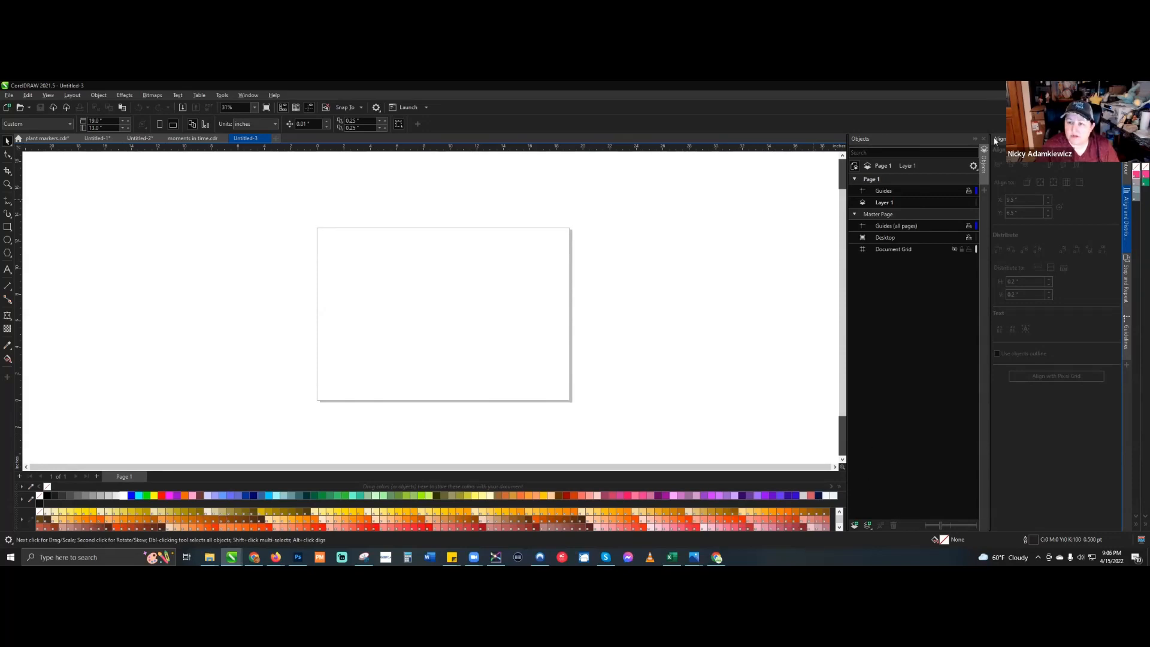
Restore the CorelDRAW window from its maximized state, then widen and reposition it to nearly fill the screen.
left_click(1129, 85)
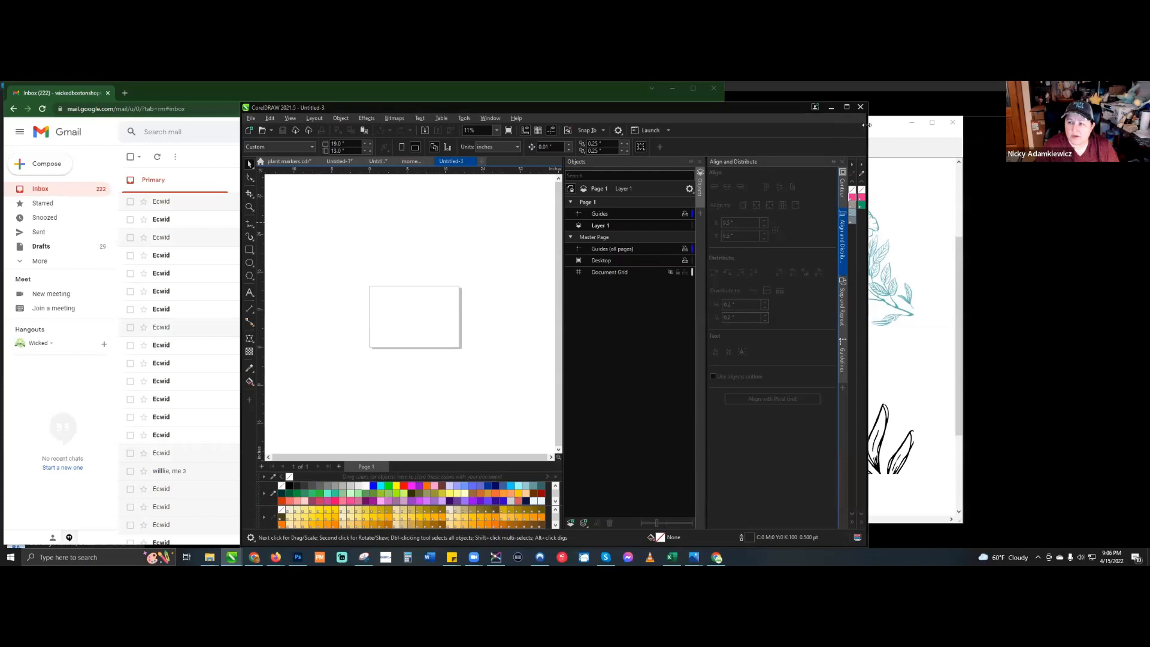
left_click_drag(865, 125, 1110, 125)
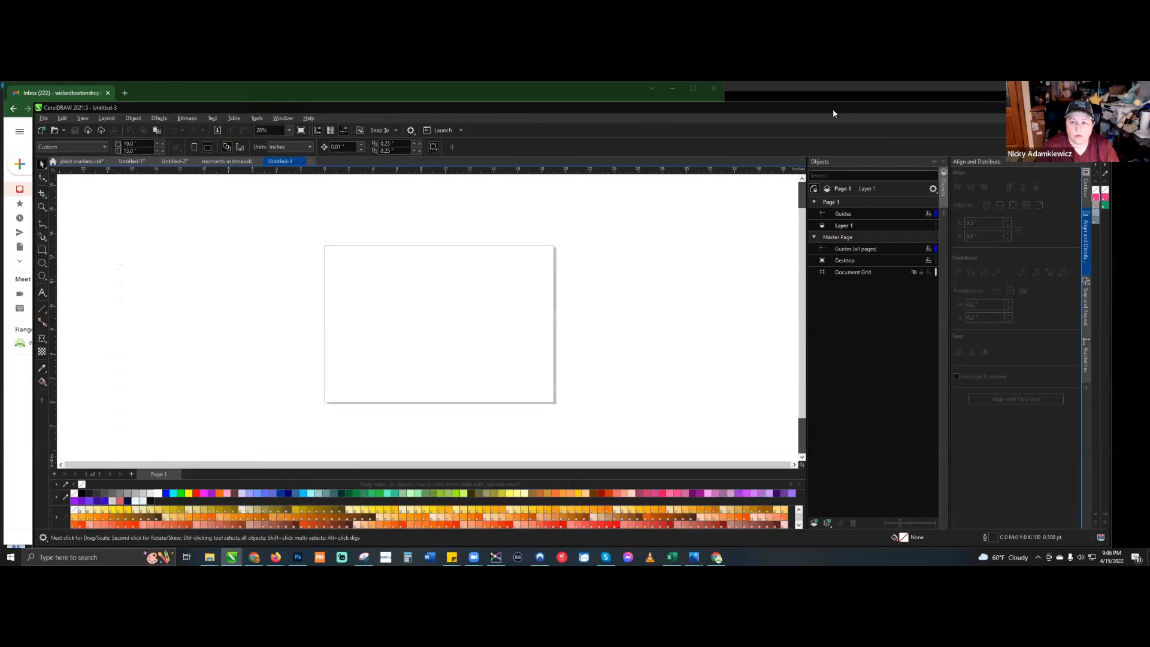
left_click_drag(833, 108, 826, 88)
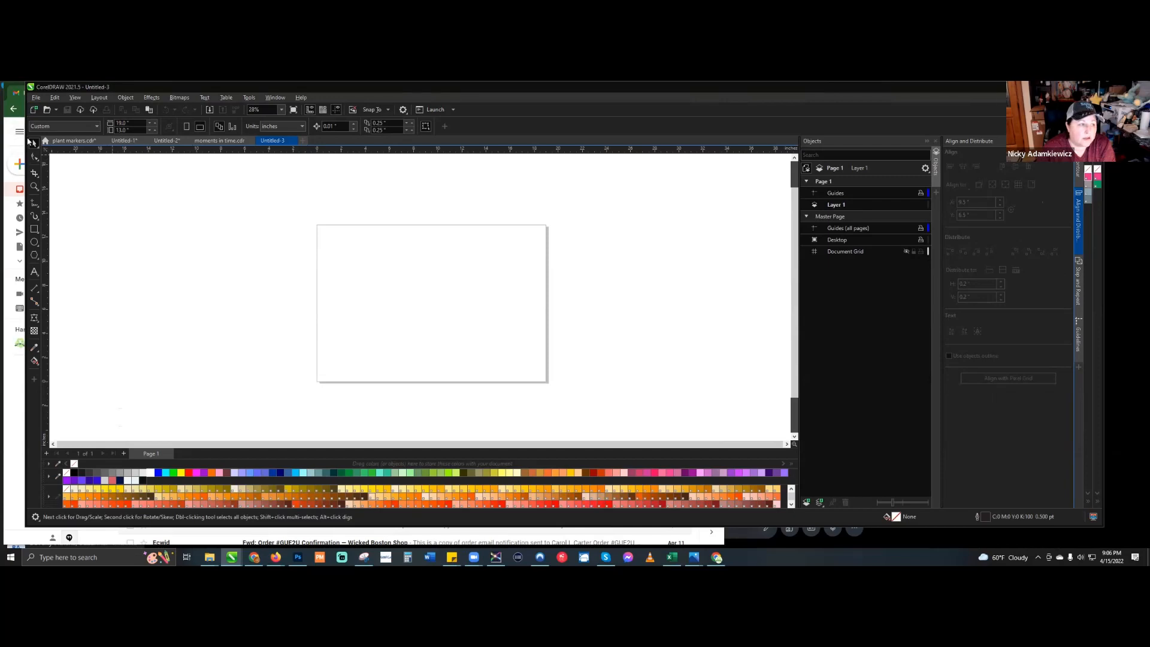
left_click_drag(24, 136, 2, 136)
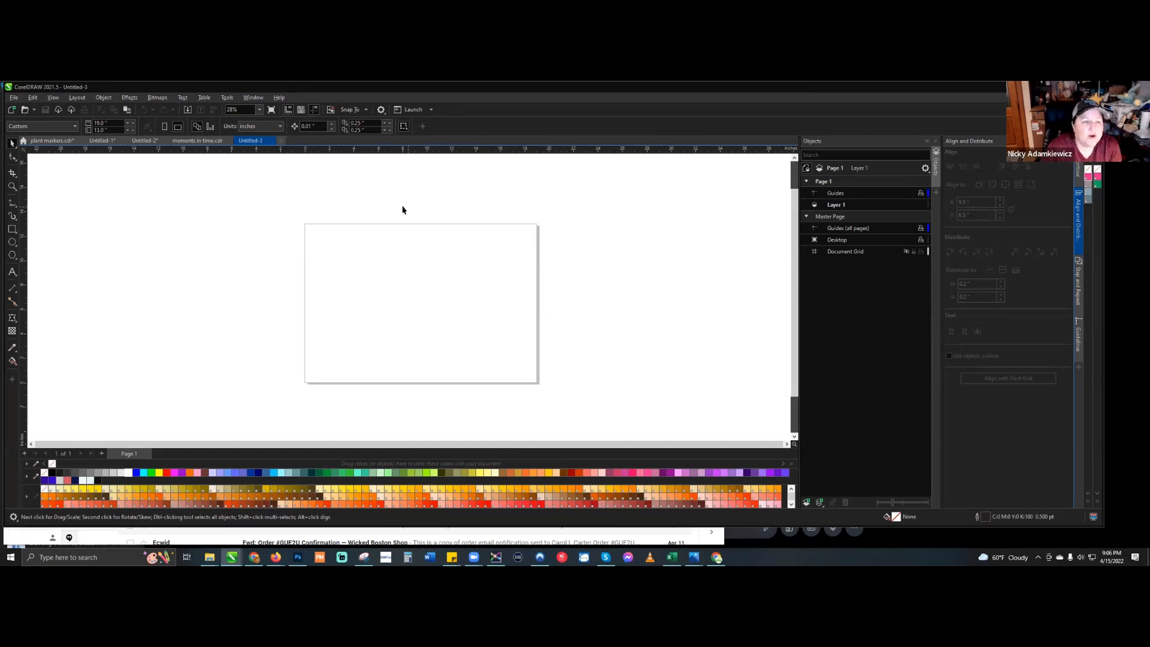
Examine the available color palettes, including the Spot and PANTONE libraries, and close the palette list.
left_click(227, 98)
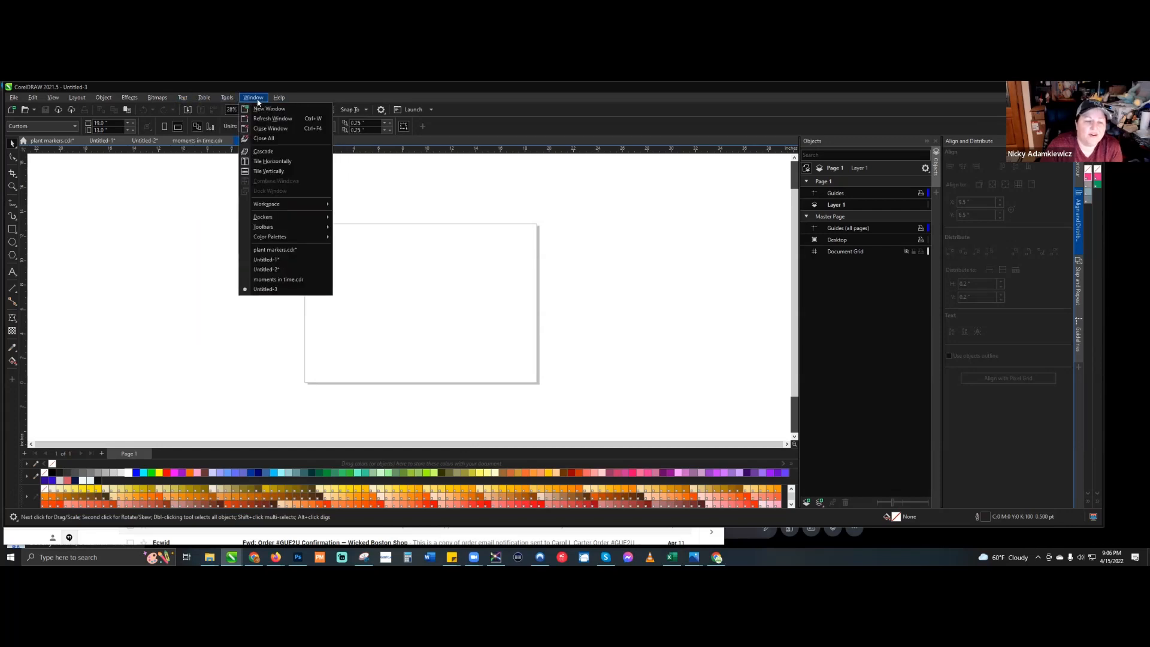
mouse_move(274, 244)
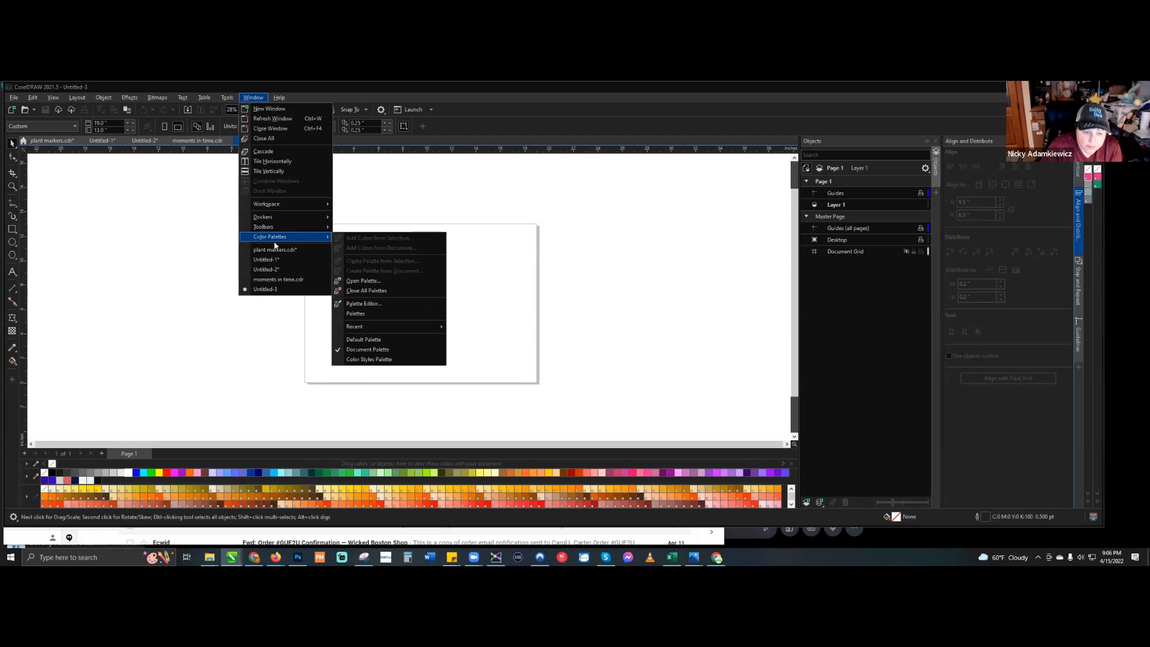
left_click(376, 315)
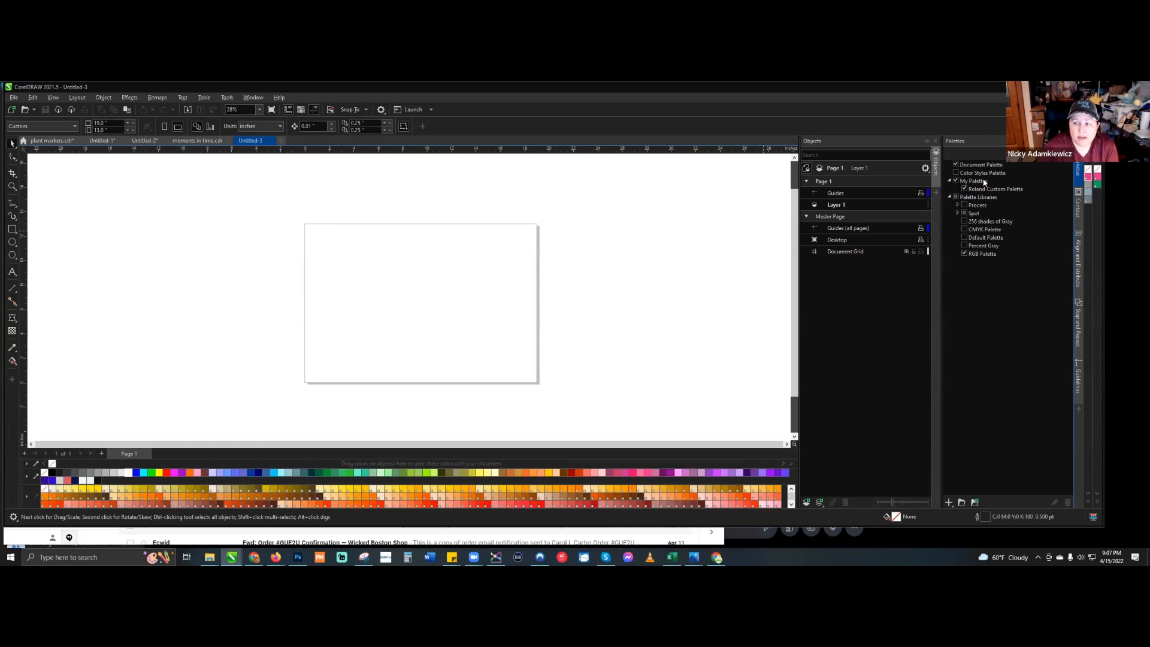
left_click(949, 198)
left_click(950, 197)
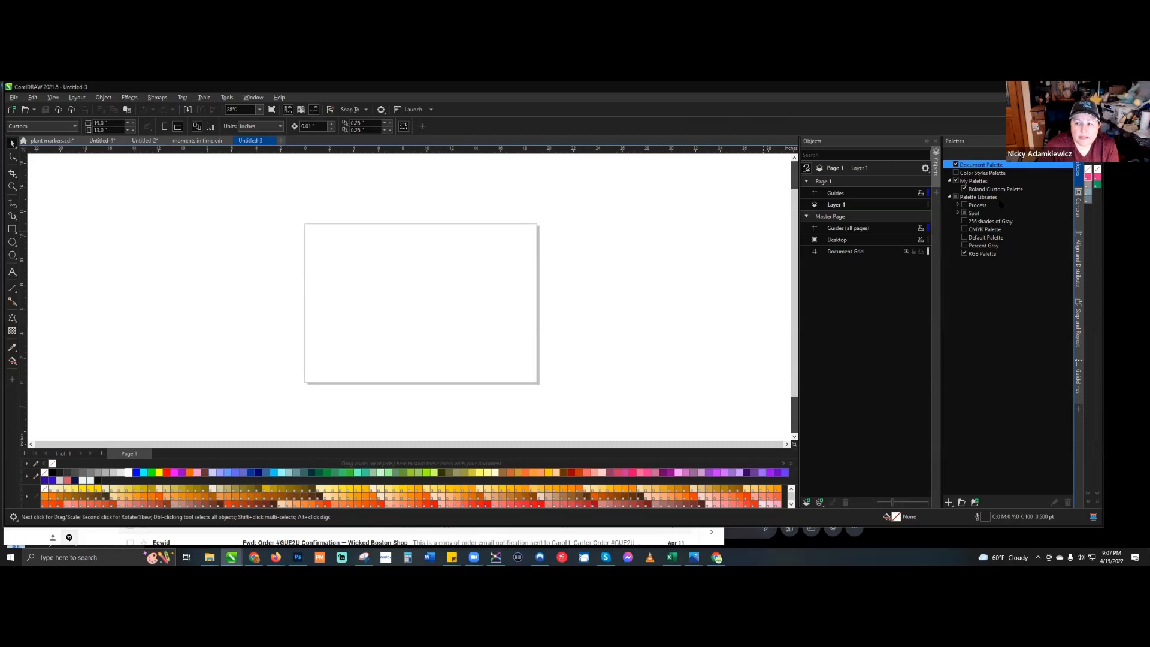
left_click(957, 213)
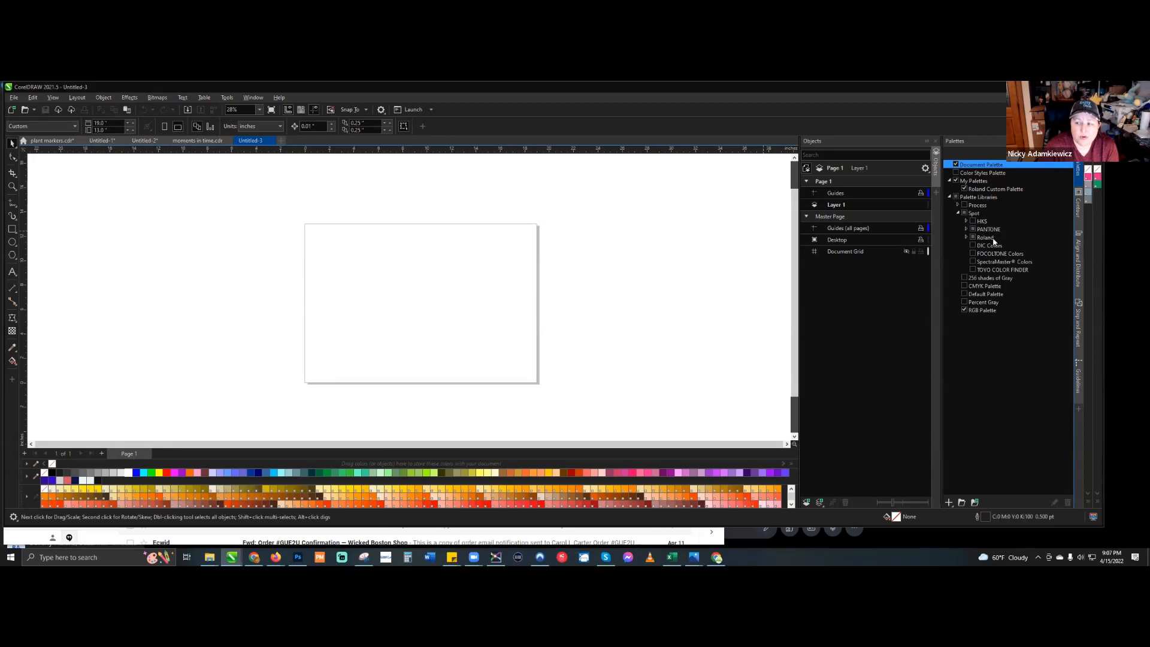
left_click(966, 230)
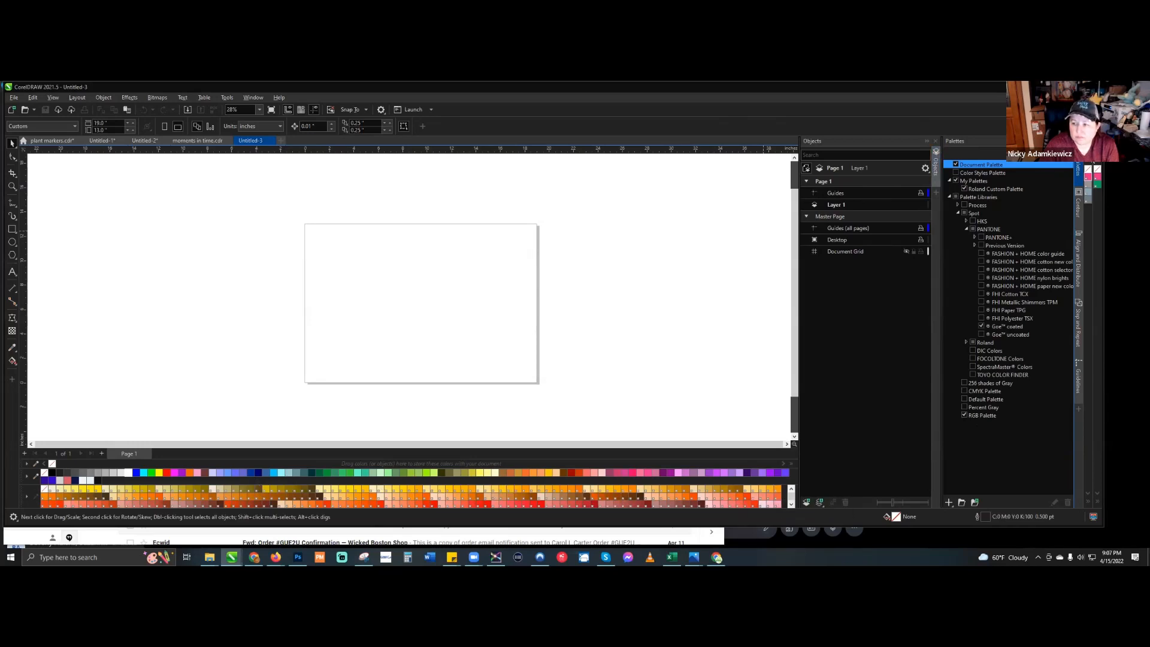
left_click(1077, 141)
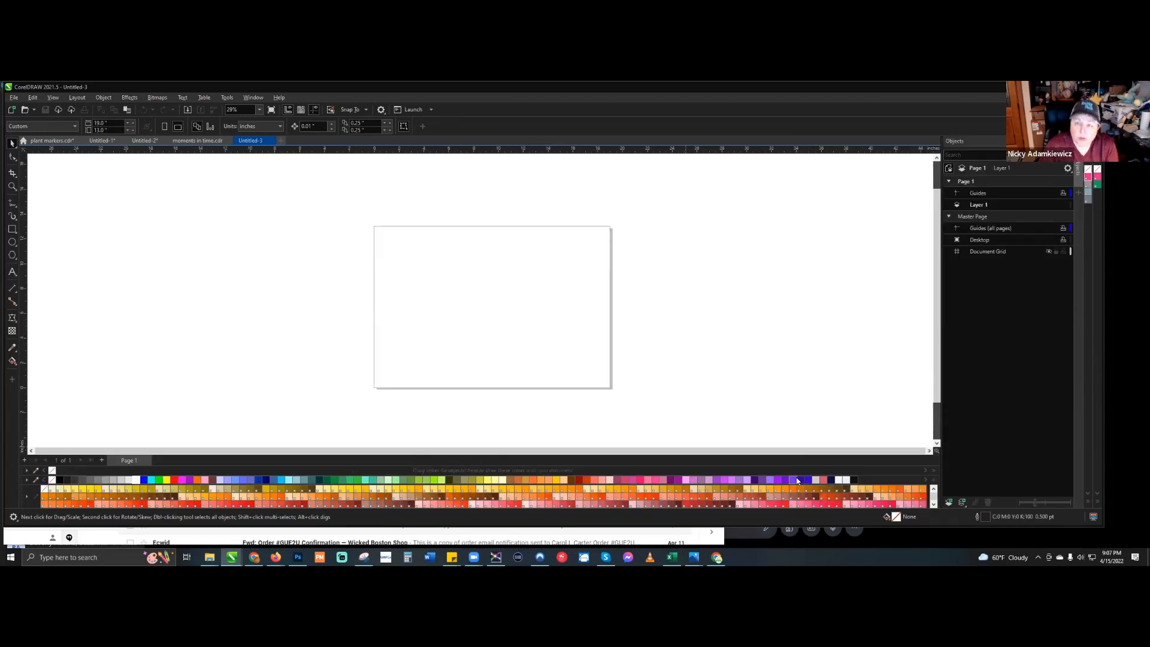
Check the row-count options for the lowest color palette.
right_click(27, 498)
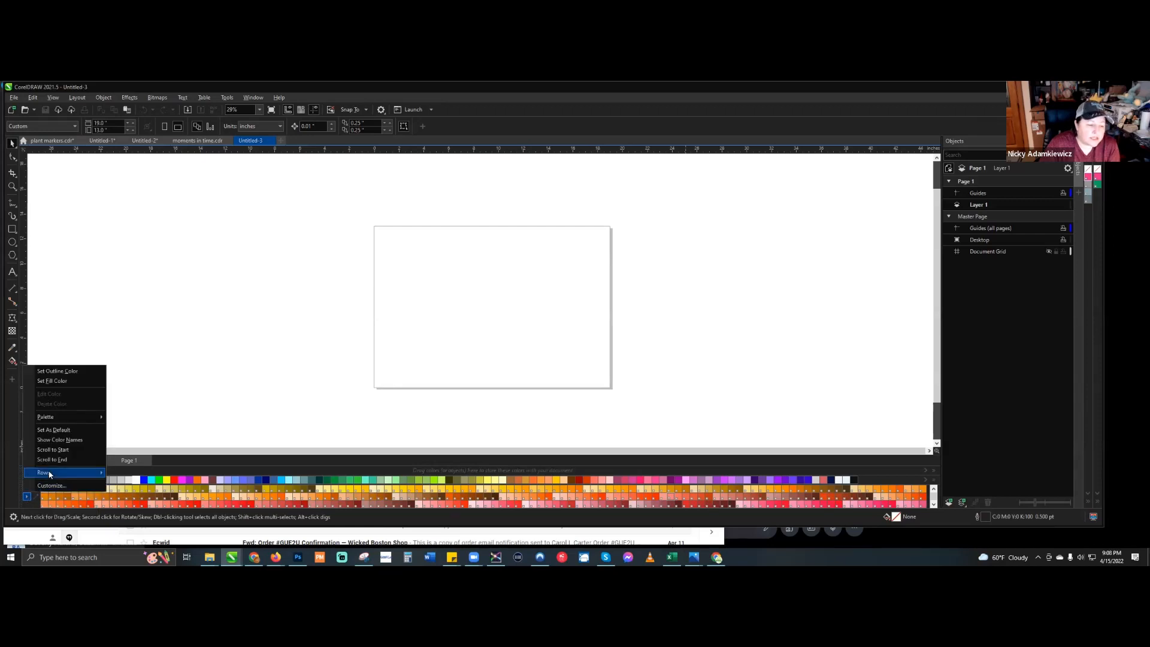
mouse_move(78, 473)
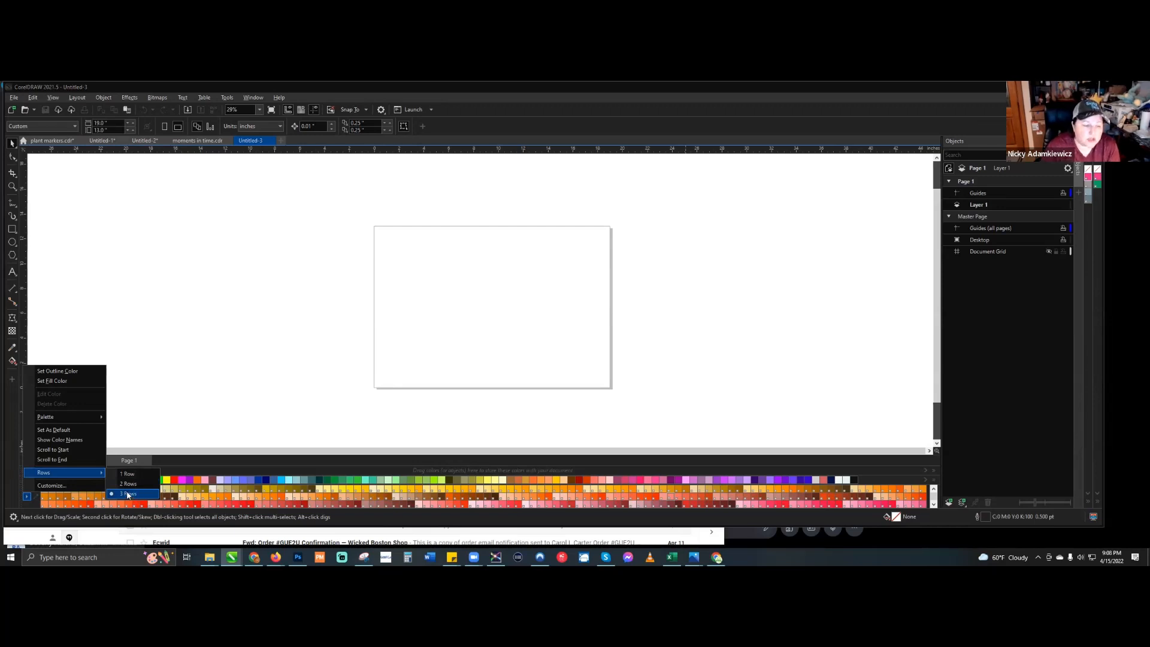
left_click(225, 363)
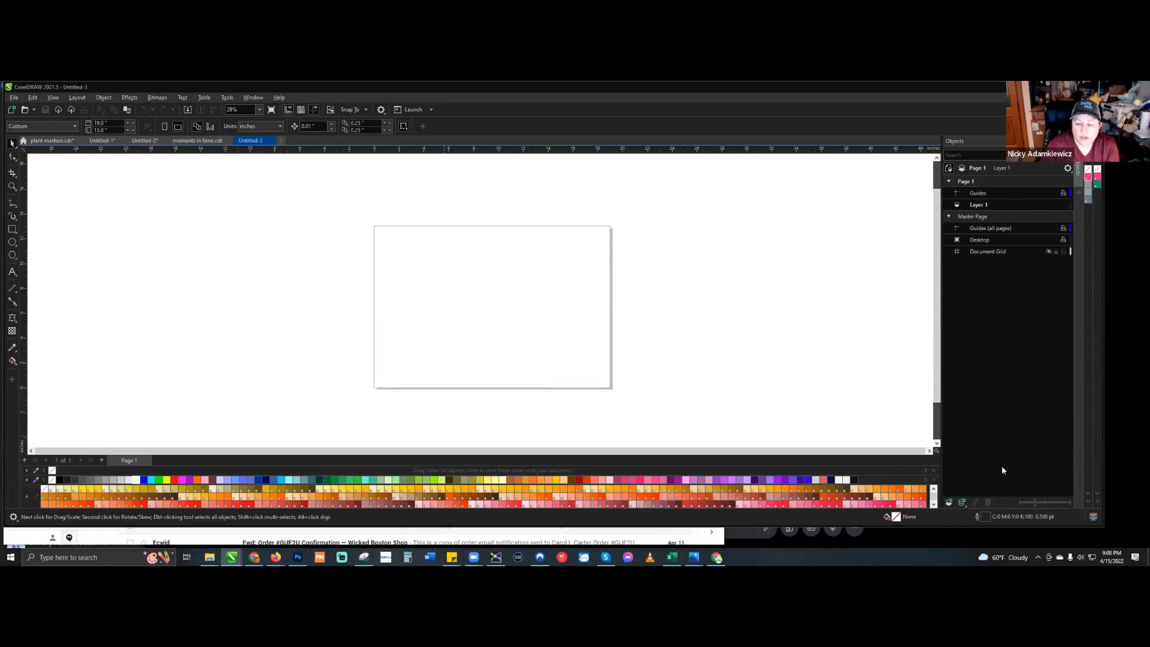
Browse the swatches of the three-row color palette through to the greens and back to its start.
left_click(934, 505)
left_click(934, 504)
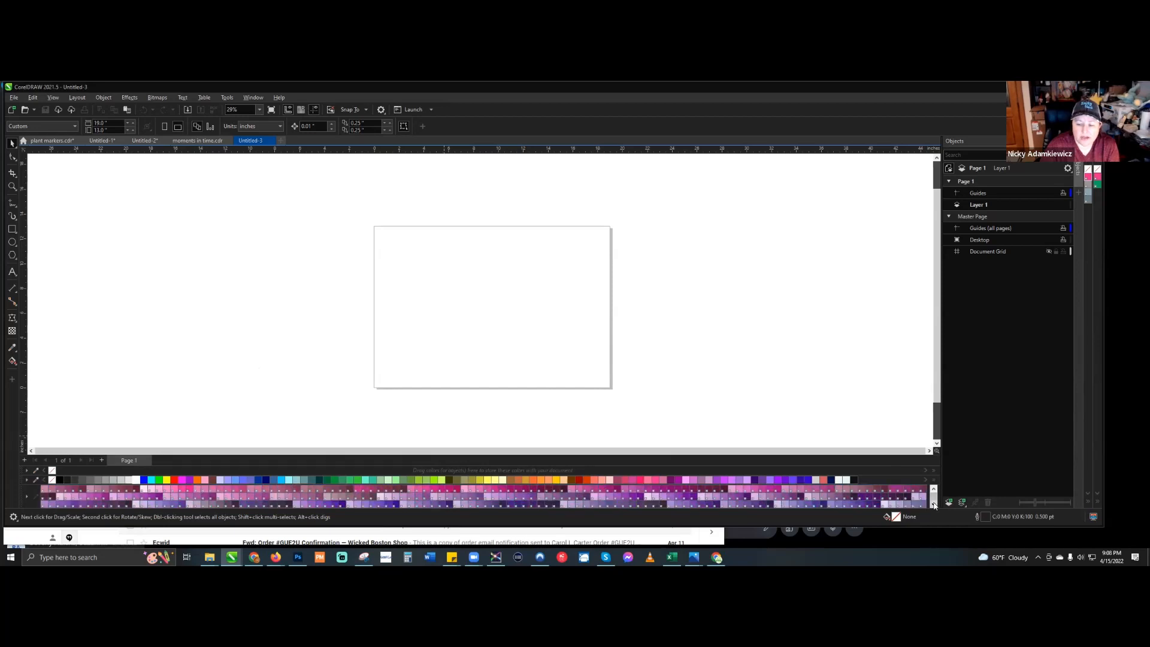
left_click(933, 505)
left_click(934, 504)
left_click(933, 505)
left_click(933, 504)
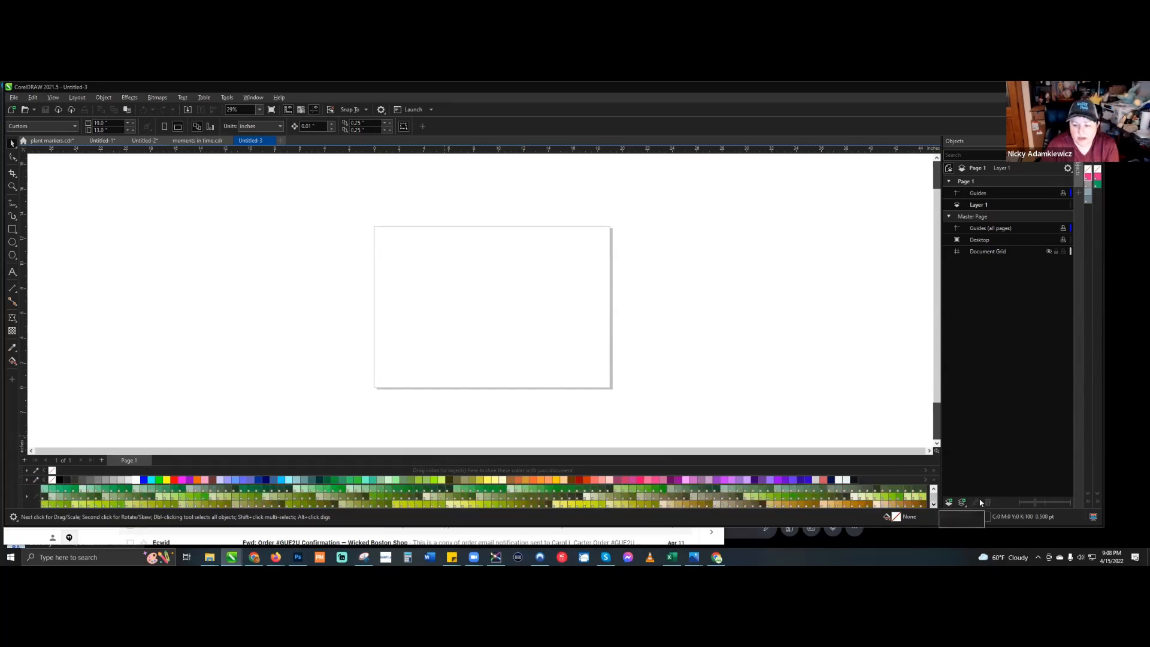
left_click(933, 490)
left_click(933, 490)
left_click(934, 490)
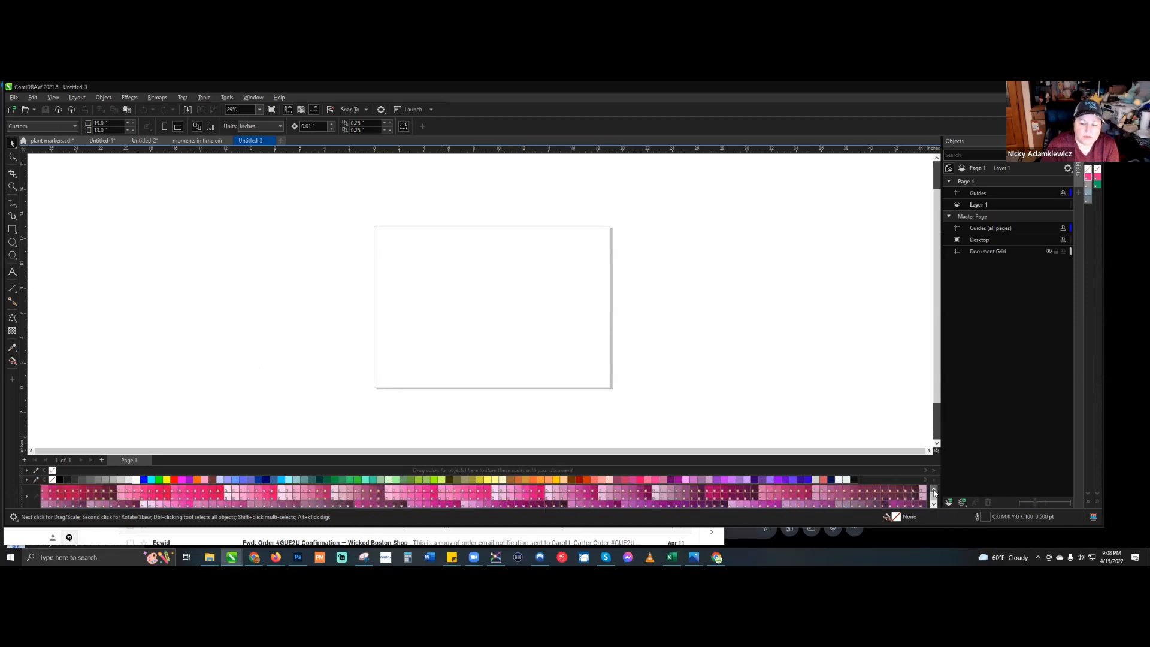
left_click(934, 490)
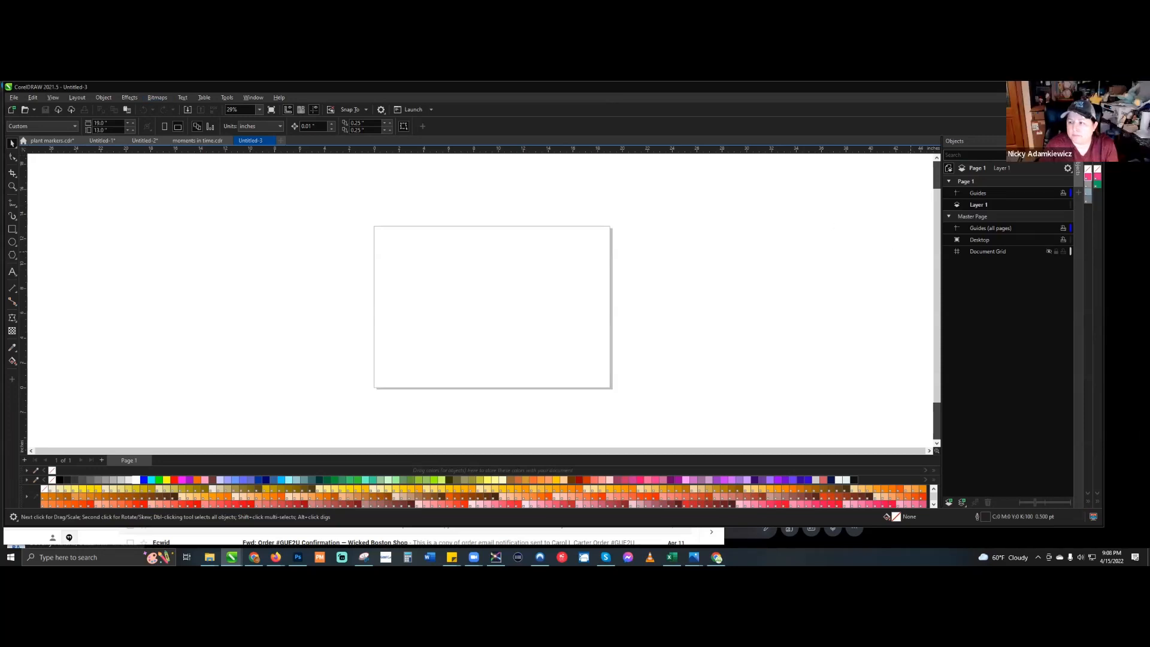
right_click(1092, 168)
key("Escape")
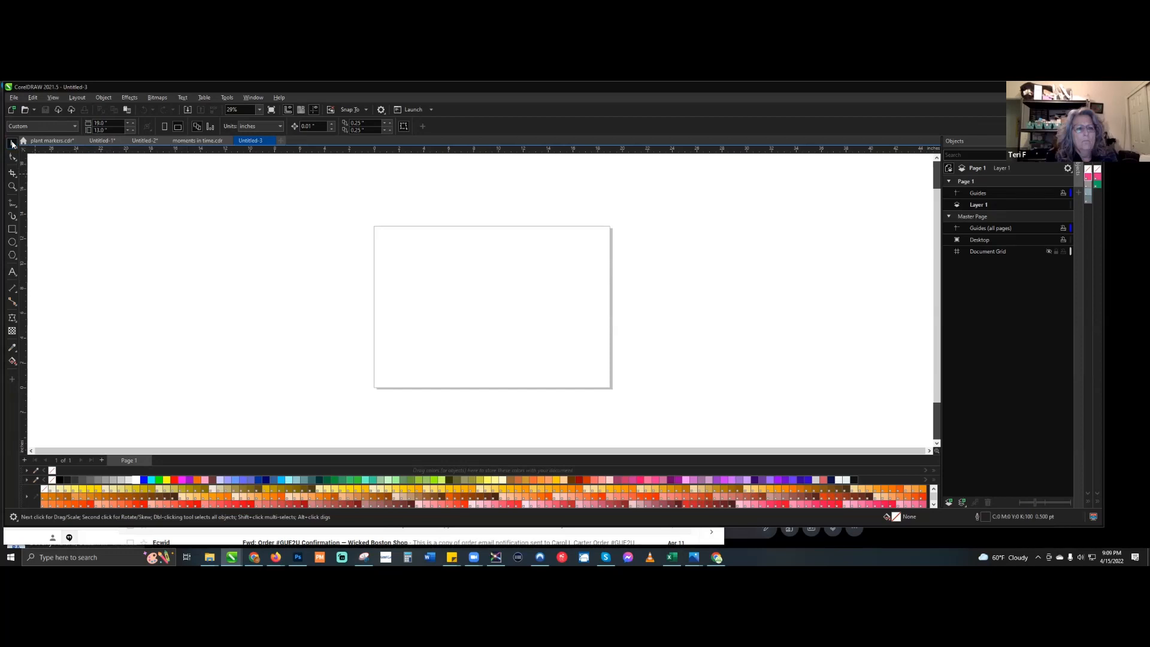
Examine the Shape tool and the tool variants grouped with Crop, Zoom, Freehand, Artistic Media, Rectangle, Ellipse and Polygon.
left_click(13, 160)
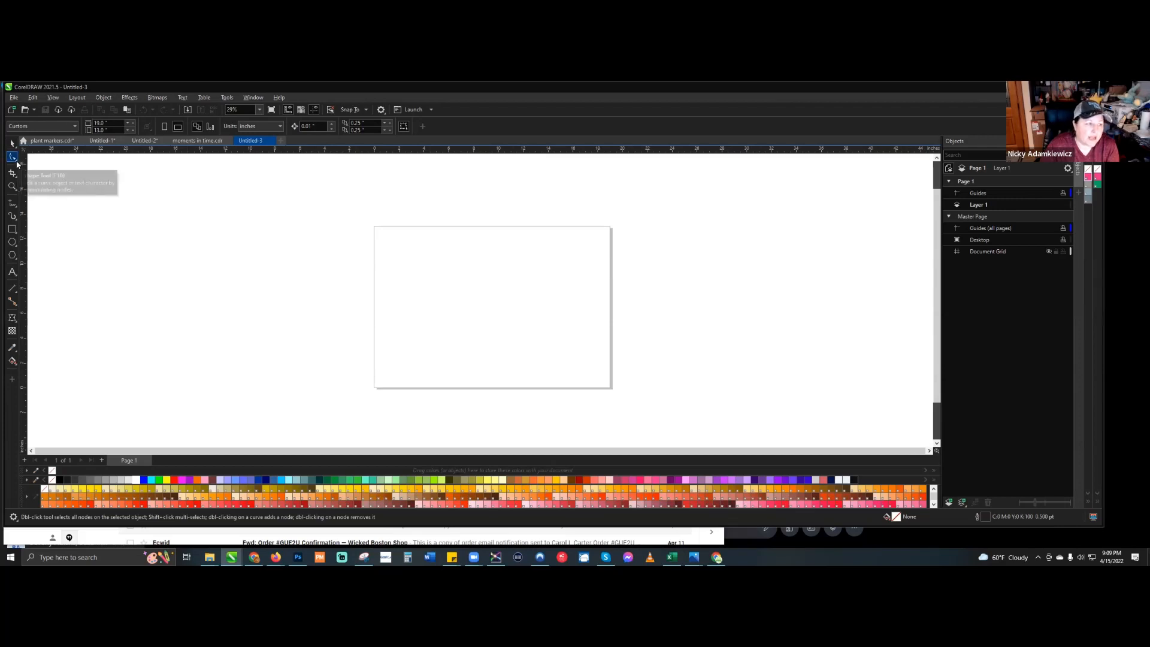
left_click(17, 163)
left_click(192, 193)
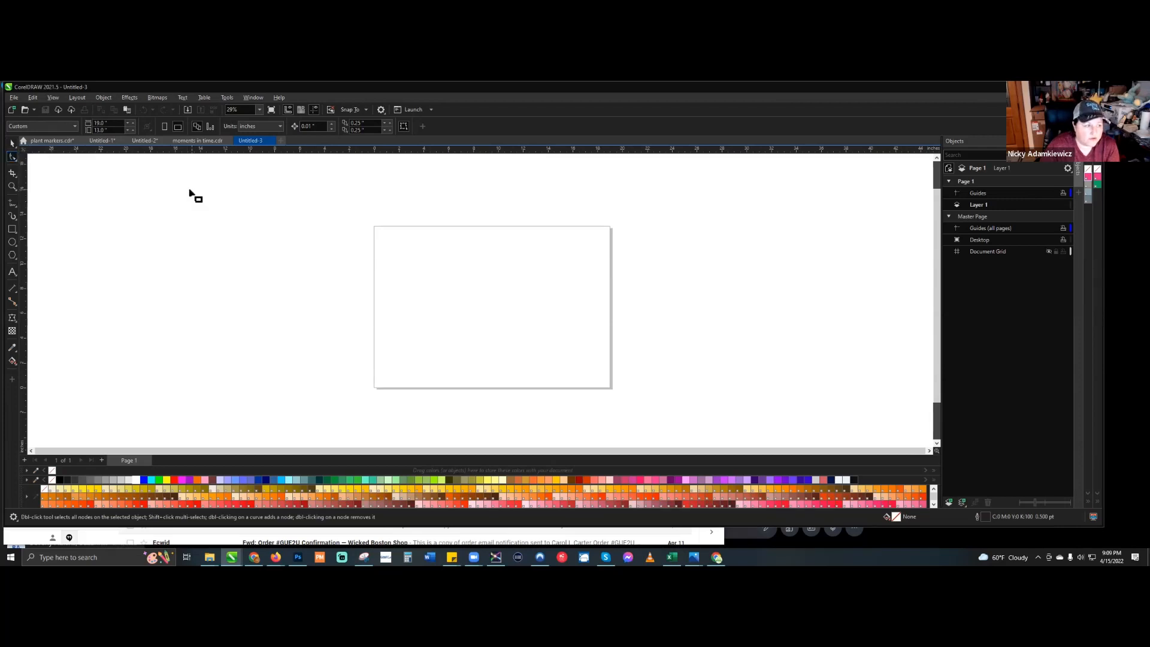
left_click(15, 178)
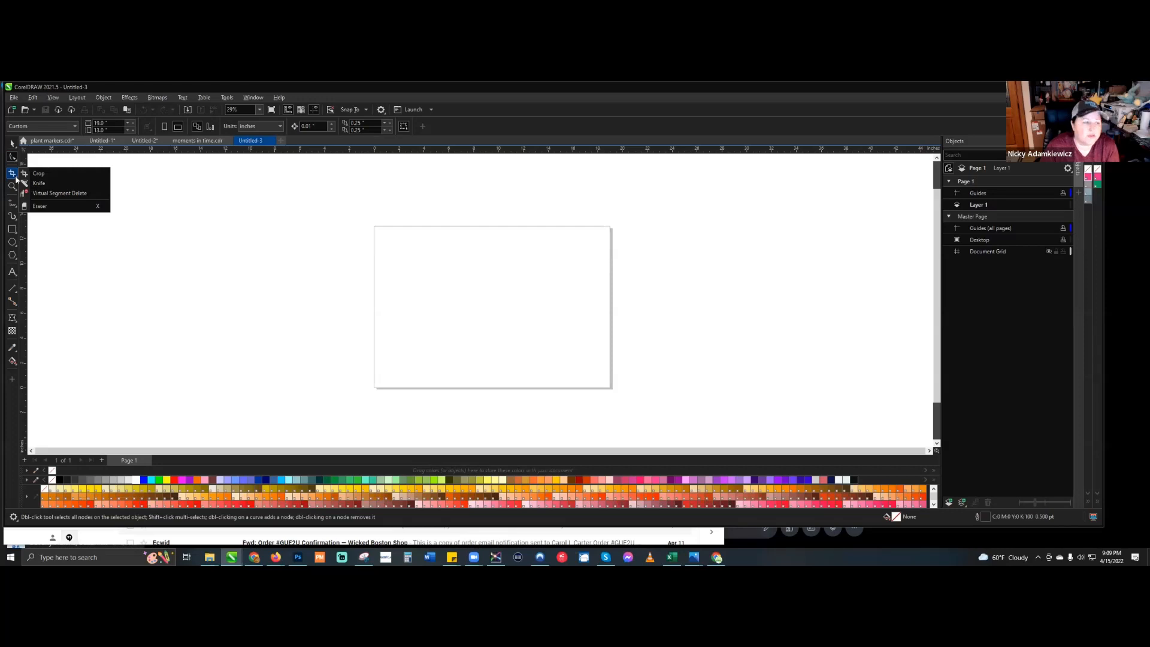
left_click(17, 191)
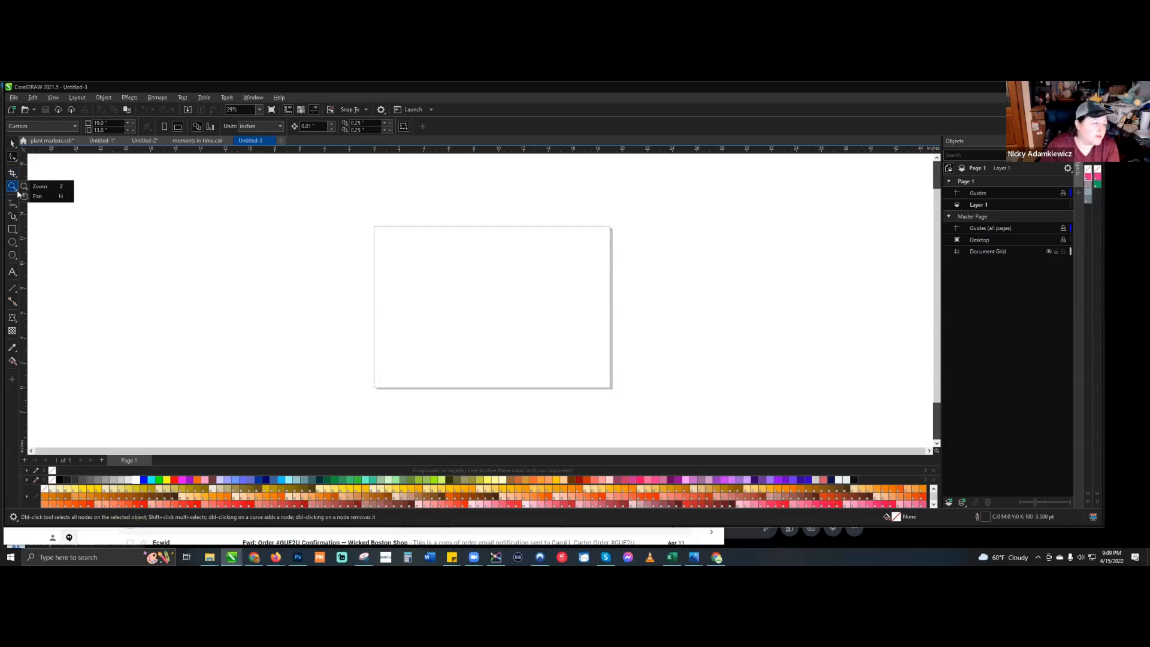
left_click(16, 205)
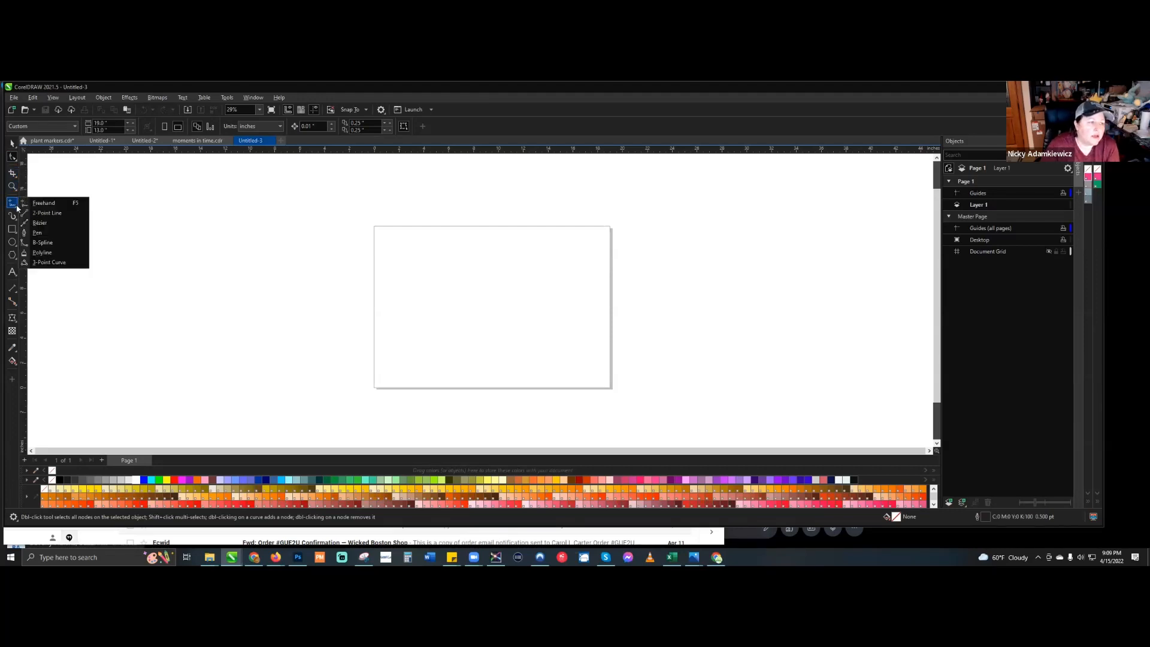
left_click(16, 219)
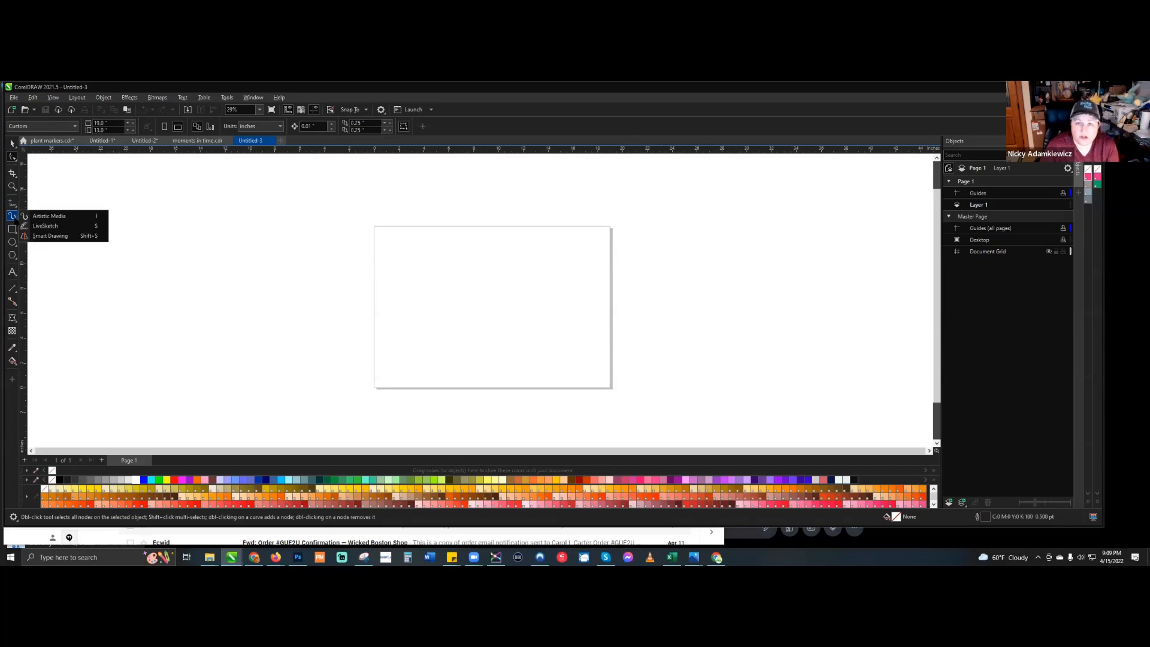
left_click(15, 231)
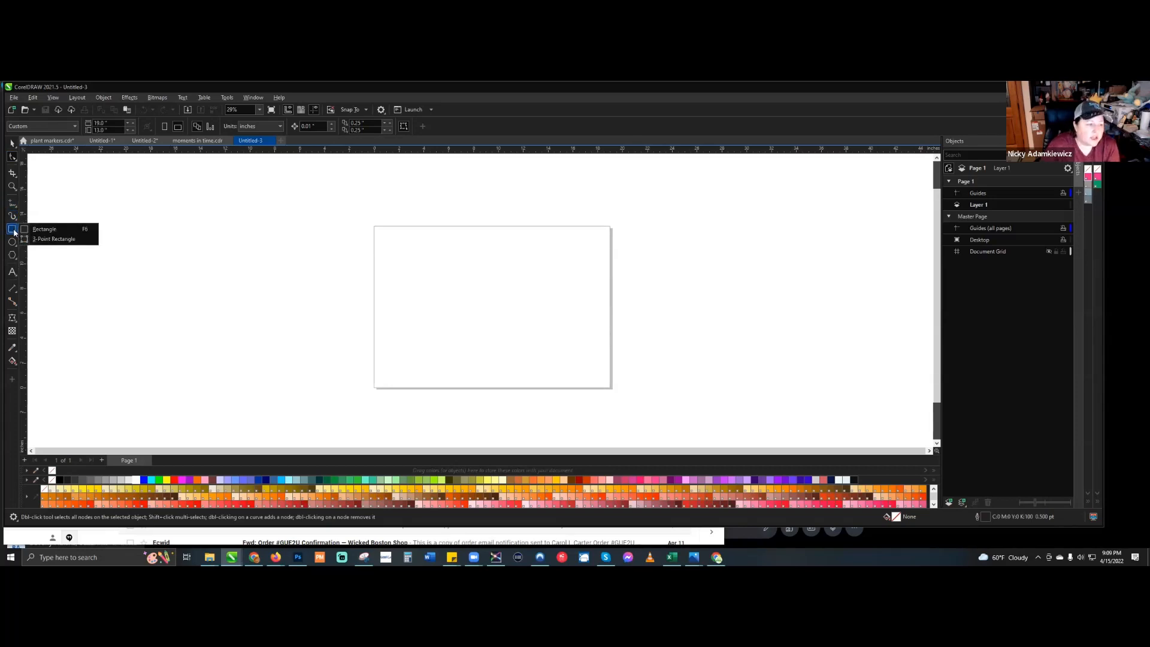
left_click(14, 233)
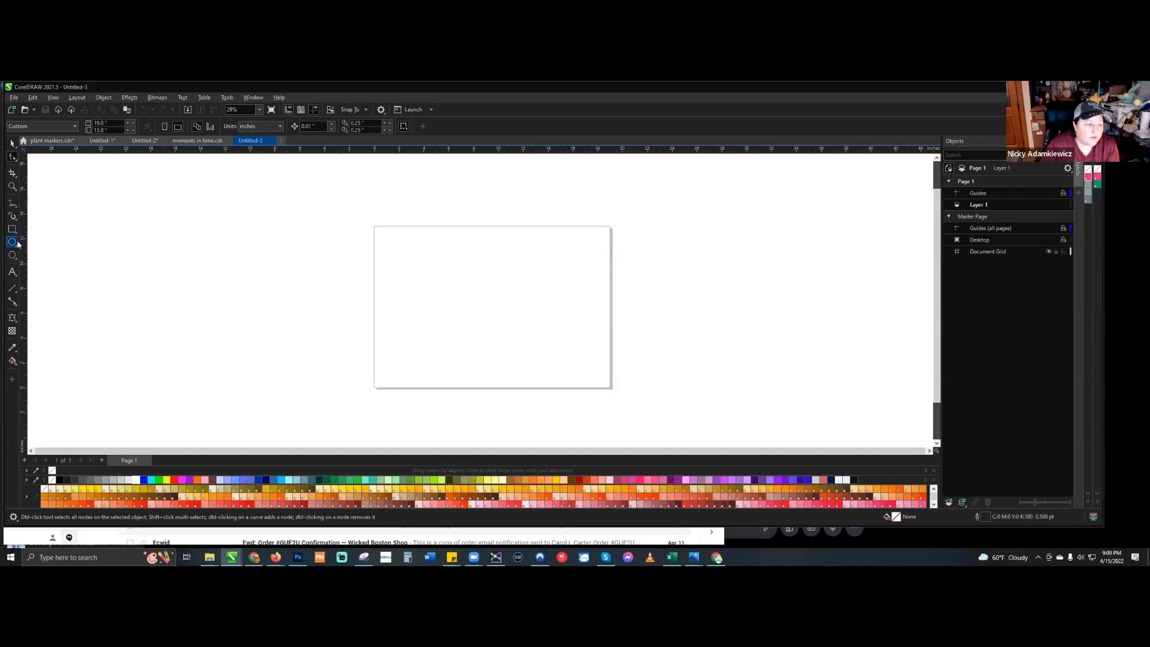
left_click(17, 248)
left_click(17, 261)
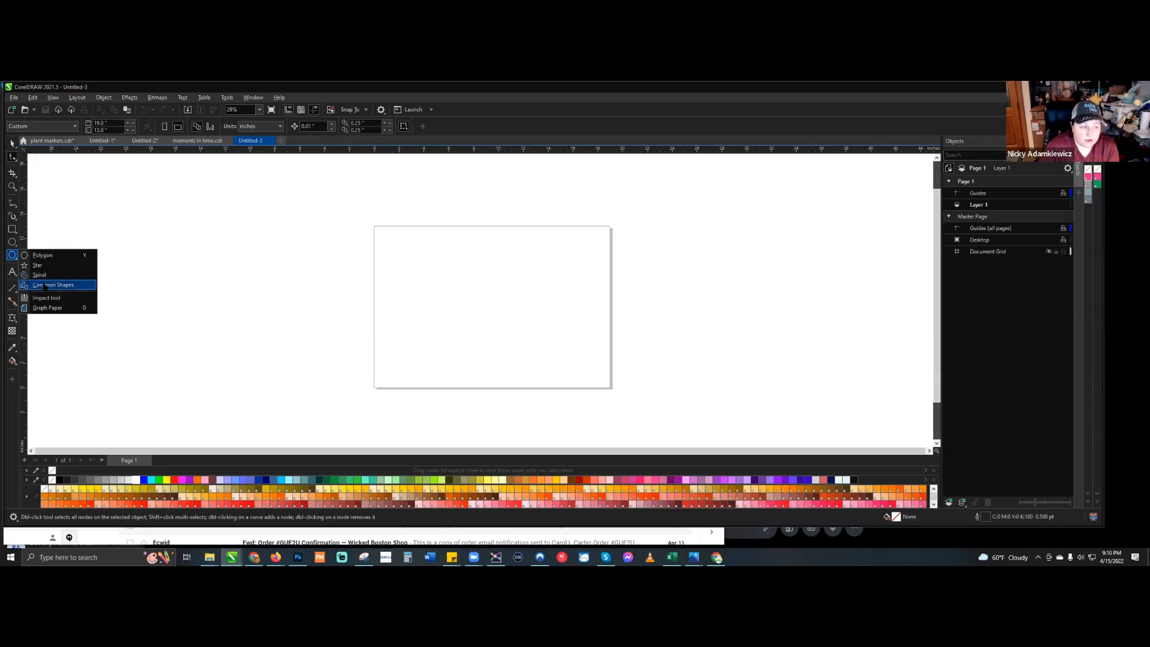
left_click(57, 292)
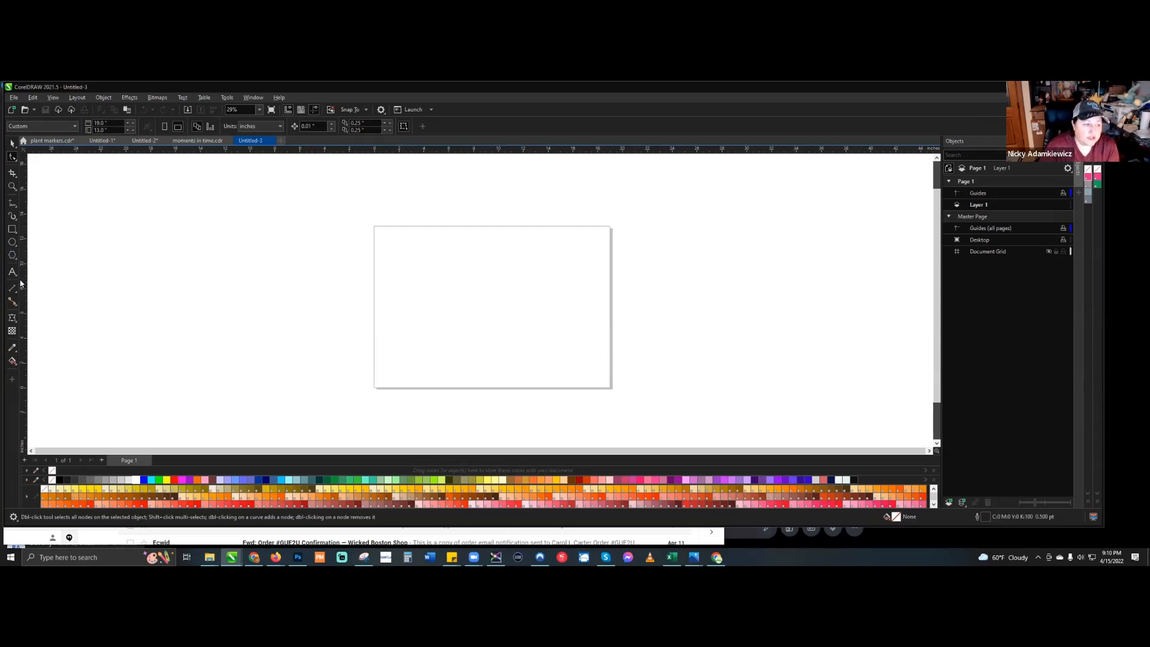
Draw a heart about 13 by 11.4 inches on the page with the Common Shapes tool, and delete it.
left_click(14, 258)
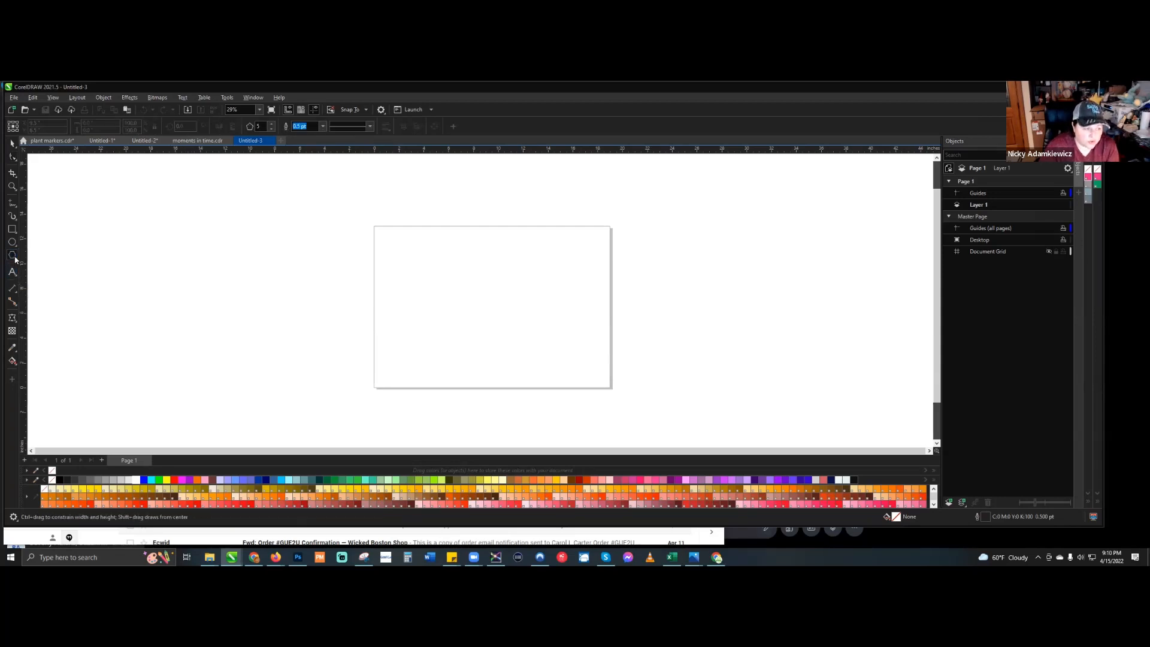
left_click(14, 257)
left_click(43, 285)
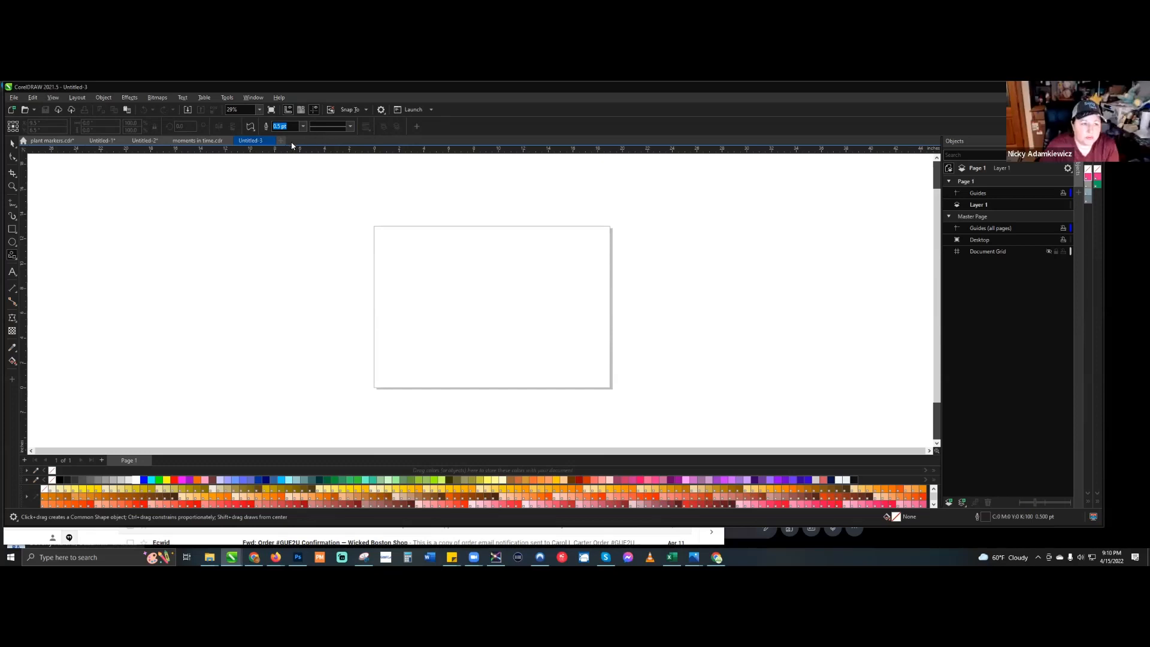
left_click(250, 127)
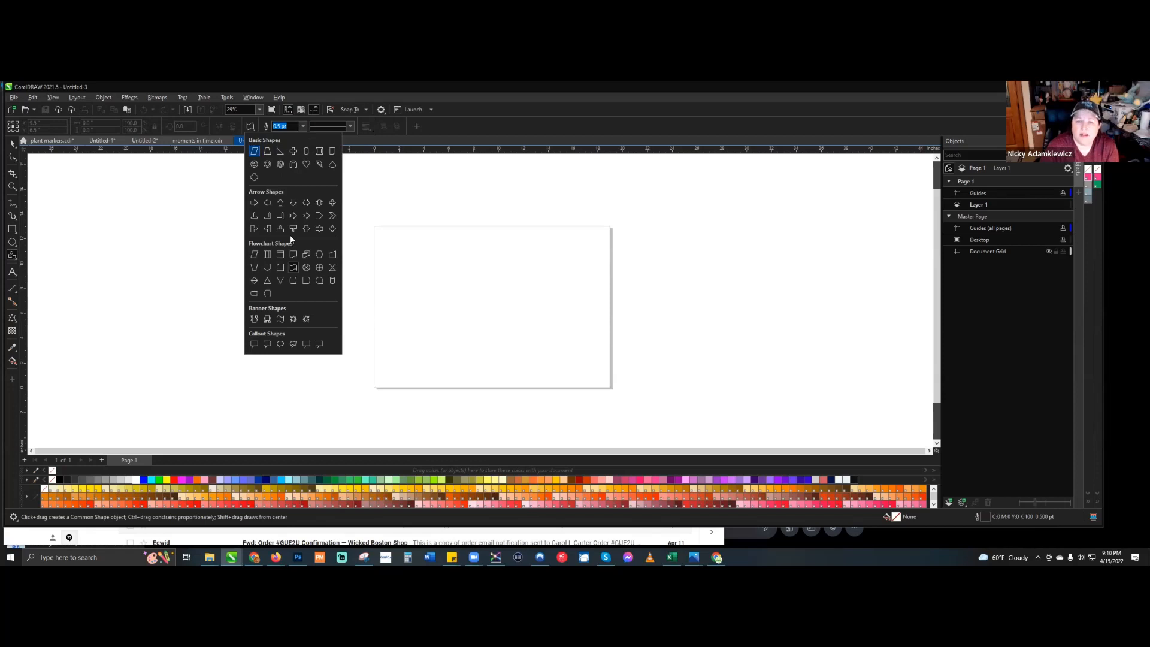
left_click(306, 164)
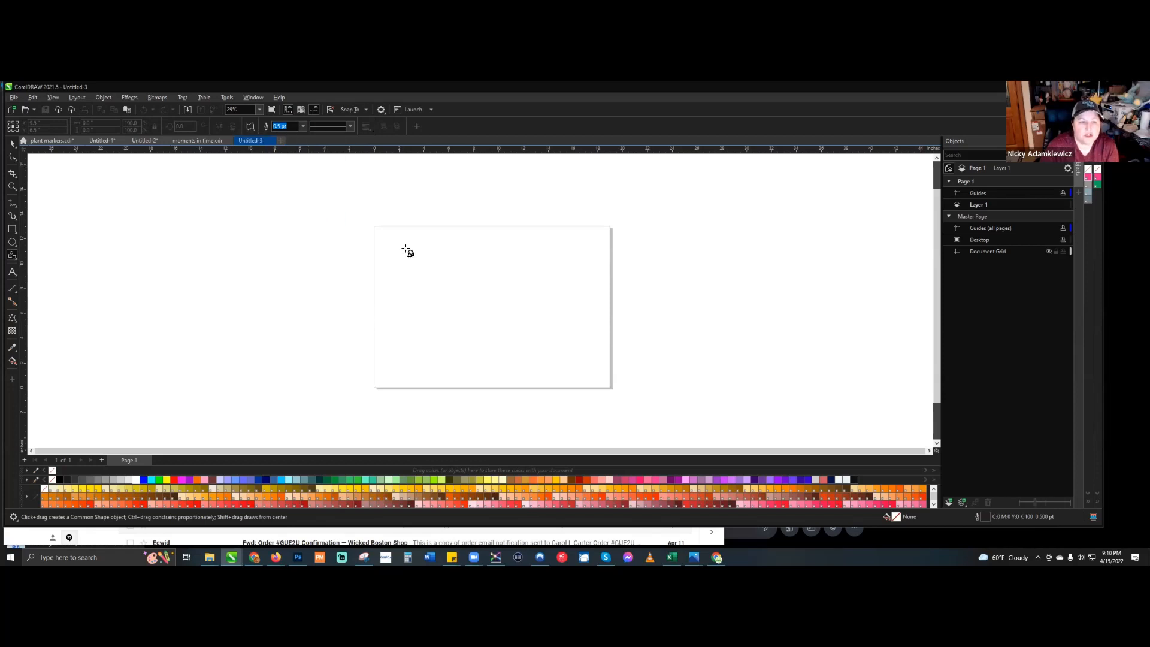
left_click_drag(414, 240, 581, 386)
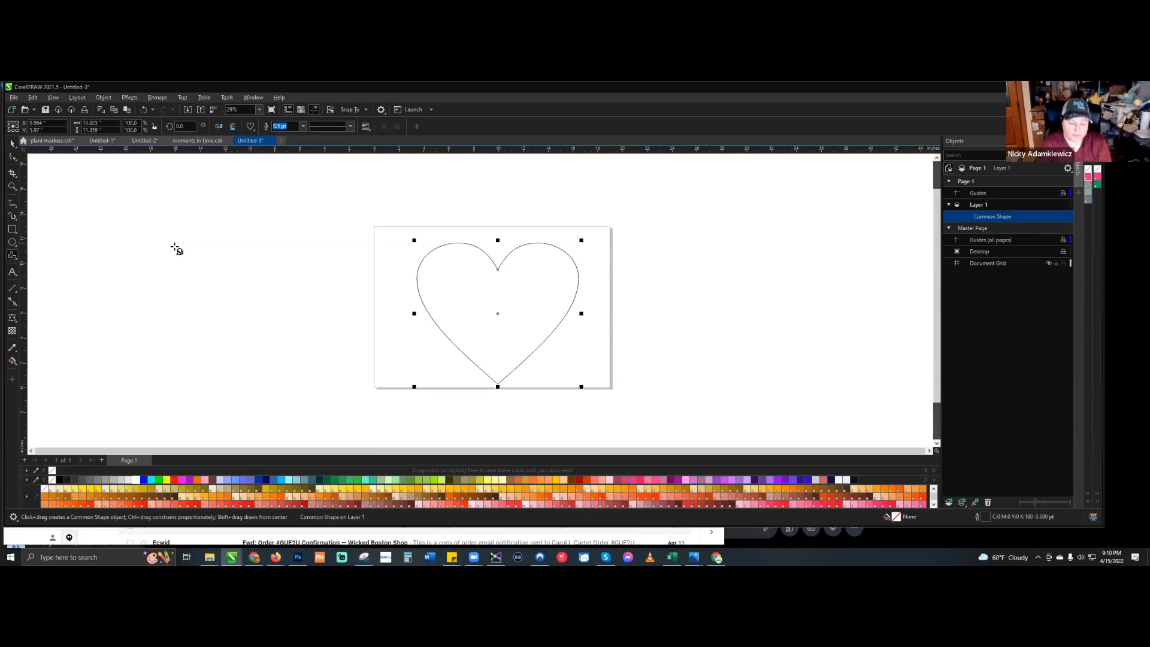
key("Delete")
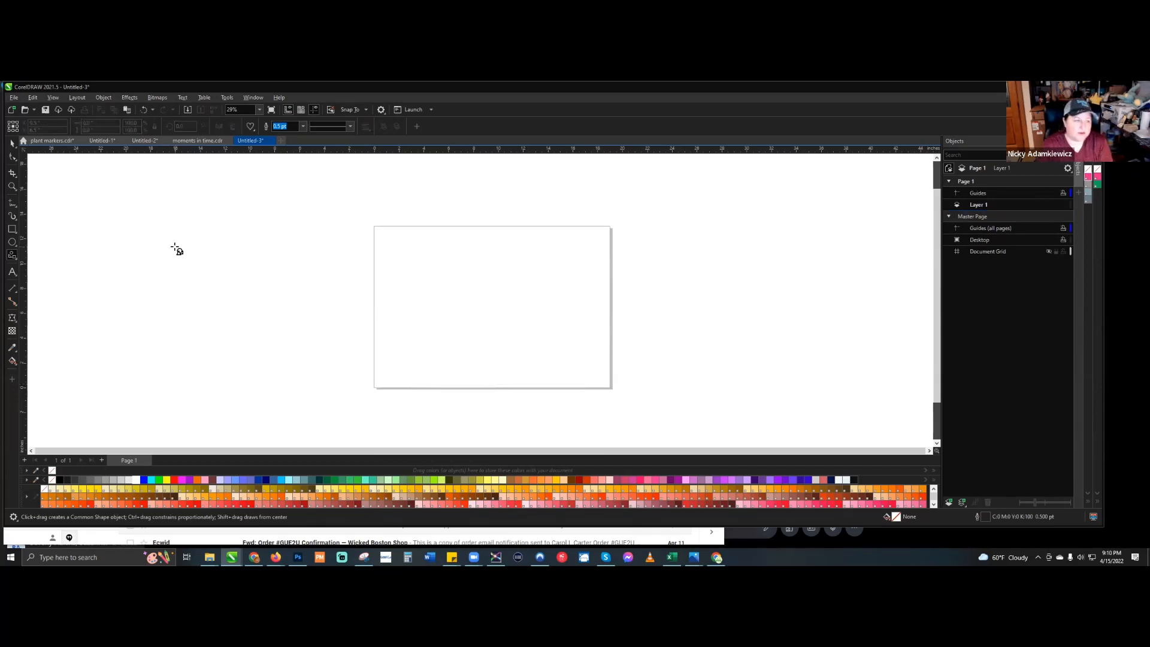
Examine the tools grouped with Text, Dimension, Connector, Effects, Transparency and Interactive Fill, and return to the Pick tool.
left_click(14, 279)
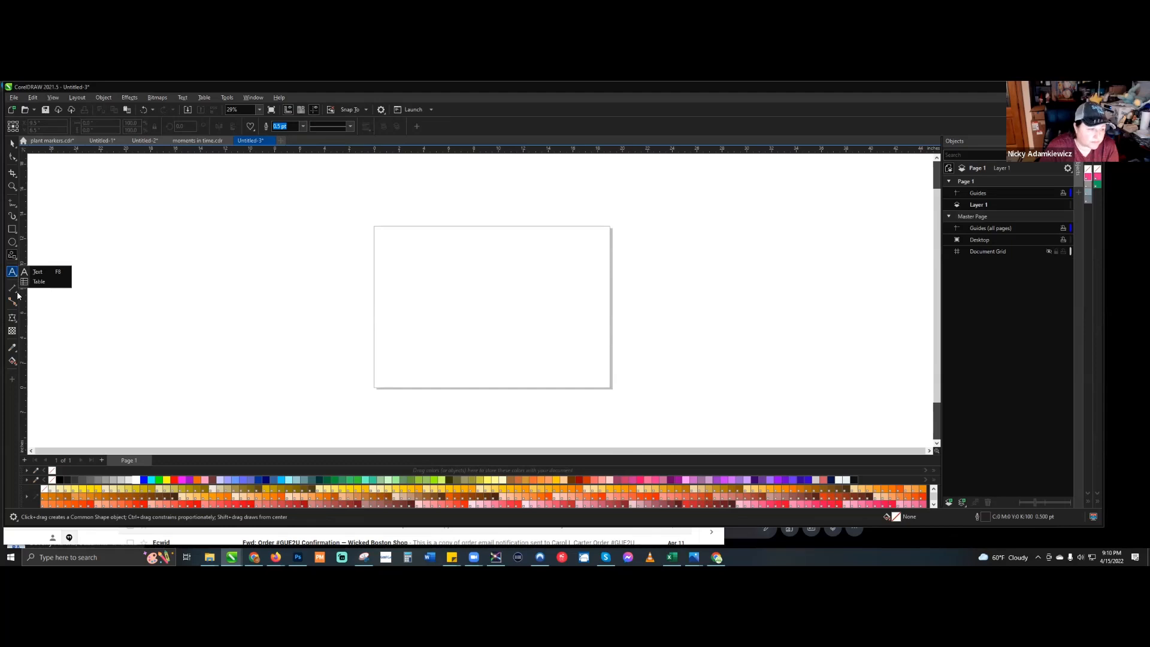
left_click(16, 295)
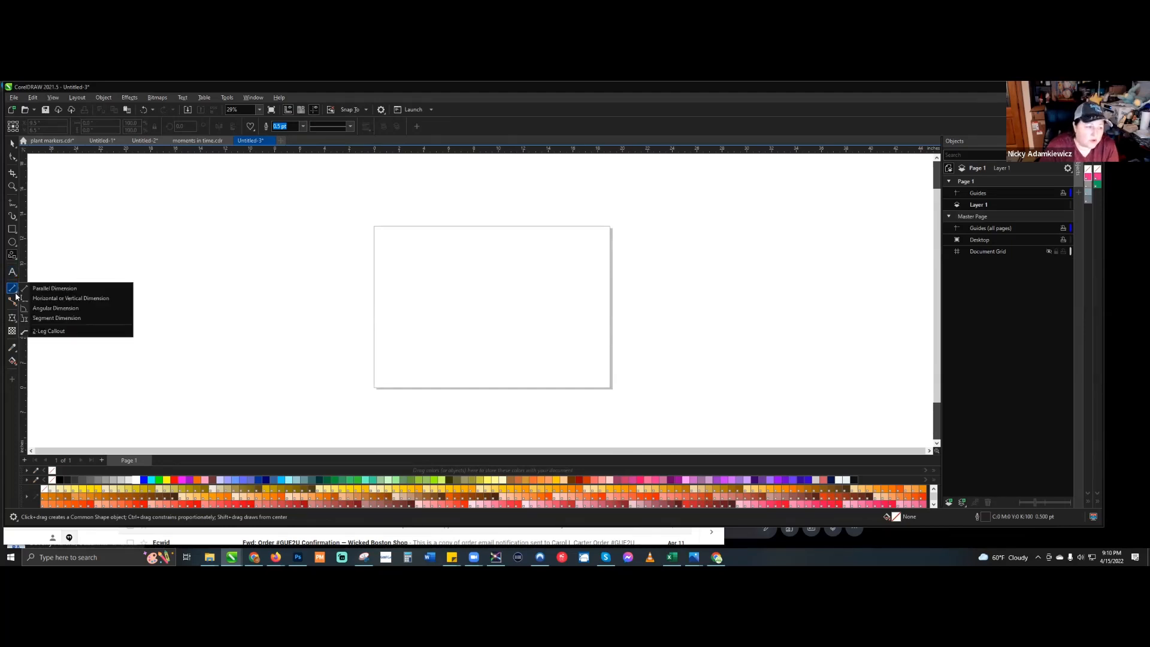
left_click(13, 302)
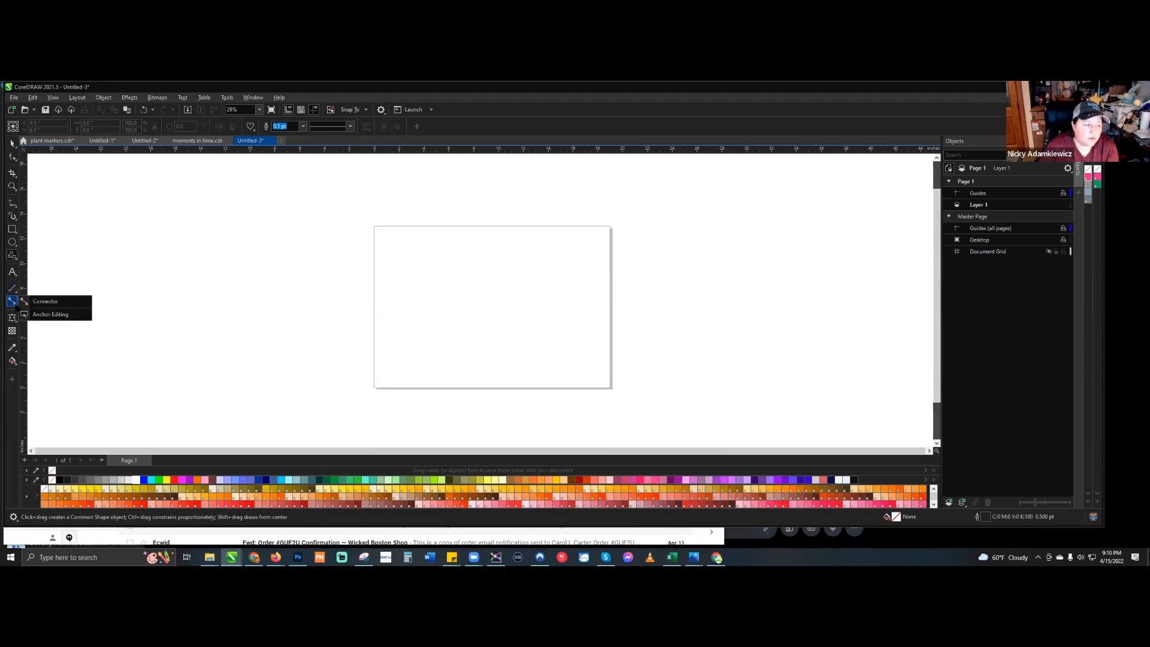
left_click(13, 318)
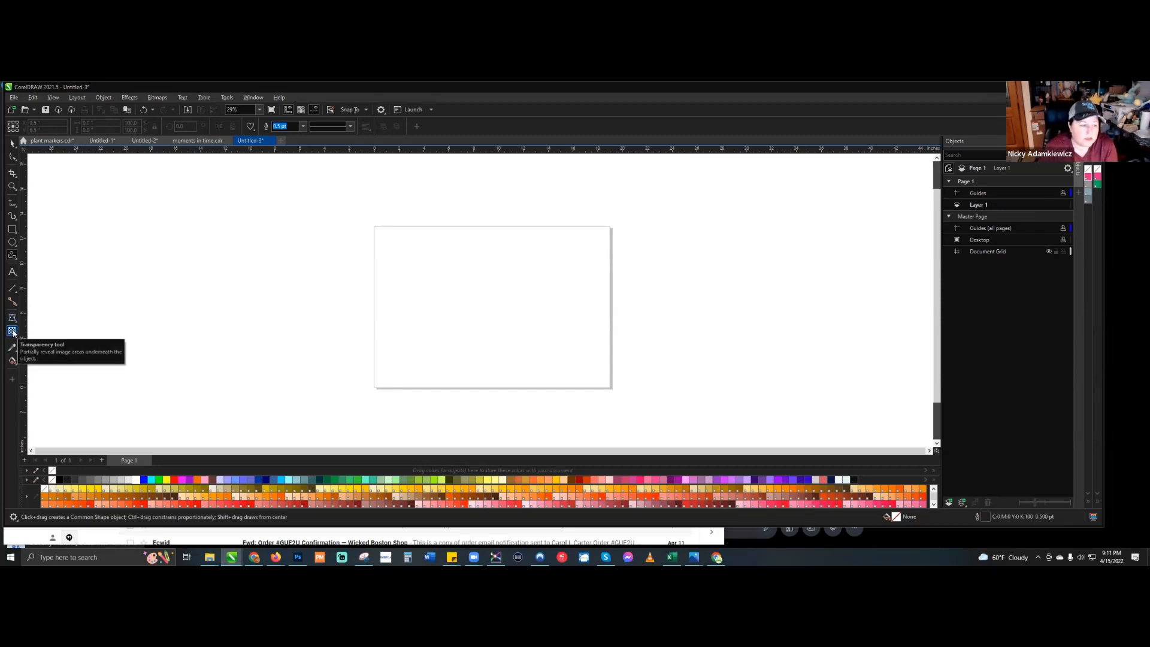
left_click(12, 360)
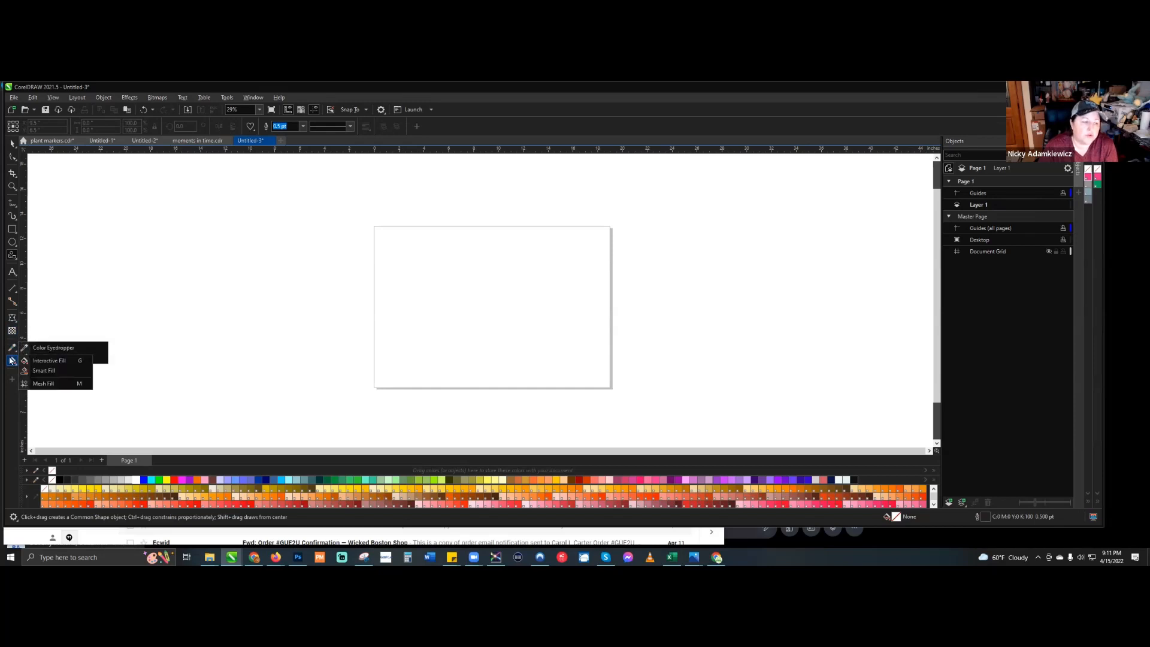
left_click(165, 281)
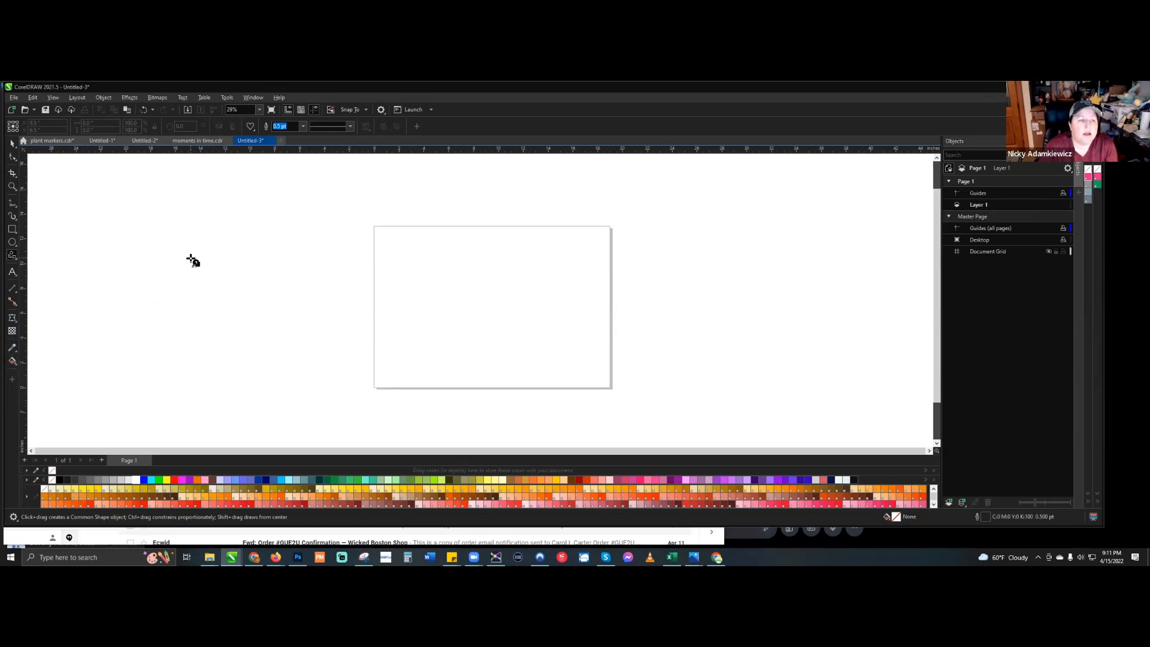
left_click(12, 143)
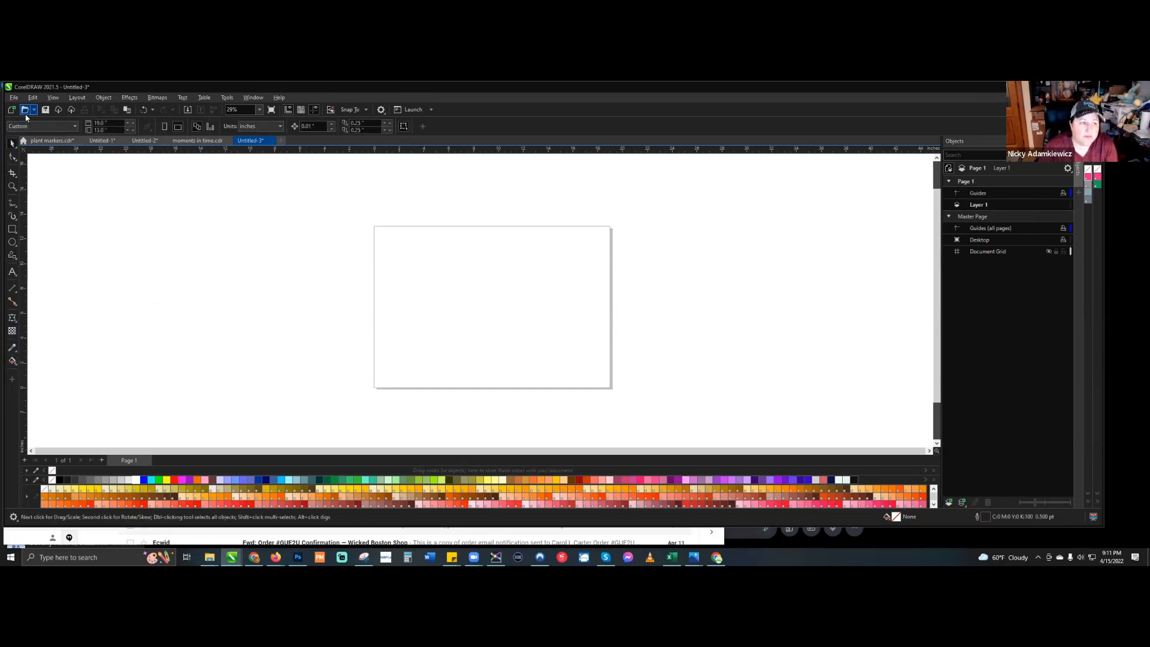
Review the available file, editing, view and page layout commands.
left_click(14, 99)
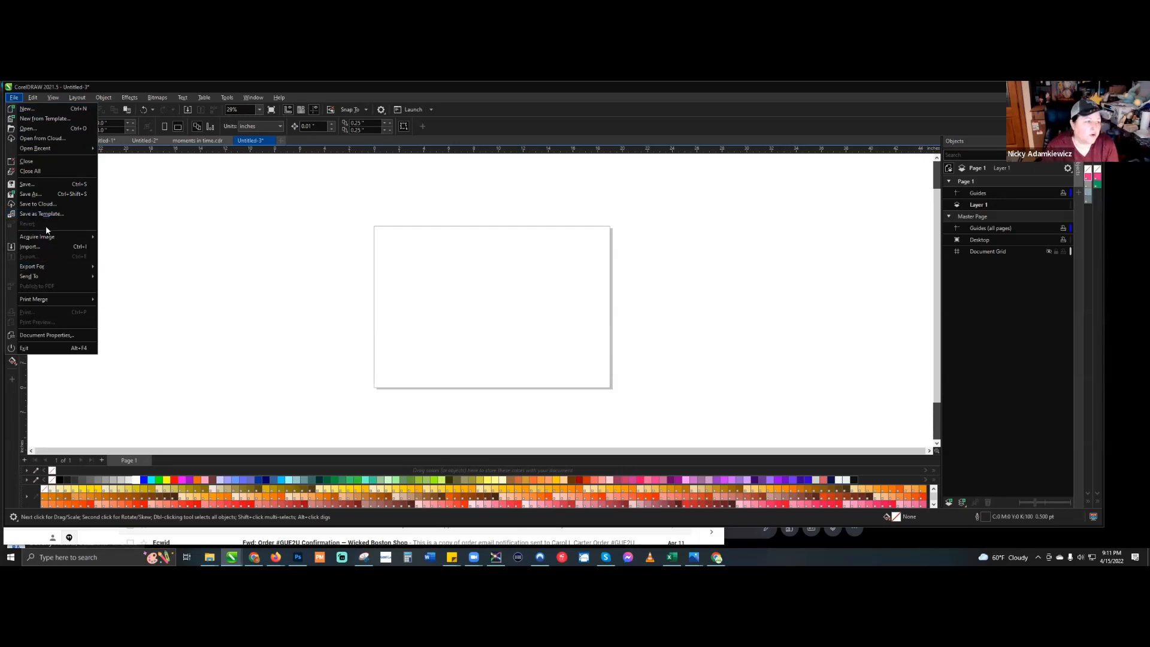
mouse_move(34, 100)
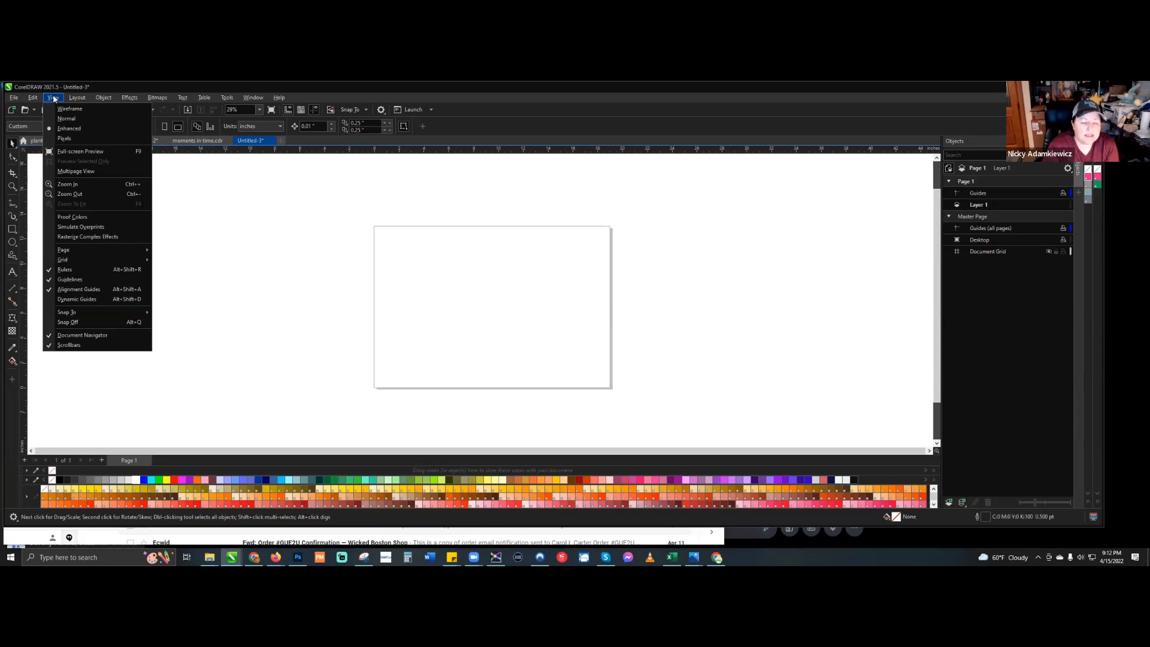
left_click(77, 98)
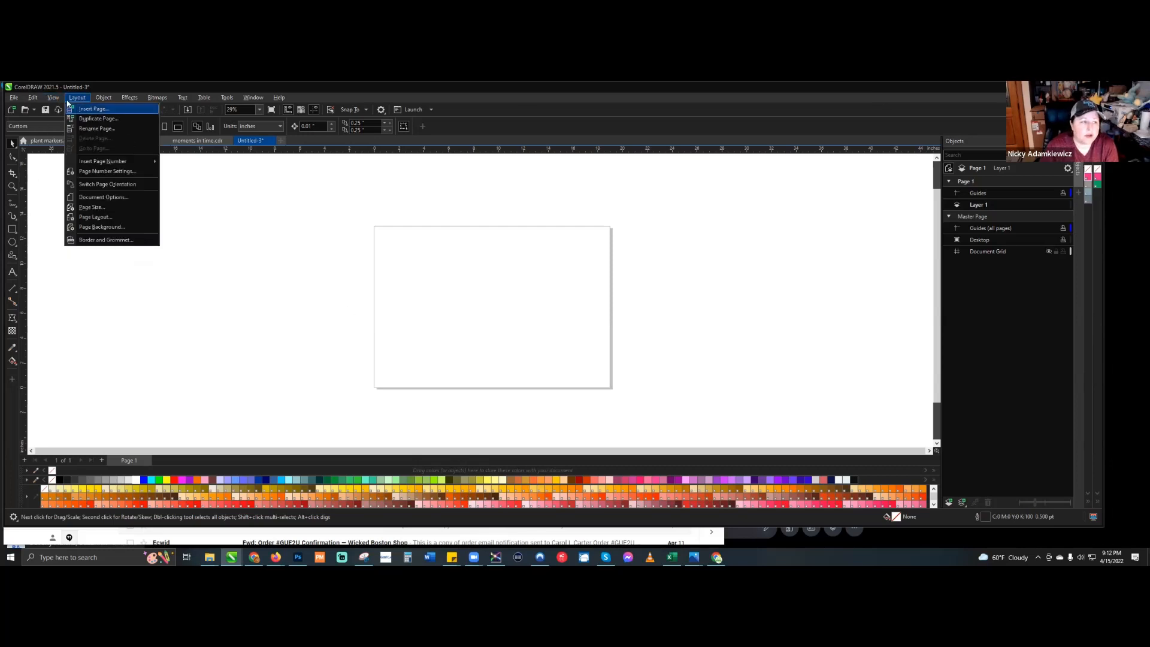
mouse_move(54, 102)
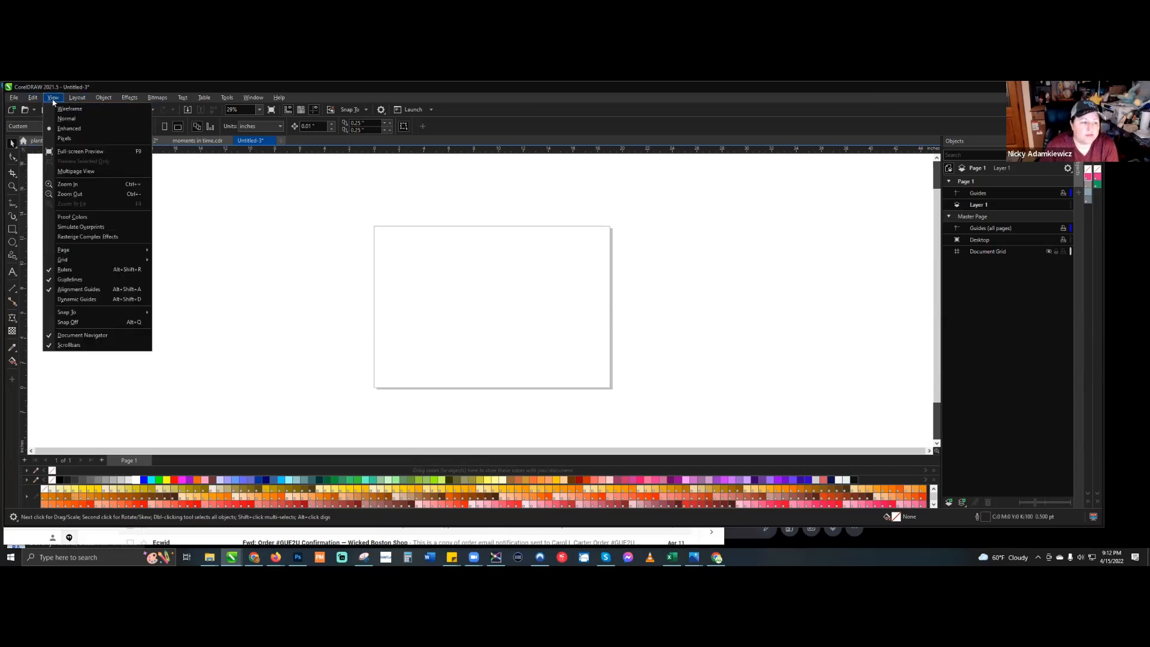
left_click(135, 290)
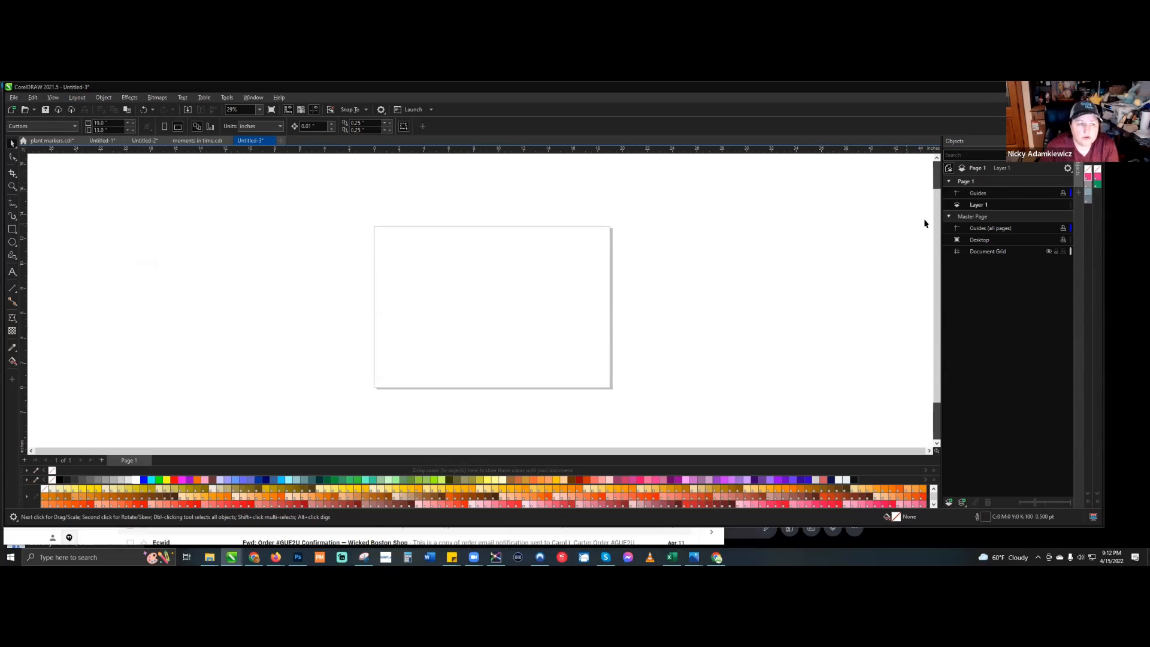
Open the Align and Distribute docker.
left_click(104, 98)
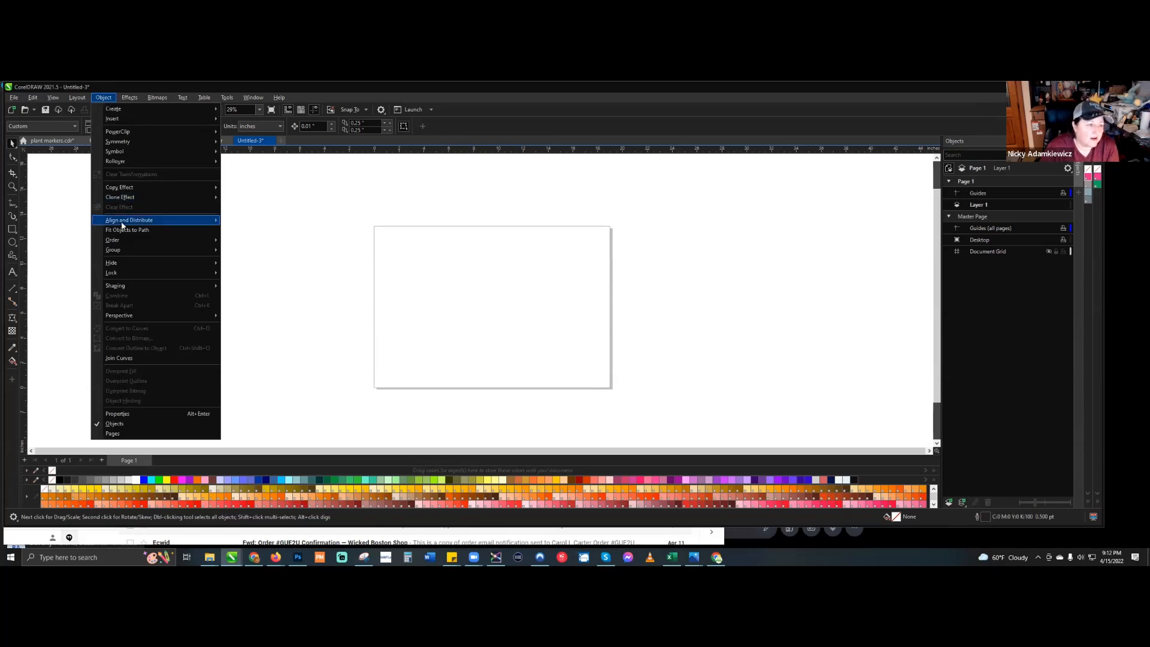
mouse_move(120, 223)
left_click(270, 331)
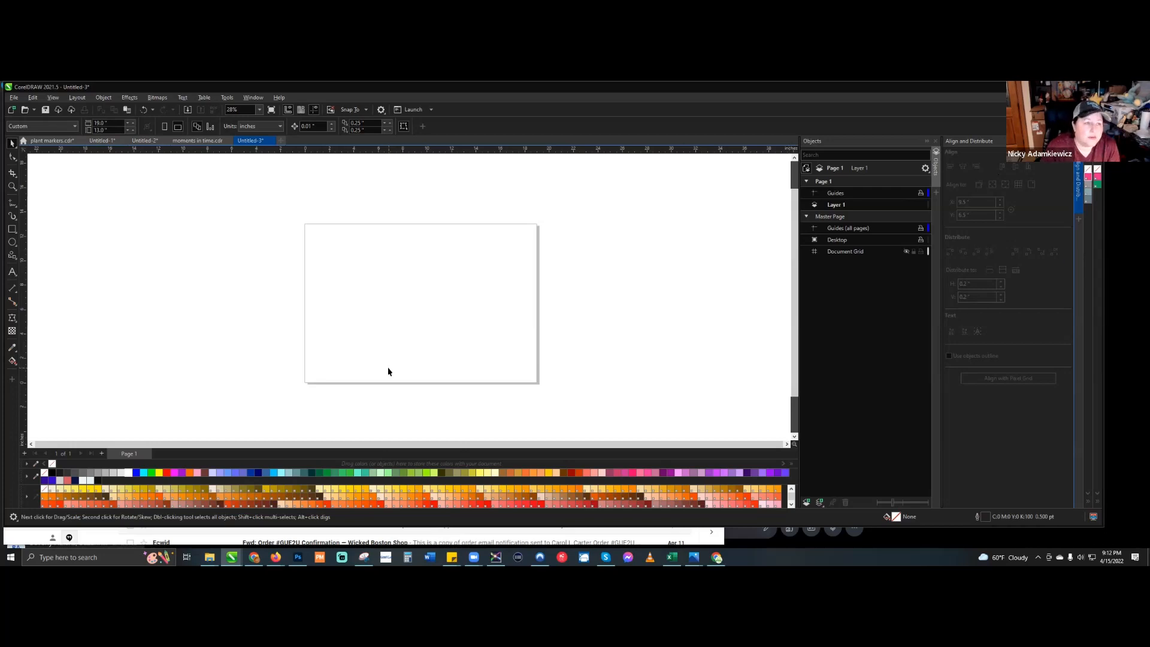
Look through the list of available dockers and open the Step and Repeat docker.
left_click(109, 98)
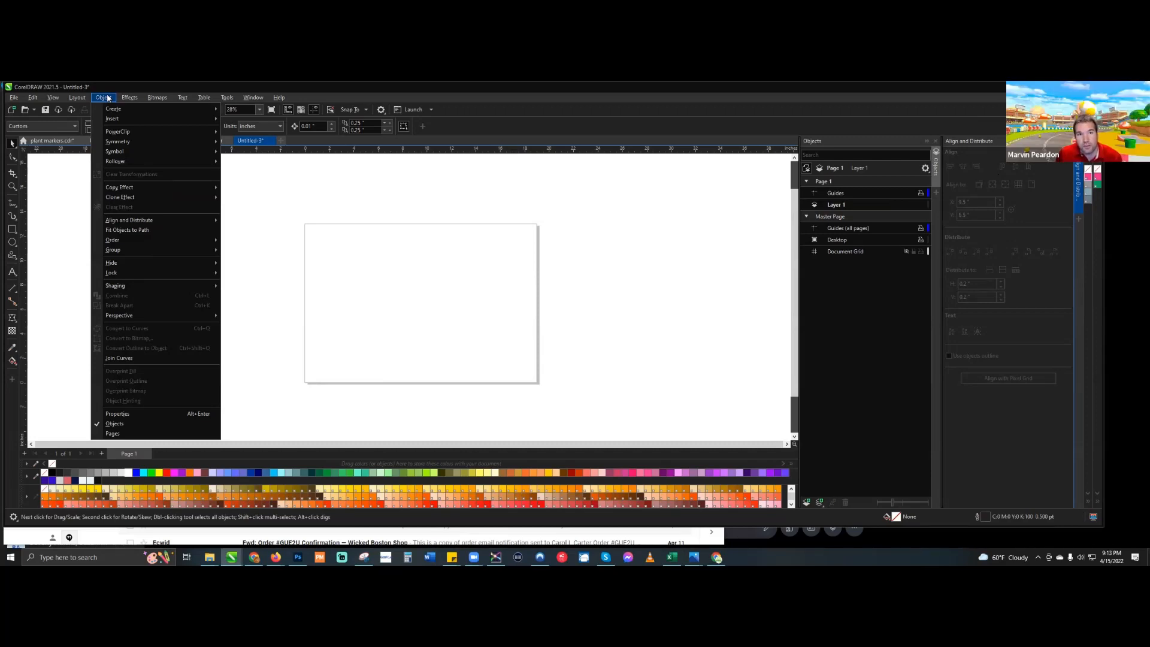
mouse_move(255, 98)
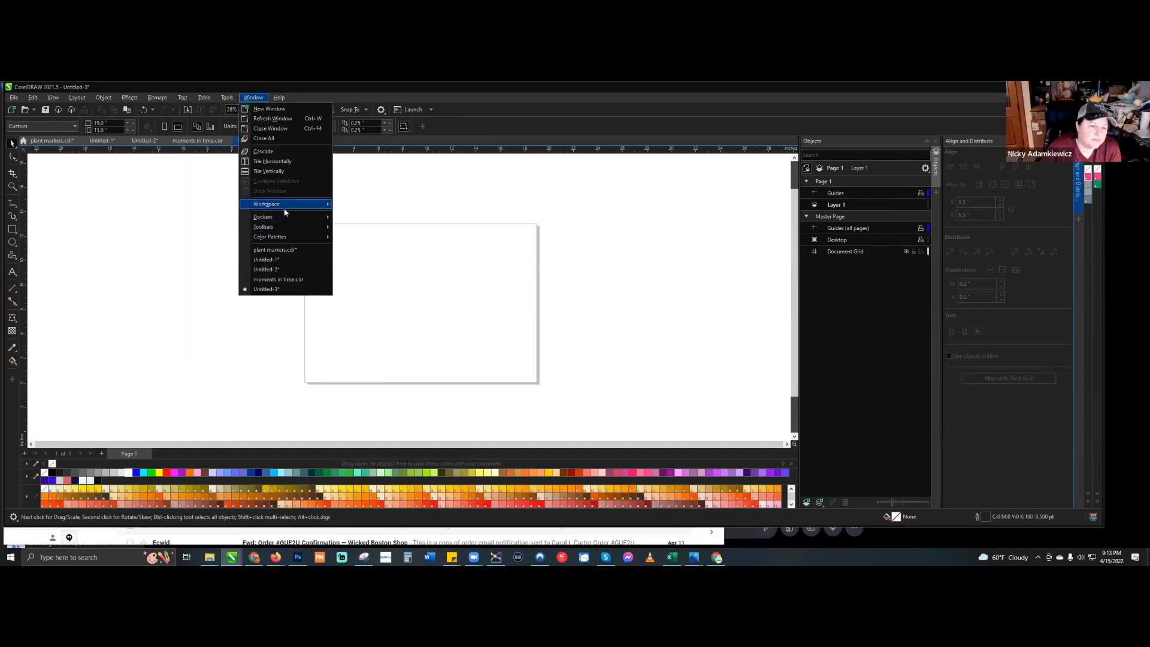
mouse_move(284, 217)
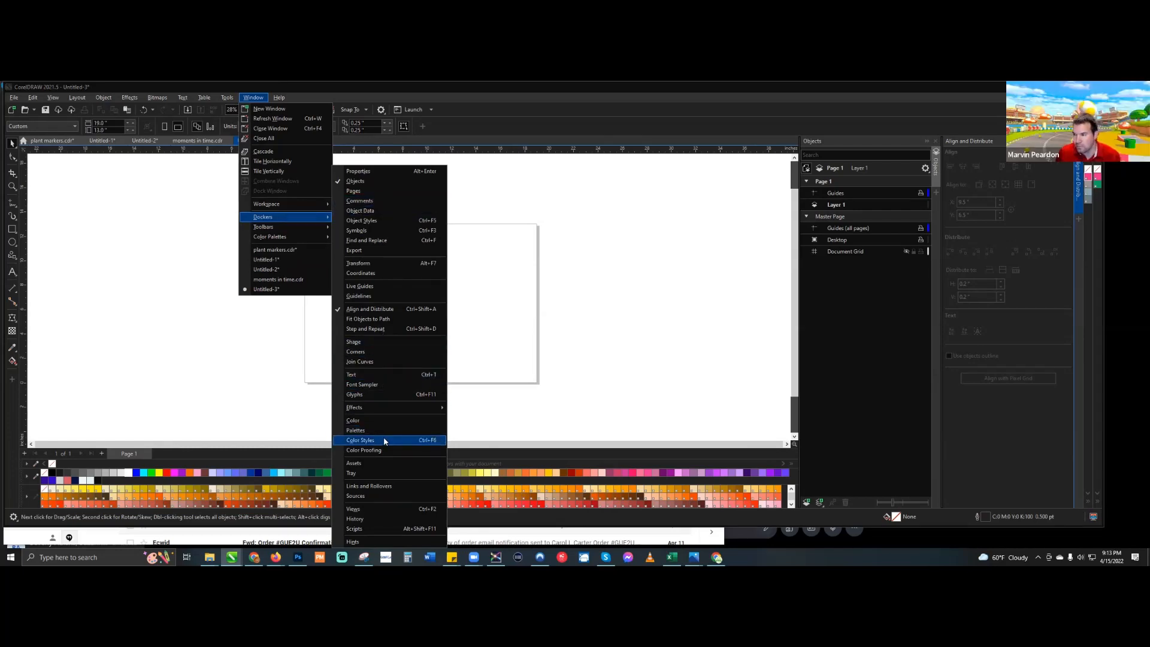
left_click(383, 331)
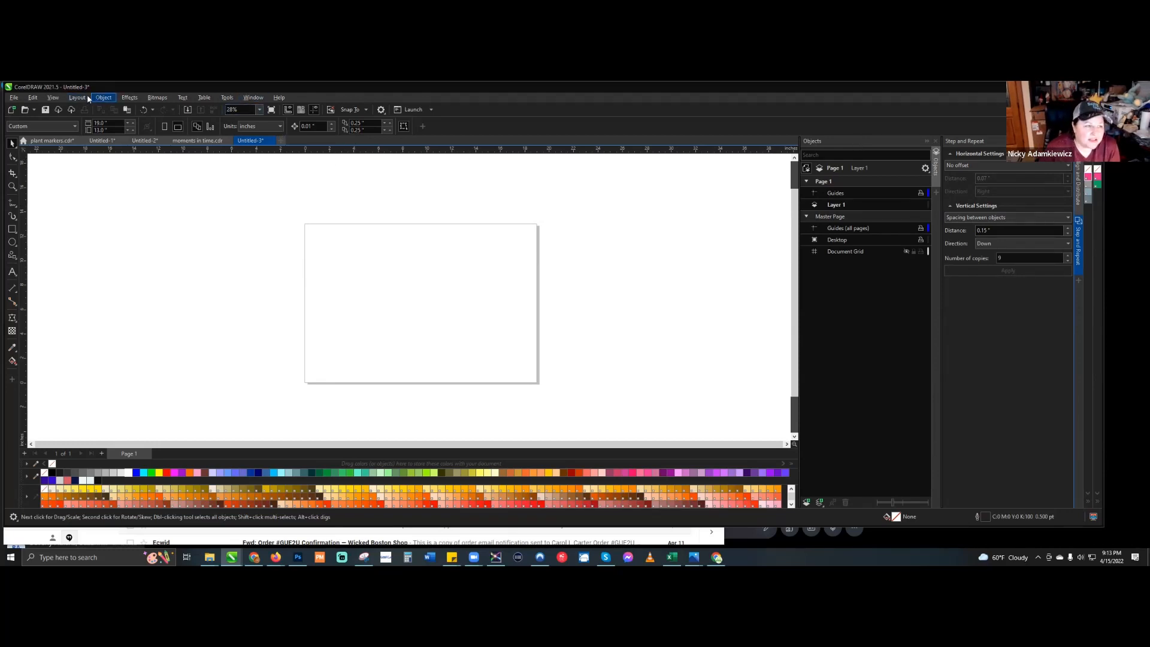
Look over the page layout and object commands, and open the Contour docker.
left_click(70, 99)
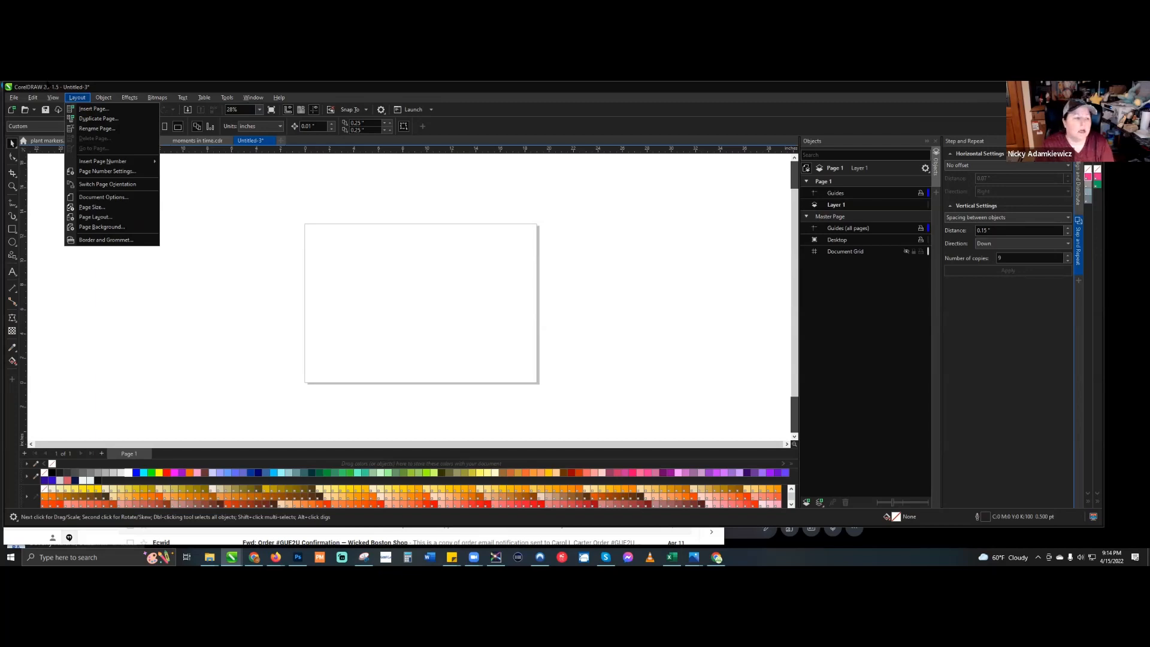
left_click(77, 98)
left_click(93, 98)
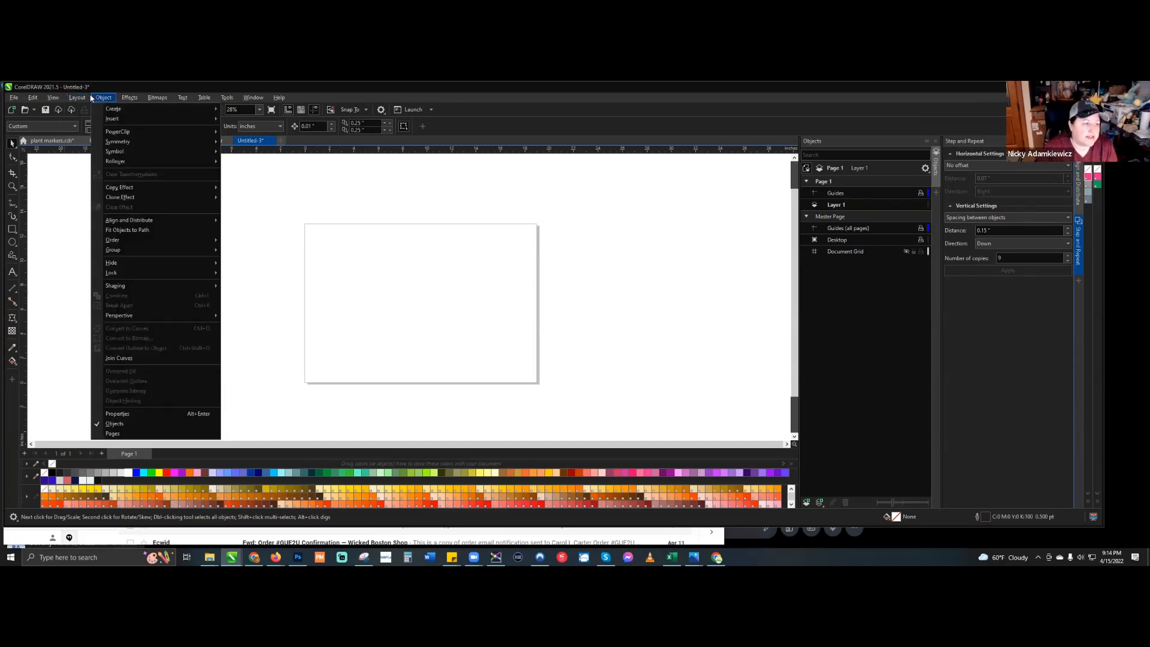
mouse_move(90, 98)
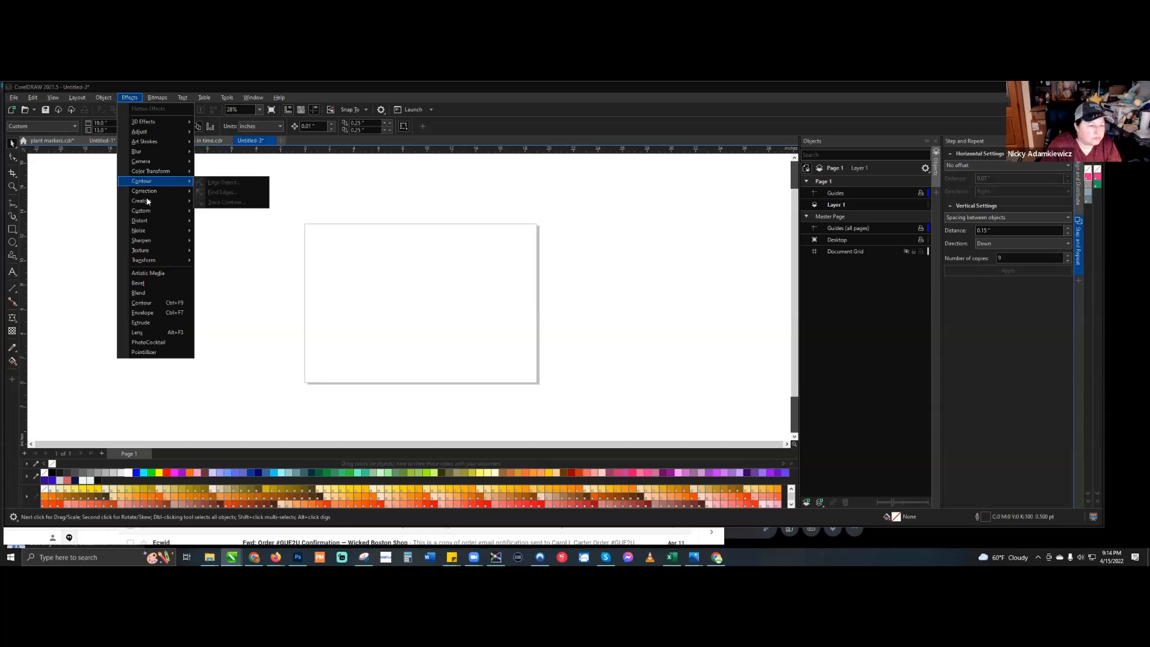
left_click(150, 302)
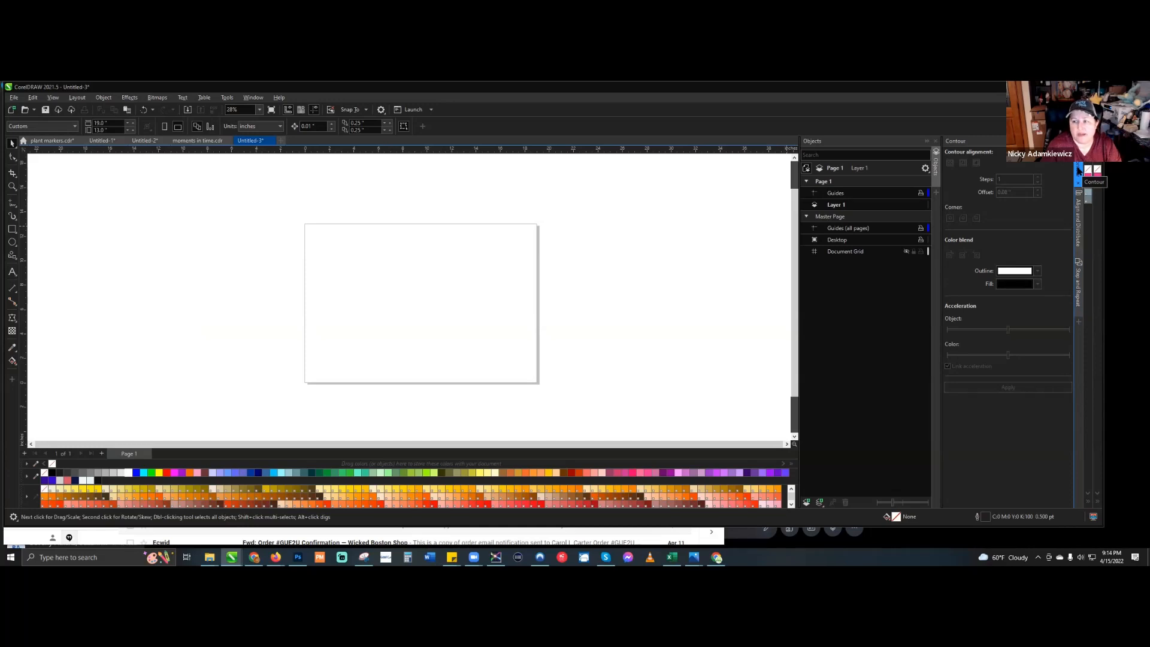
Collapse and re-expand the Contour docker, and switch through Align and Distribute to Step and Repeat.
left_click(1078, 170)
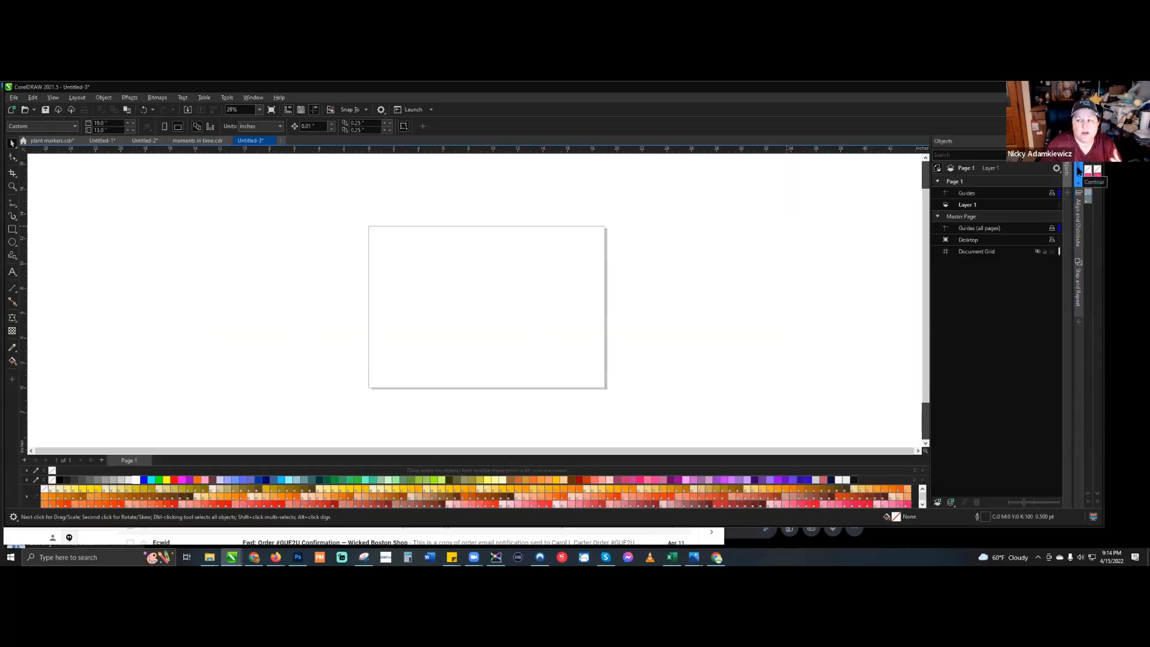
left_click(1078, 170)
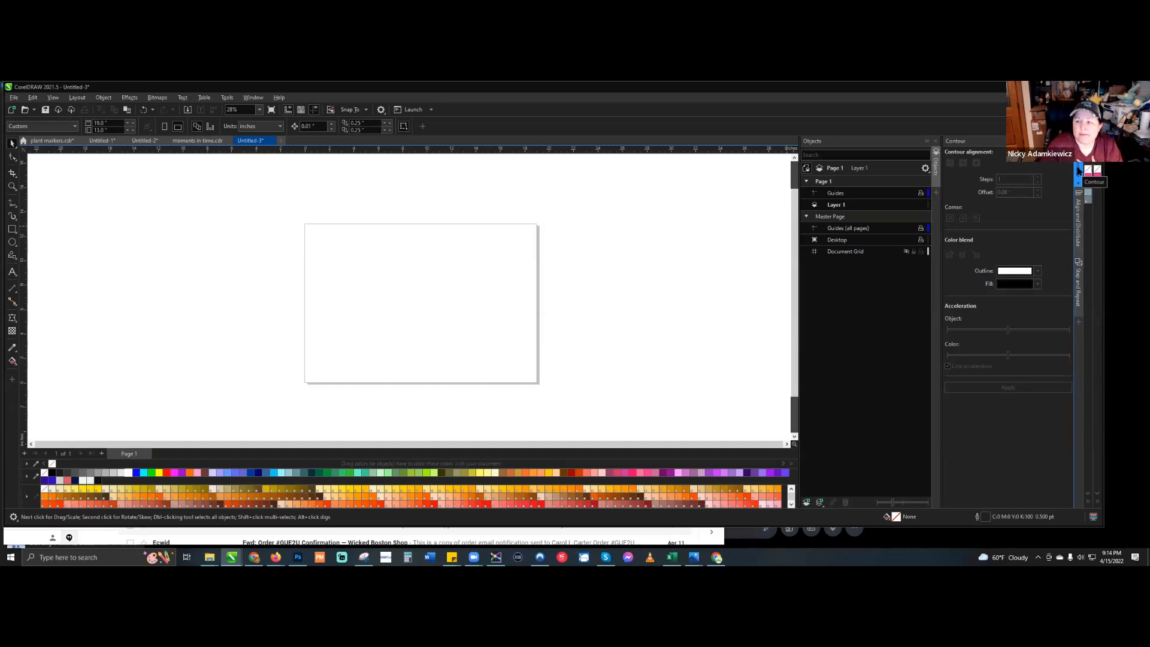
left_click(1078, 220)
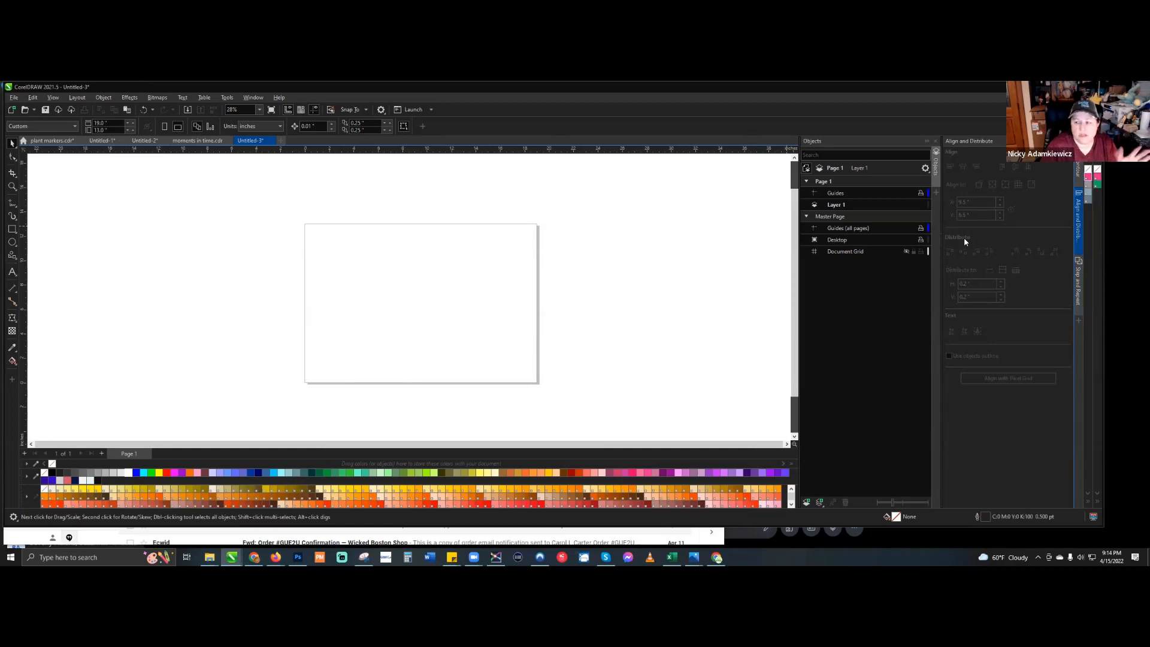
left_click(1078, 275)
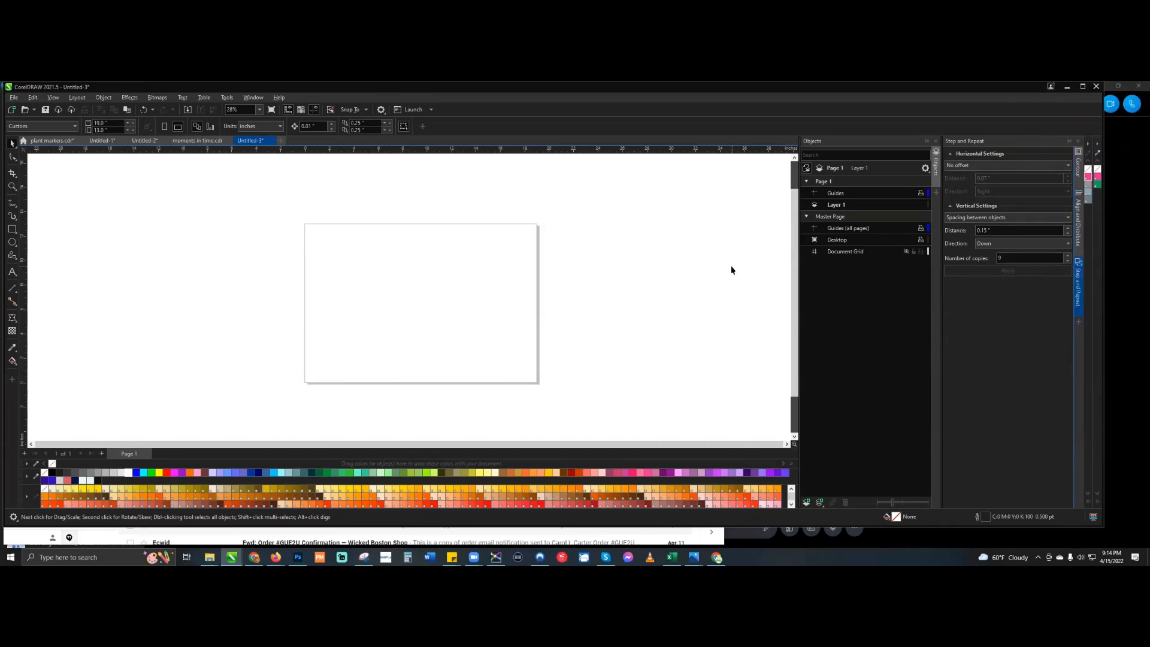
Review the effects, text and window commands, including the Creative and Art Strokes effect categories.
left_click(133, 99)
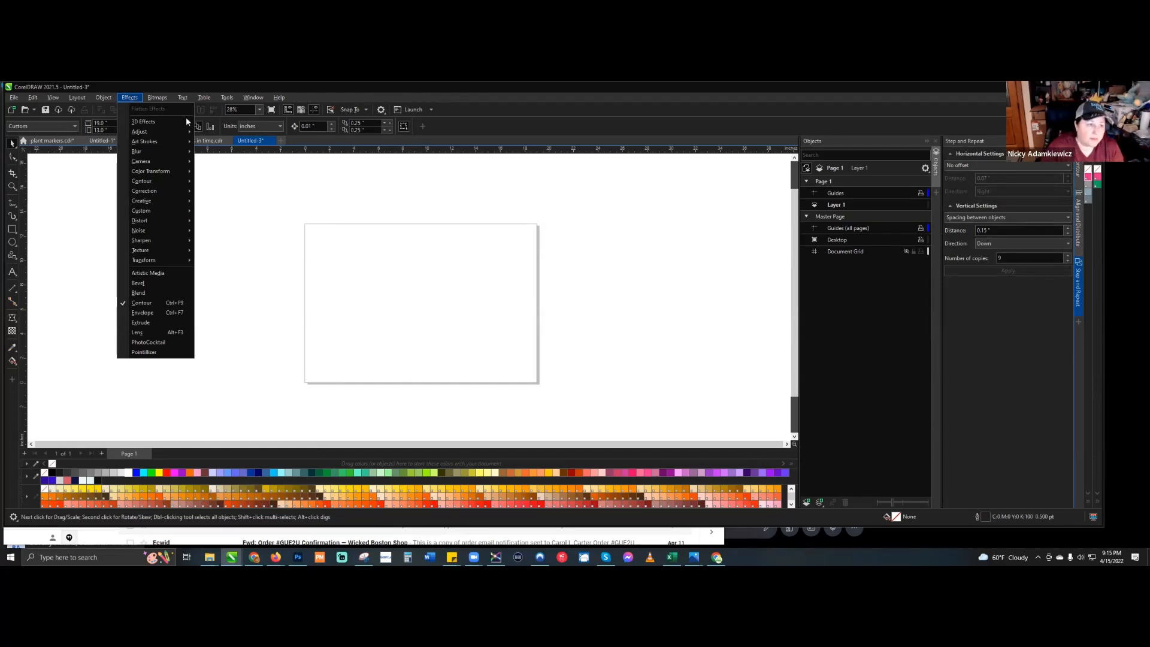
mouse_move(186, 154)
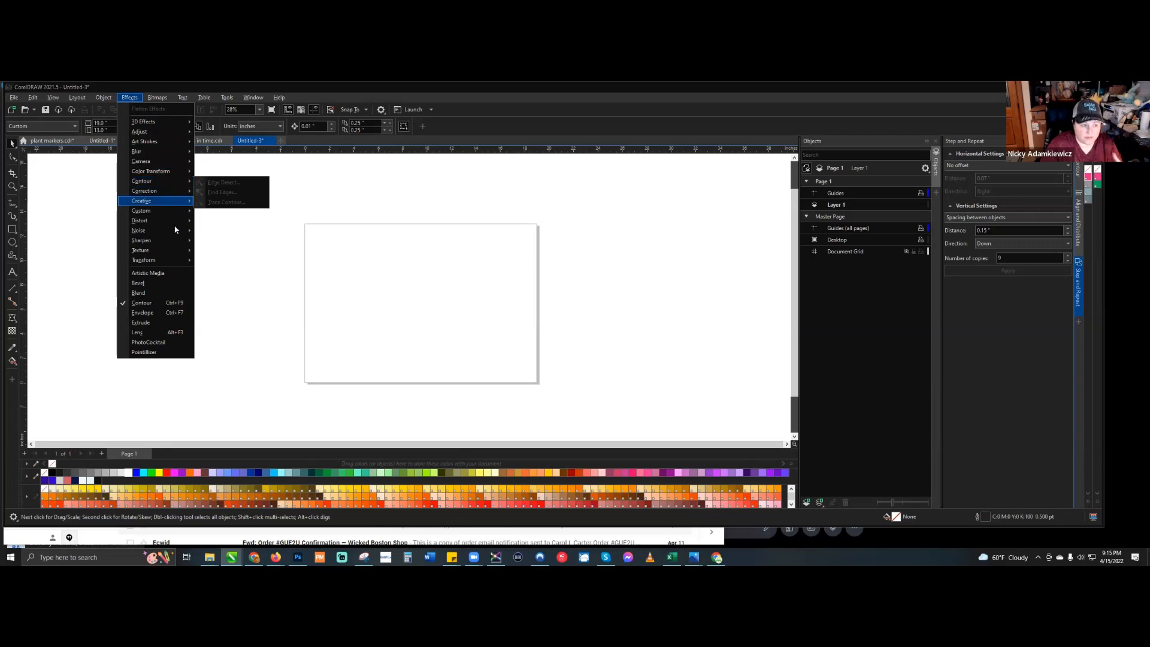
mouse_move(171, 239)
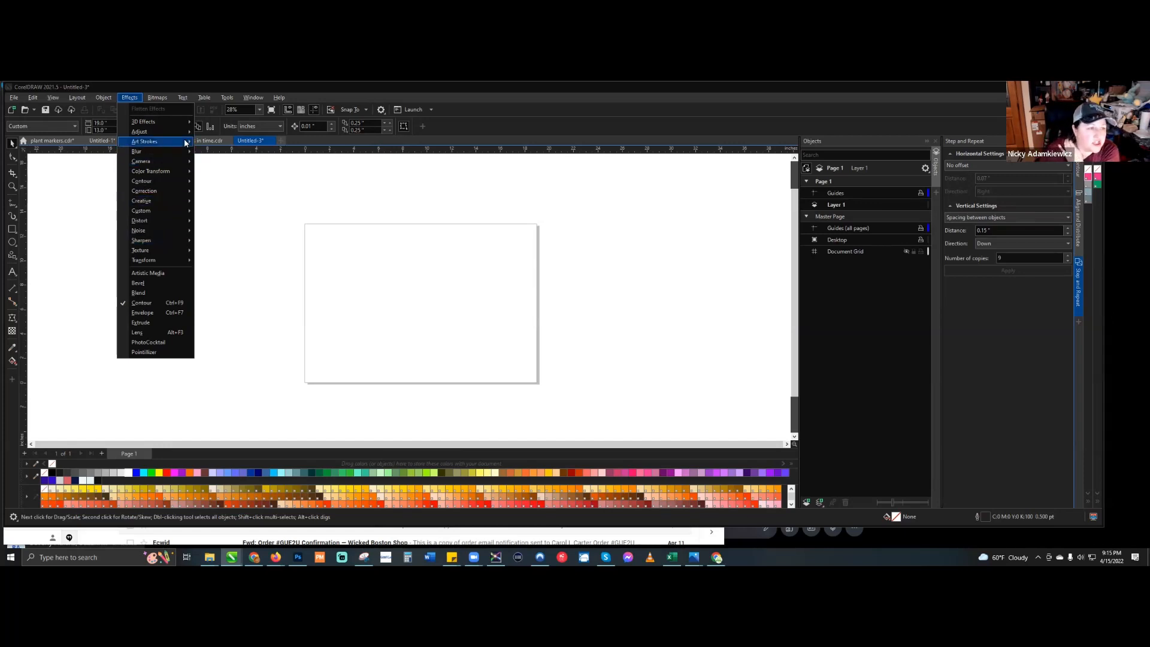
mouse_move(153, 99)
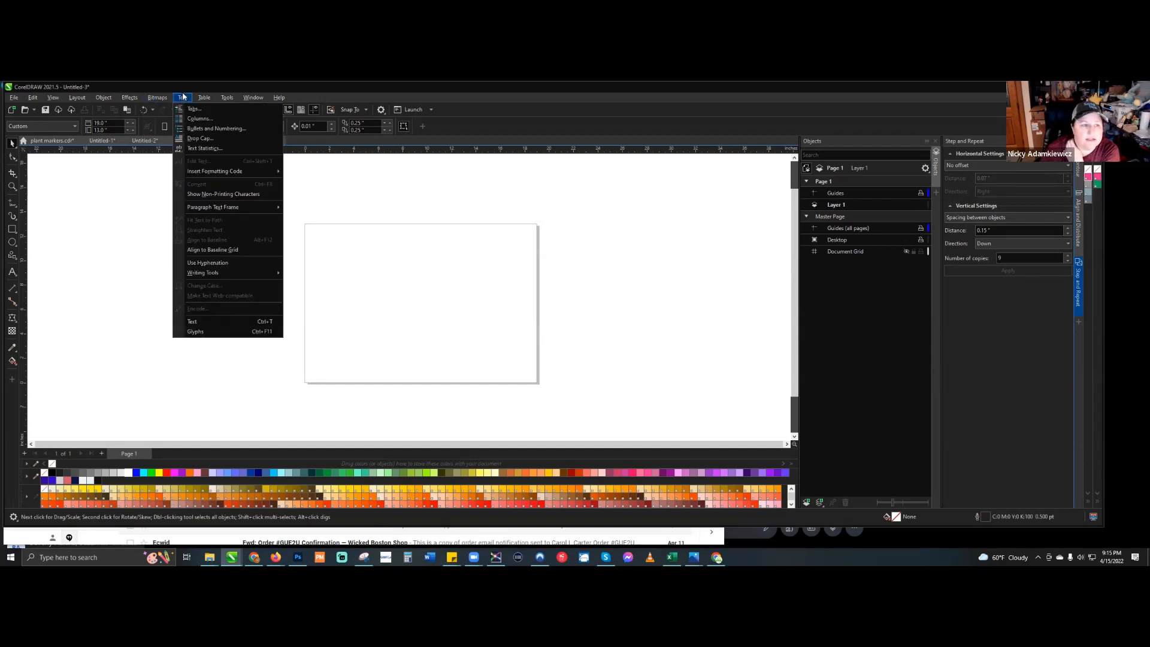
mouse_move(224, 98)
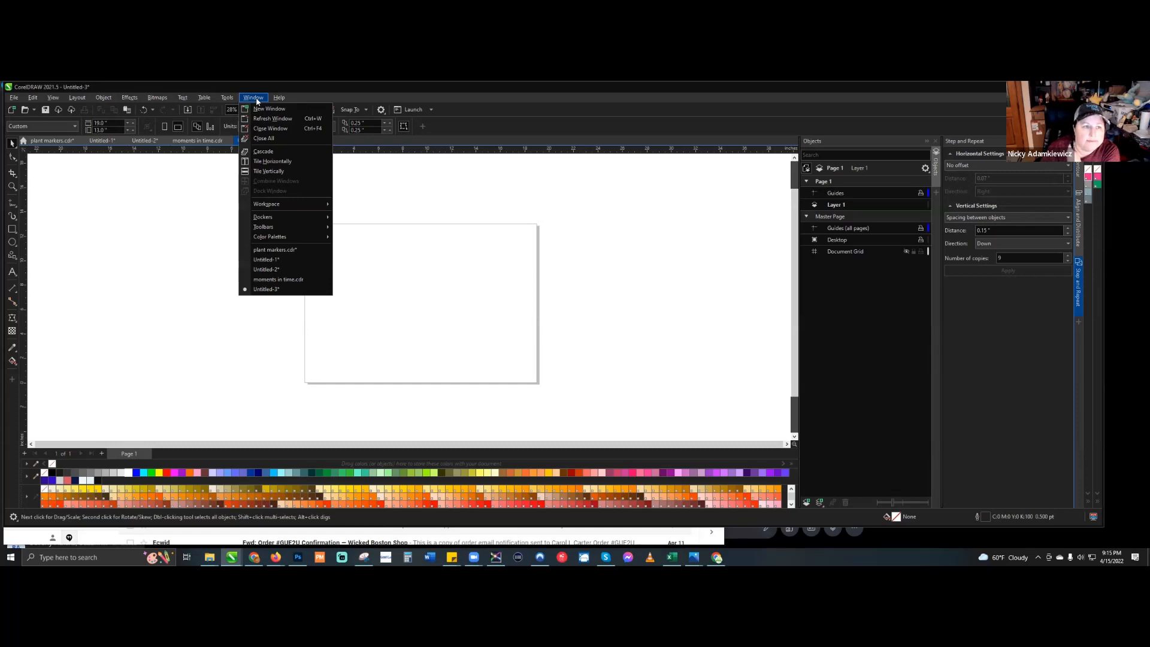
left_click(487, 195)
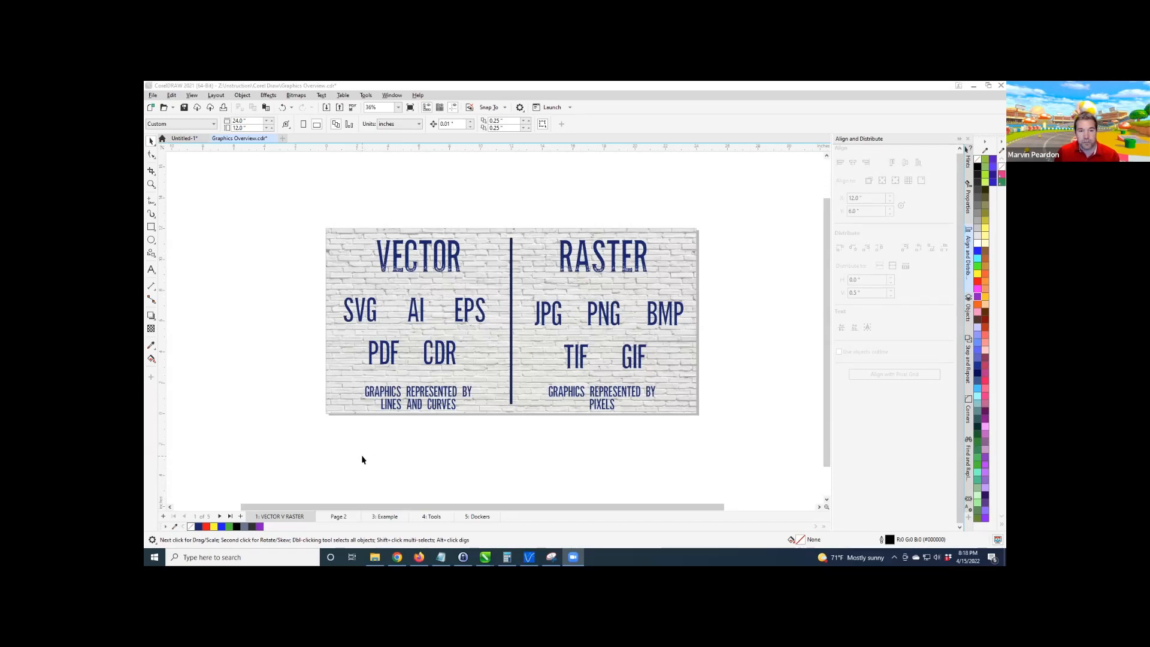
Go to Page 2 of the Graphics Overview document and select the red square for a close-up view.
left_click(338, 514)
left_click(338, 516)
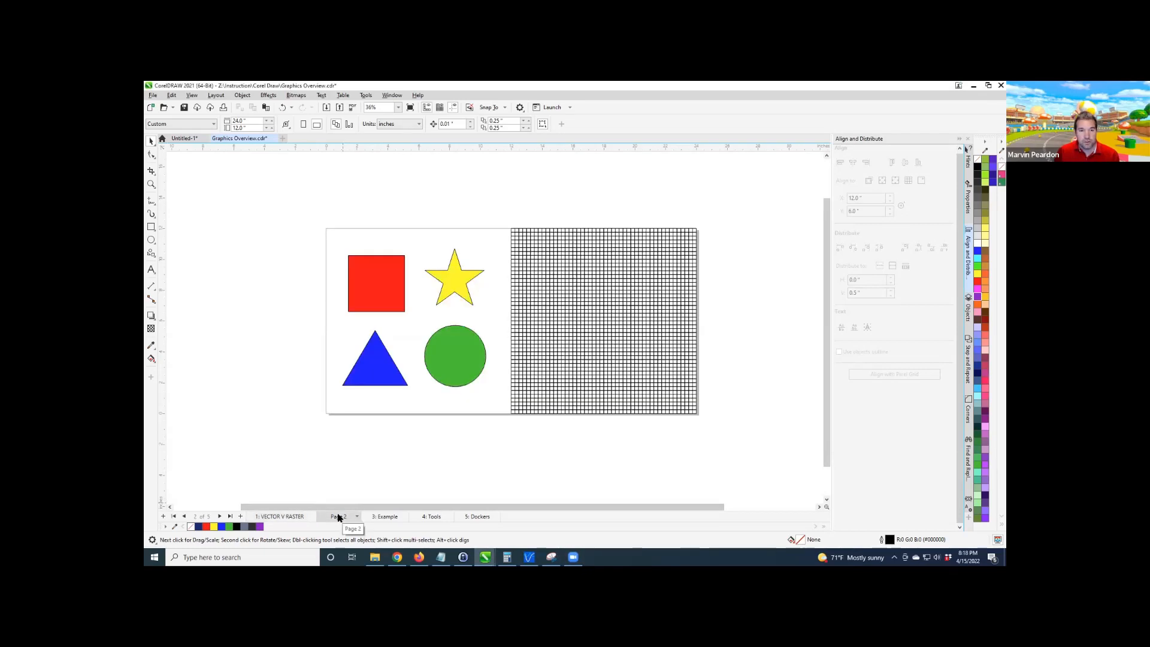
left_click(389, 292)
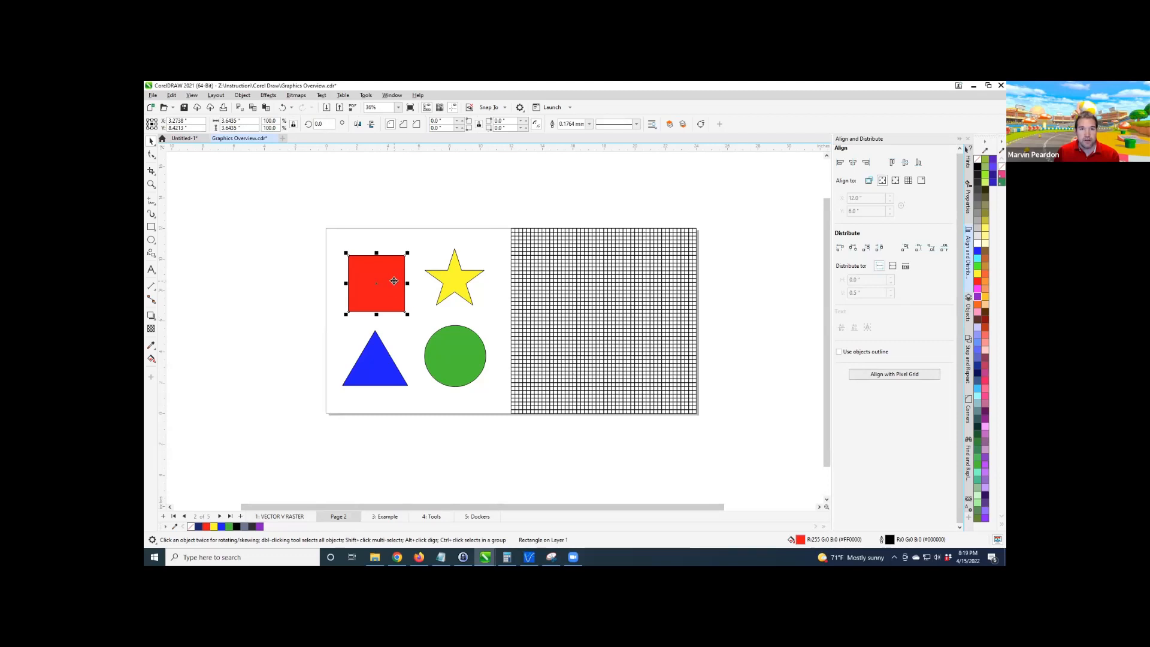
scroll(401, 273, "up", 3)
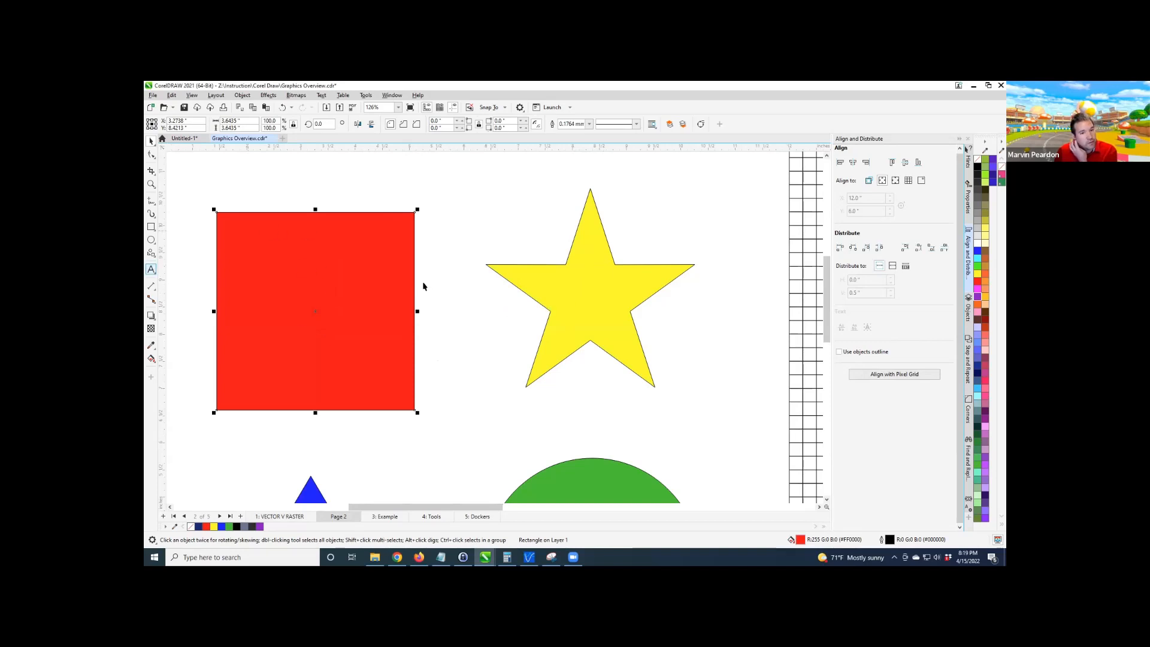
Look over the polygon and rectangle tool variants, and deselect the red square.
left_click(151, 252)
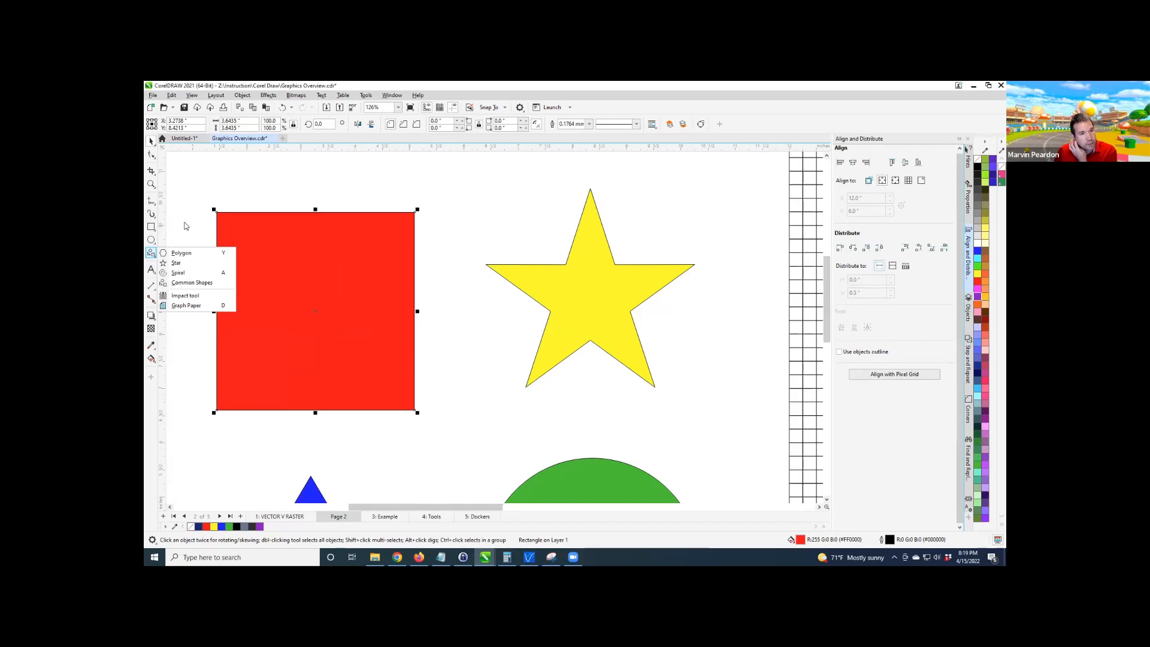
left_click(153, 240)
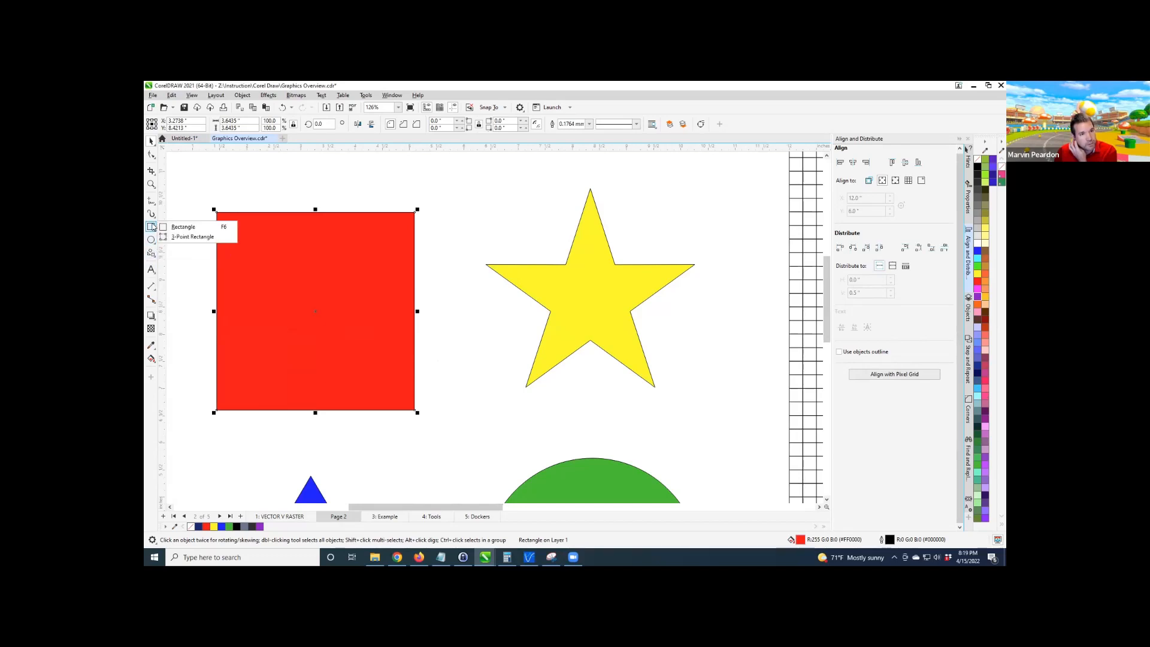
left_click(243, 191)
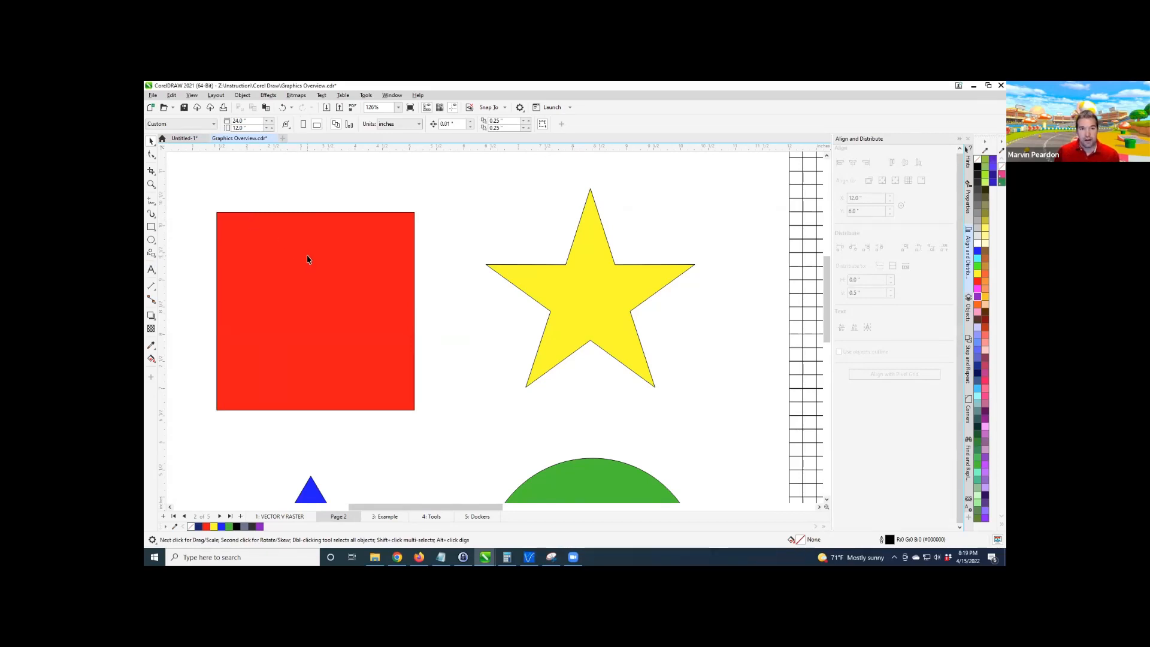
Select the red square and enlarge it proportionally from its lower corner to about 3.72 inches per side.
scroll(308, 259, "down", 2)
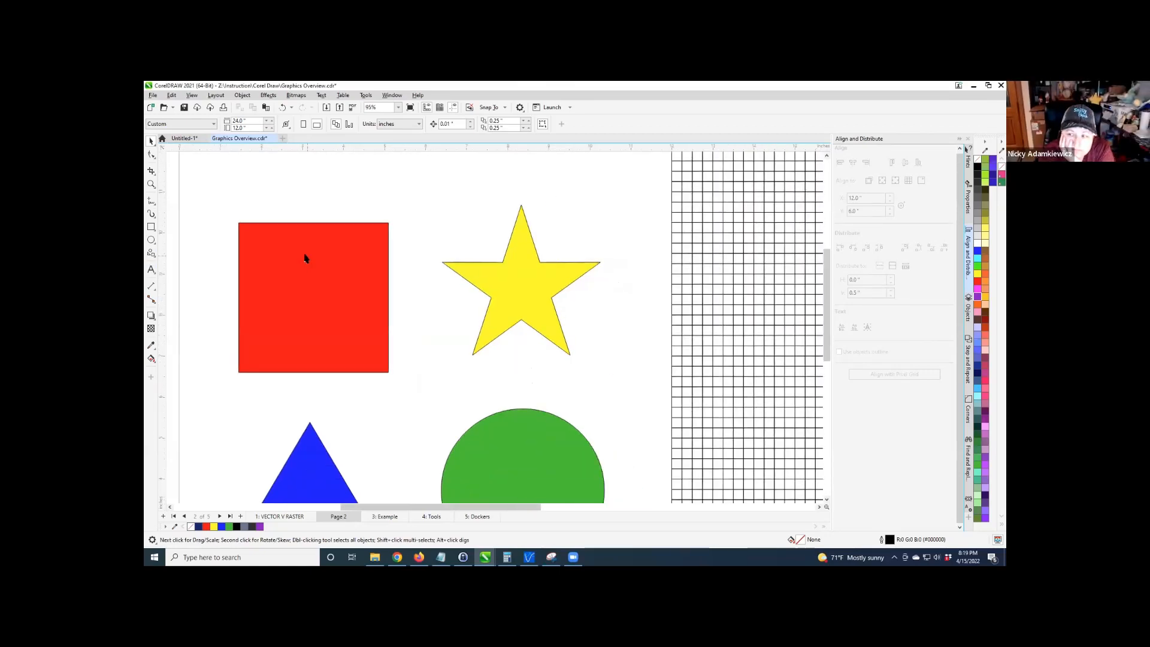
scroll(304, 257, "down", 2)
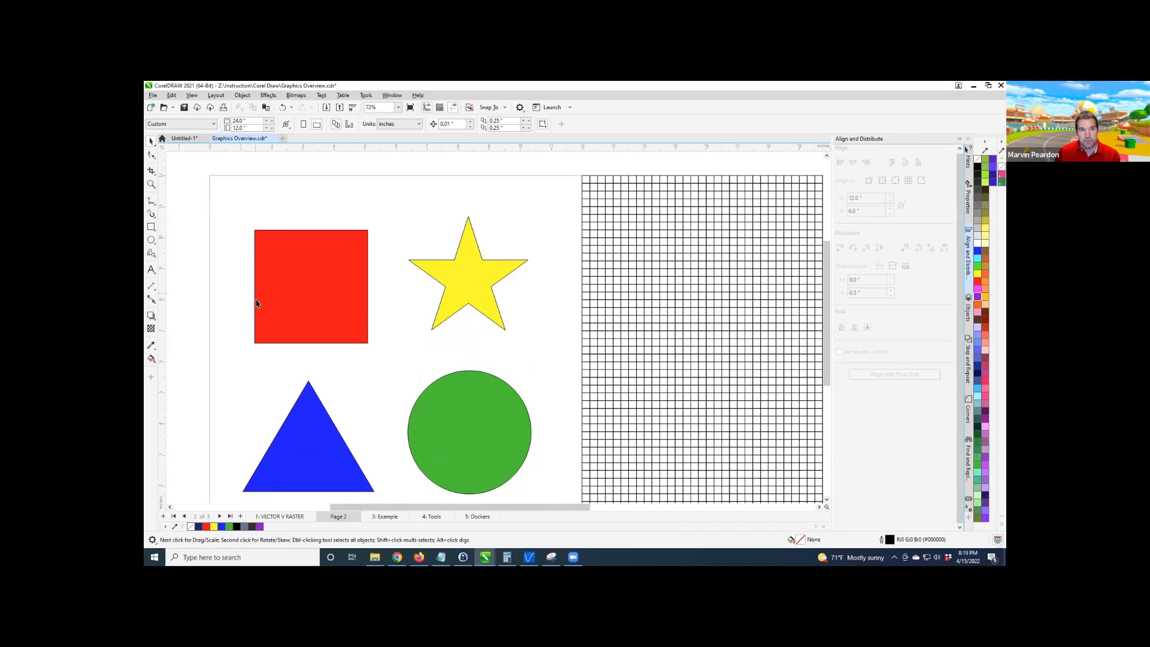
left_click(317, 275)
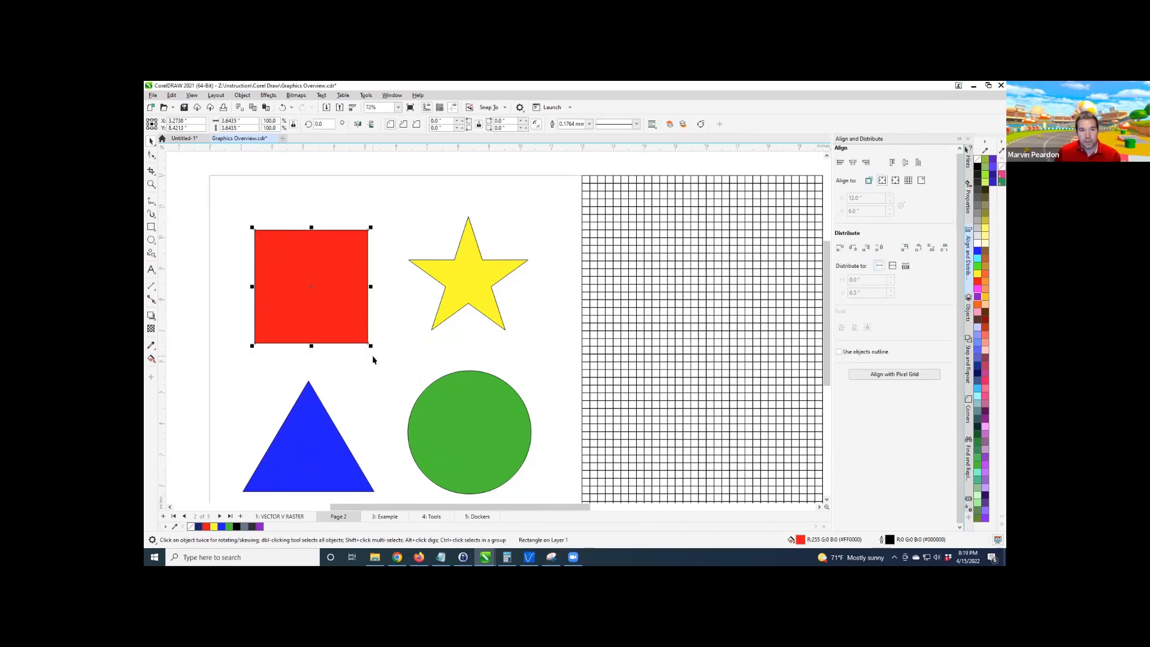
left_click(366, 340)
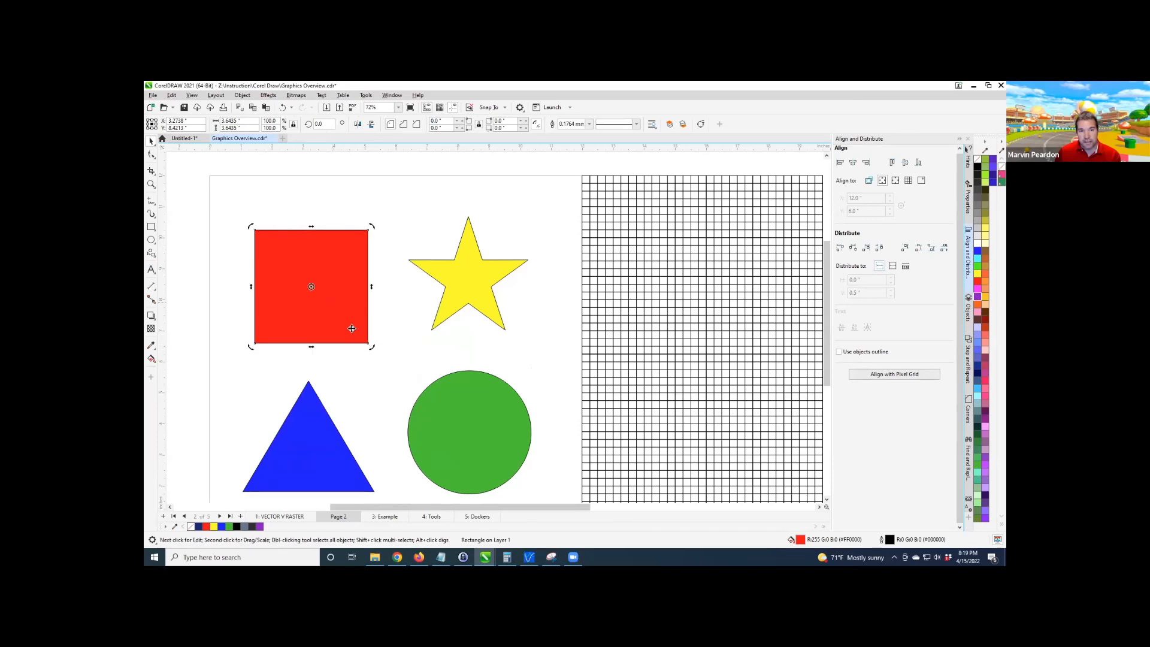
left_click(352, 218)
left_click(366, 323)
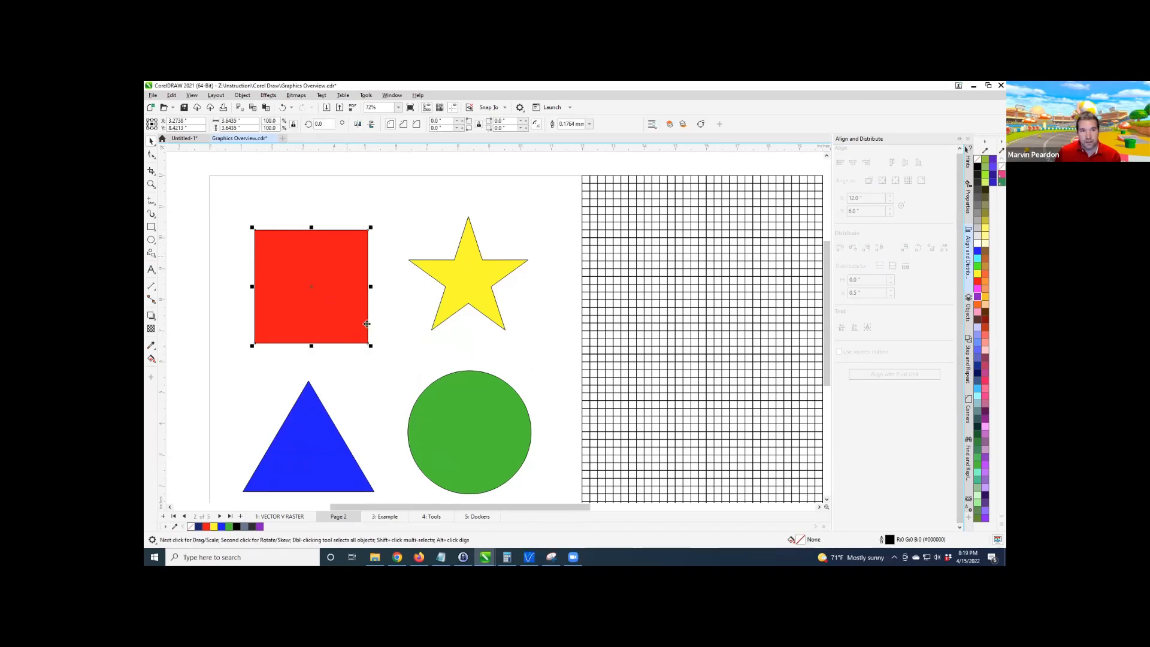
mouse_move(371, 346)
left_mouse_down()
mouse_move(540, 447)
mouse_move(298, 287)
mouse_move(403, 372)
mouse_move(373, 347)
left_mouse_up()
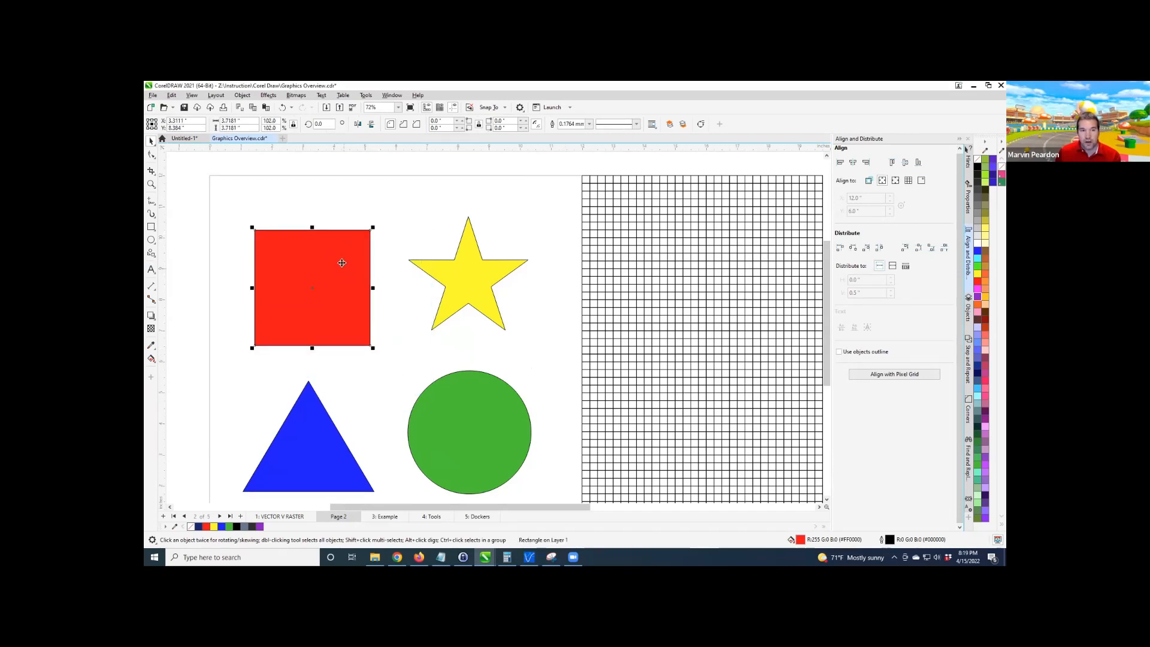
Fill the red square with bright green and the yellow star with orange (#FF6600).
scroll(379, 229, "up", 4)
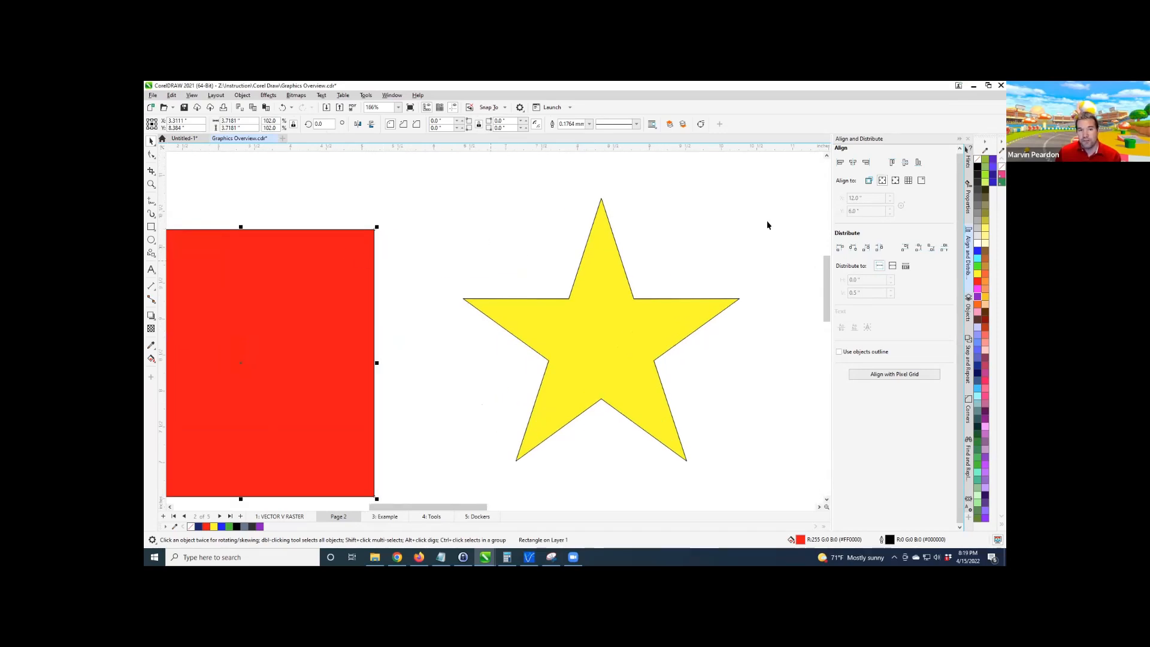
left_click(978, 267)
left_click(576, 304)
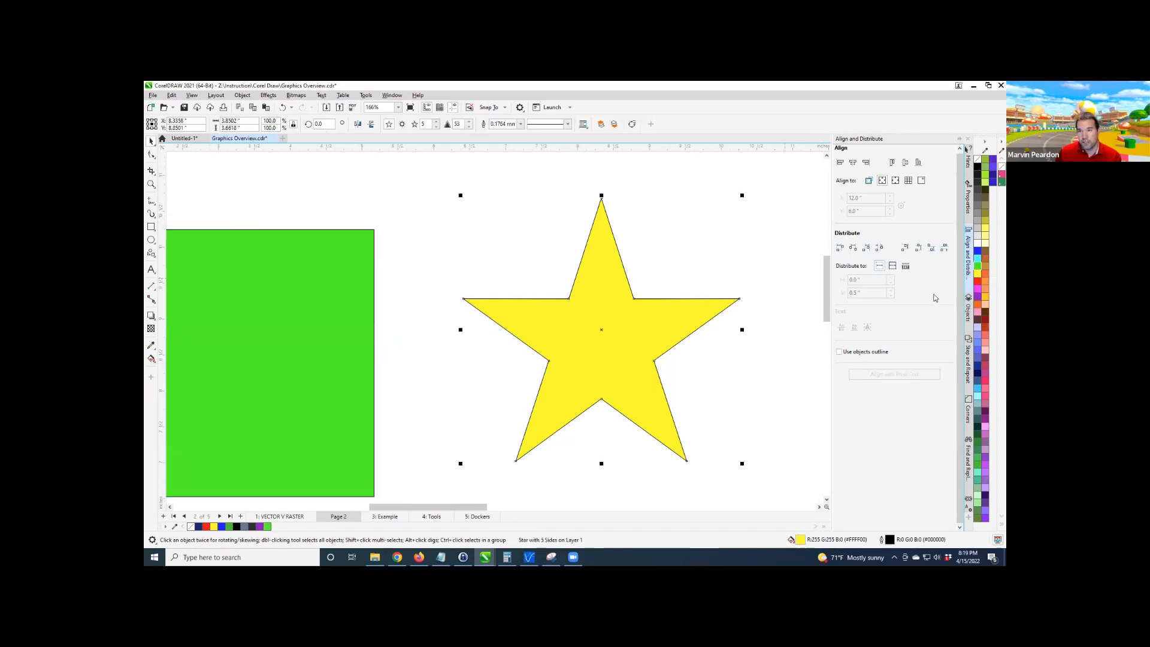
left_click(985, 282)
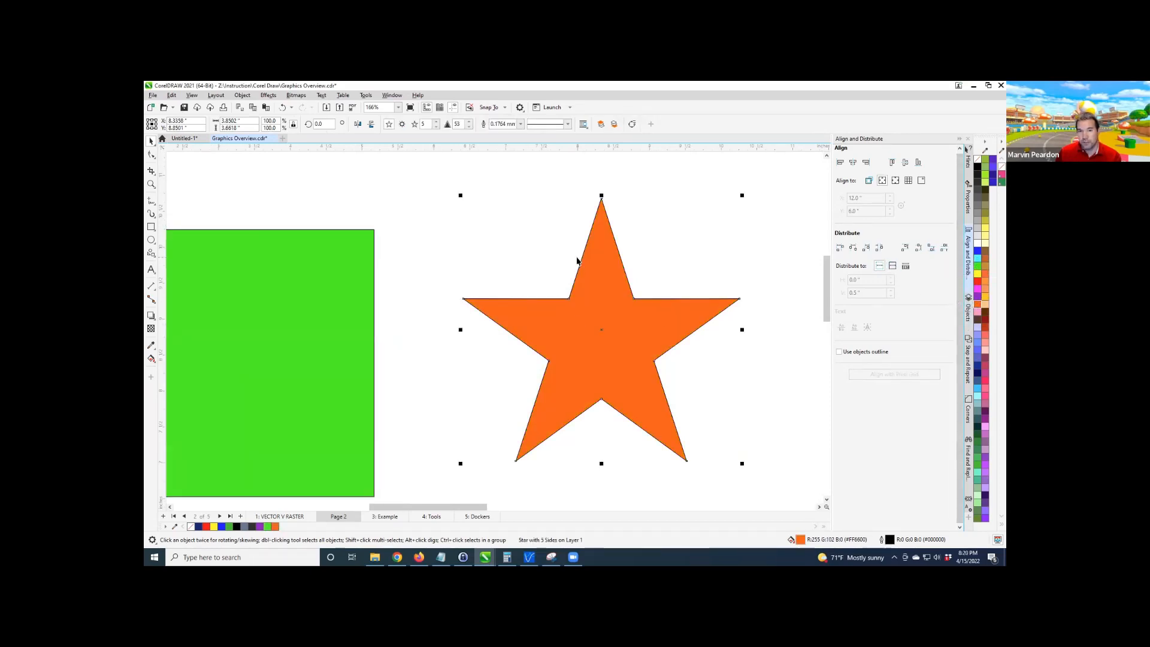
Set the star's outline width to 1.5 mm and its outline color to bright green (#00FF00).
scroll(388, 229, "up", 1)
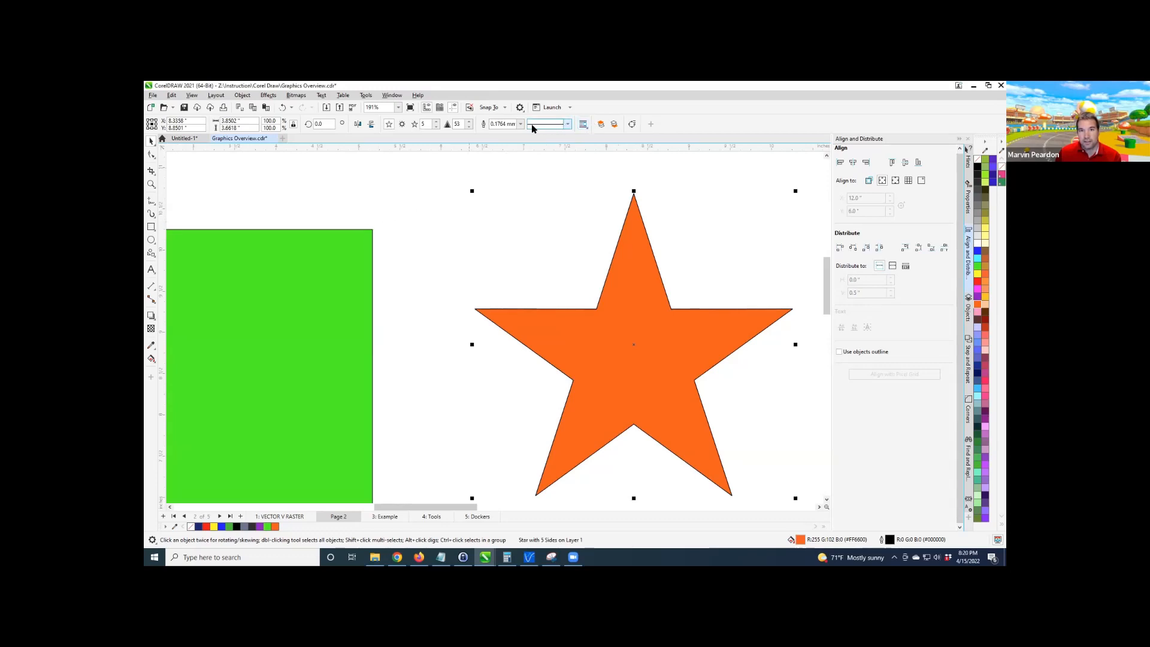
left_click(567, 124)
left_click(566, 124)
left_click(520, 124)
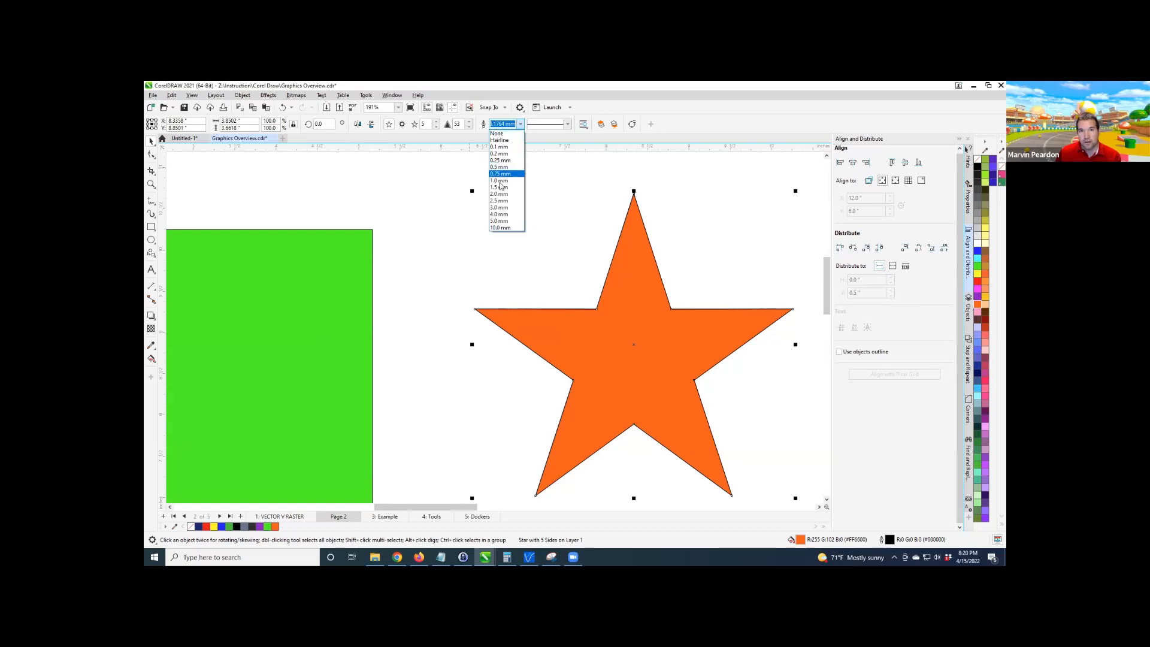
left_click(498, 188)
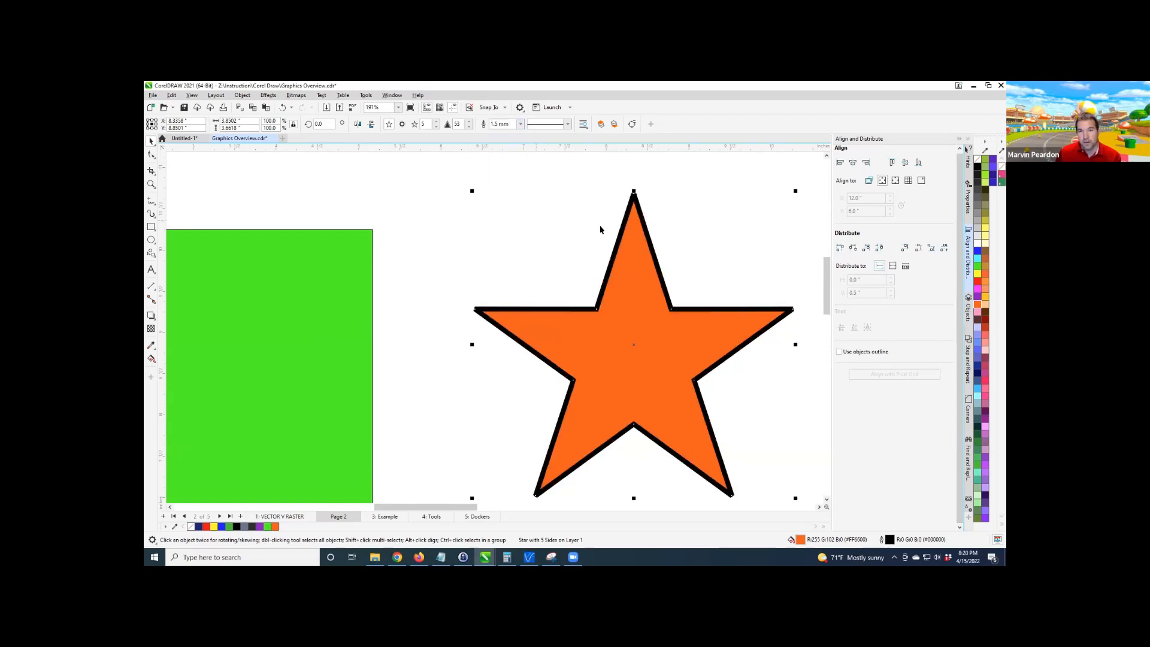
right_click(978, 339)
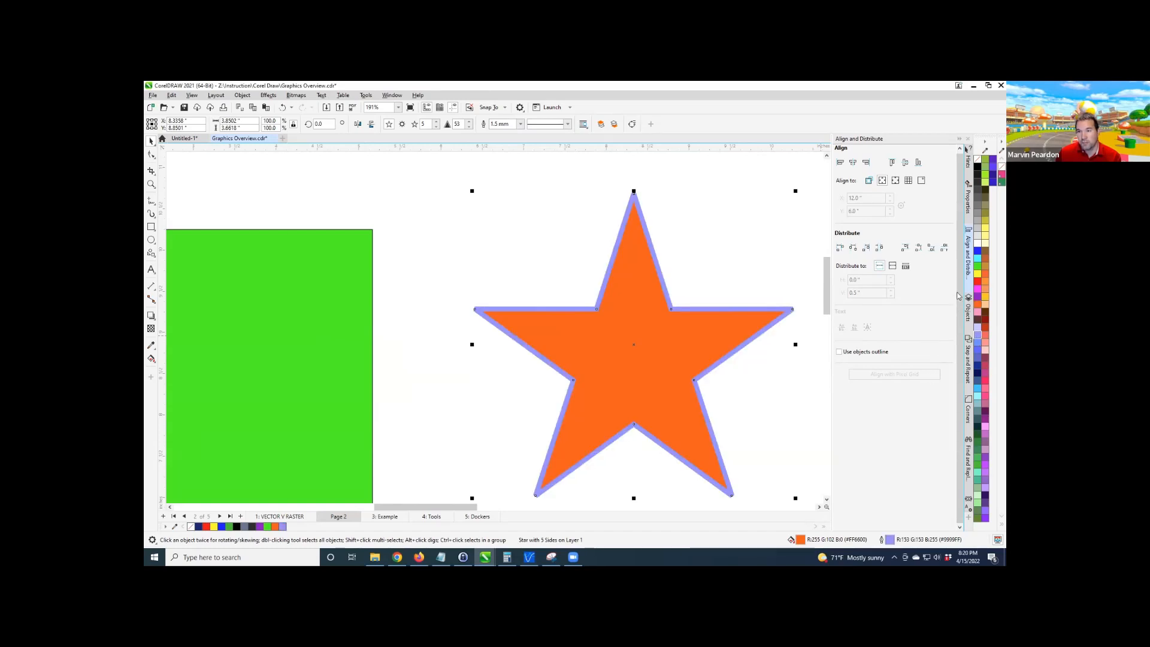
right_click(977, 265)
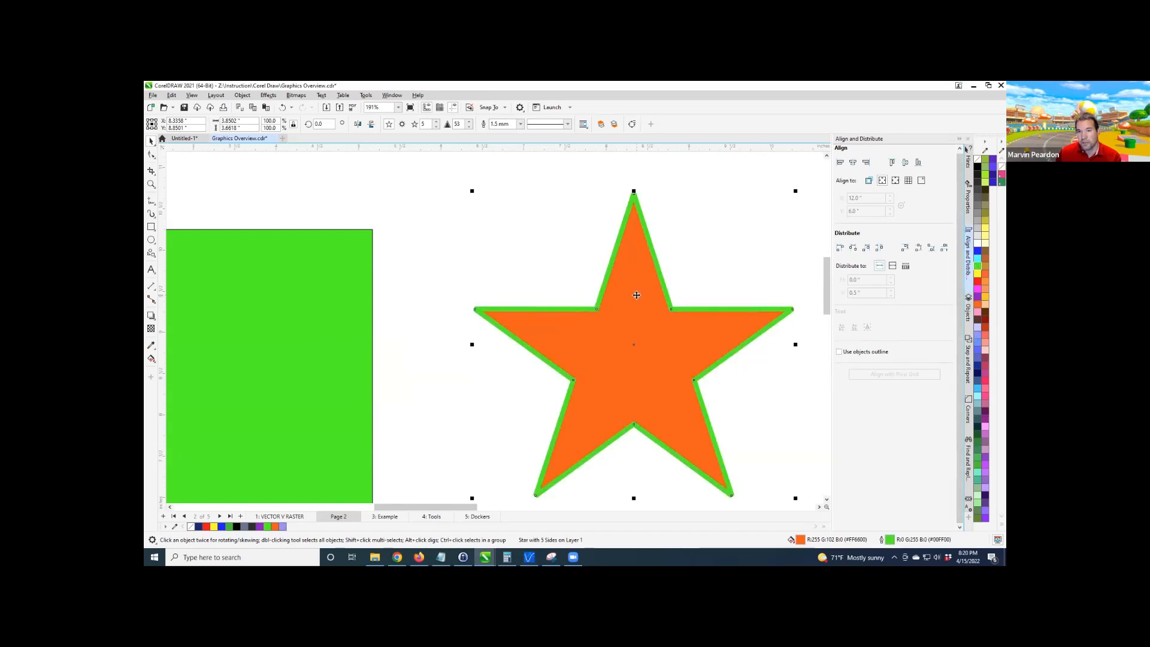
Color the green square's outline red (#FF0000) and set its outline width to 2.5 mm.
scroll(596, 260, "down", 3)
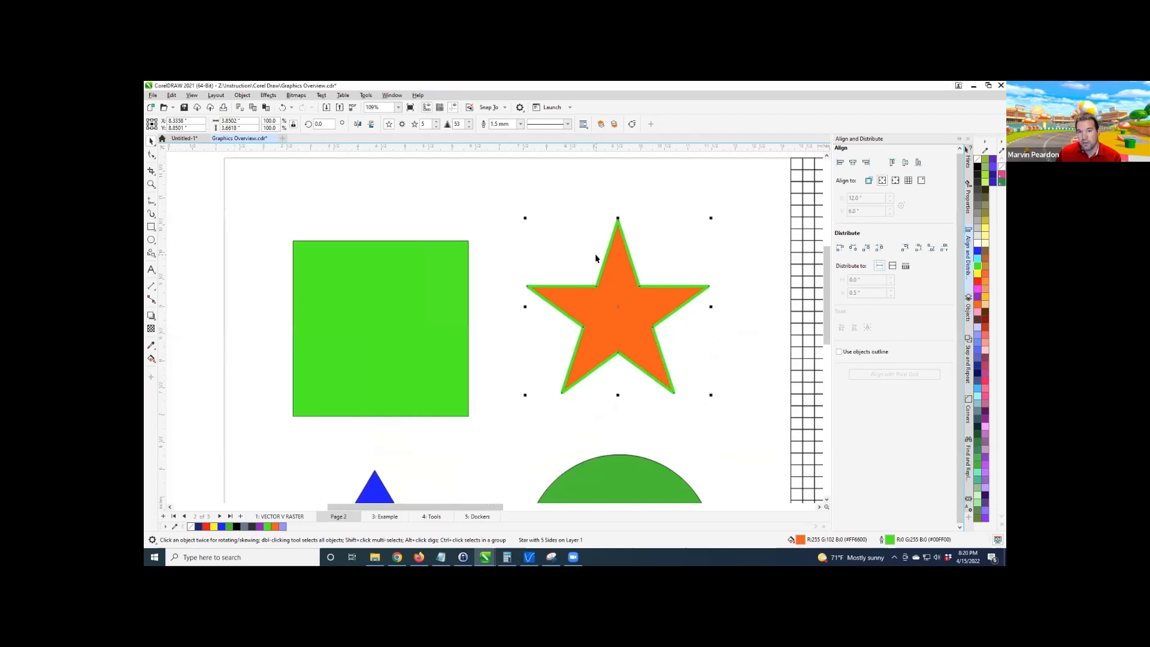
left_click(403, 277)
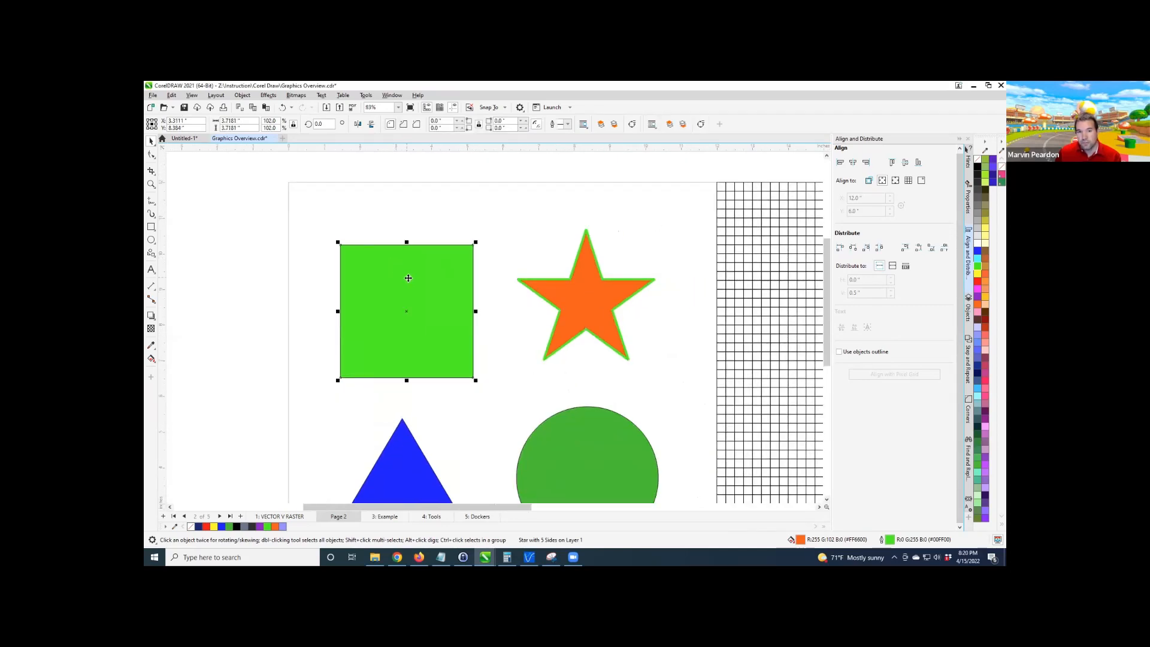
right_click(977, 282)
scroll(342, 277, "down", 3)
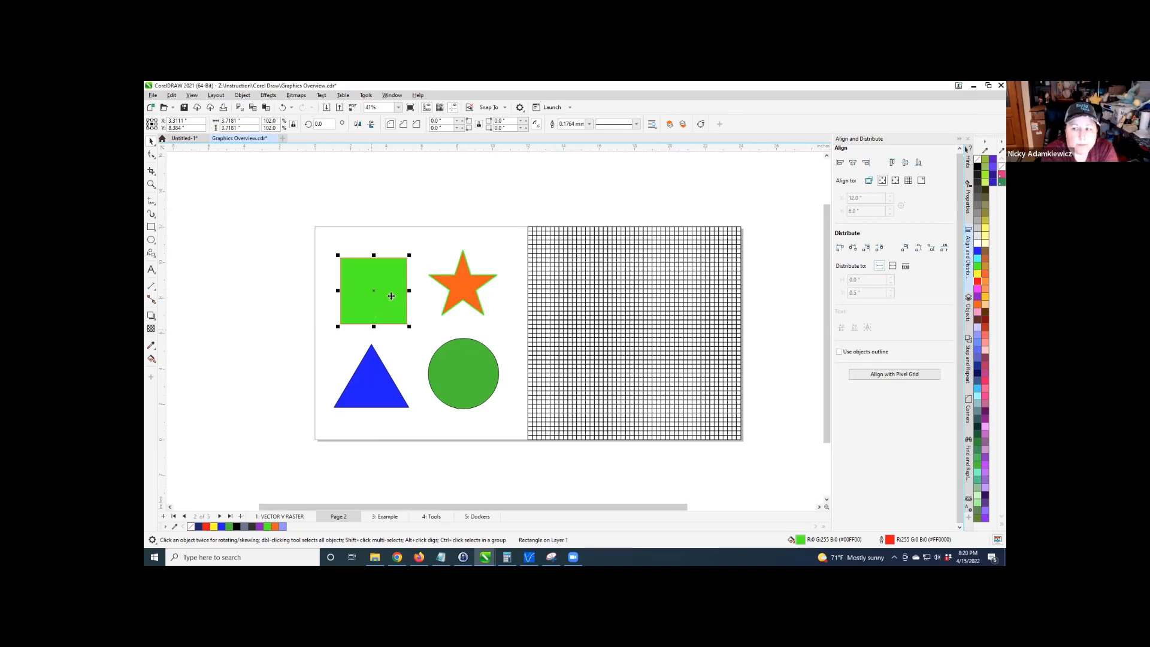
scroll(398, 278, "up", 4)
scroll(560, 315, "down", 1)
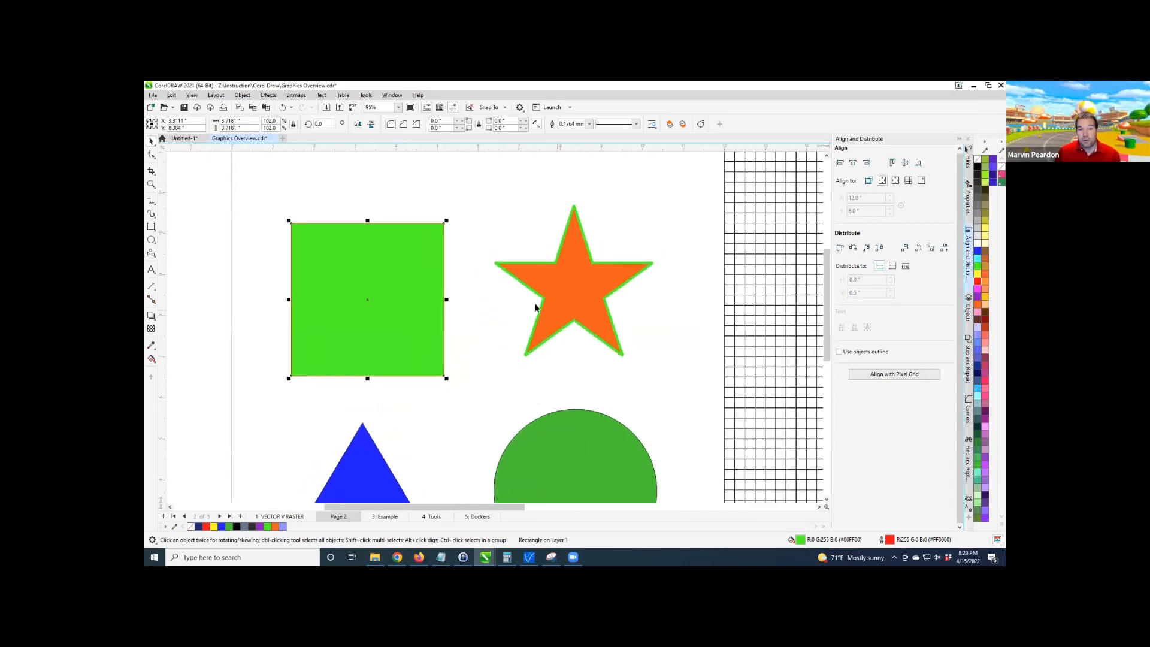
scroll(433, 252, "up", 2)
scroll(432, 252, "up", 2)
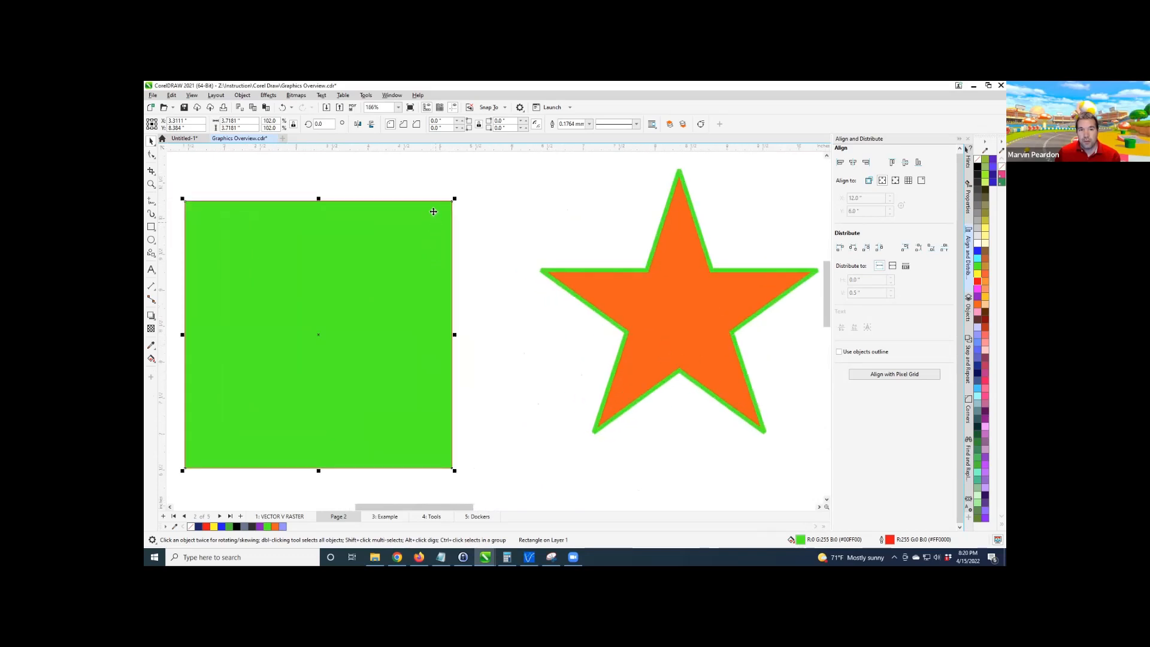
scroll(436, 196, "up", 4)
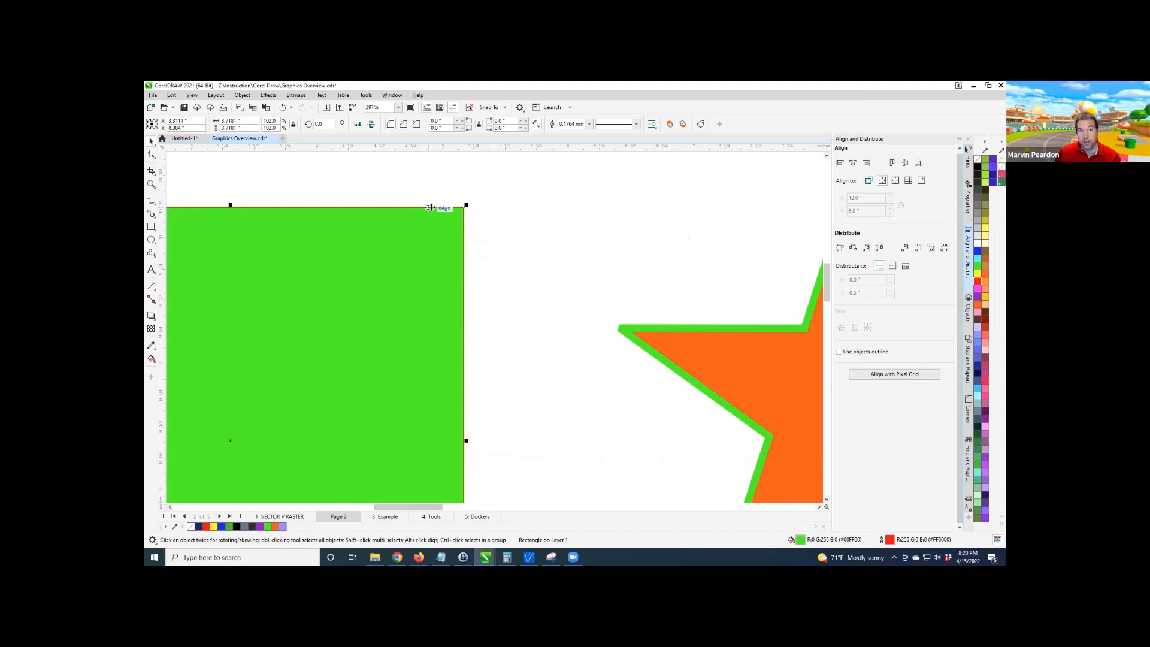
left_click(589, 124)
left_click(572, 198)
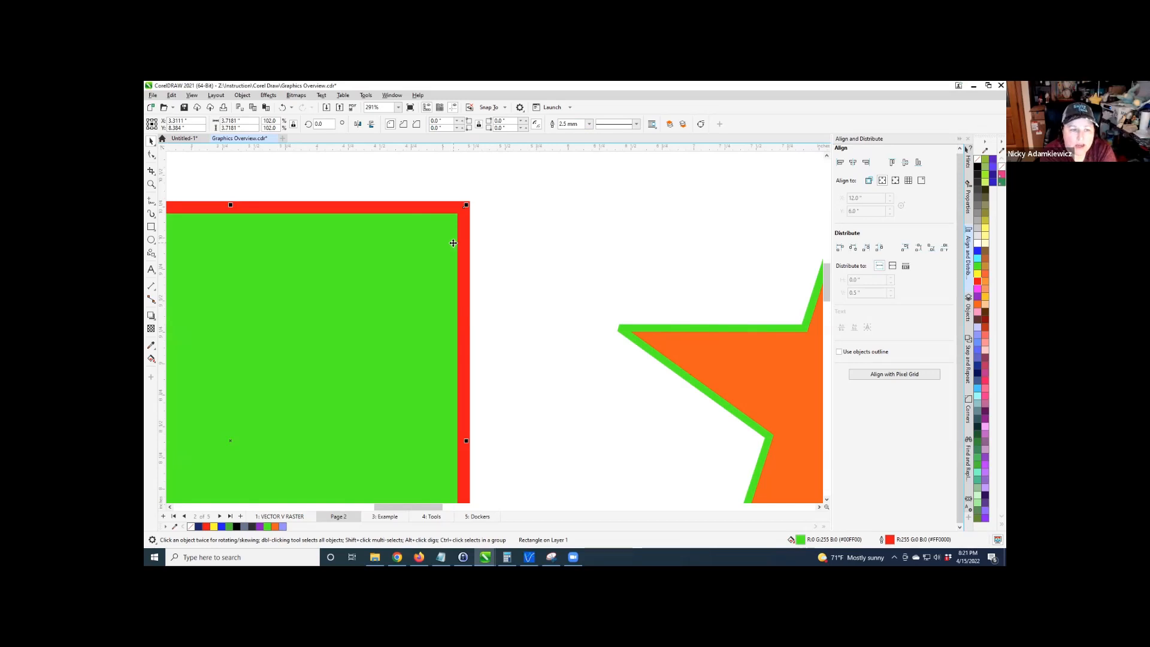
Deselect the square and view the four shapes together with the full grid beside them.
scroll(453, 242, "down", 2)
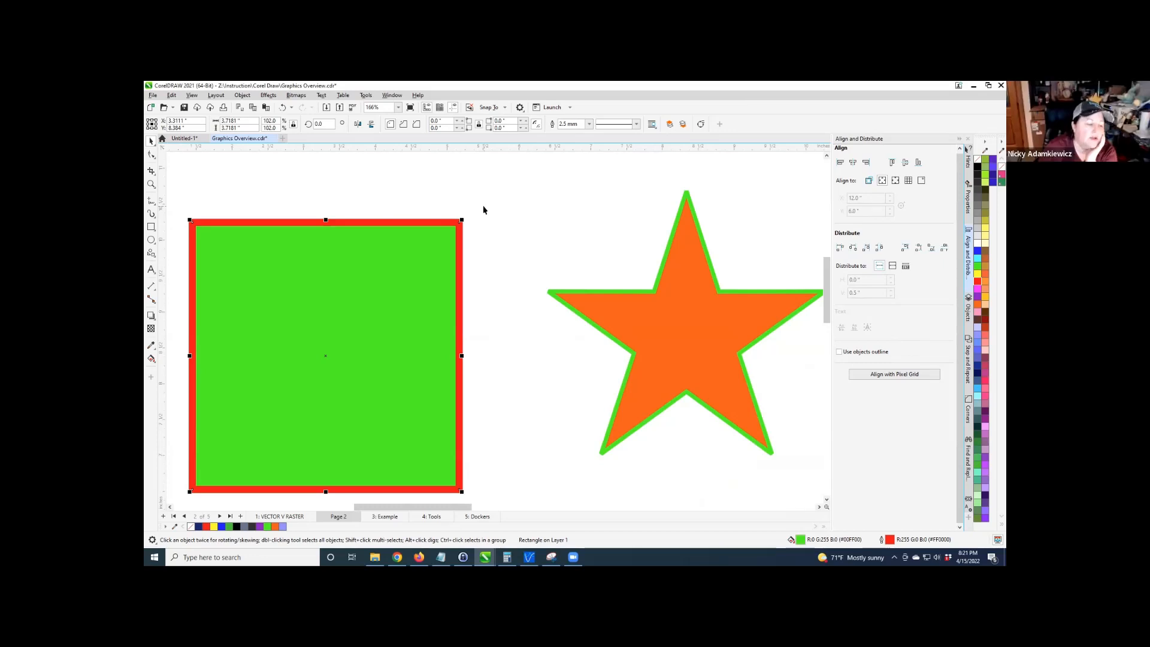
scroll(360, 220, "down", 5)
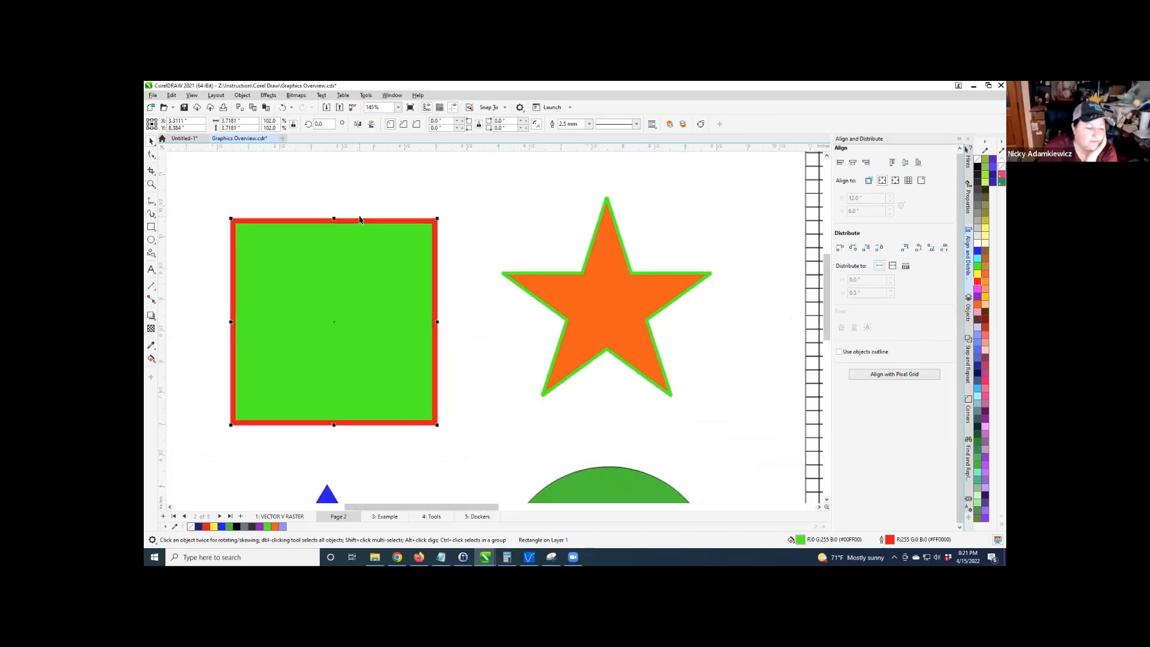
scroll(355, 217, "down", 1)
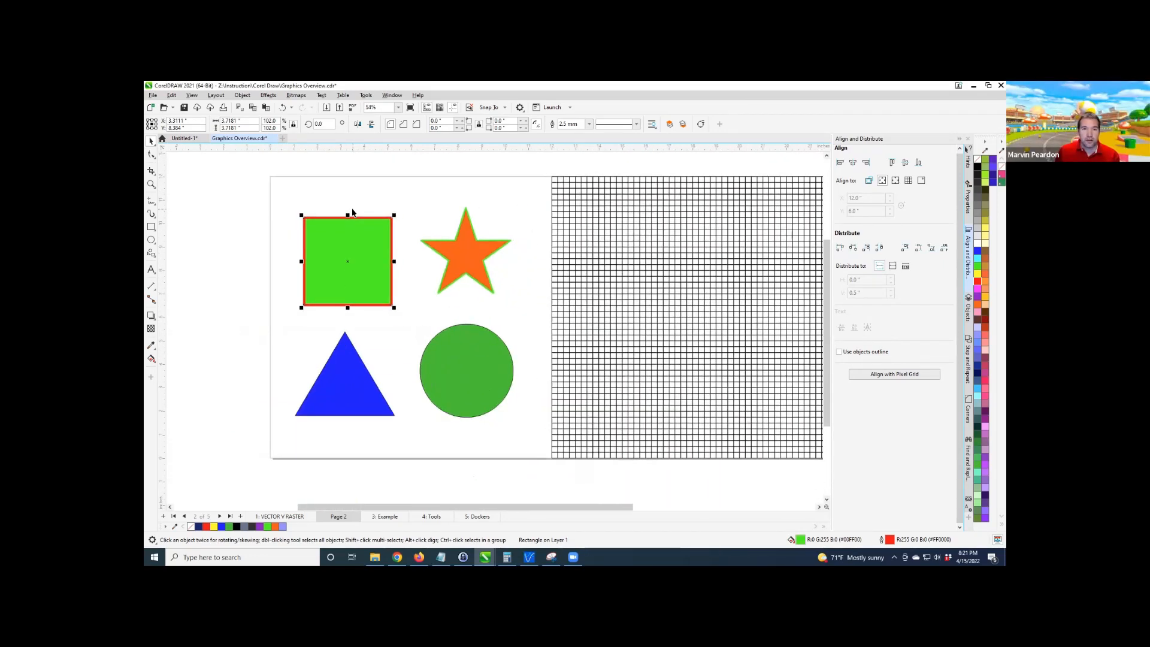
left_click(424, 186)
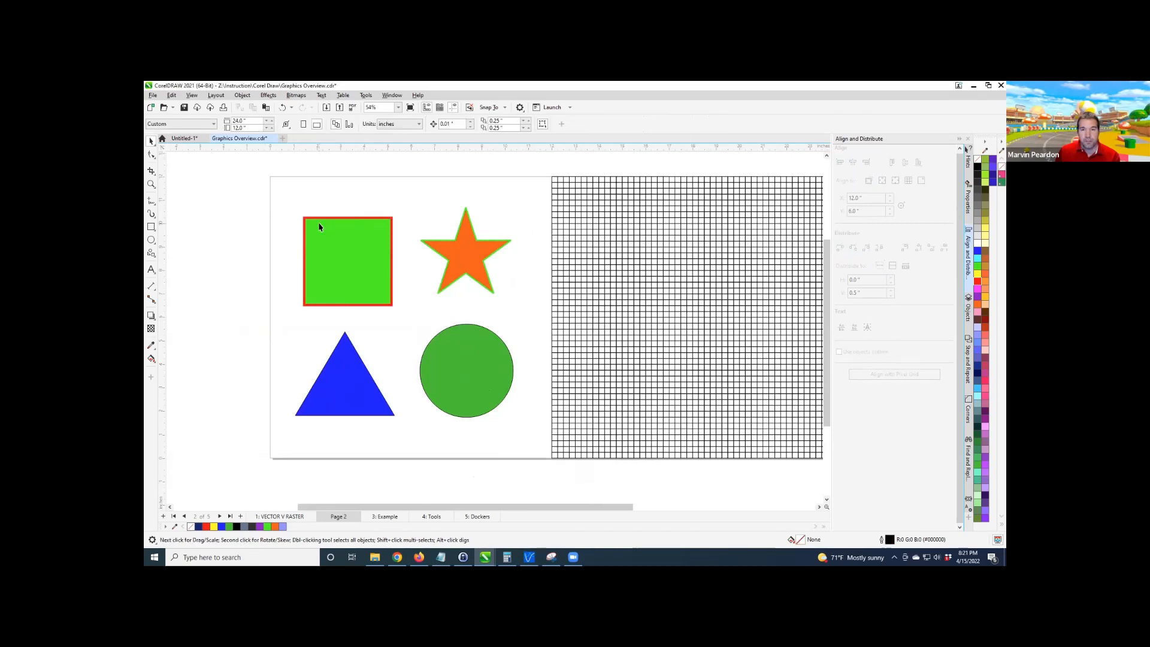
scroll(317, 222, "down", 1)
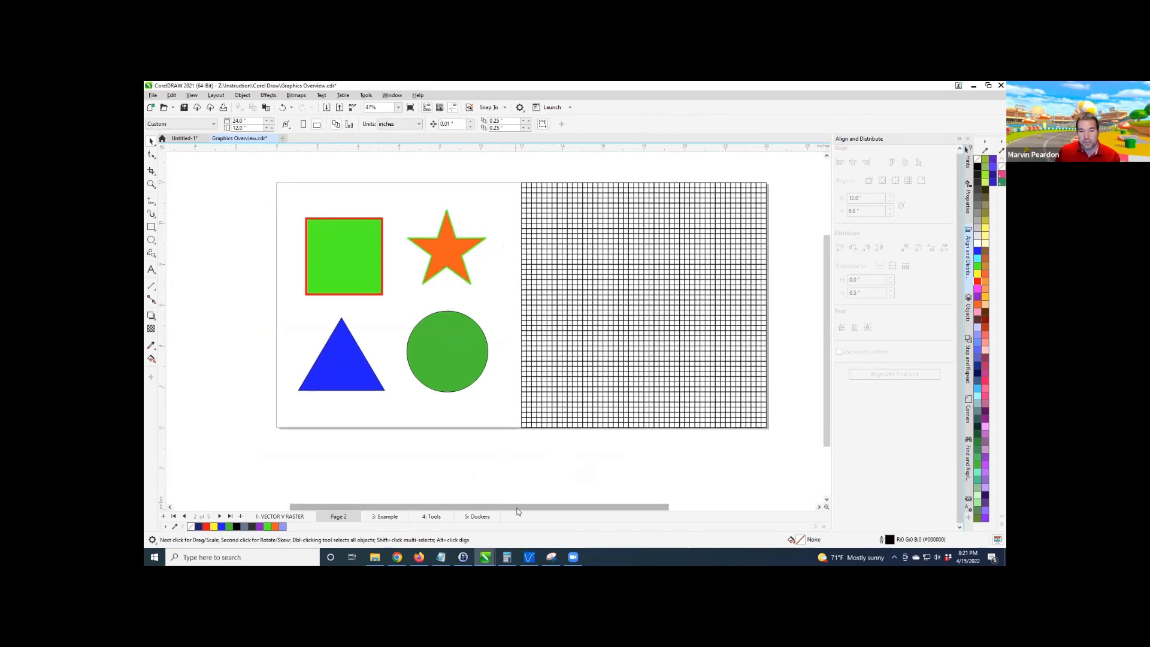
left_click_drag(518, 511, 565, 510)
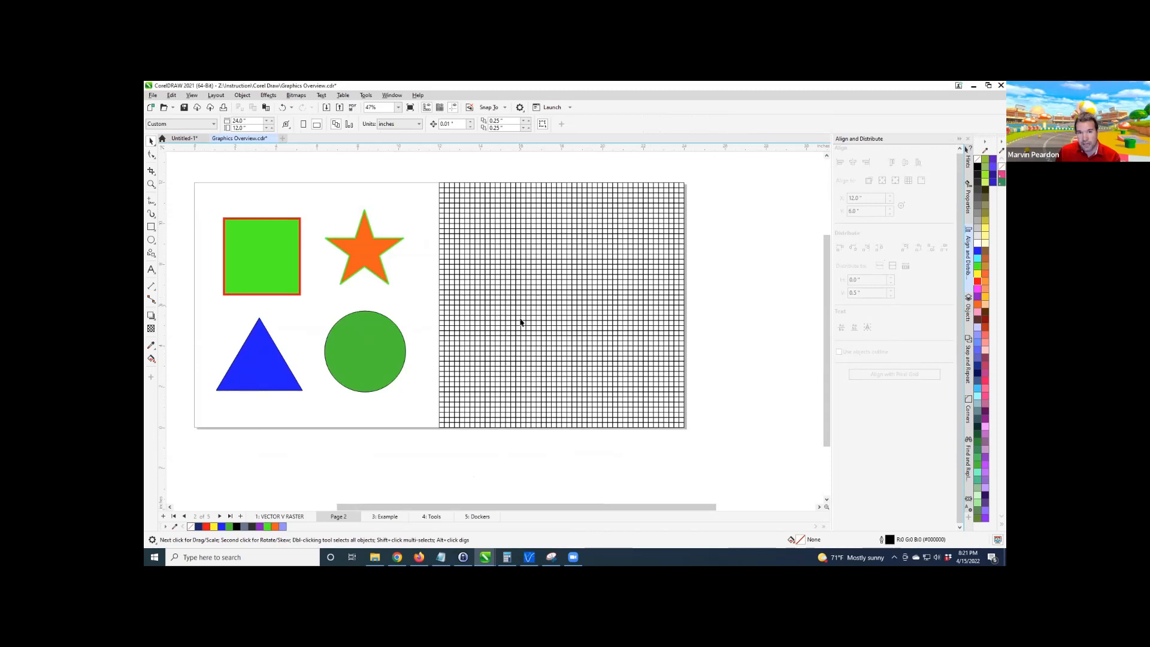
Fill two adjacent cells in the lower middle of the grid with shades of blue and inspect them as pixels.
left_click(522, 344)
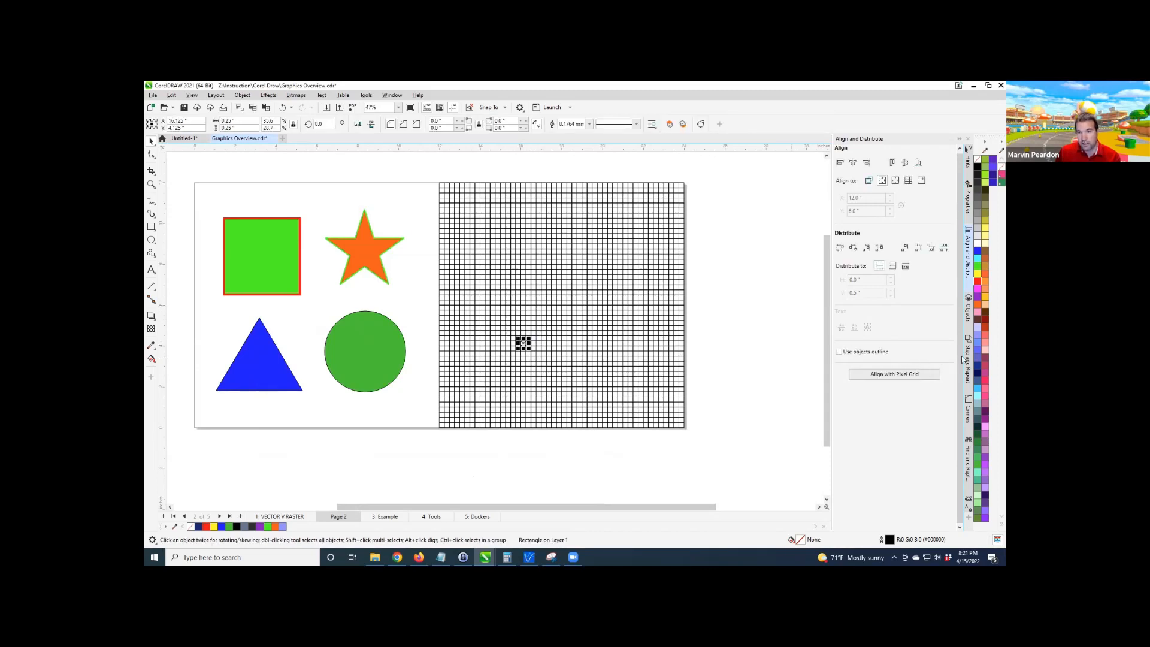
left_click(980, 358)
left_click(549, 343)
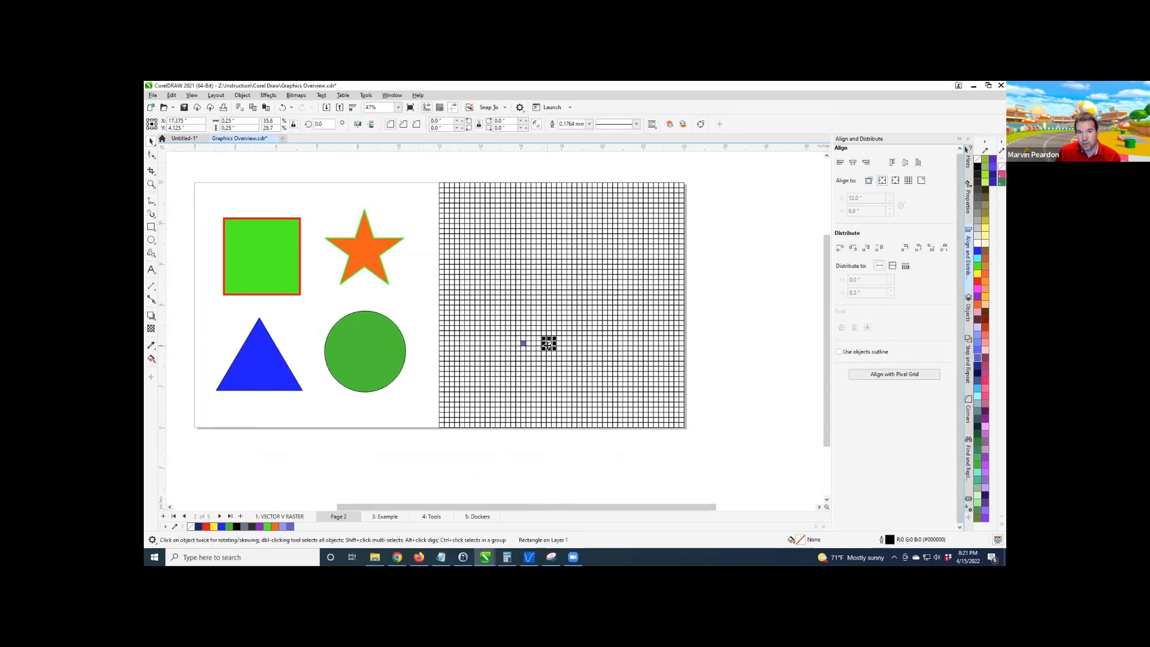
left_click(529, 343)
left_click(736, 424)
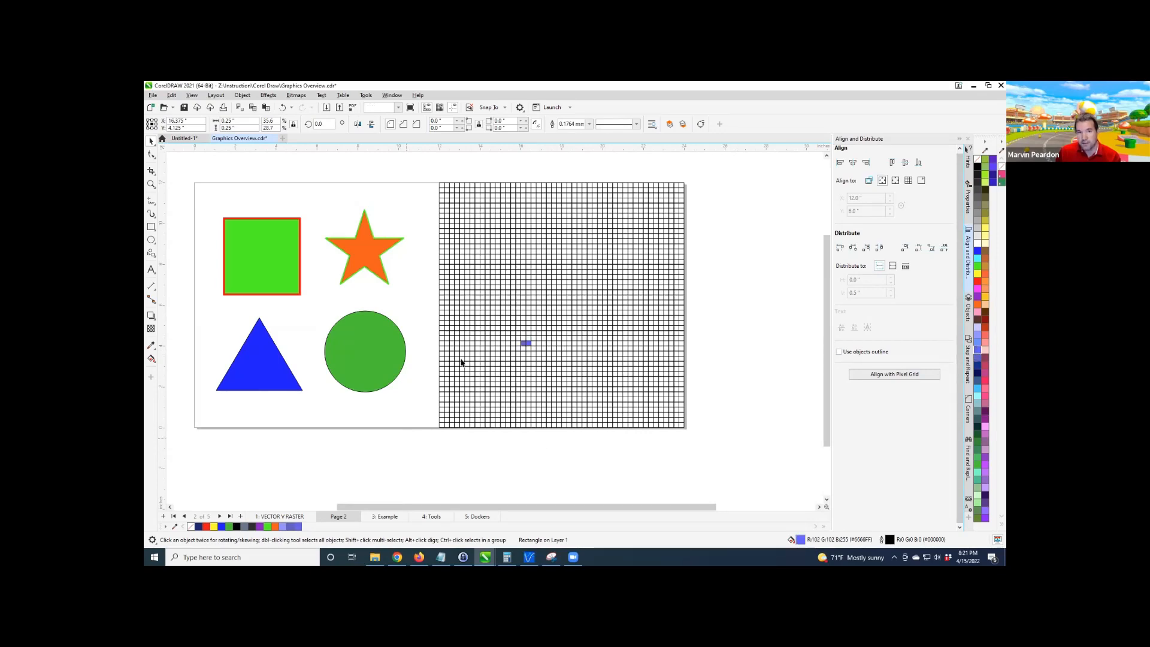
scroll(585, 336, "up", 2)
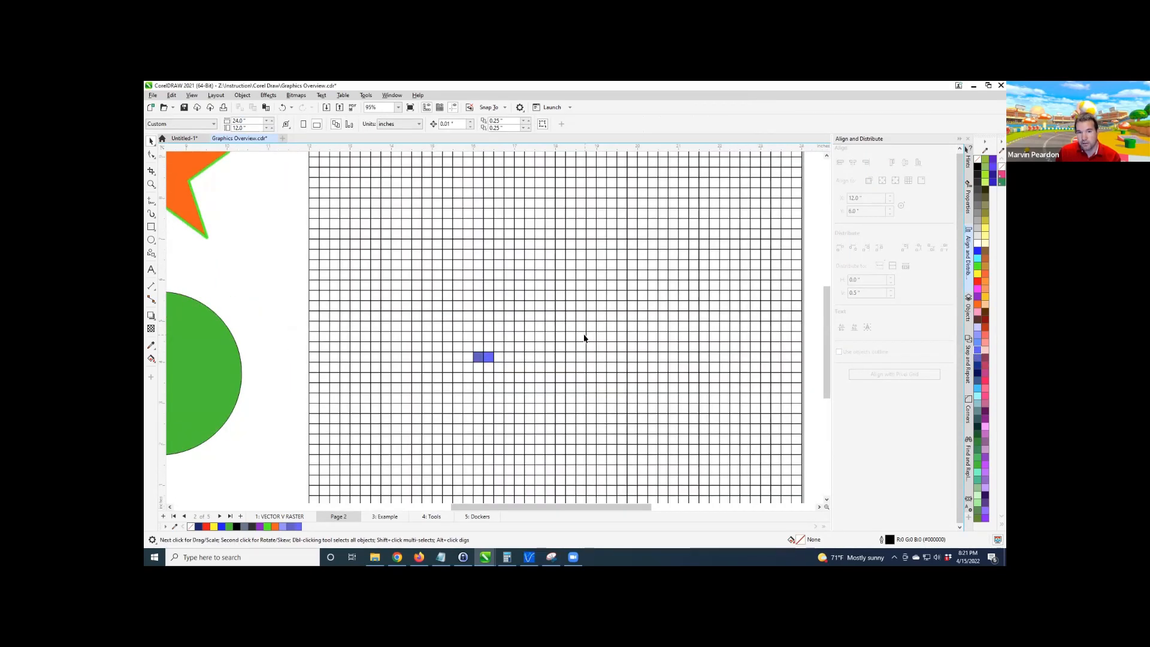
scroll(585, 339, "down", 2)
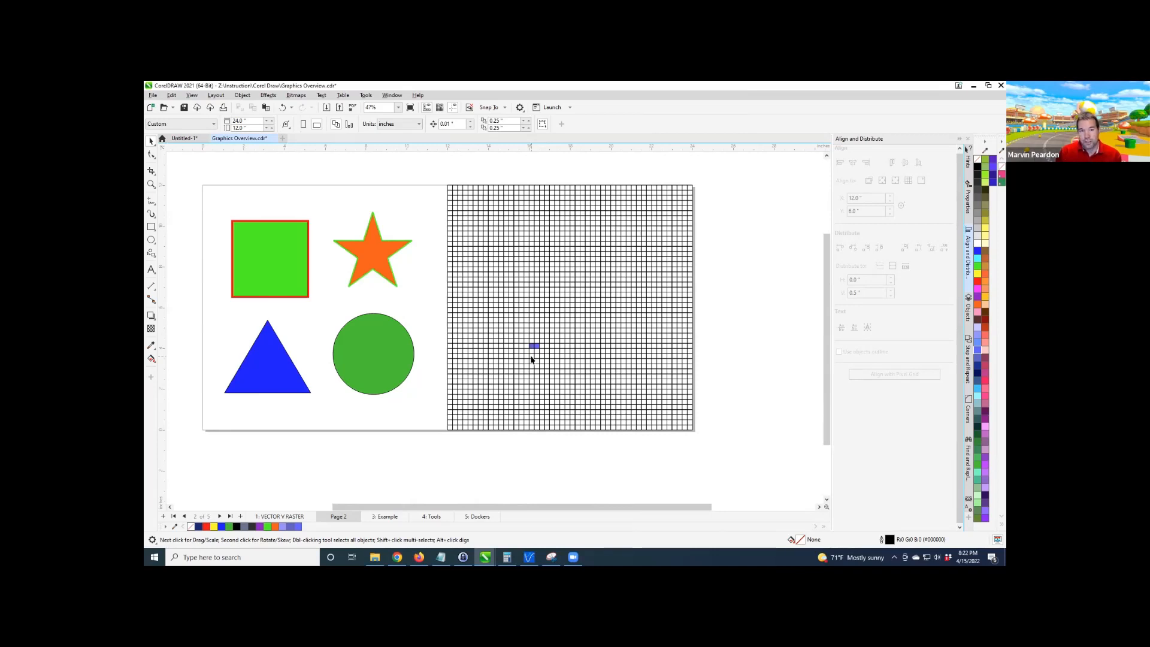
Enlarge the dark green circle proportionally to about 4.85 inches in diameter.
left_click(399, 336)
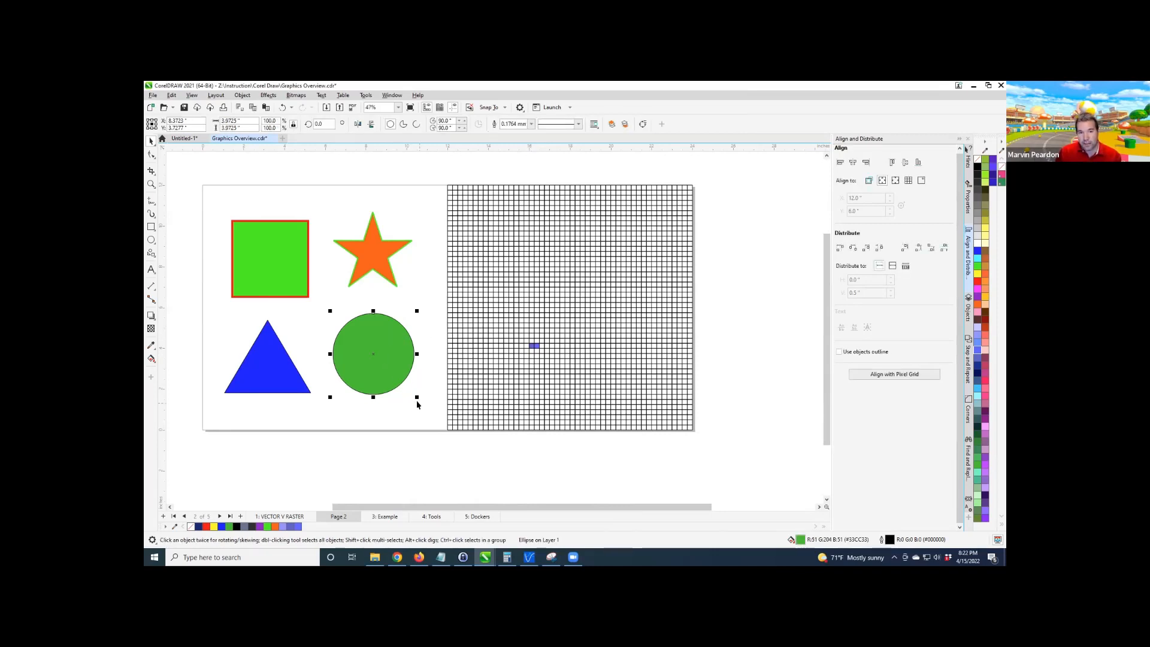
left_click_drag(417, 398, 444, 419)
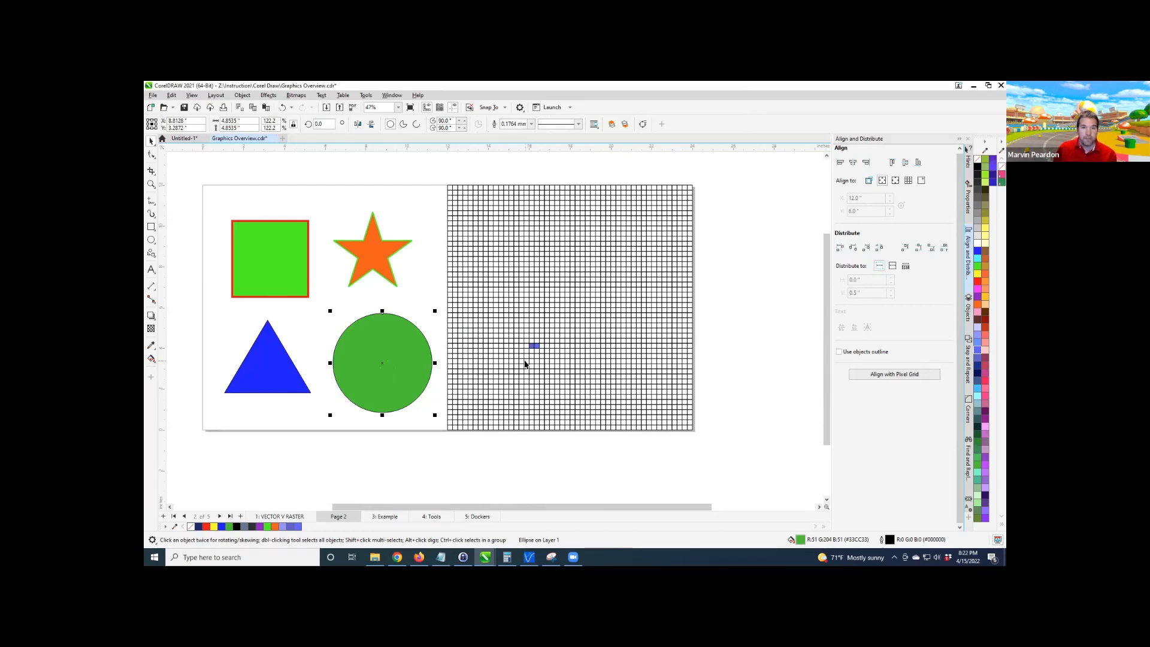
Go to the Example page and check the width and height of the raster bird logo on its right half.
left_click(386, 517)
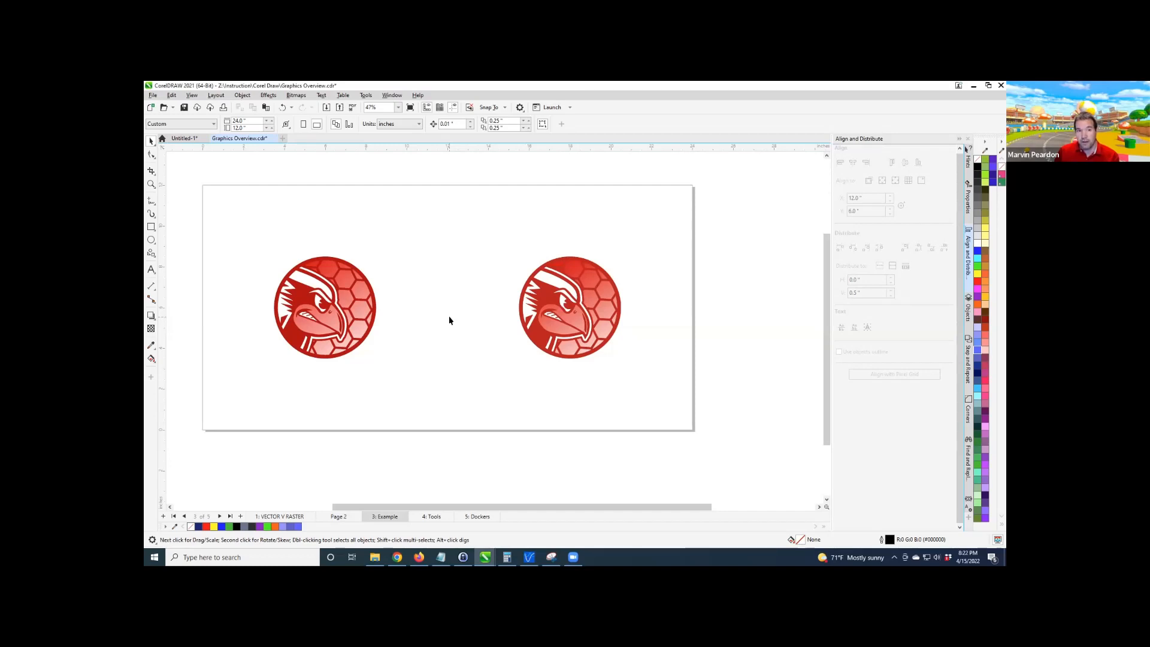
left_click(558, 286)
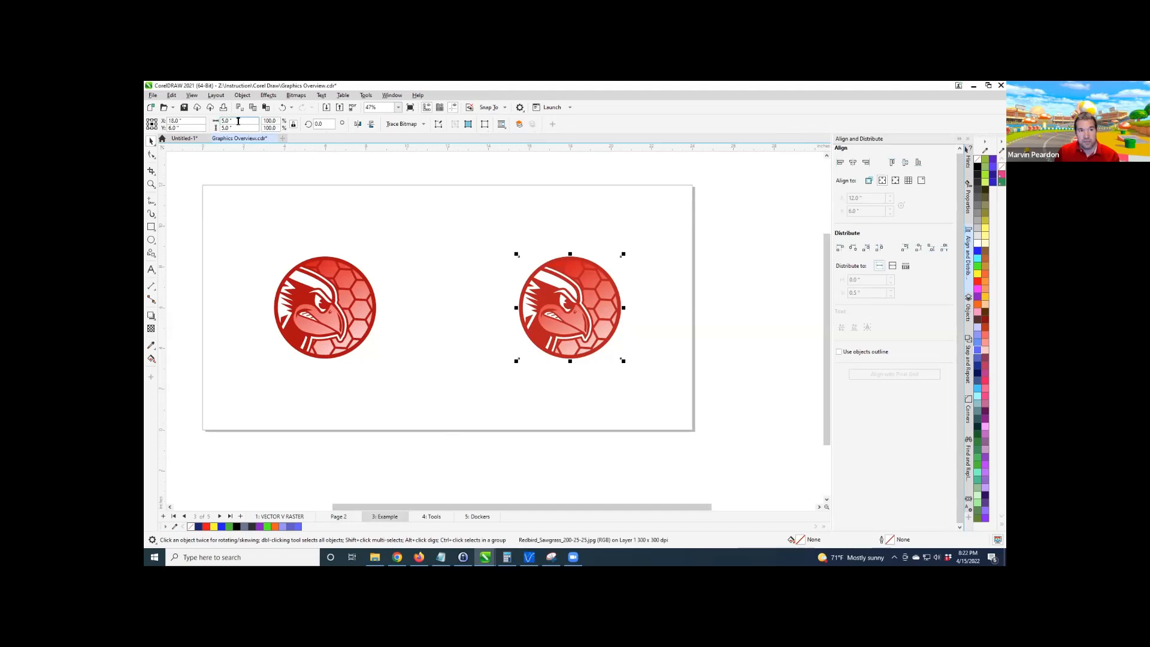
left_click(241, 121)
left_click(221, 125)
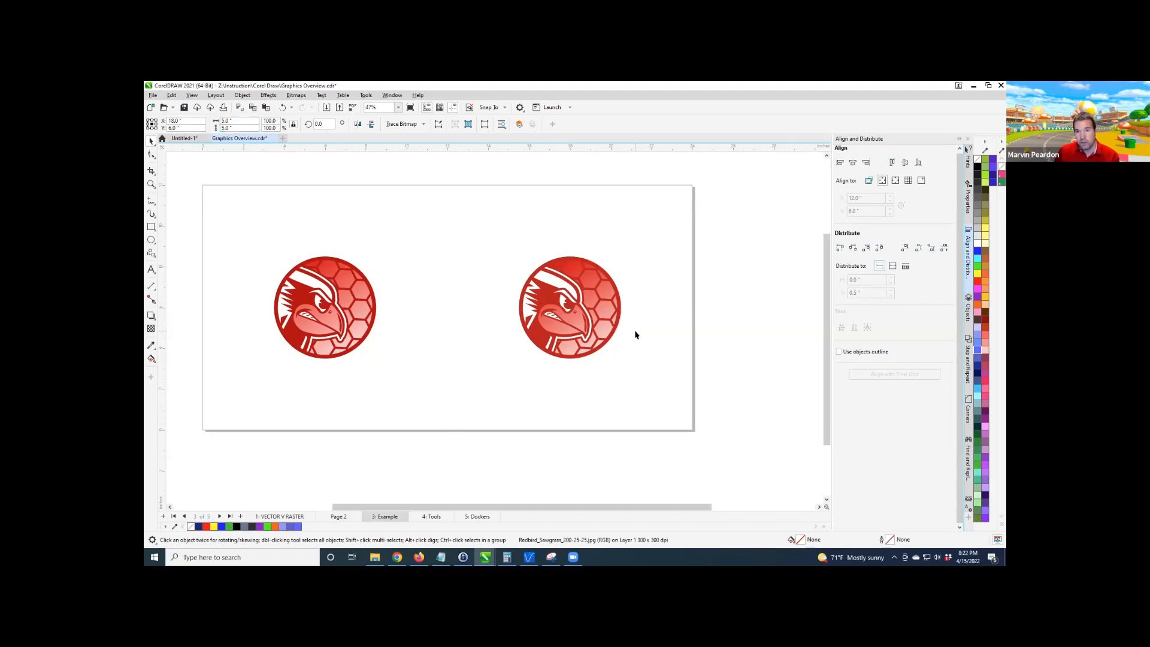
Examine the raster logo's edges around the bird's eye and white outline at high magnification for pixelation.
left_click(633, 333)
scroll(577, 295, "up", 2)
scroll(578, 295, "up", 3)
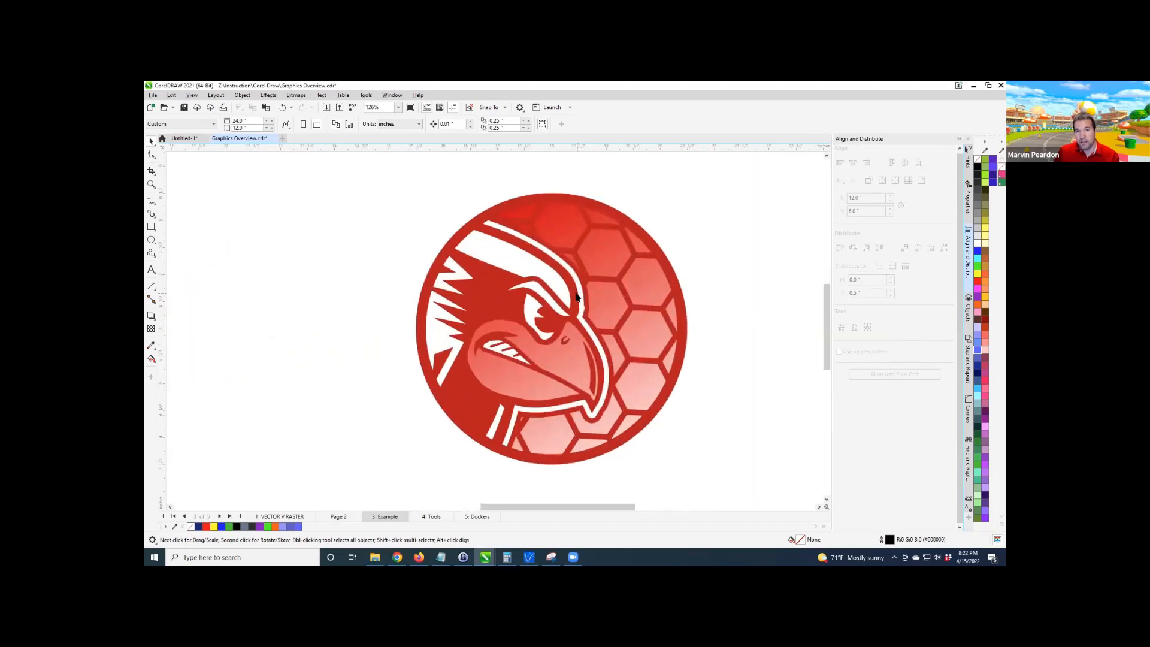
scroll(584, 309, "up", 5)
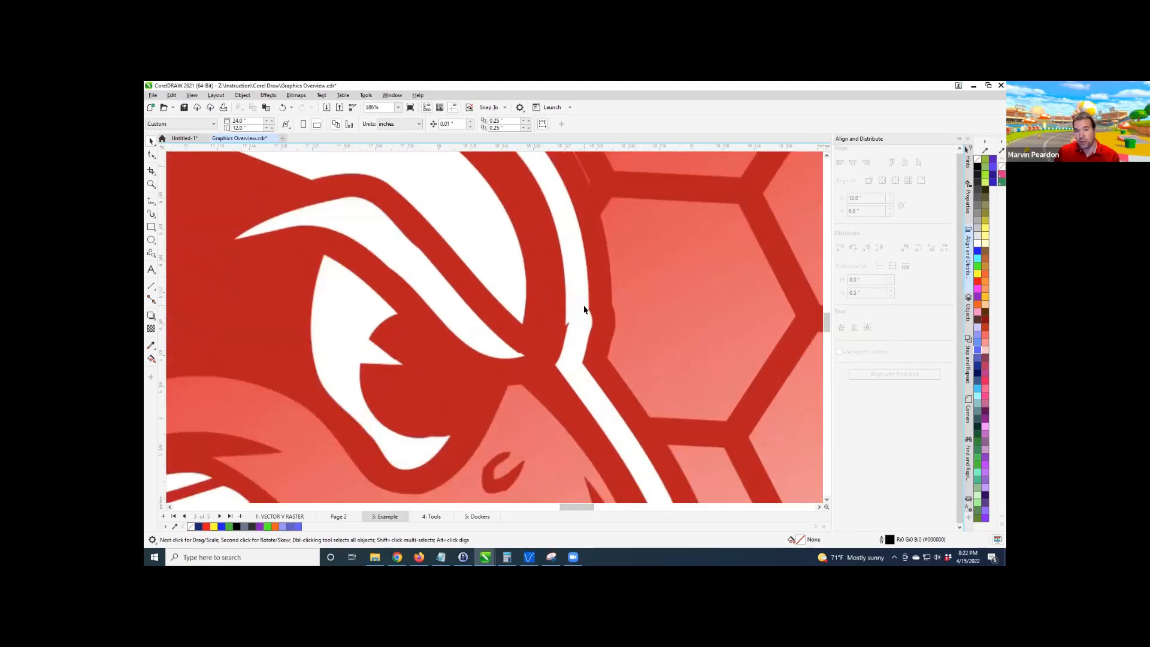
left_click(585, 326)
scroll(539, 342, "down", 1)
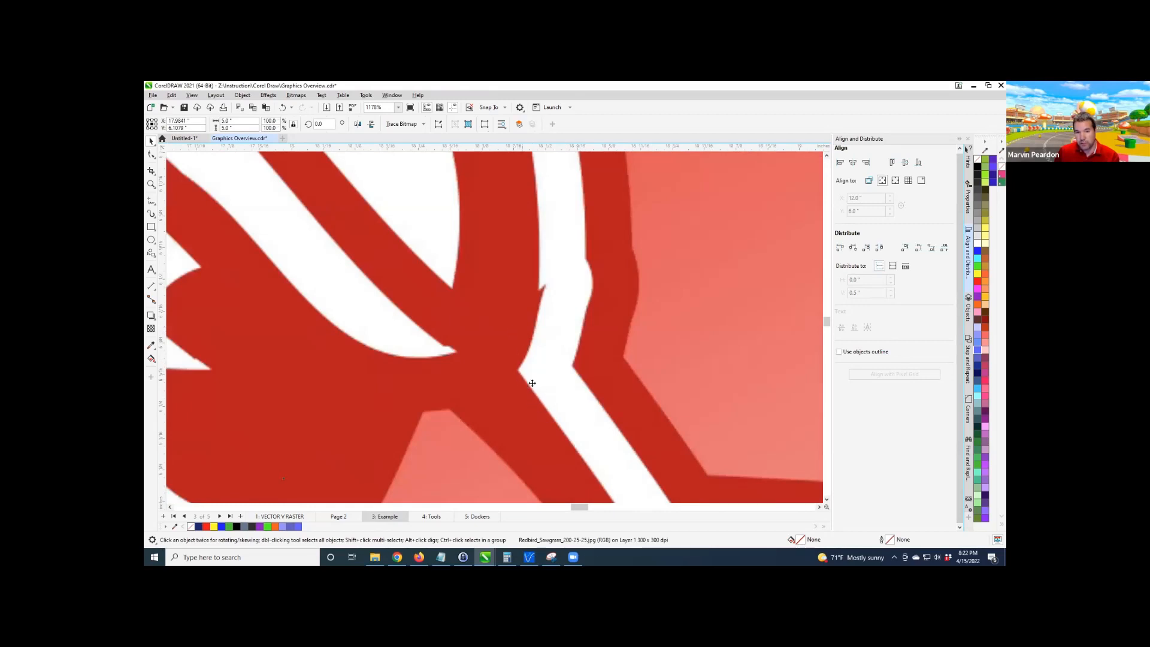
scroll(525, 376, "up", 3)
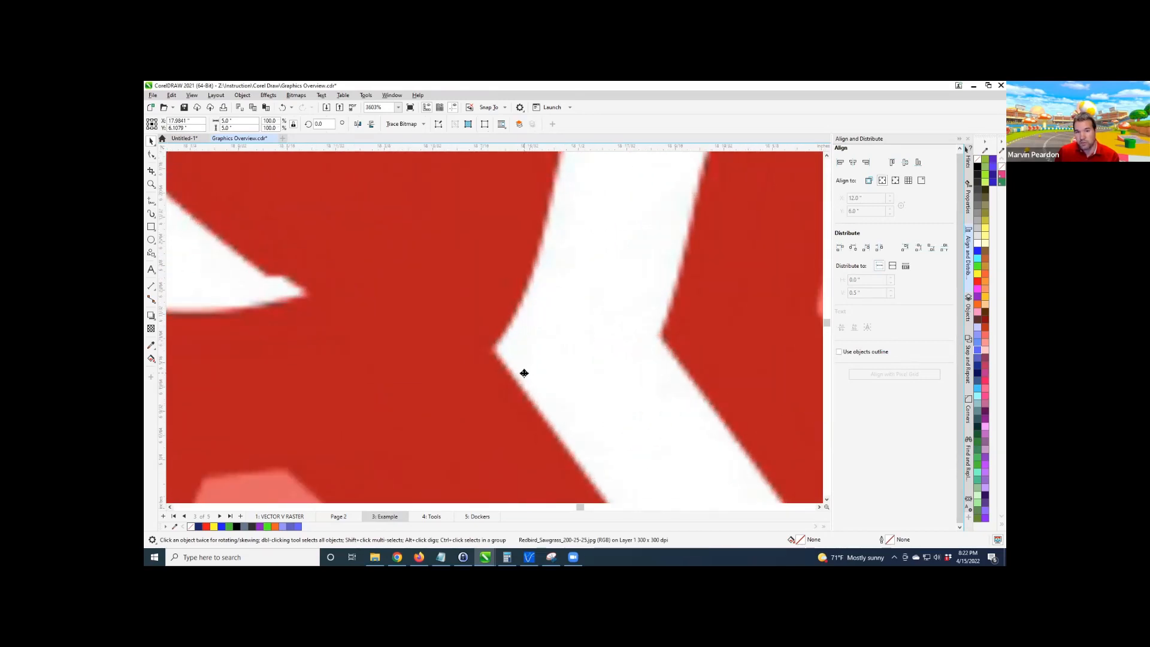
scroll(524, 373, "down", 6)
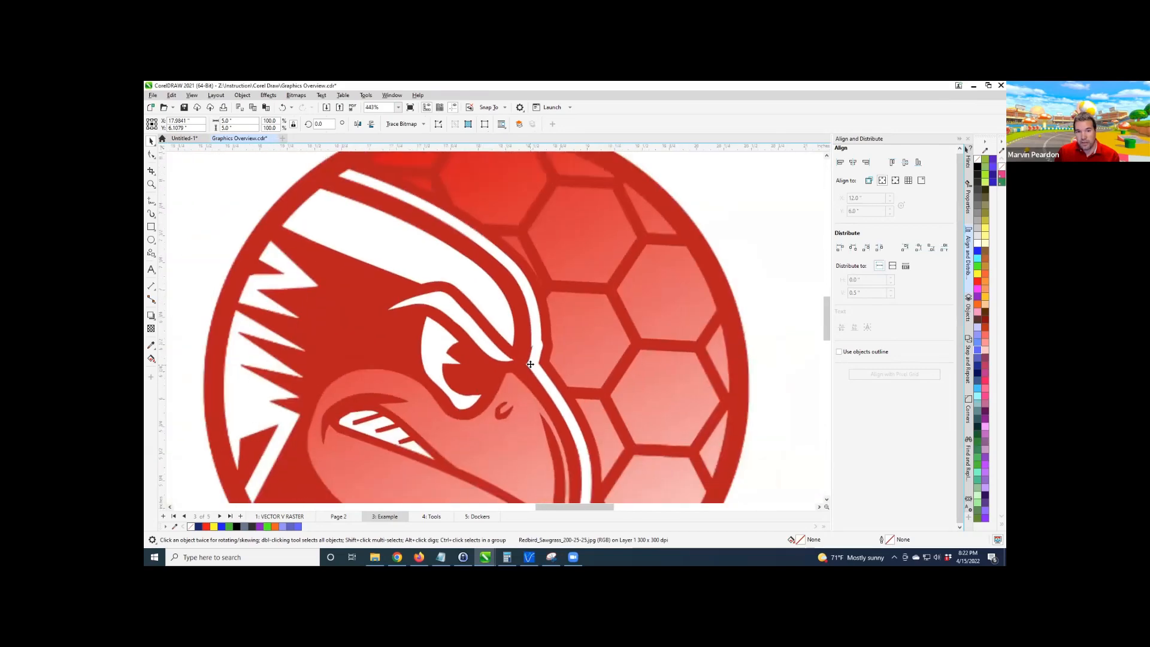
scroll(530, 364, "down", 7)
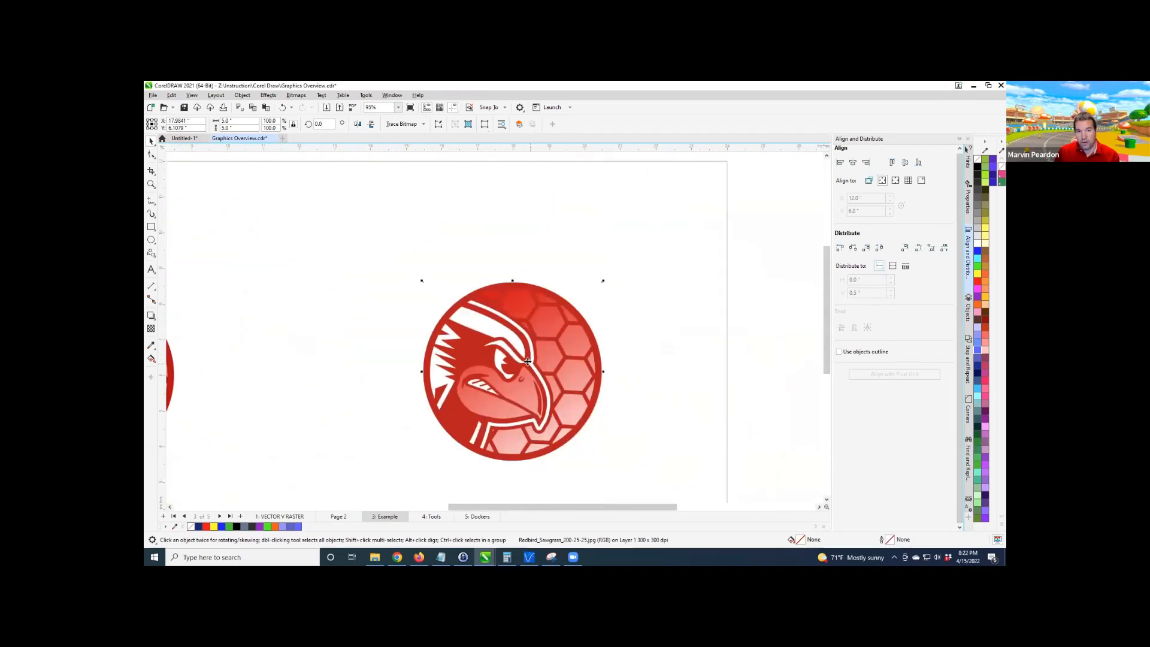
Select the grouped vector bird logo on the page's left half and compare it with the raster copy.
left_click(373, 428)
scroll(300, 366, "up", 4)
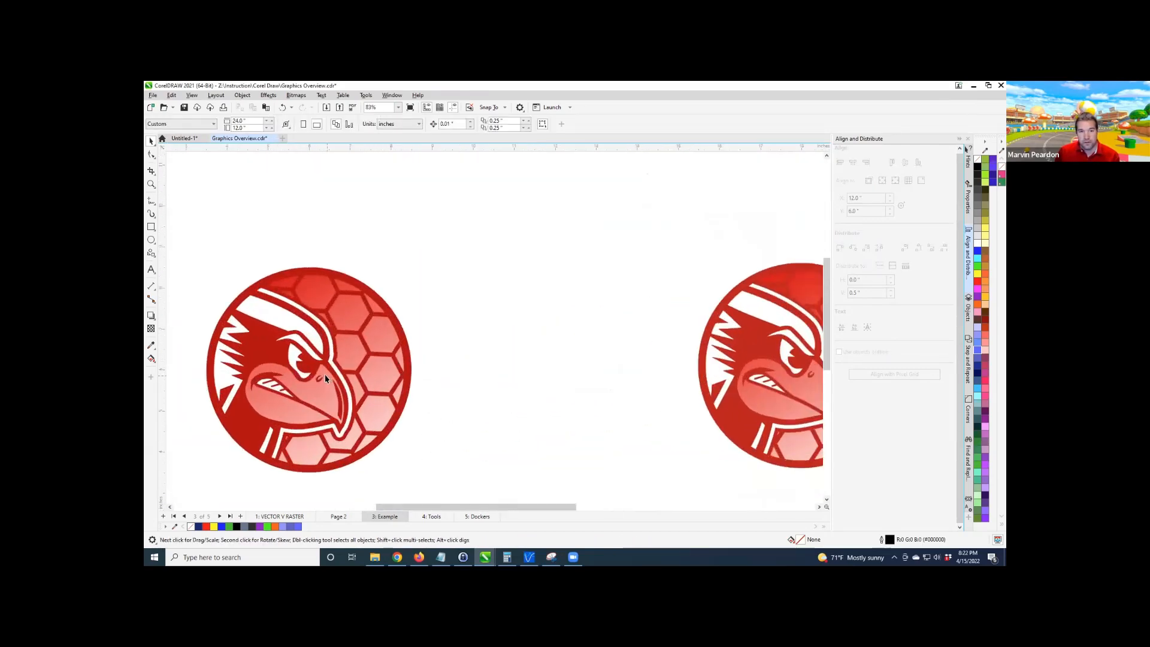
left_click(332, 351)
scroll(332, 351, "down", 3)
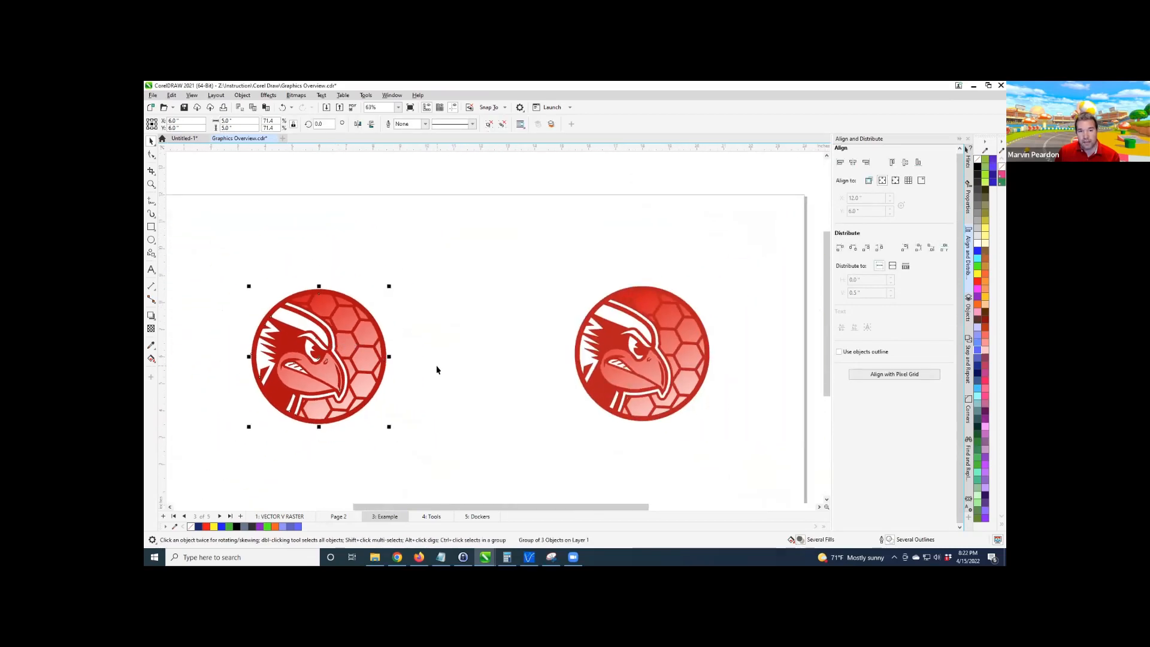
scroll(437, 369, "down", 1)
scroll(453, 379, "down", 1)
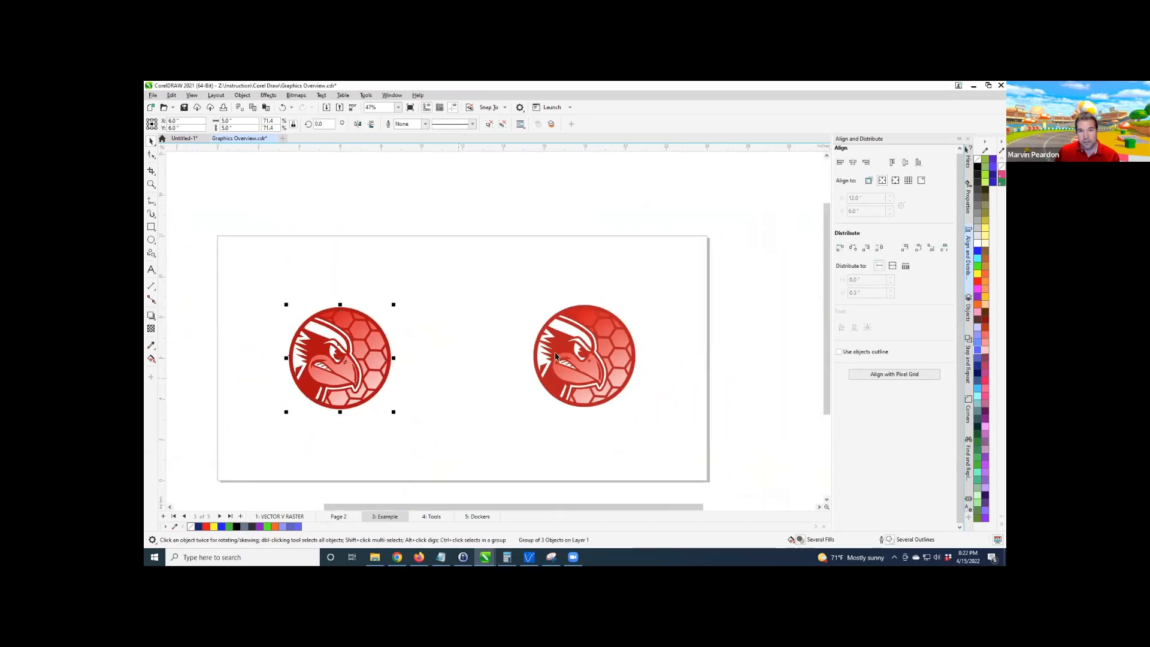
Move the raster logo up toward the middle of the page's top edge, and undo the move.
left_click(556, 357)
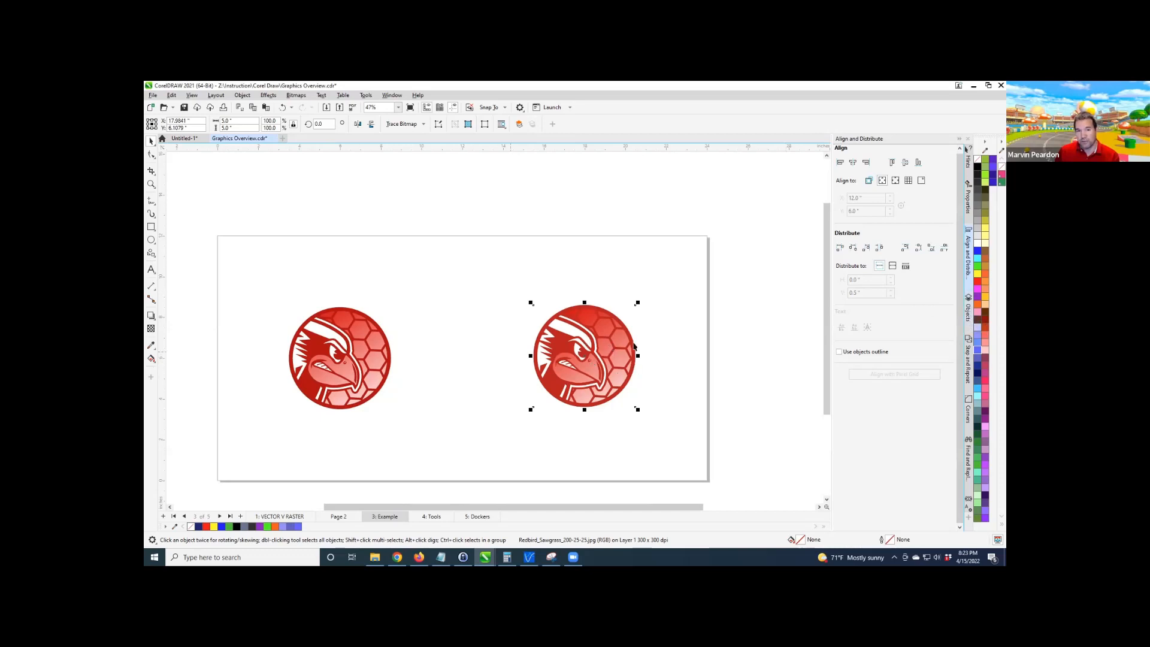
left_click_drag(597, 326, 480, 235)
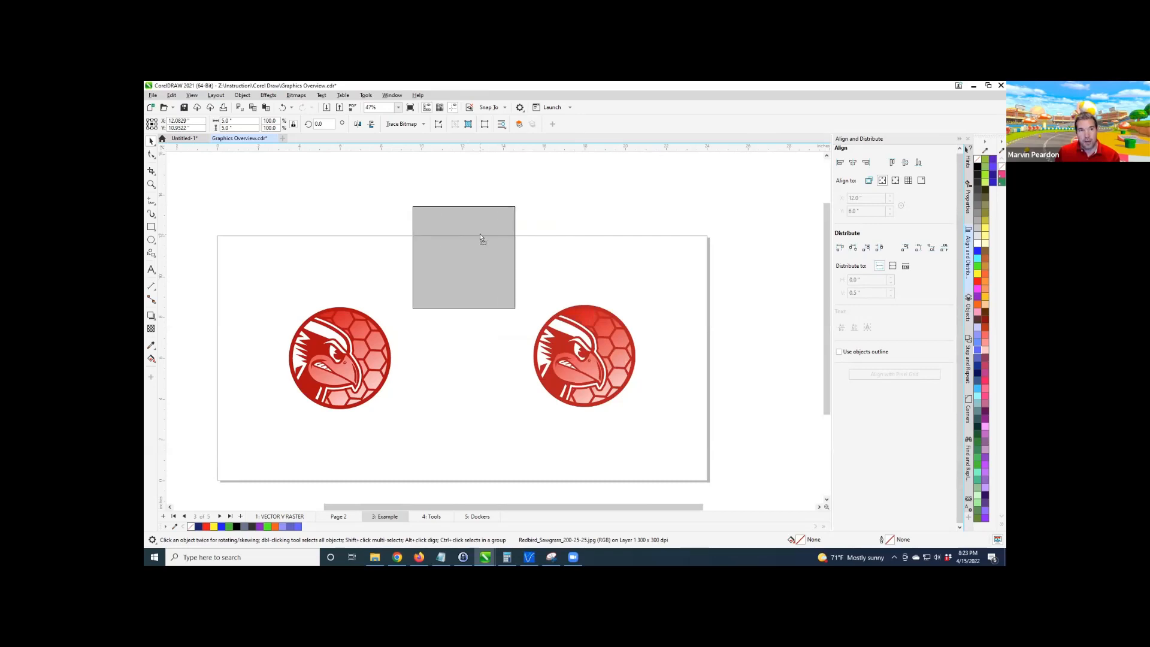
left_click_drag(480, 235, 546, 266)
key("ctrl+z")
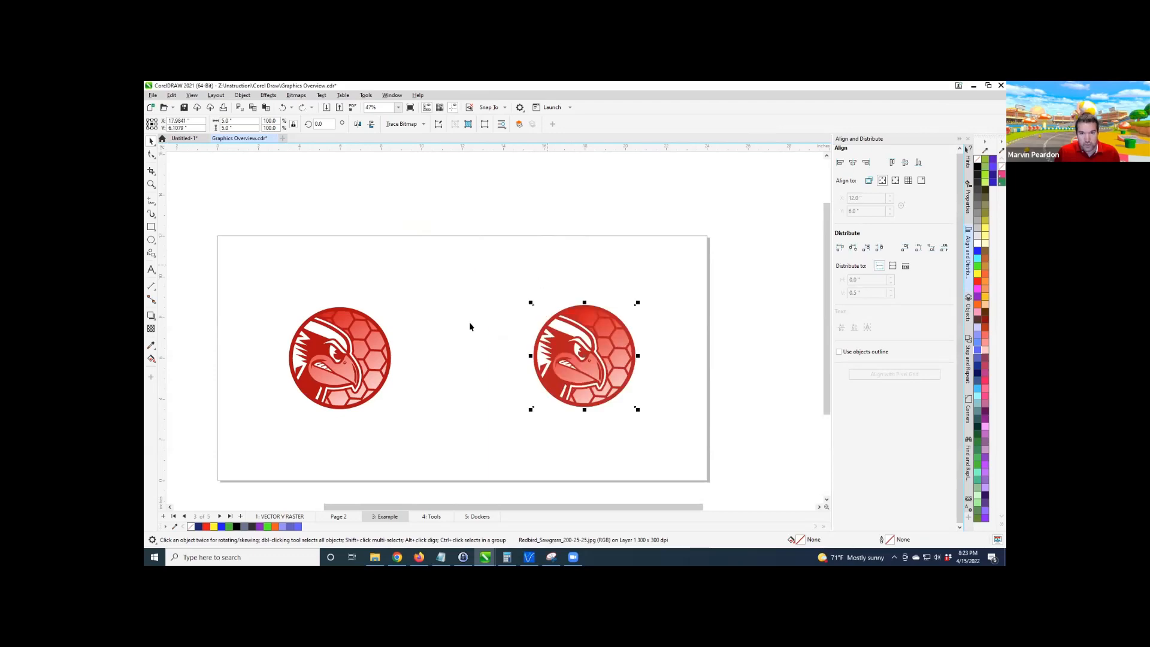
Move the vector logo group up toward the middle of the page's top edge, and undo the move.
left_click(375, 348)
left_click_drag(352, 353, 443, 272)
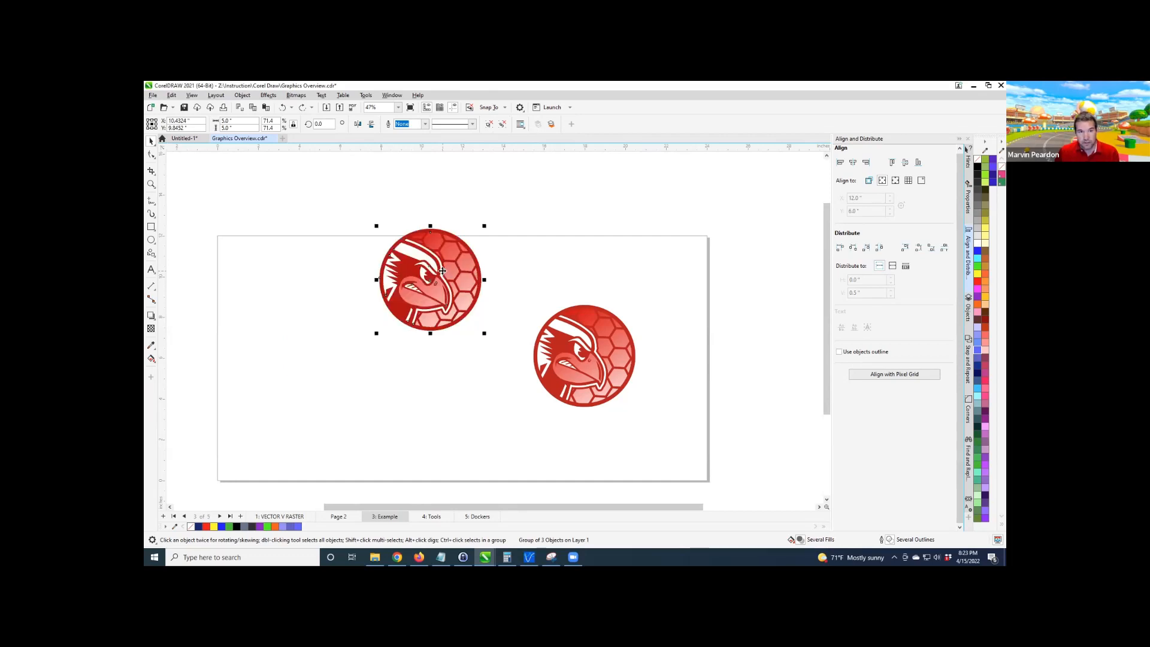
key("ctrl+z")
Examine the vector logo's edges beside the bird's eye at extreme magnification for smoothness, and return to the whole logo.
scroll(359, 350, "up", 3)
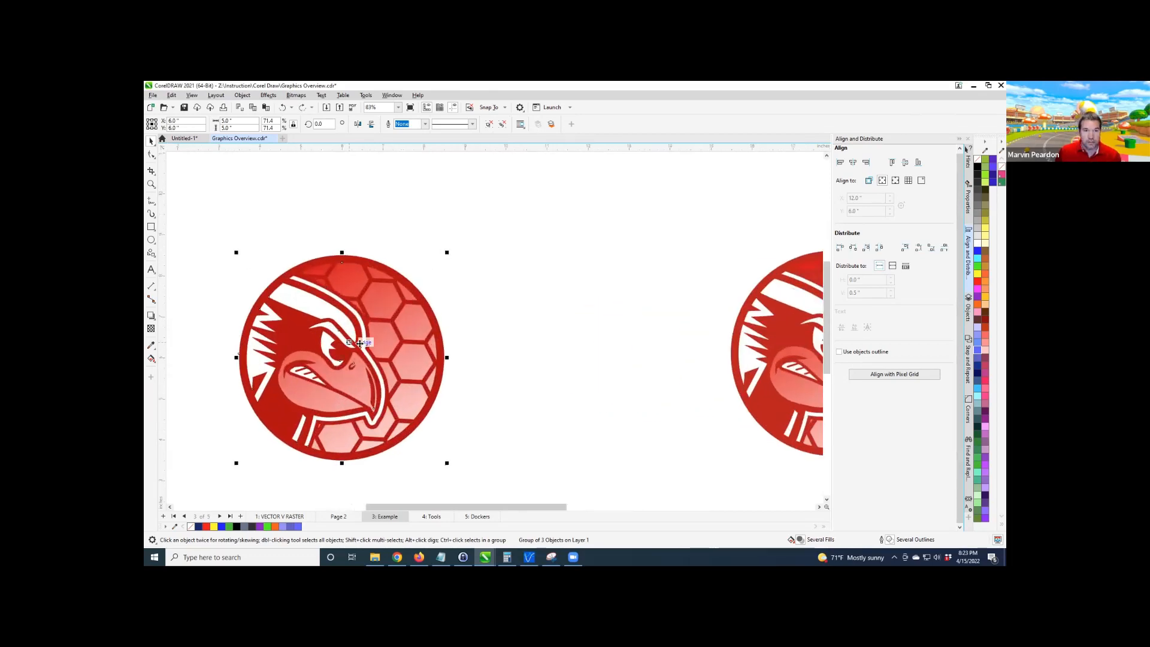
scroll(368, 350, "up", 9)
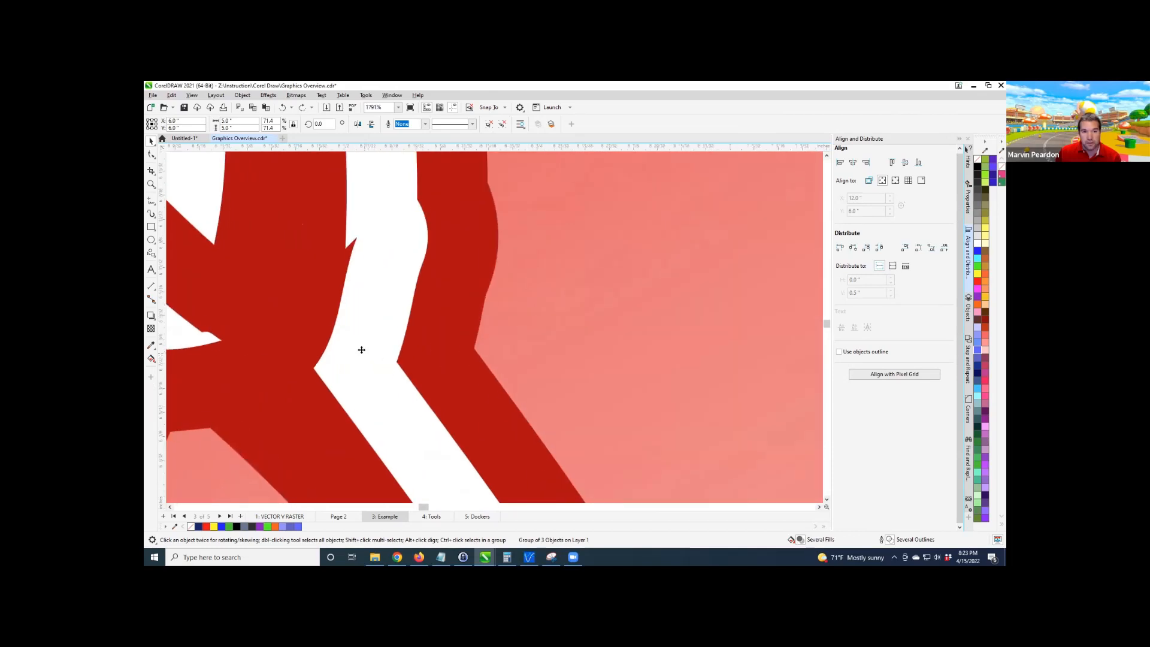
scroll(262, 396, "up", 5)
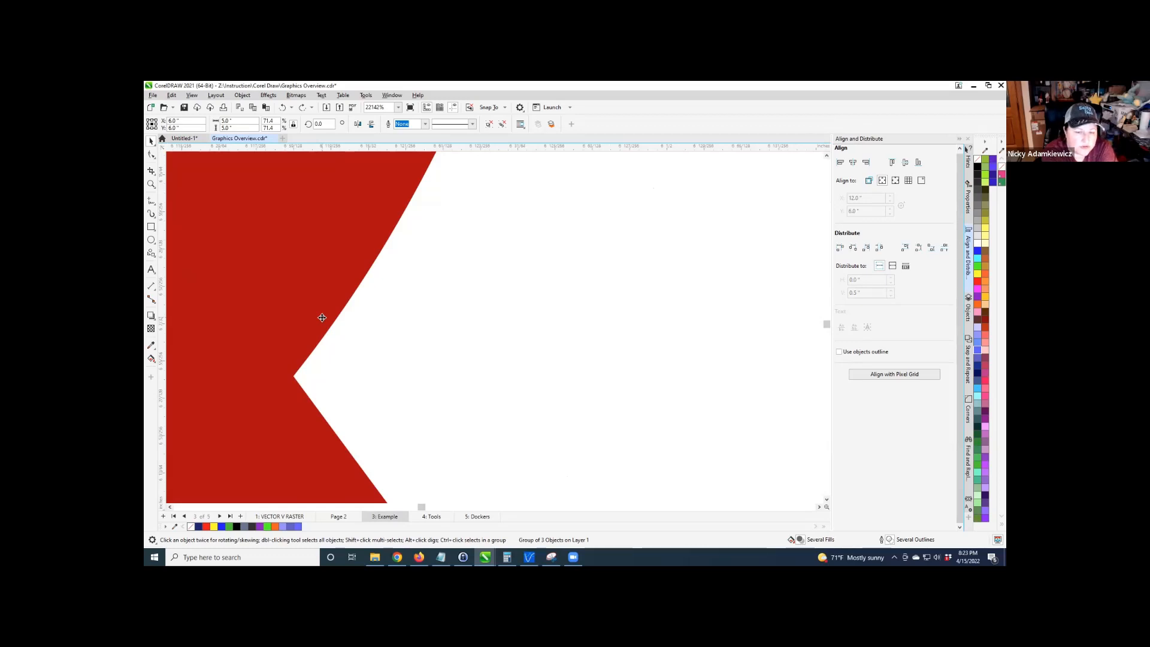
scroll(323, 317, "down", 4)
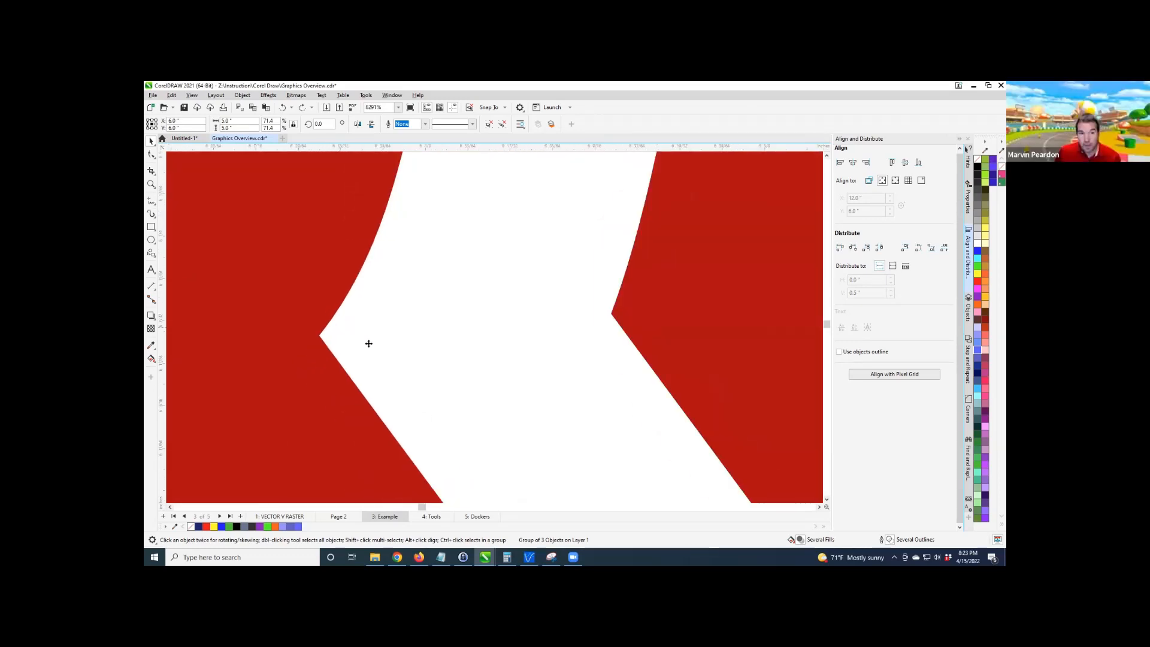
scroll(381, 352, "down", 5)
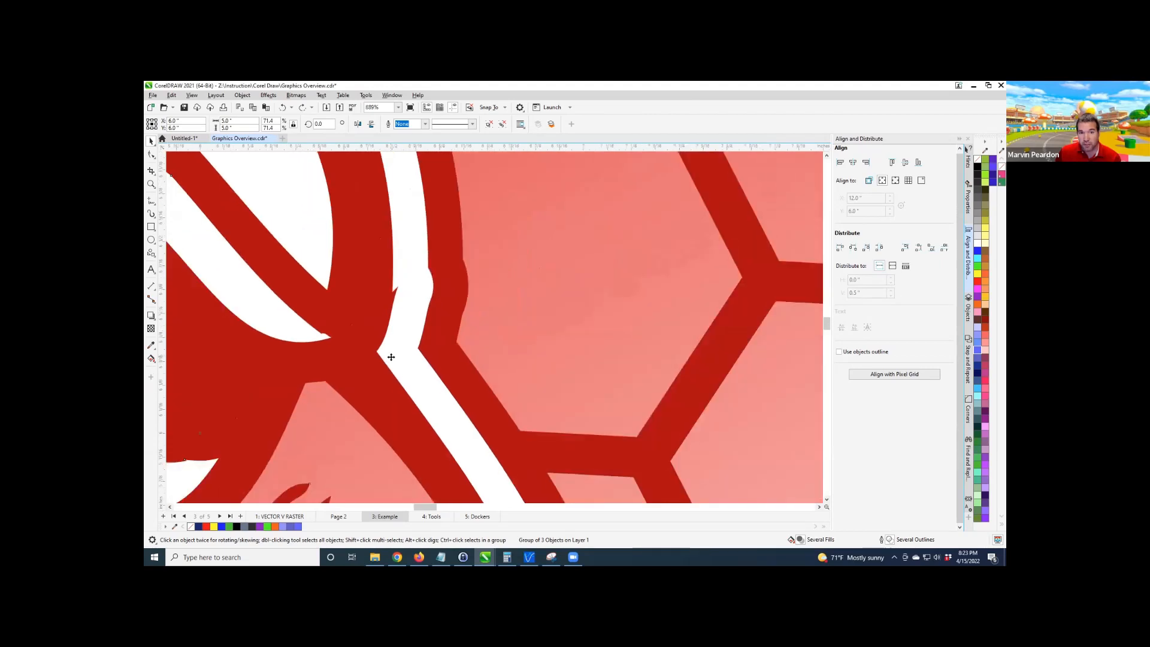
scroll(391, 357, "down", 1)
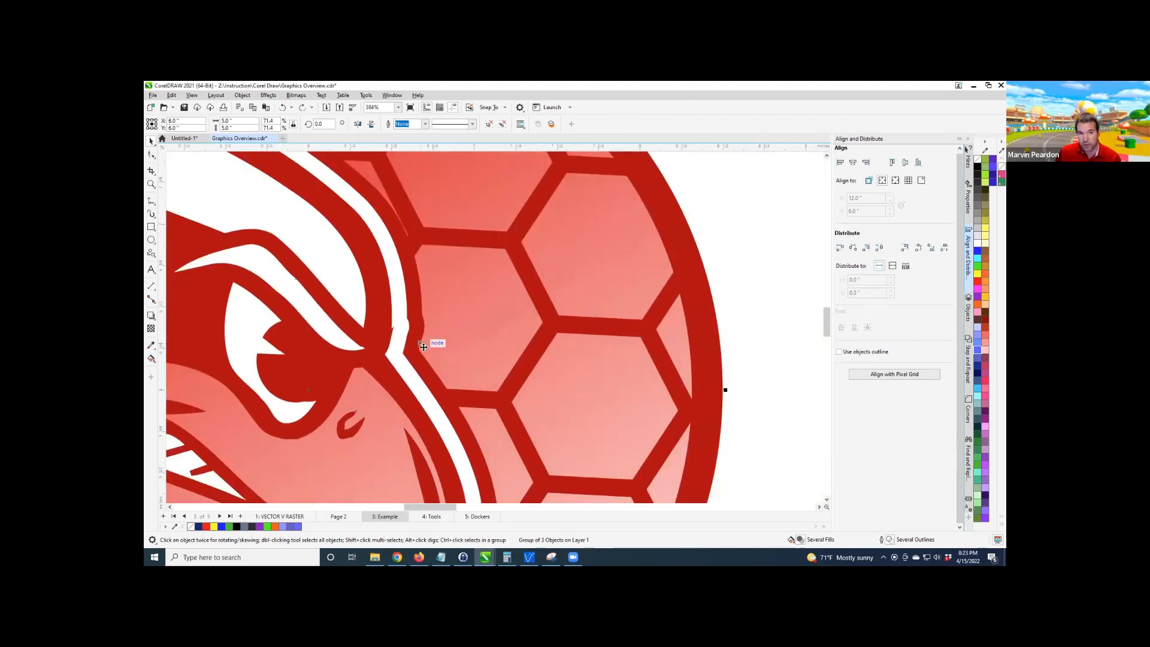
scroll(421, 345, "down", 3)
scroll(421, 346, "down", 1)
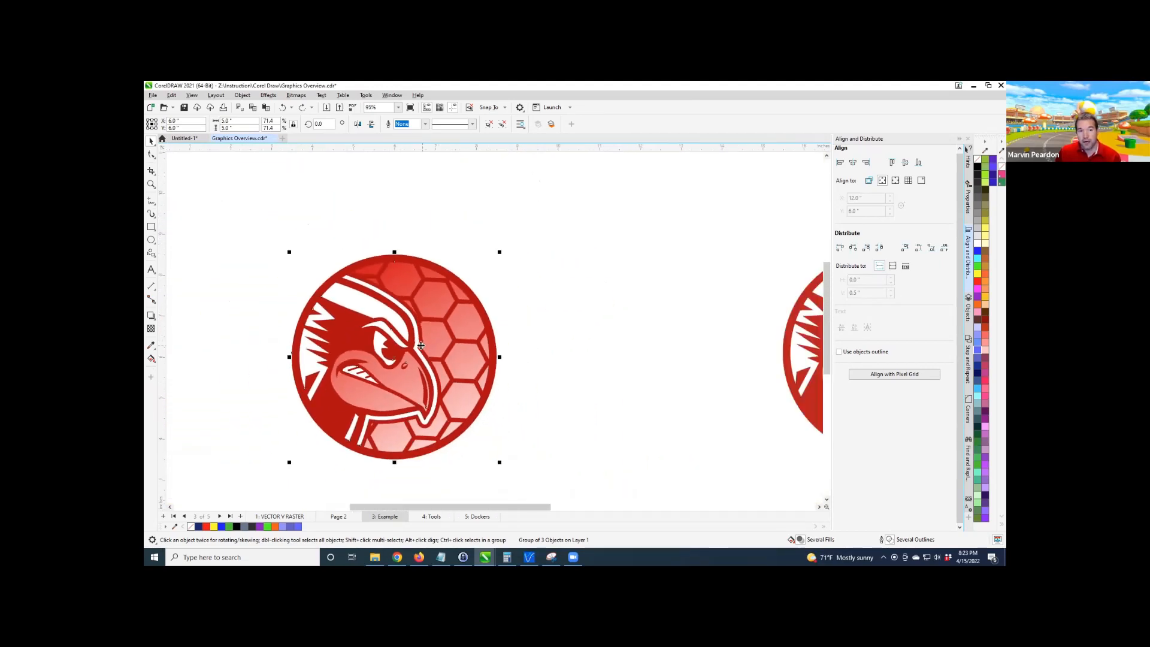
Demonstrate moving the vector logo as one group up and to the right, restoring its original position each time.
left_click(612, 364)
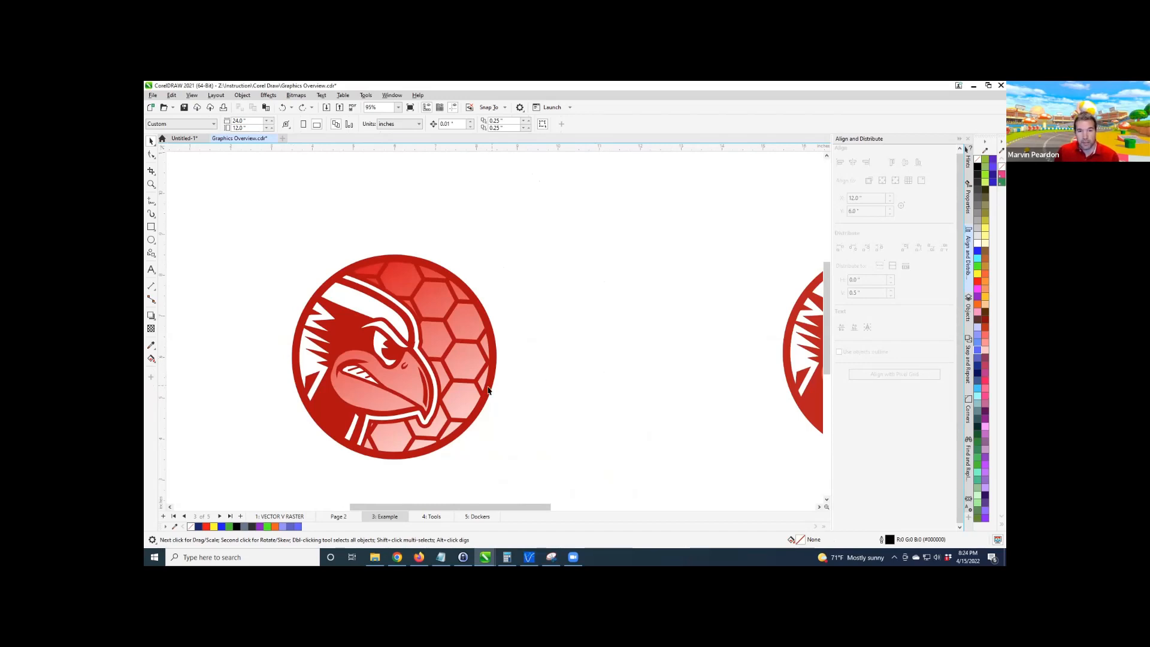
left_click(429, 359)
scroll(426, 357, "down", 2)
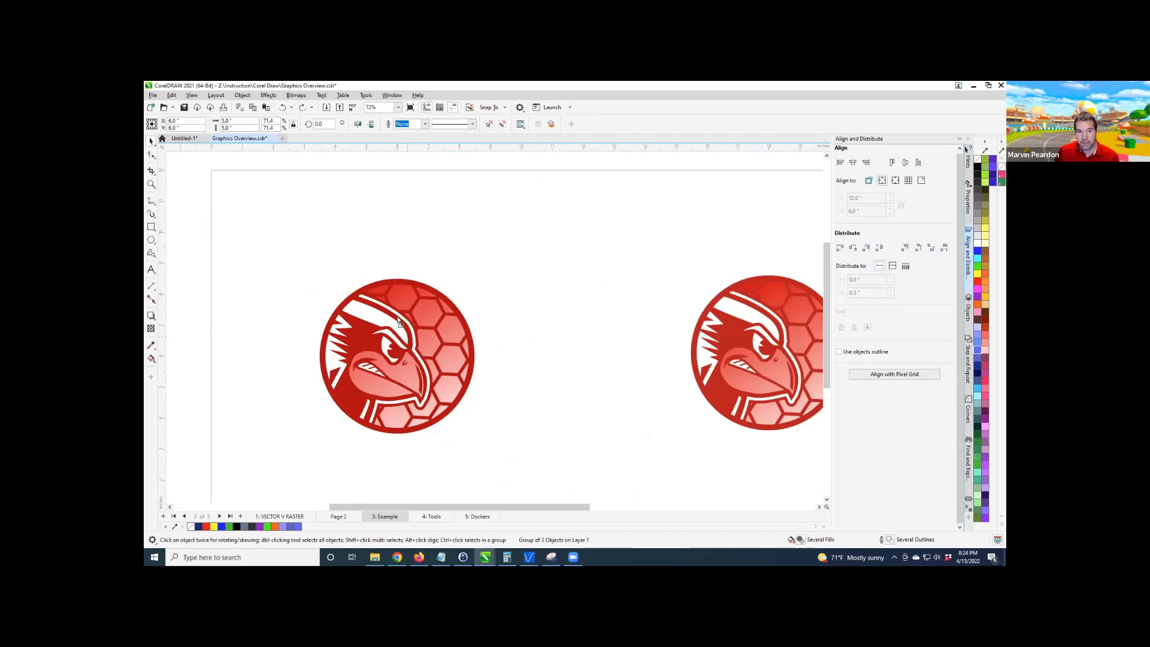
mouse_move(408, 336)
left_mouse_down()
mouse_move(395, 310)
mouse_move(500, 293)
mouse_move(554, 250)
mouse_move(553, 268)
left_mouse_up()
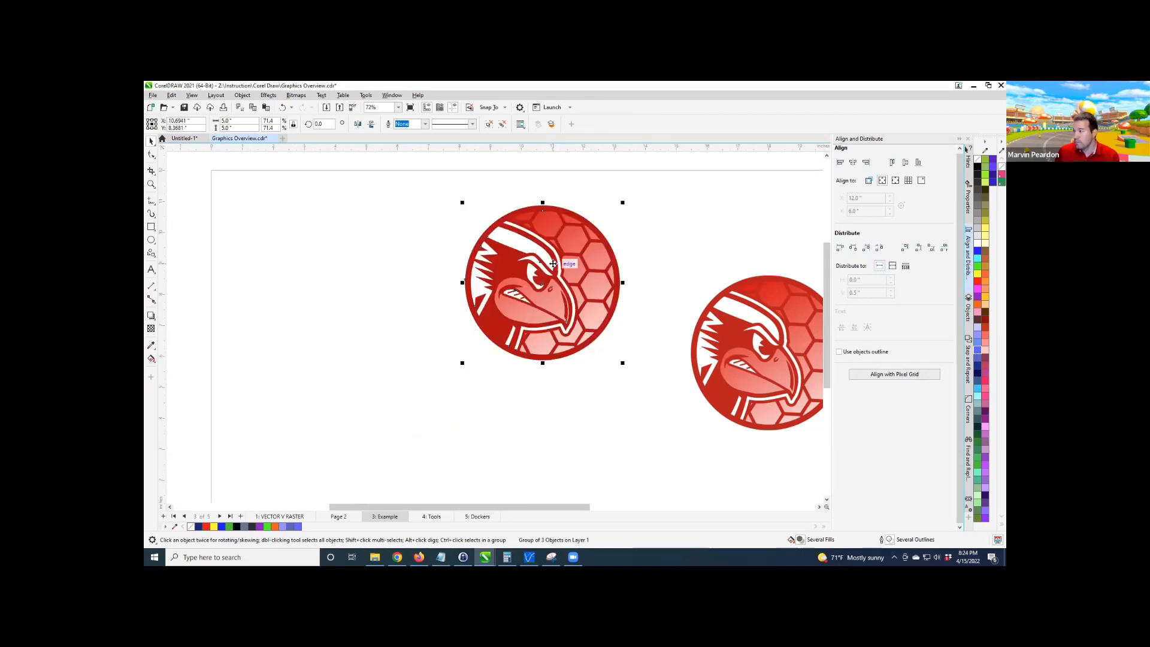
key("ctrl+z")
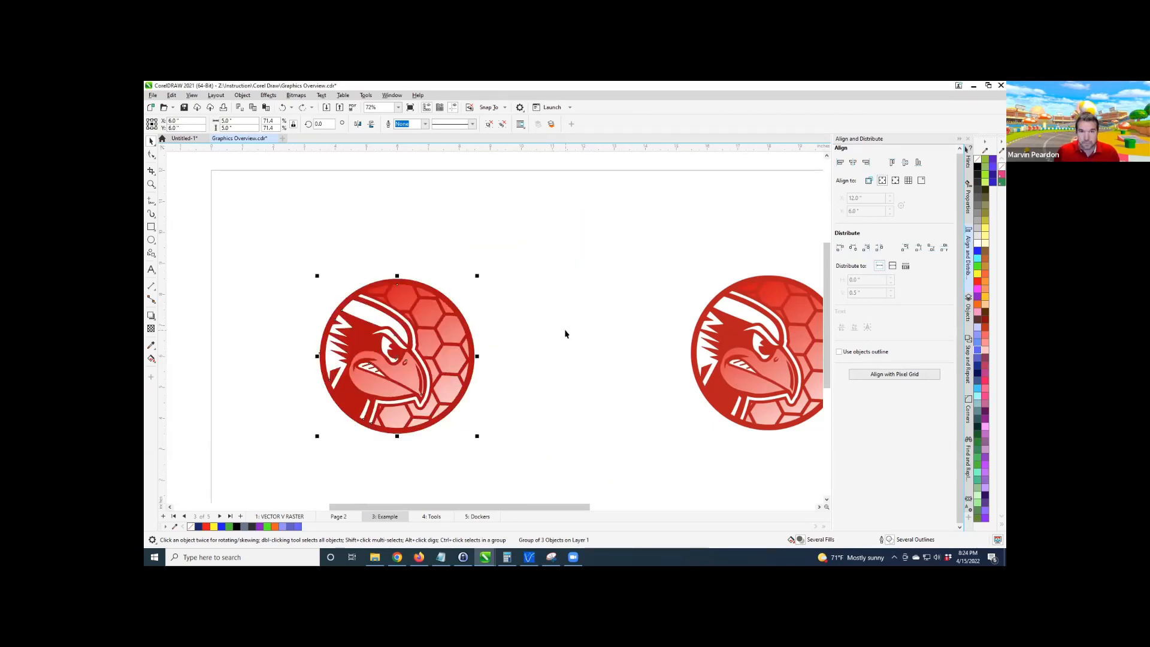
left_click(572, 330)
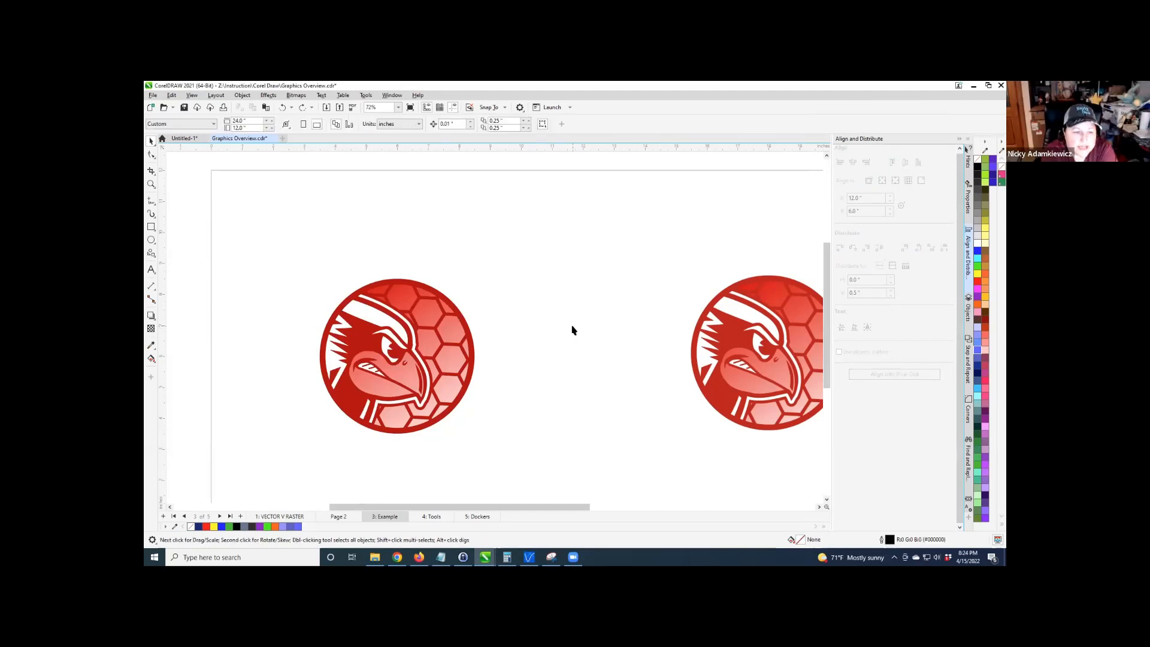
left_click(456, 363)
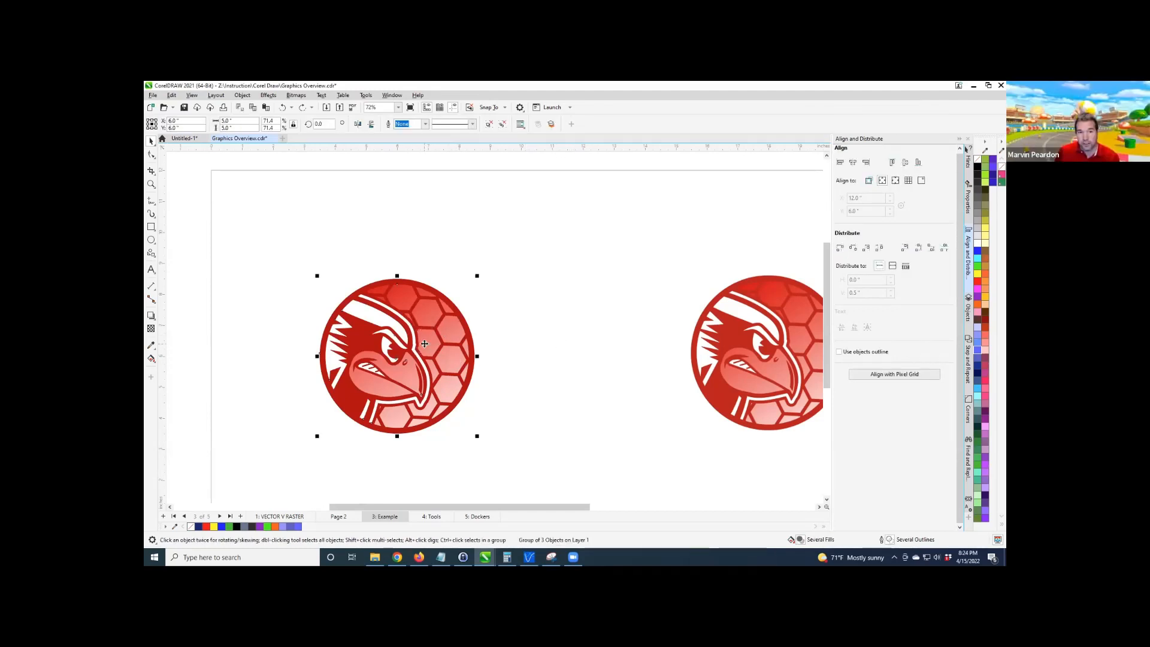
left_click_drag(455, 343, 508, 264)
key("Escape")
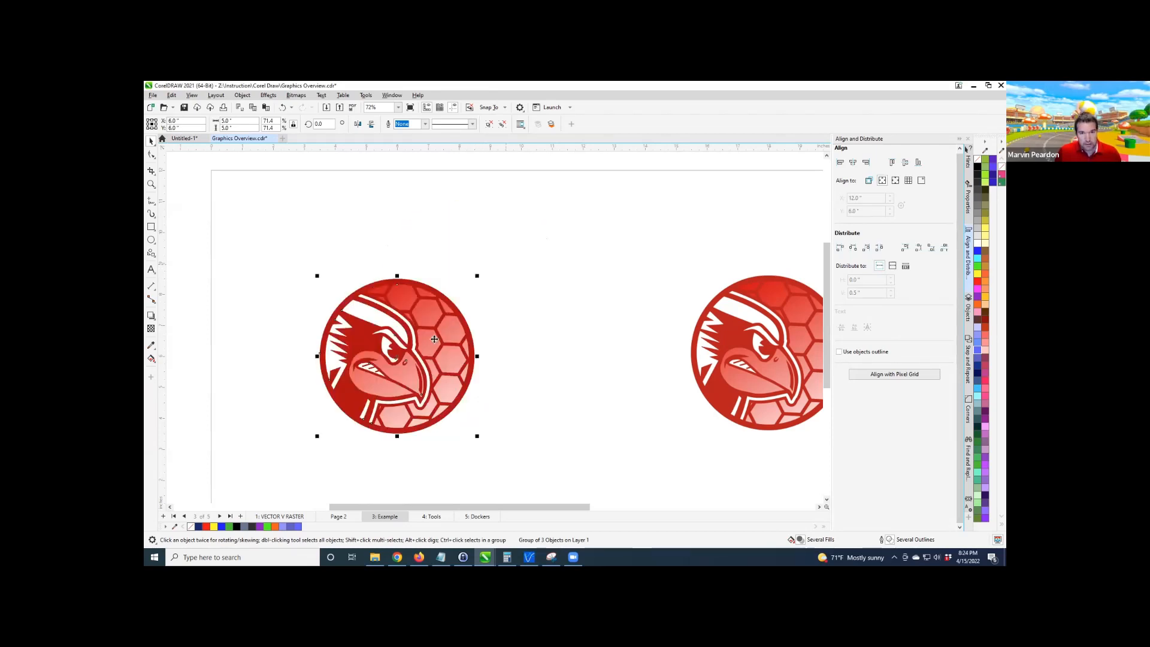
Ungroup the vector logo and show its component objects in the document's object list.
right_click(434, 339)
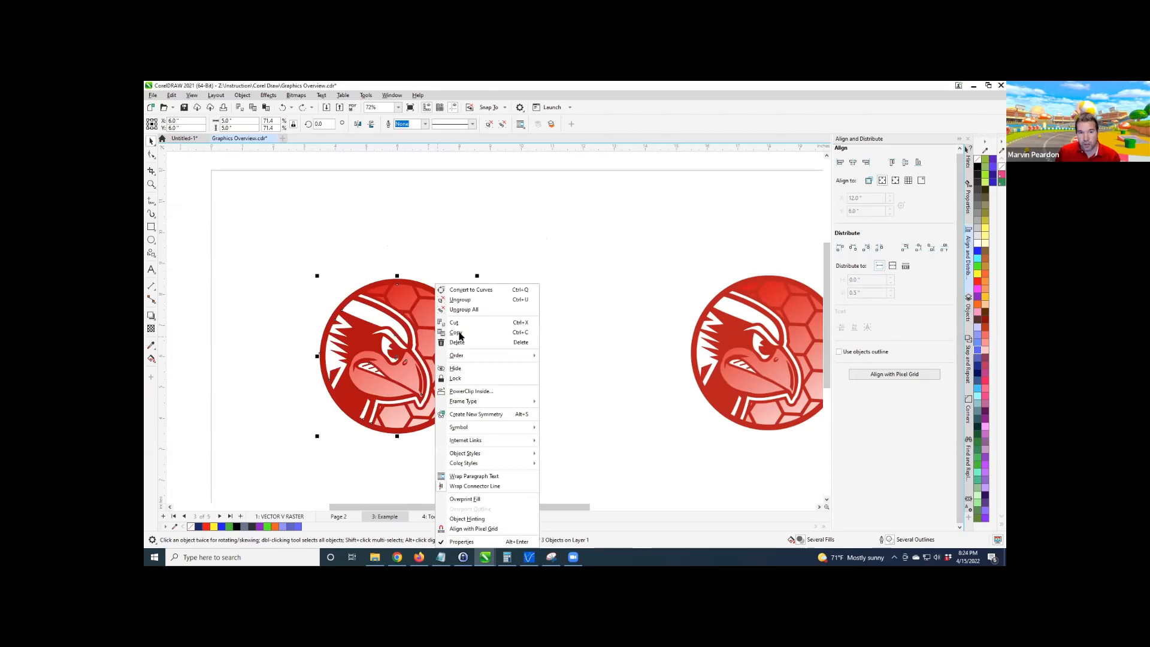
left_click(471, 301)
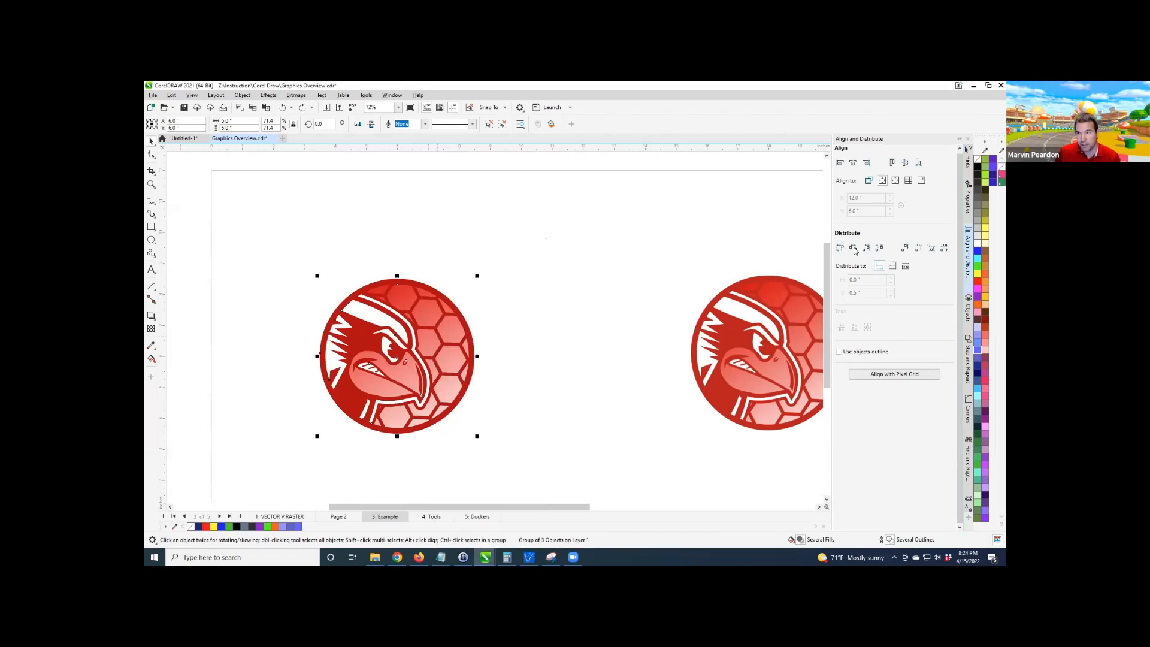
left_click(968, 309)
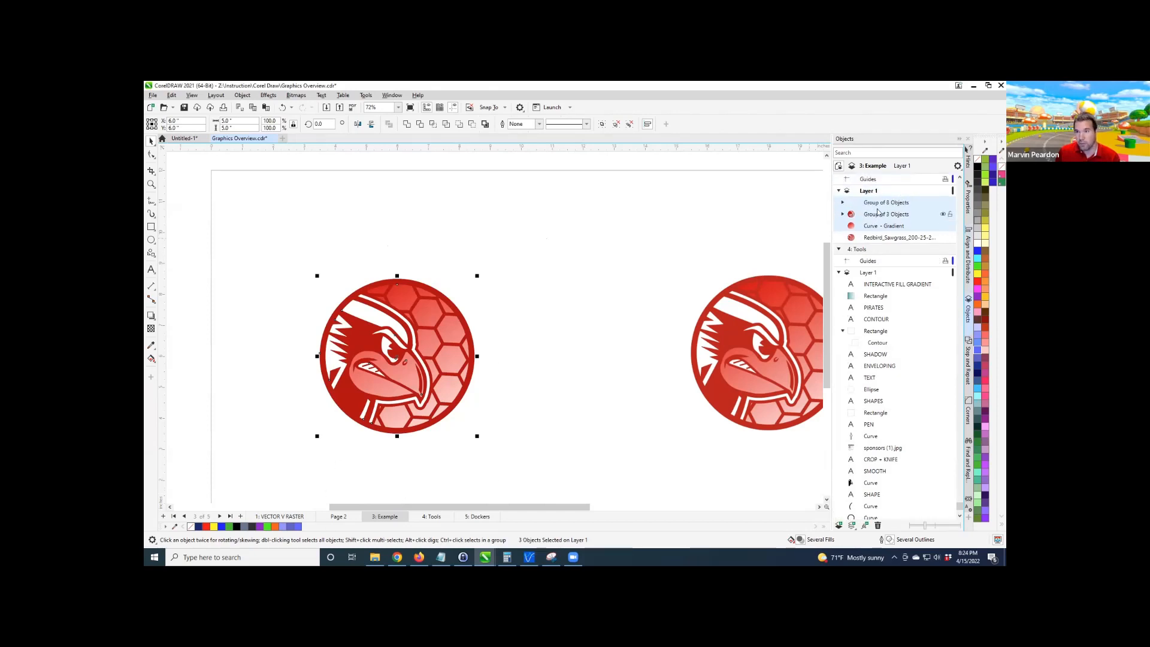
Demonstrate pulling the gradient circle and the group of white shapes out of the vector logo, undoing both moves.
left_click(877, 227)
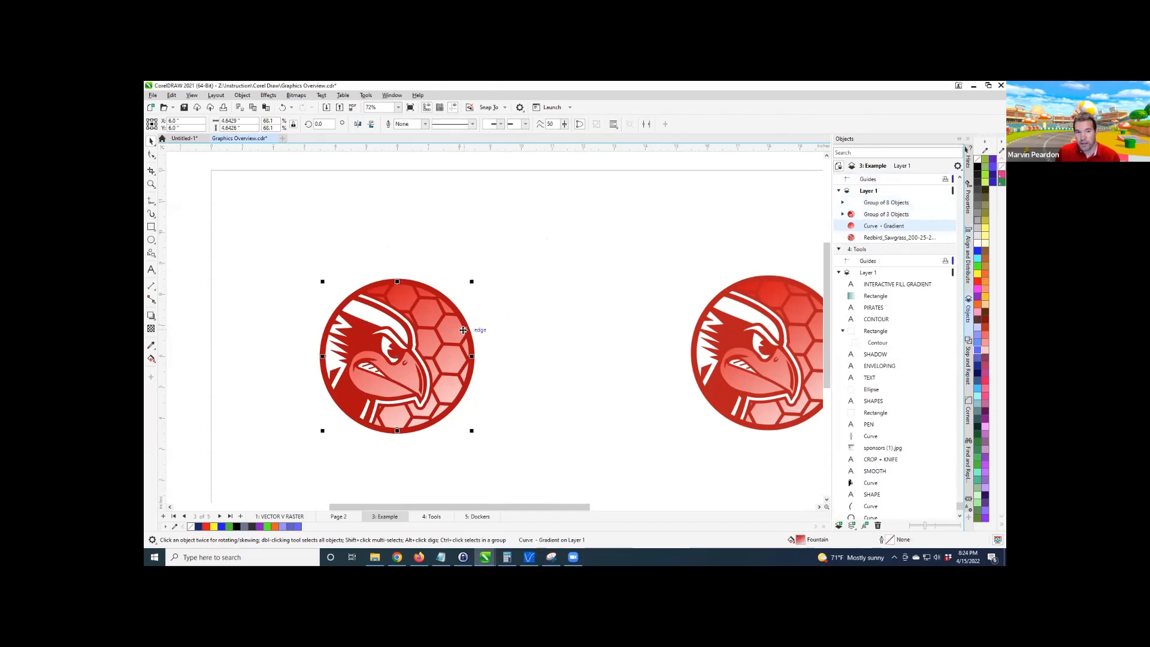
left_click_drag(458, 331, 632, 233)
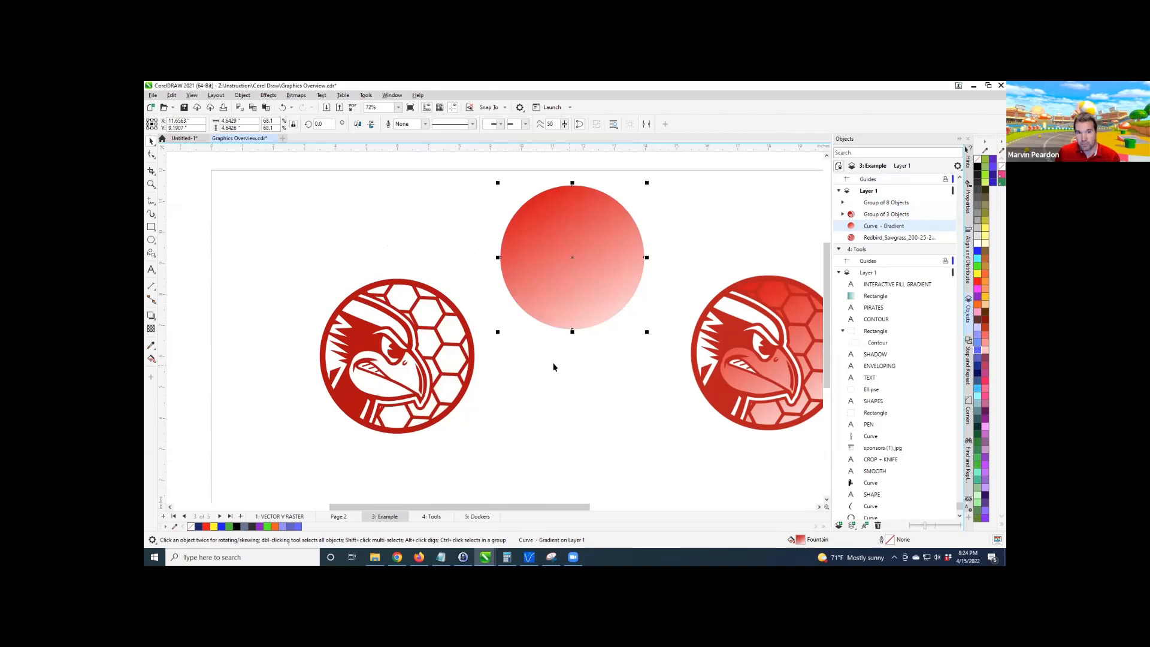
left_click(418, 359)
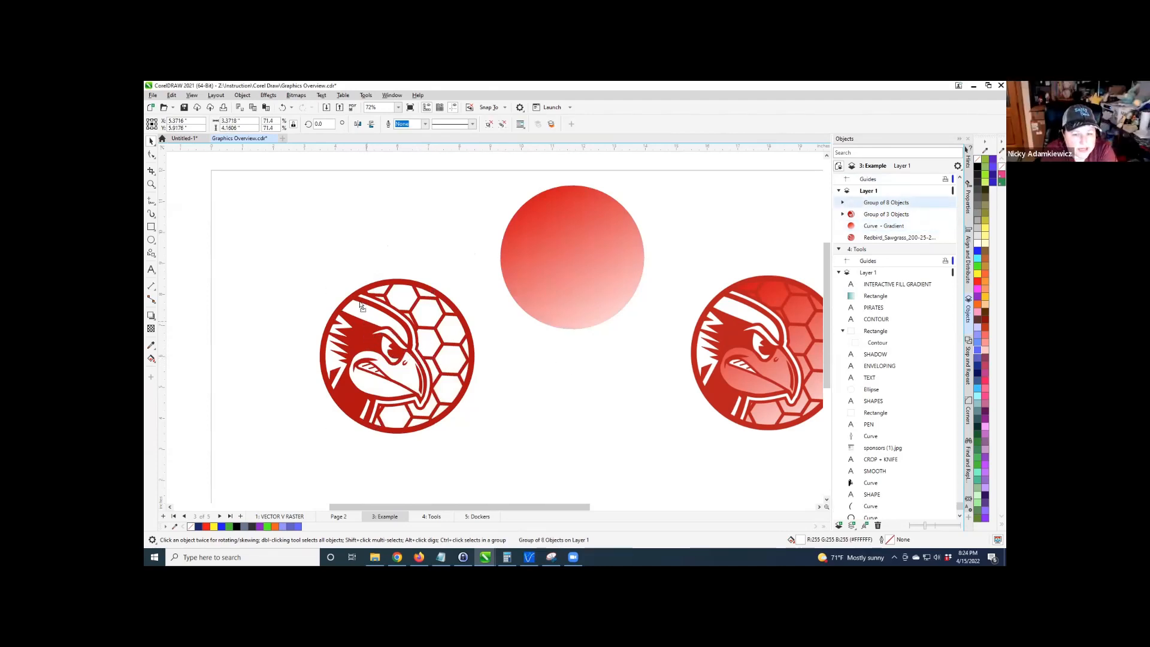
left_click_drag(361, 306, 331, 210)
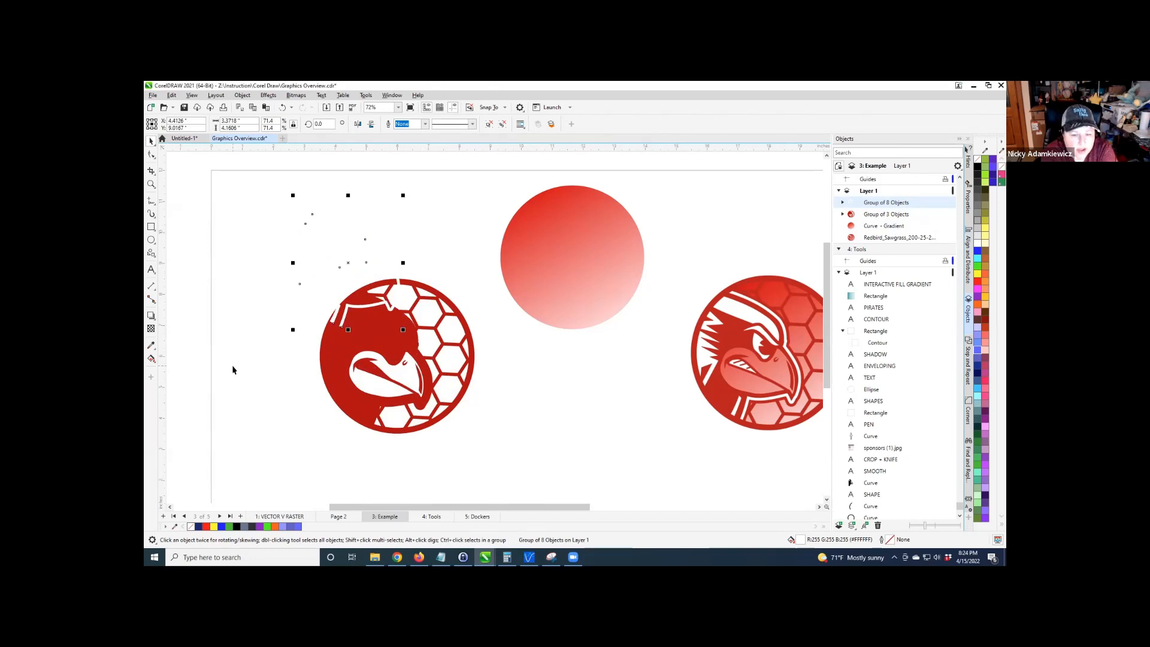
key("ctrl+z")
key("ctrl+z")
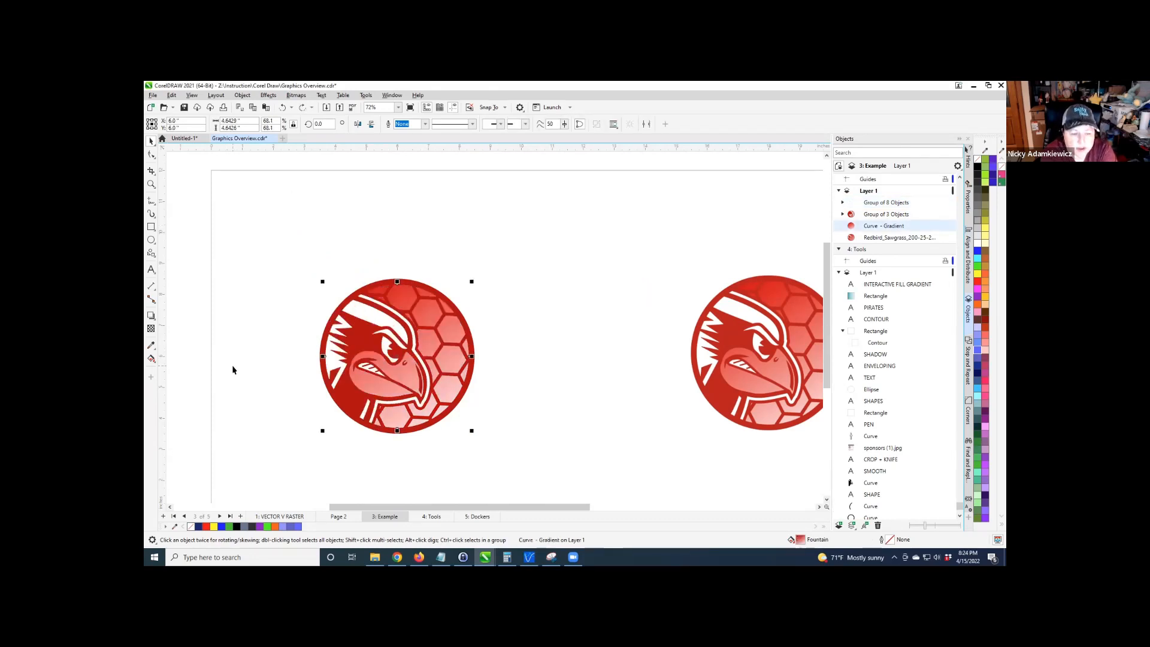
left_click(506, 412)
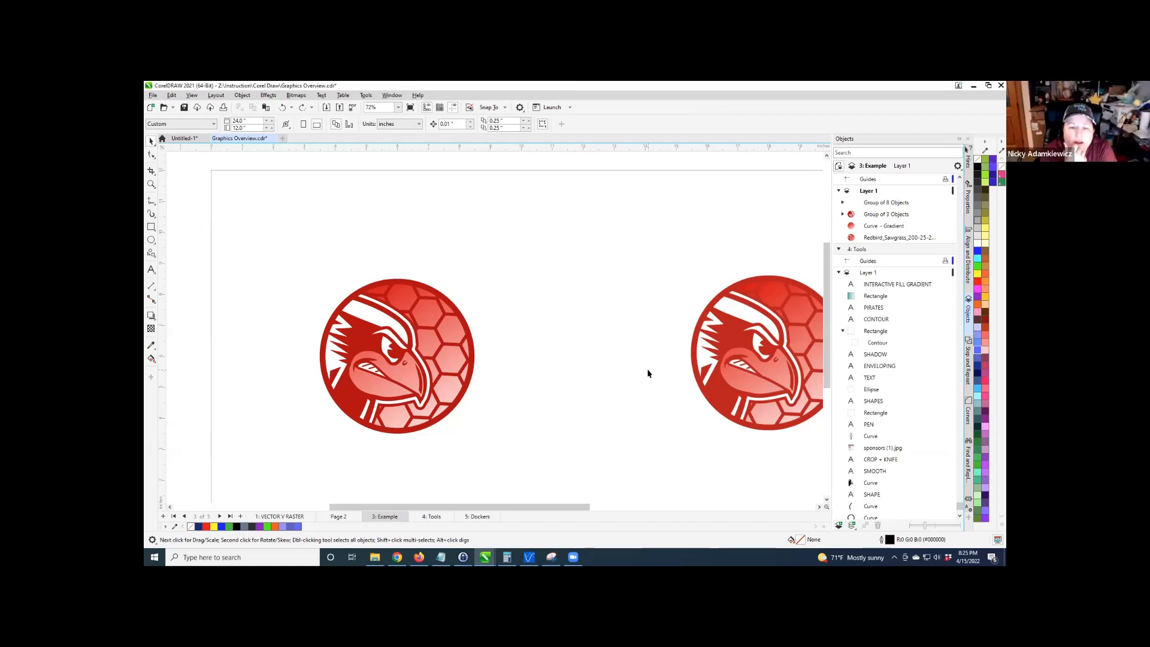
Bring both logos fully into view, and review the file formats on the VECTOR V RASTER page, selecting the SVG label.
scroll(432, 395, "down", 2)
scroll(594, 420, "up", 1)
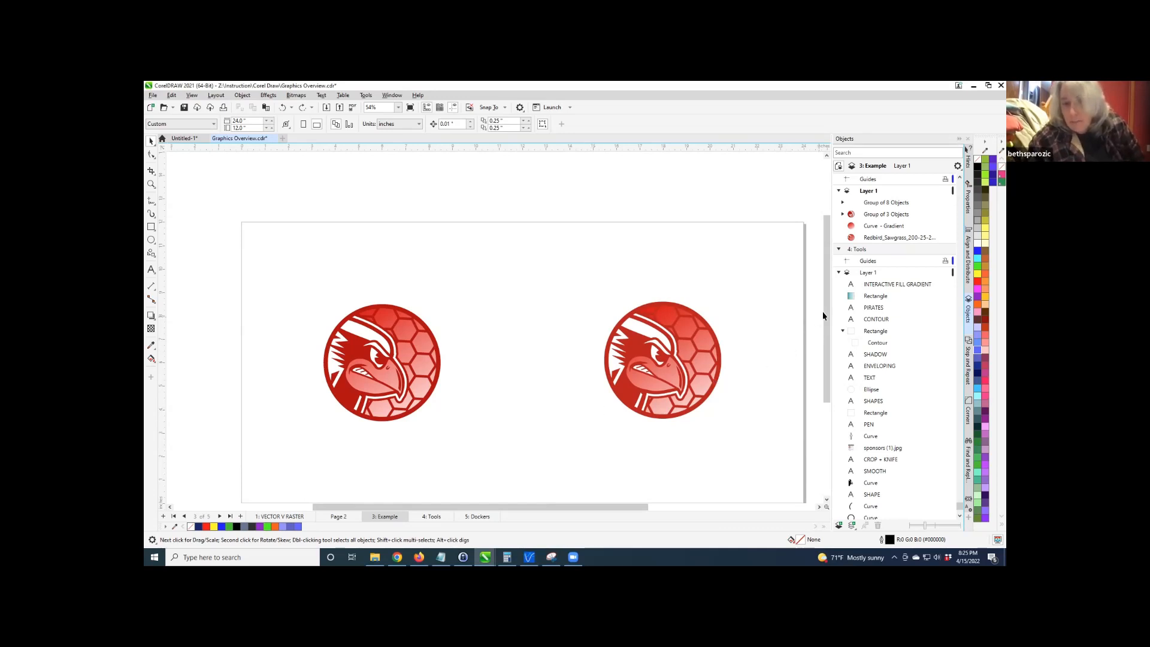
left_click_drag(821, 316, 824, 329)
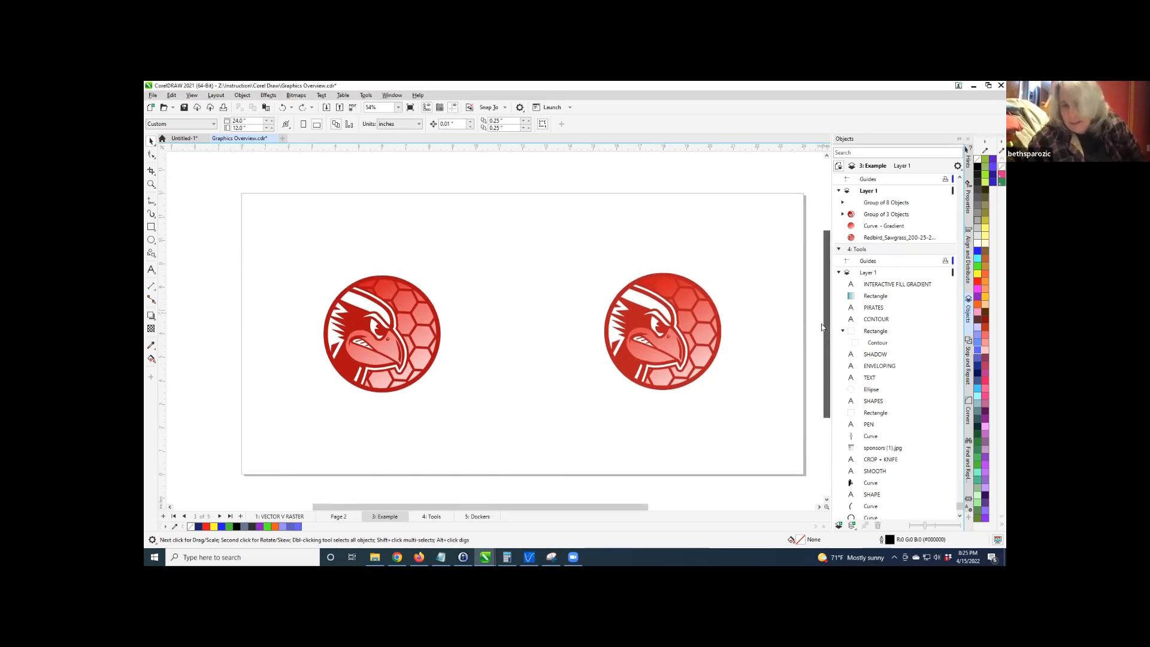
left_click_drag(613, 506, 622, 507)
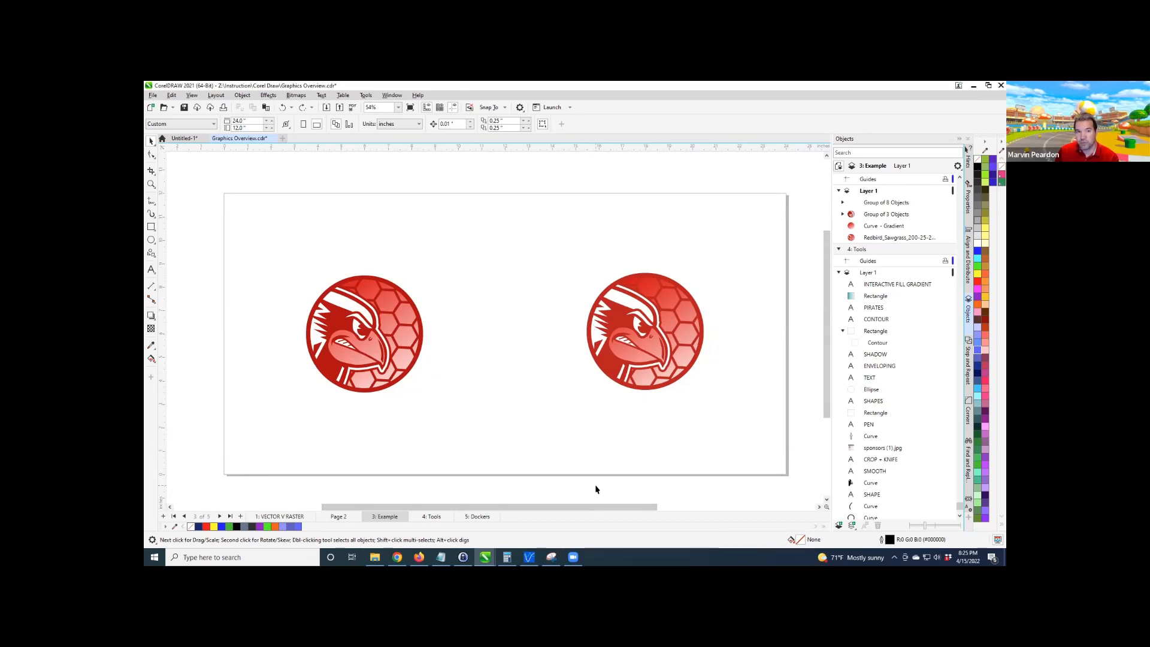
left_click(296, 517)
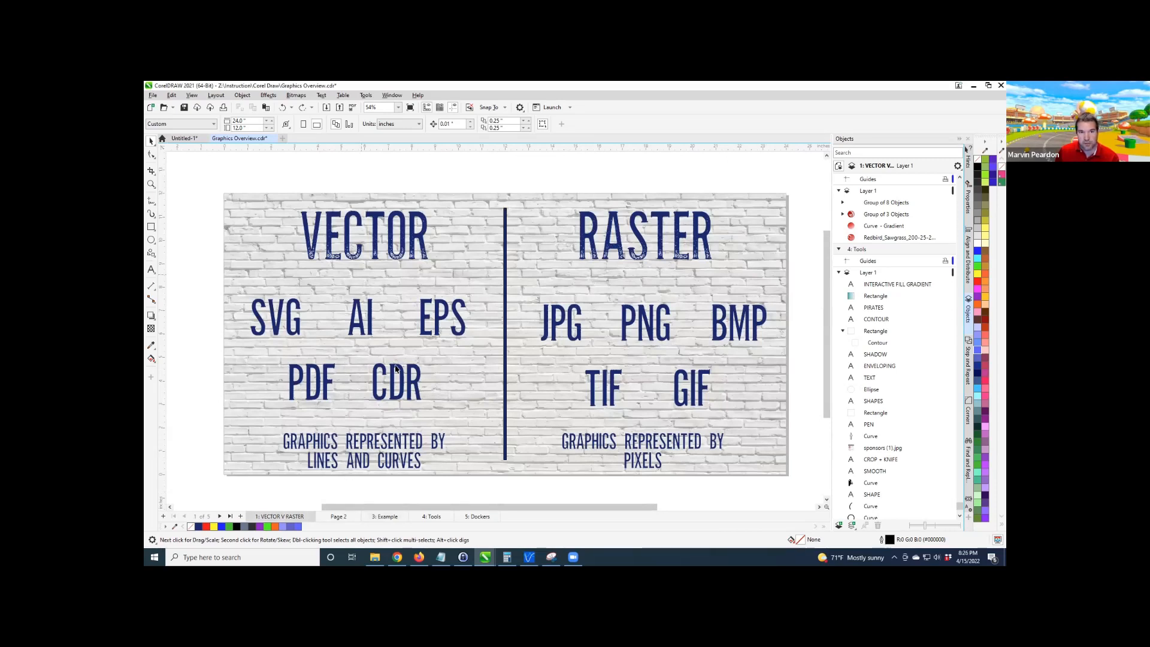
left_click(289, 326)
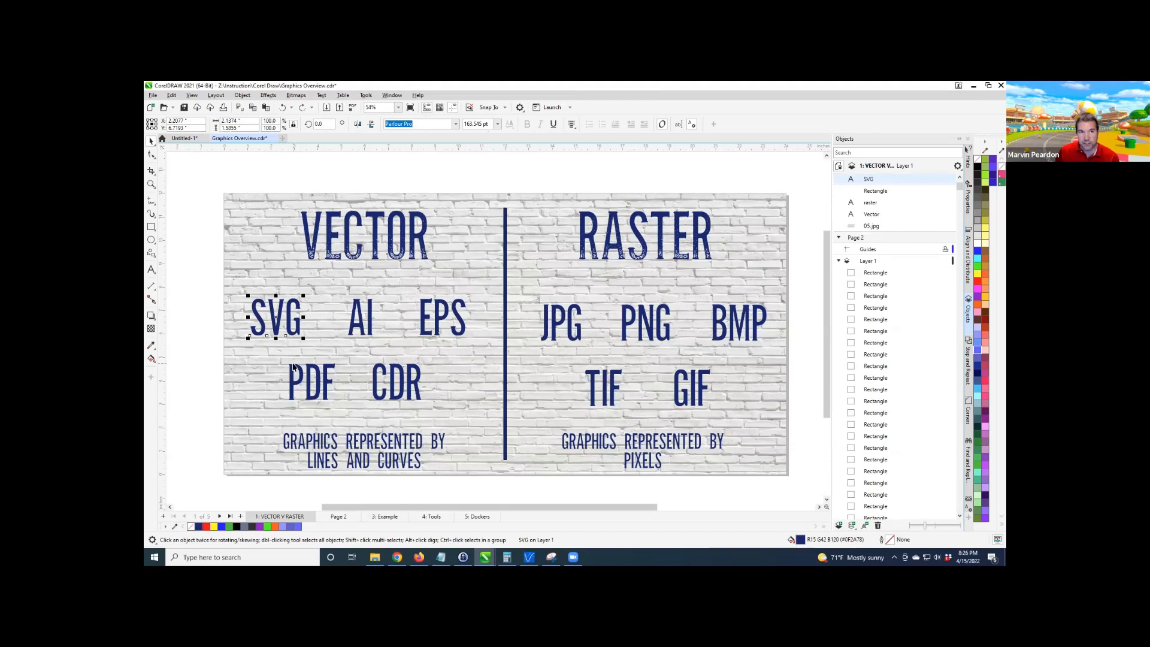
mouse_move(291, 317)
left_mouse_down()
mouse_move(319, 305)
mouse_move(238, 322)
mouse_move(273, 317)
left_mouse_up()
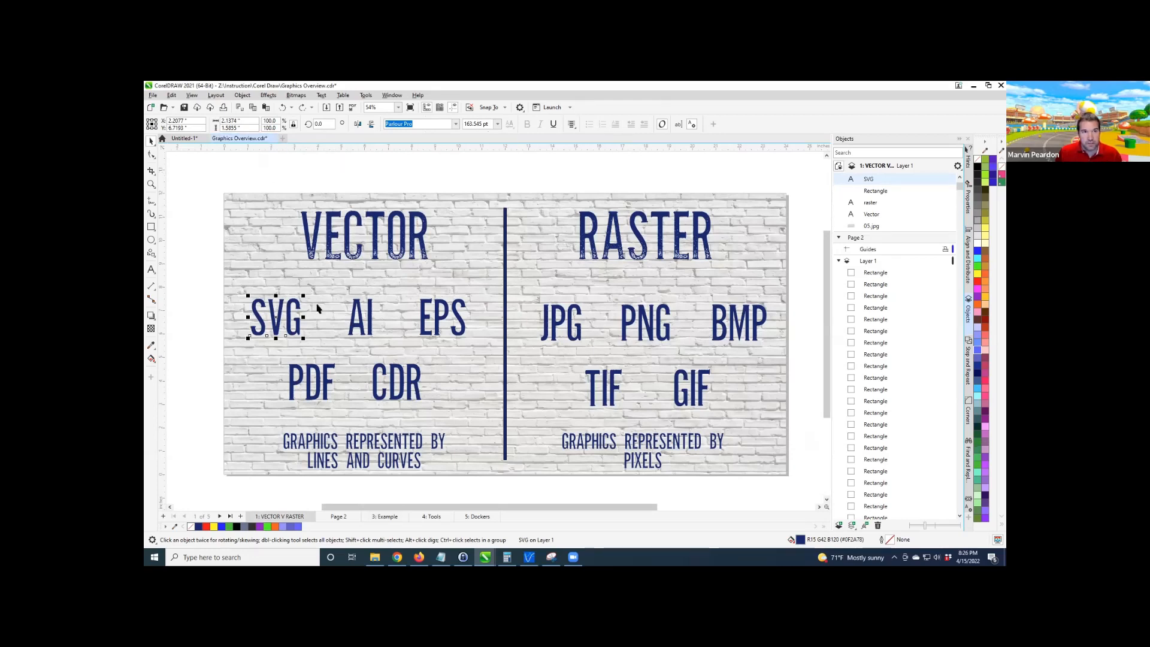
Shift the raster bird logo up and to the left on the Example page, and copy it into a new document.
left_click(384, 516)
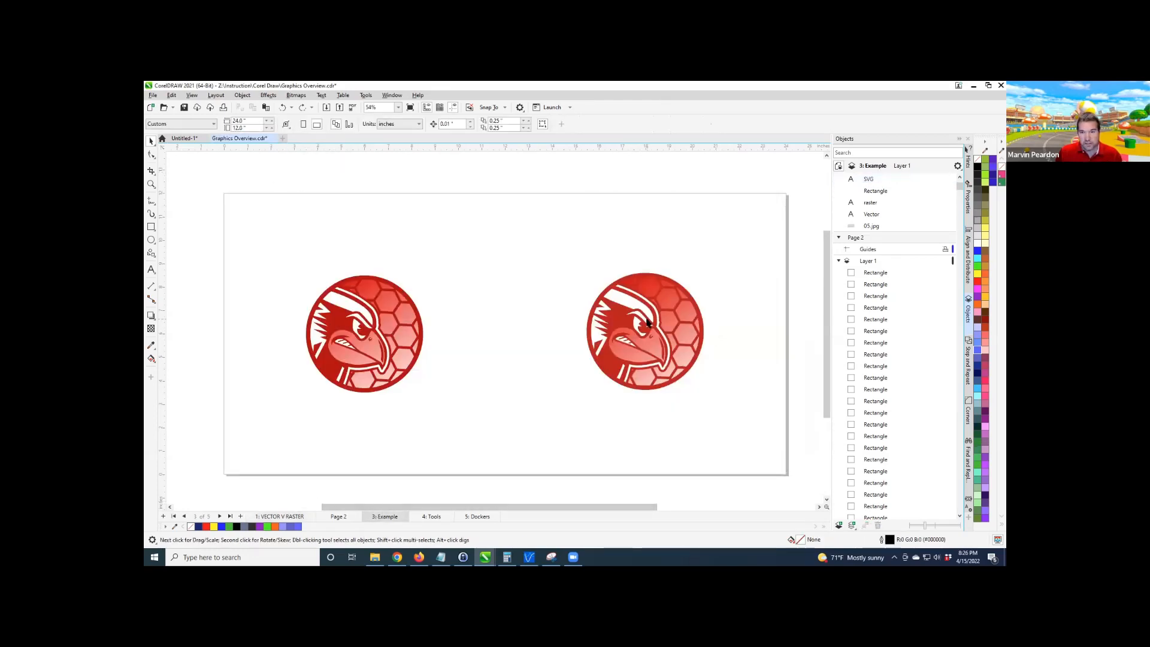
left_click_drag(648, 325, 590, 297)
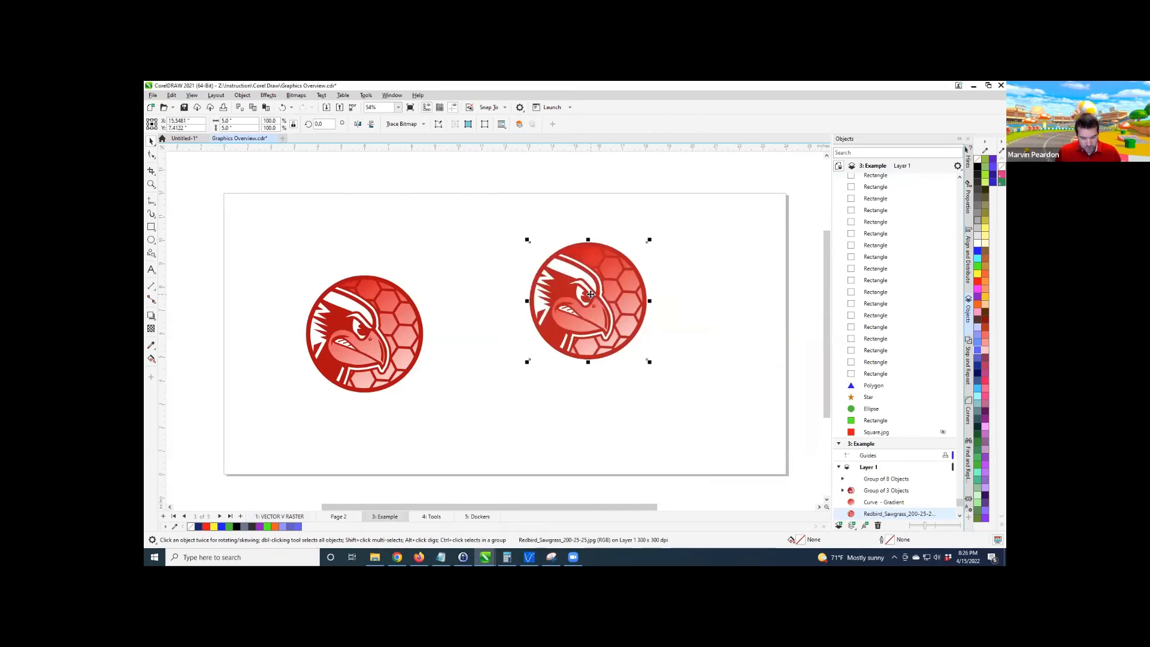
key("ctrl+n")
left_click(619, 409)
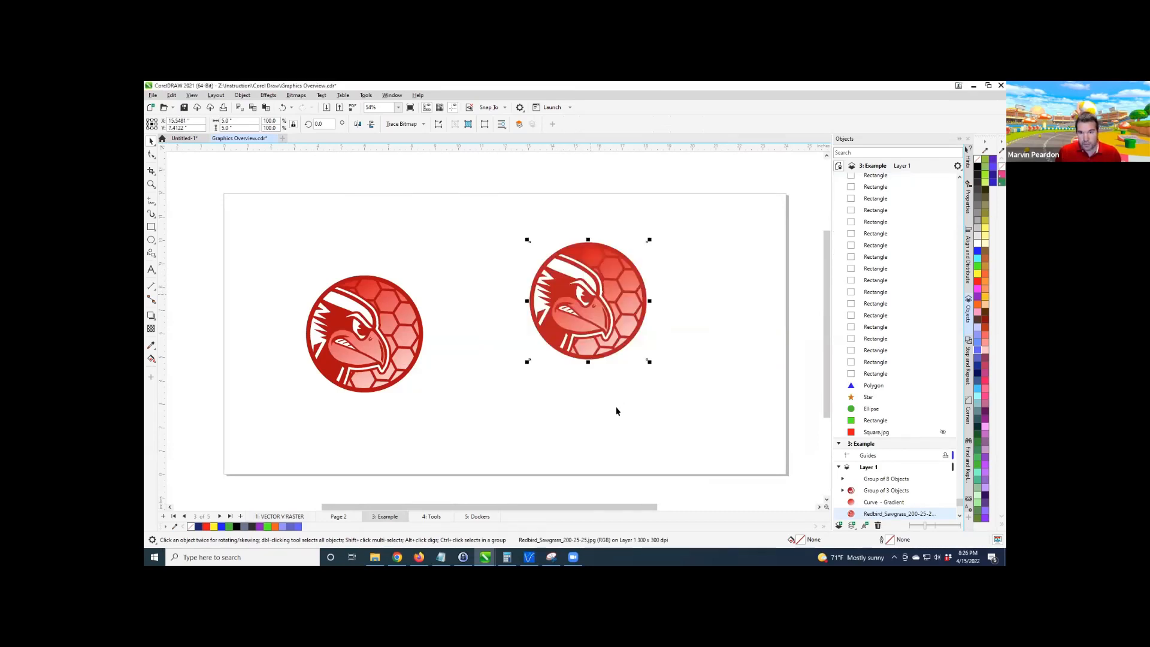
key("ctrl+v")
Reposition the pasted raster logo and enlarge it to about 8.5 inches, inspecting its edges beside the eye at high magnification.
left_click_drag(562, 284, 396, 289)
left_click_drag(444, 358, 597, 422)
scroll(448, 368, "up", 5)
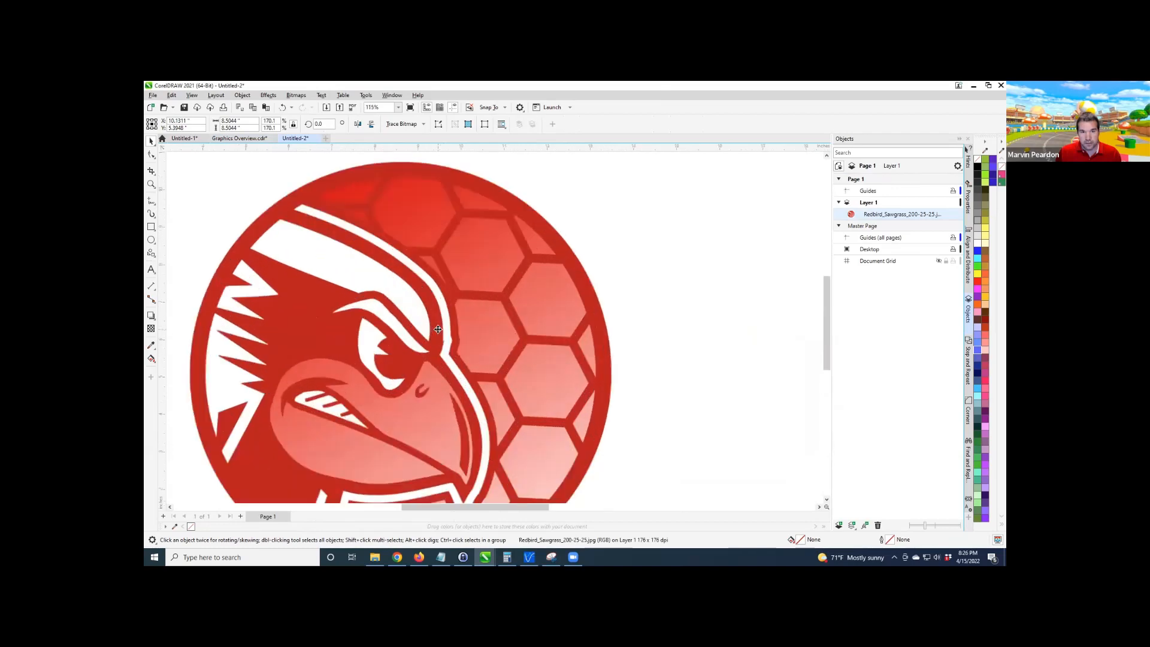
scroll(448, 368, "up", 8)
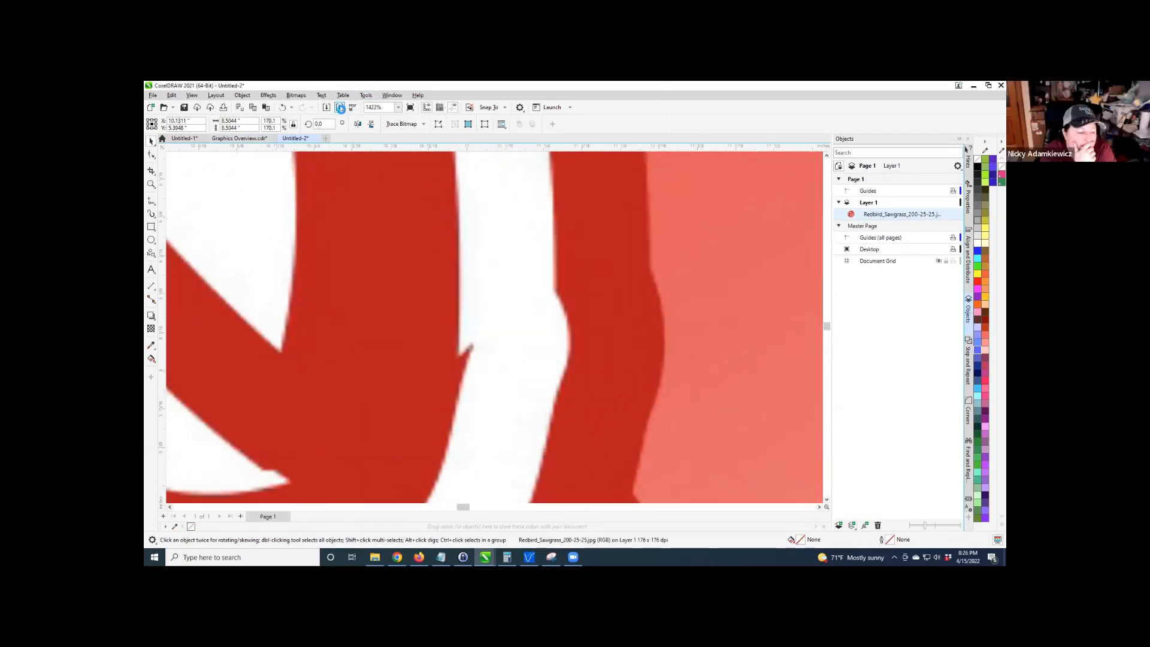
Show SVG - Scalable Vector Graphics as an export format for the raster logo, and cancel the export.
left_click(340, 108)
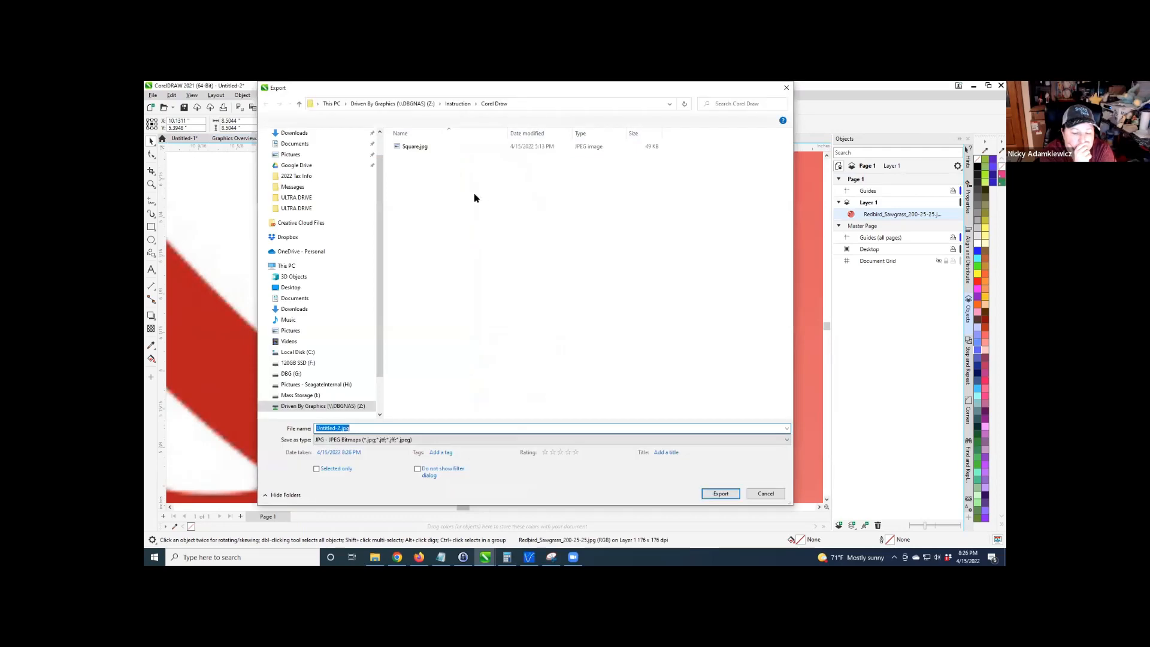
left_click(383, 441)
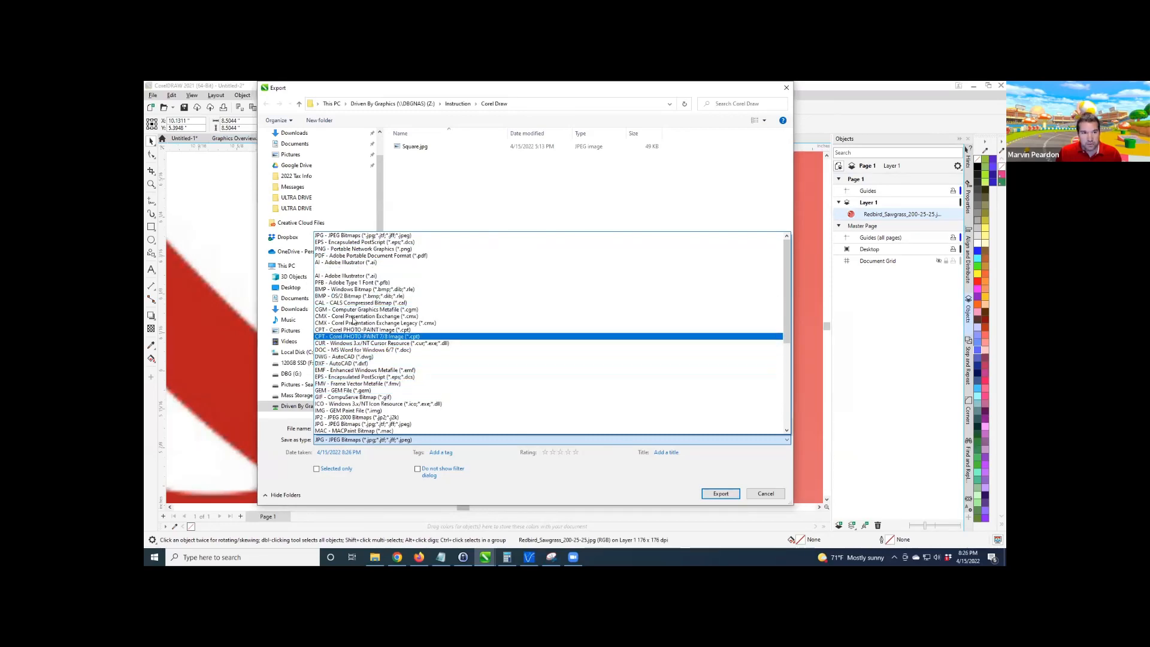
scroll(353, 317, "down", 8)
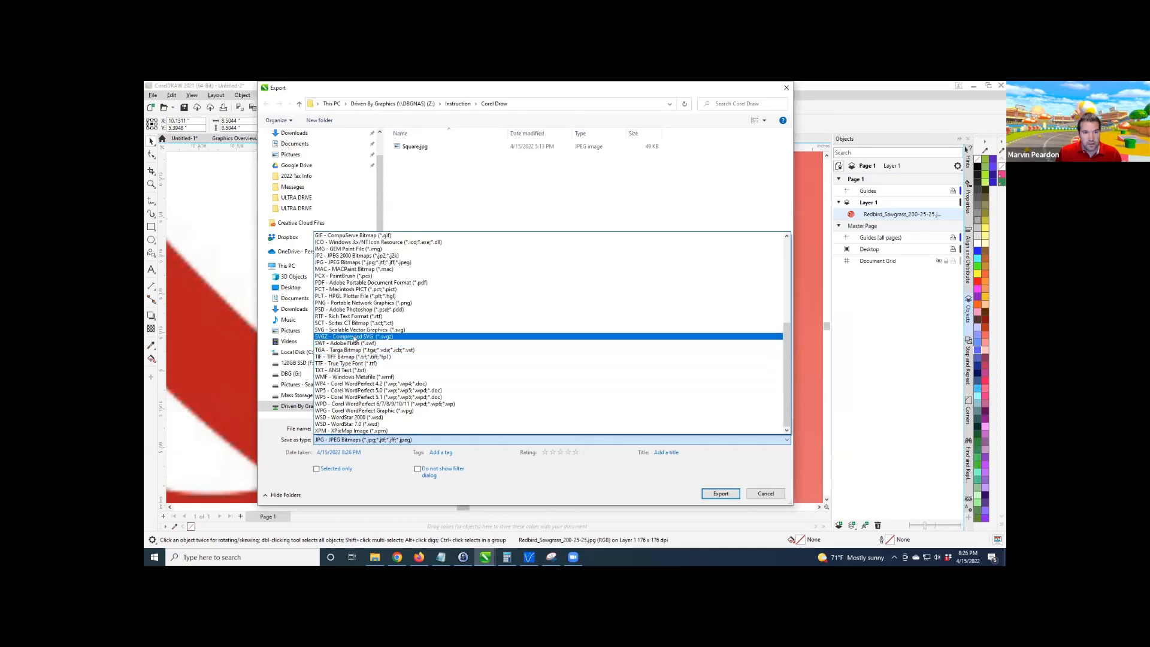
left_click(354, 330)
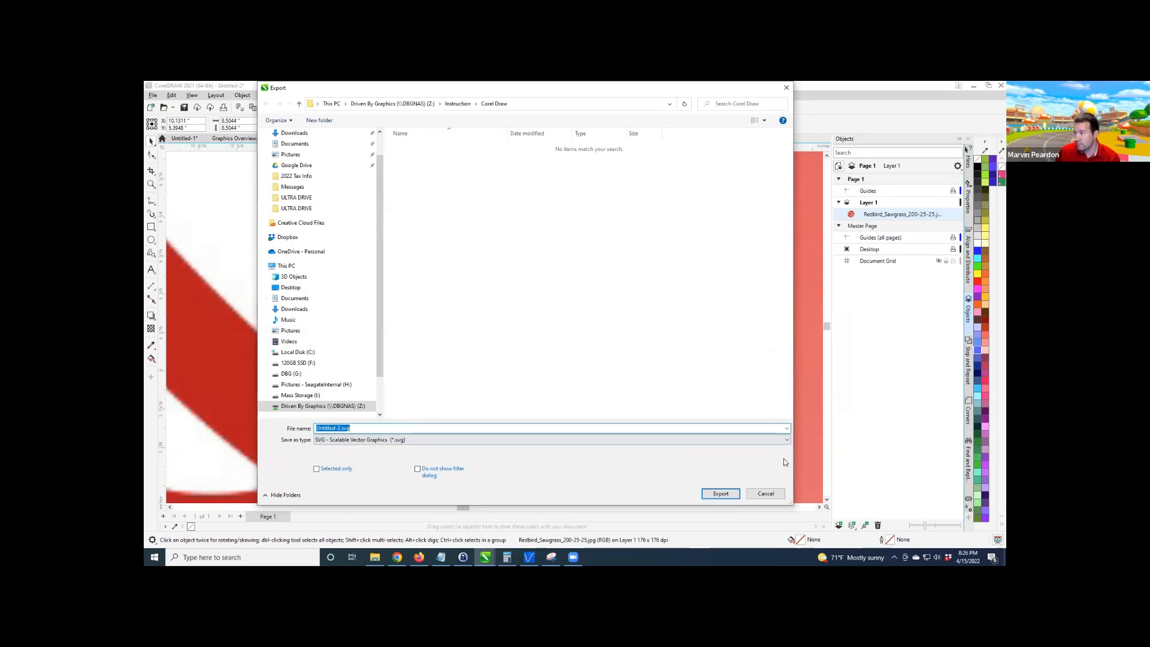
left_click(765, 493)
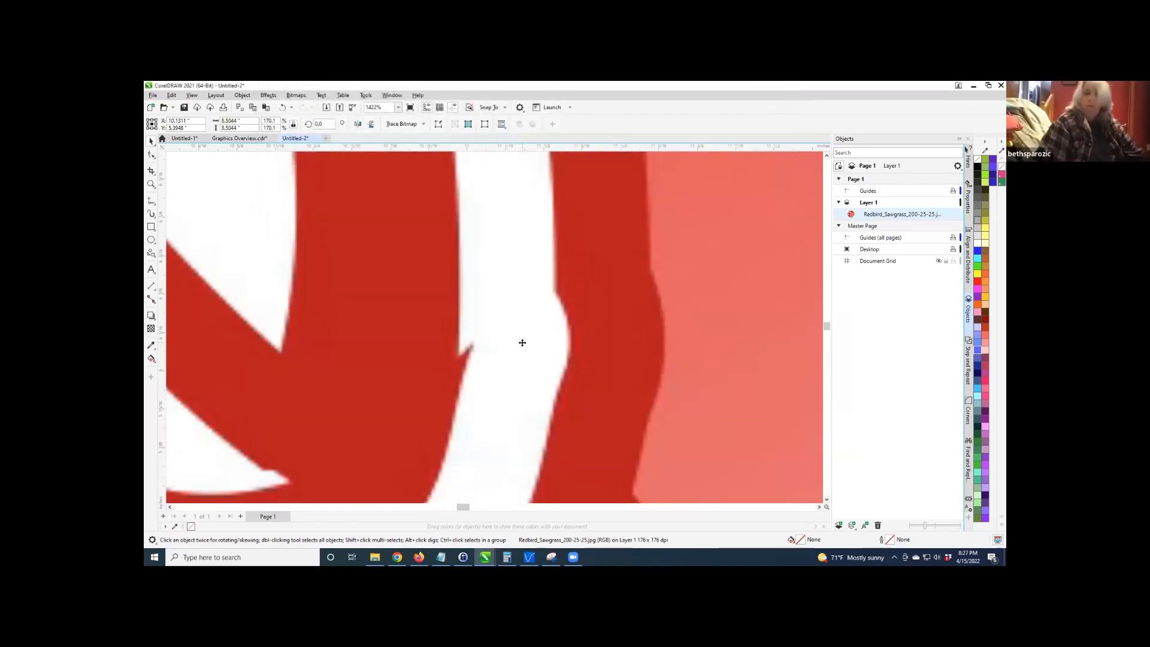
Review the Outline Trace options for the raster bird logo, and convert it to vector with Quick Trace.
scroll(493, 359, "down", 10)
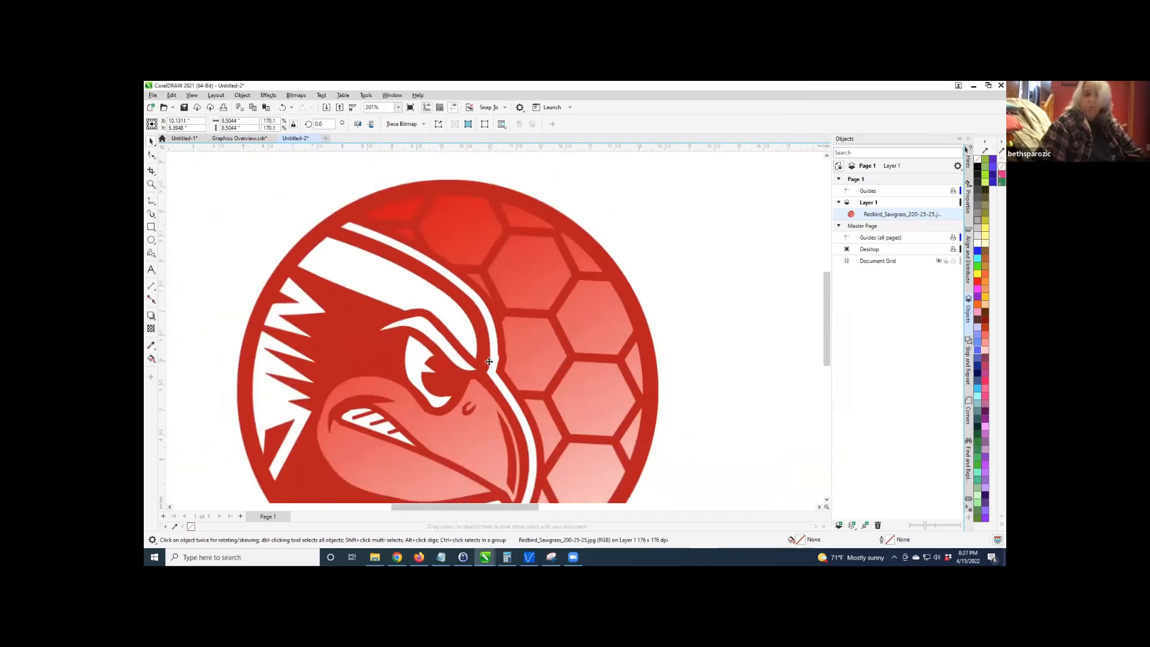
left_click(638, 400)
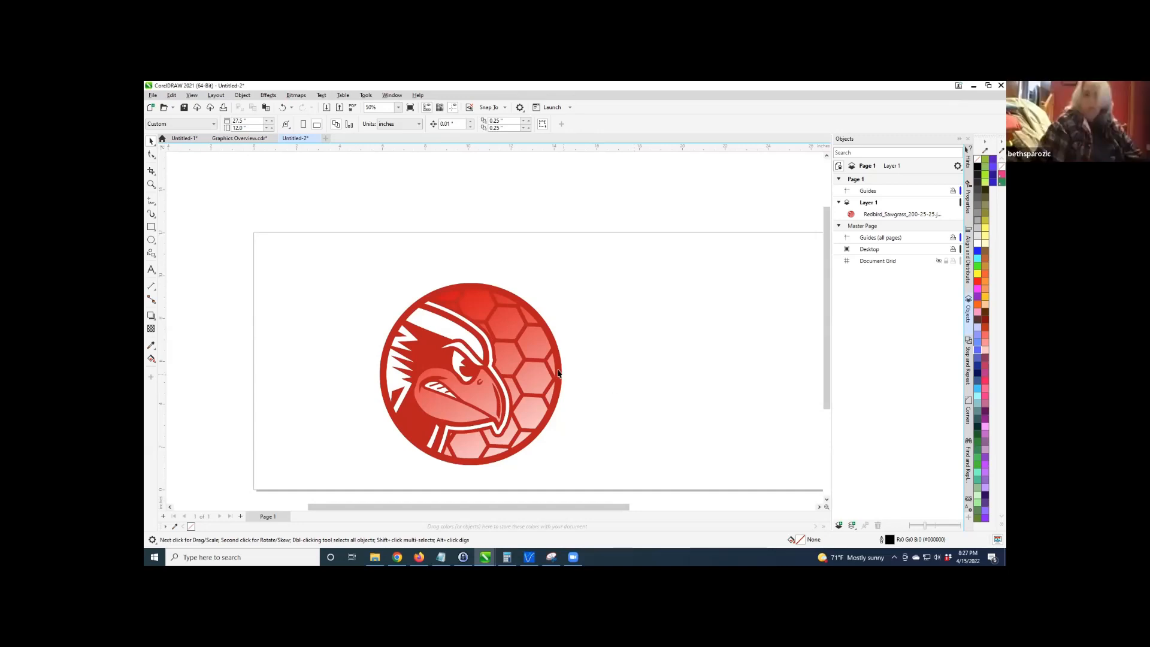
left_click(504, 373)
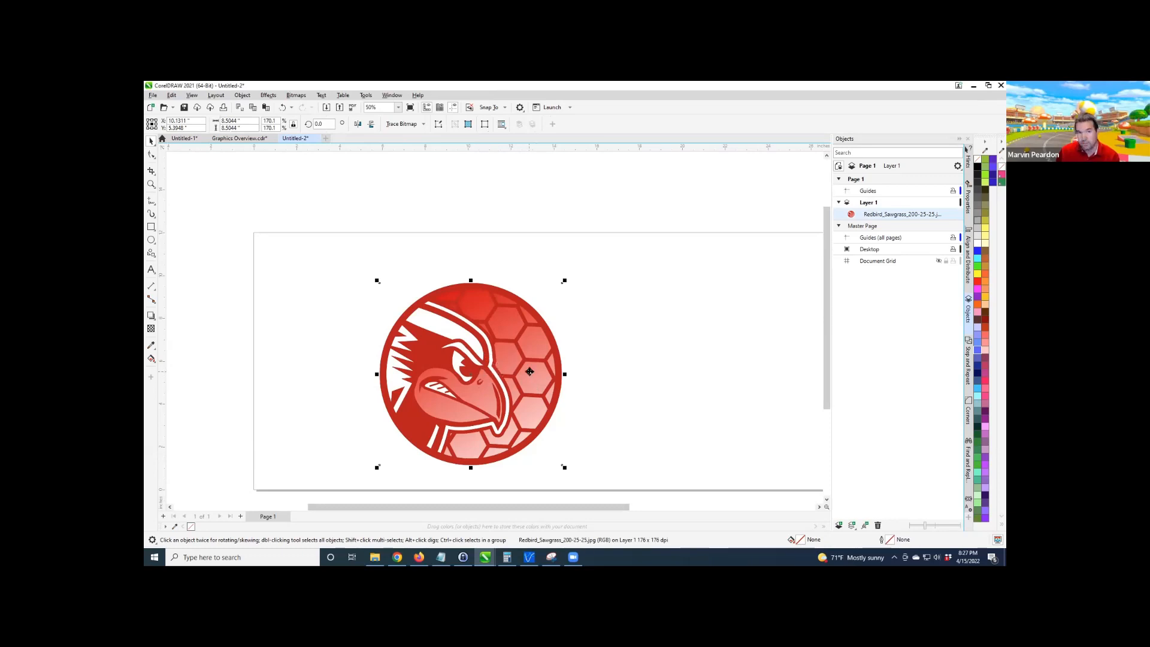
left_click(405, 124)
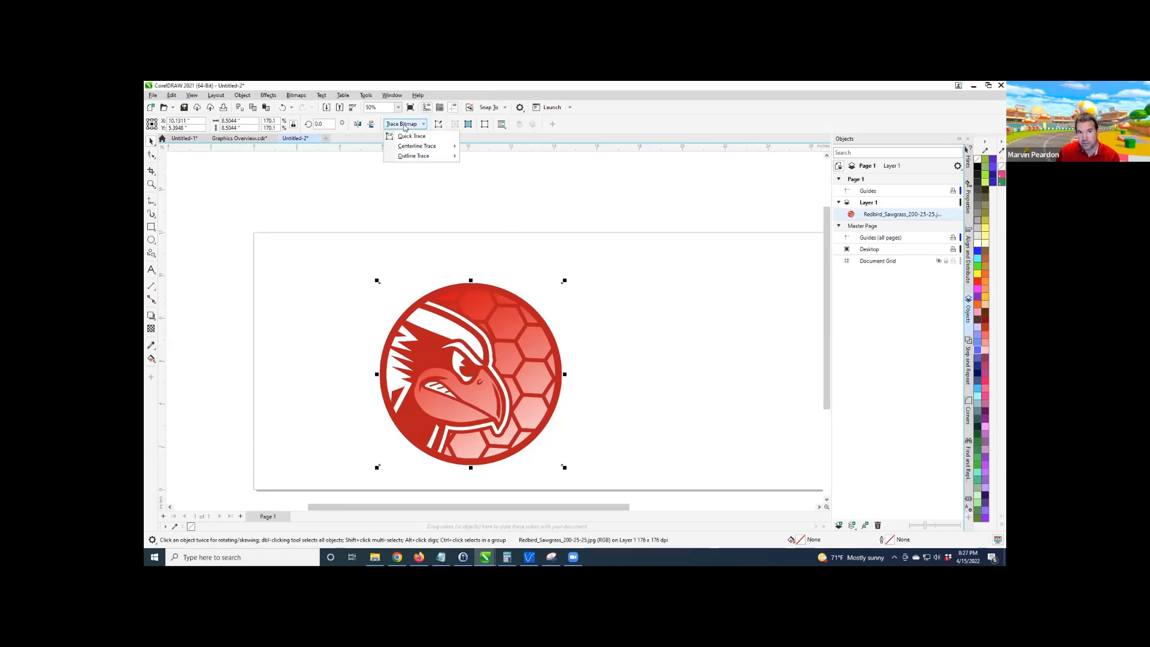
left_click(421, 157)
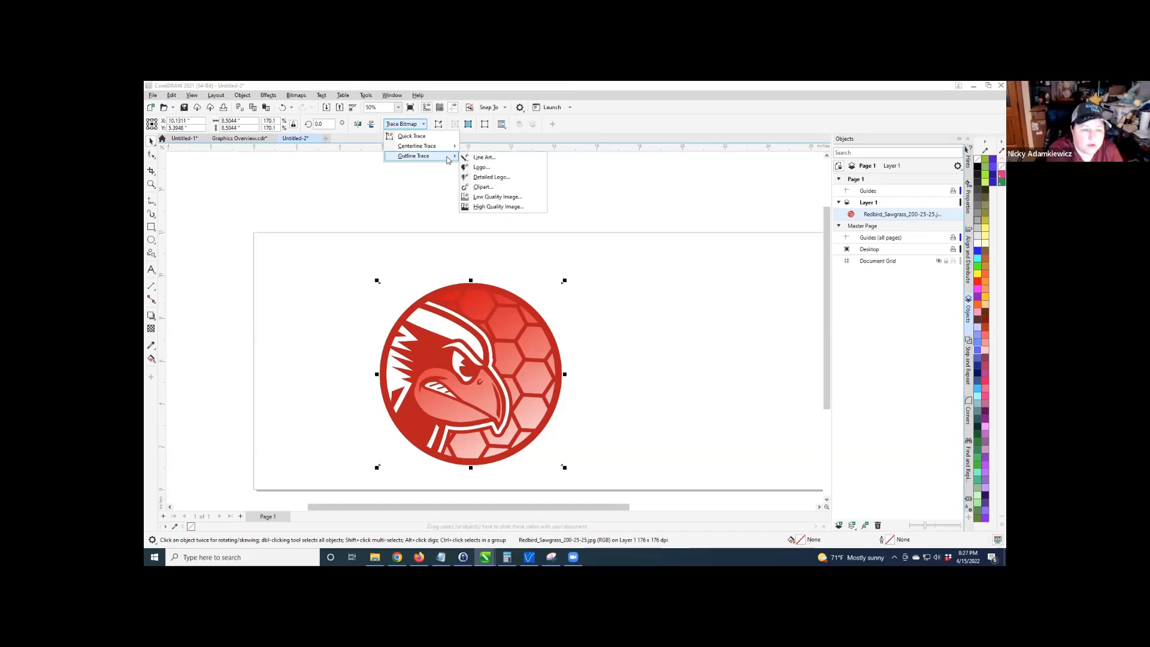
left_click(439, 136)
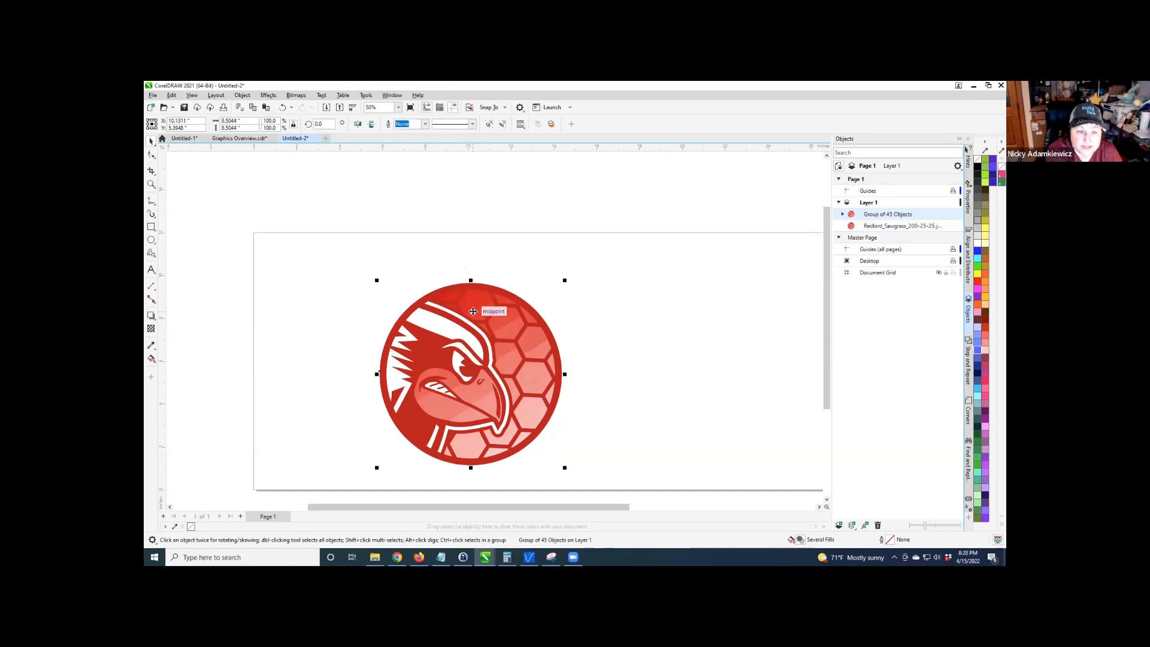
Move the traced logo group to the right of the original bitmap, and ungroup it into individual curves.
scroll(472, 310, "down", 1)
mouse_move(473, 311)
left_mouse_down()
mouse_move(569, 312)
mouse_move(620, 297)
mouse_move(650, 263)
mouse_move(626, 257)
mouse_move(641, 342)
mouse_move(629, 359)
left_mouse_up()
scroll(632, 356, "up", 5)
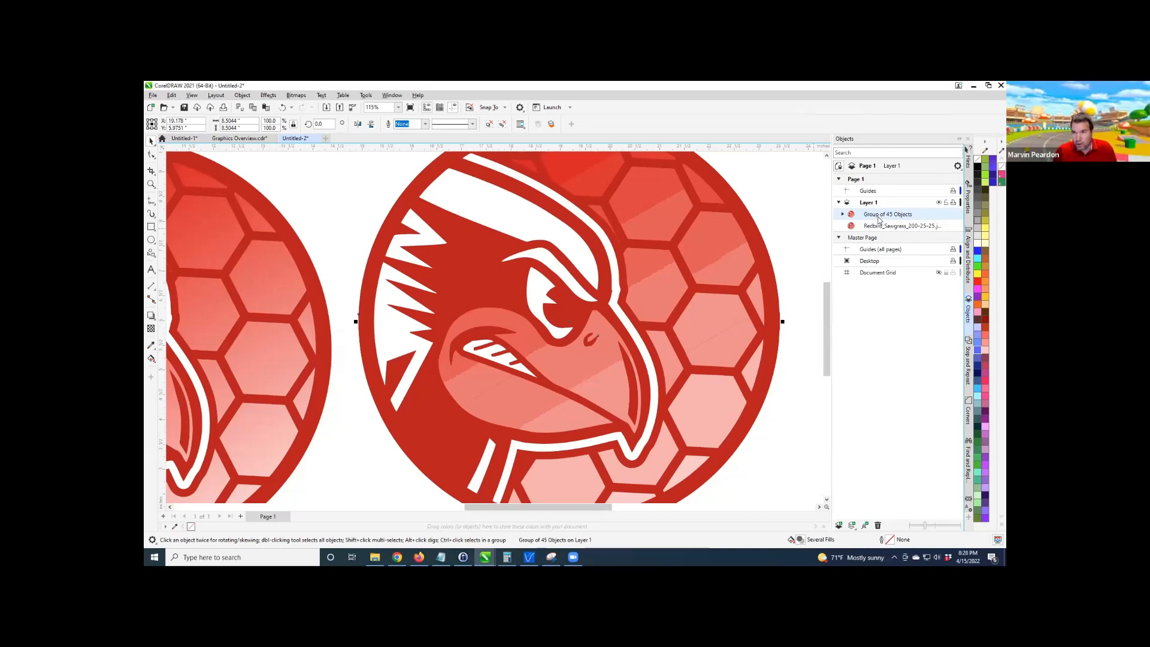
key("ctrl+u")
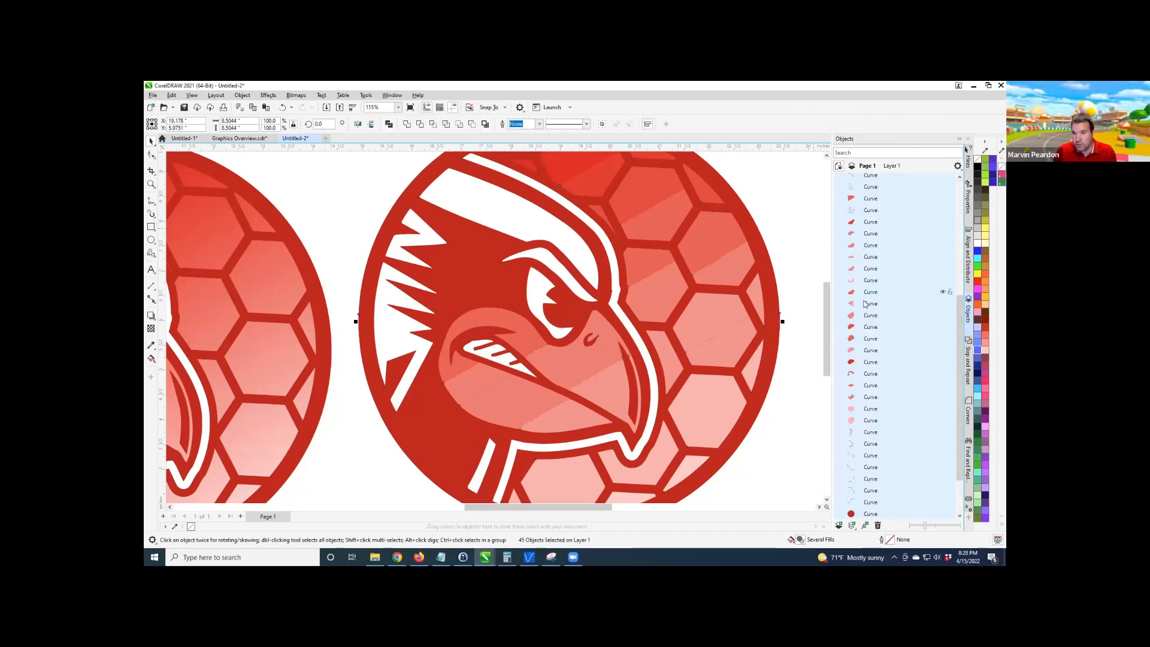
scroll(862, 398, "up", 3)
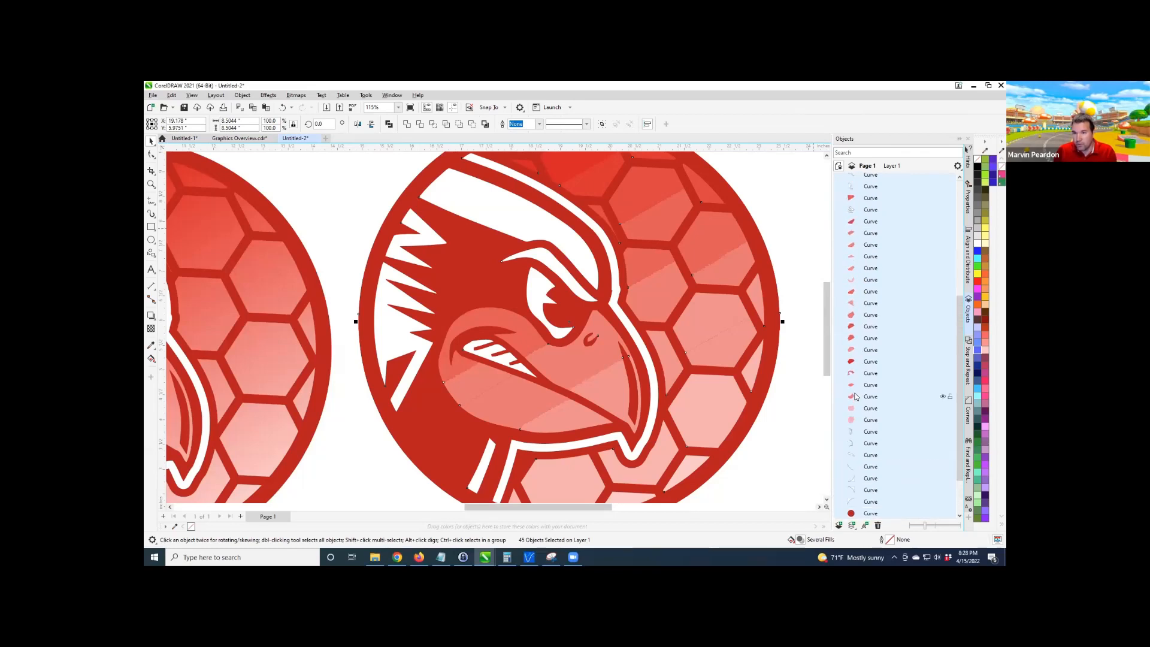
Demonstrate pulling one hexagon color piece out of the upper part of the traced logo, and undo the move.
left_click(756, 222)
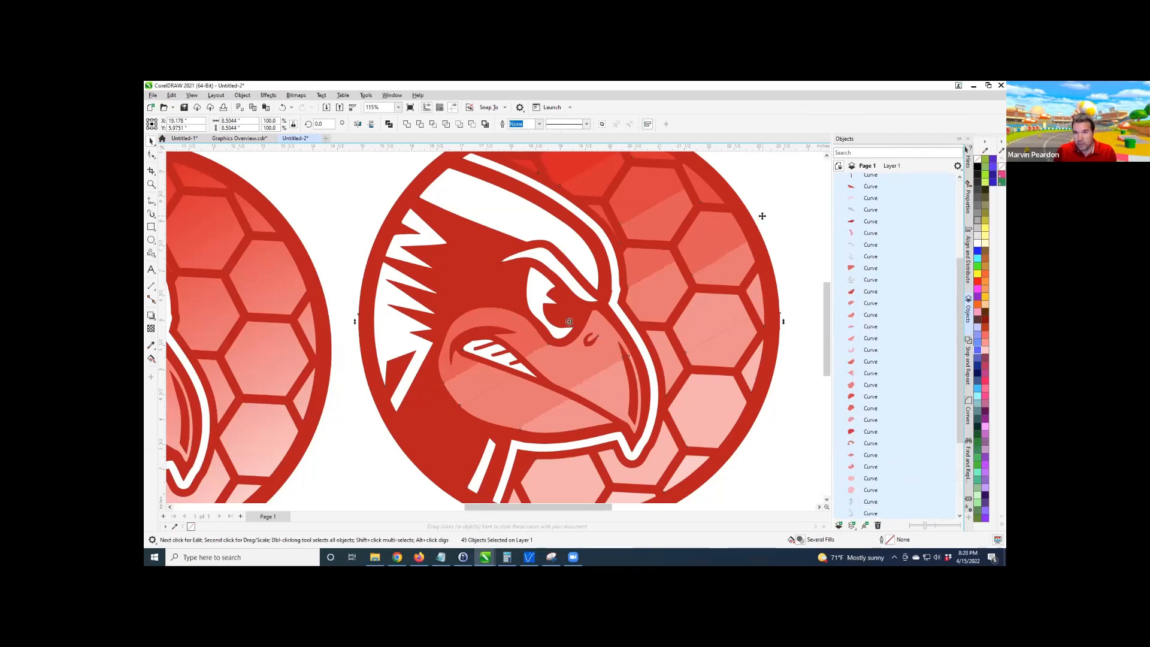
left_click(725, 234)
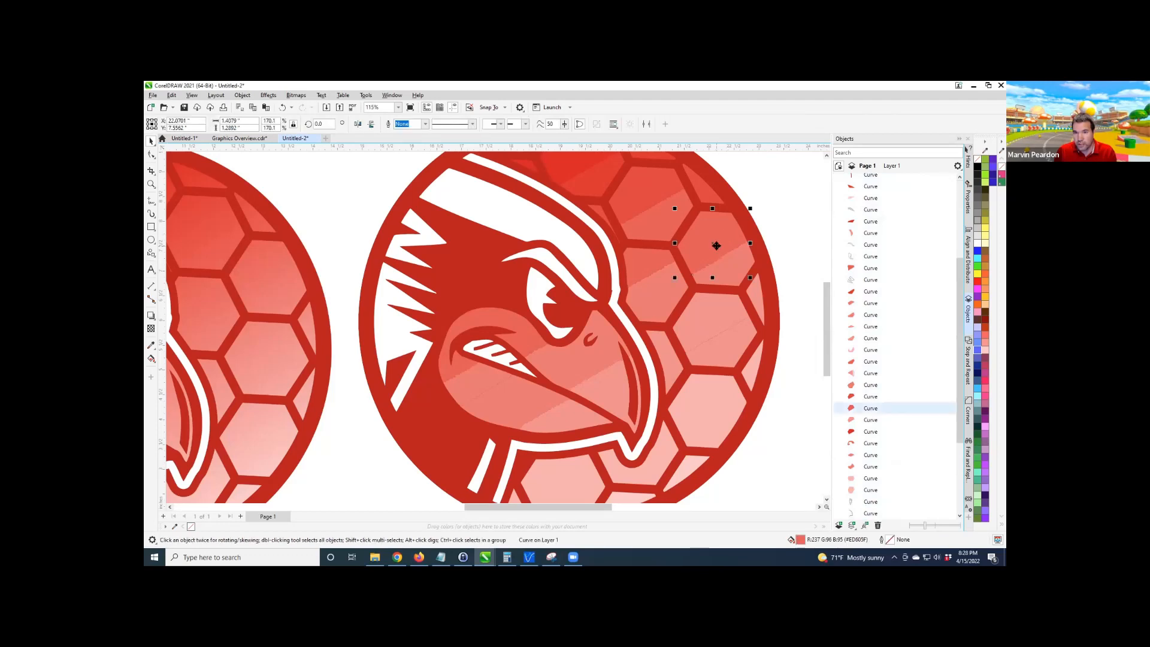
left_click_drag(683, 220, 768, 167)
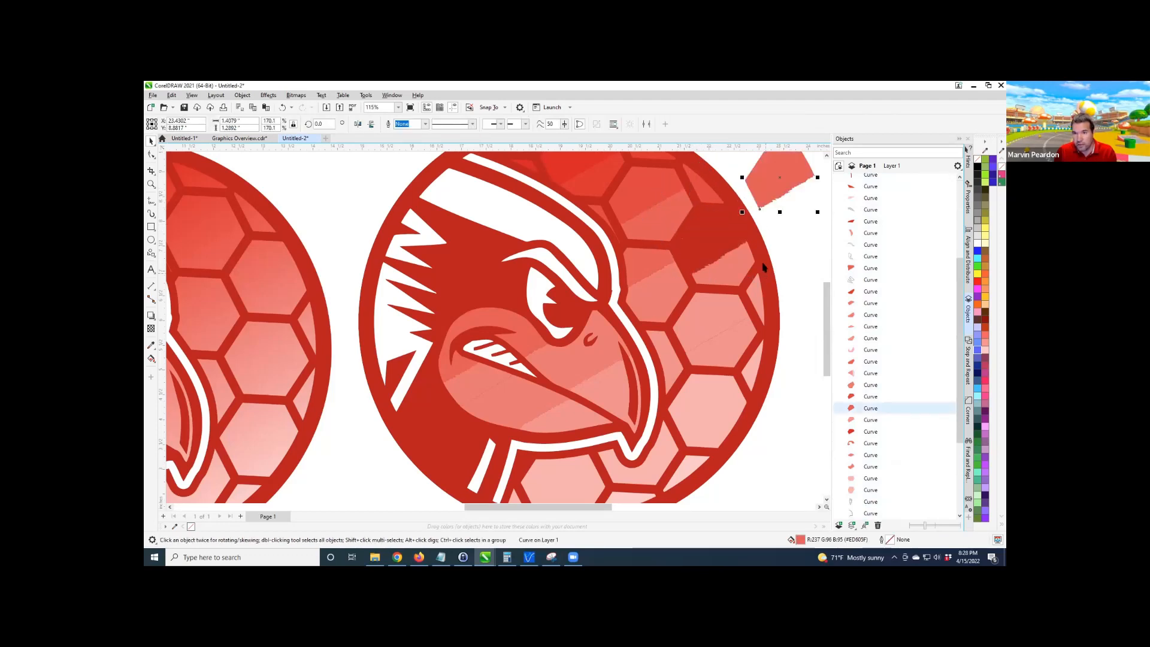
key("ctrl+z")
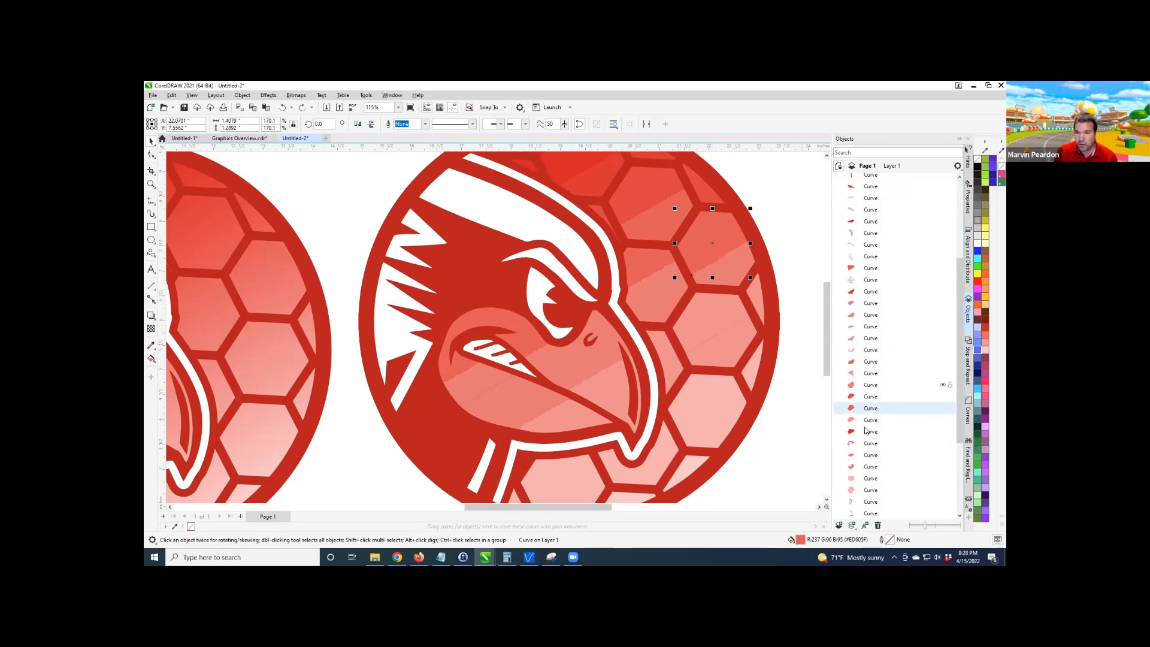
Demonstrate pulling the dark red base circle out from behind the traced logo, and undo the move.
scroll(751, 406, "down", 2)
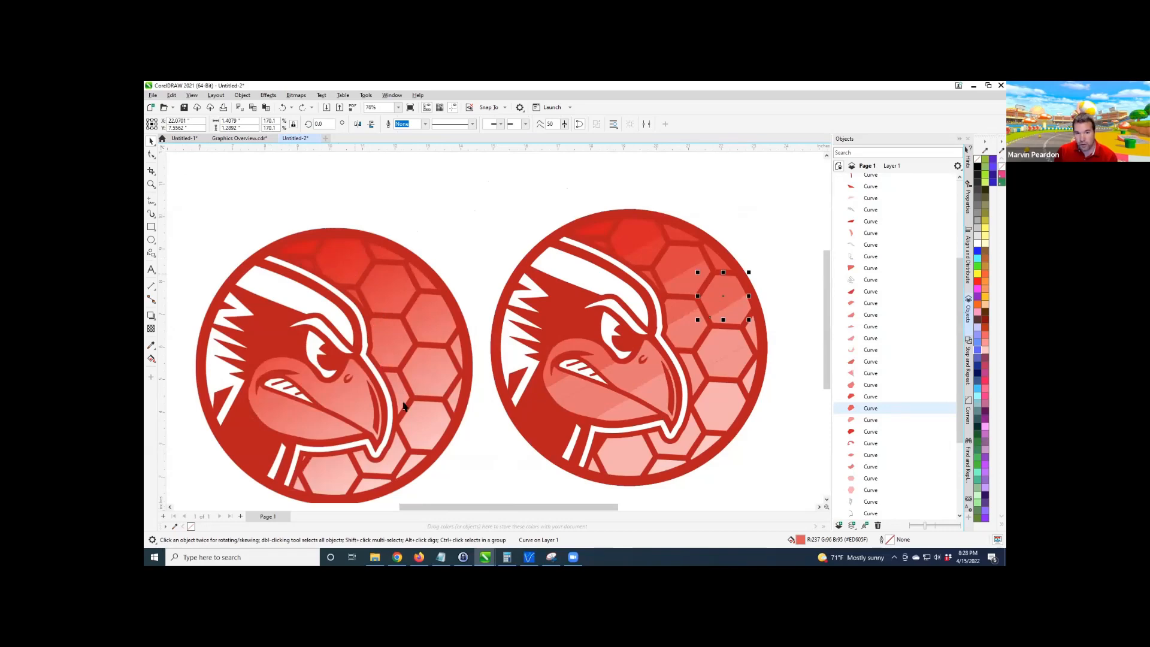
scroll(624, 440, "up", 3)
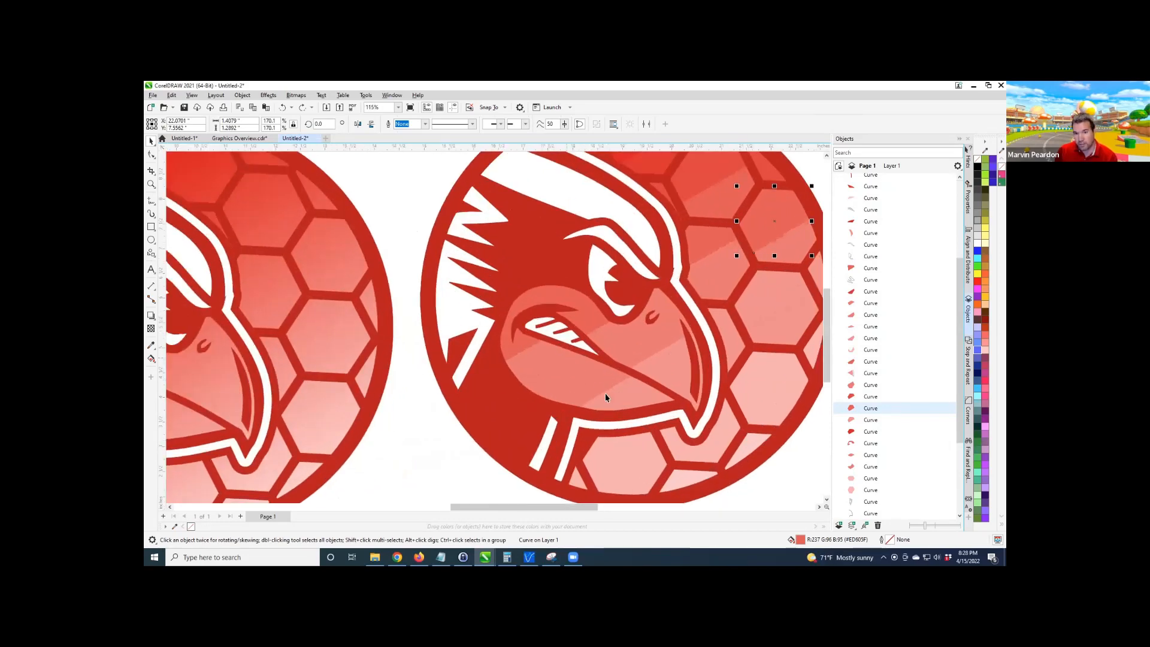
scroll(552, 333, "down", 2)
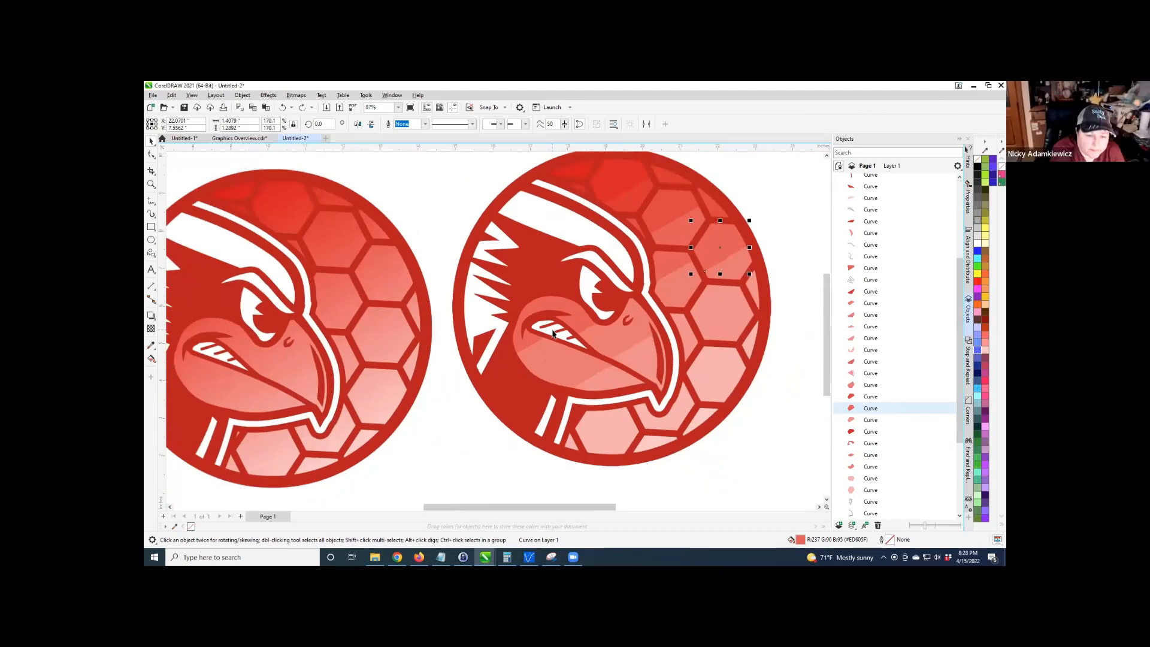
left_click(688, 284)
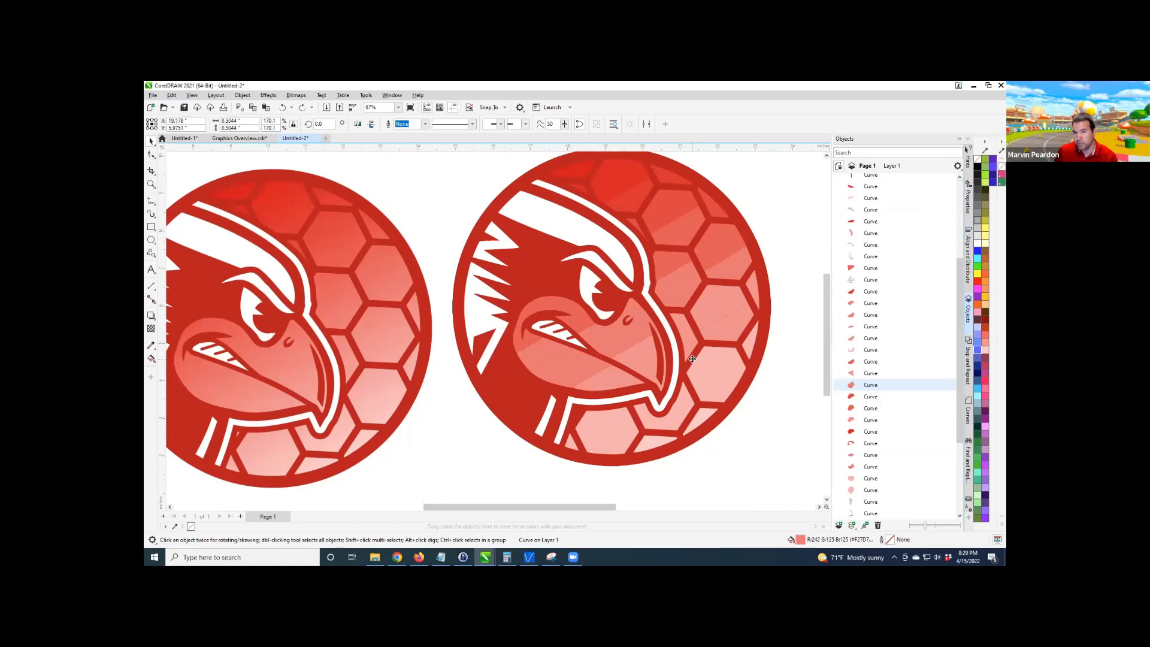
left_click_drag(692, 363, 747, 368)
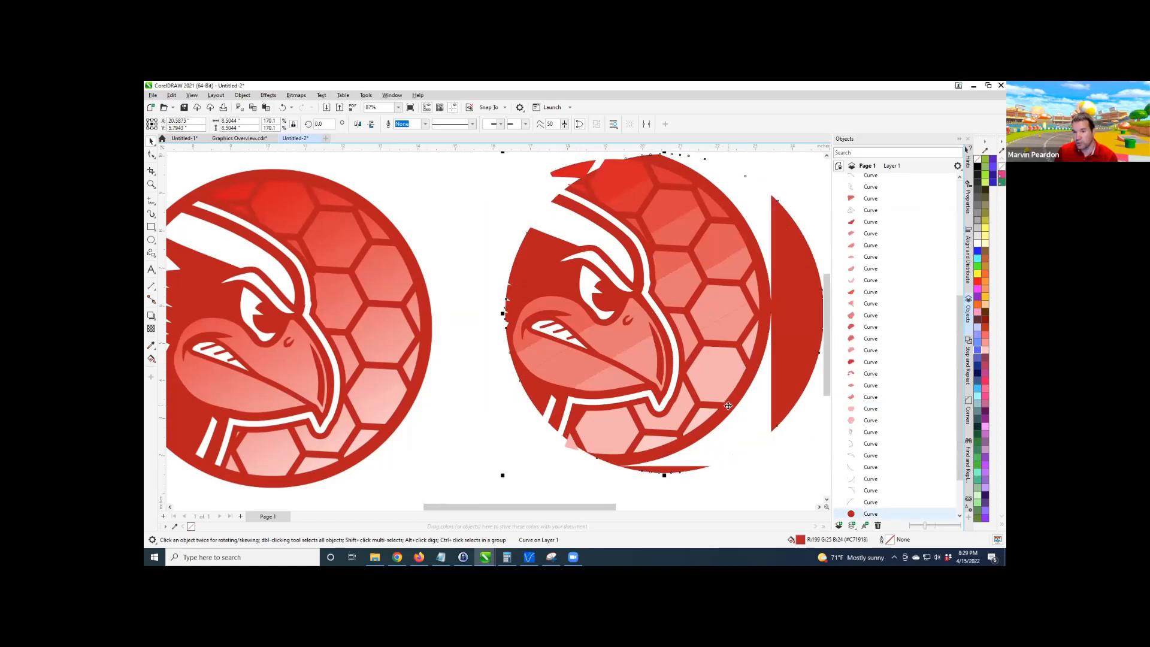
key("ctrl+z")
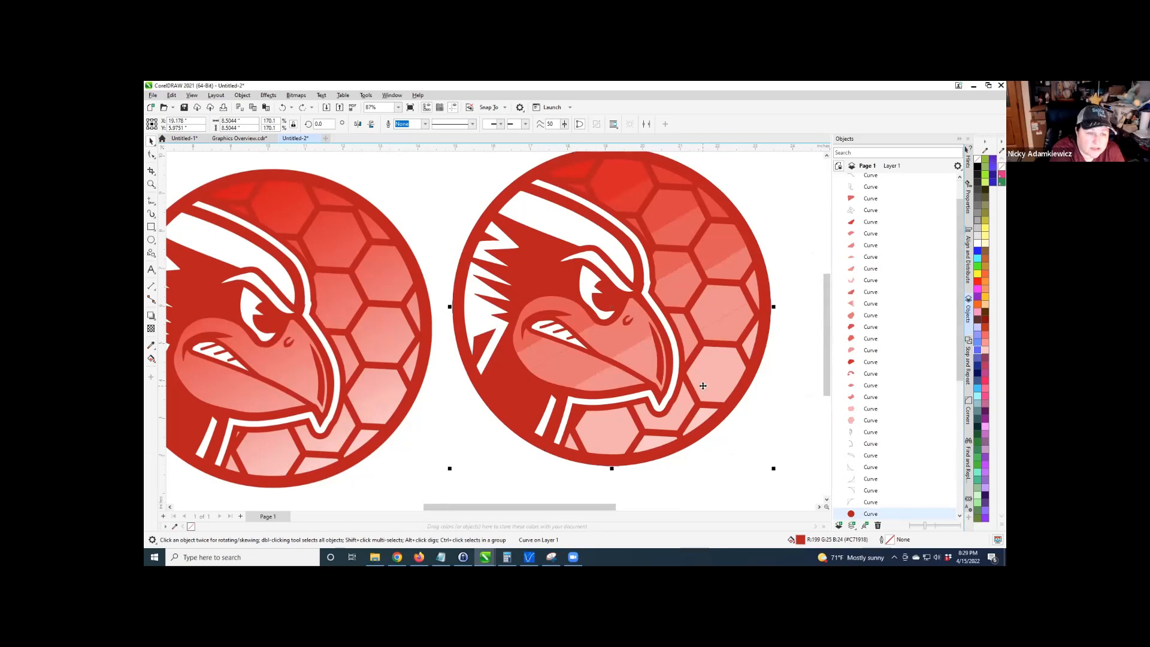
Undo the earlier Quick Trace edits back to the original bitmap logo, and select the bitmap.
key("ctrl+z")
key("ctrl+z")
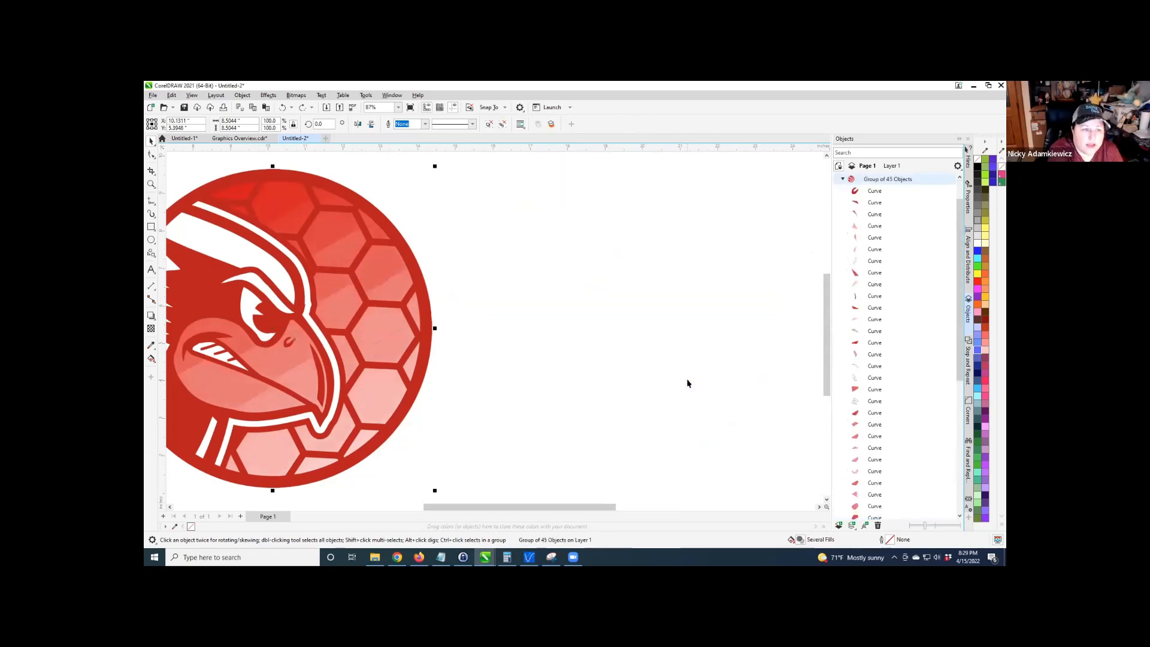
left_click(595, 288)
left_click(356, 213)
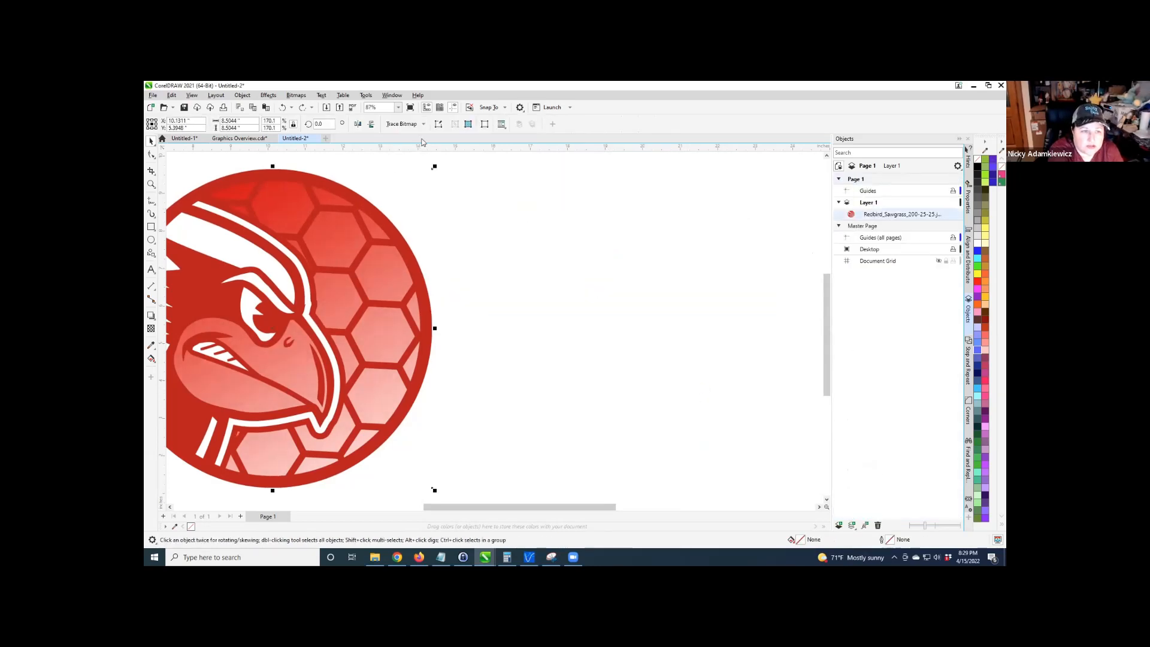
Start an Outline Trace of the bird bitmap with the Clipart image type in PowerTRACE.
left_click(403, 123)
mouse_move(422, 157)
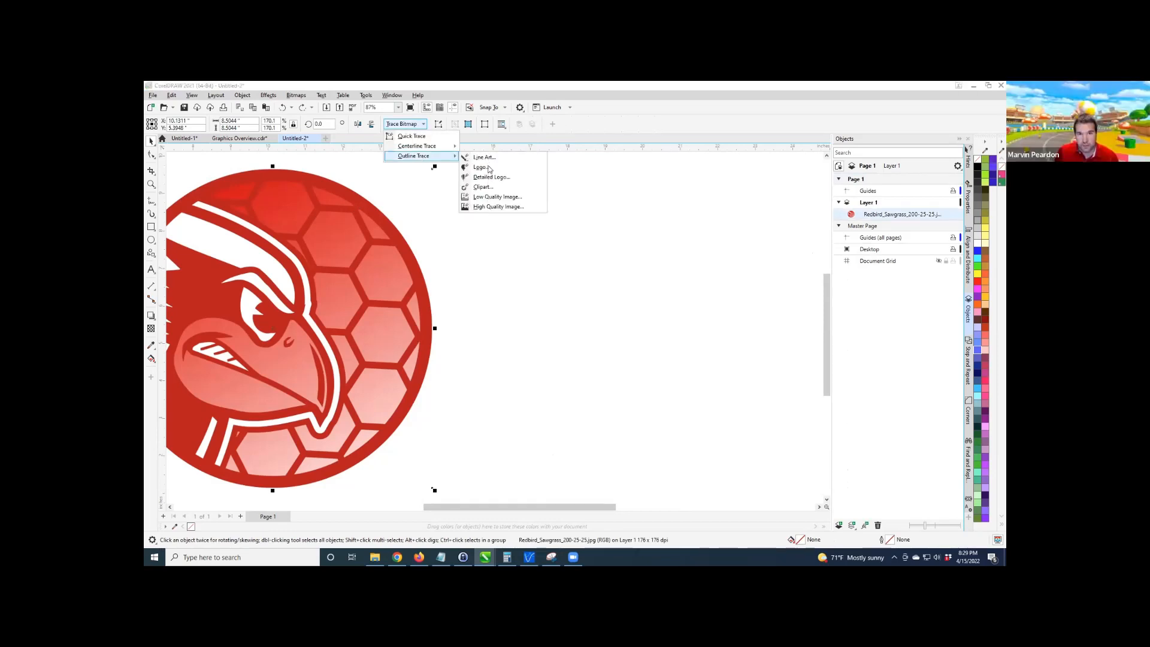
left_click(482, 188)
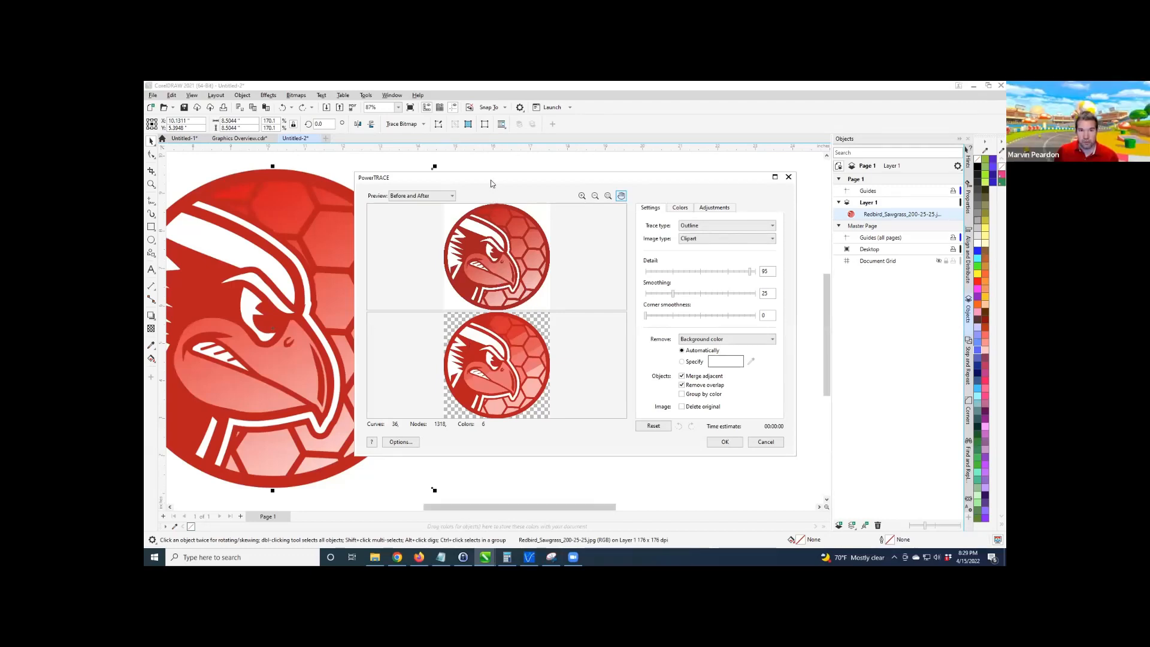
left_click_drag(491, 179, 475, 183)
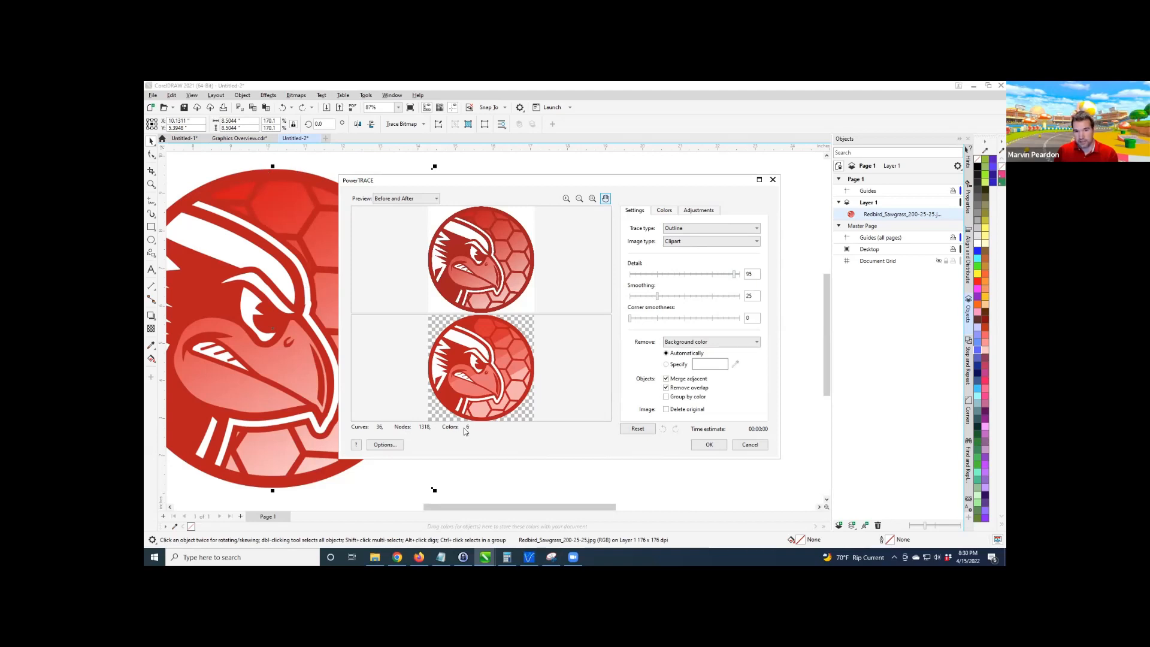
Try to raise the number of colors in the trace to 12.
left_click(664, 211)
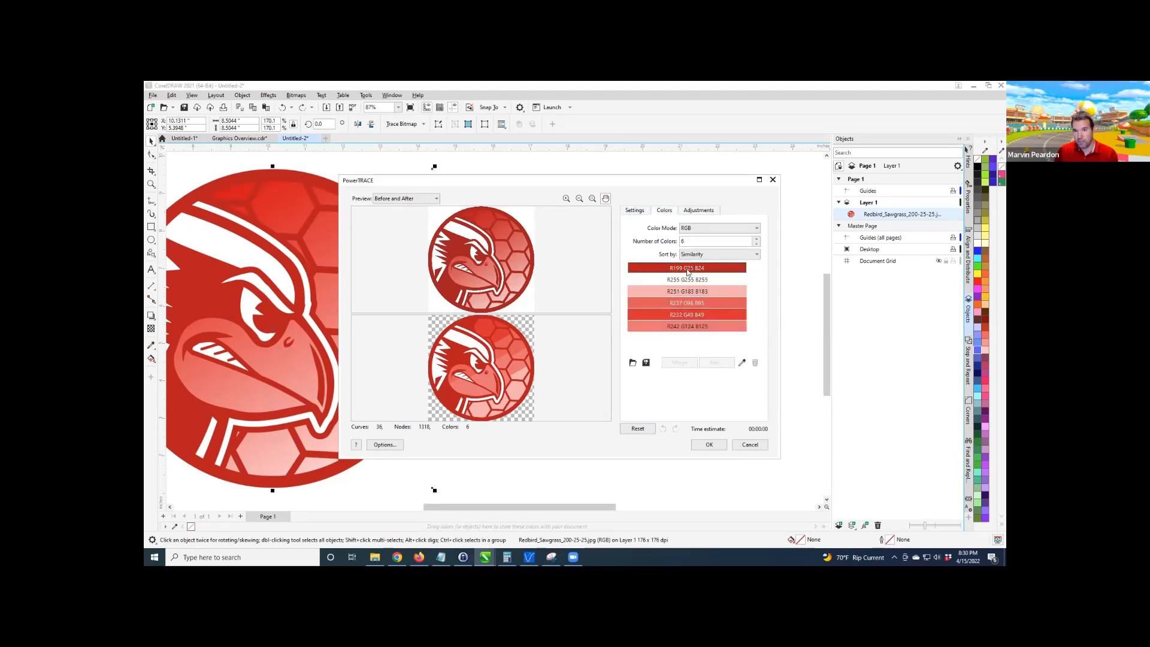
left_click(683, 242)
left_click_drag(688, 242, 668, 250)
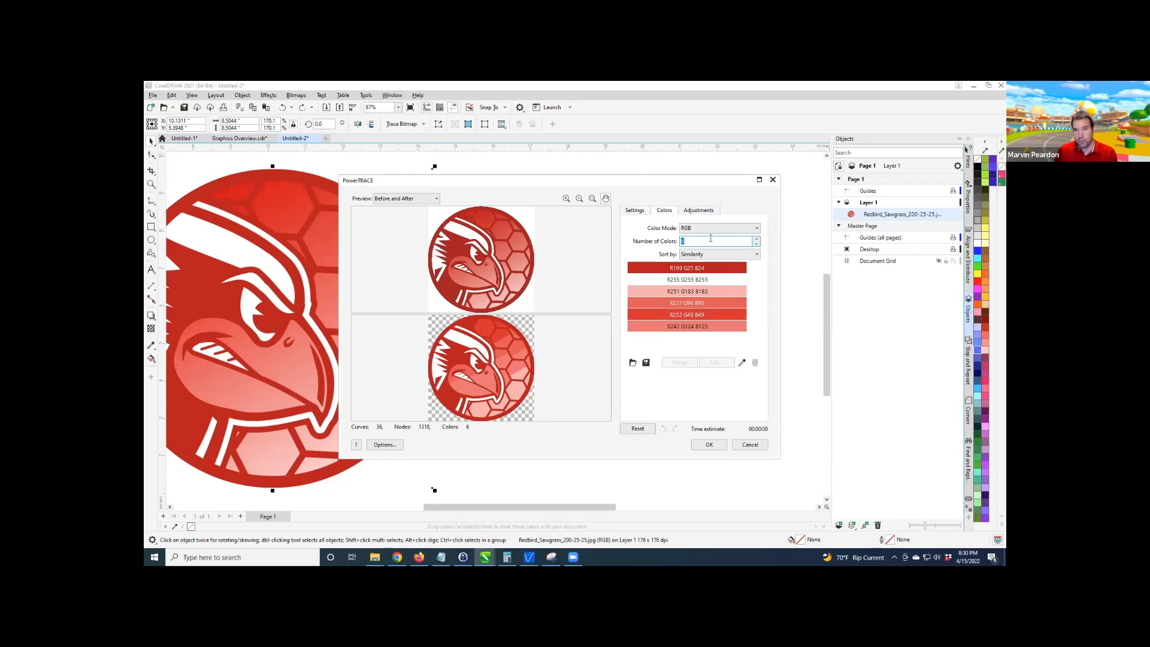
type("12")
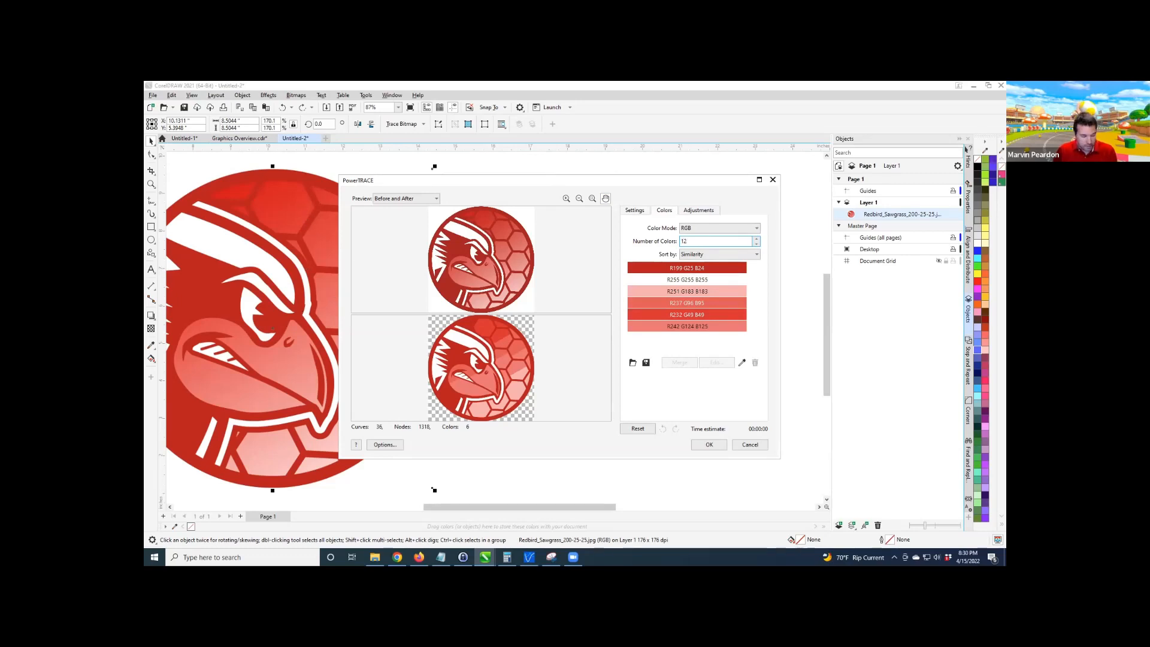
key("Tab")
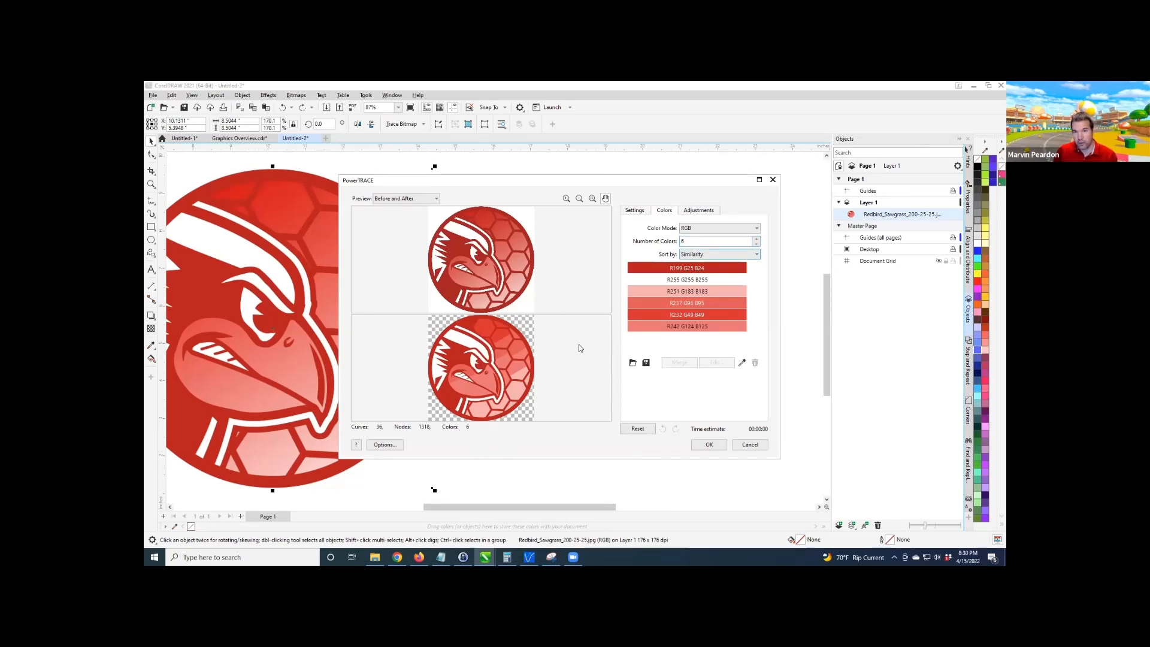
Reduce the number of colors in the trace to 3, and return to the trace settings.
double_click(688, 242)
type("3")
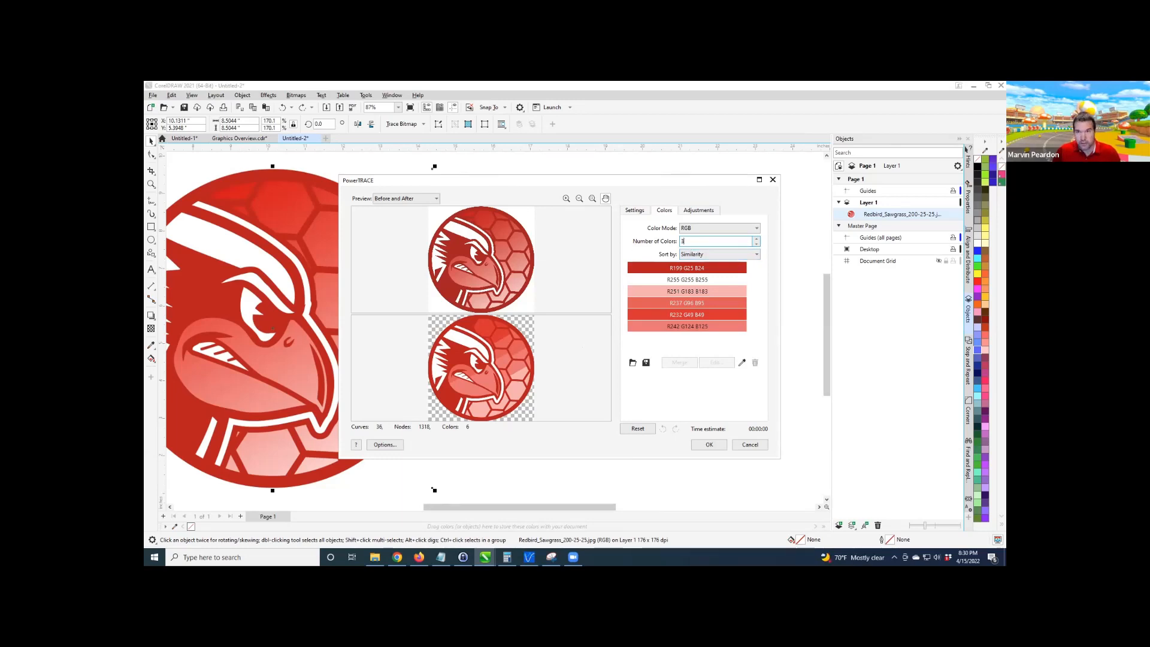
key("Tab")
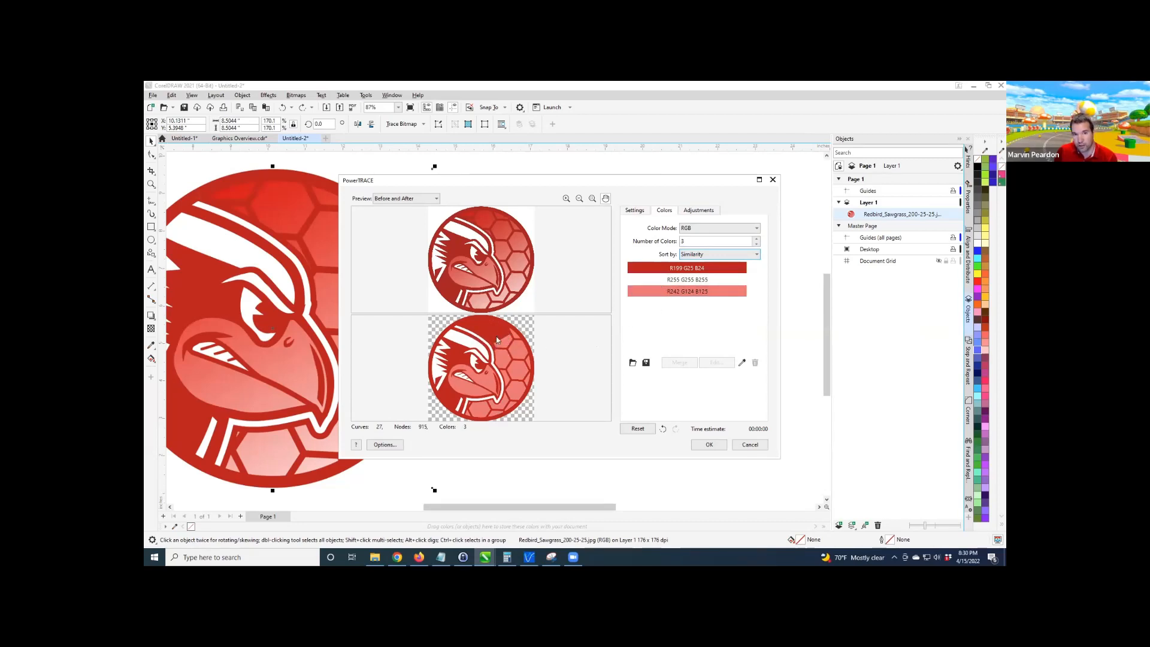
left_click(634, 211)
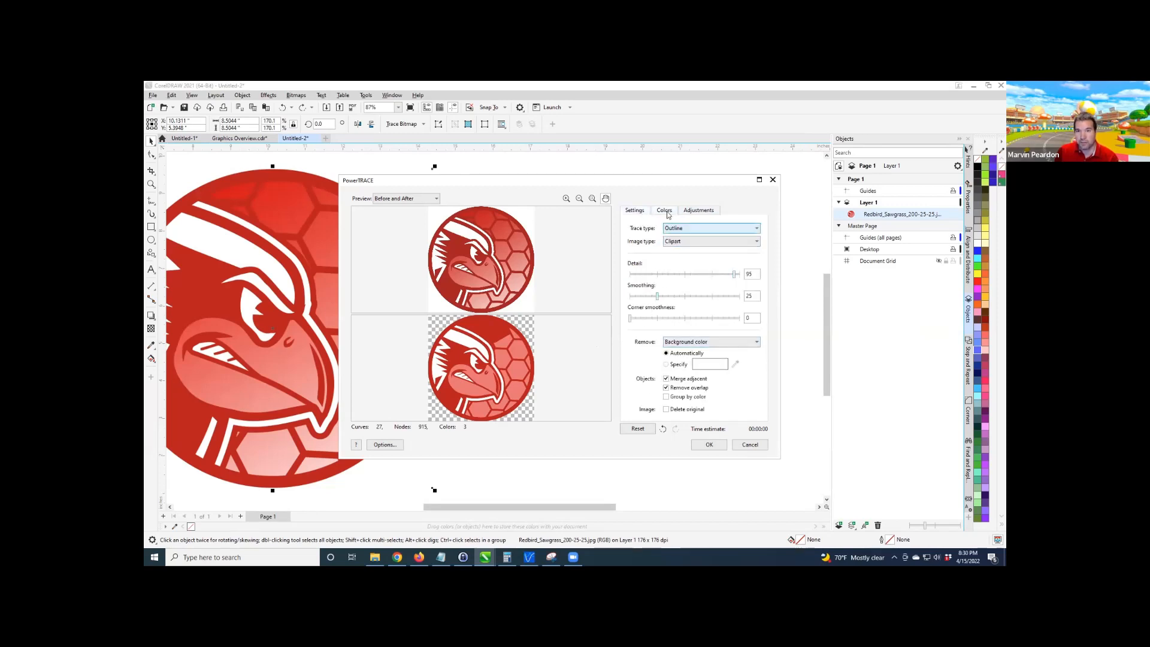
Set the number of colors in the trace back to 6.
left_click(666, 212)
left_click_drag(688, 242, 655, 242)
type("6")
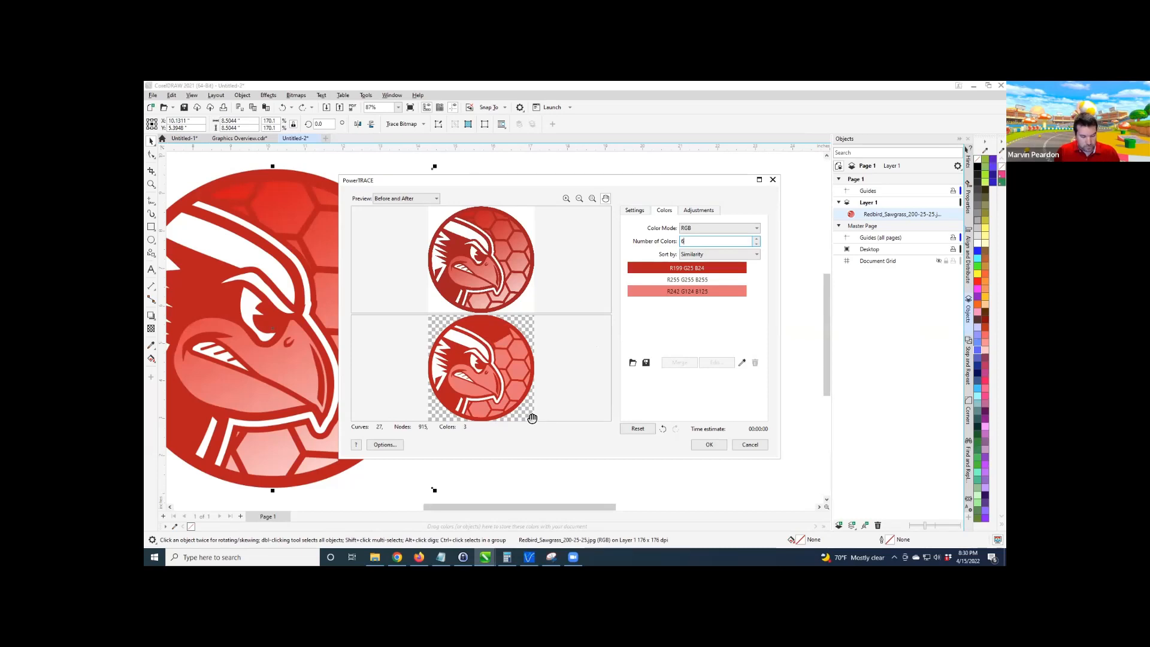
left_click(637, 211)
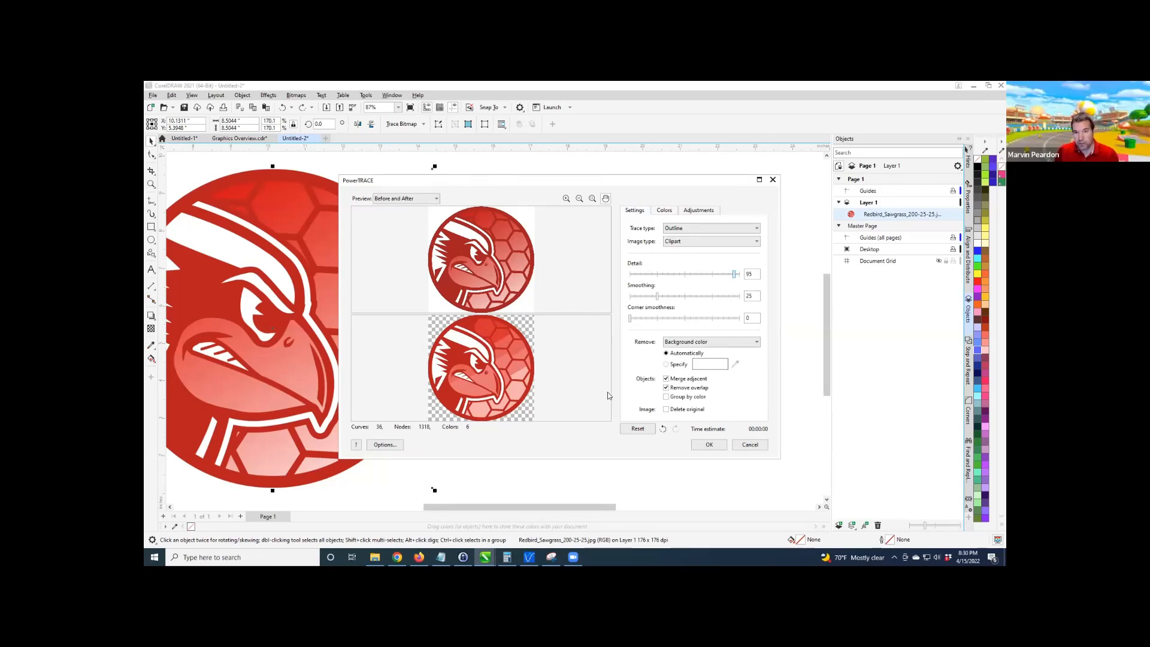
Apply the Clipart trace, and move the traced group to the upper right of the original bitmap.
left_click(709, 445)
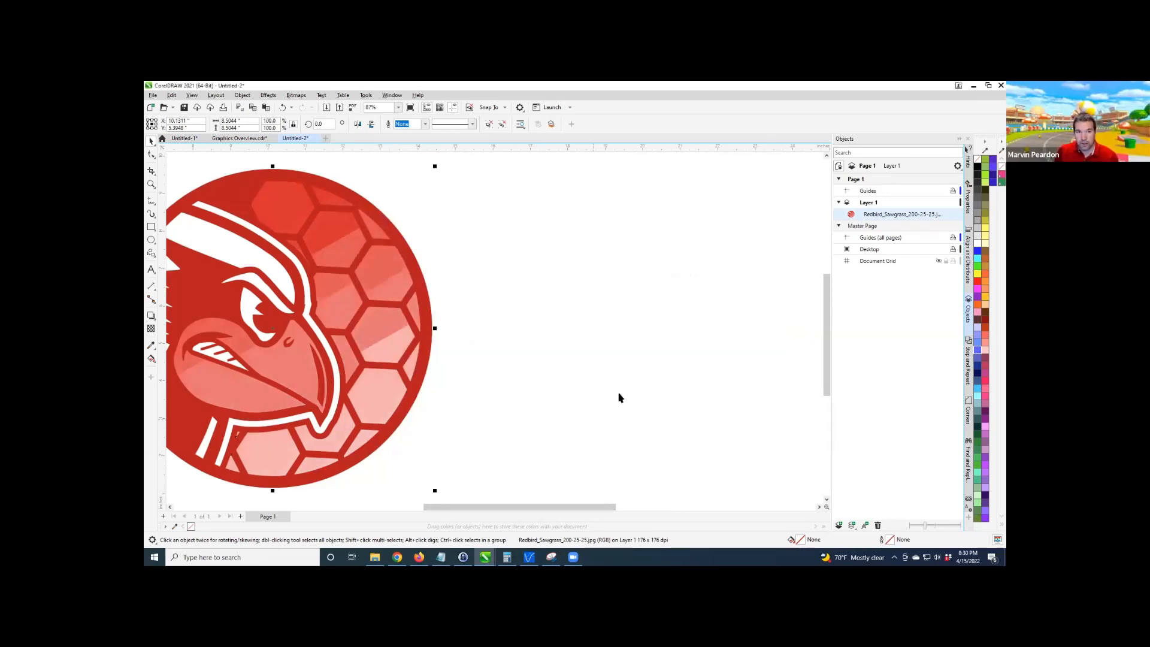
scroll(620, 398, "down", 2)
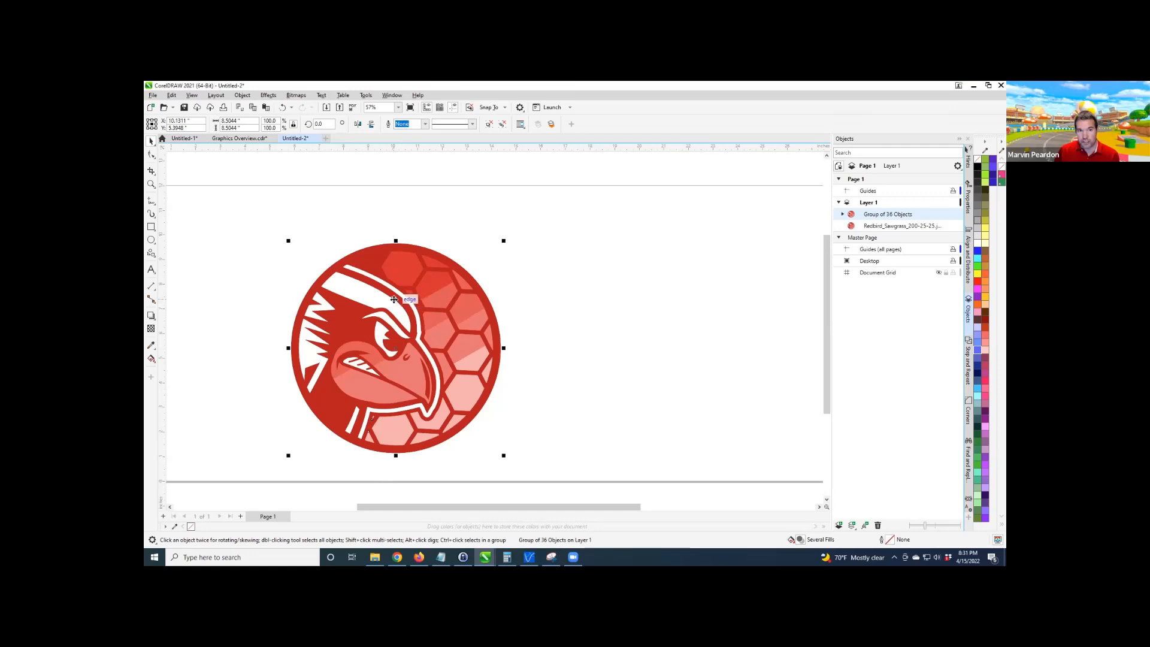
left_click_drag(394, 298, 651, 246)
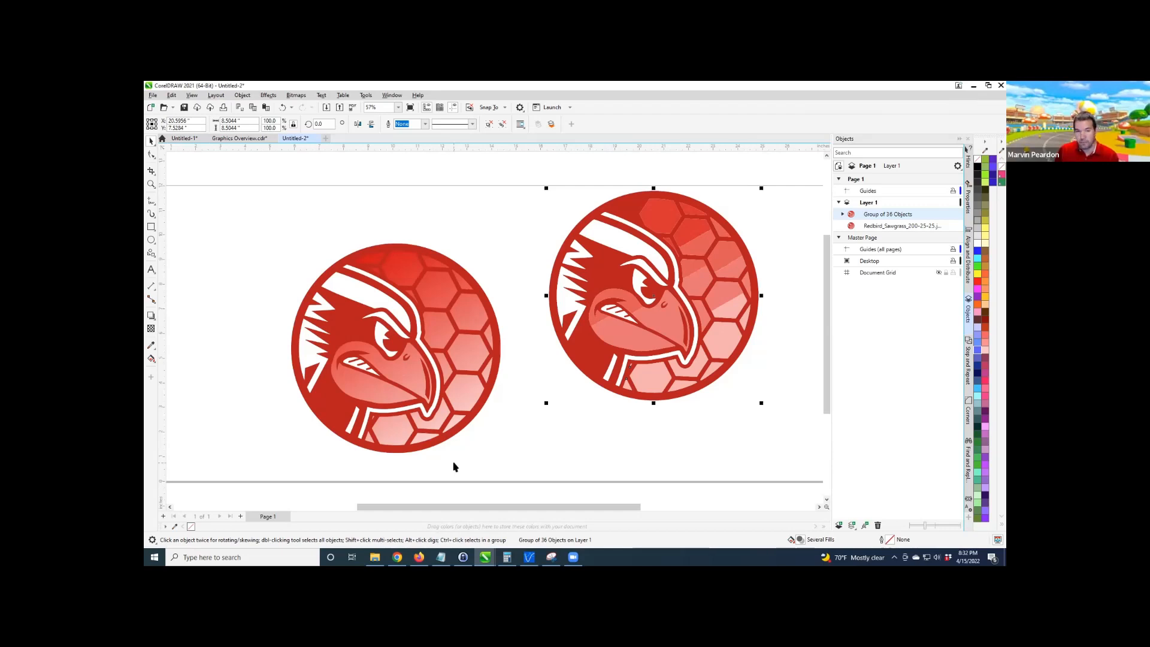
Show the 4: Tools page of Graphics Overview.cdr, and demonstrate selecting its arrow shapes with the Pick tool.
left_click(240, 139)
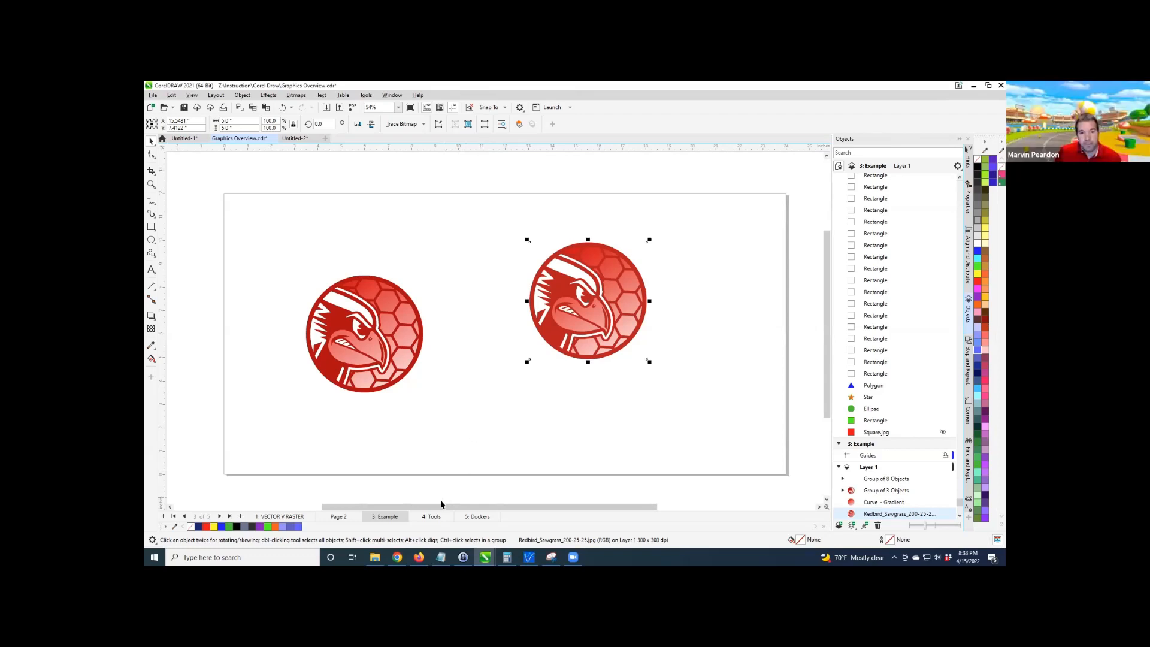
left_click(433, 516)
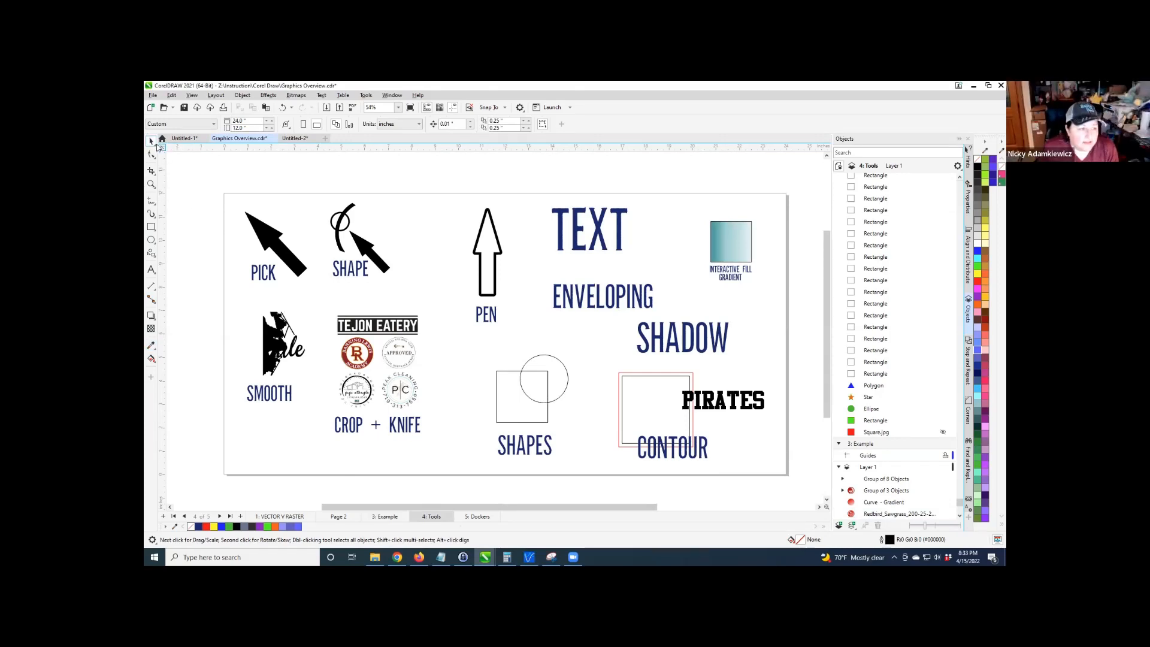
left_click(254, 231)
left_click(367, 248)
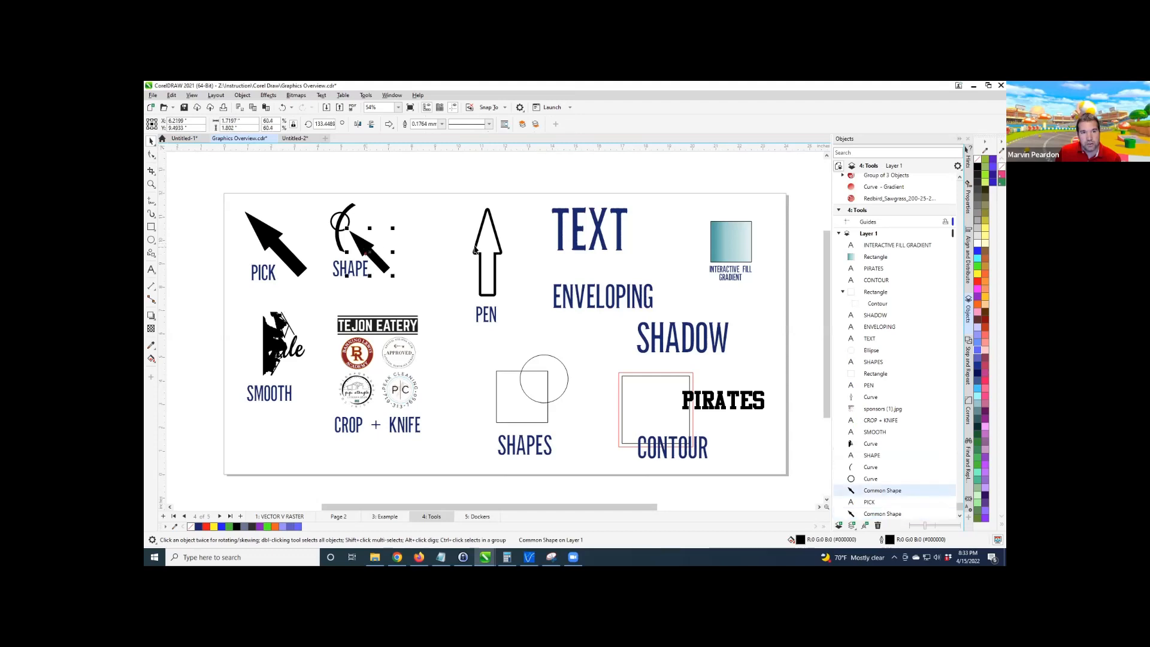
left_click(486, 241)
mouse_move(264, 238)
left_mouse_down()
mouse_move(281, 204)
mouse_move(253, 205)
mouse_move(277, 205)
mouse_move(268, 236)
left_mouse_up()
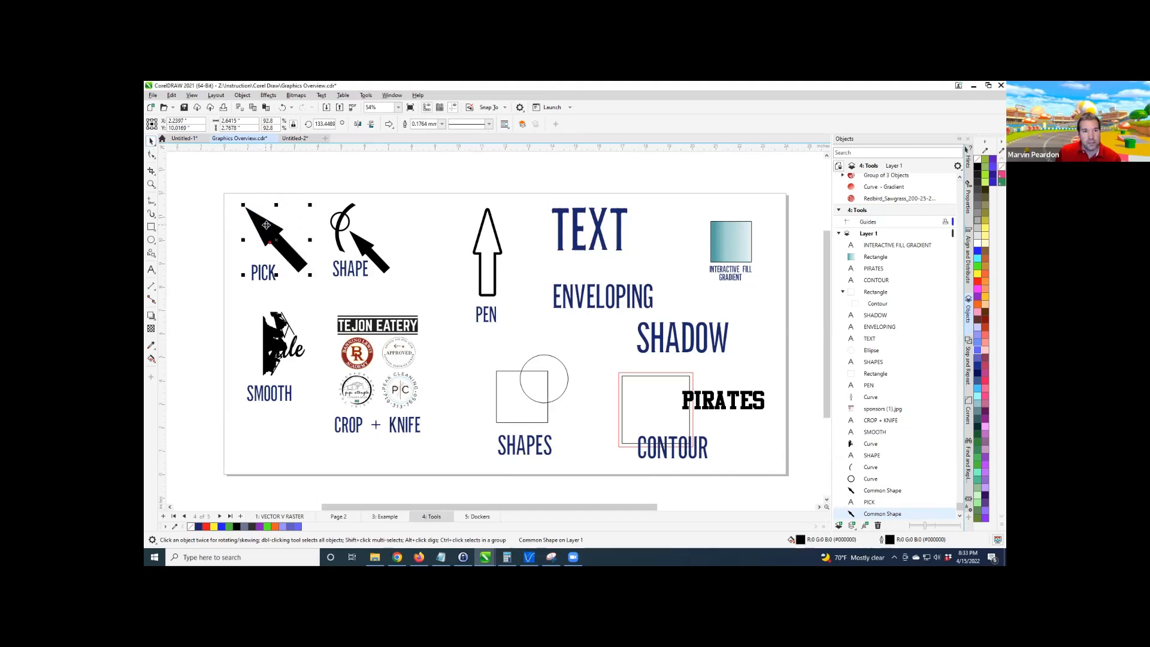
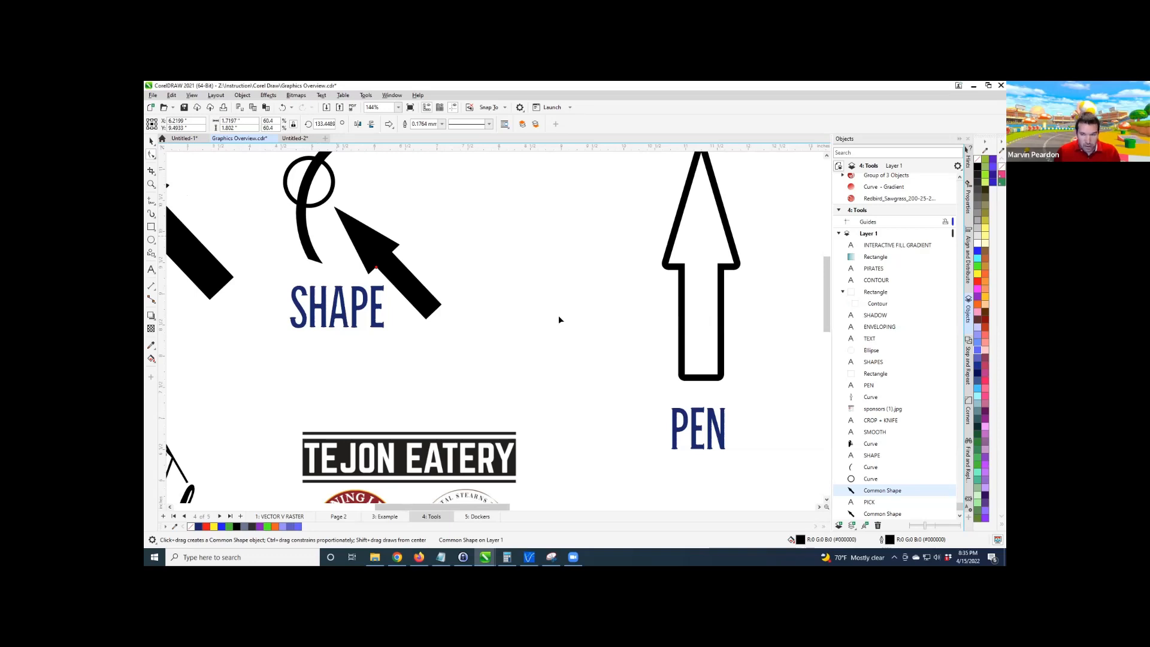
Draw a rectangle about 3.2 by 0.95 inches above the PICK arrow, straddling the page's top edge.
scroll(509, 327, "down", 3)
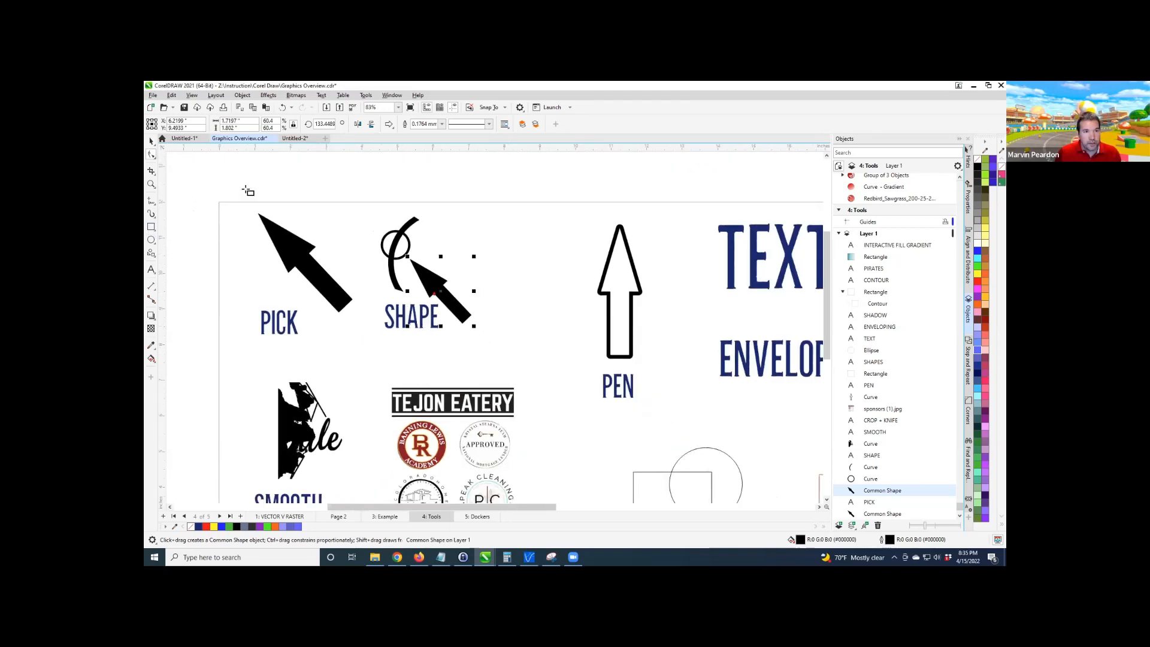
key("F6")
left_click_drag(261, 171, 376, 204)
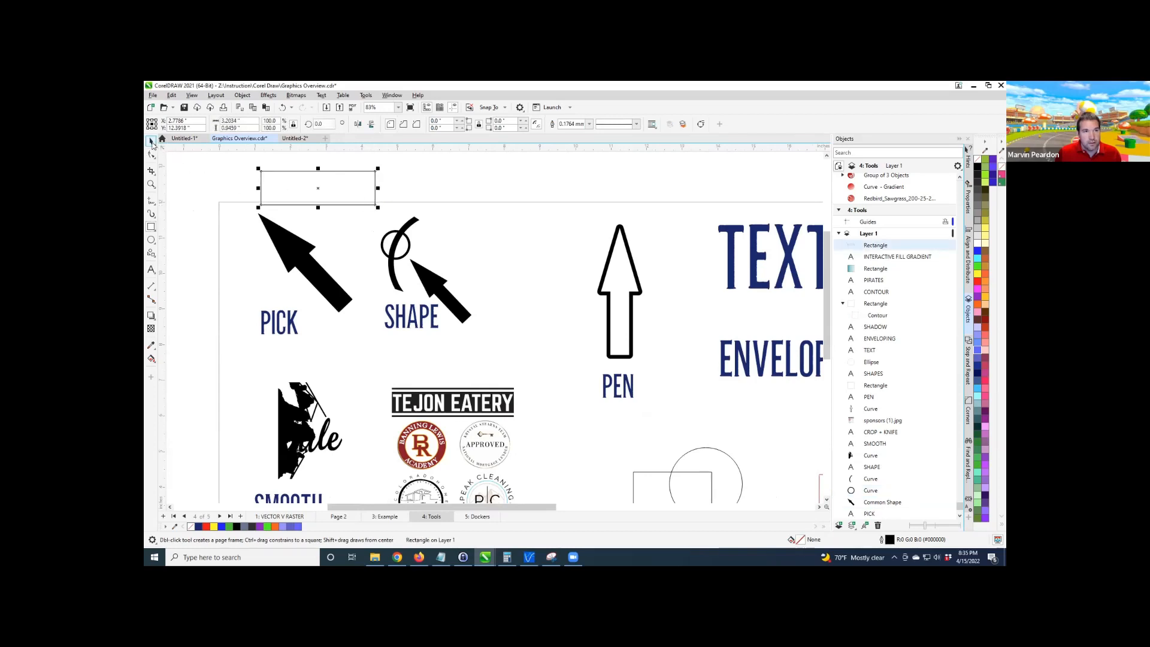
left_click(152, 142)
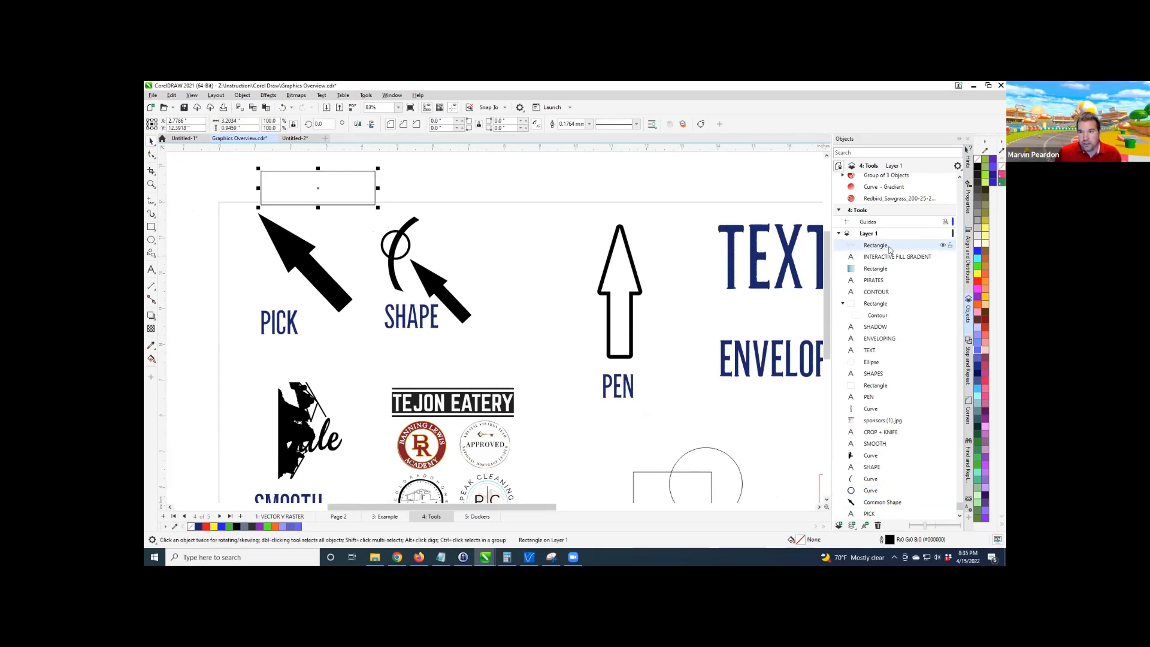
Convert the rectangle to curves, and move its upper-left node about 0.64 inches left and 0.39 inches up with the Shape tool.
right_click(265, 171)
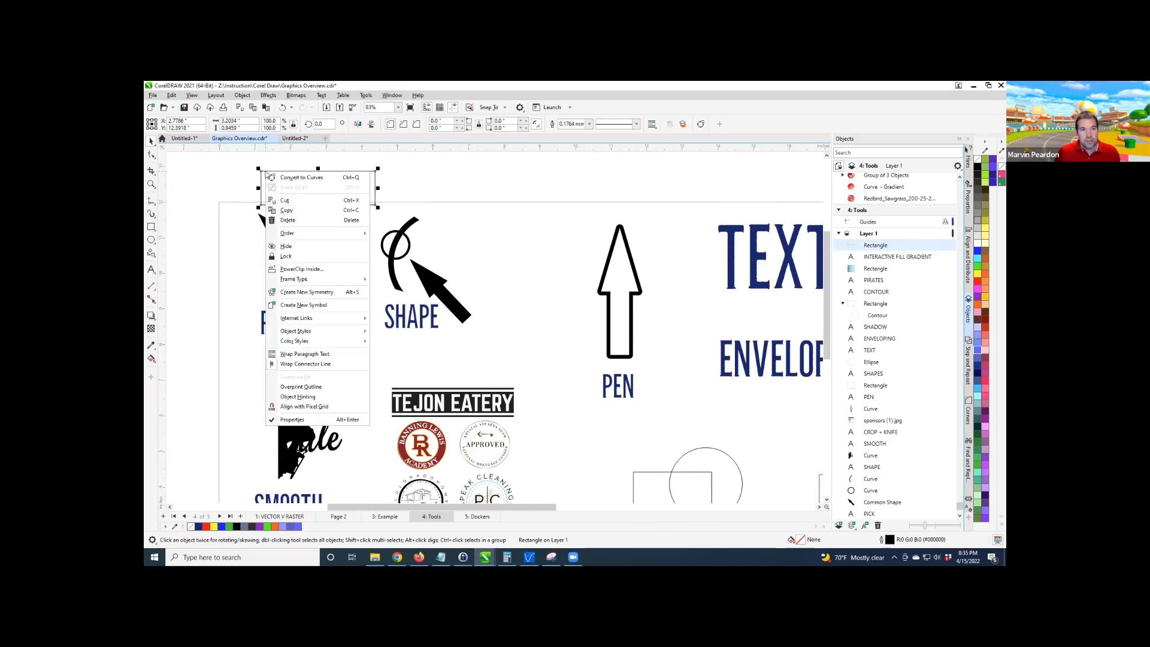
left_click(318, 178)
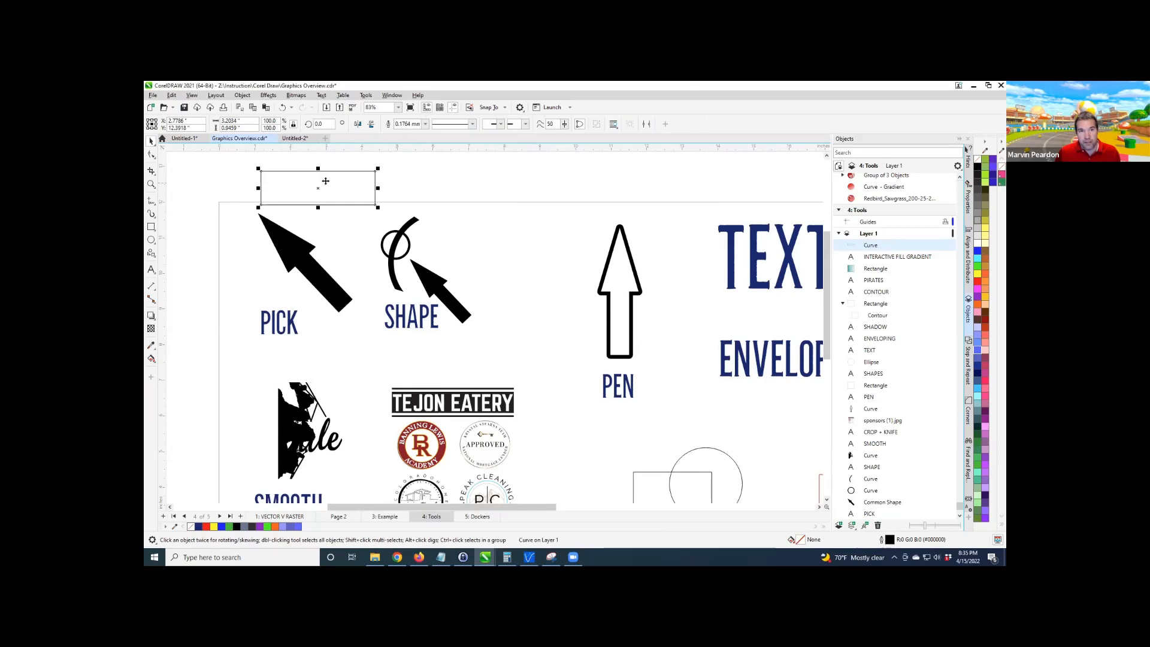
left_click(152, 156)
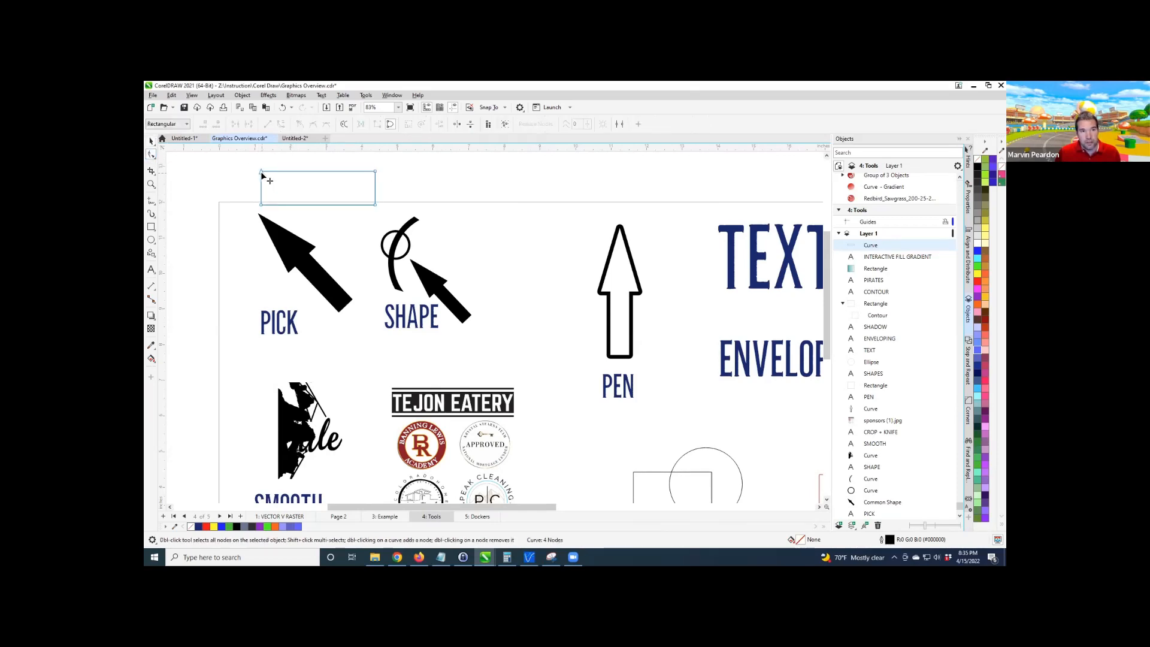
left_click_drag(262, 175, 239, 159)
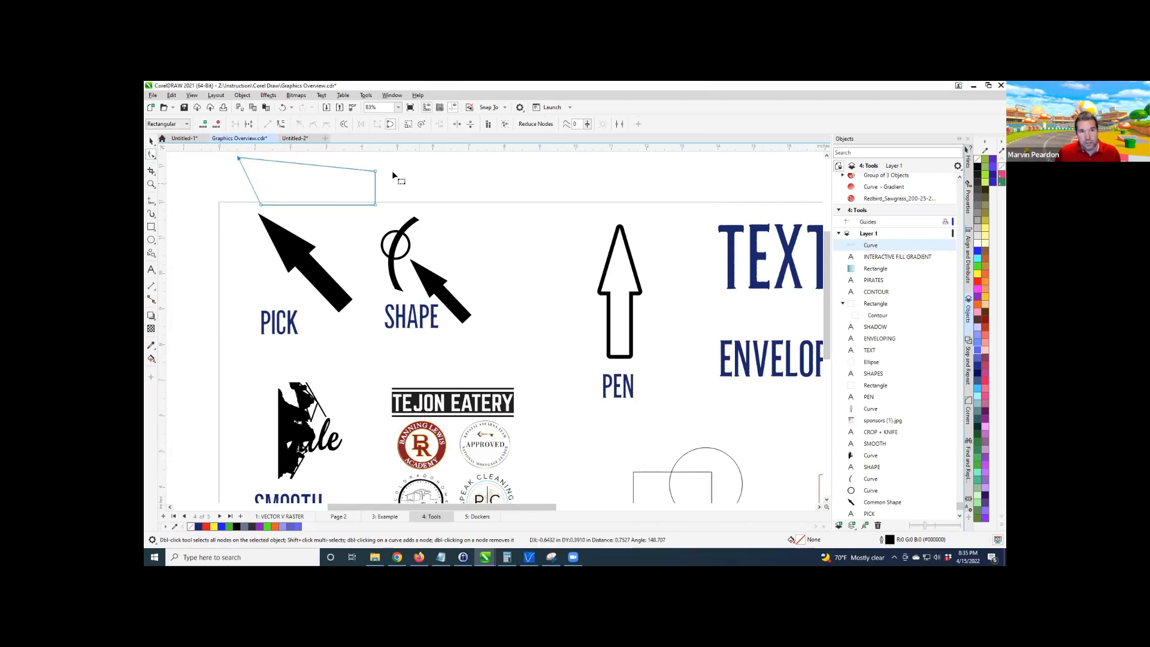
Reshape the four-sided curve above the PICK arrow by moving its upper-right and both lower nodes slightly outward with the Shape tool.
left_click_drag(375, 171, 404, 175)
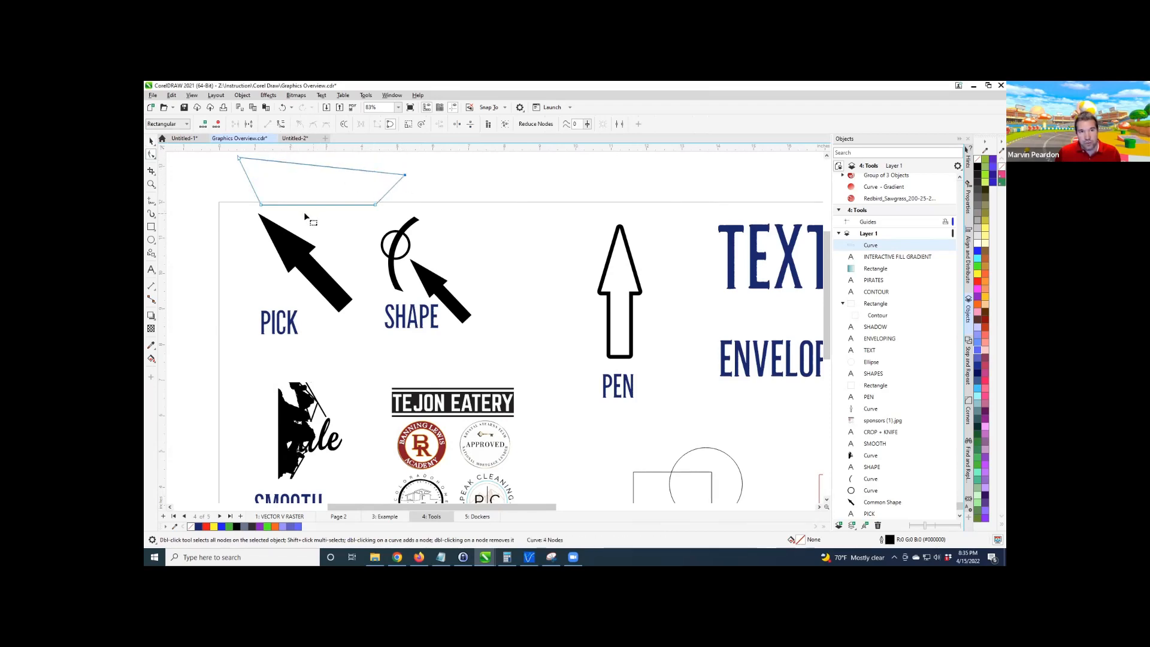
left_click_drag(261, 205, 247, 210)
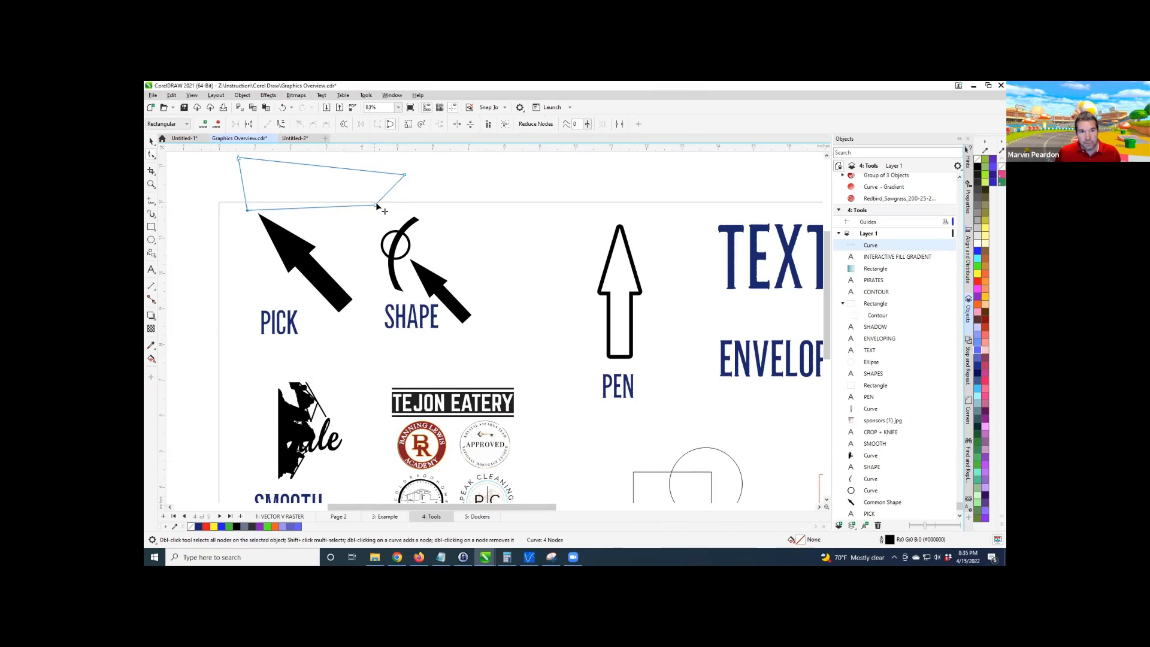
left_click_drag(376, 206, 384, 216)
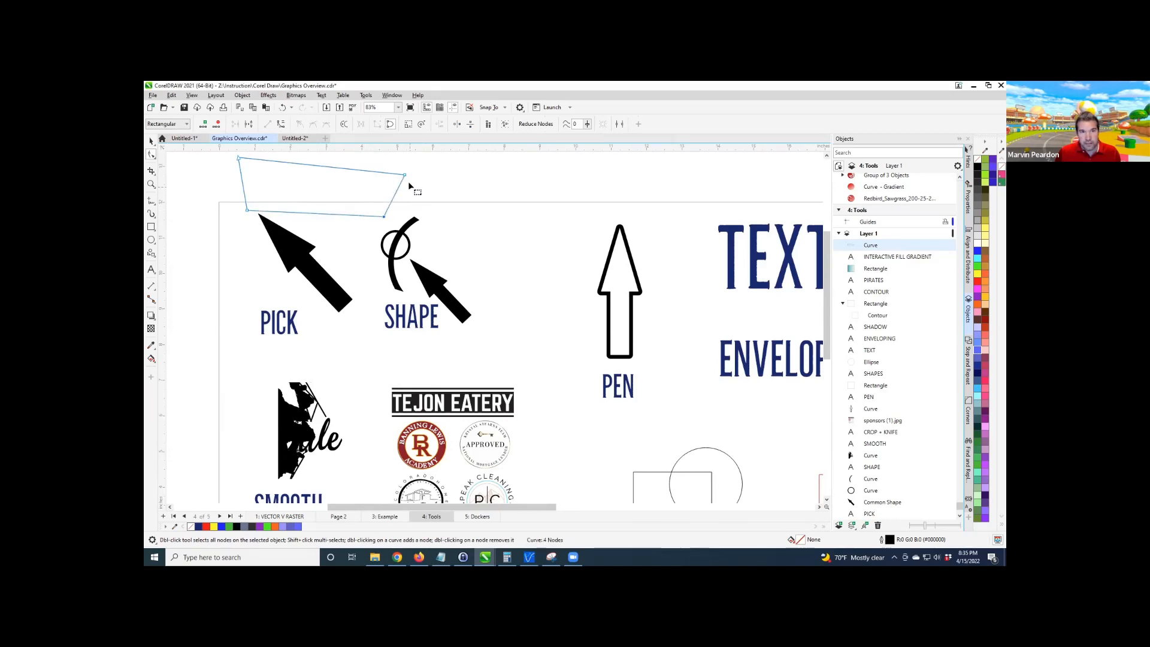
left_click_drag(405, 175, 395, 172)
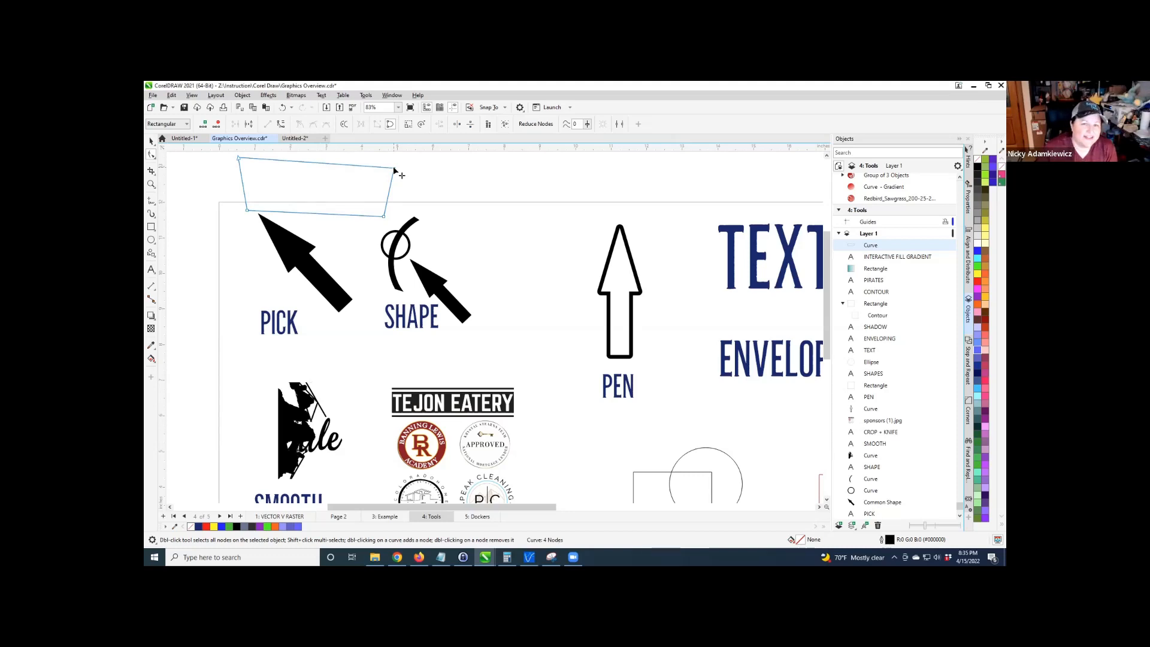
right_click(384, 217)
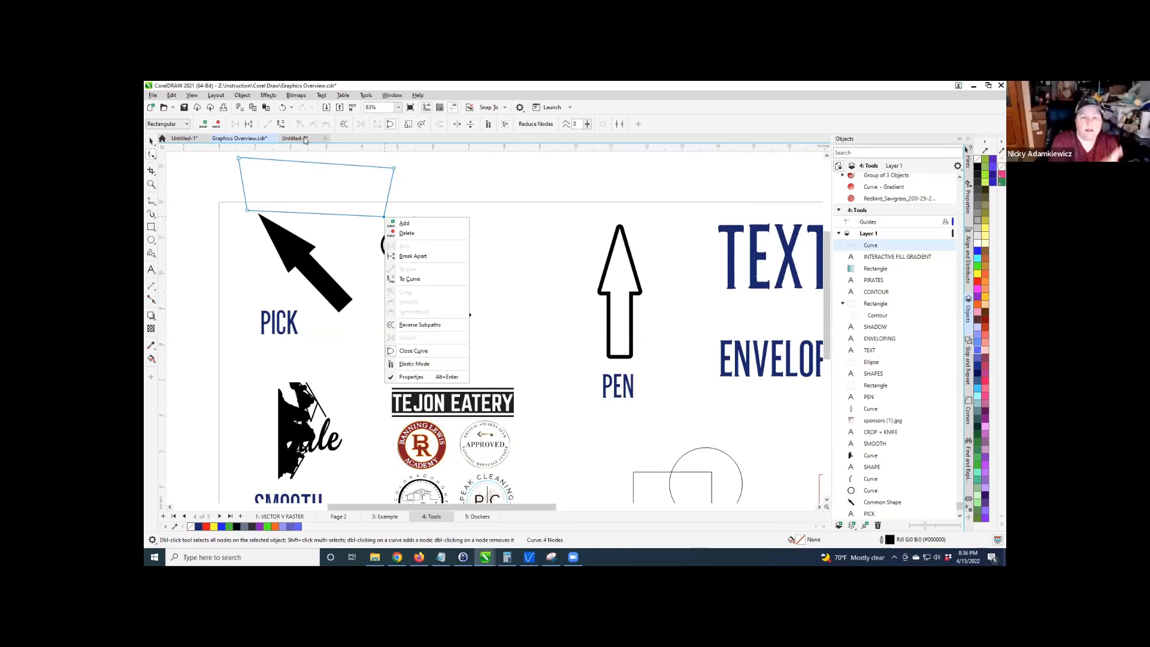
Show the 3: Example page, and examine the left bird logo's gradient-filled curve and honeycomb pattern up close.
left_click(384, 517)
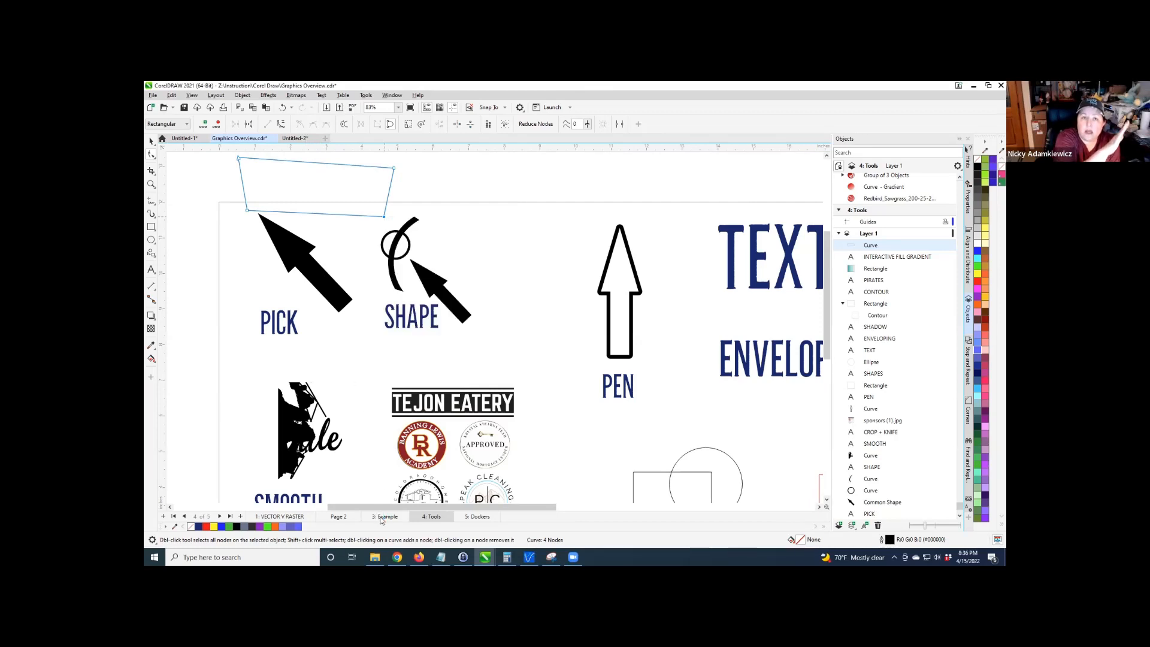
left_click(384, 517)
scroll(317, 371, "down", 1)
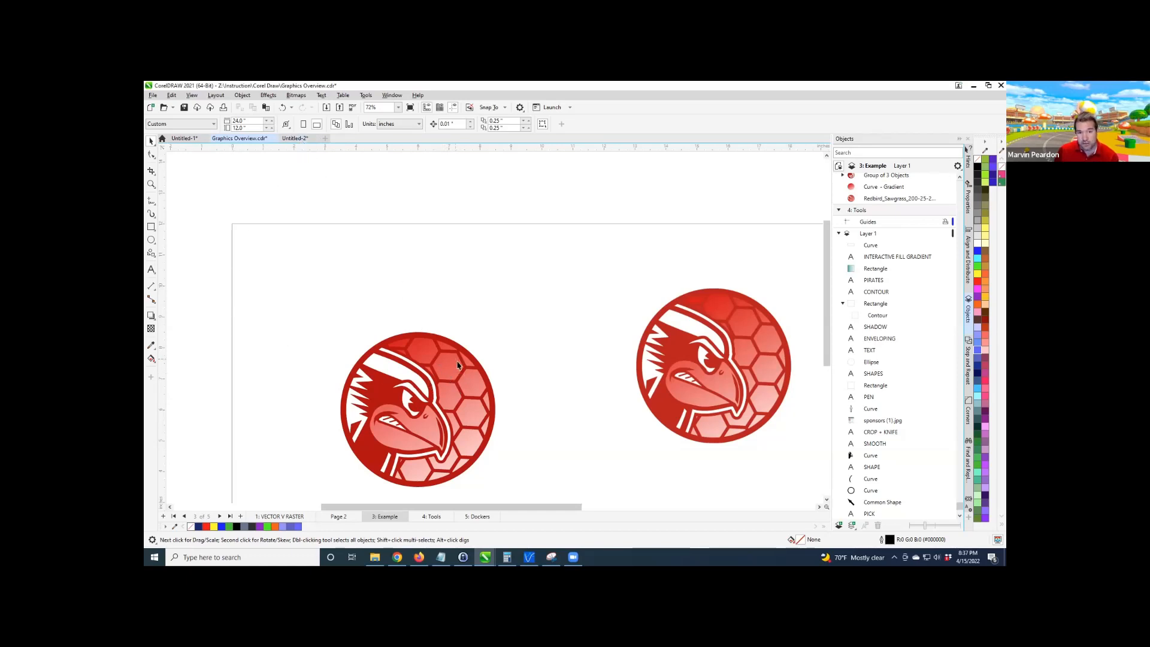
left_click(473, 408)
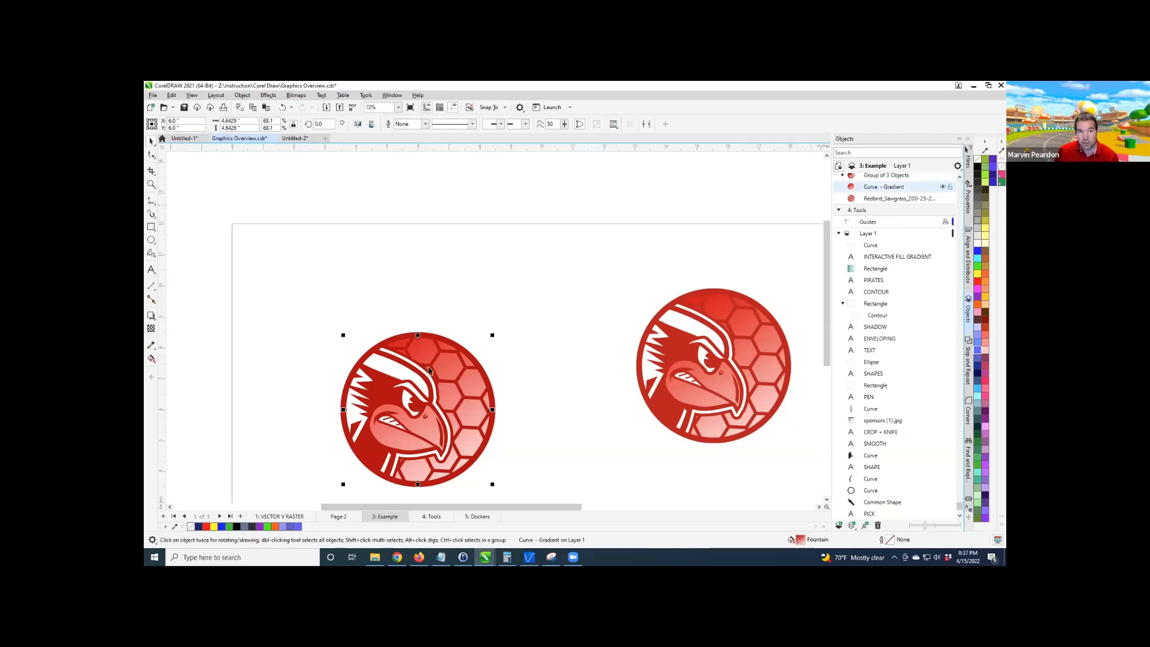
scroll(443, 413, "up", 3)
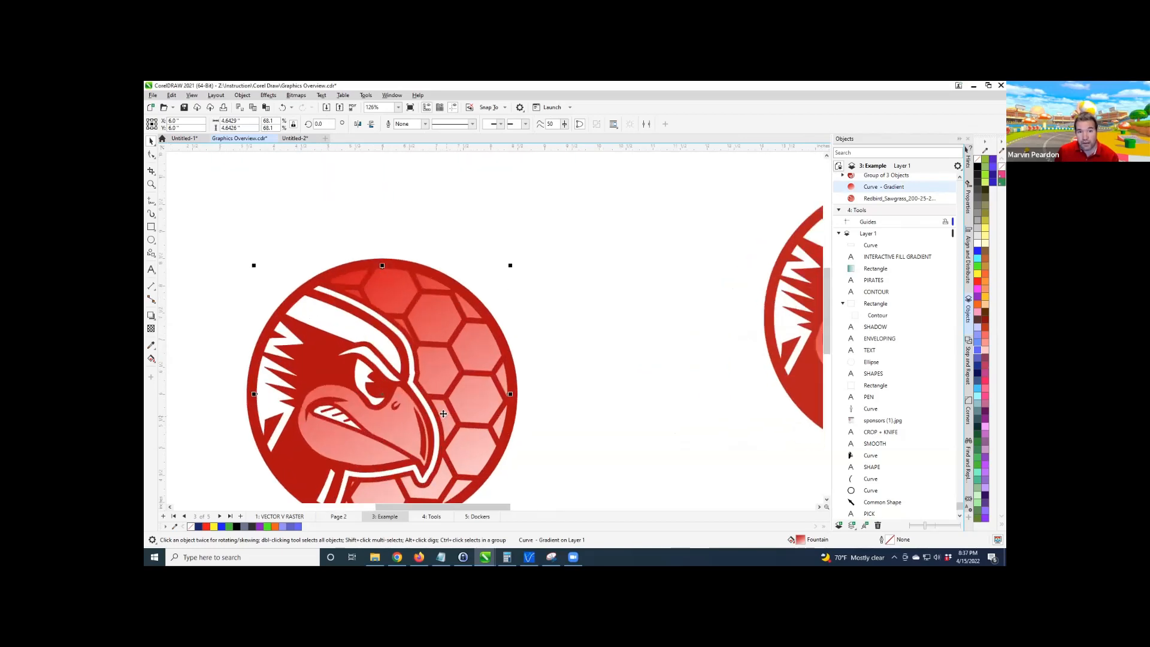
scroll(443, 413, "up", 4)
scroll(431, 318, "up", 4)
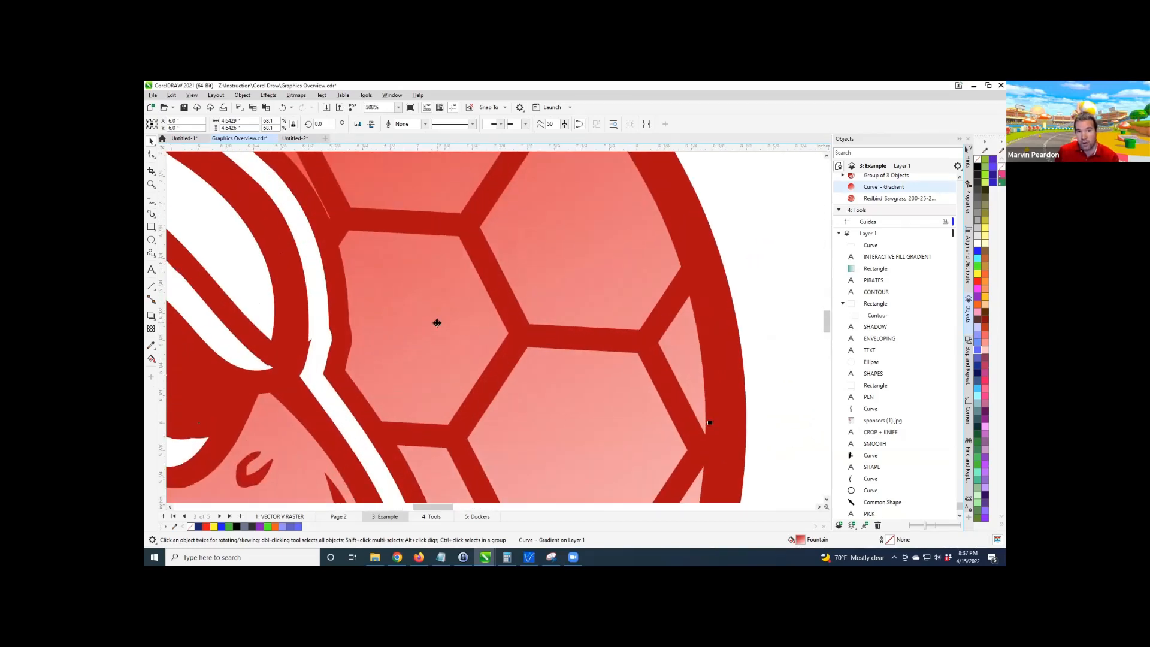
scroll(436, 323, "down", 1)
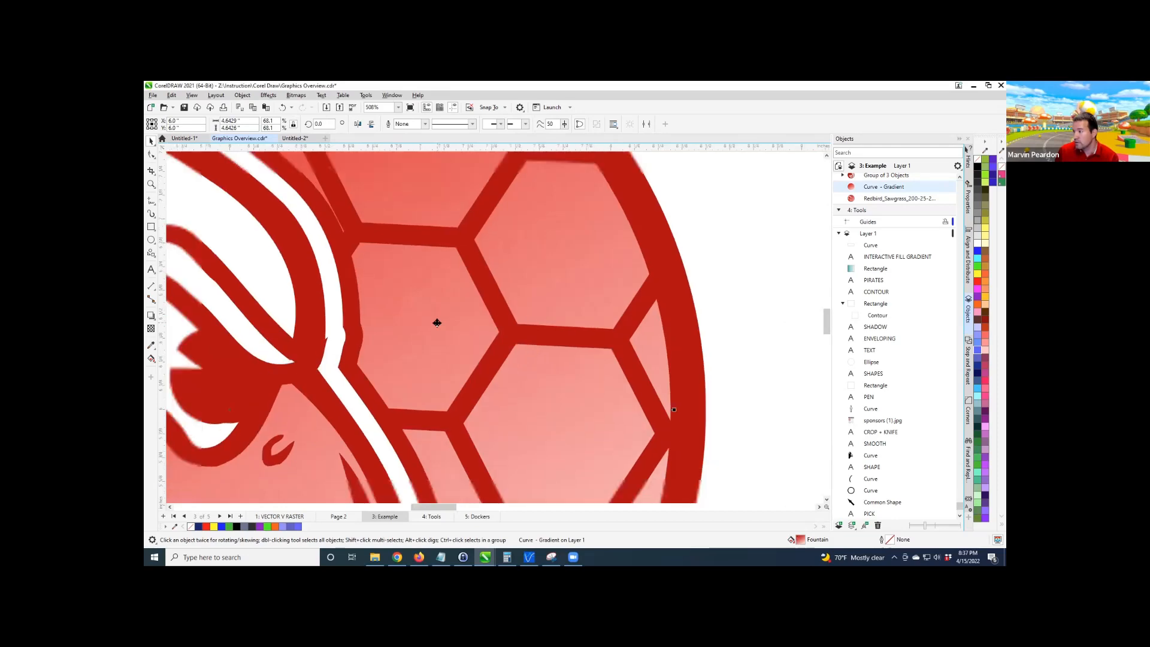
scroll(437, 323, "down", 5)
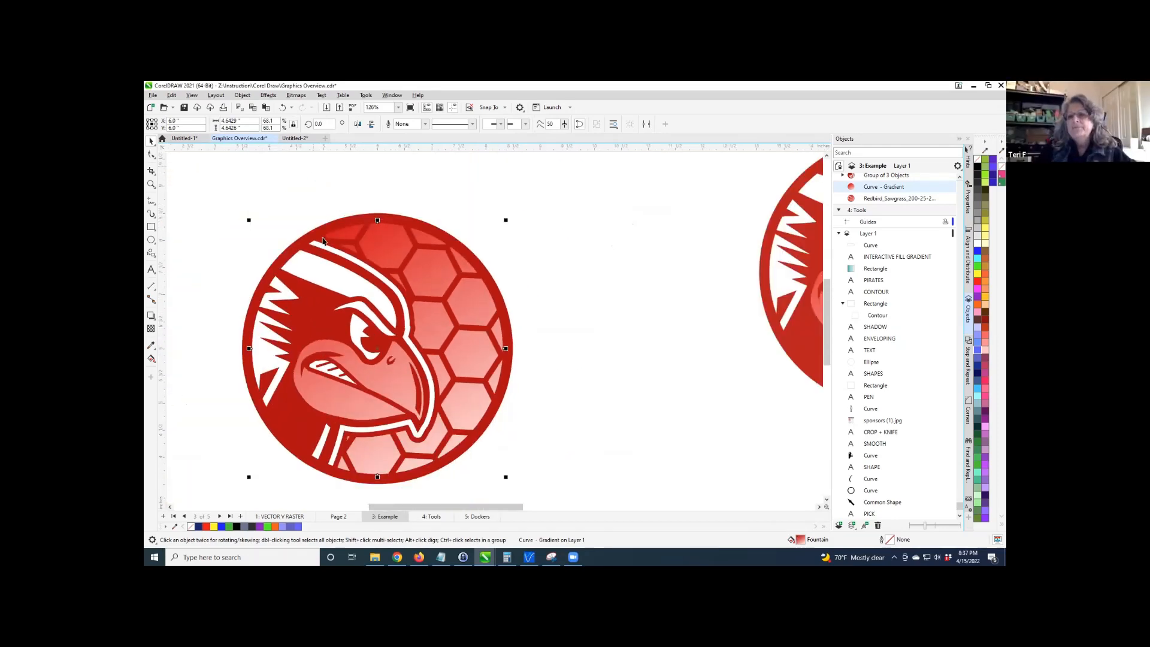
Return to the 4: Tools page, and move the four-sided curve's upper-right node about 0.38 inches right and 0.60 inches up with the Shape tool.
key("Page_Down")
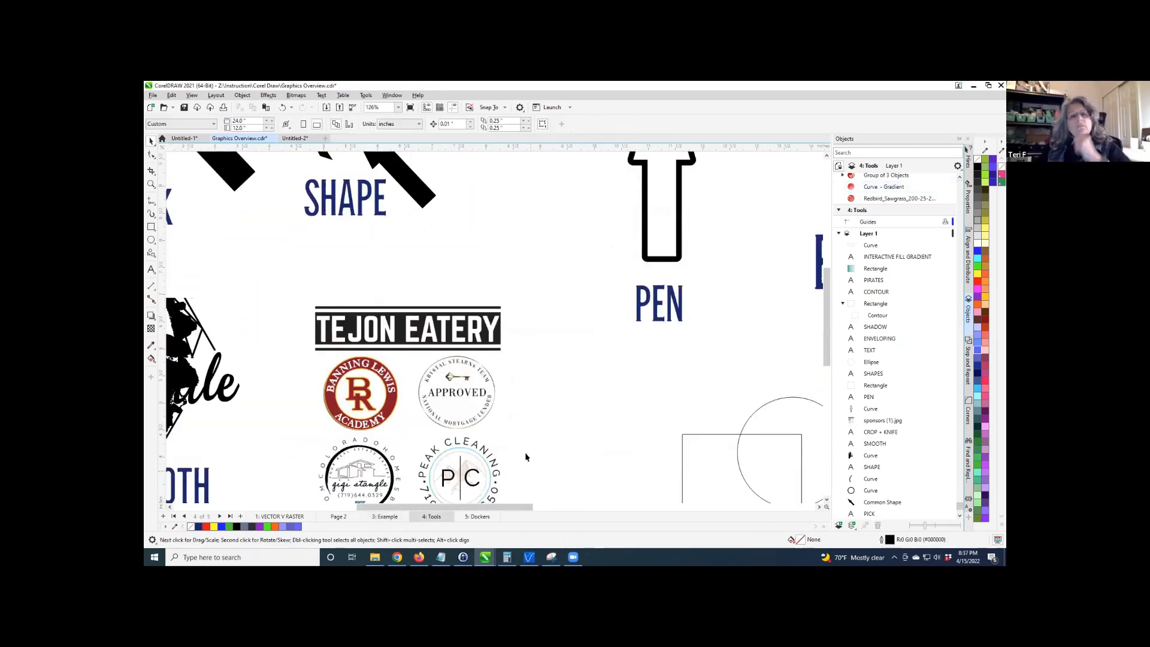
scroll(526, 457, "down", 3)
scroll(418, 322, "up", 2)
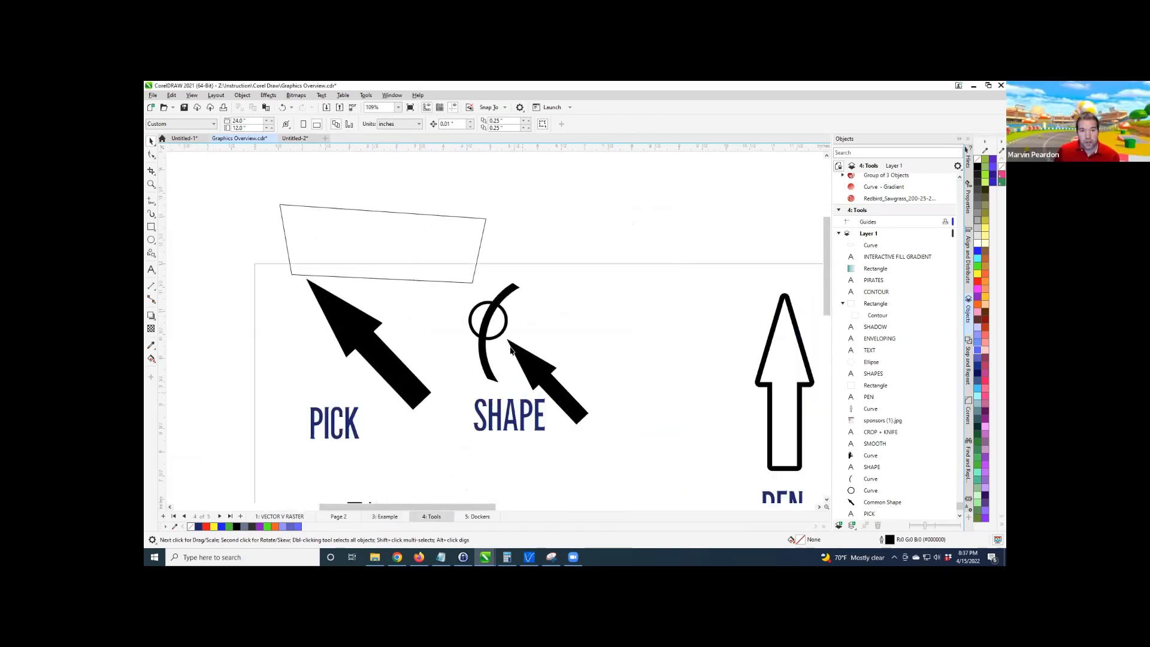
left_click(452, 281)
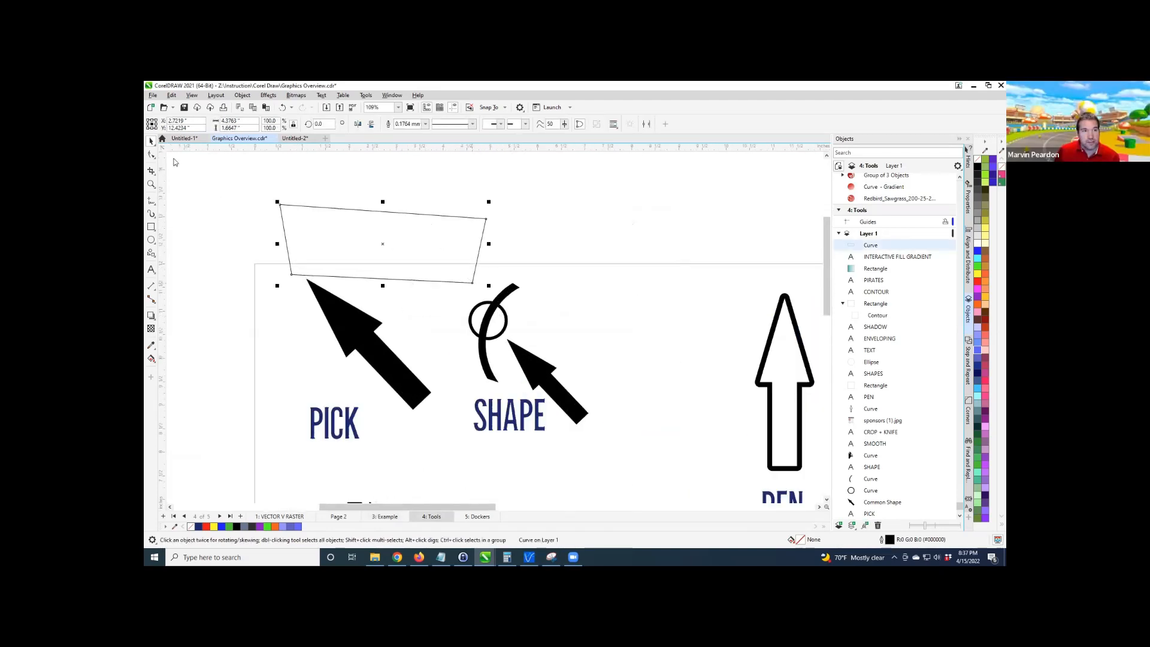
left_click(152, 155)
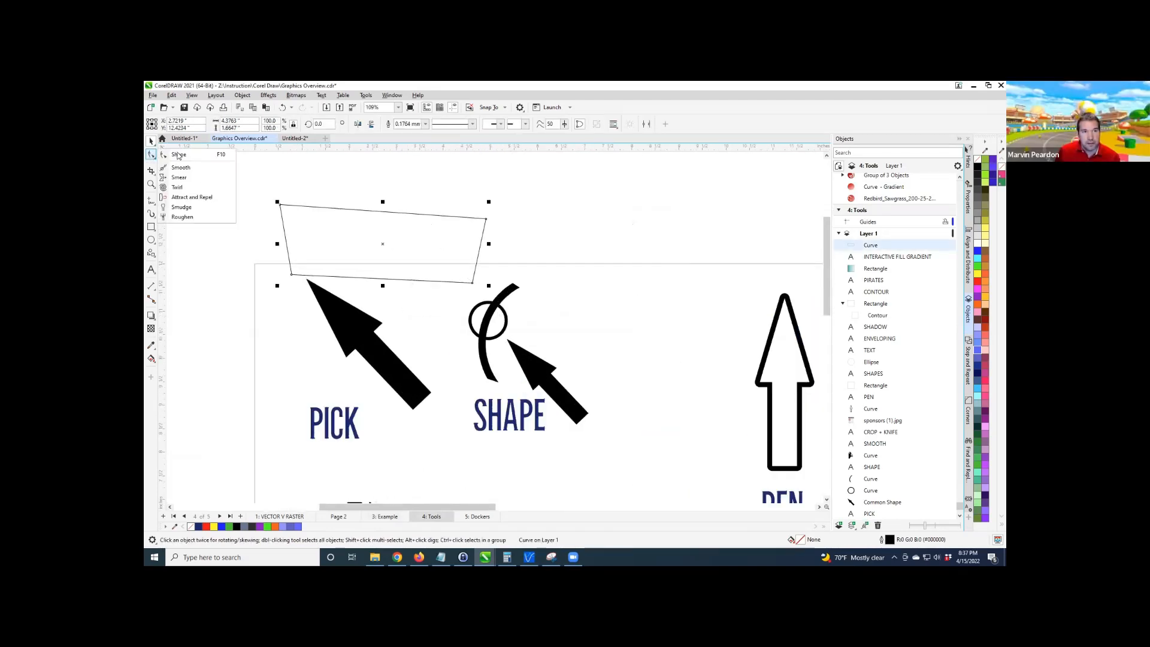
left_click(177, 156)
left_click_drag(486, 218, 505, 193)
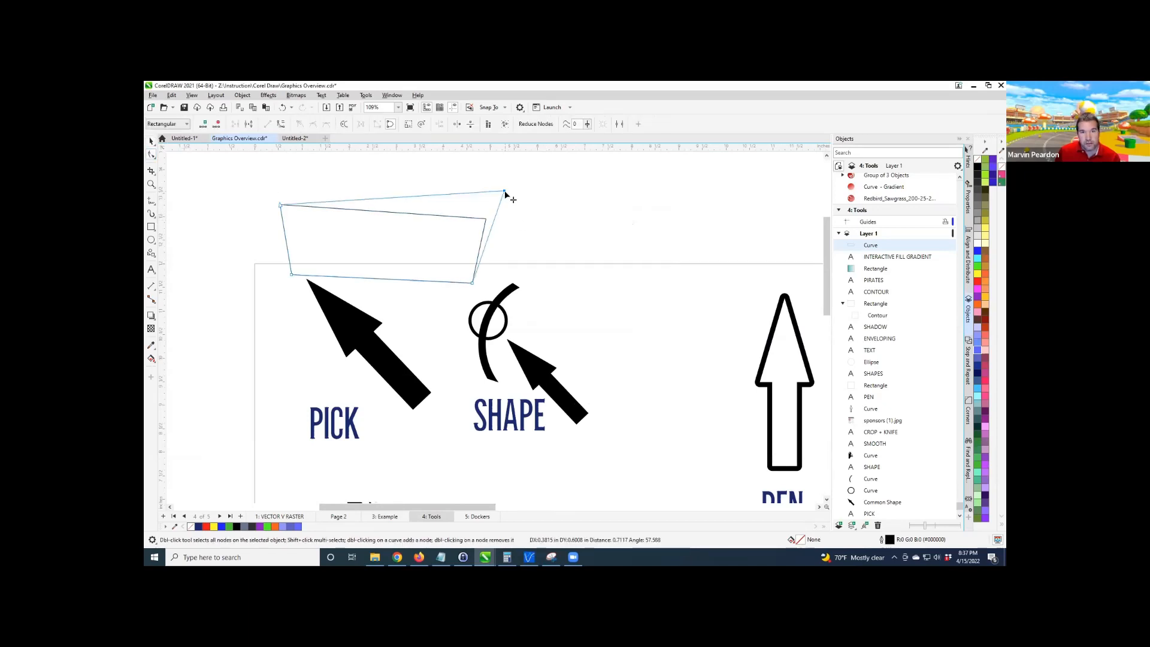
Convert the shape's straight top edge to a curve, and make its upper-right node smooth.
right_click(504, 192)
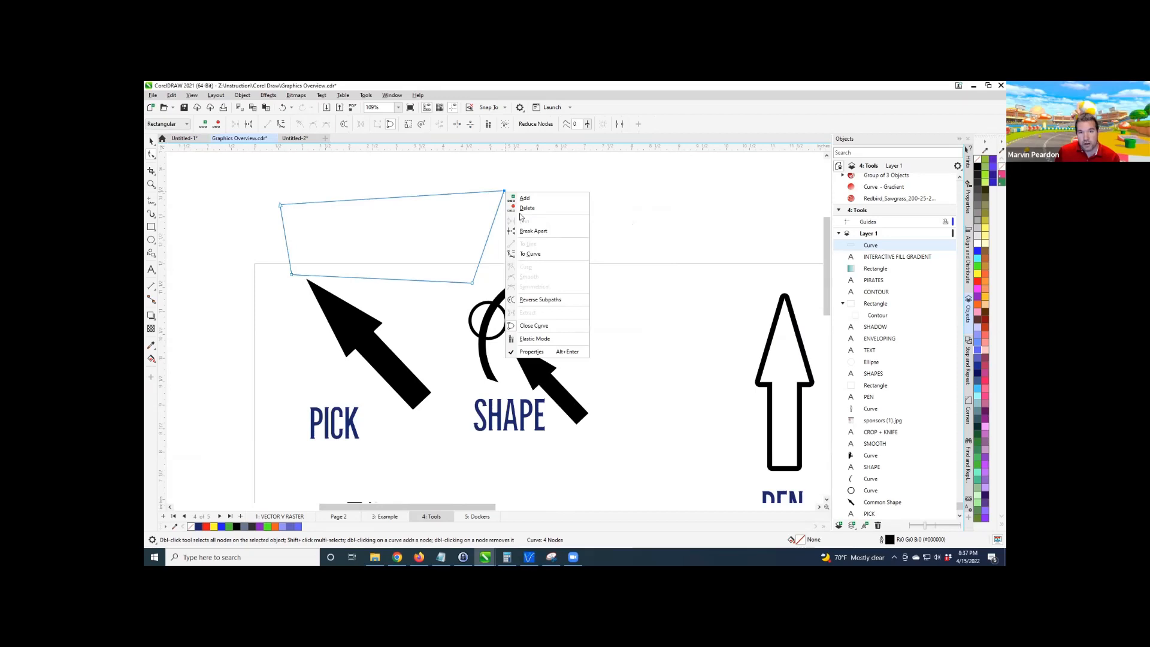
left_click(531, 254)
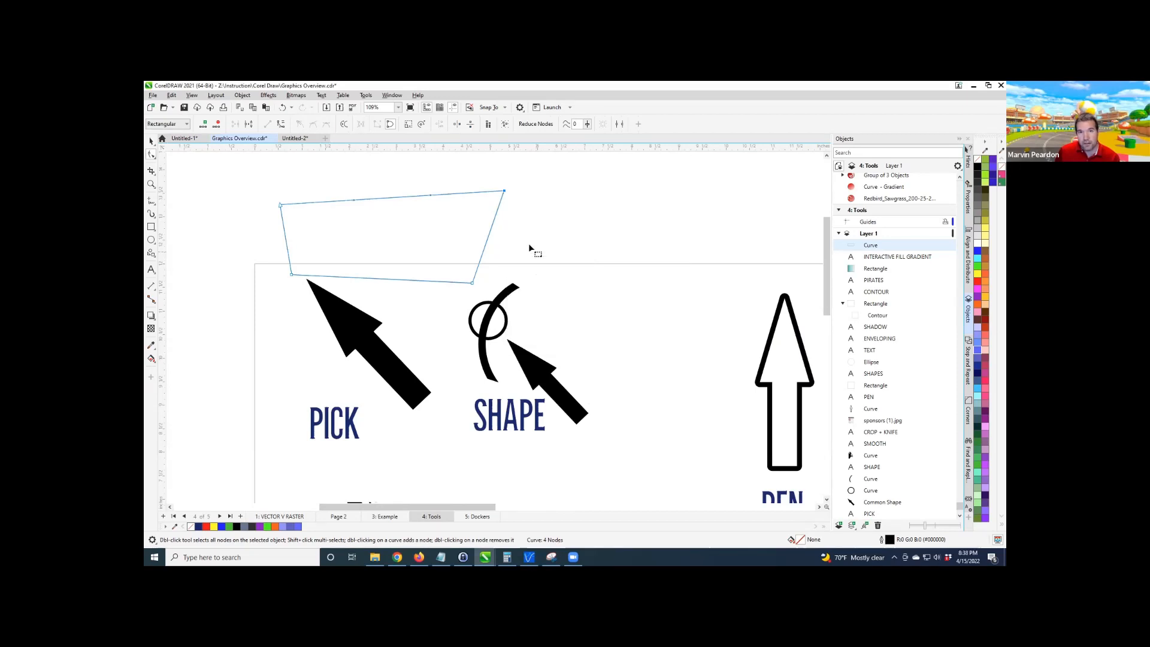
right_click(503, 192)
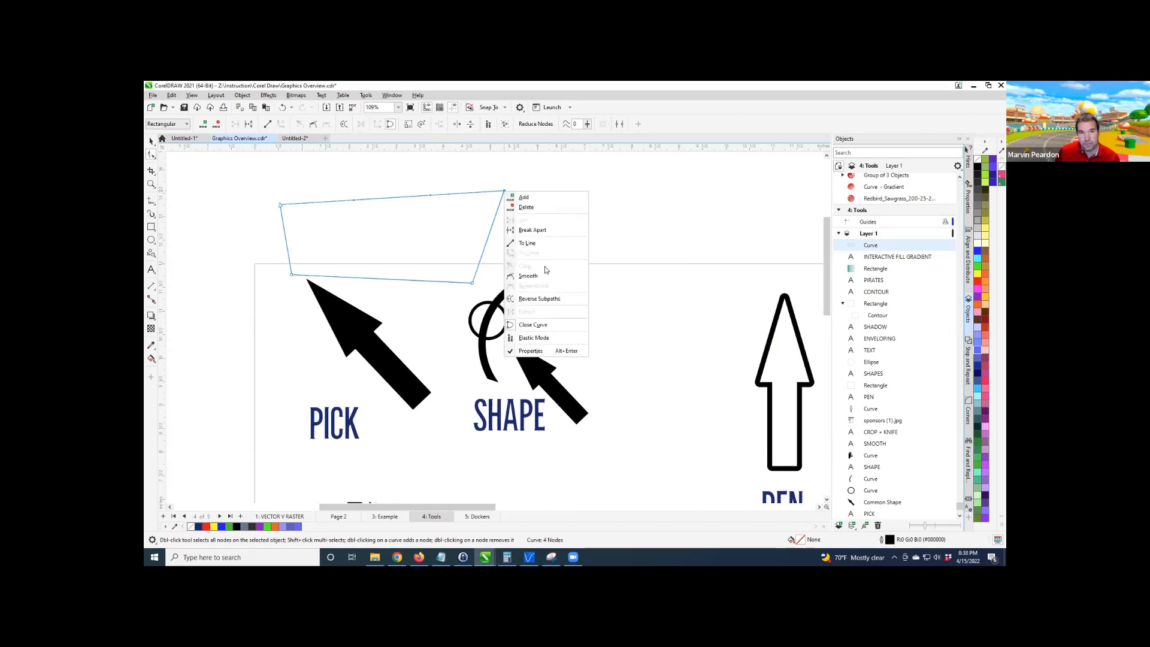
left_click(536, 276)
scroll(520, 292, "down", 1)
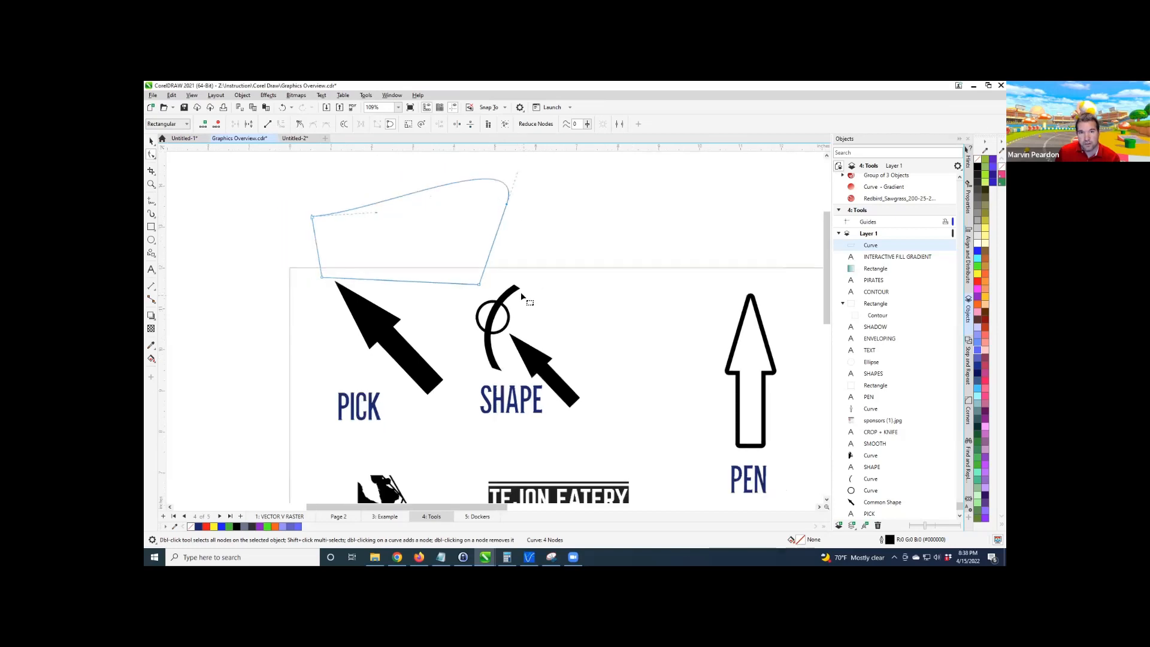
scroll(513, 200, "up", 1)
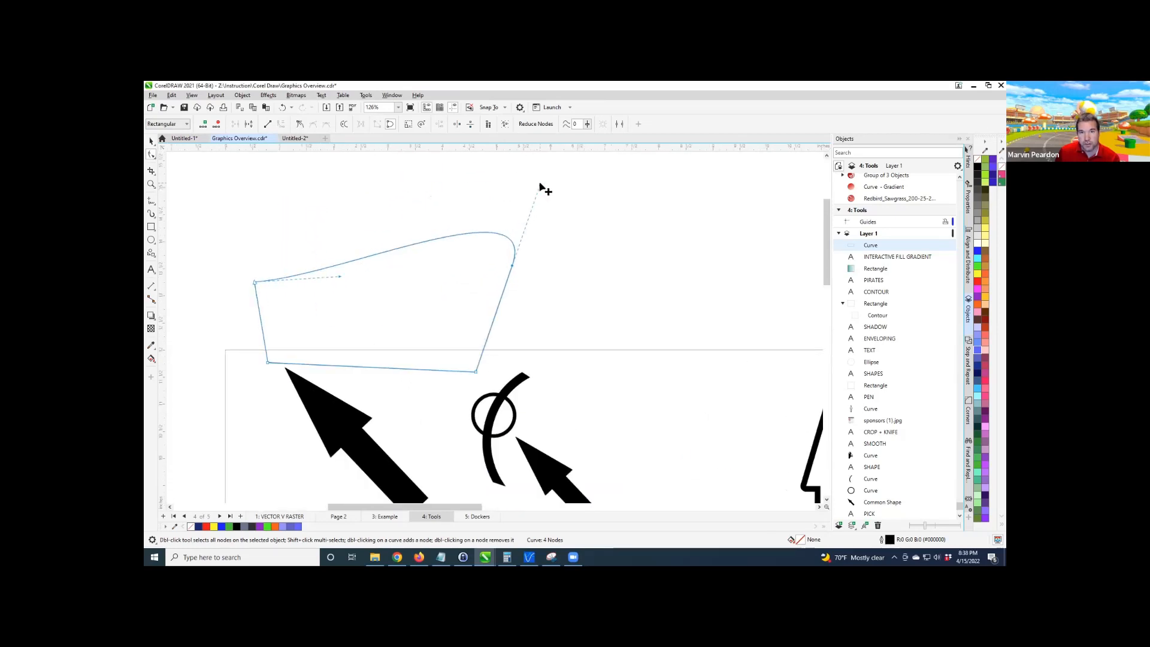
Shorten the control handle at the shape's upper-right node, and change that node to a cusp.
left_click_drag(540, 185, 451, 195)
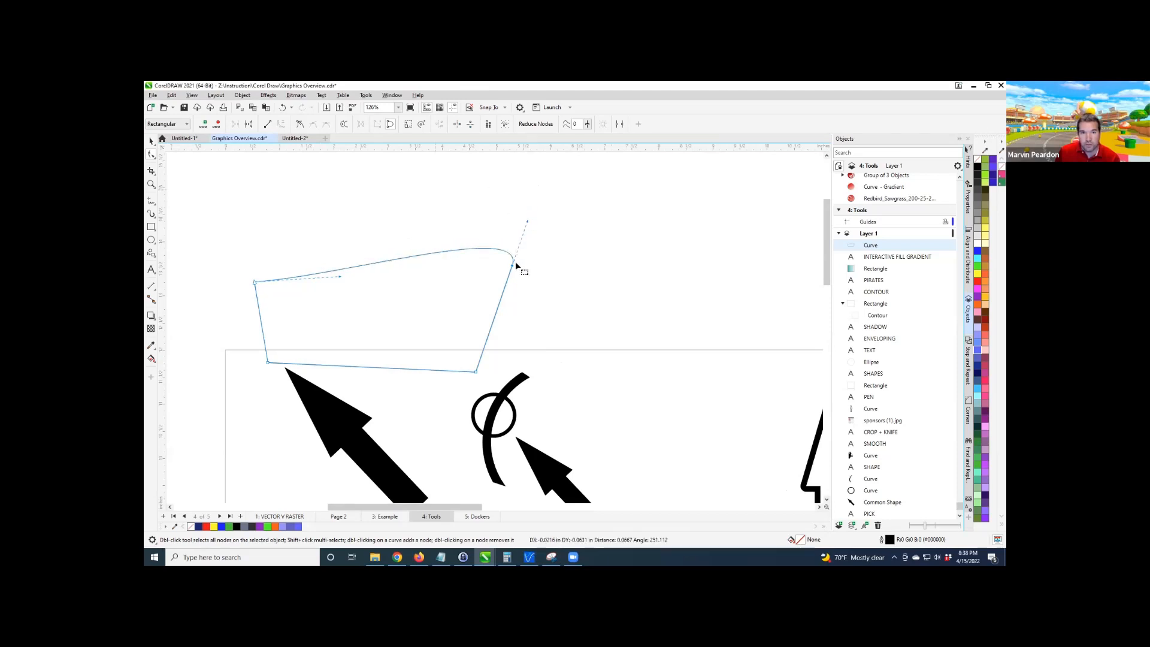
right_click(514, 266)
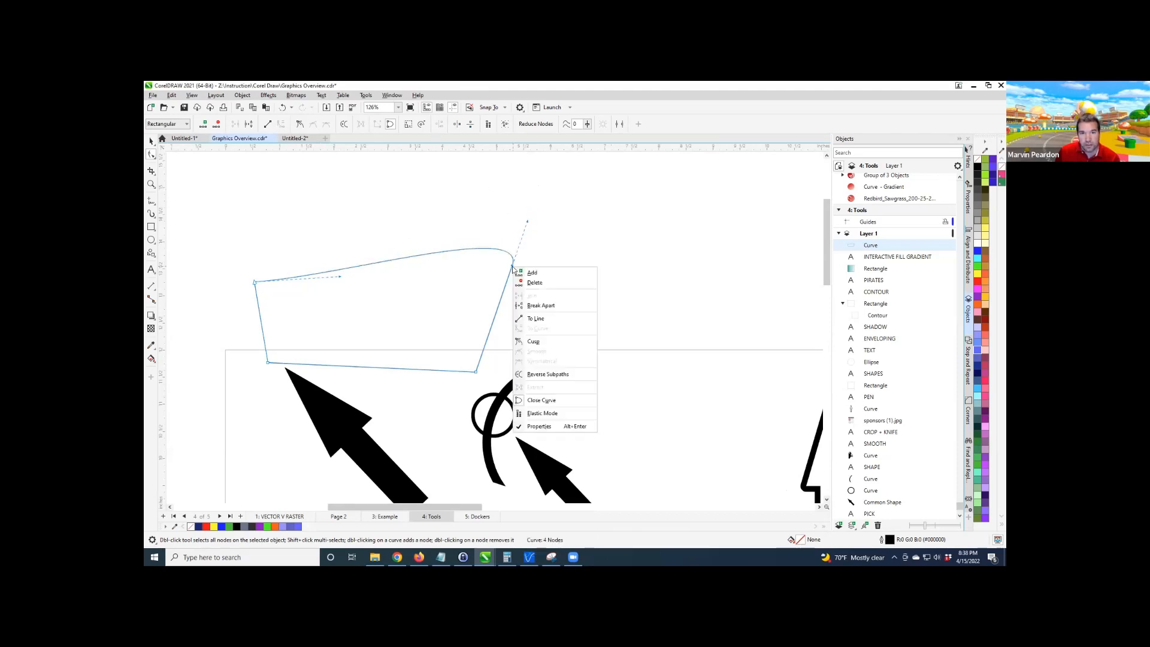
left_click(541, 343)
Bend the shape's top edge into a rounded arch by angling the control handles of both upper nodes upward and inward.
left_click_drag(527, 224, 469, 213)
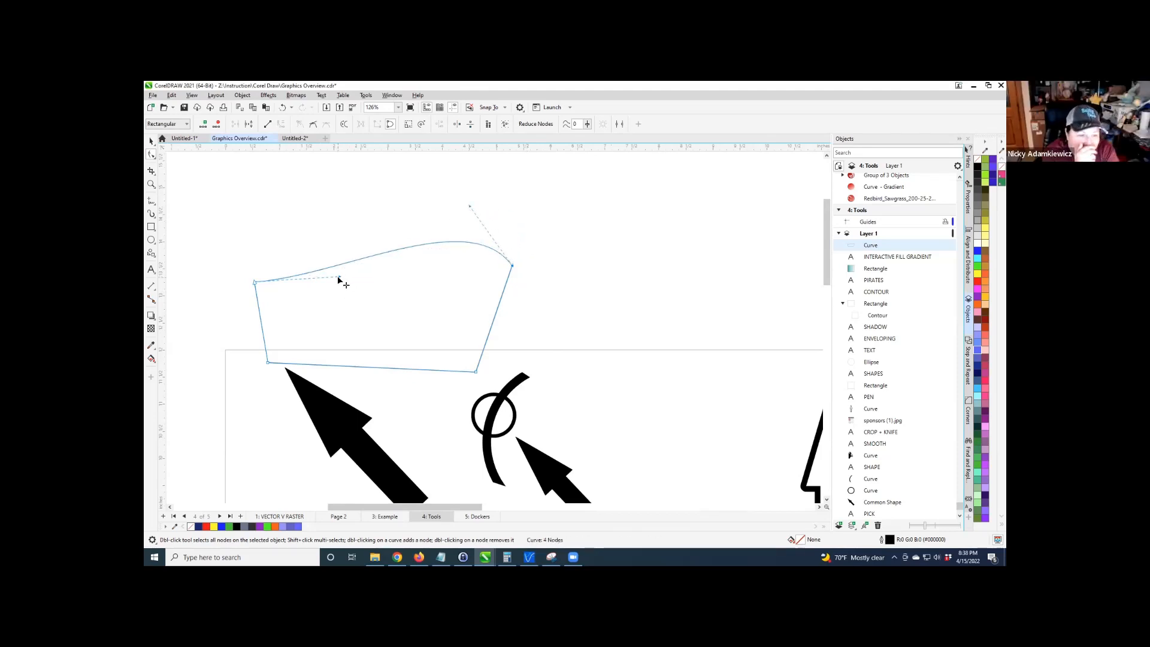
left_click_drag(339, 279, 326, 214)
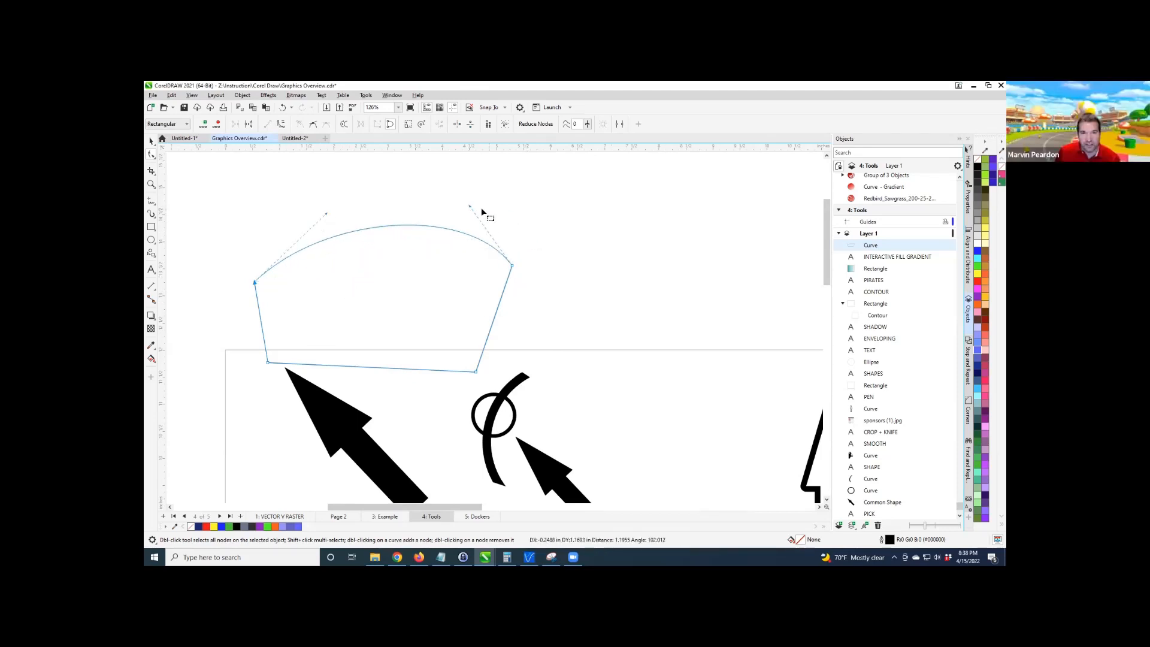
left_click_drag(466, 208, 449, 220)
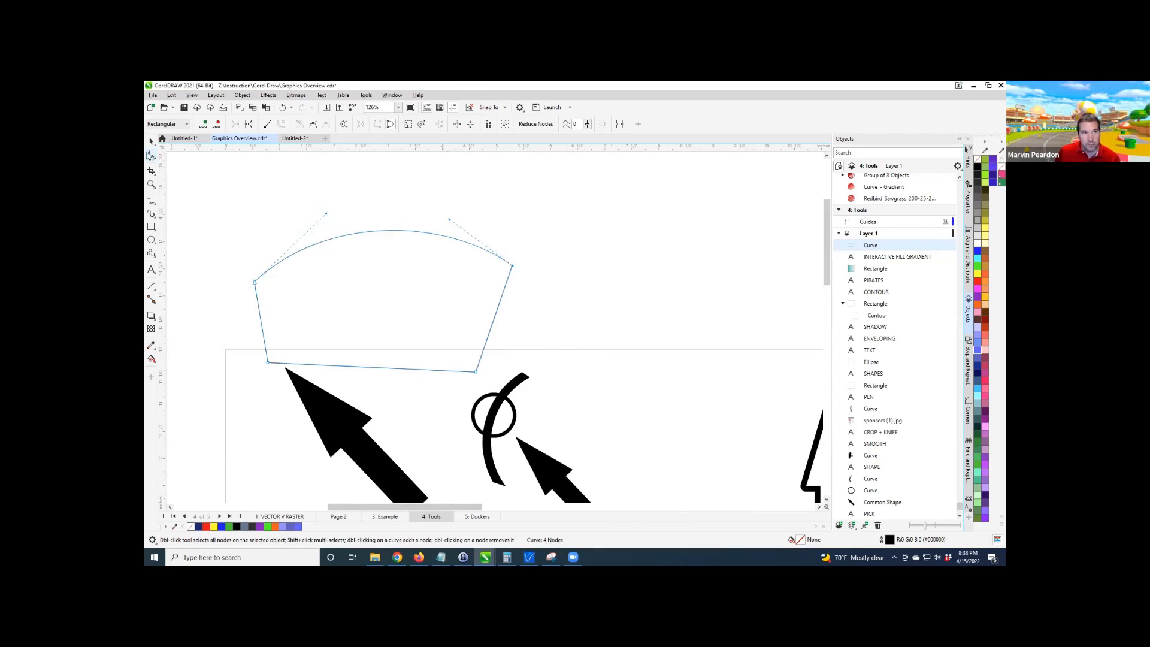
left_click(150, 155)
left_click(175, 155)
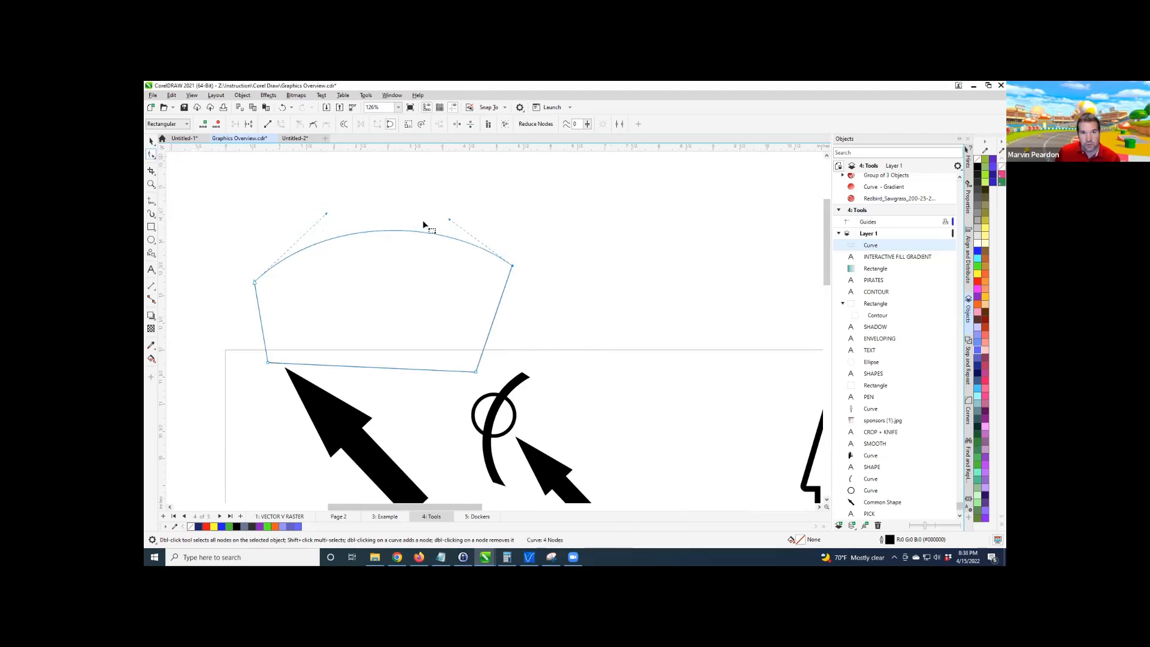
left_click_drag(450, 220, 422, 190)
Smooth the jagged inner edge of the letter "l" in the traced artwork above the SMOOTH label, using the Smooth tool with a 0.125-inch nib.
scroll(419, 263, "down", 2)
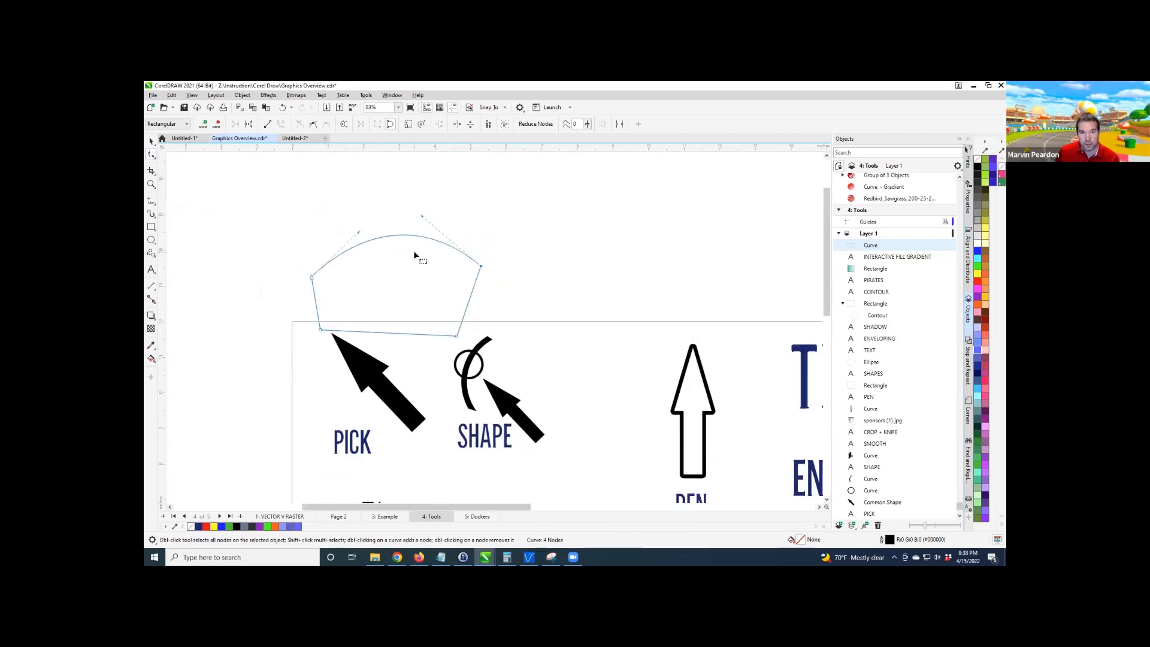
scroll(415, 248, "down", 3)
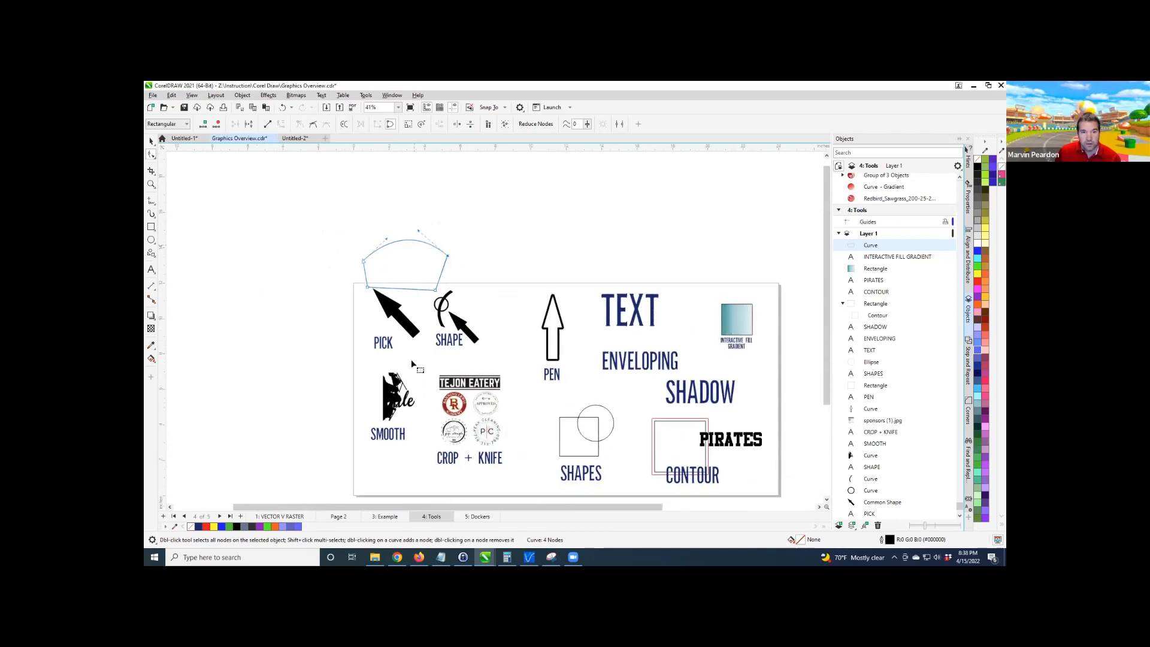
left_click(152, 156)
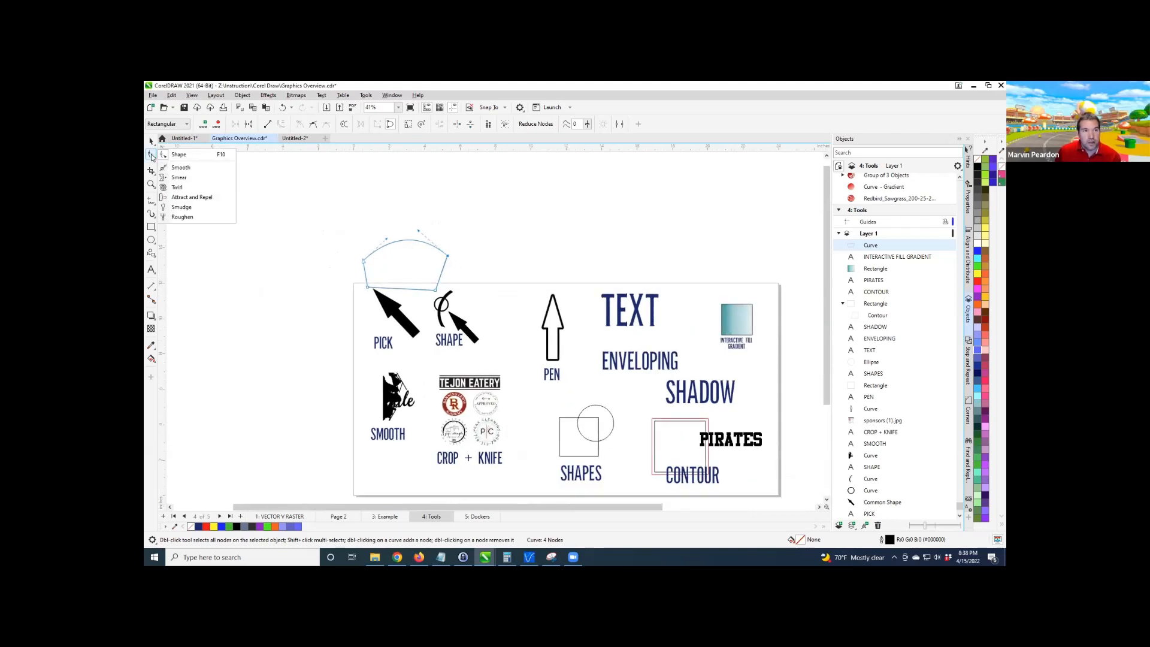
left_click(178, 167)
scroll(395, 452, "up", 3)
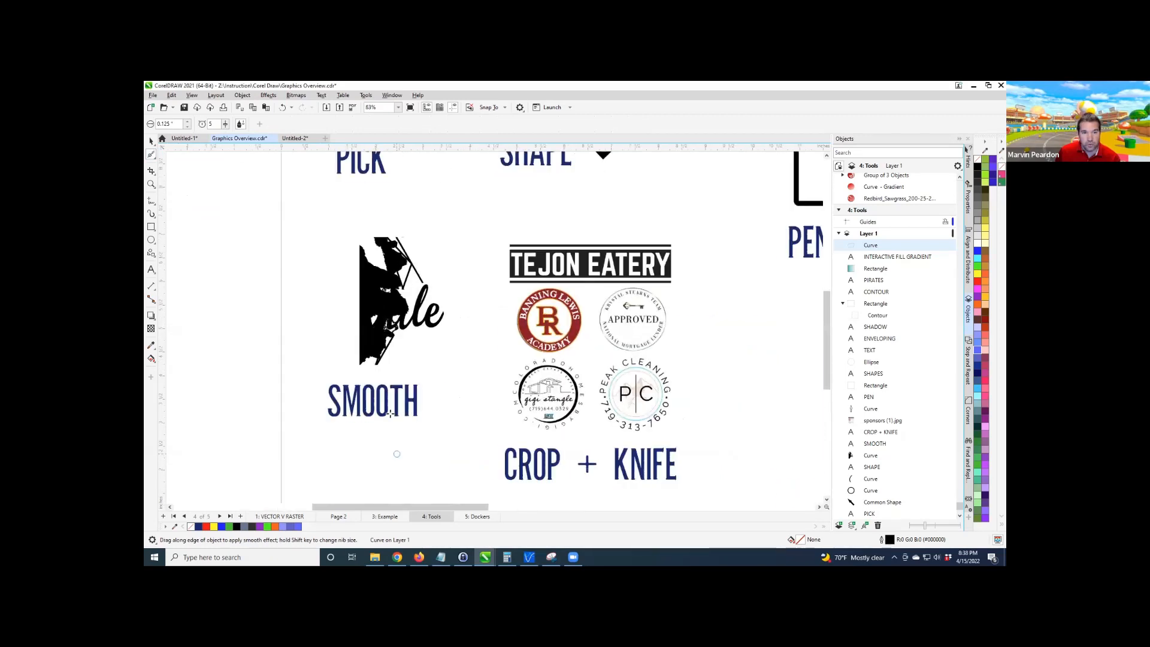
scroll(437, 298, "up", 3)
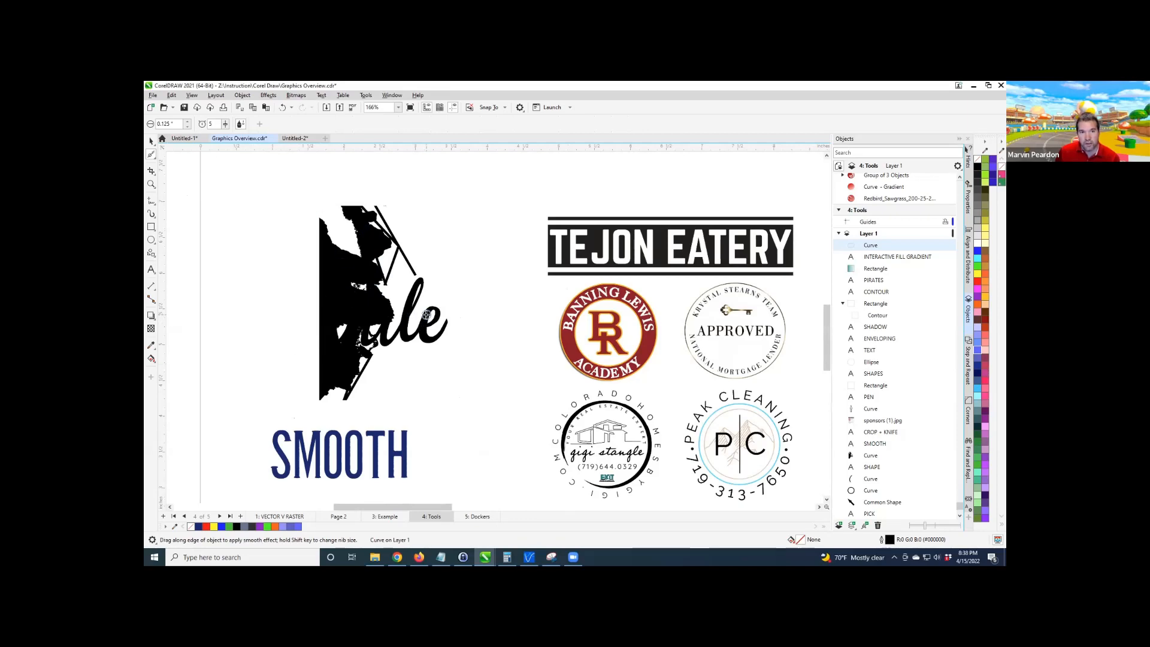
scroll(425, 314, "up", 5)
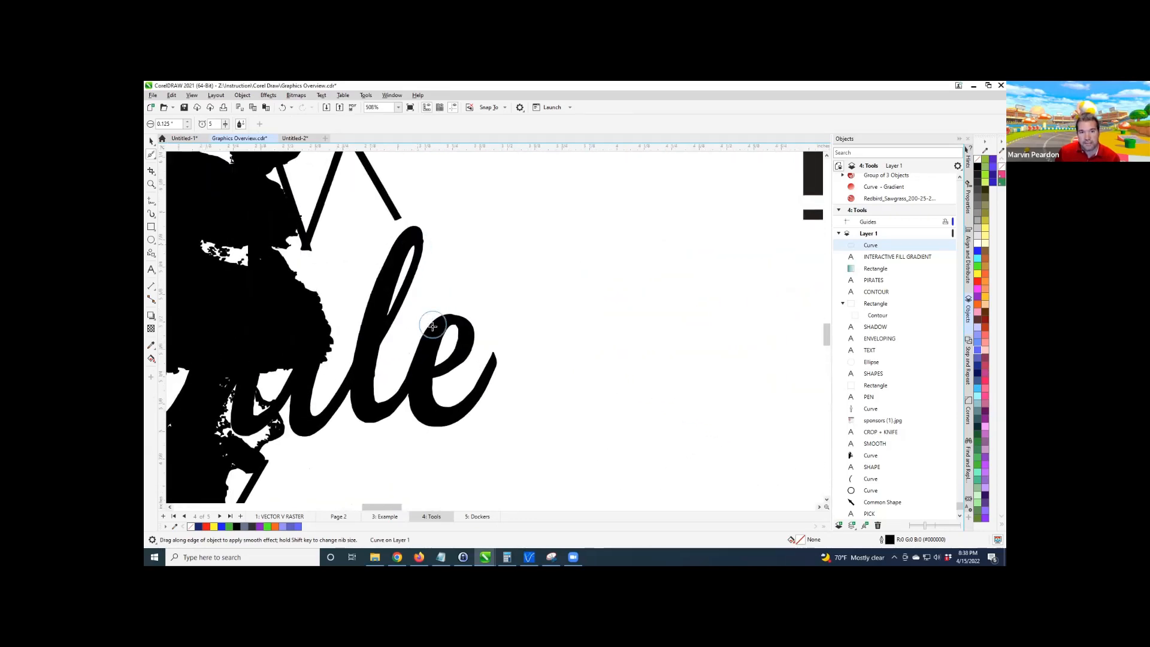
scroll(428, 382, "up", 5)
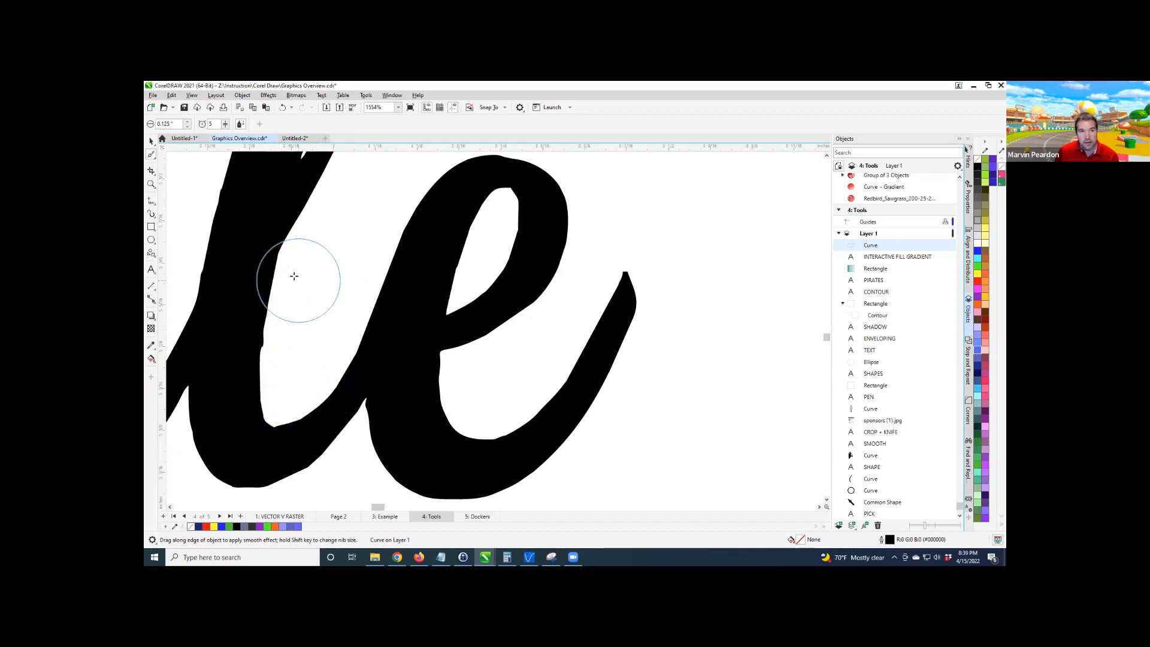
left_click(152, 157)
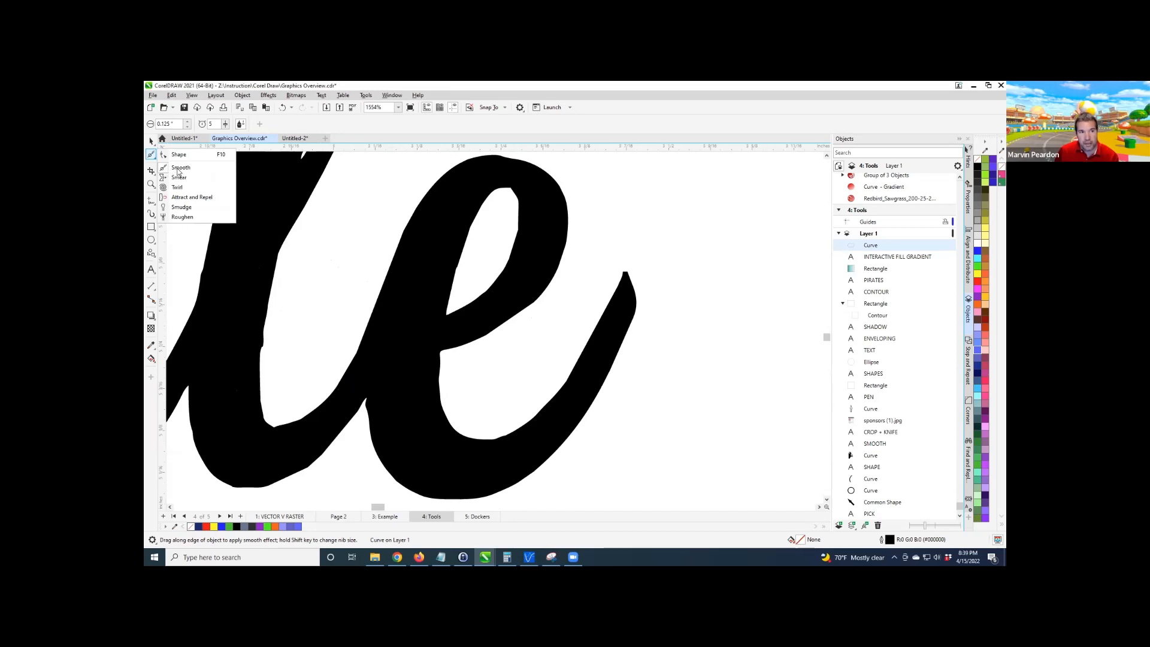
left_click(179, 168)
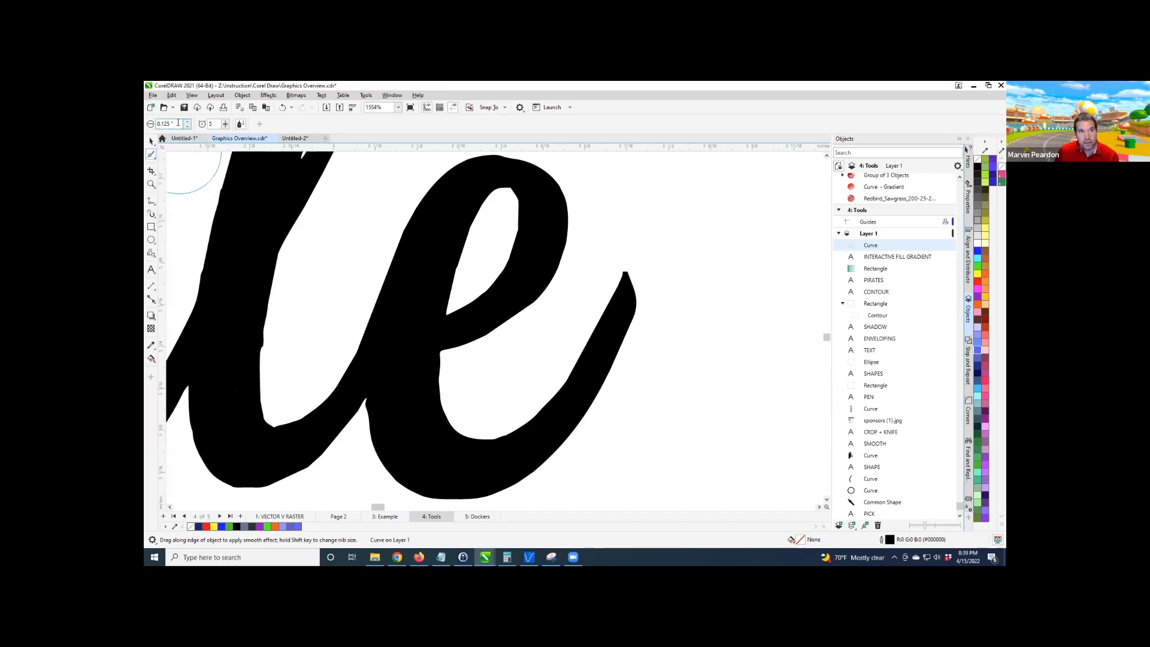
left_click(173, 124)
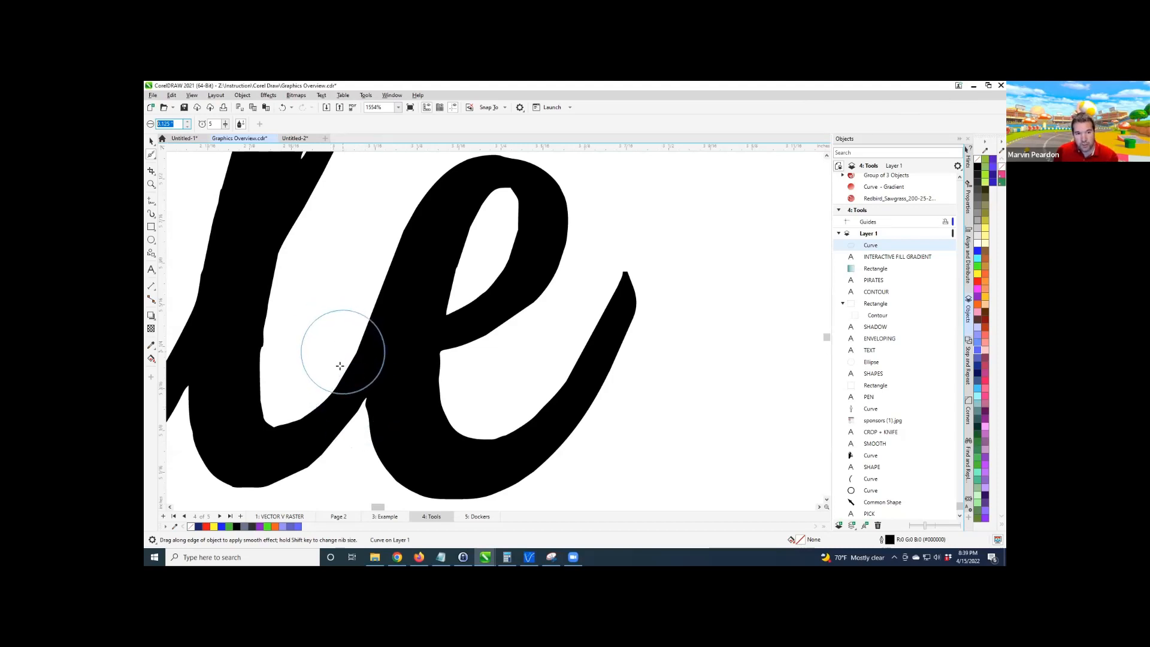
mouse_move(324, 395)
left_mouse_down()
mouse_move(351, 355)
mouse_move(334, 394)
mouse_move(359, 409)
left_mouse_up()
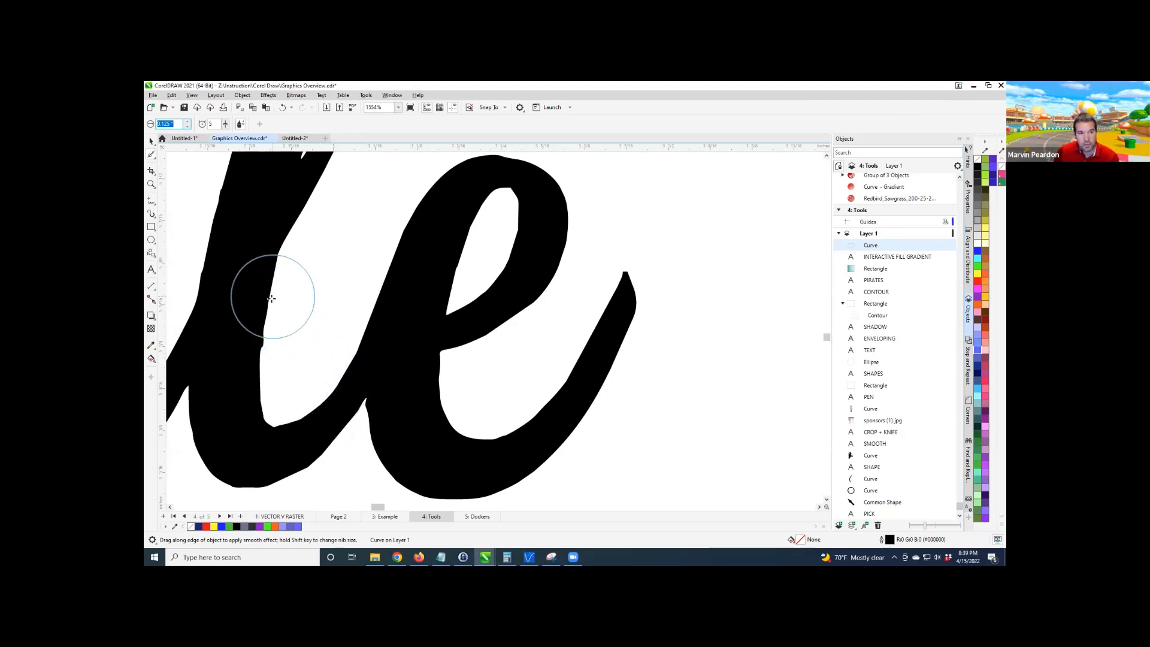
mouse_move(269, 302)
left_mouse_down()
mouse_move(266, 365)
mouse_move(254, 362)
mouse_move(264, 328)
mouse_move(265, 371)
mouse_move(275, 313)
mouse_move(266, 372)
mouse_move(261, 319)
mouse_move(270, 376)
mouse_move(267, 307)
mouse_move(257, 361)
mouse_move(265, 378)
mouse_move(257, 331)
mouse_move(268, 441)
mouse_move(264, 414)
mouse_move(274, 429)
mouse_move(297, 417)
mouse_move(280, 425)
mouse_move(362, 444)
mouse_move(374, 402)
mouse_move(342, 429)
mouse_move(362, 399)
mouse_move(378, 431)
mouse_move(365, 403)
mouse_move(336, 427)
mouse_move(358, 405)
mouse_move(364, 417)
mouse_move(345, 379)
mouse_move(285, 413)
mouse_move(345, 364)
mouse_move(333, 397)
mouse_move(346, 420)
mouse_move(360, 398)
mouse_move(374, 415)
mouse_move(365, 391)
mouse_move(336, 415)
mouse_move(349, 400)
mouse_move(366, 415)
mouse_move(329, 406)
mouse_move(251, 424)
mouse_move(242, 390)
mouse_move(264, 411)
mouse_move(330, 404)
left_mouse_up()
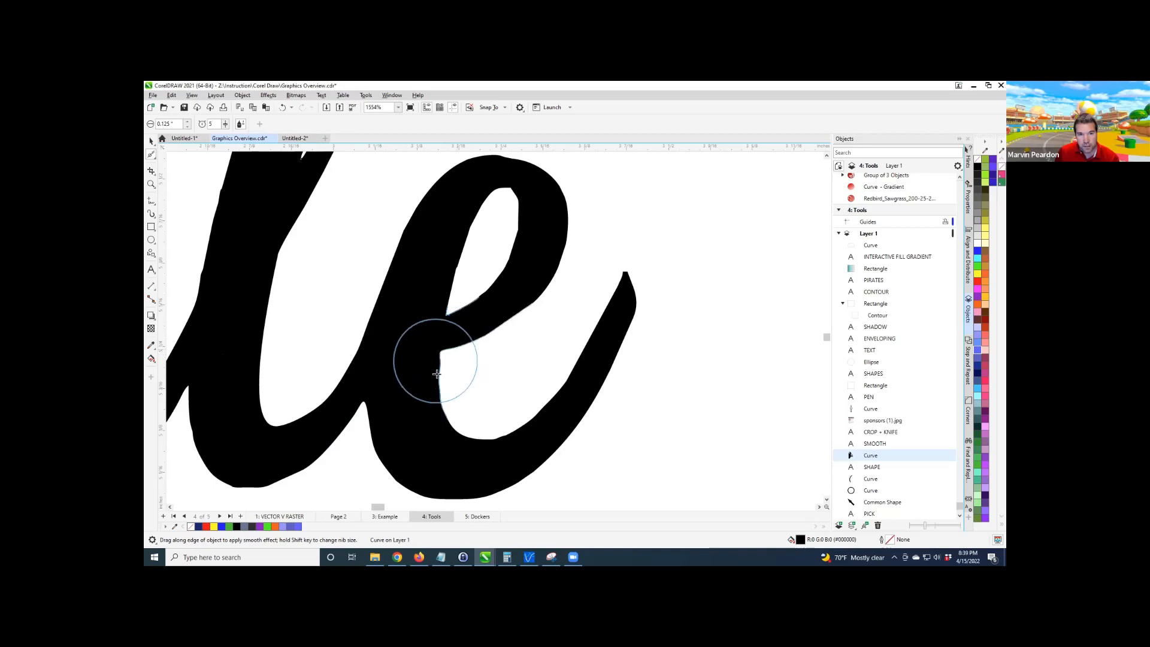
Smooth the letter "e" along its lower inner bowl, tail tip and underside, and the lower outer edge of the neighbouring "l".
mouse_move(439, 379)
left_mouse_down()
mouse_move(461, 346)
mouse_move(438, 370)
mouse_move(440, 415)
mouse_move(458, 429)
mouse_move(536, 420)
mouse_move(519, 438)
mouse_move(461, 436)
mouse_move(545, 407)
mouse_move(557, 363)
mouse_move(611, 288)
mouse_move(622, 277)
mouse_move(637, 286)
mouse_move(614, 279)
mouse_move(612, 288)
mouse_move(628, 276)
mouse_move(629, 333)
mouse_move(528, 471)
mouse_move(407, 461)
mouse_move(383, 435)
mouse_move(386, 445)
mouse_move(374, 410)
mouse_move(347, 435)
mouse_move(385, 466)
mouse_move(443, 485)
mouse_move(411, 481)
mouse_move(383, 437)
mouse_move(260, 487)
mouse_move(357, 457)
left_mouse_up()
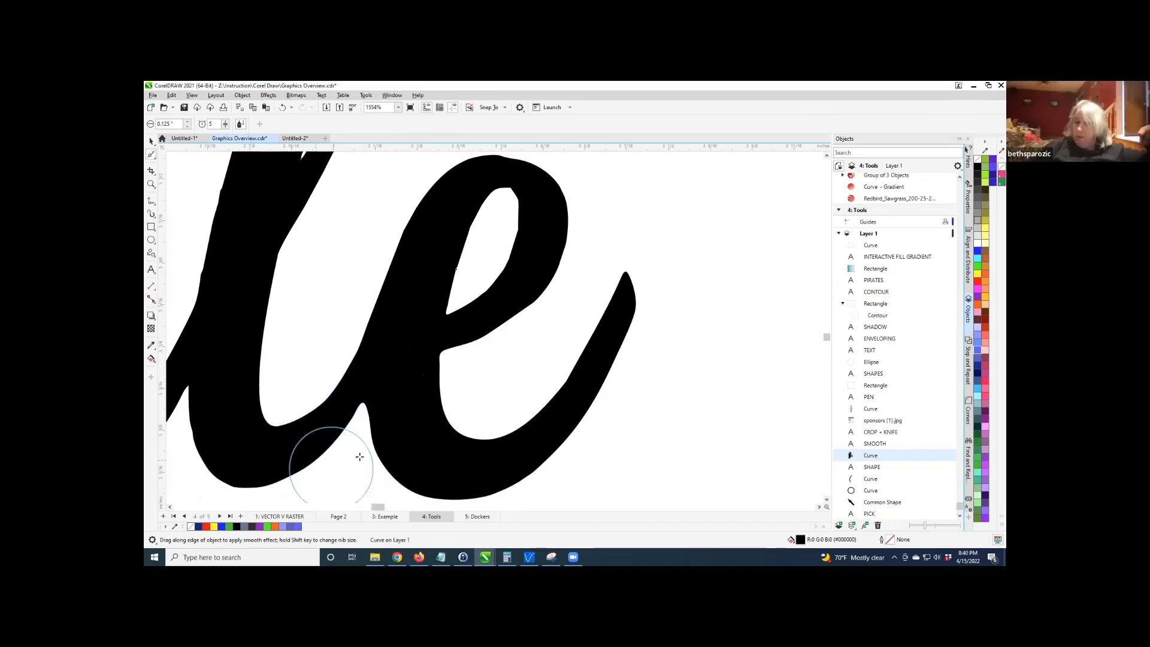
scroll(407, 430, "down", 1)
scroll(360, 462, "up", 1)
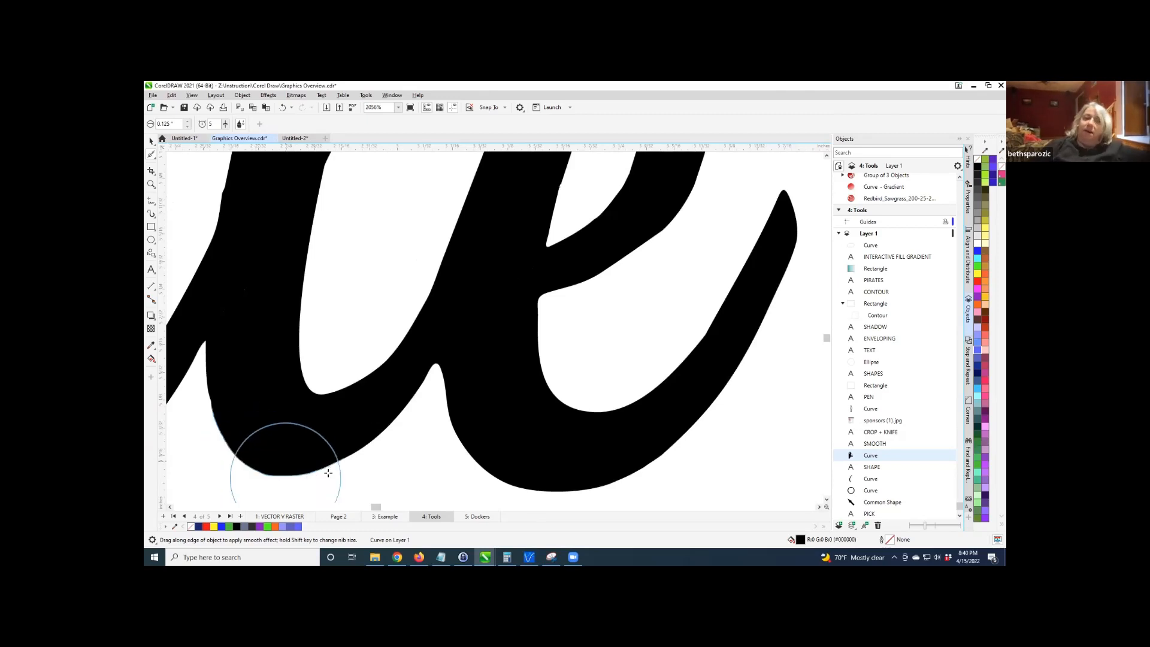
Shift the smoothed artwork curve about 0.02 inches right with the Pick tool.
scroll(409, 434, "down", 1)
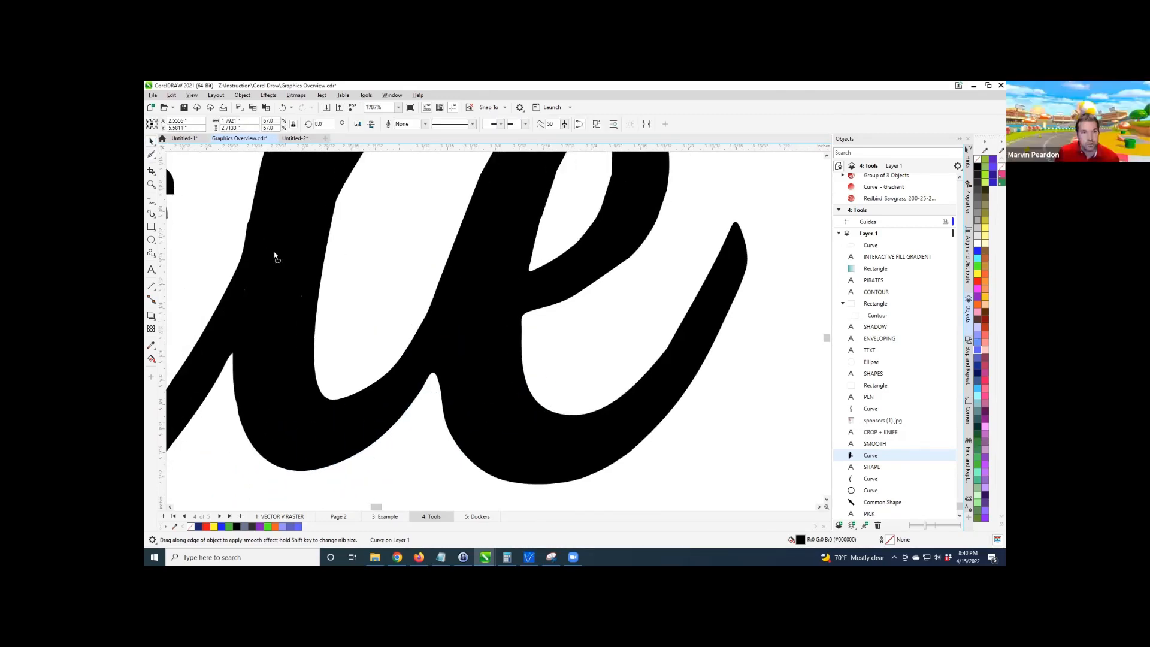
mouse_move(275, 252)
left_mouse_down()
mouse_move(308, 251)
mouse_move(305, 263)
mouse_move(286, 257)
left_mouse_up()
scroll(382, 292, "down", 10)
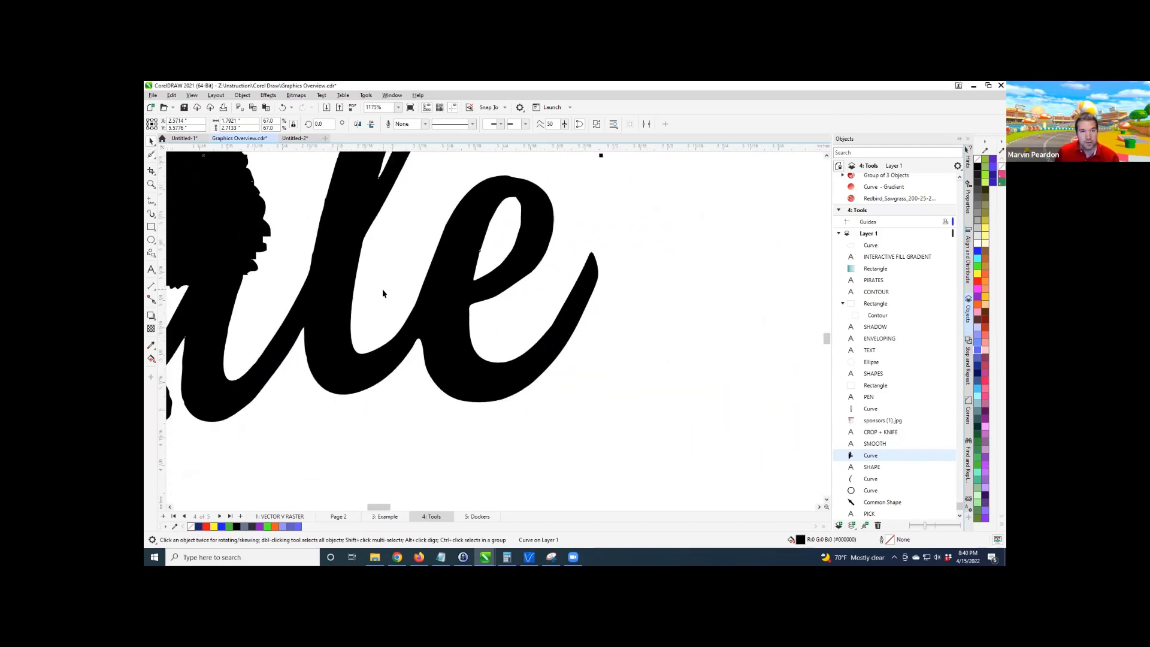
scroll(276, 340, "down", 6)
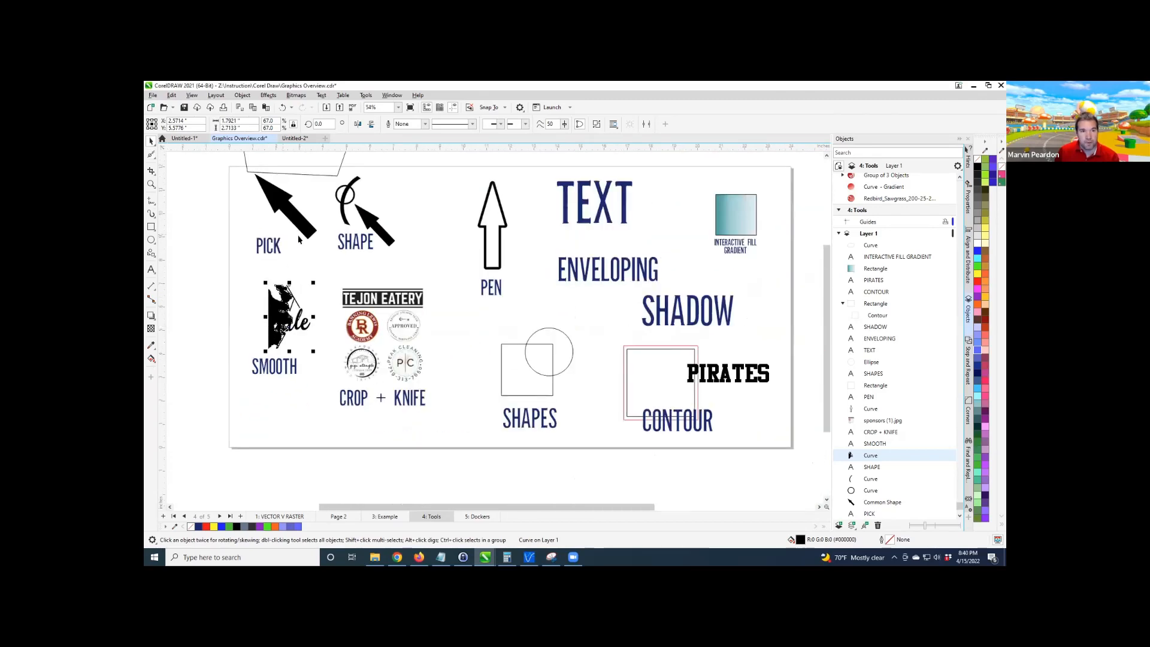
Select the sponsor logos bitmap above the CROP + KNIFE label and move it about 0.23 inches left and 0.11 inches down.
scroll(379, 357, "up", 2)
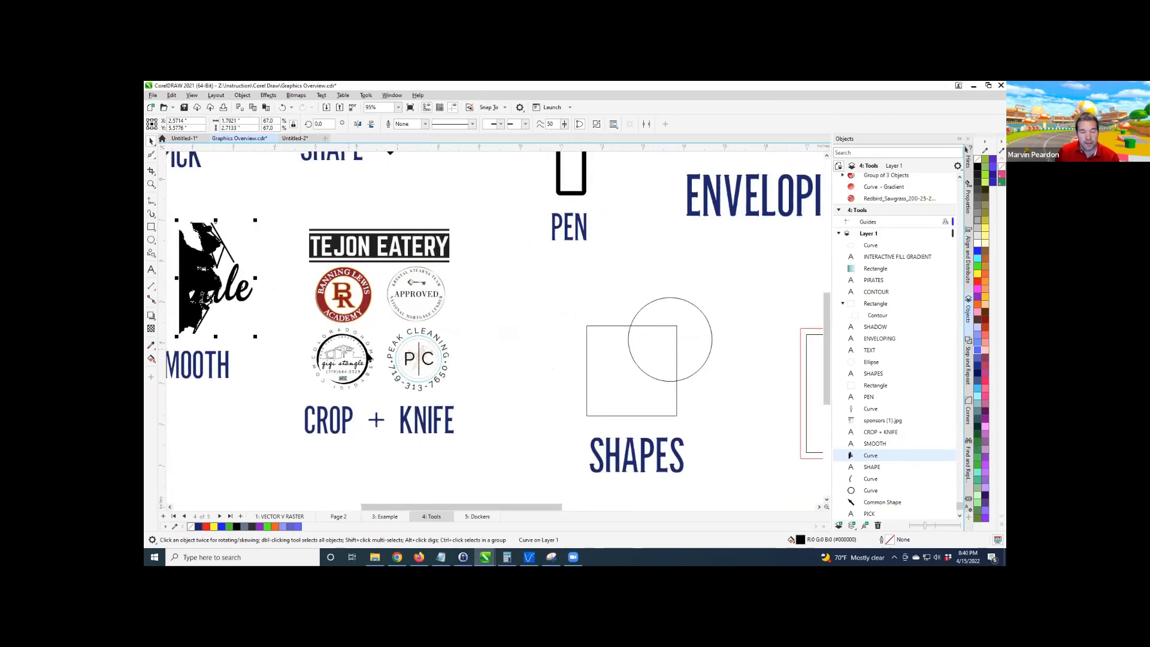
scroll(369, 357, "down", 1)
scroll(343, 330, "up", 2)
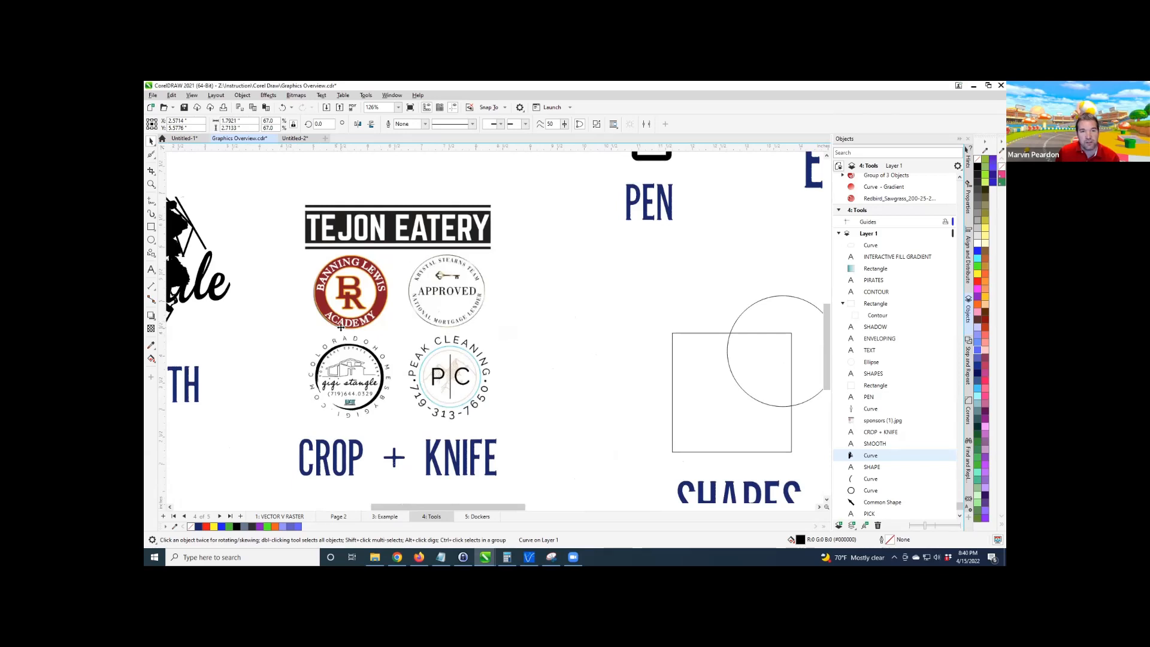
left_click(342, 326)
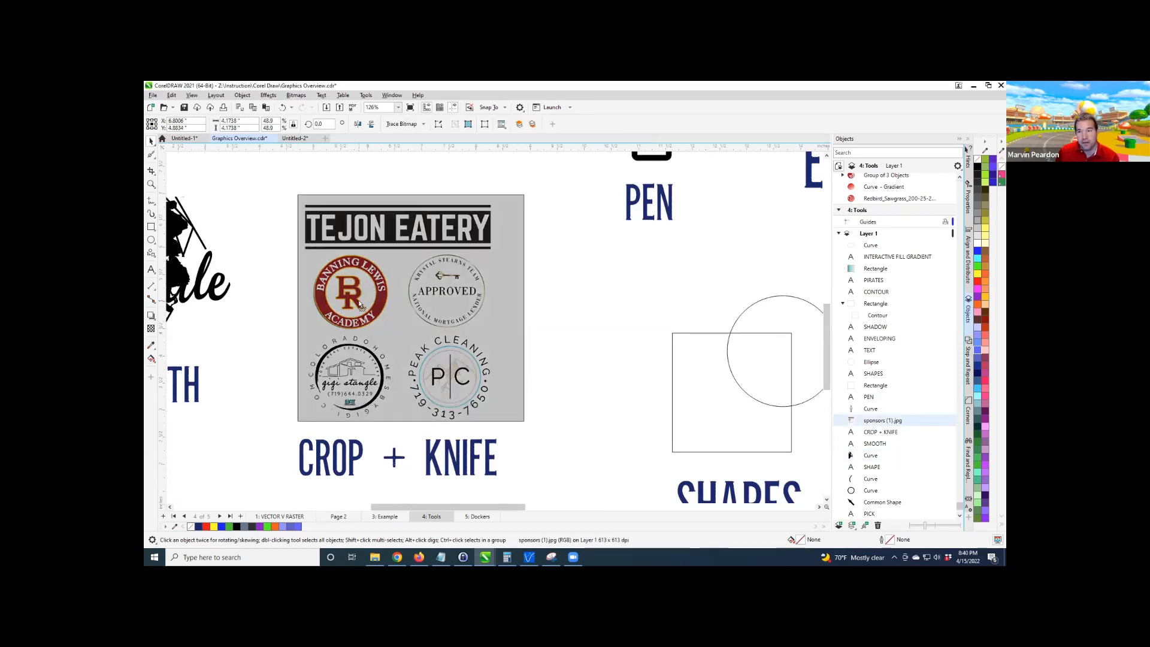
left_click_drag(360, 303, 347, 309)
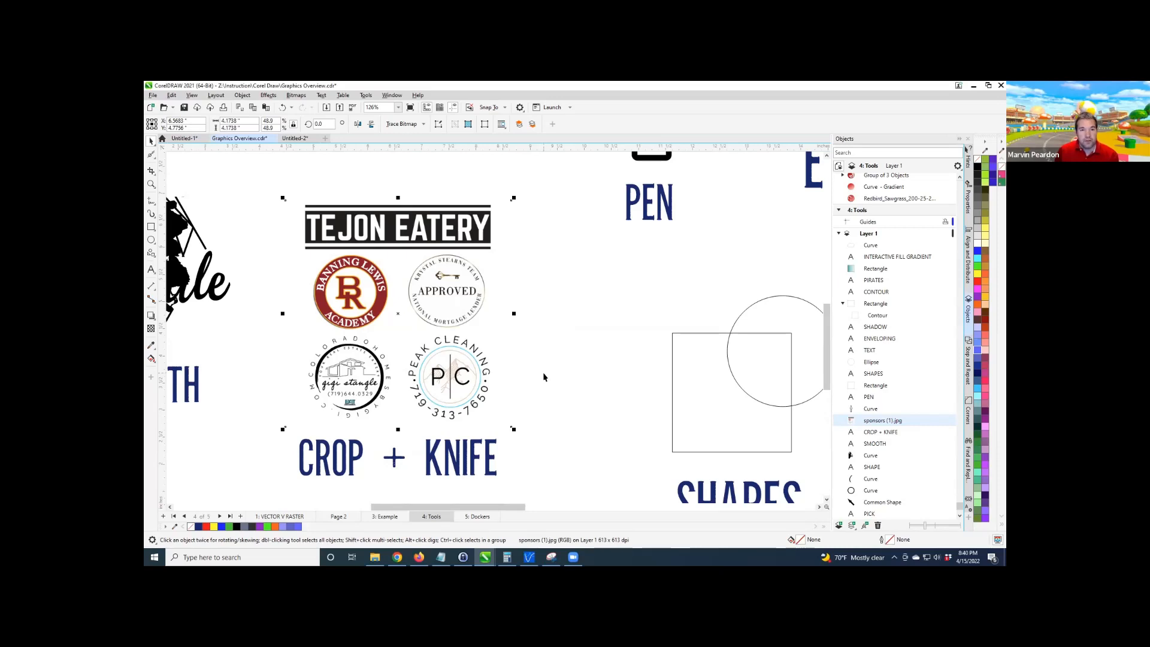
scroll(543, 376, "down", 2)
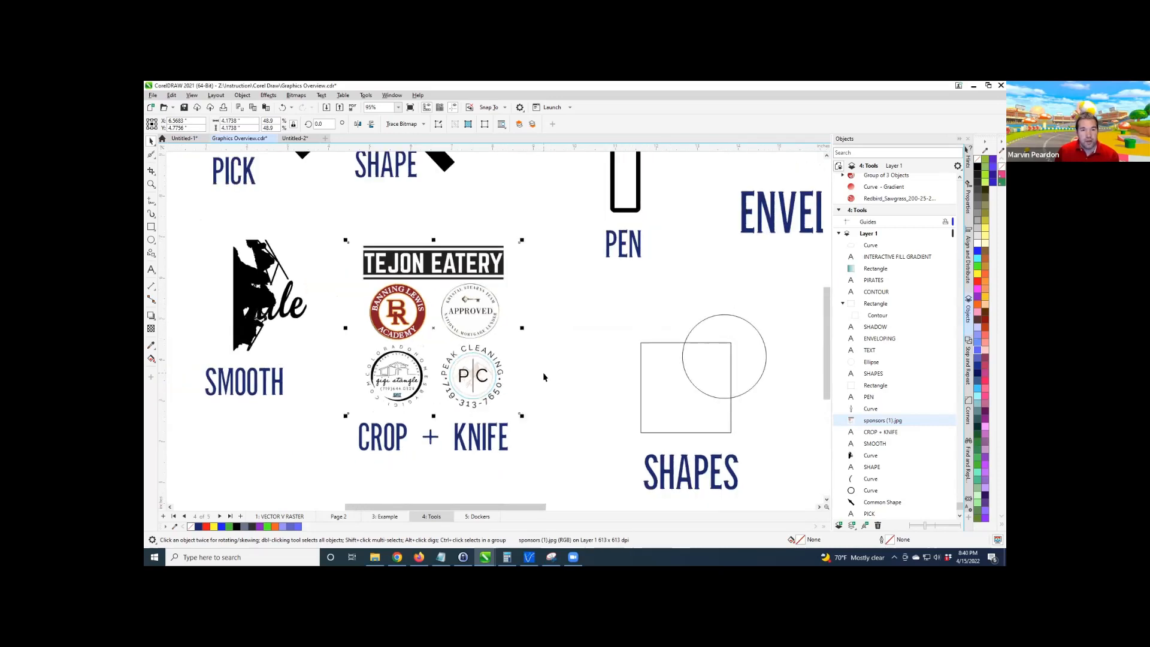
Crop the sponsor logos bitmap to the round Banning Lewis Academy logo, with a crop area of about 1.64 by 1.47 inches.
left_click(150, 172)
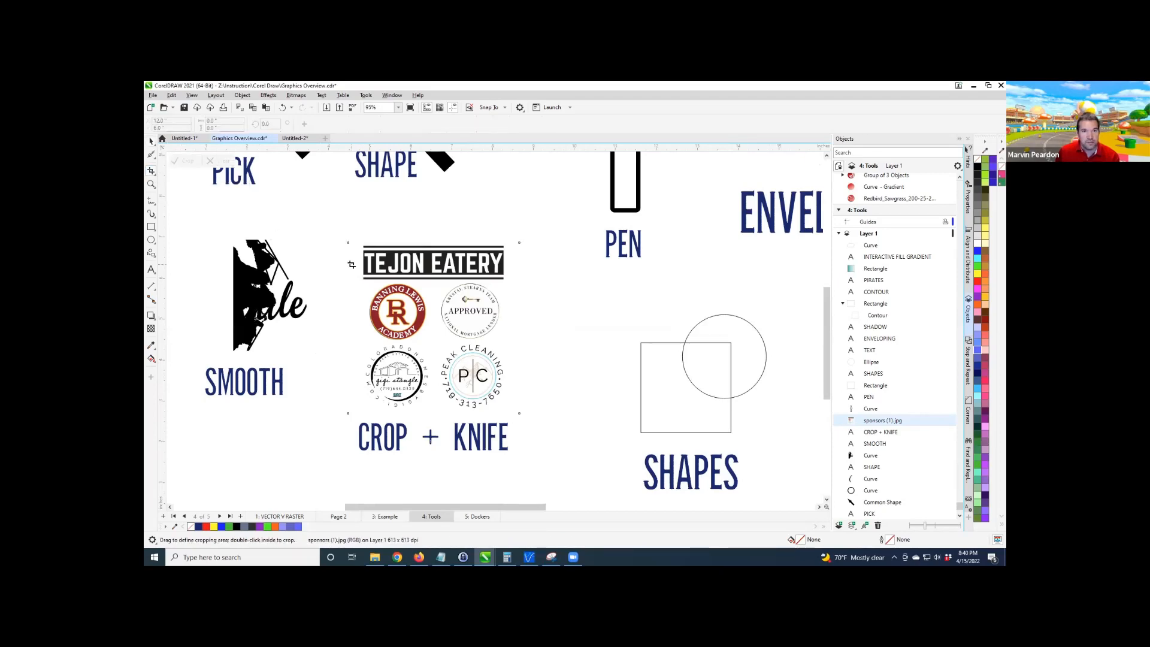
scroll(377, 302, "up", 4)
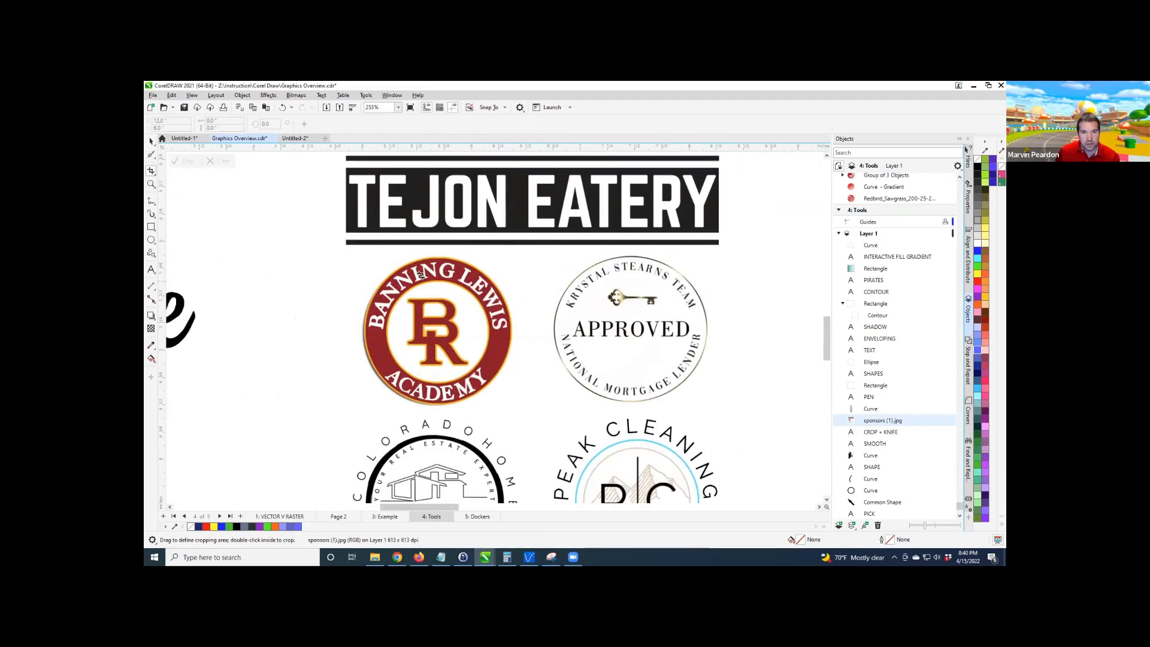
left_click_drag(344, 254, 523, 414)
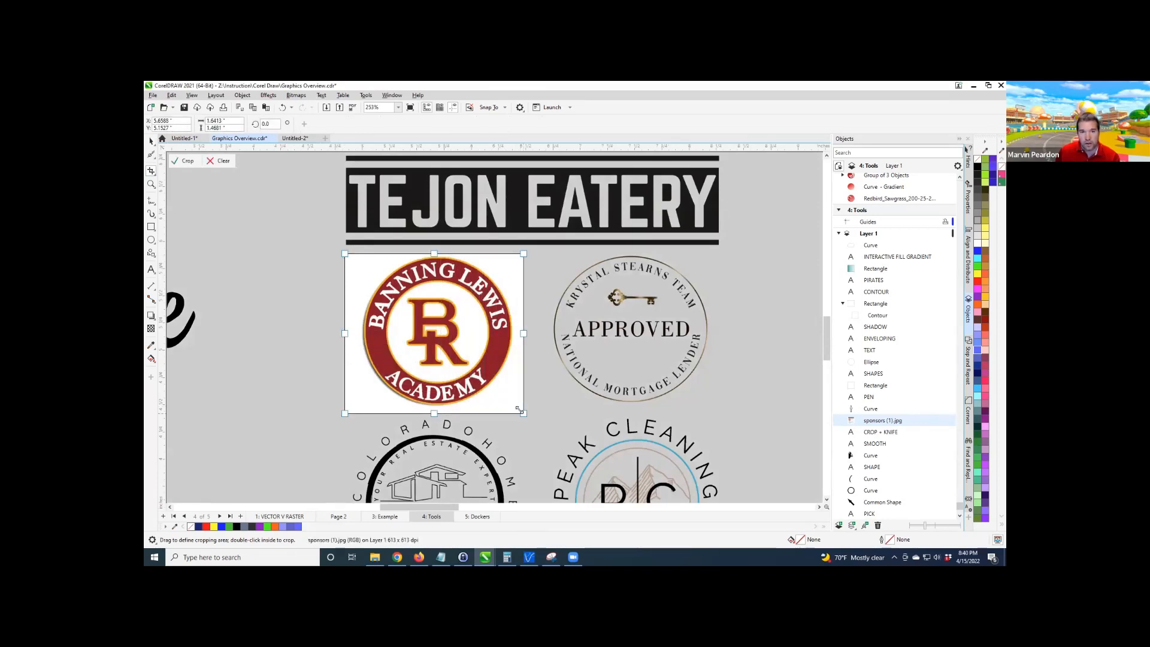
left_click(184, 161)
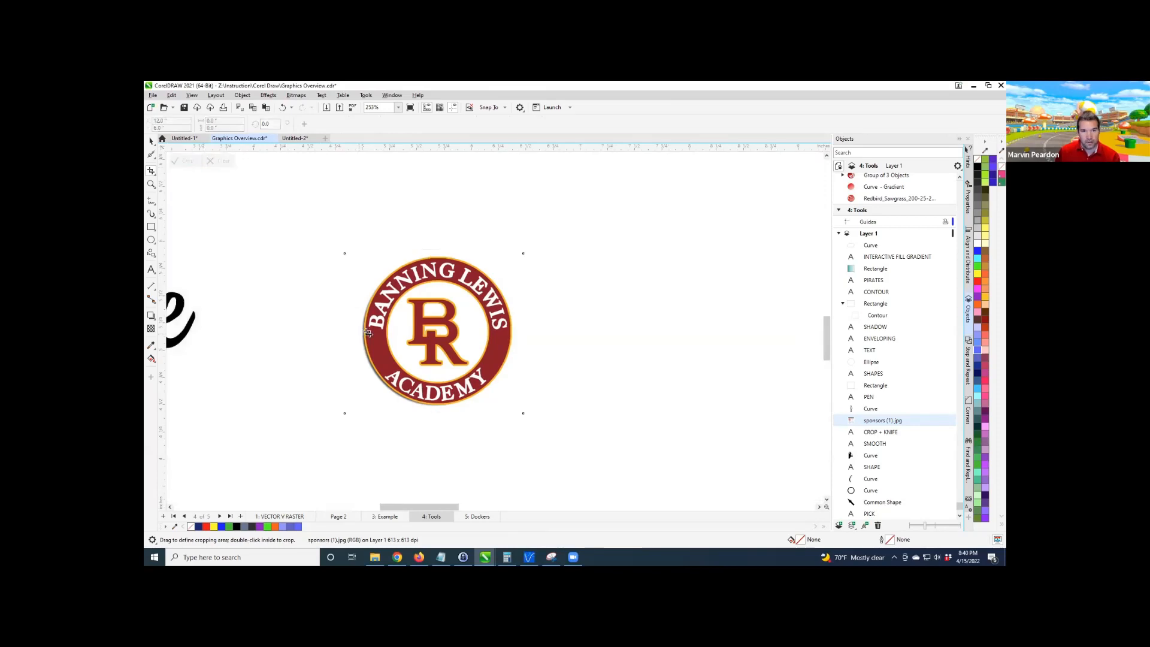
Switch back to the Pick tool and undo the crop of the sponsor logos bitmap.
scroll(443, 300, "down", 5)
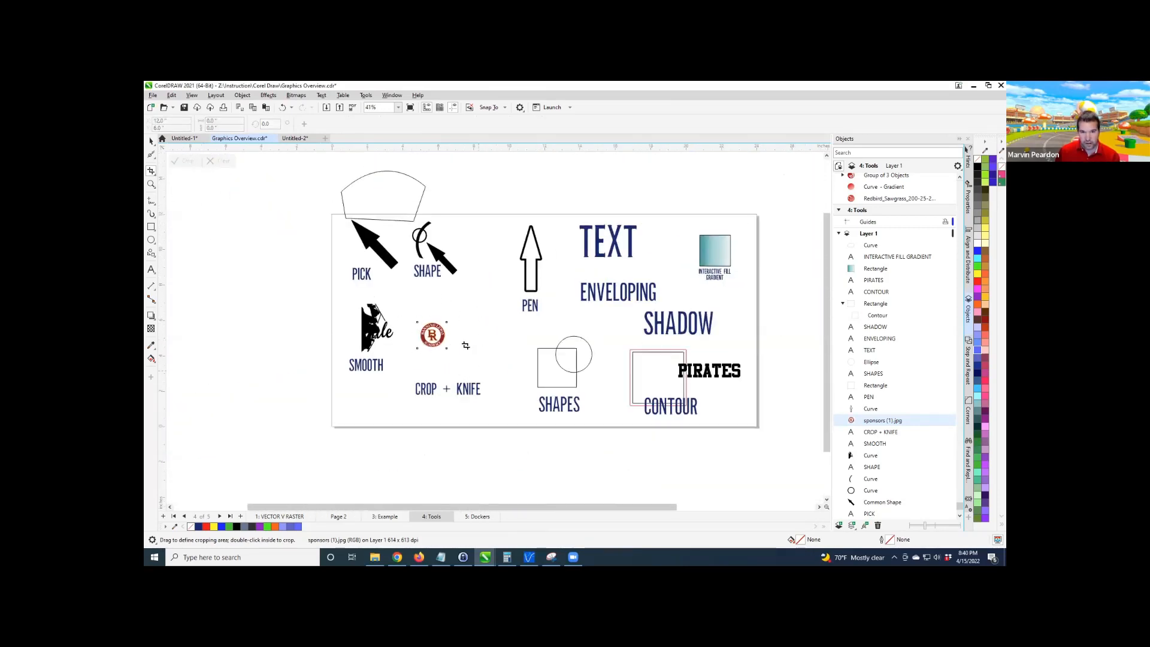
scroll(472, 349, "up", 4)
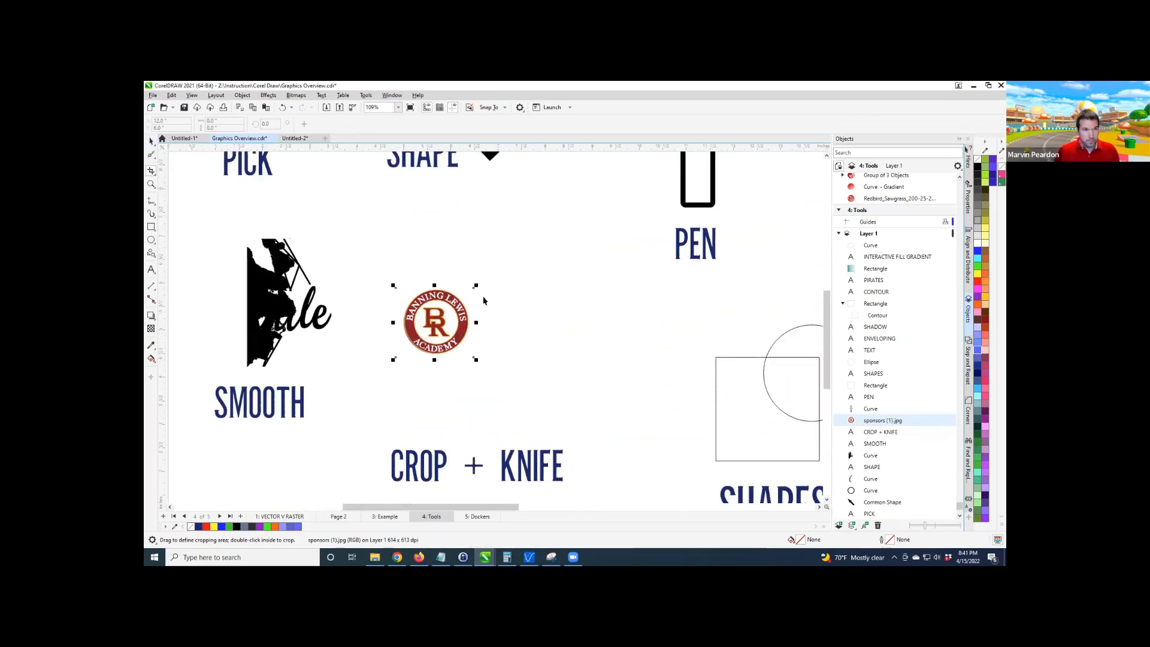
key("space")
key("ctrl+z")
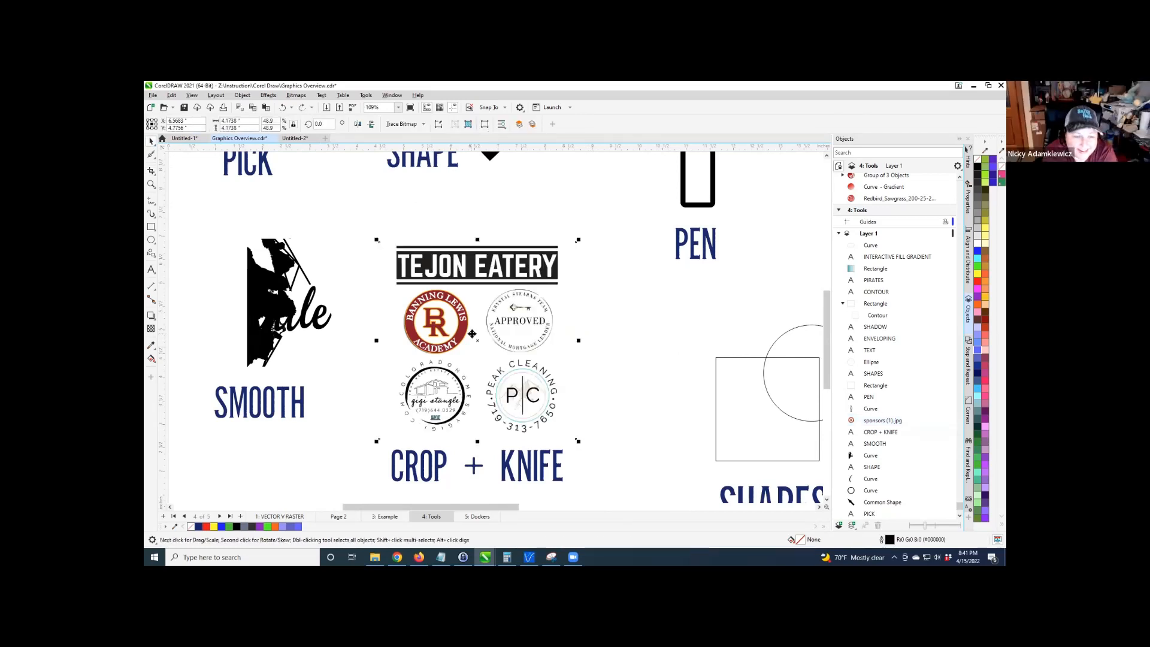
Slice the sponsor logos bitmap in two with the Knife tool, along a nearly horizontal line just below the TEJON EATERY banner.
scroll(472, 334, "up", 1)
scroll(460, 291, "up", 1)
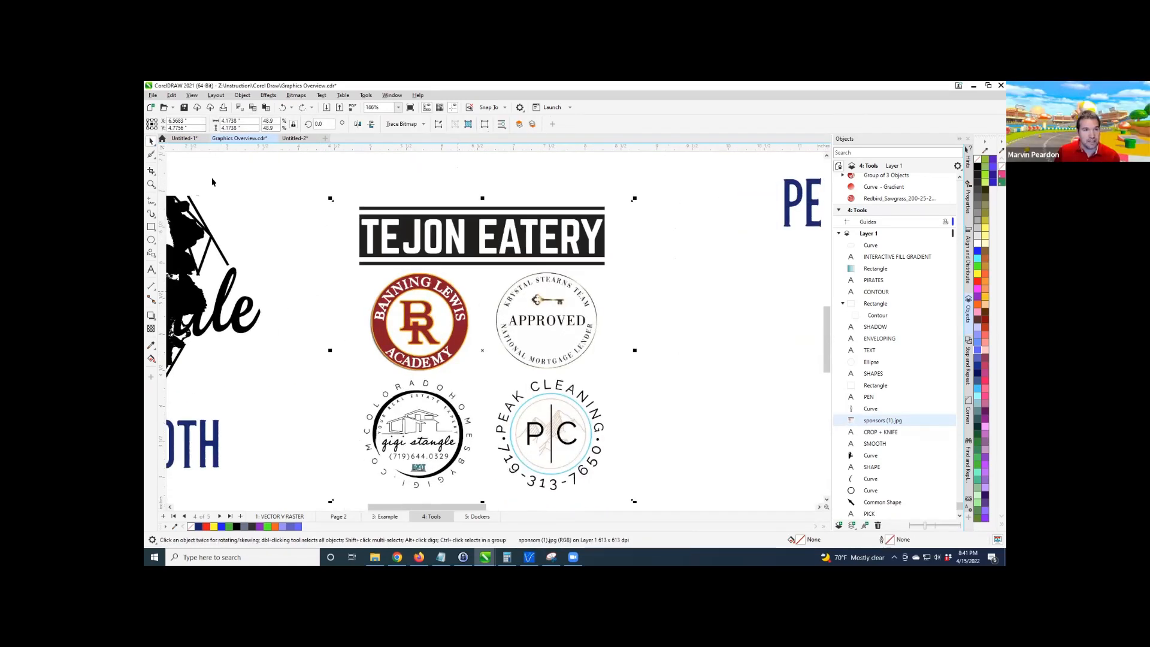
left_click(153, 178)
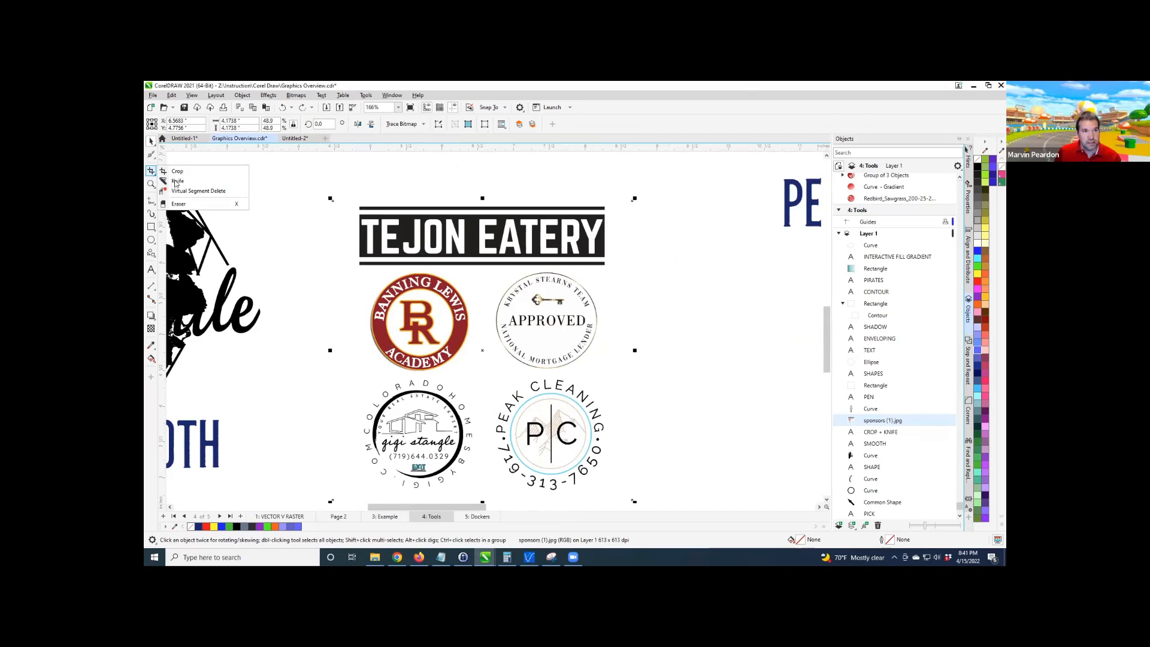
left_click(177, 181)
scroll(386, 275, "up", 2)
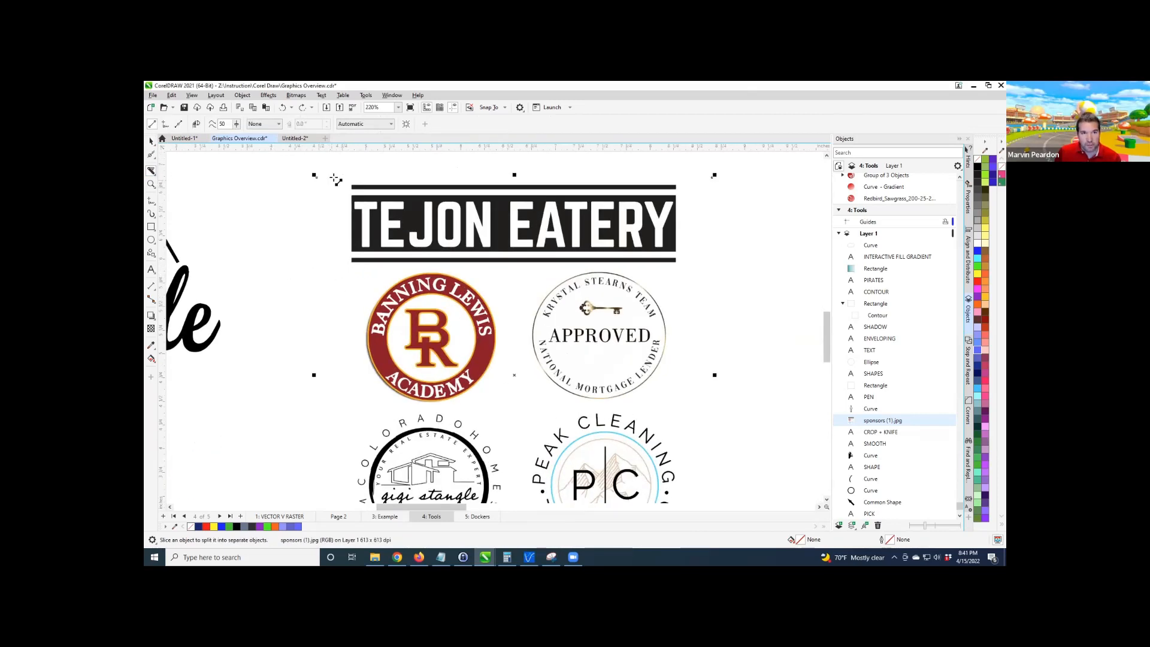
left_click(292, 271)
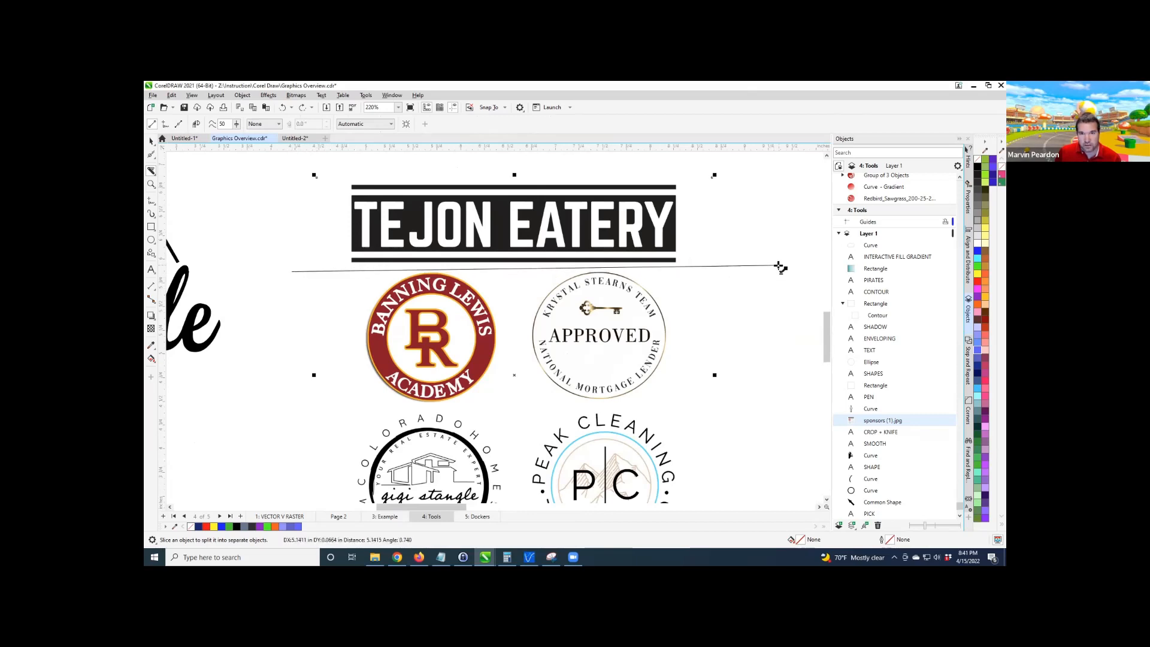
left_click(779, 265)
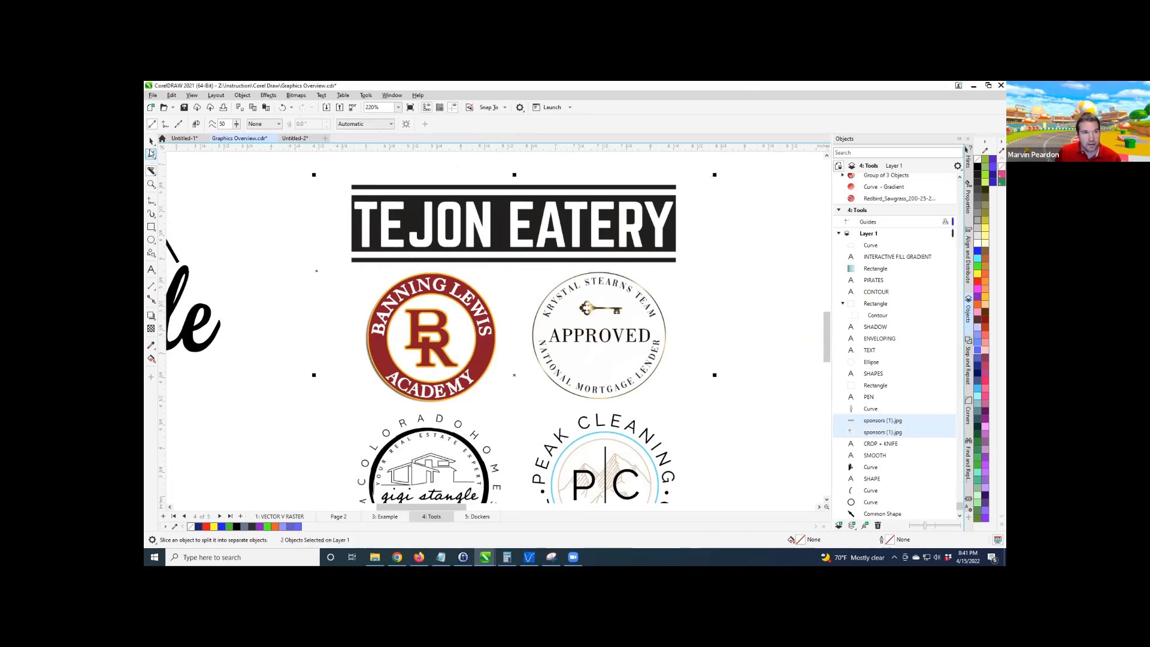
Switch to the Pick tool and move the TEJON EATERY banner piece up and to the right, away from the four round logos.
key("space")
left_click_drag(419, 226, 388, 189)
scroll(516, 303, "down", 1)
right_click(475, 225)
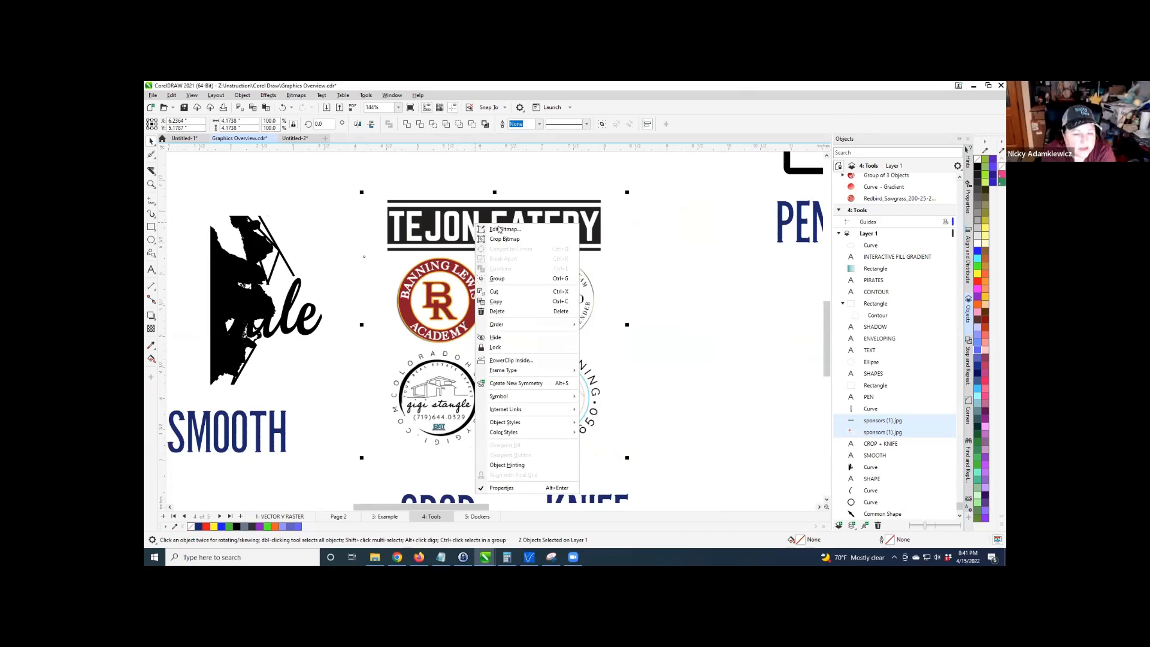
left_click(680, 239)
left_click_drag(581, 216, 637, 185)
Reposition the banner and the four-logo piece so the logos sit just below the TEJON EATERY banner with a gap between them.
left_click(581, 286)
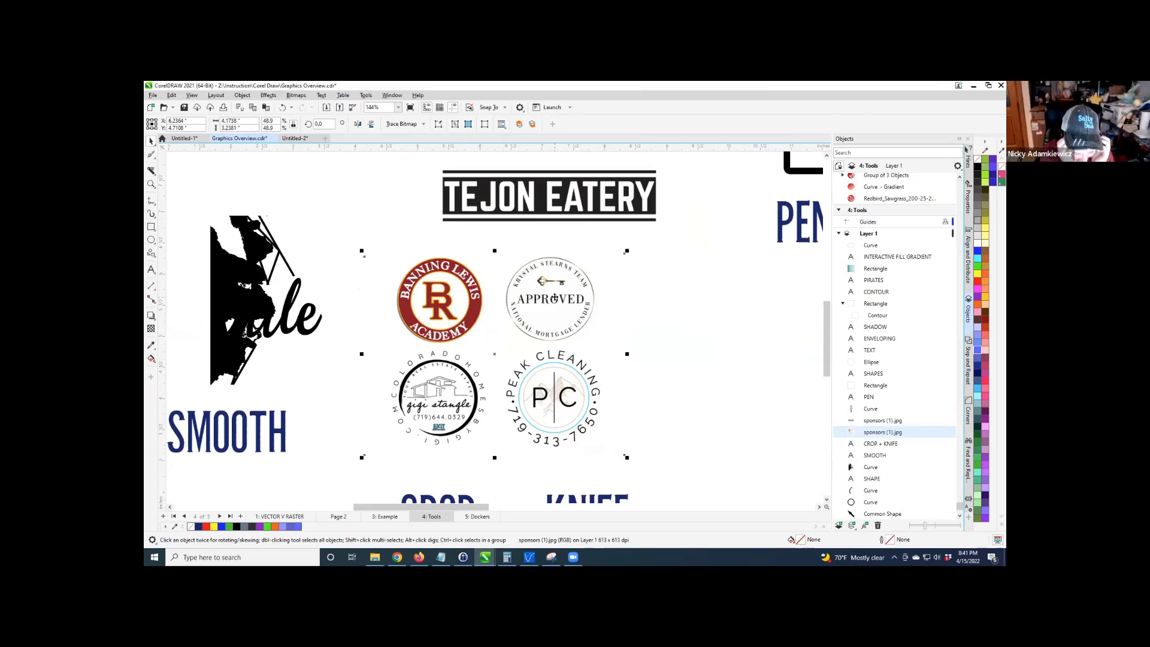
left_click_drag(454, 285, 489, 343)
left_click_drag(526, 205, 486, 190)
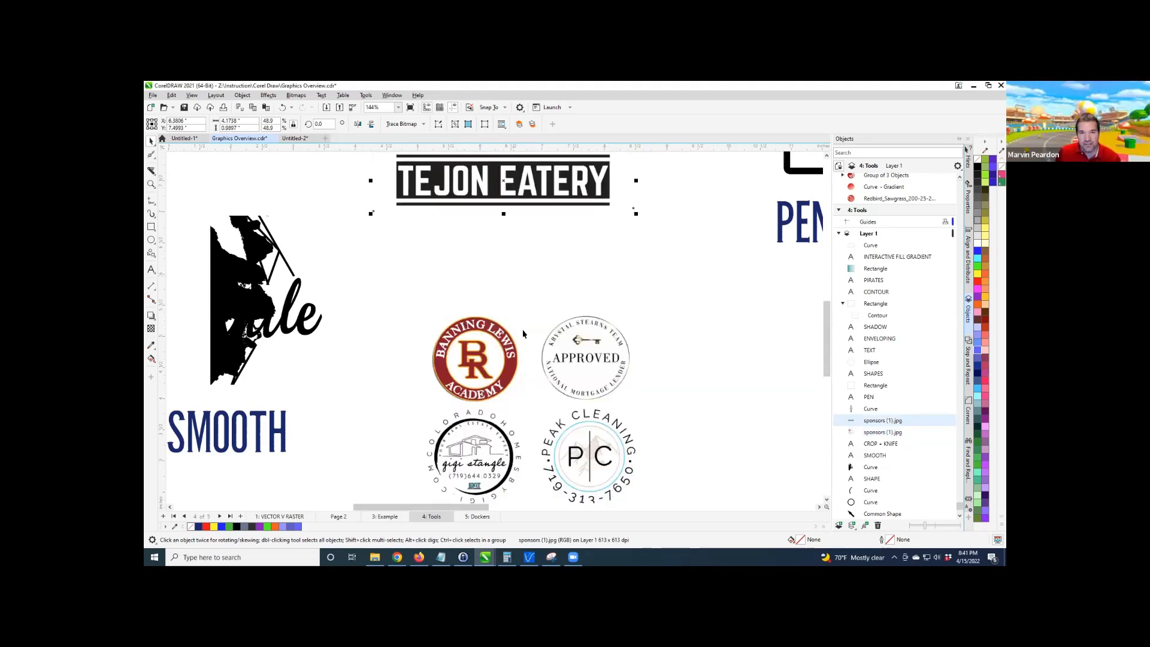
left_click(491, 337)
left_click_drag(491, 338, 478, 300)
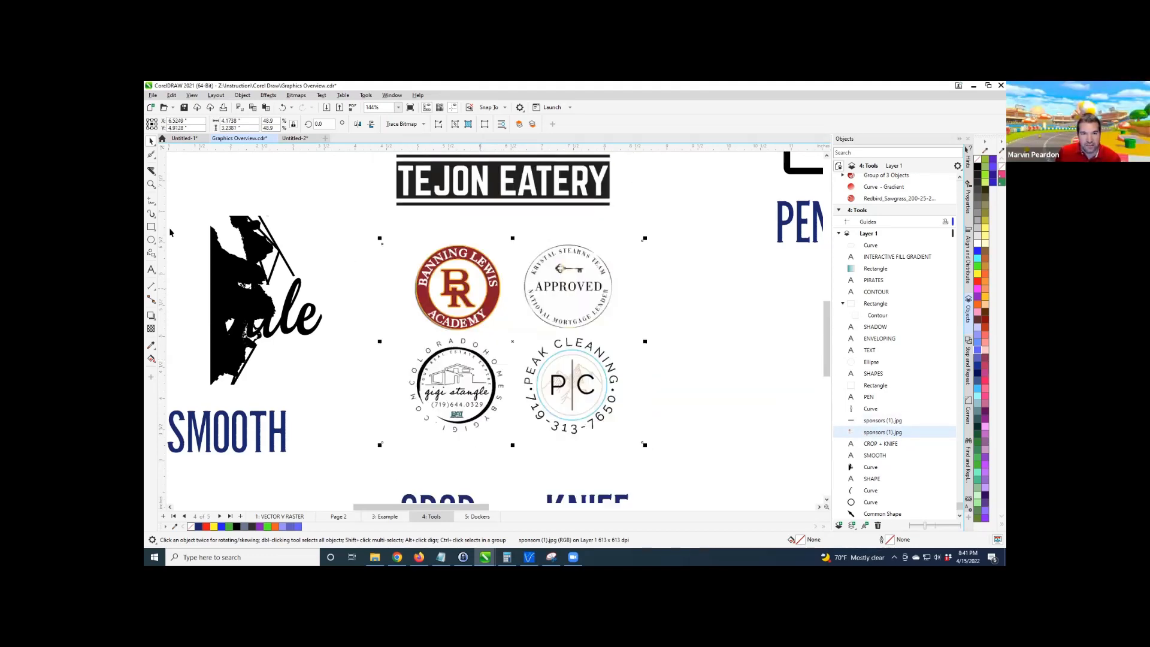
Slice the four-logo bitmap with the Knife tool, horizontally between the two rows and vertically between the two columns.
left_click(151, 171)
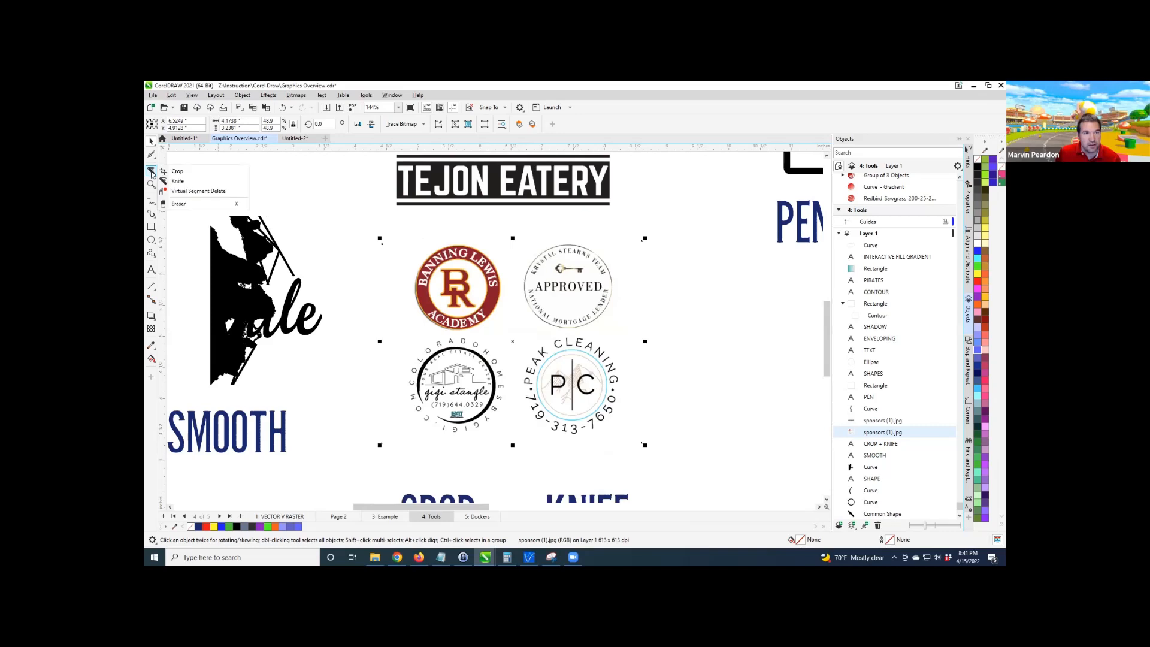
left_click(171, 184)
scroll(448, 354, "up", 1)
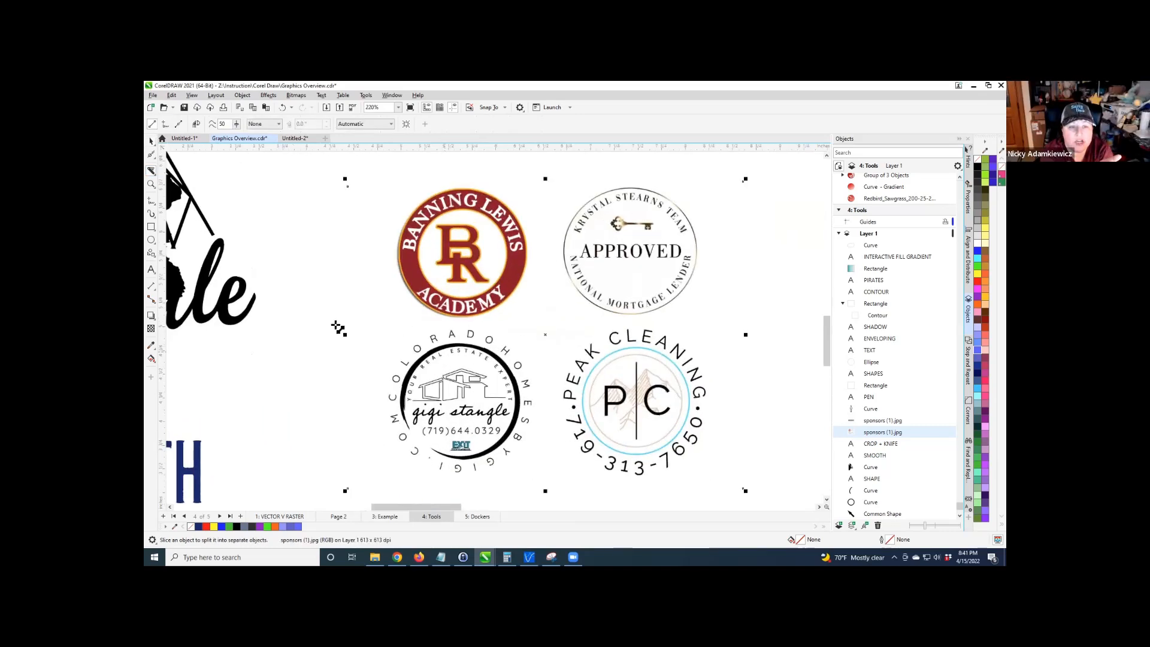
left_click_drag(330, 325, 778, 323)
scroll(572, 341, "down", 1)
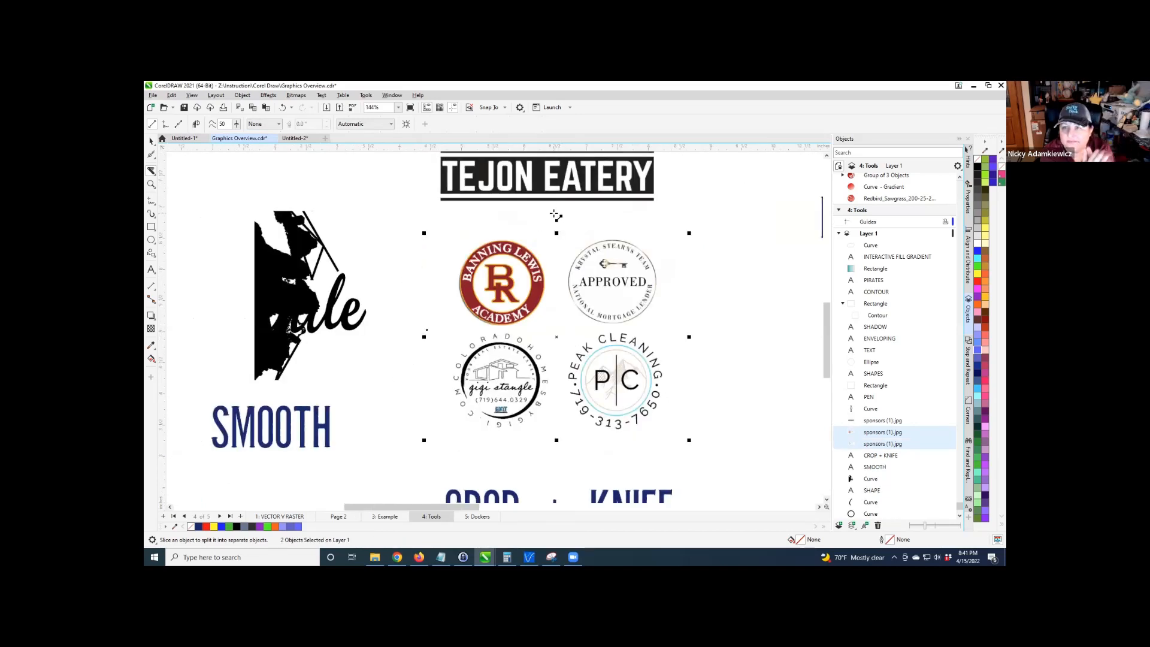
mouse_move(554, 213)
left_mouse_down()
mouse_move(558, 473)
mouse_move(545, 467)
left_mouse_up()
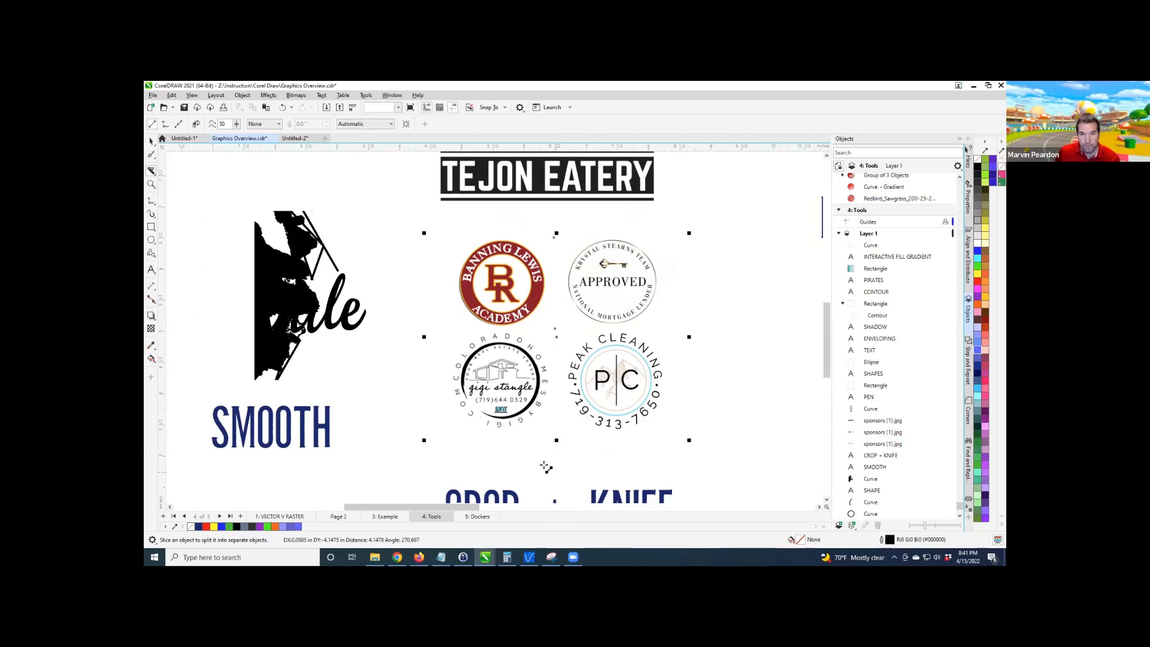
Pull the four sliced logo pieces apart with the Pick tool, spacing each one away from the others.
left_click(151, 142)
left_click_drag(492, 287, 439, 248)
left_click_drag(634, 295, 700, 257)
left_click_drag(617, 377, 648, 357)
left_click(510, 370)
left_click_drag(510, 370, 437, 378)
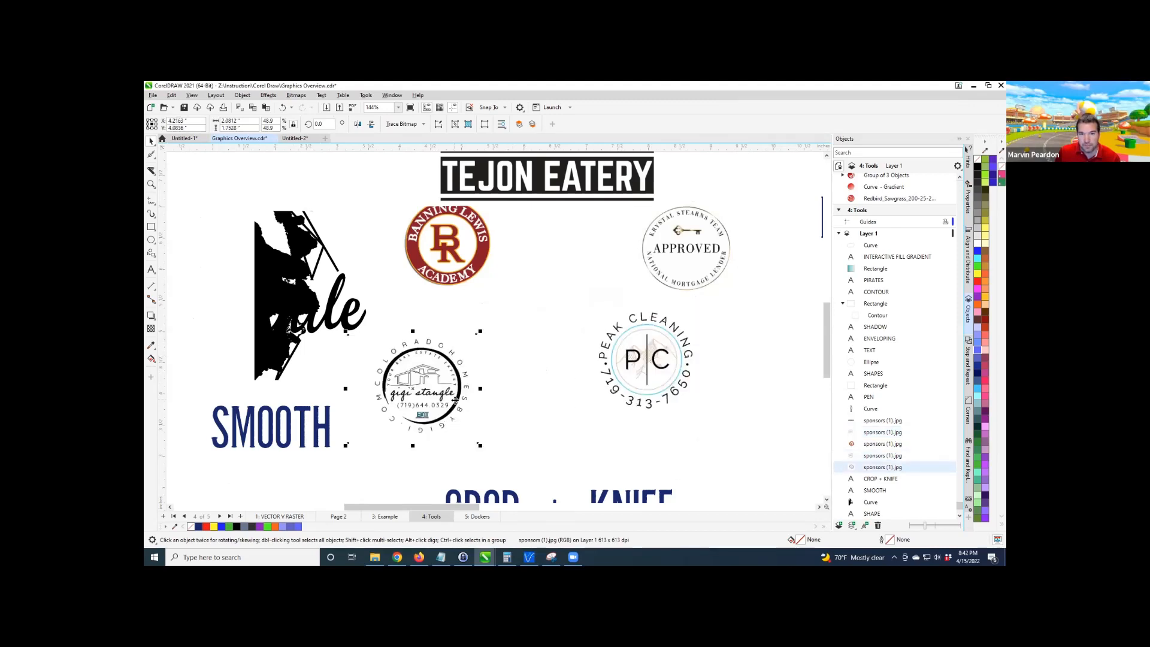
Rearrange the logo pieces into a compact two-by-two grid above the CROP + KNIFE label, with the TEJON EATERY banner directly above.
scroll(454, 422, "down", 2)
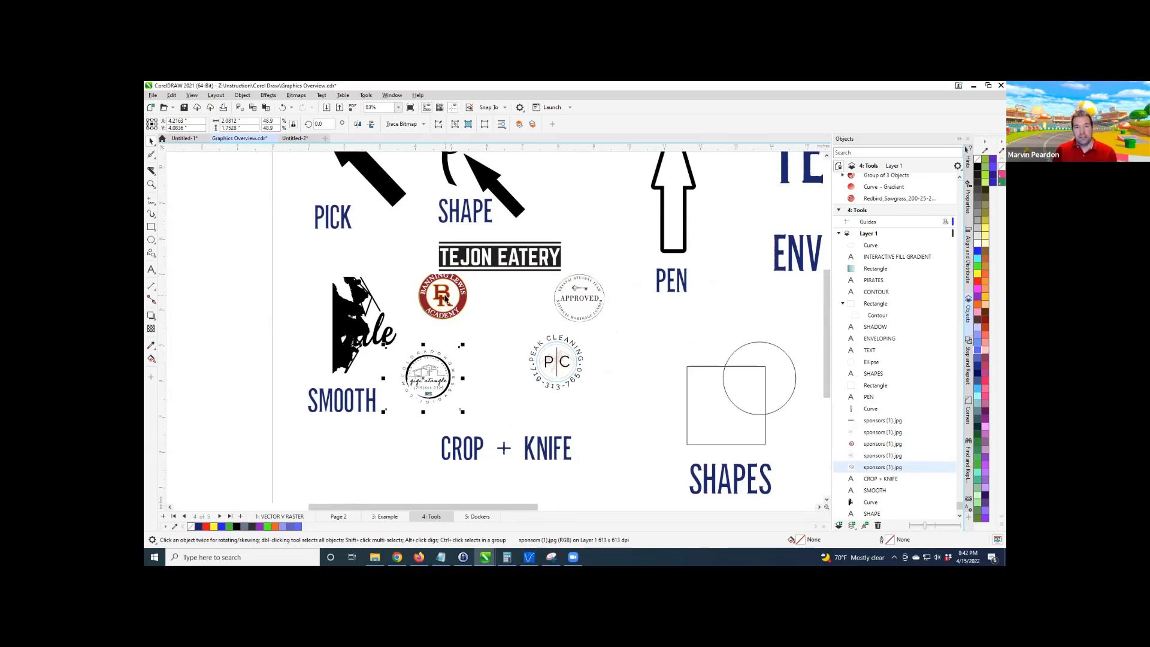
left_click_drag(445, 299, 467, 316)
left_click_drag(448, 378, 486, 374)
left_click_drag(557, 362, 534, 375)
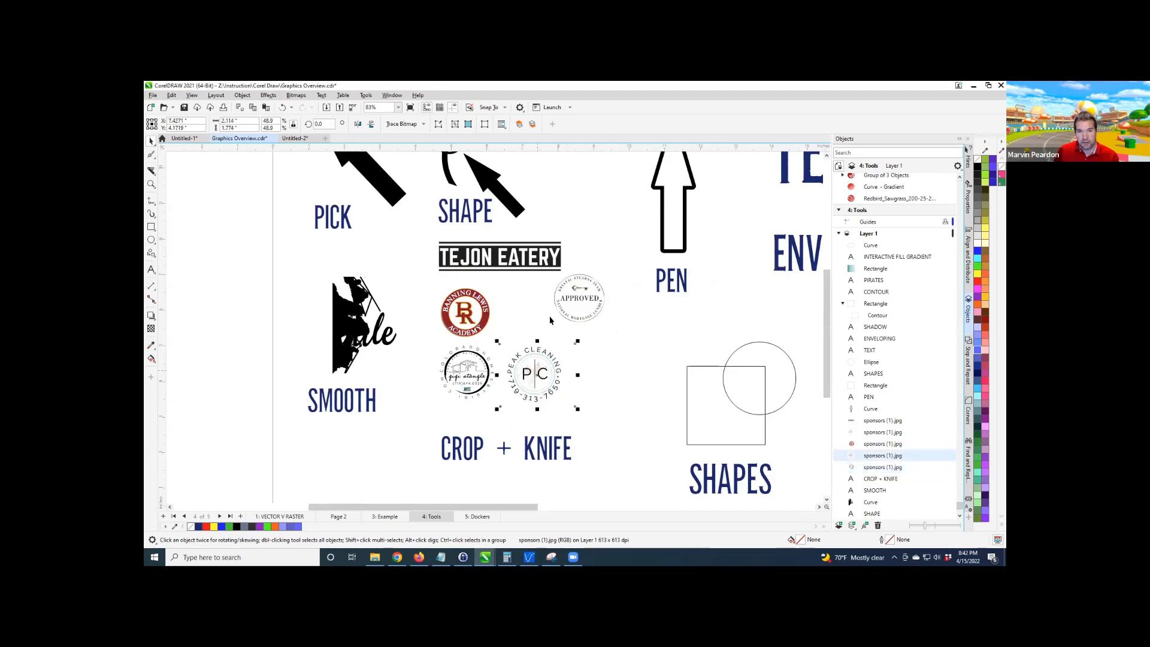
left_click_drag(557, 305, 497, 279)
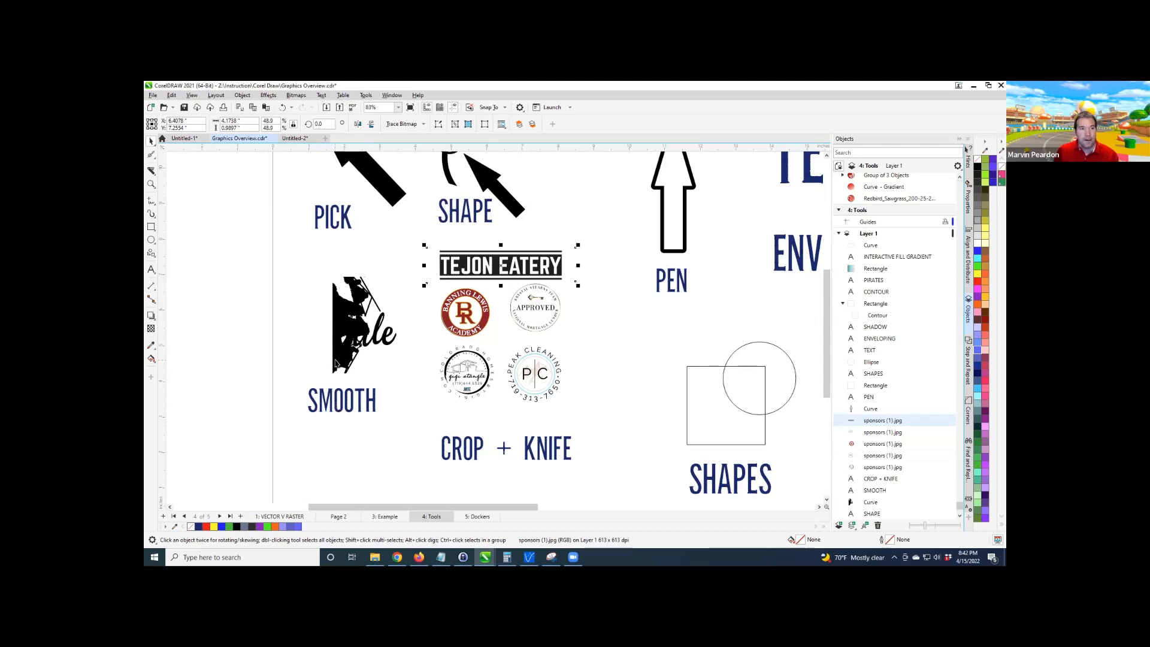
Select the four round logo slices one after another in the object list to identify each separate bitmap.
scroll(335, 363, "down", 1)
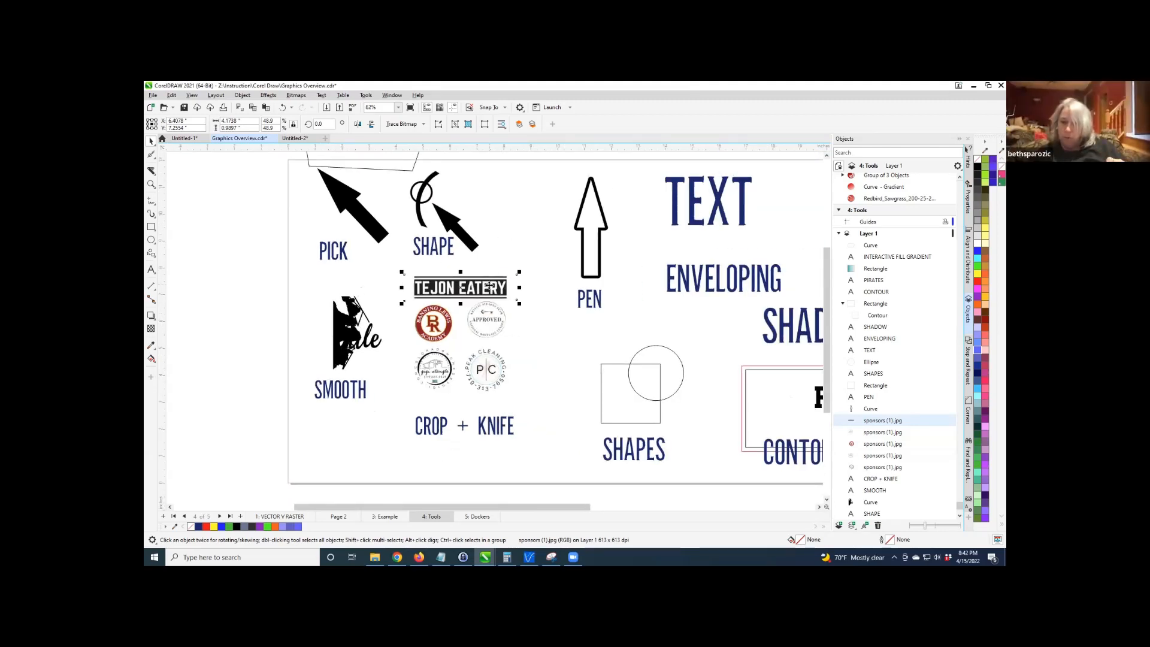
left_click(897, 433)
left_click(892, 443)
left_click(888, 455)
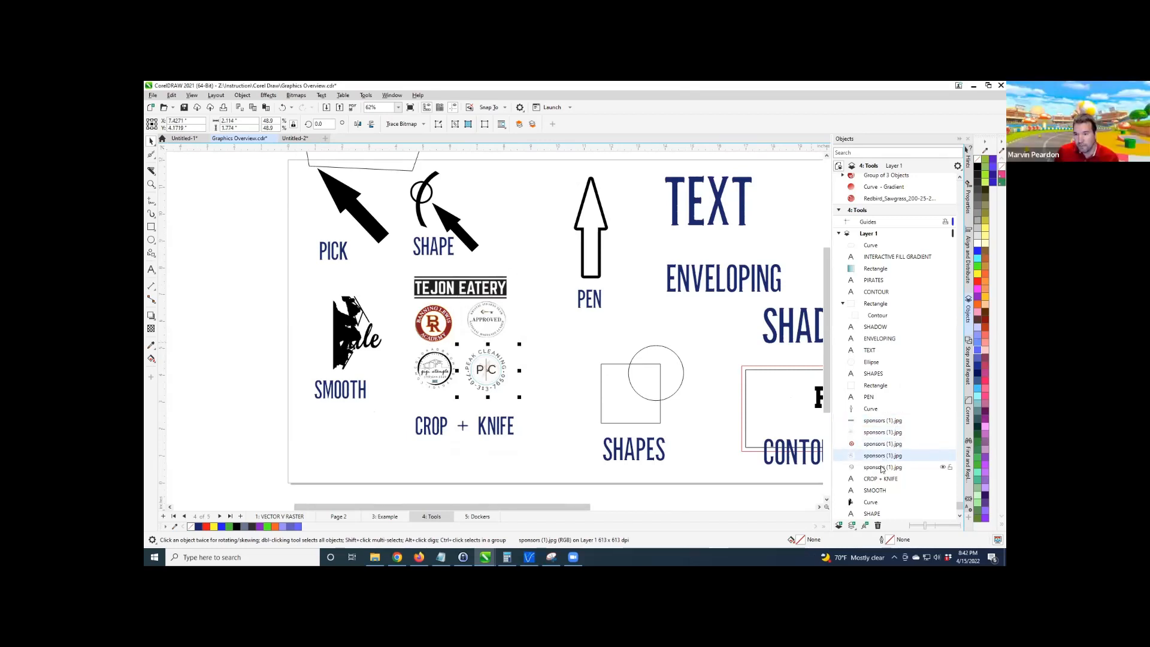
left_click(883, 467)
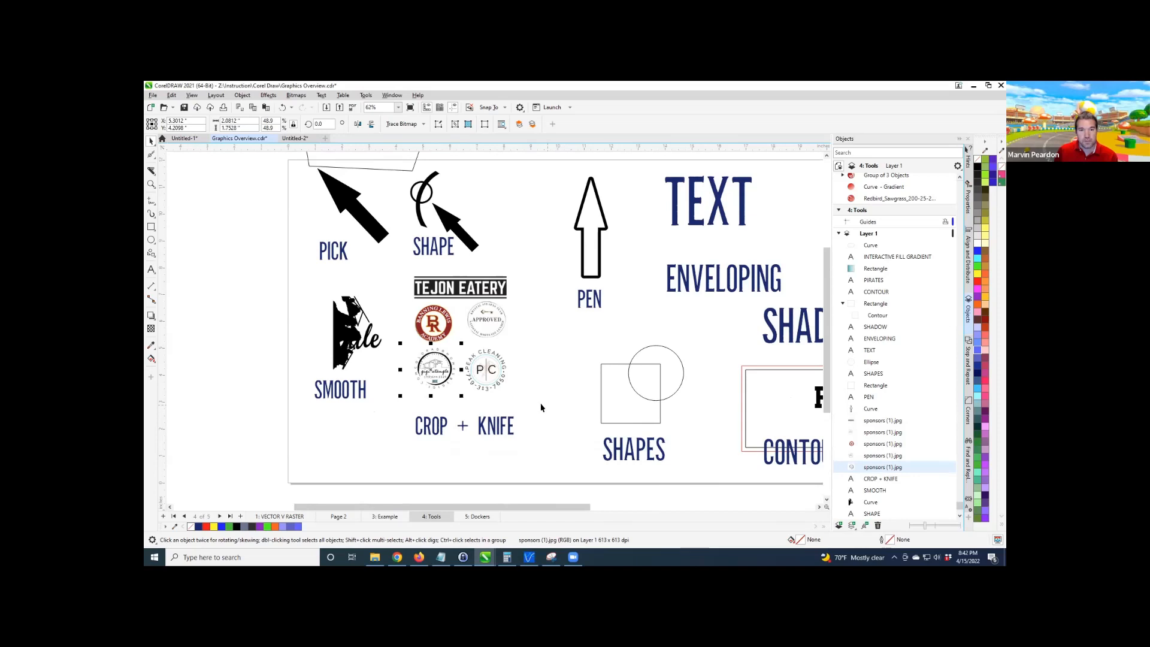
Erase the script lettering at the right of the black climber graphic above SMOOTH, using the Eraser tool with a round 0.25-inch nib.
left_click(151, 171)
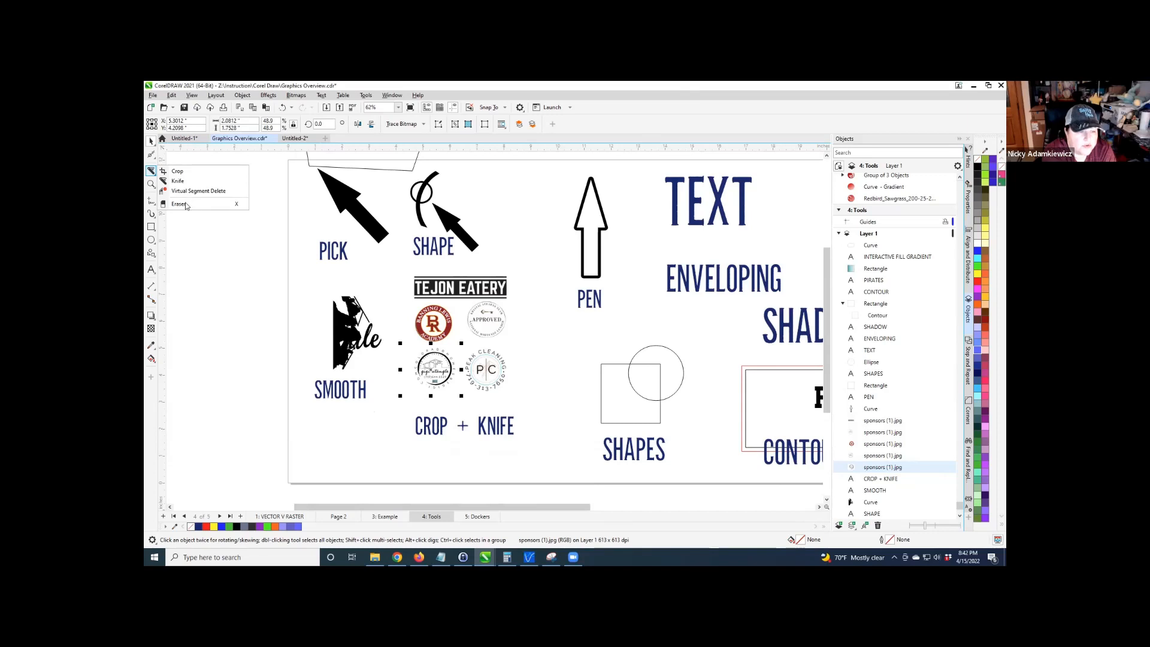
left_click(151, 154)
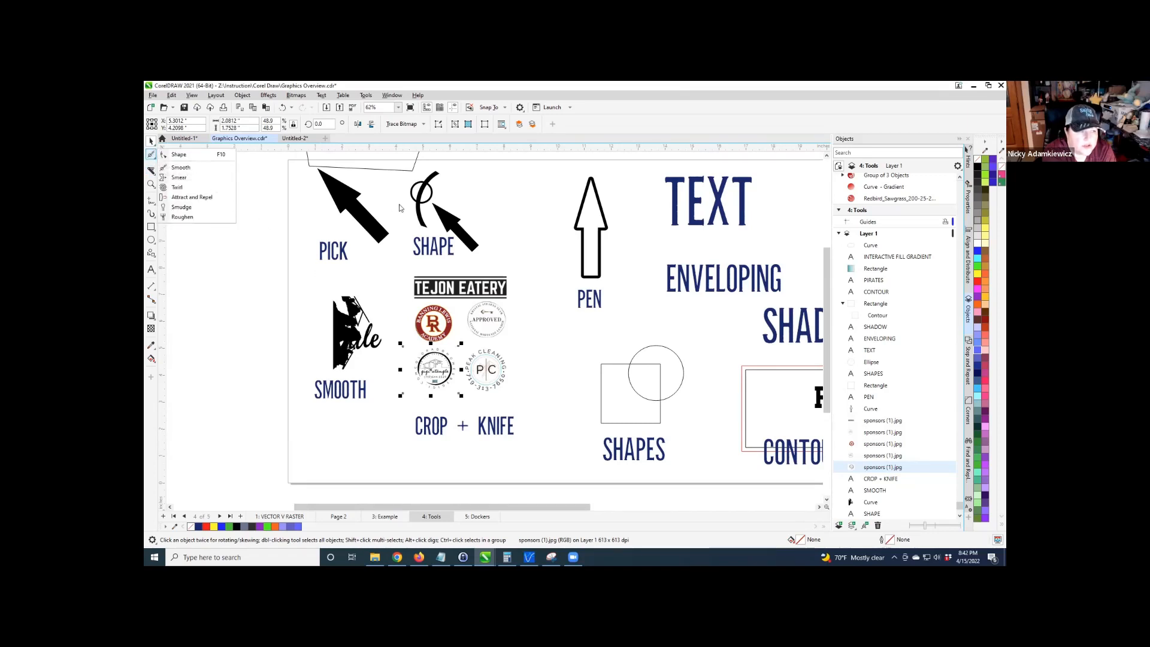
left_click(373, 313)
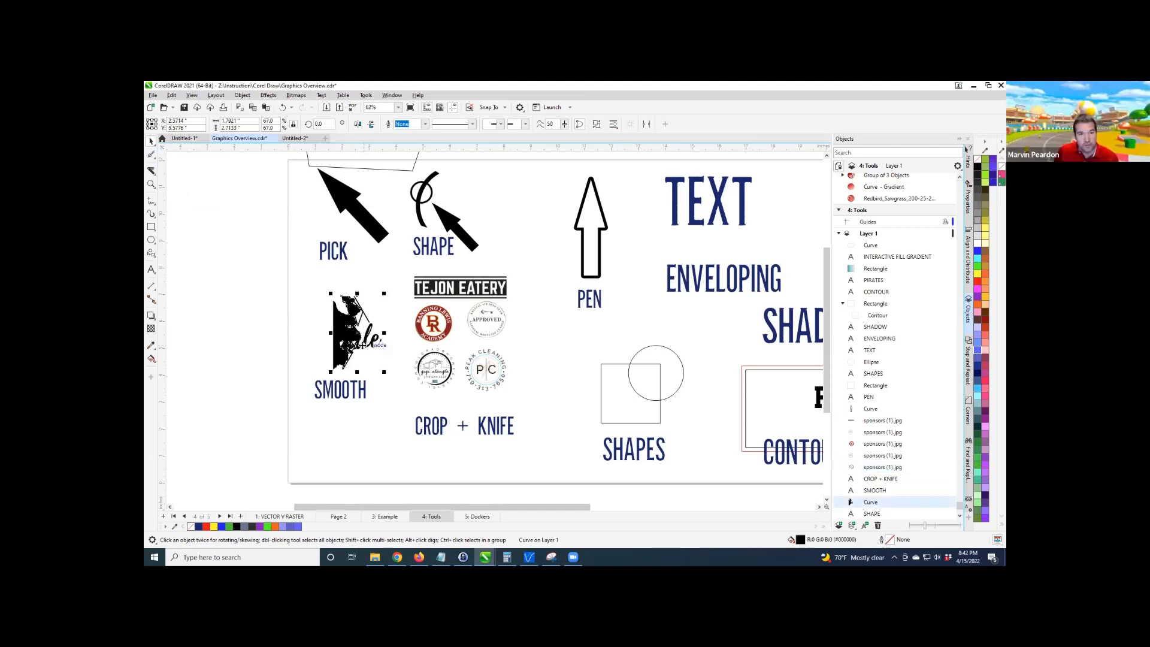
scroll(364, 345, "up", 2)
left_click(151, 172)
left_click(152, 172)
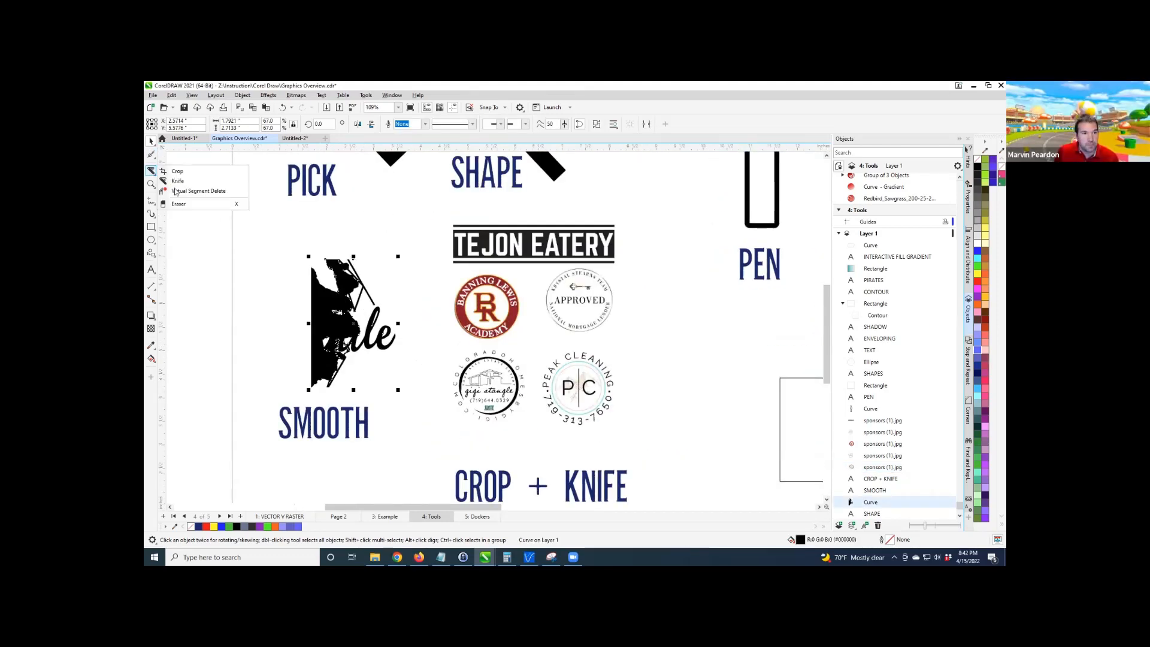
left_click(185, 207)
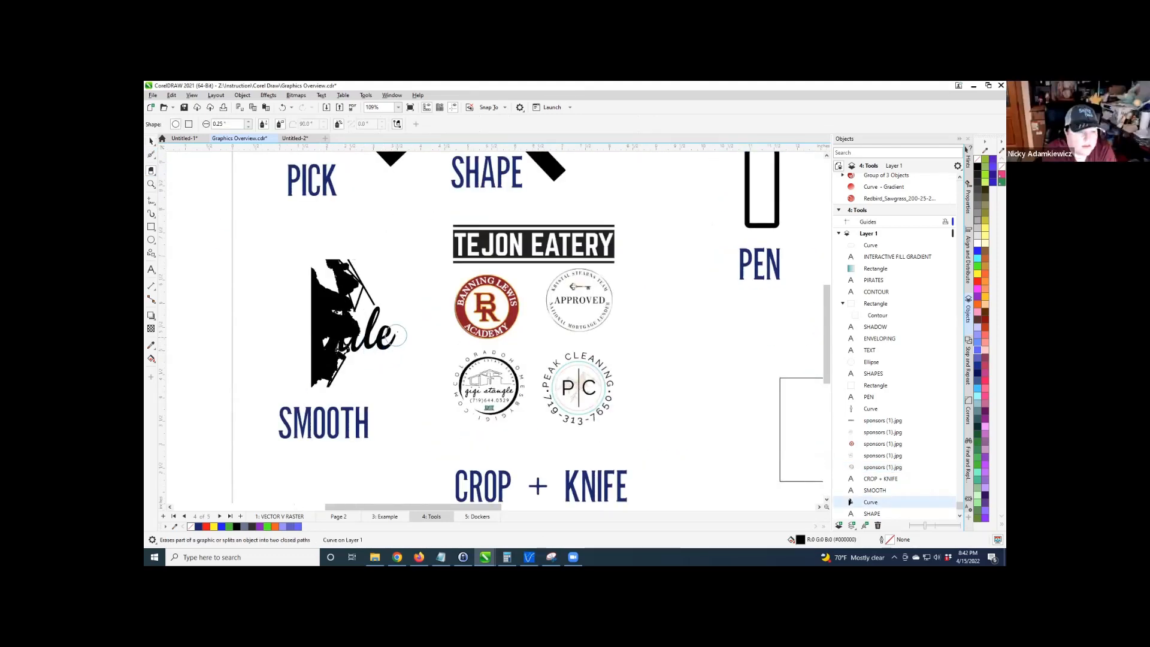
mouse_move(399, 336)
left_mouse_down()
mouse_move(387, 345)
mouse_move(386, 275)
mouse_move(367, 303)
mouse_move(402, 370)
mouse_move(379, 329)
mouse_move(367, 357)
mouse_move(400, 359)
mouse_move(367, 239)
mouse_move(380, 326)
left_mouse_up()
scroll(381, 348, "up", 3)
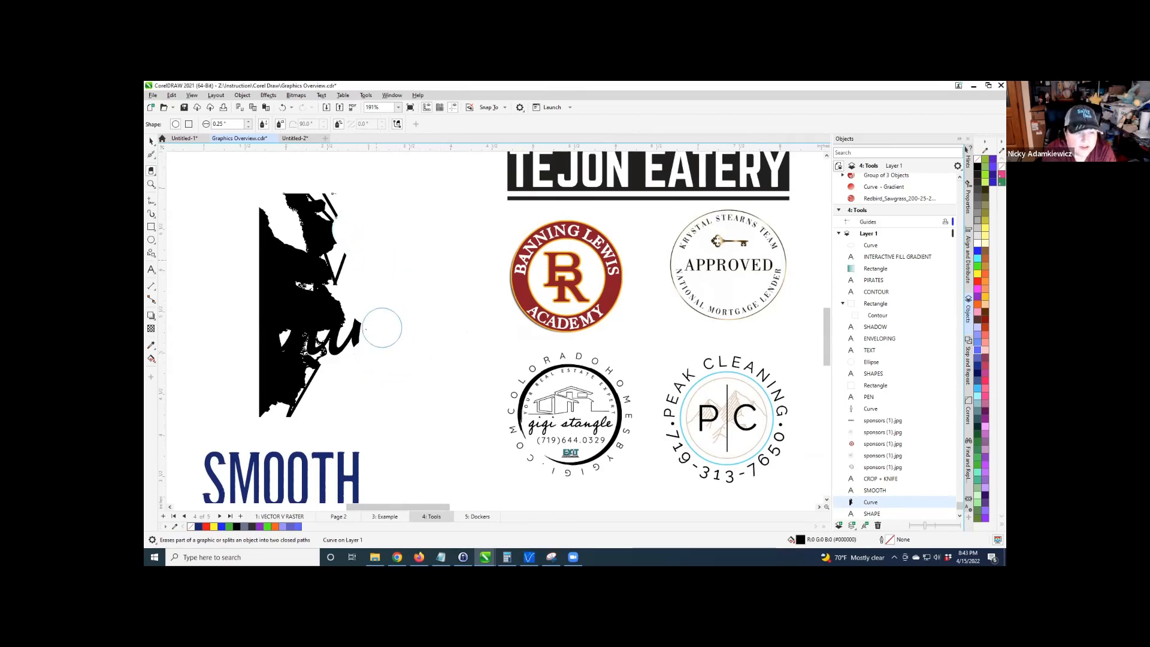
Switch to the Pick tool and move the climber graphic slightly up and to the right.
left_click(151, 141)
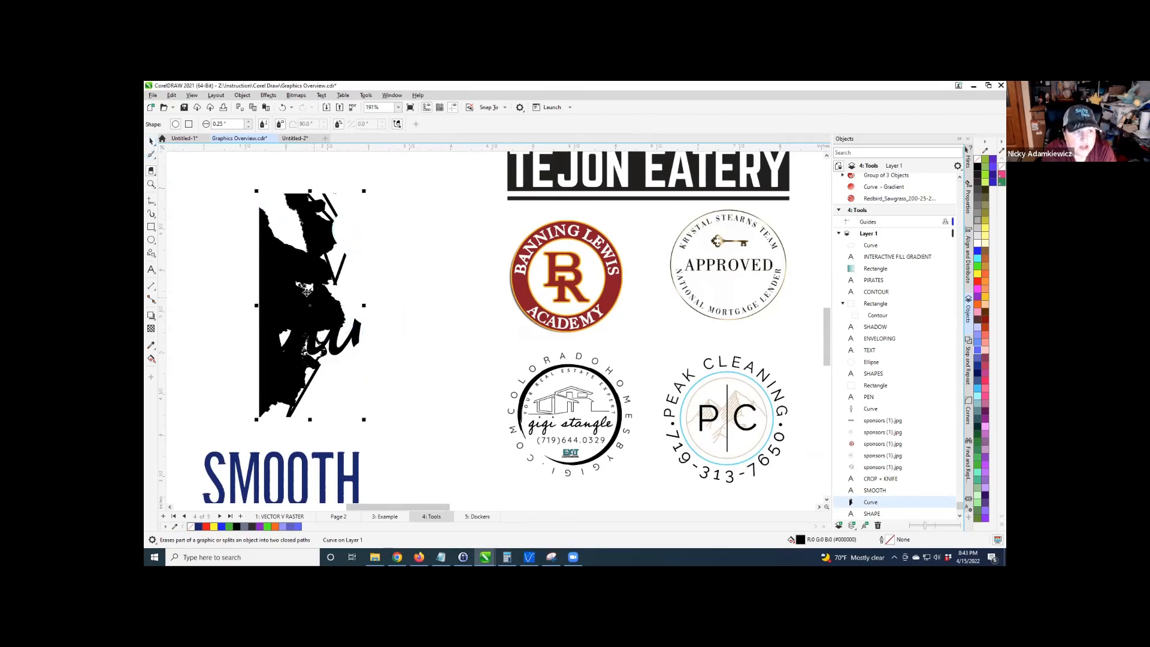
left_click_drag(300, 286, 310, 308)
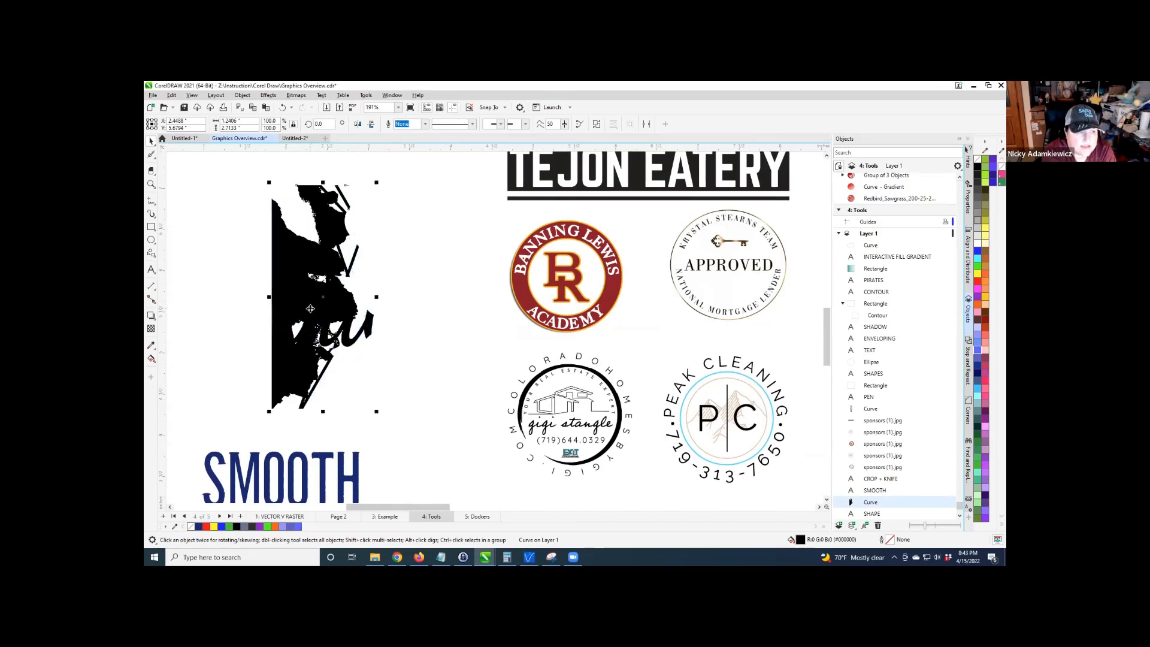
Give the Eraser a square nib, try a straight erasure along the climber graphic's right side, and undo back past the graphic's move.
left_click(151, 171)
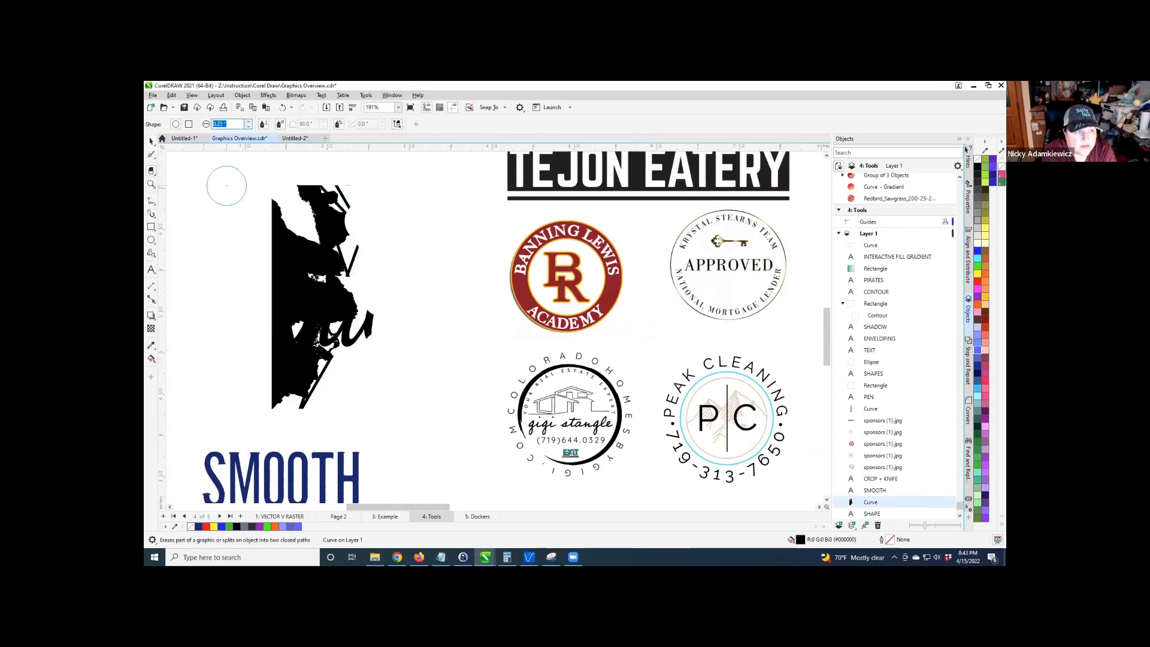
left_click(189, 125)
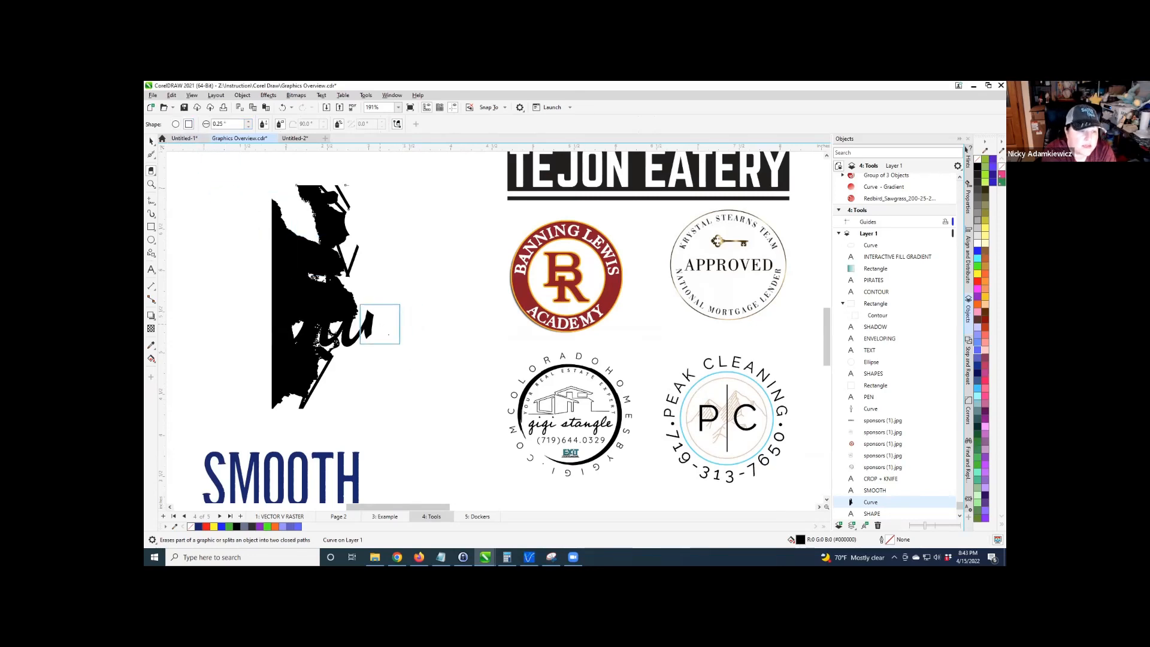
left_click(379, 324)
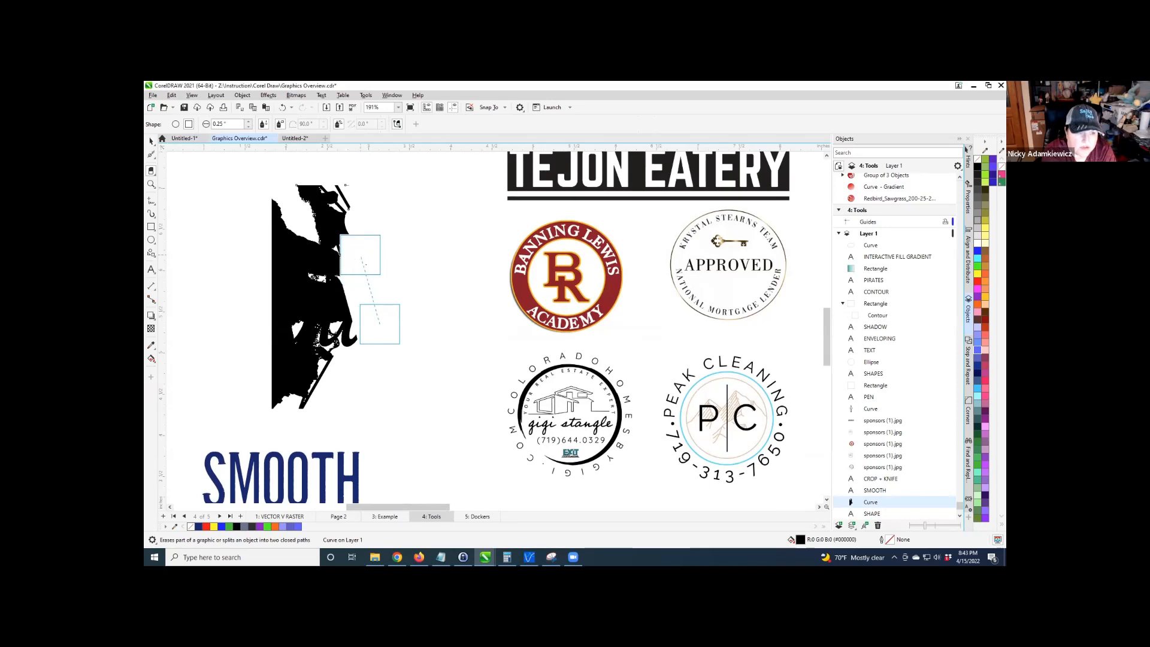
left_click(360, 255)
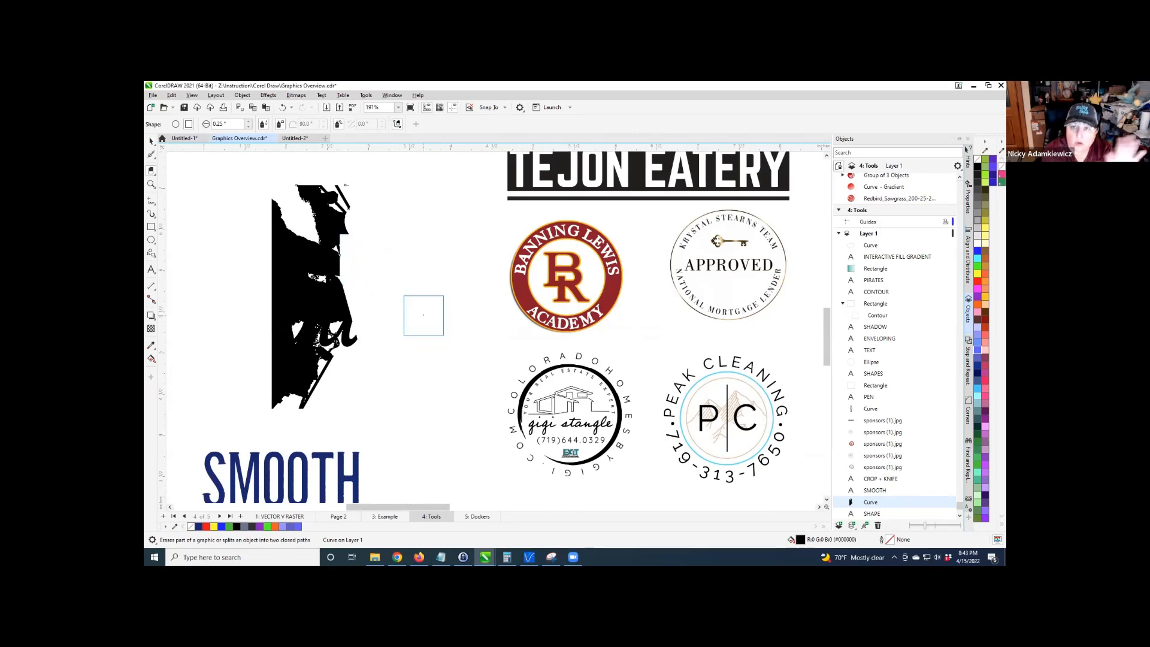
key("ctrl+z")
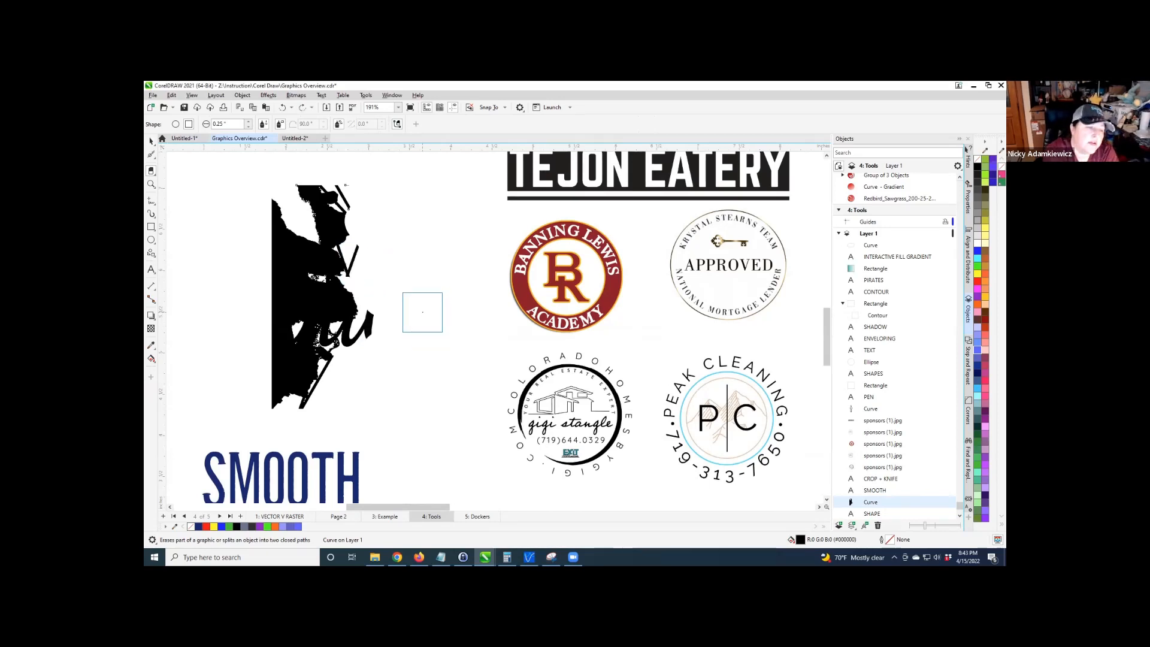
key("ctrl+z")
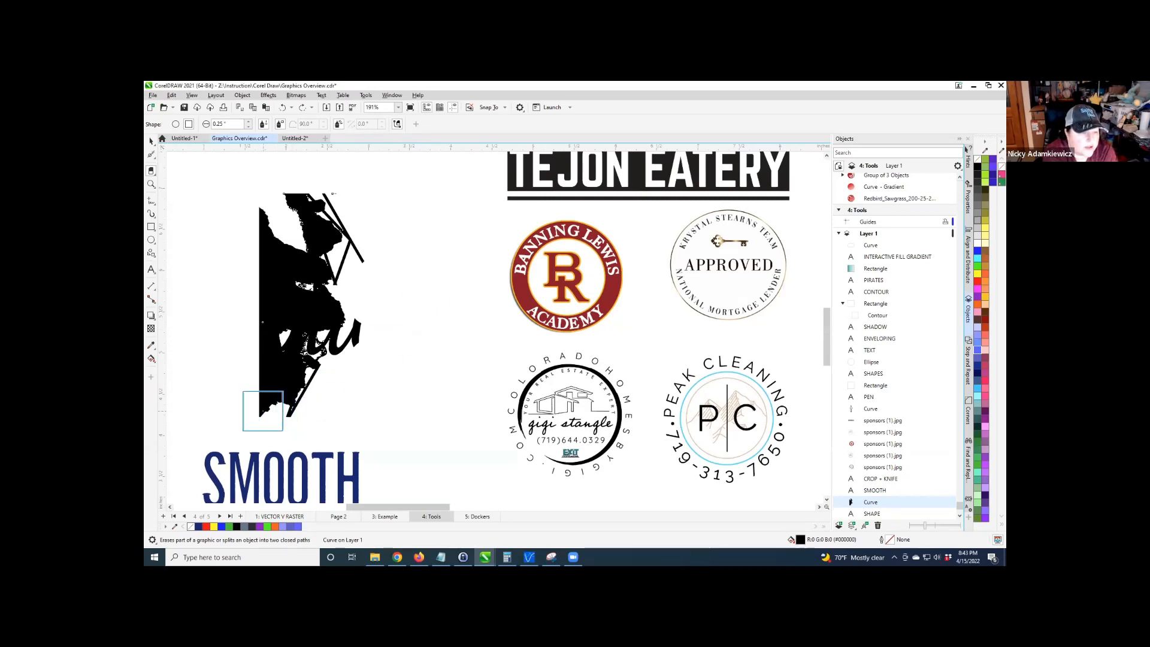
Try erasing a straight strip from the bottom to the top of the climber graphic's left edge, and undo it.
left_click(263, 411)
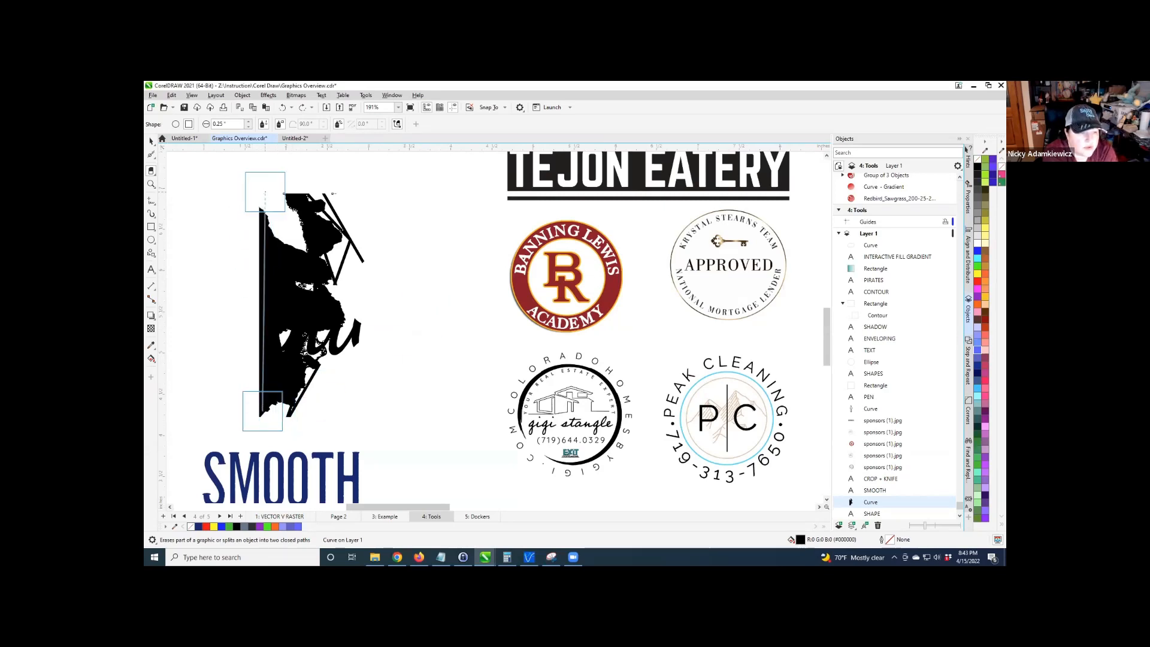
left_click(264, 192)
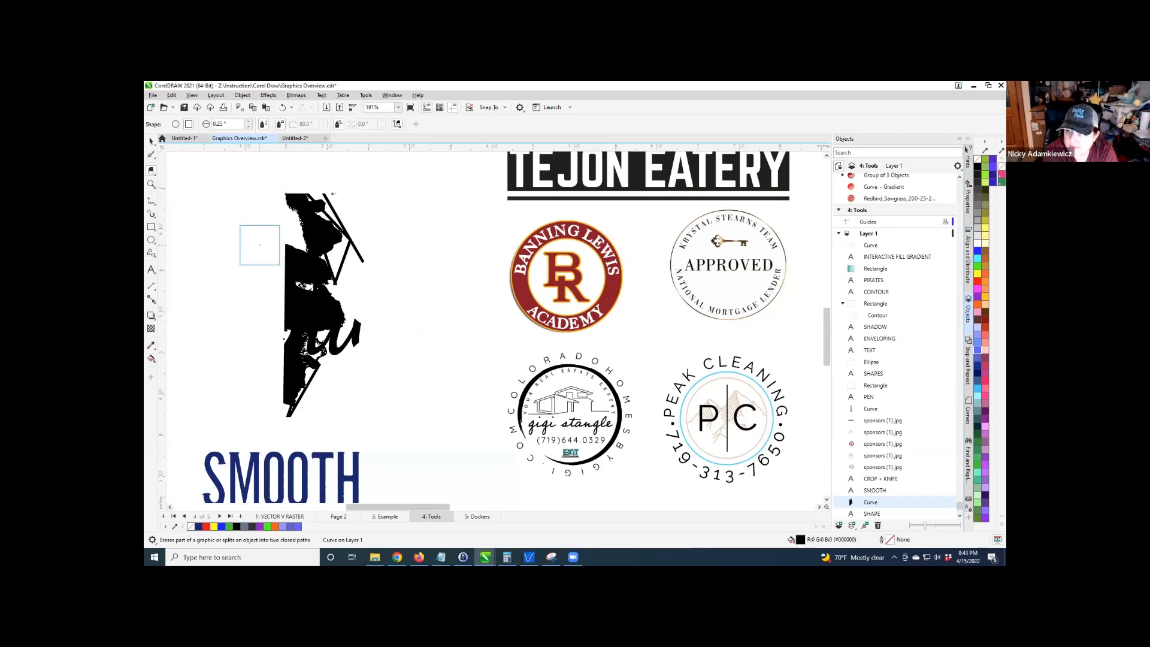
key("ctrl+z")
Erase a vertical strip along the climber graphic's entire left edge with the square nib, and set the eraser nib back to round.
left_click_drag(267, 399, 266, 197)
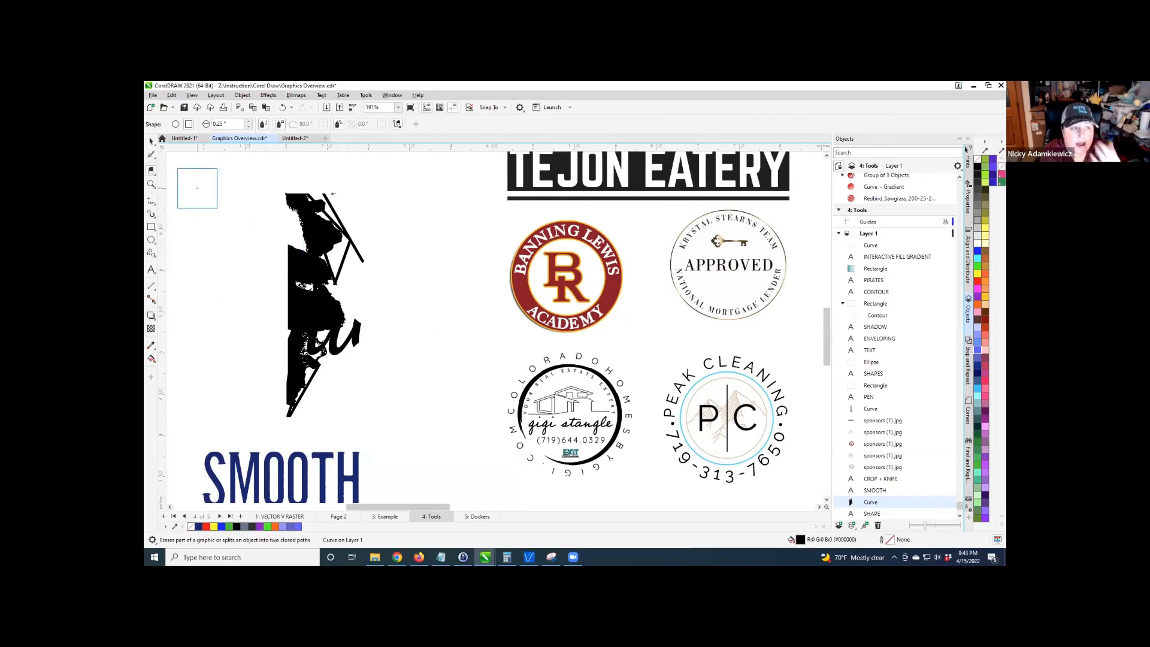
left_click(174, 123)
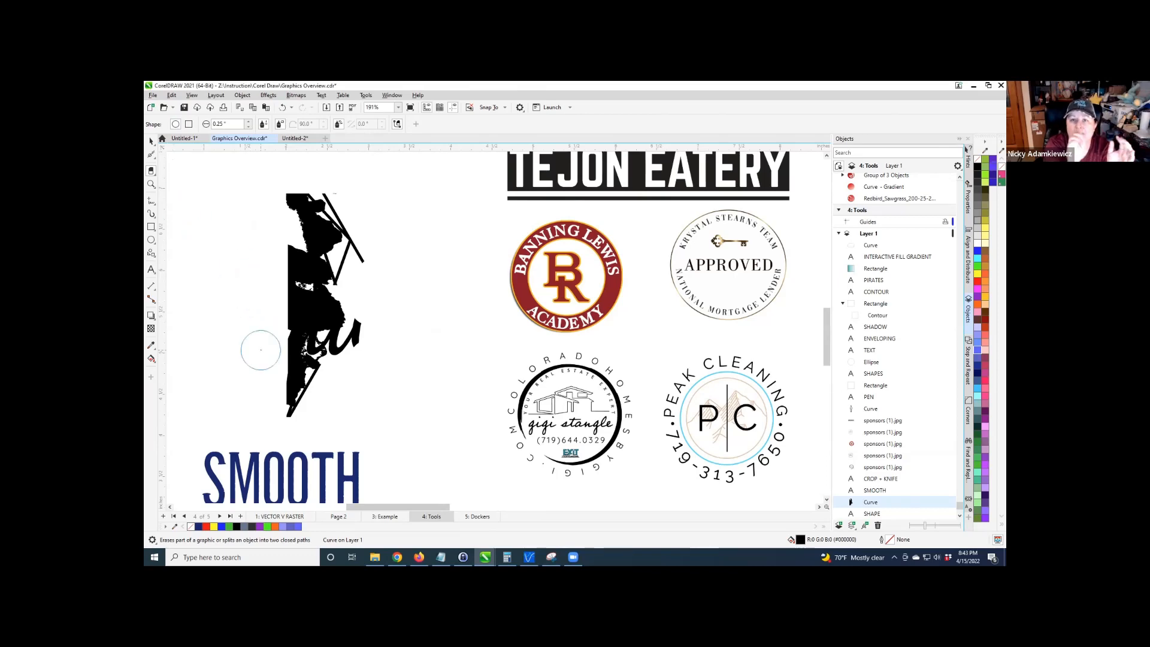
scroll(261, 350, "down", 1)
scroll(261, 349, "down", 5)
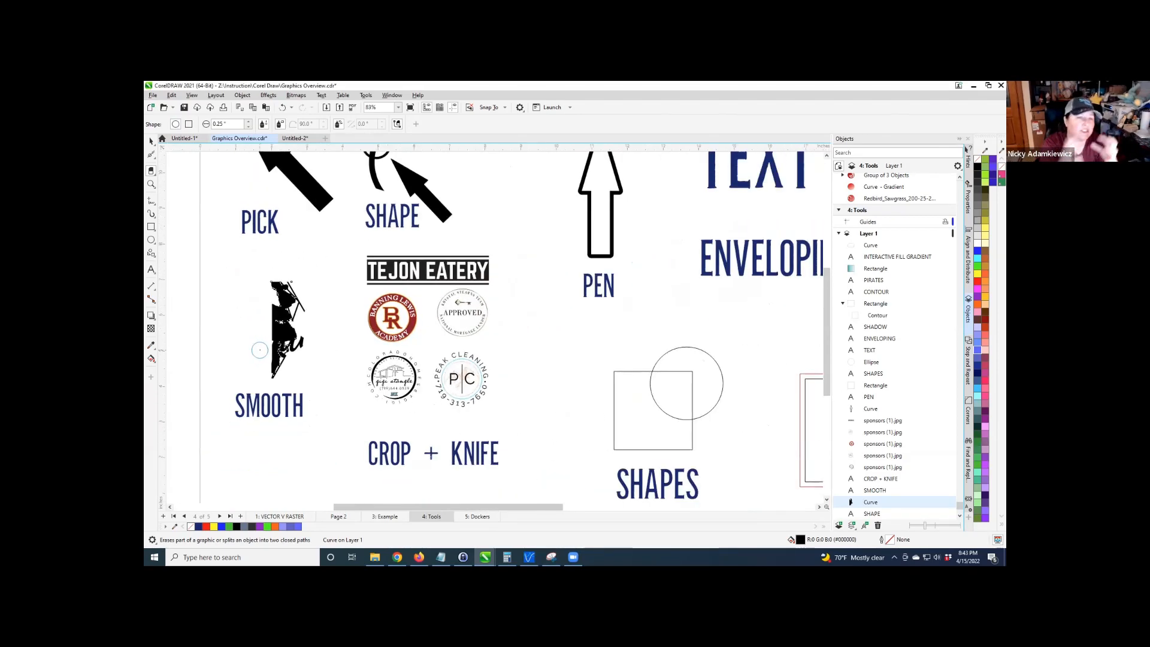
scroll(263, 353, "down", 2)
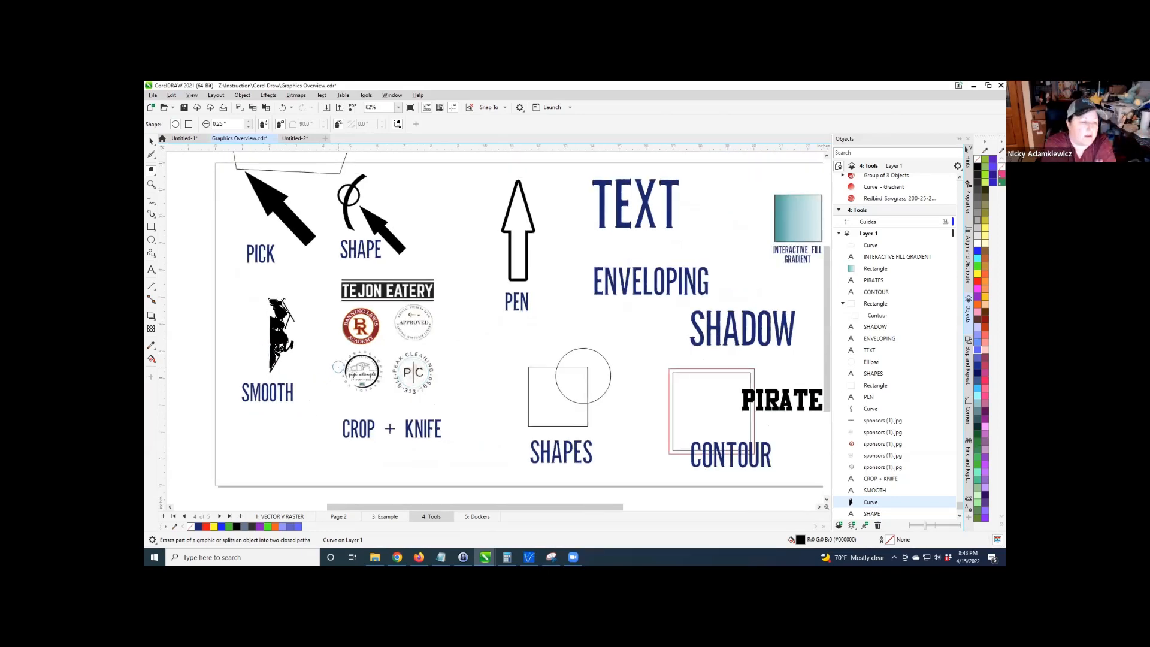
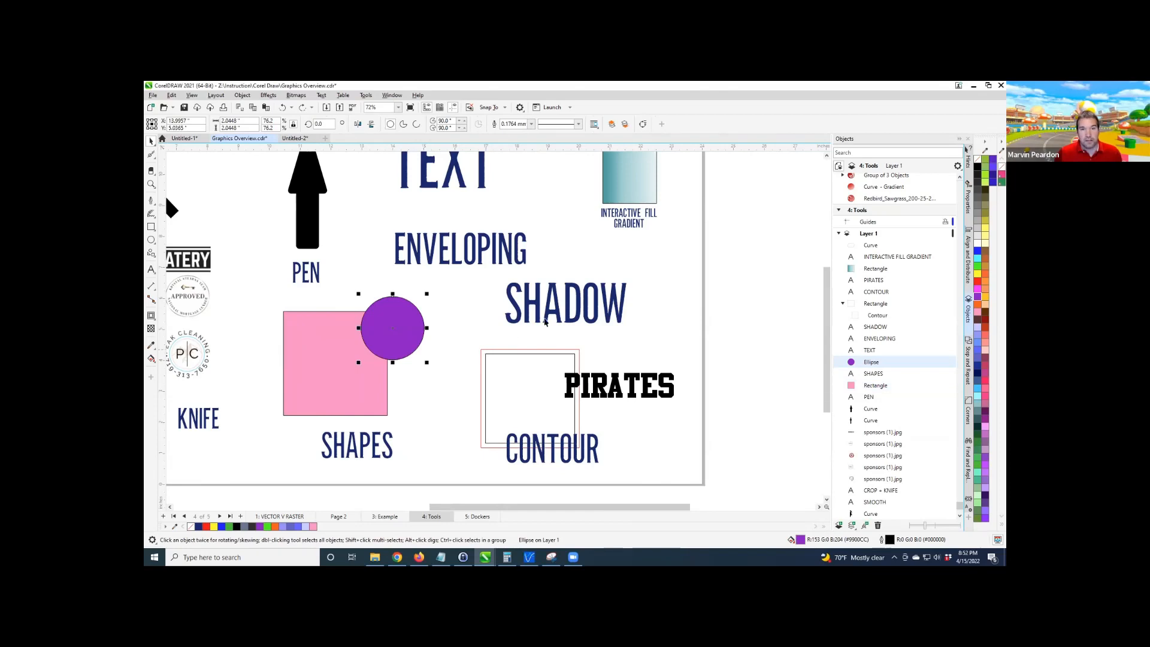
Create a boundary outline around the contoured rectangle with the PIRATES and CONTOUR text, and move the outline across the page's right edge.
left_click_drag(550, 463, 685, 479)
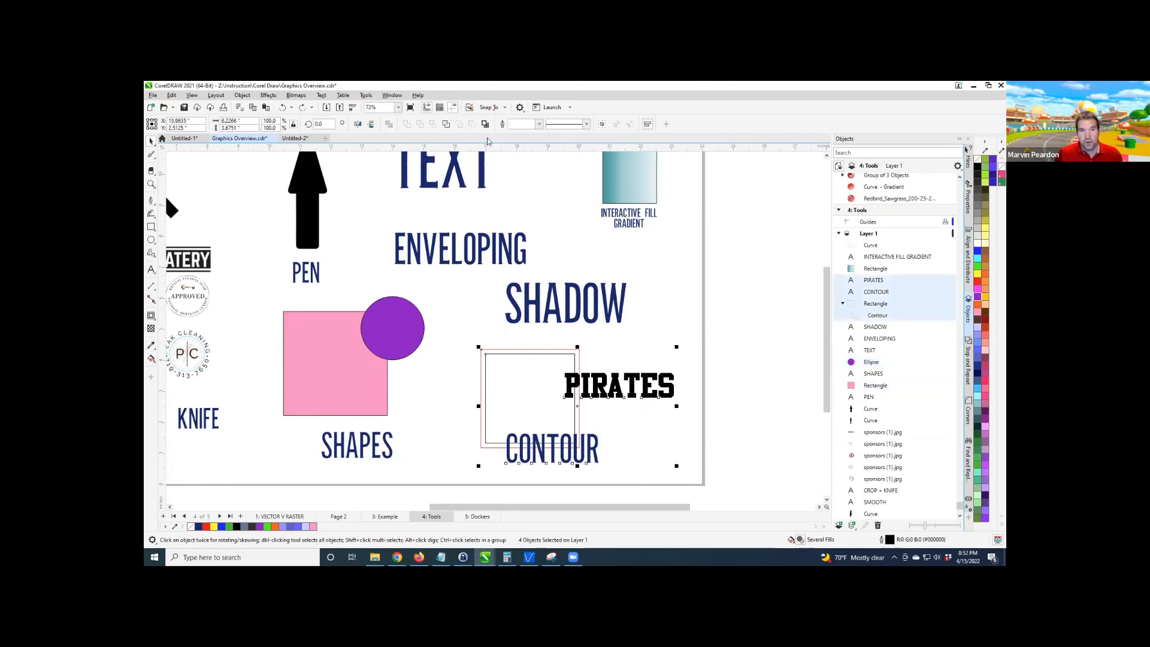
left_click(485, 124)
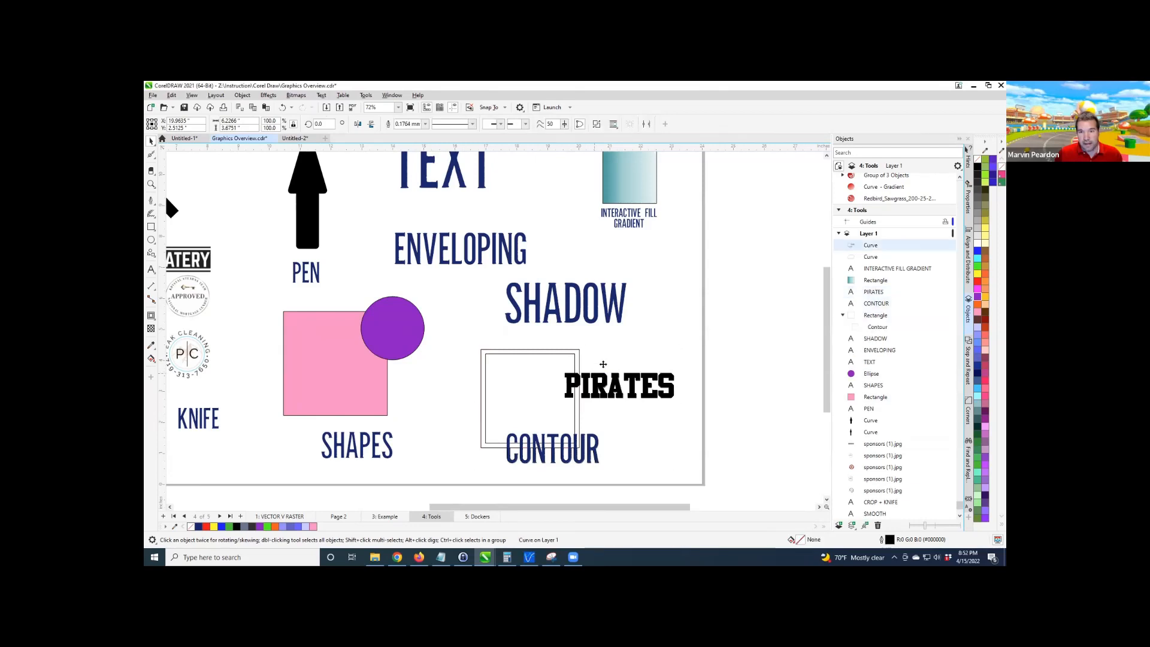
left_click_drag(612, 368, 771, 251)
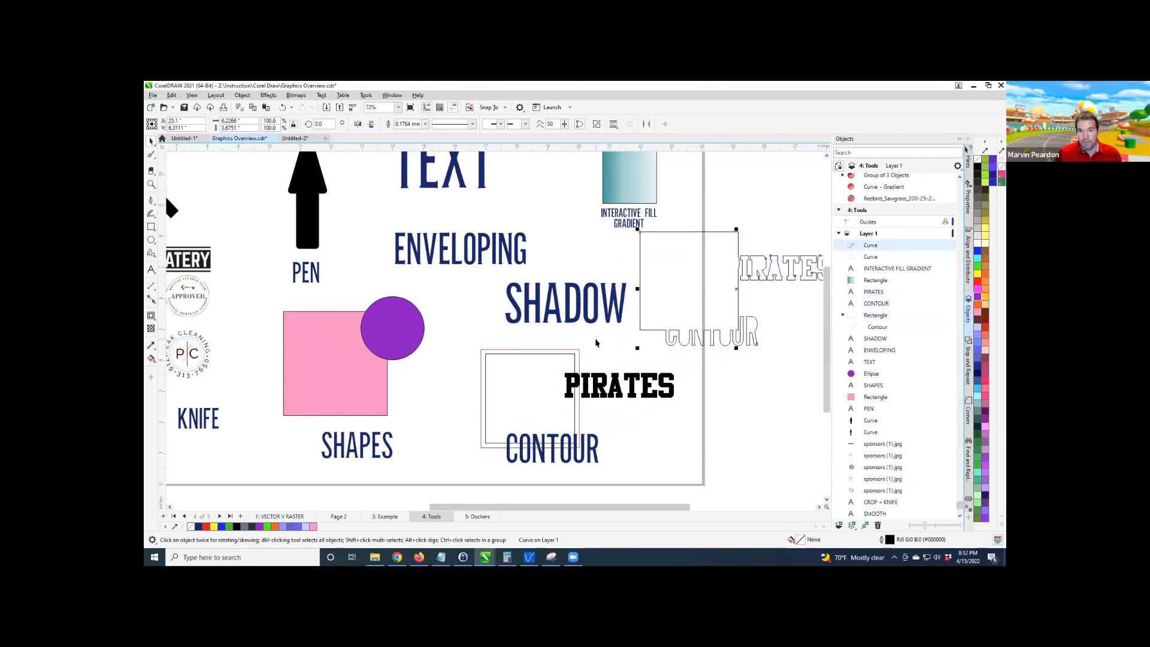
scroll(482, 341, "down", 1)
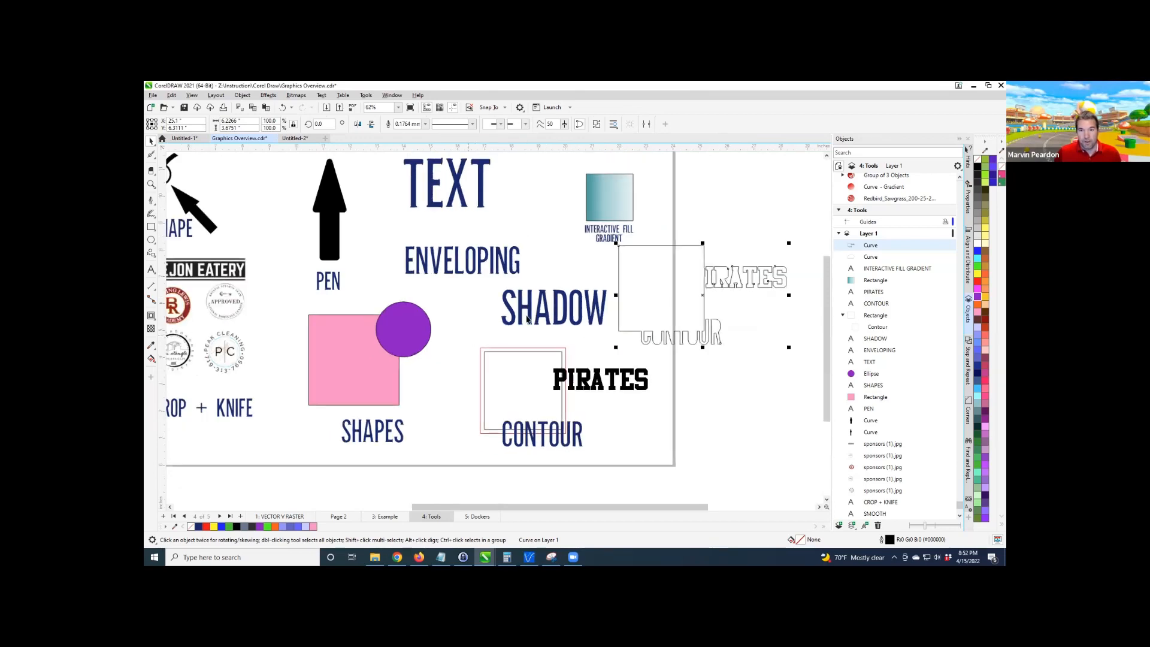
left_click_drag(705, 279, 726, 299)
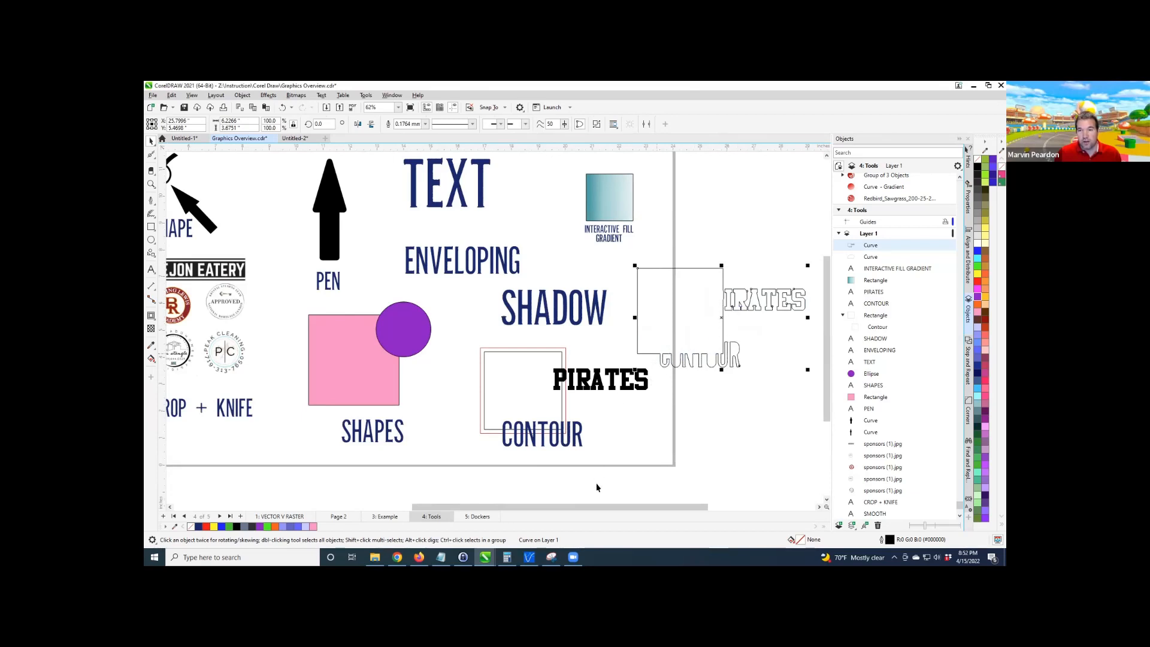
left_click_drag(601, 509, 646, 510)
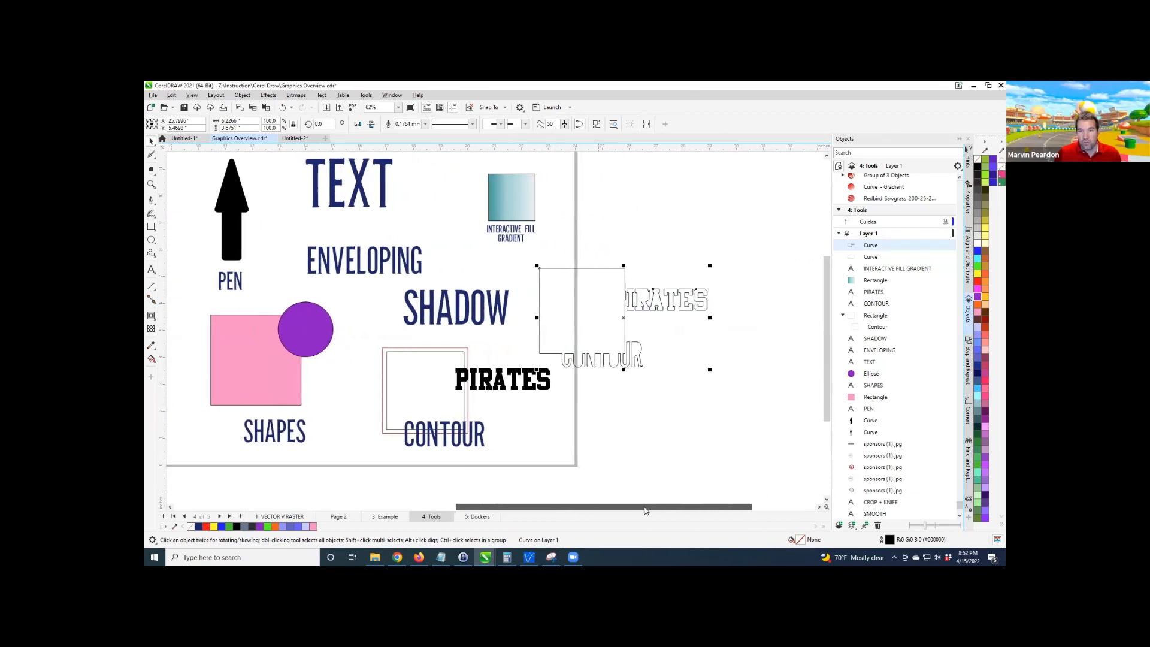
Apply a one-step outside contour with a 0.145-inch offset to the boundary outline.
scroll(643, 295, "up", 2)
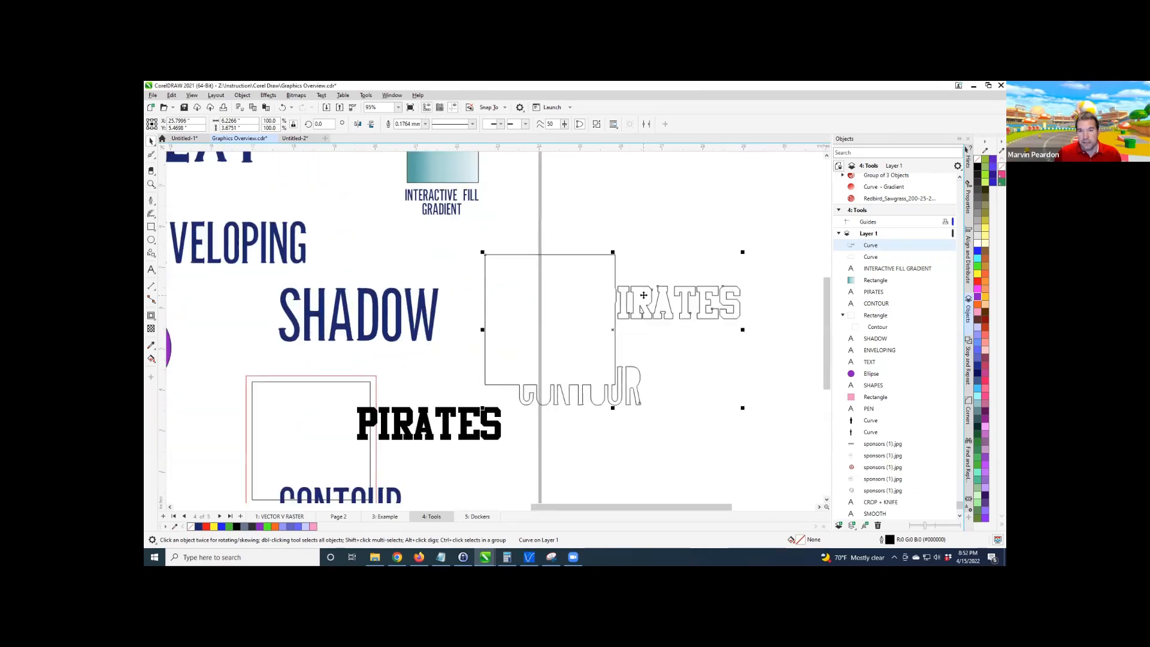
left_click(151, 316)
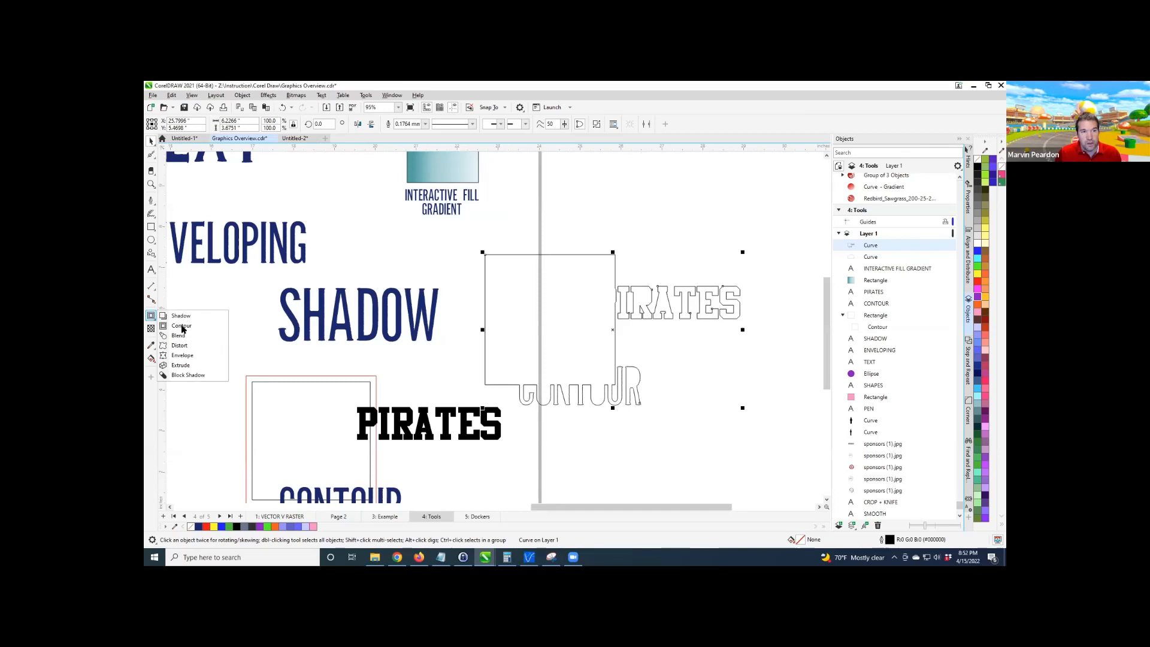
left_click(181, 326)
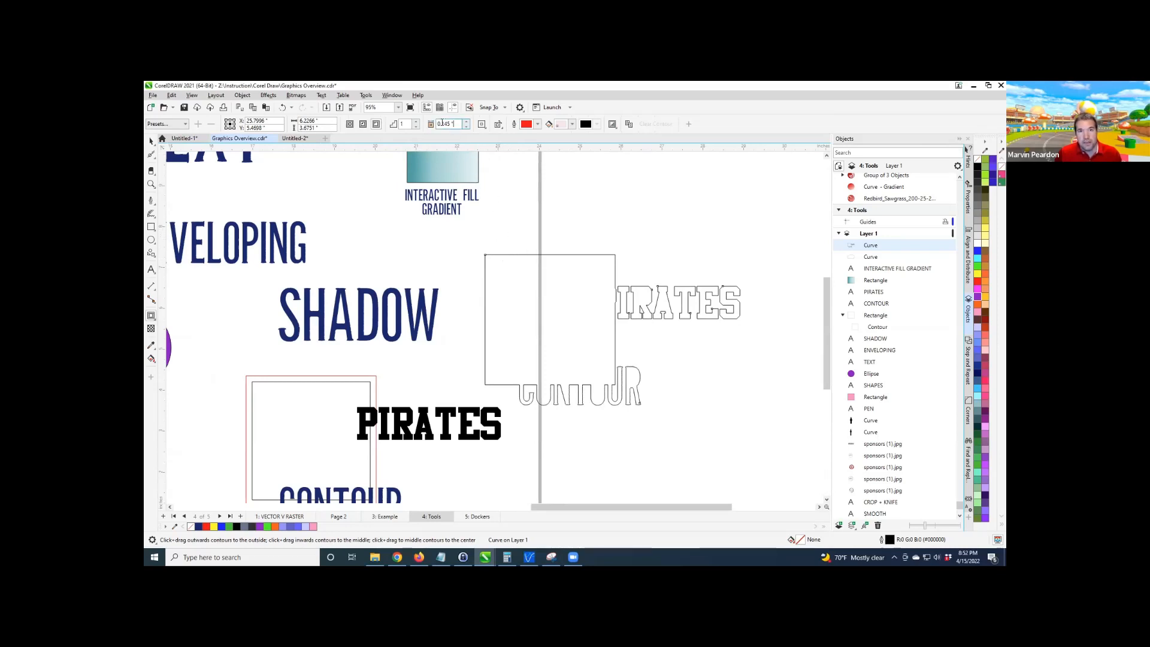
double_click(455, 124)
left_click(376, 127)
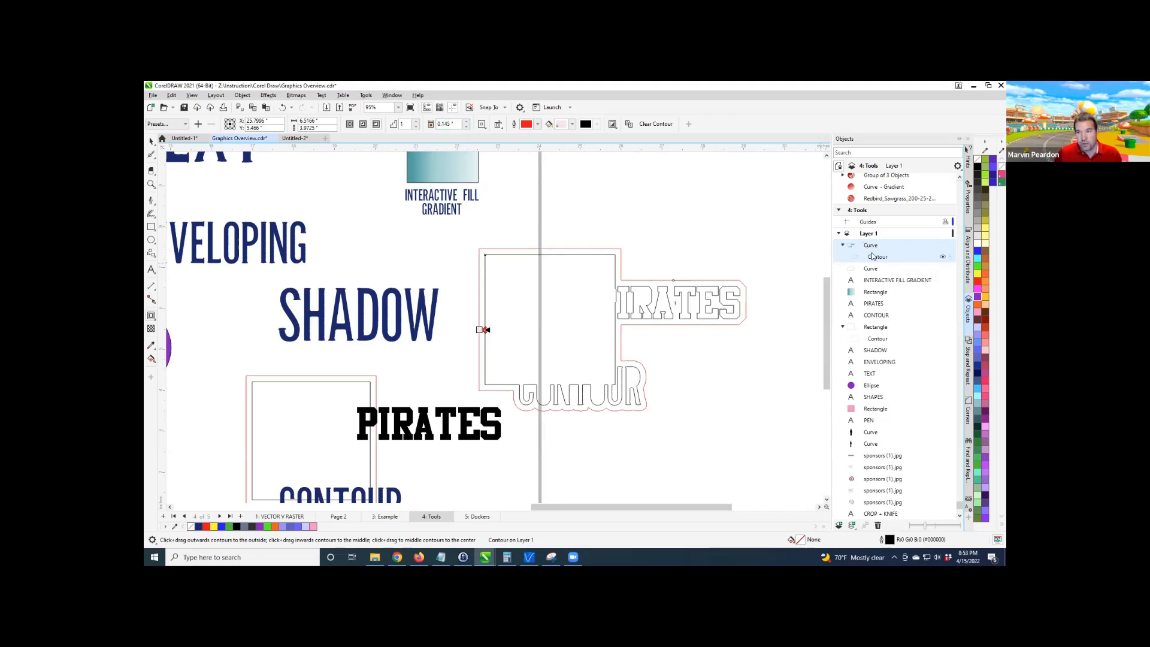
Reduce the contour offset stepwise to 0.075 inches, and increase it again to 0.165 inches.
left_click(467, 127)
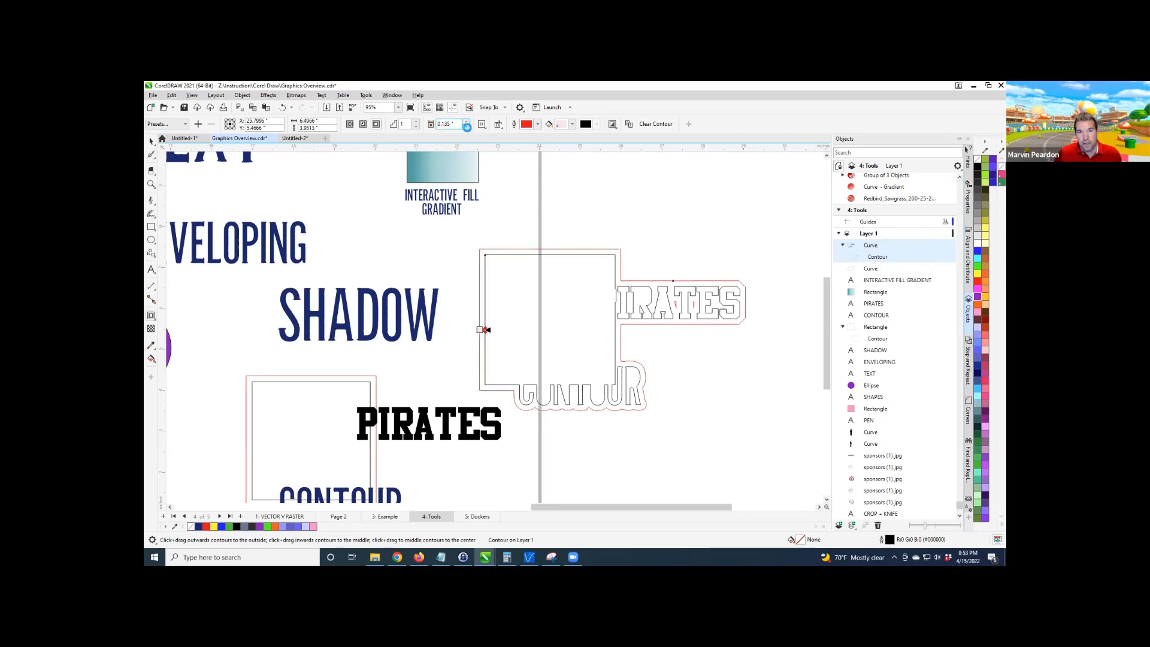
left_click(467, 127)
left_click(468, 127)
left_click(468, 127)
left_click(467, 127)
left_click(467, 127)
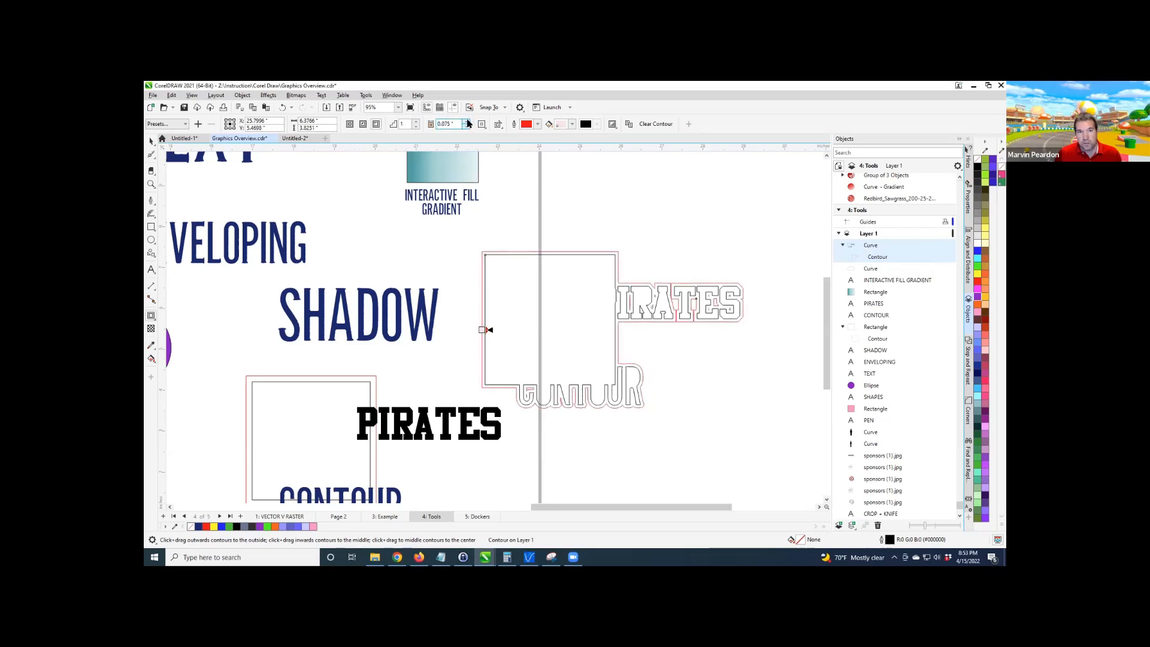
left_click(468, 122)
left_click(468, 122)
left_click(468, 121)
left_click(468, 122)
left_click(467, 122)
left_click(467, 122)
left_click(468, 121)
left_click(468, 122)
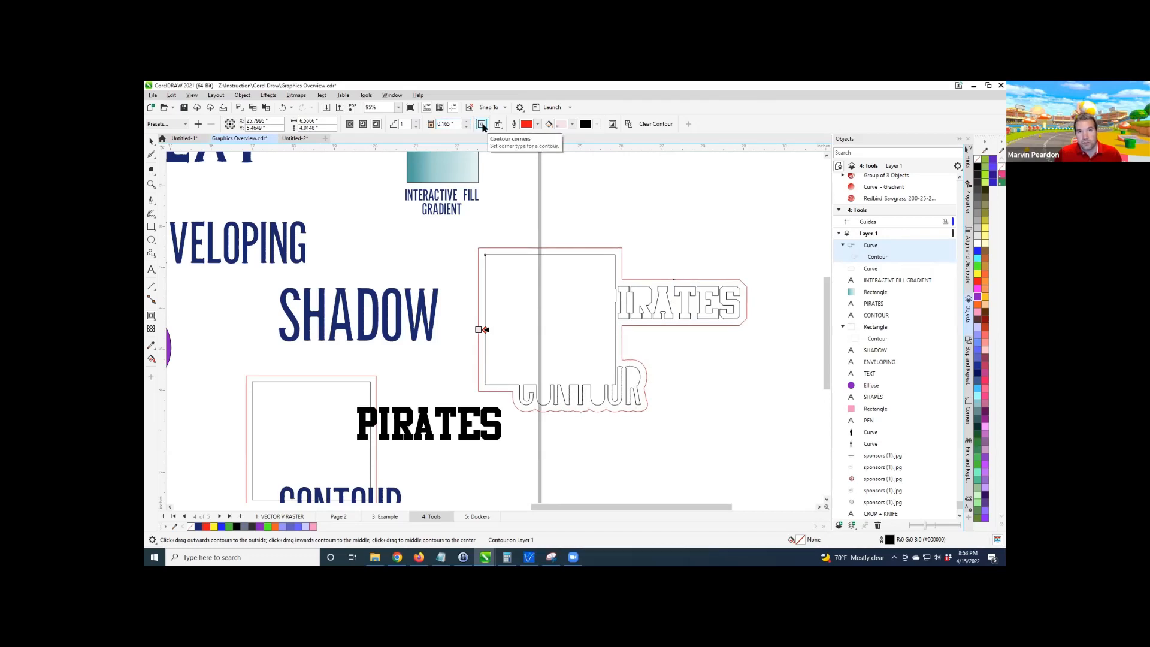
Try round and bevel corners on the outline's contour, and settle on round corners.
left_click(483, 125)
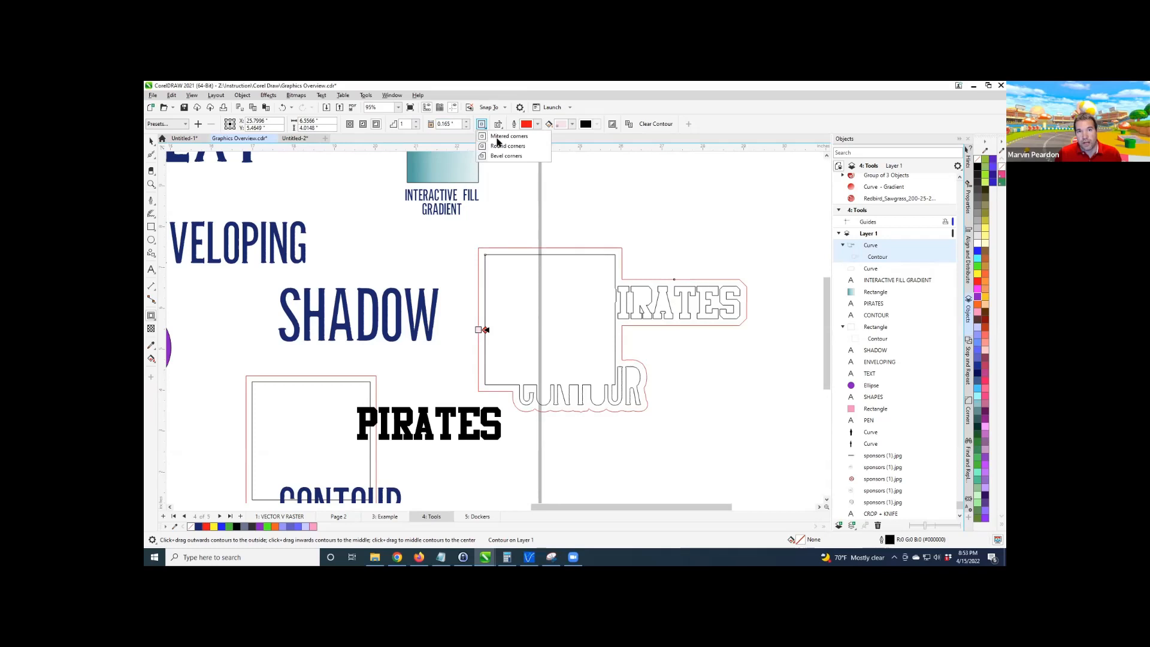
scroll(487, 258, "up", 4)
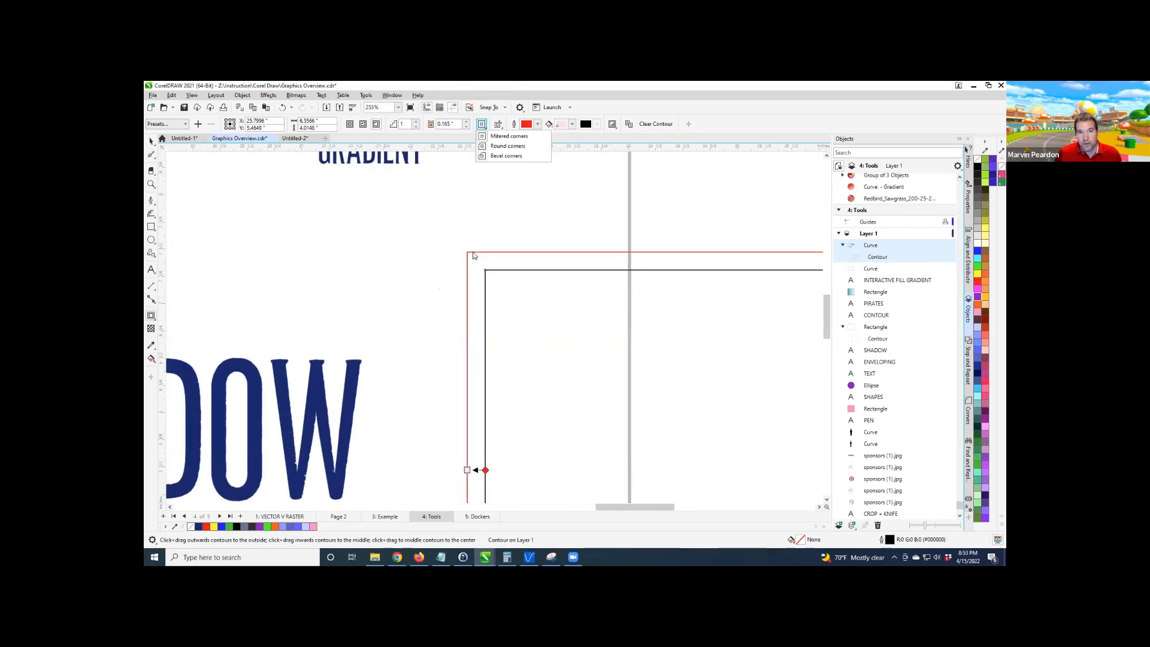
left_click(505, 146)
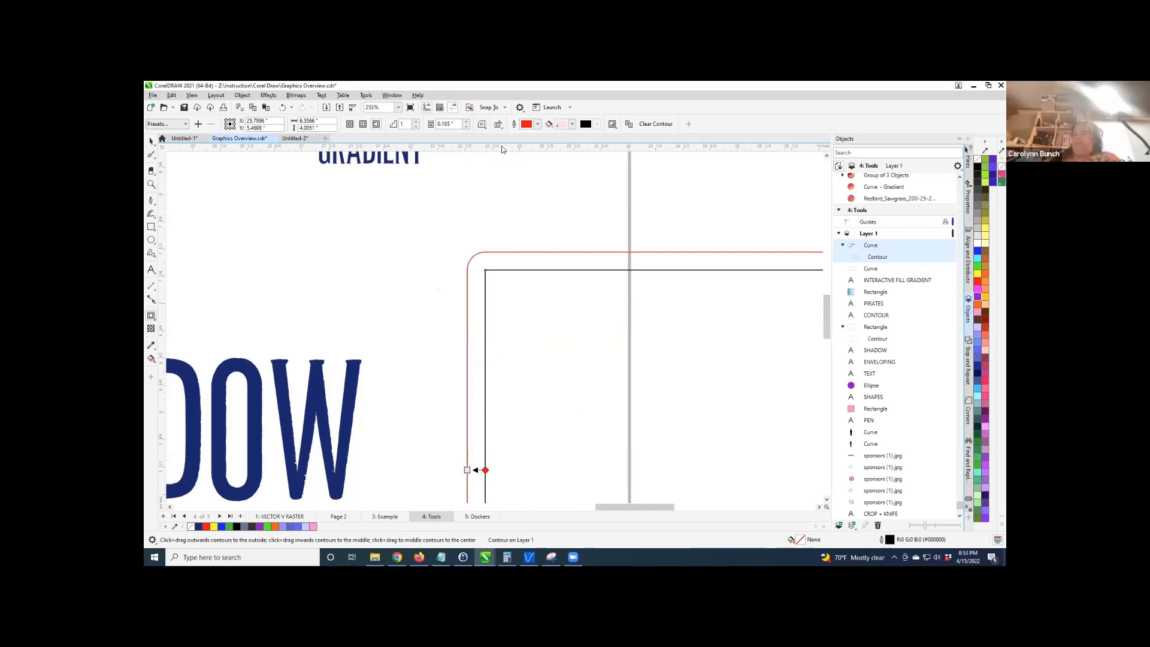
left_click(481, 124)
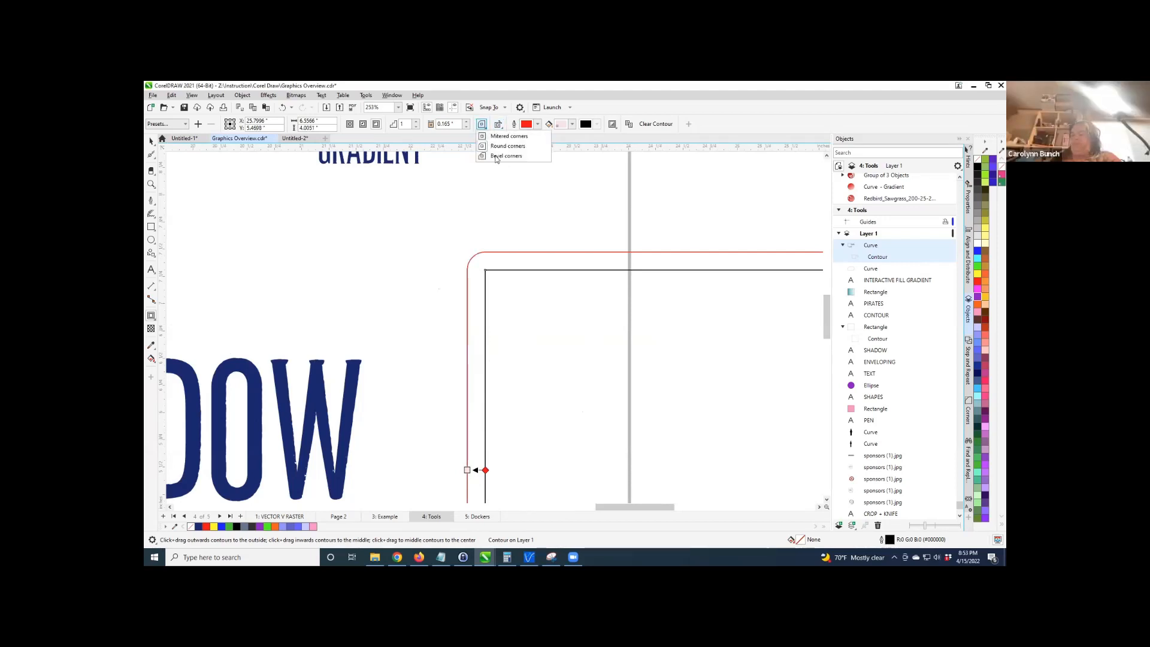
left_click(503, 156)
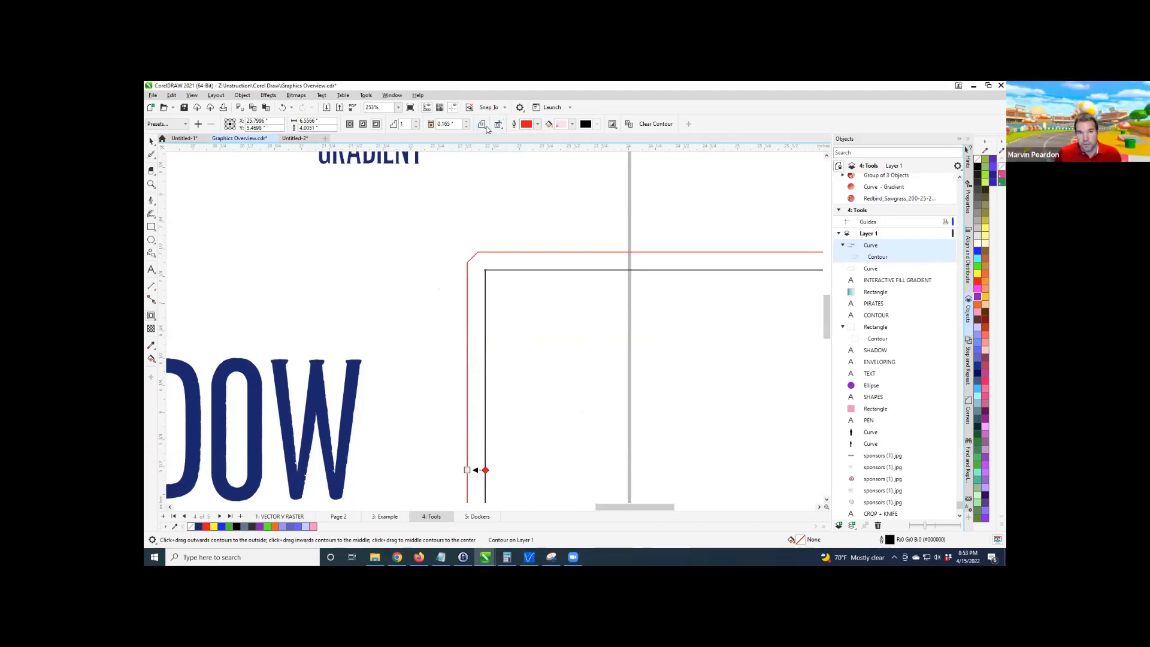
left_click(483, 125)
left_click(493, 147)
scroll(466, 237, "down", 2)
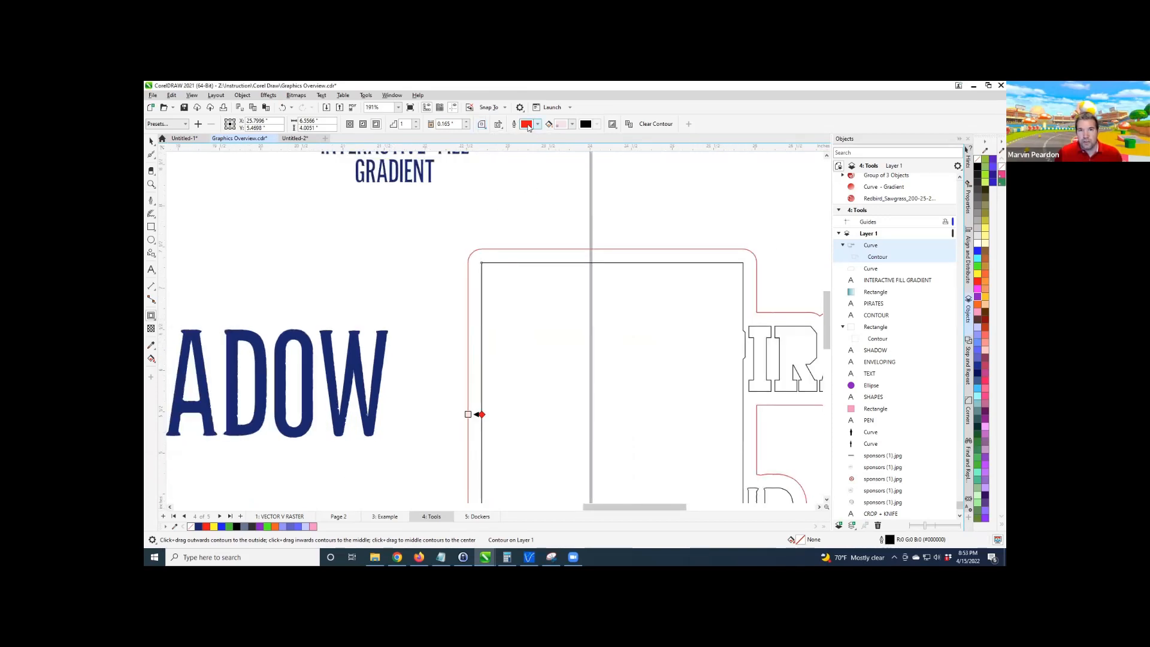
Set the contour's outline color to bright blue, #0515FC.
left_click(527, 126)
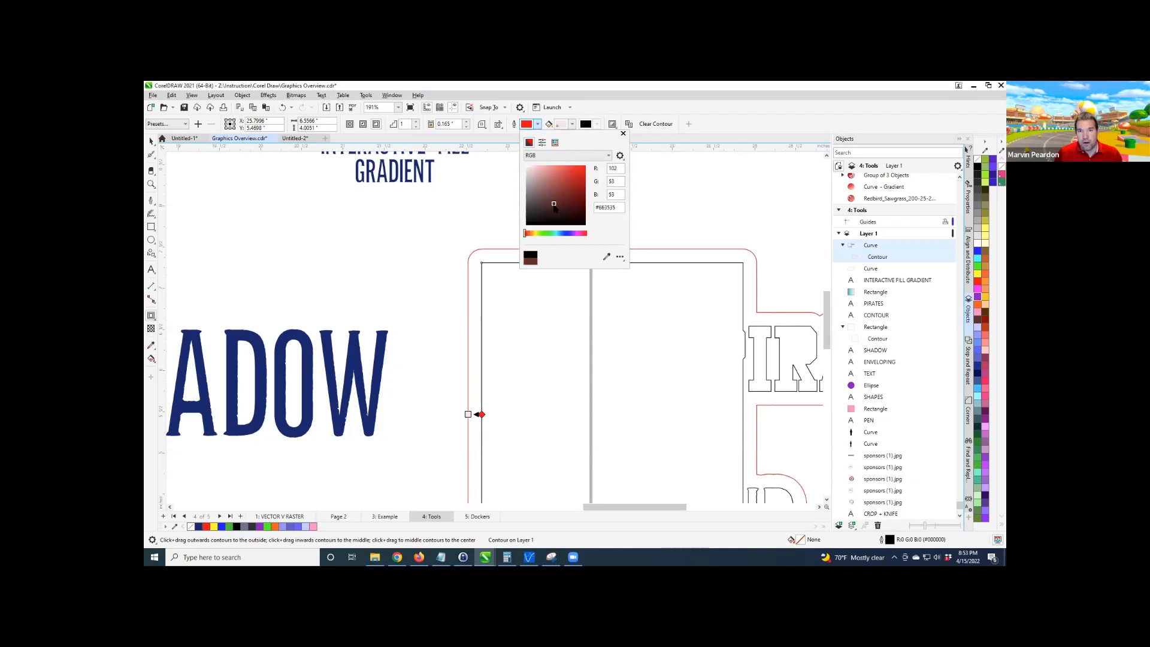
left_click(539, 214)
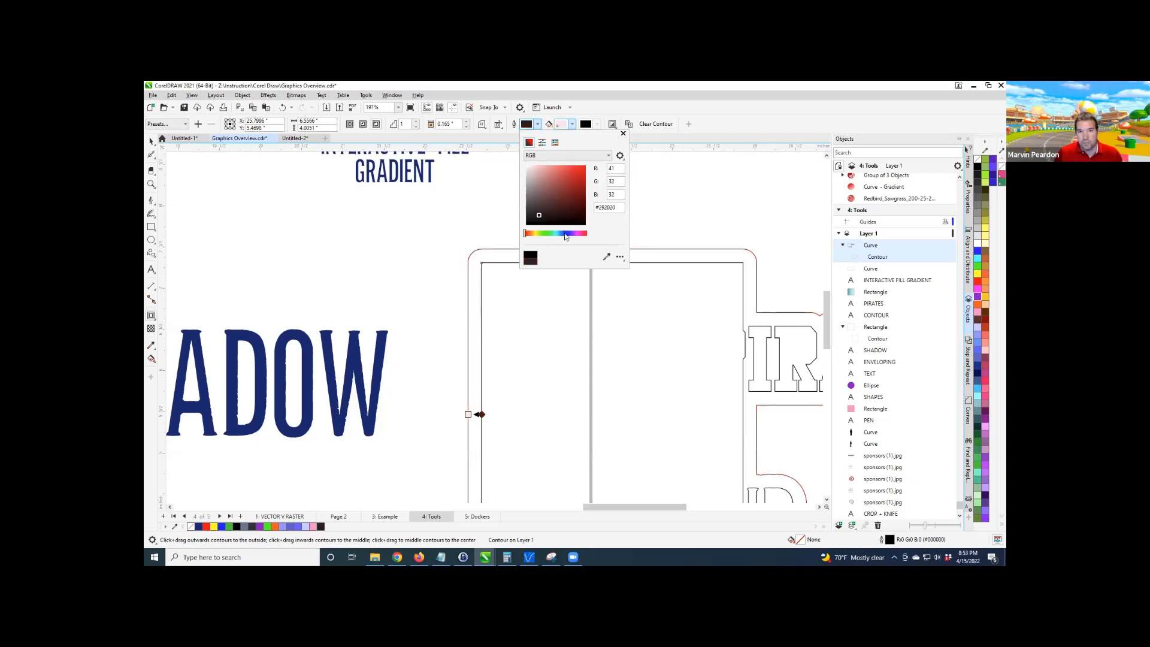
left_click(565, 233)
left_click(583, 167)
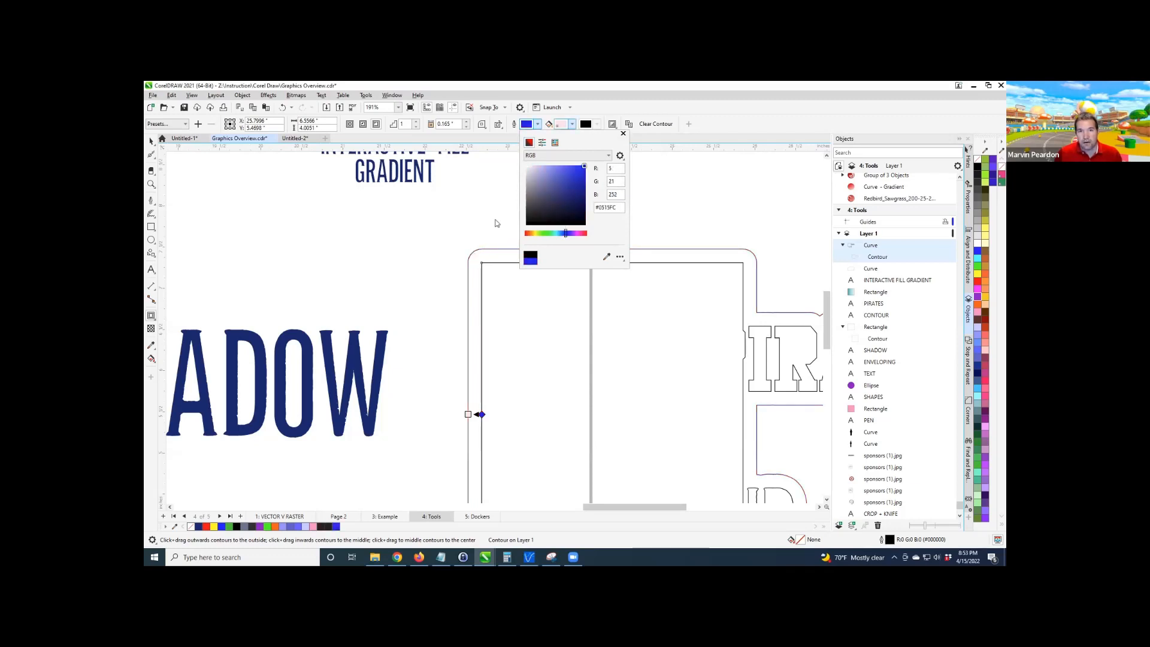
left_click(623, 133)
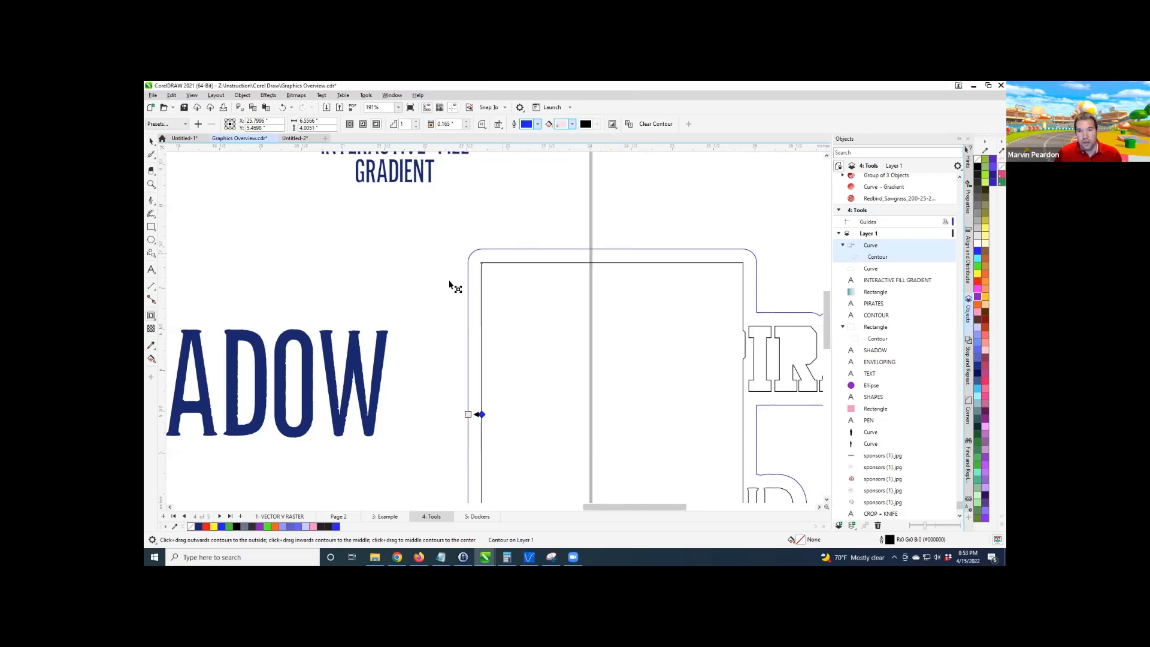
scroll(450, 304, "down", 2)
scroll(467, 311, "down", 1)
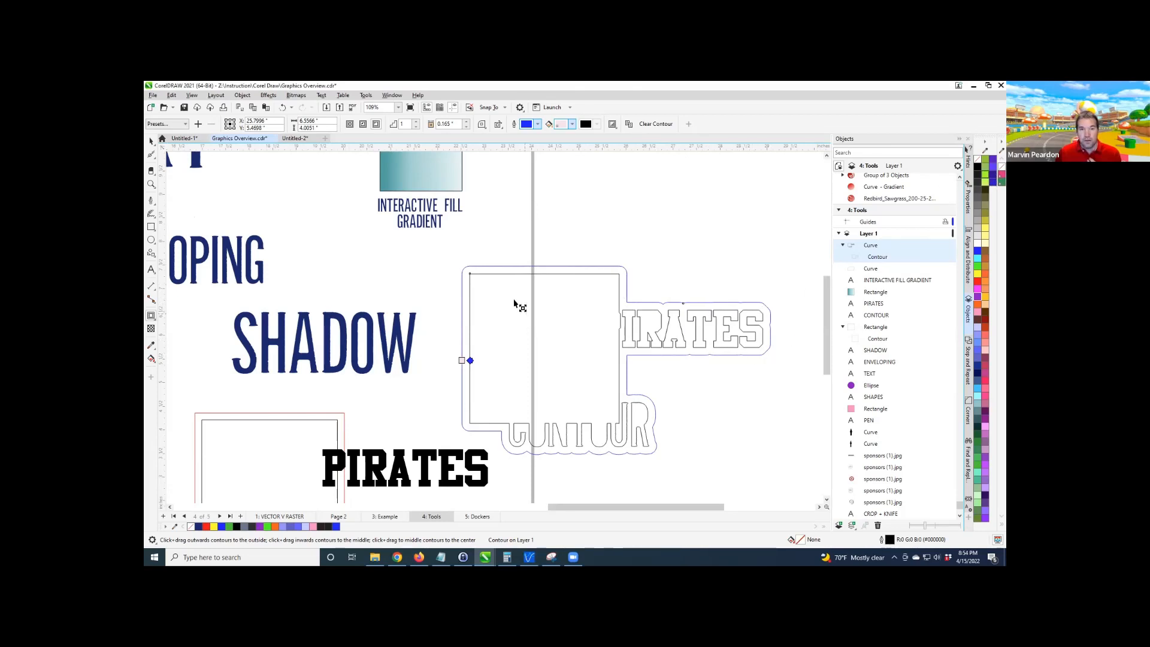
scroll(600, 361, "down", 2)
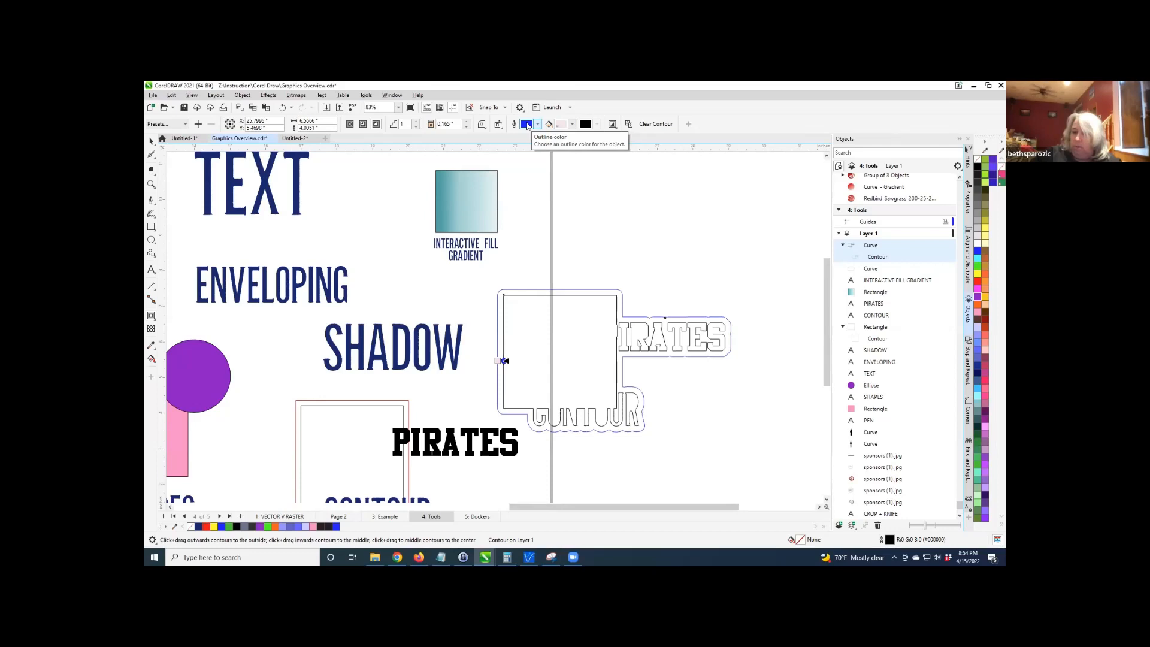
Switch to the Untitled-2 document and use the Pick tool to select the original redbird bitmap, and reselect the traced redbird group.
left_click(304, 139)
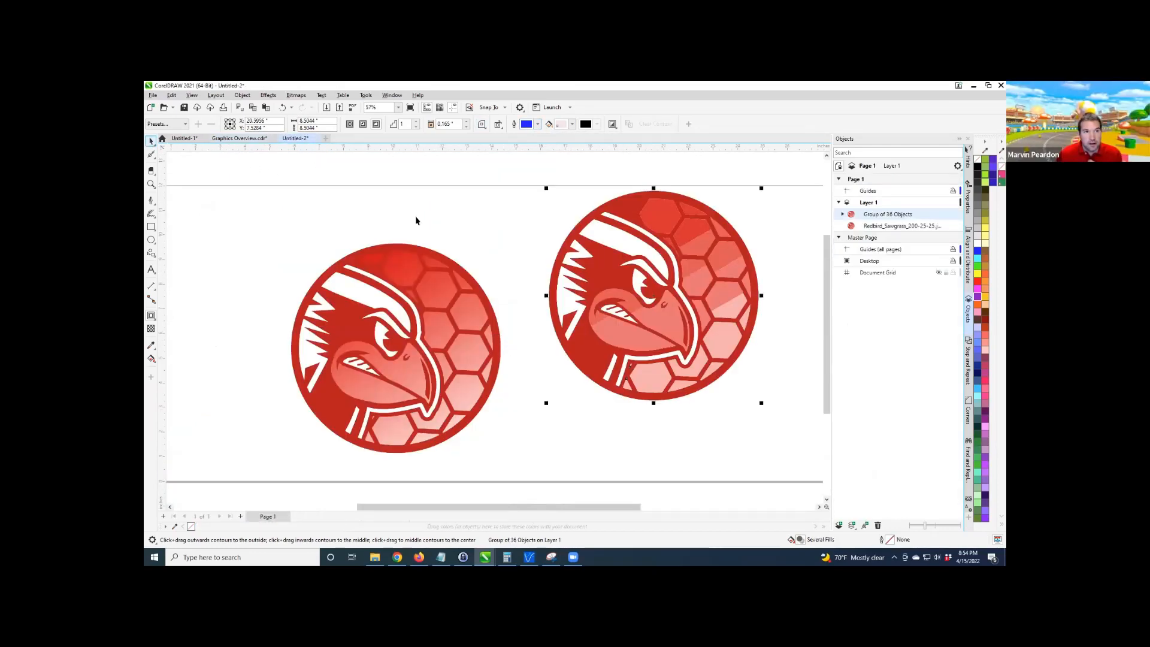
key("space")
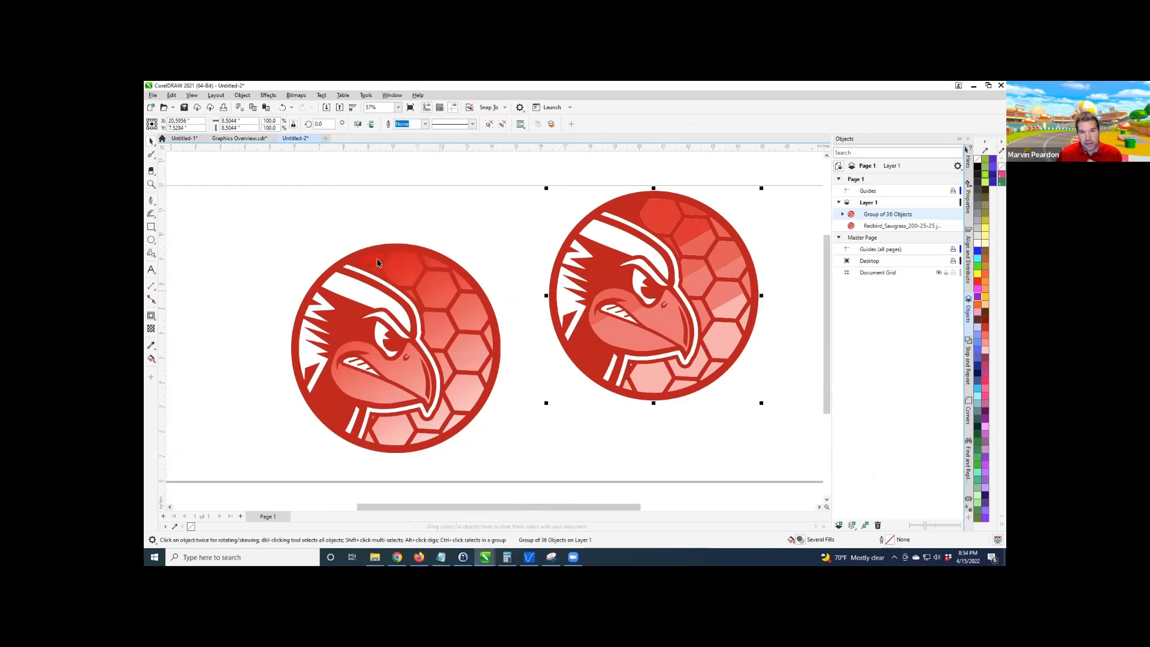
left_click(437, 285)
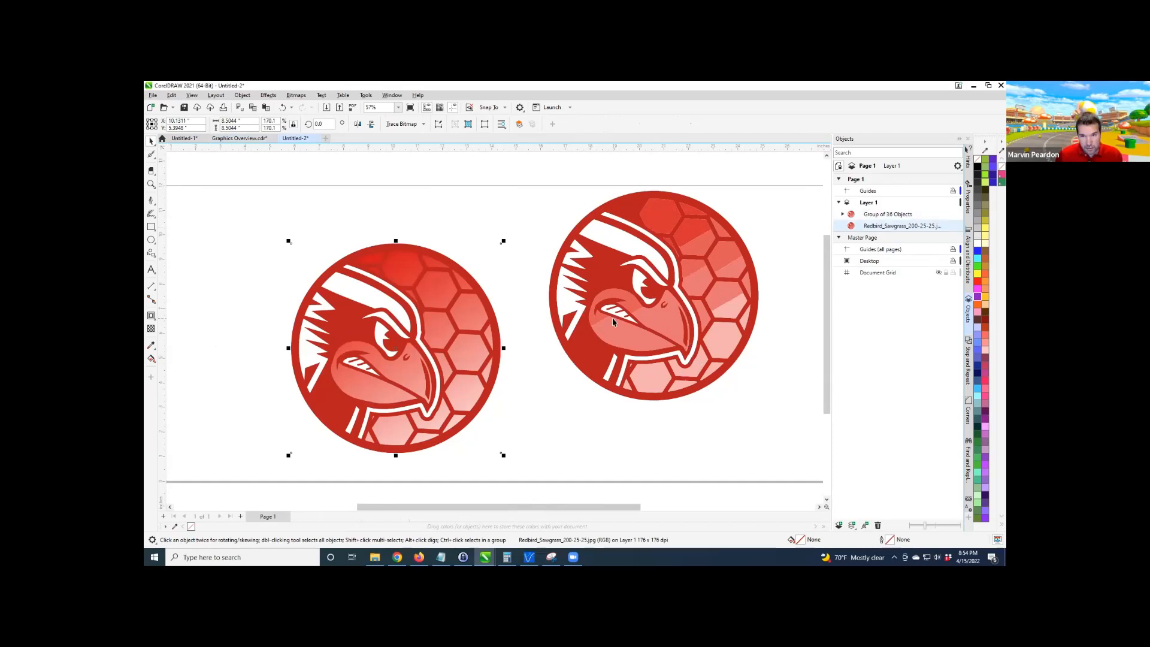
left_click_drag(523, 165, 775, 431)
left_click(754, 274)
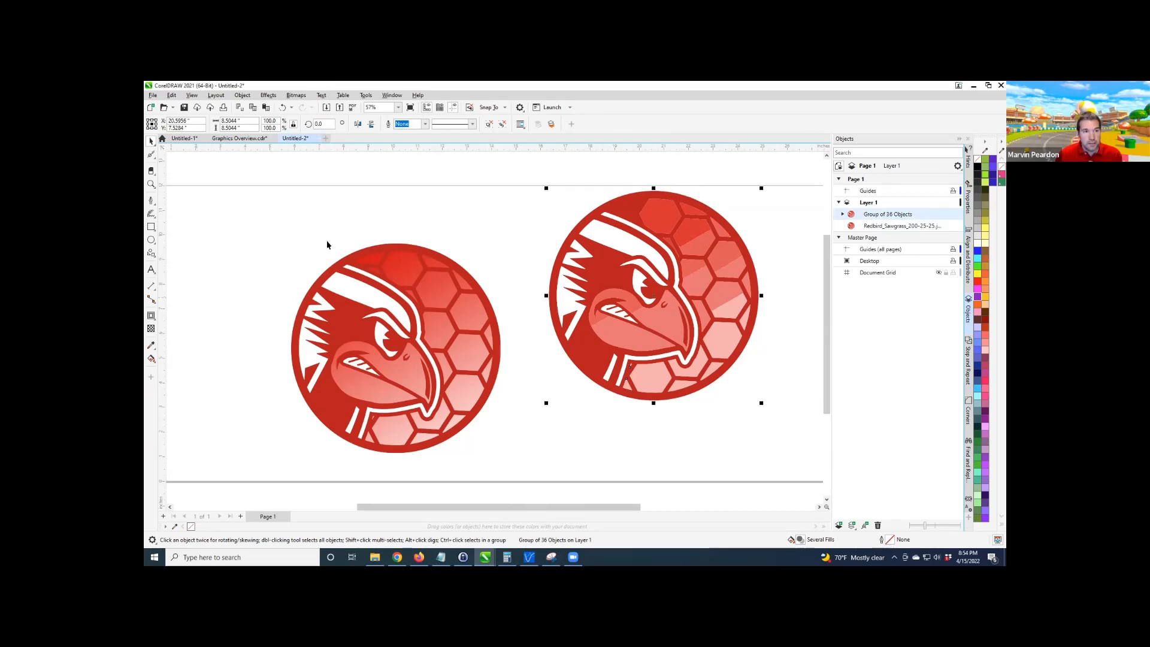
left_click(491, 197)
left_click(573, 235)
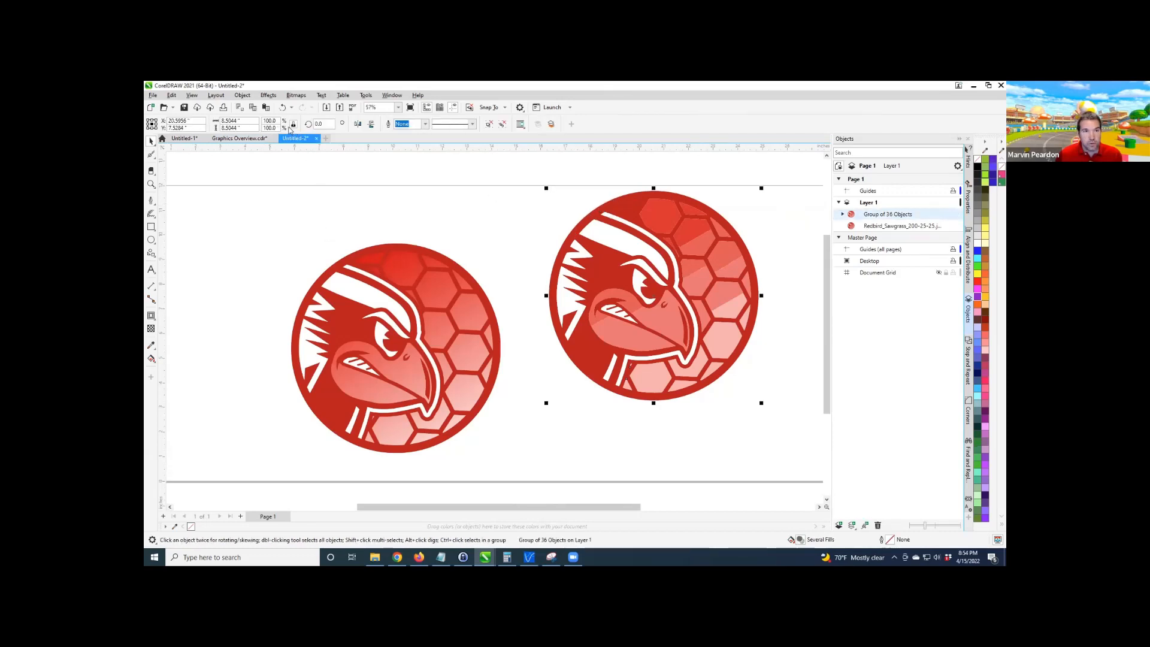
Apply a one-step outside contour with a 0.165-inch offset around the traced redbird group.
left_click(152, 317)
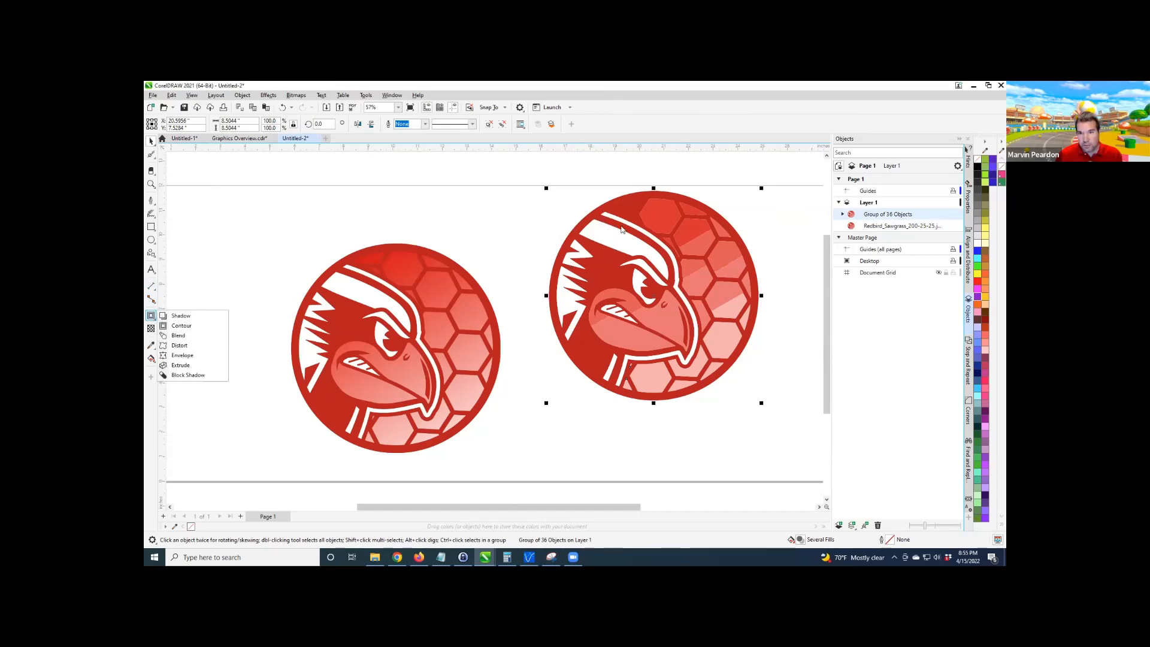
left_click(199, 329)
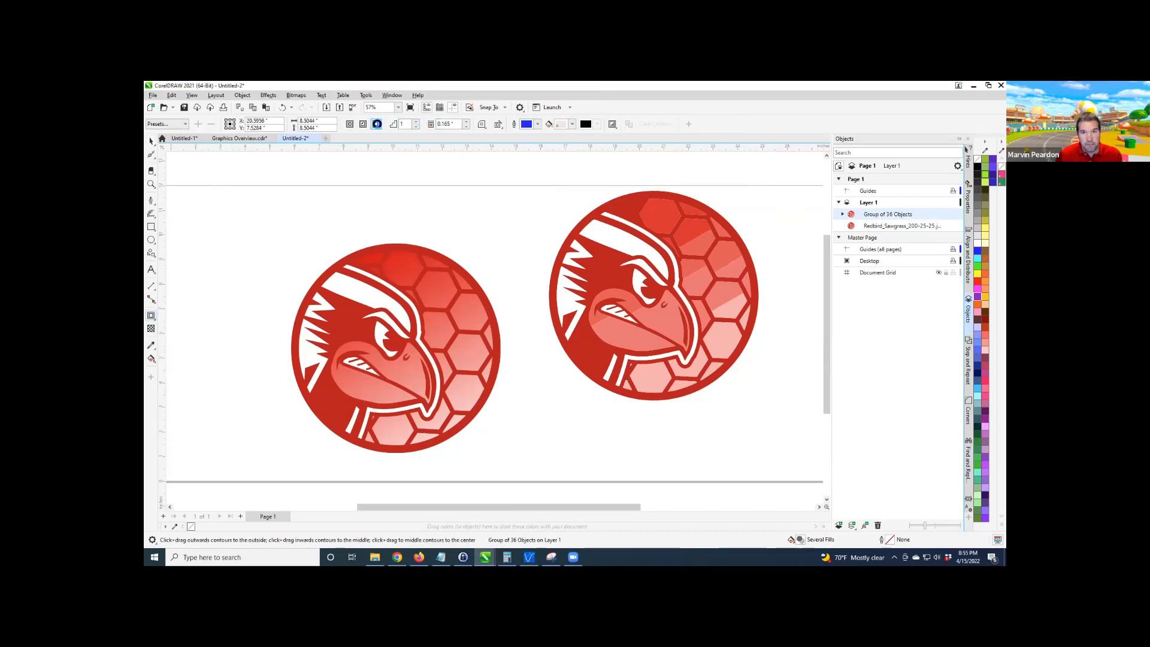
left_click_drag(554, 295, 546, 295)
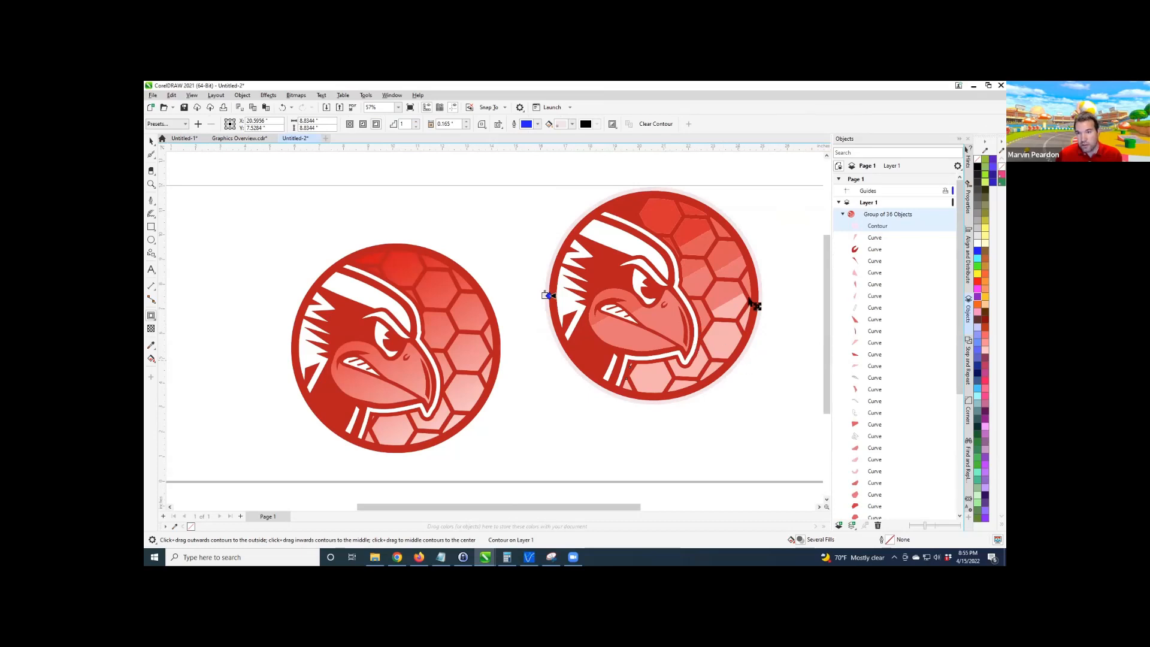
scroll(760, 276, "up", 2)
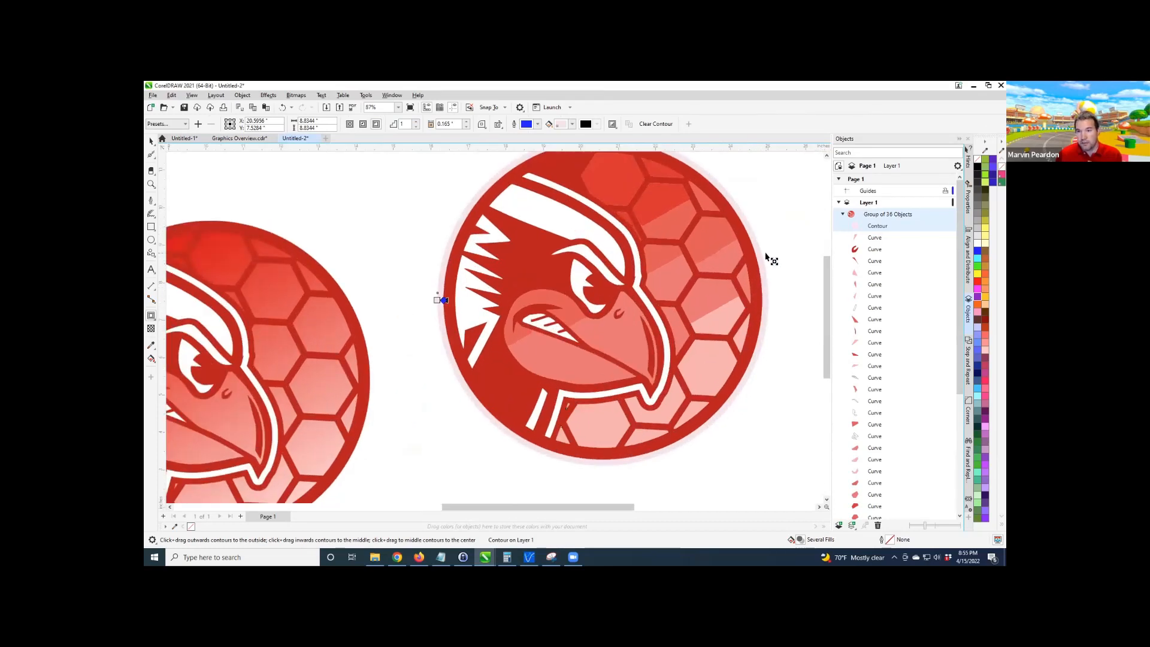
Increase the contour offset to 0.185 inch, then break the contour apart from the redbird group and select the separated curve.
left_click(465, 122)
left_click(151, 140)
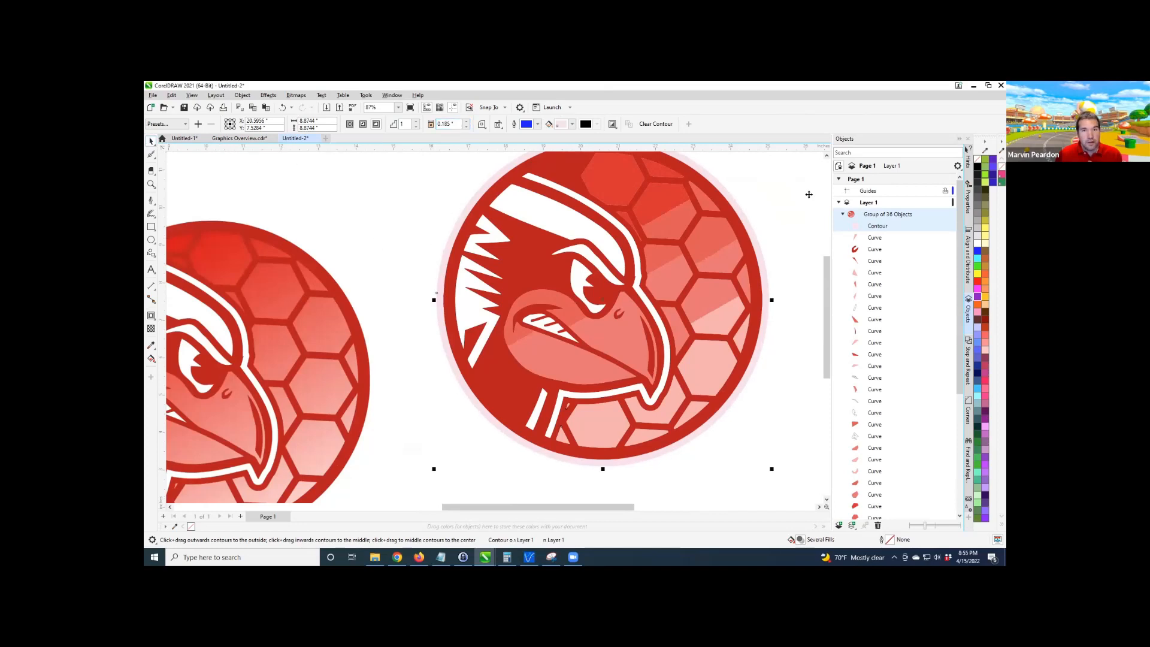
right_click(866, 227)
left_click(884, 231)
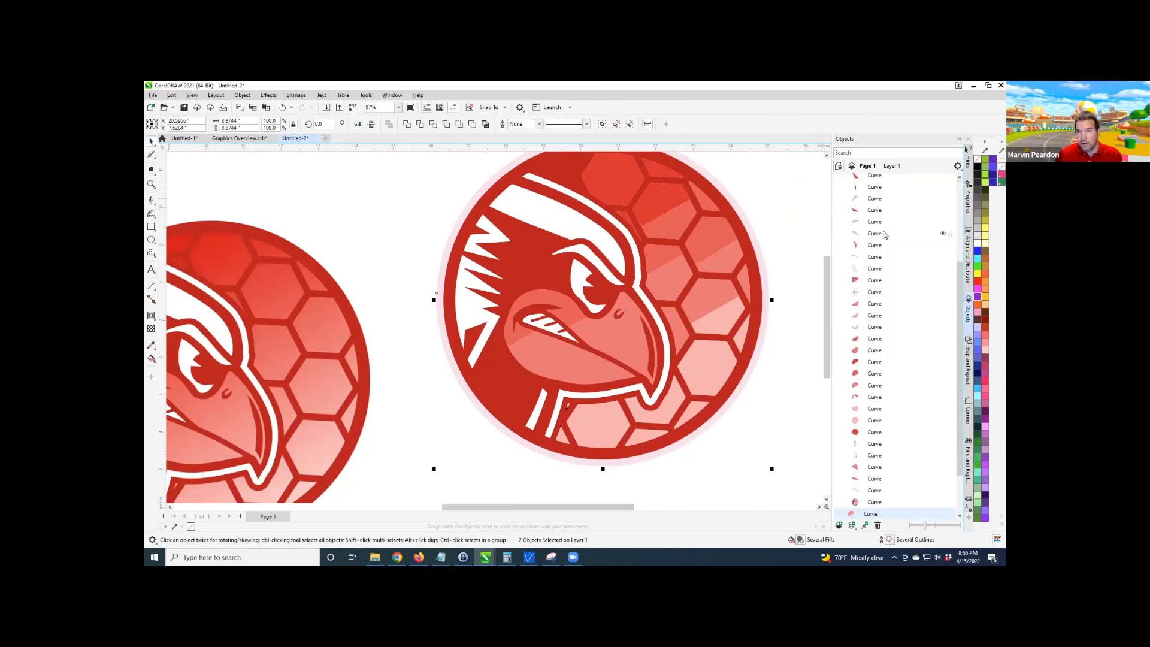
scroll(892, 512, "down", 3)
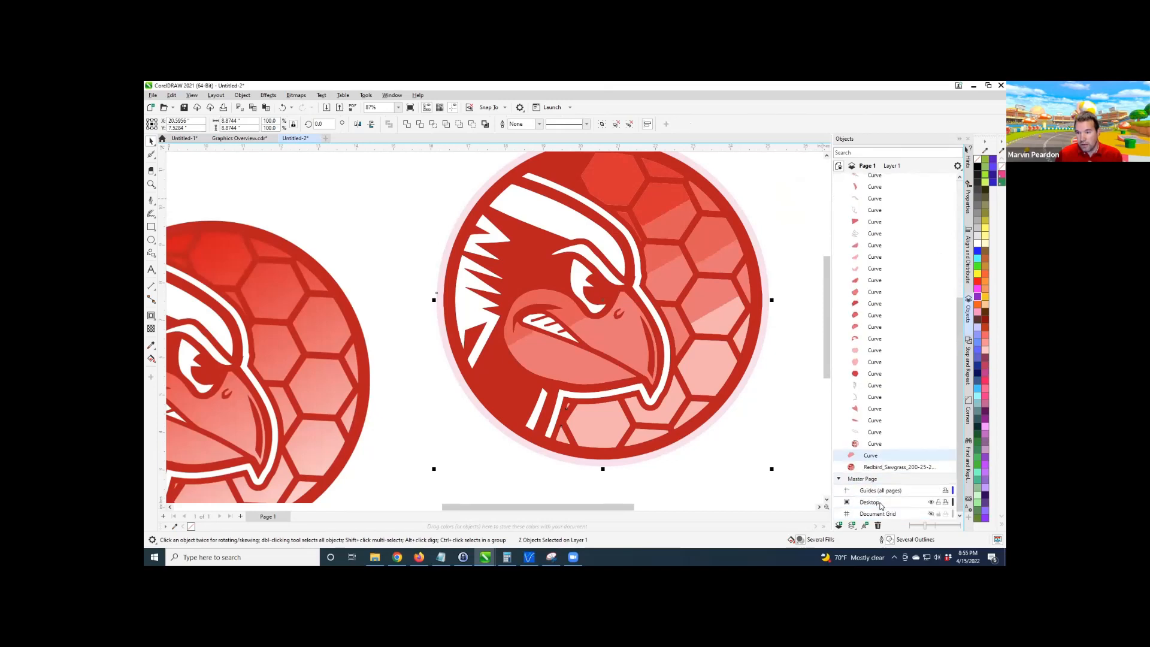
left_click(878, 457)
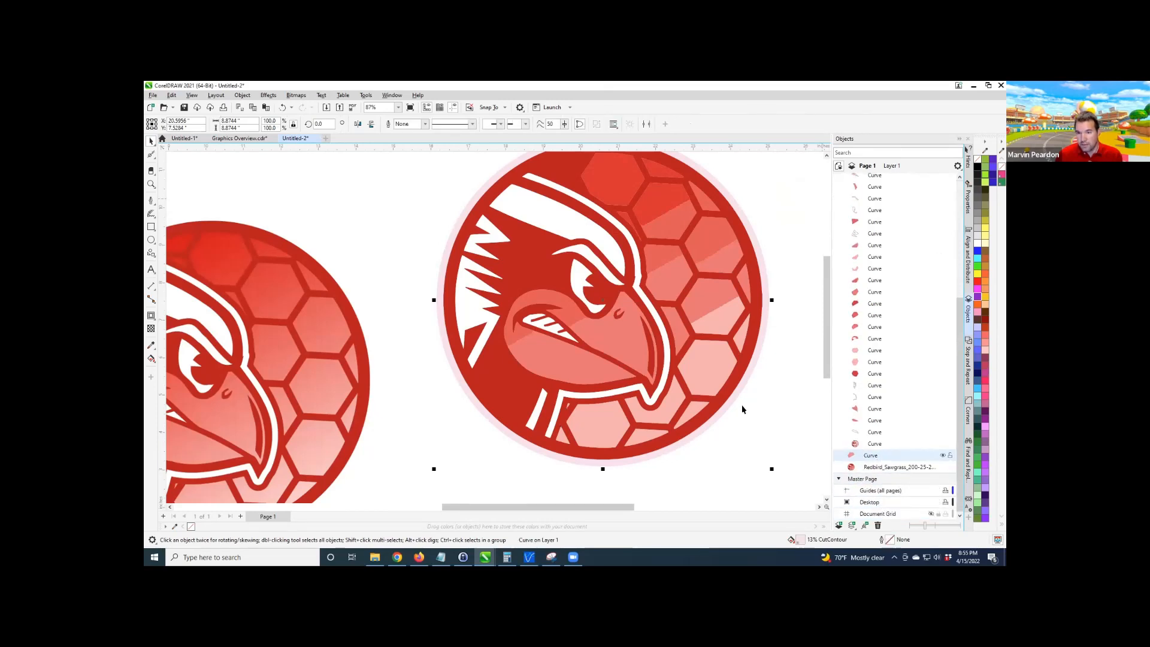
Give the separated contour curve a 100% CutContour outline and no fill.
scroll(741, 406, "up", 1)
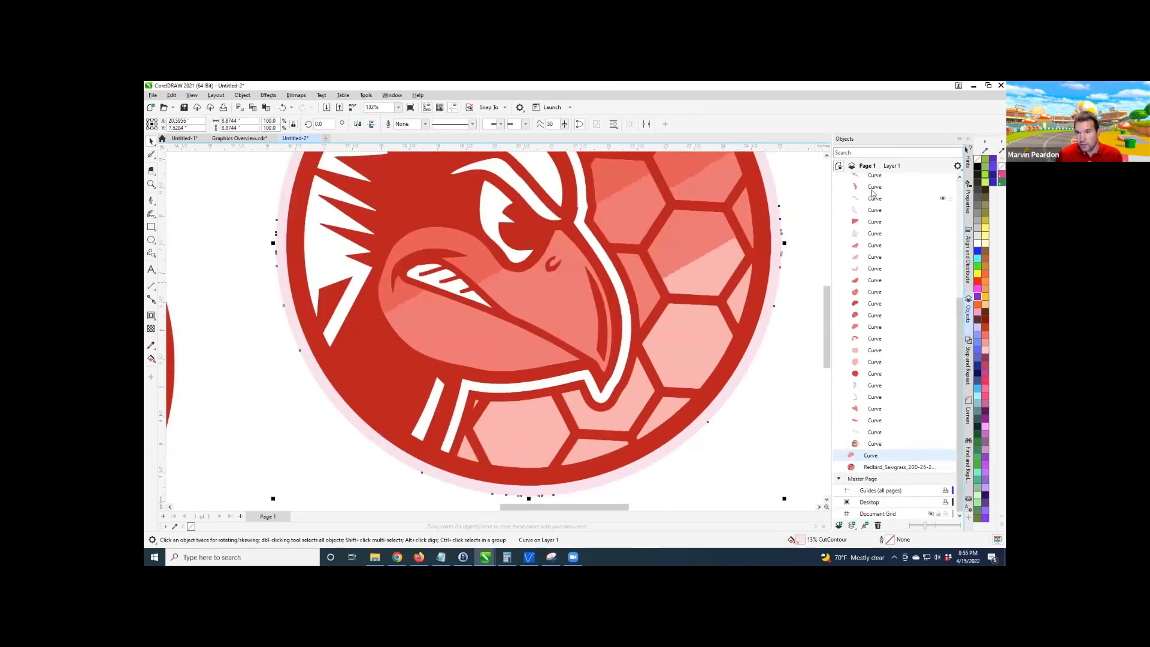
right_click(1001, 178)
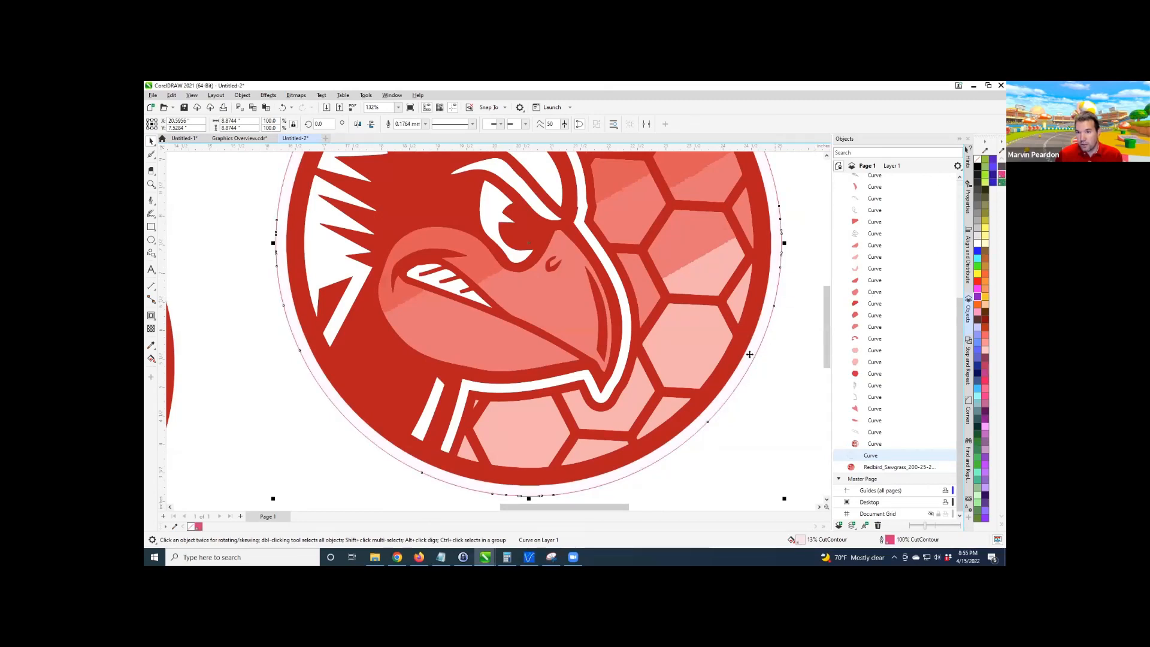
scroll(754, 305, "down", 1)
left_click(782, 430)
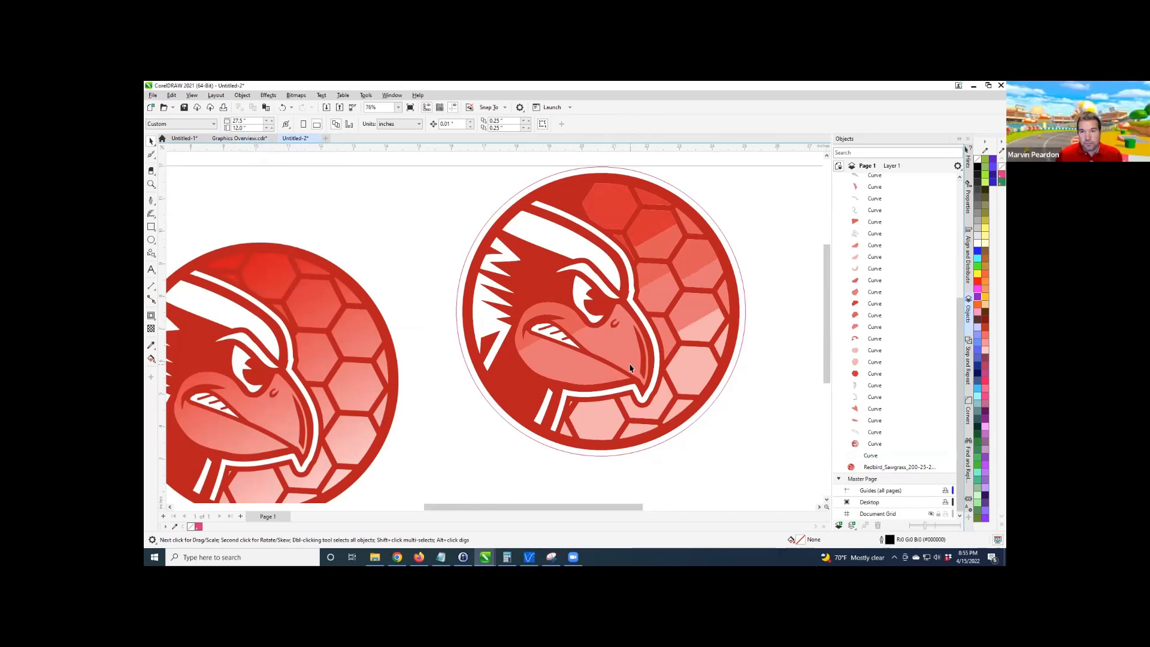
Move the original redbird bitmap slightly up the page and place the CutContour outline around it.
scroll(679, 402, "down", 1)
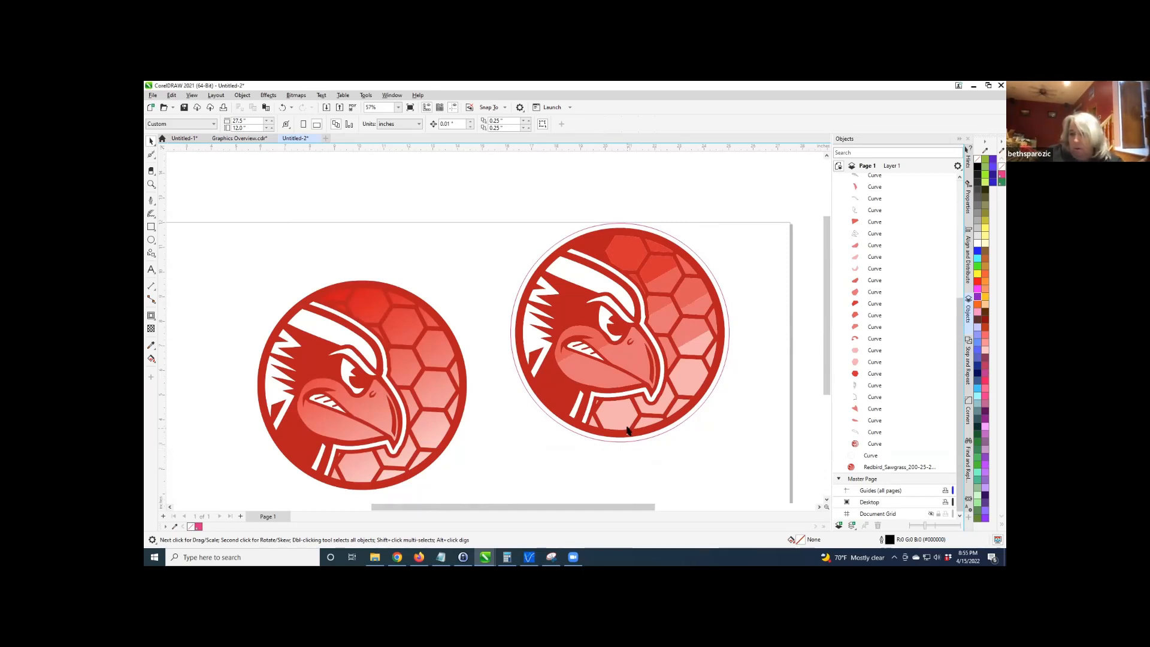
scroll(628, 429, "down", 1)
scroll(583, 463, "up", 1)
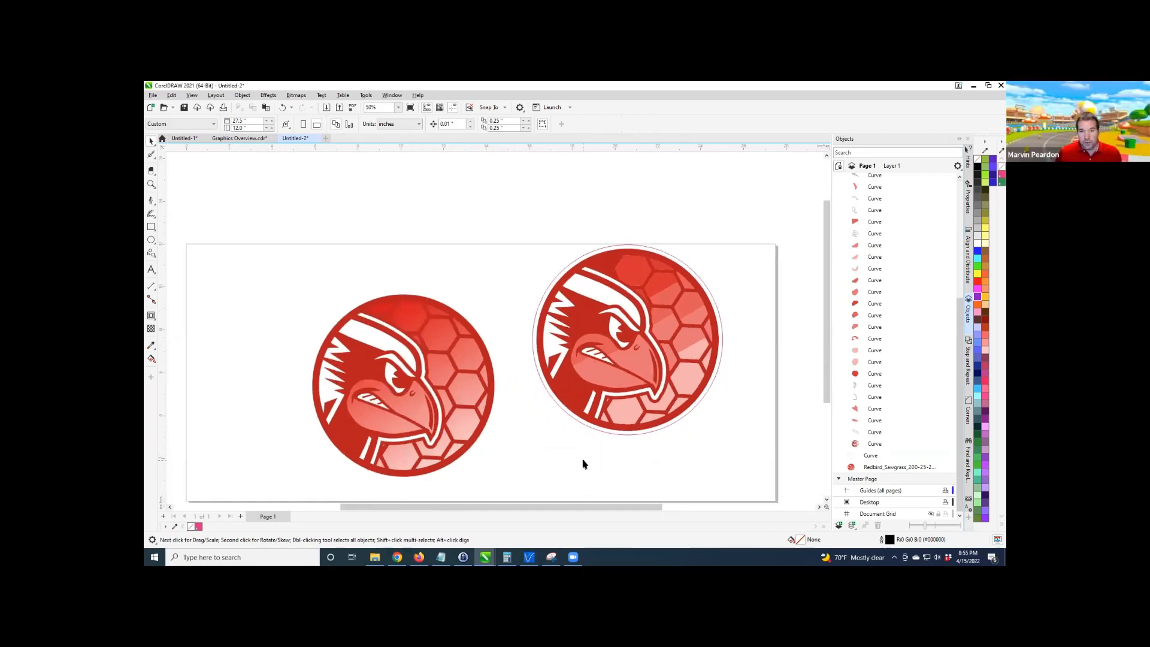
left_click_drag(825, 380, 826, 399)
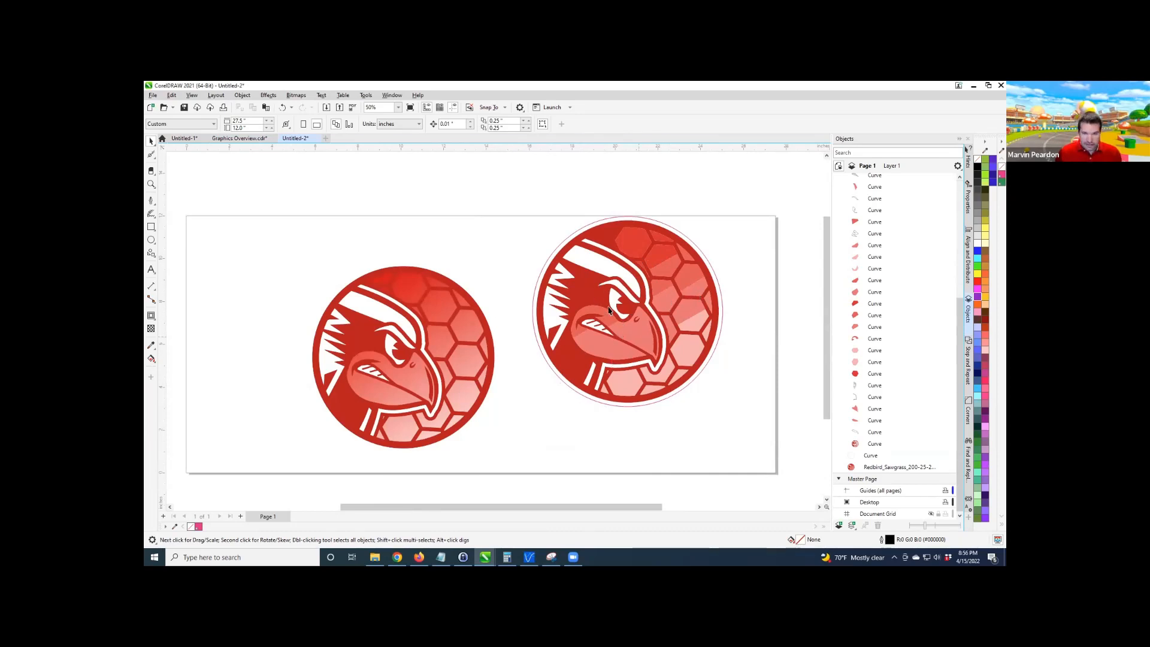
left_click(462, 357)
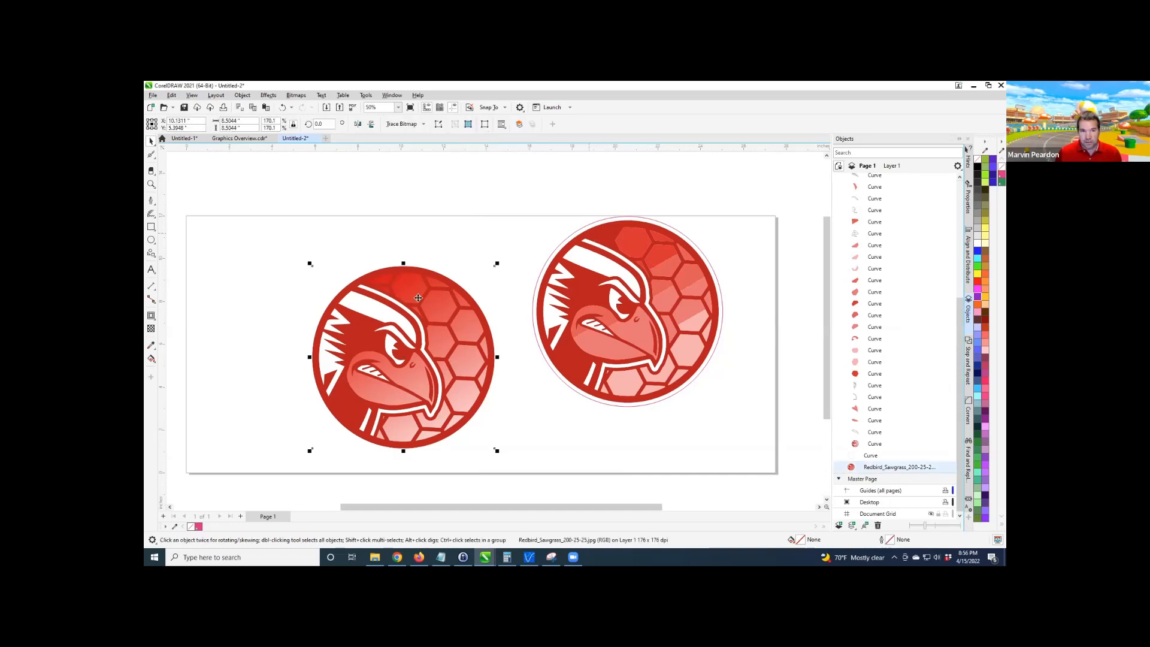
left_click_drag(418, 297, 413, 267)
left_click(619, 262)
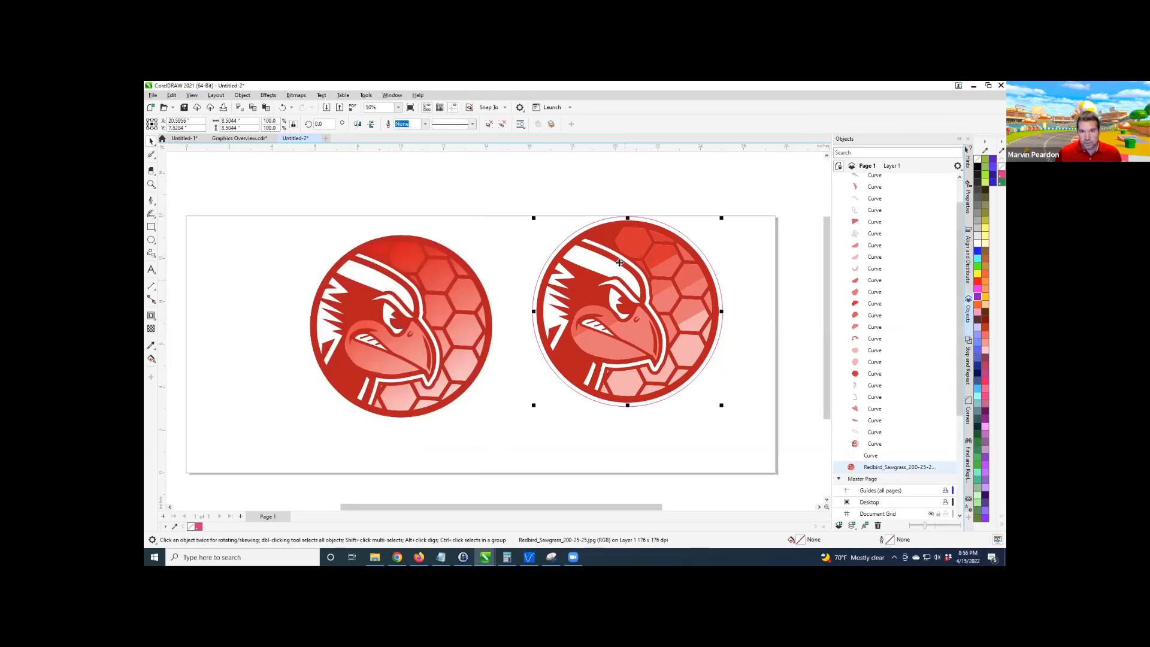
left_click(593, 223)
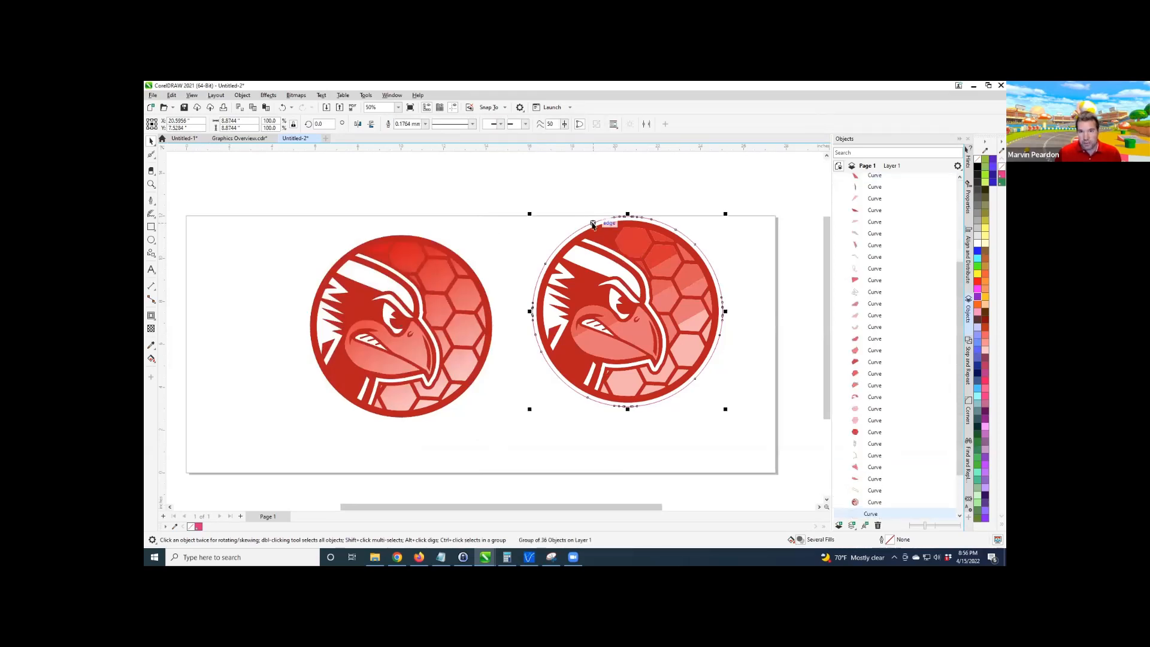
left_click_drag(593, 223, 368, 241)
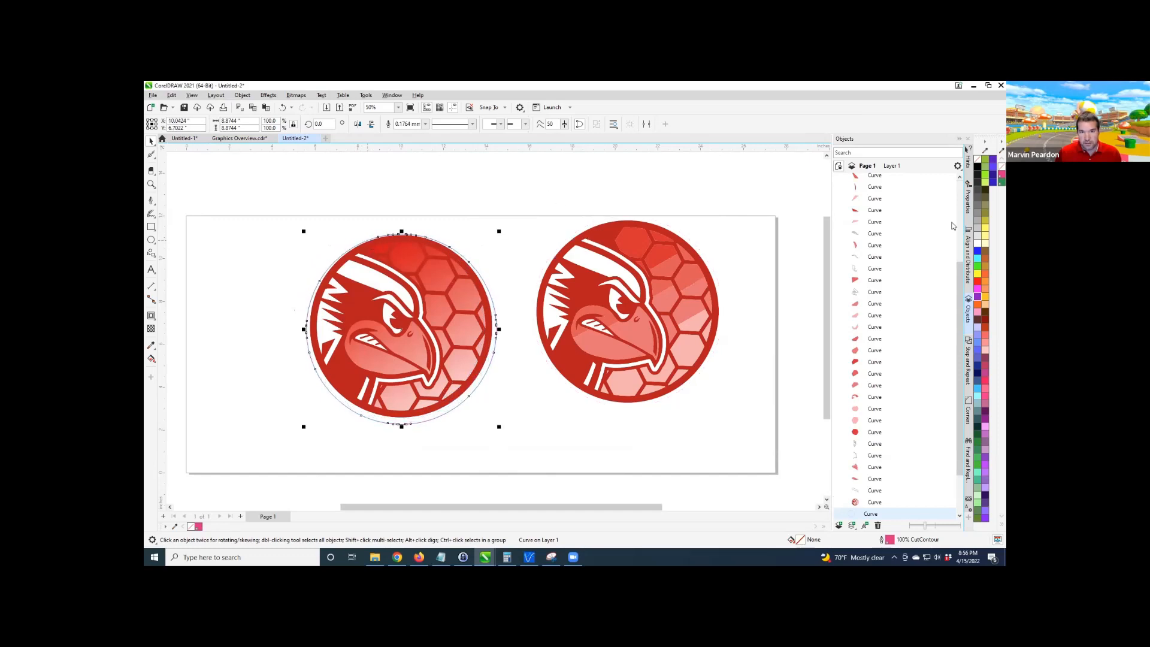
Delete the traced redbird group, and center both the cut outline and the original bitmap on the page.
left_click_drag(763, 192, 521, 425)
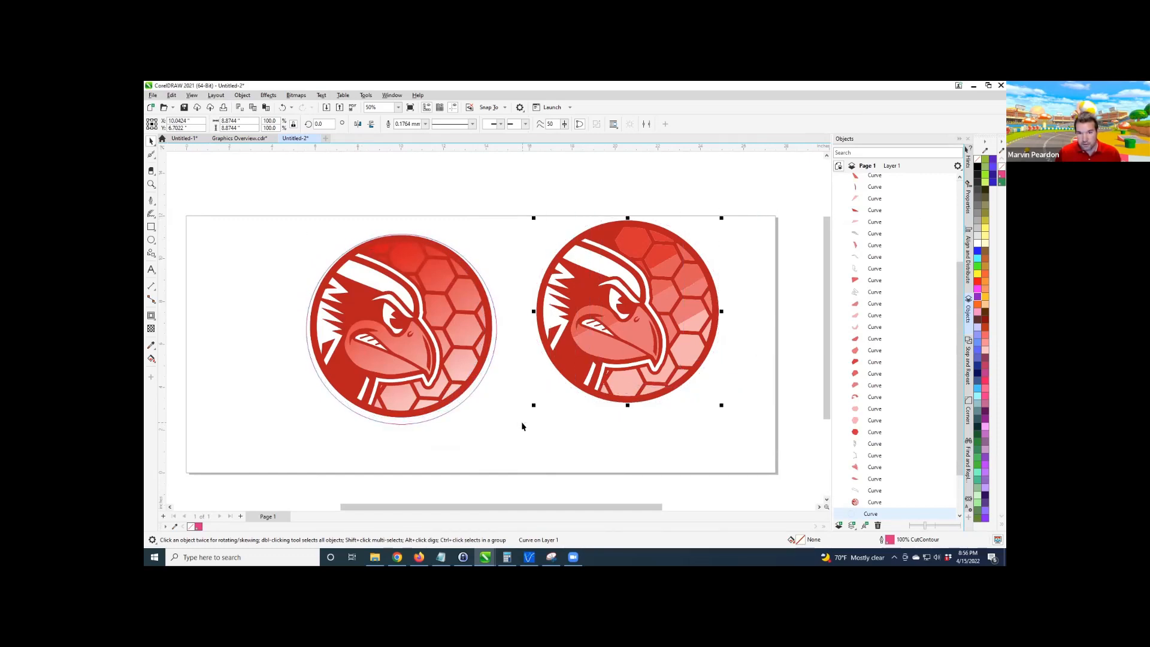
key("Delete")
left_click(397, 373)
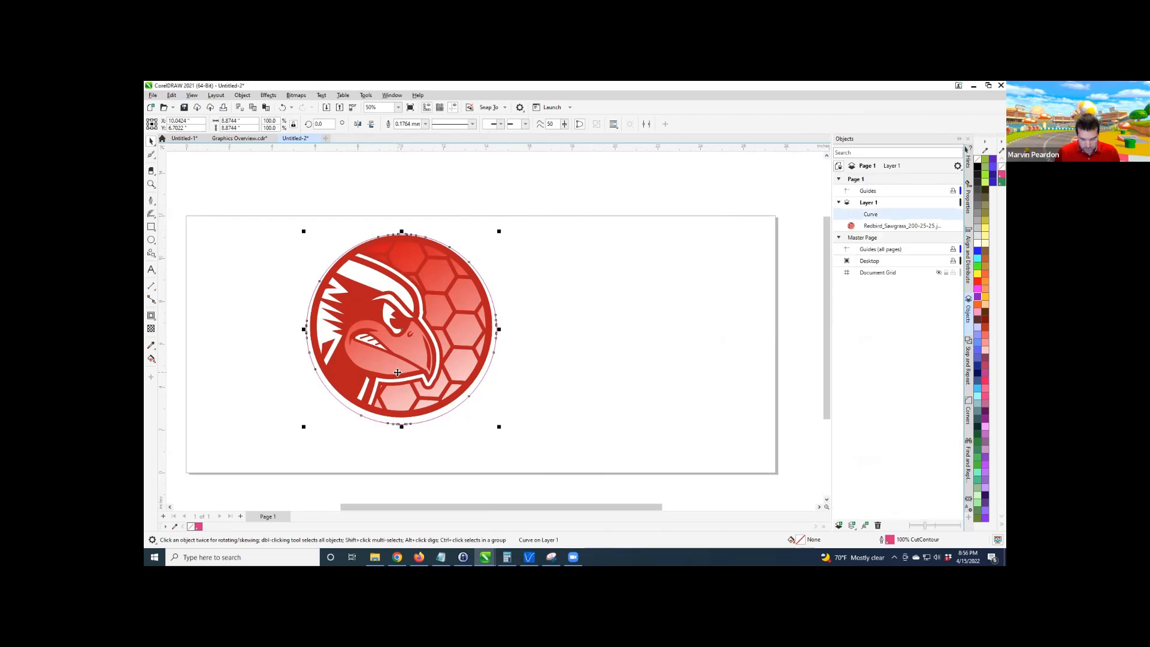
key("p")
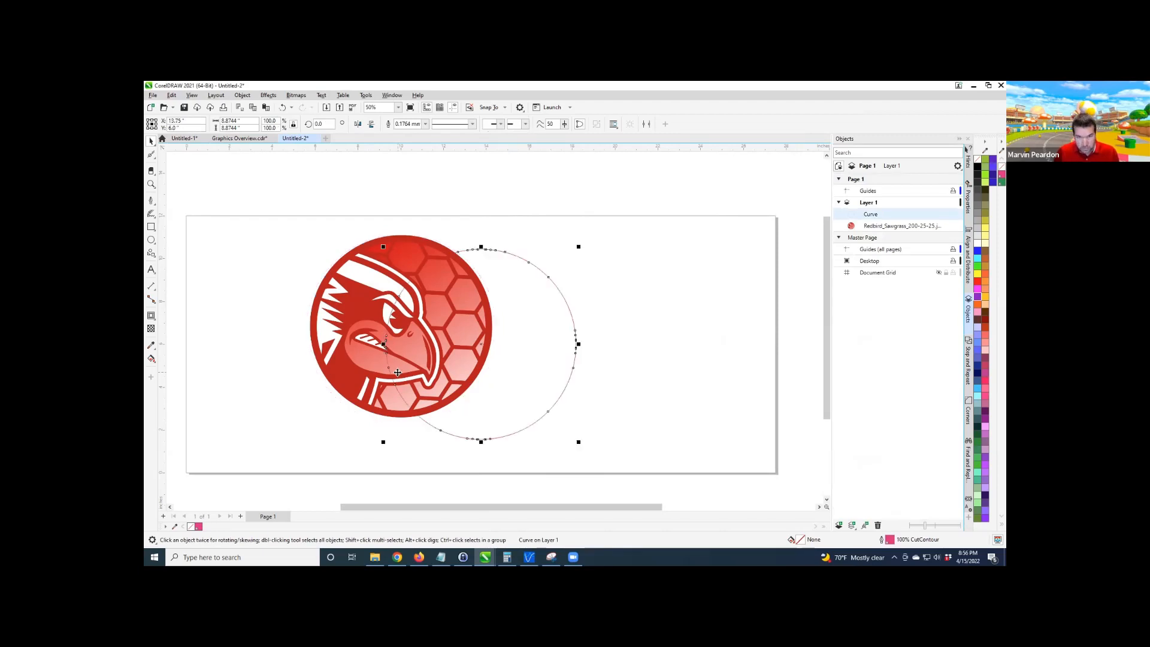
left_click(362, 352)
key("p")
left_click(680, 383)
scroll(499, 356, "up", 1)
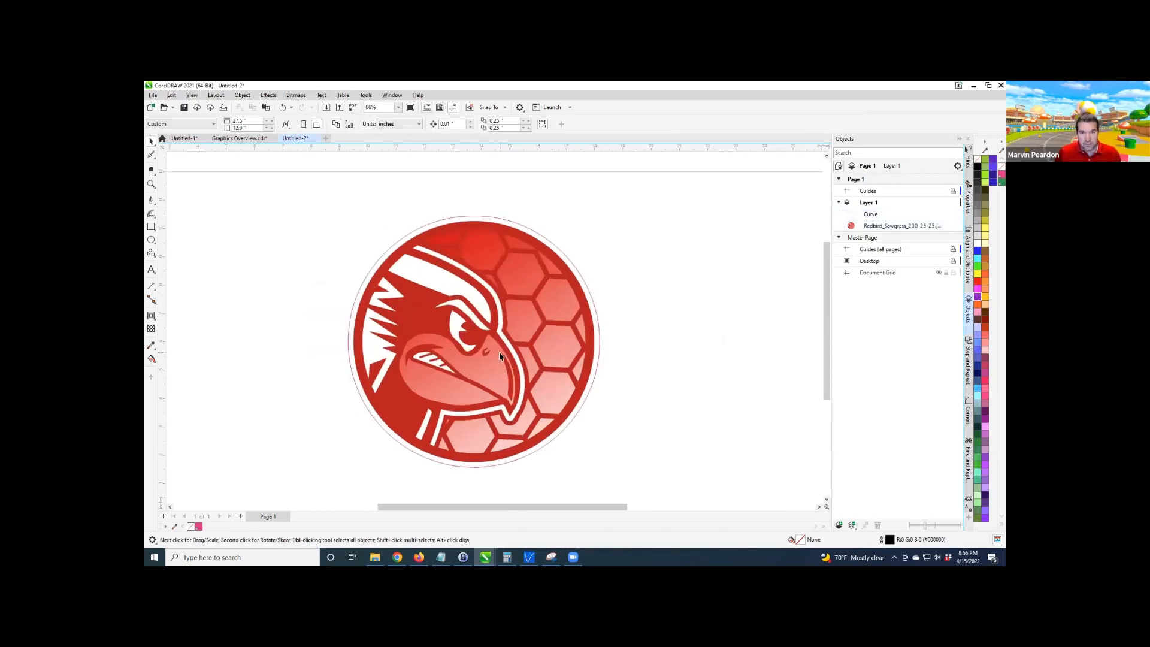
scroll(499, 356, "up", 1)
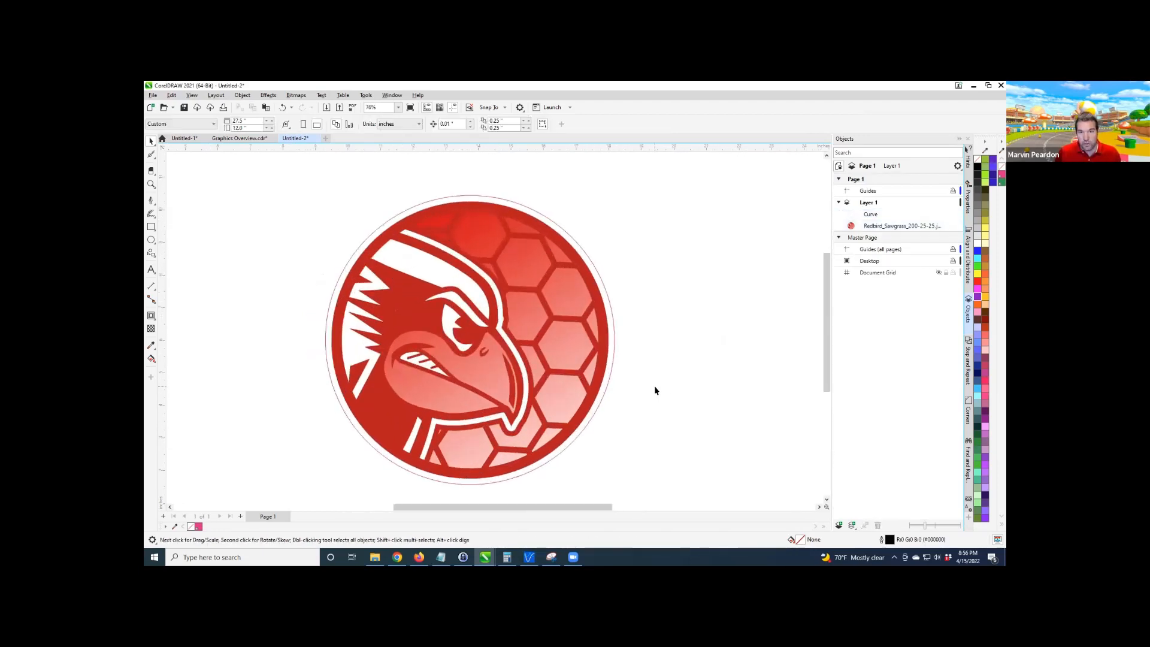
left_click(611, 375)
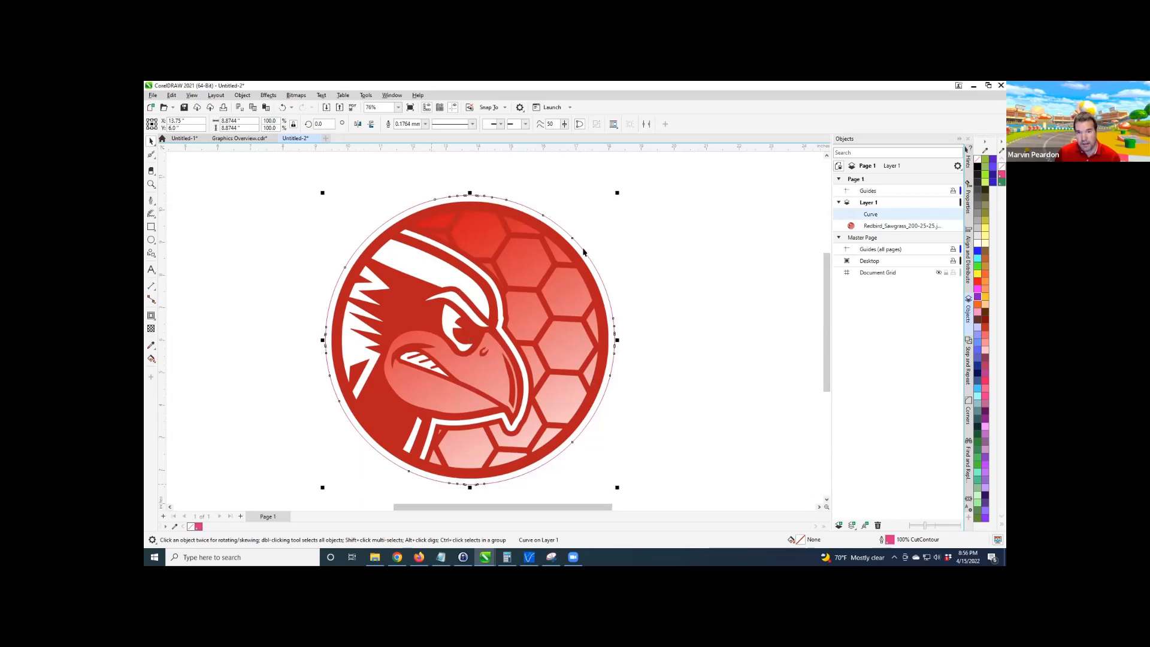
Switch to the Graphics Overview.cdr document and select the SHADOW text on the Tools page.
left_click(247, 139)
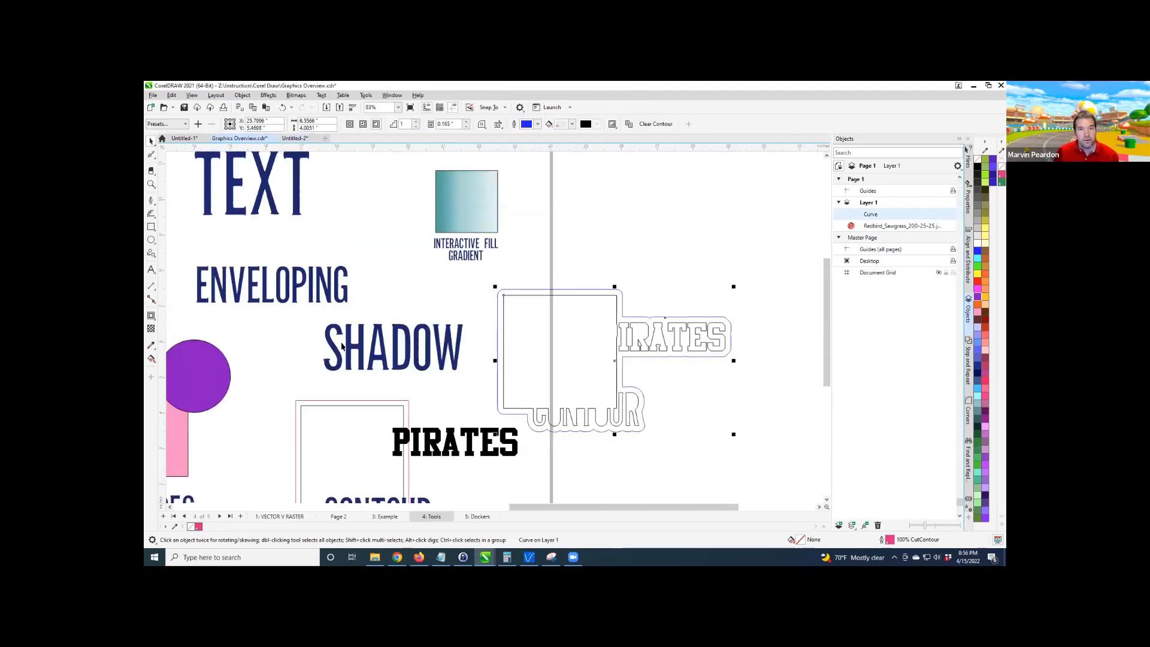
scroll(598, 368, "down", 1)
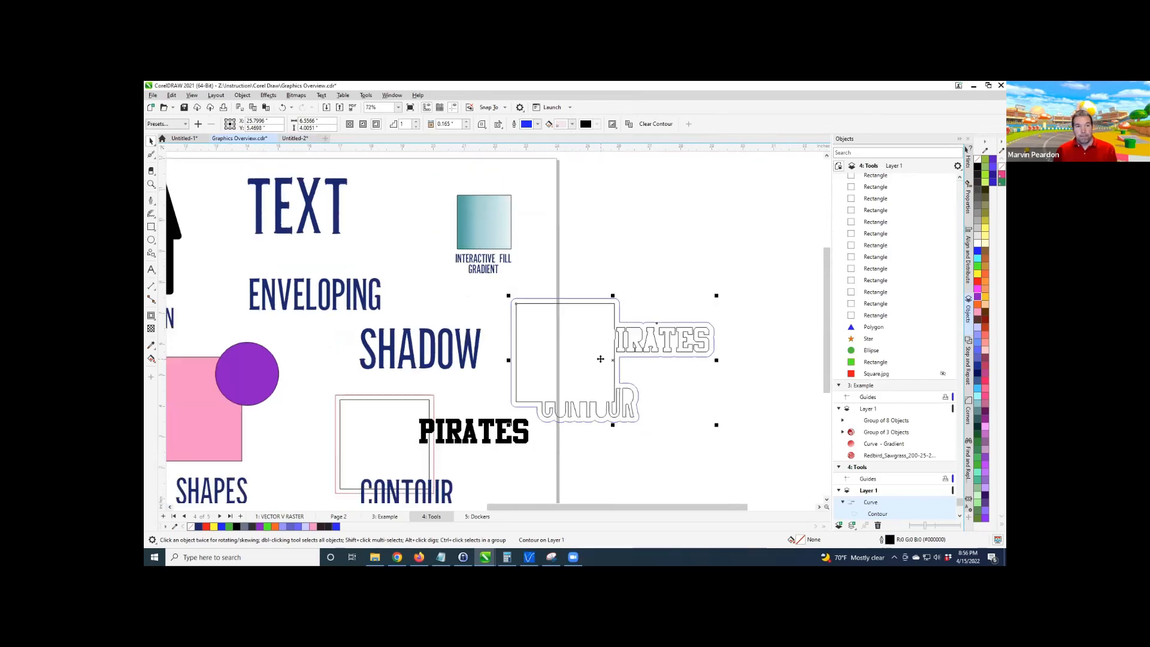
scroll(599, 356, "down", 1)
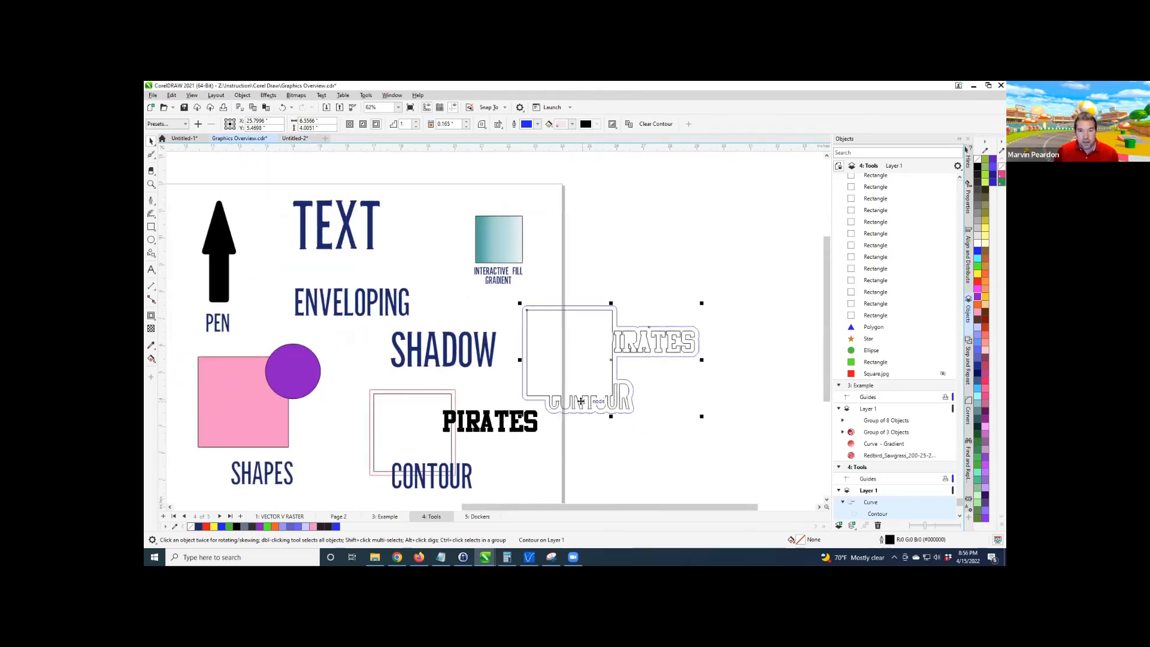
left_click(435, 354)
scroll(428, 354, "up", 3)
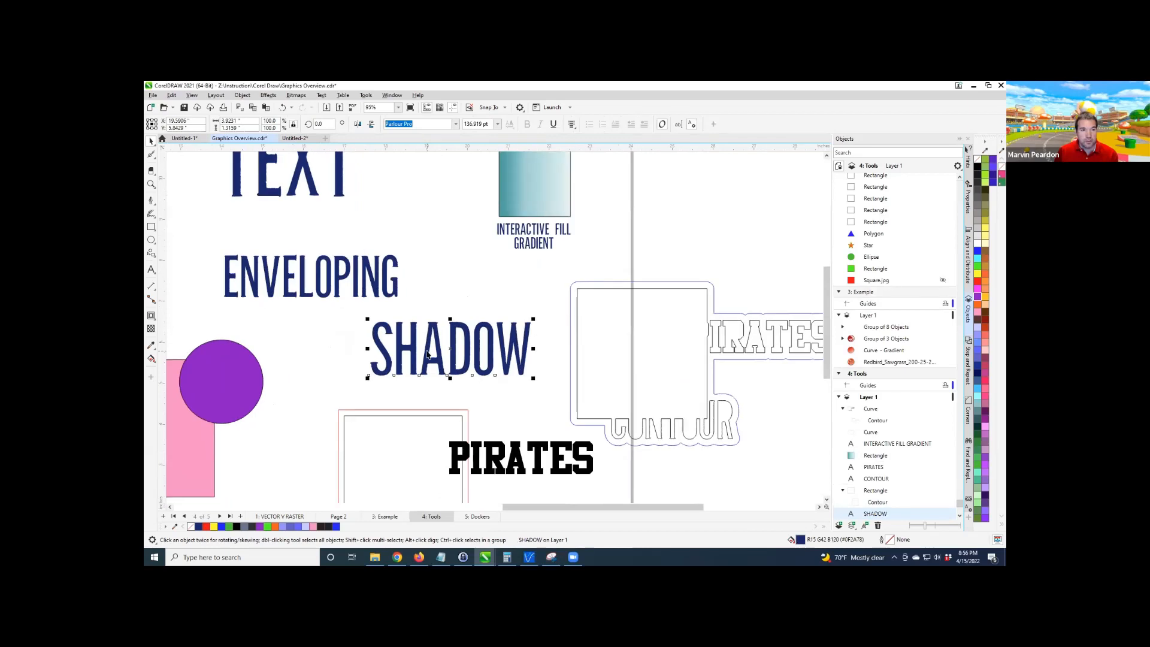
Apply a drop shadow to the SHADOW text with the Drop Shadow tool and raise its opacity to 82.
left_click(151, 317)
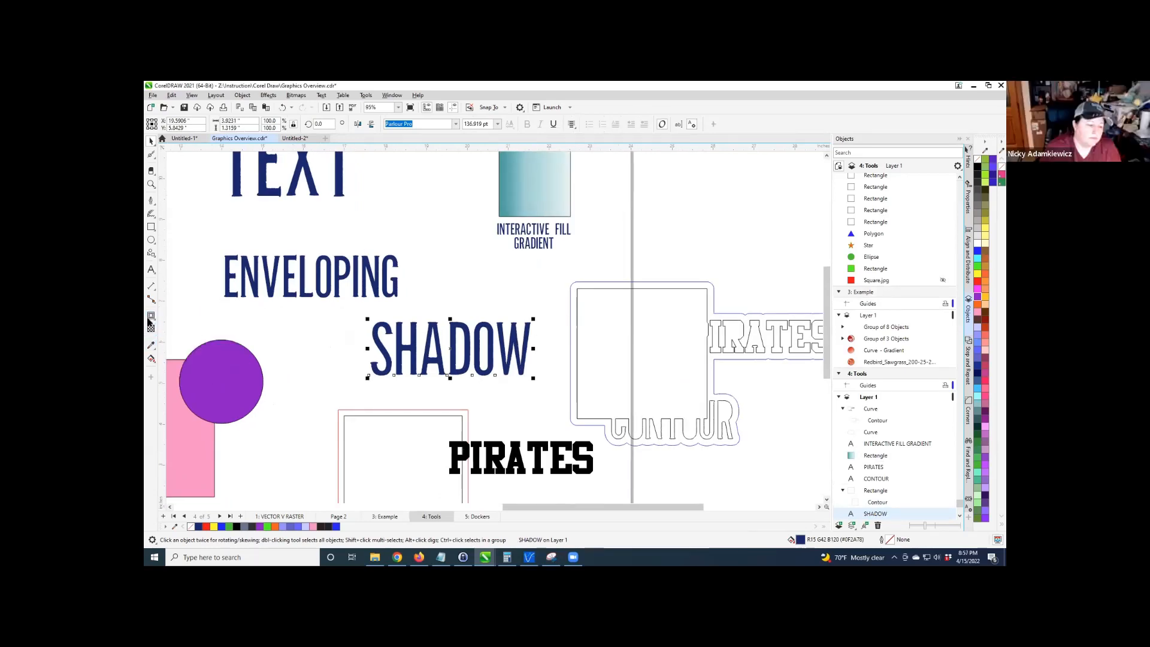
left_click(179, 315)
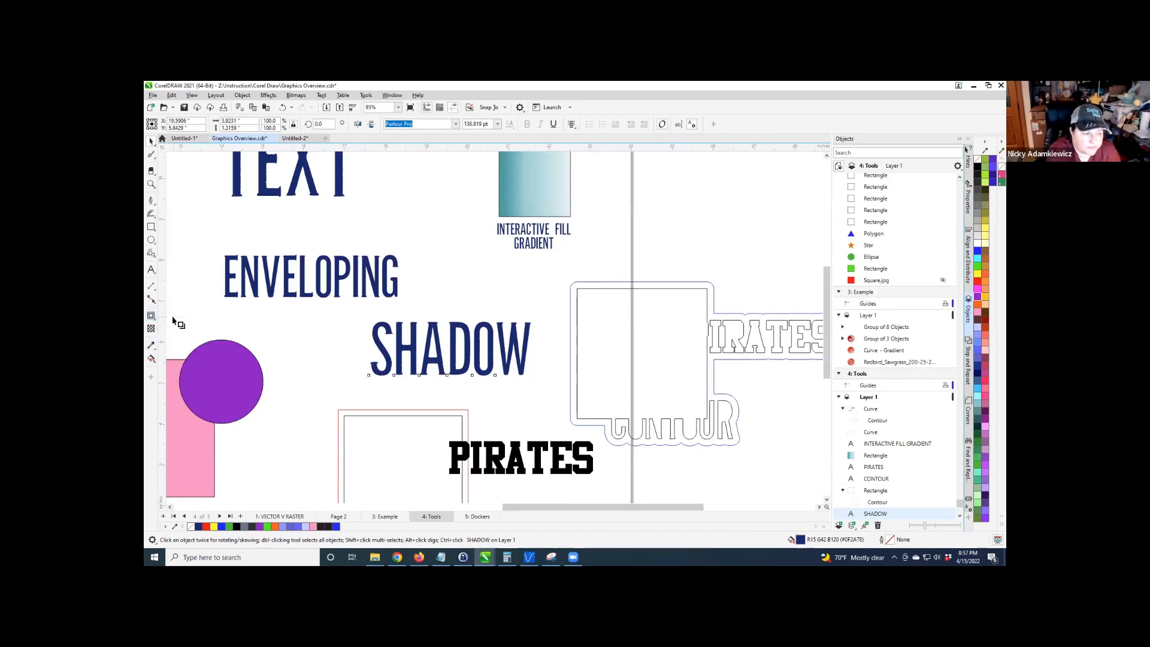
scroll(416, 384, "up", 1)
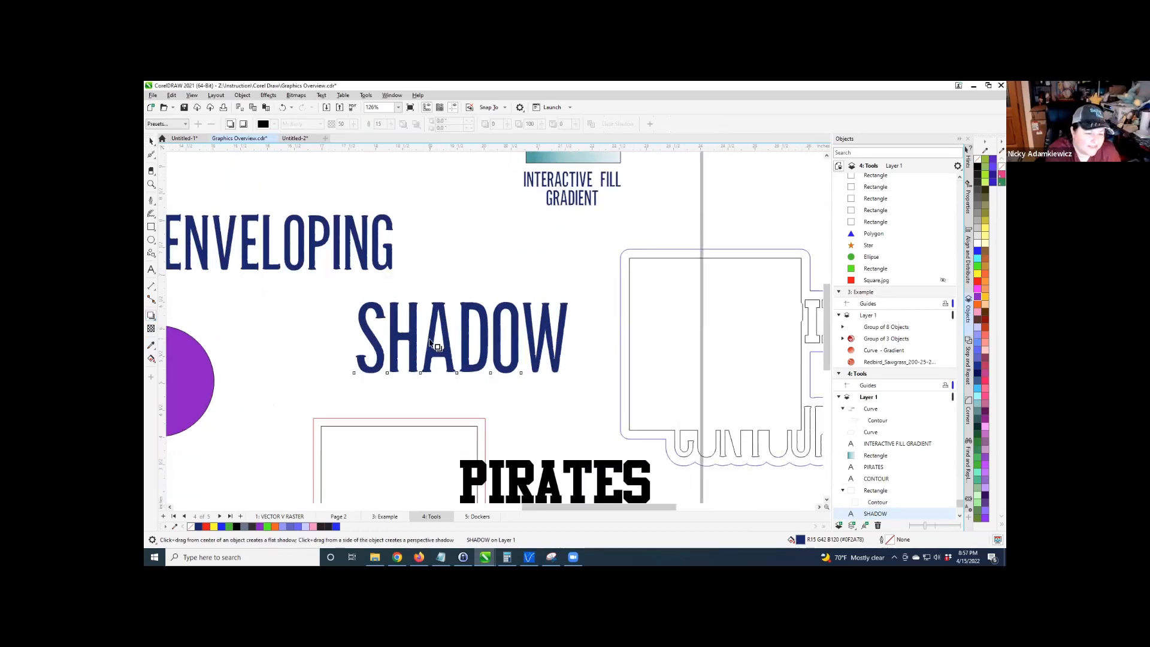
left_click_drag(431, 339, 523, 340)
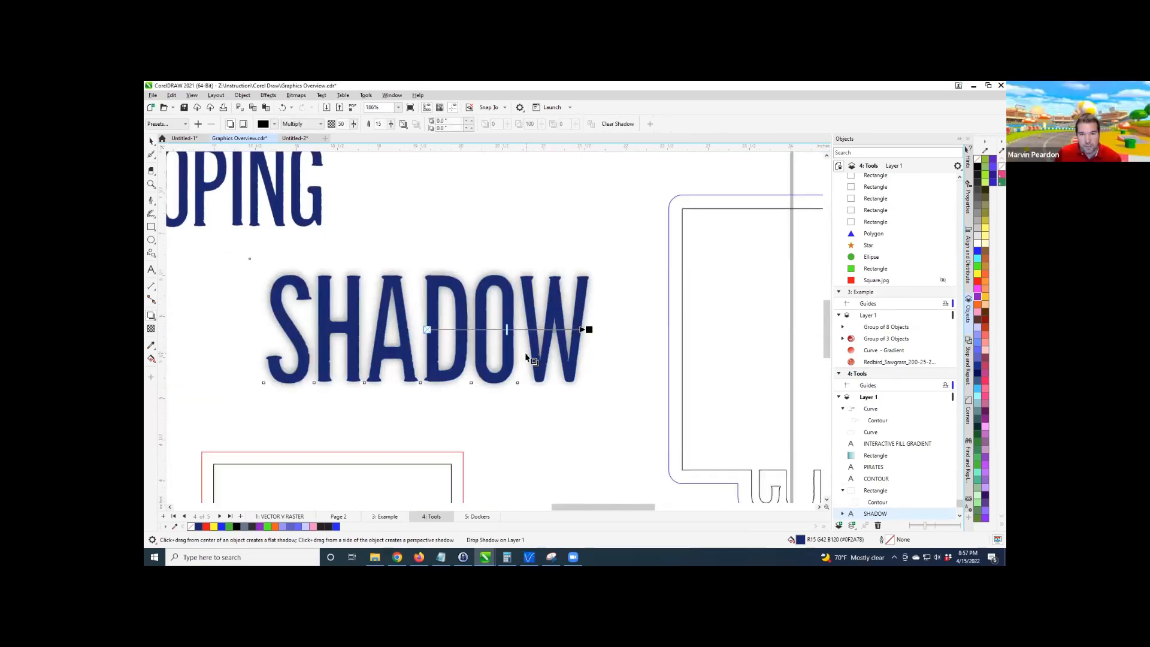
scroll(529, 355, "up", 1)
left_click_drag(507, 329, 557, 329)
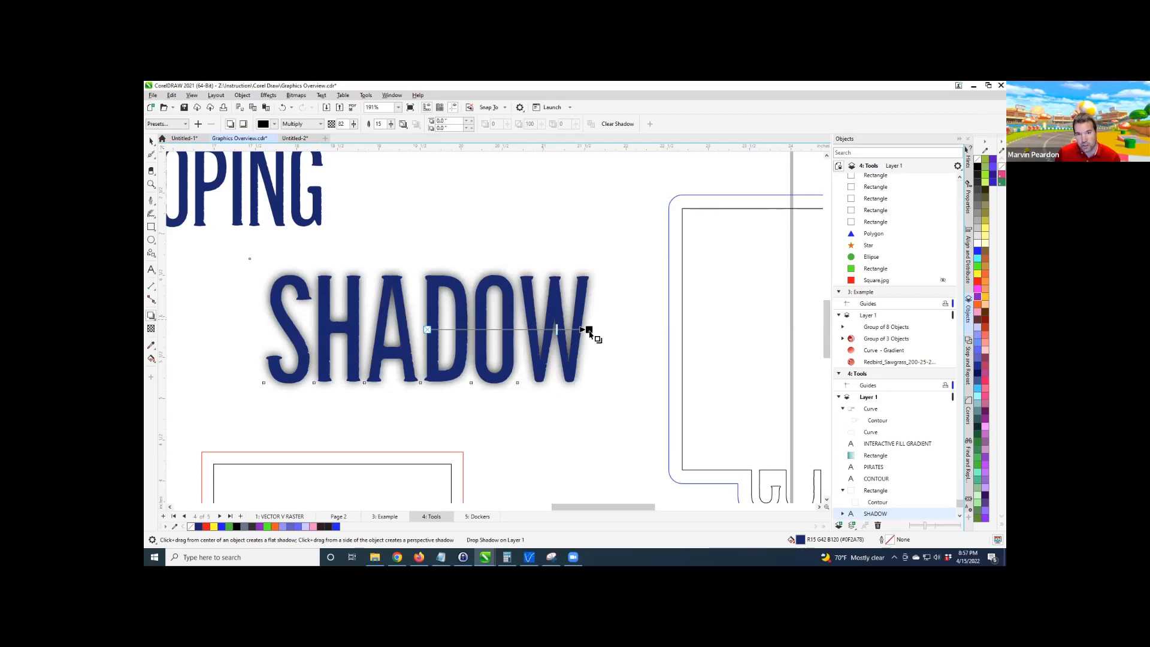
Try larger shadow offsets, and settle on about 0.15 inch right and 0.14 inch down with an opacity of 65.
left_click_drag(590, 329, 572, 443)
left_click_drag(590, 328, 526, 408)
key("ctrl+z")
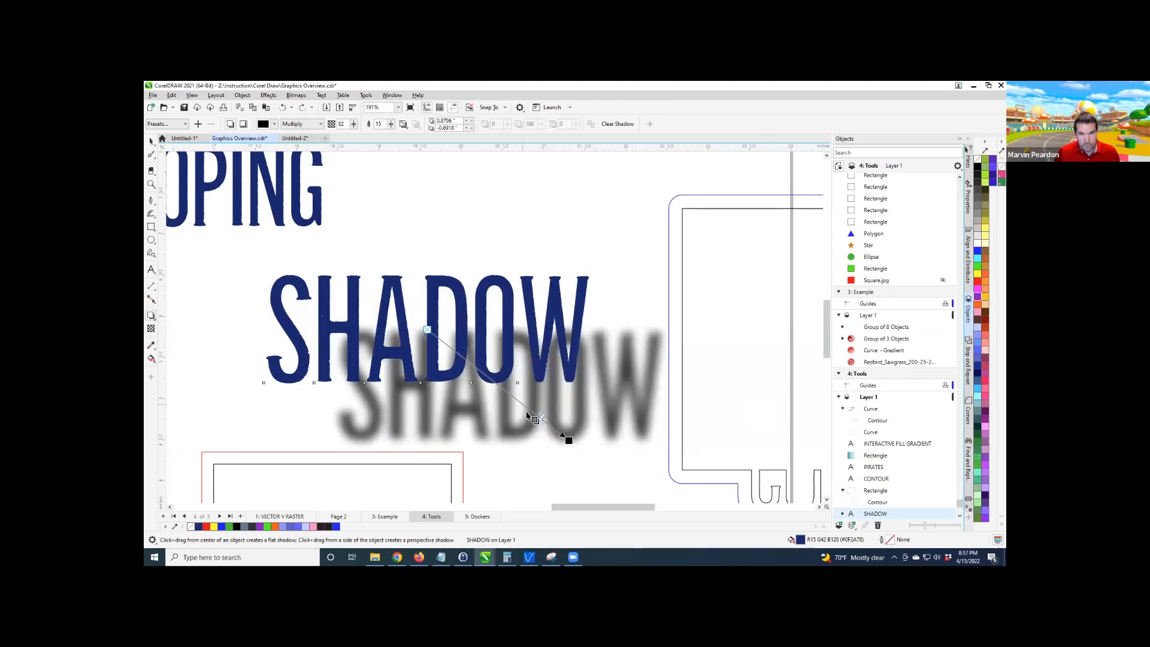
left_click_drag(568, 440, 467, 365)
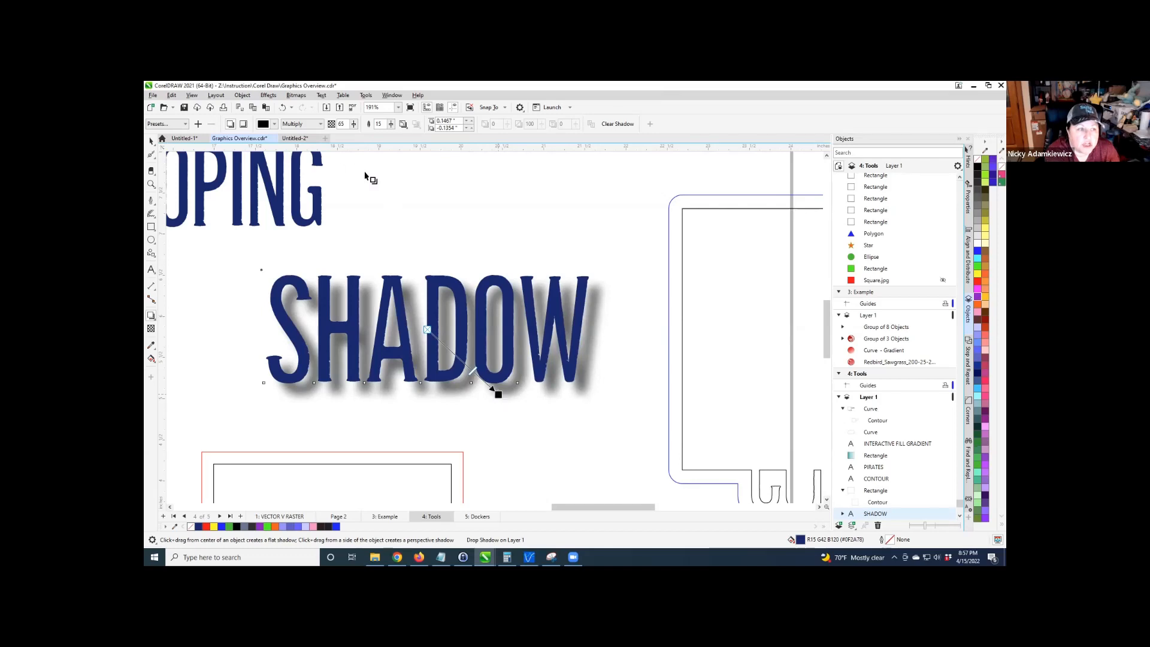
Set the drop shadow's color to orange, #FF6600, and its merge mode to Normal.
left_click(262, 124)
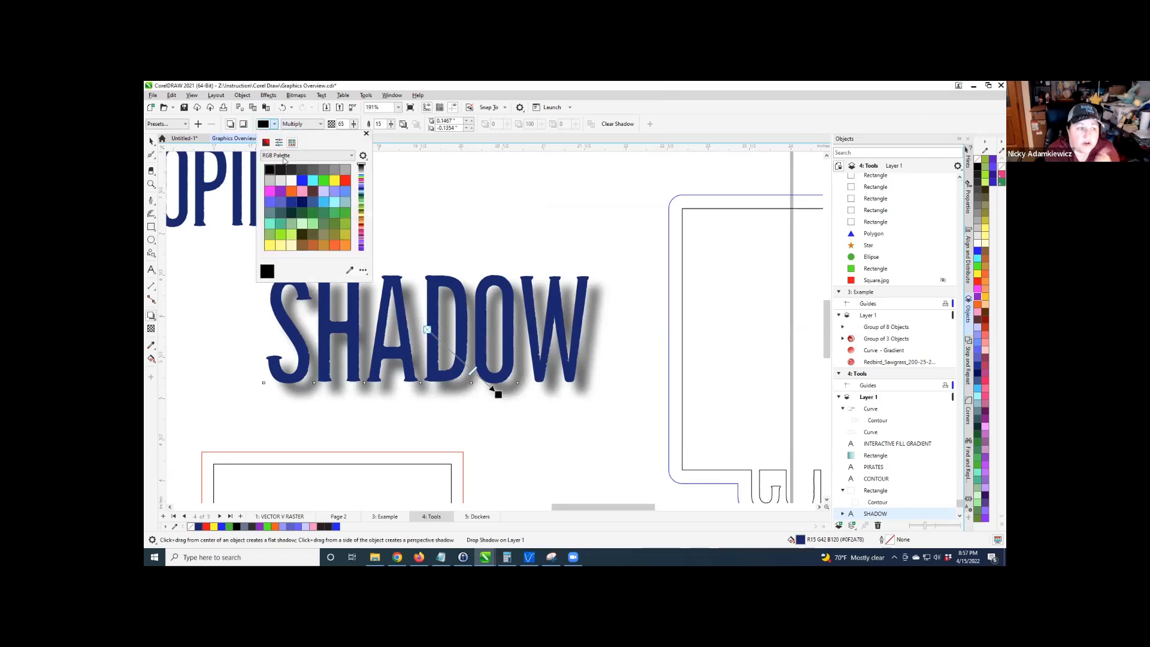
left_click(291, 190)
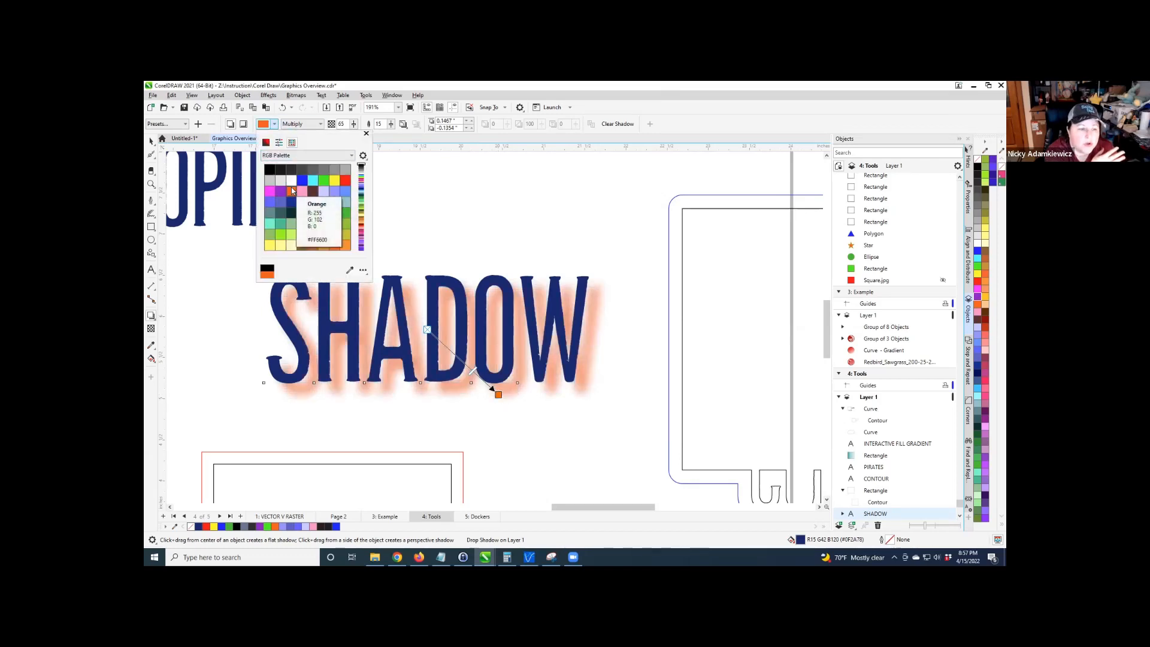
left_click(321, 124)
left_click(321, 124)
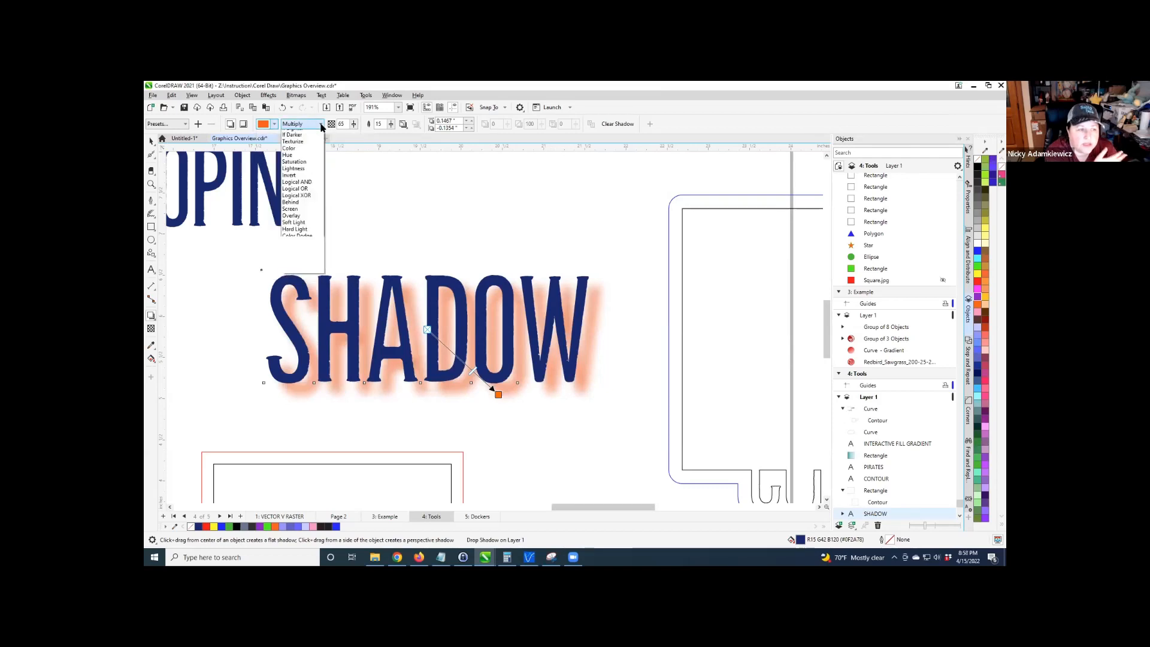
left_click(310, 136)
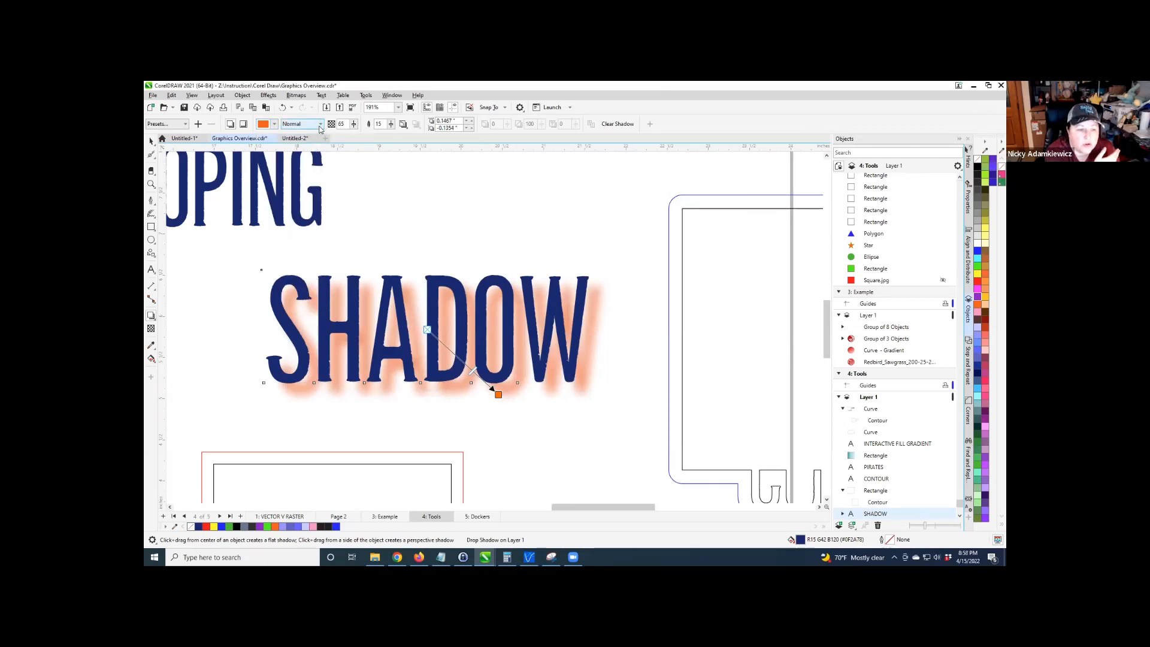
Set the merge mode of the SHADOW text's drop shadow to Subtract.
left_click(321, 125)
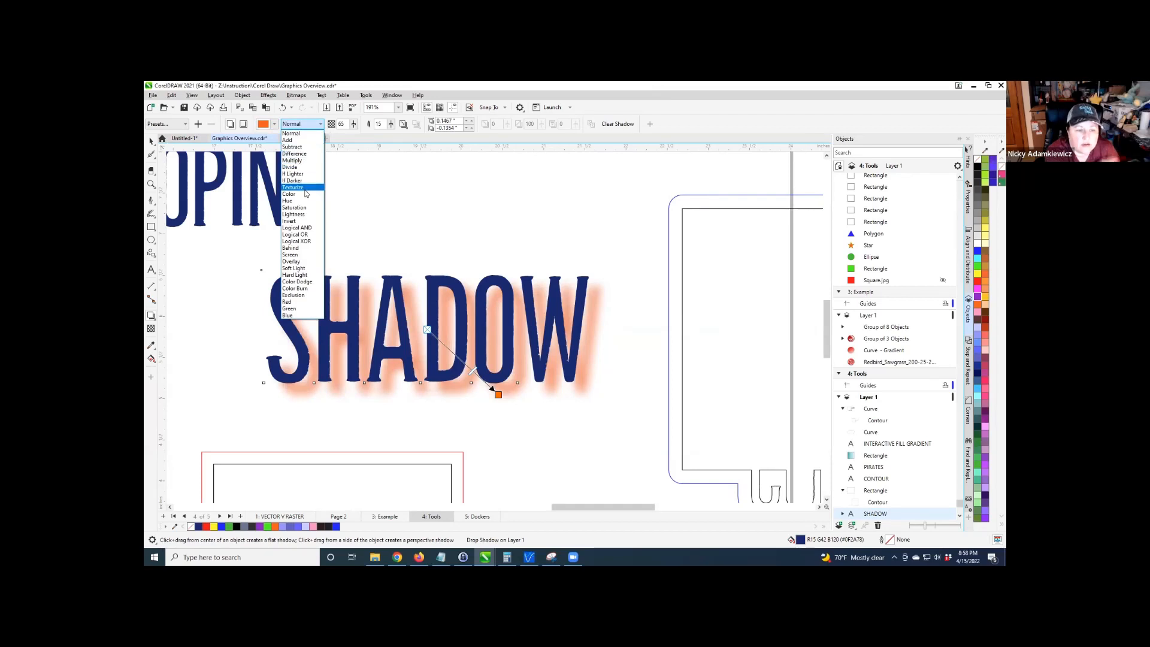
left_click(300, 147)
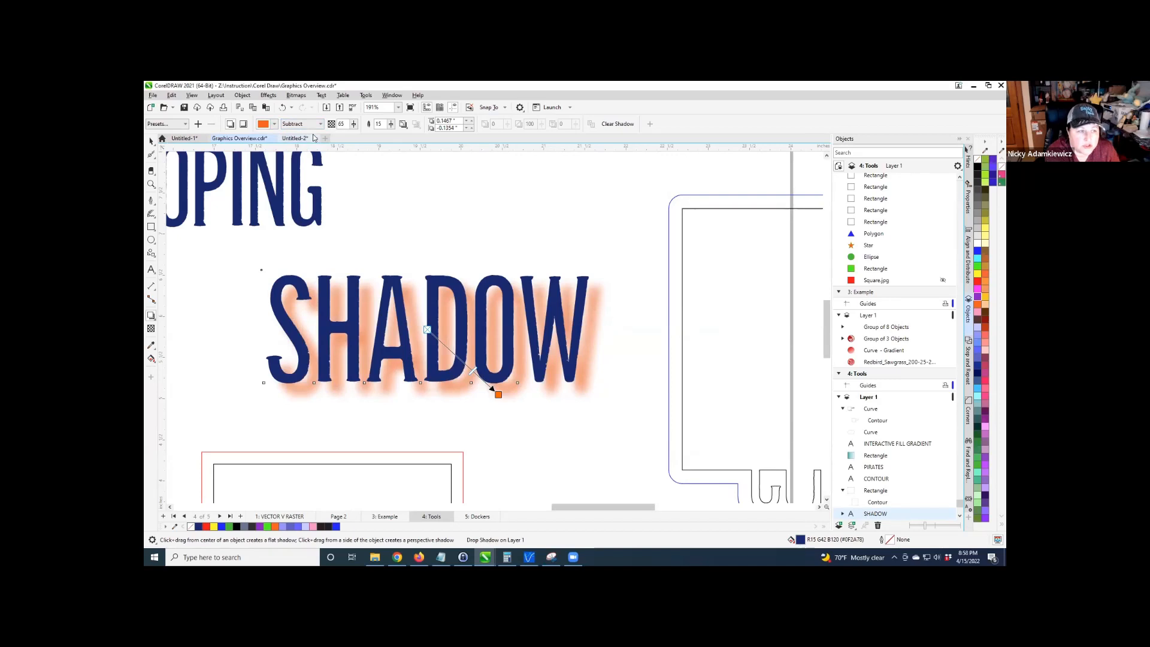
left_click(320, 124)
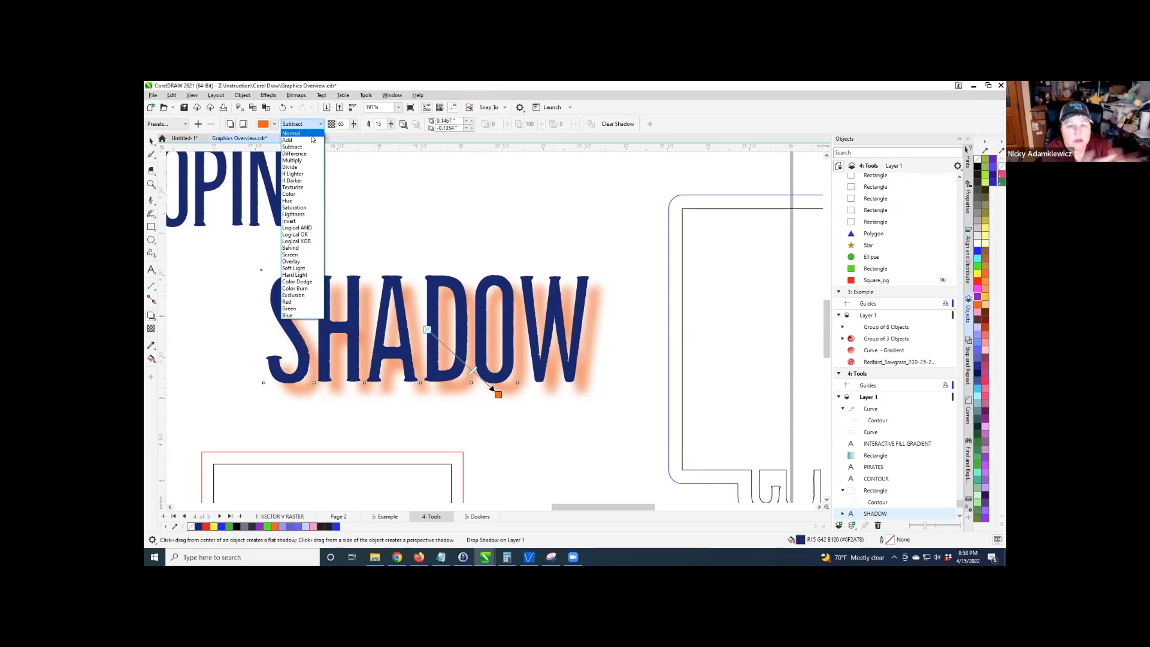
left_click(345, 136)
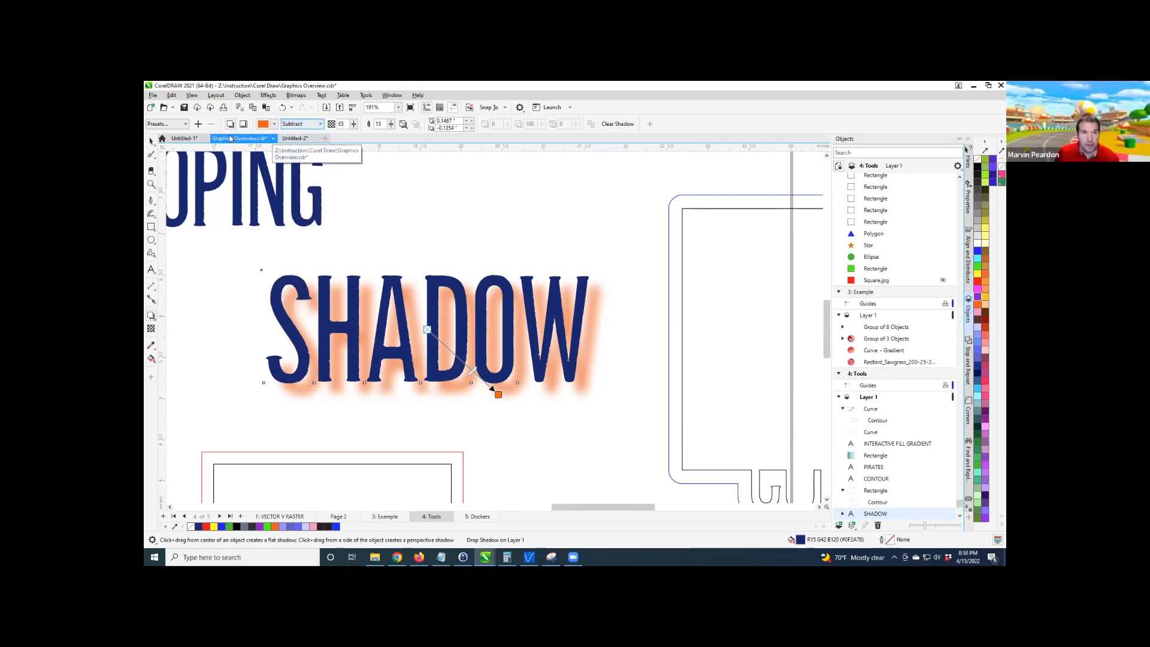
Leave the Tools page and go through Page 2 to the Example page.
scroll(495, 390, "down", 1)
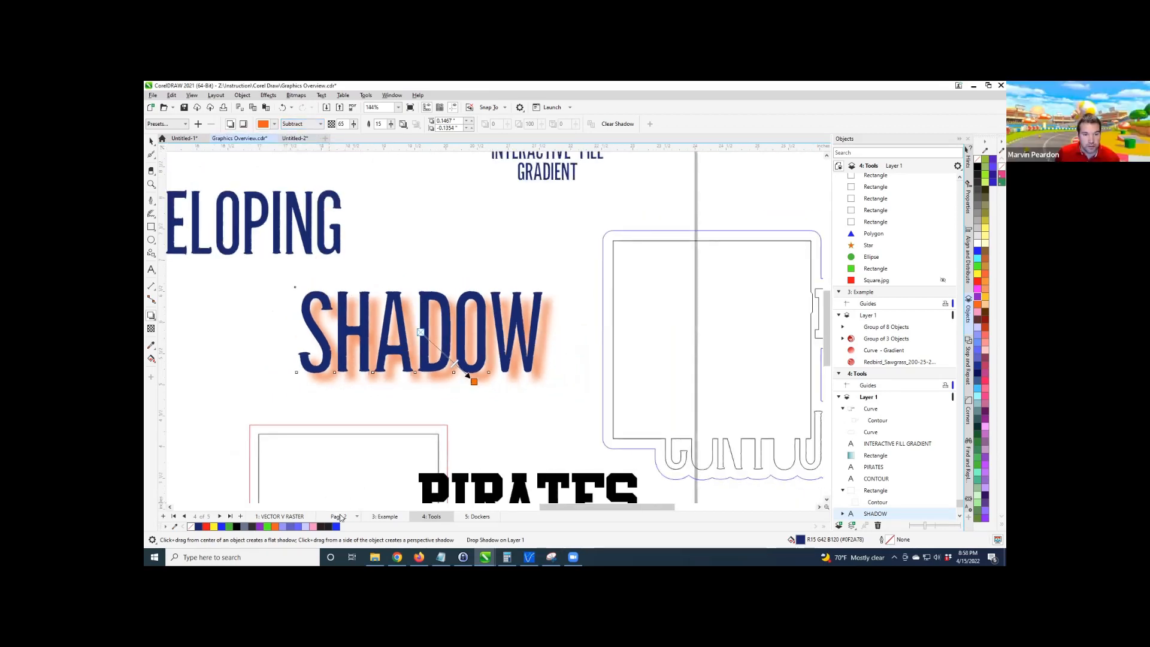
left_click(339, 516)
left_click(376, 519)
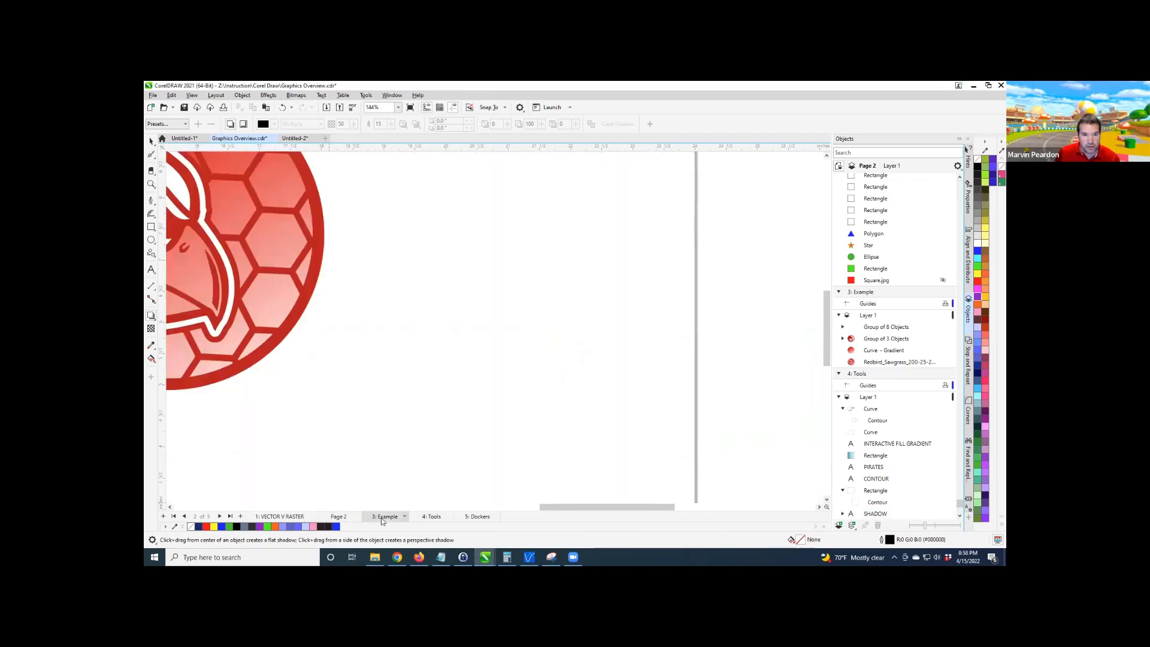
Add a drop shadow to the separate red bird bitmap on page 3: Example, offset about 2.1 inches right and 0.5 inch down.
scroll(513, 378, "down", 3)
scroll(383, 392, "down", 1)
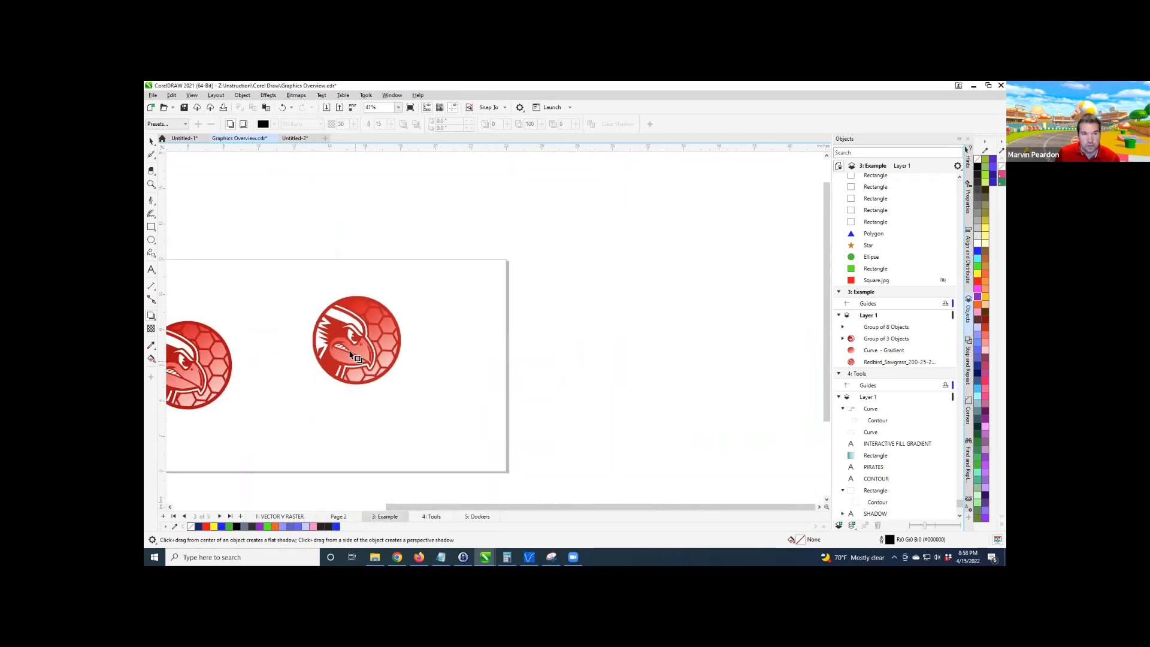
left_click(152, 142)
left_click_drag(340, 347, 480, 368)
left_click(151, 317)
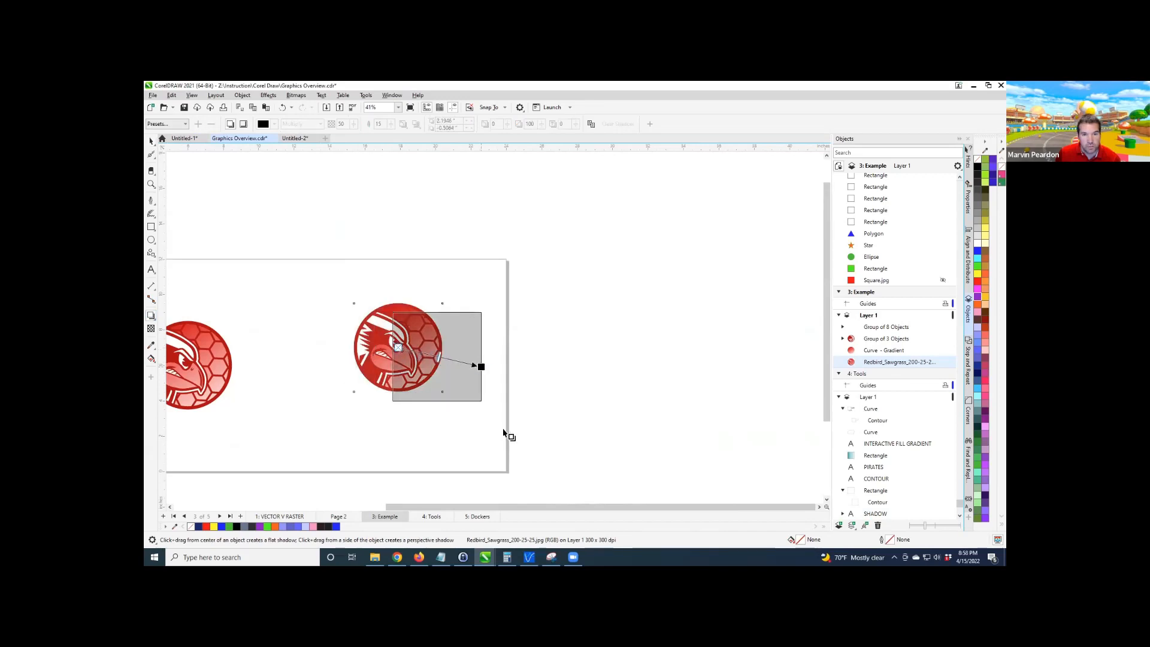
left_click(152, 142)
scroll(438, 382, "up", 1)
left_click_drag(466, 357, 479, 381)
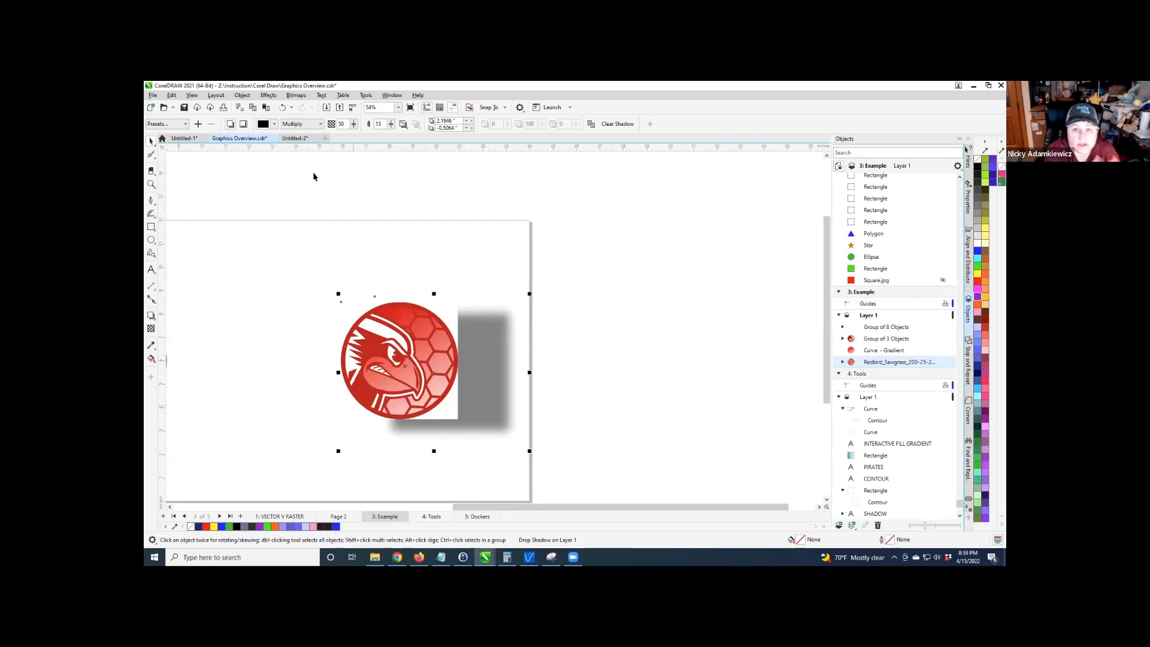
Select the ENVELOPING text on page 4: Tools and show the Envelope docker.
left_click(427, 519)
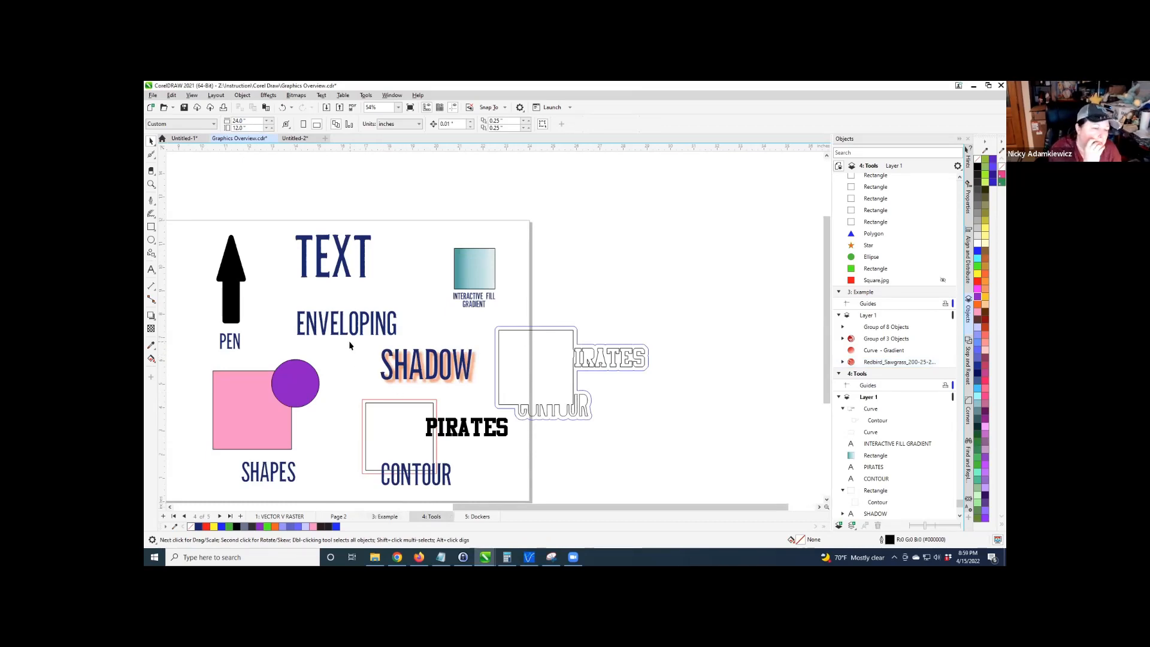
left_click(343, 324)
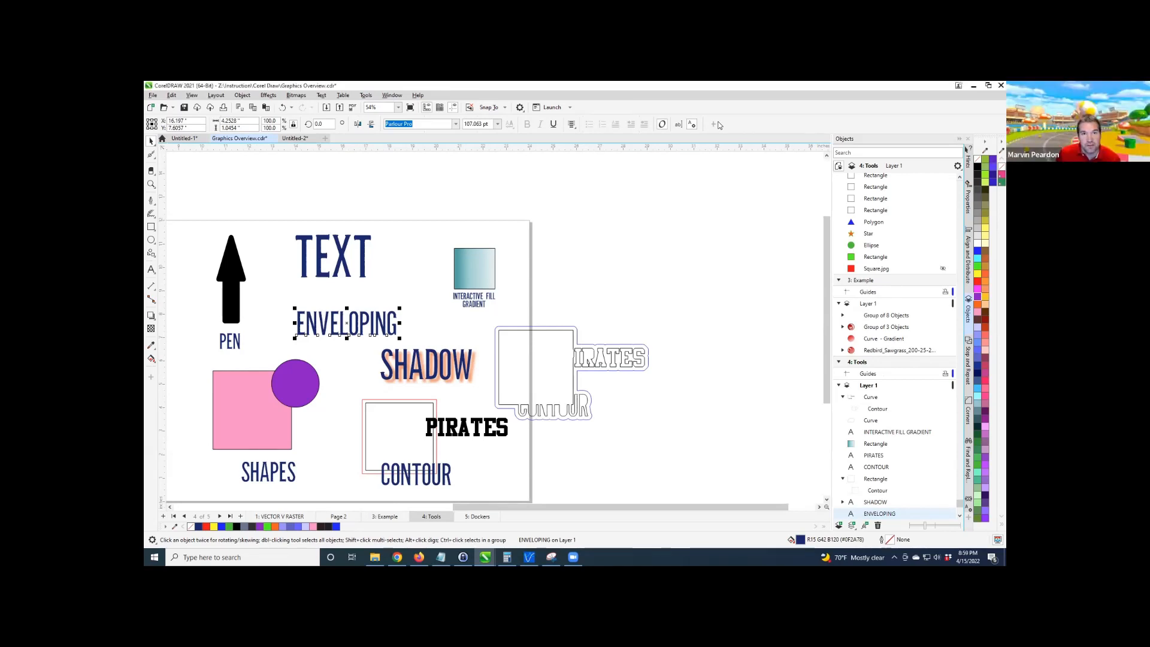
left_click(382, 97)
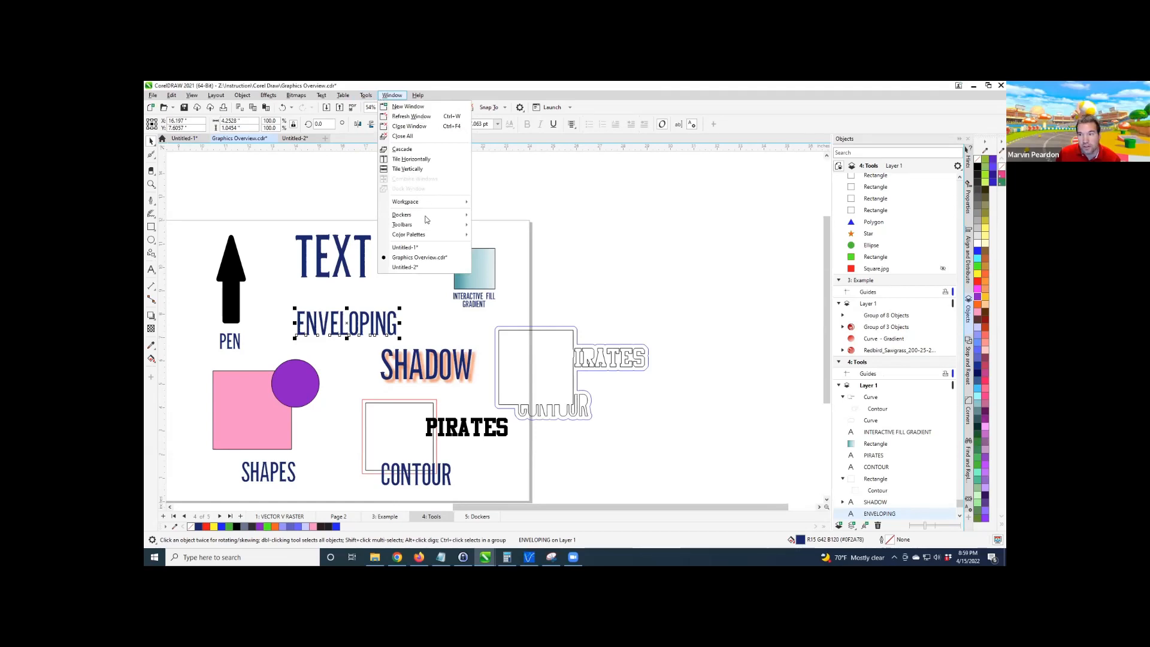
mouse_move(455, 215)
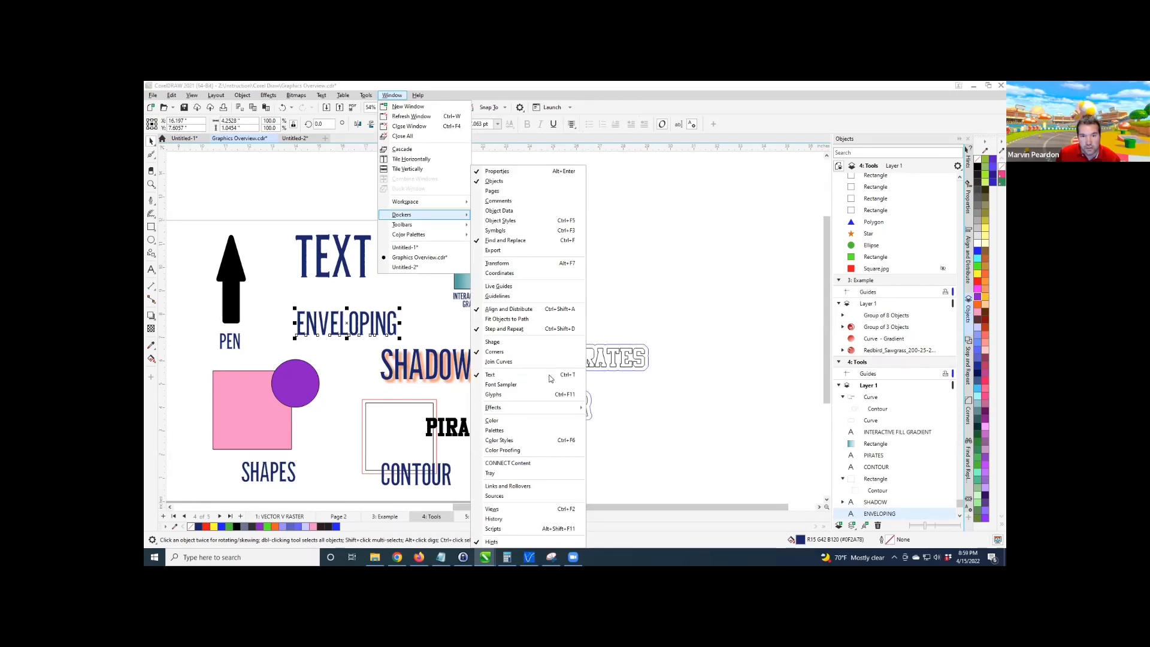
mouse_move(554, 408)
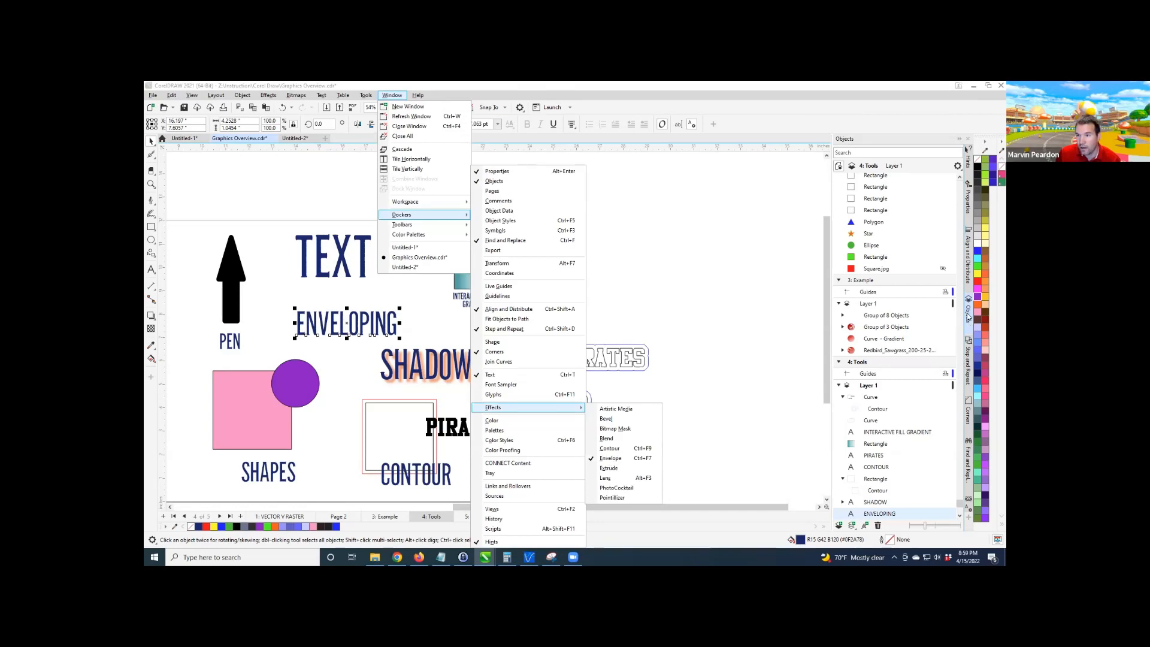
left_click(965, 500)
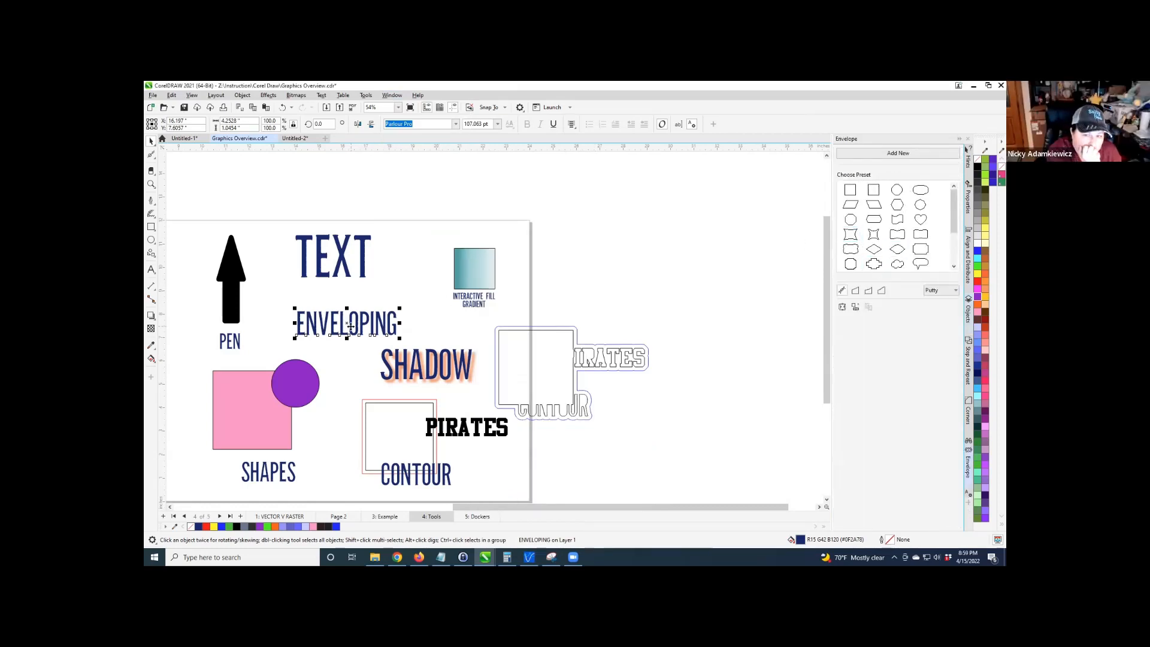
Try bulging the upper and lower edges of the ENVELOPING text outward with a single-arc envelope.
scroll(341, 320, "up", 1)
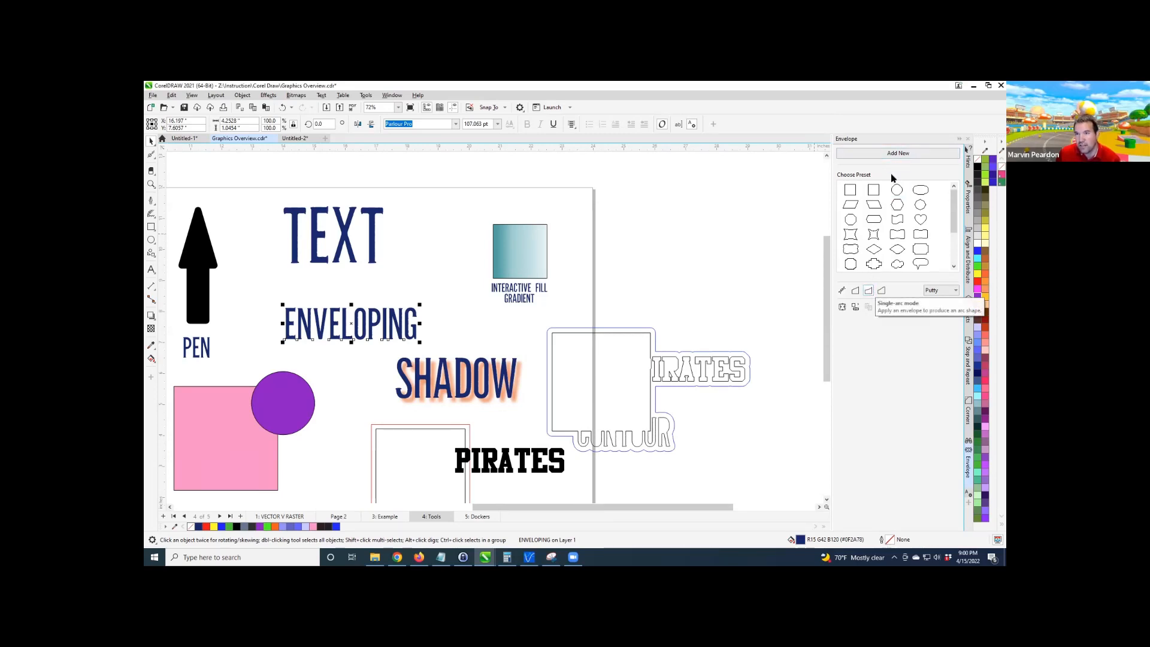
left_click(891, 156)
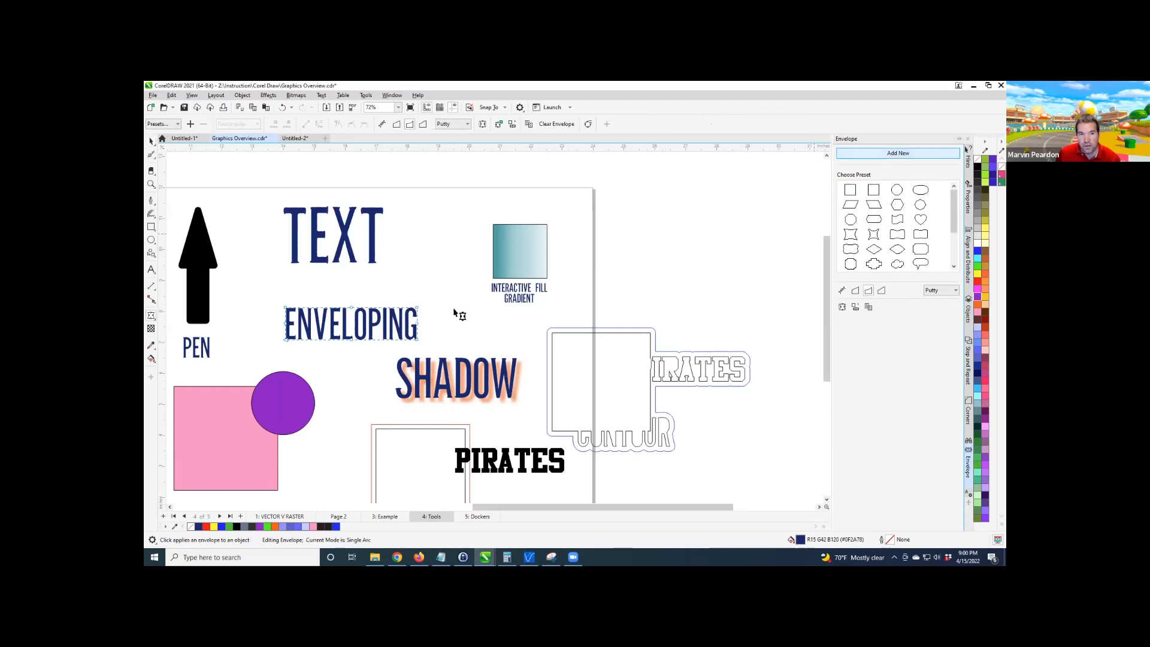
scroll(335, 323, "up", 1)
scroll(334, 323, "up", 1)
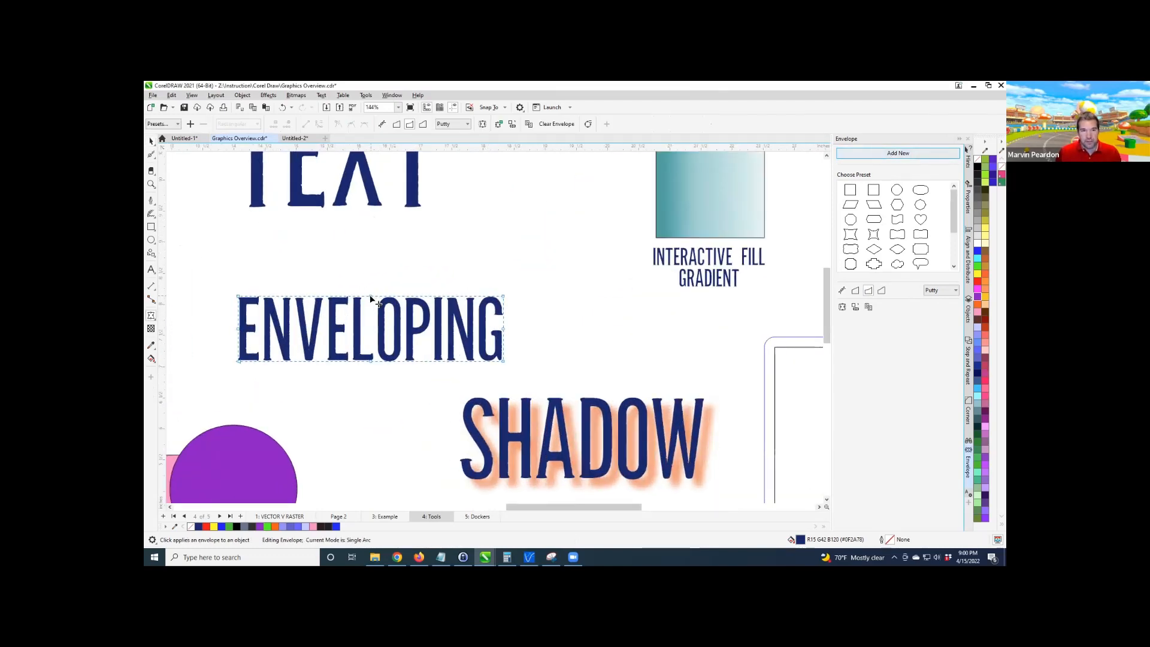
left_click_drag(370, 295, 370, 255)
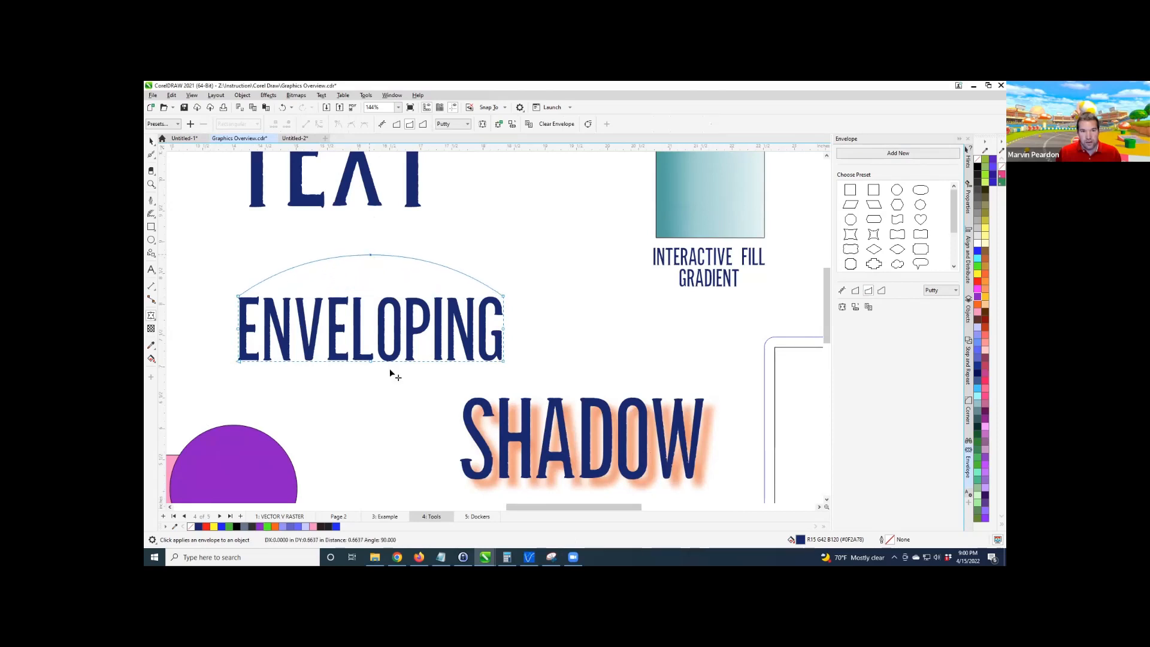
left_click_drag(370, 361, 369, 408)
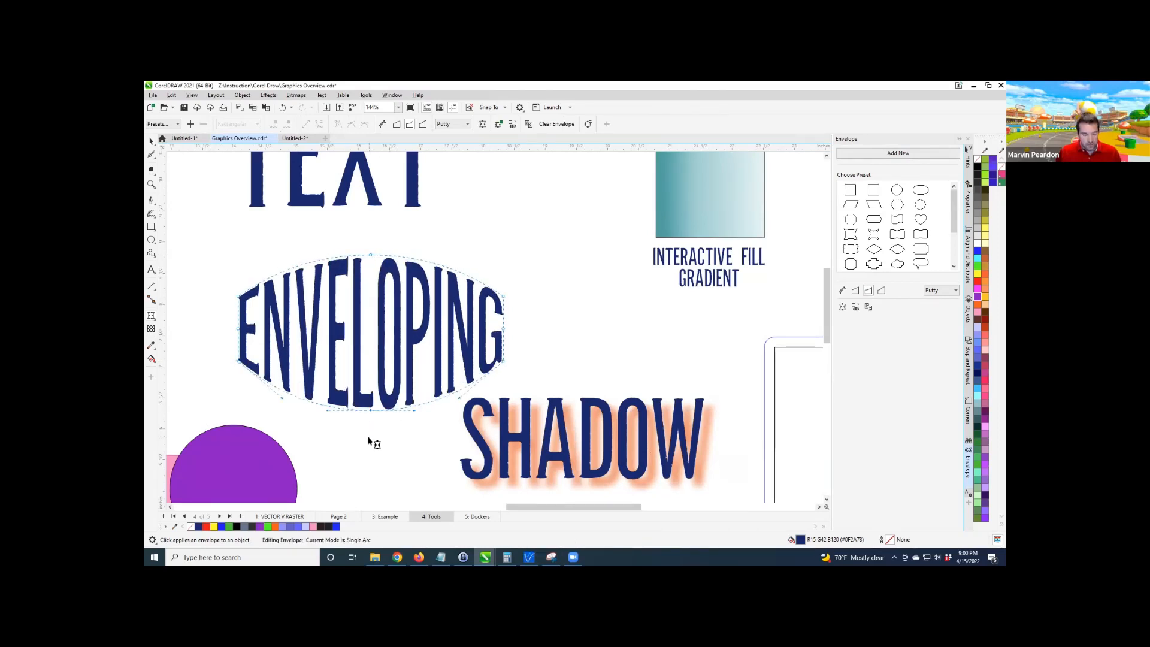
key("ctrl+z")
key("ctrl+z")
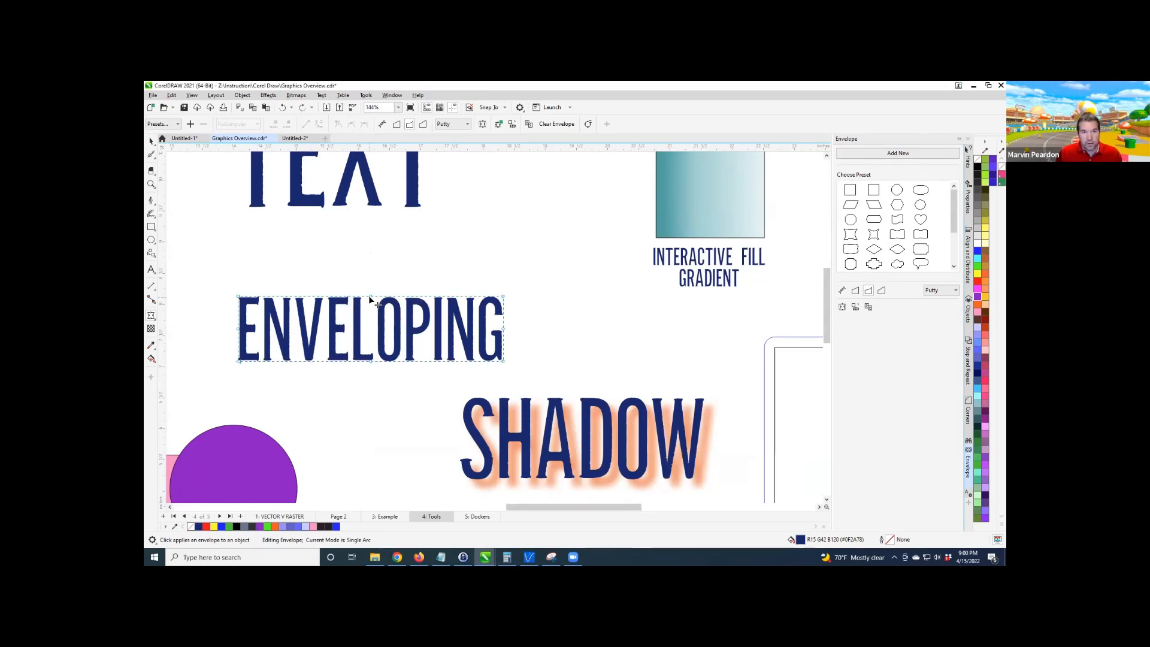
Try bending the ENVELOPING text into an upward arch with its upper and lower envelope edges roughly parallel.
left_click_drag(369, 297, 370, 247)
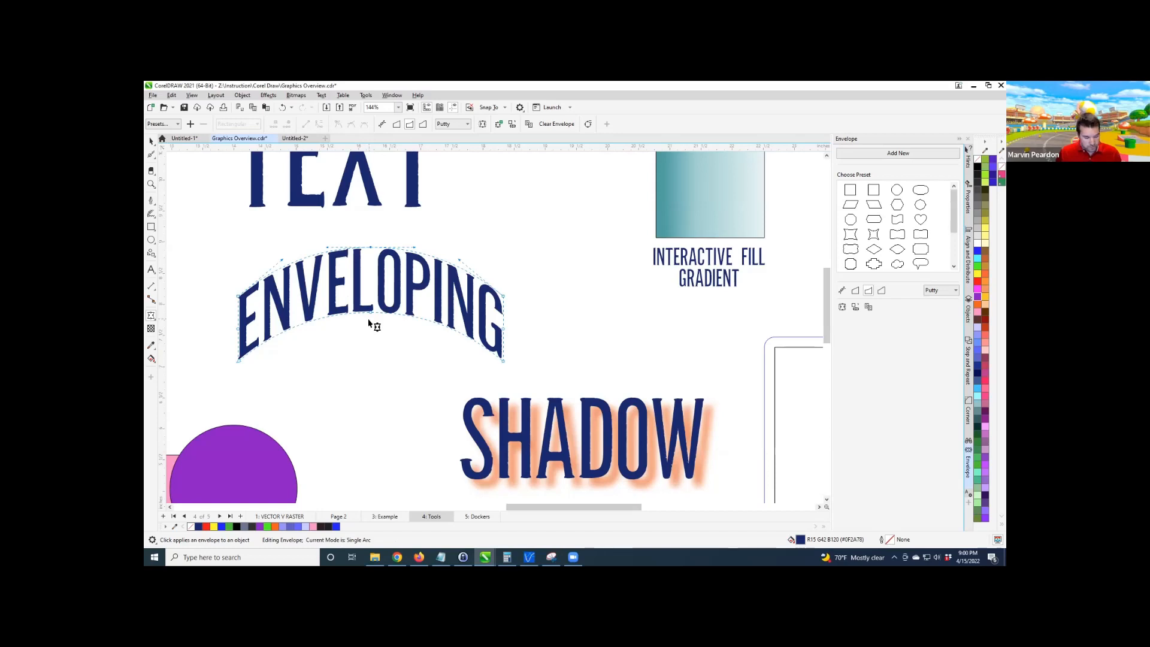
left_click(151, 141)
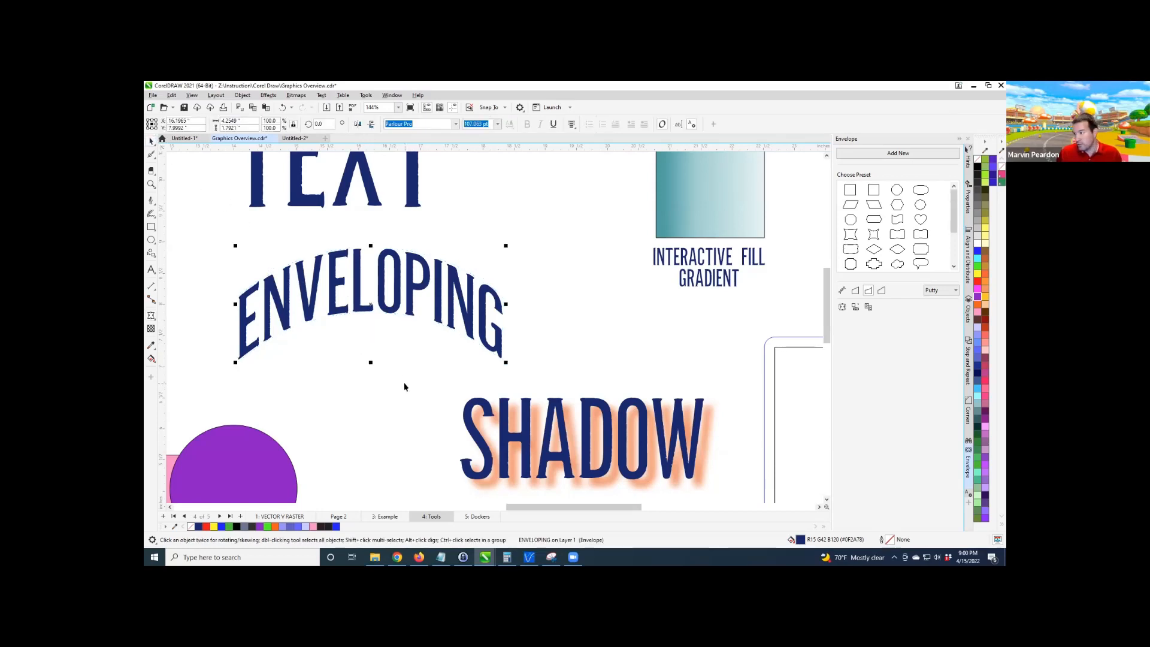
key("ctrl+z")
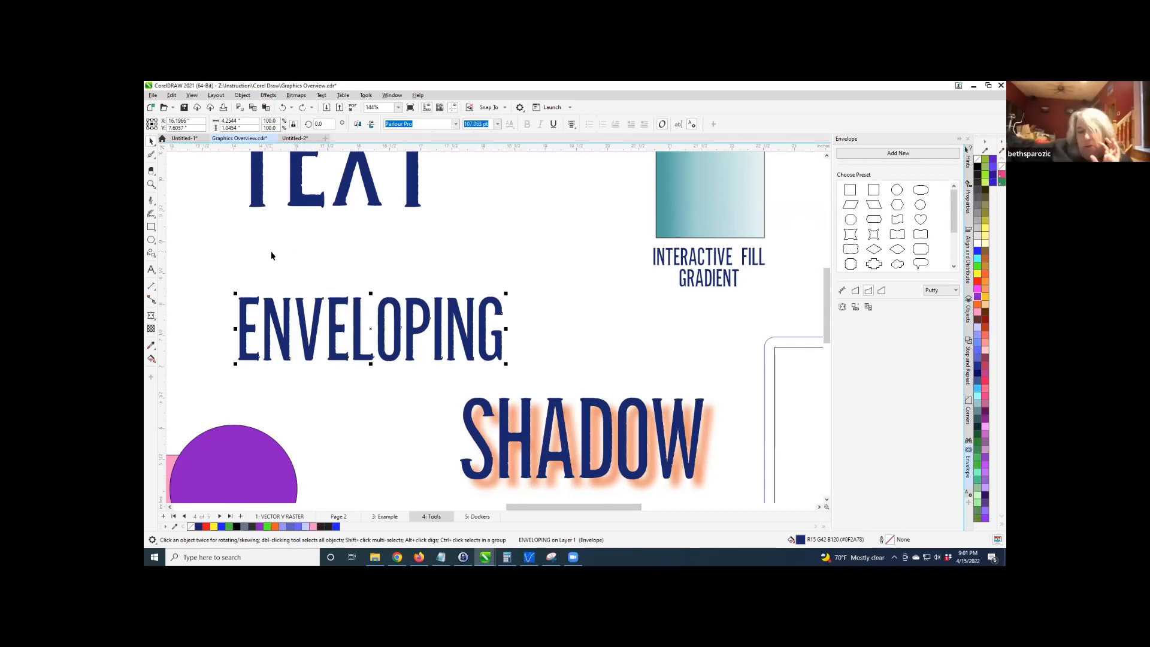
Apply a new single-arc envelope to ENVELOPING, raising its upper edge into a high arch and its lower edge slightly.
scroll(354, 337, "down", 1)
scroll(353, 338, "up", 2)
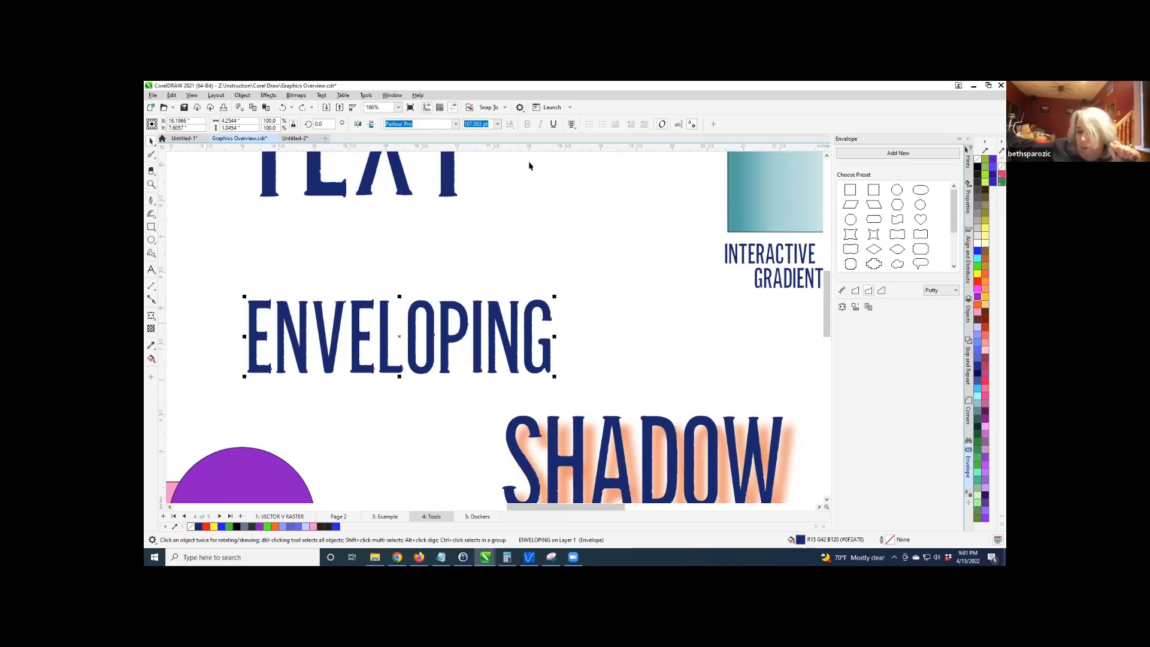
left_click(877, 153)
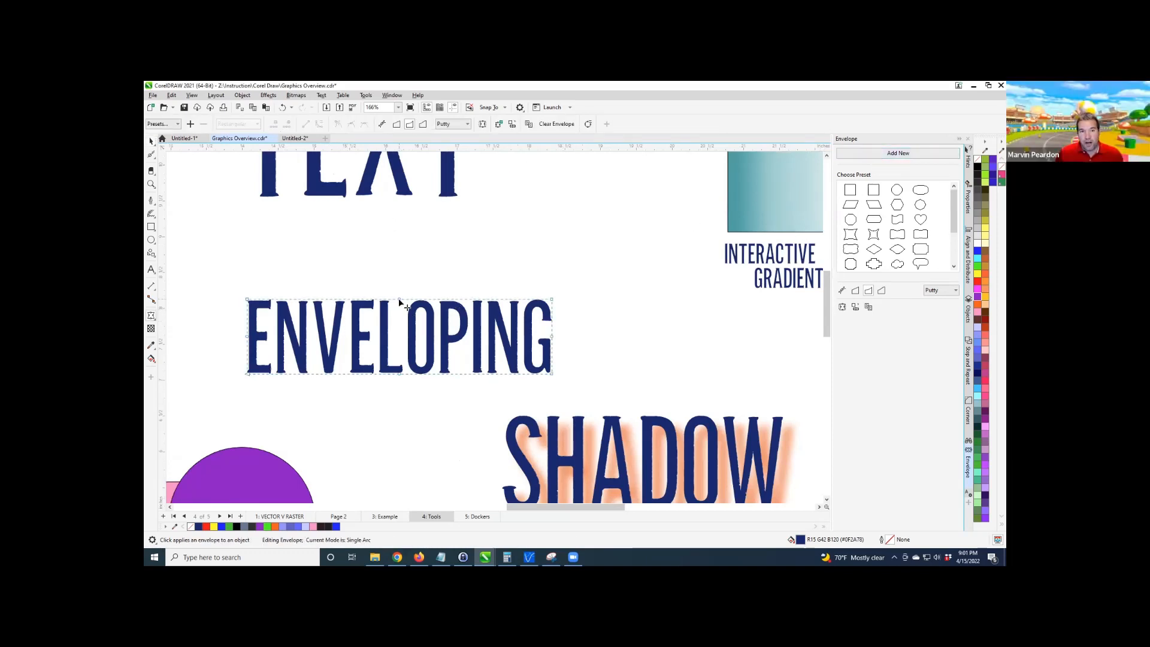
left_click_drag(399, 299, 397, 261)
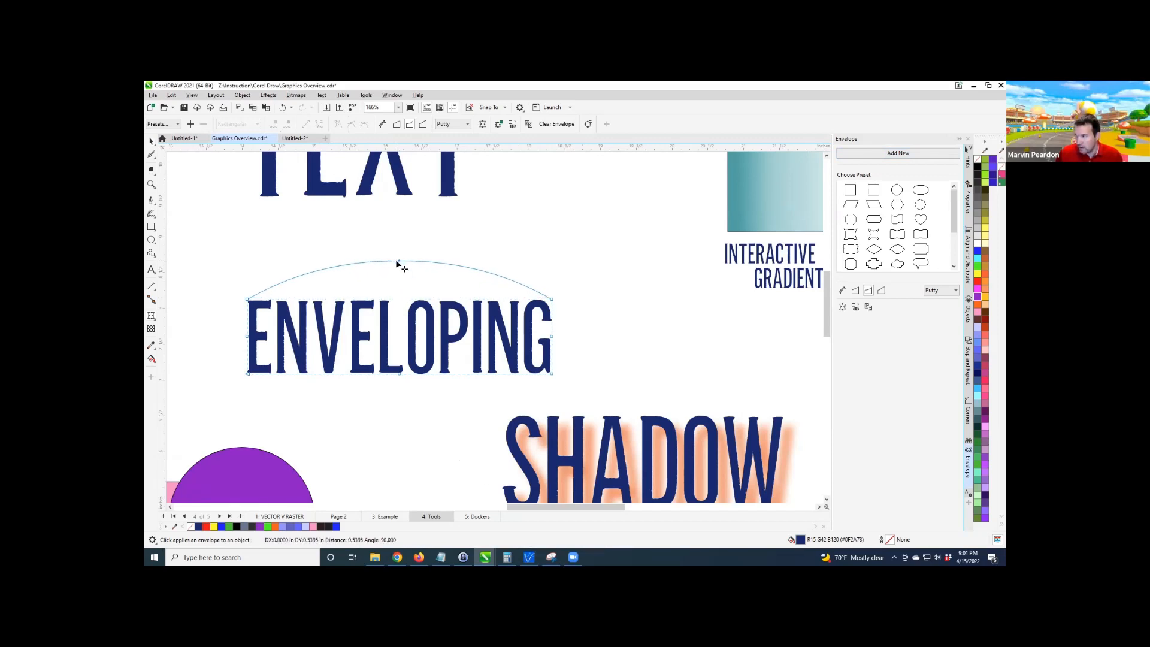
left_click_drag(396, 261, 398, 231)
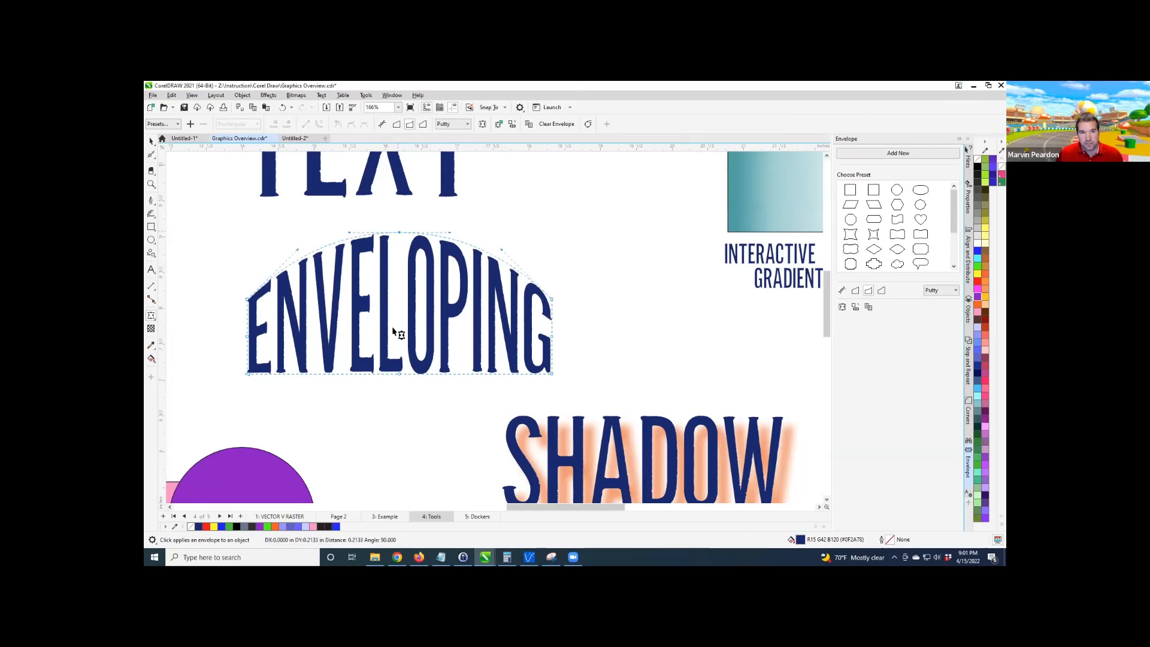
left_click_drag(400, 375, 398, 360)
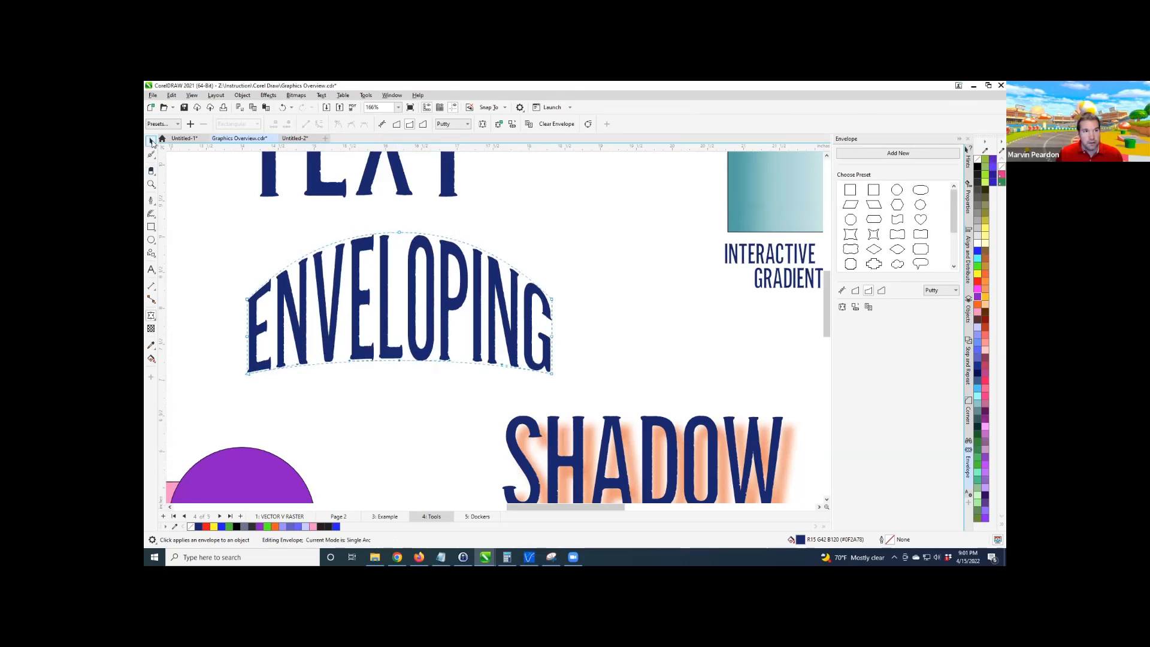
left_click(151, 142)
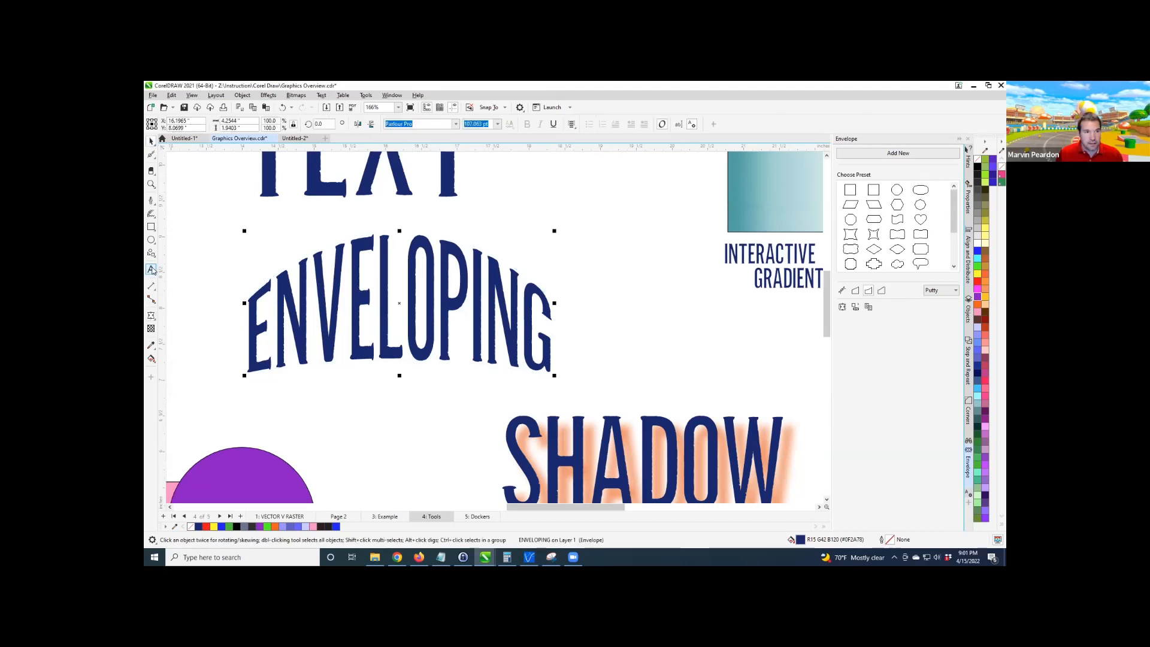
Try replacing the wording of the arched ENVELOPING text with a first name.
left_click(152, 269)
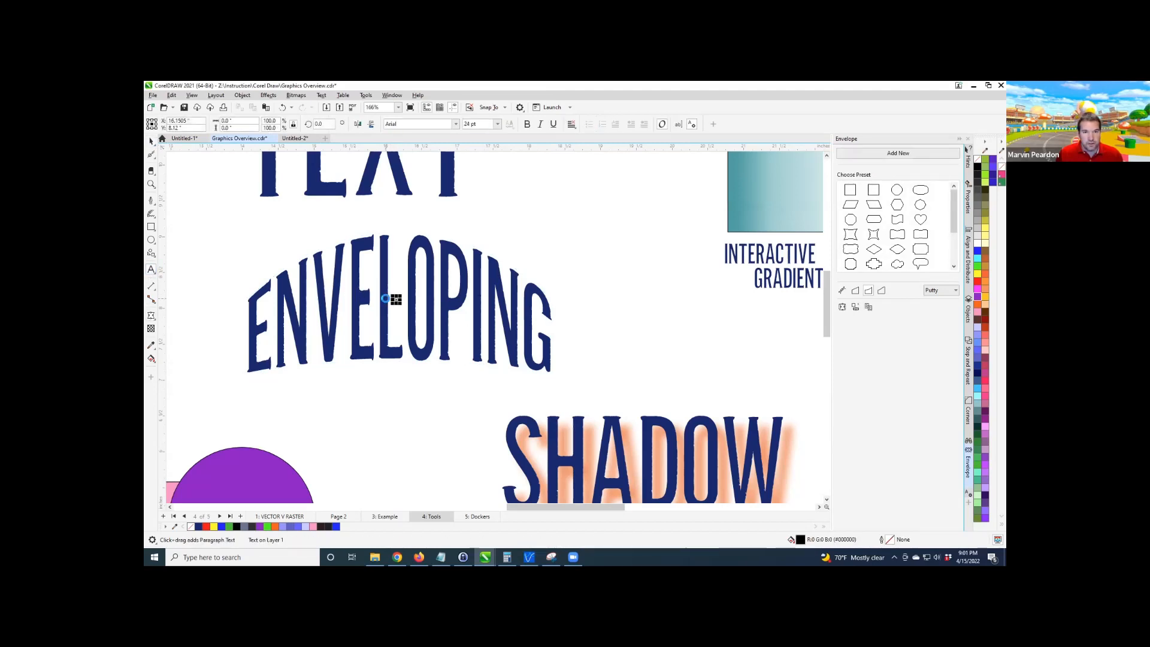
left_click(384, 299)
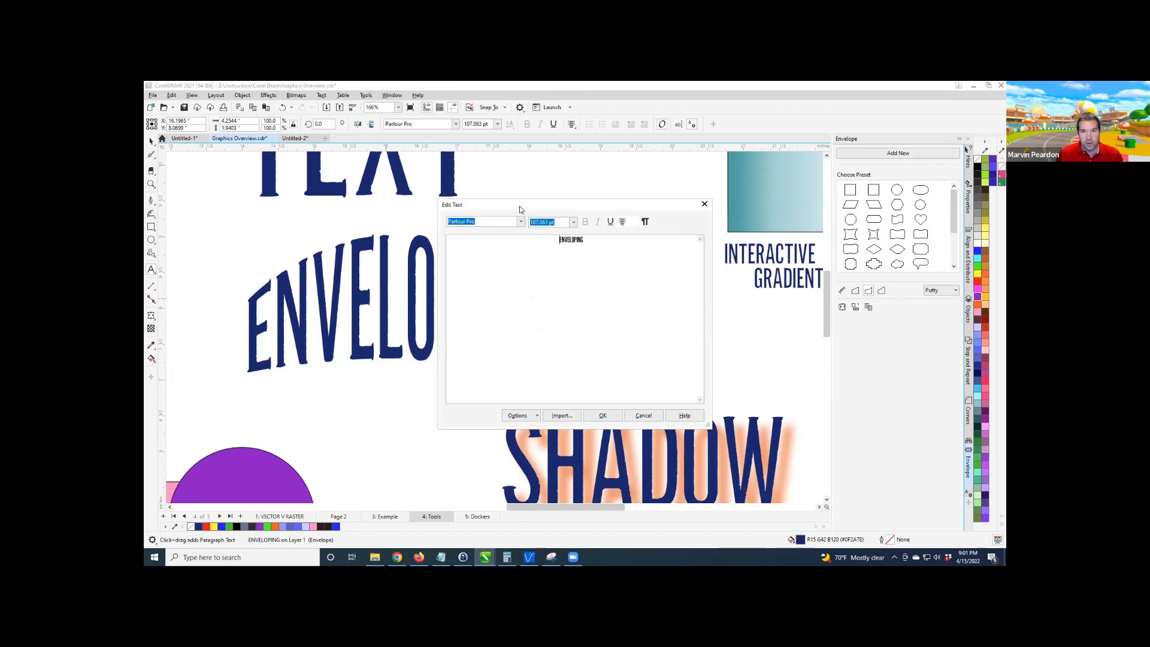
left_click_drag(520, 209, 656, 265)
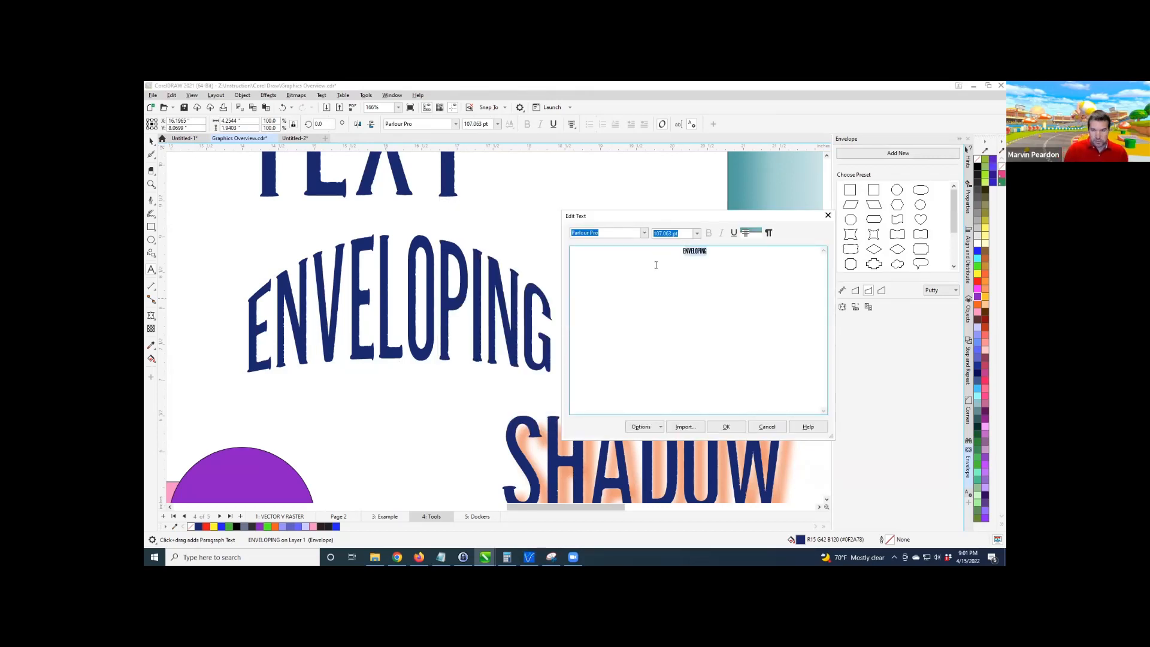
type("BETH")
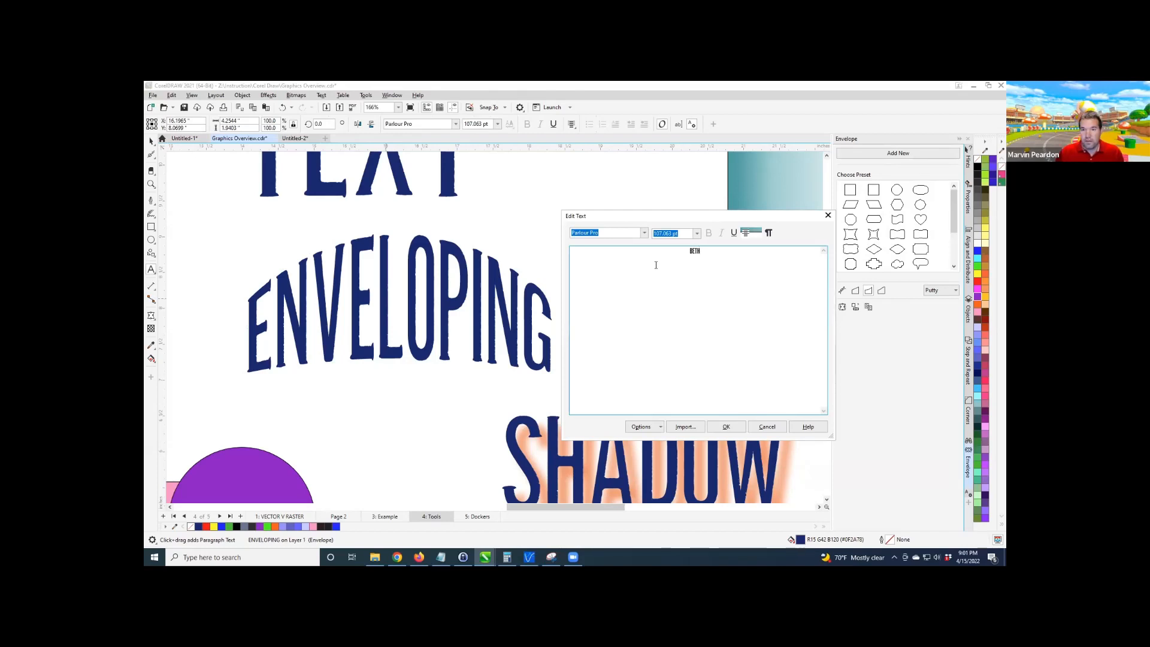
left_click(729, 427)
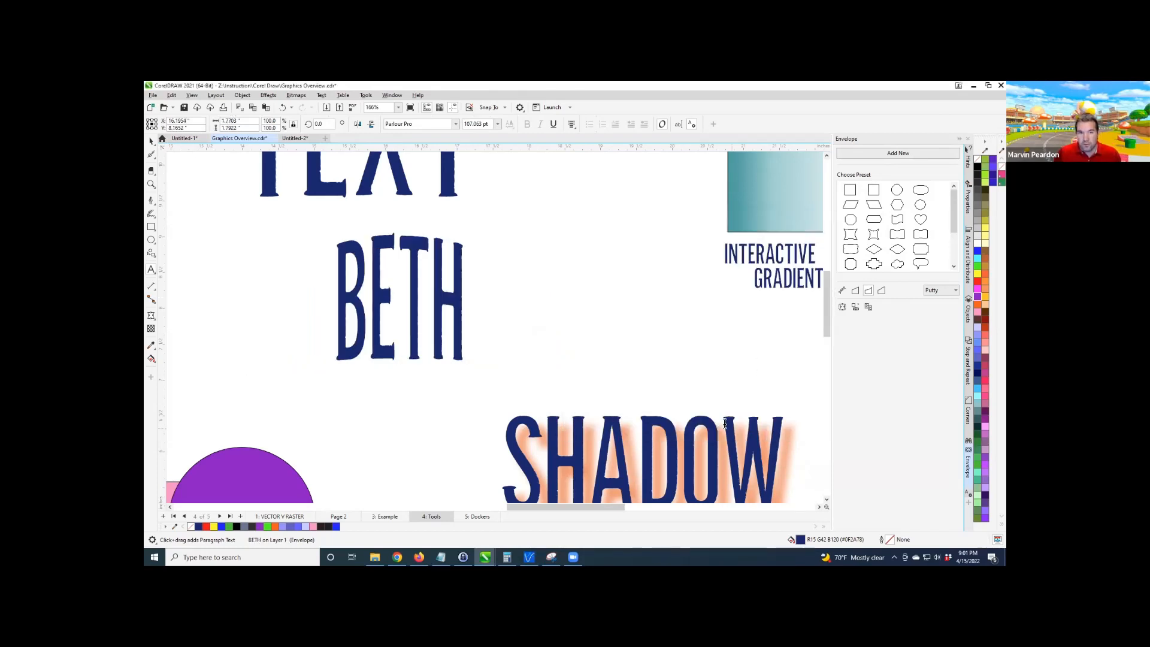
key("ctrl+z")
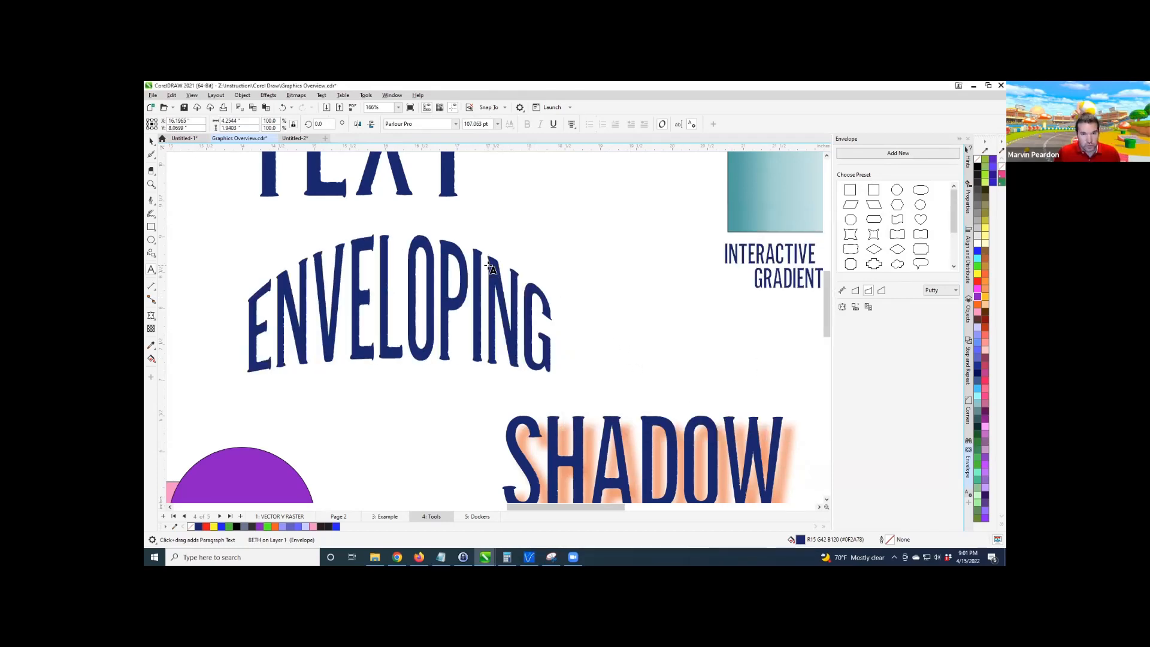
Undo the envelope's lower-edge arch and replace the ENVELOPING wording with THE SASSY SUBBER.
key("ctrl+z")
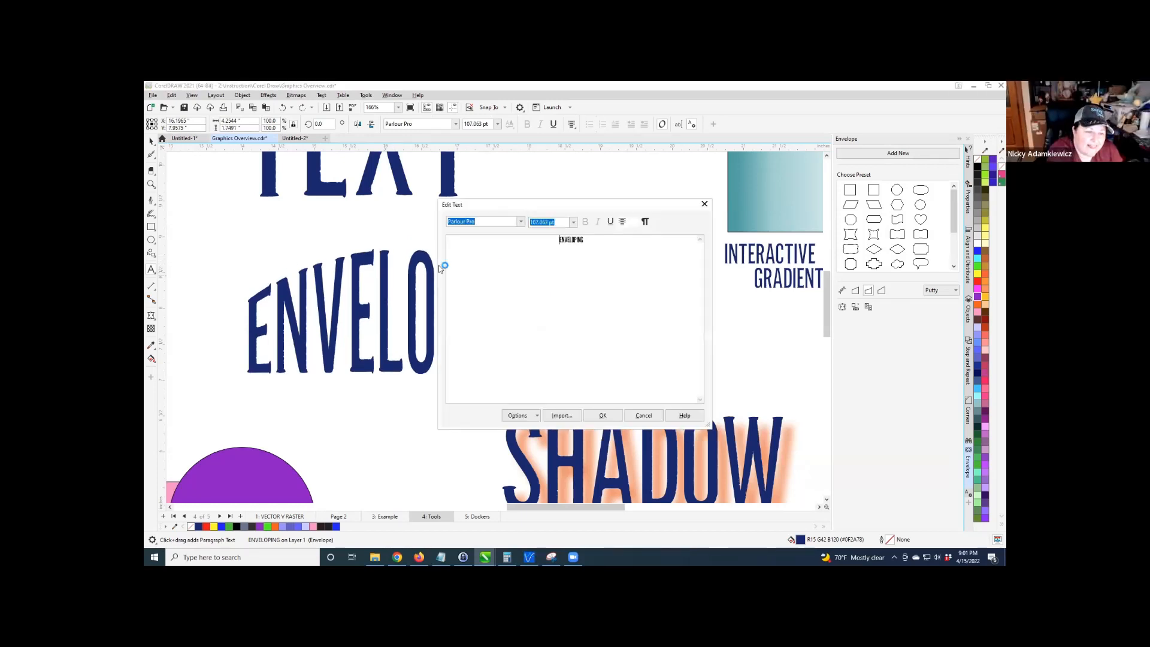
left_click_drag(596, 238, 508, 235)
key("BackSpace")
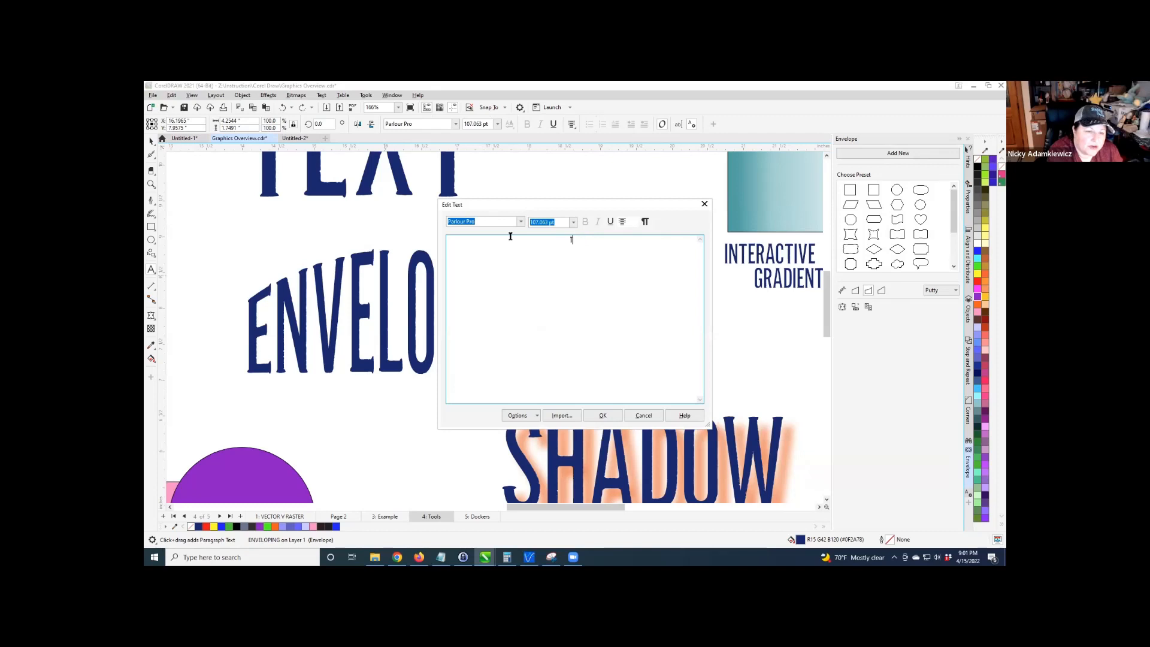
type("THE SASSY SUBBER")
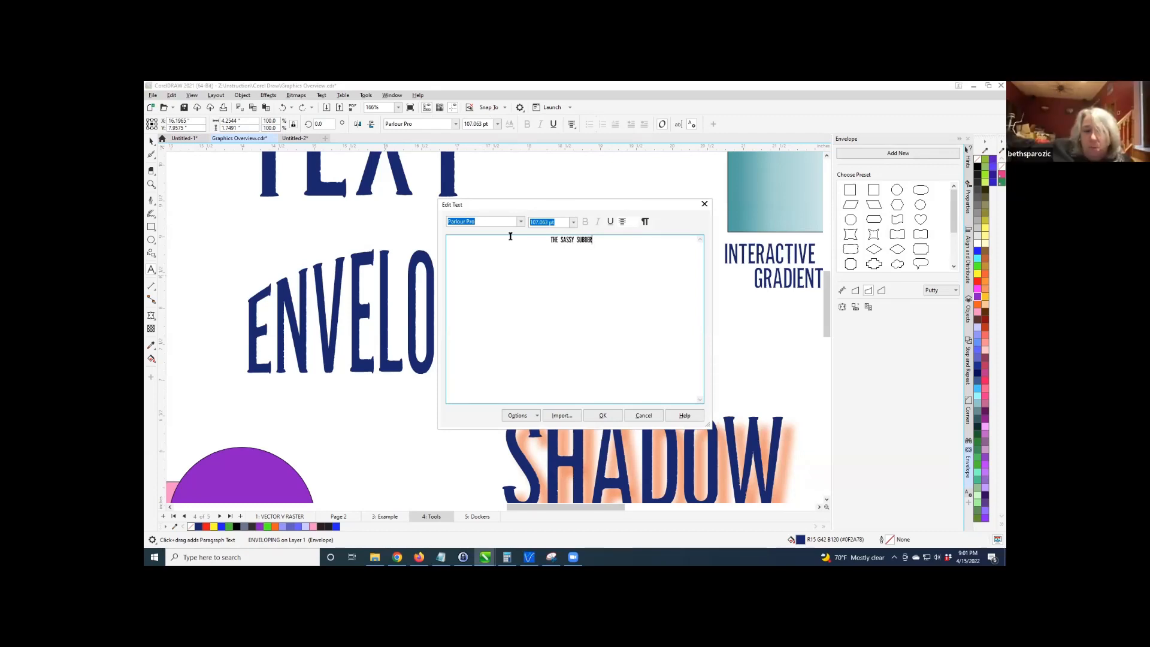
left_click(601, 415)
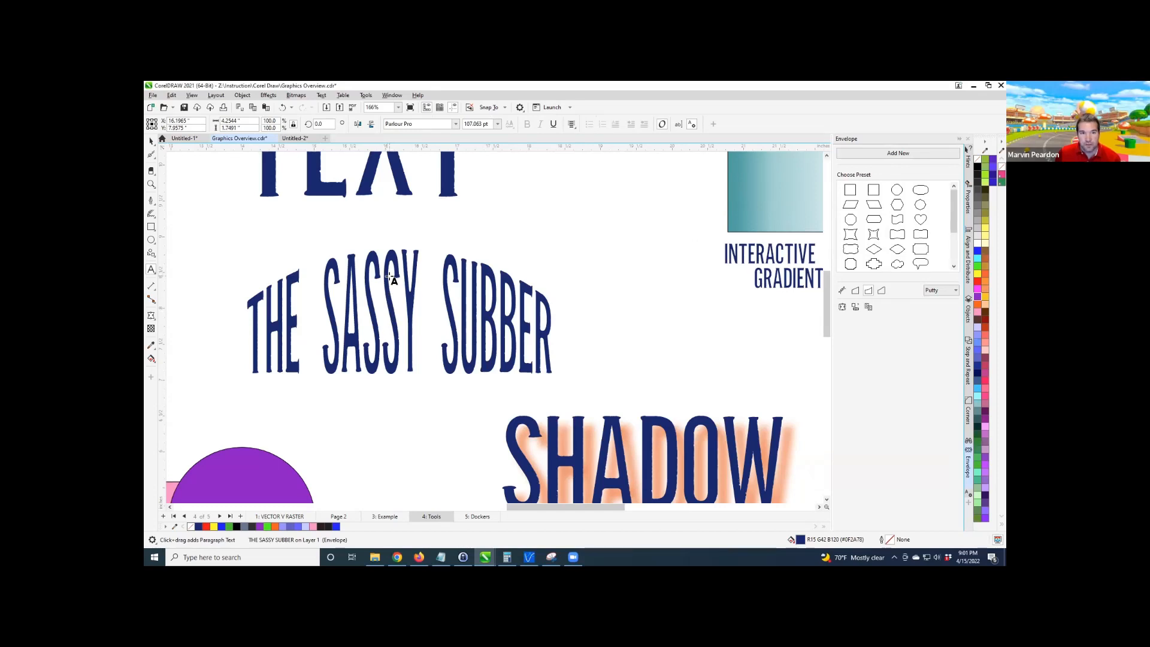
scroll(377, 298, "up", 1)
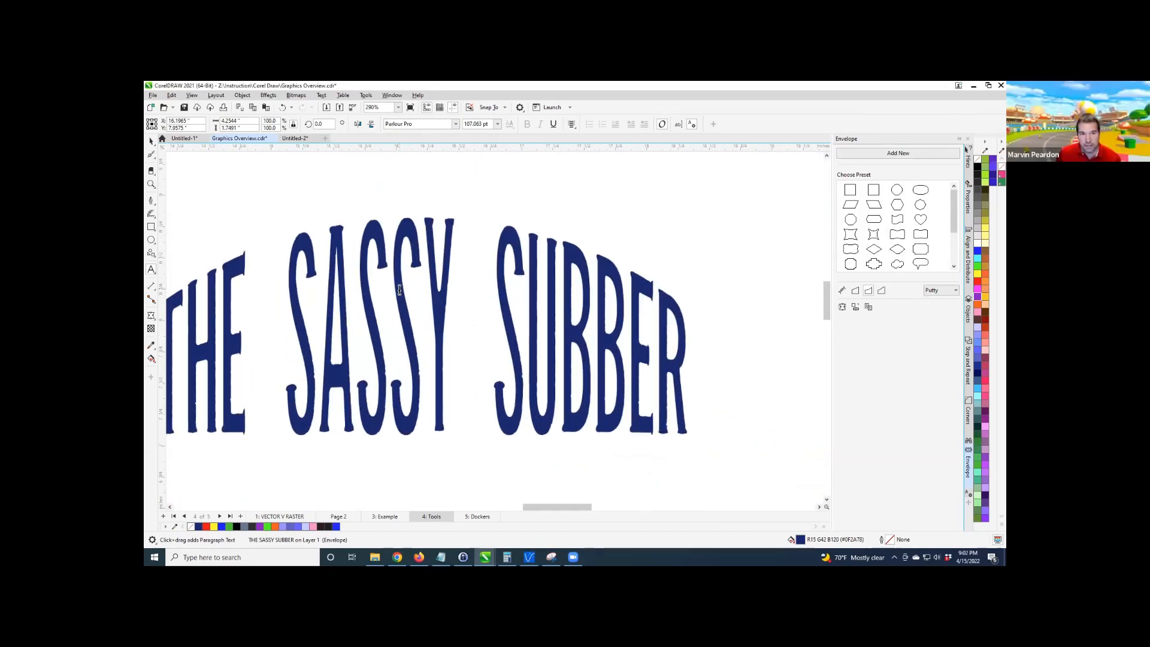
Open the arched THE SASSY SUBBER text in the text editor, accept its wording, and deselect the text.
left_click(402, 298)
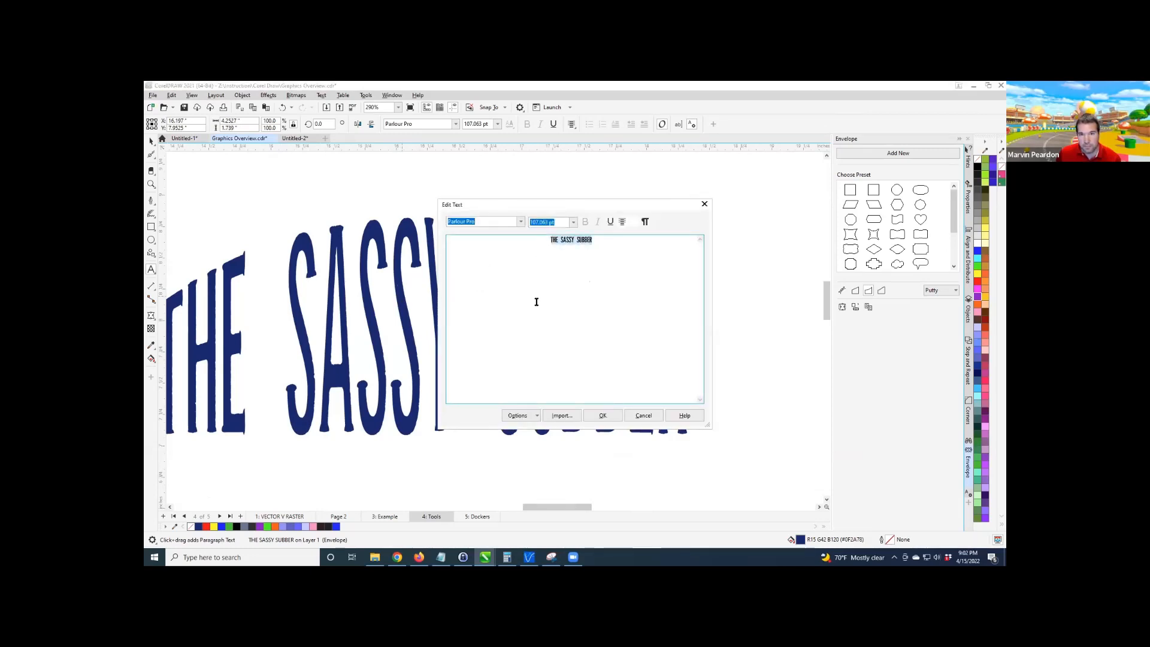
left_click_drag(561, 203, 605, 192)
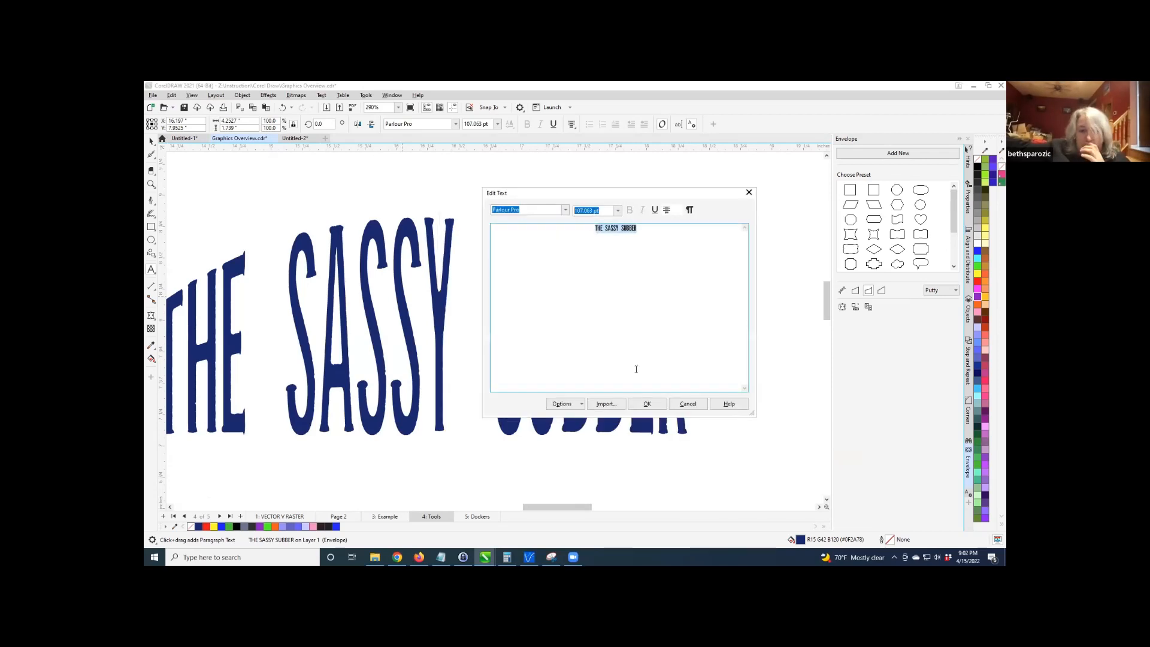
left_click(659, 401)
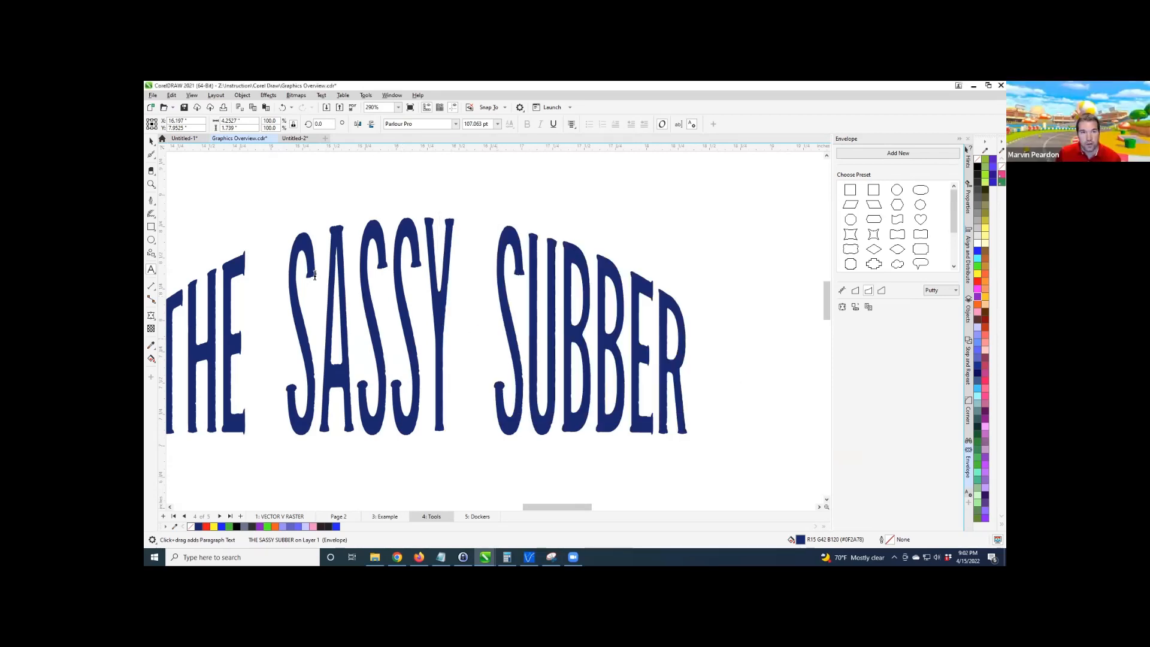
left_click(151, 141)
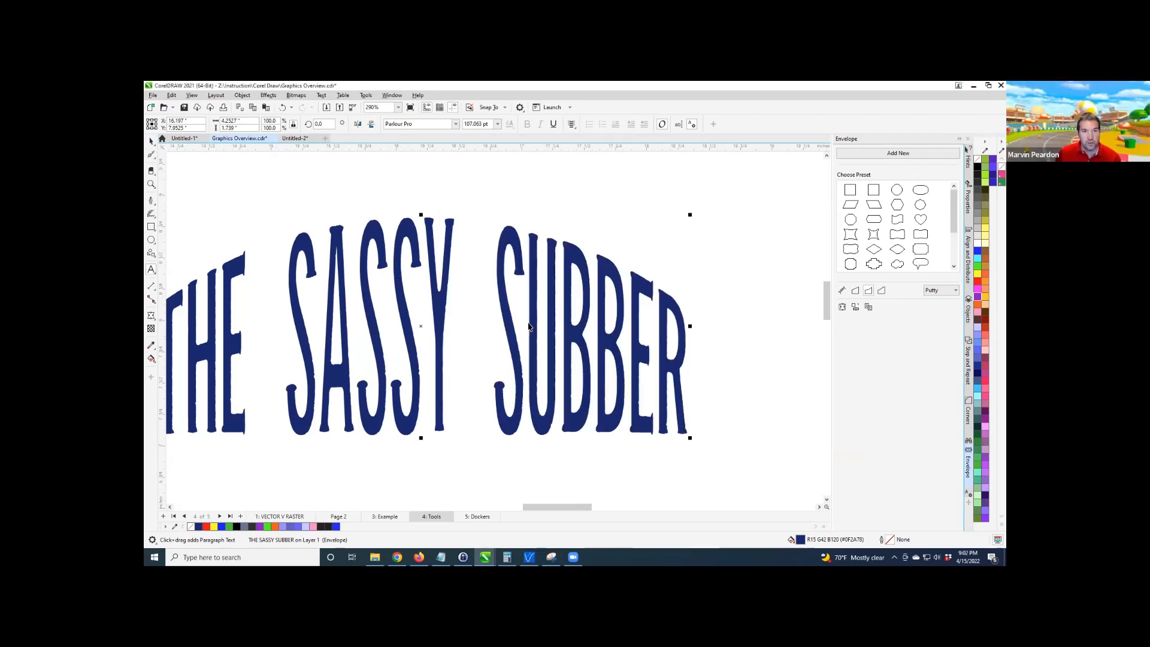
scroll(528, 326, "down", 2)
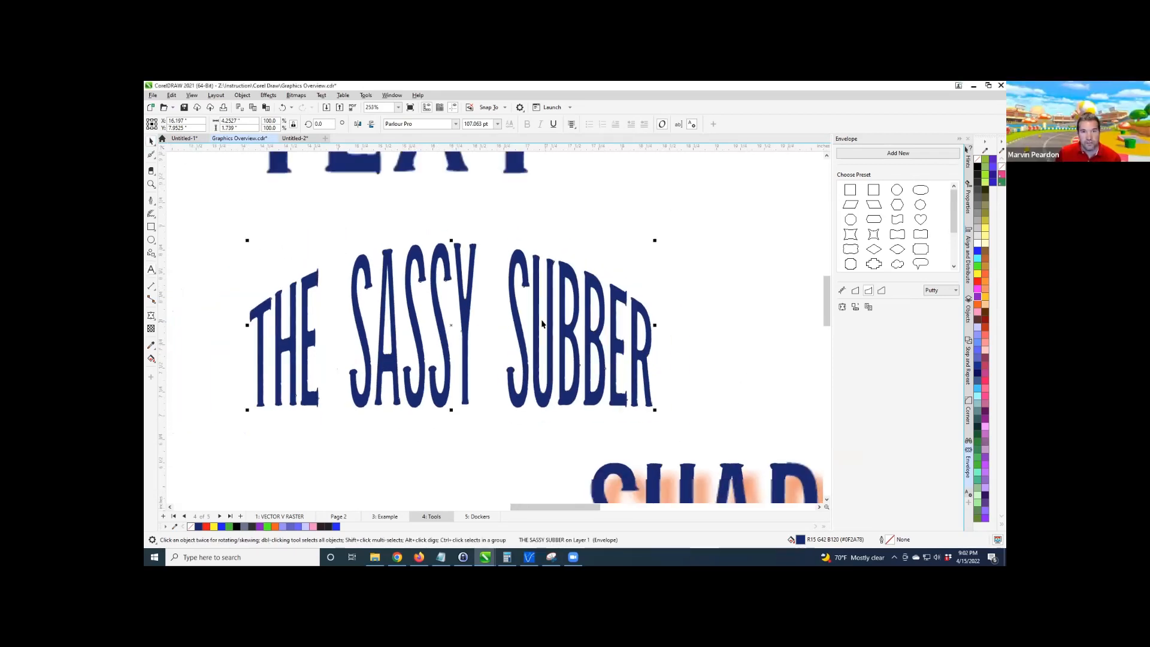
left_click(367, 221)
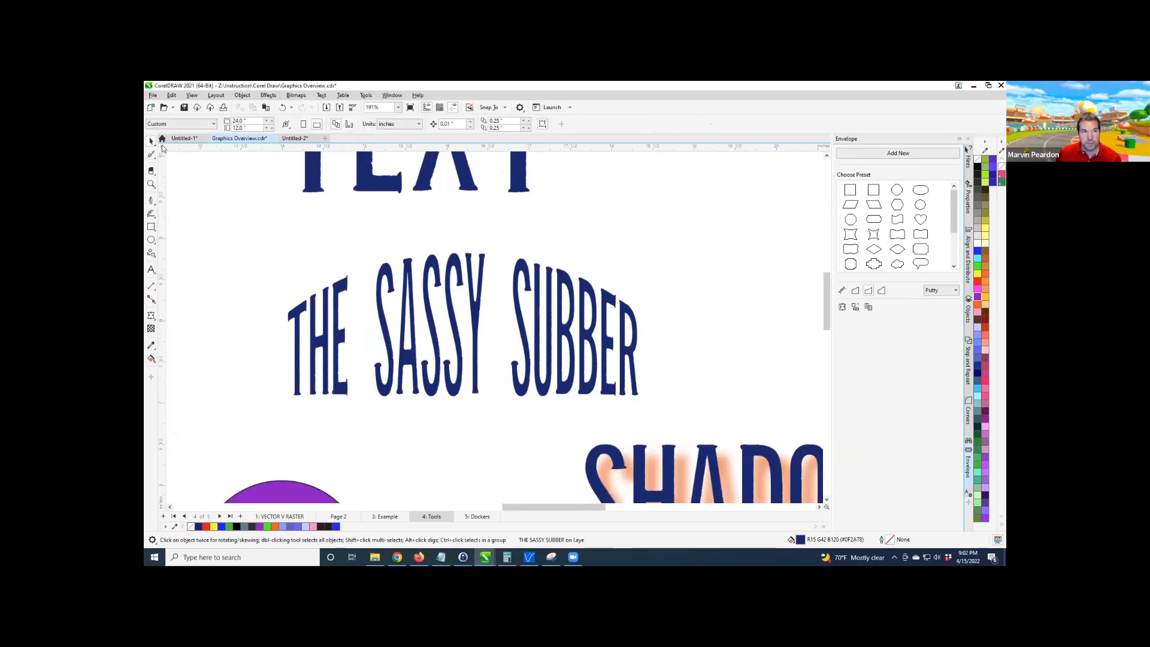
Check again that the enveloped text's wording can be opened for editing, and leave the text object selected.
left_click(336, 288)
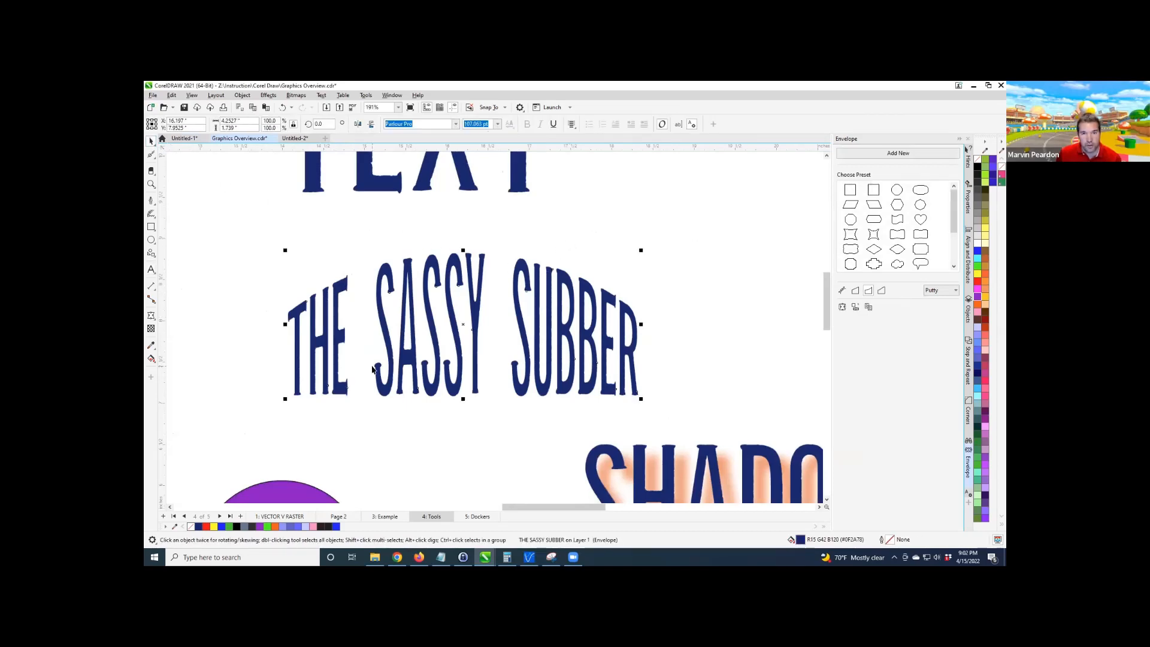
scroll(372, 368, "up", 1)
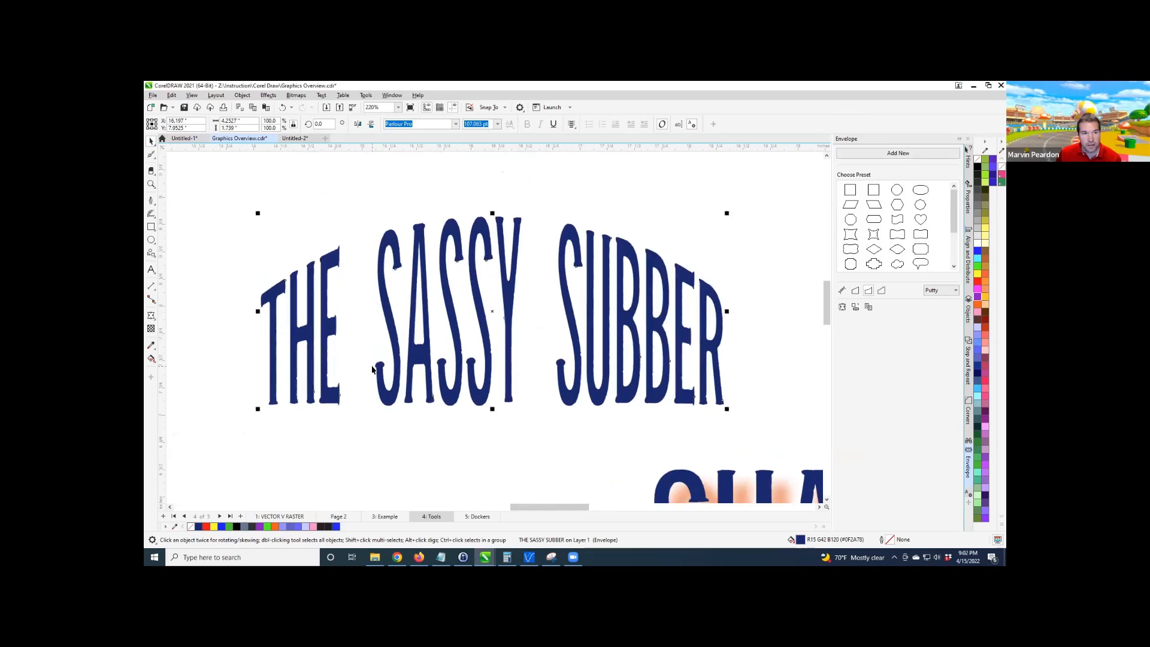
left_click(151, 269)
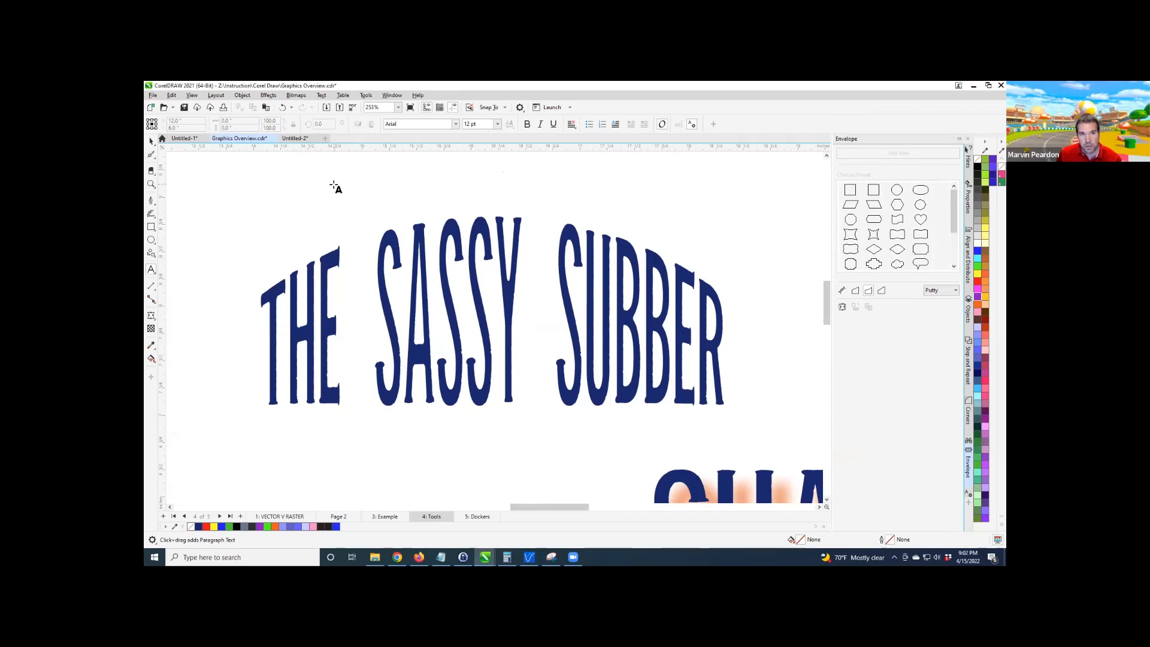
left_click(388, 235)
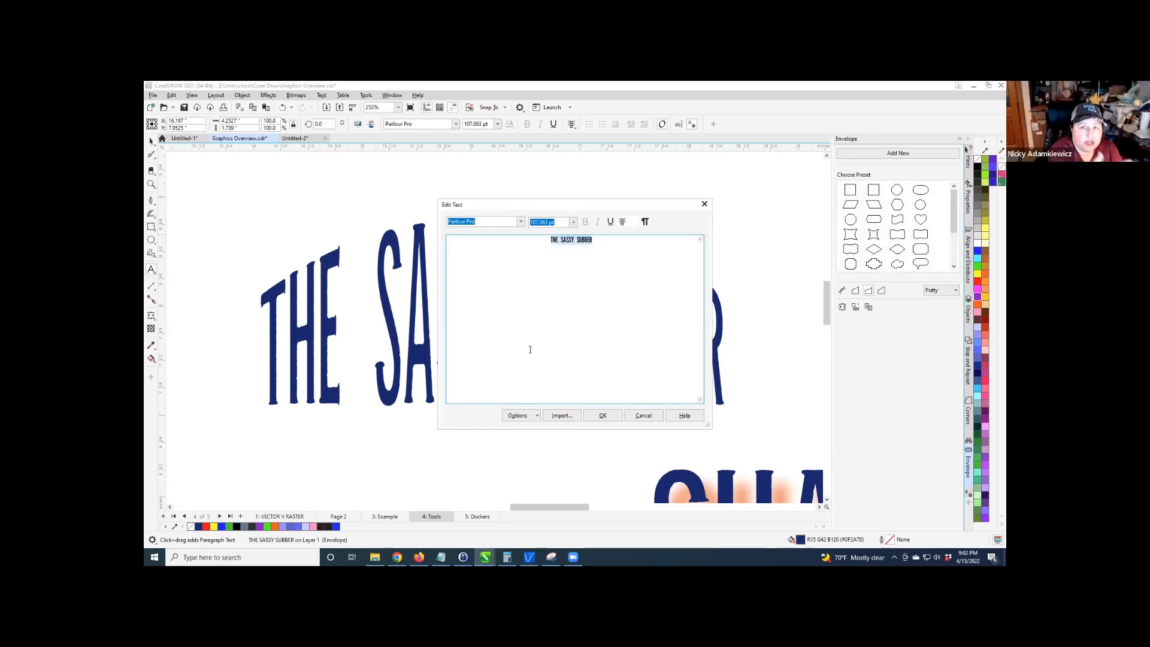
left_click(603, 417)
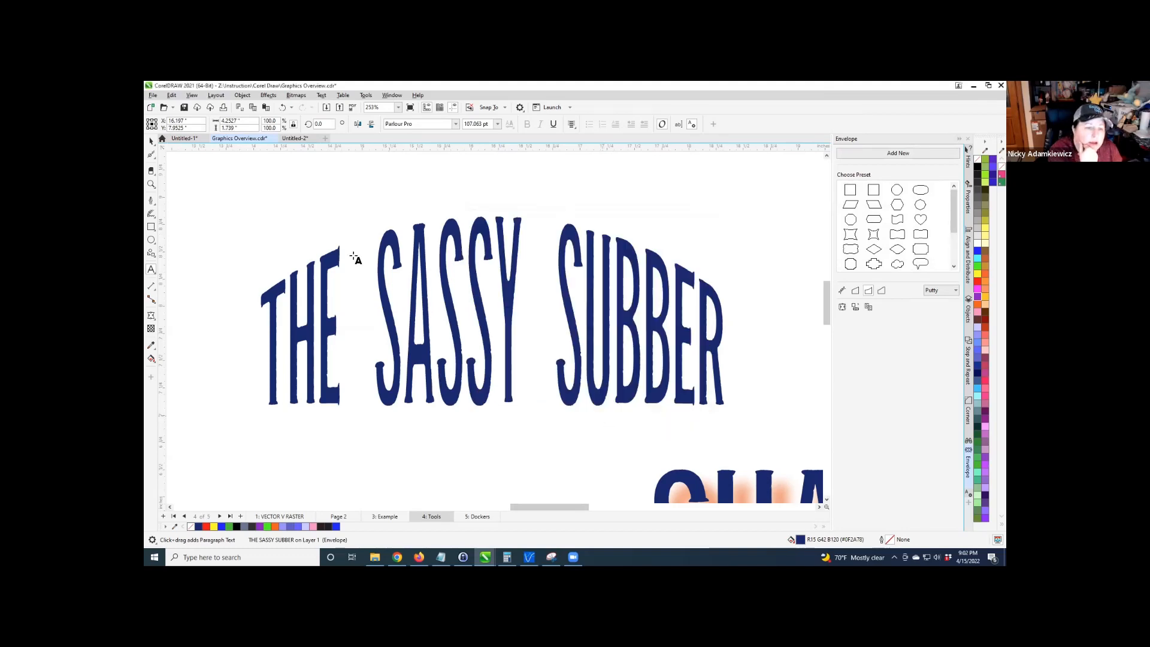
left_click(151, 142)
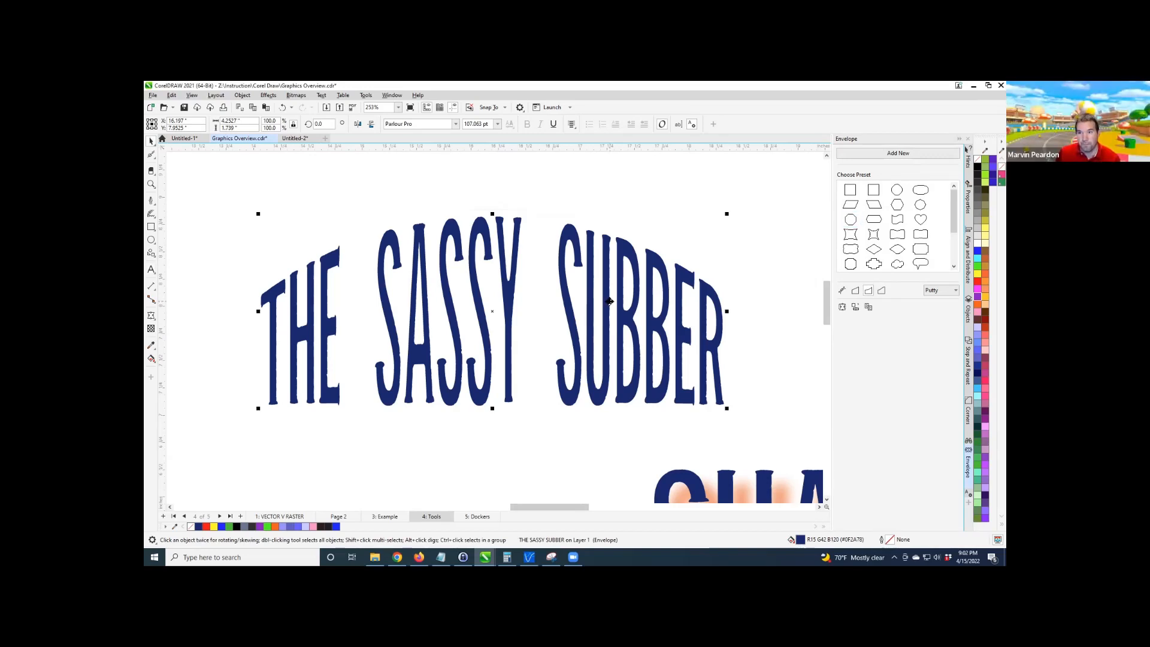
Try a new single-arc envelope on THE SASSY SUBBER, stretching its upper-right corner and right edge outward and its lower-right corner down.
left_click(910, 154)
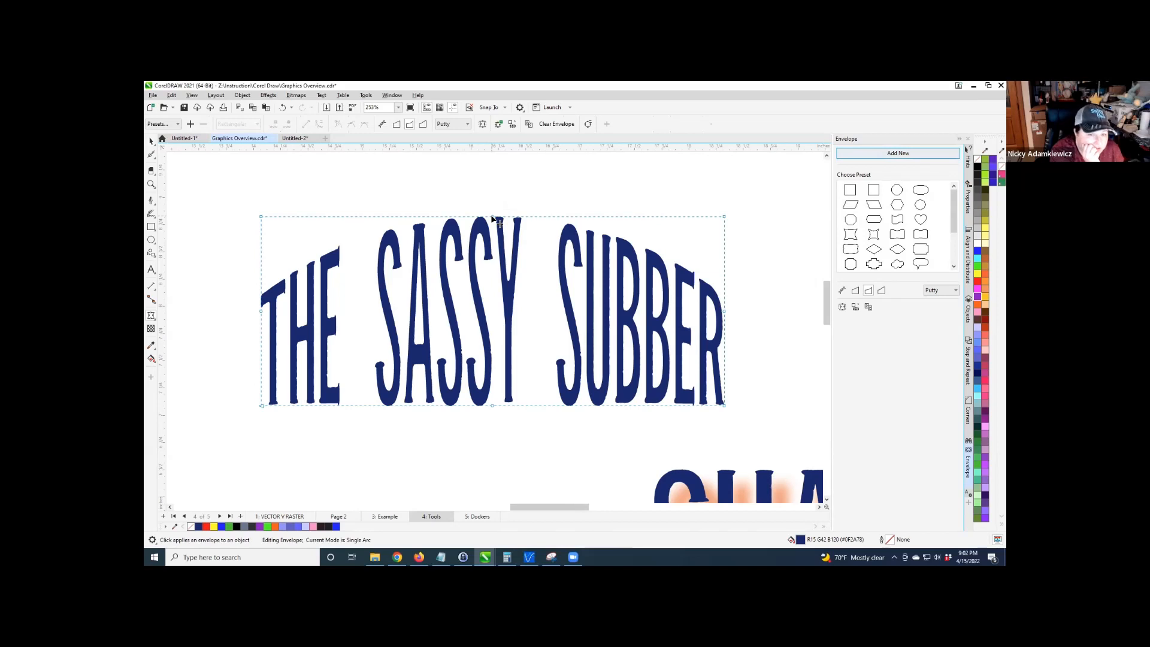
left_click_drag(493, 217, 585, 214)
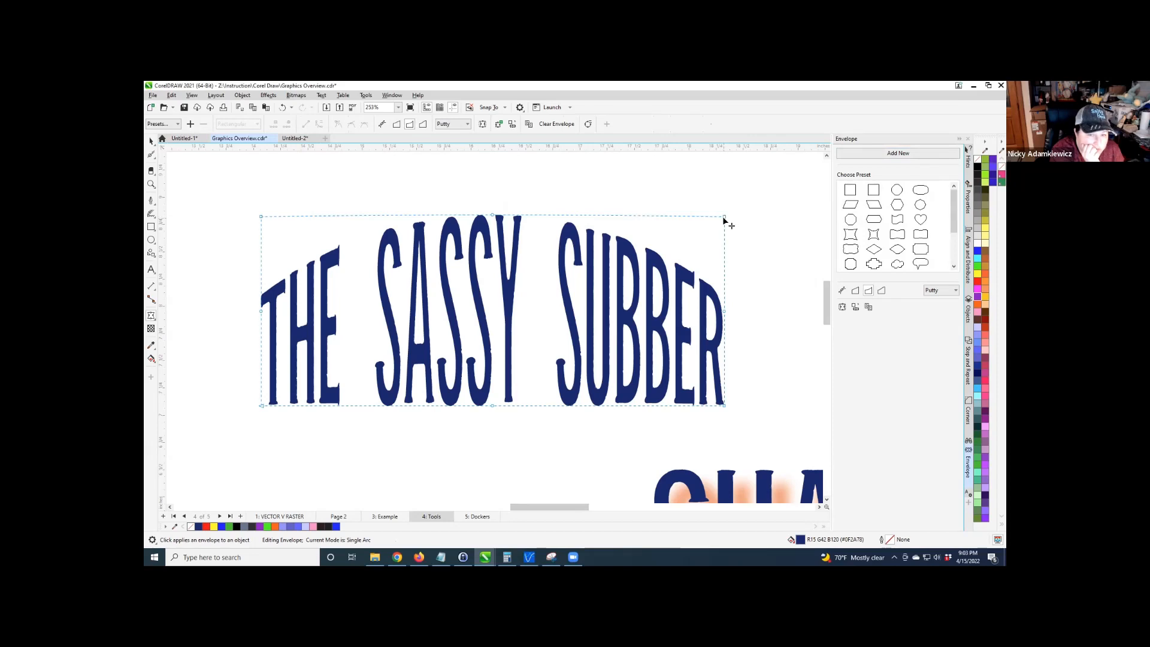
left_click_drag(724, 218, 804, 218)
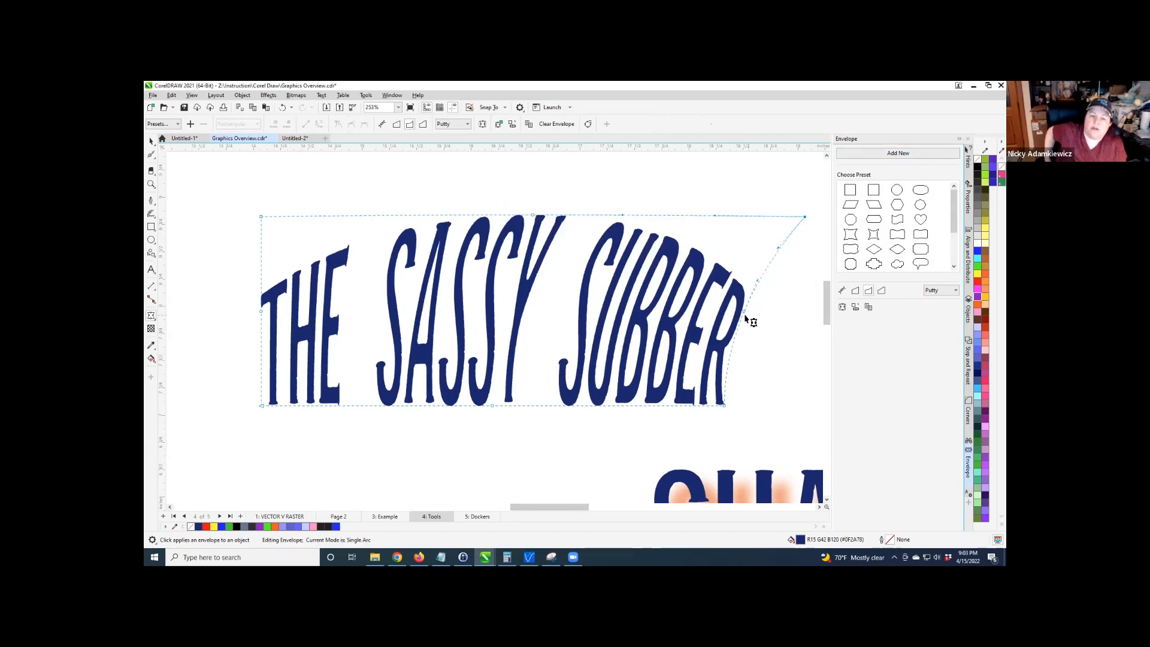
left_click_drag(745, 311, 798, 326)
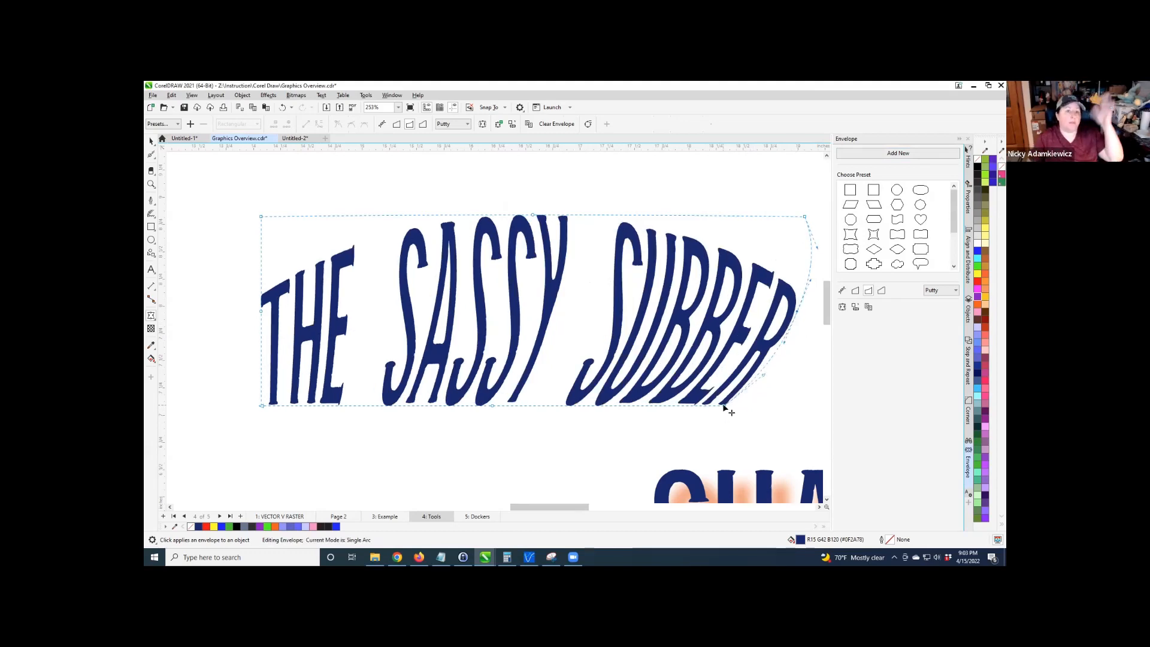
left_click_drag(724, 406, 742, 453)
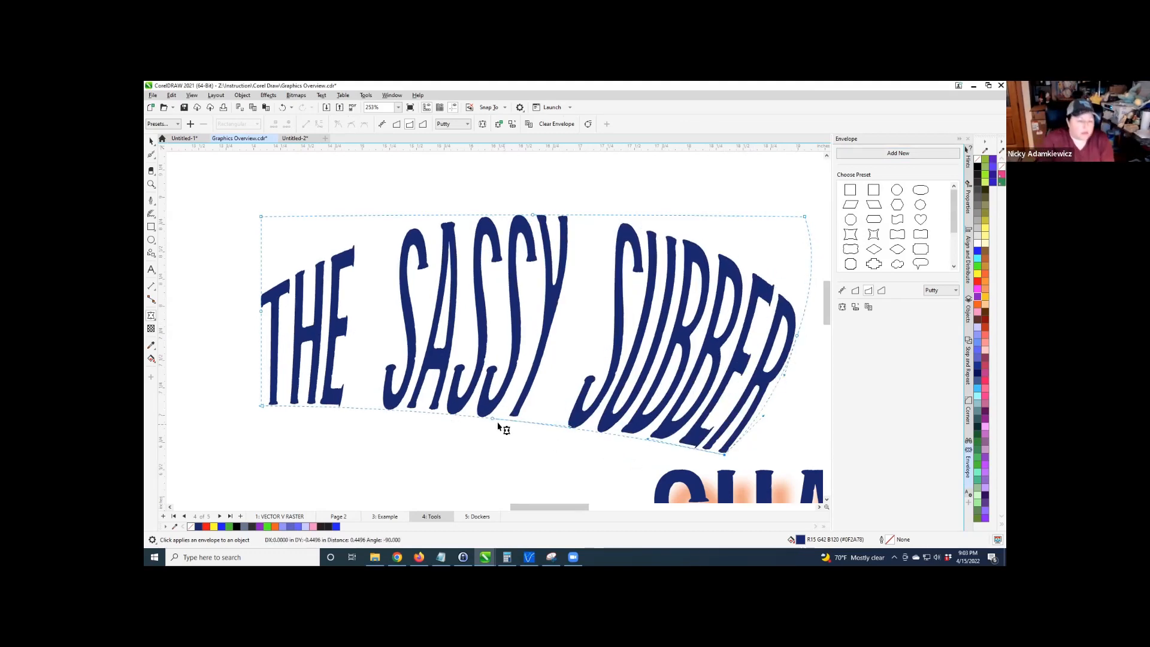
scroll(461, 383, "down", 2)
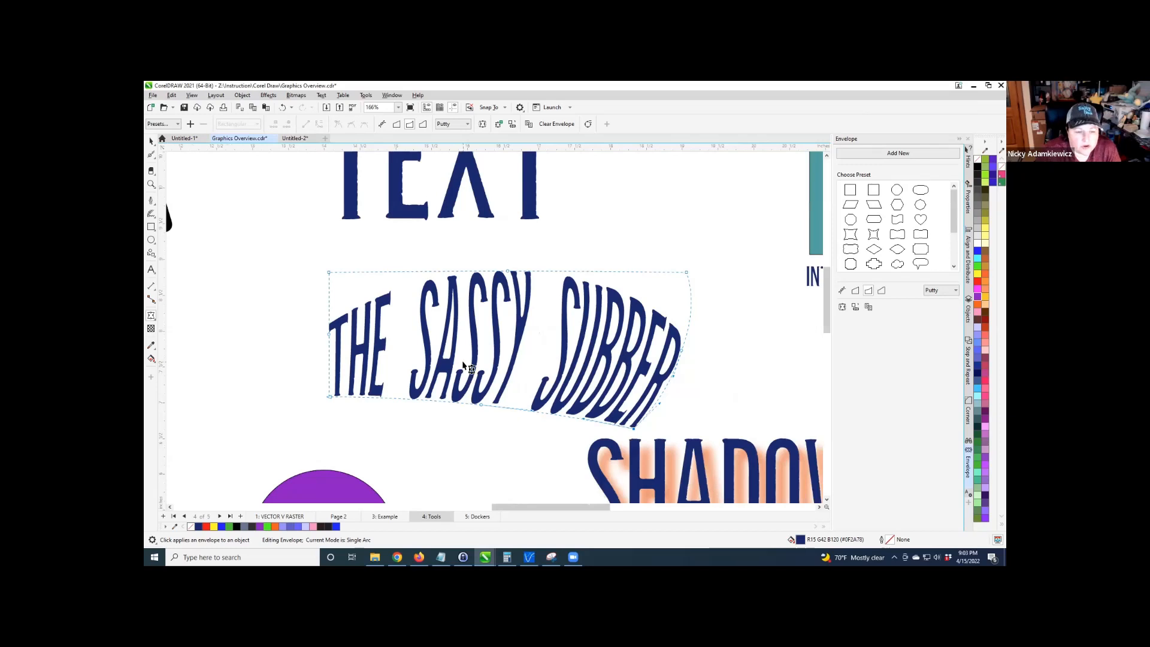
Undo the right-side envelope distortions of THE SASSY SUBBER and select the text as an object.
key("ctrl+z")
key("ctrl+z")
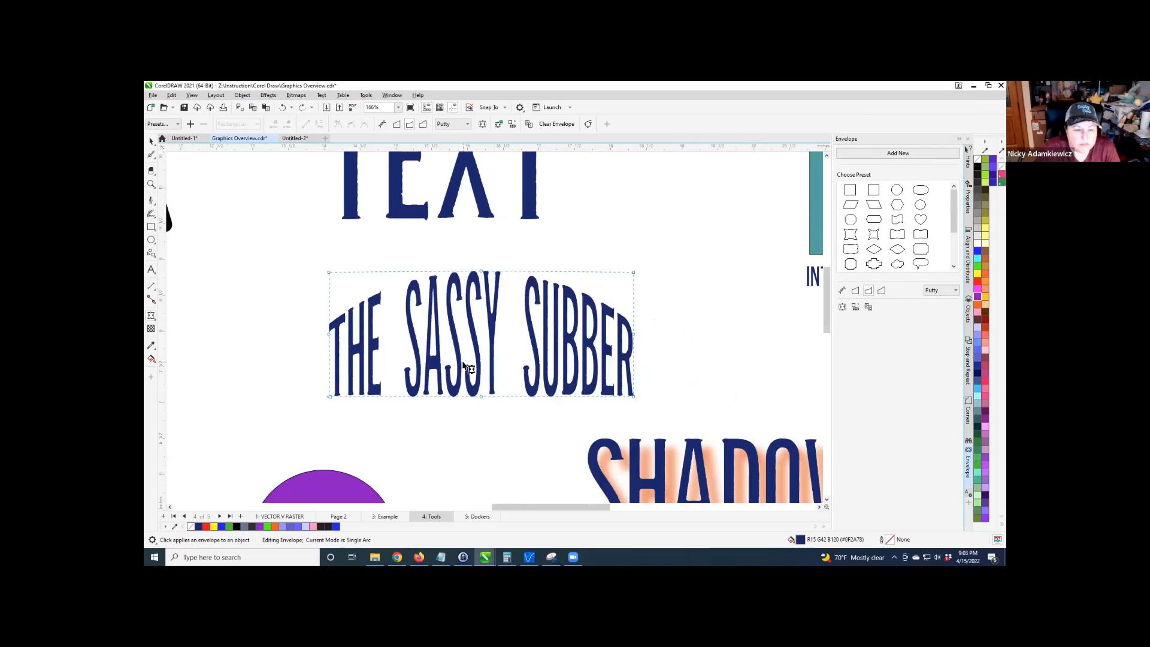
left_click(151, 141)
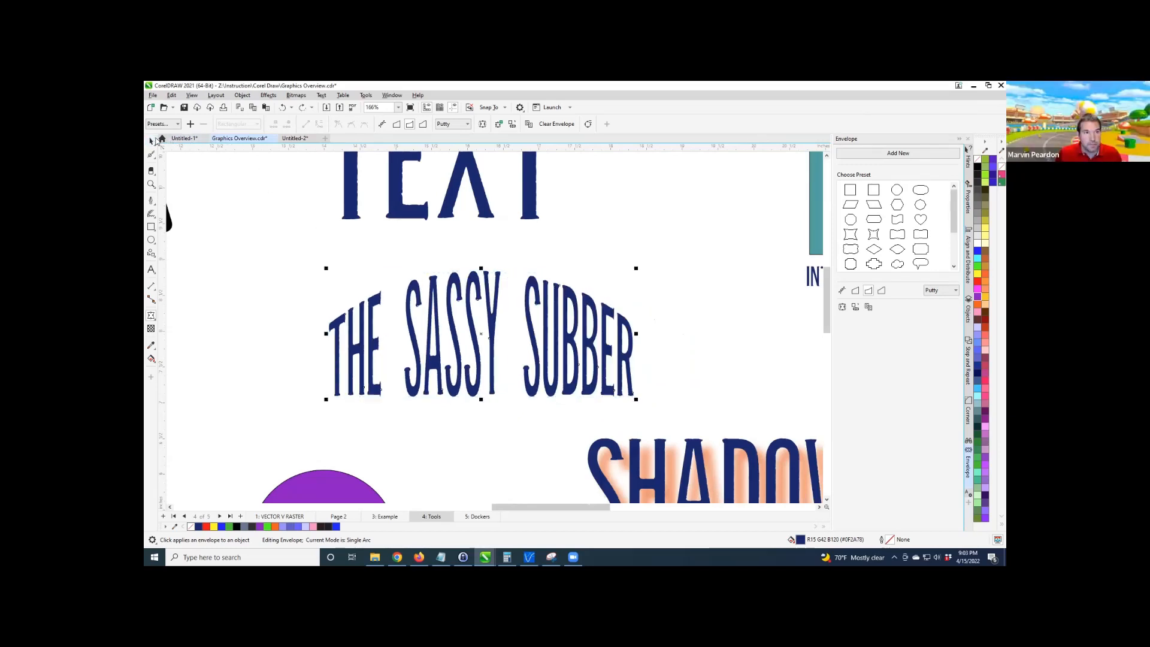
Try several envelope presets on THE SASSY SUBBER, including the diamond, the wavy-edged rectangle, the notched octagon and the stepped cross.
left_click(853, 235)
left_click(880, 254)
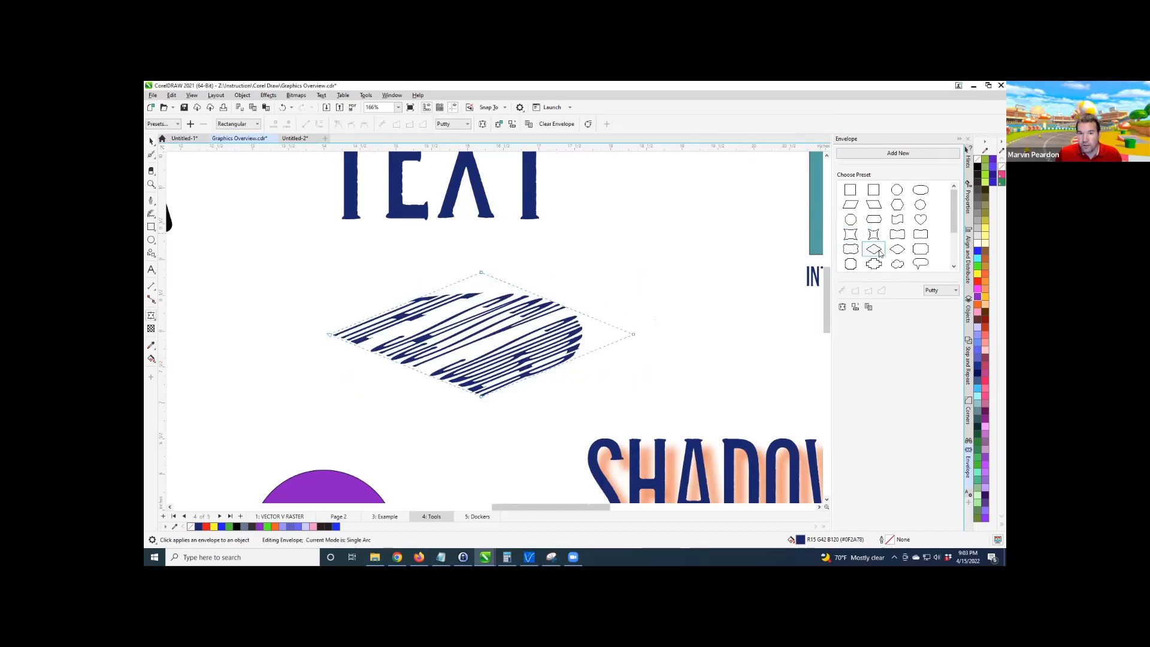
left_click(898, 238)
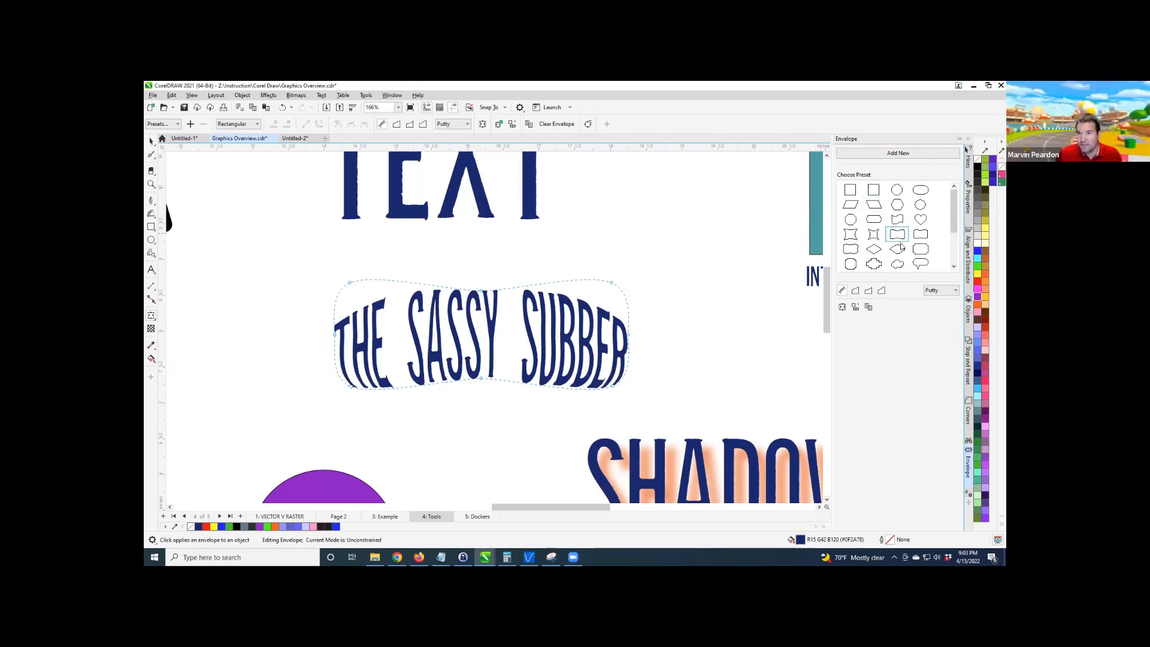
left_click(850, 267)
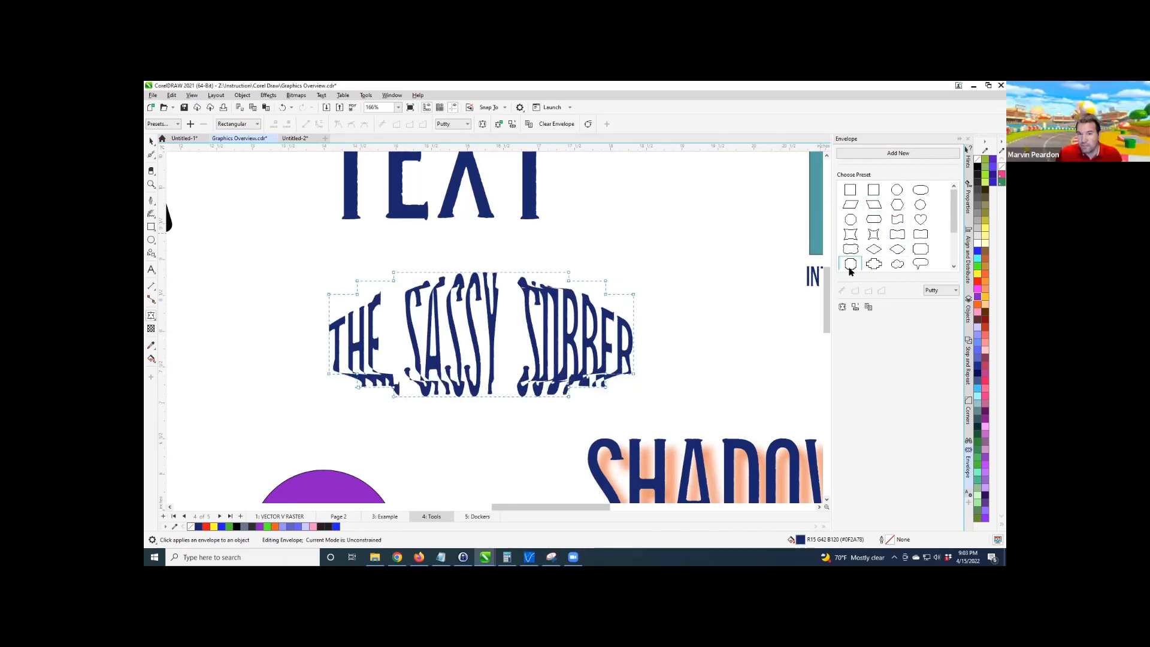
left_click(873, 265)
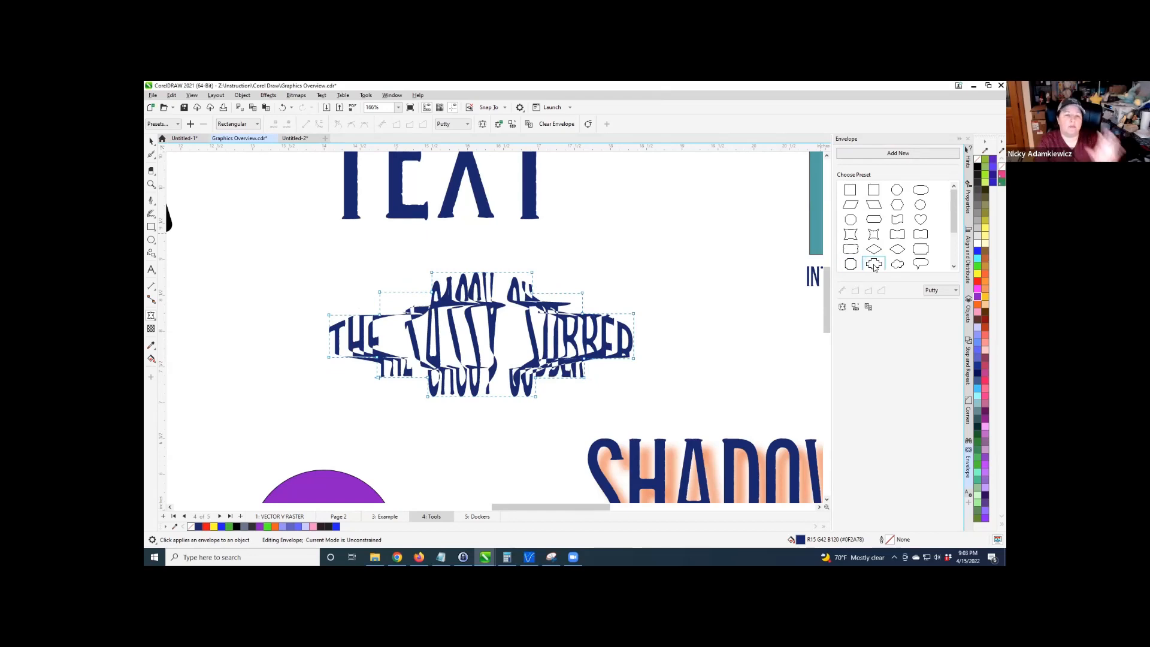
Try the eight-pointed star, tree and left-slanting parallelogram envelope presets on THE SASSY SUBBER.
scroll(898, 252, "down", 3)
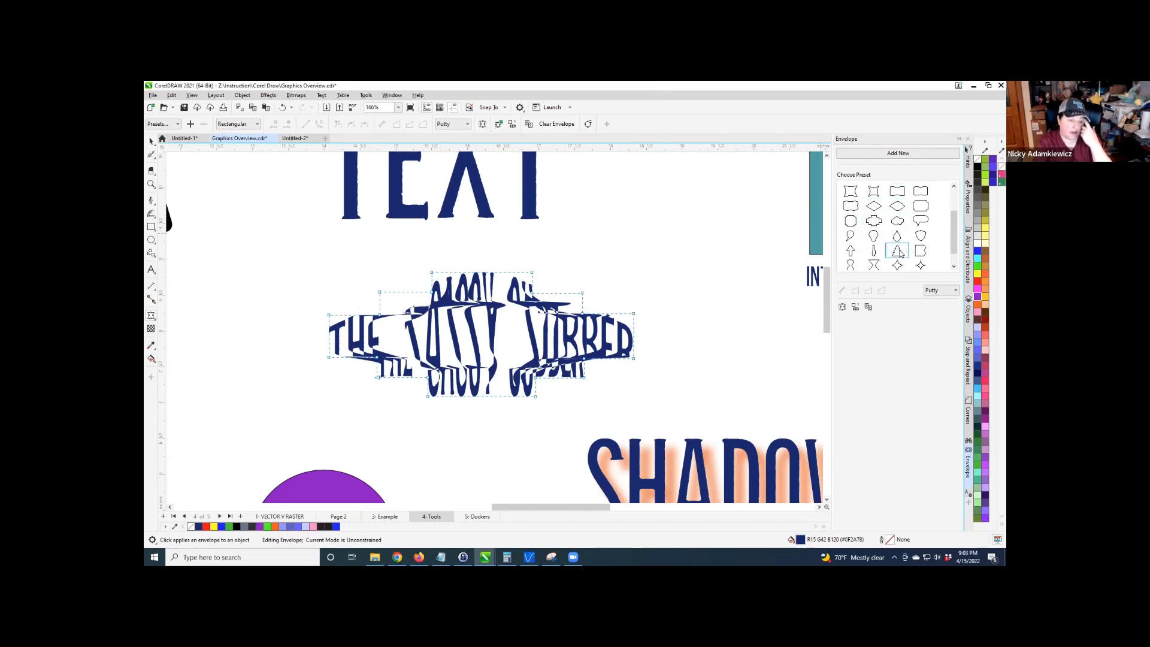
scroll(899, 253, "down", 1)
left_click(897, 263)
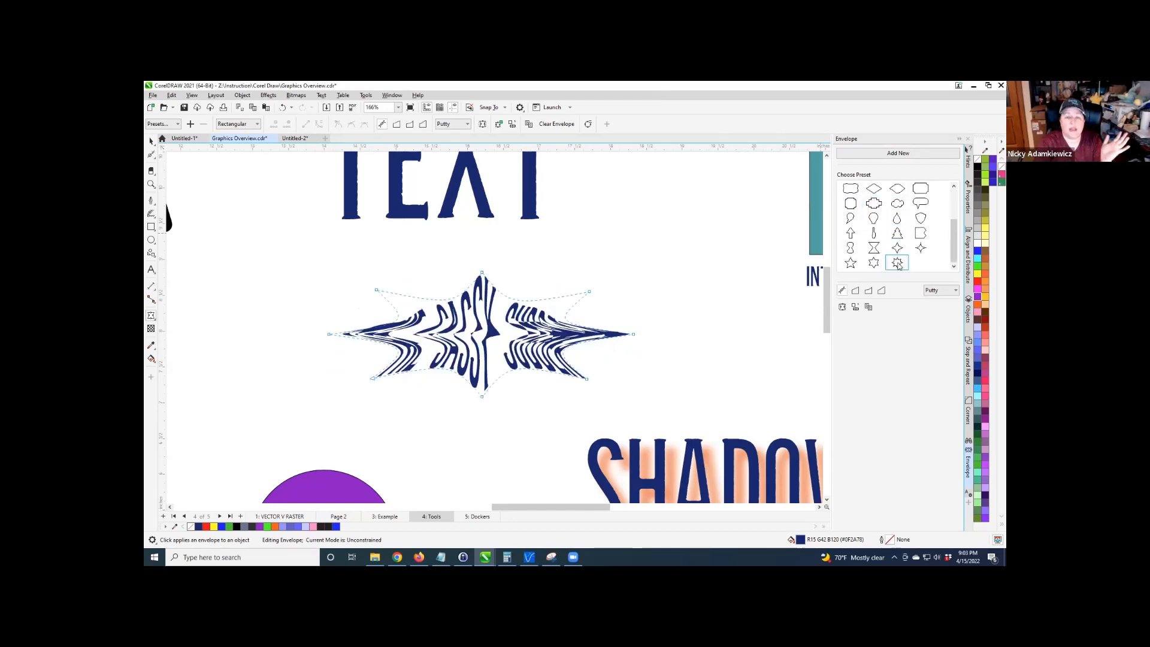
left_click(897, 249)
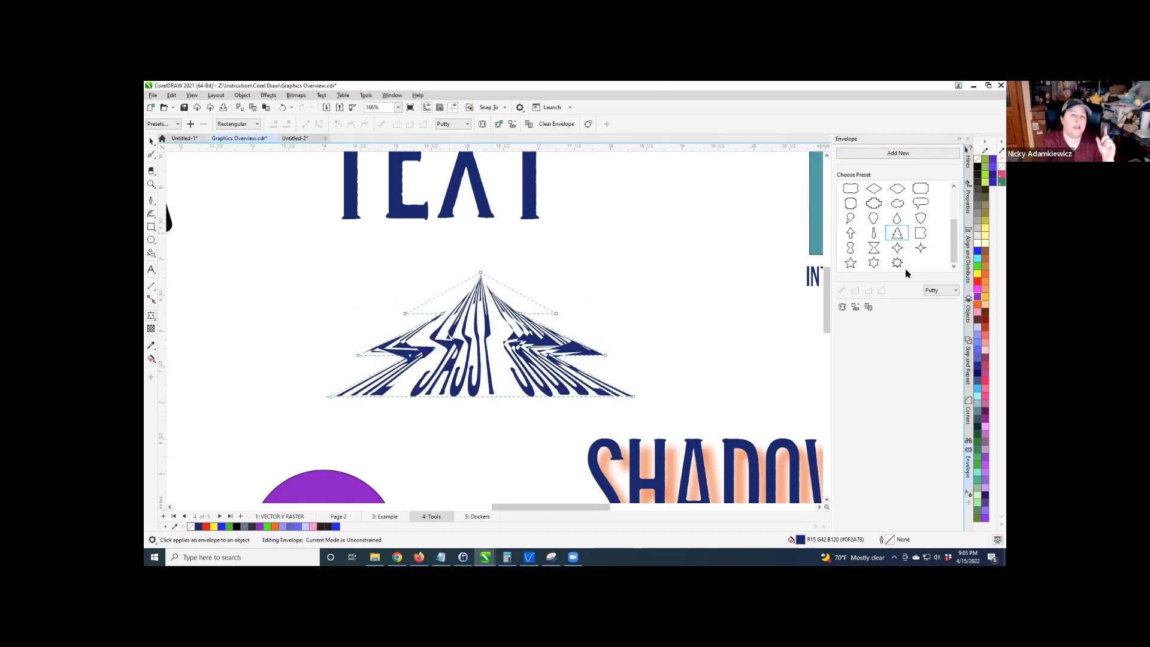
scroll(898, 251, "up", 4)
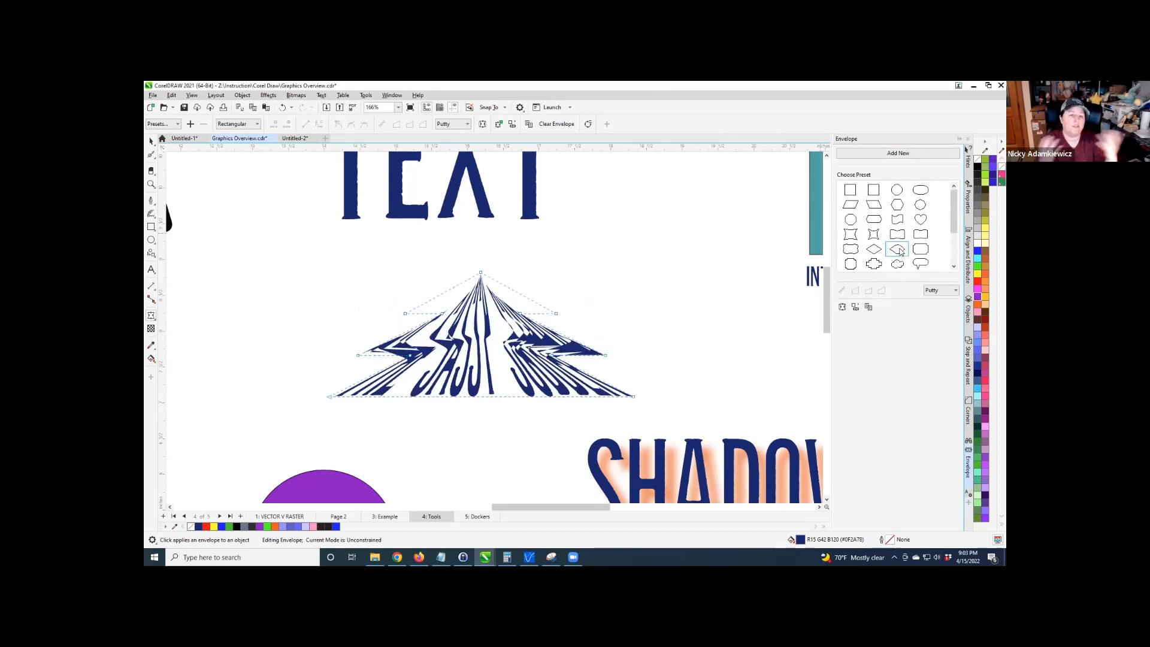
left_click(873, 205)
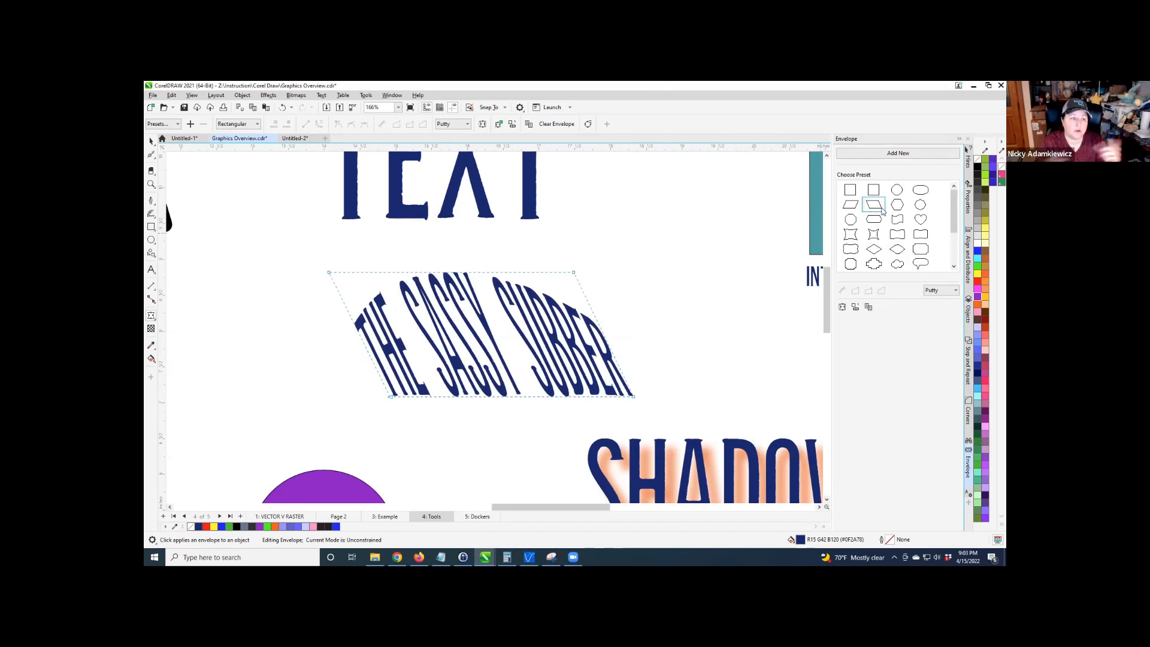
Apply the heart envelope preset to THE SASSY SUBBER, then pull its point down, raise both lobes and adjust its lower sides.
left_click(920, 219)
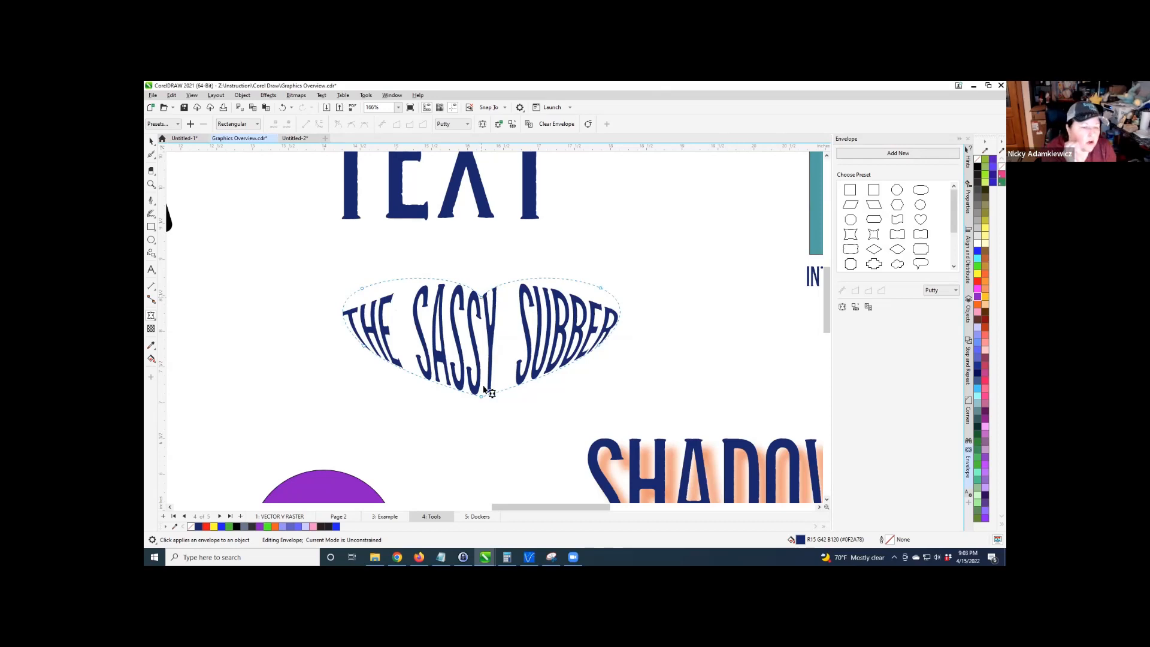
left_click_drag(481, 398, 480, 462)
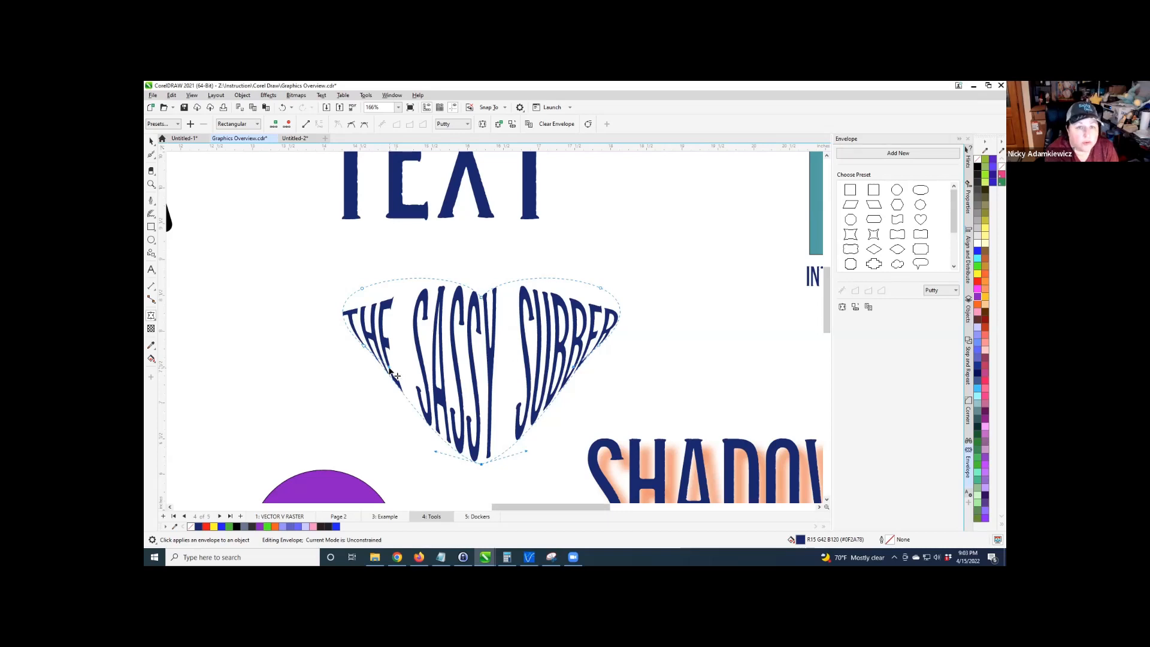
left_click_drag(396, 375, 393, 389)
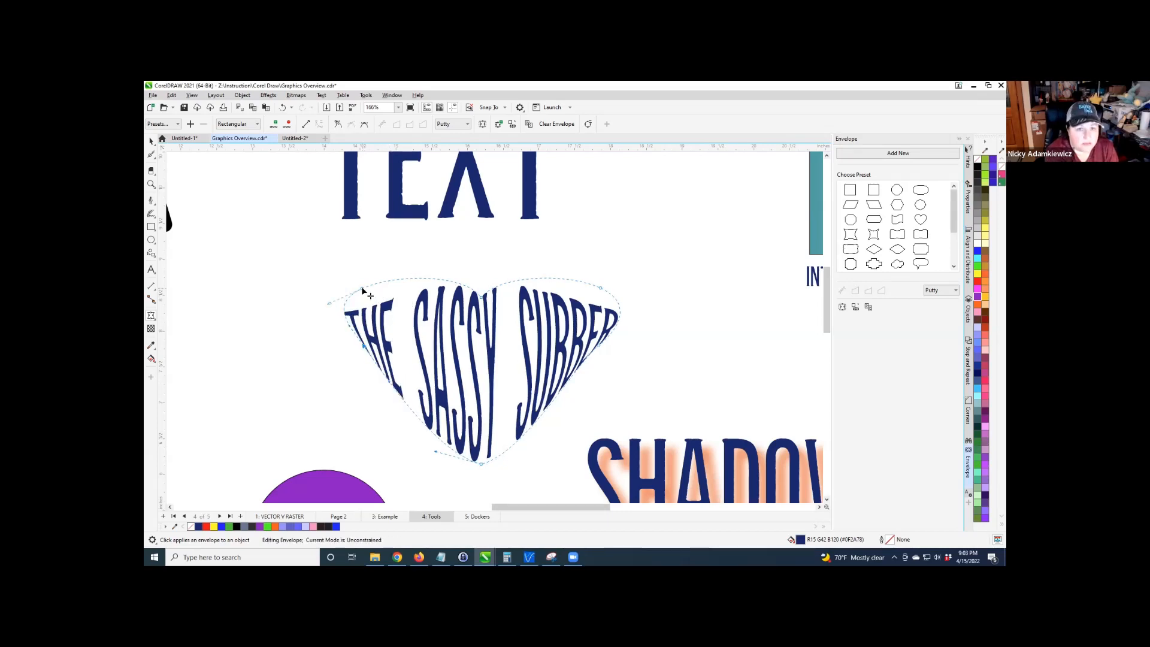
left_click_drag(362, 290, 367, 281)
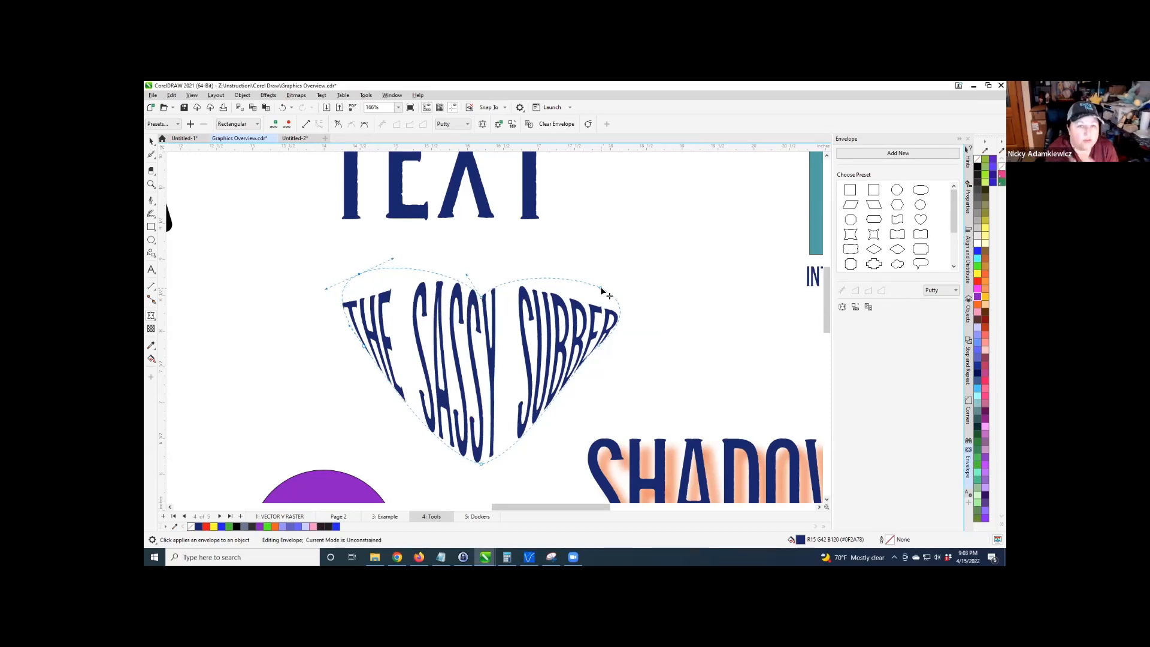
left_click_drag(602, 289, 608, 272)
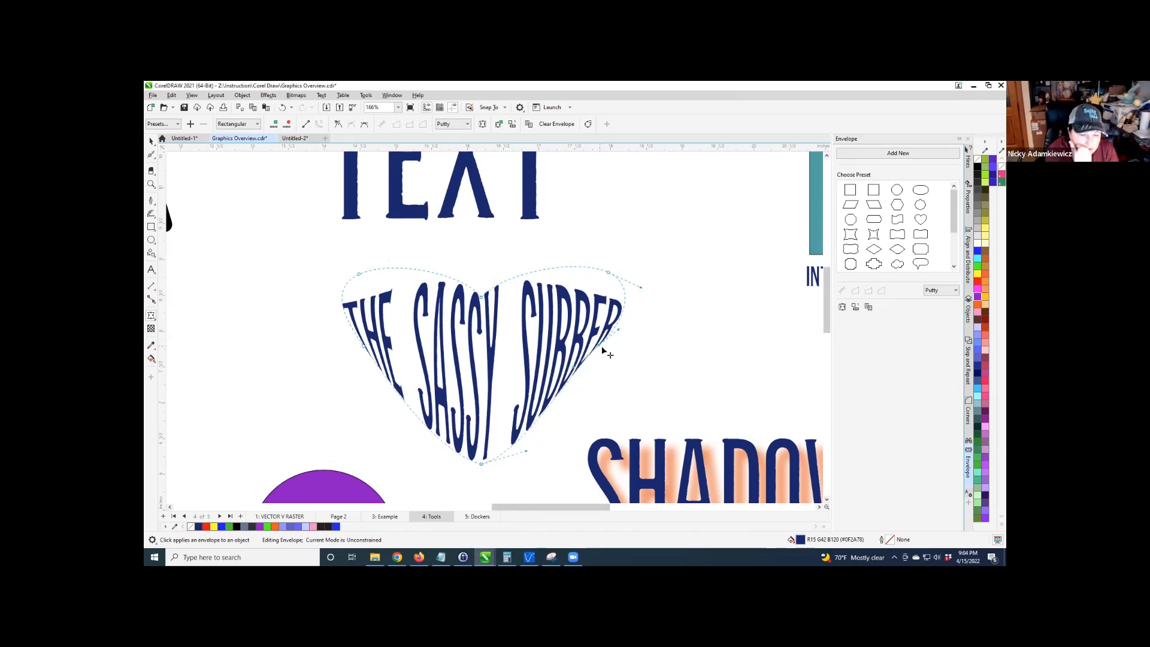
left_click_drag(602, 349, 615, 353)
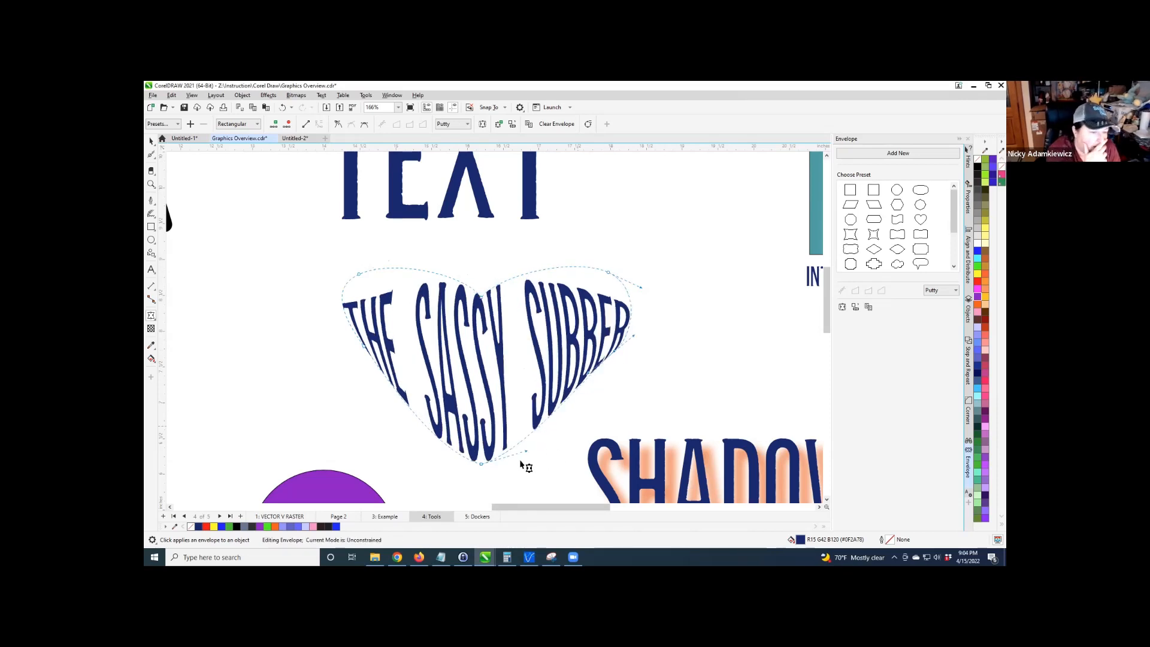
Replace the wording of the heart-enveloped THE SASSY SUBBER text with a person's first name in capitals.
left_click(151, 141)
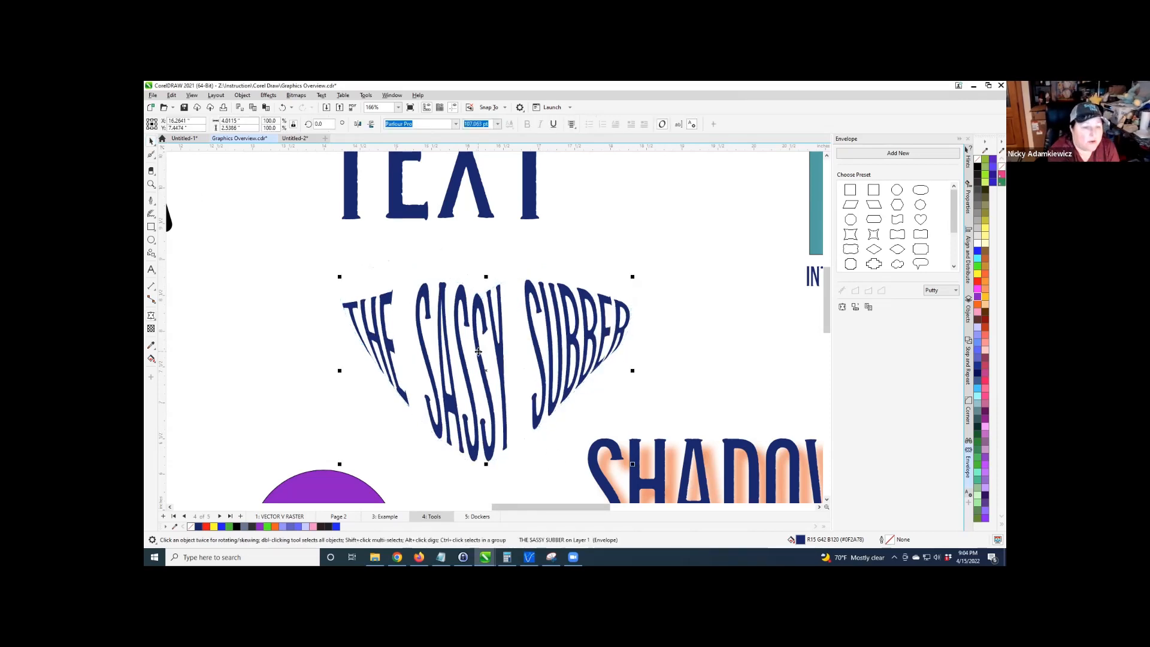
scroll(440, 364, "down", 1)
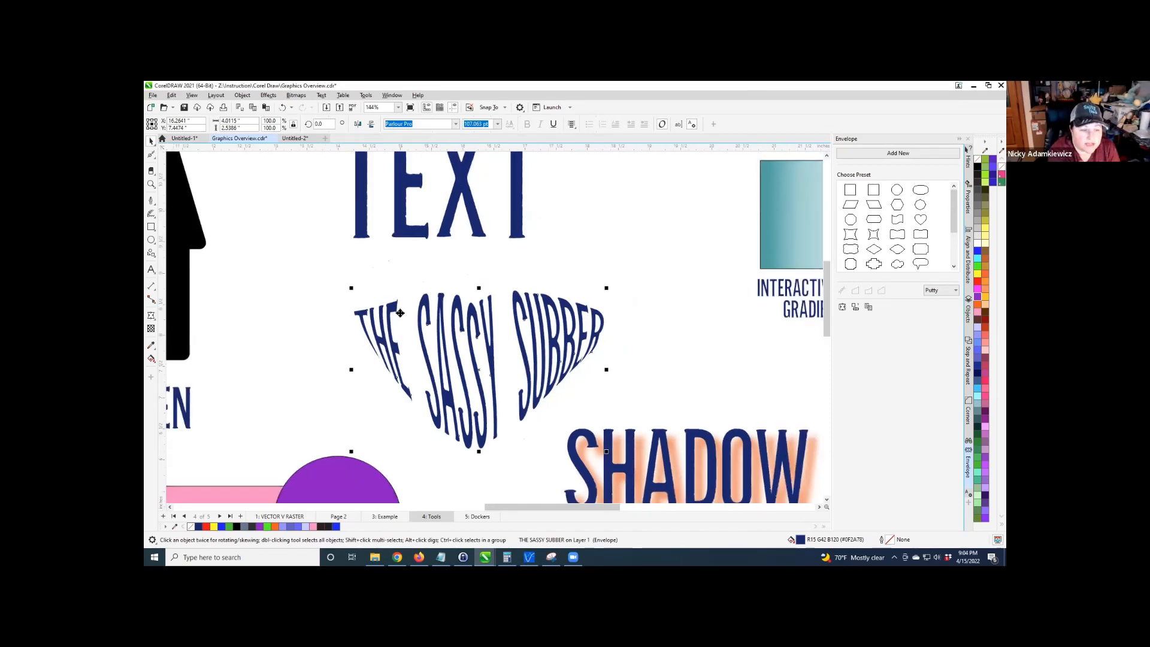
left_click(151, 270)
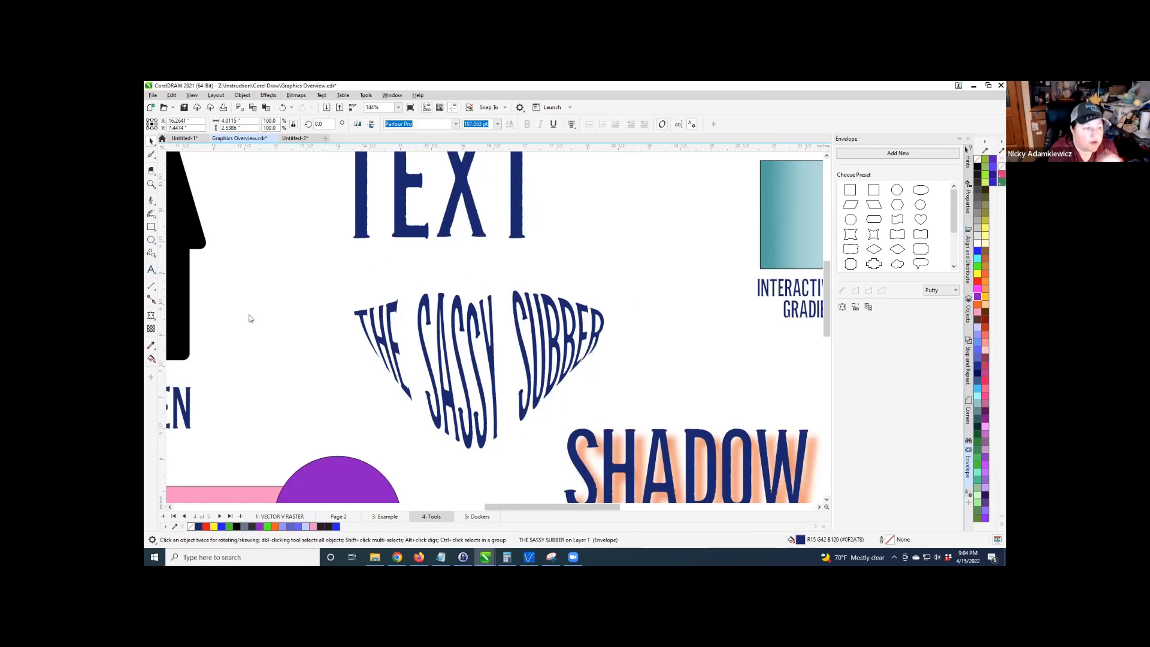
left_click(424, 356)
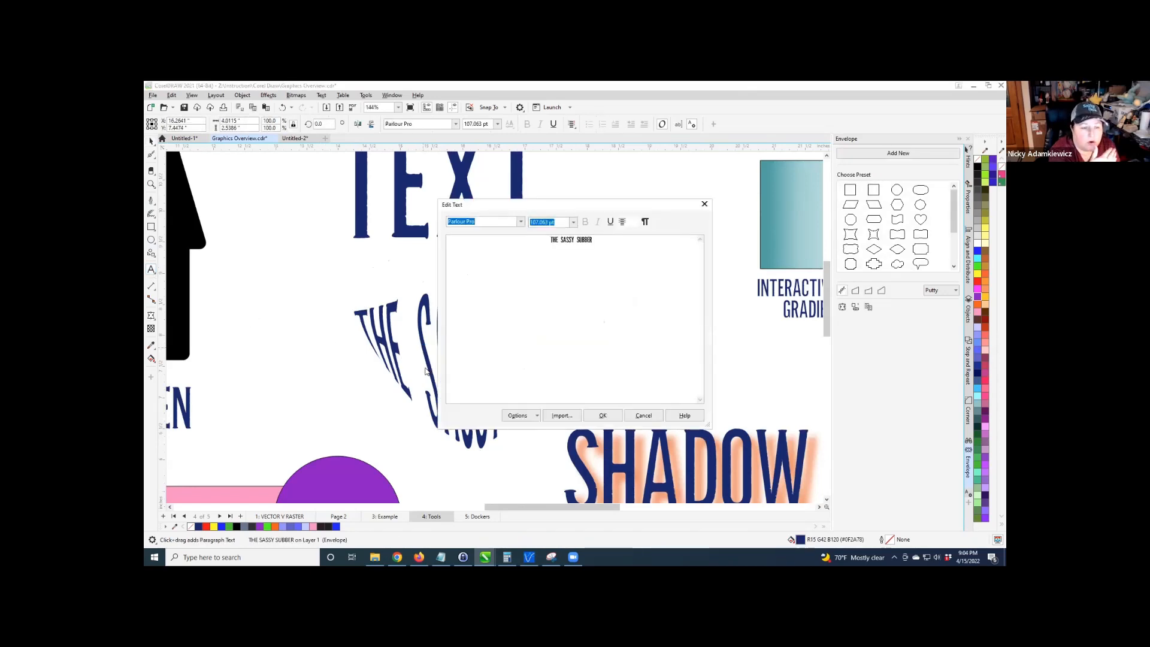
key("ctrl+a")
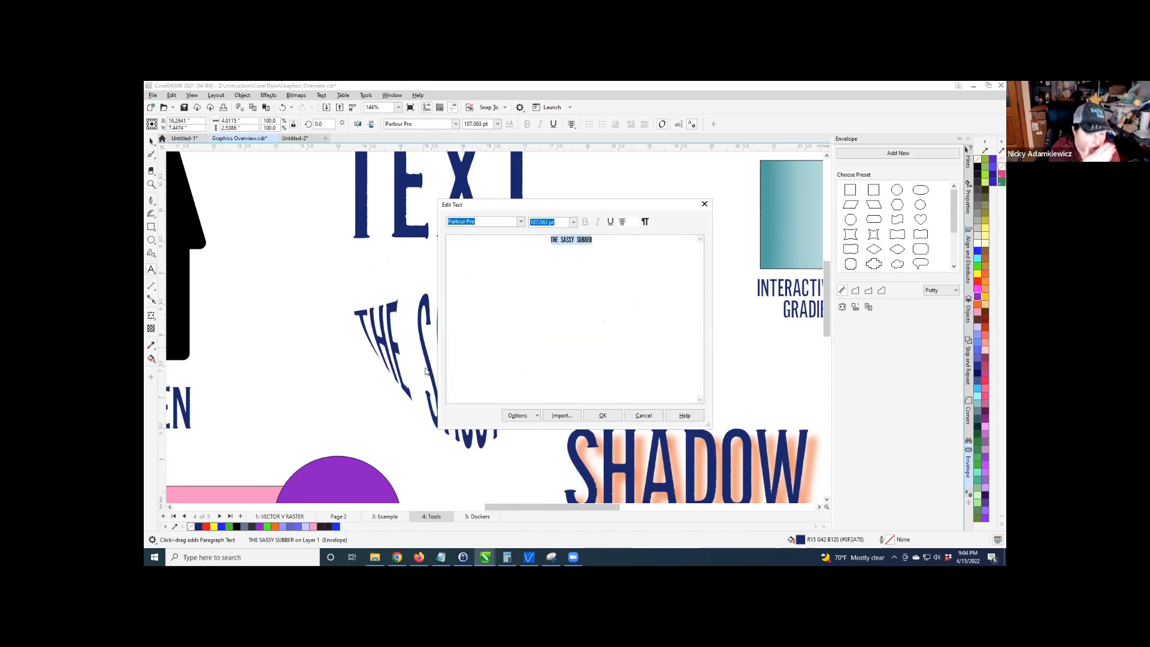
type("MARVIN")
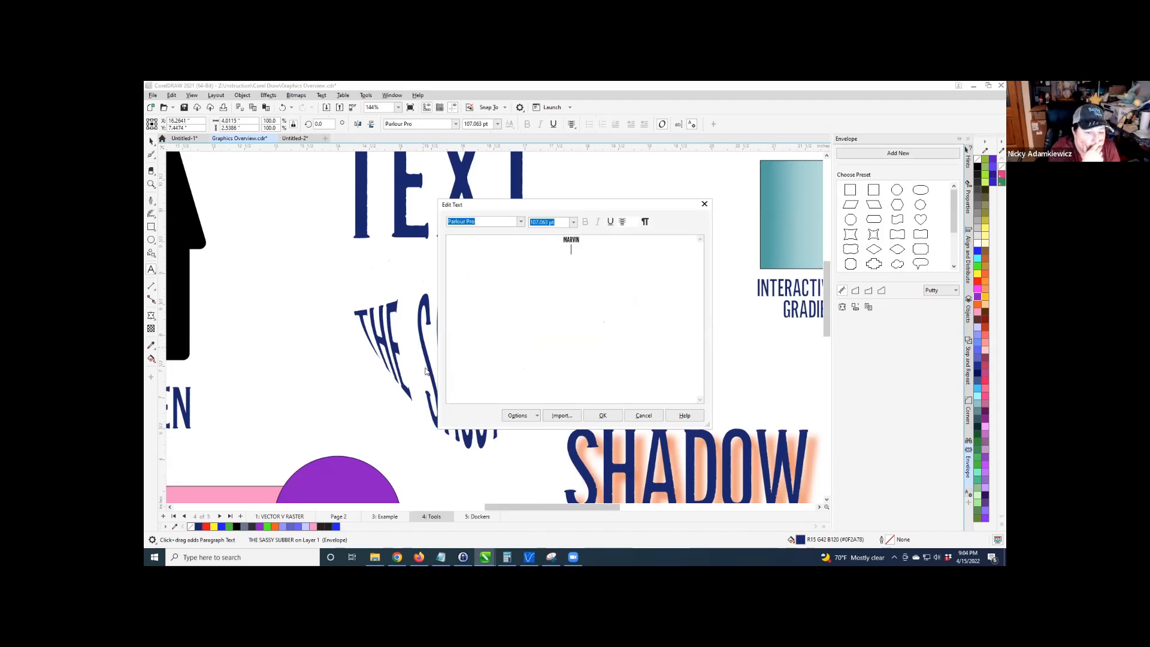
left_click(603, 415)
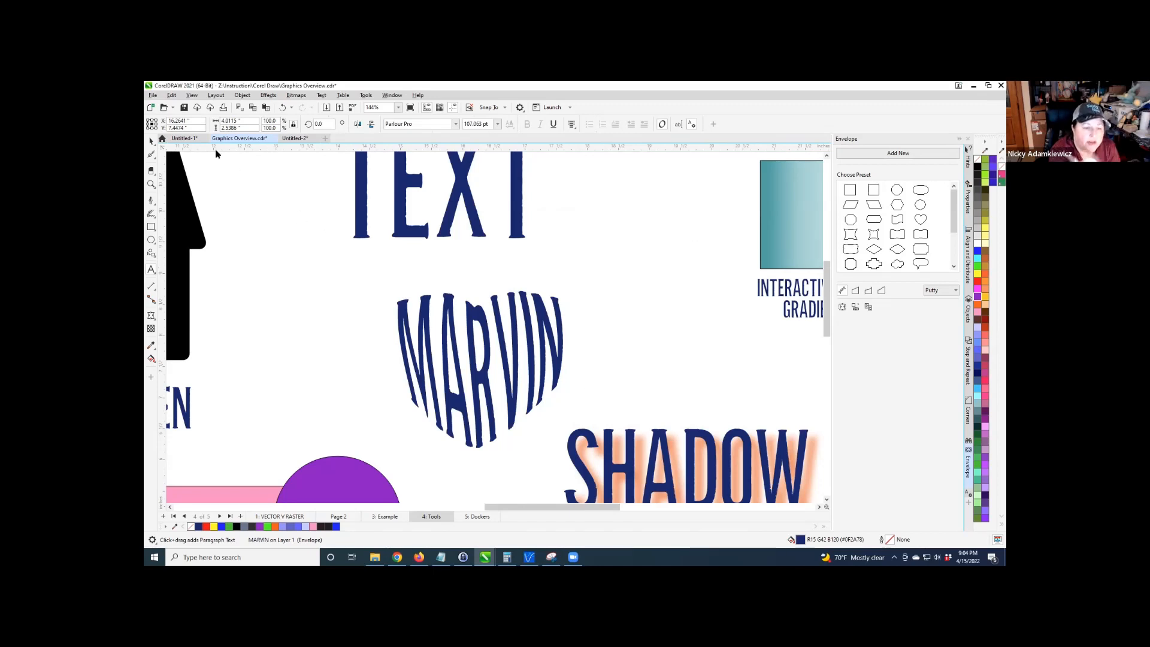
Add a drop shadow to the heart-shaped name, offset about 0.41 in right and 0.32 in down, and darken it to about 86 opacity.
left_click(151, 140)
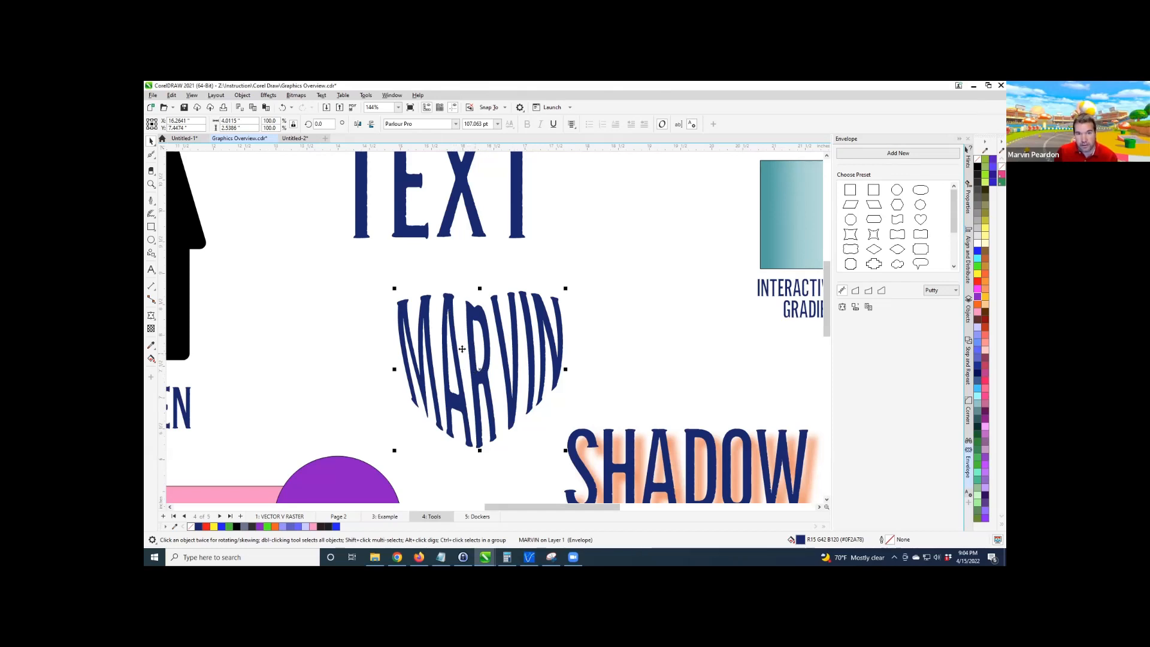
left_click(152, 317)
left_click(184, 321)
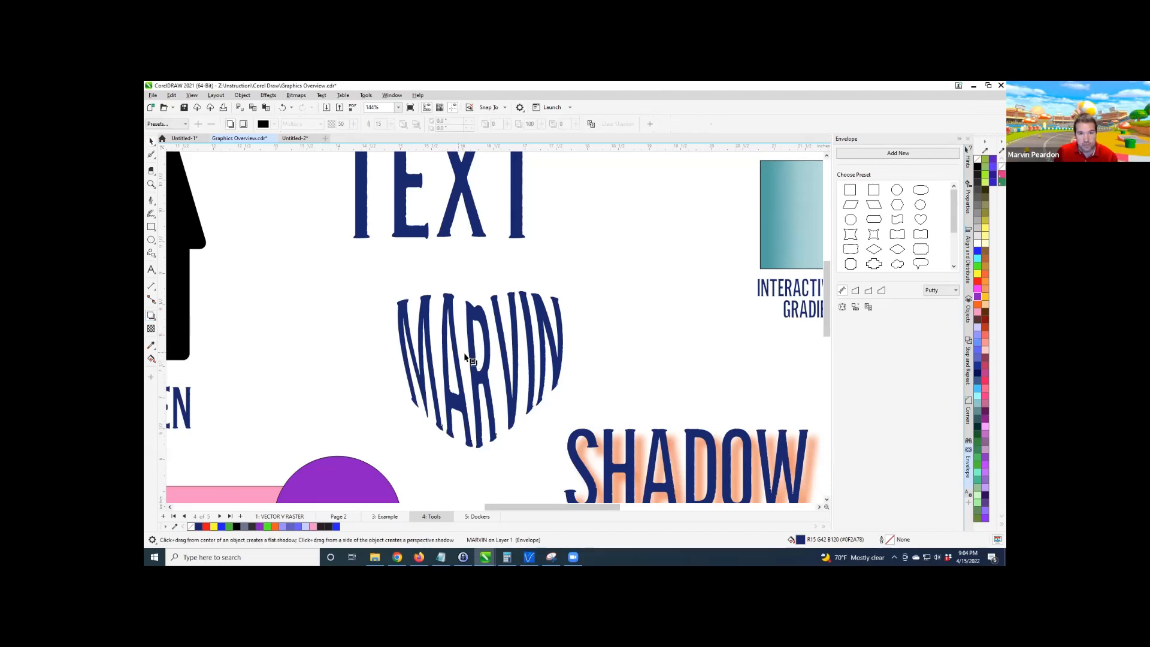
left_click_drag(479, 369, 548, 414)
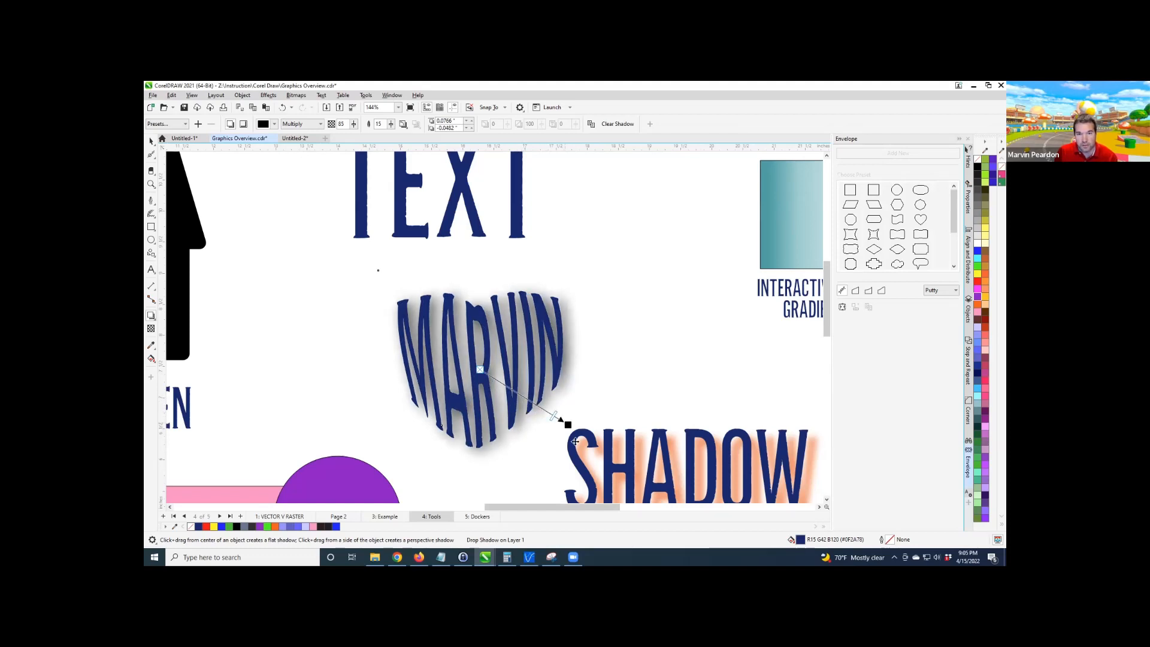
left_click_drag(569, 426, 589, 455)
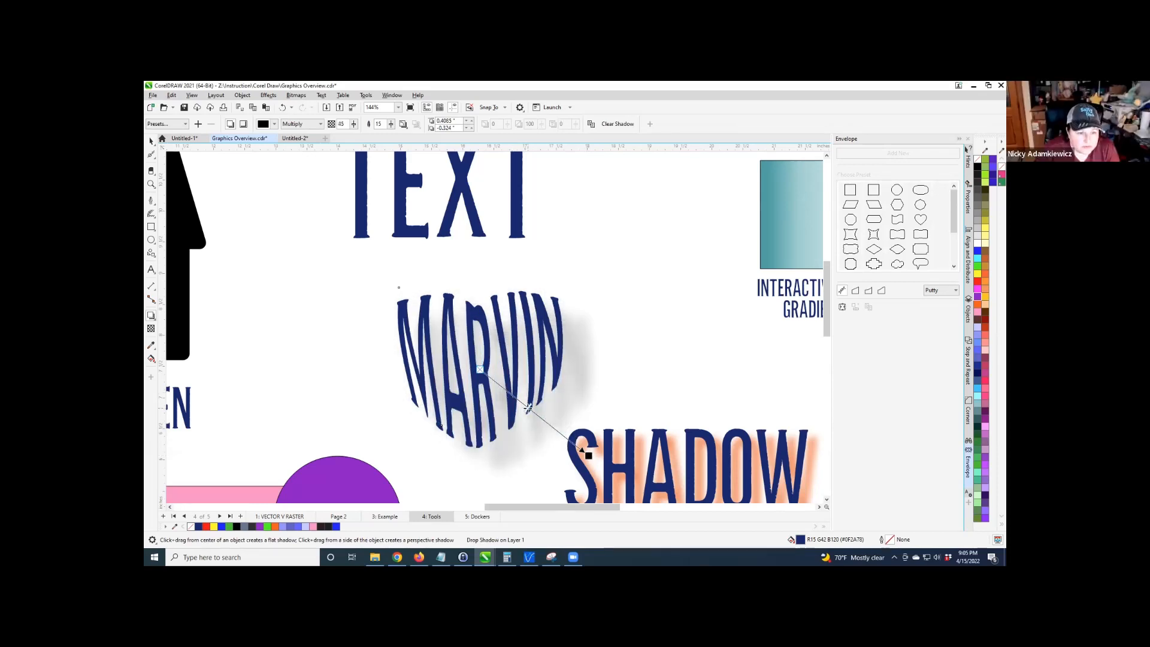
left_click_drag(510, 392, 568, 443)
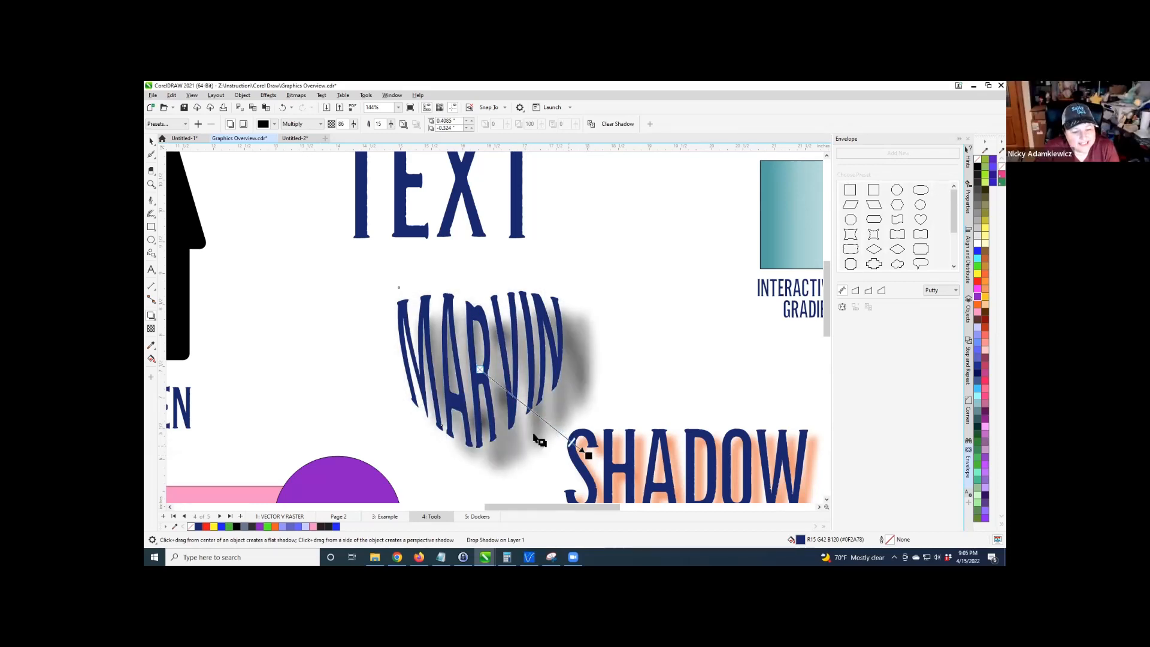
Try the Flat Bottom Left and Perspective Top Left shadow presets on the heart-shaped name, then apply Flat Top Right and deselect.
scroll(446, 362, "down", 1)
scroll(443, 361, "down", 2)
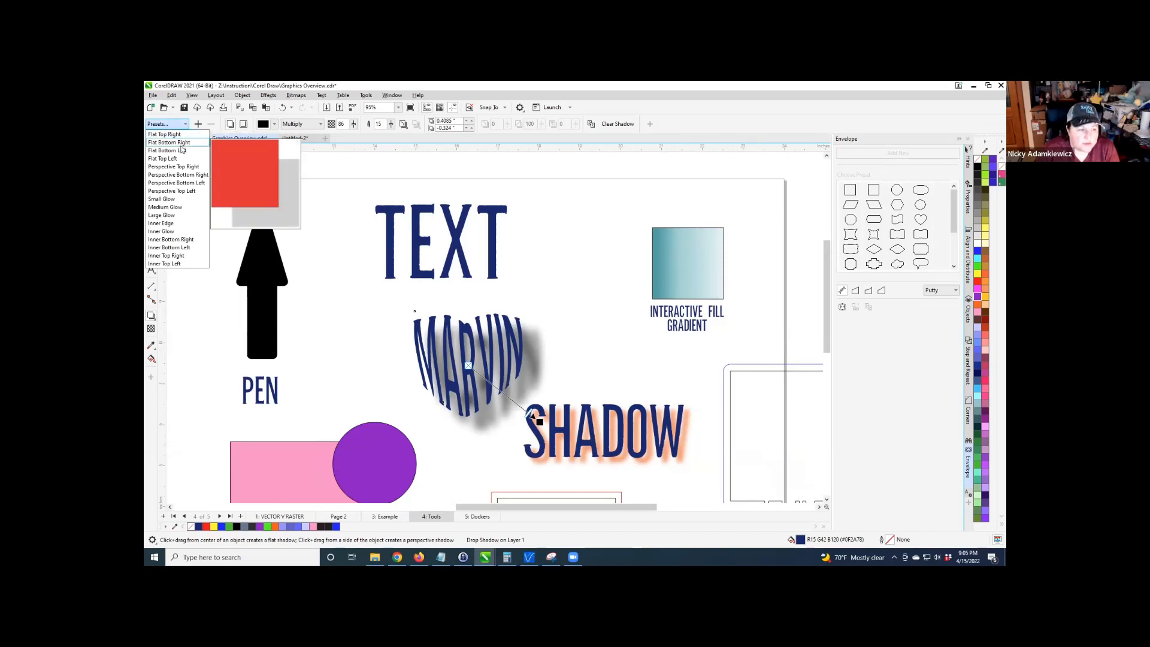
left_click(182, 151)
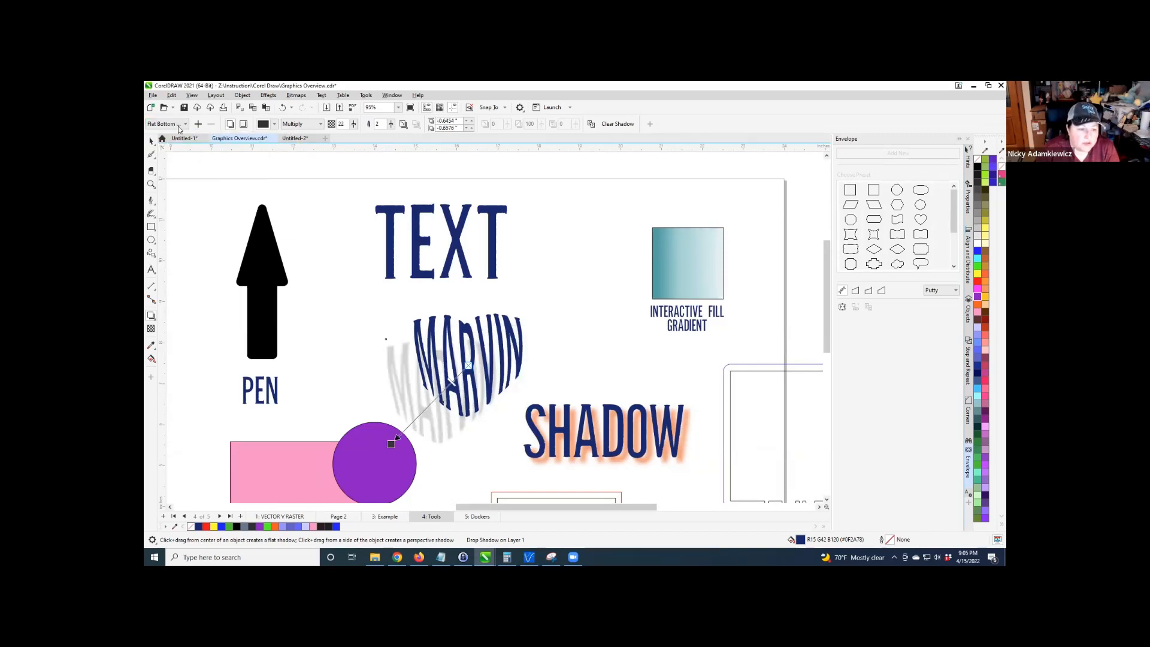
left_click(180, 126)
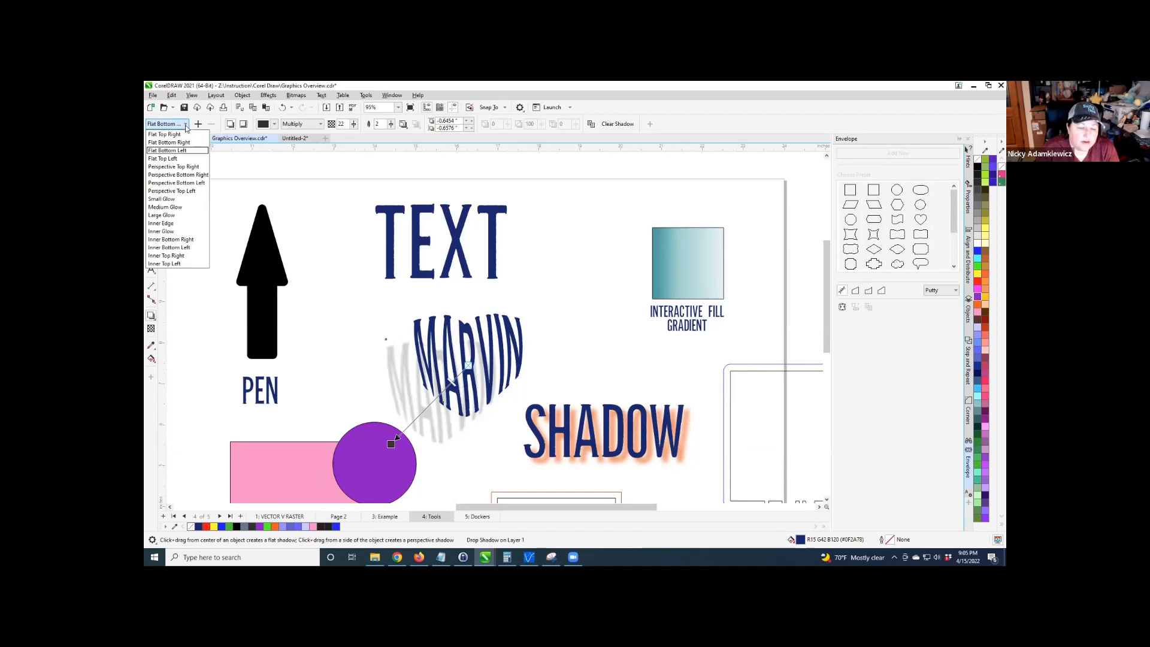
left_click(179, 192)
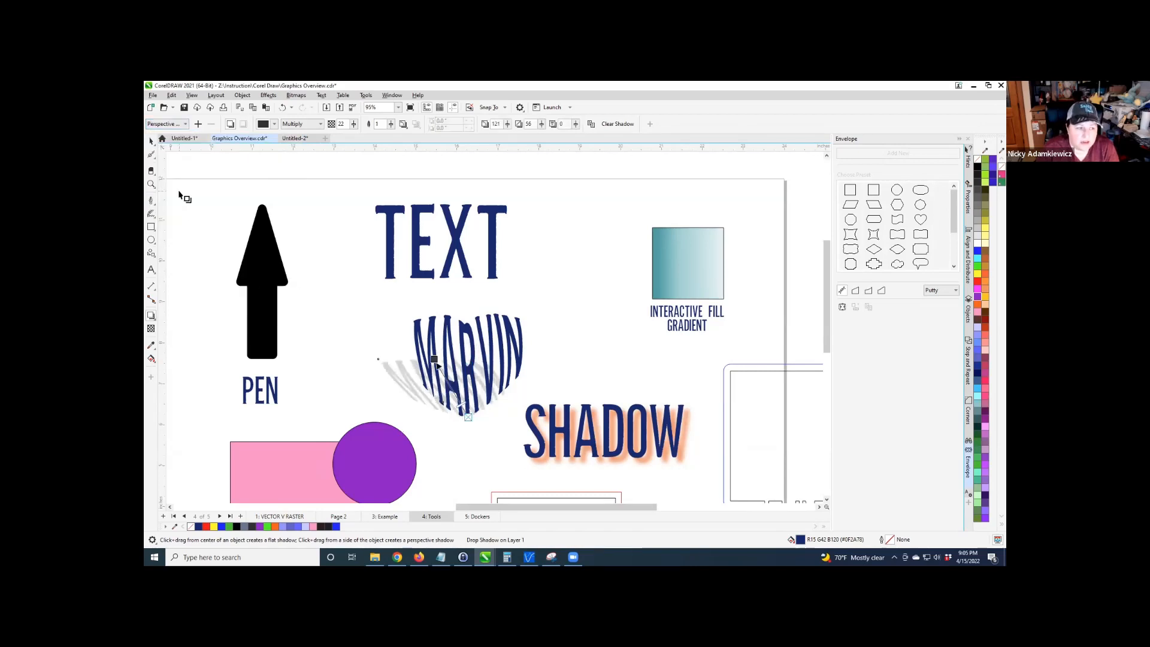
left_click(184, 127)
left_click(180, 140)
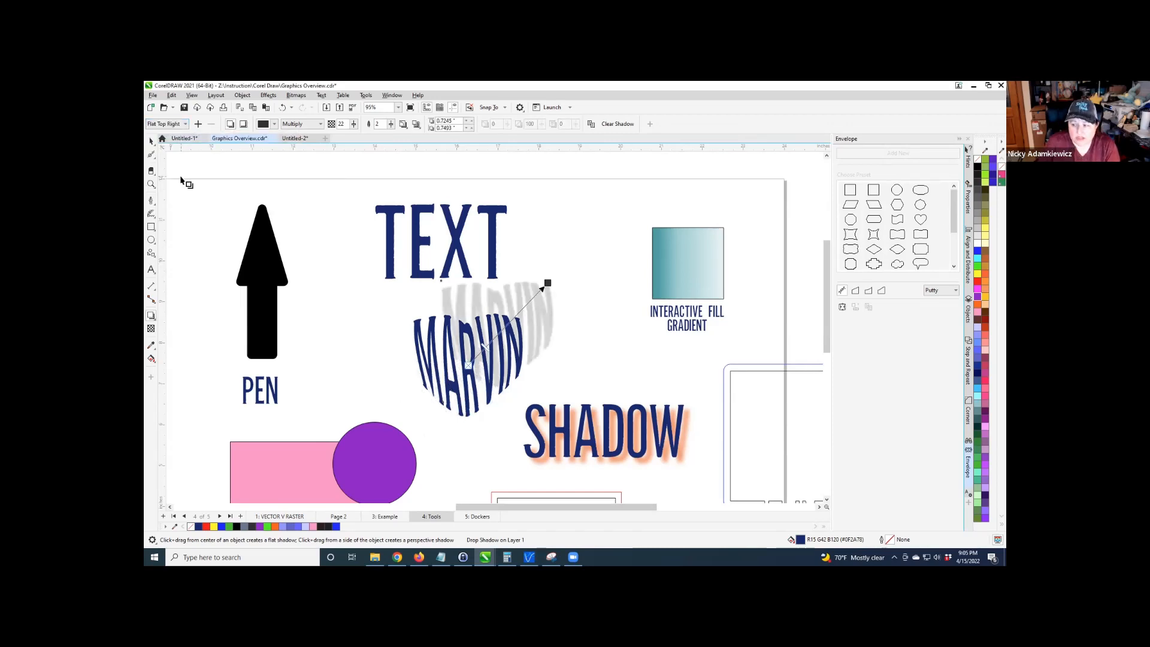
left_click(152, 141)
left_click(350, 301)
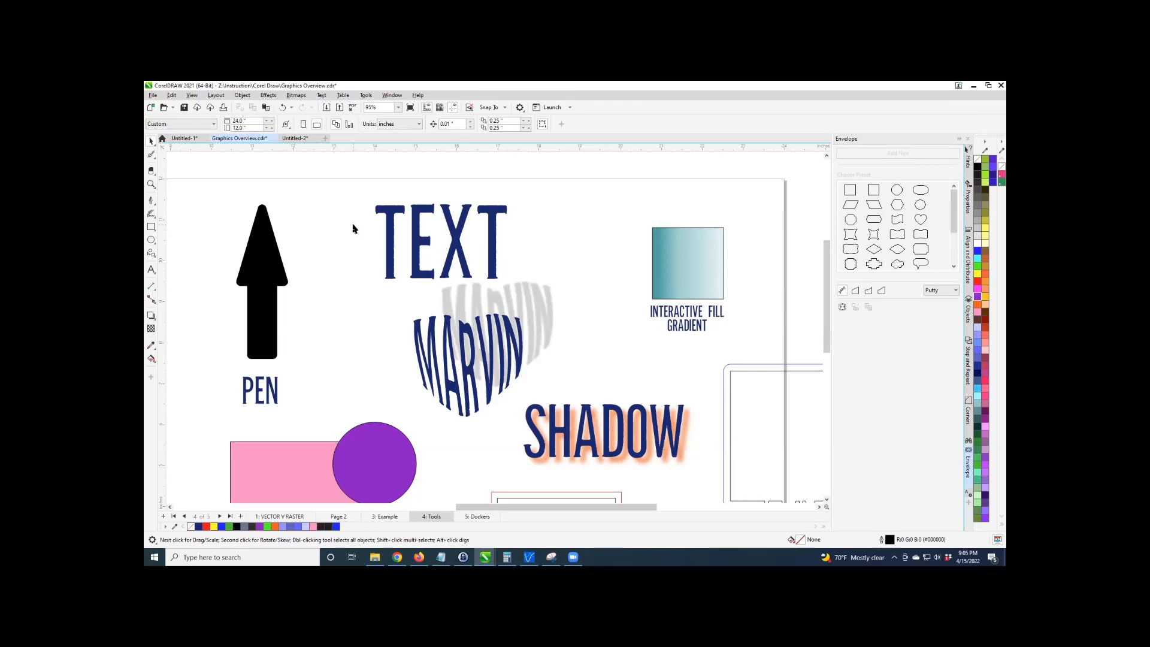
Draw a horizontal ellipse about 7.18 in wide and 4.66 in high in the empty area to the right of the page.
scroll(354, 228, "down", 4)
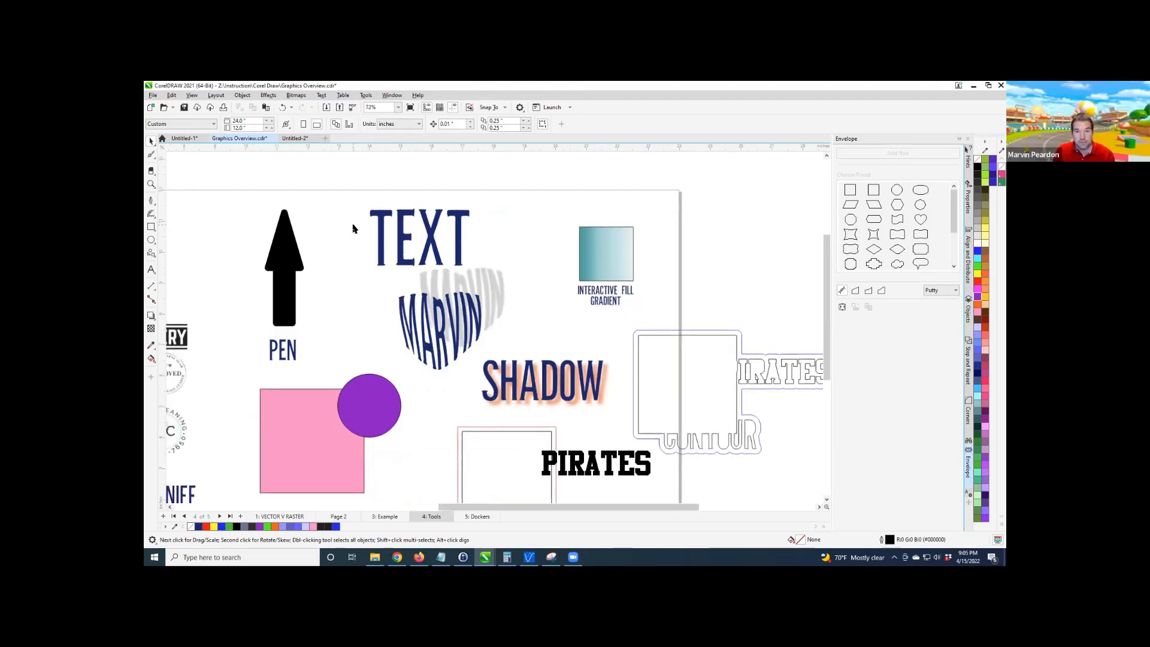
scroll(587, 212, "up", 1)
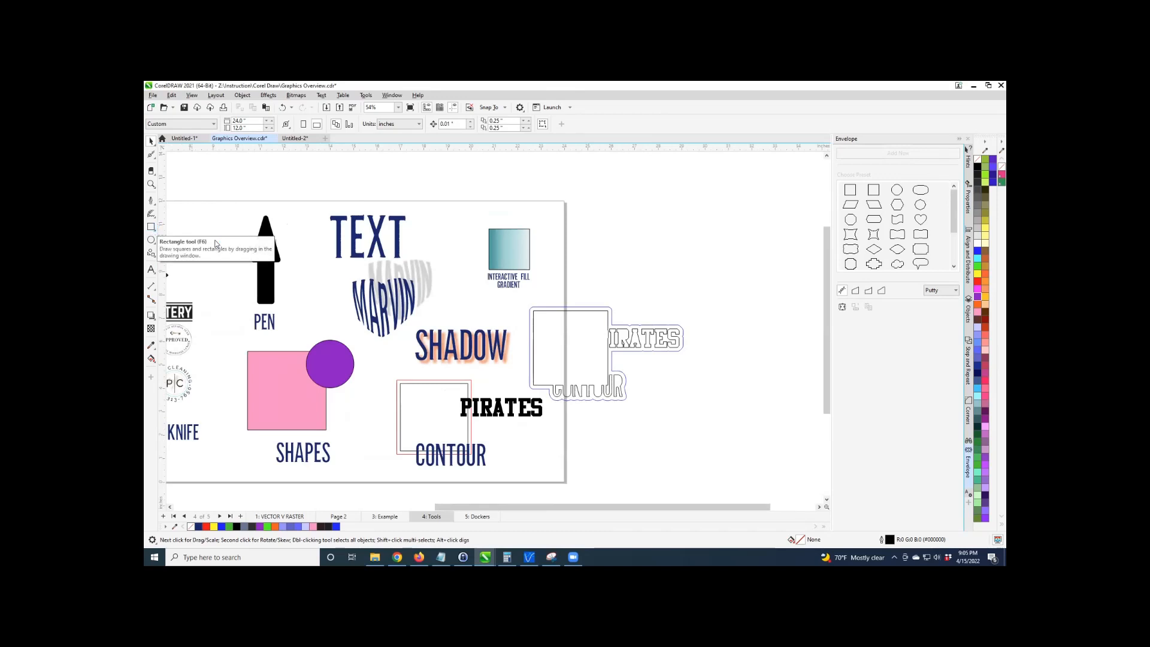
left_click(151, 240)
left_click_drag(624, 200, 793, 308)
left_click_drag(696, 509, 742, 508)
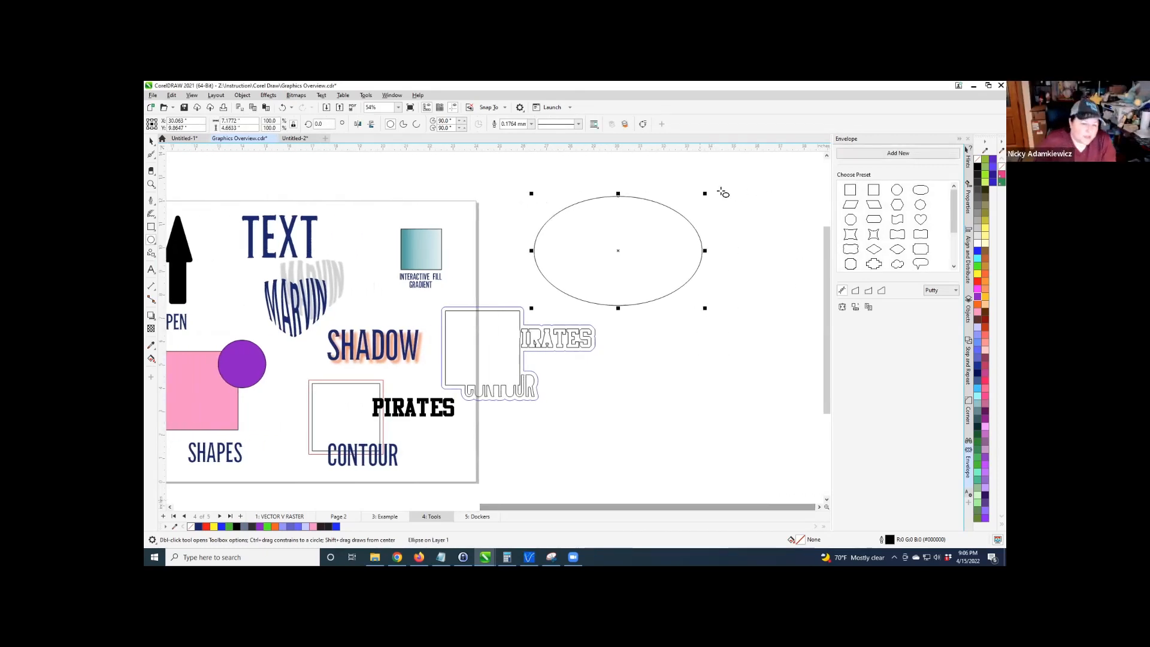
Add the artistic text "The Sassy Subber" above and to the left of the new ellipse.
scroll(689, 190, "up", 2)
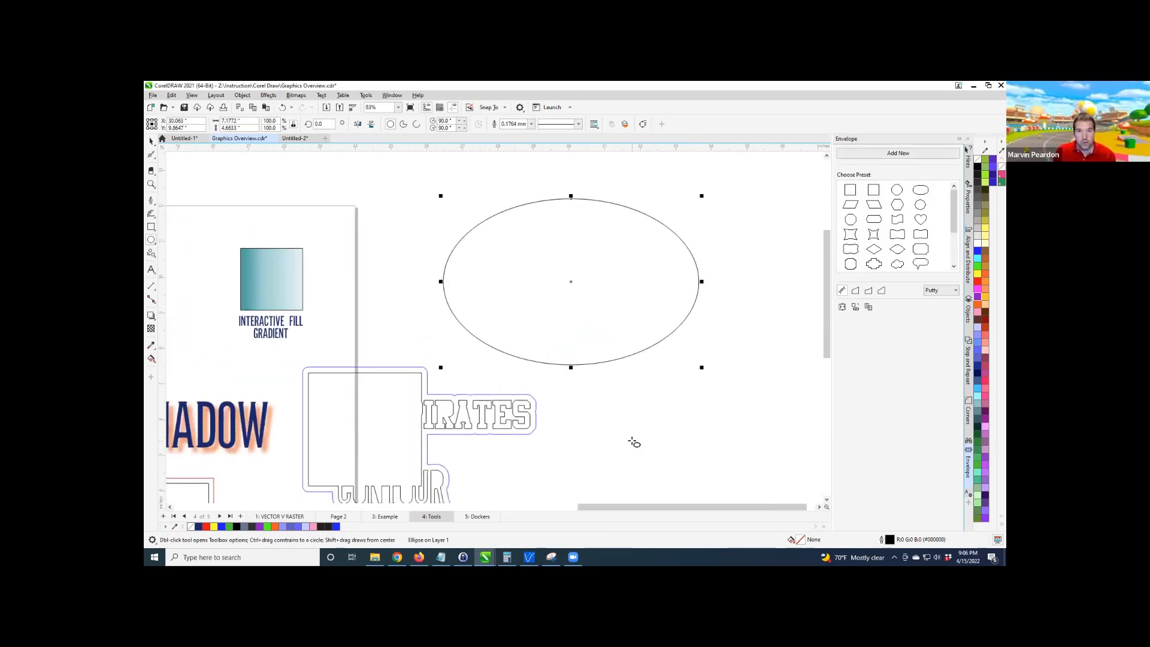
scroll(630, 440, "down", 1)
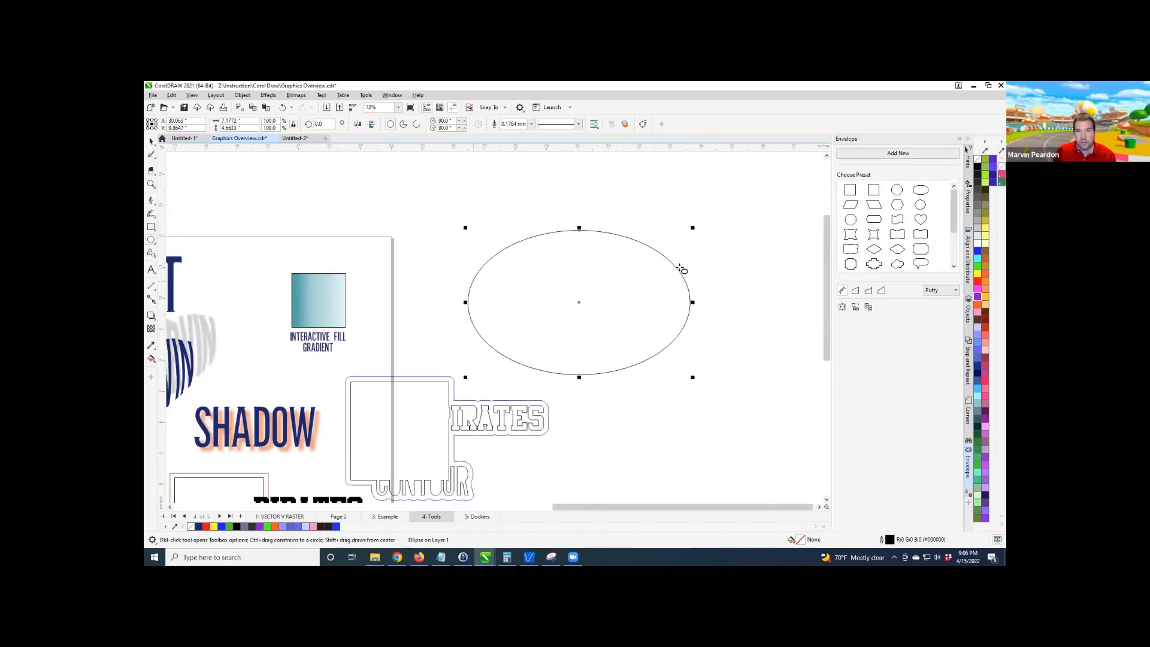
scroll(542, 228, "up", 1)
scroll(542, 228, "up", 1)
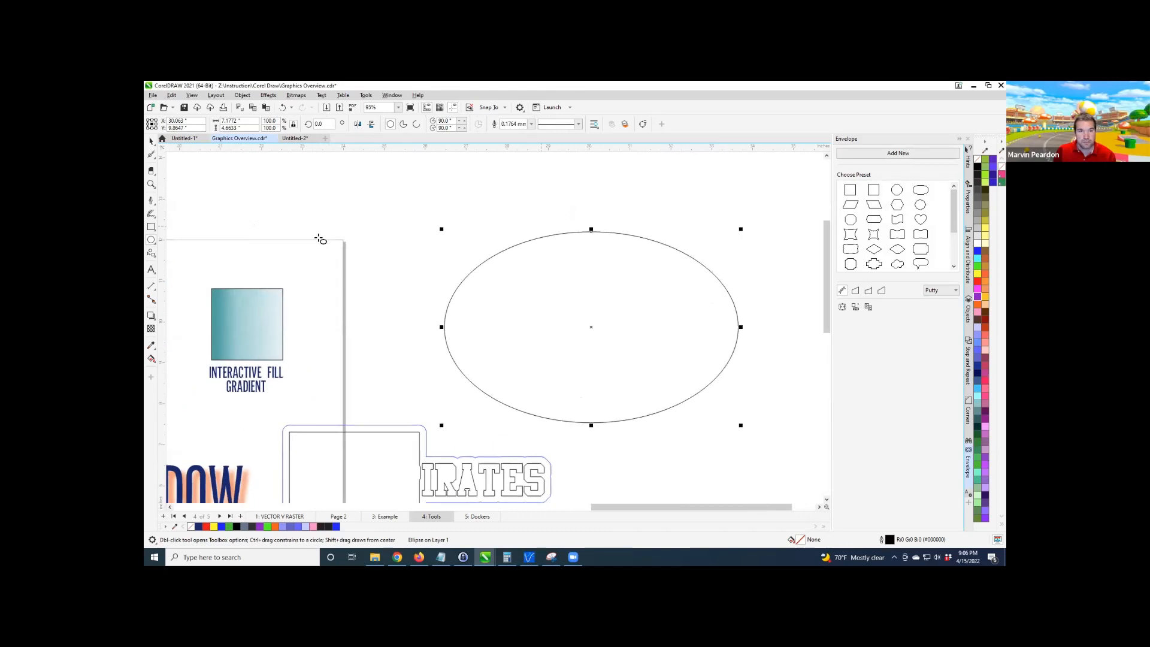
left_click(151, 270)
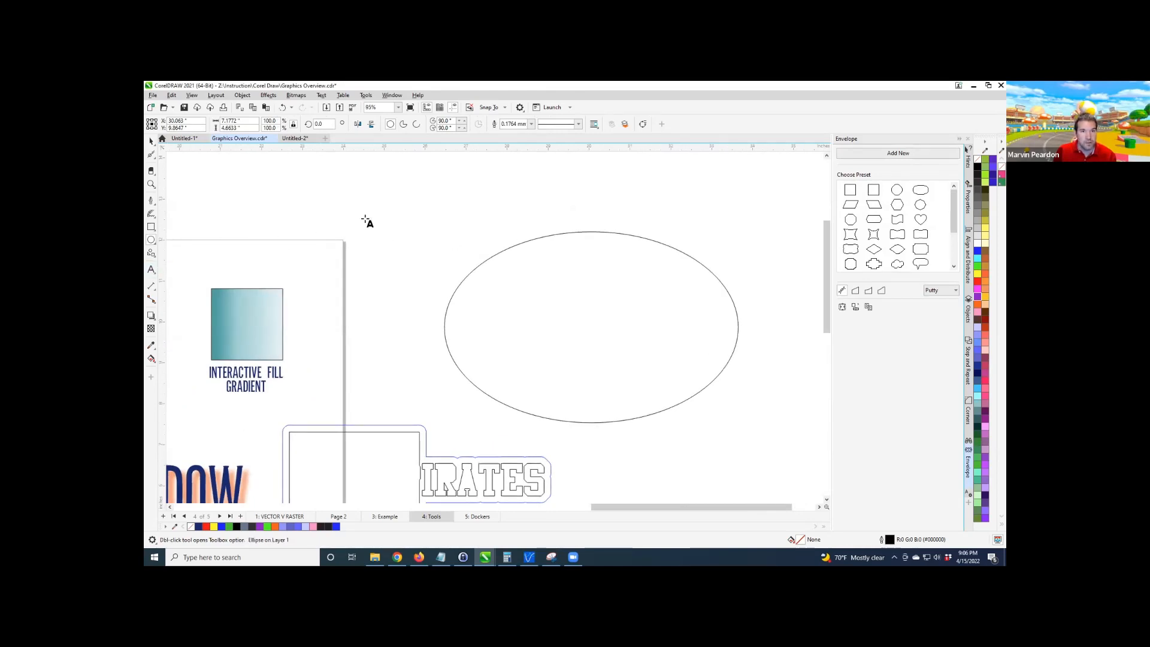
left_click(324, 195)
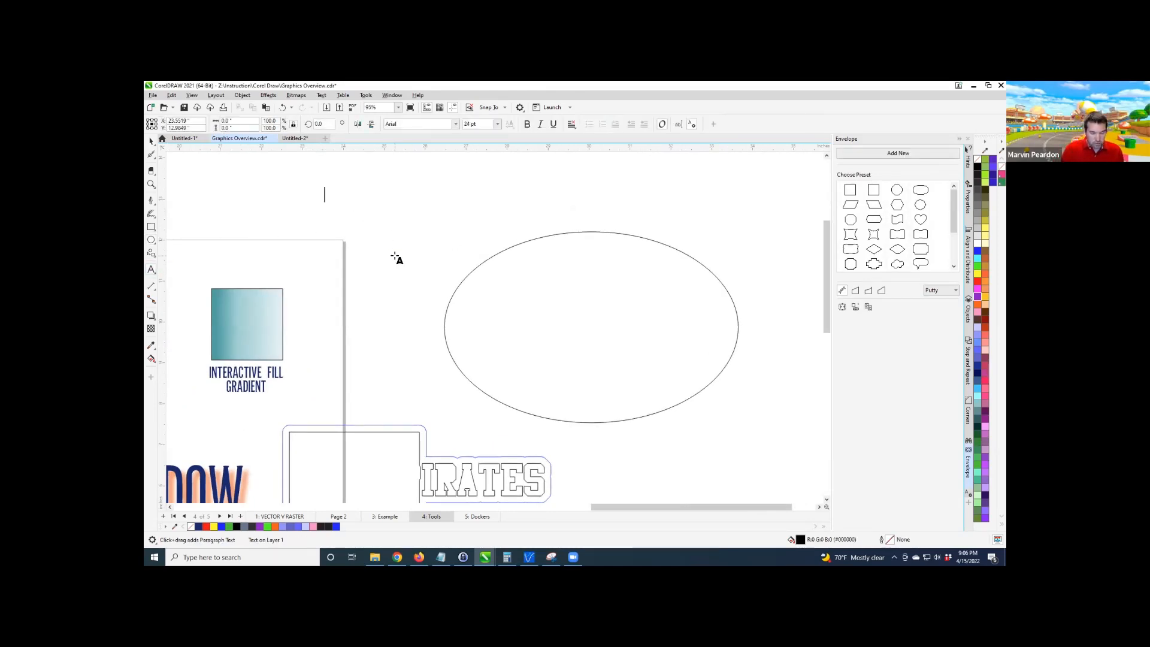
type("The Sassy Subber")
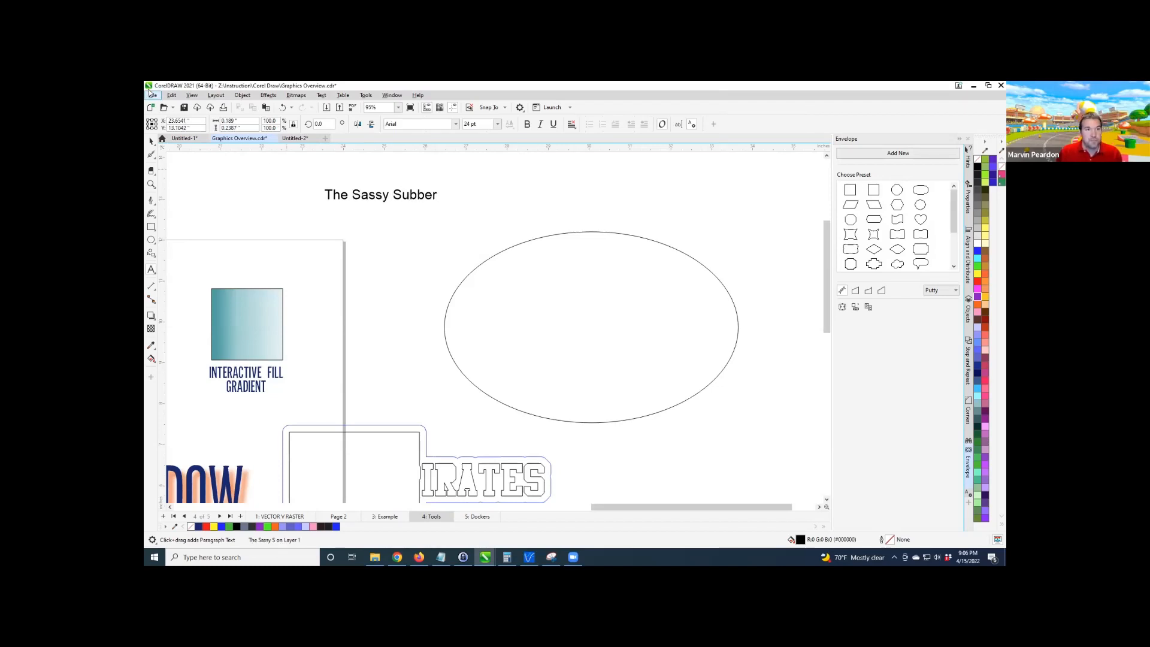
Fit The Sassy Subber to the ellipse's path at its bottom centre, 0.25 in away, then mirror the text horizontally and vertically.
left_click(152, 140)
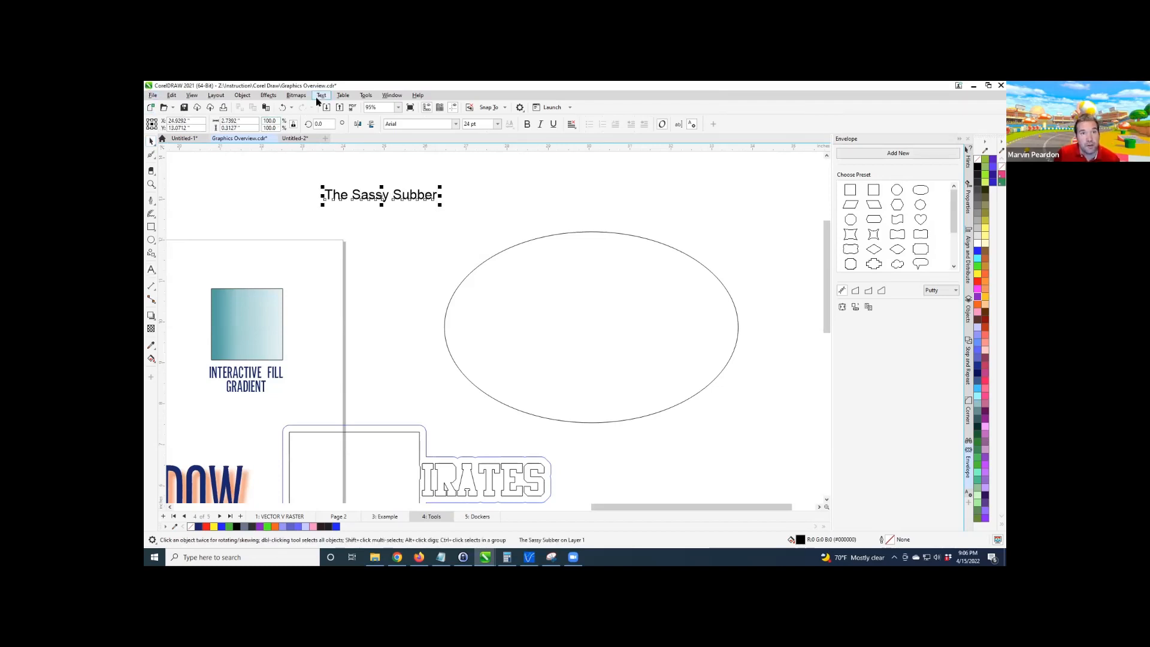
left_click(321, 96)
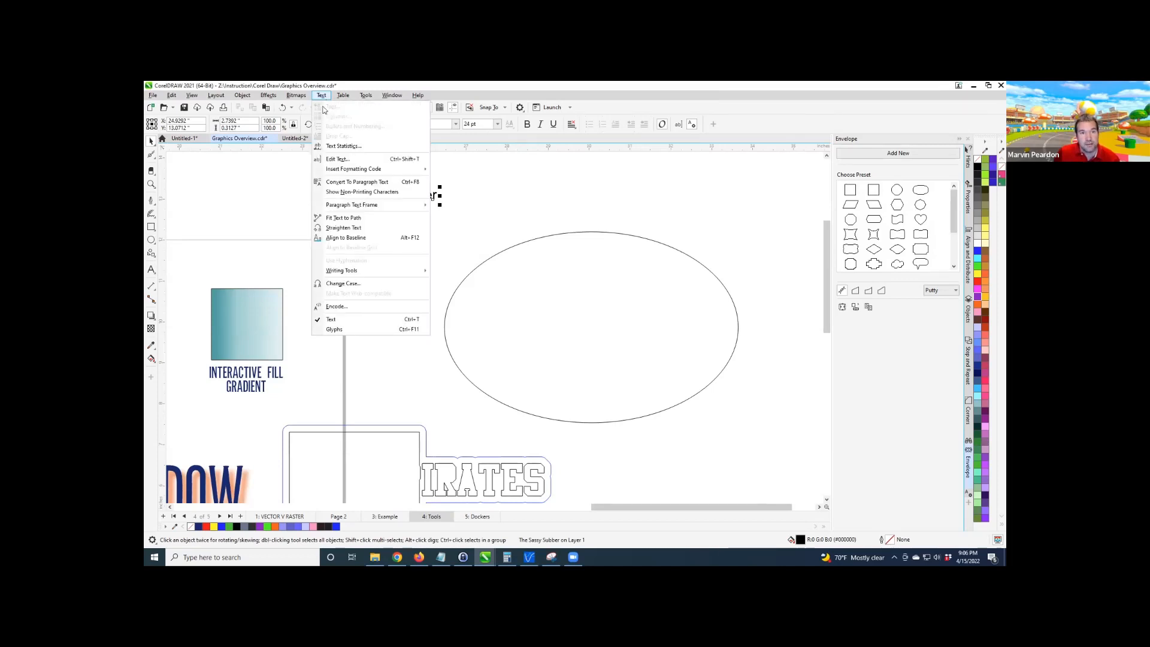
left_click(343, 218)
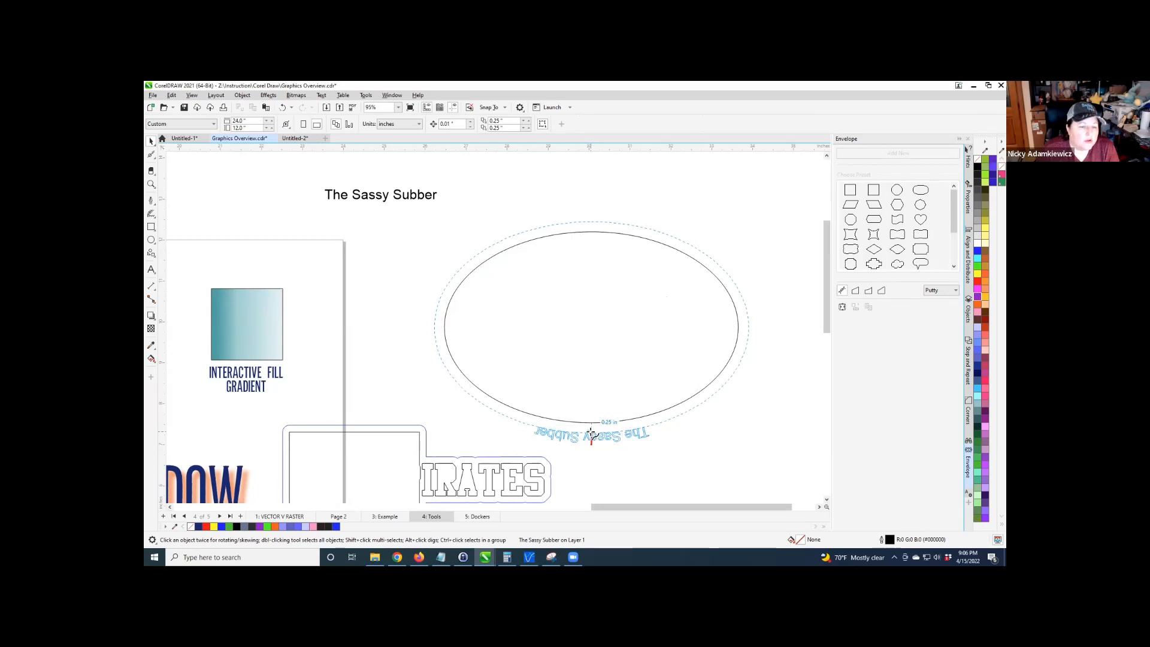
left_click(591, 435)
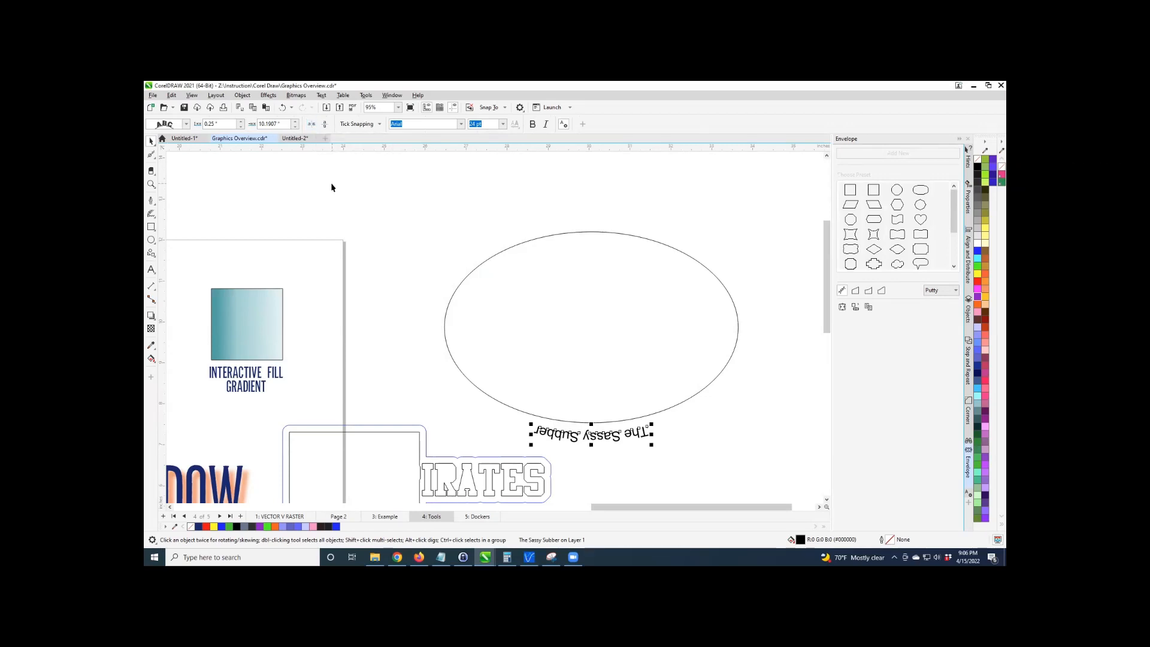
left_click(312, 124)
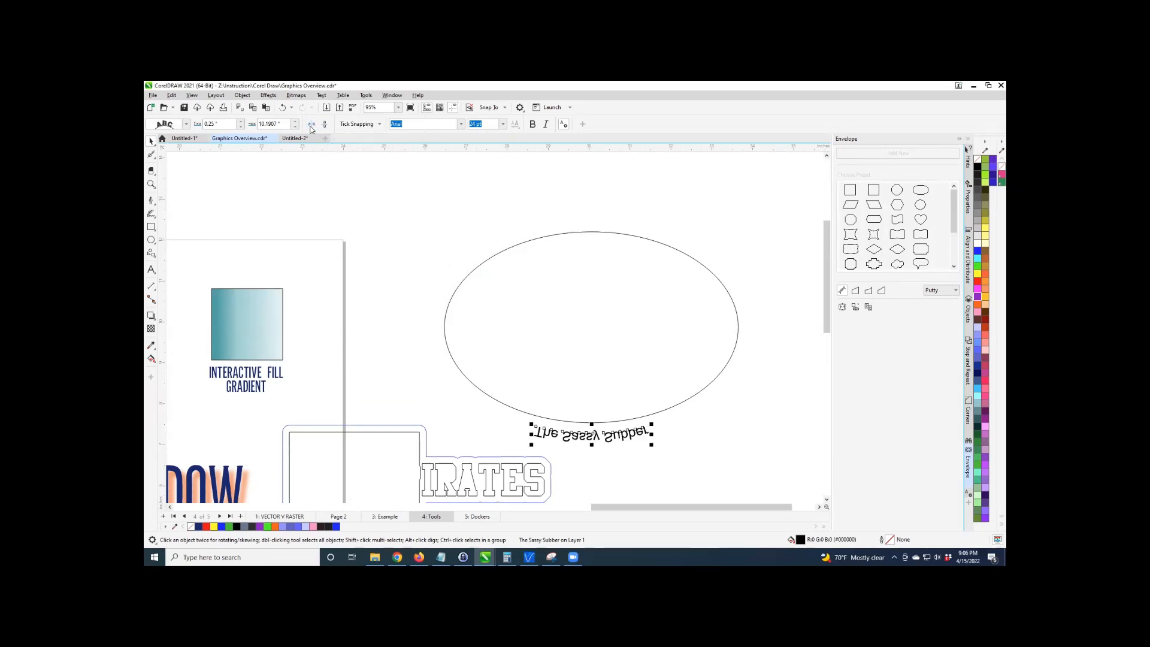
left_click(325, 125)
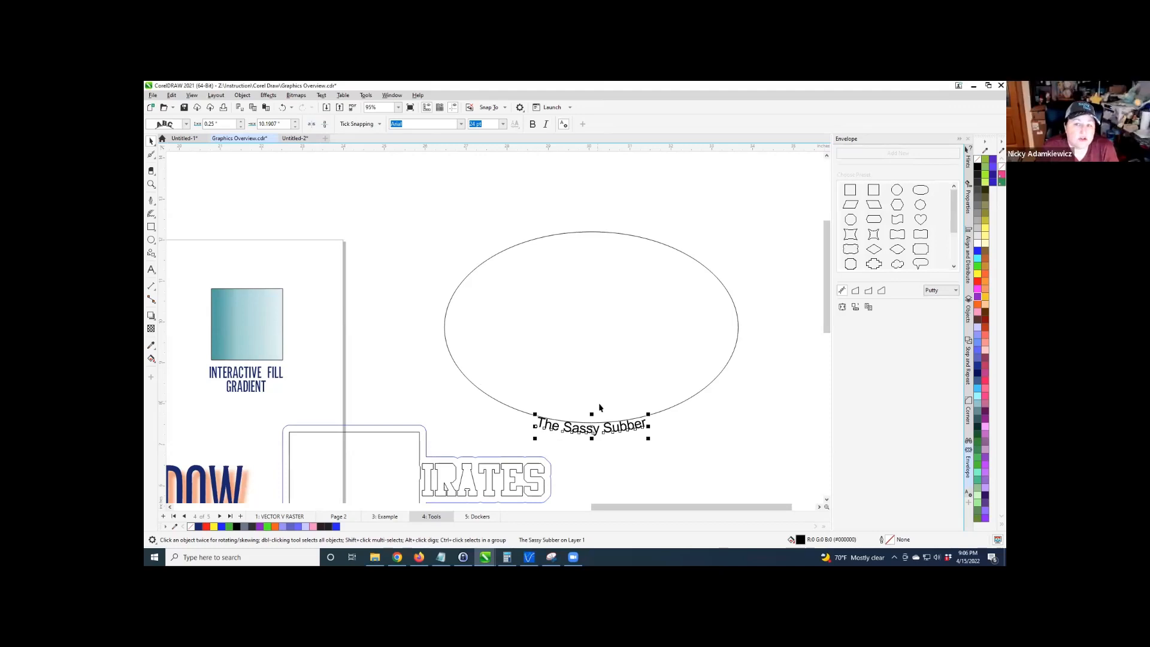
Reposition The Sassy Subber at the ellipse's top centre, 0.625 in from the path, and mirror the text vertically and horizontally.
left_click_drag(595, 429, 589, 209)
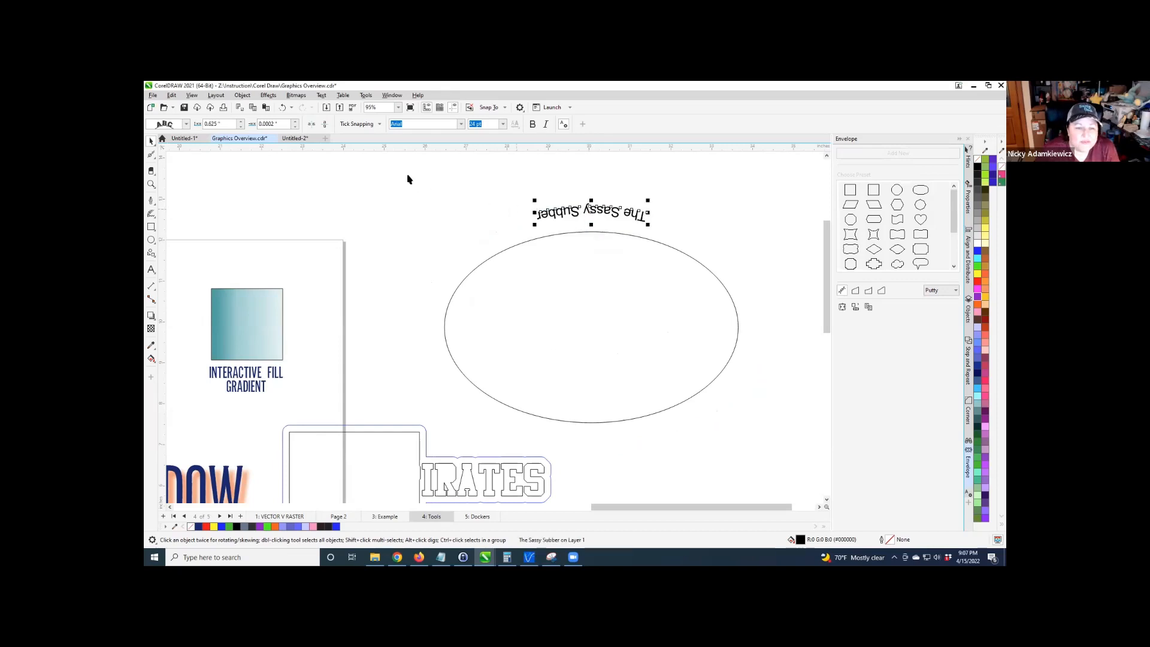
left_click(324, 124)
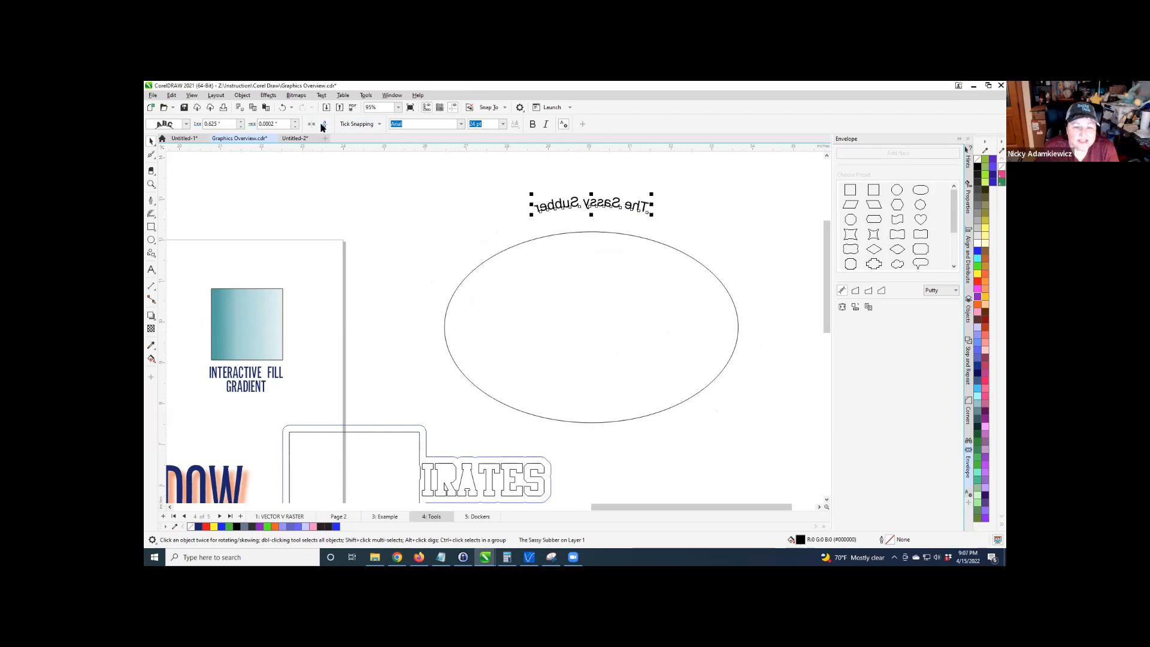
left_click(311, 124)
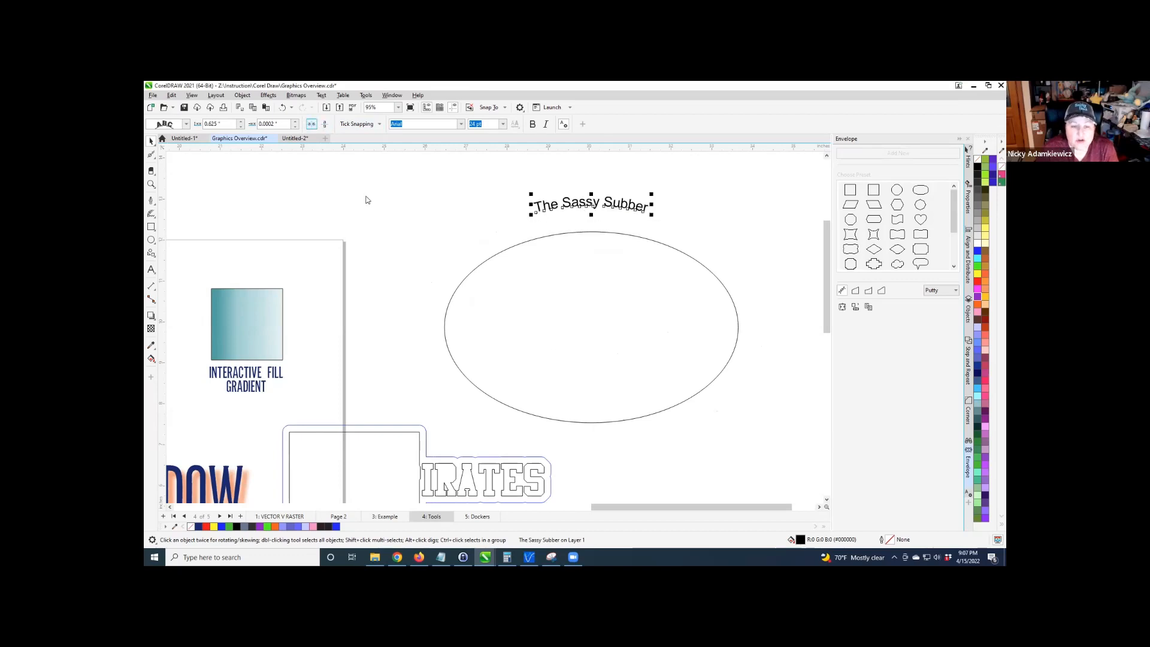
Move the ellipse slightly to the right together with its fitted text.
left_click(602, 232)
left_click_drag(602, 232, 656, 240)
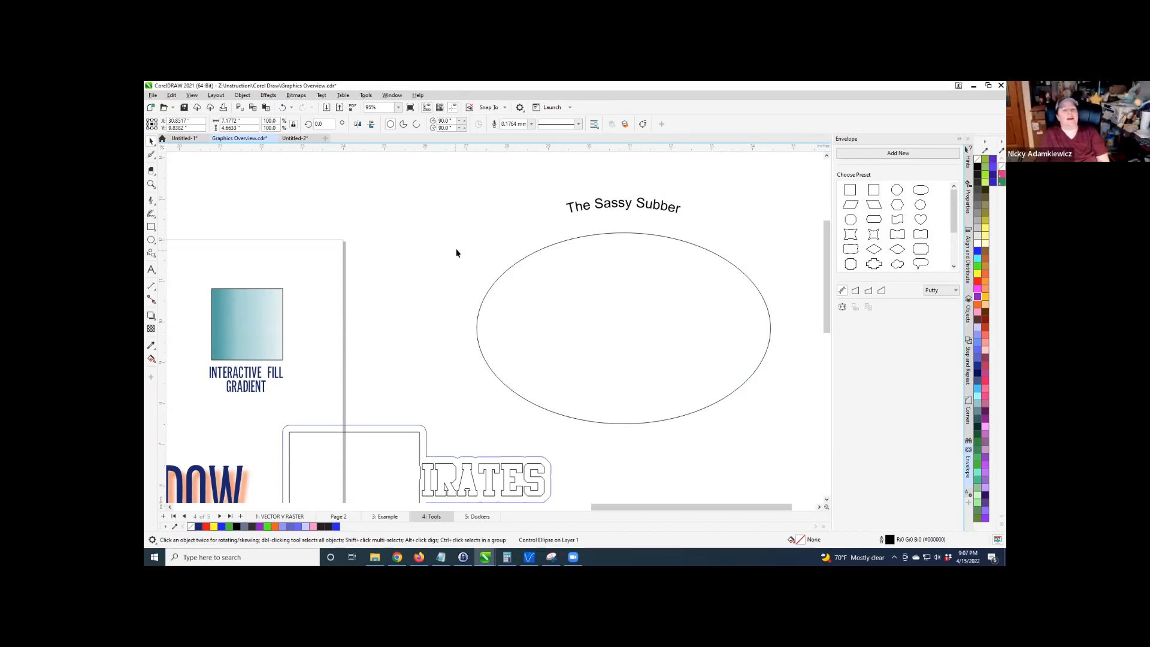
Try to move The Sassy Subber text on its own away from the ellipse's top centre, and undo the move.
left_click(596, 205)
left_click(596, 200)
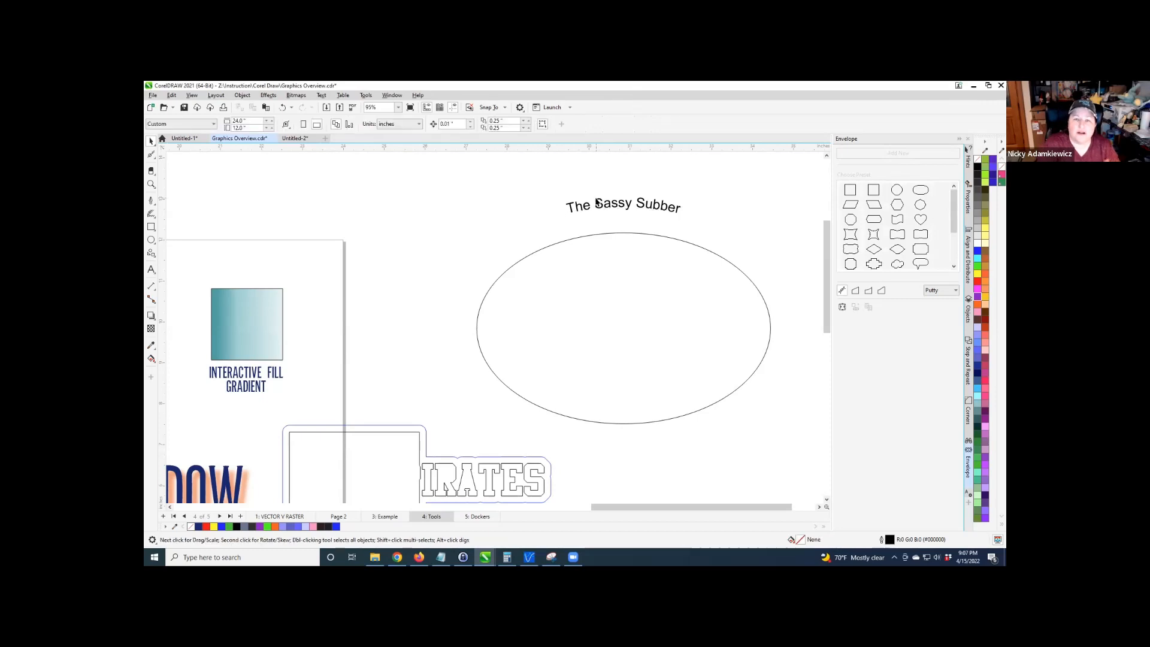
left_click_drag(597, 204, 542, 193)
key("ctrl+z")
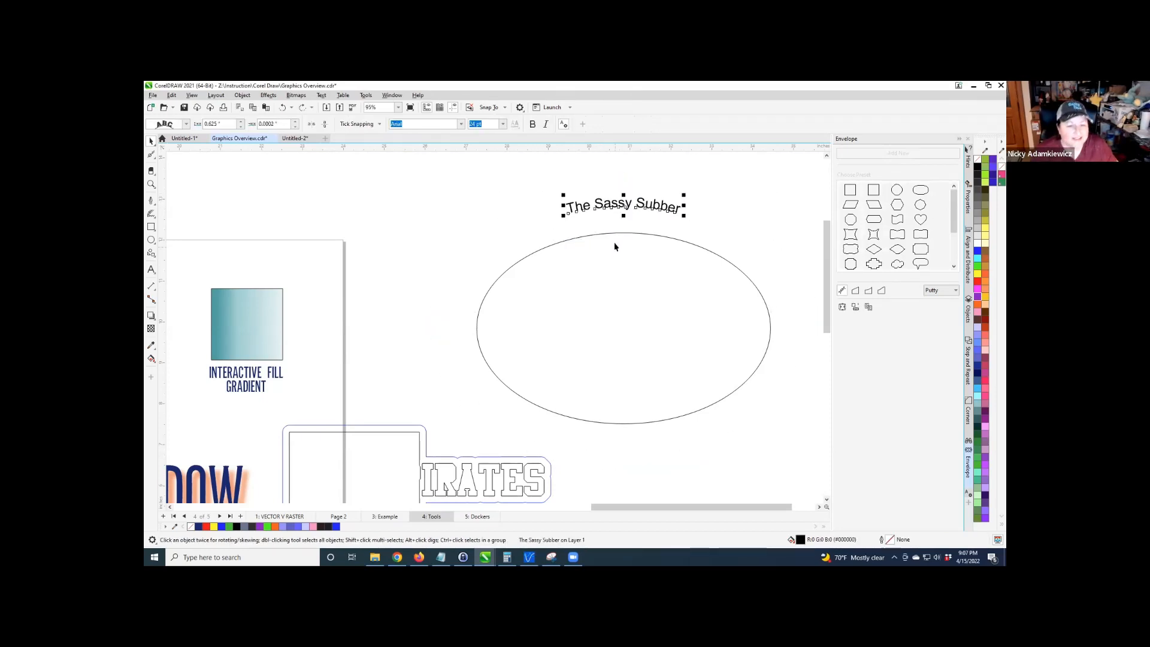
Break The Sassy Subber apart from its ellipse, moving the text to the left and the ellipse up and to the right.
left_click(612, 237)
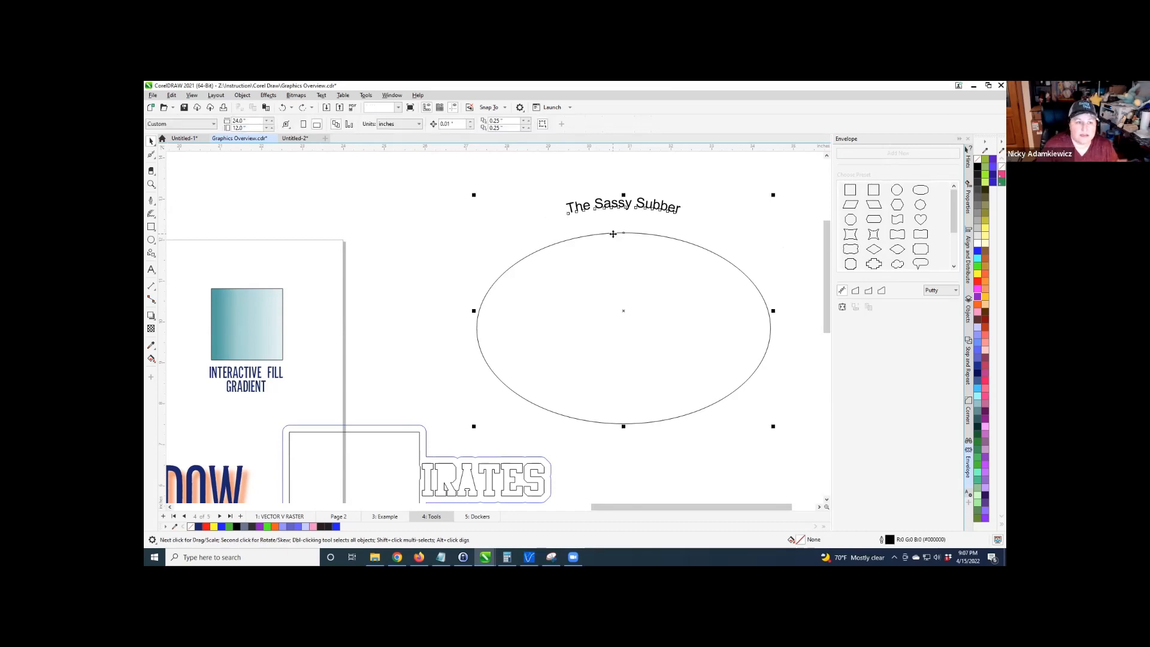
left_click(613, 233)
key("ctrl+k")
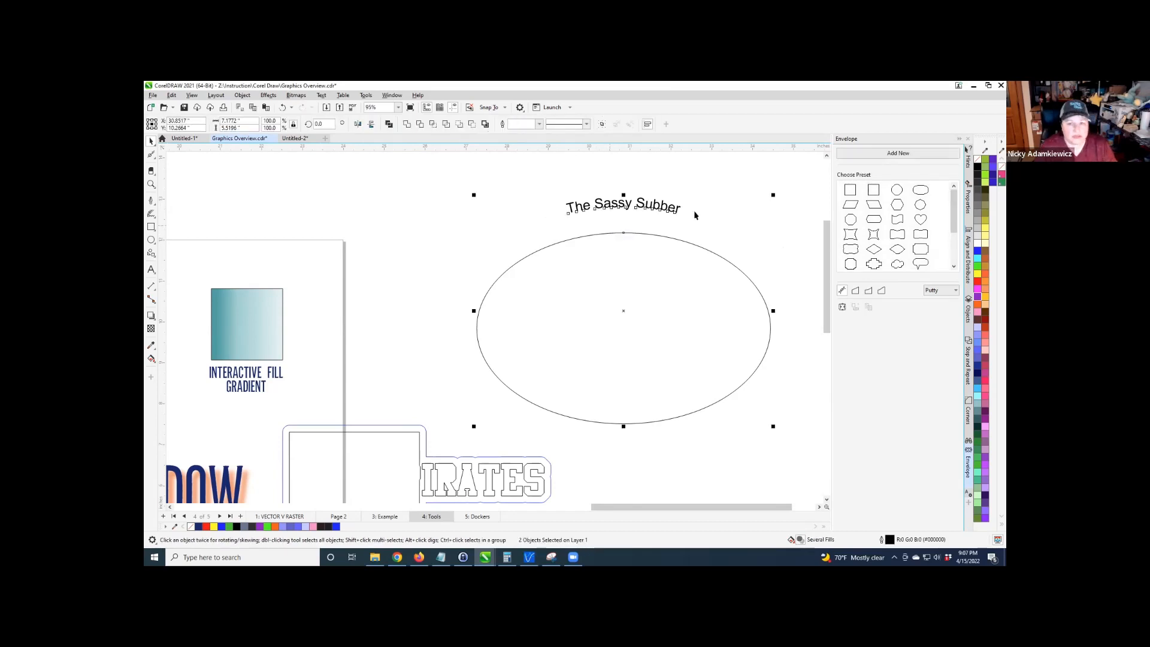
left_click(670, 210)
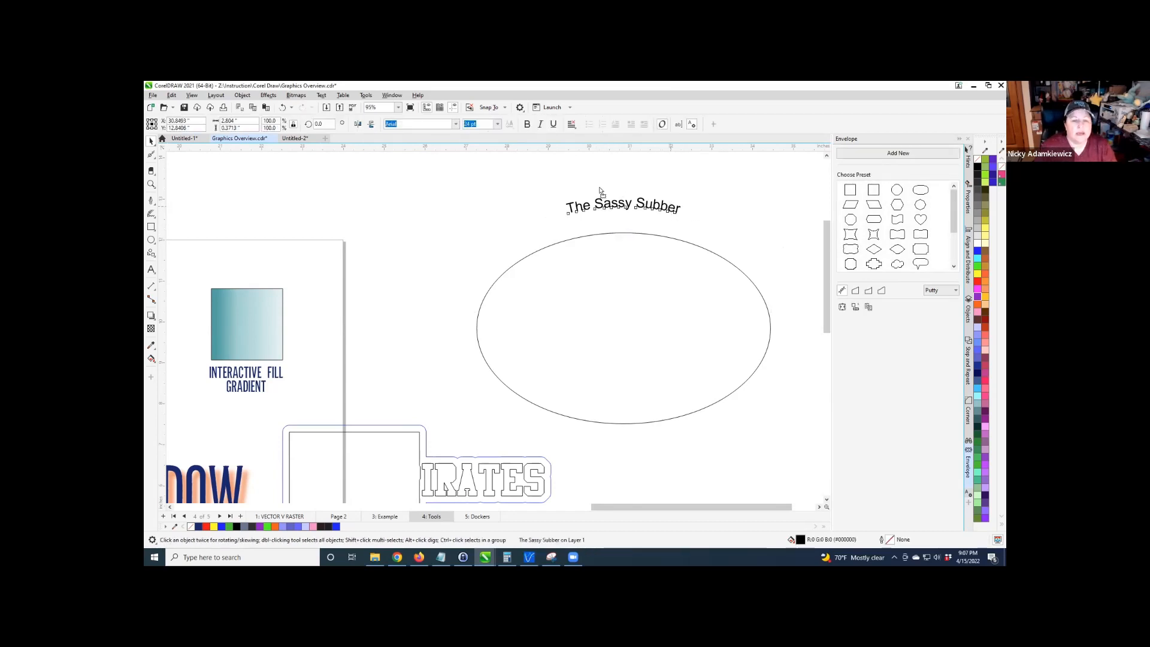
left_click_drag(649, 220, 438, 208)
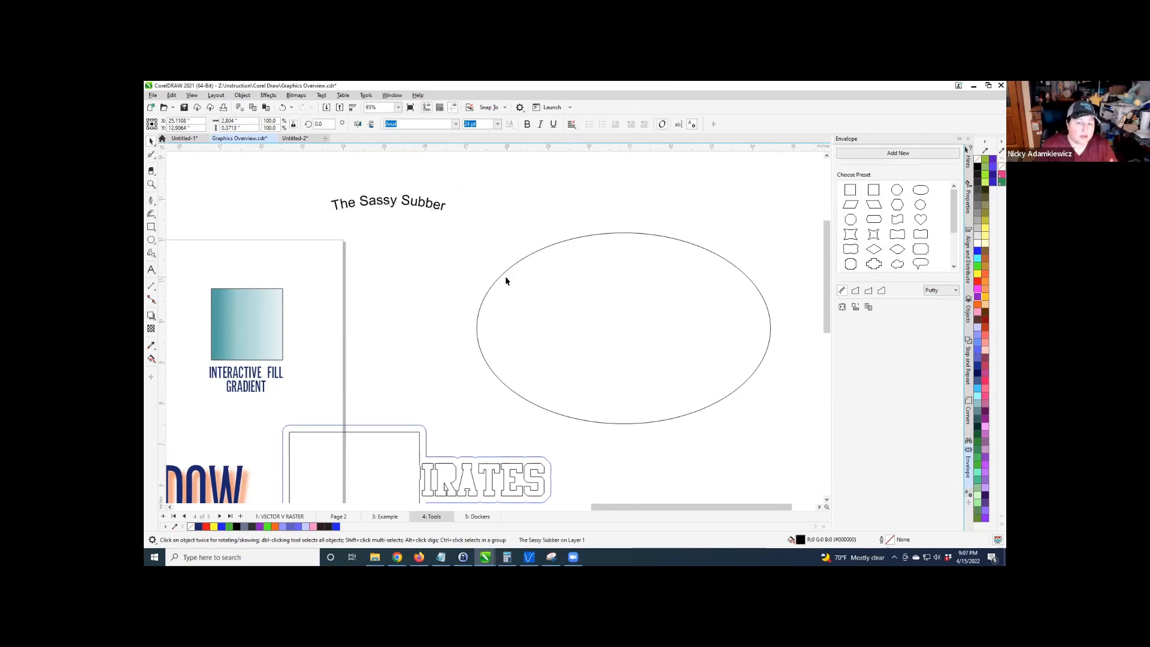
left_click(509, 268)
left_click_drag(510, 268, 592, 215)
left_click(431, 206)
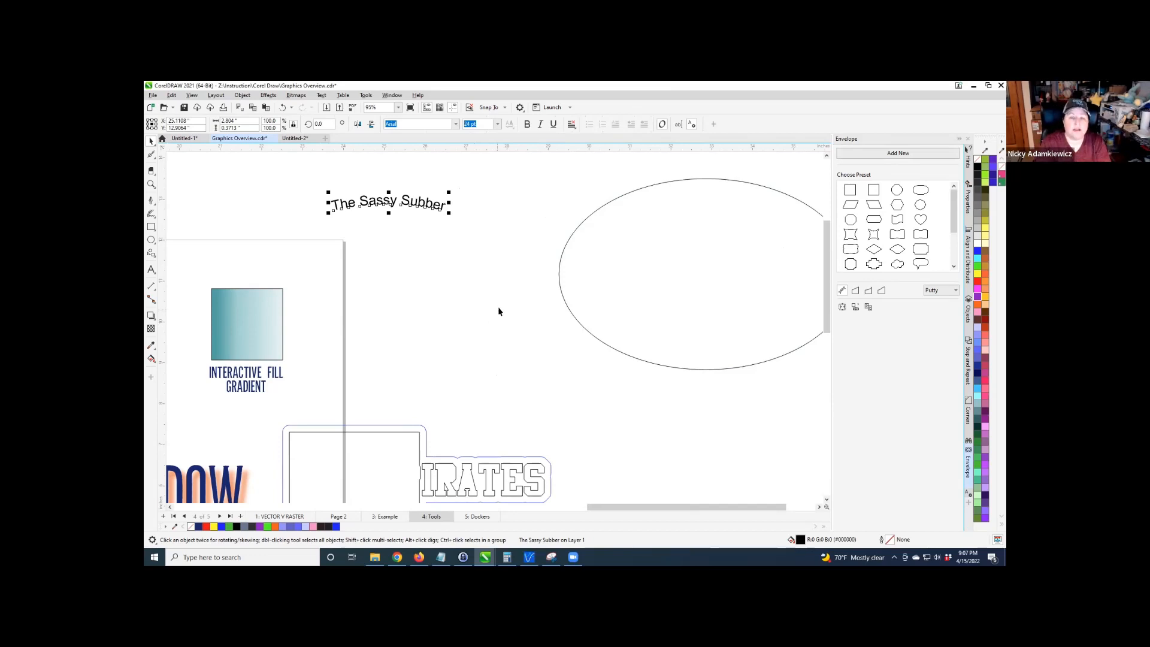
Delete the ellipse and the curved The Sassy Subber text.
left_click_drag(569, 251, 423, 316)
key("Delete")
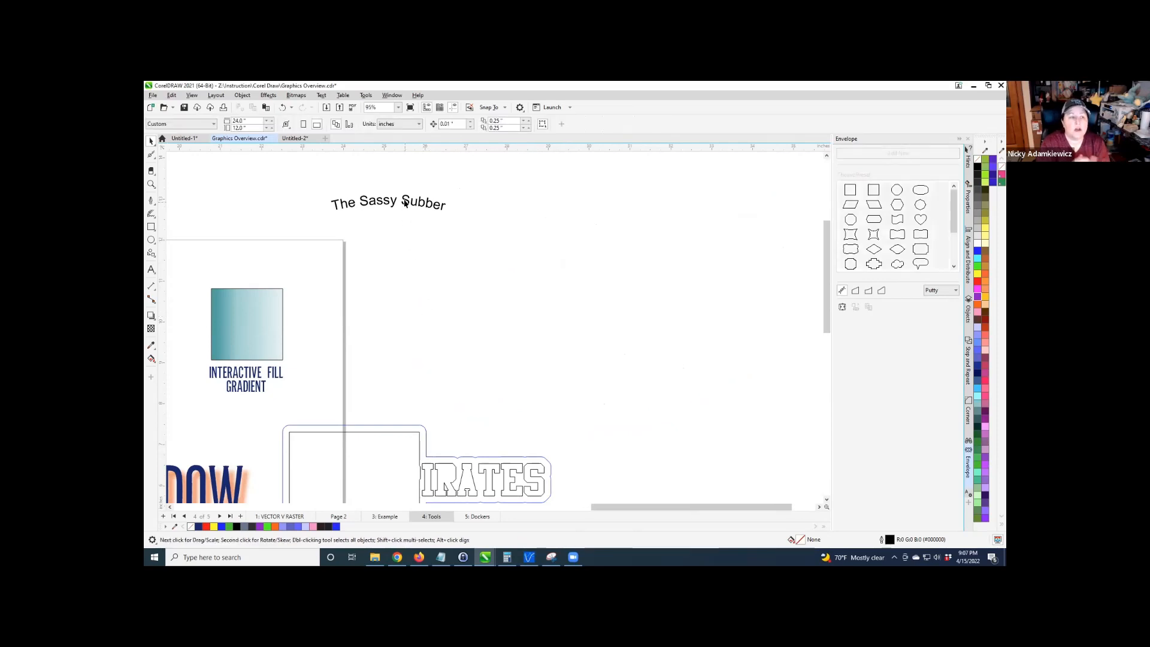
left_click(406, 202)
key("Delete")
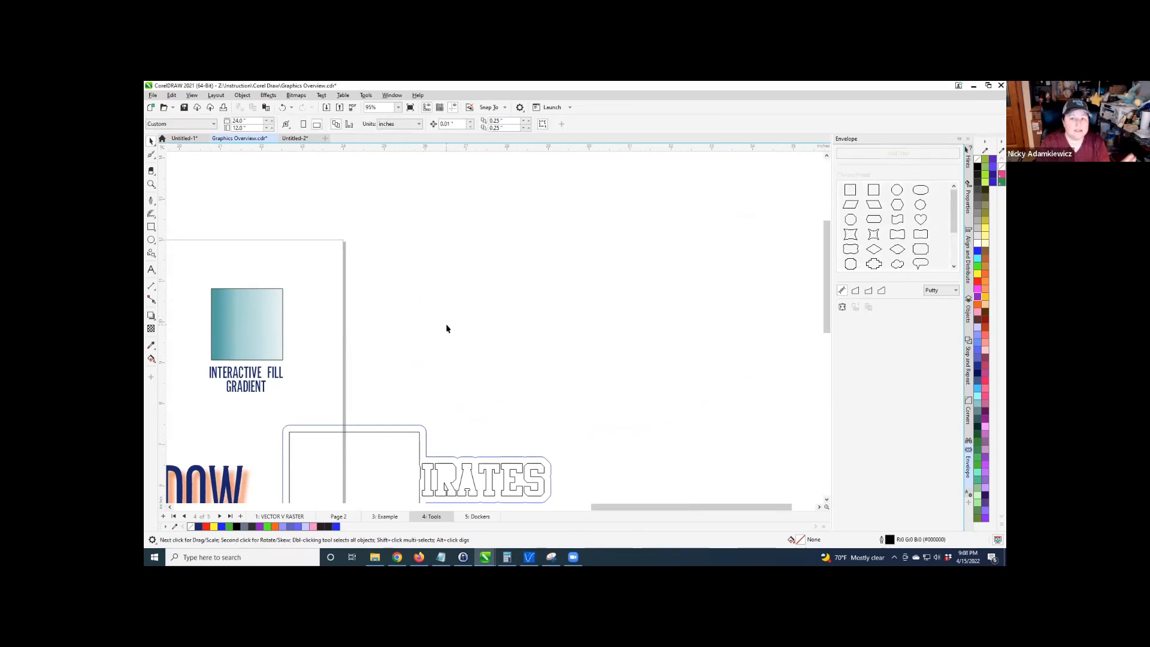
Add the artistic text "PIRATES" in the empty area to the right of the page.
scroll(445, 328, "down", 2)
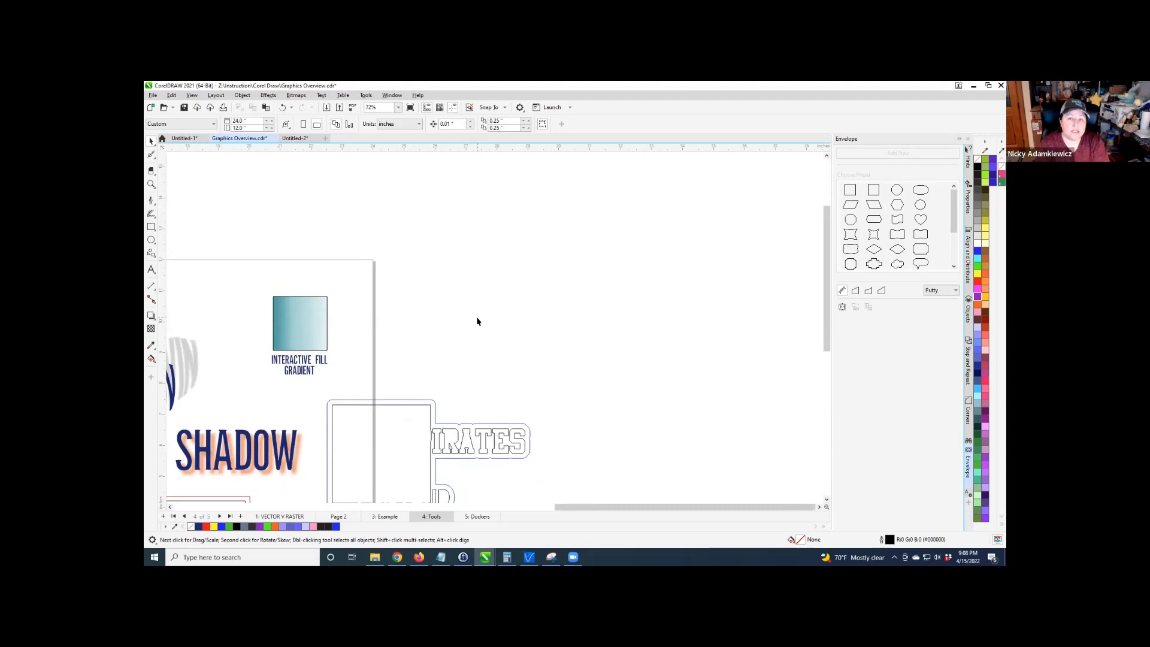
scroll(476, 316, "up", 2)
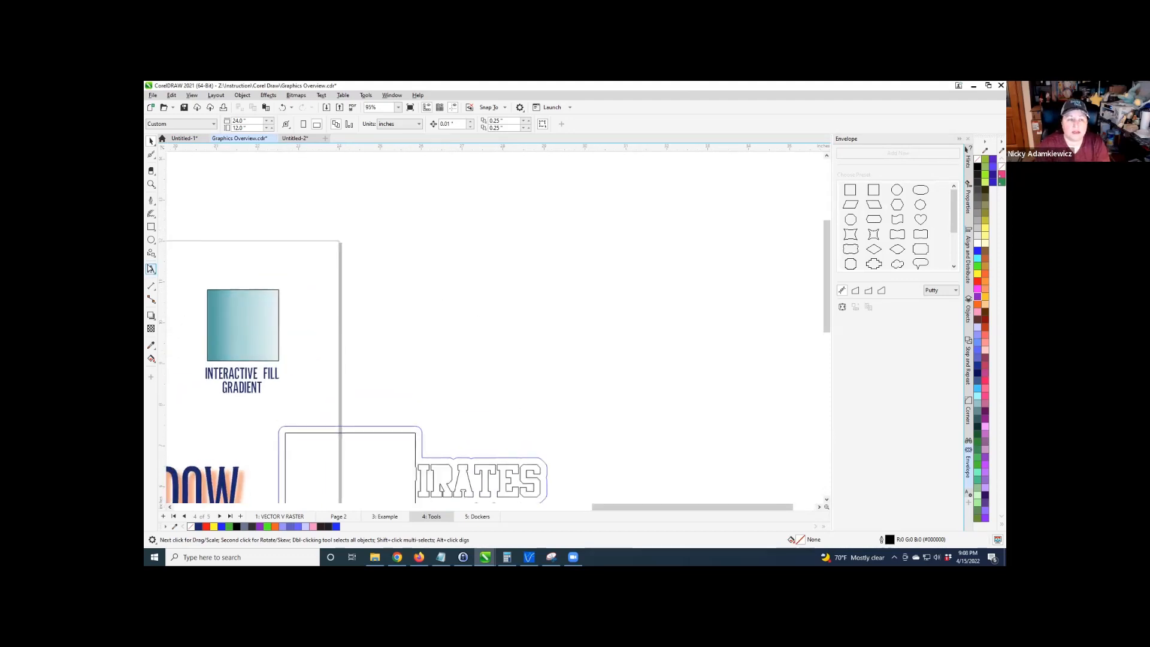
left_click(397, 307)
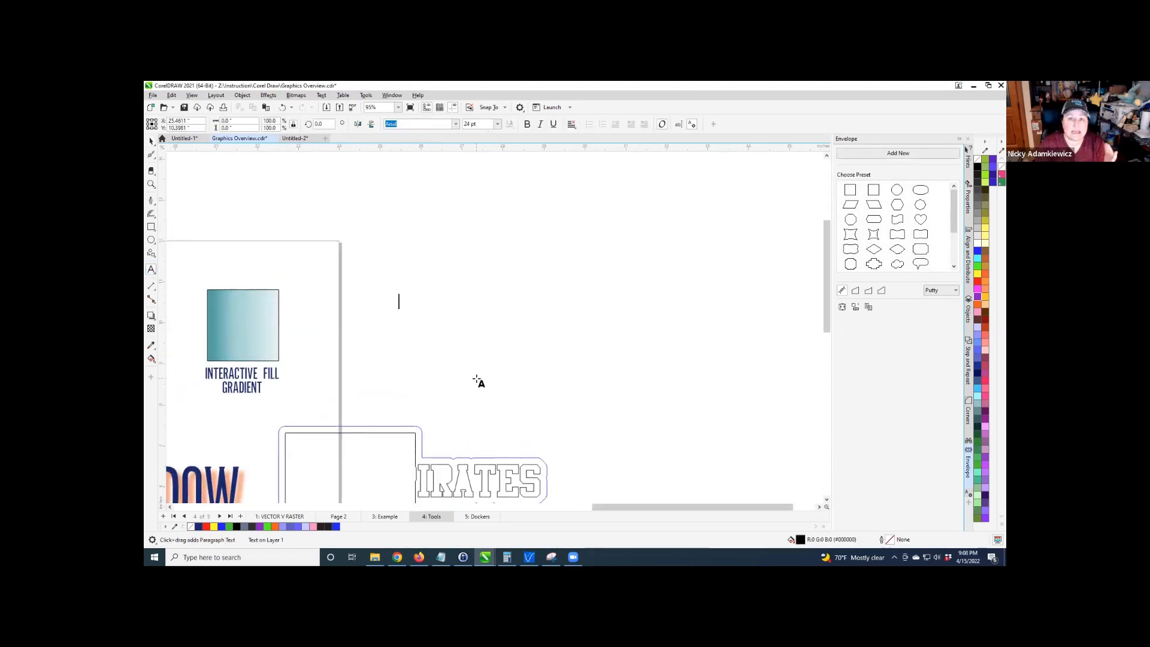
type("PIRATES")
key("Escape")
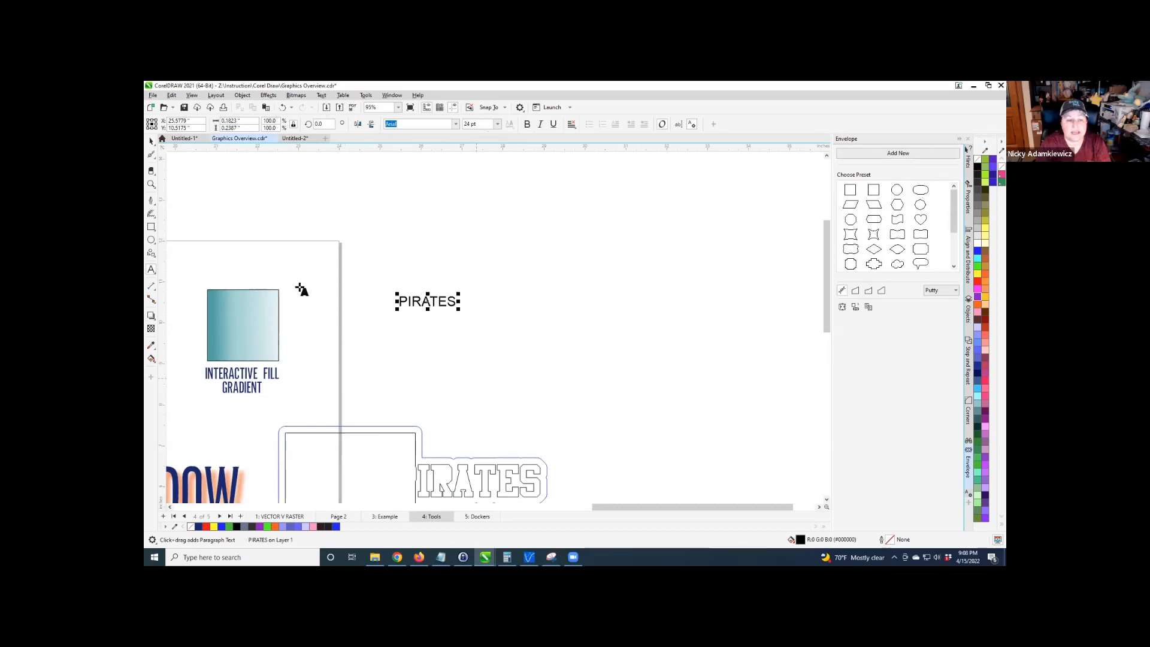
left_click(151, 141)
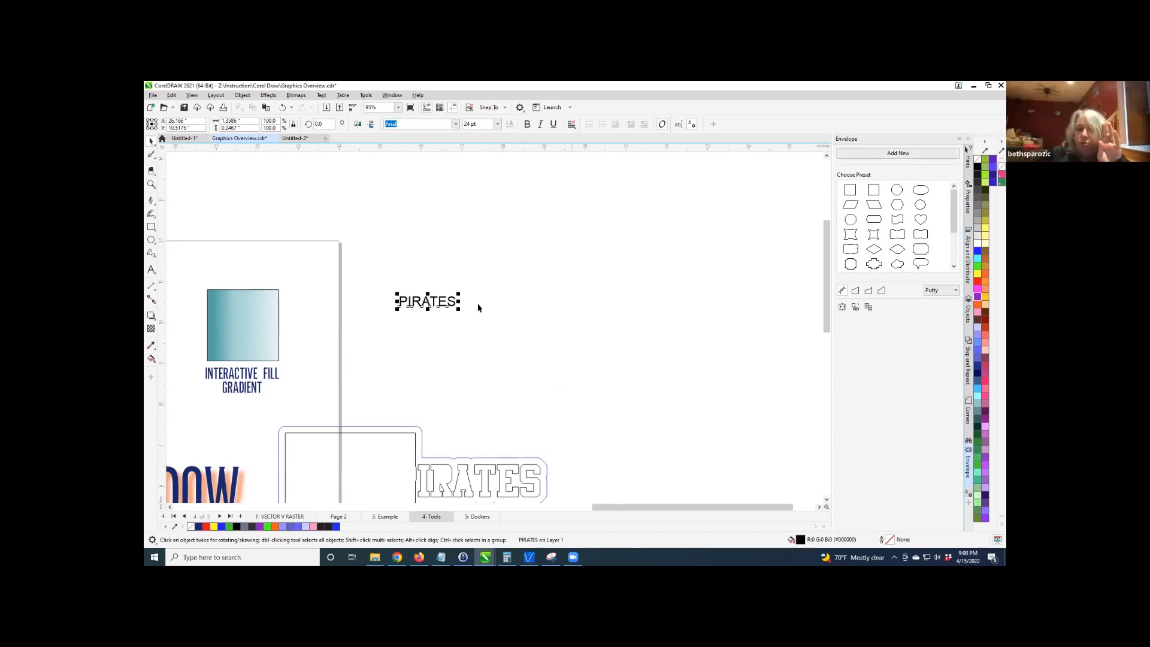
Set the new PIRATES text in the Athletic font and enlarge it to about 6 in wide and 1.36 in high.
left_click_drag(458, 292, 544, 259)
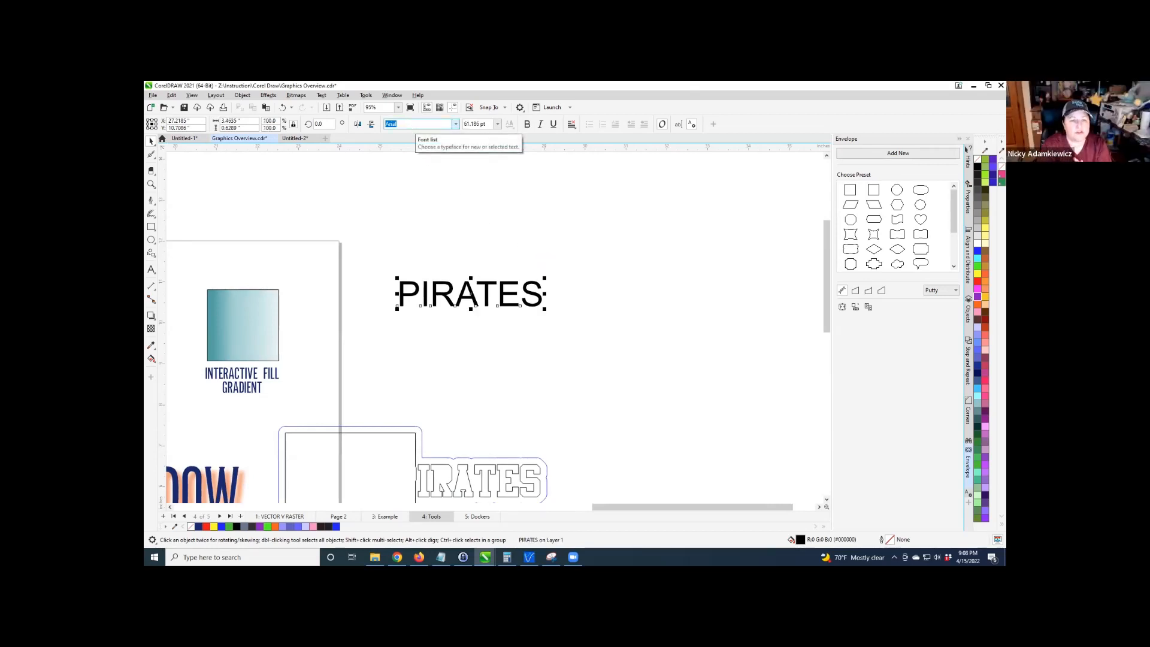
key("Return")
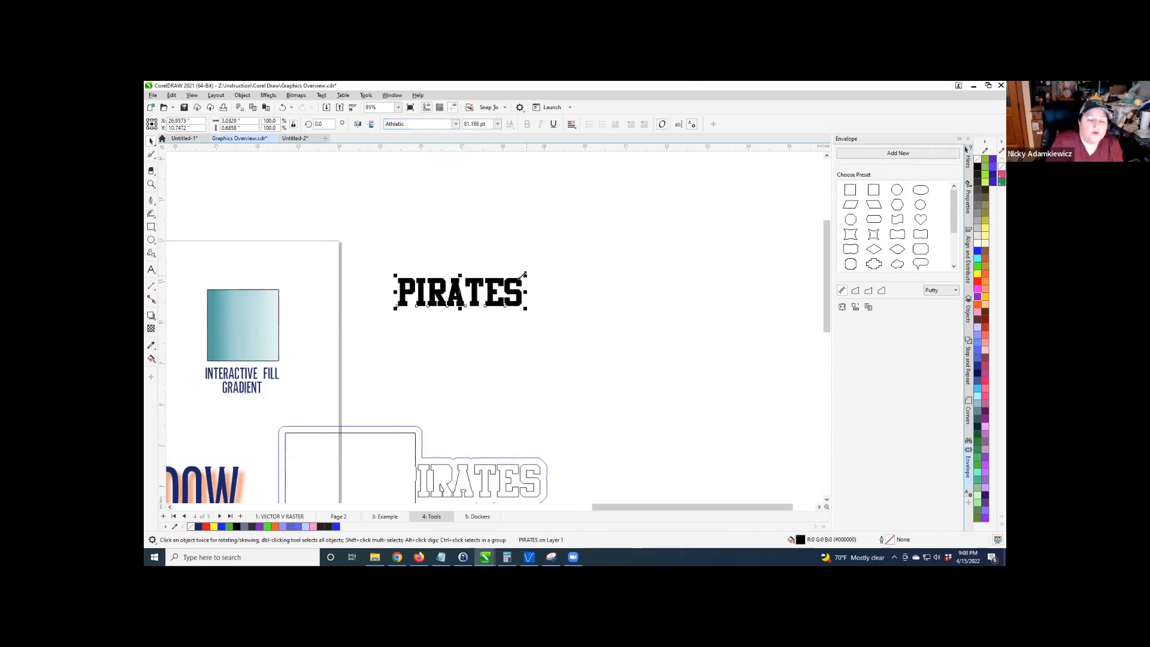
left_click_drag(525, 276, 649, 206)
scroll(618, 367, "down", 5)
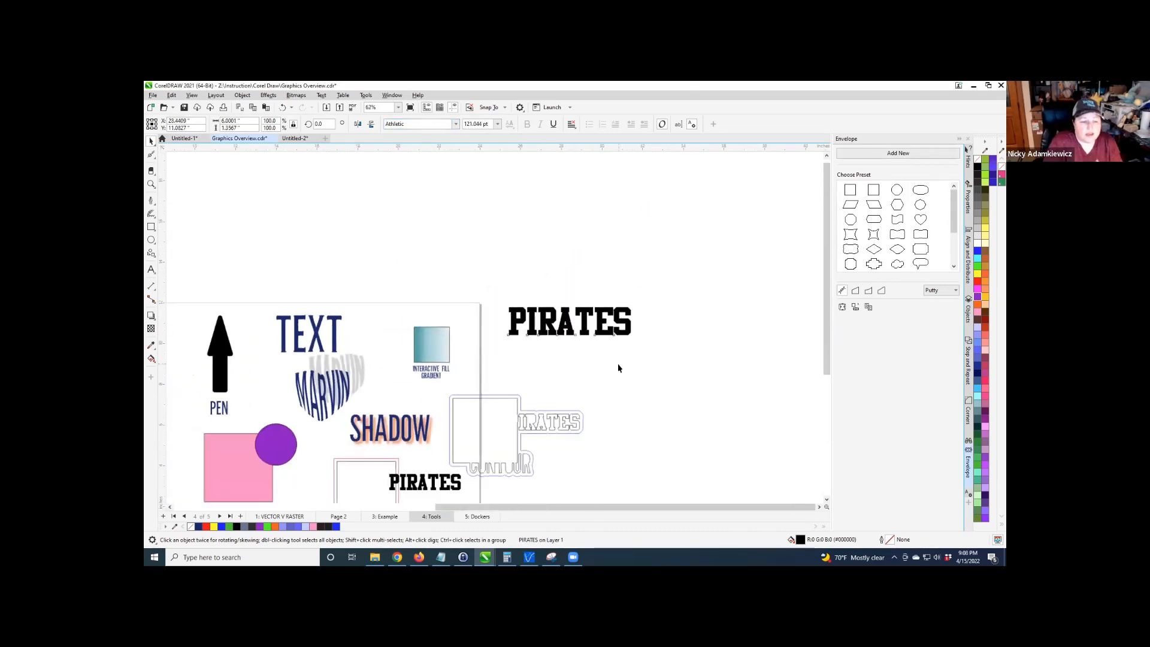
scroll(620, 368, "down", 1)
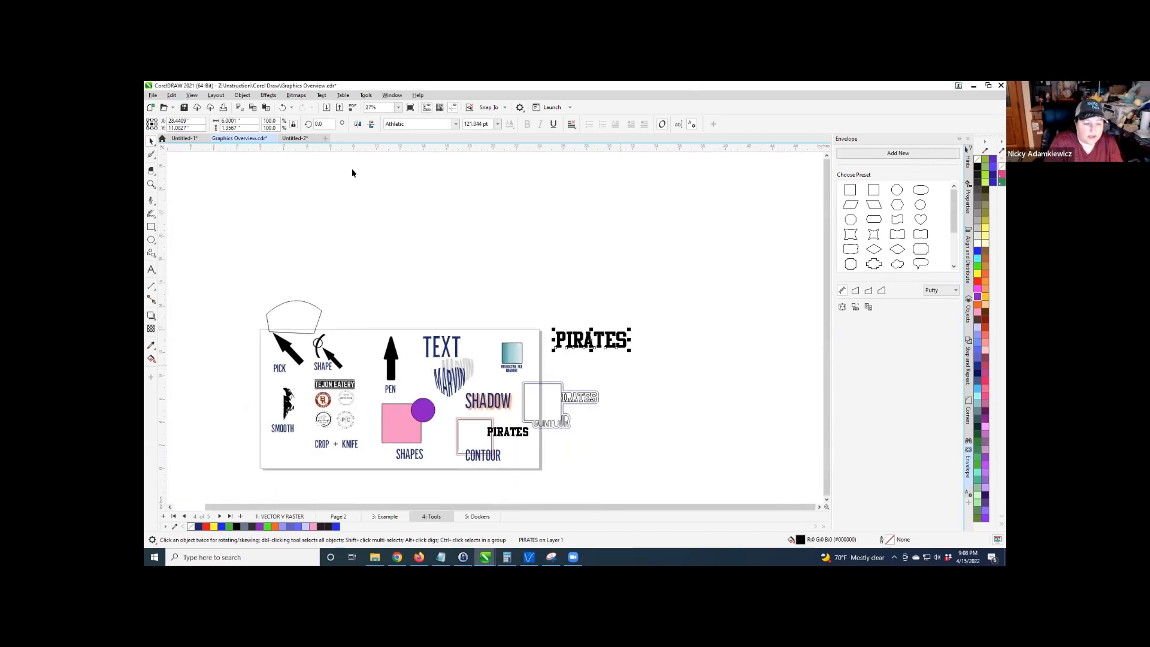
In the Untitled-2 document, separate the CutContour circle from the redbird image, placing them beyond opposite upper corners of the page.
left_click(294, 138)
scroll(453, 354, "down", 3)
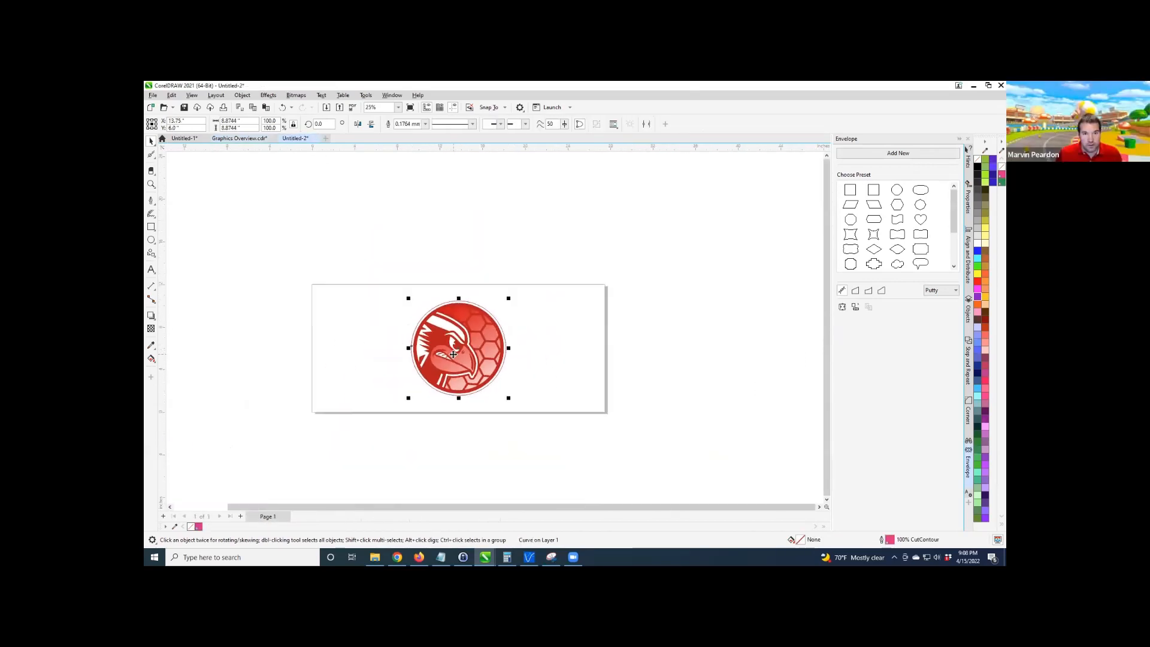
left_click_drag(475, 335, 633, 261)
left_click(438, 330)
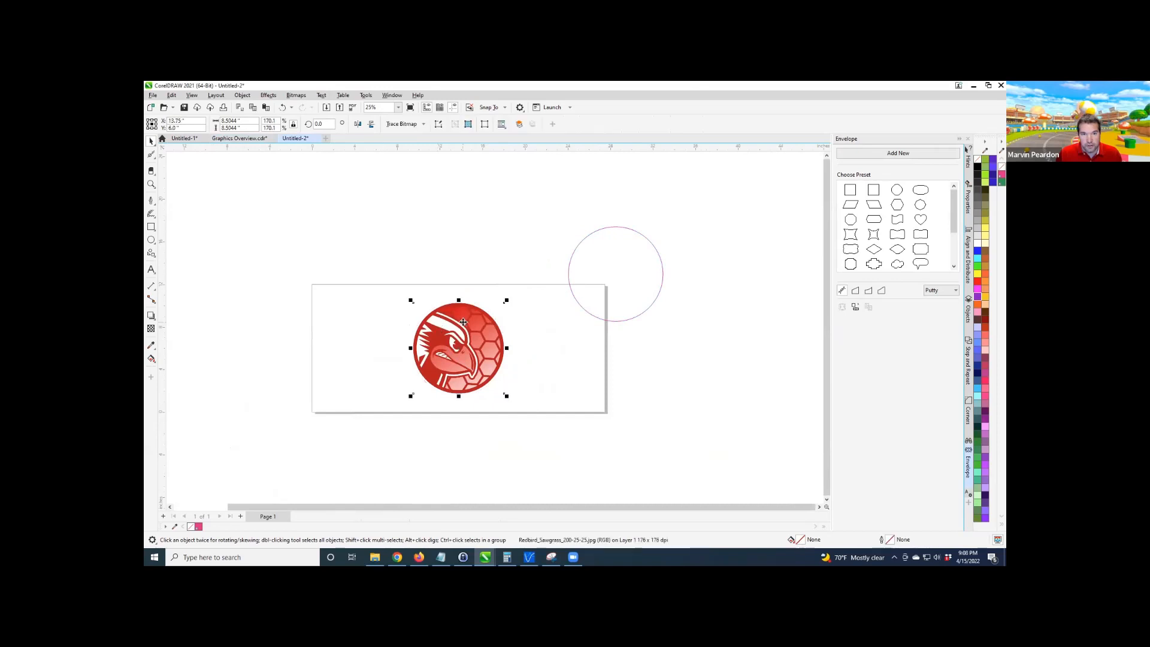
left_click_drag(438, 330, 296, 218)
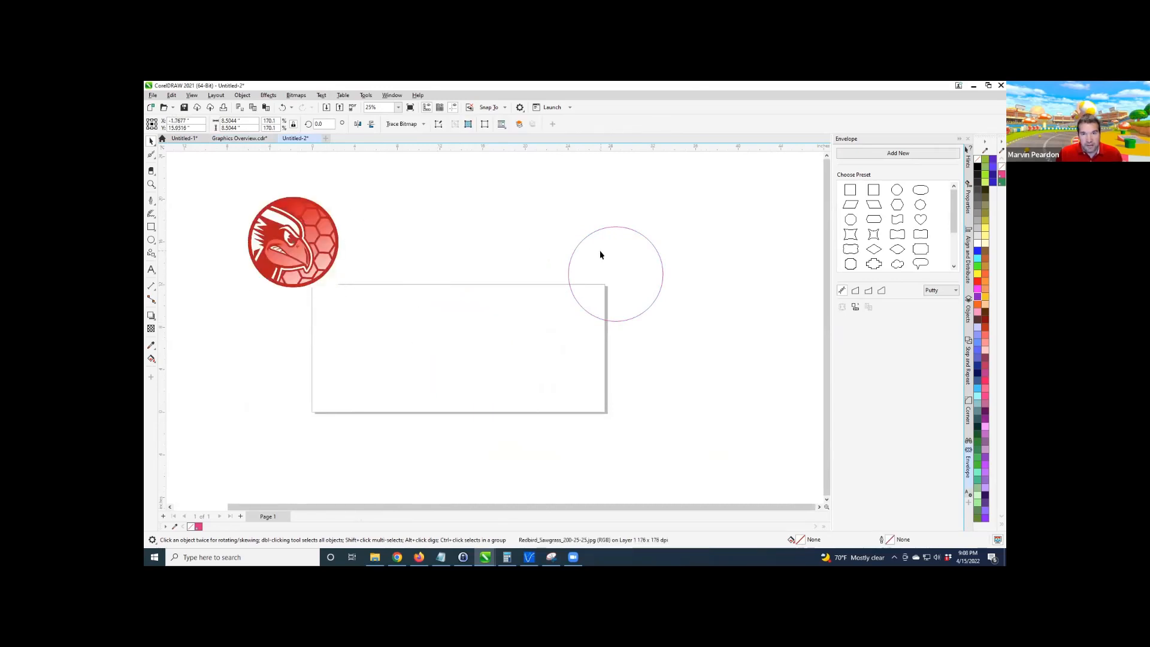
left_click(630, 241)
left_click_drag(630, 241, 667, 211)
left_click(447, 239)
Centre the redbird image and the CutContour circle on the page so they align with each other.
left_click(334, 245)
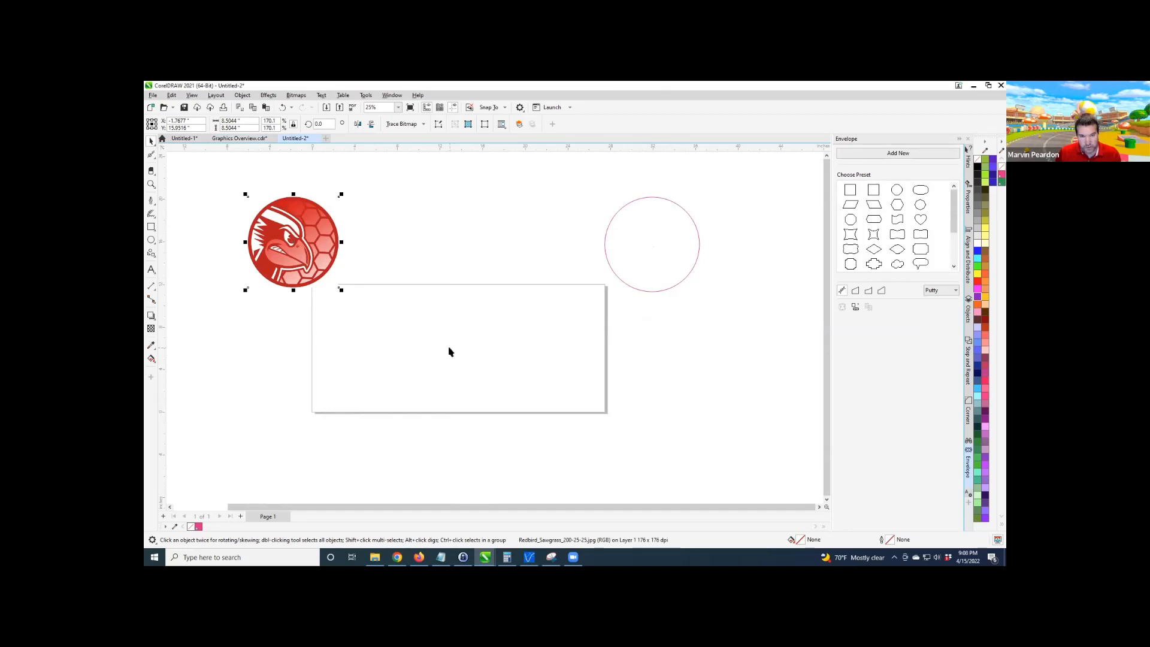
key("p")
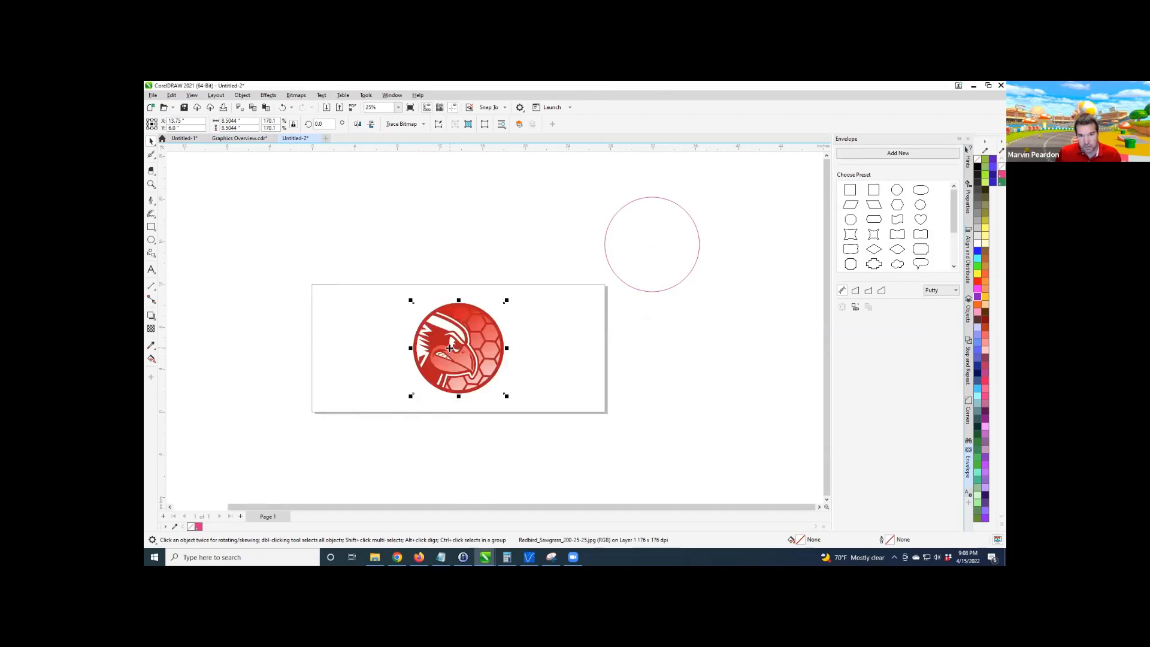
left_click(651, 248)
key("p")
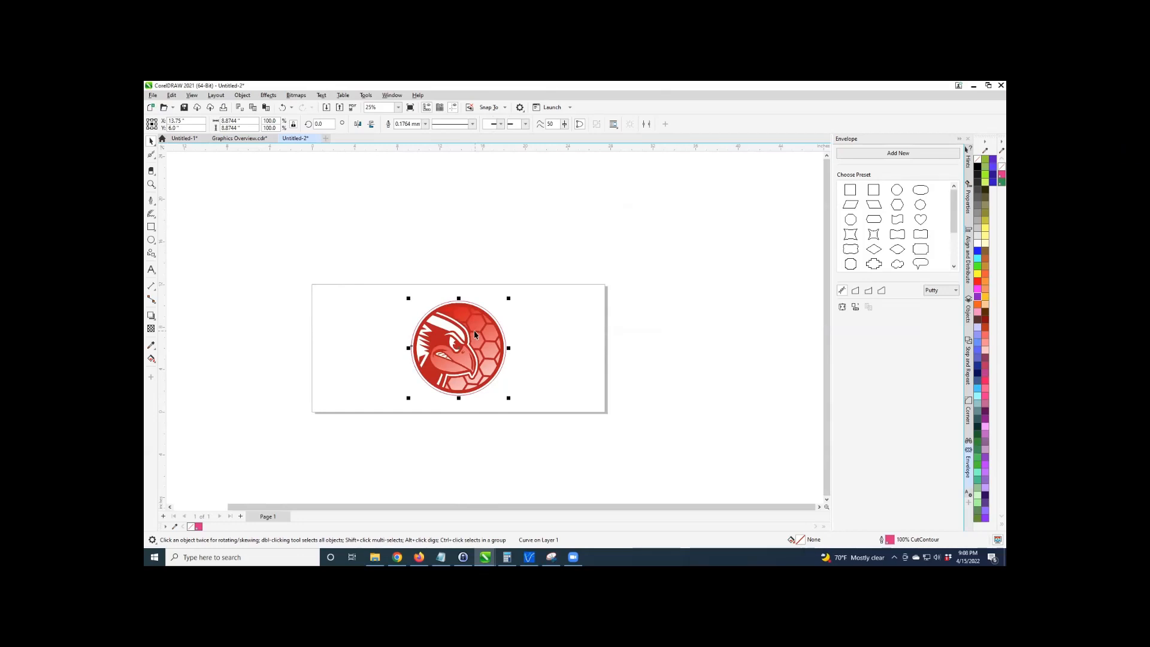
In the Graphics Overview document, move the large PIRATES text higher and place a copy of it to the upper left.
left_click(238, 138)
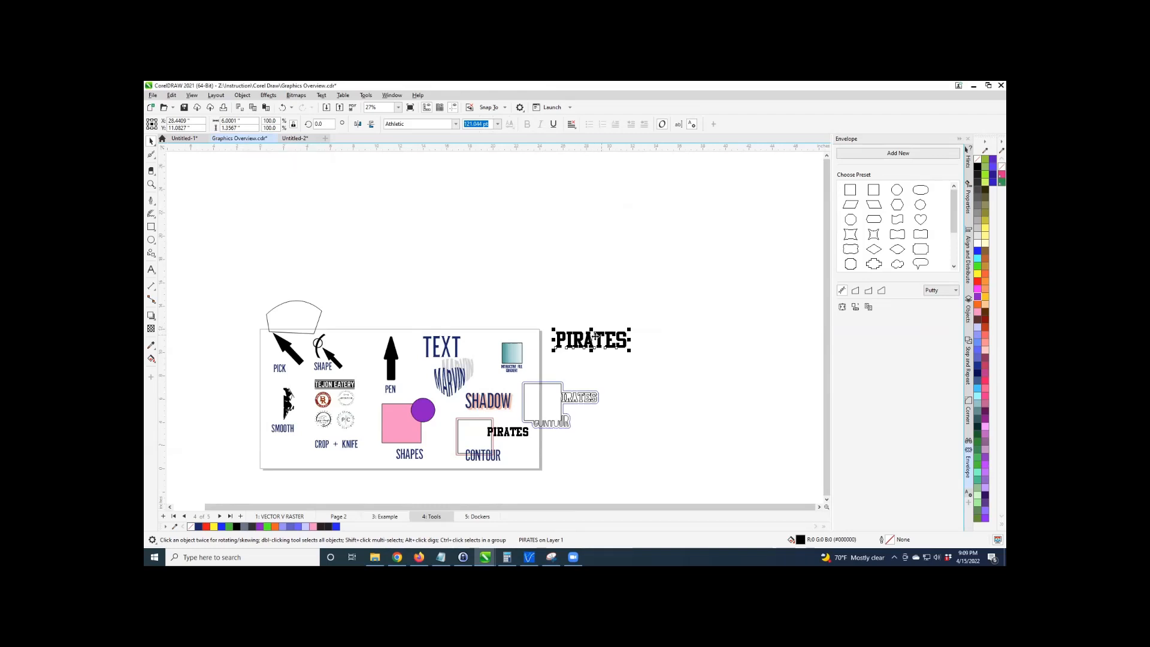
left_click_drag(591, 339, 591, 281)
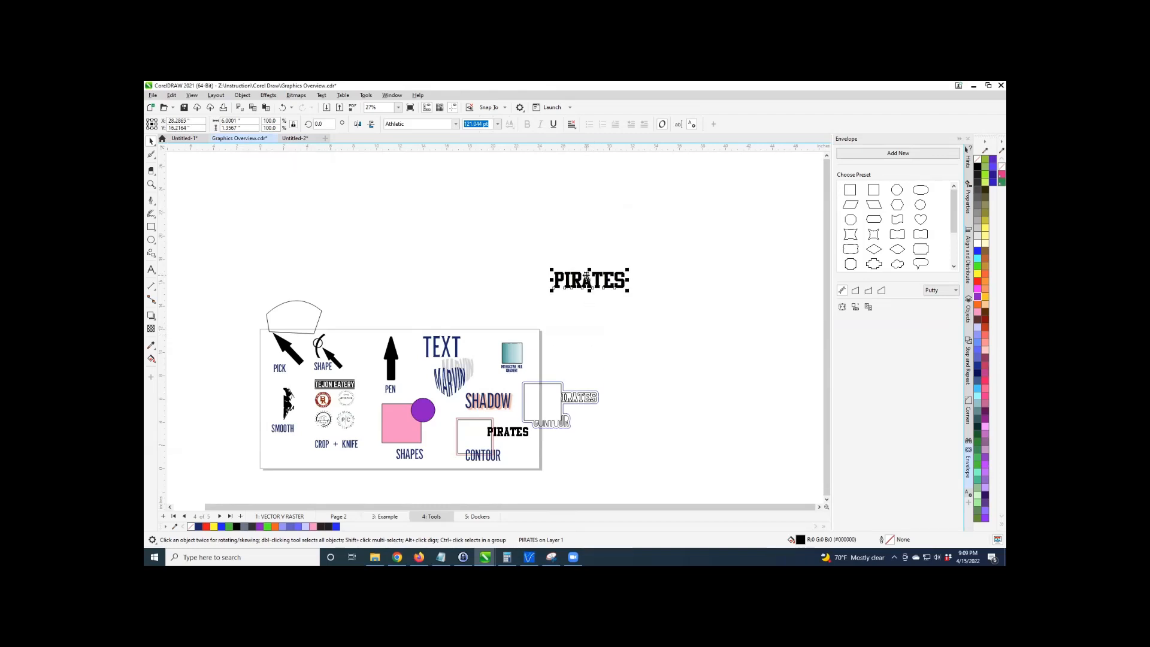
scroll(597, 279, "up", 1)
scroll(597, 280, "up", 1)
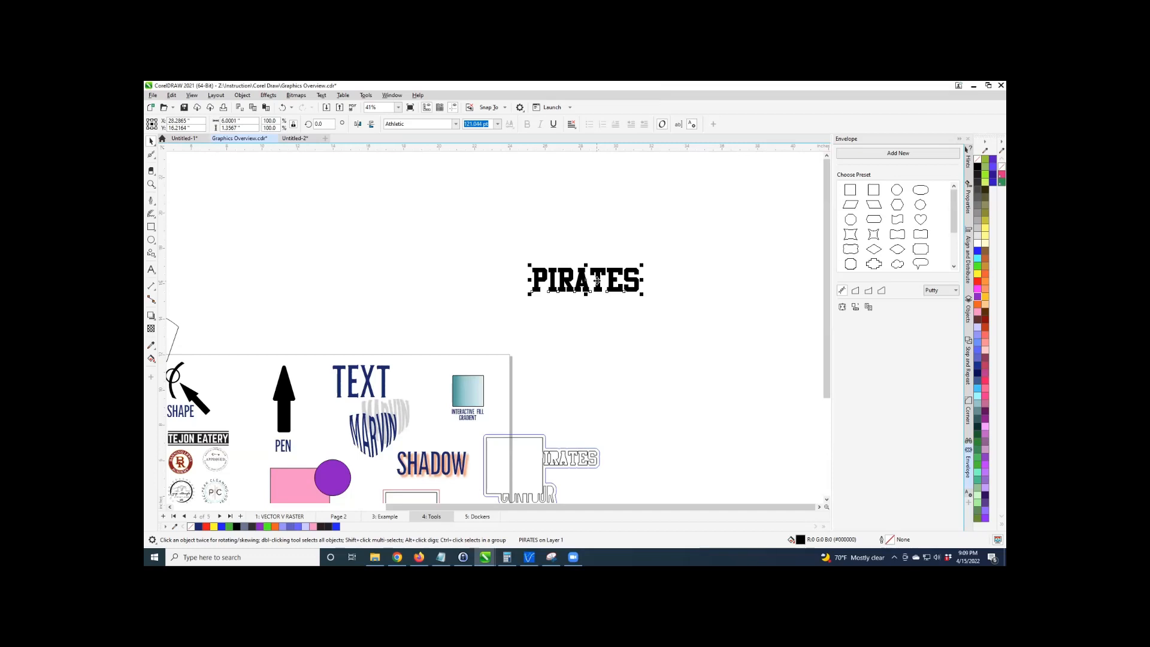
scroll(597, 280, "up", 1)
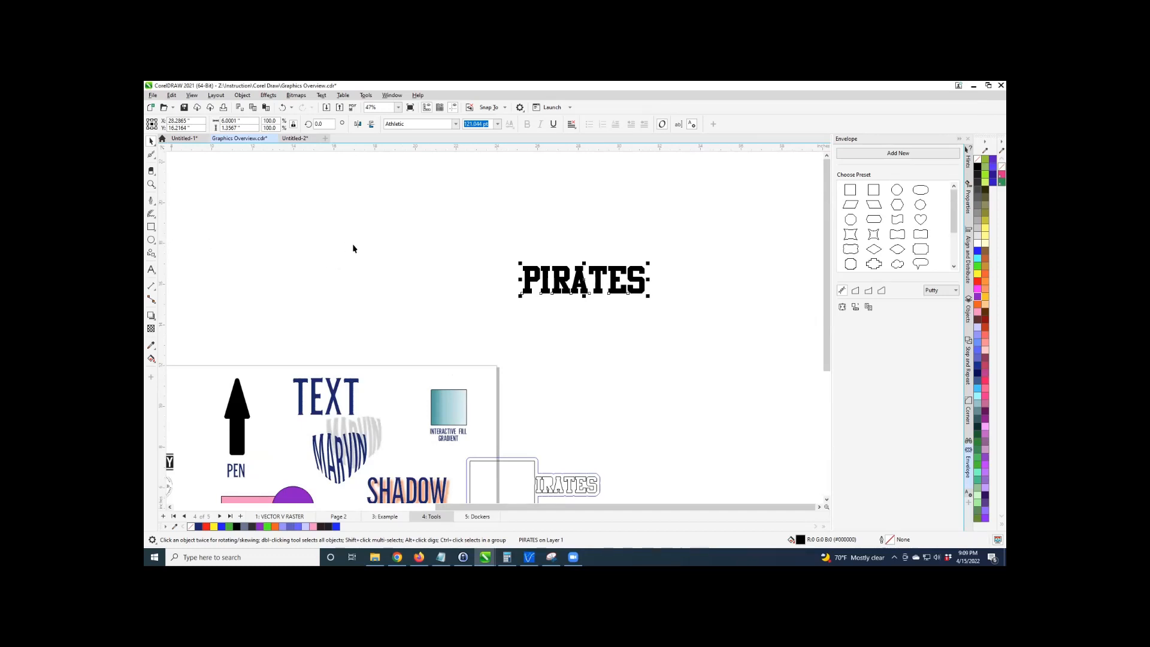
left_click_drag(525, 270, 246, 212)
Draw a horizontal ellipse about 11.52 in wide and 5.5 in high below and to the right of the original PIRATES text.
left_click(152, 242)
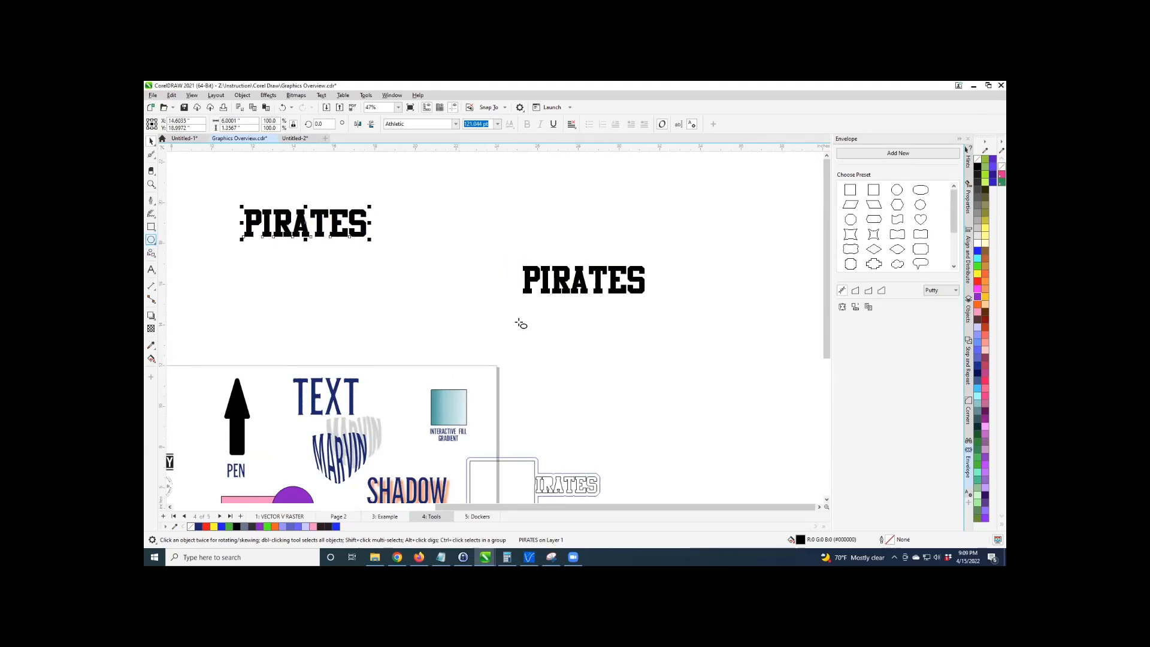
left_click_drag(558, 322, 797, 439)
left_click(150, 141)
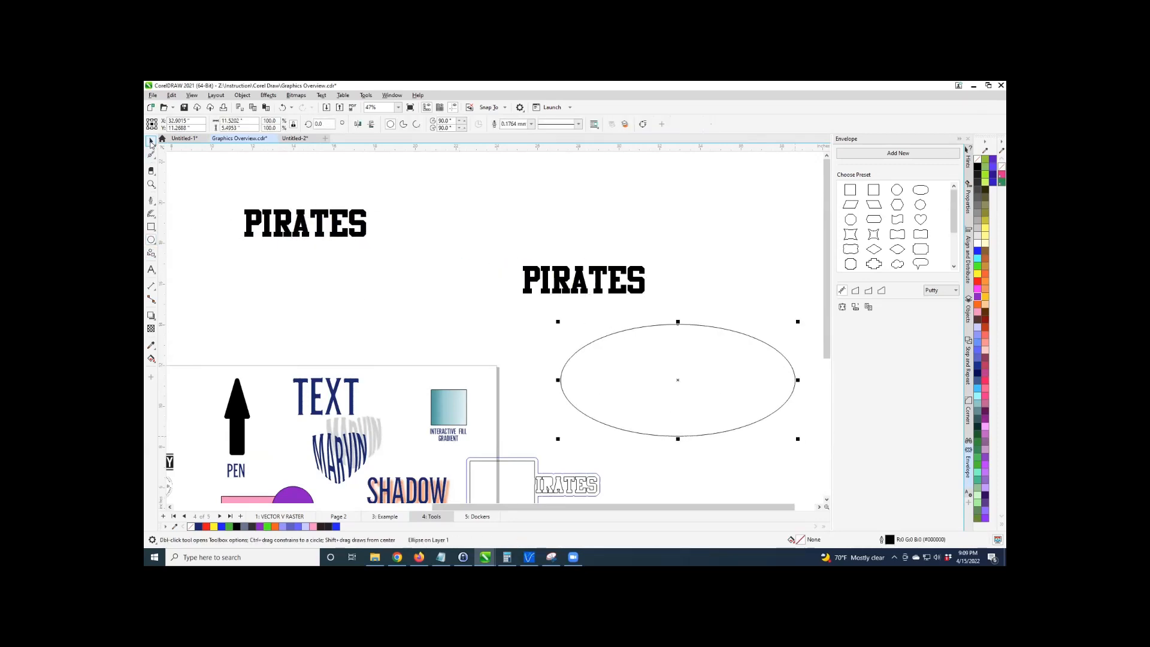
Fit the PIRATES text nearest the ellipse to the ellipse's path, centred along its upper edge.
left_click(529, 278)
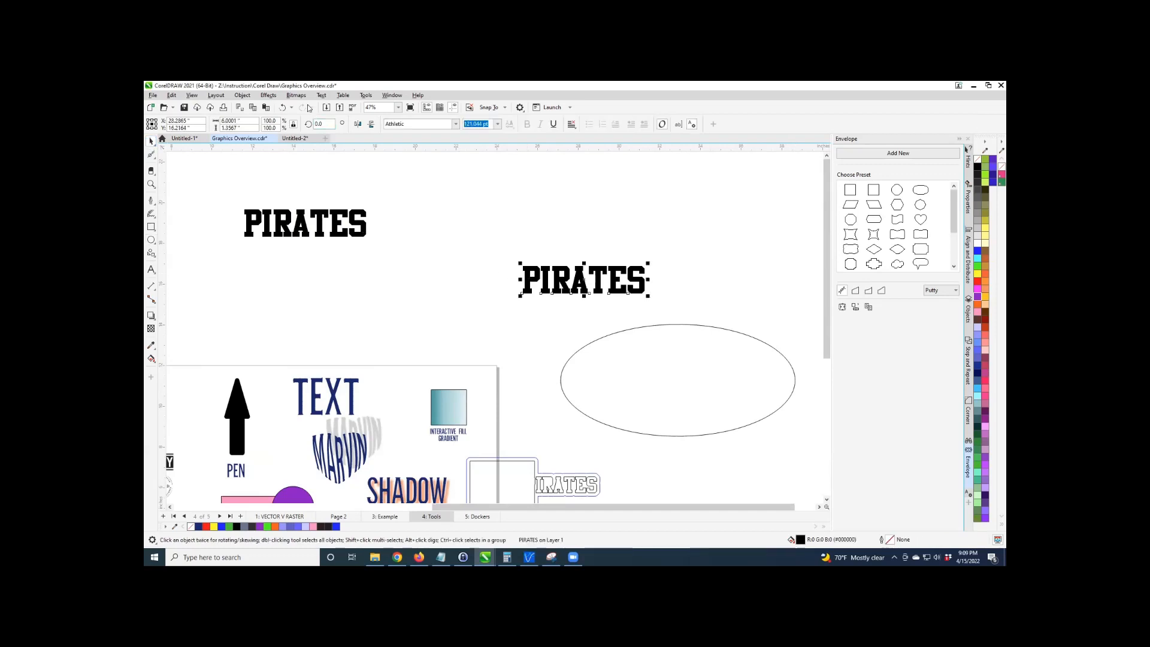
left_click(322, 96)
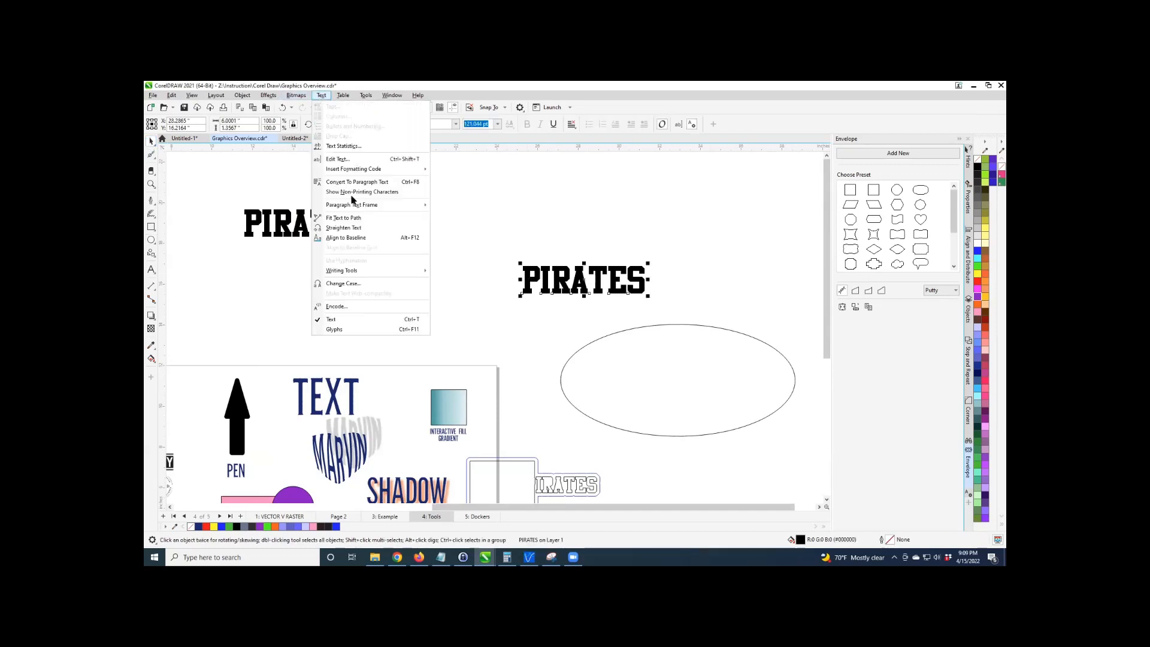
left_click(350, 218)
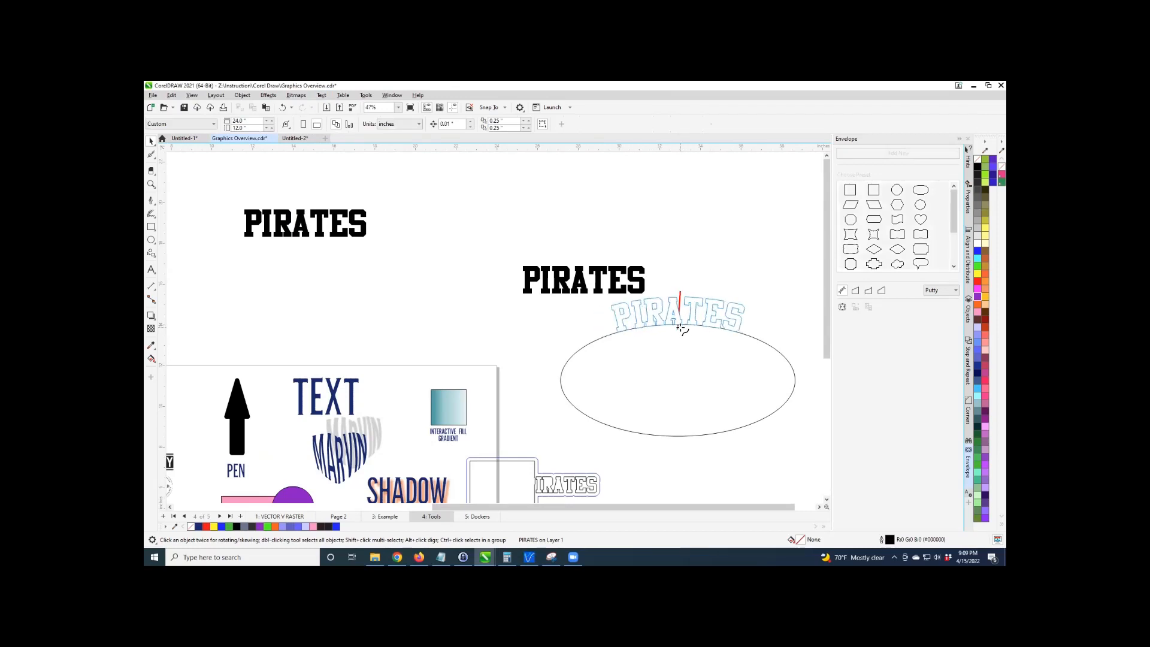
left_click(681, 328)
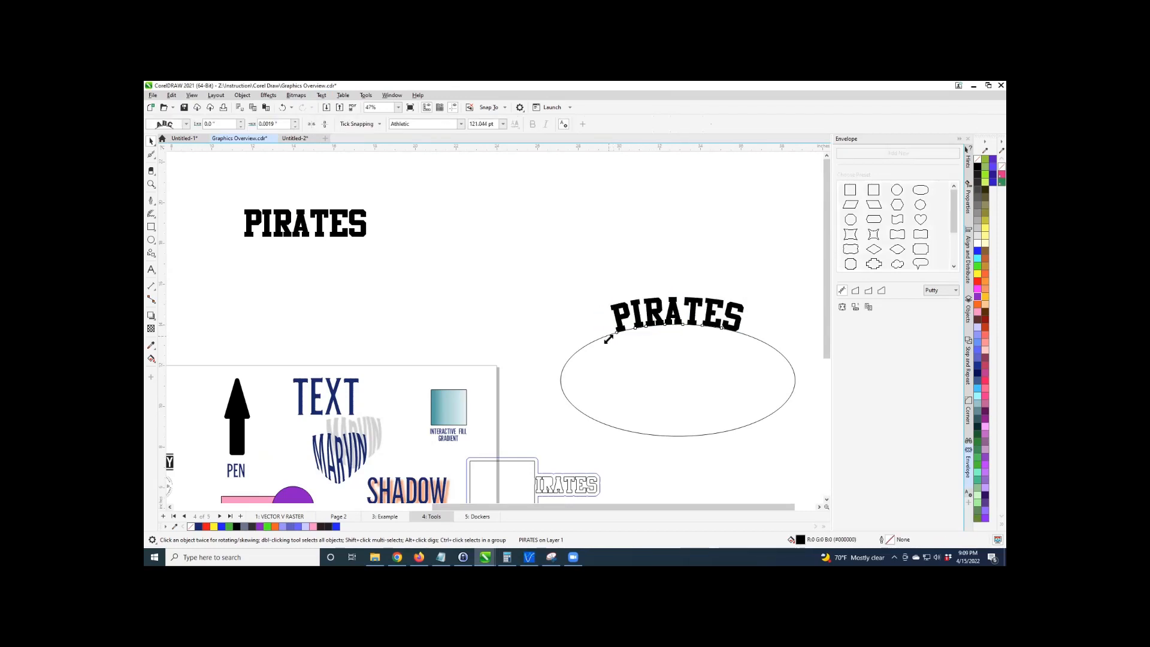
Enlarge the curved PIRATES text along the ellipse and show the list of document objects.
left_click_drag(608, 335, 556, 363)
scroll(397, 270, "down", 2)
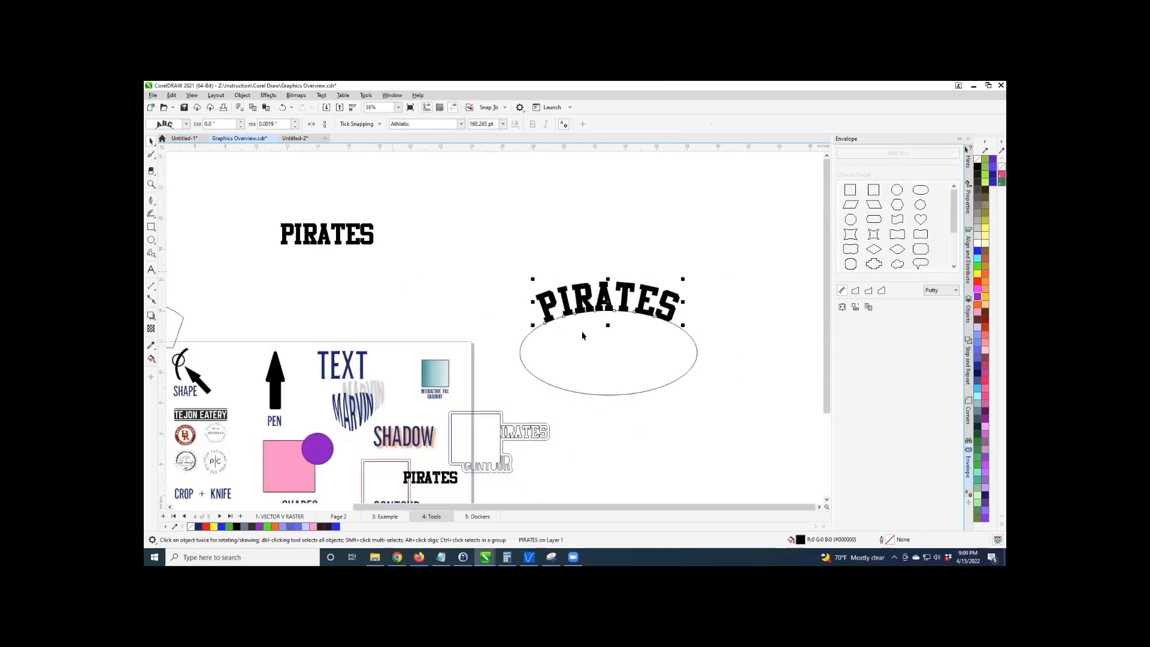
scroll(655, 347, "up", 1)
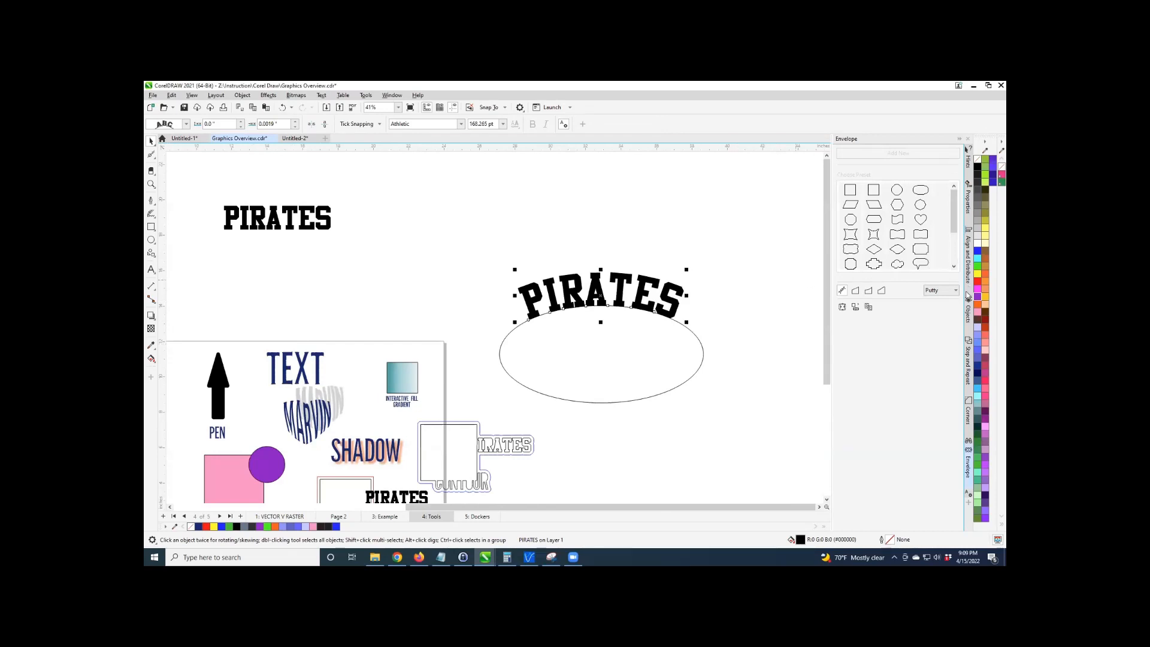
left_click(968, 311)
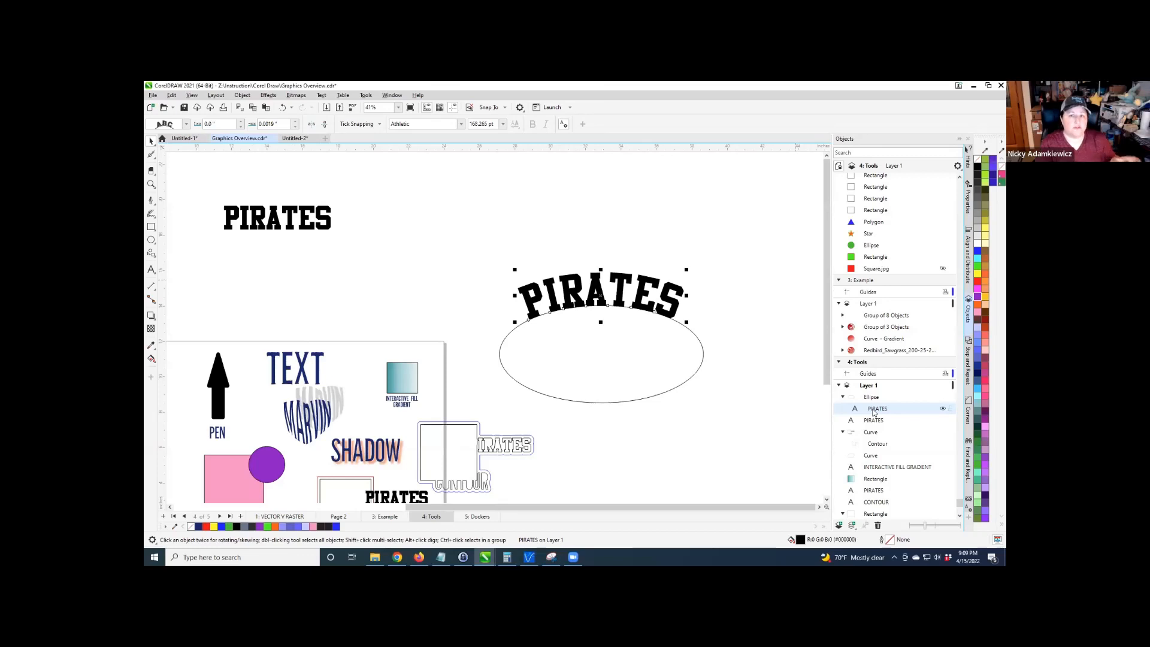
Break the curved PIRATES text apart from the ellipse and select only the text.
left_click(662, 395)
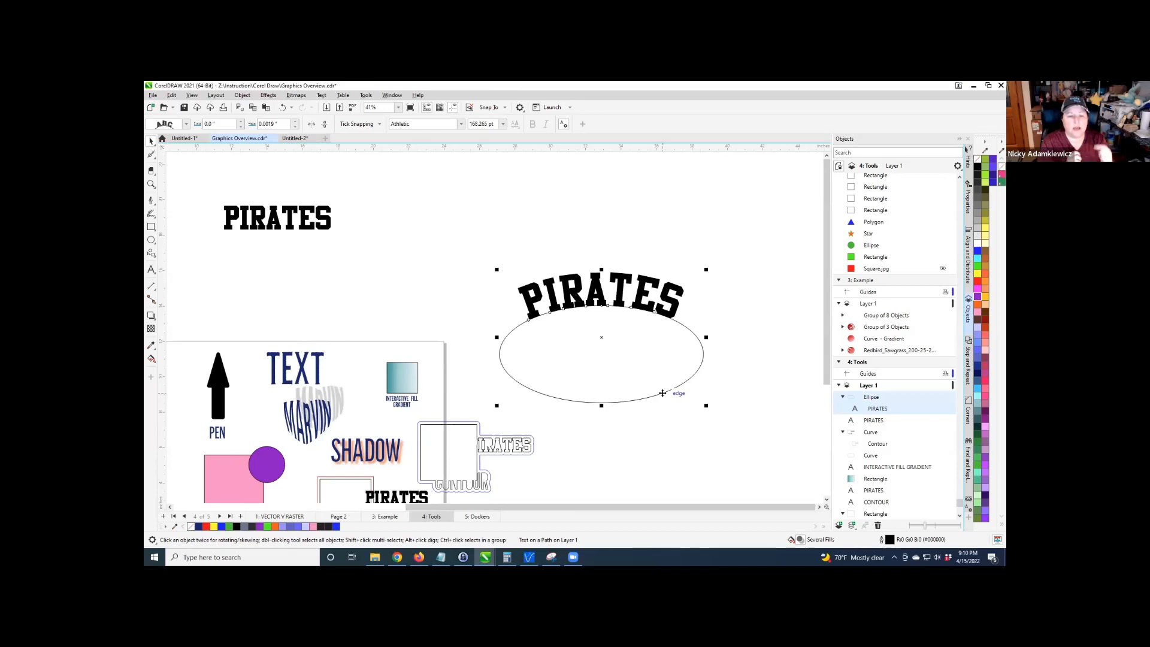
left_click(662, 393)
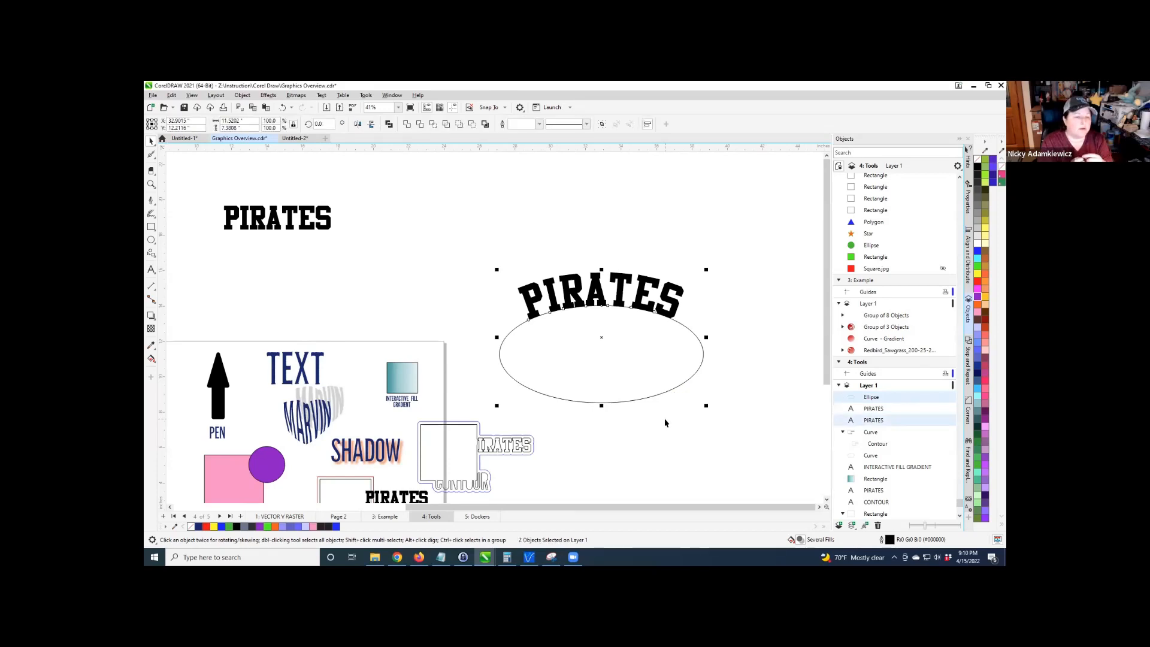
left_click(622, 324)
left_click(620, 299)
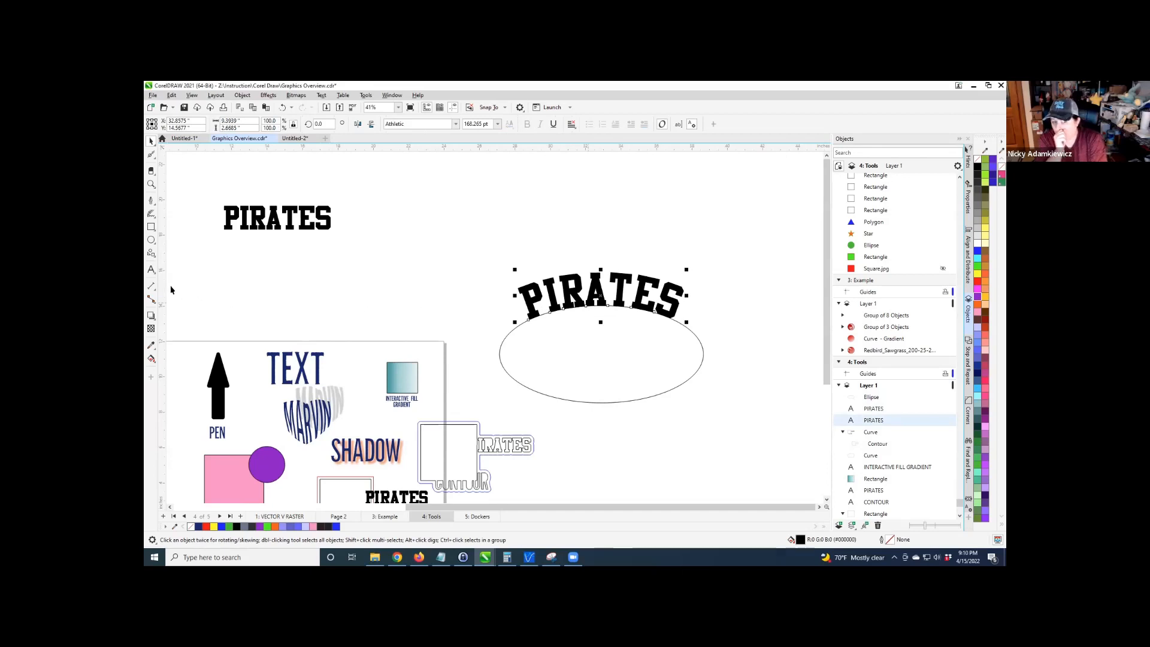
Try to overwrite the separated curved PIRATES text with EAG and undo the replacement.
left_click(151, 270)
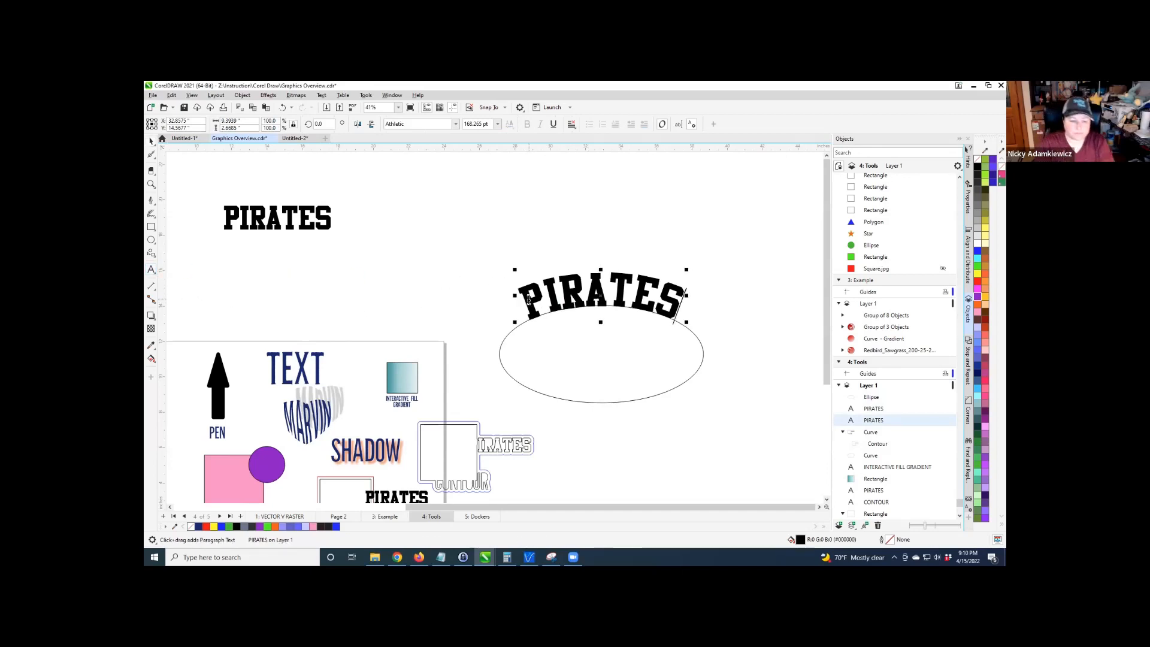
left_click(528, 300)
key("ctrl+a")
type("EAG")
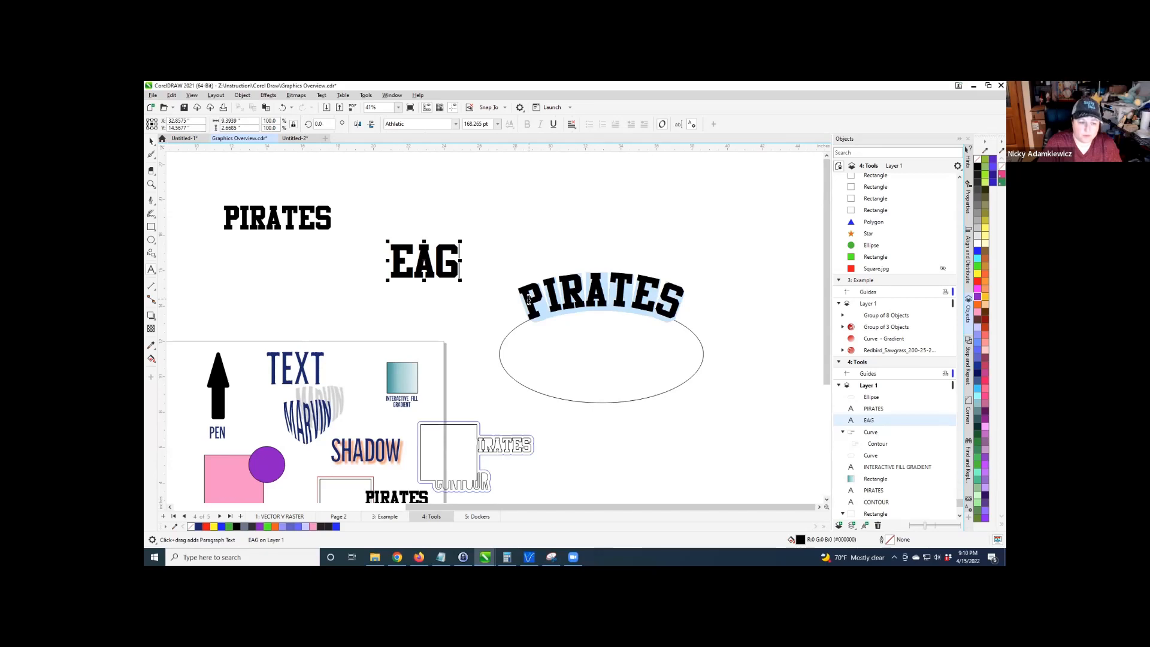
left_click(528, 299)
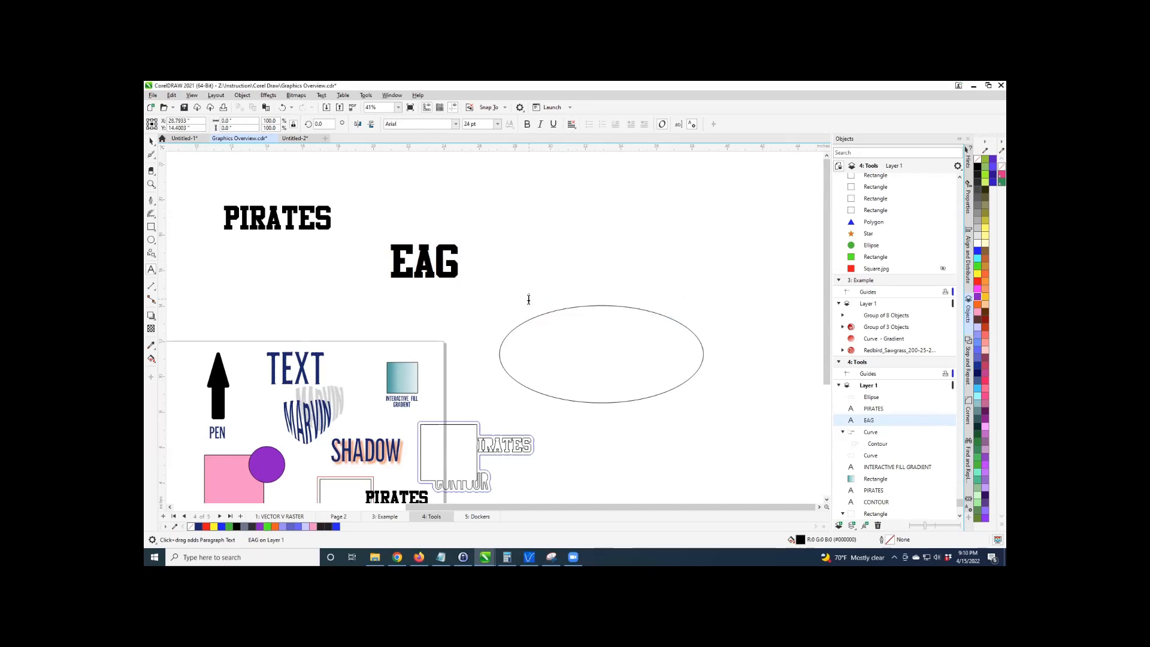
key("ctrl+z")
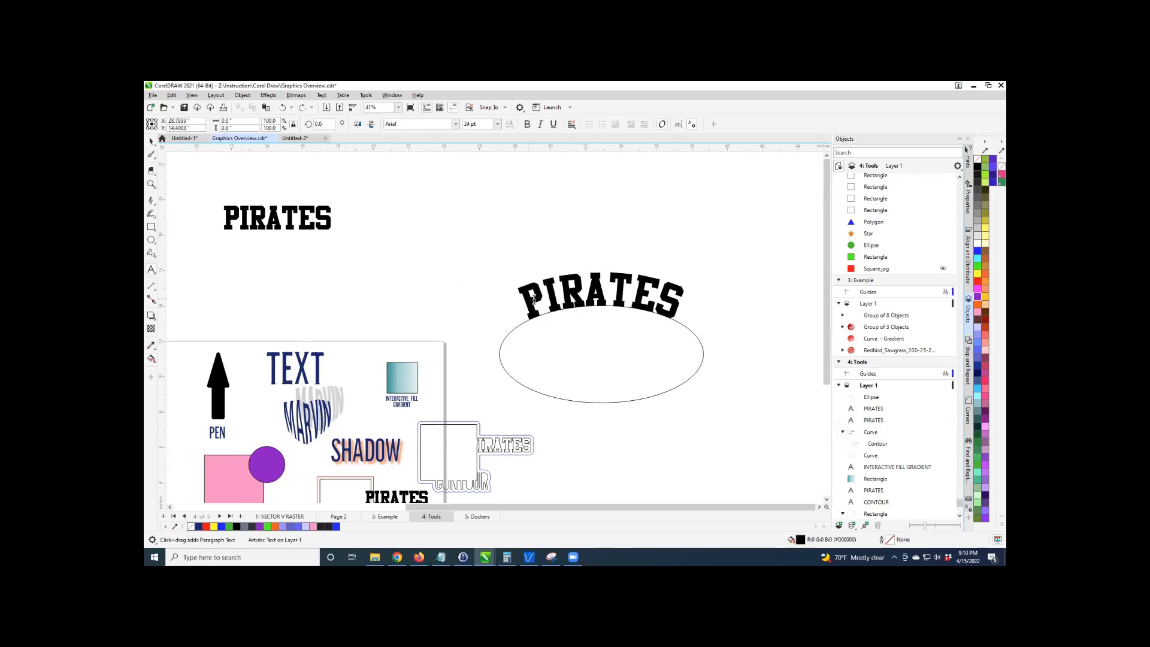
Try replacing all of the separated curved PIRATES text with EAGLES and undo the replacement.
left_click(534, 299)
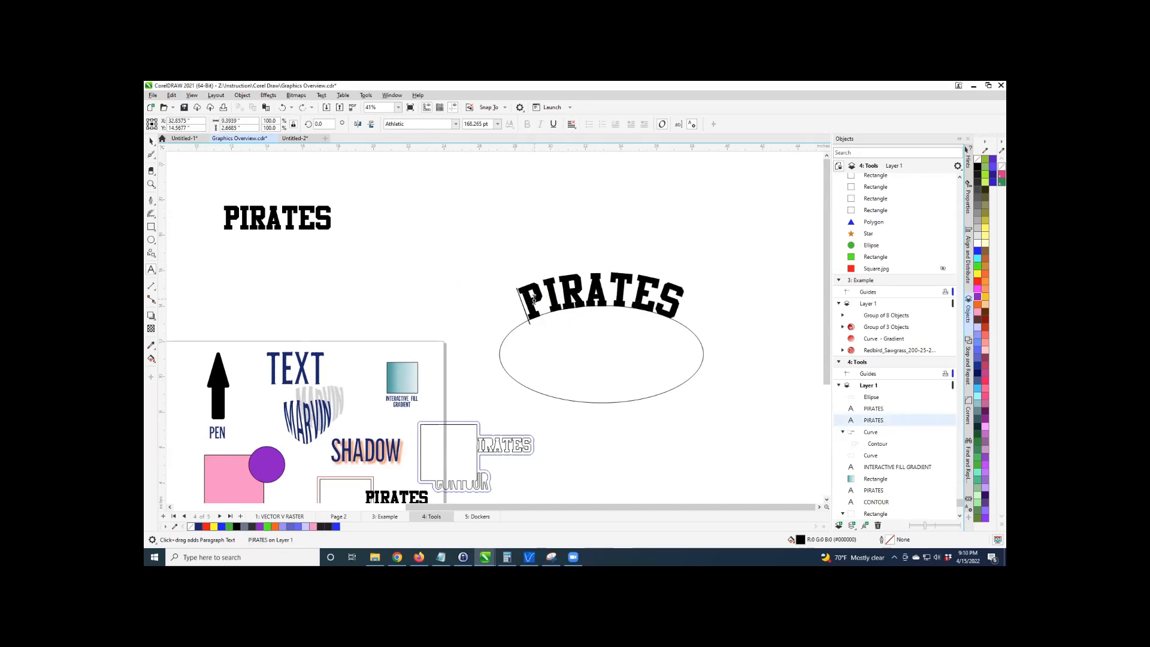
key("ctrl+a")
type("EAGLES")
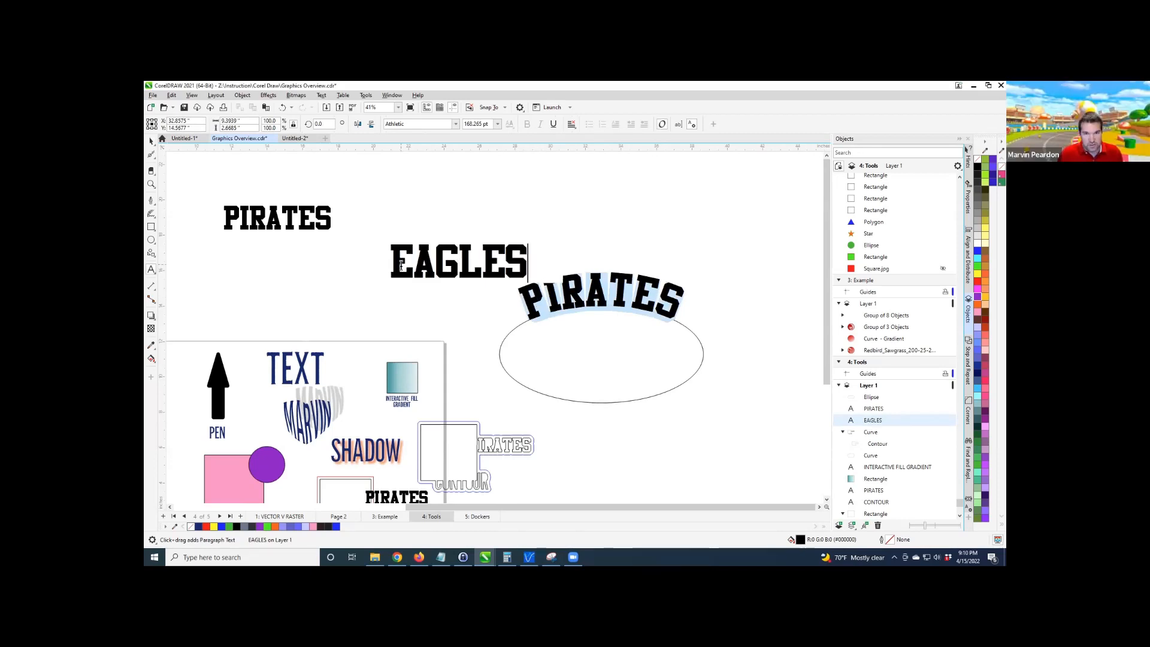
left_click(151, 140)
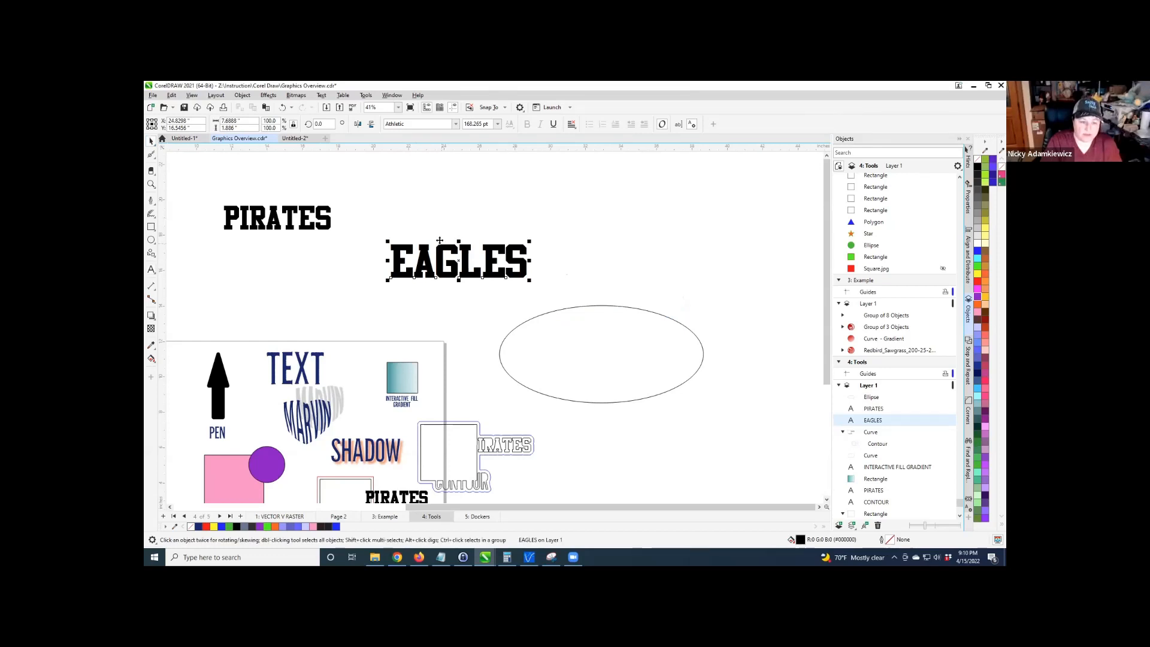
key("ctrl+z")
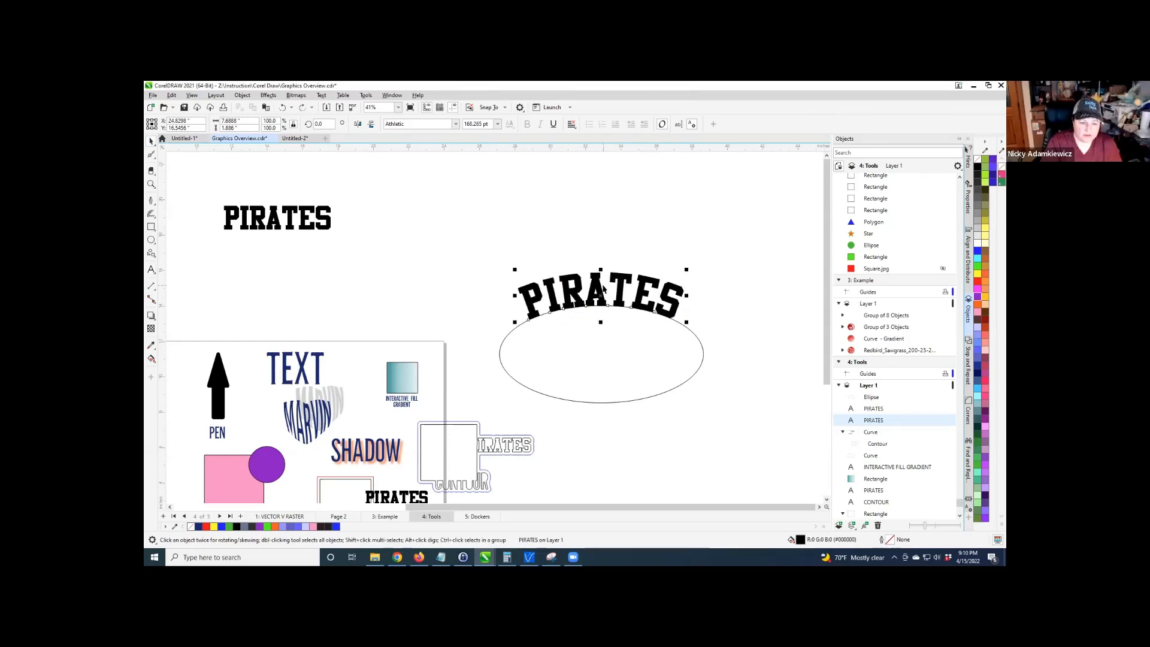
Move the separated curved PIRATES text above the ellipse and append EAGLES to its end.
left_click_drag(597, 292, 598, 207)
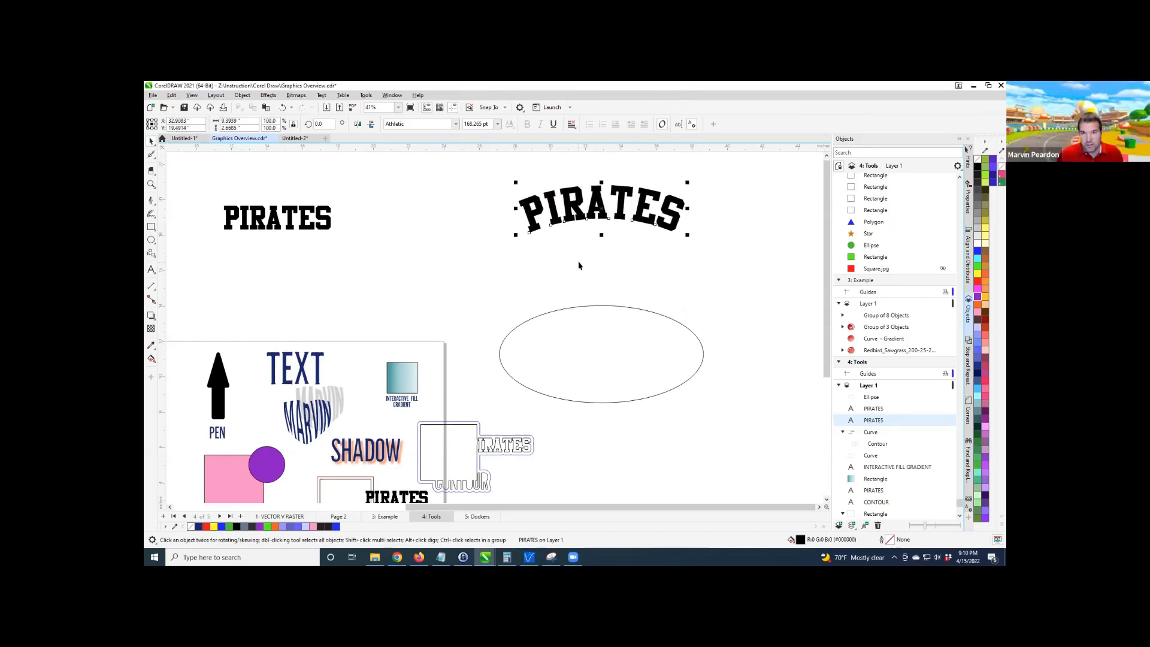
left_click(151, 270)
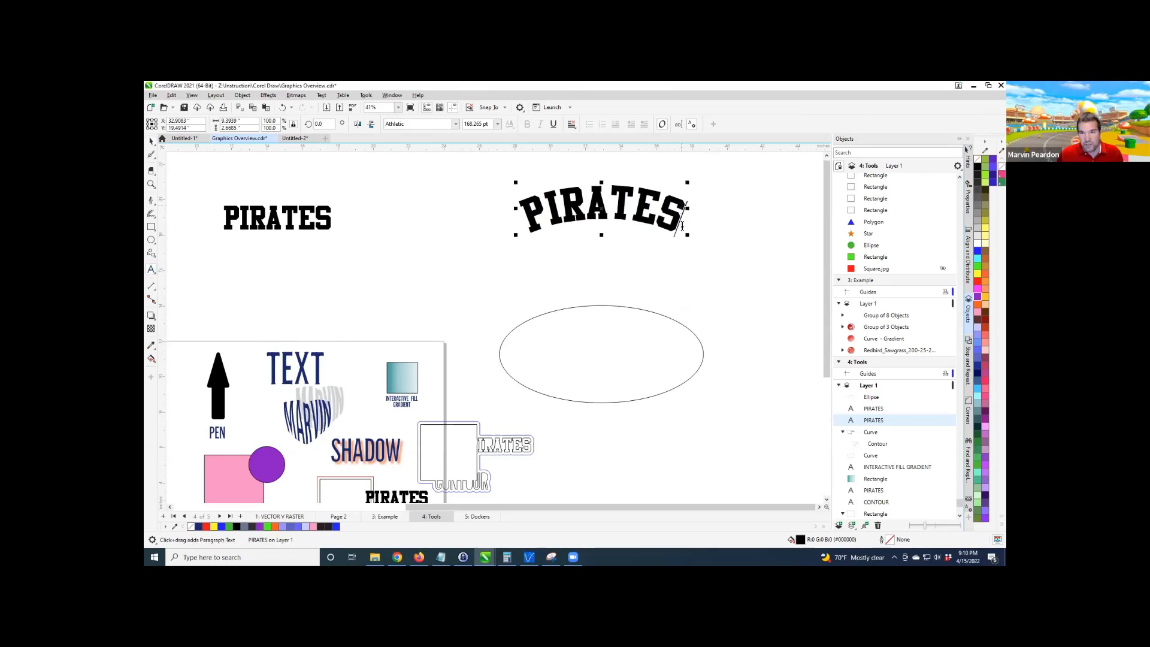
type("EA")
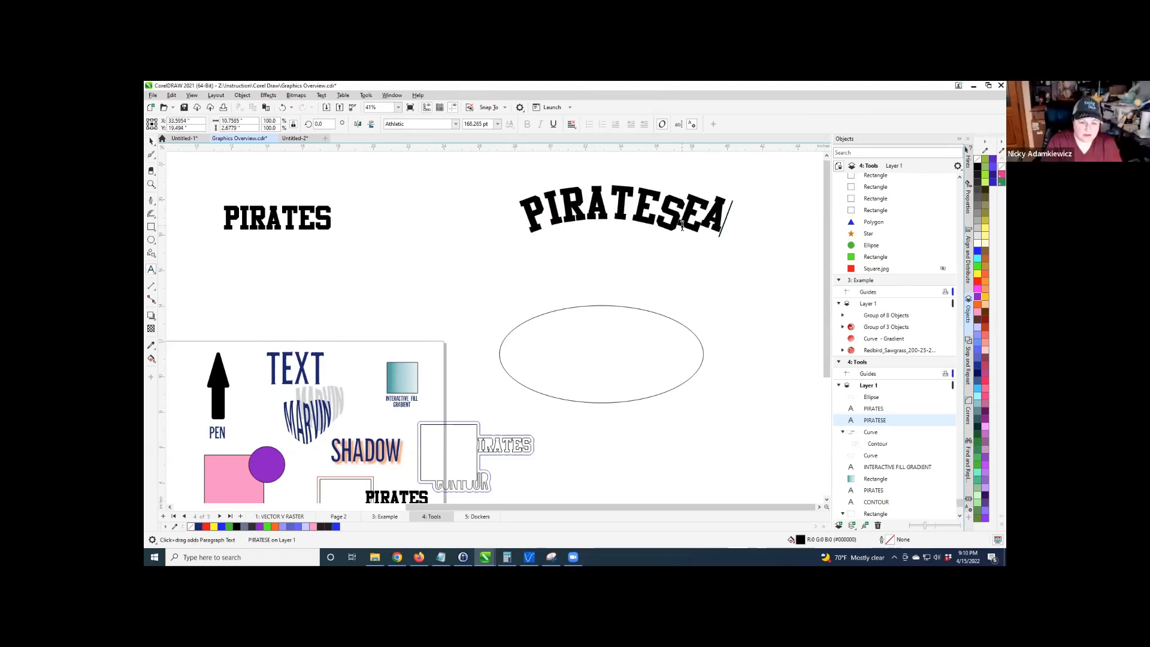
type("GLES")
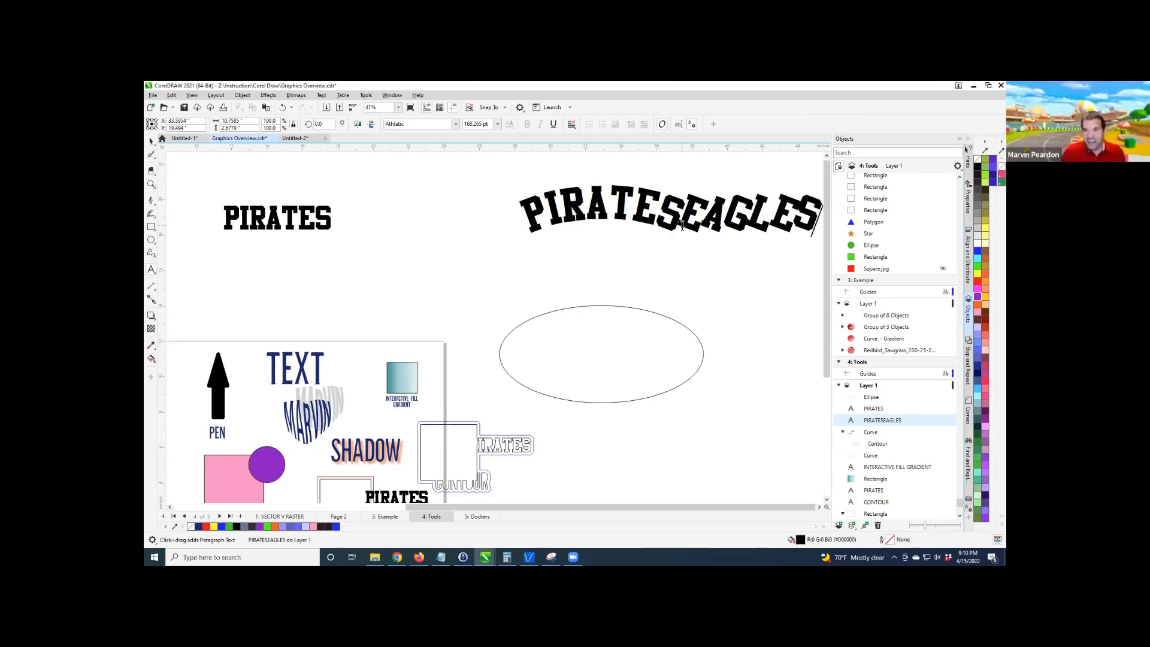
Delete letters from the start of the curved PIRATESEAGLES text until only GLES is left.
key("Home")
key("Delete")
key("Delete")
key("Delete")
key("Delete")
key("Delete")
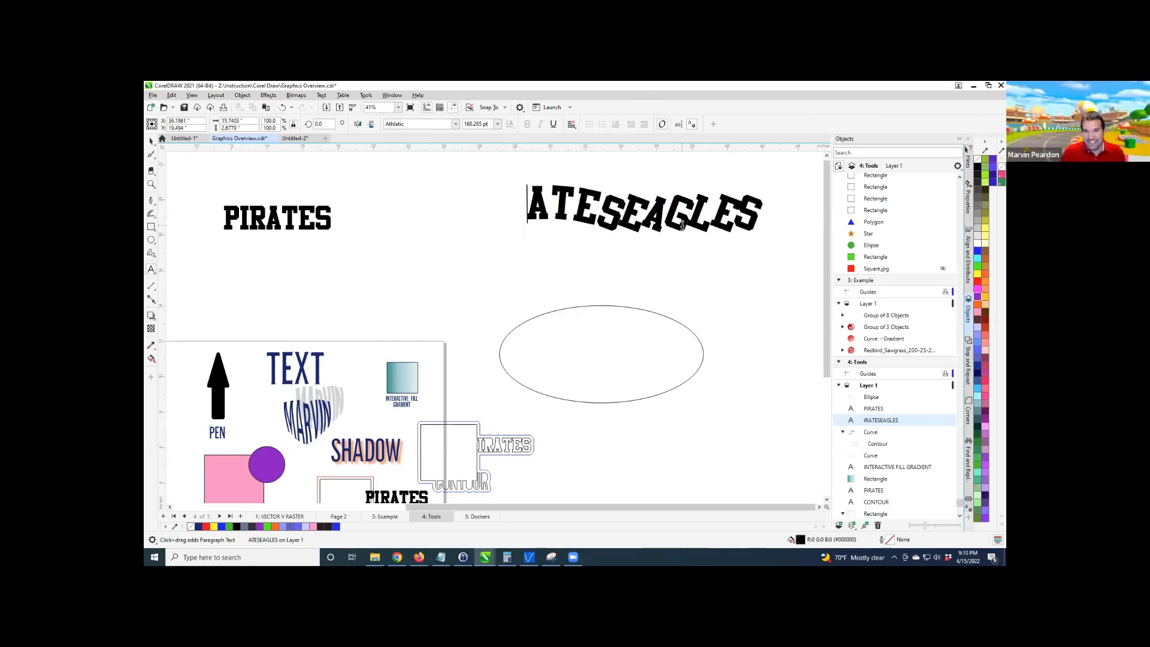
key("Delete")
key("Delete")
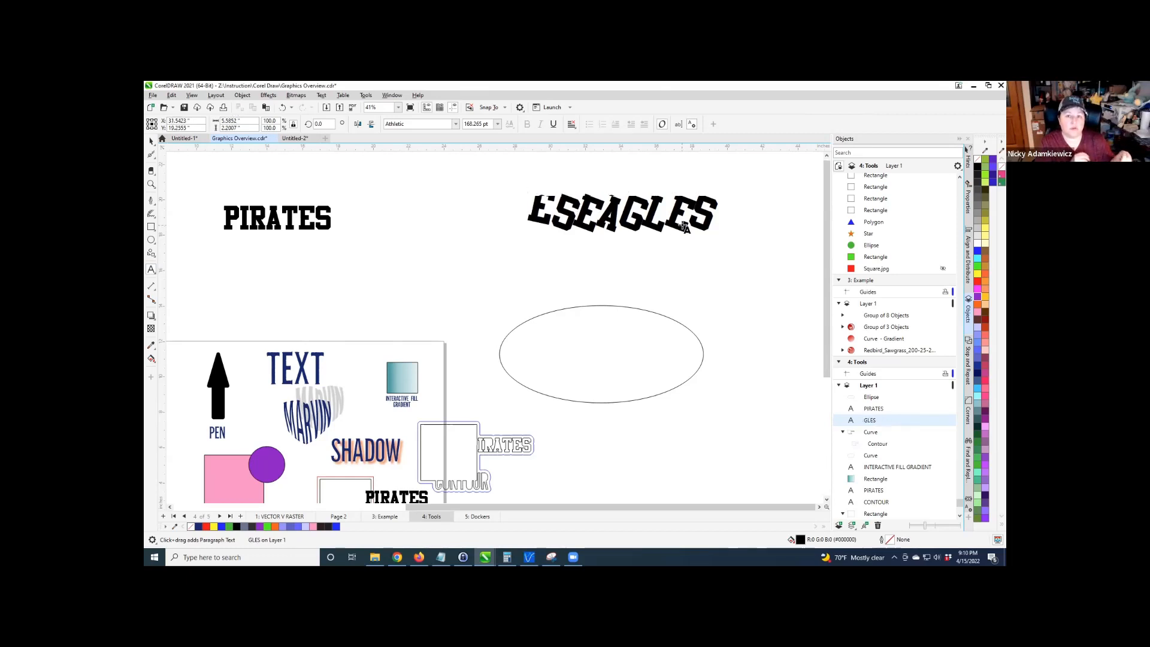
Undo the text edits, the move and the break-apart, and select the PIRATES text with its ellipse.
left_click(151, 140)
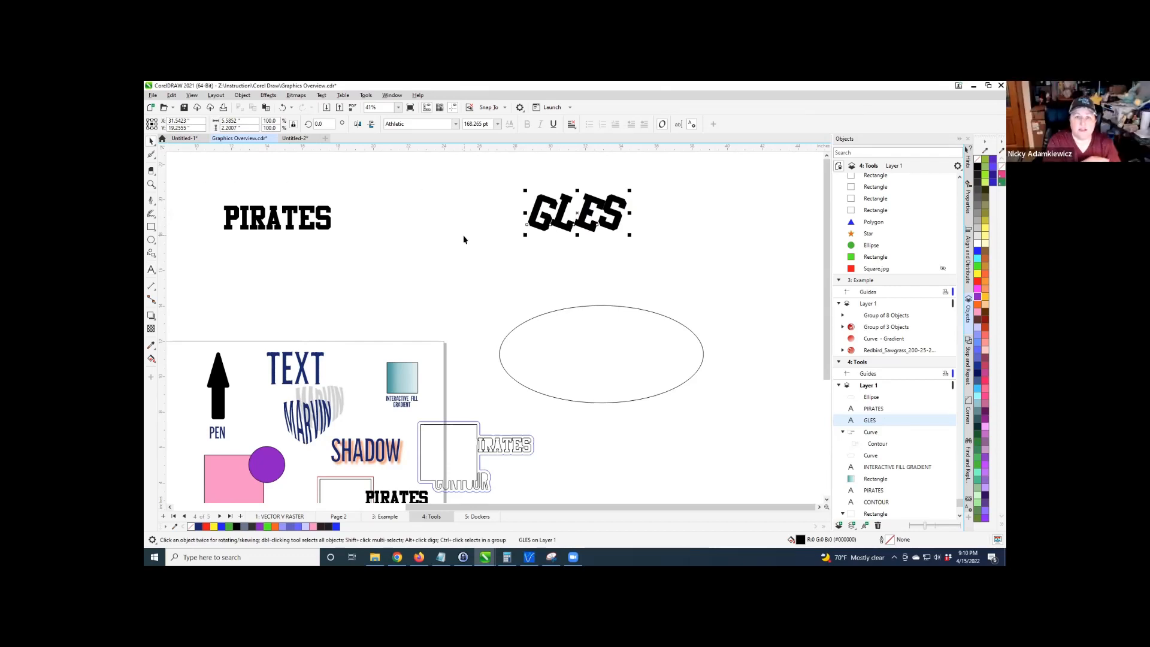
key("ctrl+z")
key("ctrl+z")
key("ctrl+z")
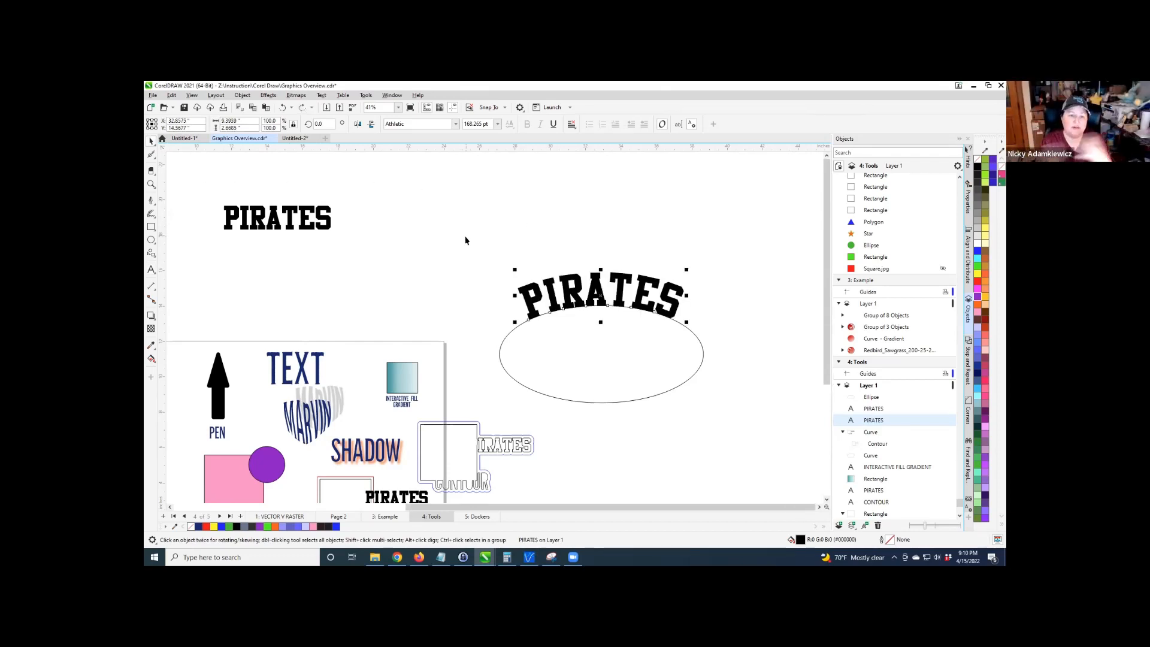
left_click(541, 331)
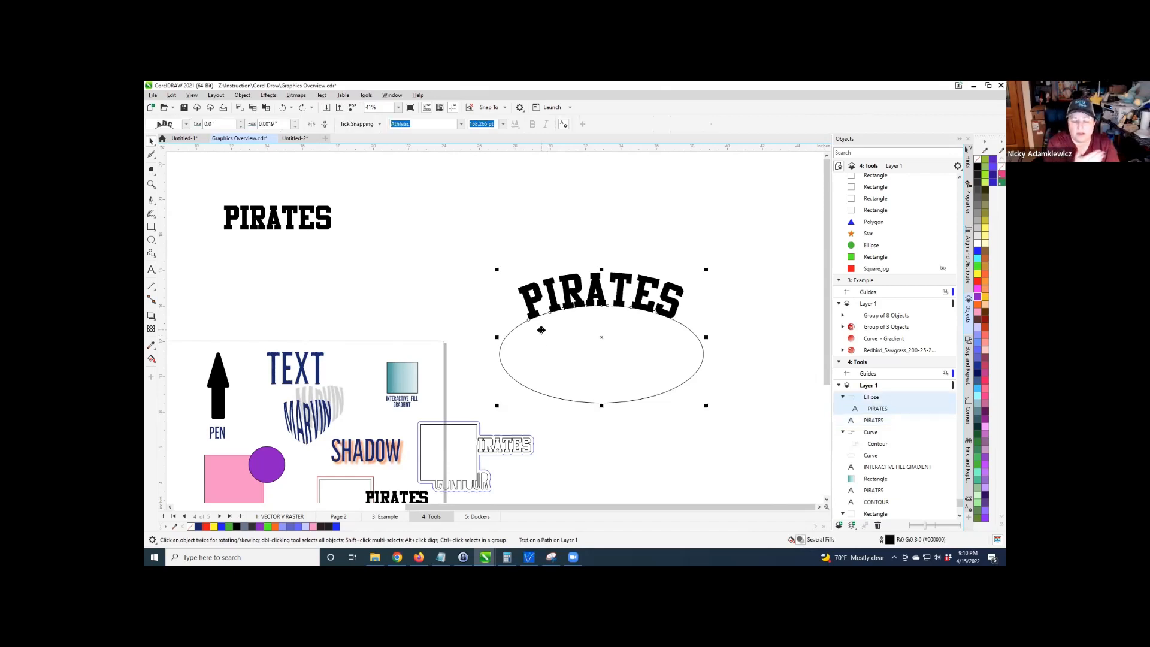
Replace the PIRATES text attached to the ellipse with EAGLES and deselect it.
left_click(151, 270)
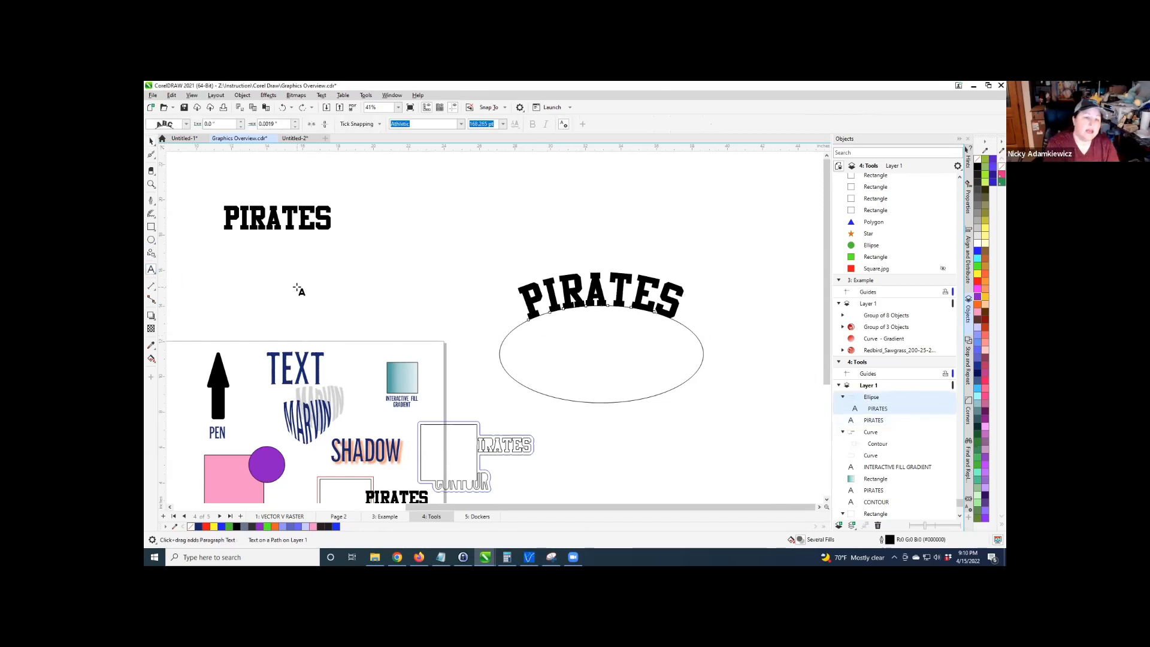
left_click(527, 296)
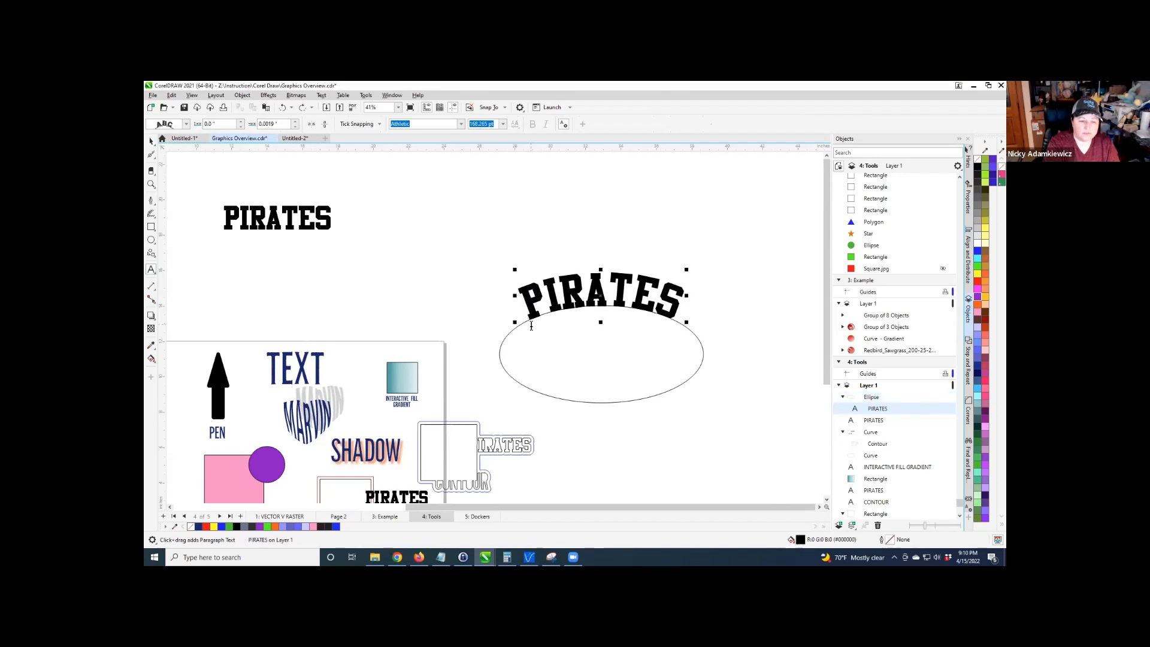
key("ctrl+a")
type("A")
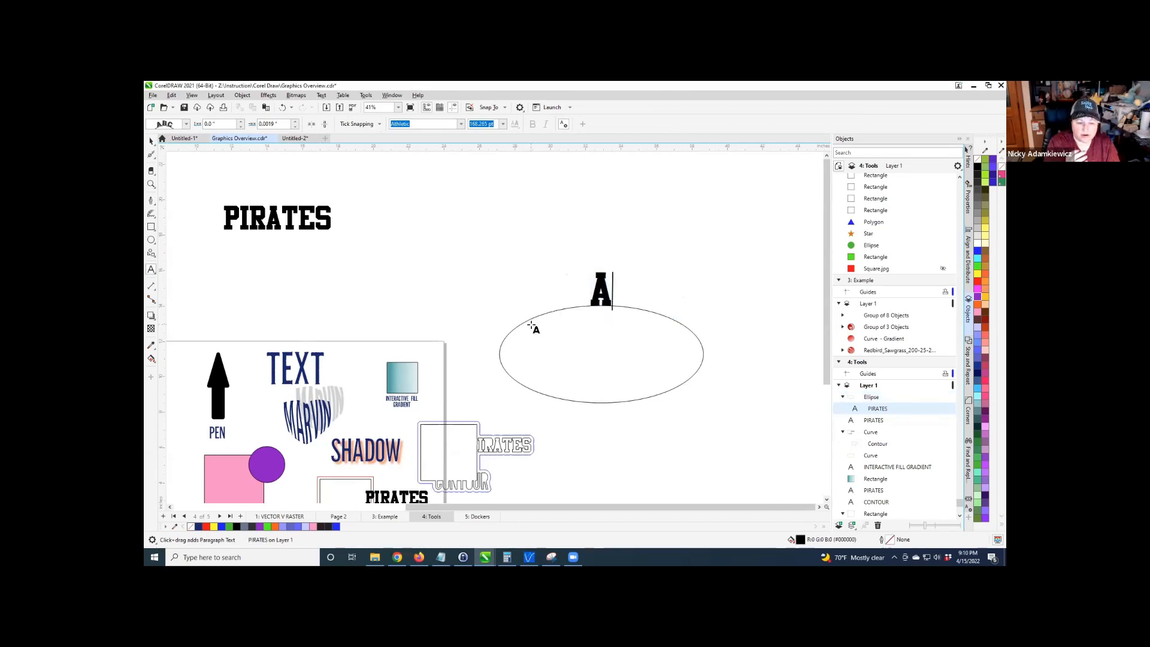
key("BackSpace")
type("EAGLES")
key("Escape")
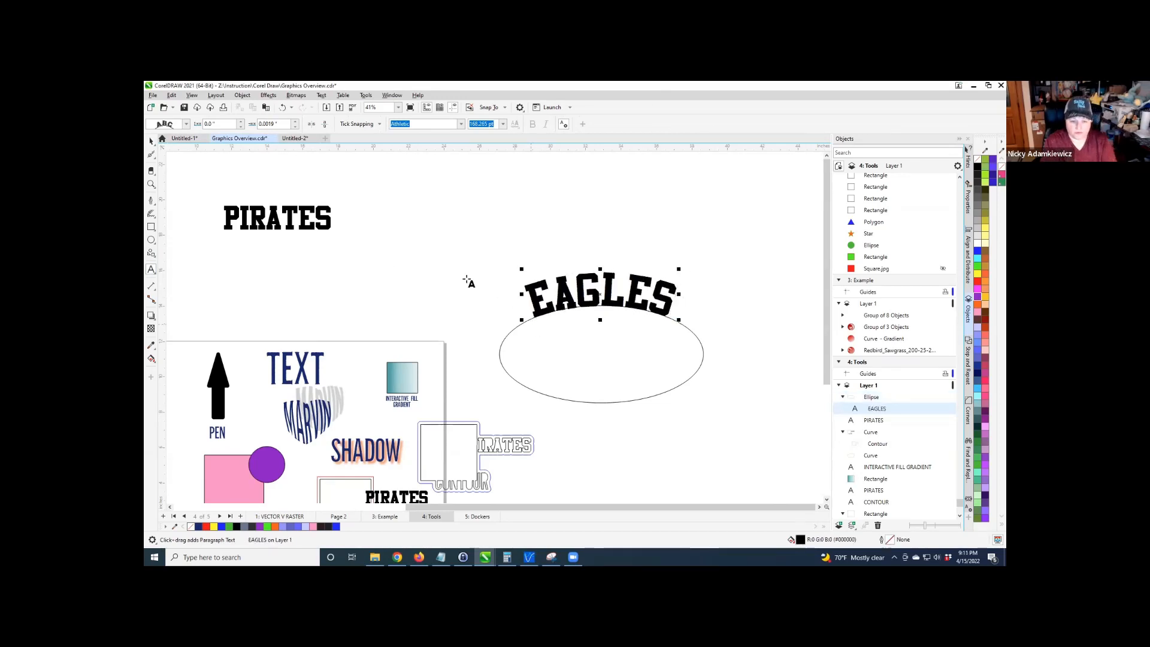
left_click(150, 142)
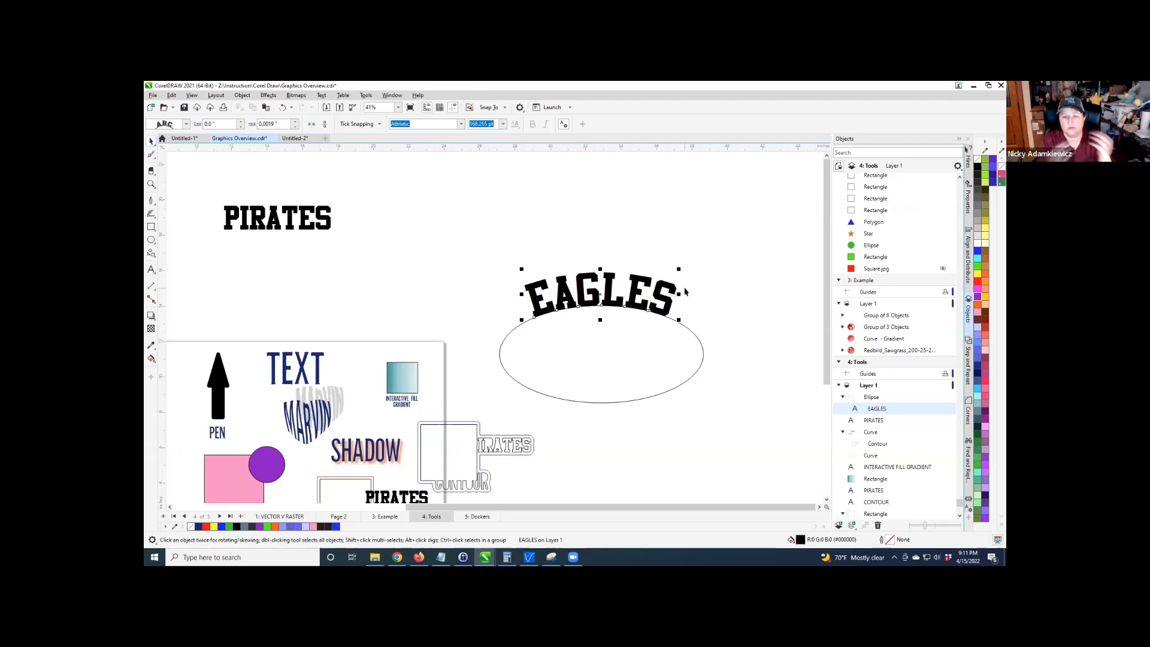
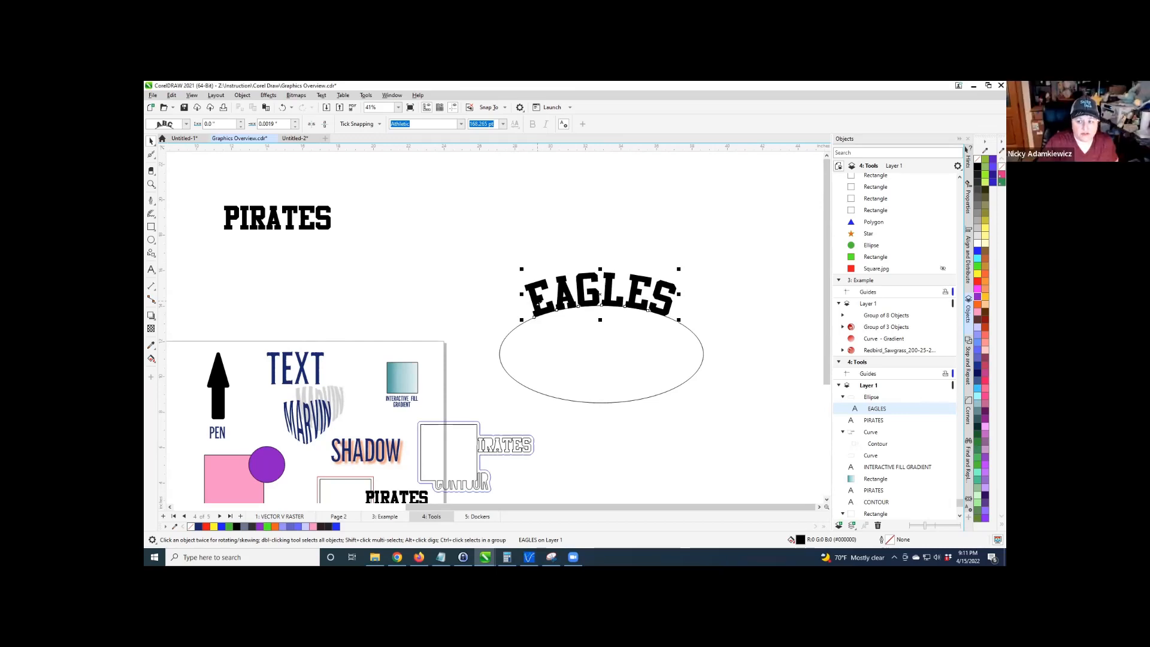
left_click(466, 259)
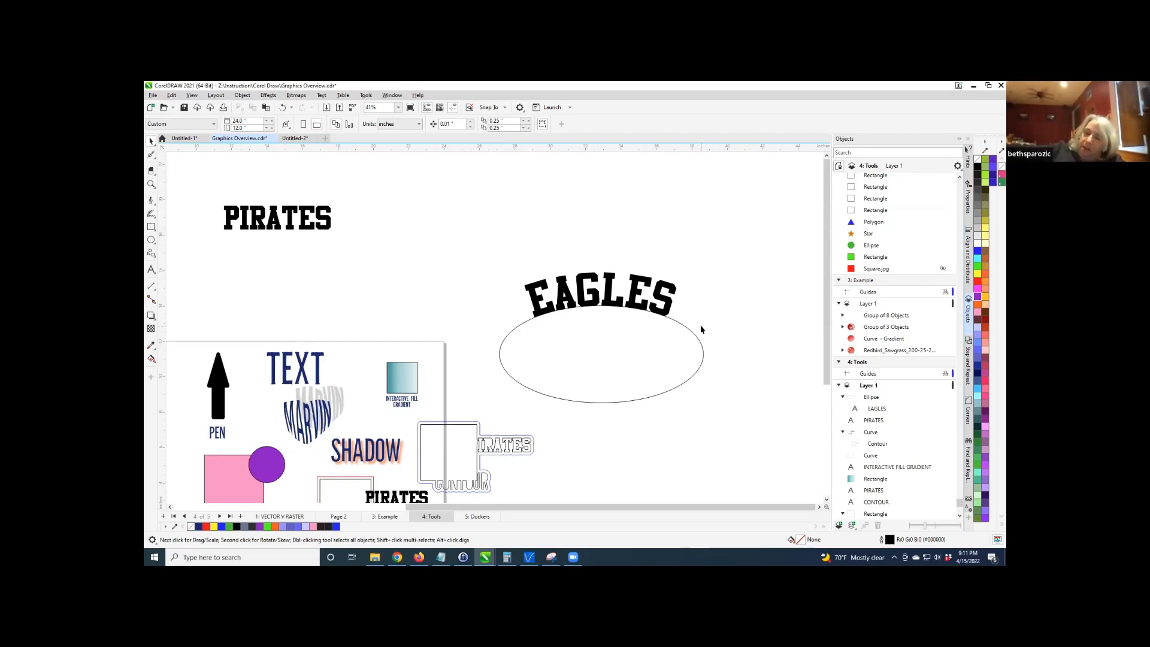
scroll(634, 325, "up", 3)
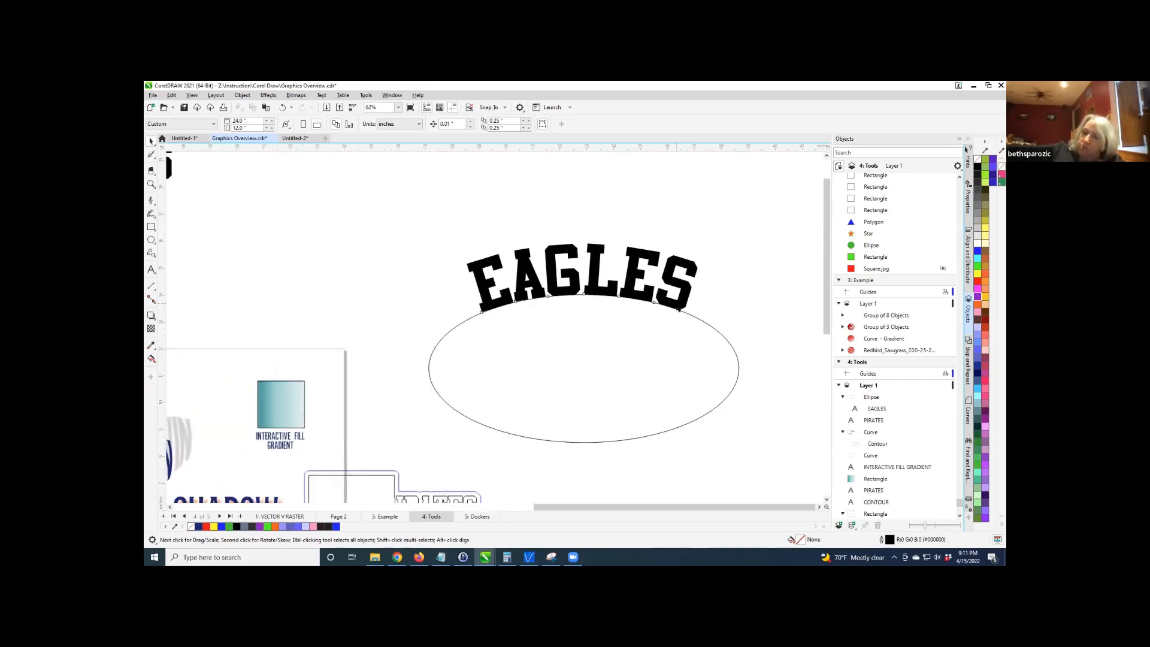
Open the EAGLES text on the ellipse for editing at its start.
left_click(677, 303)
left_click(153, 270)
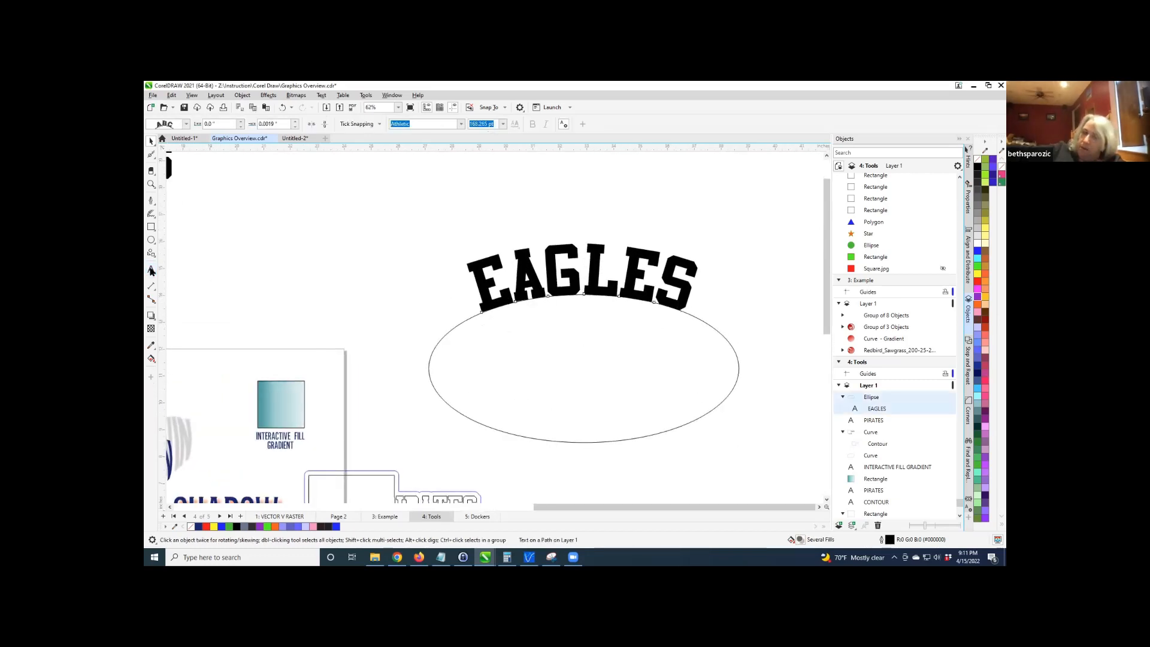
left_click(479, 286)
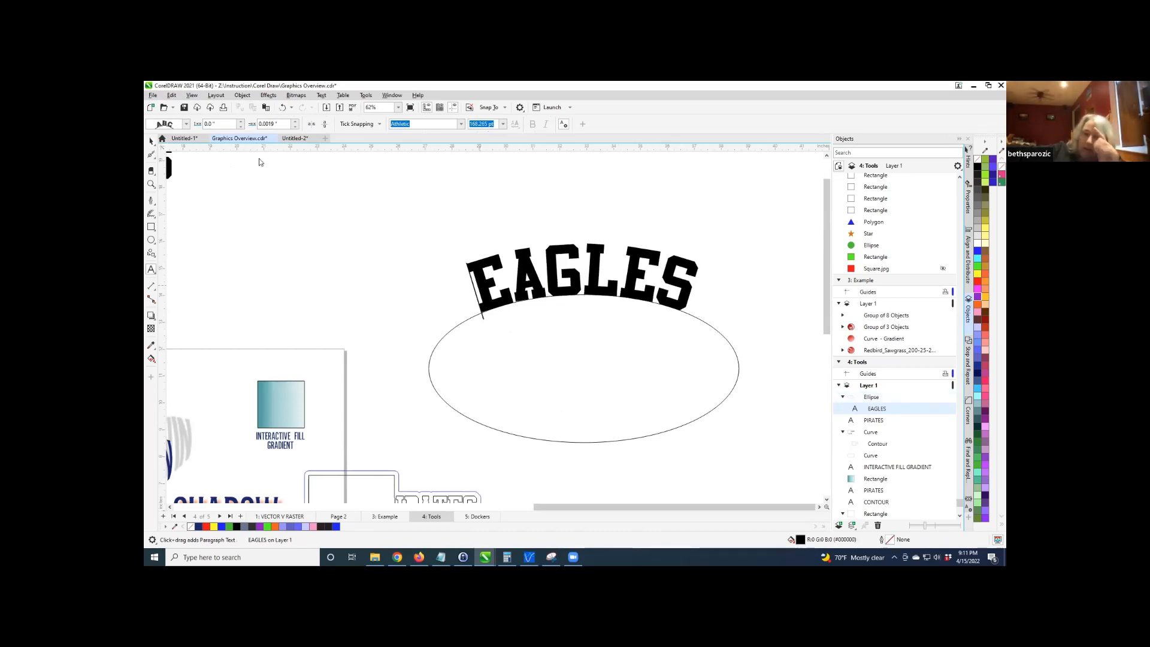
left_click(150, 140)
Remove the outline of the ellipse under the EAGLES text and give it a black outline again.
left_click(872, 397)
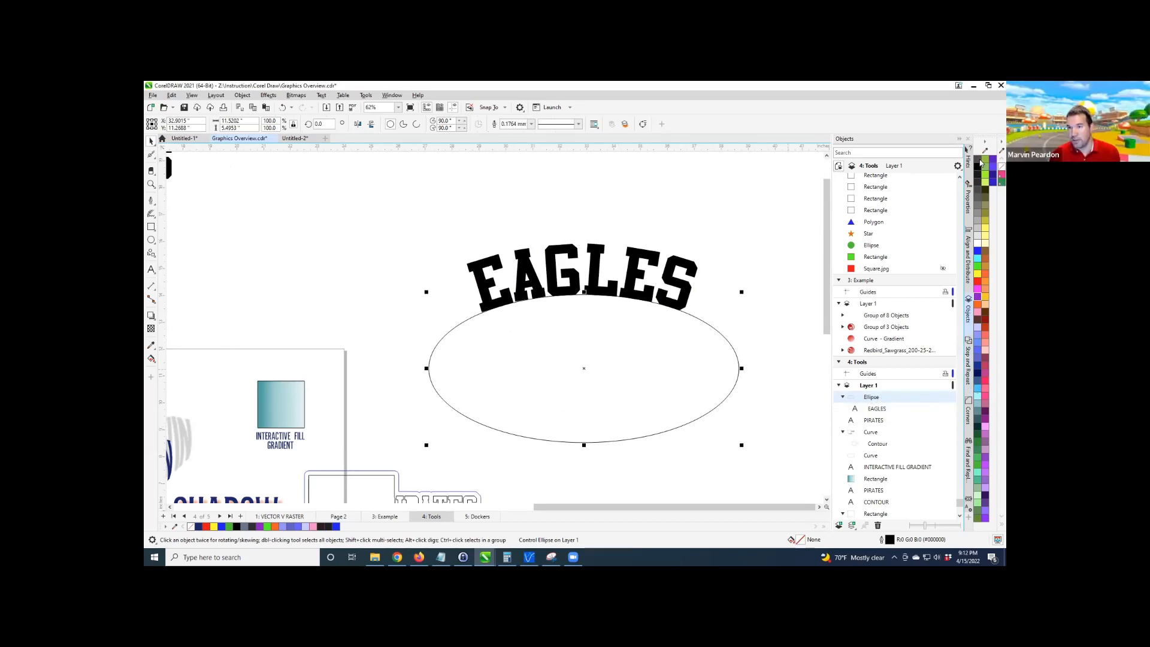
right_click(979, 162)
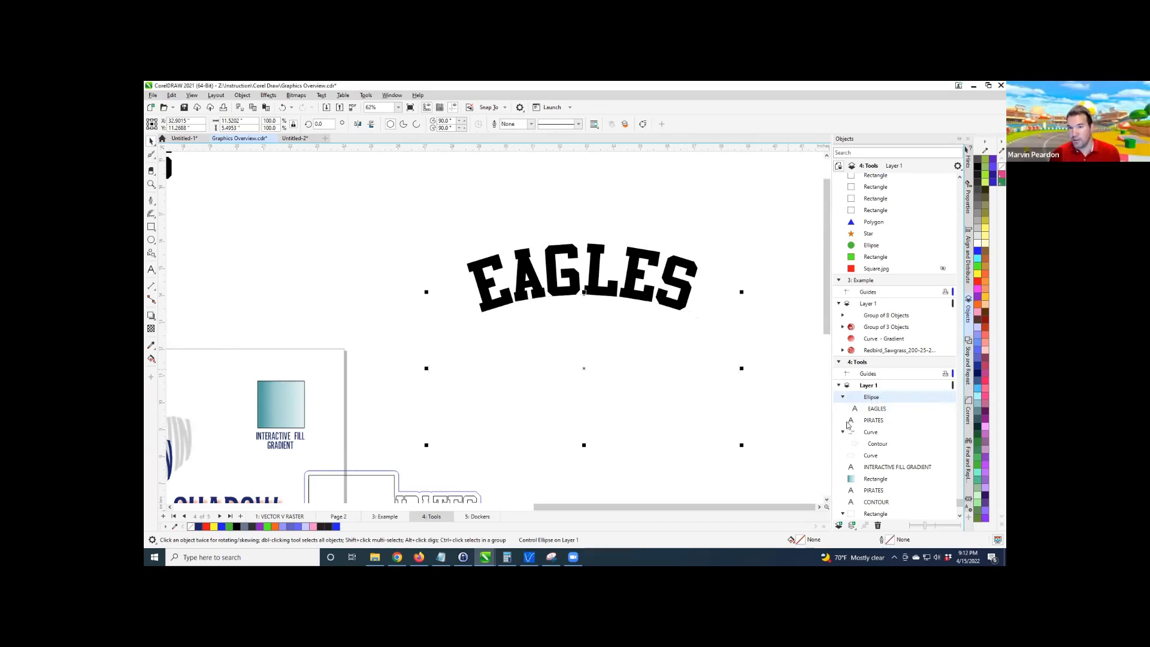
right_click(977, 171)
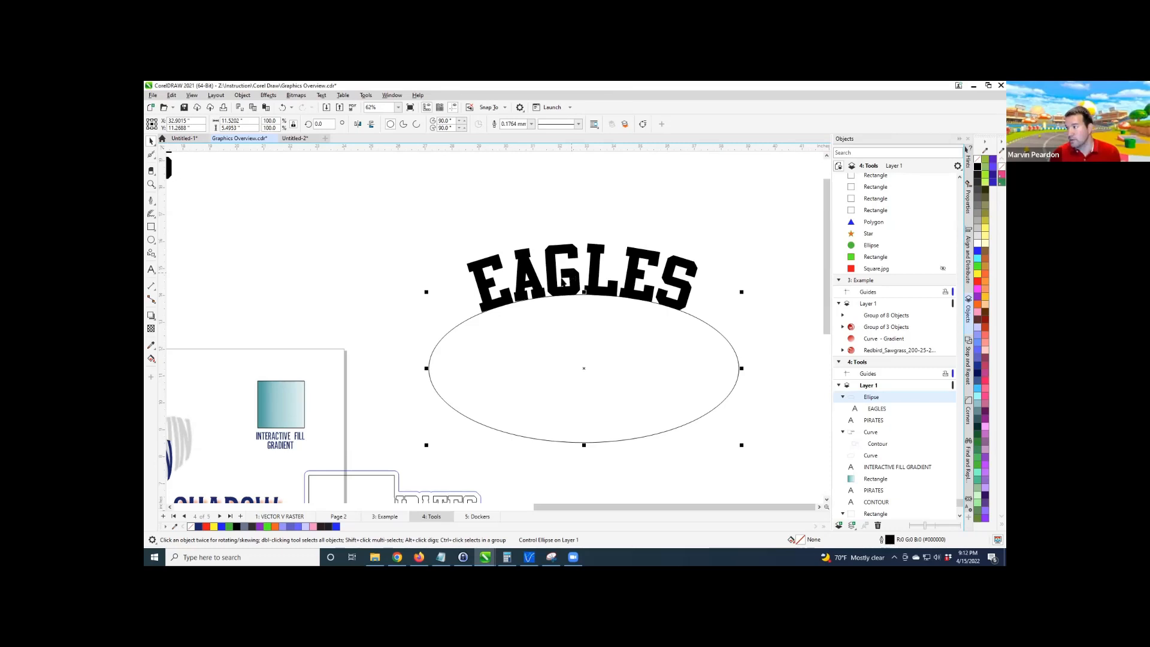
scroll(570, 323, "down", 1)
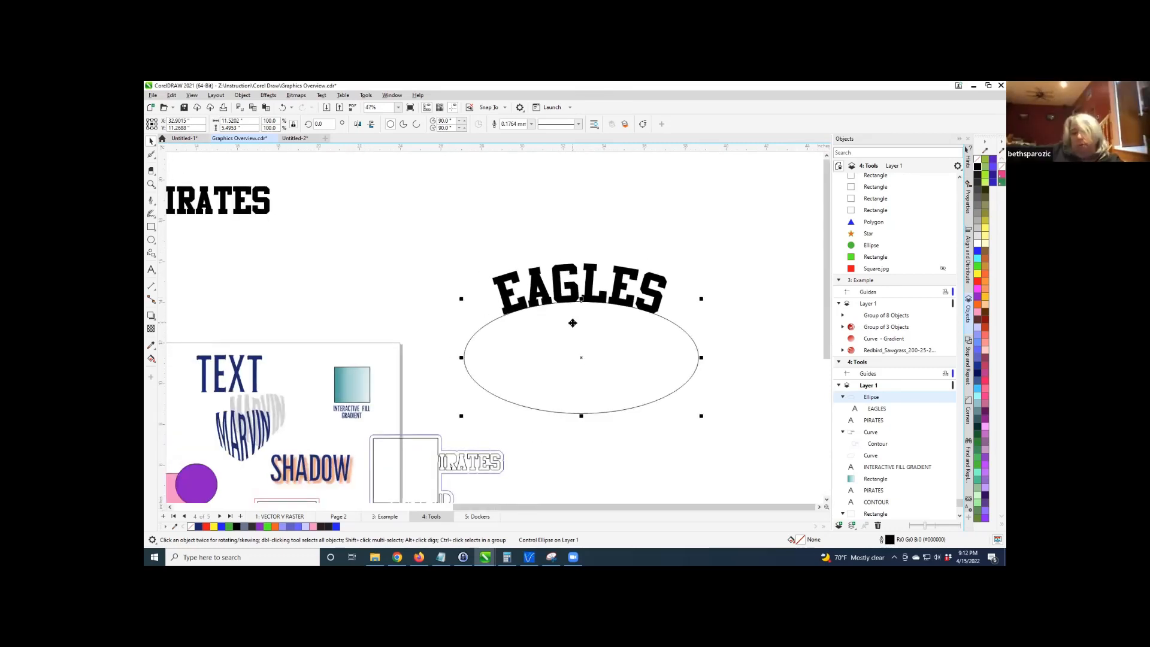
Break the EAGLES text apart from its ellipse and move the curved text above the ellipse.
left_click(874, 409)
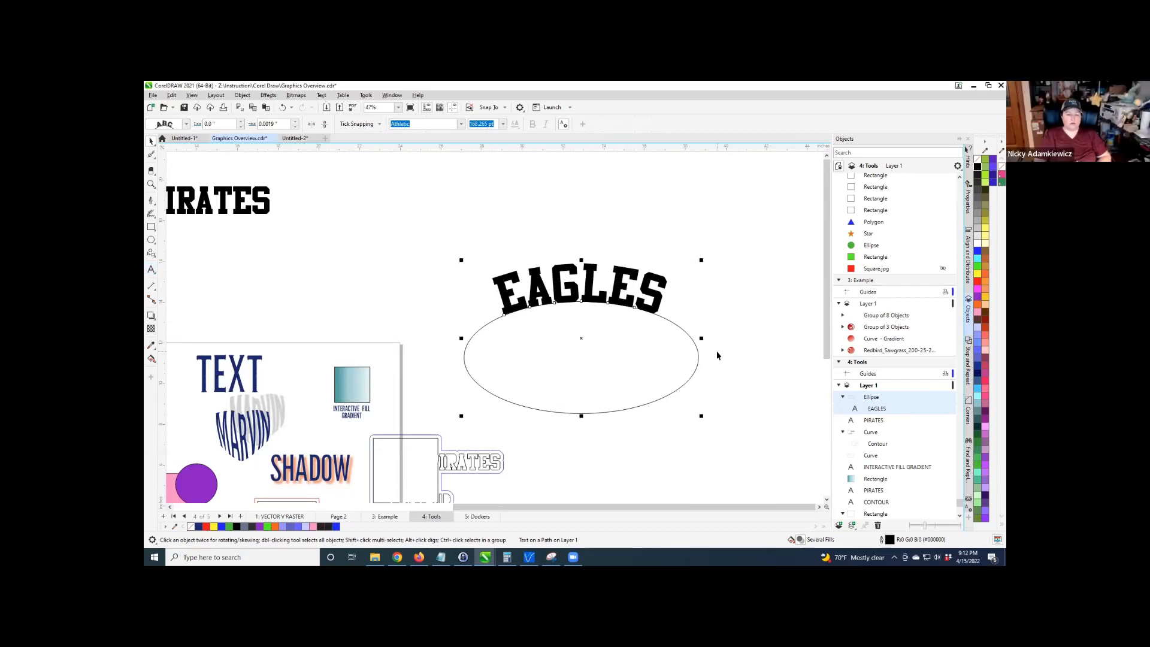
key("ctrl+k")
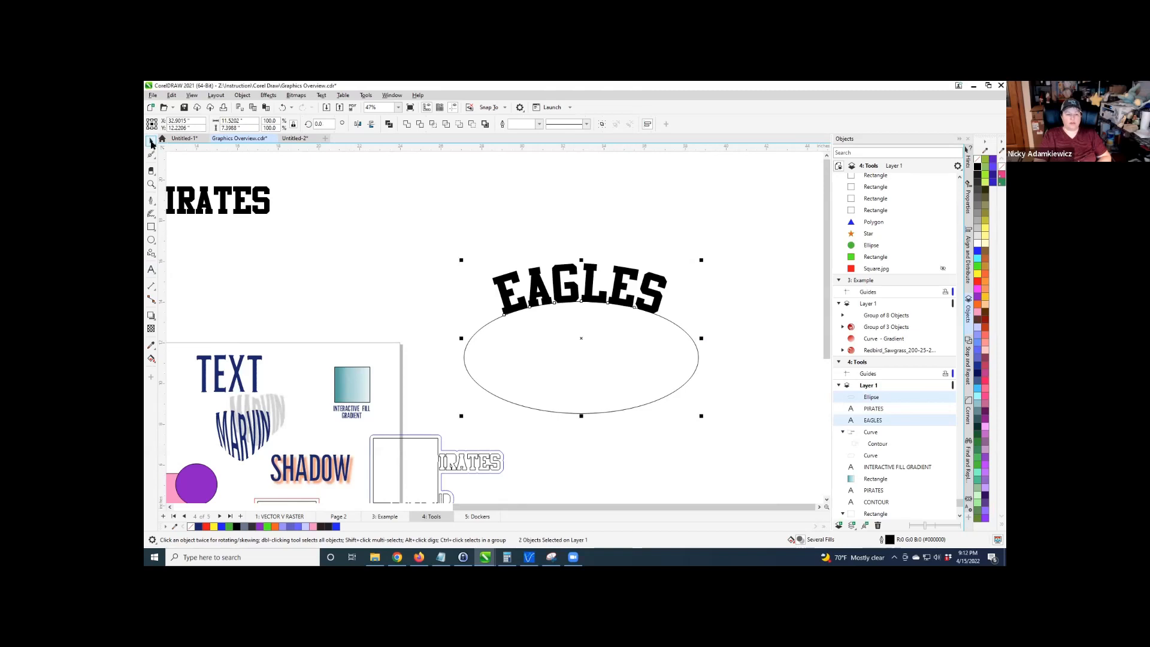
left_click(425, 240)
left_click(509, 288)
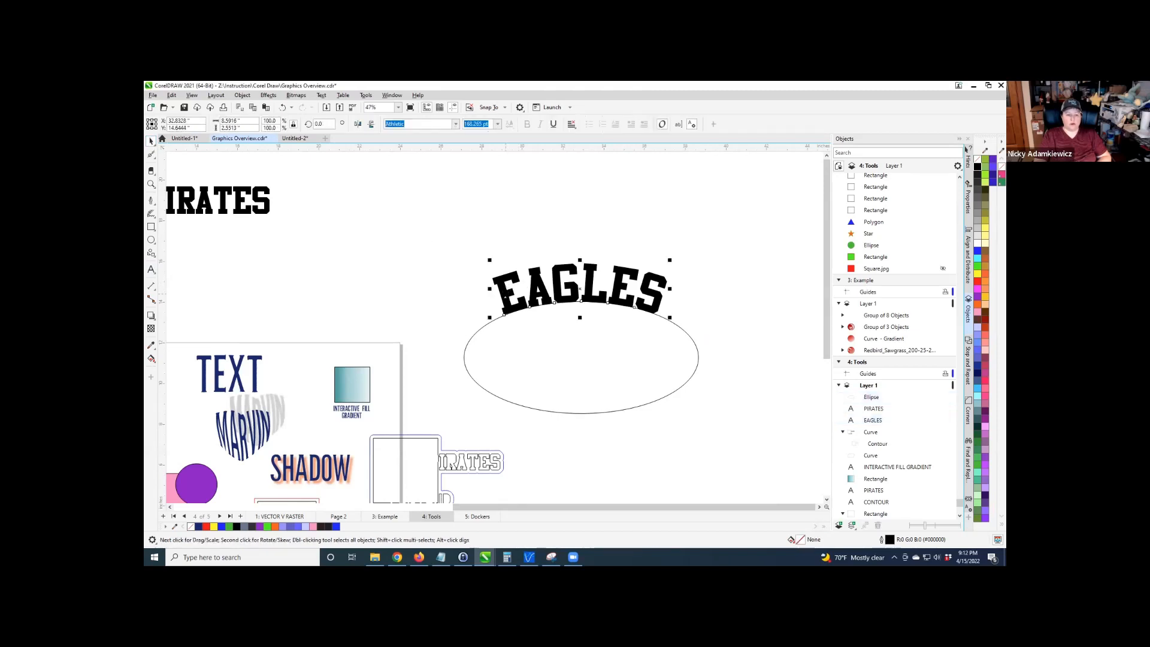
left_click_drag(451, 232, 440, 221)
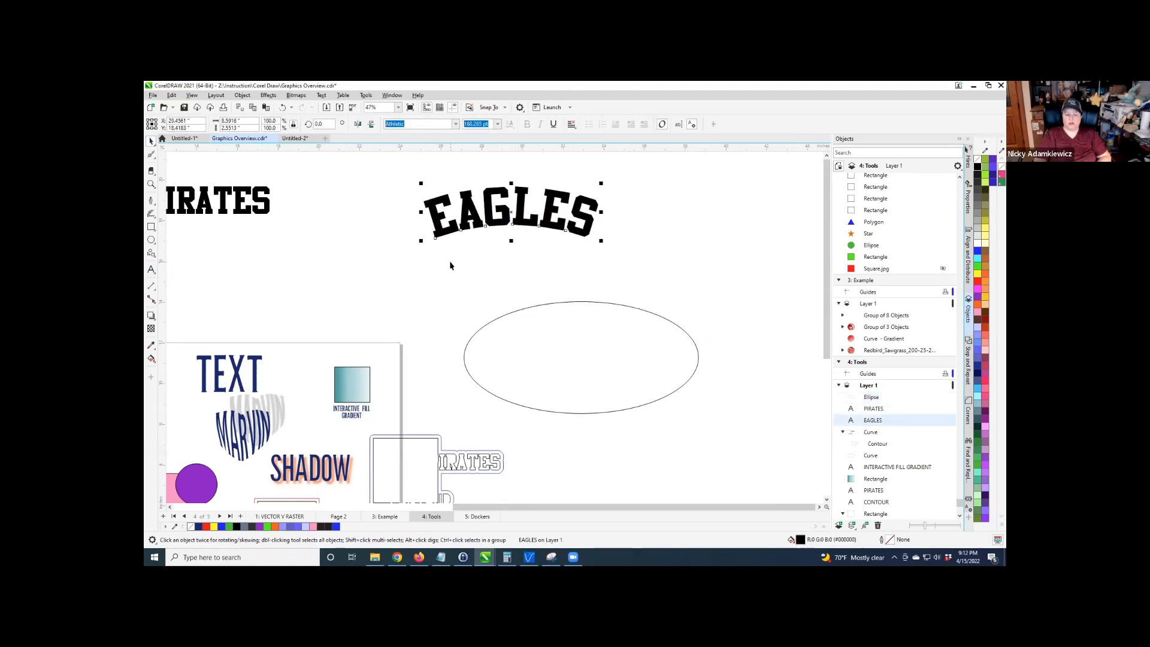
Try to replace the separated curved EAGLES text with a new word beginning with AMA.
left_click(151, 271)
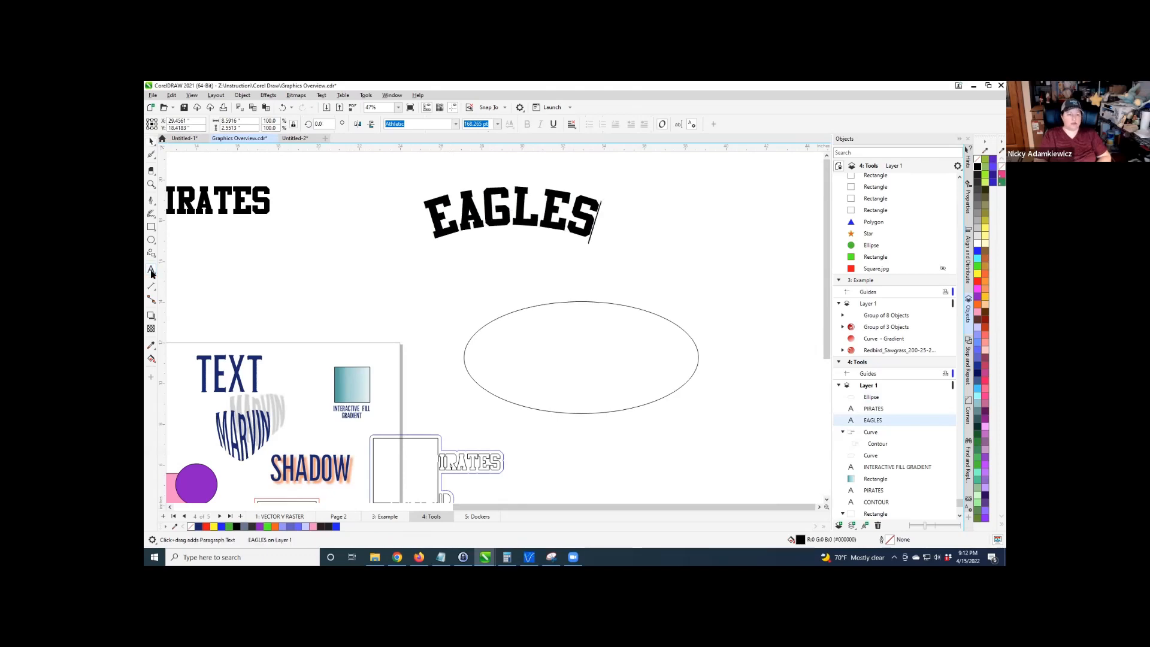
key("ctrl+a")
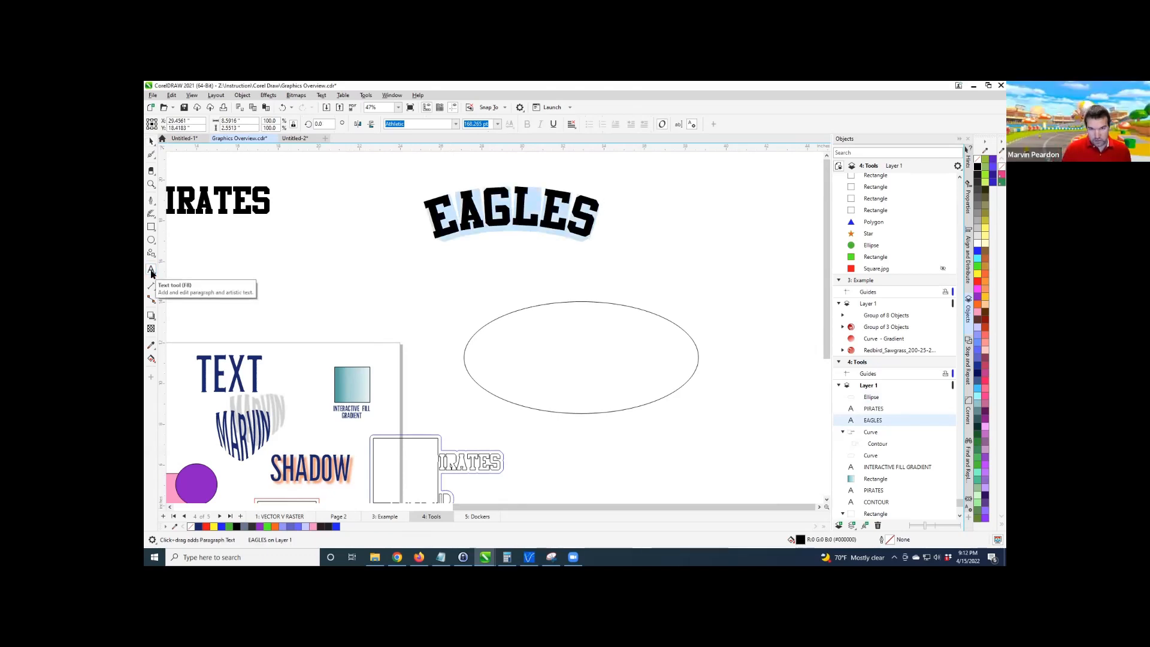
type("AMZ")
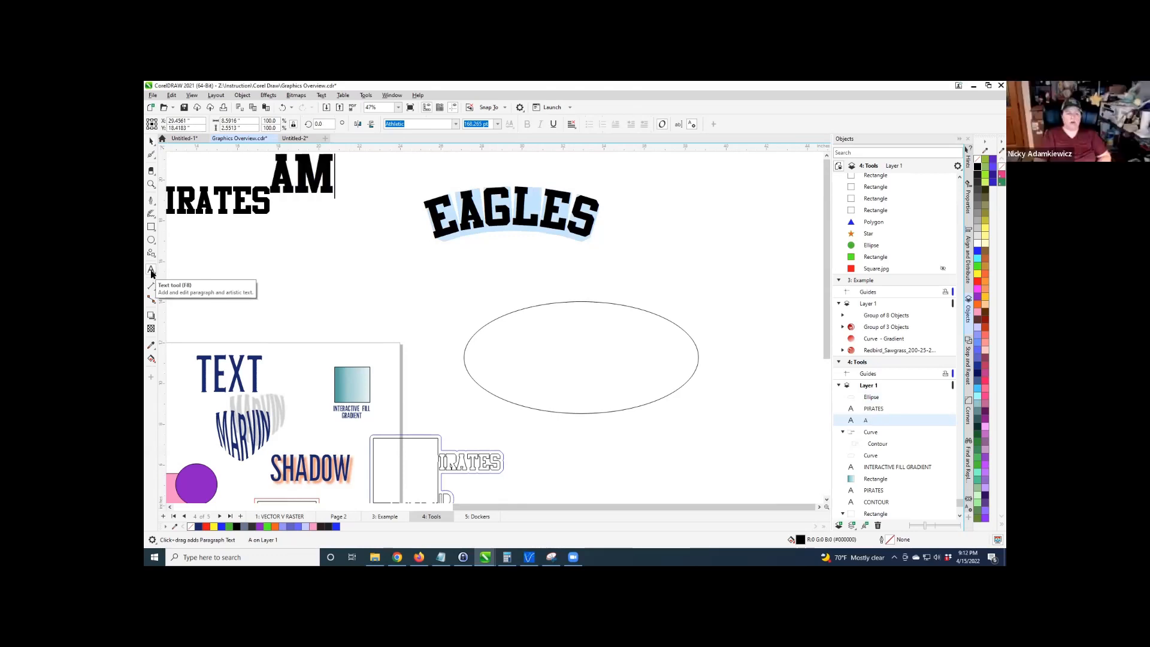
key("BackSpace")
type("AING")
key("BackSpace")
key("BackSpace")
key("BackSpace")
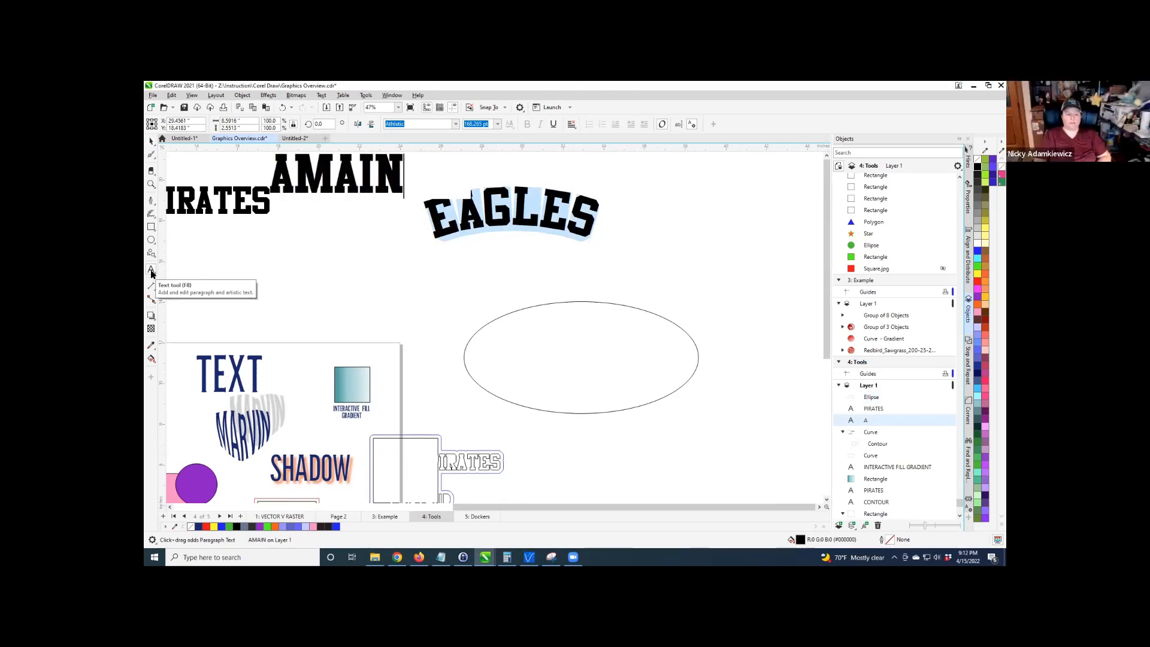
type("ZOME")
Erase all the letters entered for the separated text and leave text editing.
key("BackSpace")
key("BackSpace")
key("BackSpace")
key("BackSpace")
key("BackSpace")
key("BackSpace")
key("BackSpace")
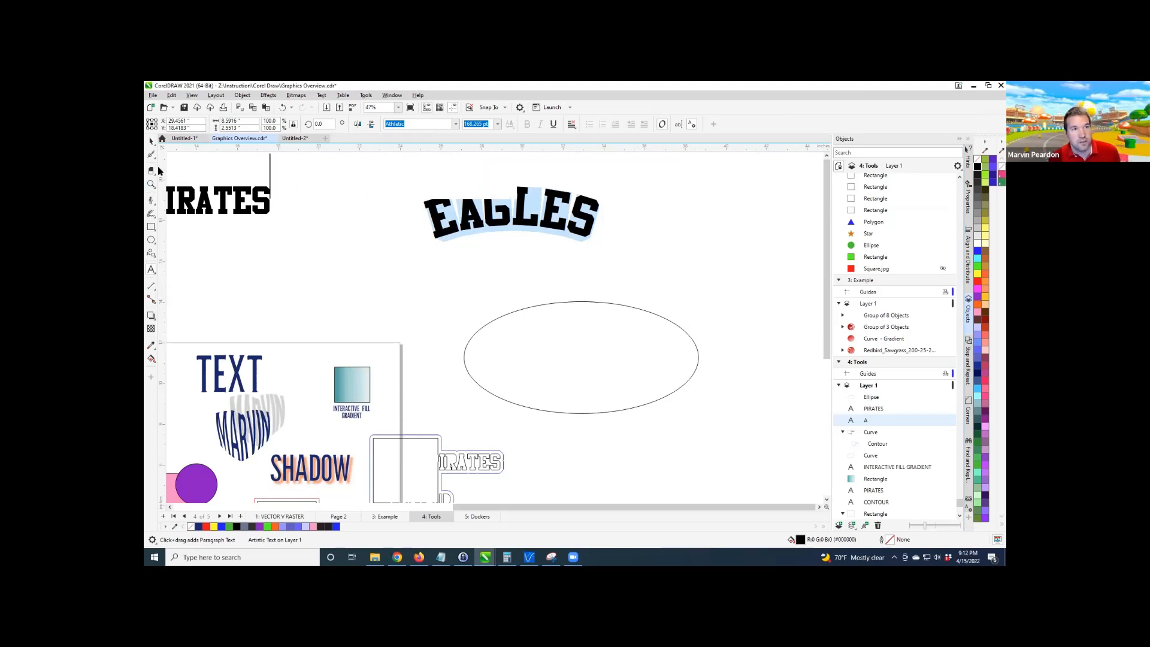
left_click(150, 140)
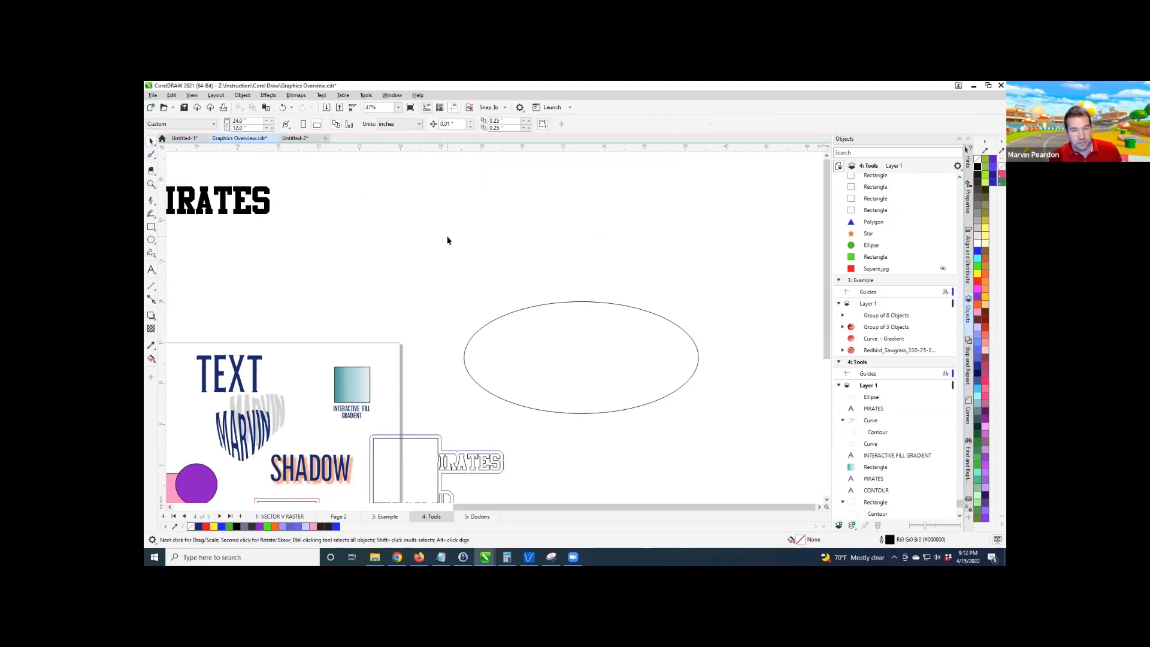
Undo the text edits, the move and the break-apart of the curved EAGLES text.
key("ctrl+z")
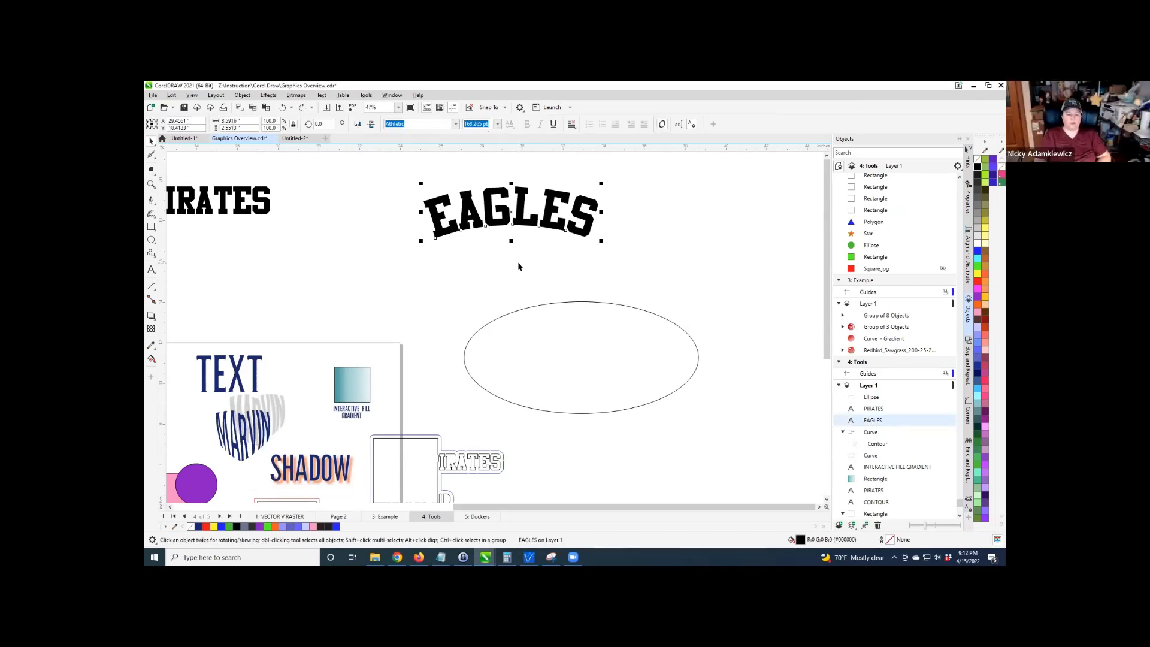
key("ctrl+z")
key("ctrl+z")
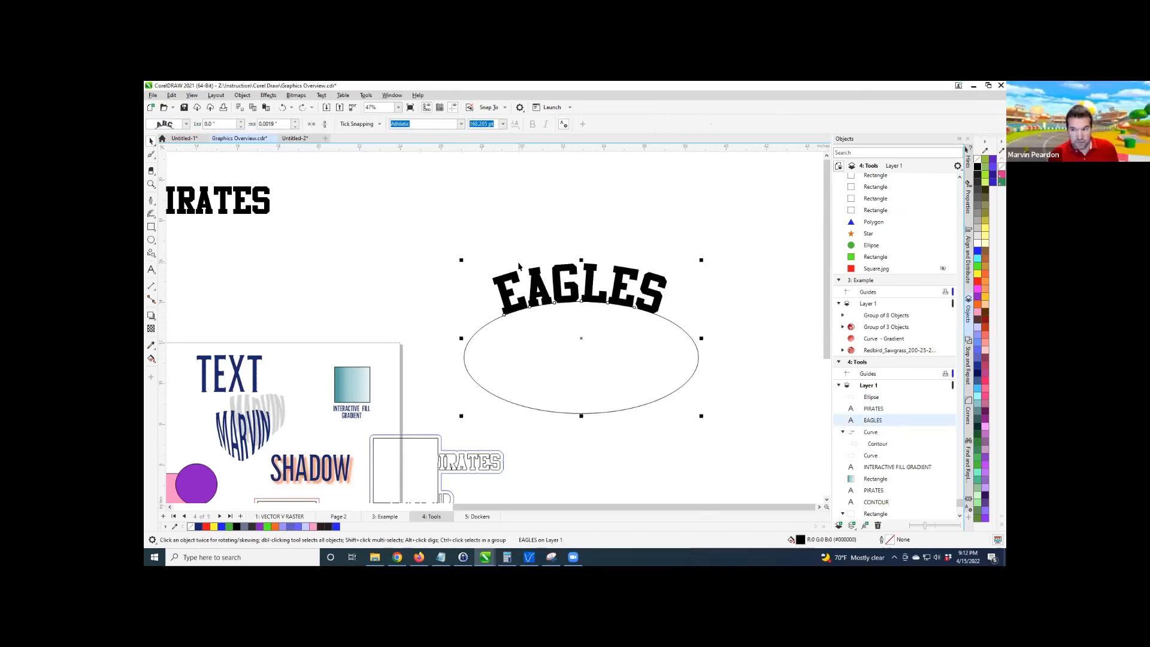
Replace the EAGLES text attached to the ellipse with PIRATES and leave text editing.
key("F8")
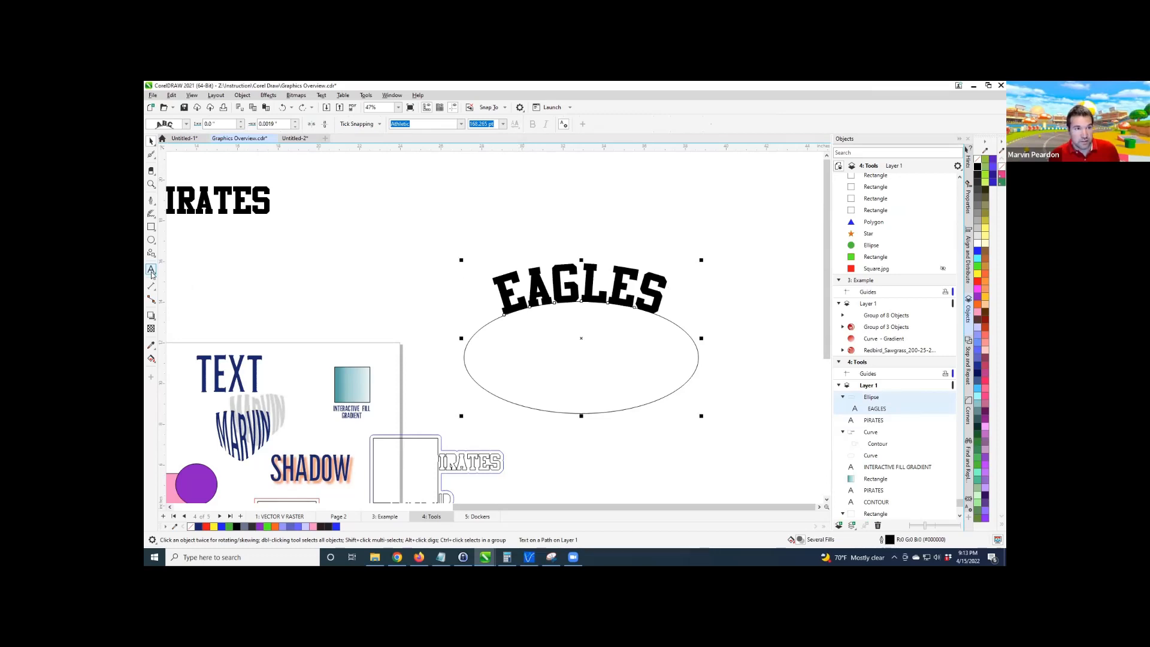
left_click(556, 288)
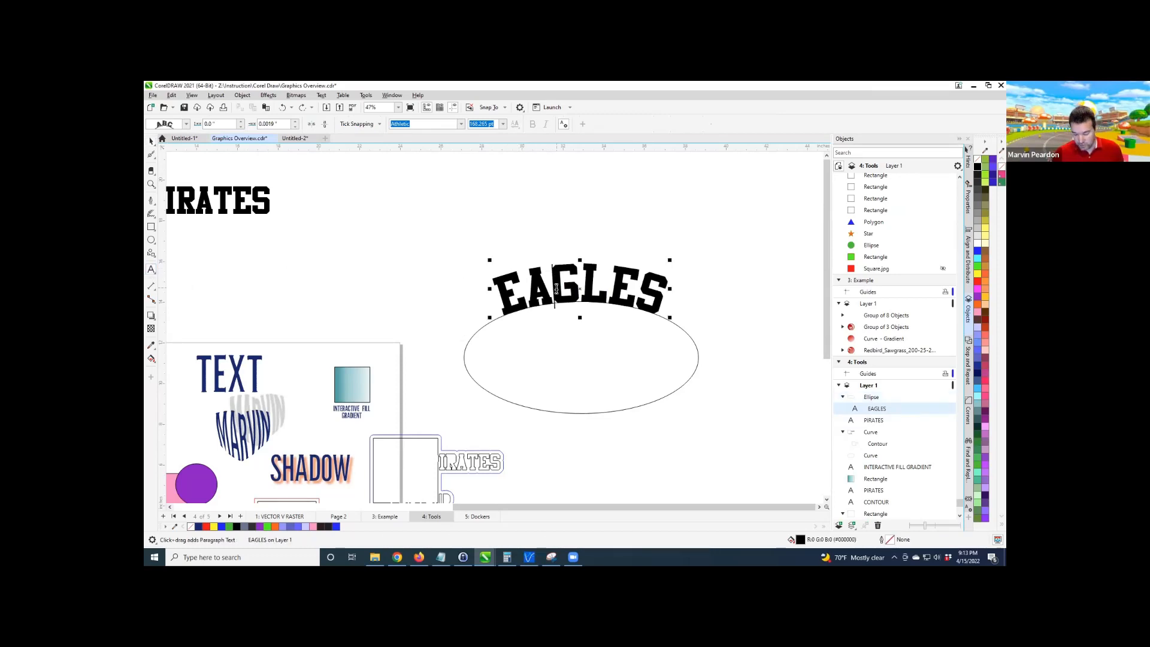
key("ctrl+a")
type("PIRATES")
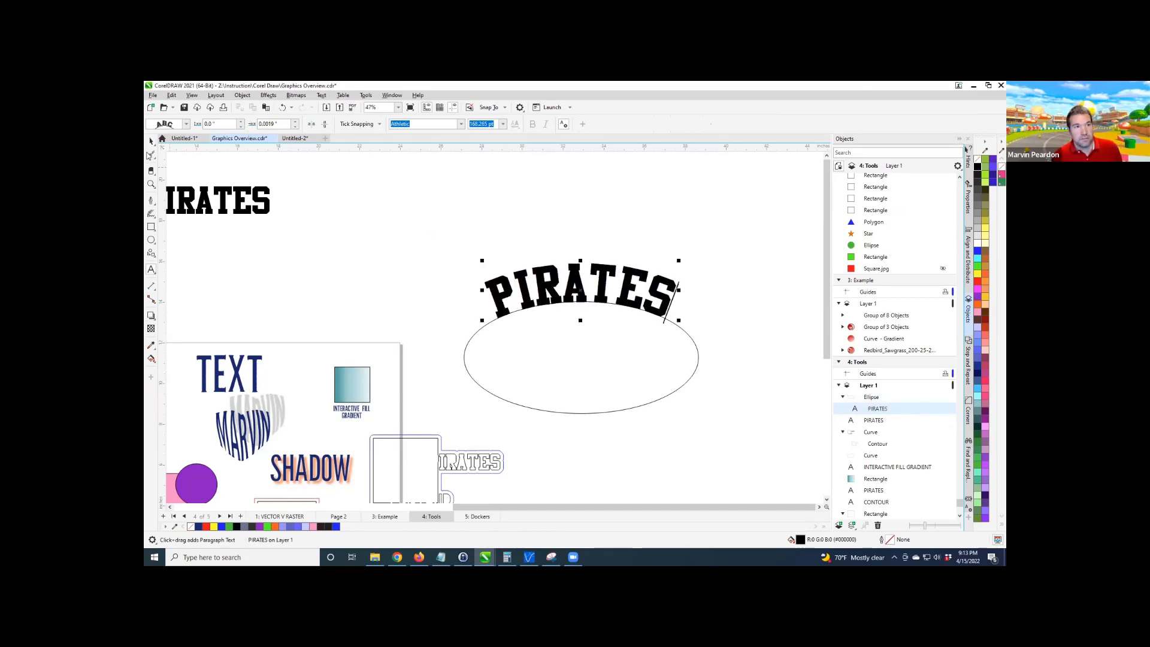
left_click(151, 141)
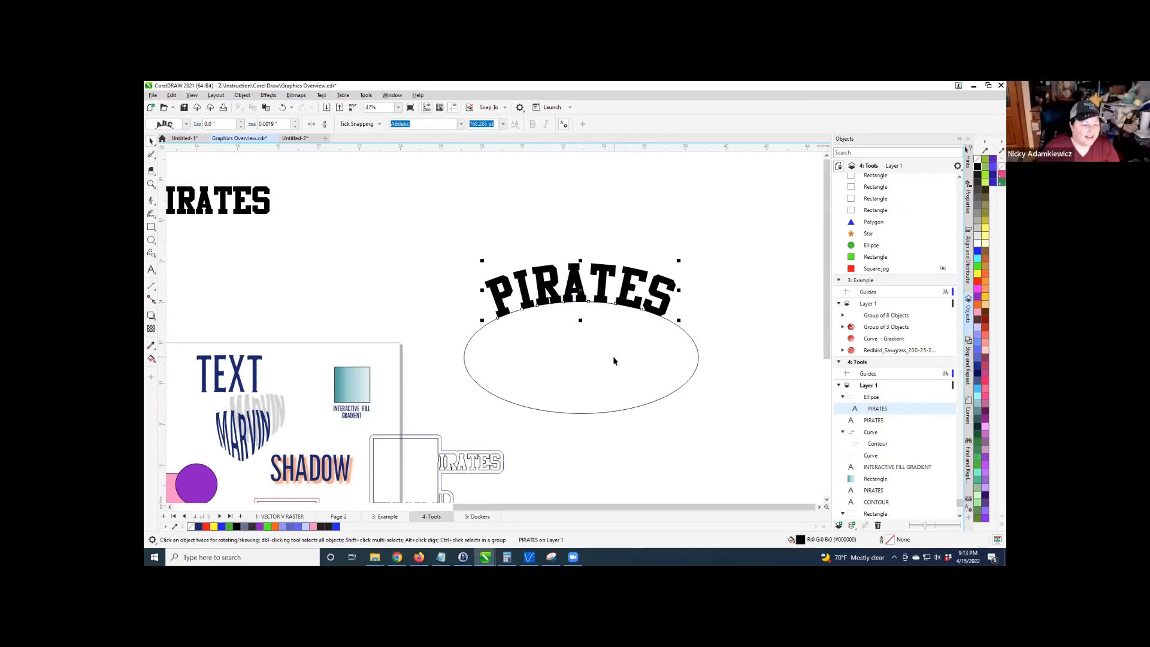
Select the ellipse that carries the curved PIRATES text.
scroll(663, 362, "down", 2)
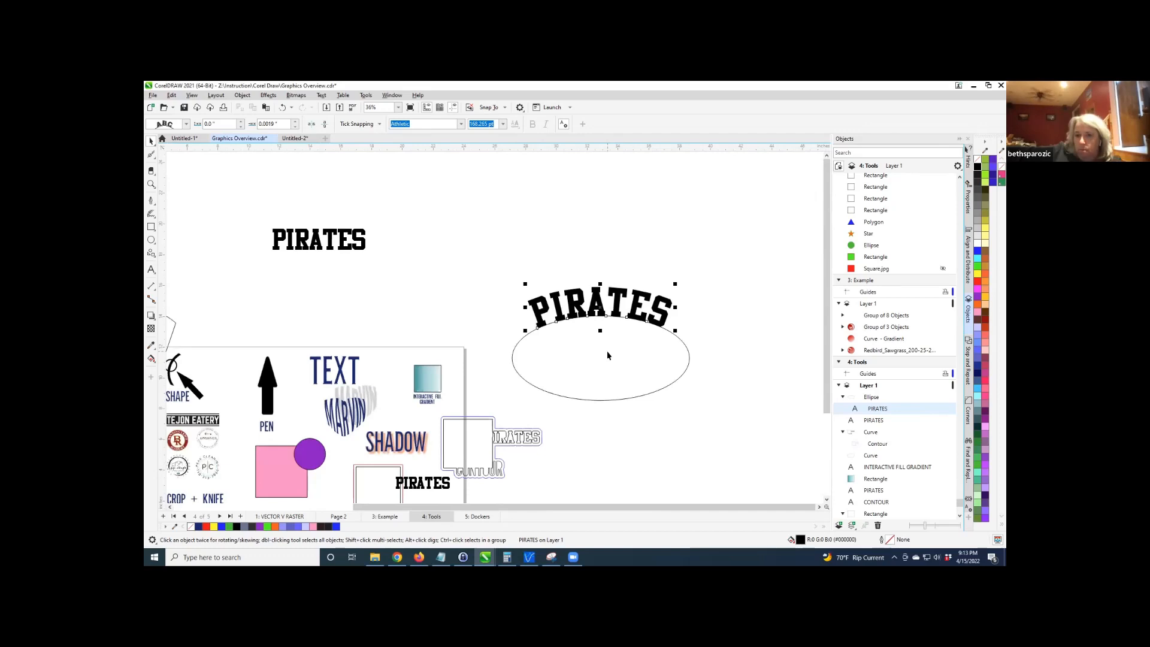
scroll(607, 355, "up", 1)
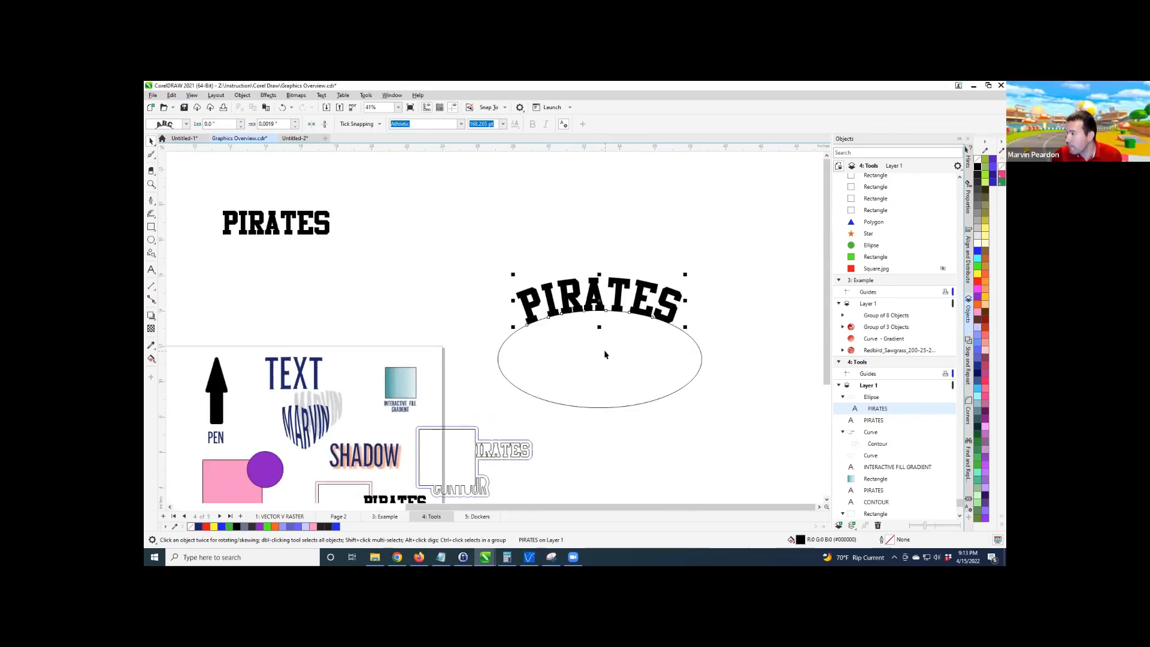
left_click(862, 397)
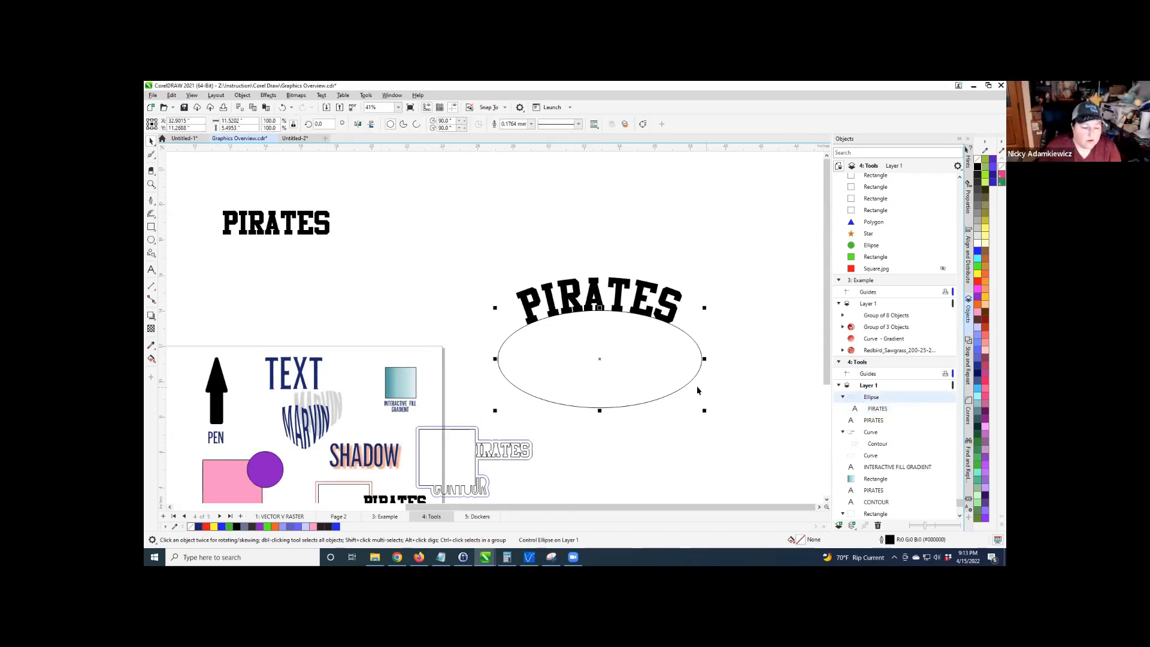
scroll(655, 352, "down", 1)
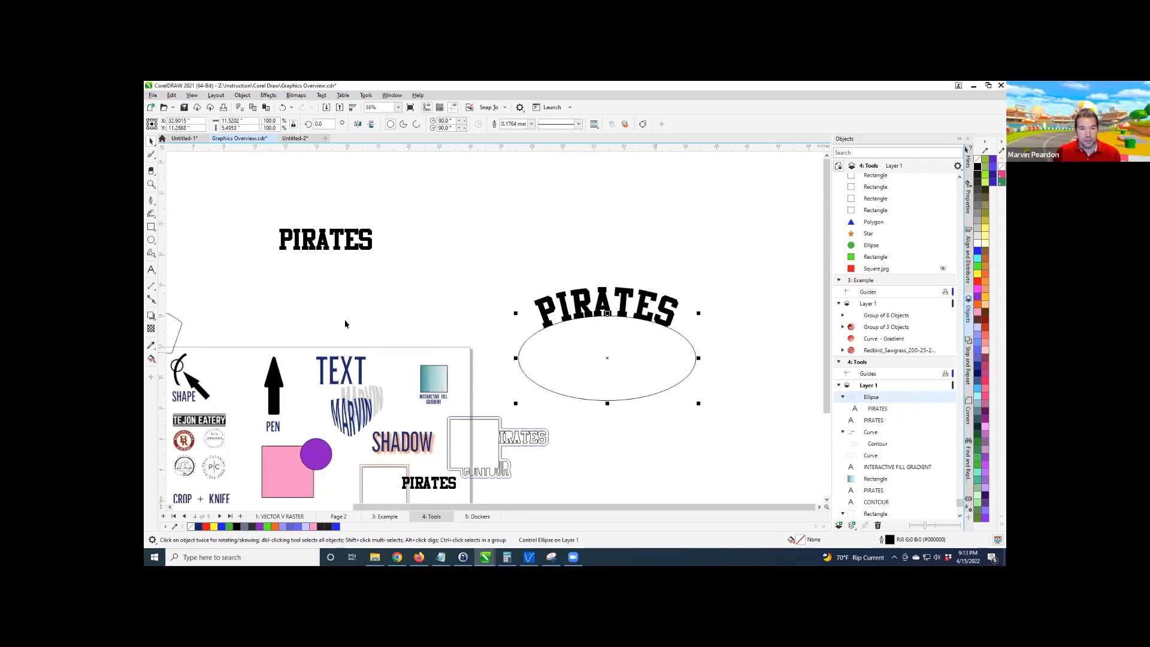
Enlarge the straight PIRATES text proportionally to about 12.6 inches wide and move it slightly up.
left_click(296, 245)
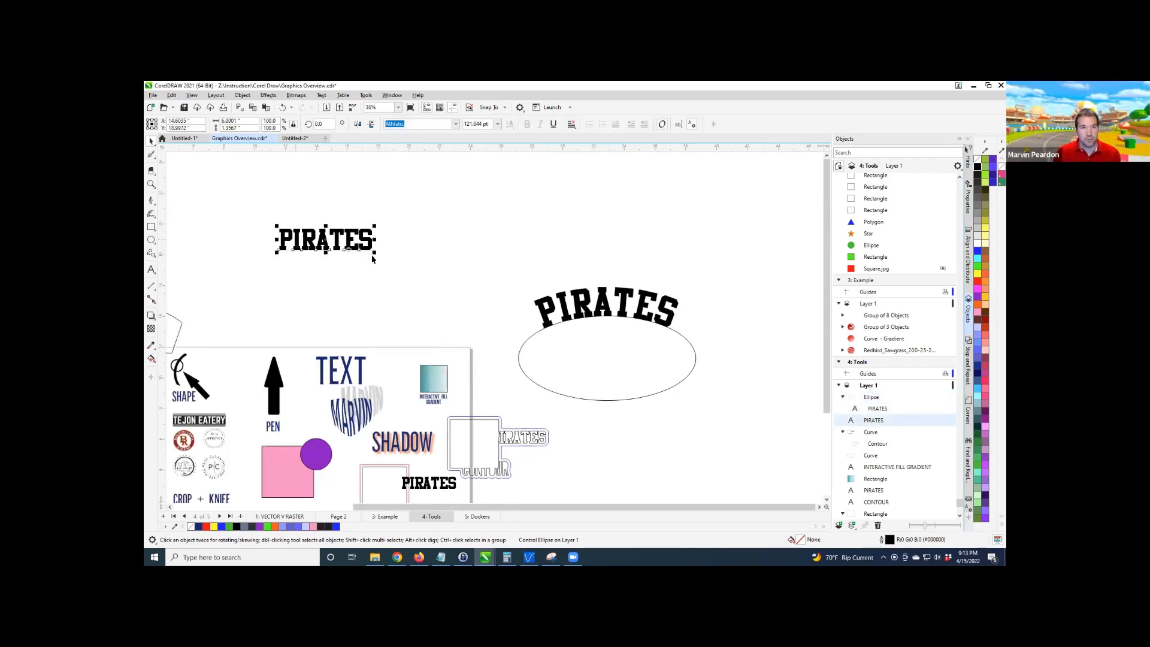
left_click_drag(376, 256, 477, 323)
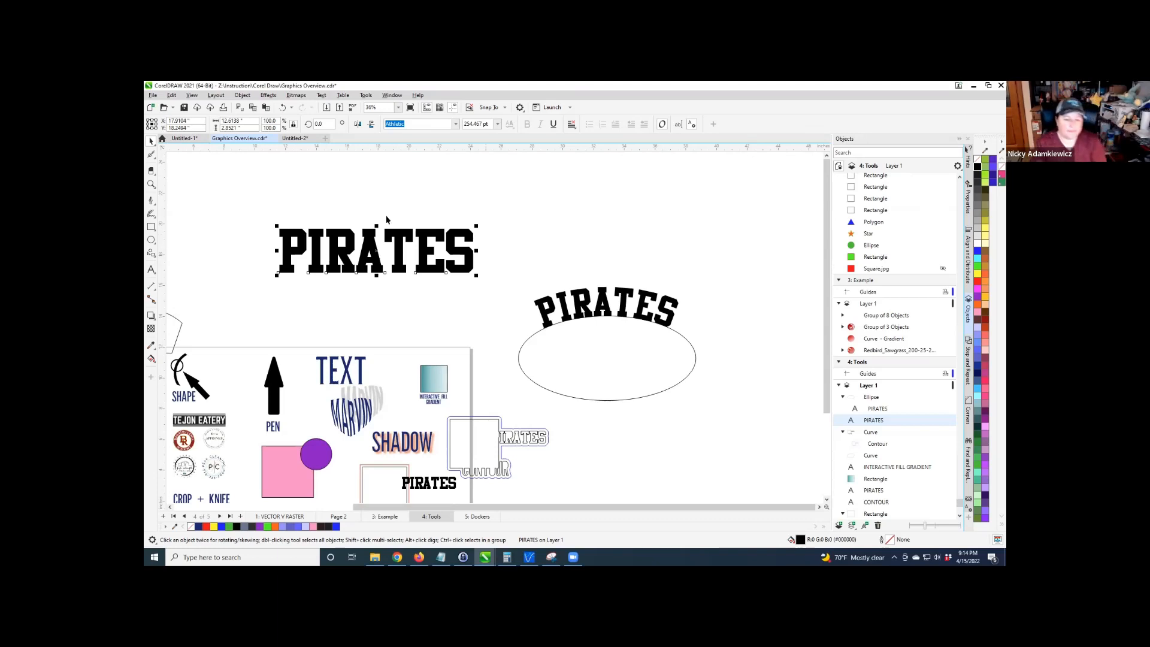
scroll(368, 222, "up", 1)
scroll(368, 222, "up", 1)
scroll(576, 349, "down", 1)
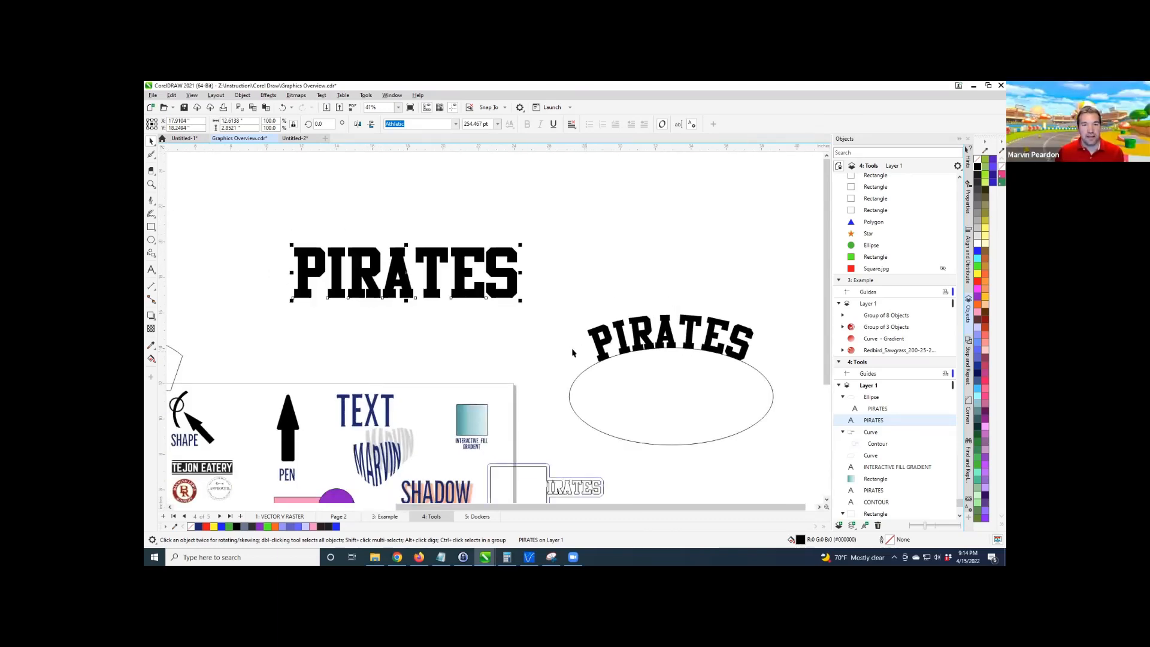
left_click_drag(400, 254, 407, 236)
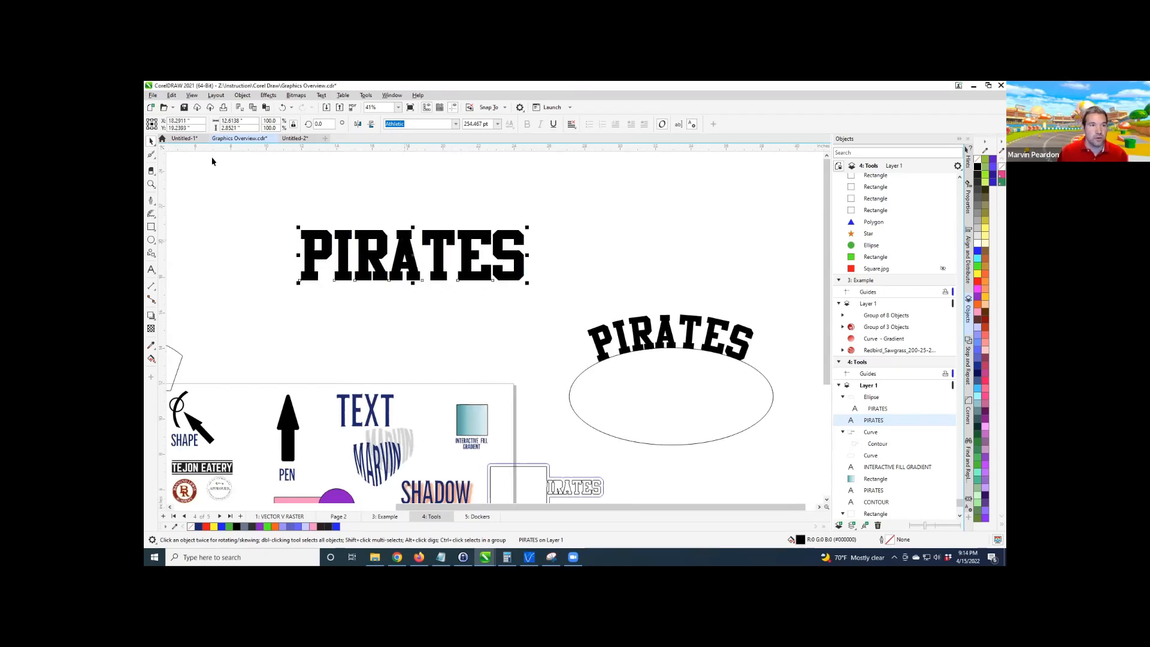
Widen the letter spacing of the straight PIRATES text evenly with the Shape tool.
left_click(154, 159)
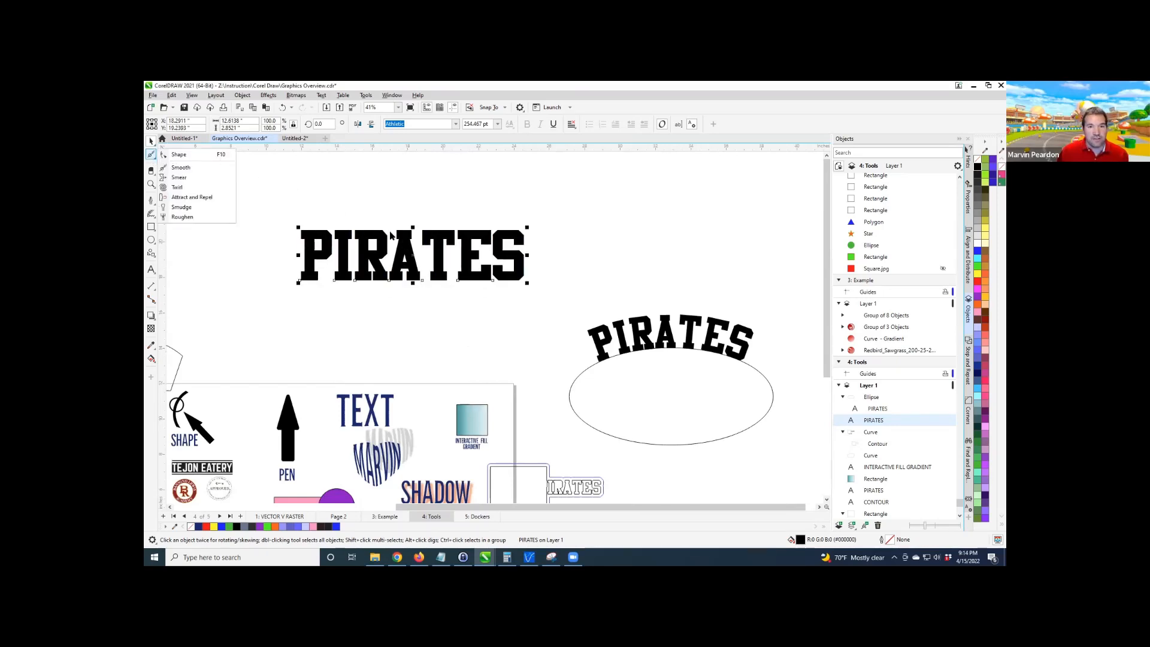
left_click(179, 157)
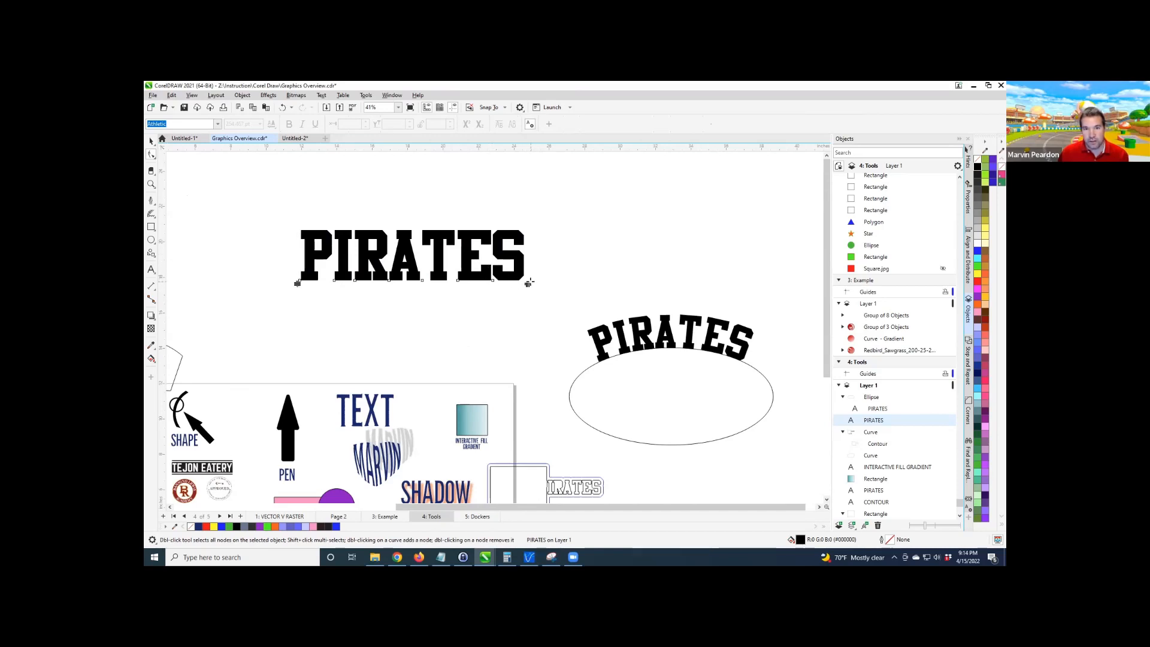
left_click_drag(529, 282, 596, 282)
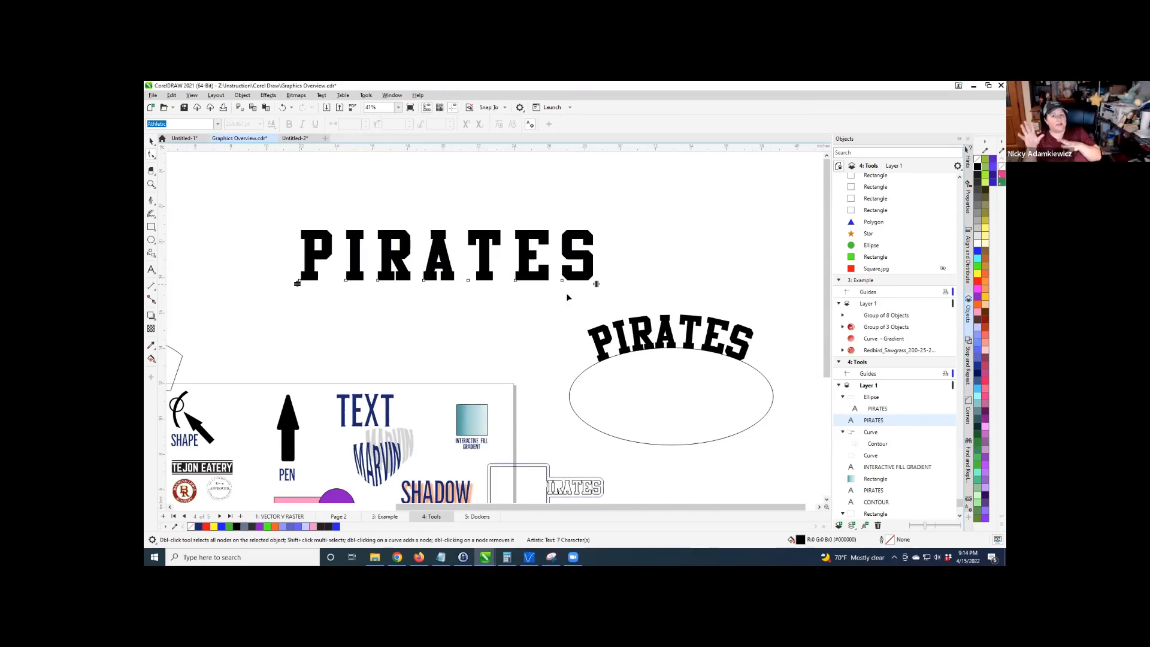
left_click_drag(597, 285, 579, 281)
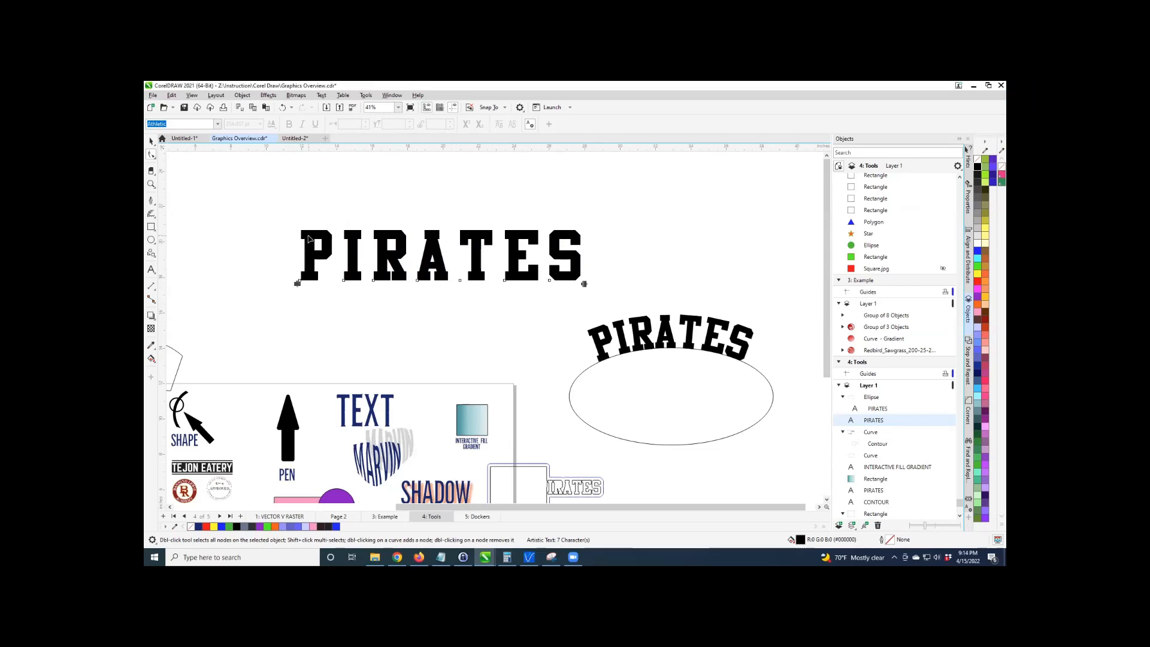
left_click(151, 141)
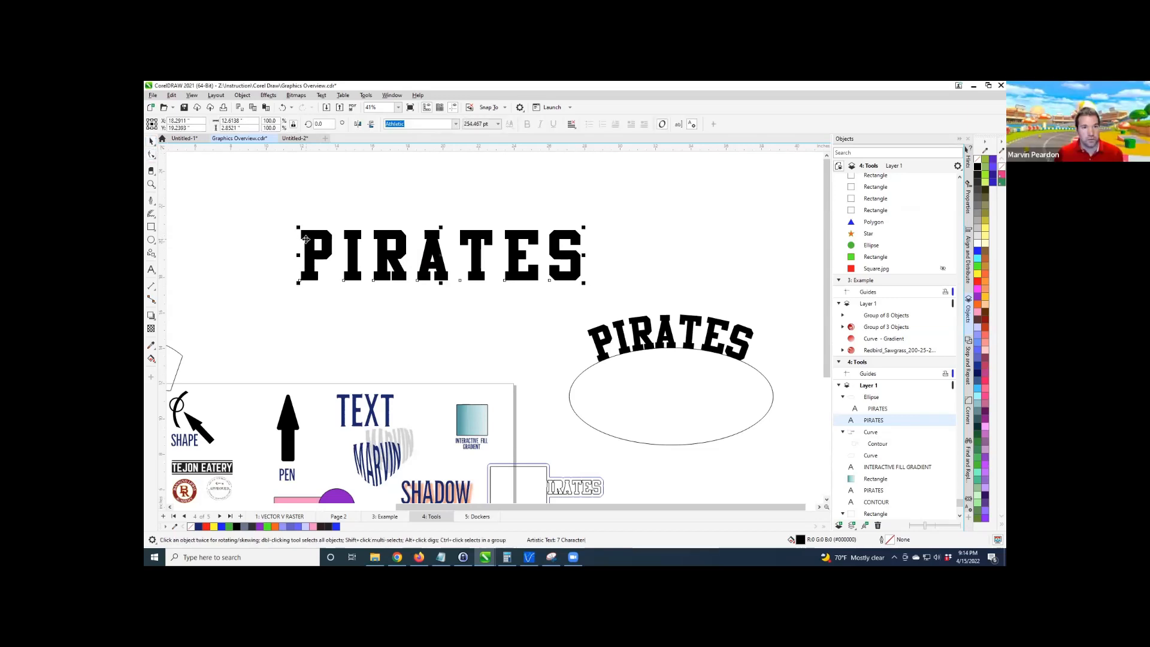
Move the straight PIRATES text slightly up and left, and apply a two-step outside contour to it.
left_click_drag(299, 227, 290, 207)
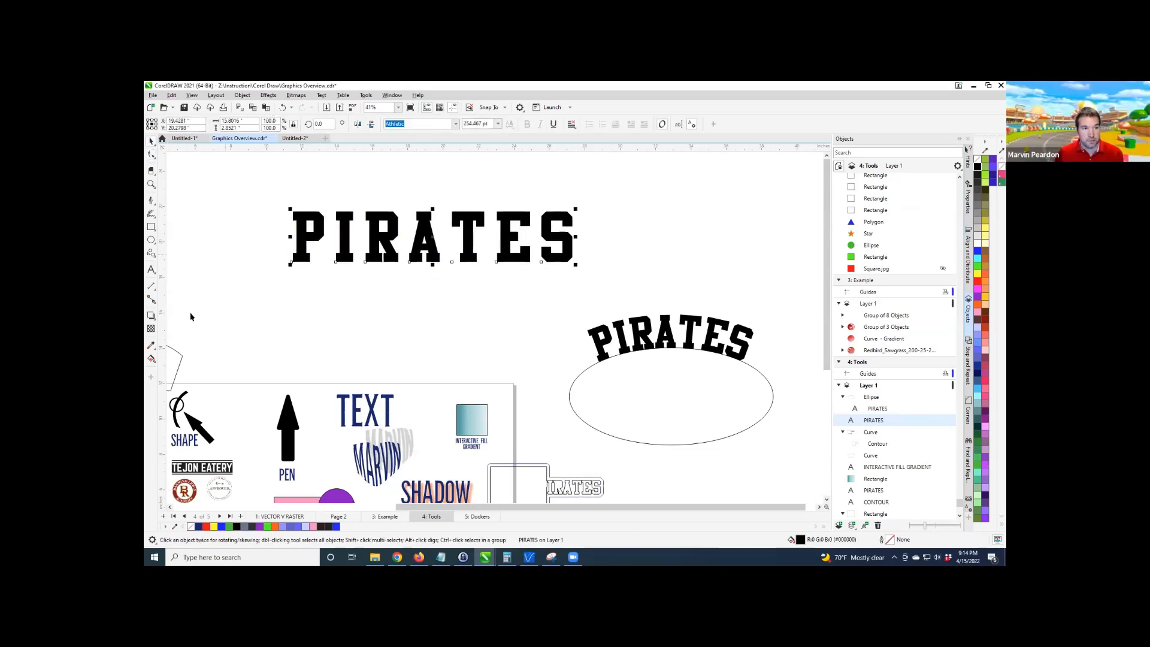
left_click(152, 315)
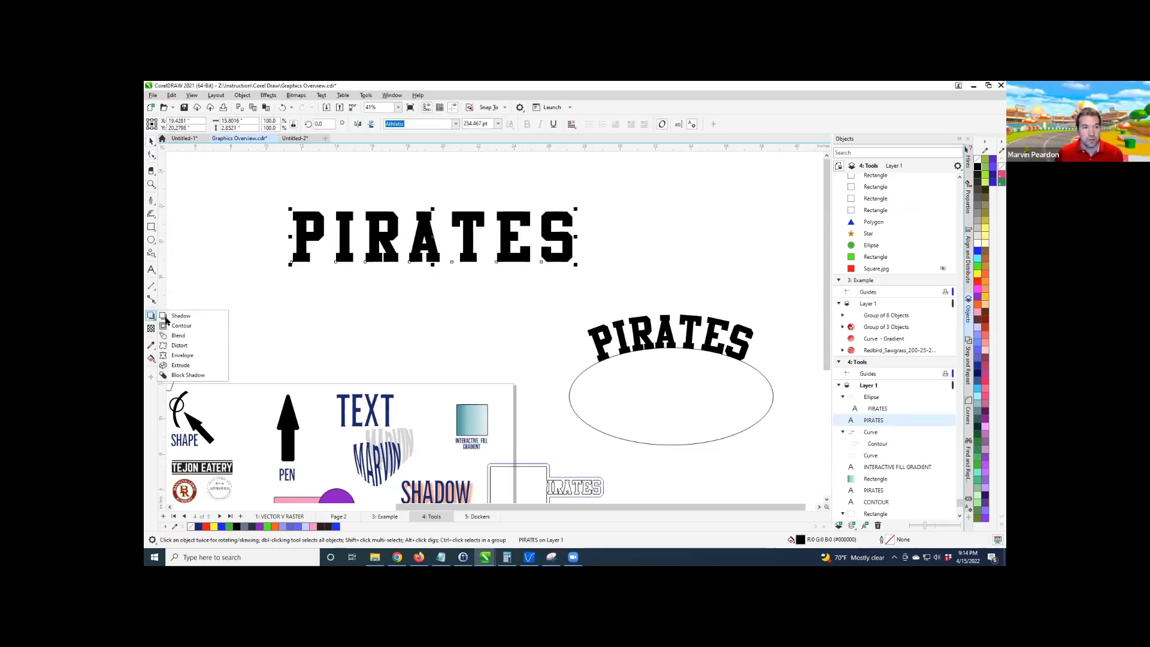
left_click(181, 326)
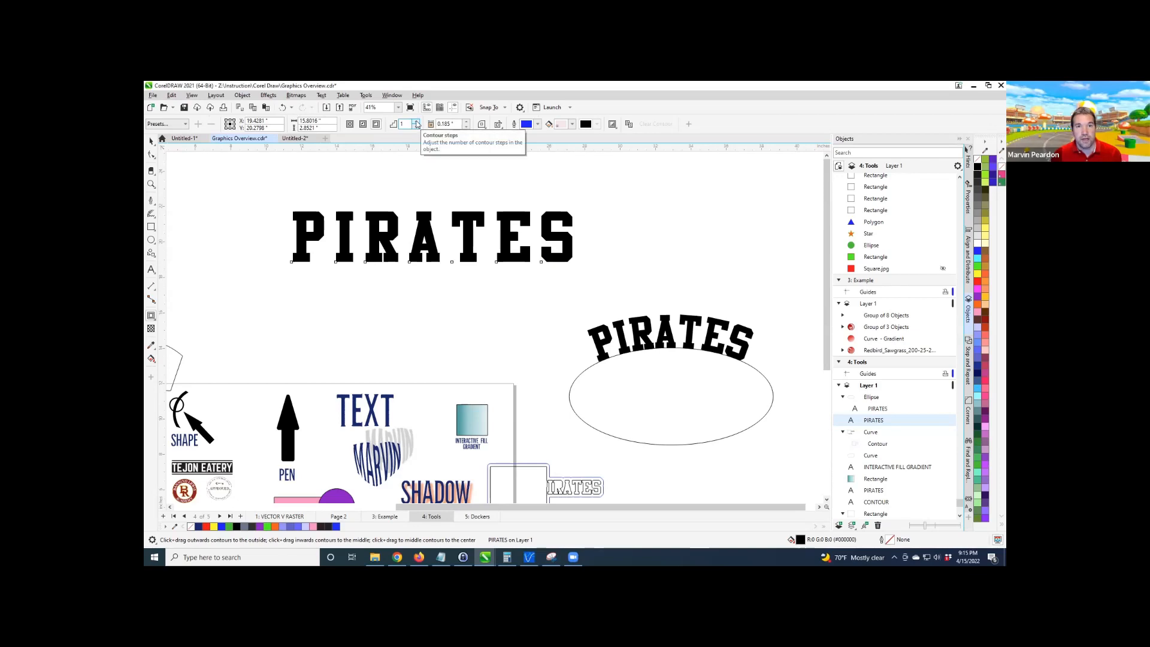
left_click(416, 122)
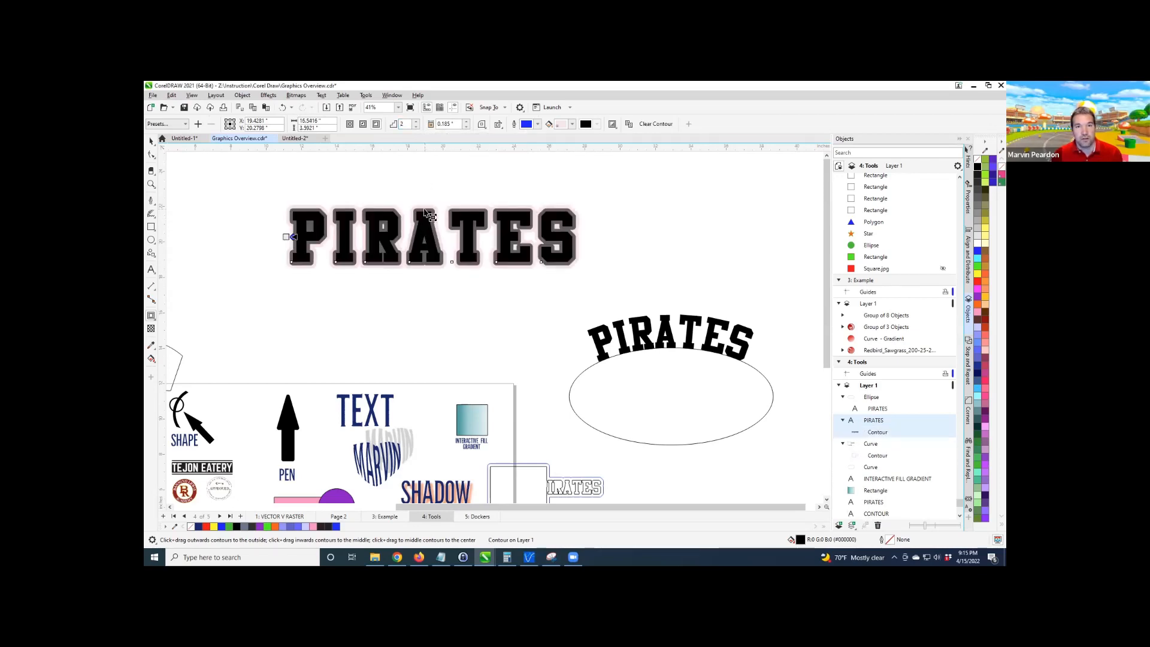
scroll(425, 213, "up", 2)
scroll(546, 327, "down", 1)
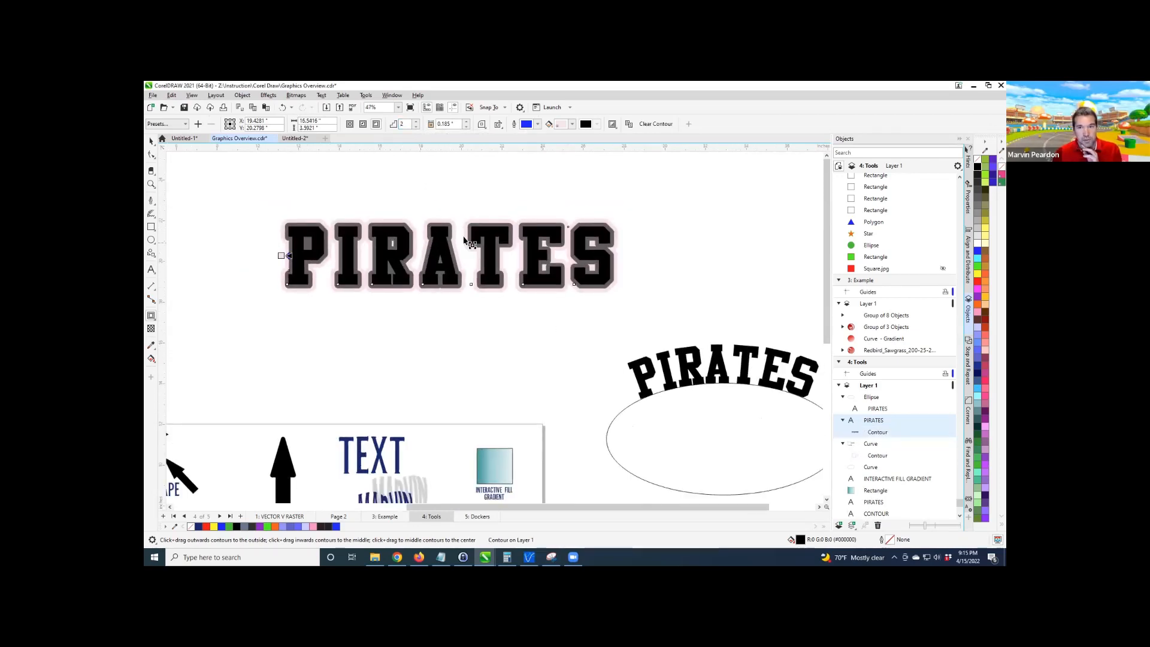
scroll(464, 239, "up", 1)
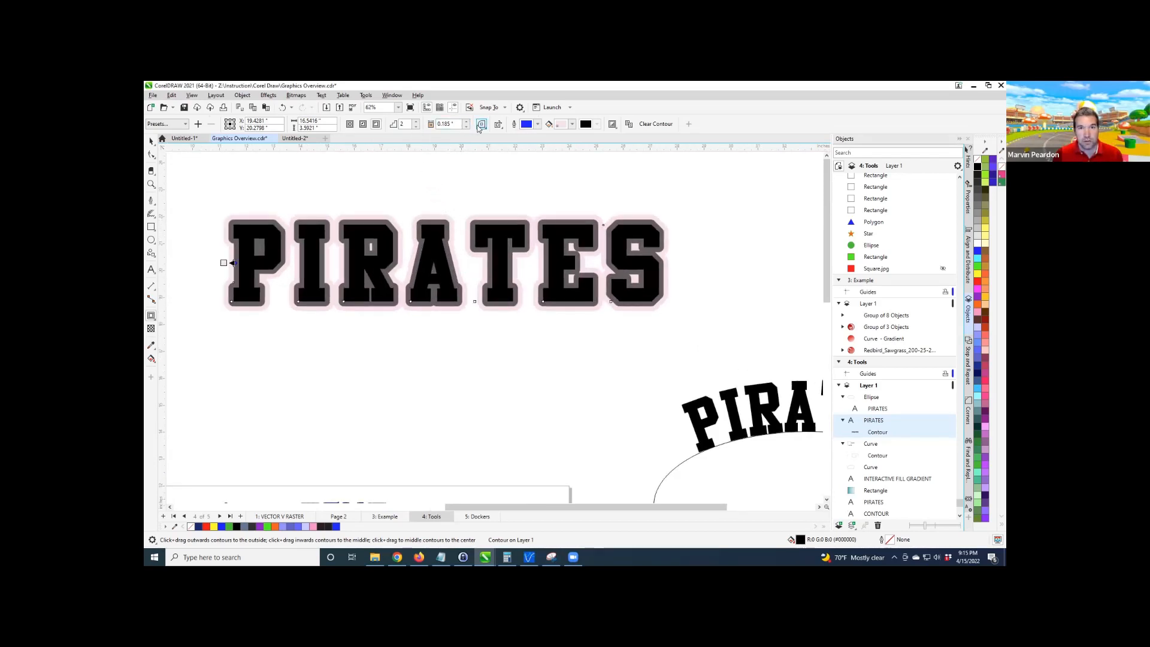
Give the PIRATES contour sharp mitered corners and set its offset to 0.175 inches.
left_click(480, 124)
left_click(503, 136)
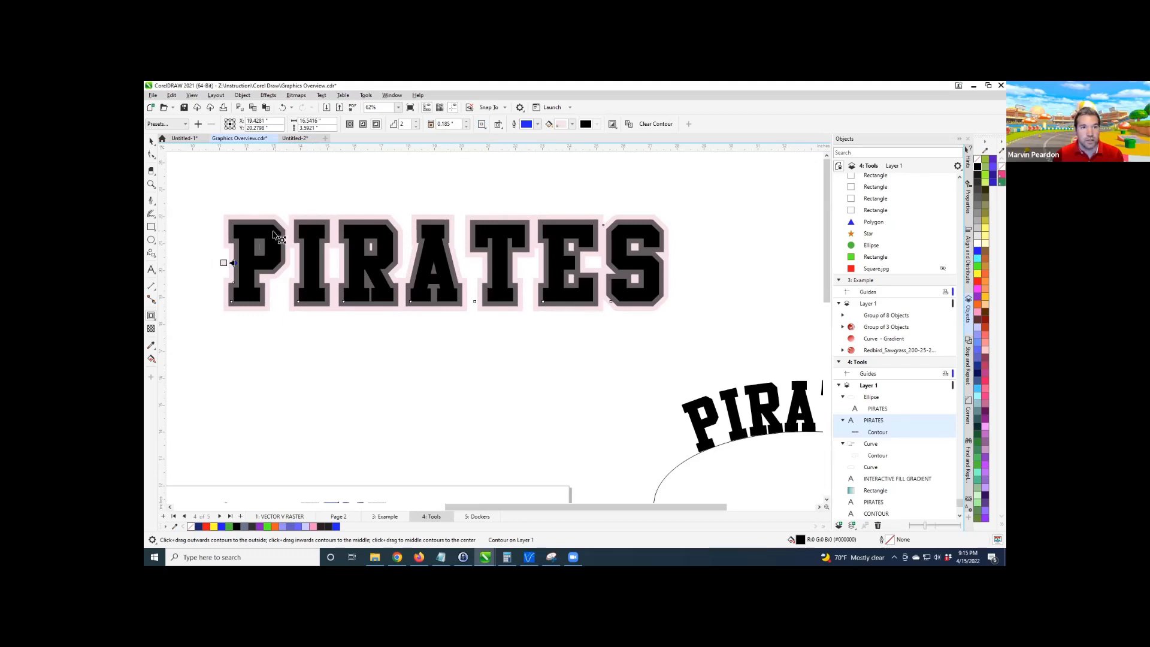
scroll(276, 231, "up", 1)
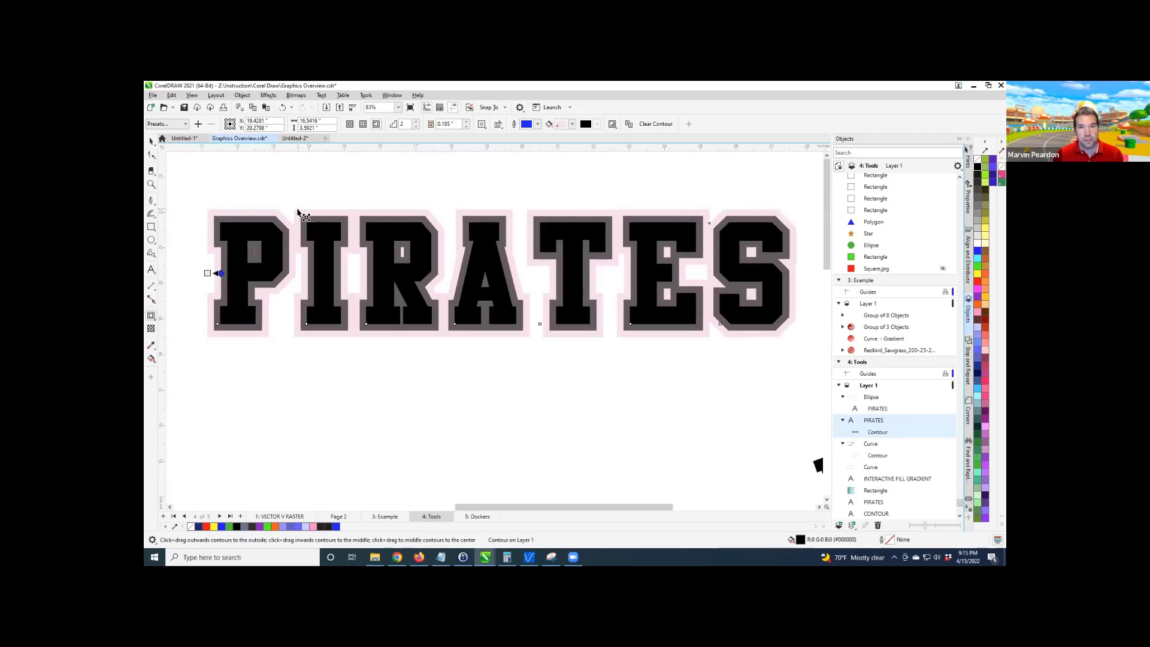
left_click(466, 127)
left_click(467, 127)
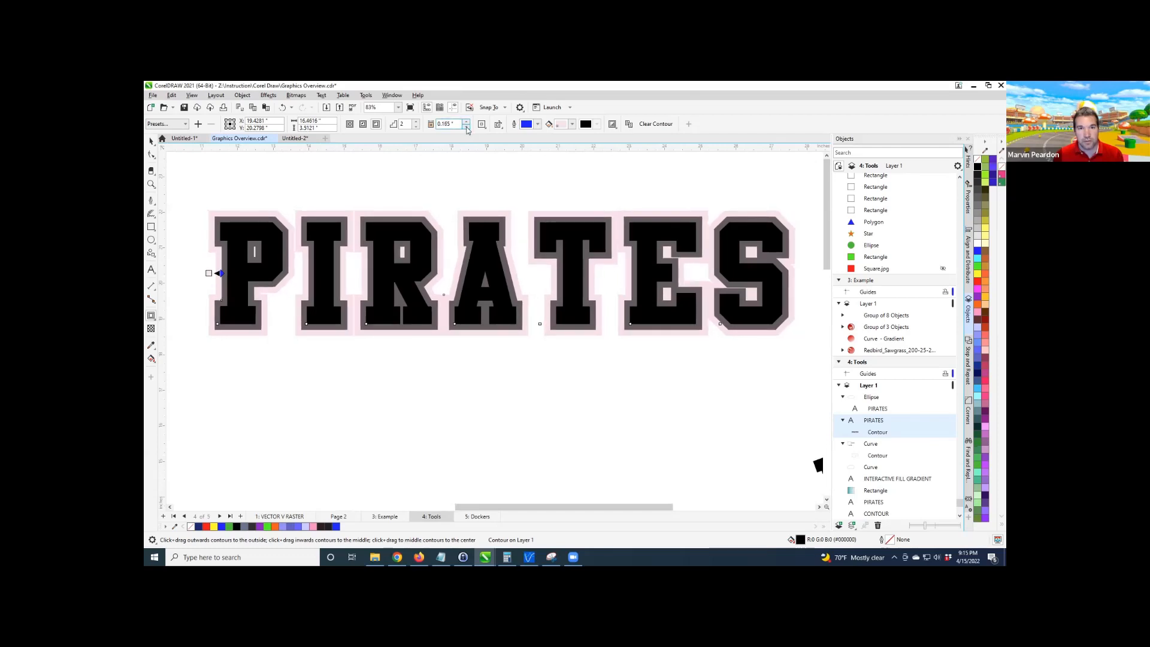
left_click(467, 127)
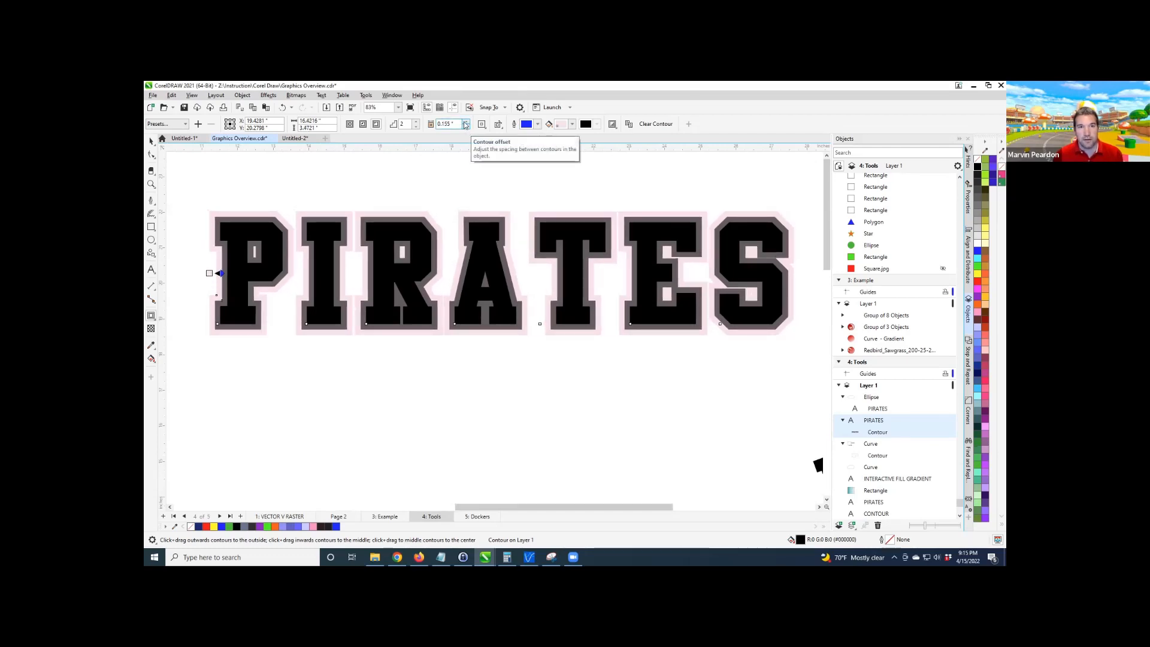
left_click(466, 121)
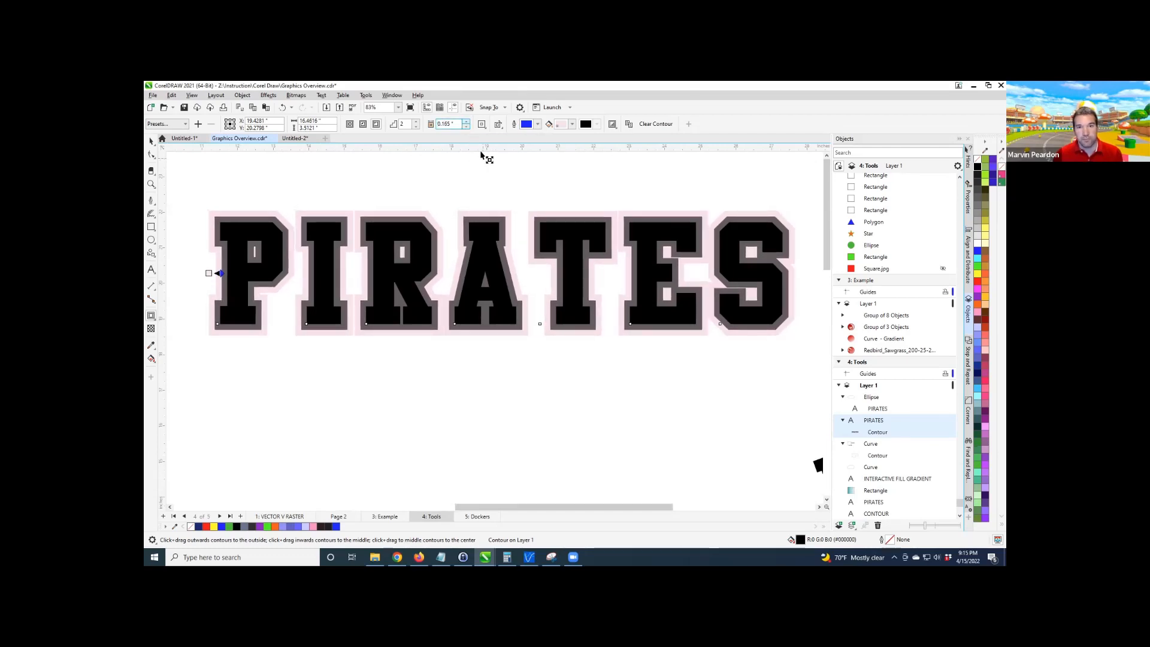
left_click(466, 122)
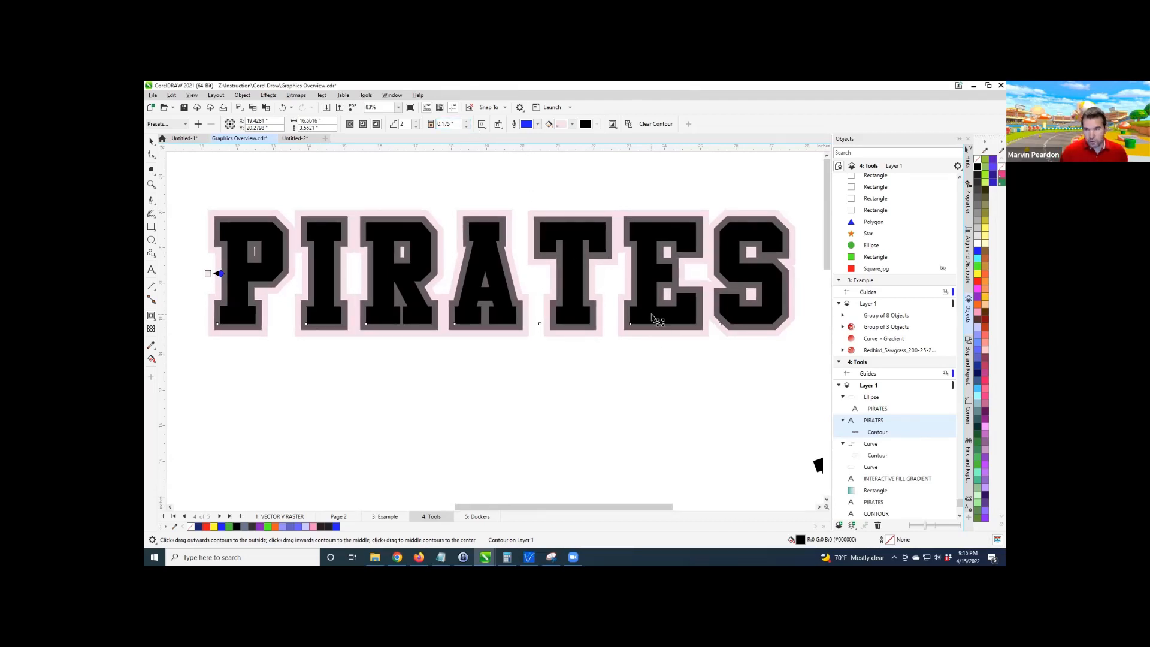
Break the contour apart from the straight PIRATES text and accept the spot colour notice.
left_click(242, 95)
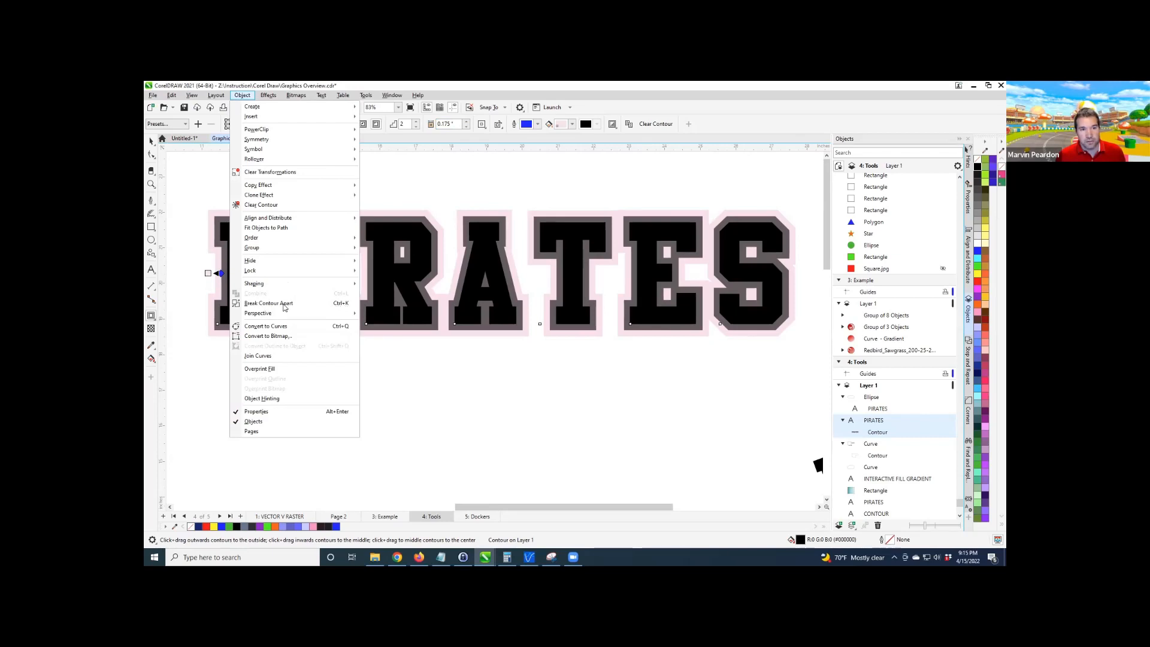
left_click(338, 306)
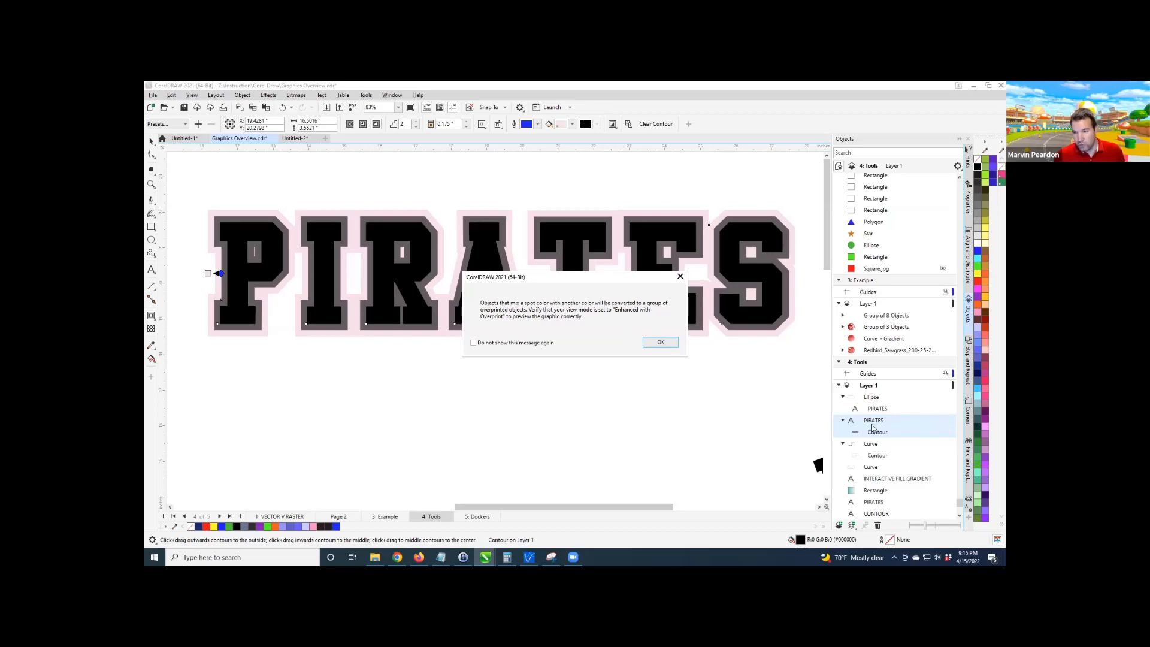
left_click(661, 343)
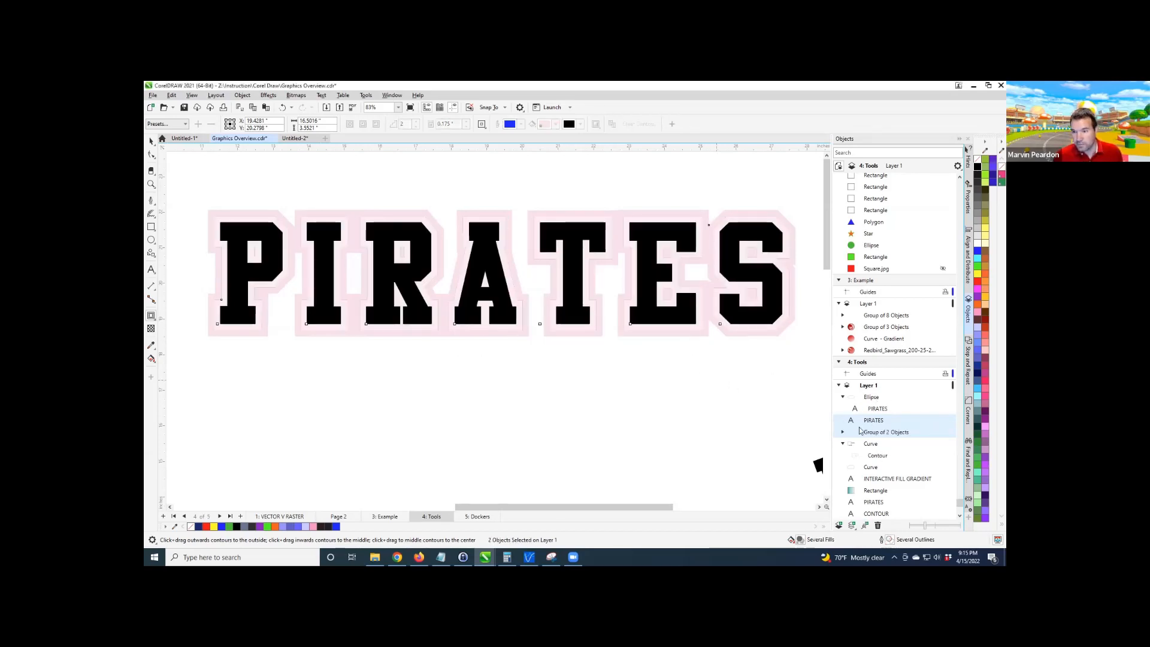
Ungroup the detached contour group and the group nested inside it into separate curves.
left_click(880, 432)
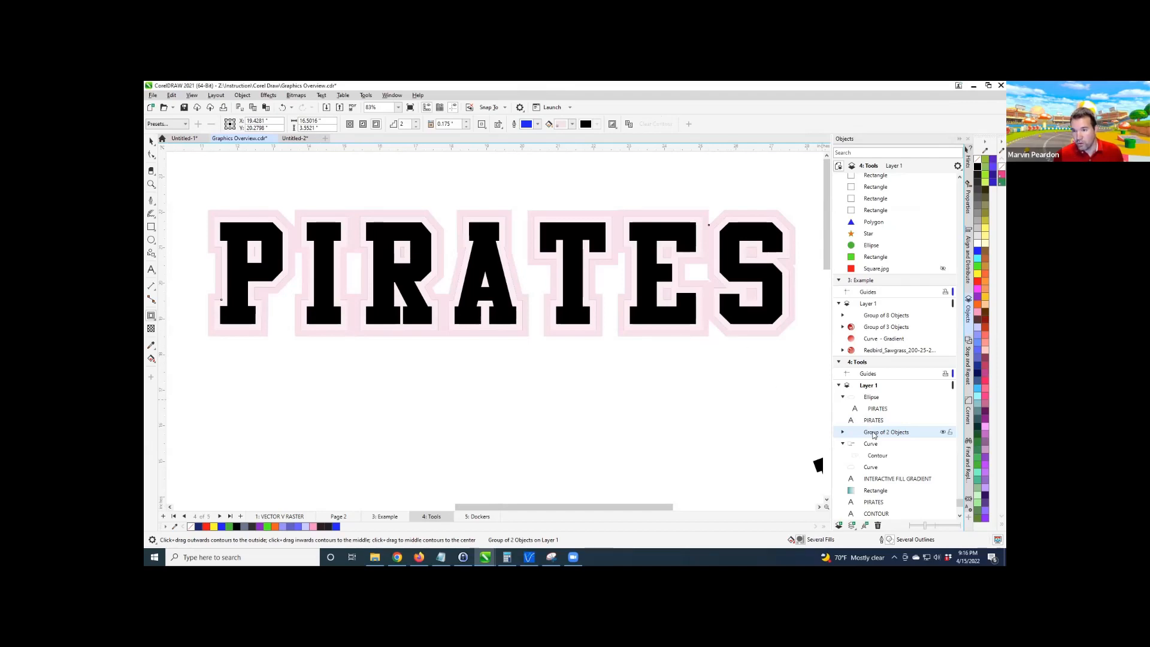
right_click(872, 435)
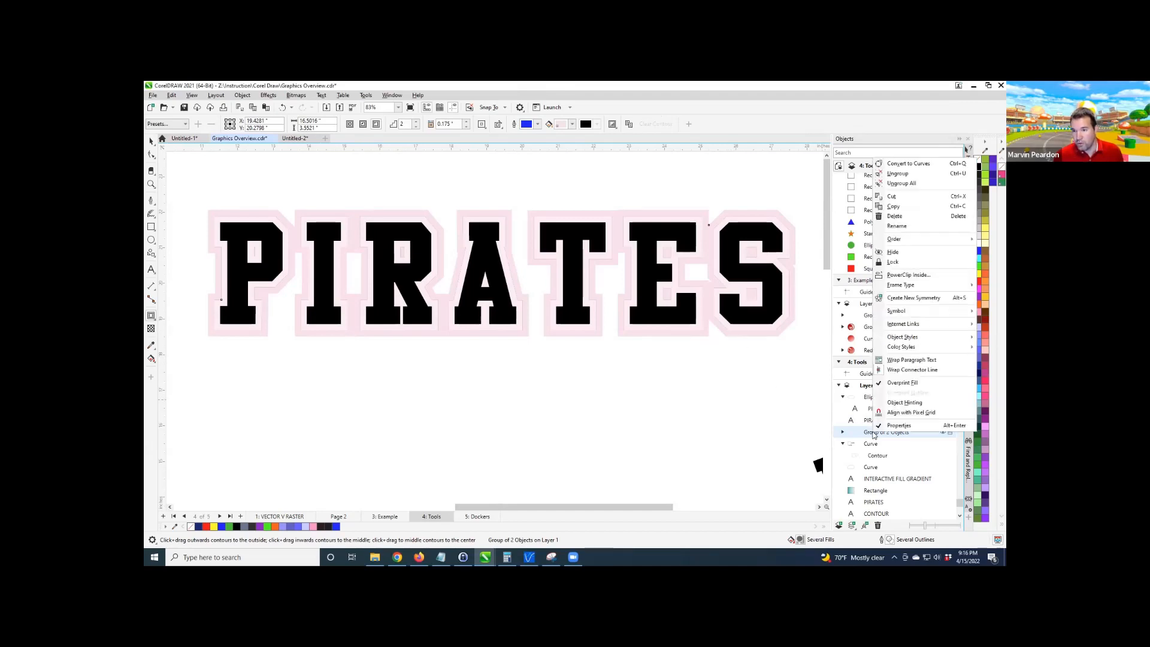
left_click(897, 175)
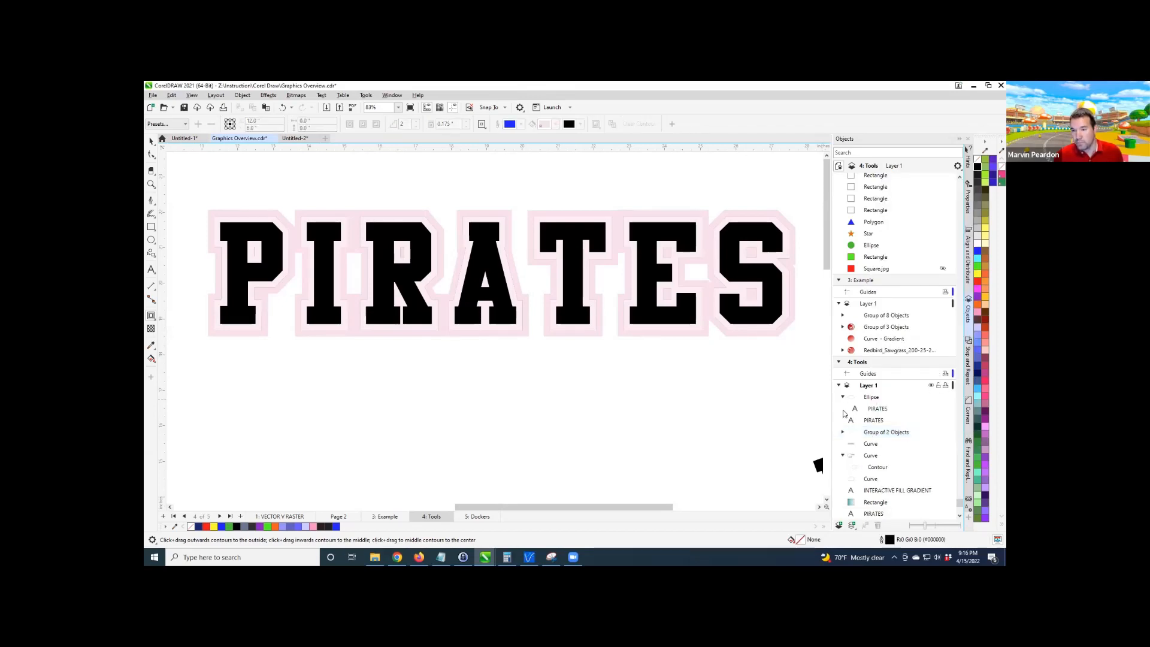
left_click(843, 432)
left_click(869, 435)
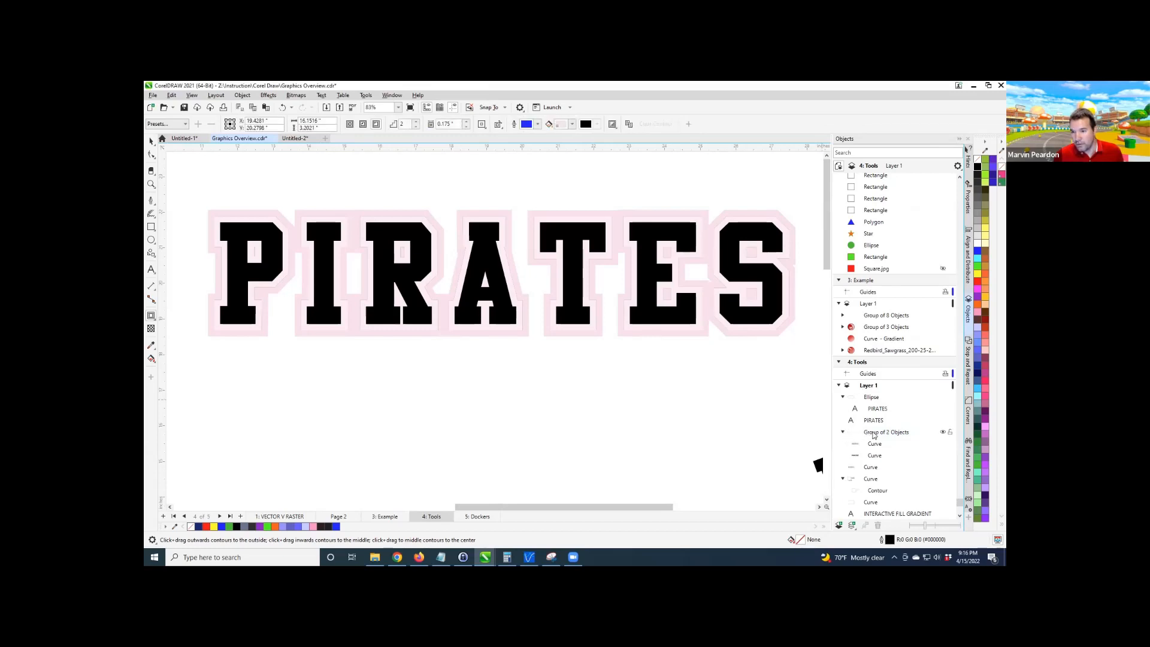
left_click(873, 445)
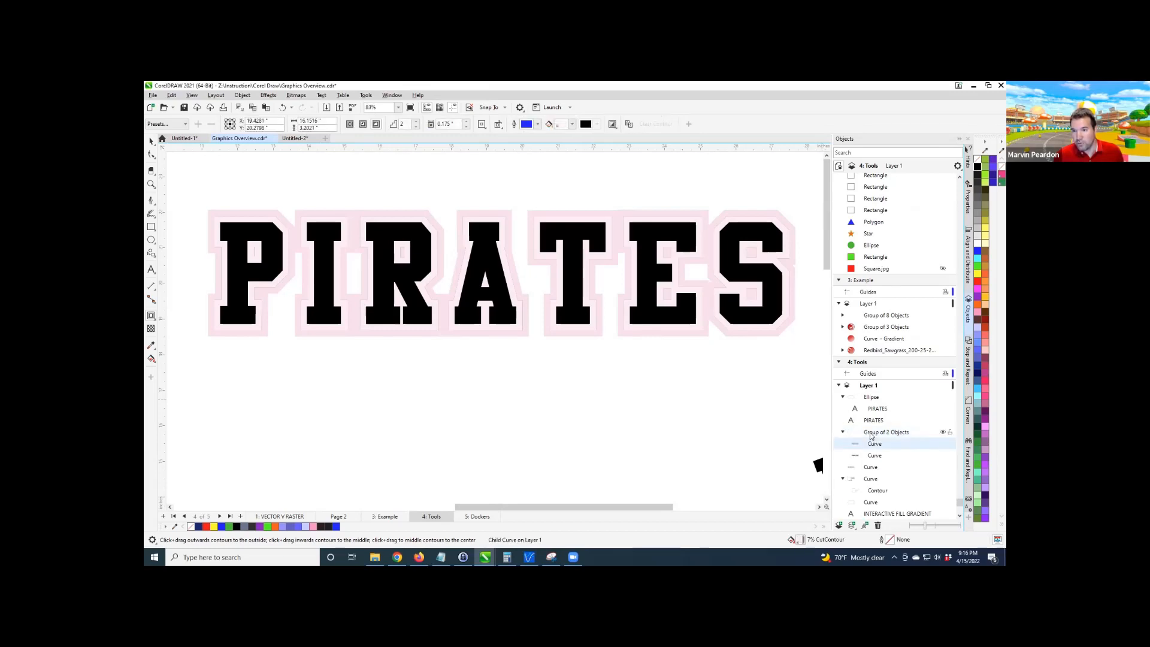
left_click(870, 434)
key("ctrl+u")
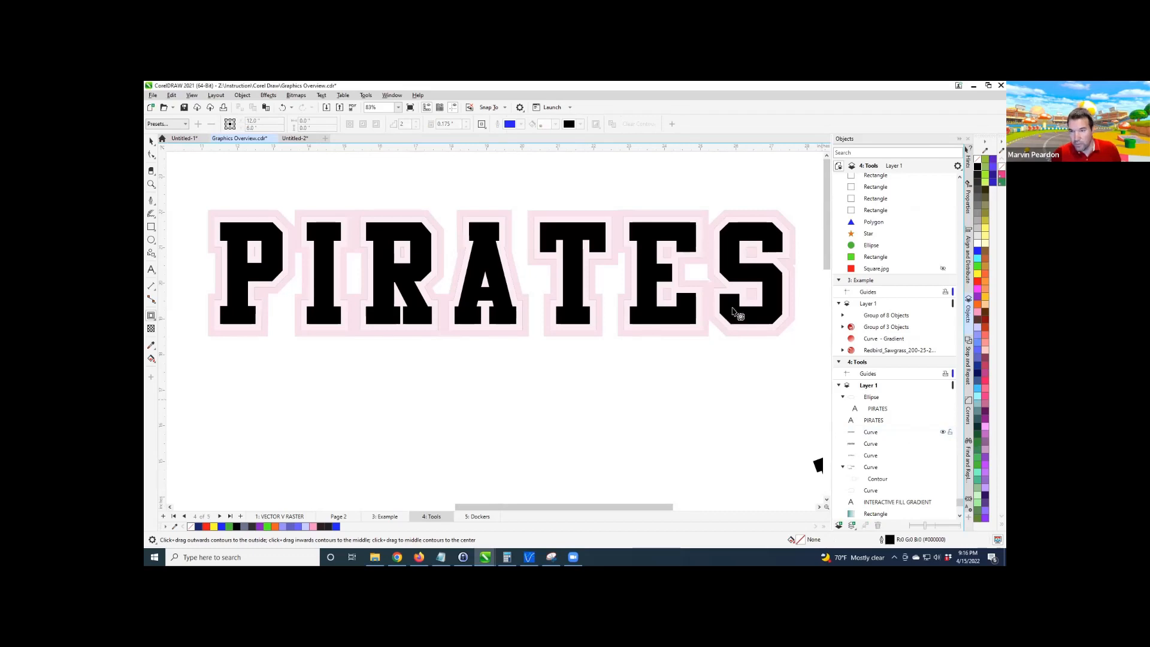
Fill the straight PIRATES text with blue (#0000FF).
left_click(229, 269)
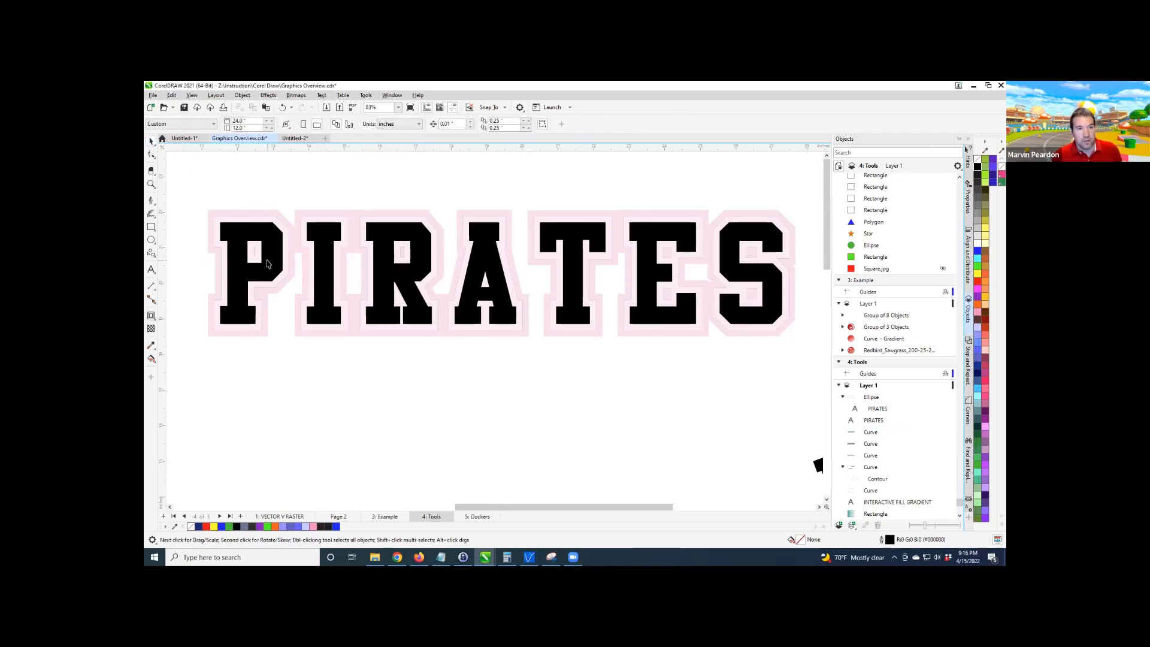
key("space")
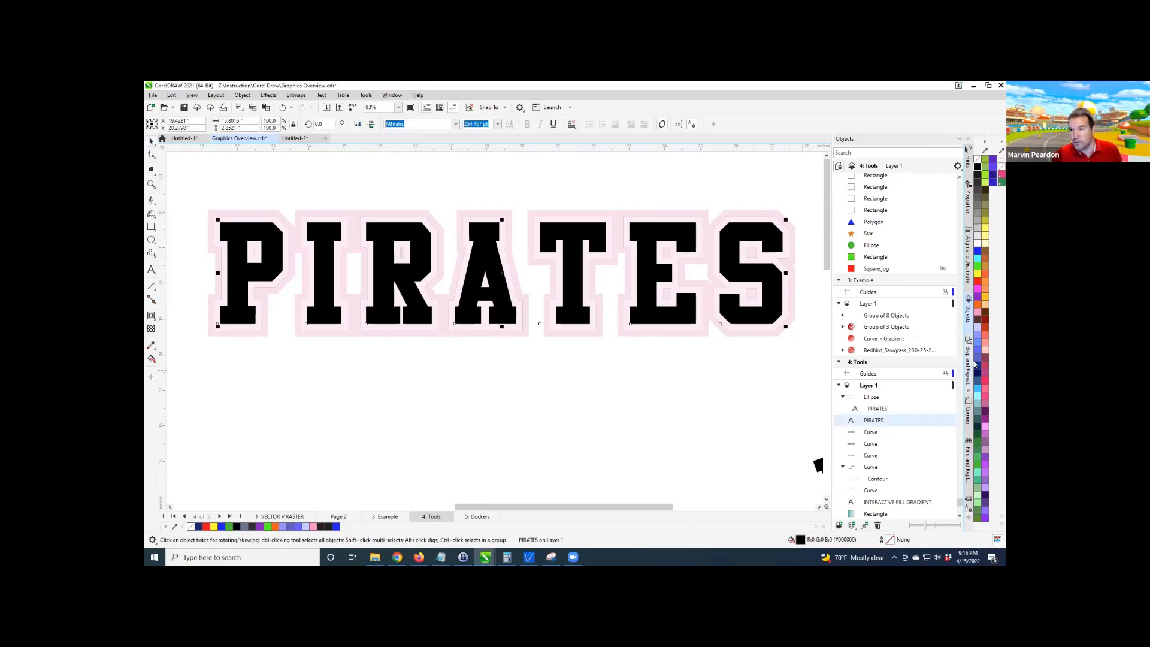
left_click(976, 251)
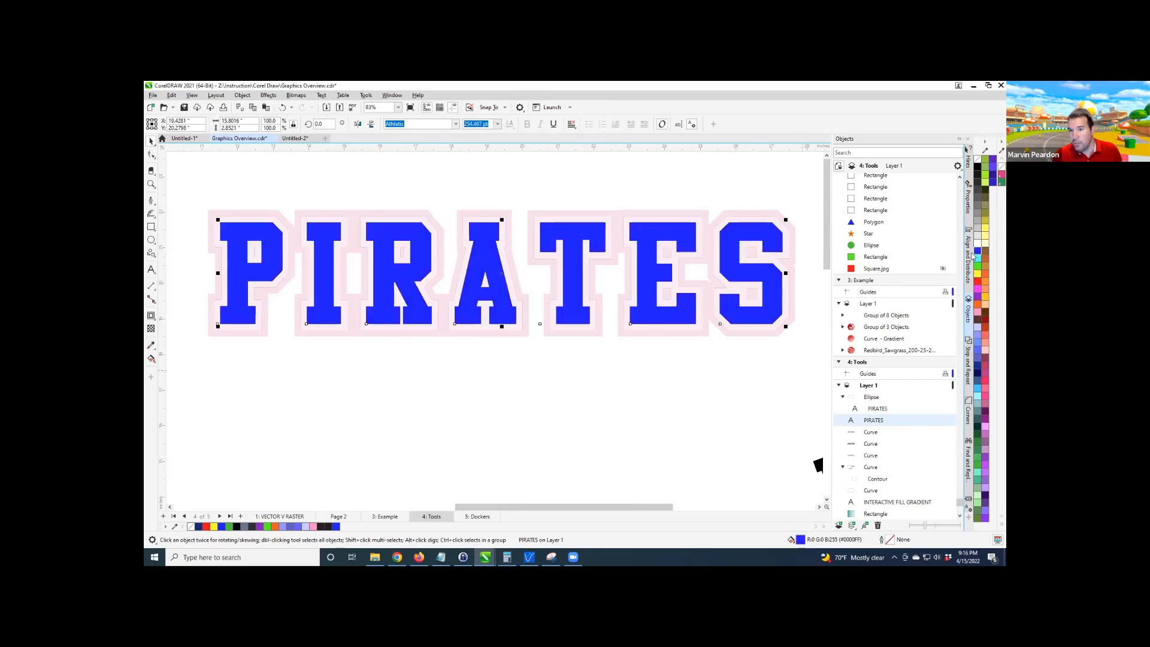
Fill the inner contour curve around the blue PIRATES letters with white.
left_click(774, 339)
scroll(778, 327, "up", 5)
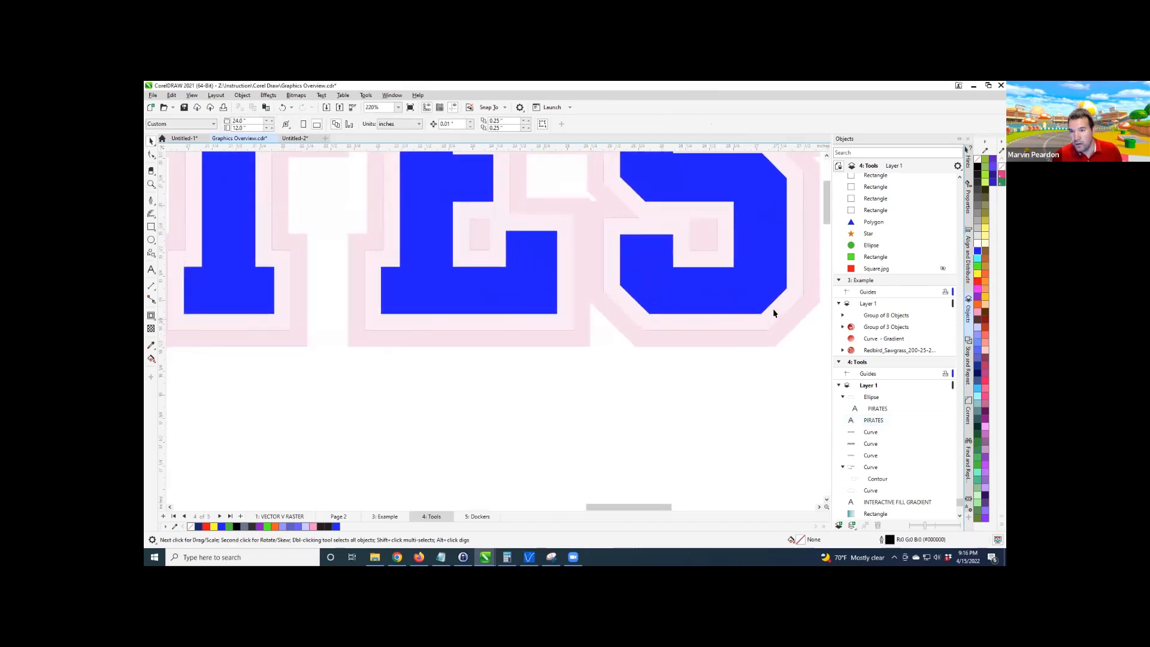
left_click(778, 314)
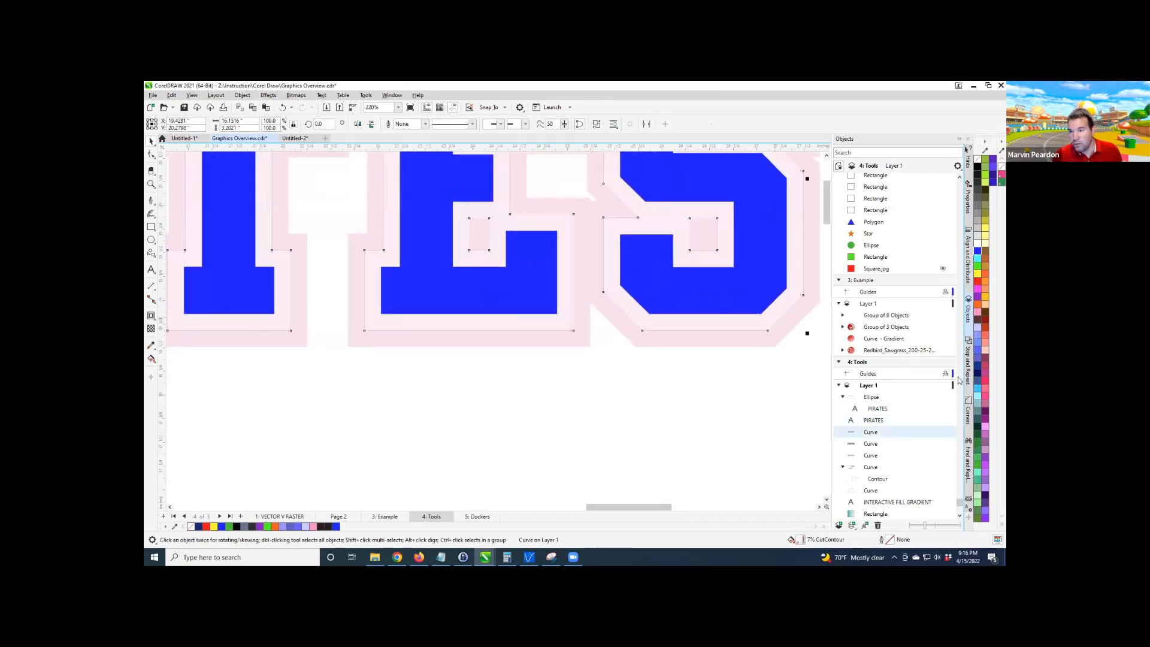
left_click(978, 236)
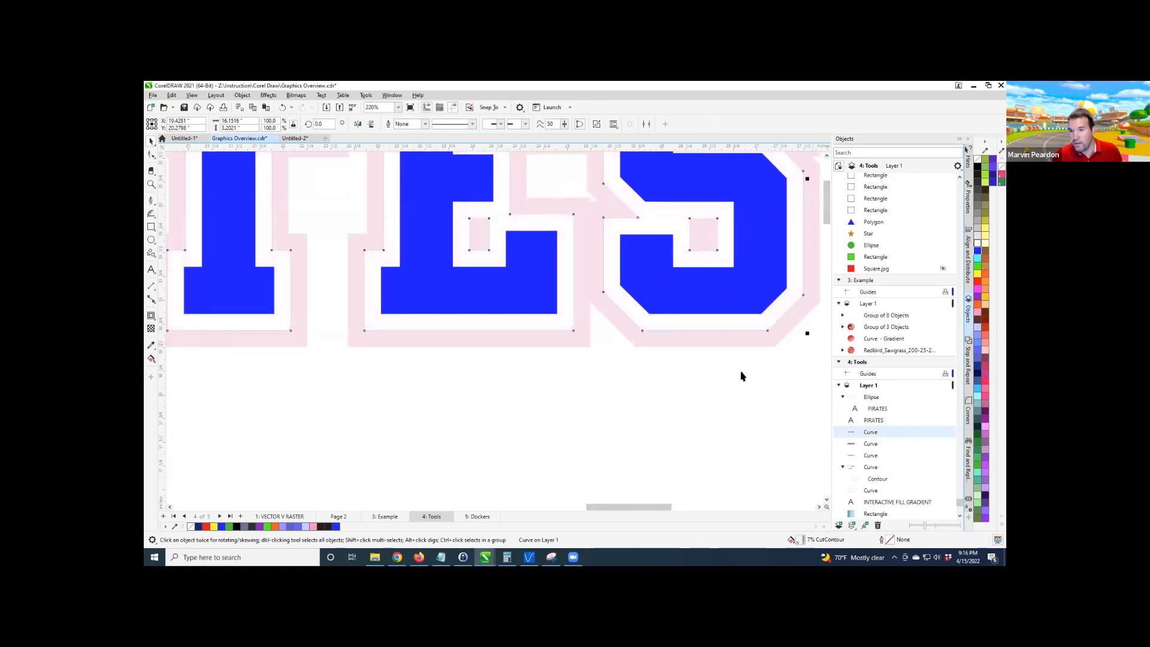
Fill the outer contour curve around the PIRATES letters with Gold (#CC9933) and deselect it.
left_click(752, 339)
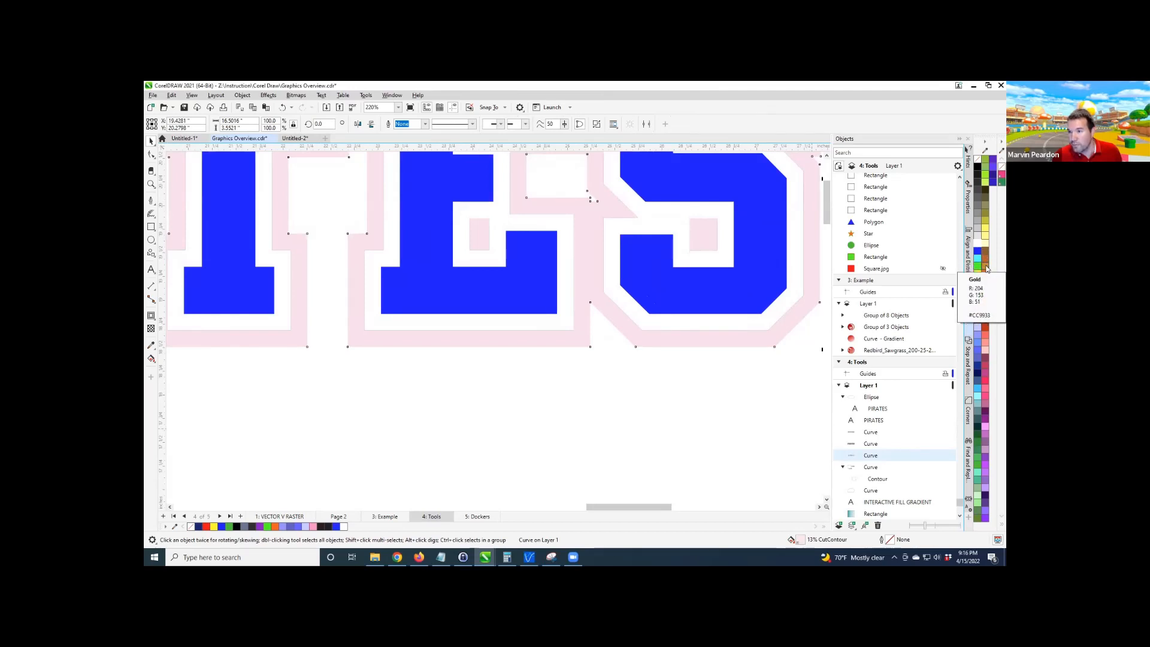
left_click(985, 260)
scroll(742, 432, "down", 3)
scroll(721, 434, "down", 2)
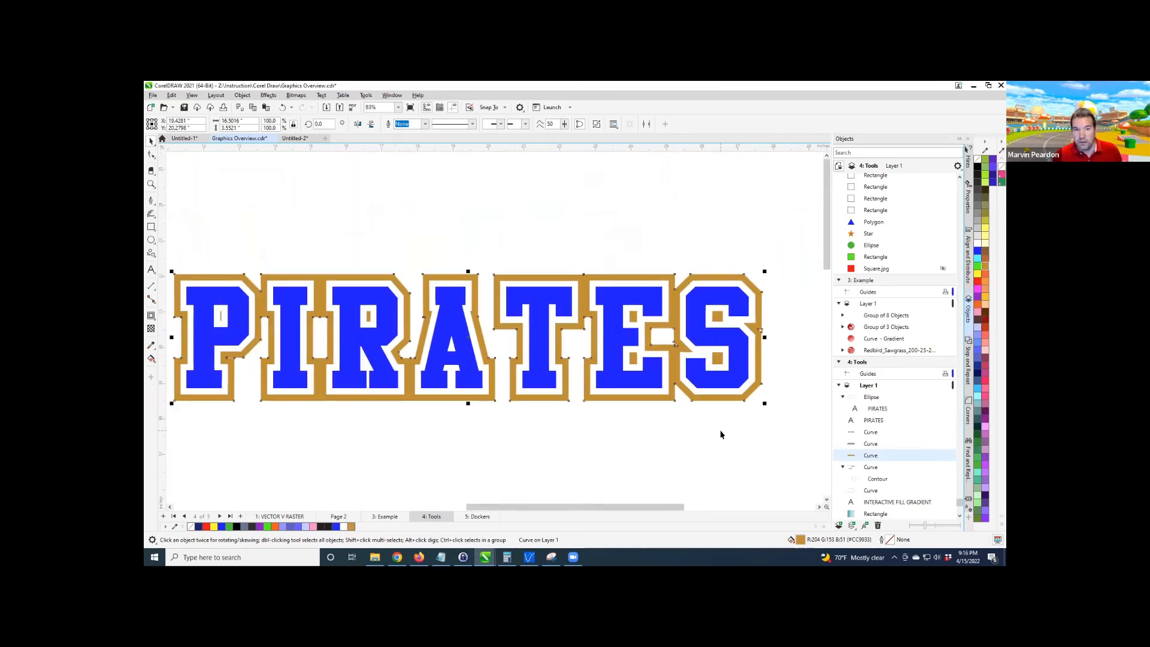
left_click(664, 460)
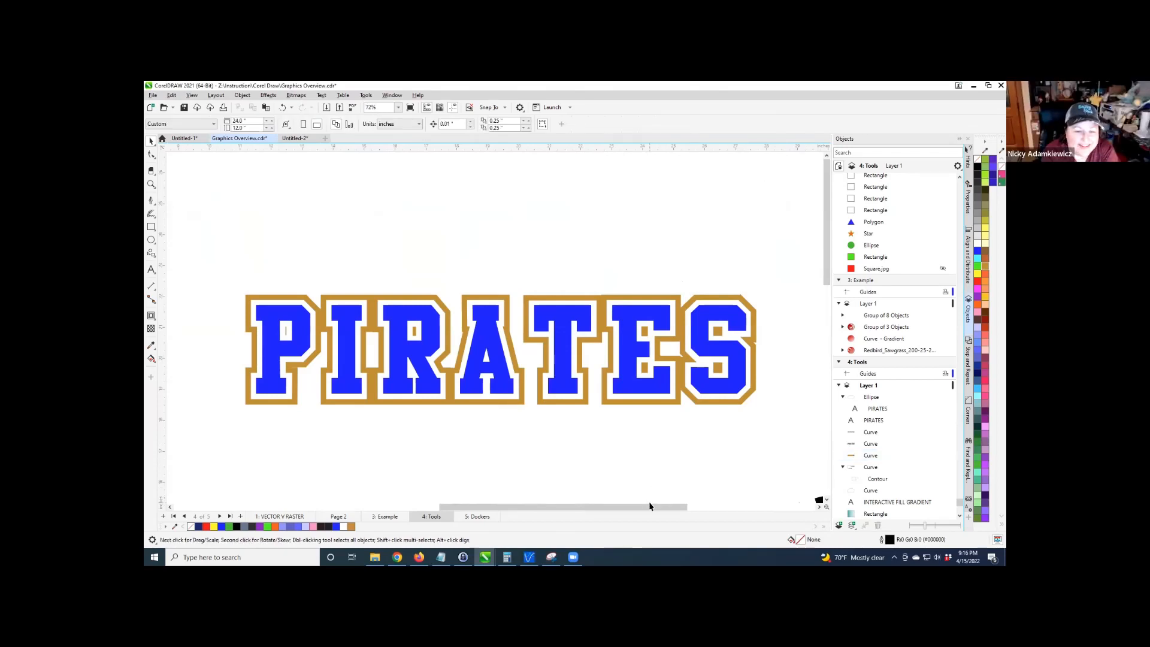
Apply the Flat Bottom Right shadow preset to the white inner contour curve of the PIRATES lettering.
left_click_drag(650, 506, 645, 512)
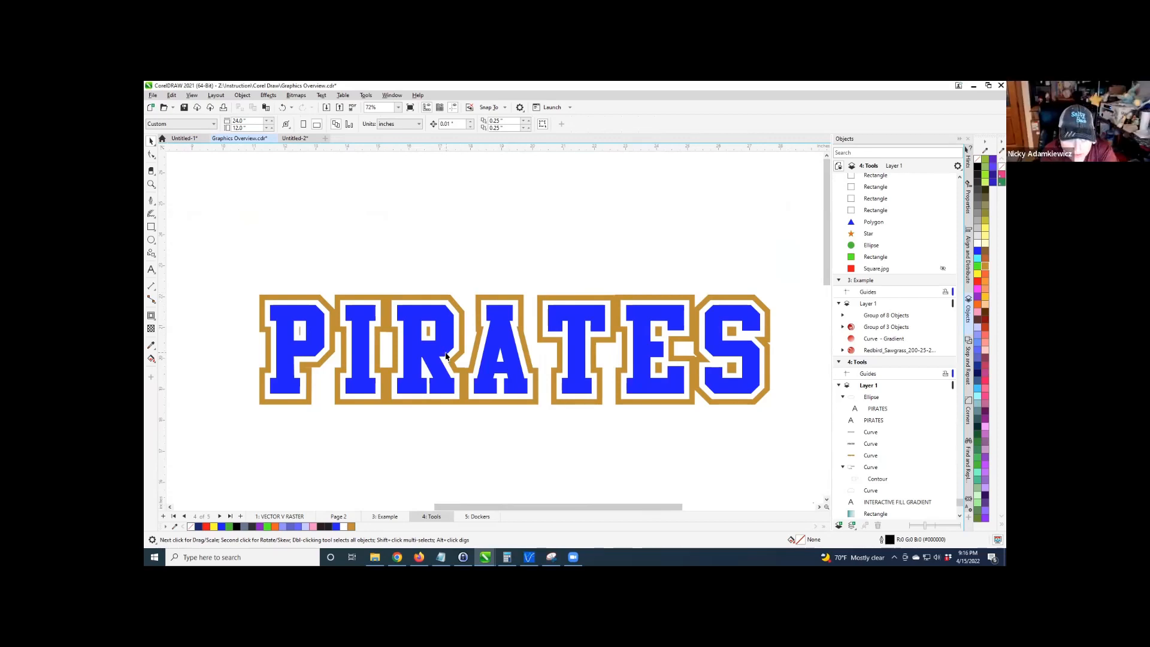
left_click(300, 398)
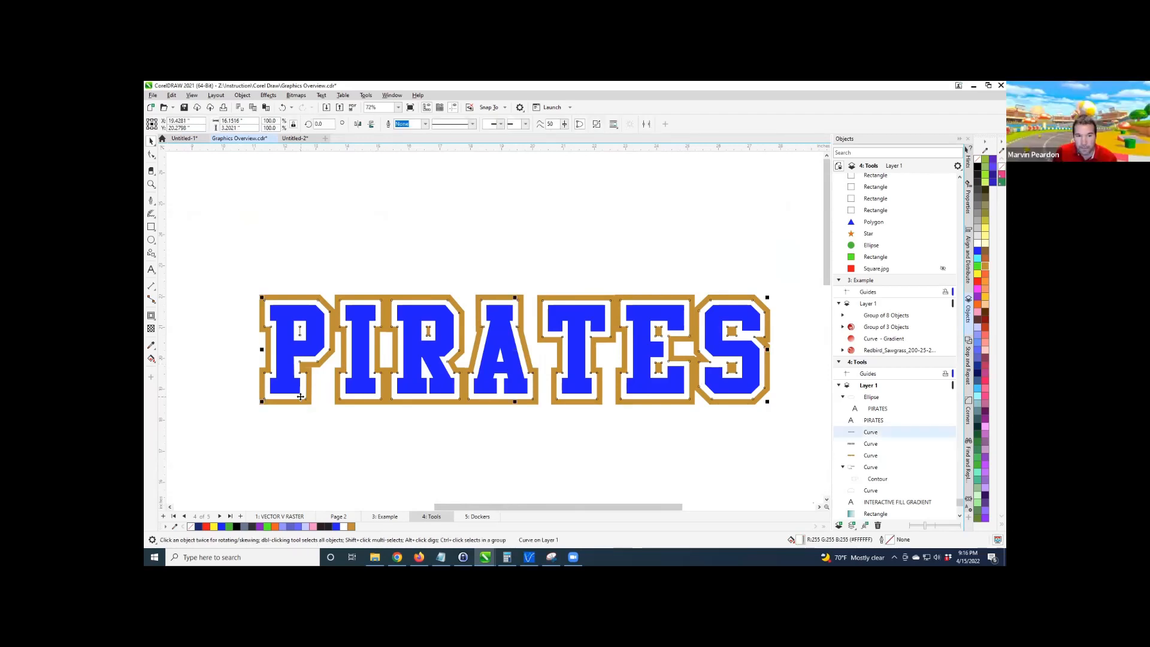
left_click(151, 315)
left_click(179, 316)
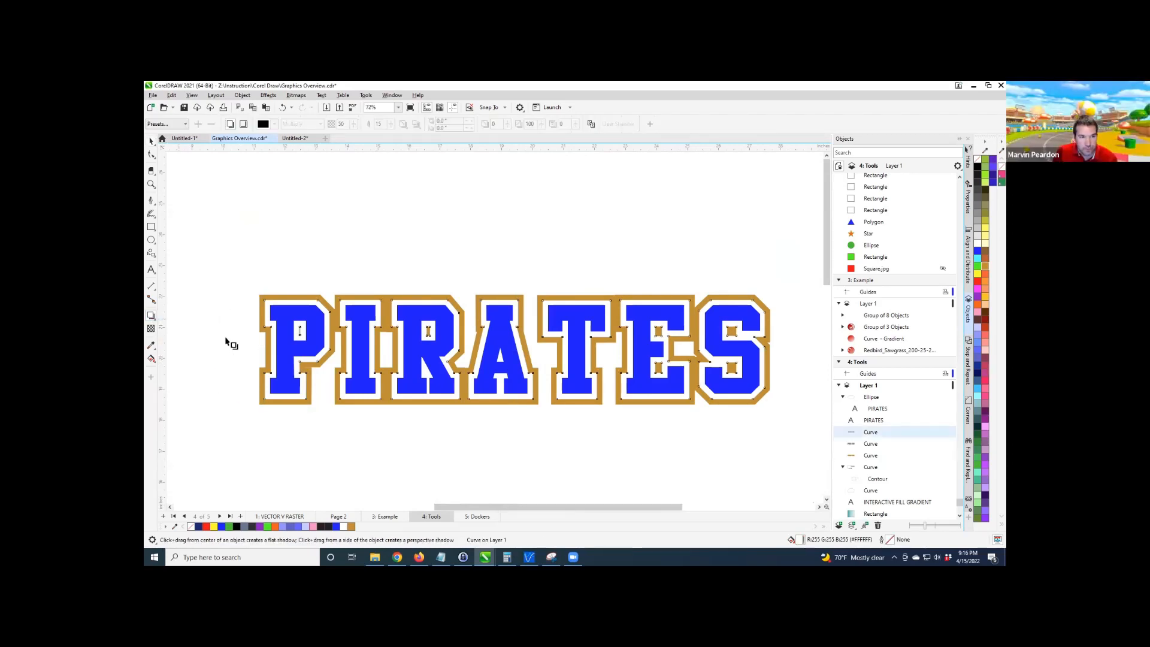
left_click(183, 122)
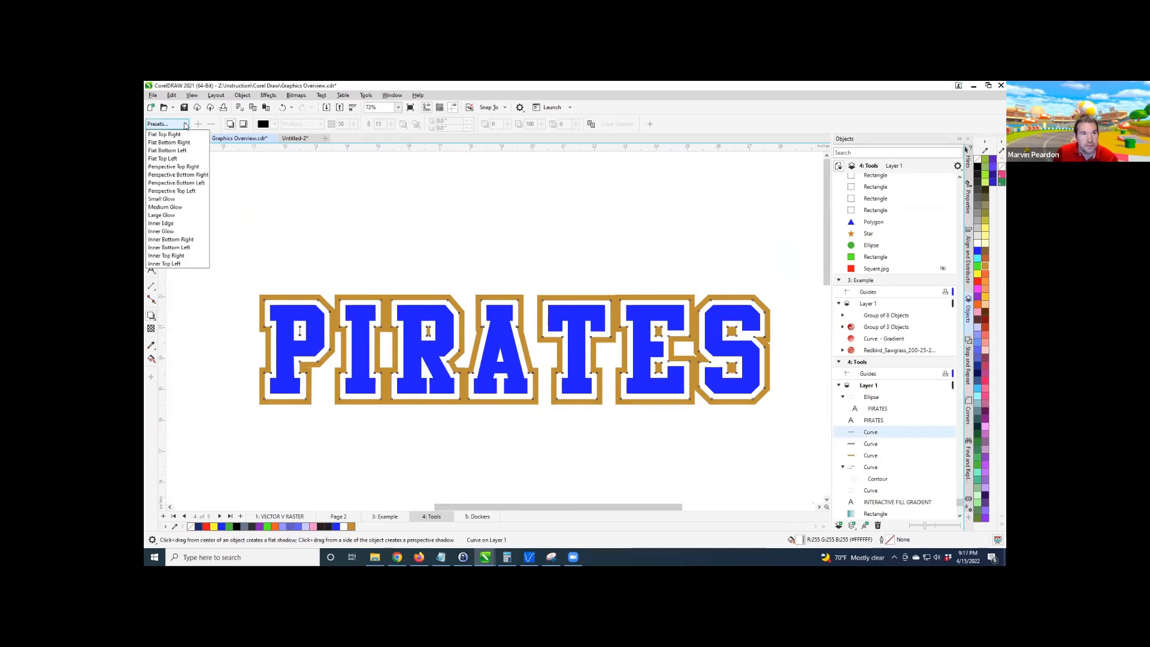
left_click(186, 146)
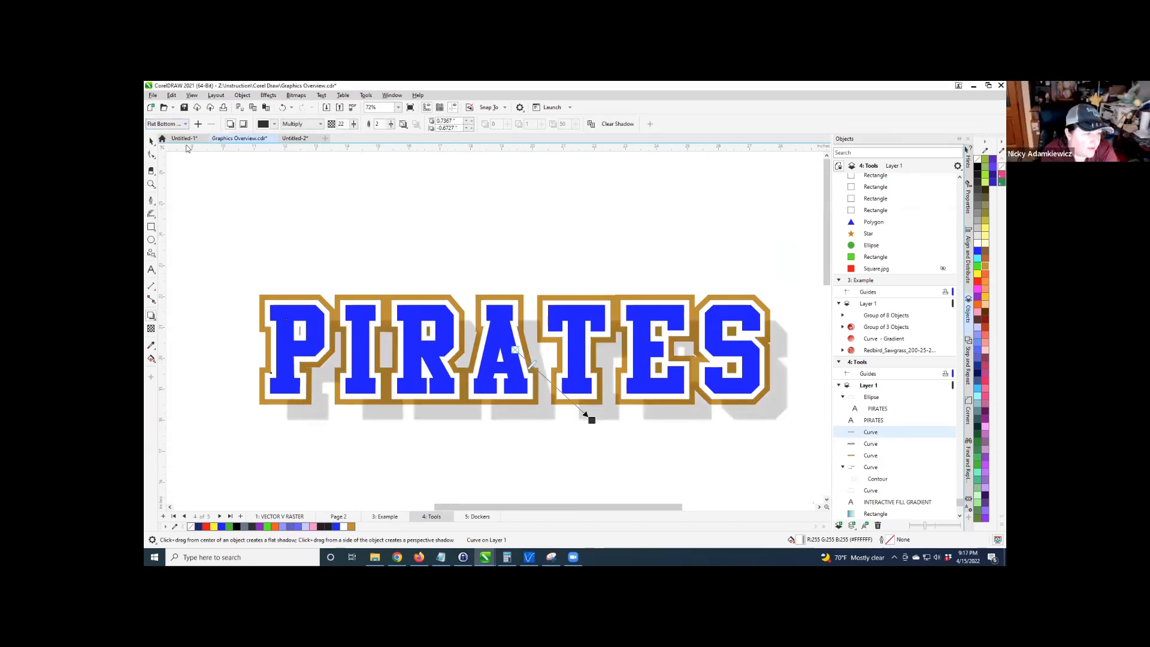
Pull the white contour curve's drop shadow closer, to an offset of about 0.55 and -0.49 inches, and set its opacity to 65.
left_click_drag(592, 420, 589, 416)
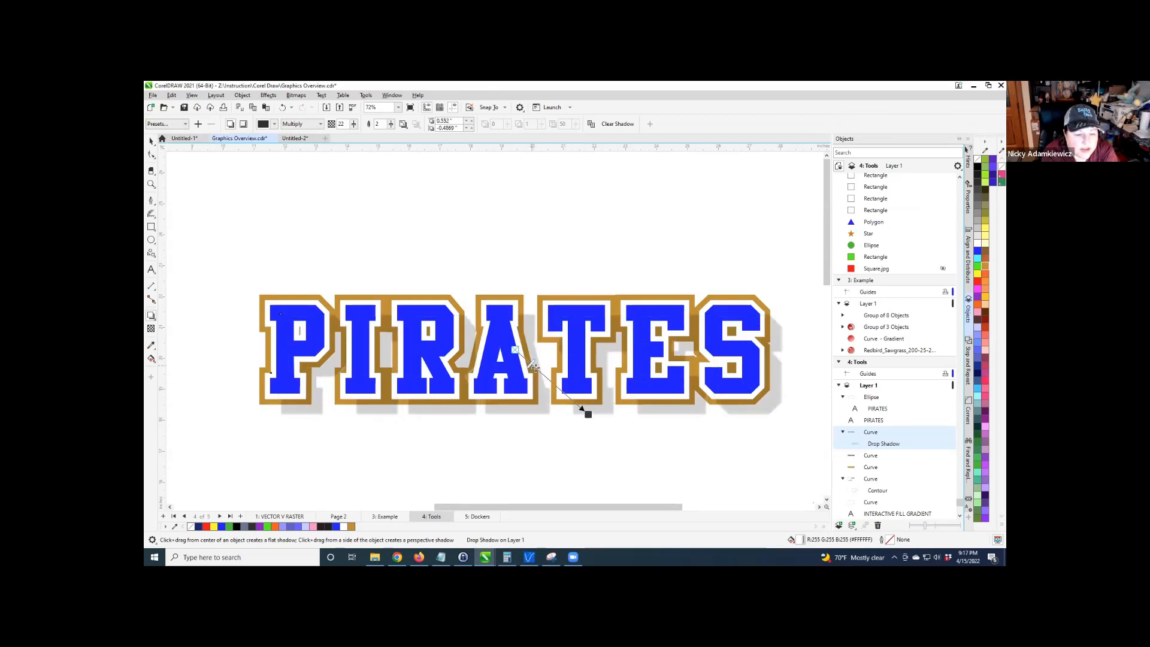
left_click_drag(535, 370, 585, 407)
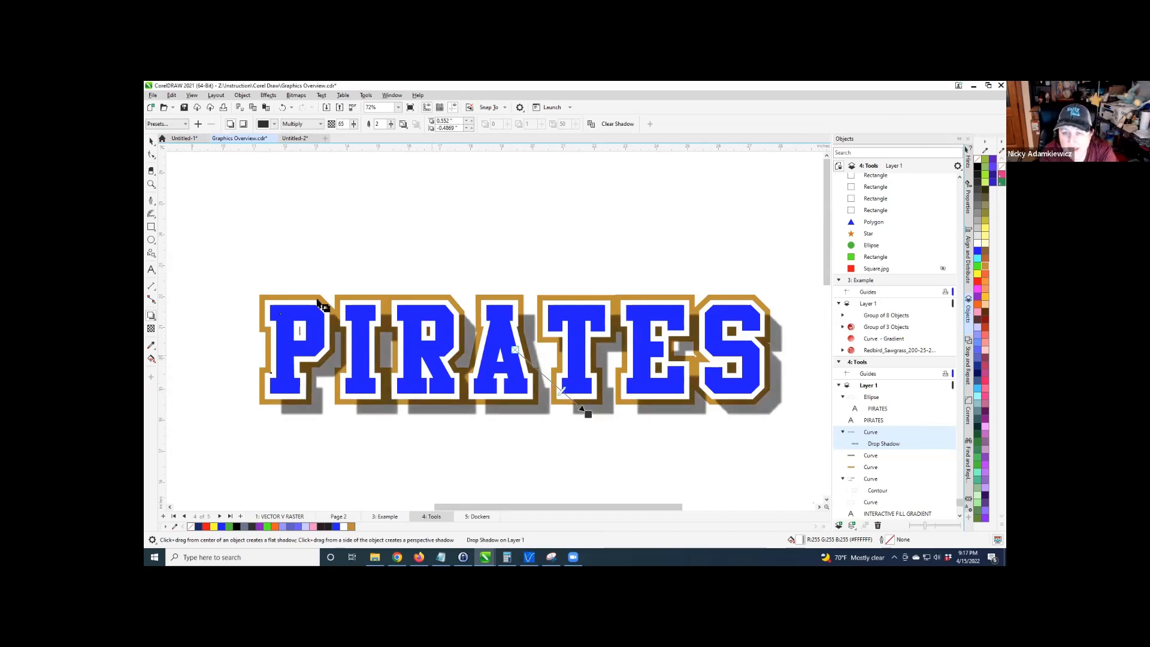
key("space")
left_click(396, 228)
scroll(421, 331, "down", 2)
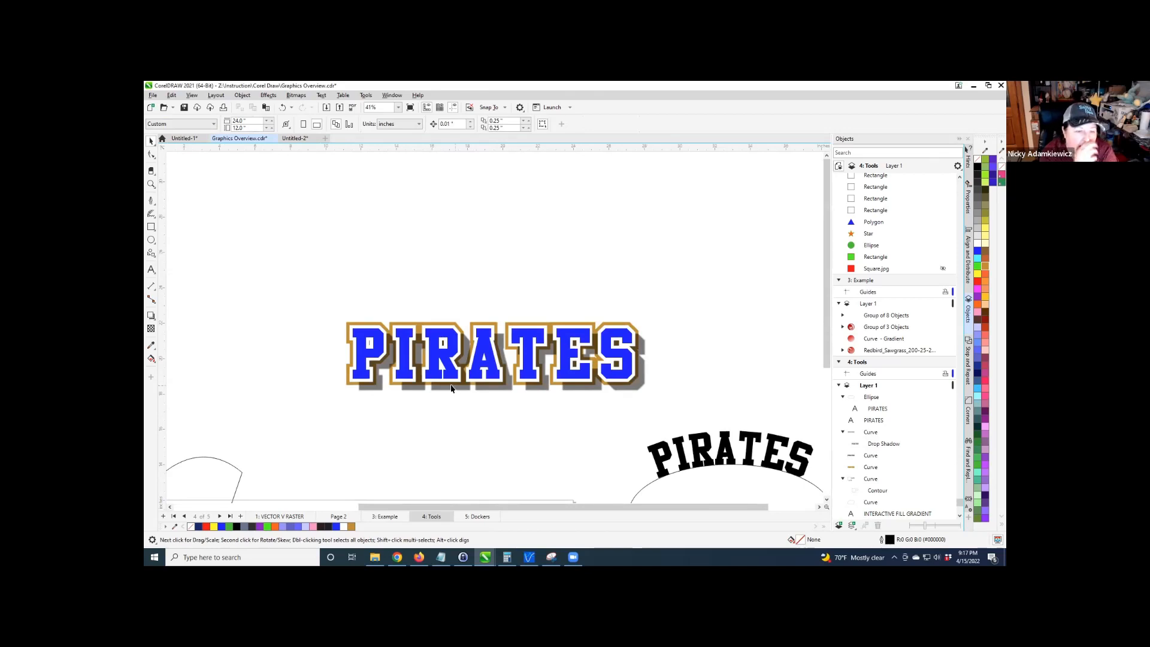
scroll(448, 389, "up", 1)
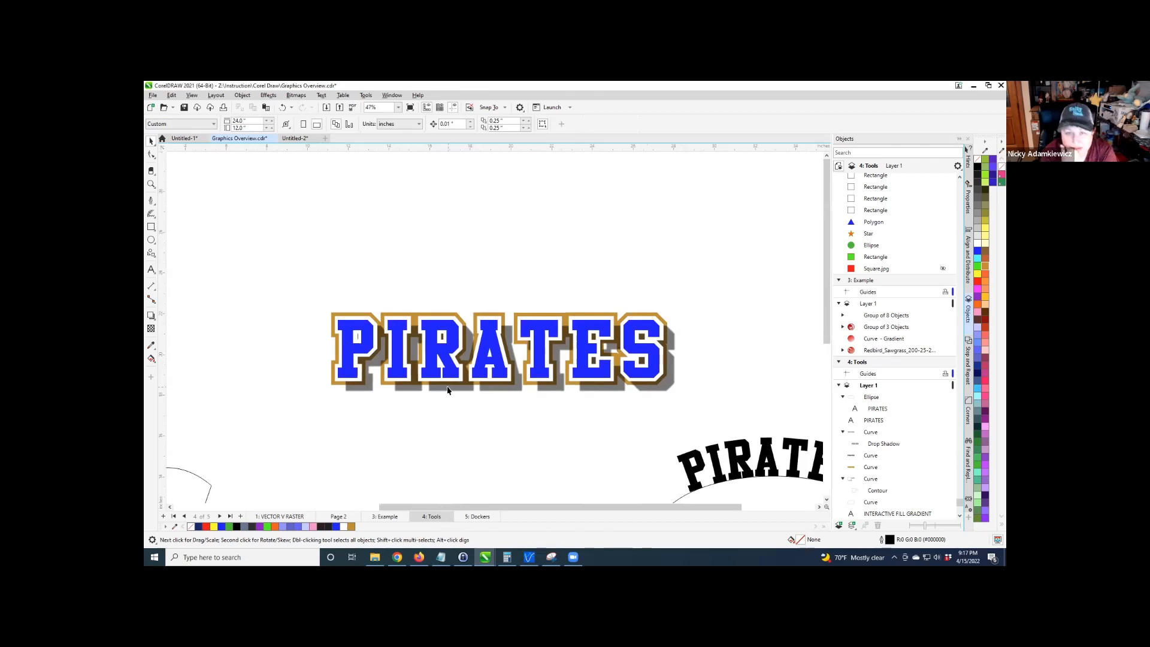
Undo the drop shadow on the white contour curve and deselect the curve.
left_click(447, 390)
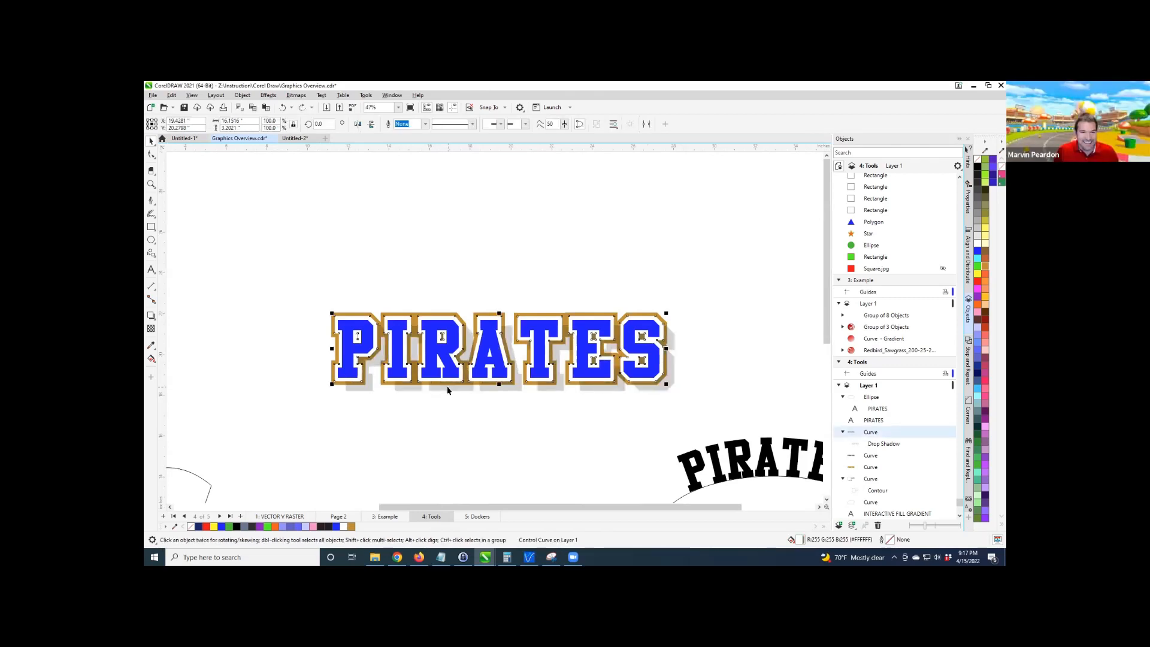
key("ctrl+z")
key("ctrl+z")
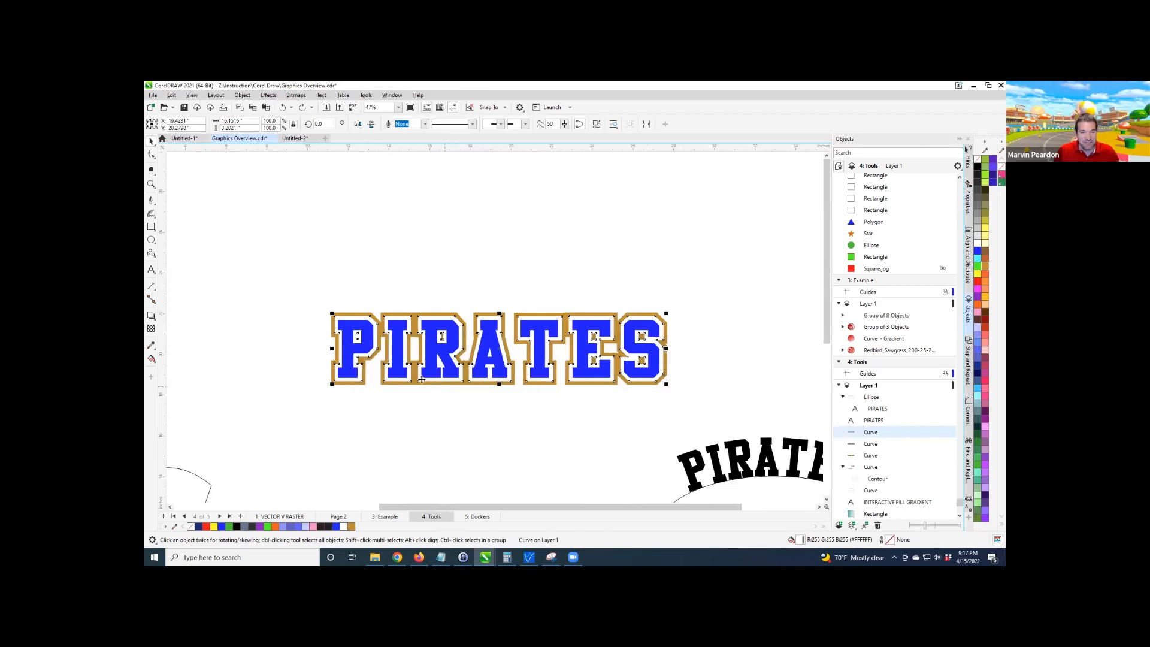
left_click(419, 450)
Apply the Flat Bottom Left drop shadow preset to the blue PIRATES text.
scroll(408, 403, "up", 2)
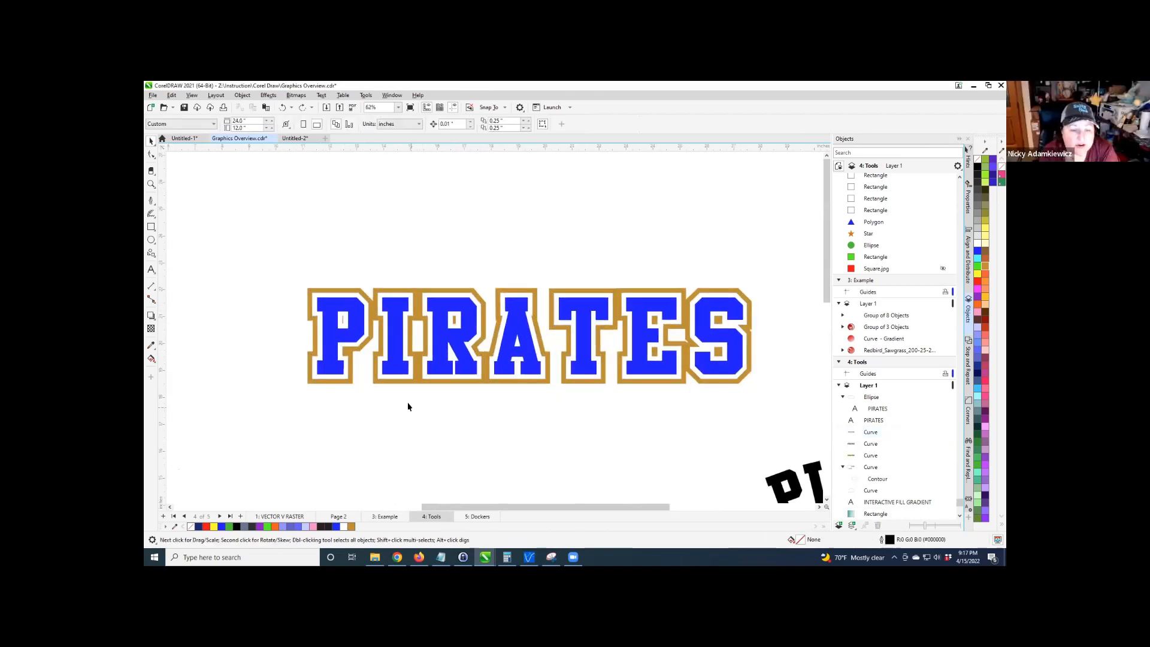
left_click(401, 354)
left_click(151, 316)
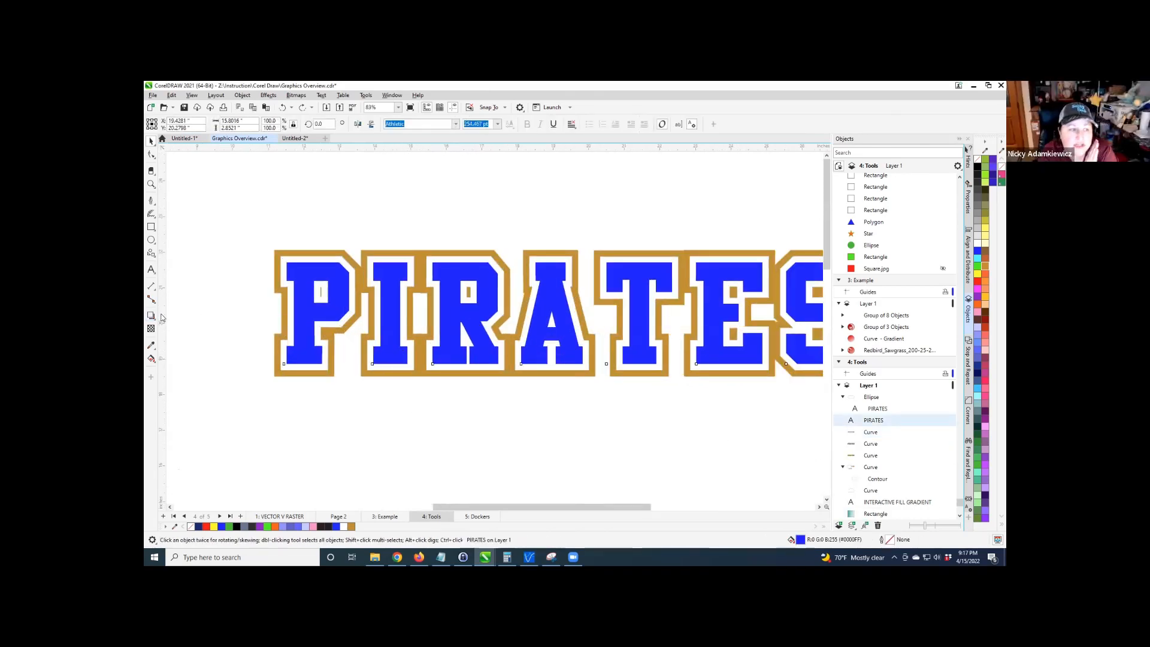
left_click(180, 124)
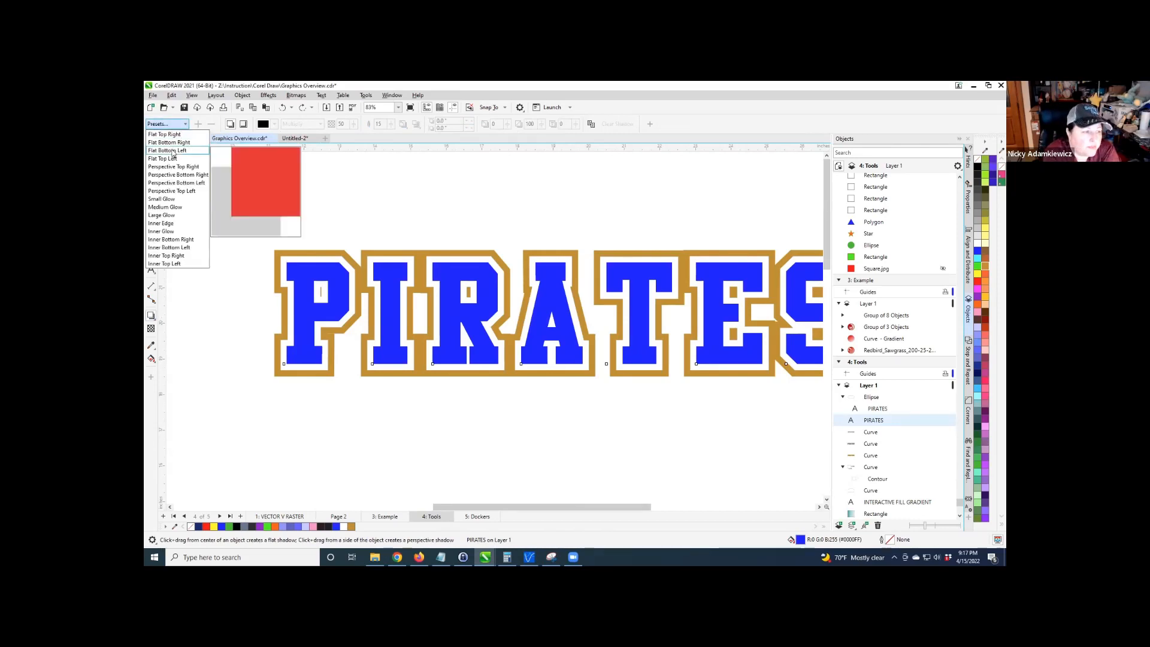
left_click(171, 151)
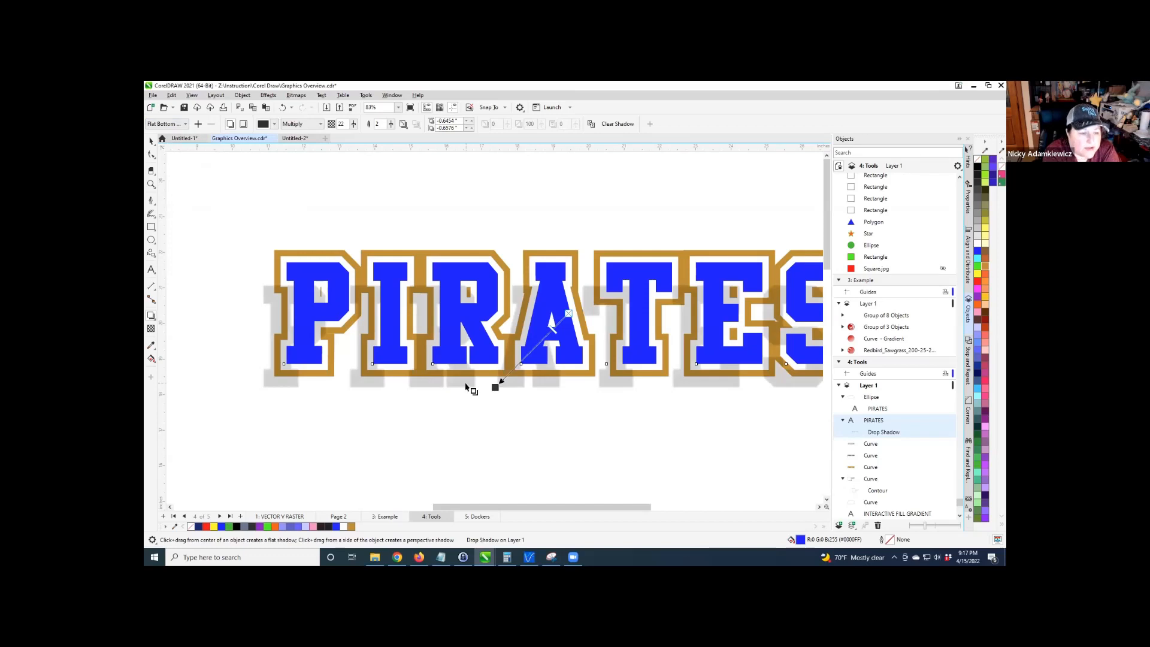
Move the blue text's drop shadow to an offset of about 0.02 and -0.07 inches.
left_click_drag(494, 387, 582, 366)
key("ctrl+z")
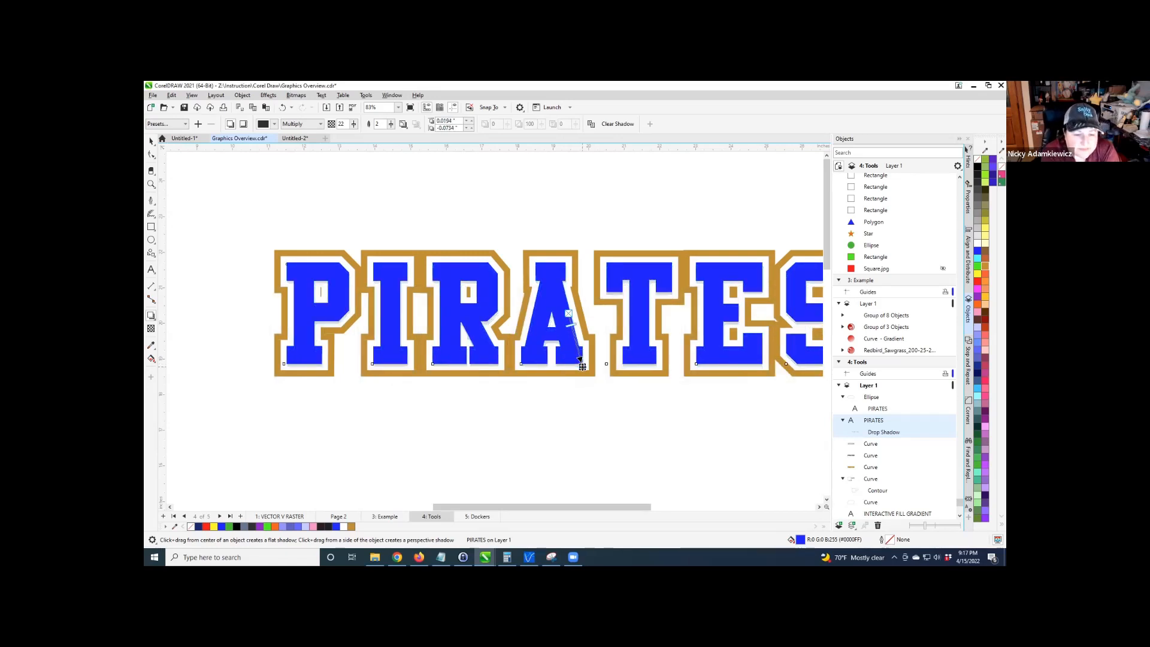
left_click(152, 142)
Examine the drop shadow beneath the blue letters up close and across the whole PIRATES lettering.
scroll(242, 327, "down", 2)
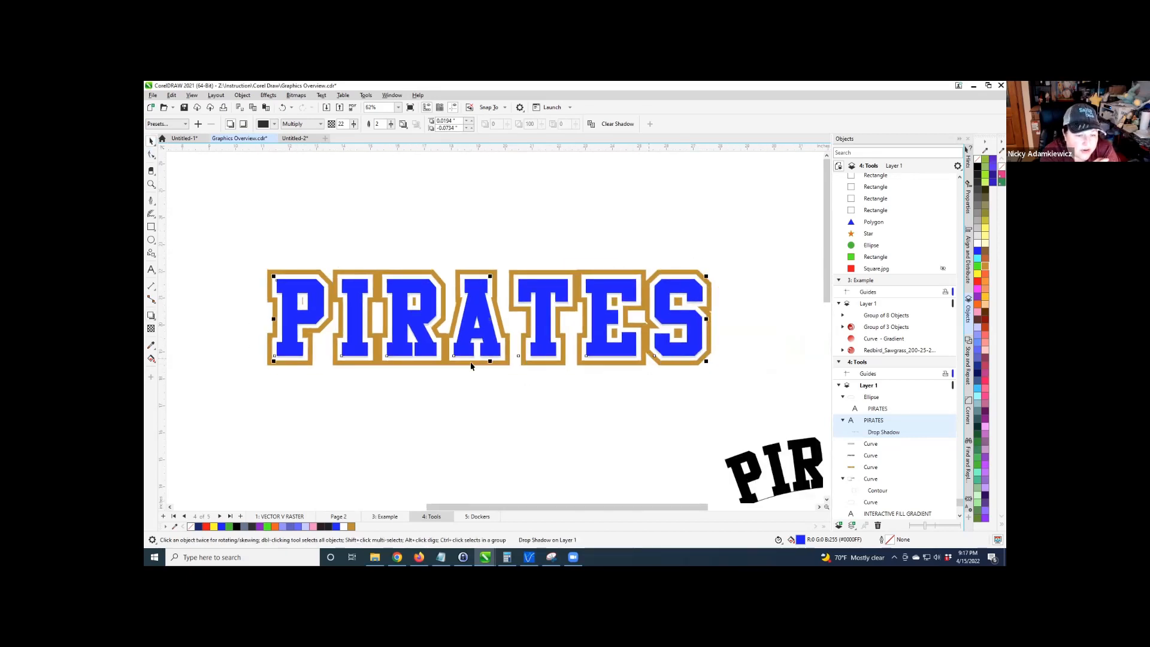
scroll(437, 356, "up", 2)
scroll(437, 356, "up", 6)
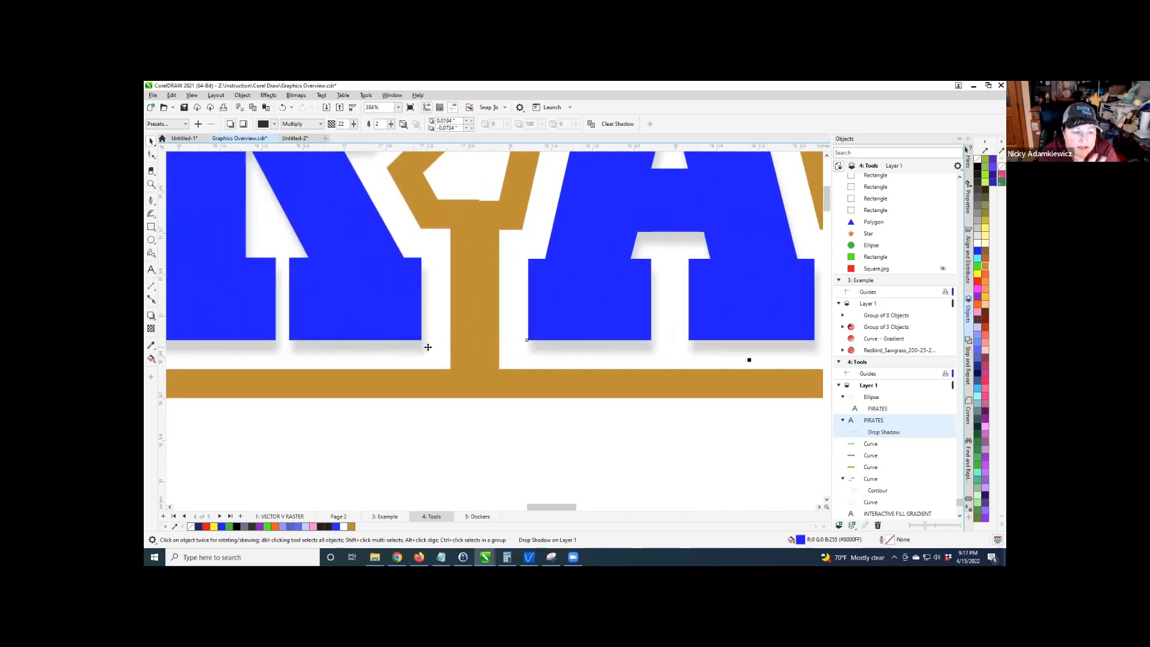
scroll(431, 354, "down", 1)
scroll(431, 355, "down", 2)
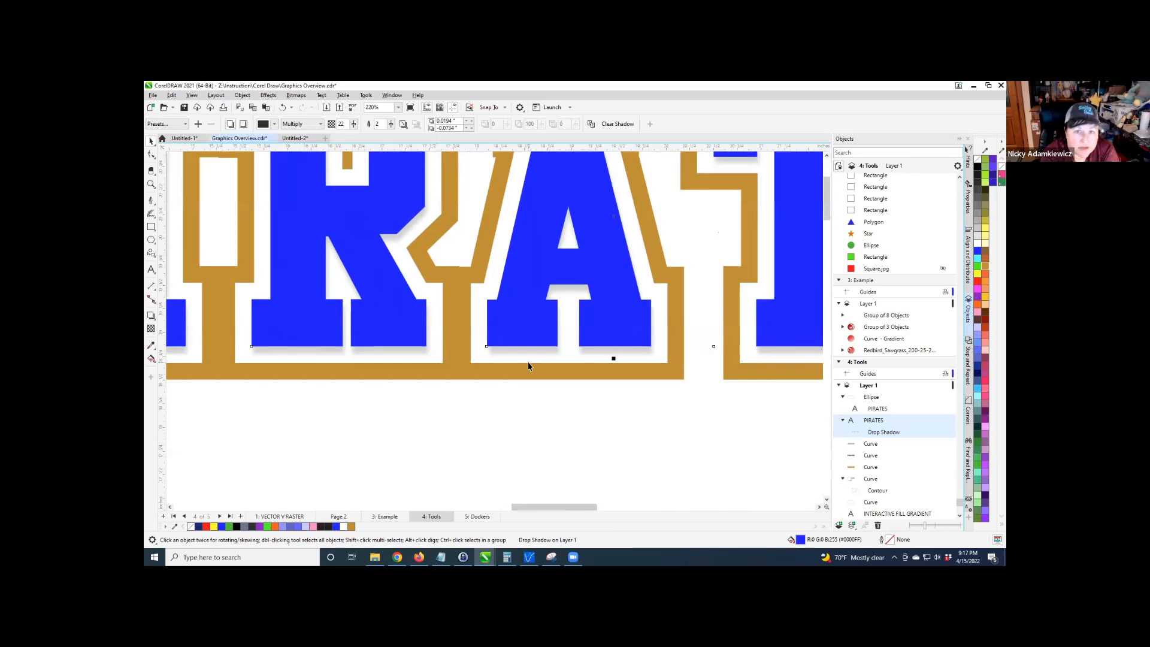
scroll(528, 366, "down", 1)
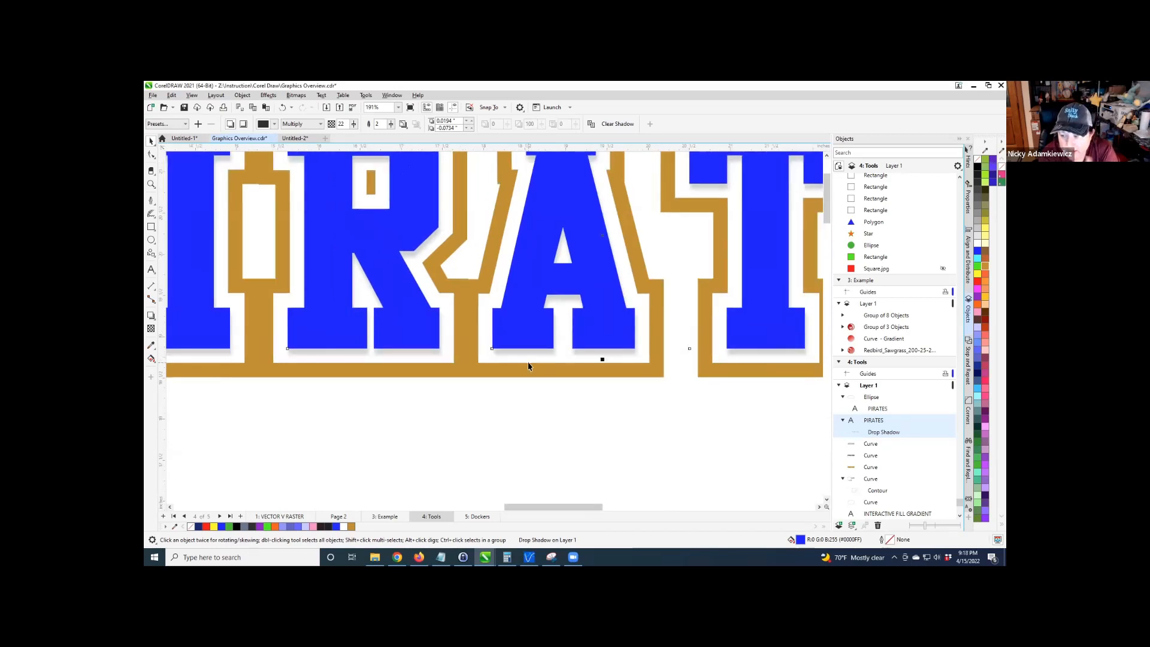
scroll(528, 366, "down", 4)
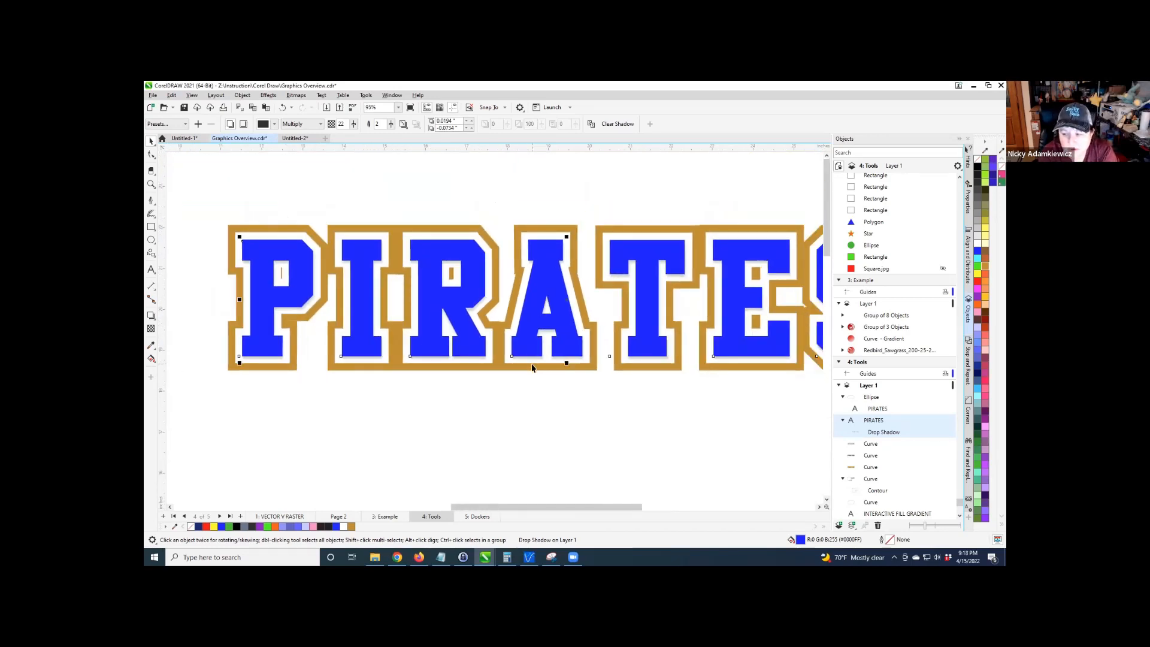
scroll(502, 373, "down", 1)
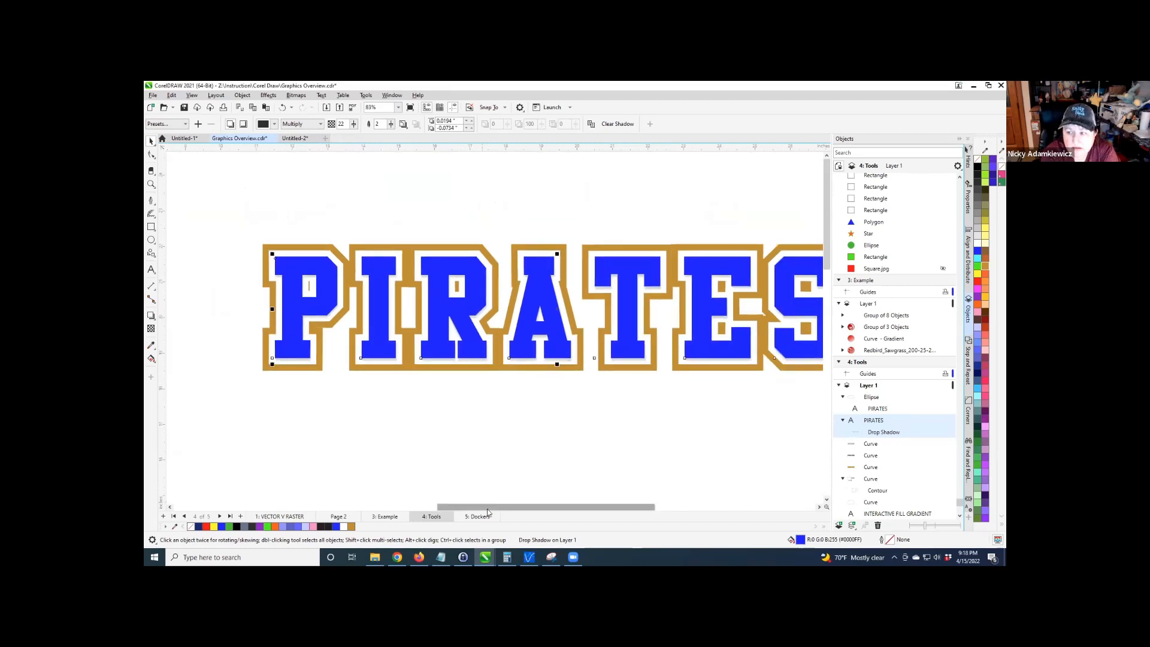
left_click_drag(489, 508, 511, 507)
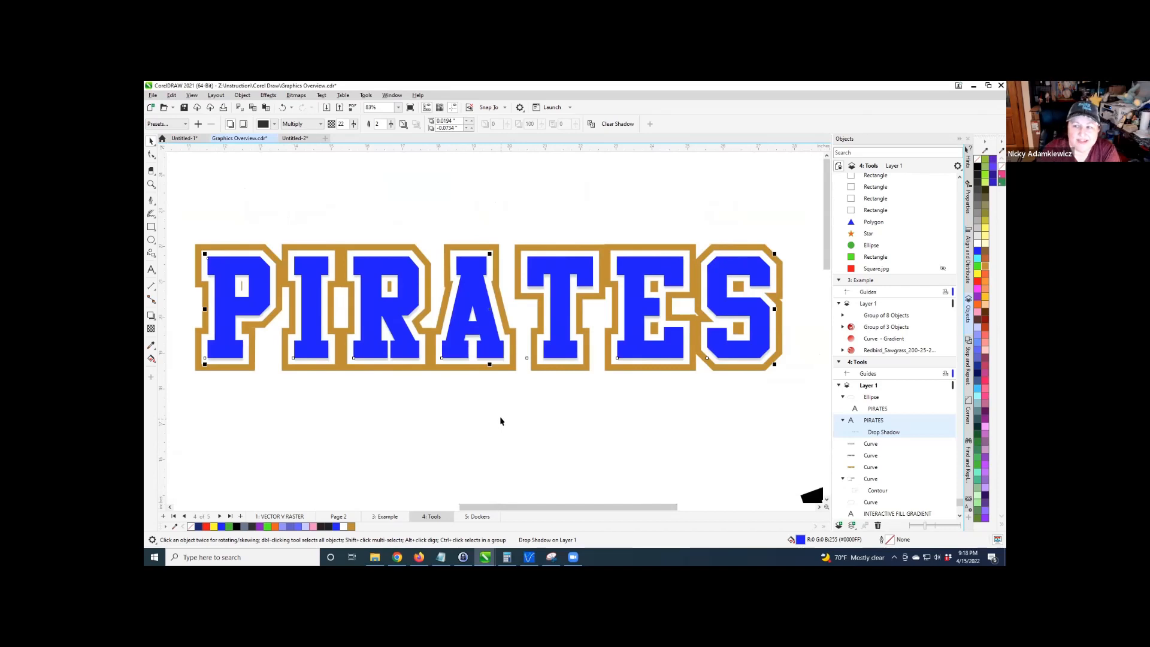
Increase the blue text's drop shadow offset to about 0.05 and -0.10 inches.
left_click(152, 316)
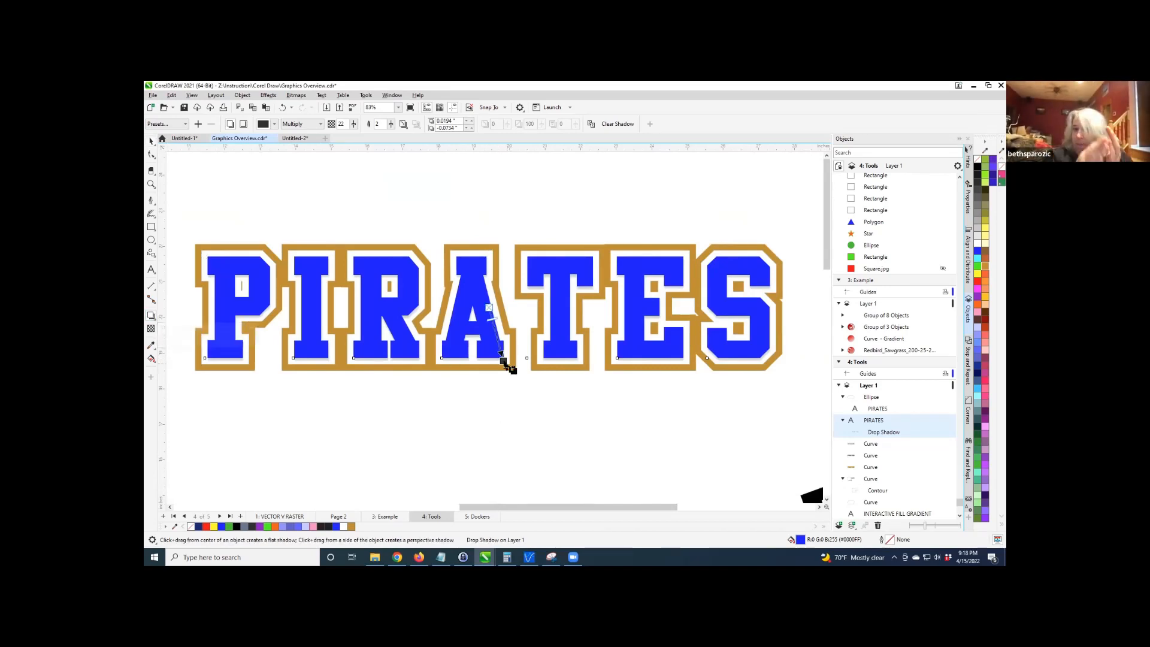
scroll(506, 361, "up", 6)
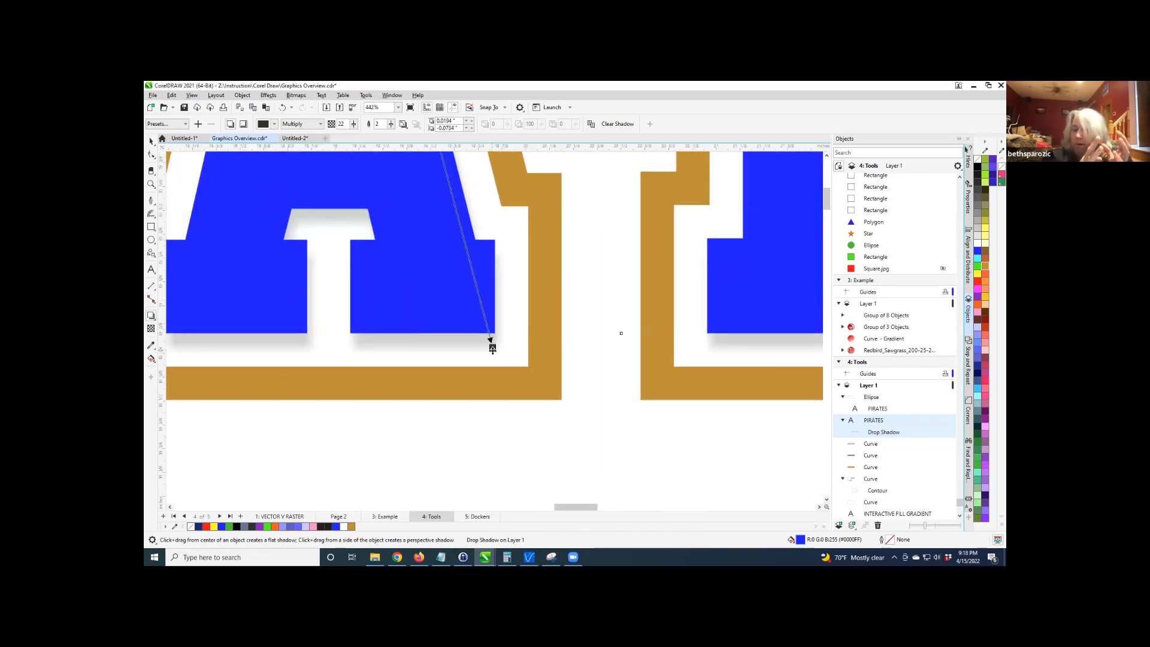
left_click_drag(492, 349, 558, 354)
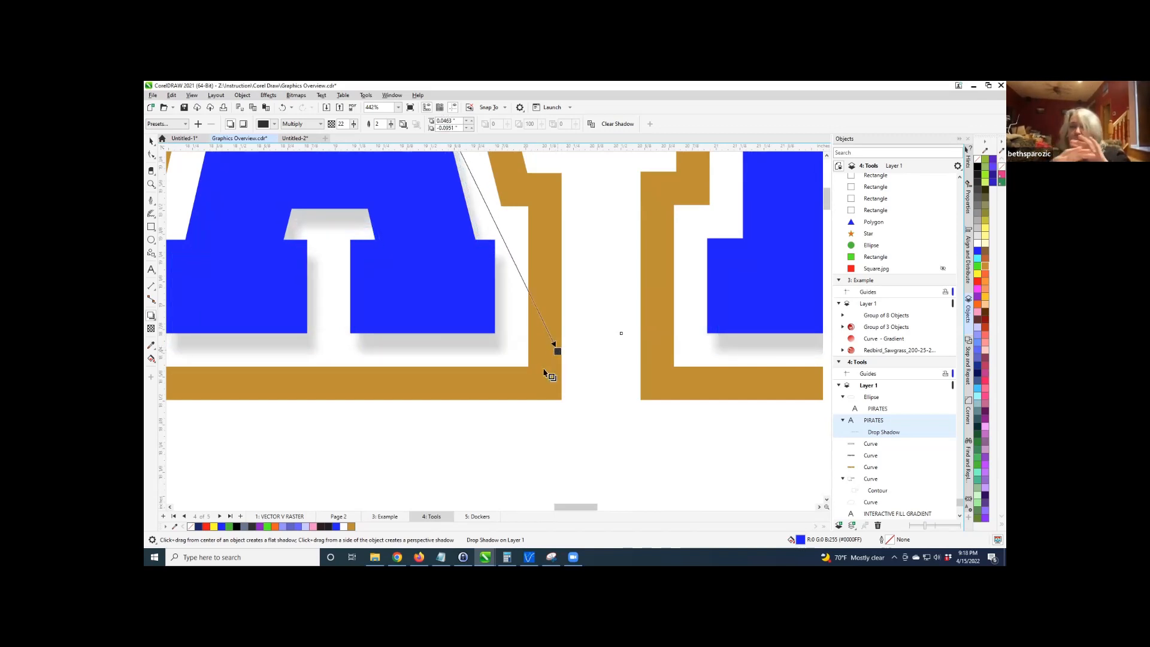
scroll(550, 375, "down", 6)
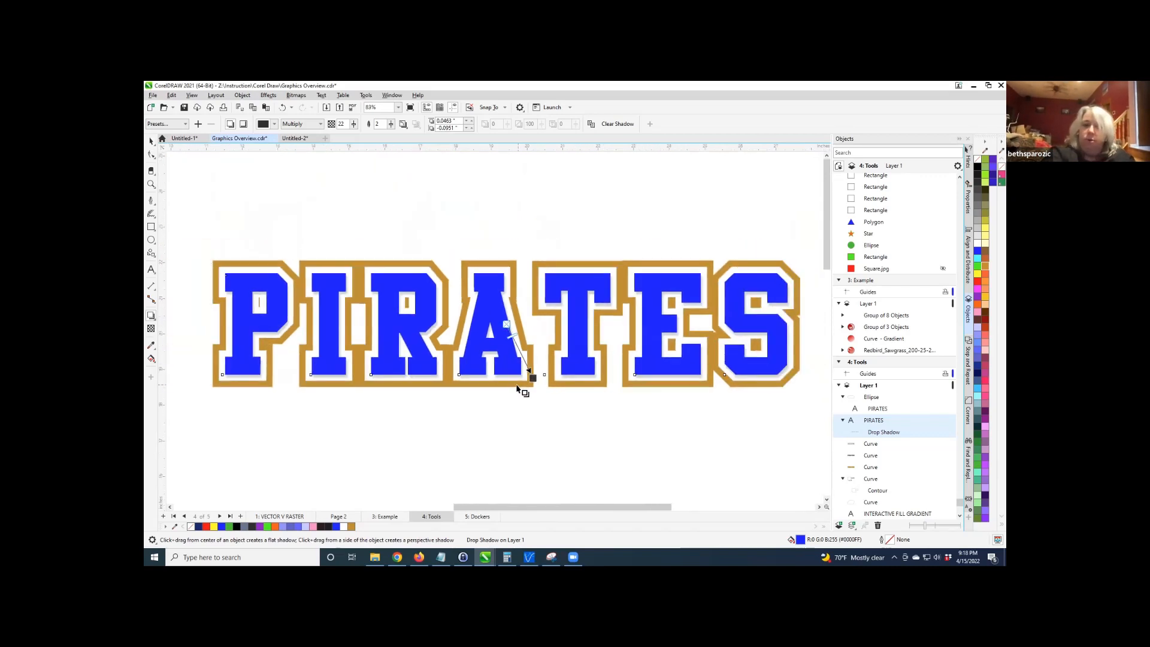
left_click(151, 140)
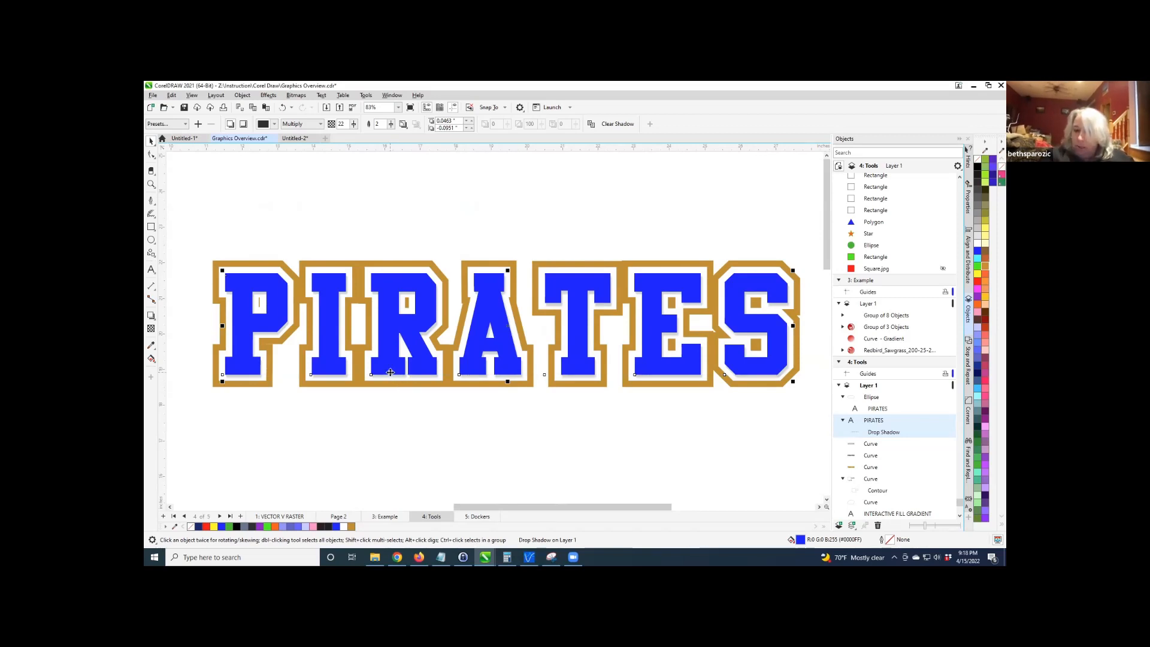
Add a new artistic text PIRATES in the empty area above the contoured lettering.
scroll(388, 366, "down", 2)
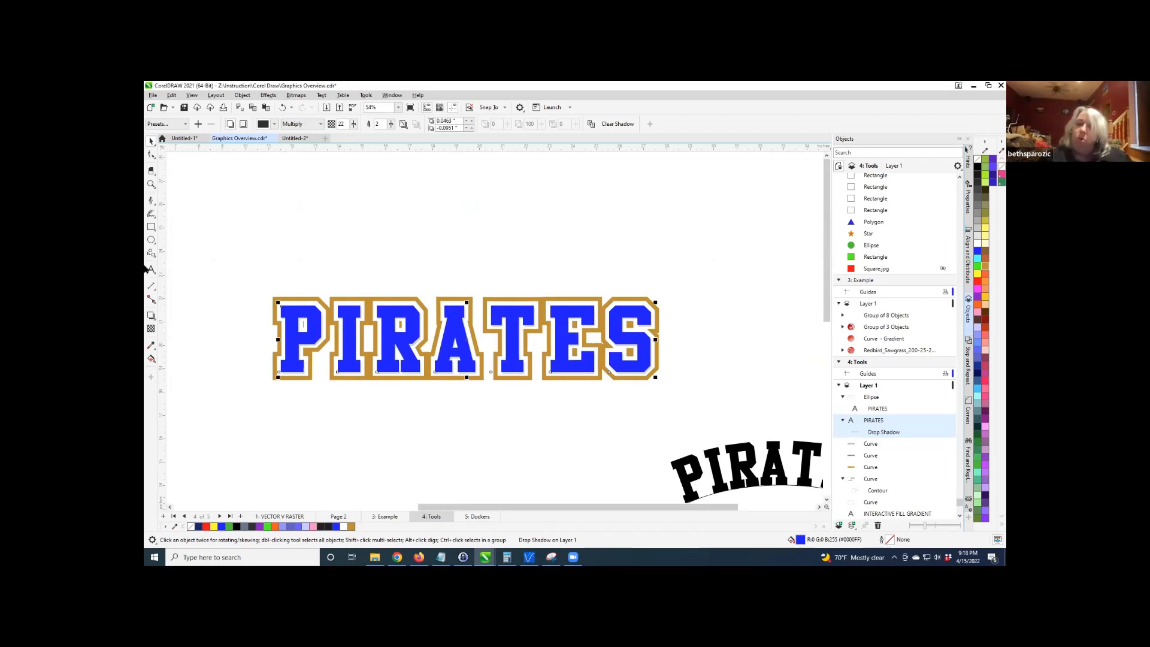
left_click(151, 270)
left_click(286, 192)
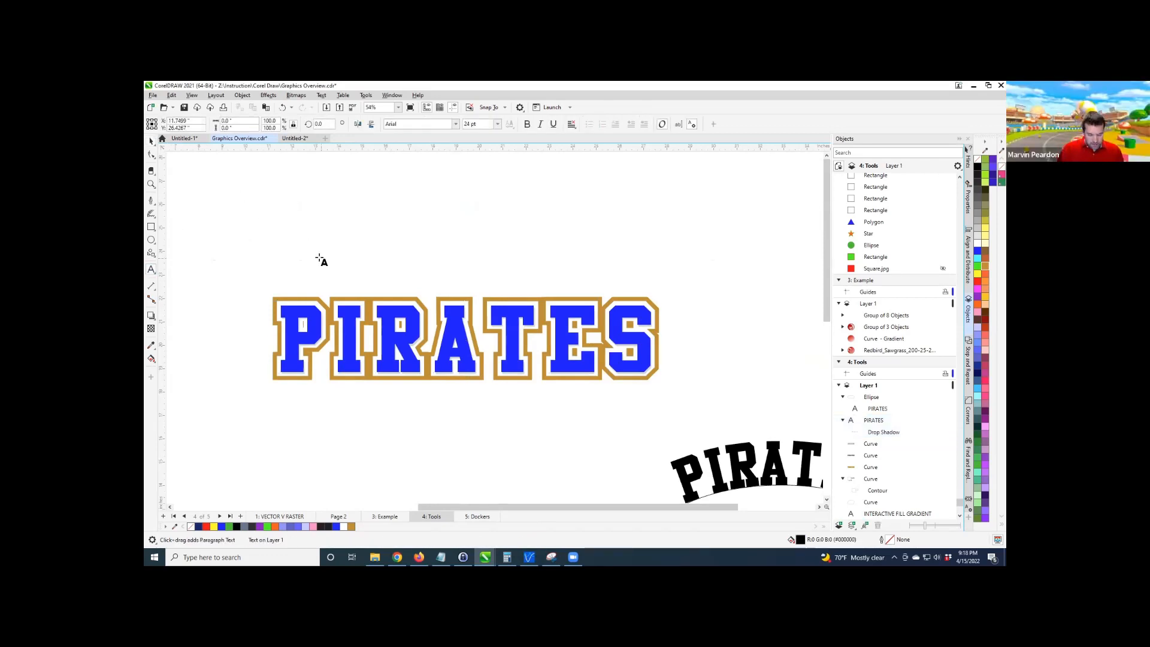
type("PIRATES")
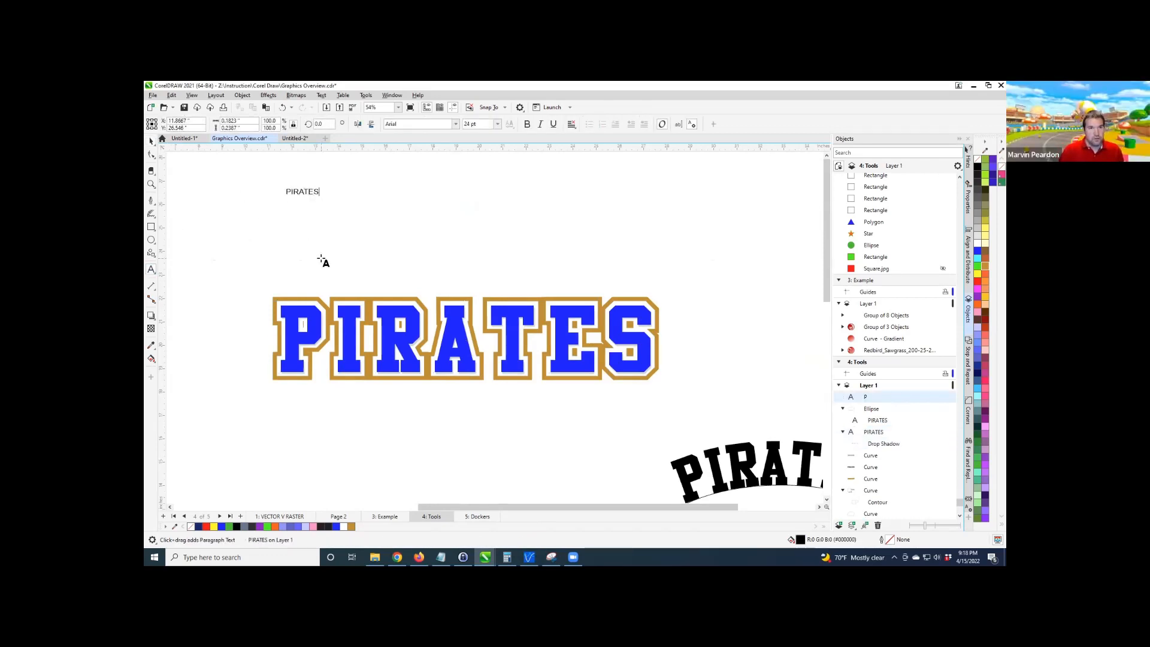
left_click(151, 141)
Change the font of the new PIRATES text to Athletic.
scroll(261, 180, "up", 2)
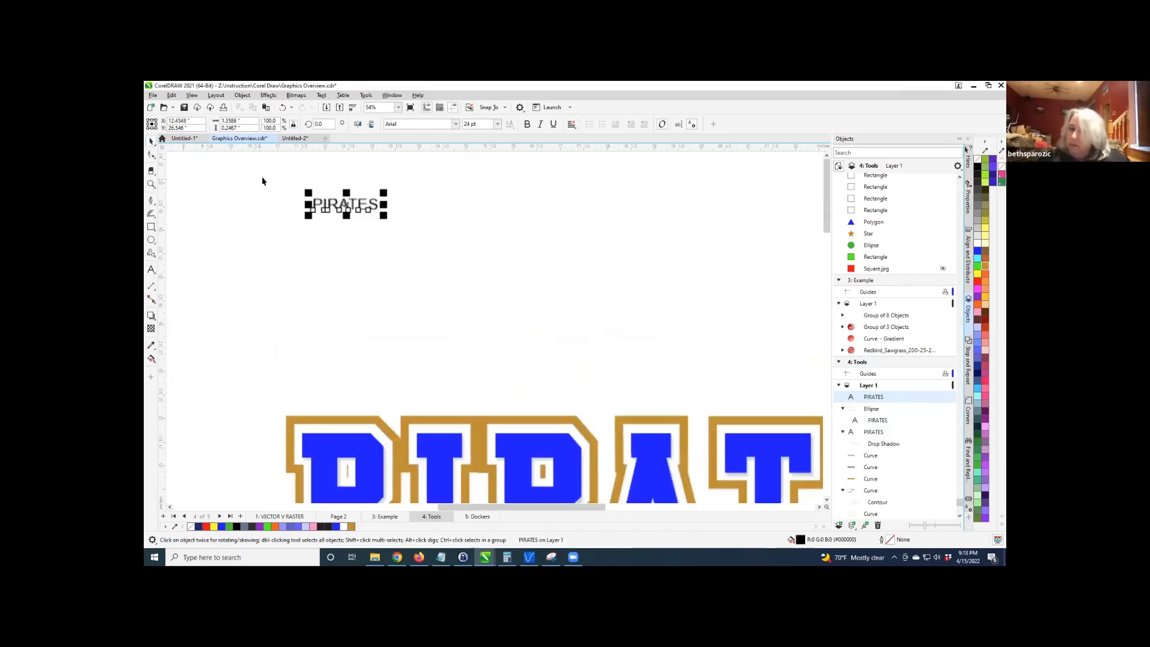
scroll(363, 180, "up", 5)
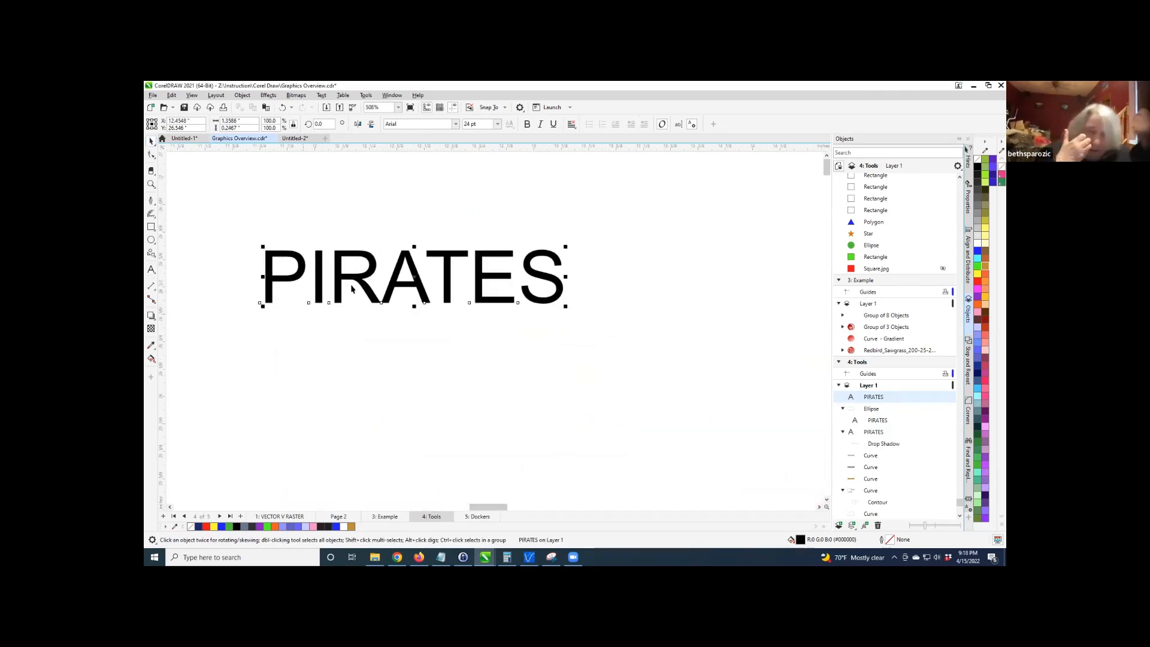
left_click(403, 124)
type("Athletic")
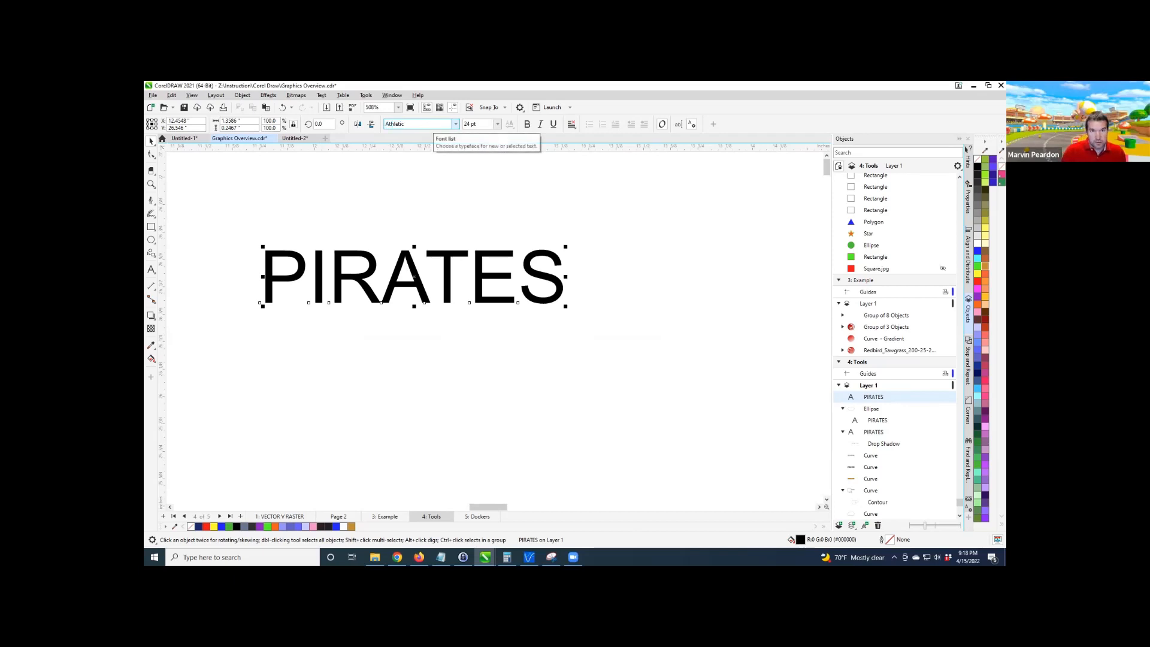
key("Return")
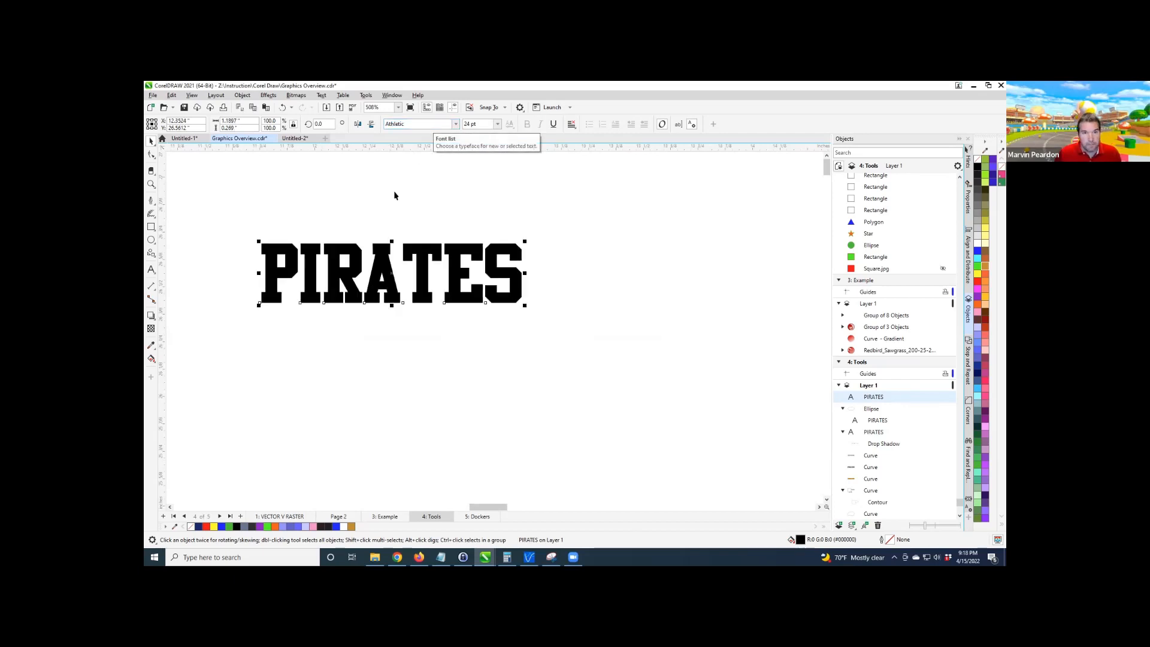
Kern the T of the black PIRATES text closer to the A with the Shape tool, shifting it about -9% horizontally.
left_click(152, 154)
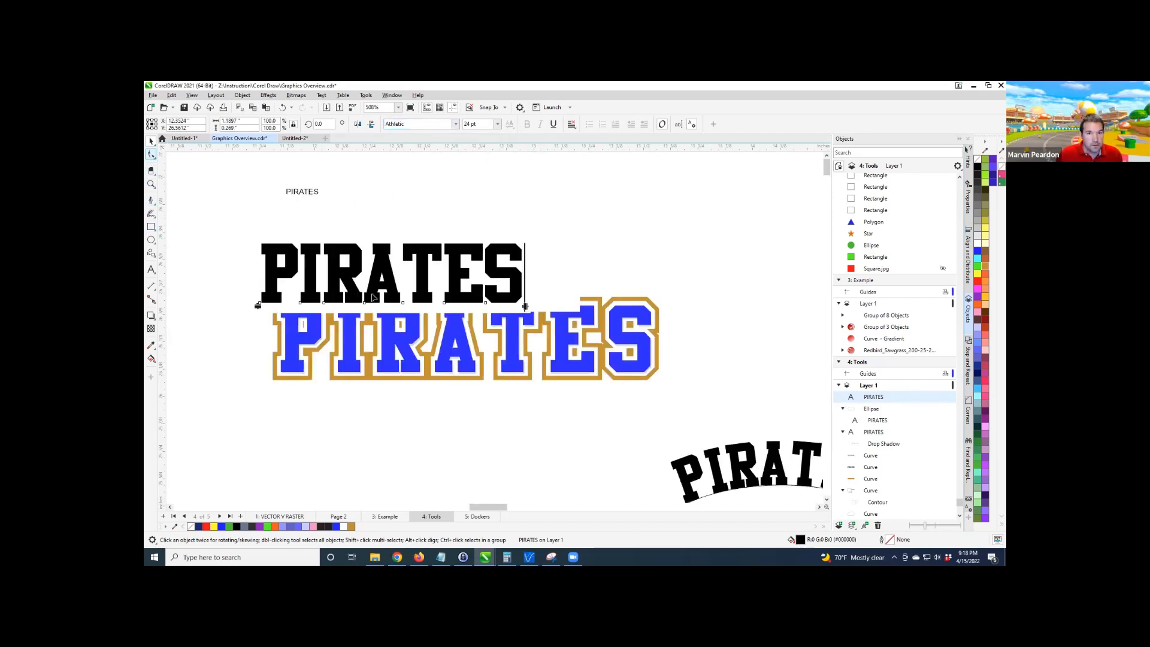
scroll(392, 287, "up", 4)
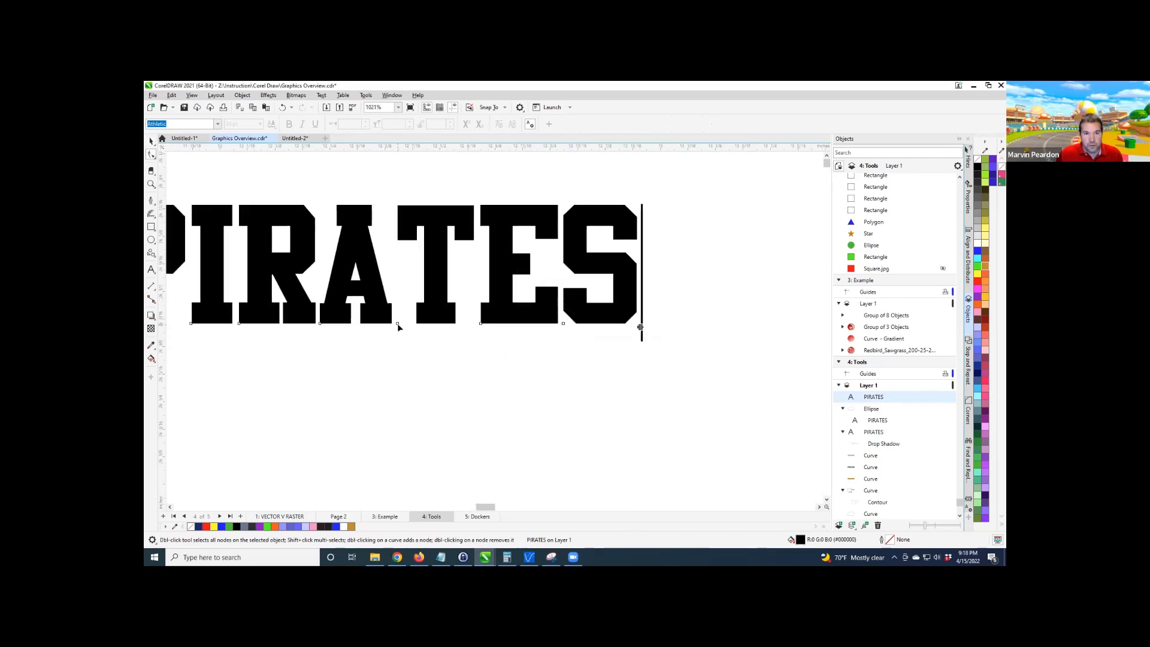
left_click(397, 324)
mouse_move(397, 327)
left_mouse_down()
mouse_move(413, 326)
mouse_move(405, 281)
mouse_move(389, 284)
mouse_move(385, 327)
left_mouse_up()
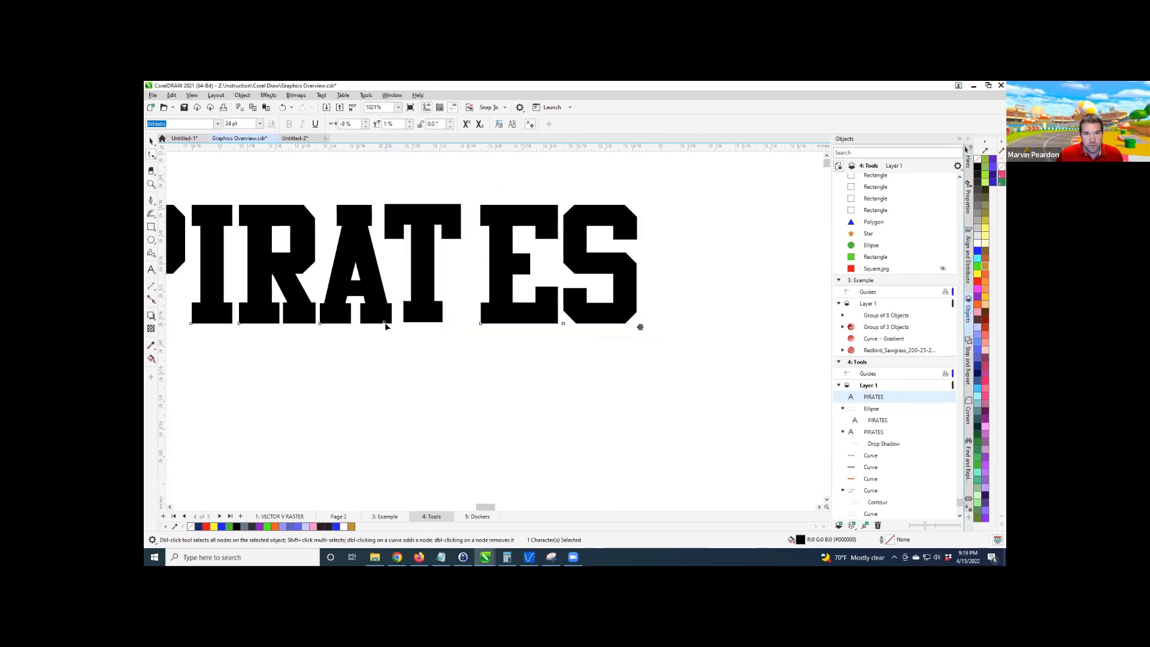
Undo the horizontal kerning shifts of the single letters E and T in the black PIRATES text.
left_click(490, 311)
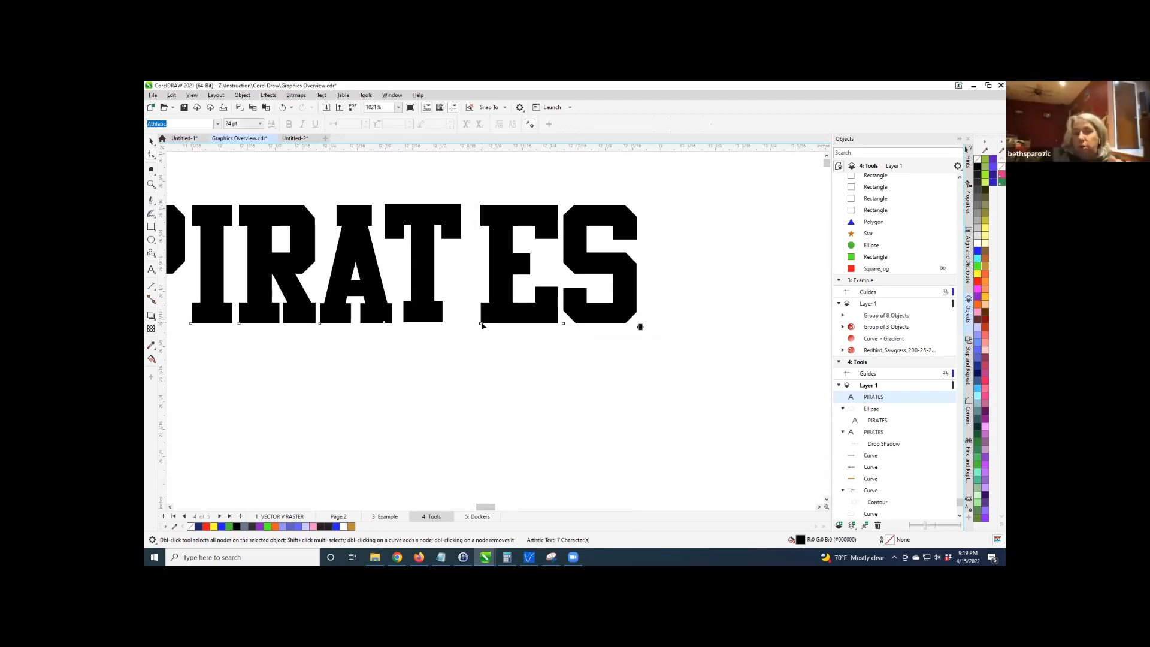
left_click(481, 324)
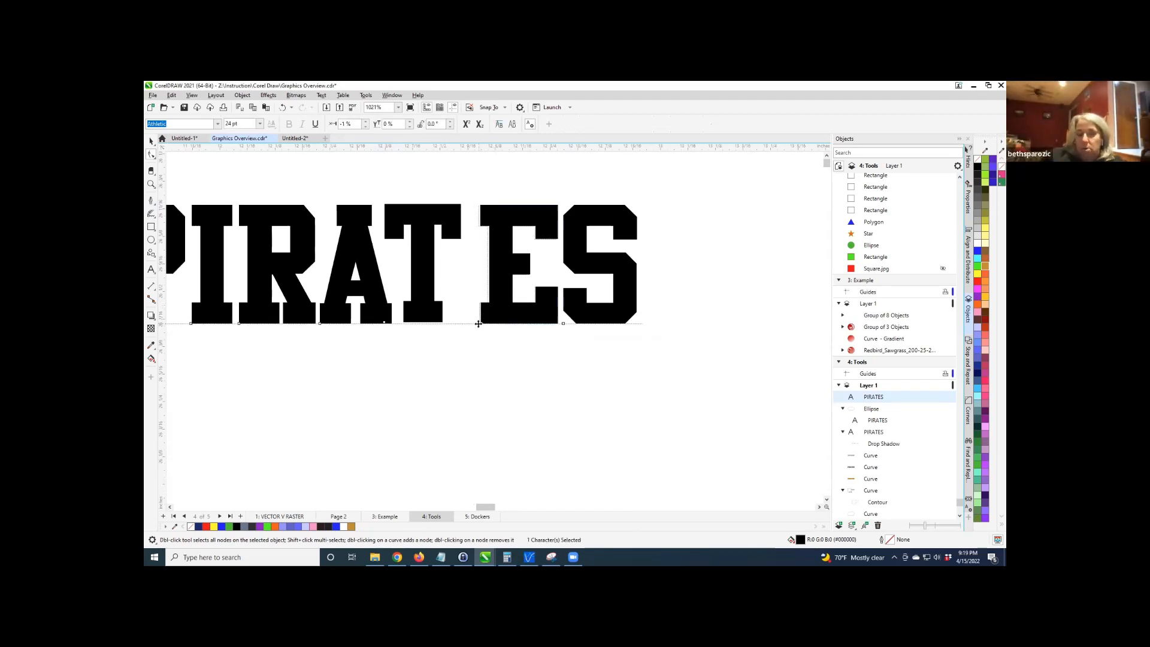
key("ctrl+z")
key("ctrl+z")
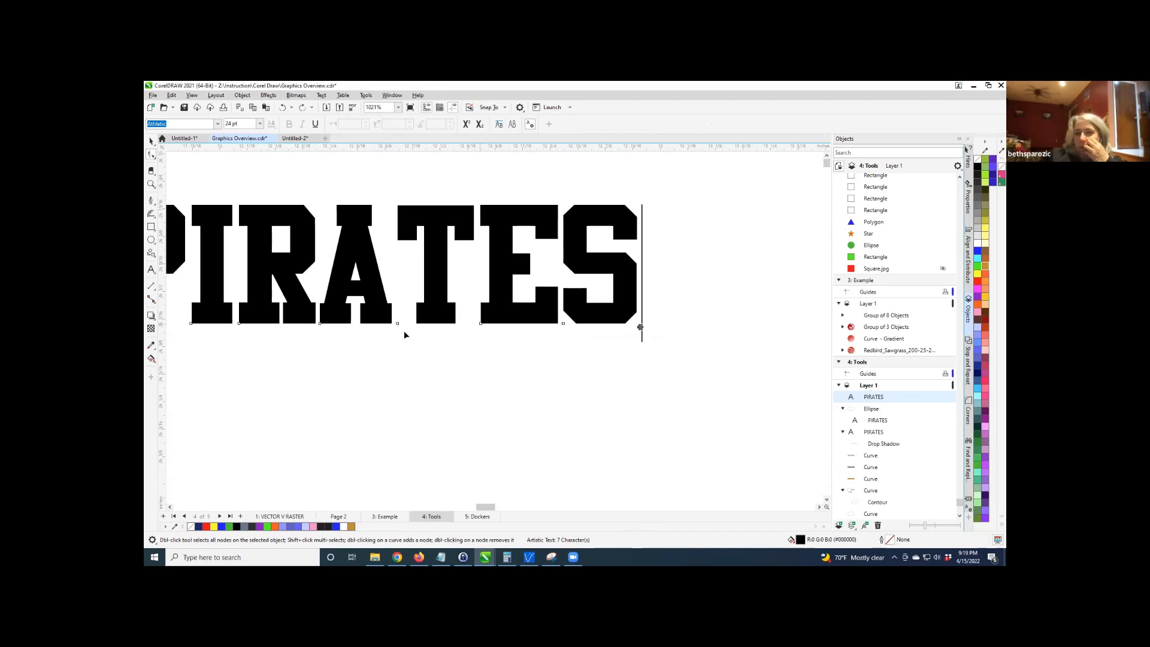
Kern the T, E and S of the black PIRATES text together toward the A, shifting them about -11% horizontally.
left_click(396, 324)
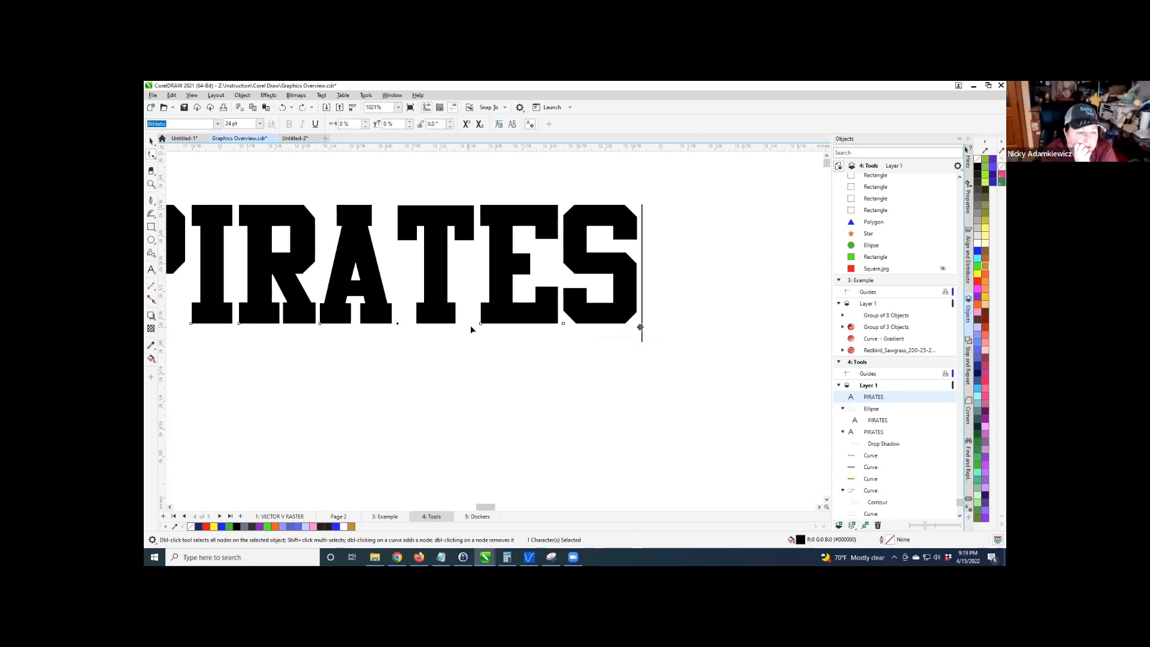
left_click(563, 325, "shift")
left_click(563, 324, "shift")
left_click_drag(563, 323, 546, 323)
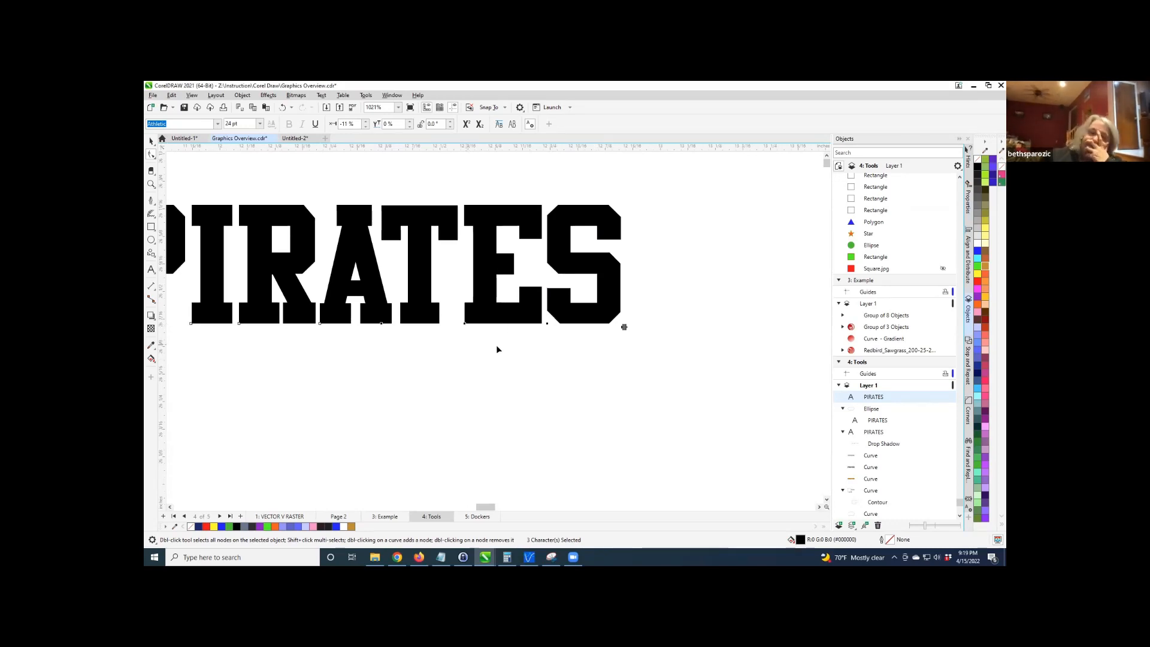
scroll(543, 347, "down", 1)
scroll(543, 347, "down", 2)
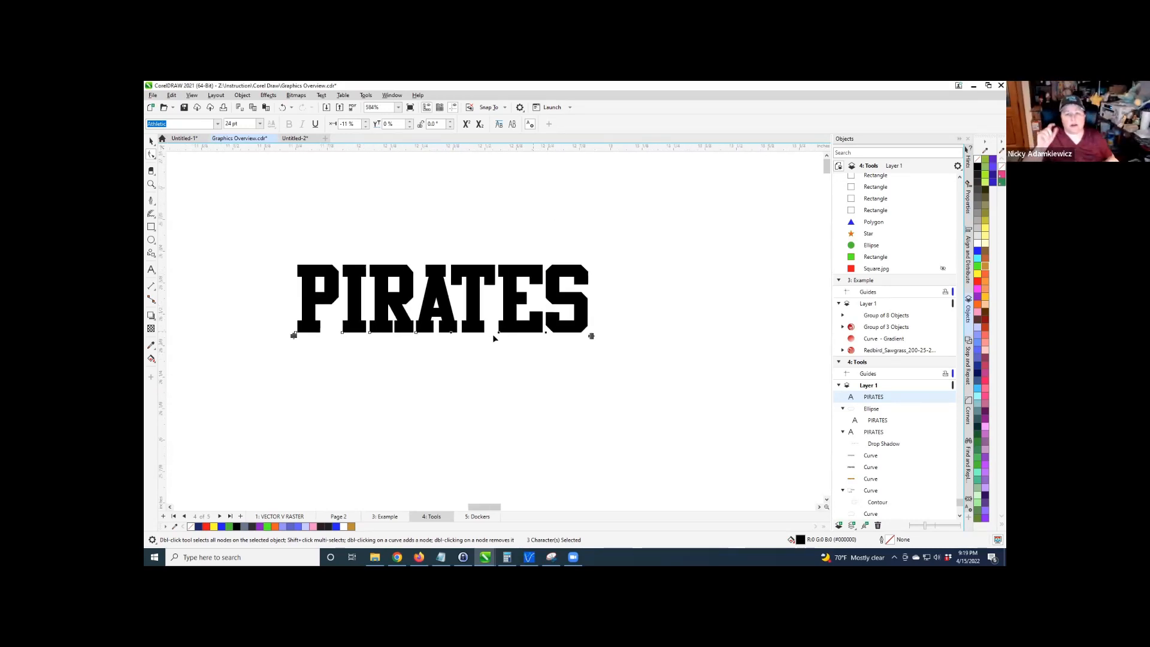
scroll(468, 324, "down", 1)
scroll(468, 324, "down", 2)
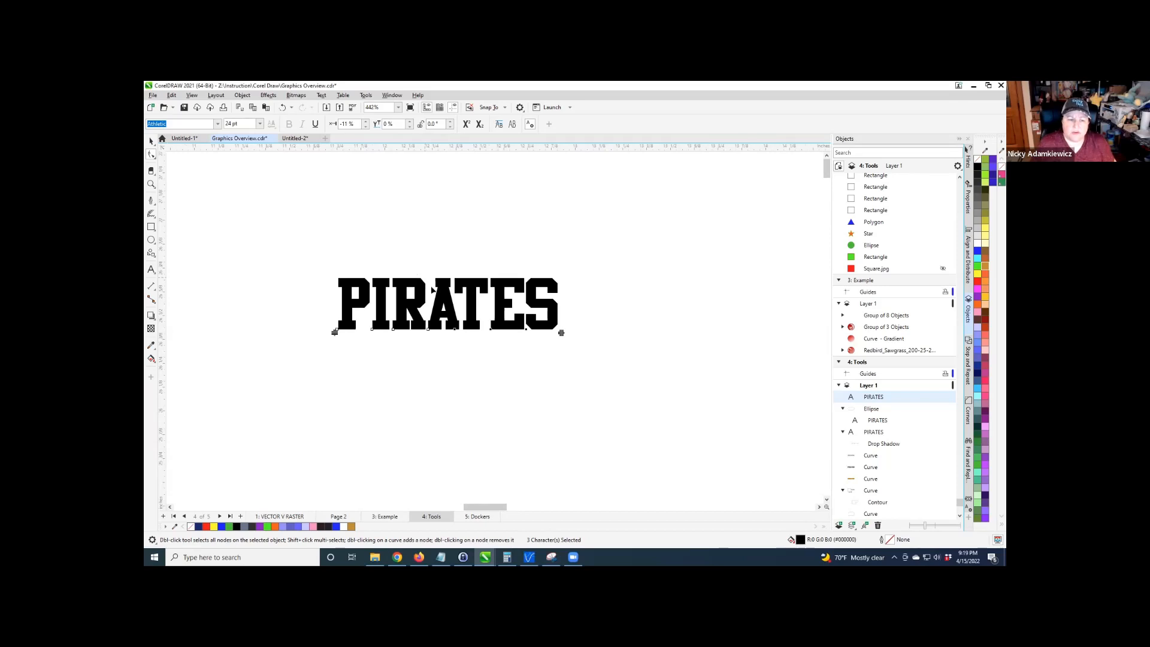
Try shifting the T, E and S together away from the A to about 25% horizontally, and undo the shift.
scroll(471, 324, "up", 4)
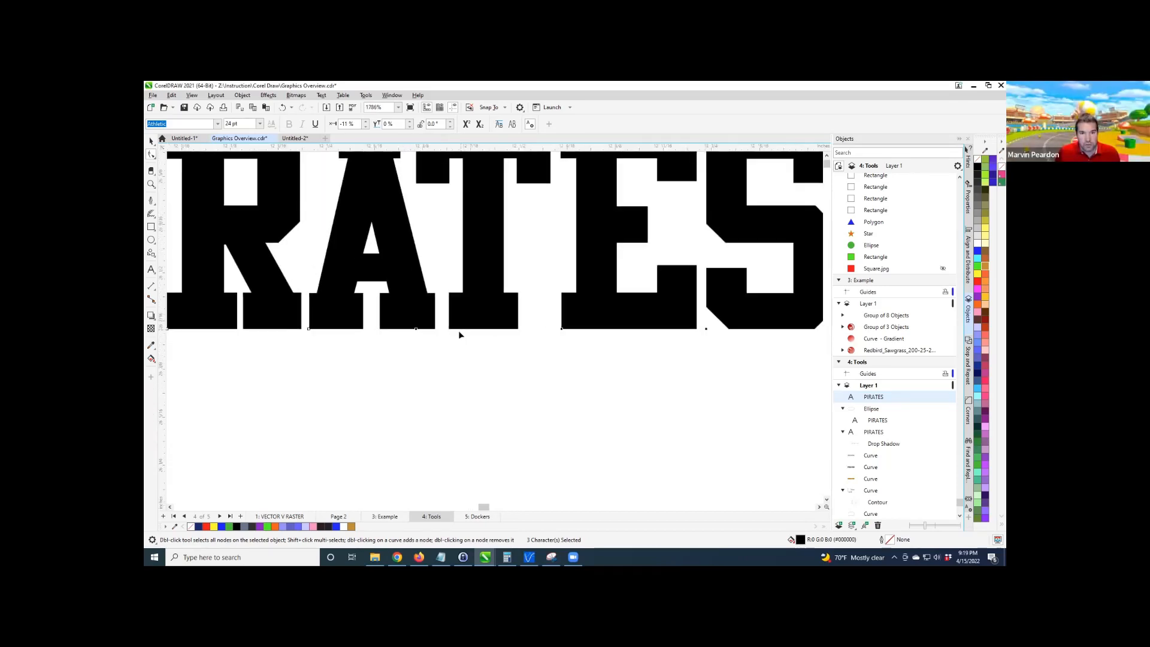
left_click(446, 349)
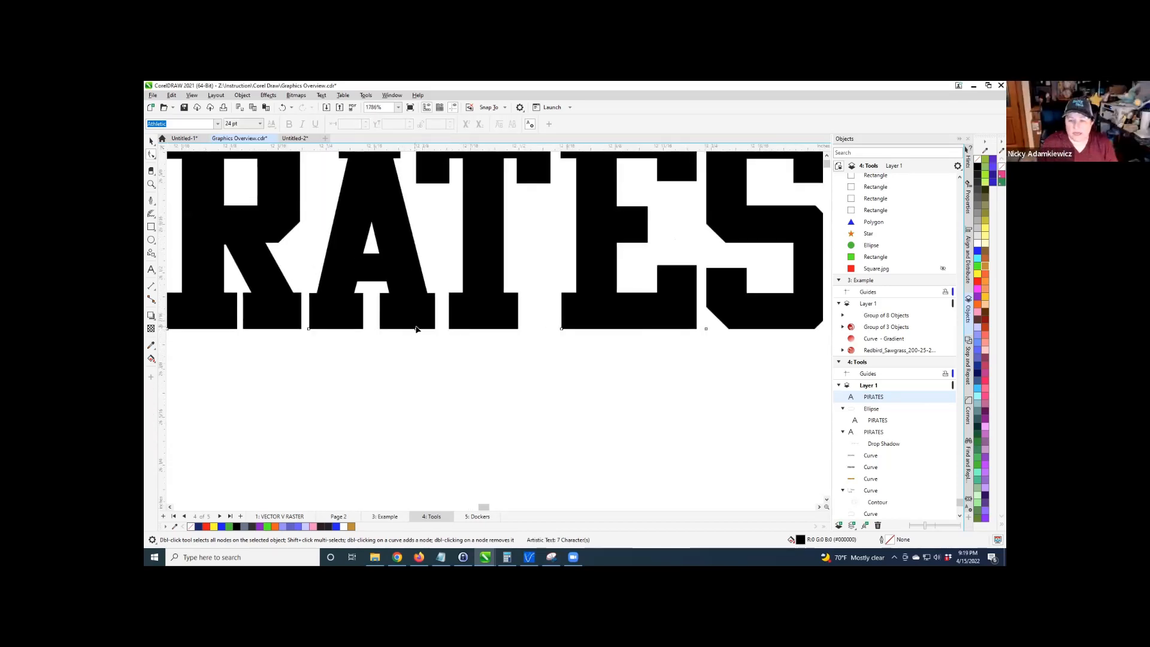
left_click(416, 330)
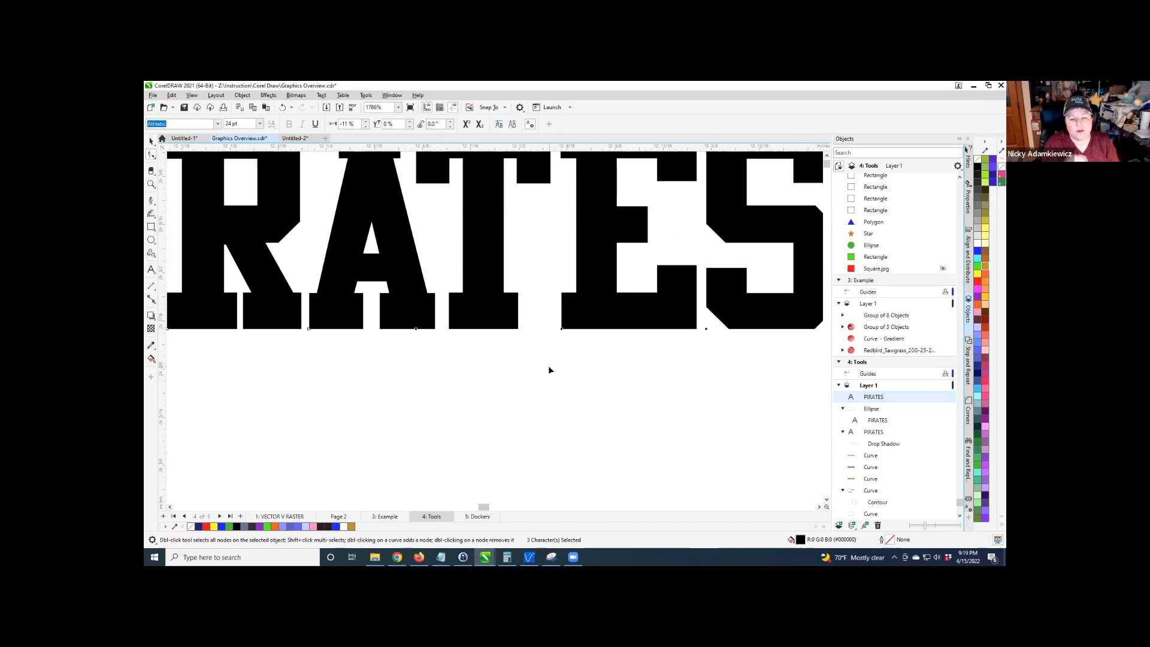
scroll(548, 365, "down", 2)
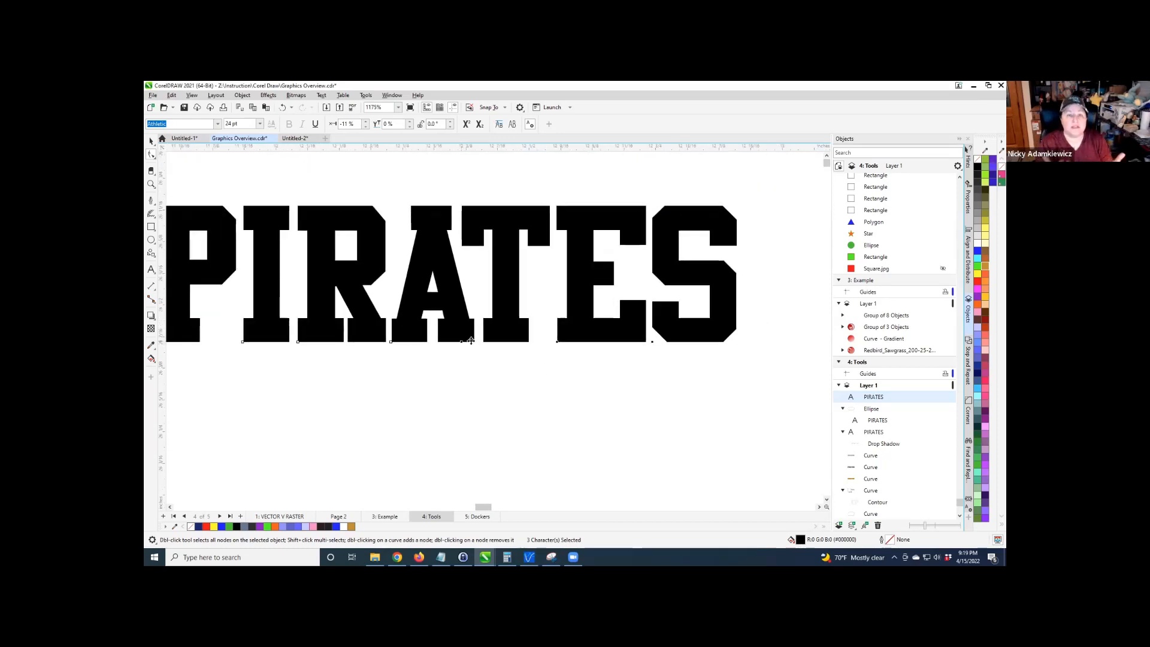
left_click_drag(461, 343, 518, 344)
scroll(444, 379, "down", 1)
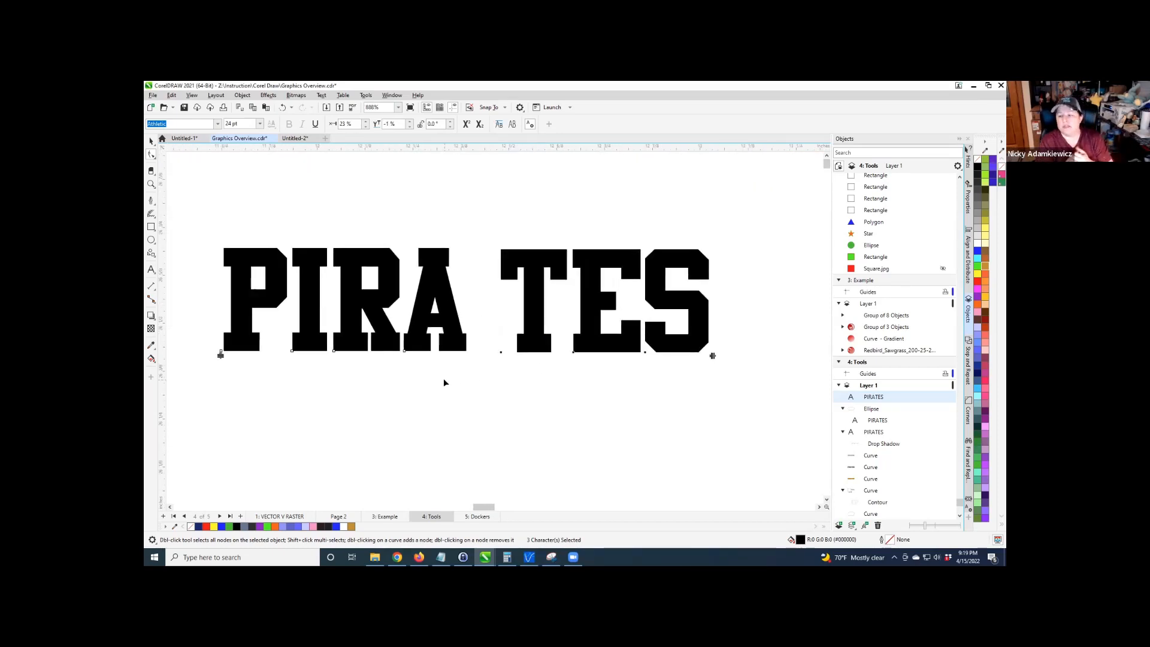
key("ctrl+z")
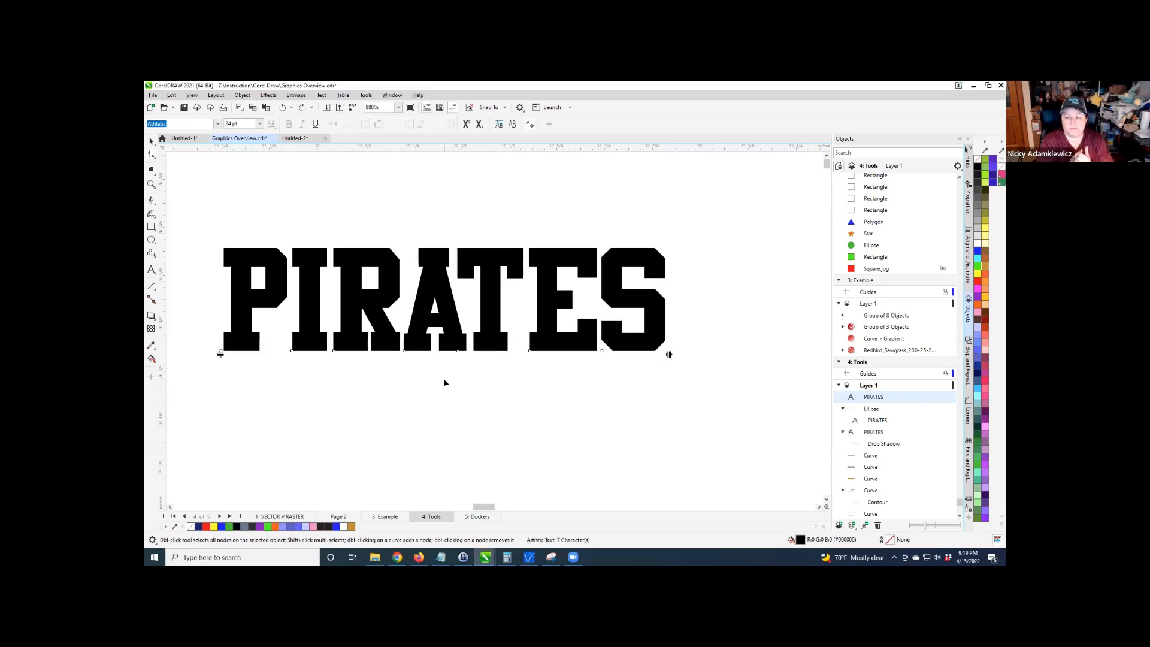
Move the blue PIRATES text up off its contoured lettering to about X 20.09, Y 24.89 inches.
key("space")
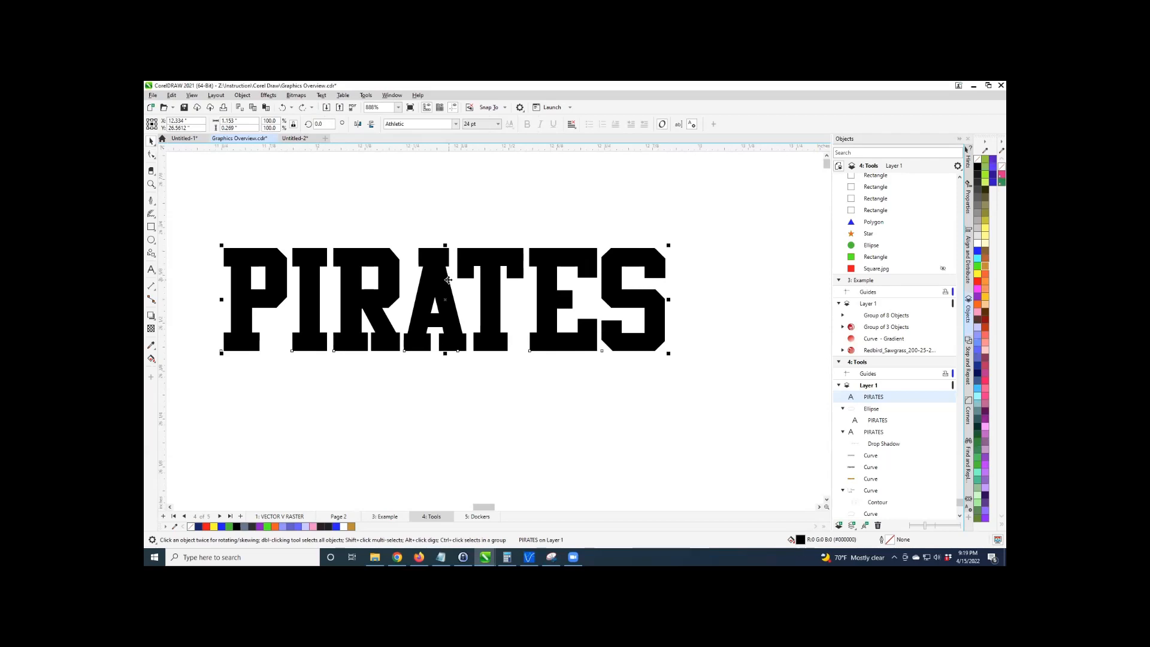
scroll(448, 279, "down", 6)
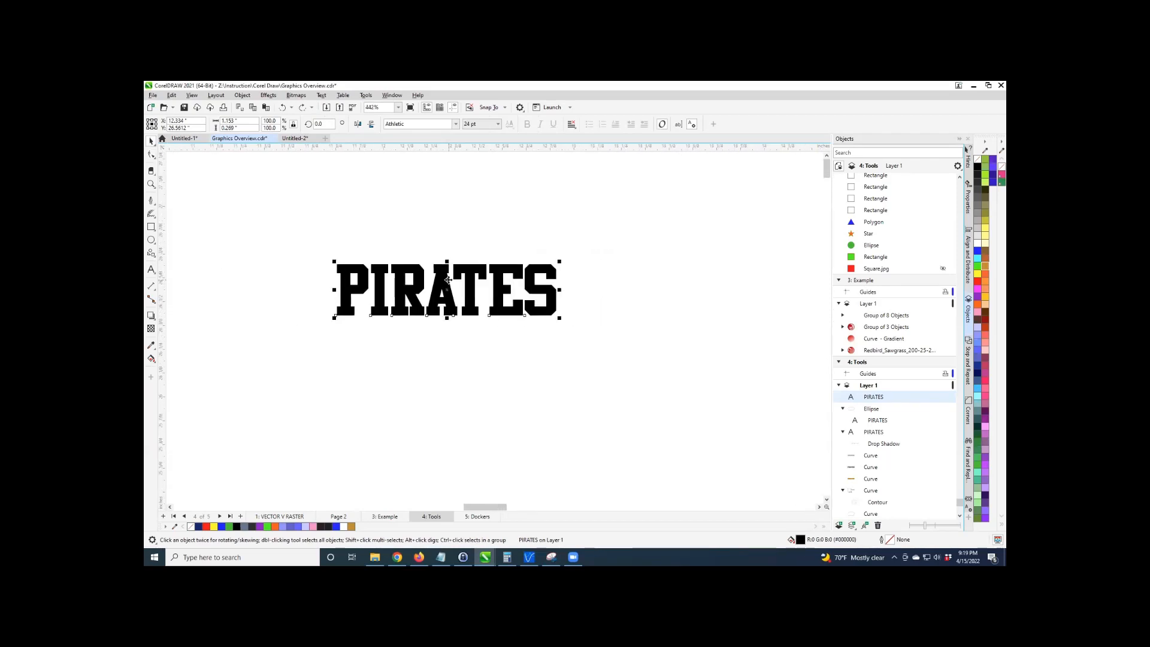
scroll(448, 280, "down", 5)
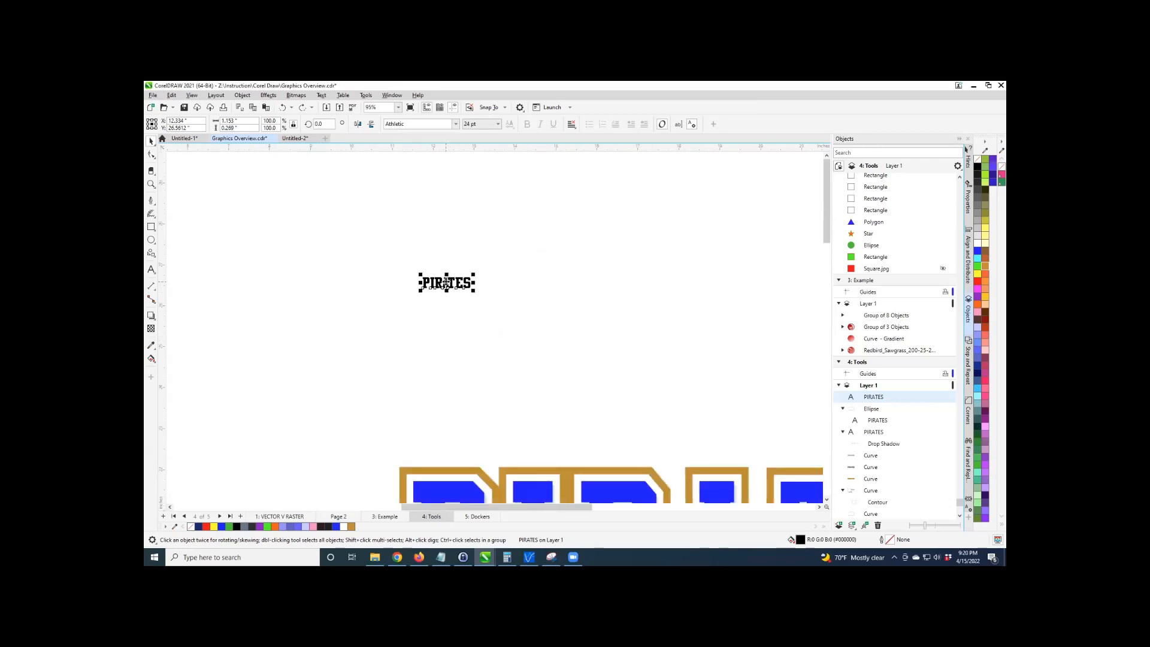
scroll(715, 476, "up", 1)
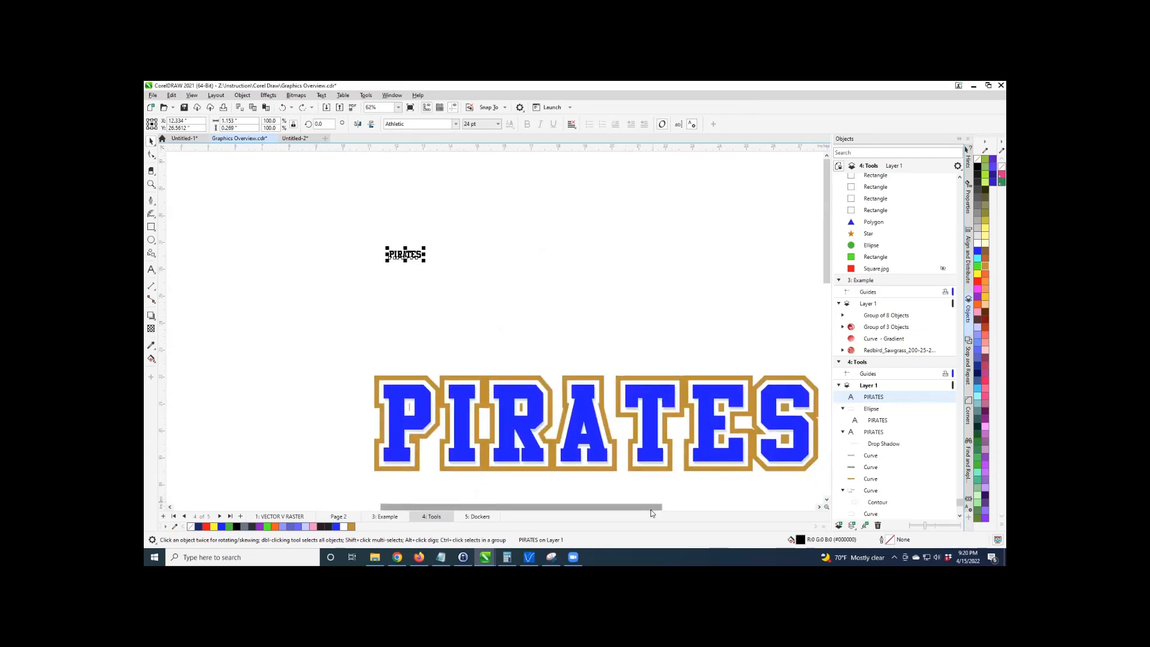
left_click_drag(647, 508, 670, 506)
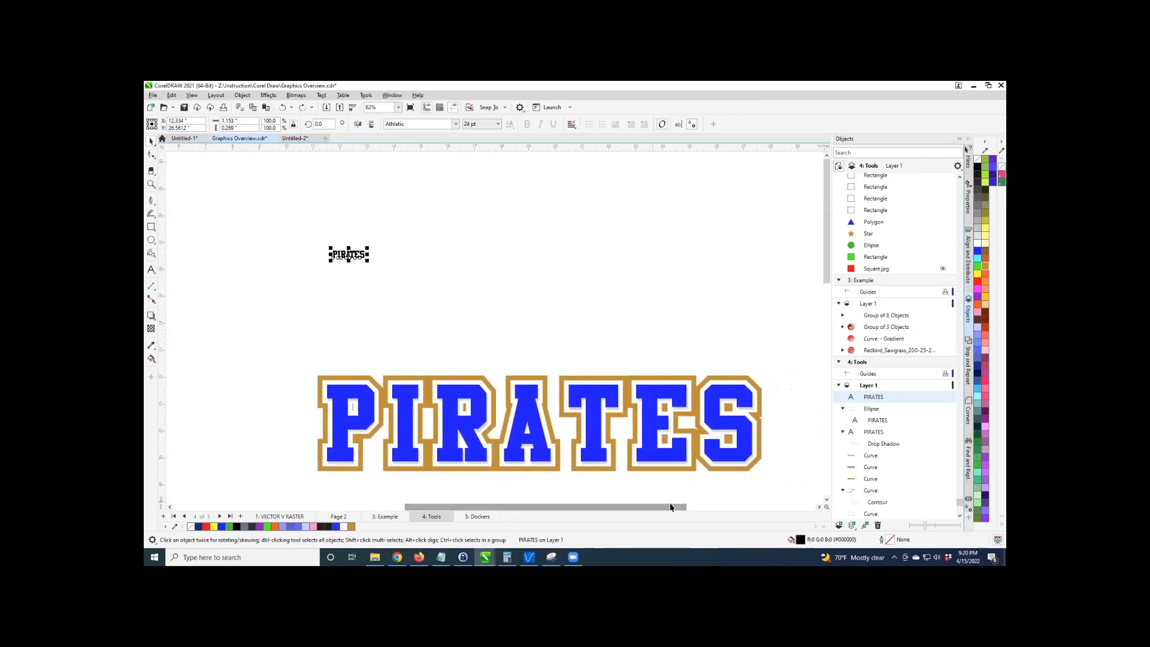
left_click_drag(827, 269, 826, 284)
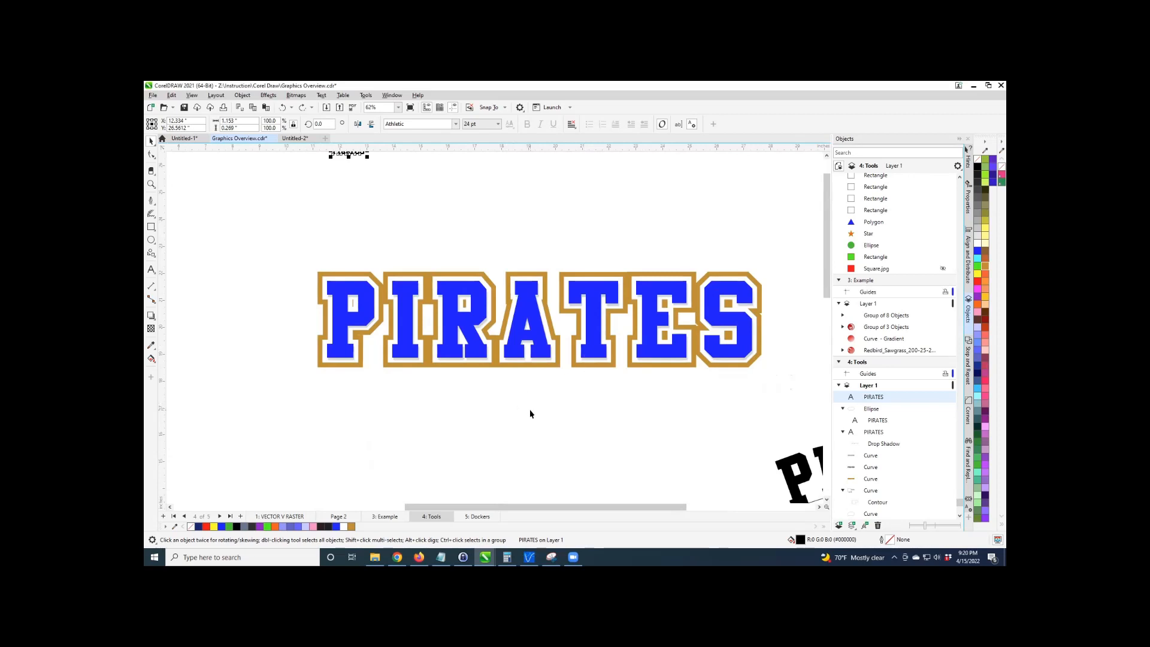
scroll(533, 411, "down", 2)
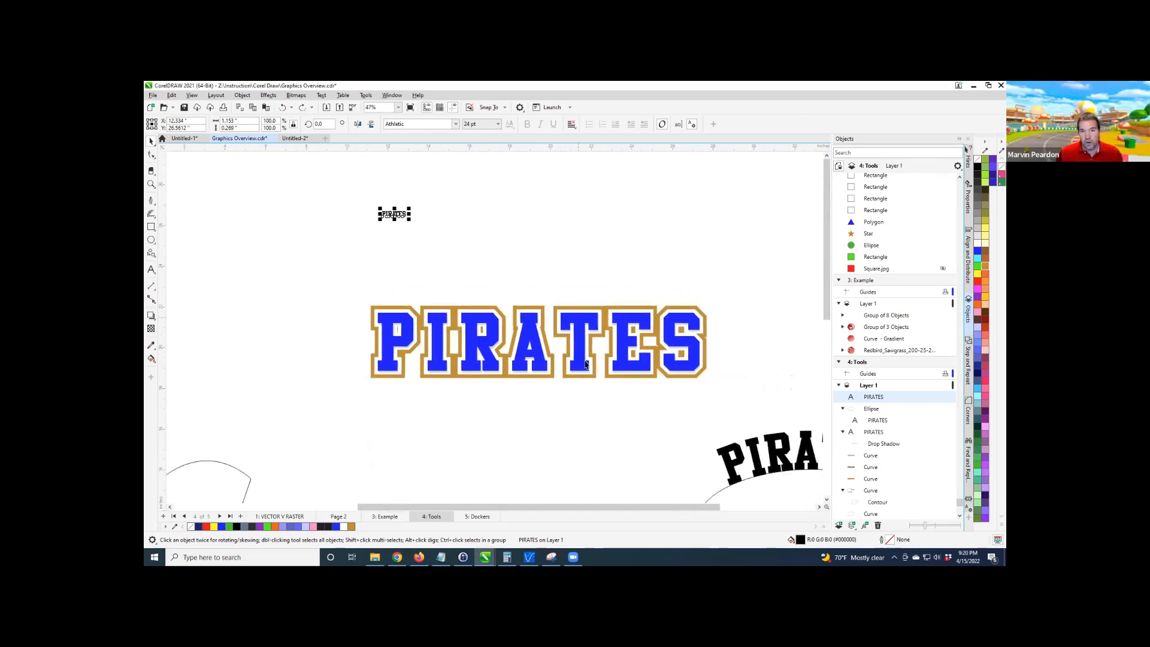
left_click(859, 432)
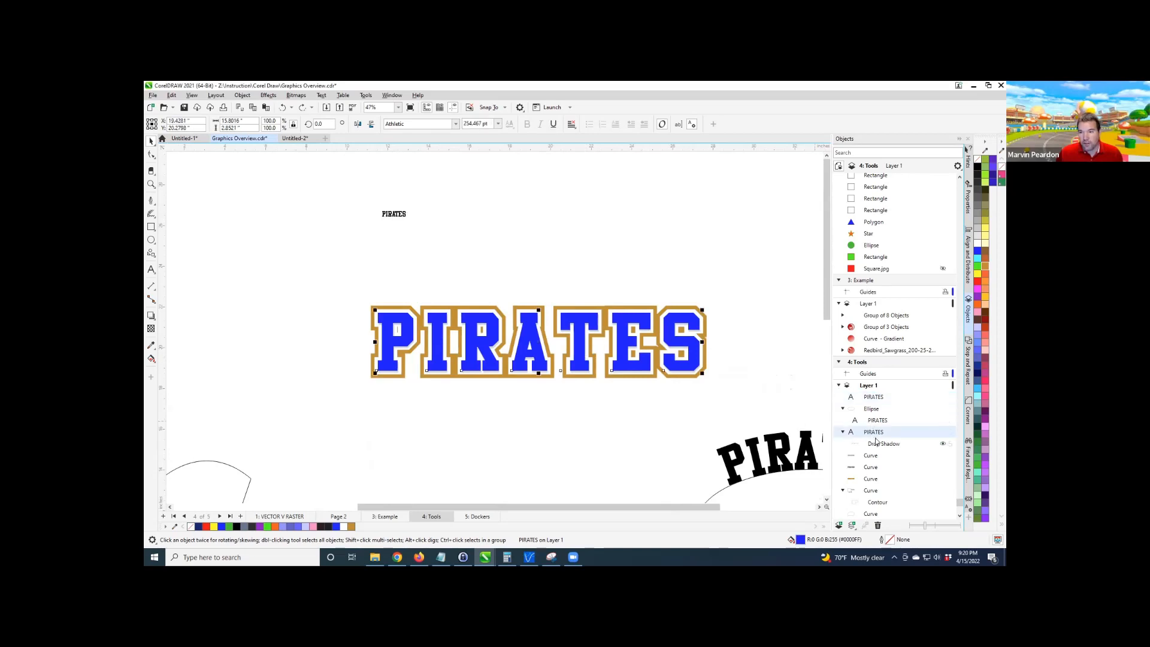
left_click_drag(632, 254, 638, 242)
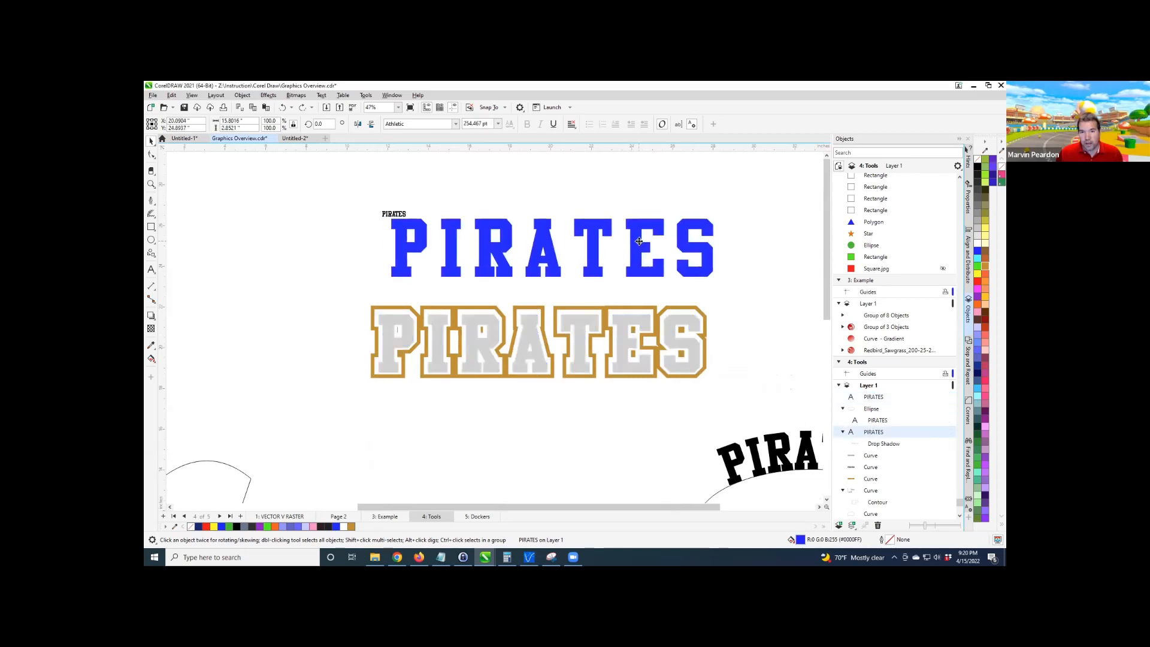
Pull the contour layers apart: white curve below, grey curve up and to the left, gold curve to the right.
left_click(578, 312)
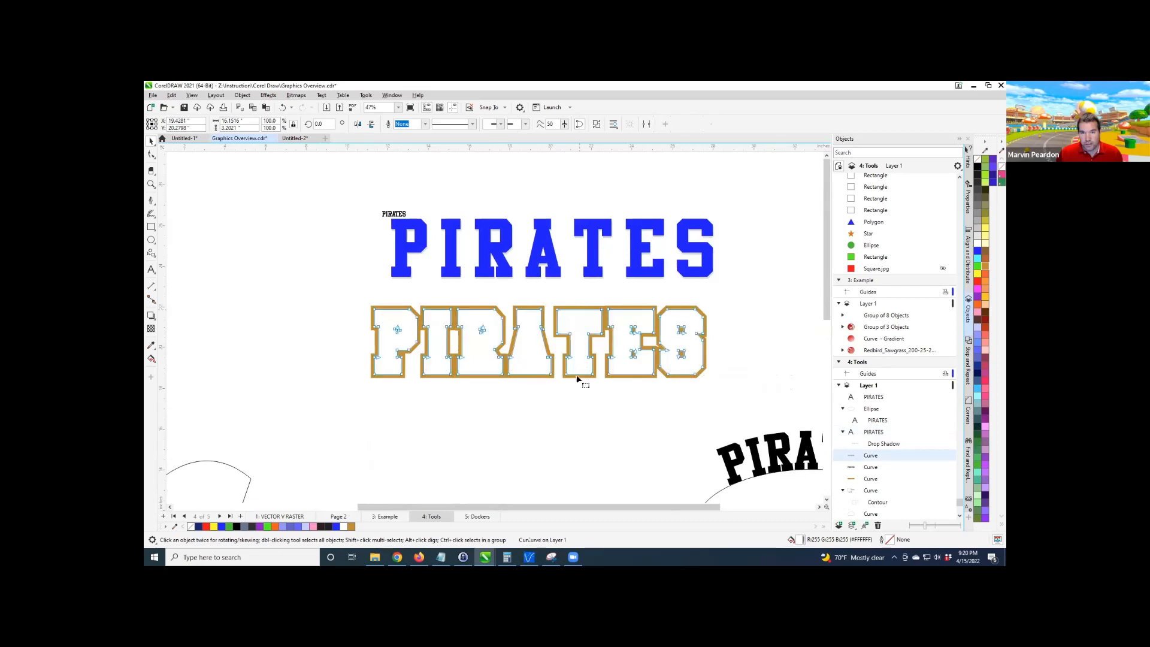
key("F10")
left_click(151, 141)
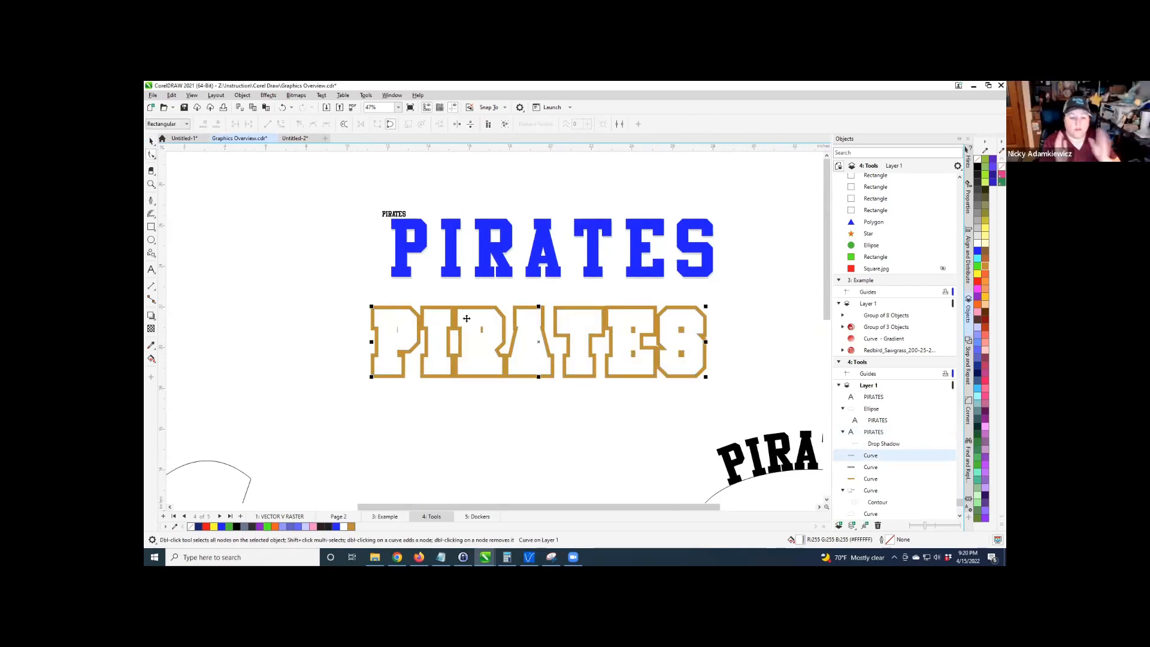
left_click_drag(465, 375, 464, 406)
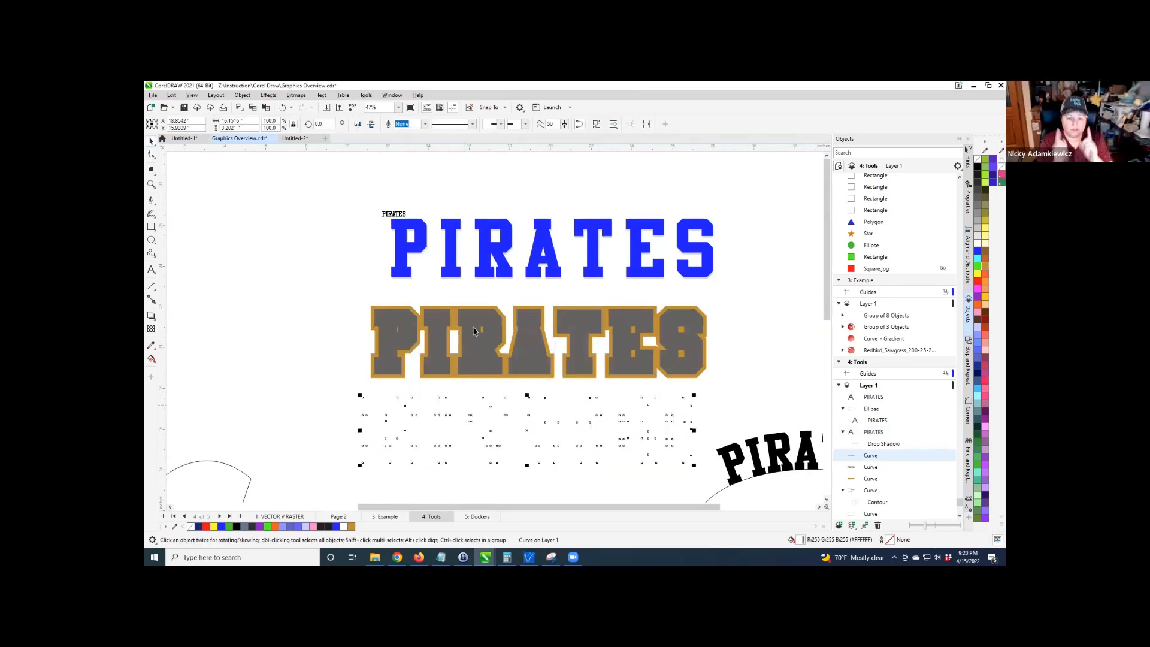
left_click_drag(472, 327, 300, 275)
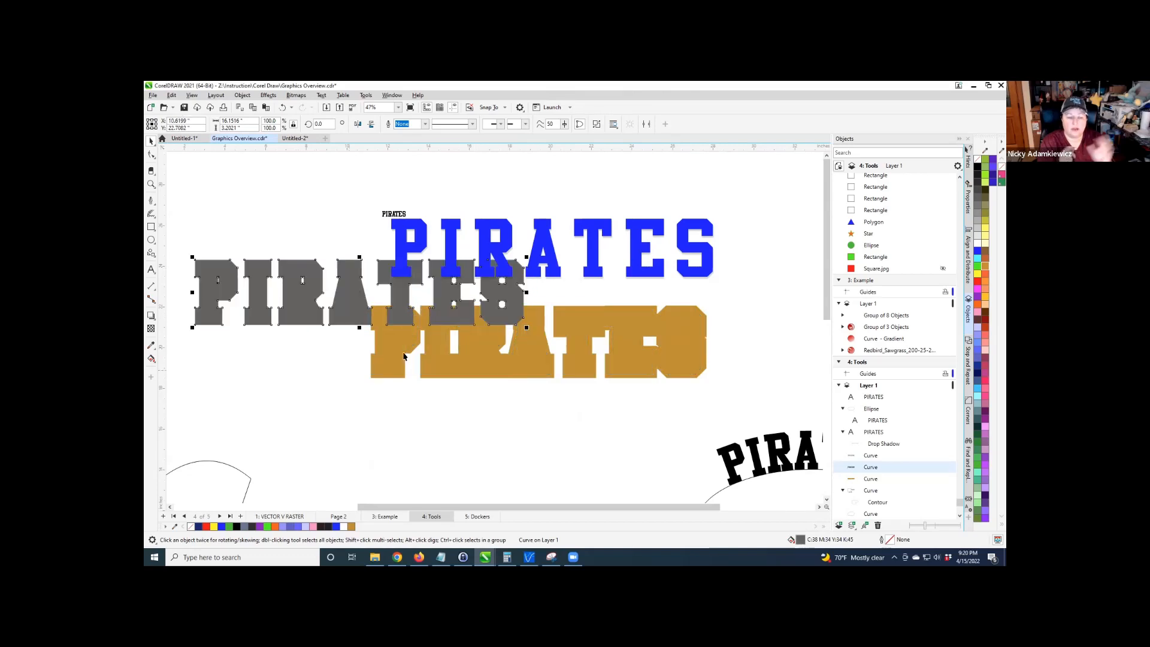
left_click_drag(414, 347, 531, 370)
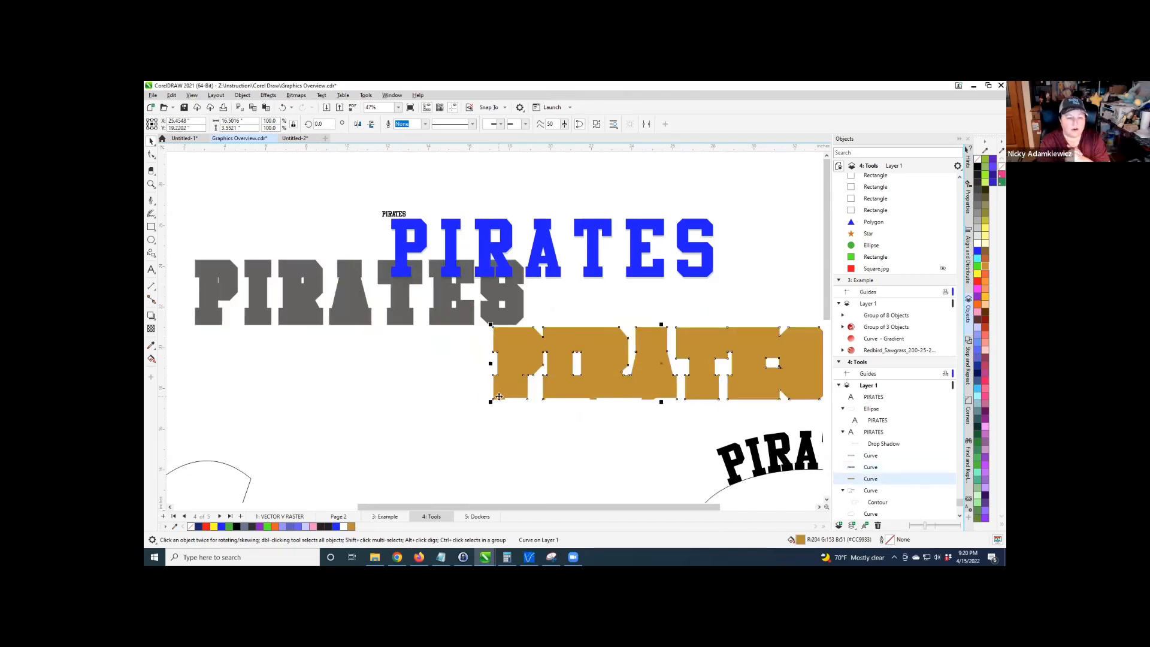
Undo the moves of the gold, grey and white contour curves and of the blue PIRATES text.
key("ctrl+z")
key("ctrl+z")
key("ctrl+z")
key("ctrl+z")
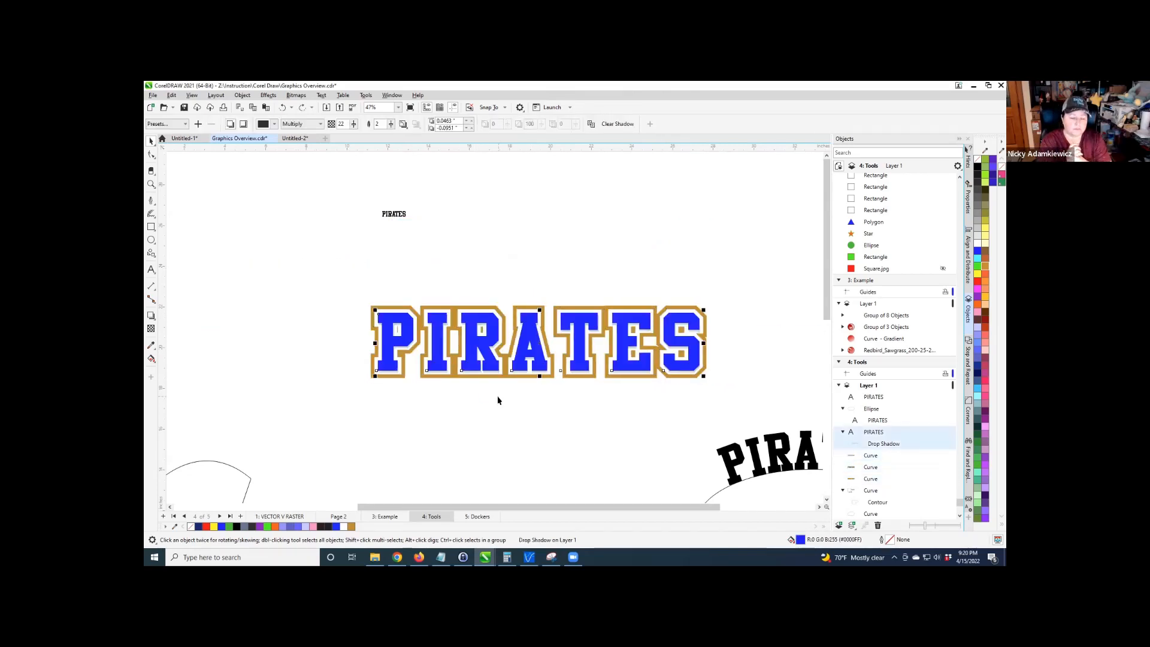
Move only the blue PIRATES text with its shadow off the contours to about X 21.55, Y 24.08 inches.
left_click_drag(350, 286, 729, 397)
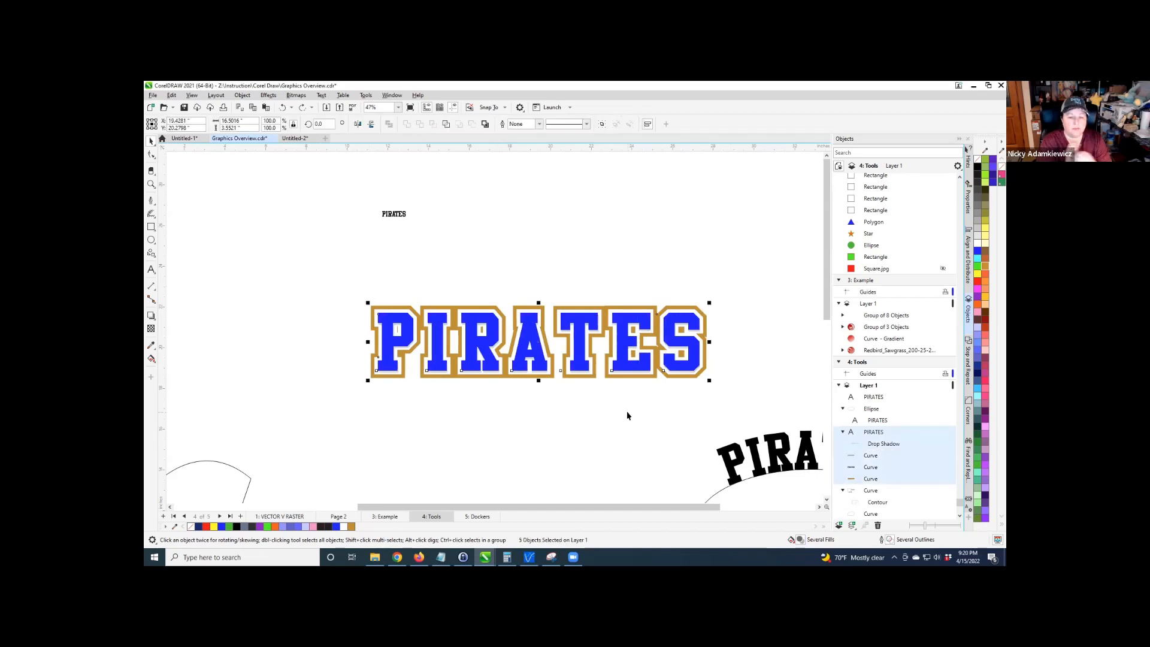
left_click(659, 379)
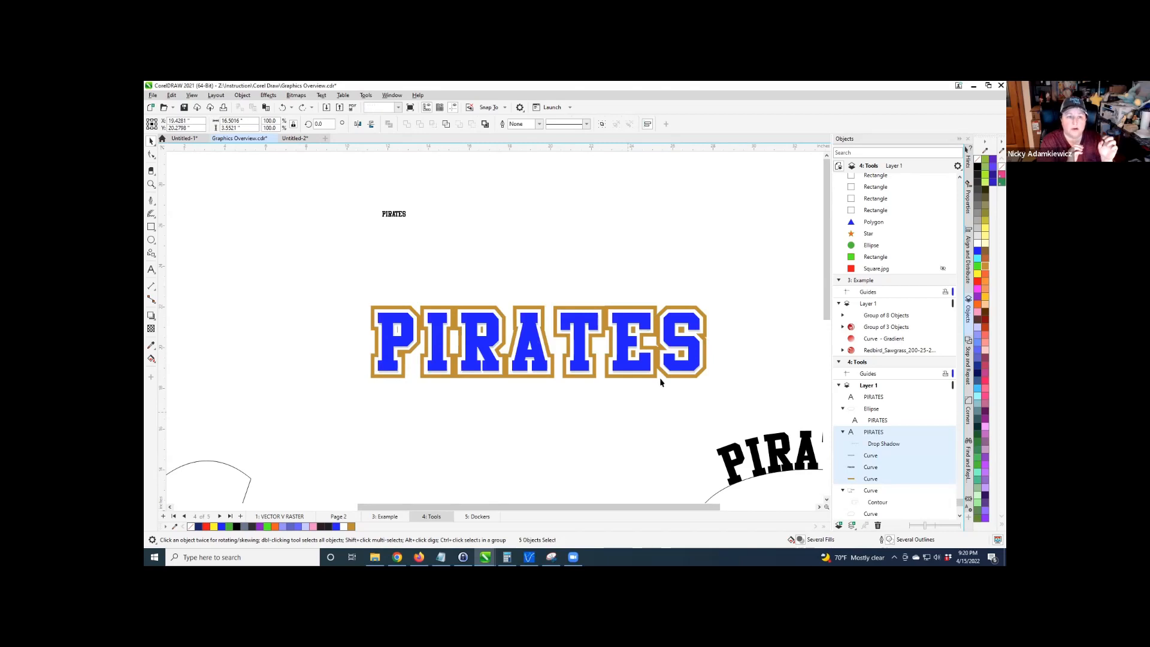
left_click(623, 363)
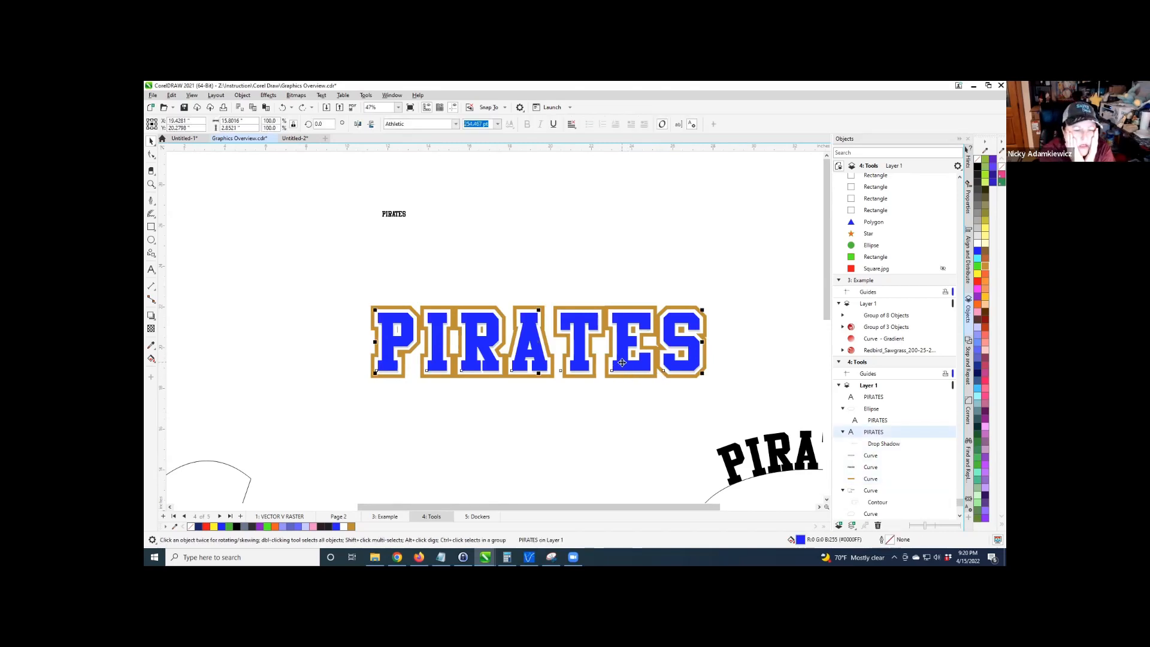
left_click_drag(622, 363, 668, 285)
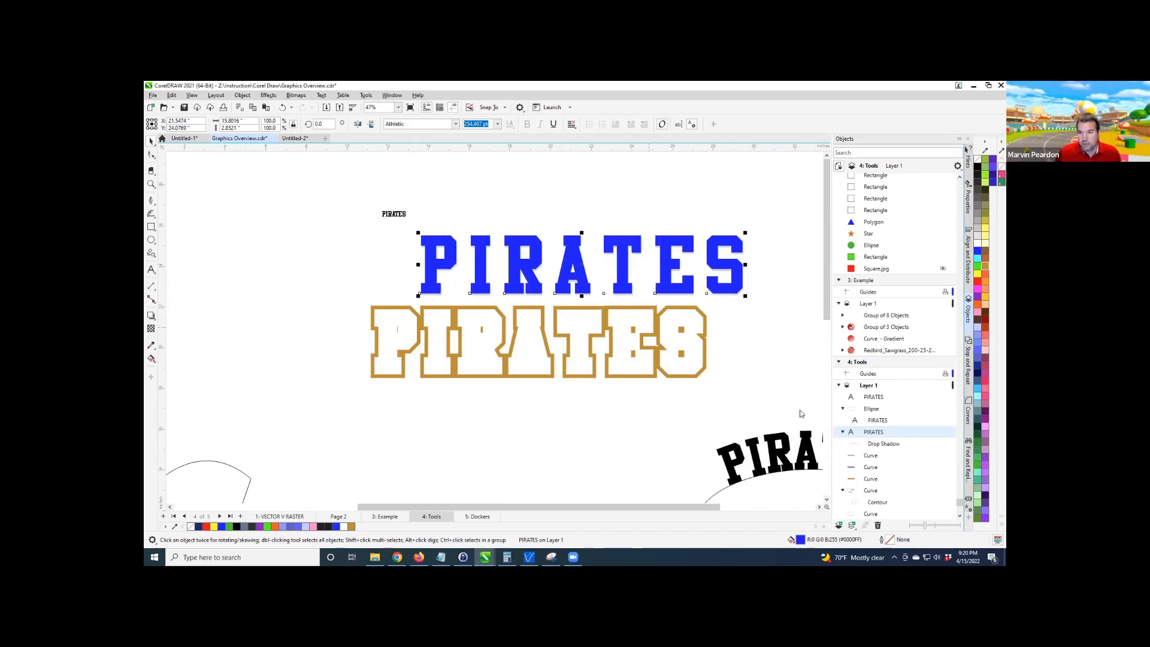
Delete the drop shadow of the blue PIRATES text completely and reselect the text.
left_click(882, 444)
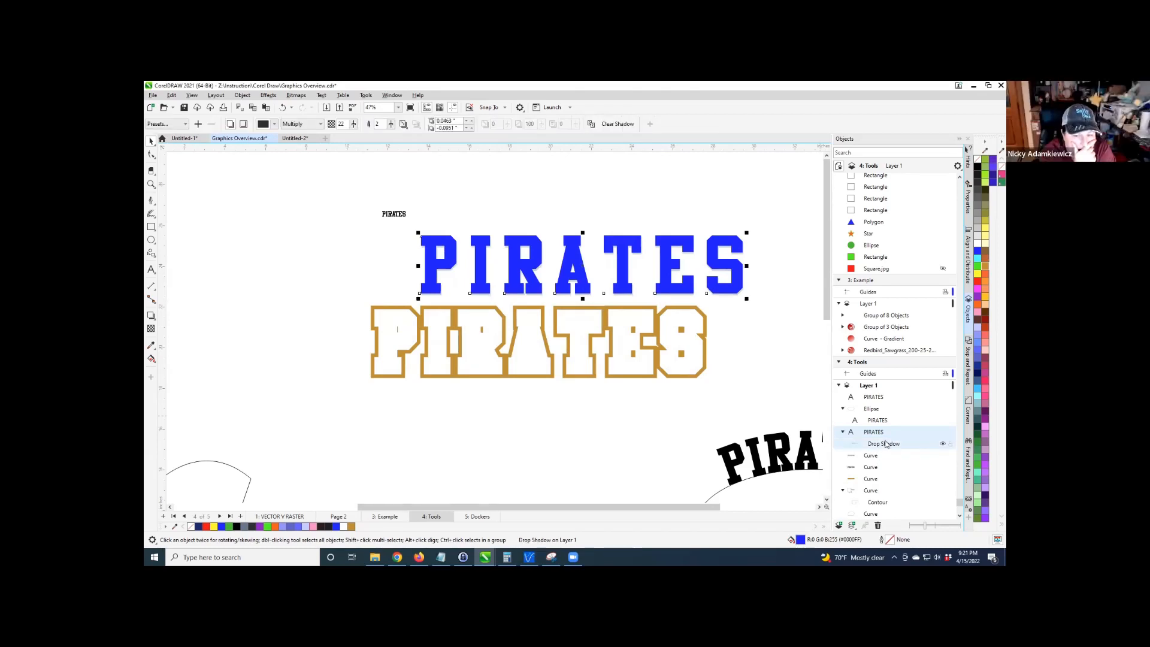
key("Delete")
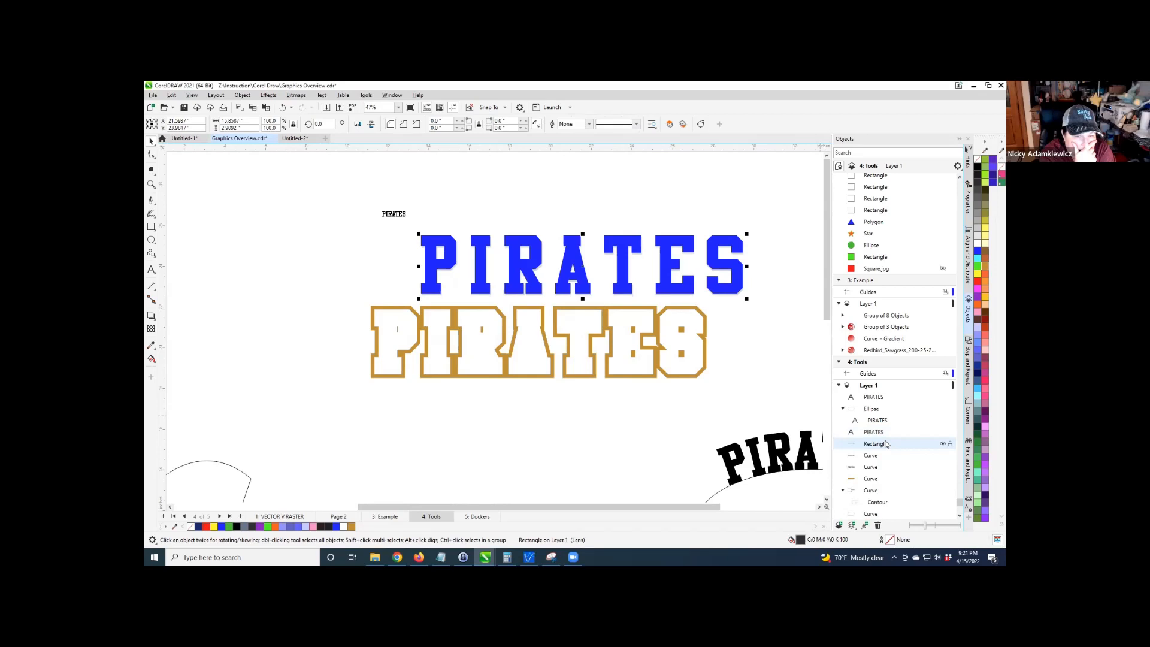
key("Delete")
left_click(667, 268)
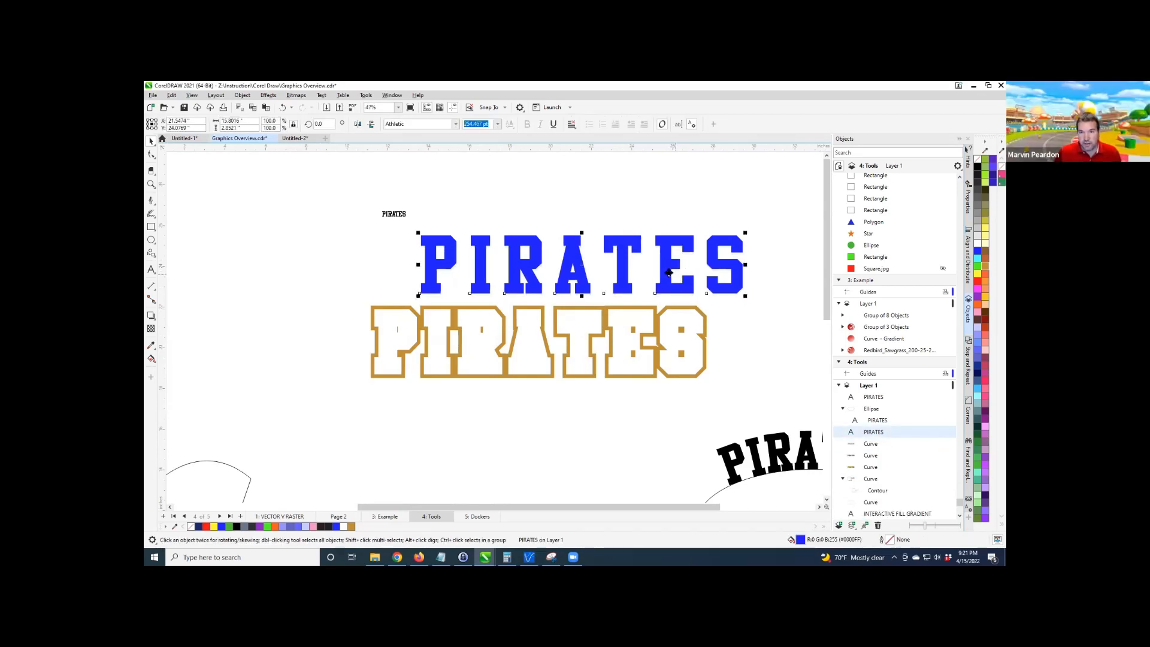
Break the blue PIRATES text apart into individual letters and select all of the resulting letter objects.
key("ctrl+k")
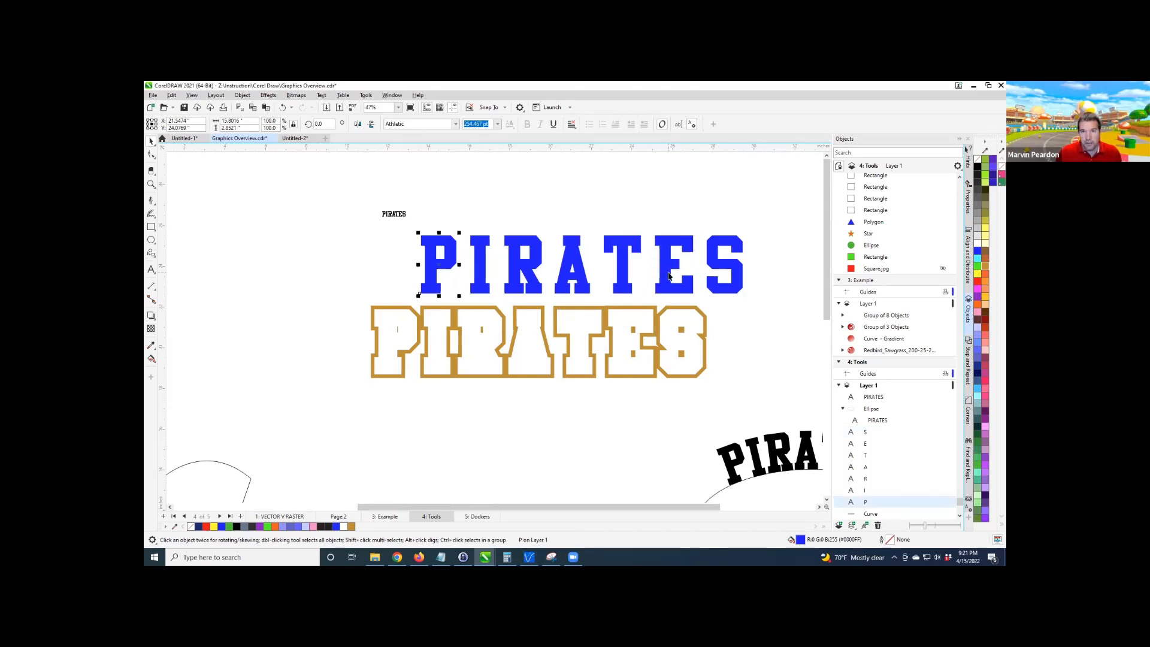
left_click(569, 212)
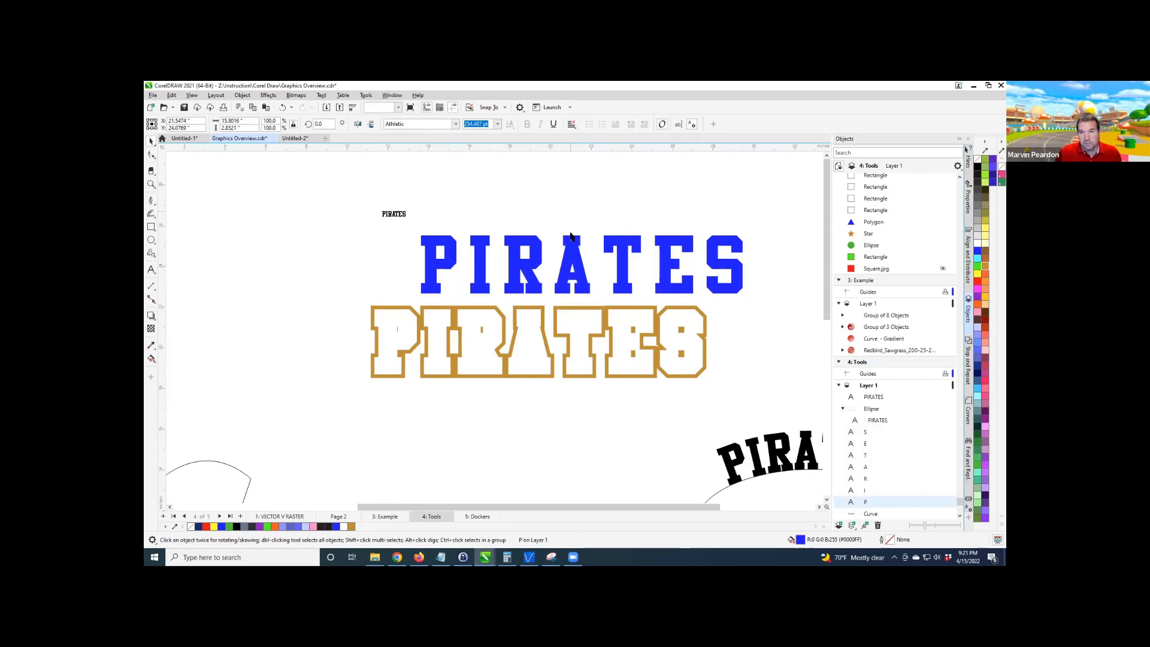
left_click(870, 503)
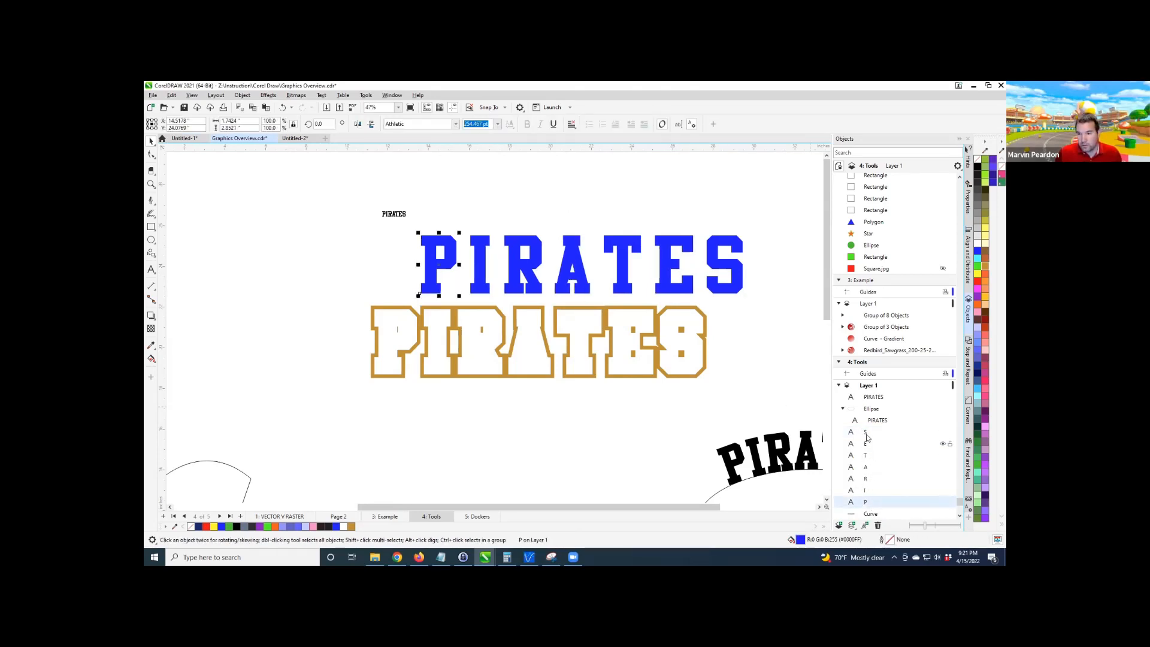
left_click(612, 434)
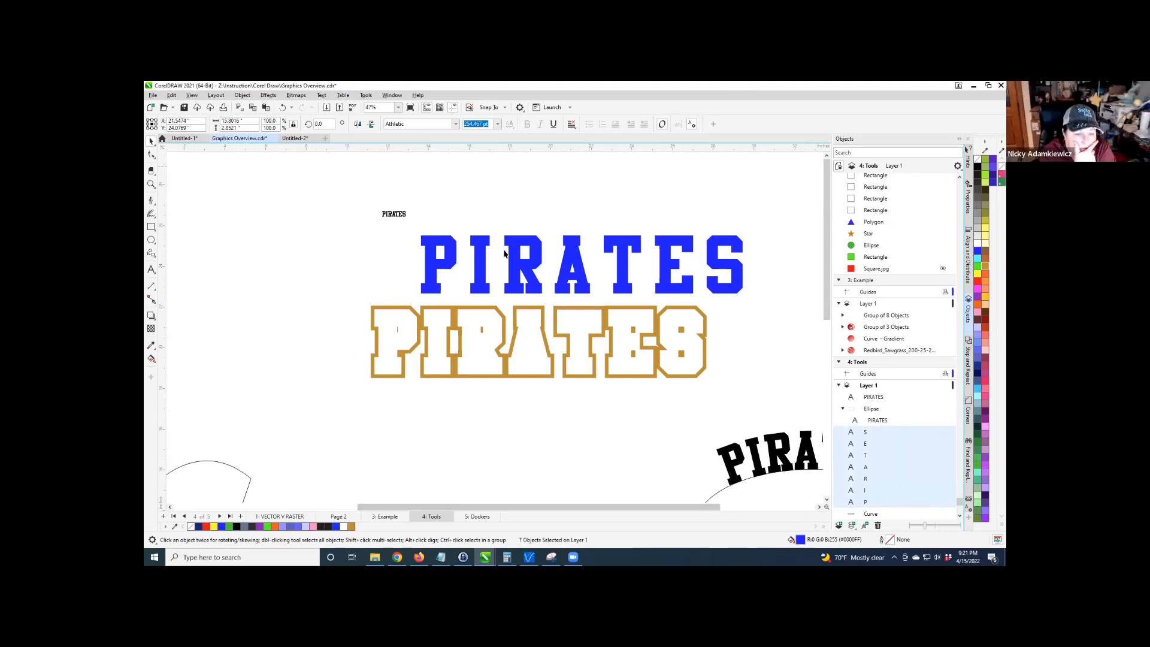
Move the separate blue letters R, A and T one by one up out of the word.
left_click(519, 266)
left_click_drag(519, 266, 539, 208)
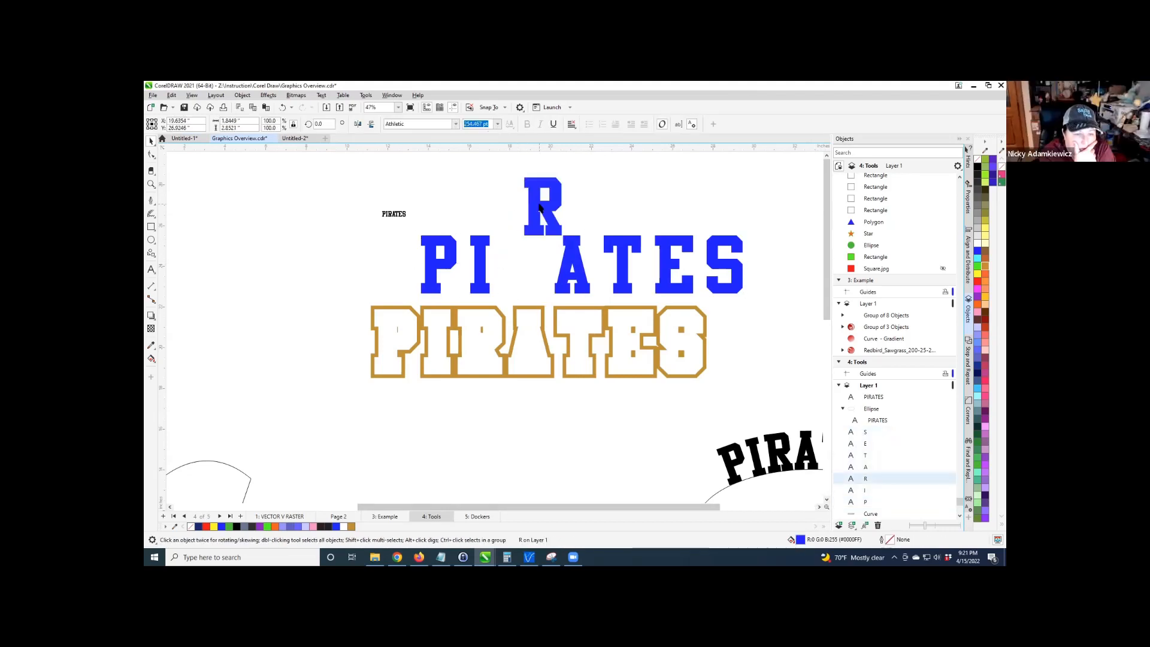
left_click(571, 259)
left_click_drag(582, 246, 619, 192)
left_click(622, 263)
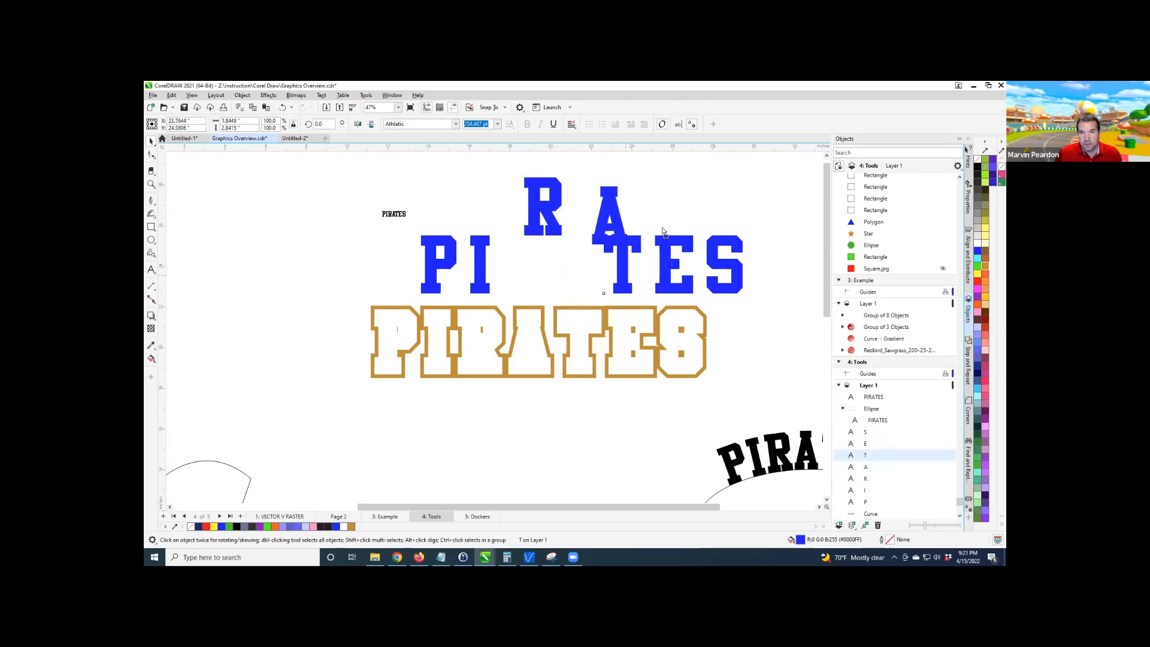
left_click_drag(621, 263, 660, 207)
Undo the moves of the letters T, A and R.
key("ctrl+z")
key("ctrl+z")
key("ctrl+z")
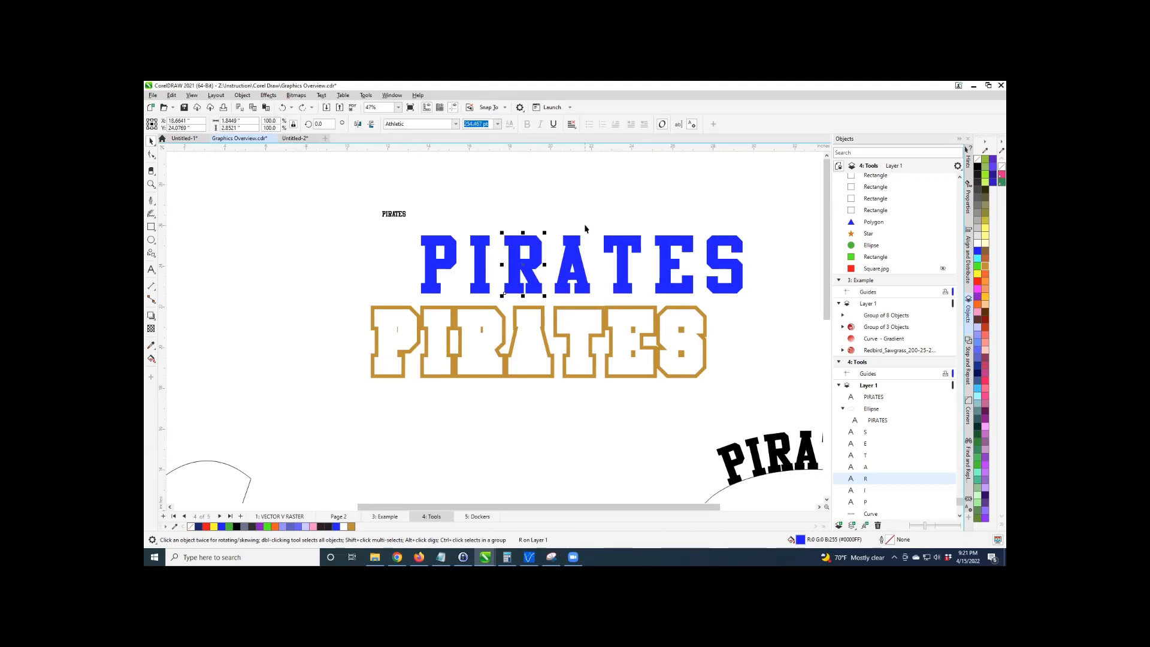
Convert the blue letter R to curves and move it up to about Y 25.16 inches.
scroll(622, 243, "up", 1)
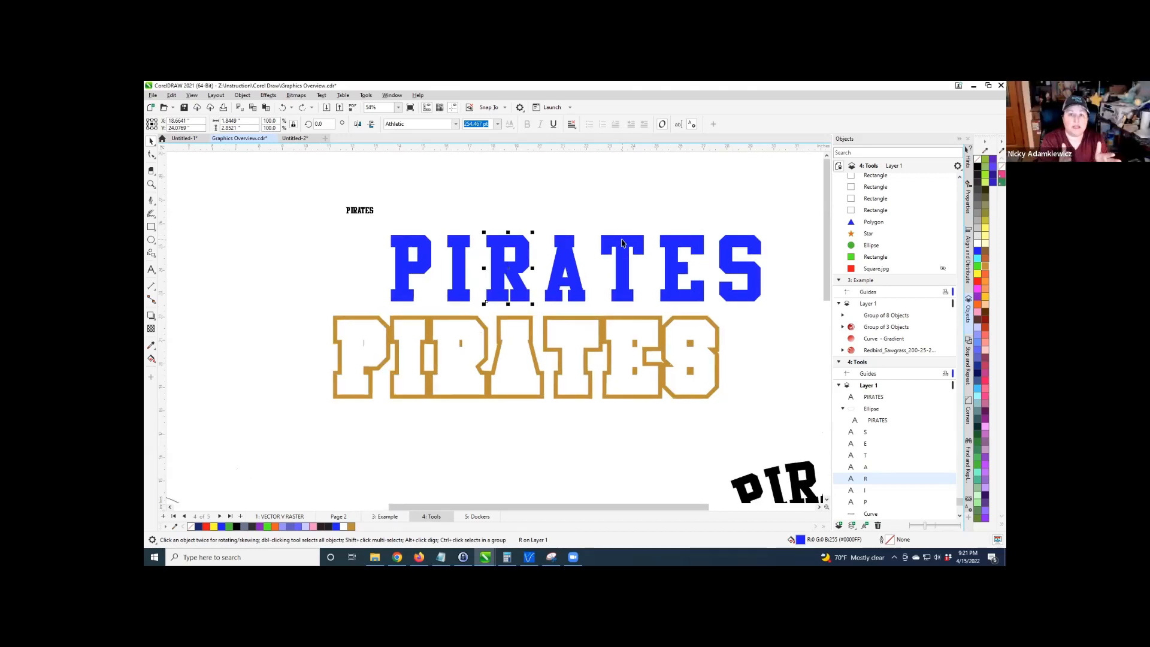
left_click_drag(634, 506, 641, 508)
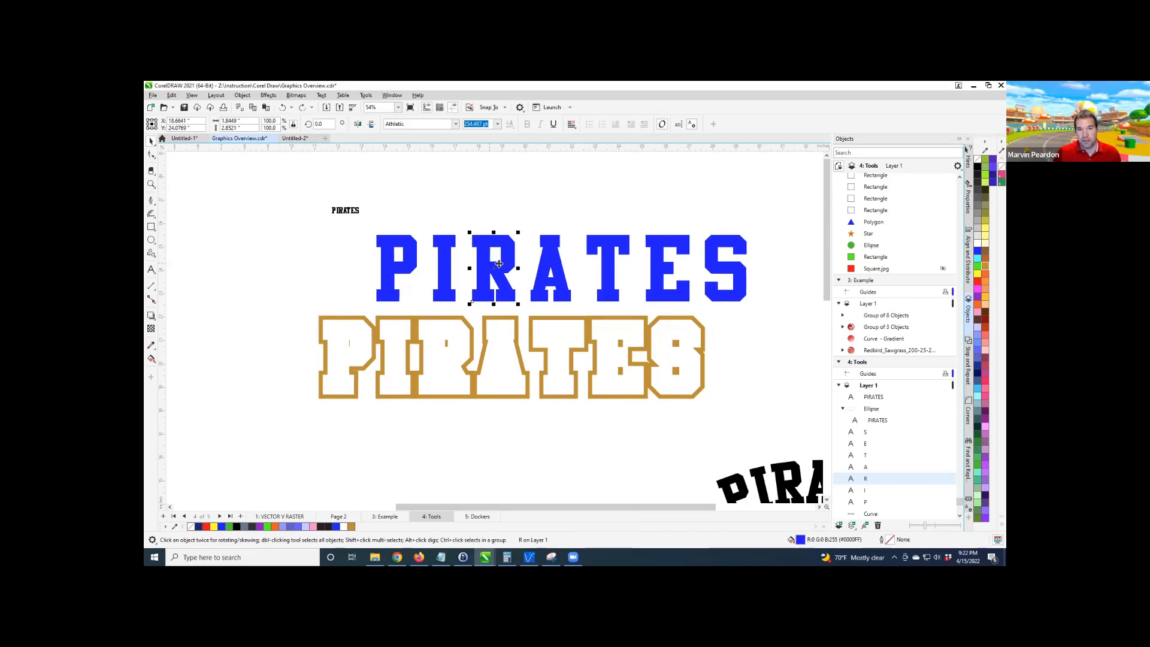
scroll(506, 252, "up", 4)
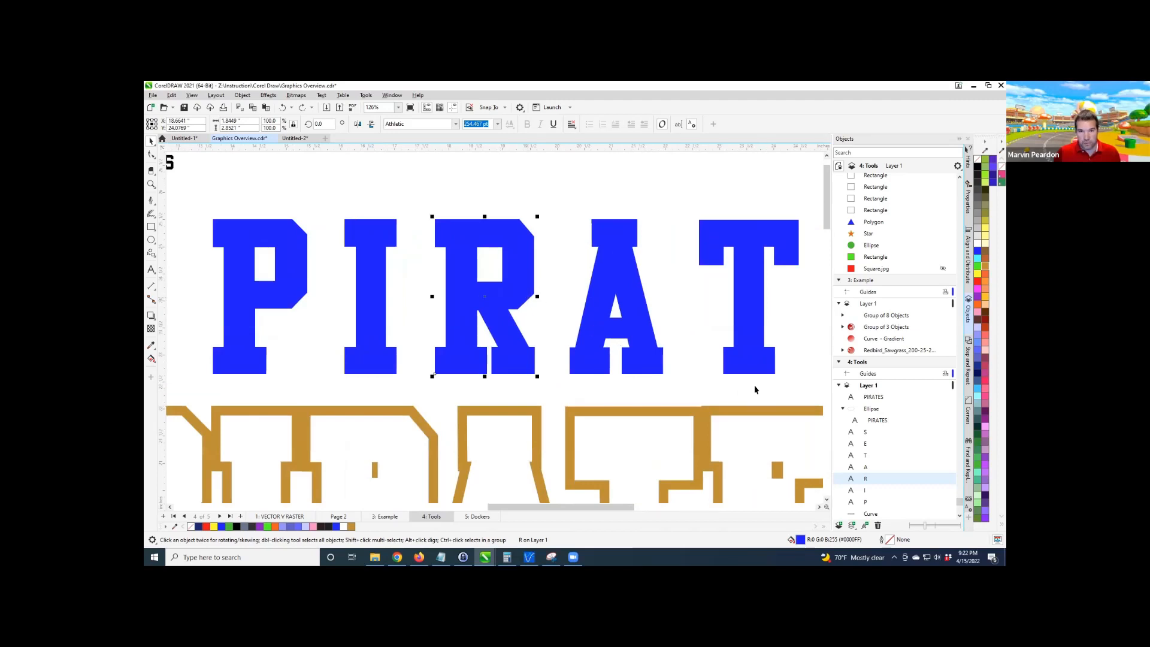
right_click(870, 479)
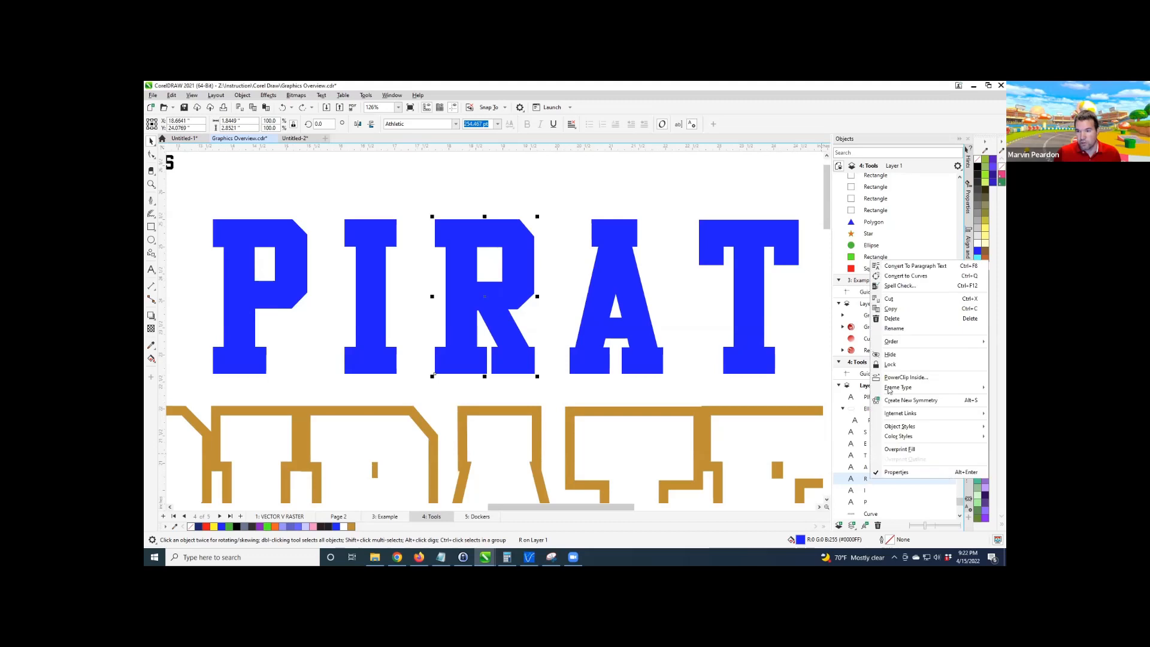
left_click(904, 277)
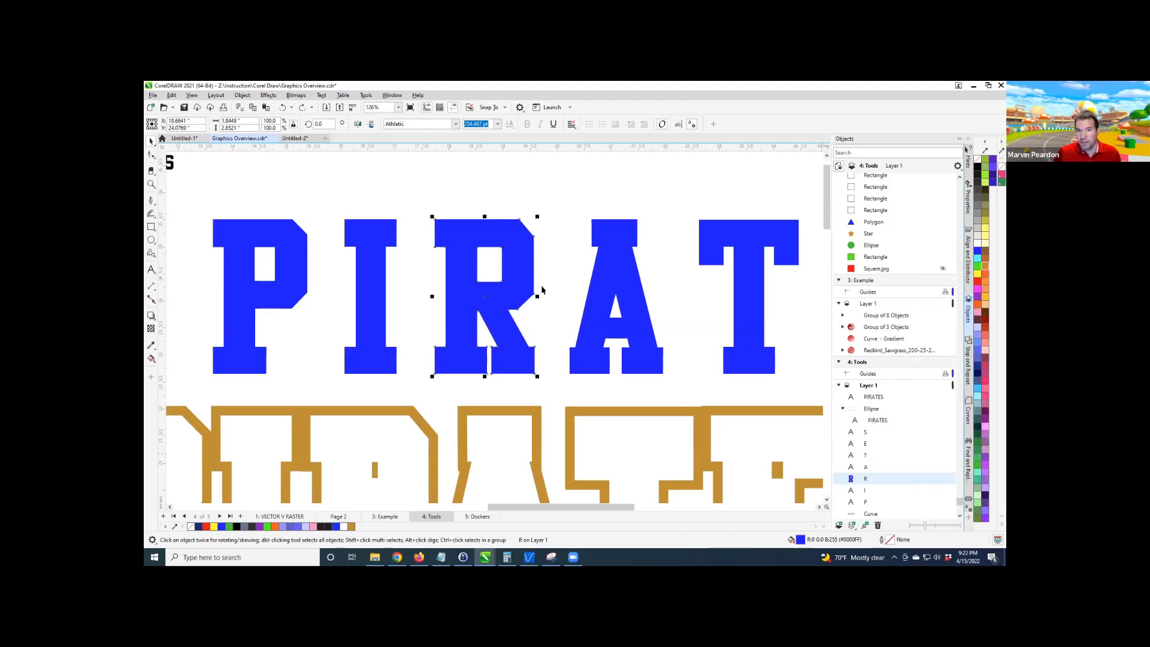
left_click_drag(524, 275, 519, 221)
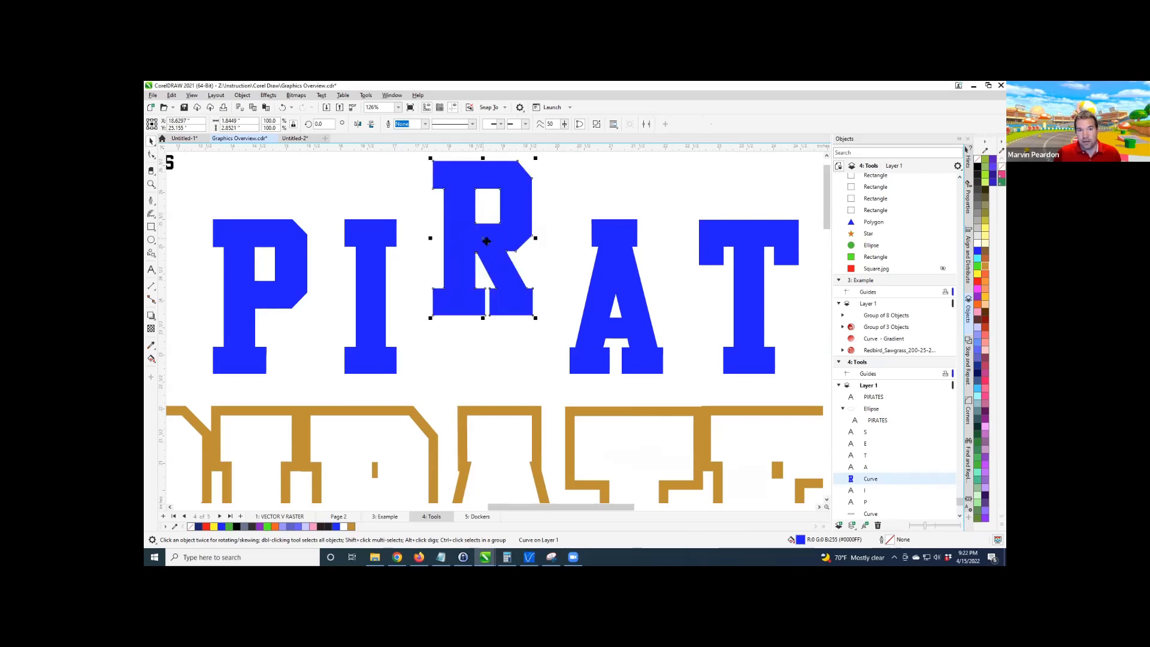
Break the R curve apart and pull its solid outer shape and small inner rectangle away from each other above the word.
right_click(486, 242)
left_click(509, 258)
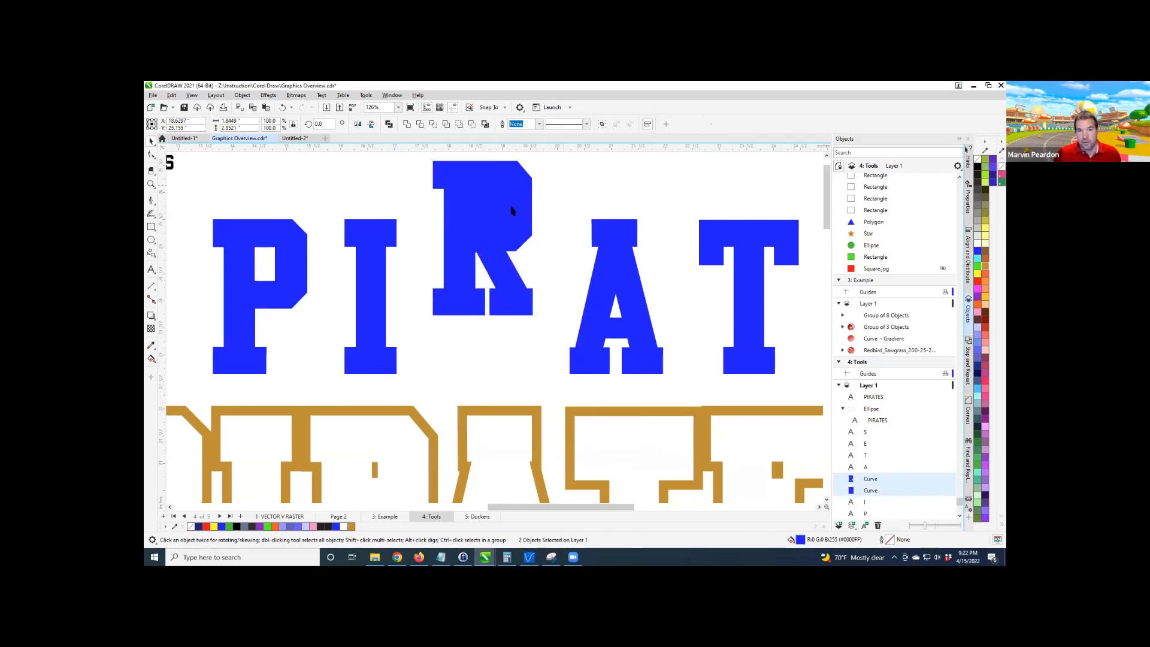
left_click_drag(628, 214, 630, 216)
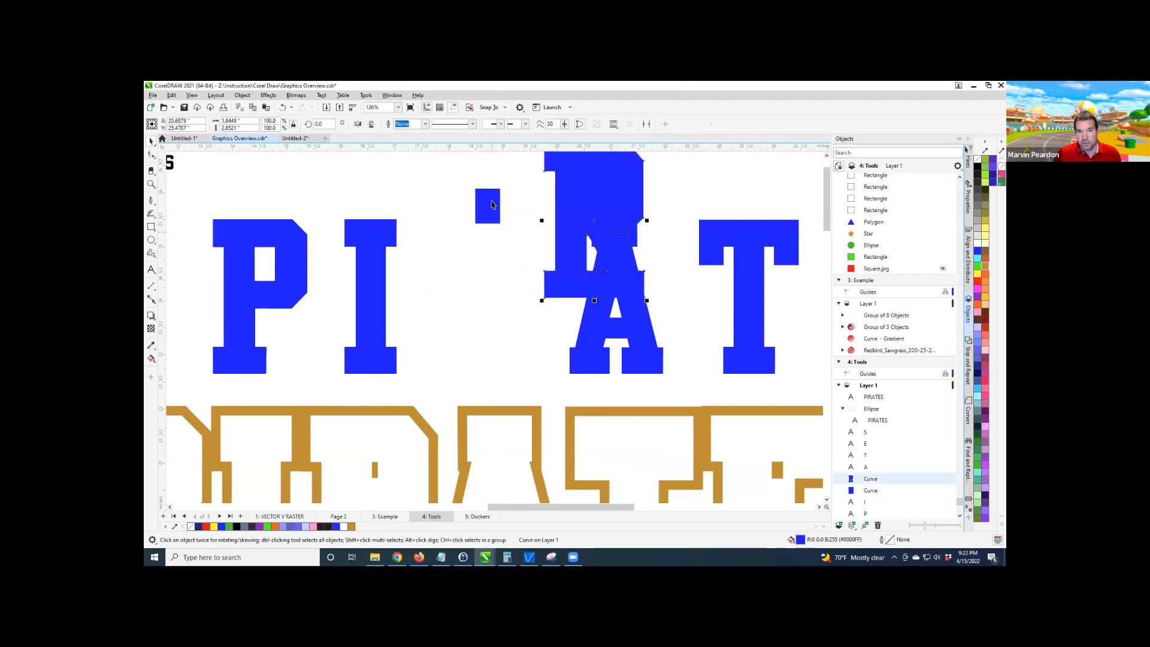
left_click_drag(486, 217, 430, 192)
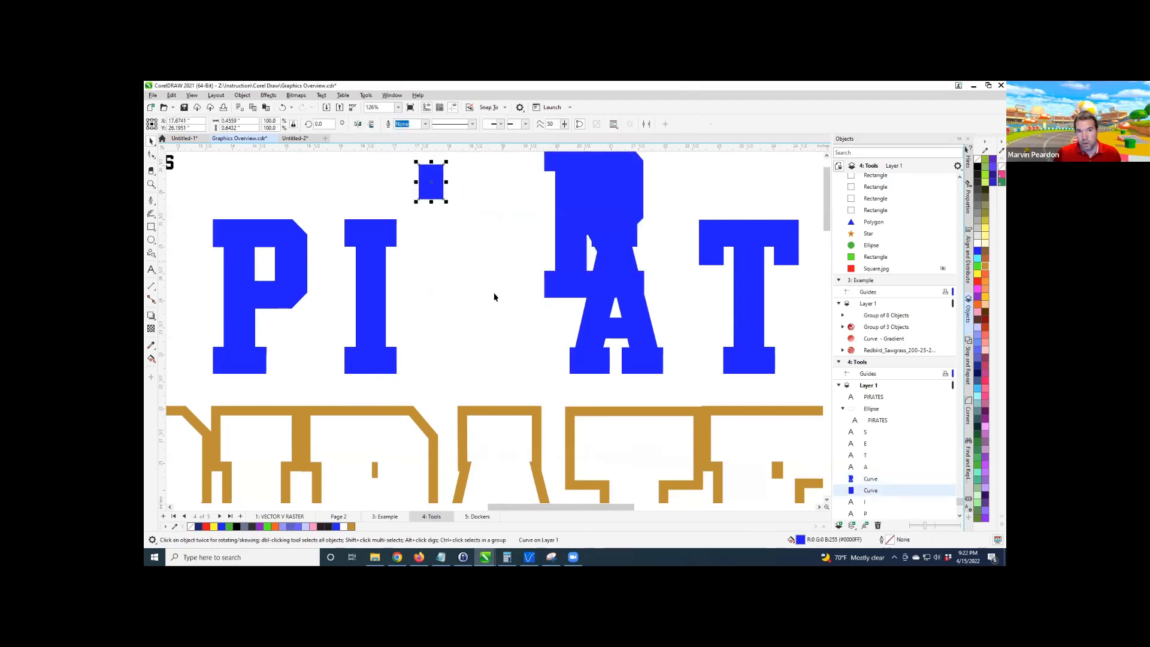
scroll(494, 297, "down", 2)
left_click_drag(558, 214, 476, 212)
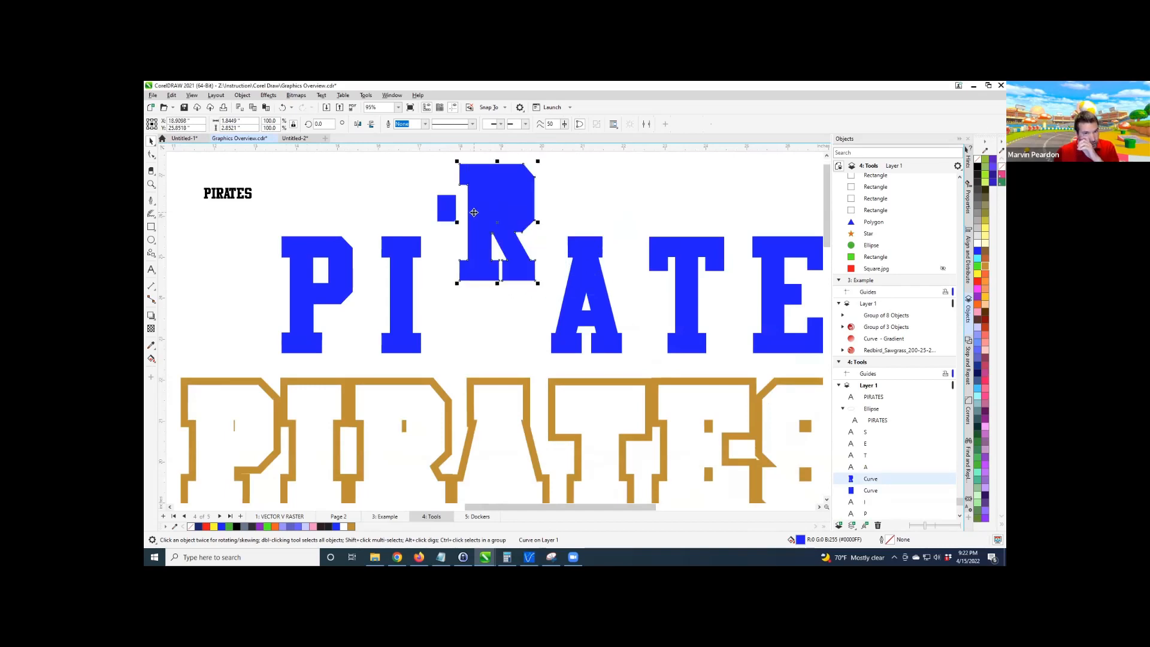
left_click(445, 211)
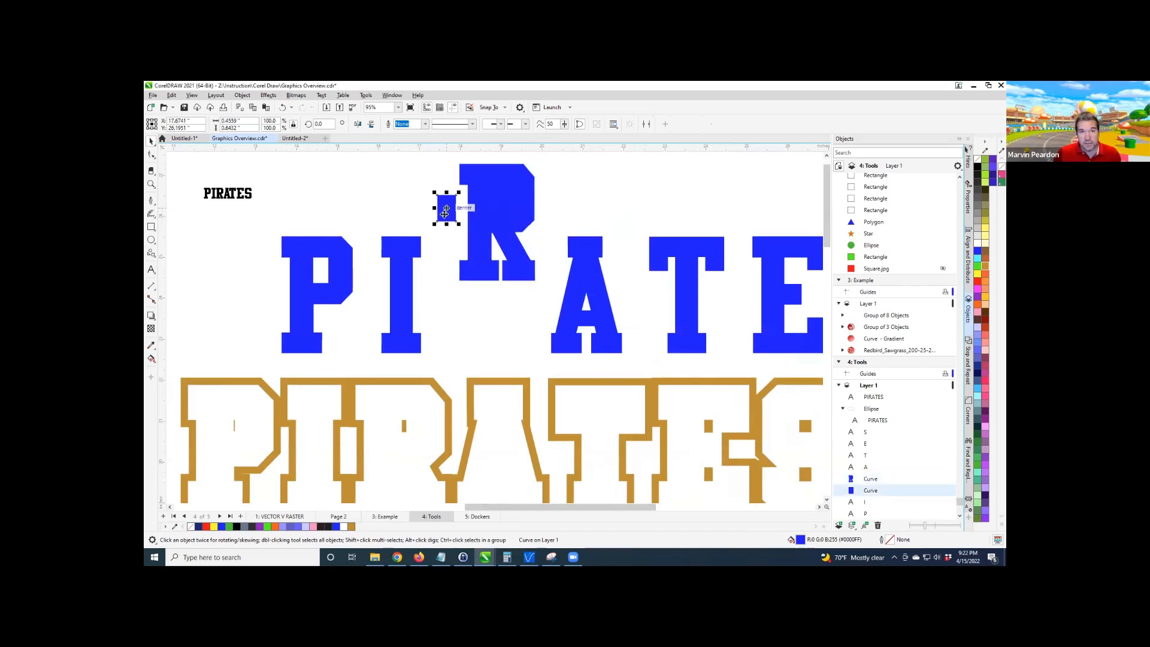
left_click_drag(444, 214, 419, 197)
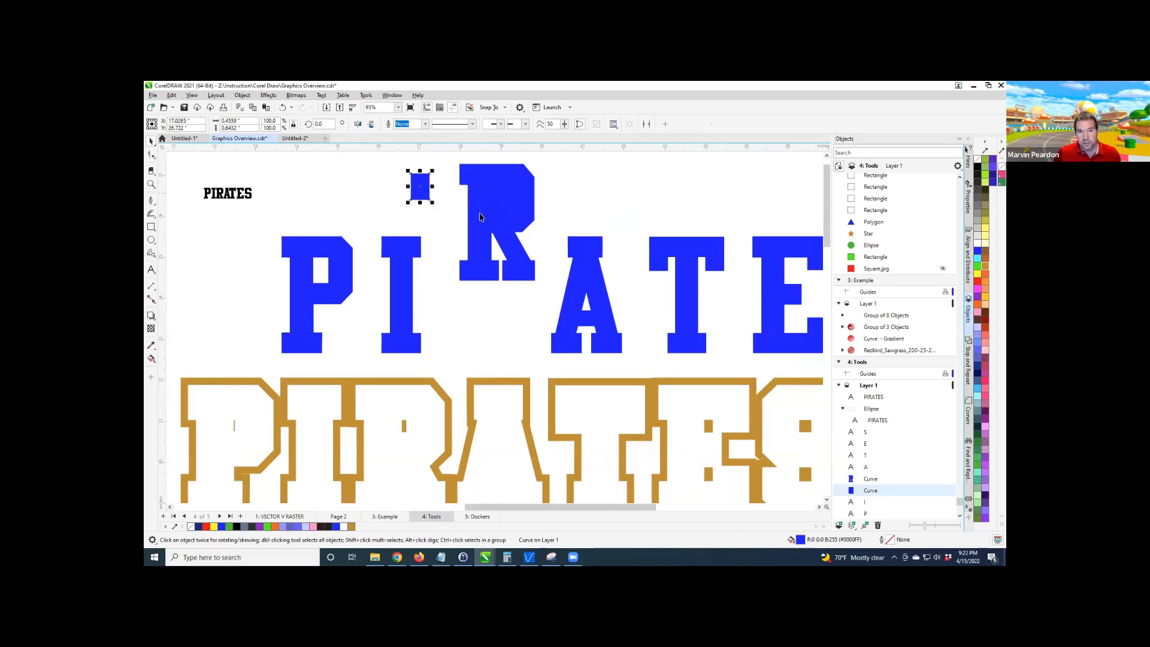
Undo the moves of the R pieces and the breaking apart of the R curve.
key("ctrl+z")
key("ctrl+z")
key("ctrl+z")
key("ctrl+z")
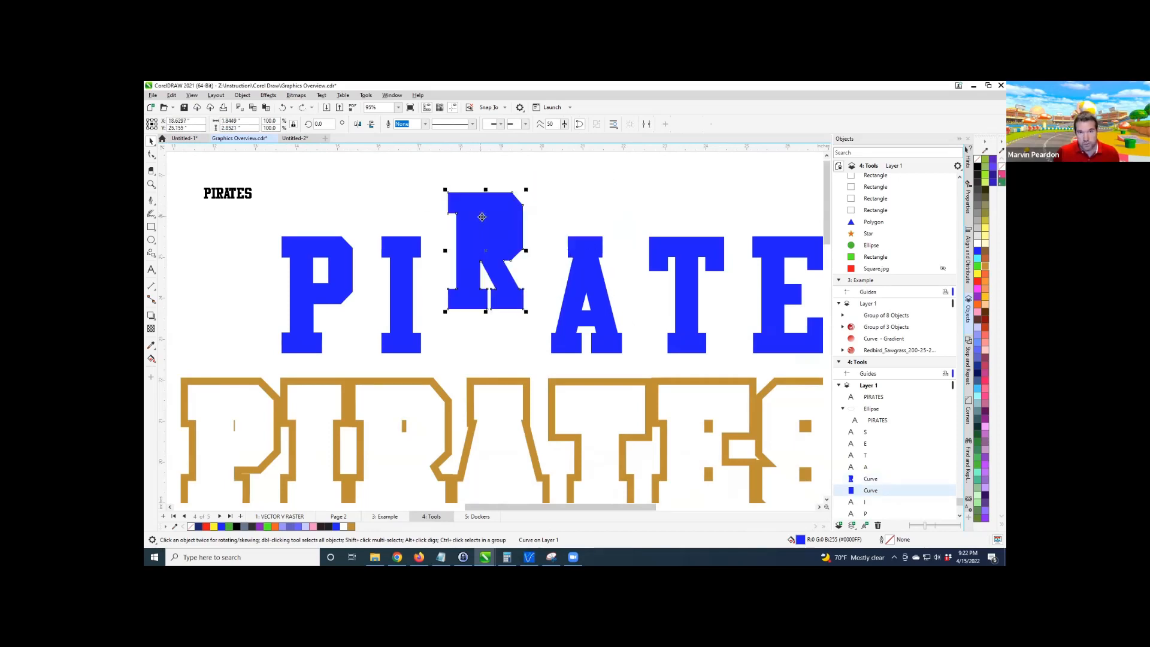
key("ctrl+z")
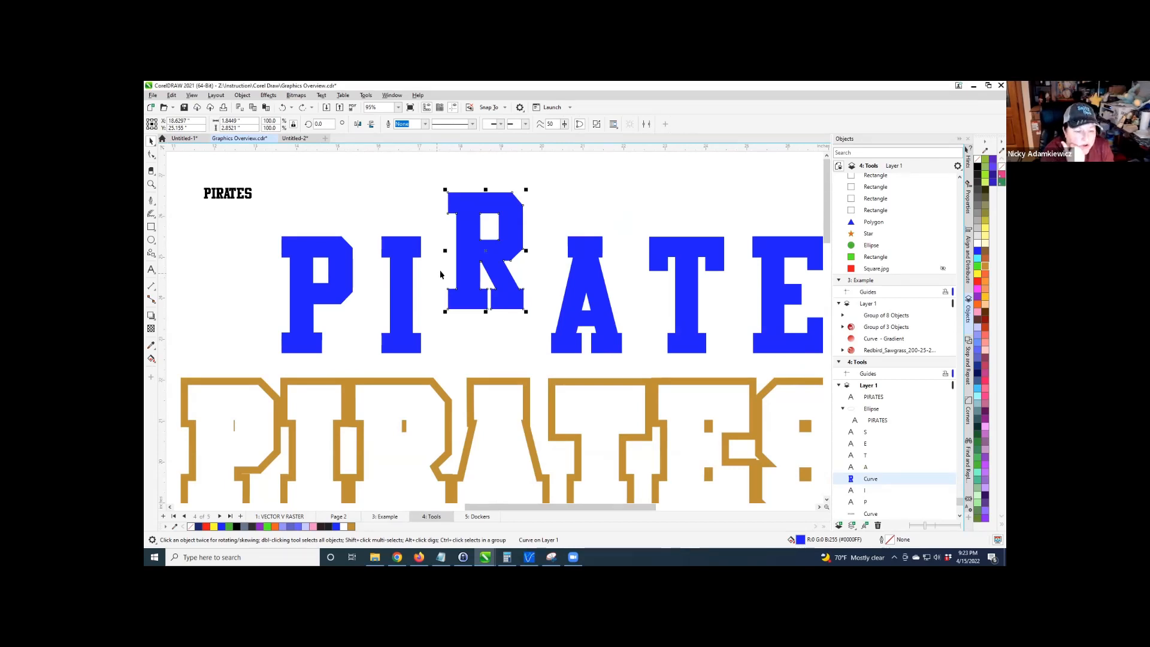
Undo back to the whole blue PIRATES text with its drop shadow sitting on the contours.
scroll(440, 275, "down", 4)
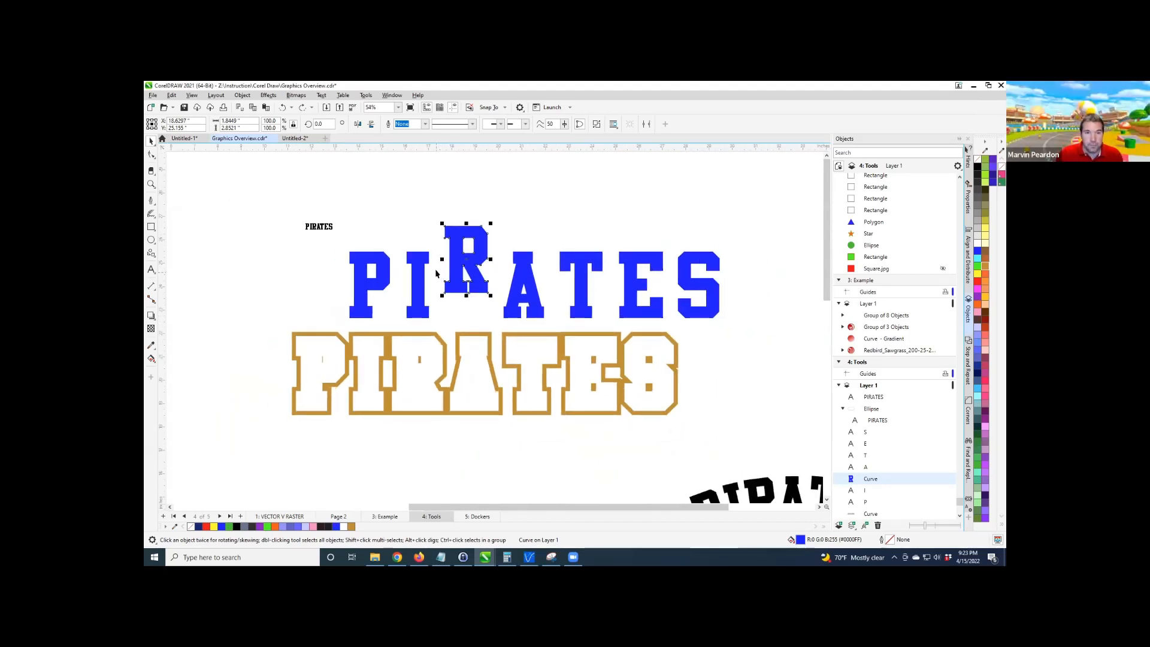
key("ctrl+z")
key("ctrl+z")
key("ctrl+z")
key("ctrl+z")
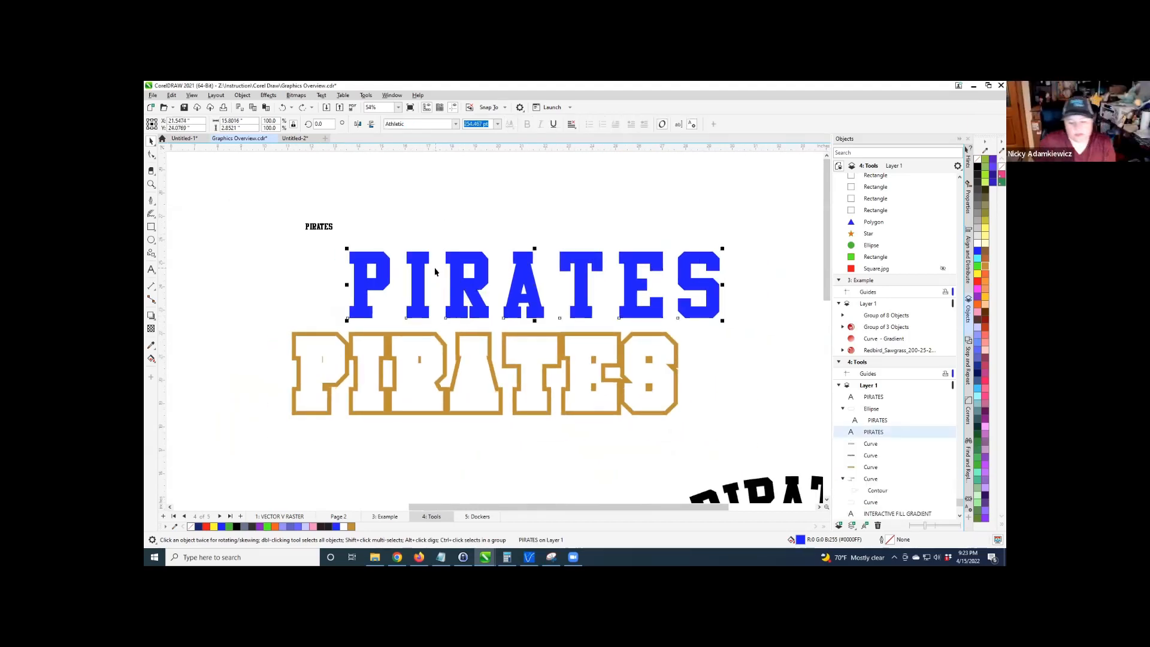
key("ctrl+z")
Break the drop shadow apart from the blue PIRATES text so that text and shadow are independent objects.
scroll(434, 267, "down", 5)
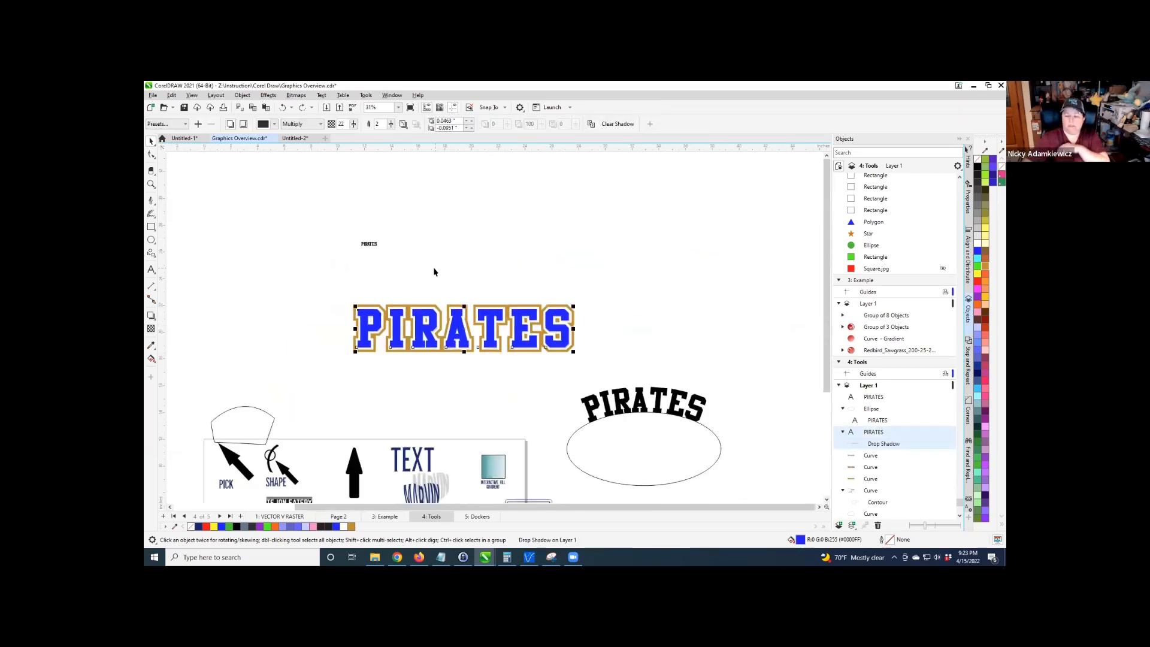
scroll(473, 430, "up", 1)
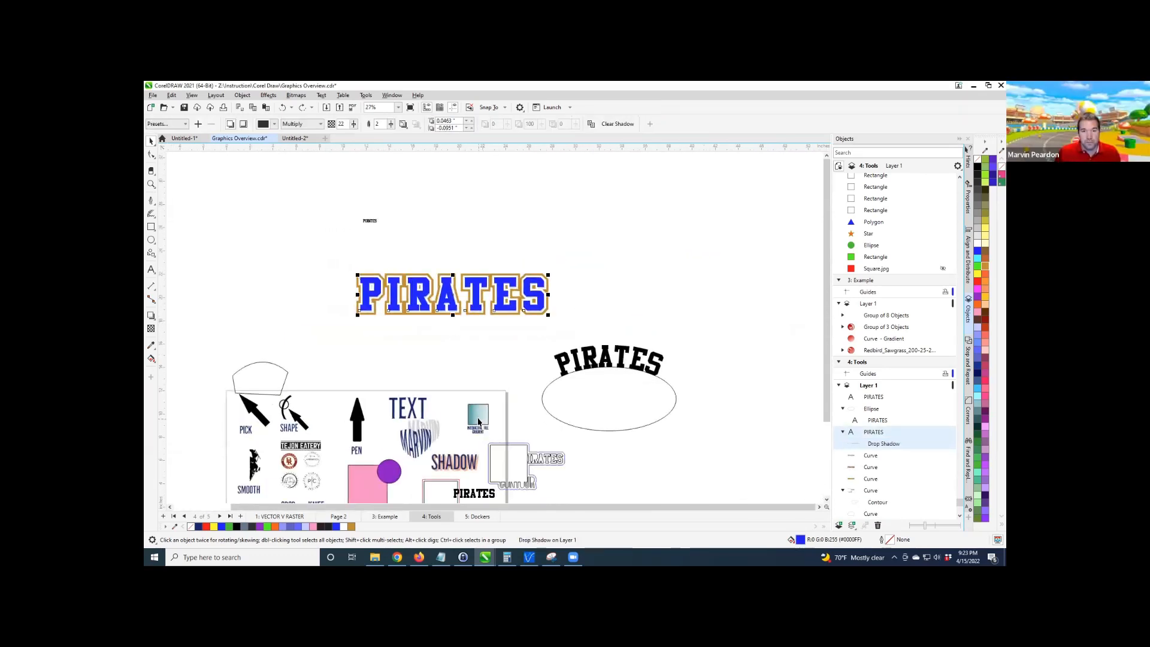
scroll(383, 308, "up", 3)
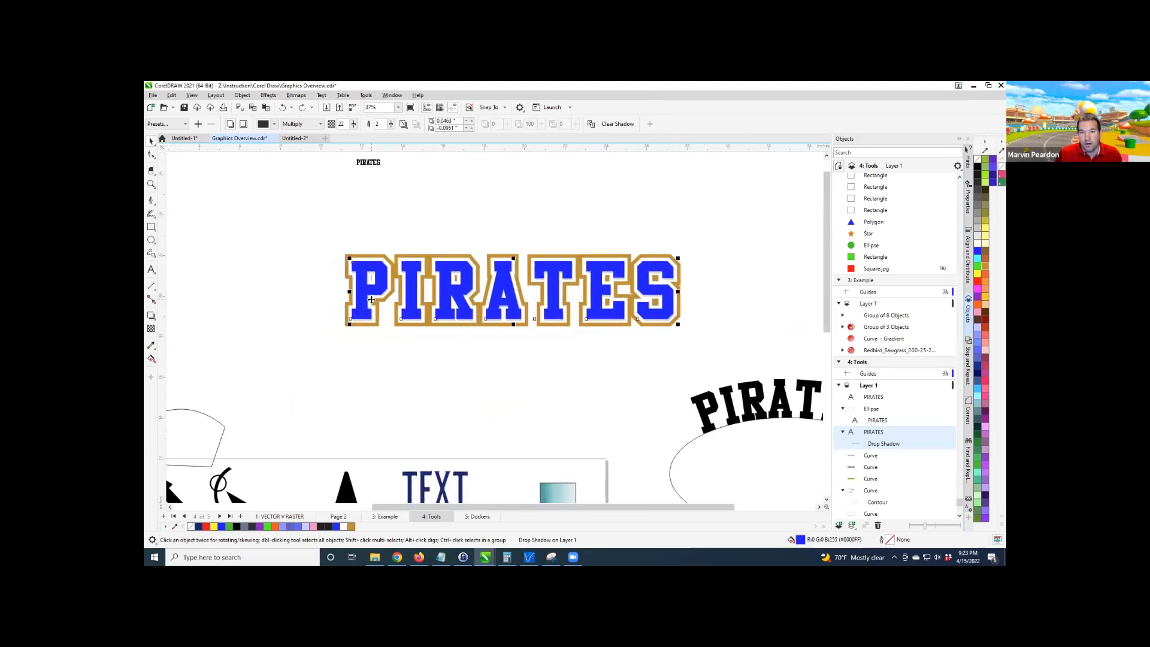
scroll(371, 299, "up", 2)
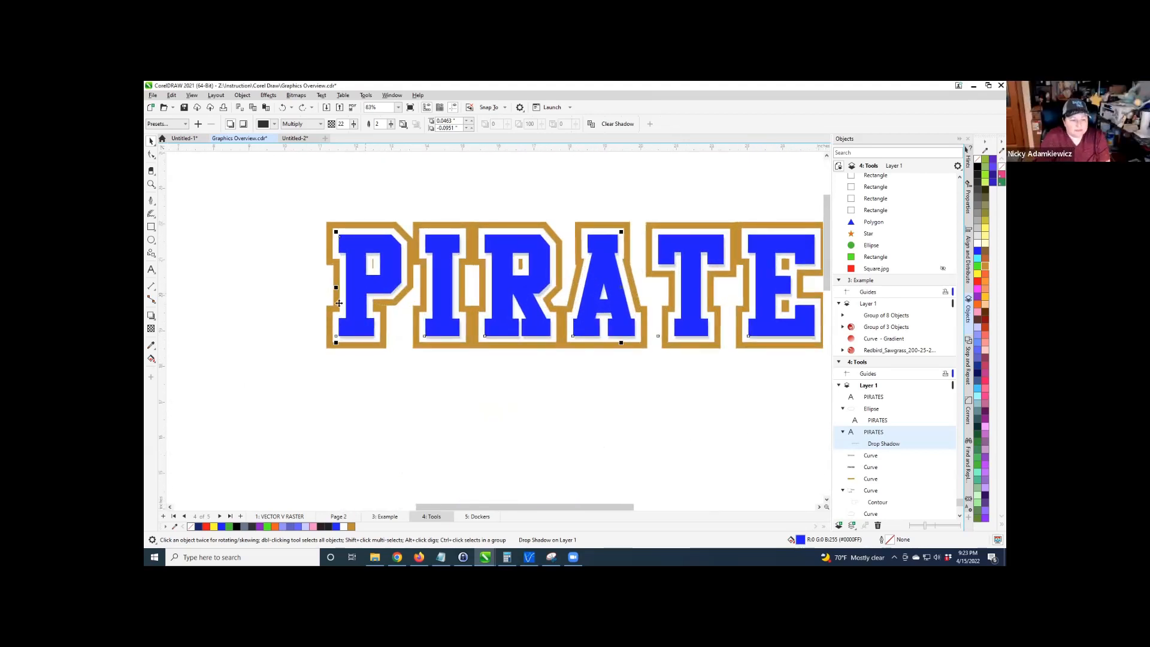
left_click_drag(438, 503, 472, 504)
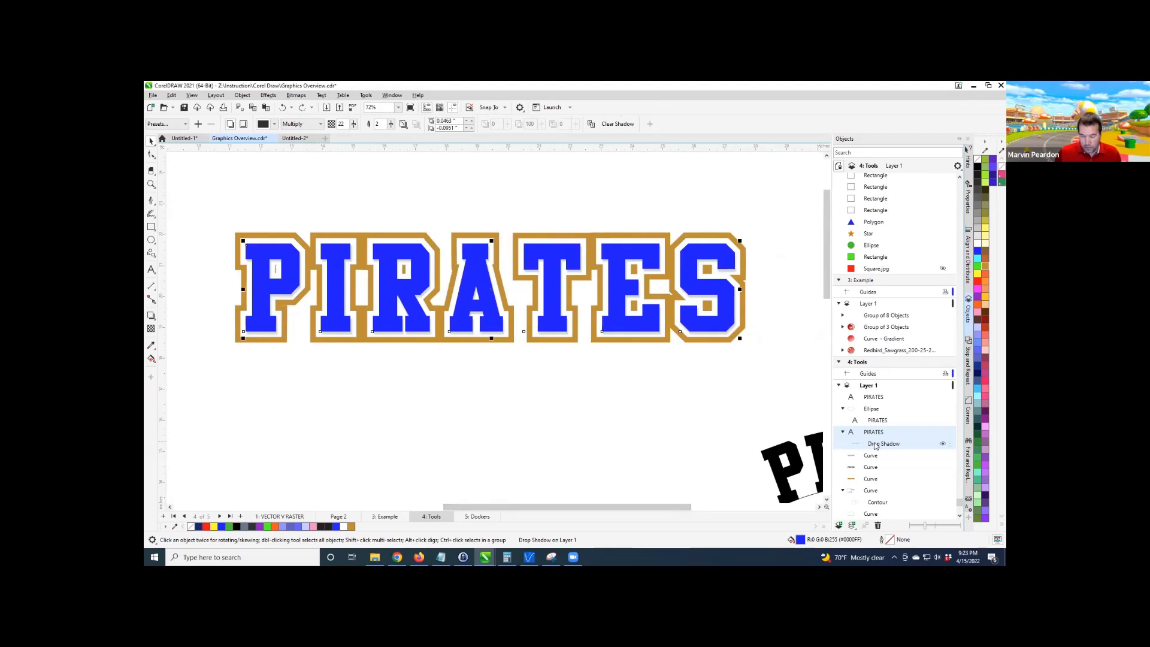
key("Delete")
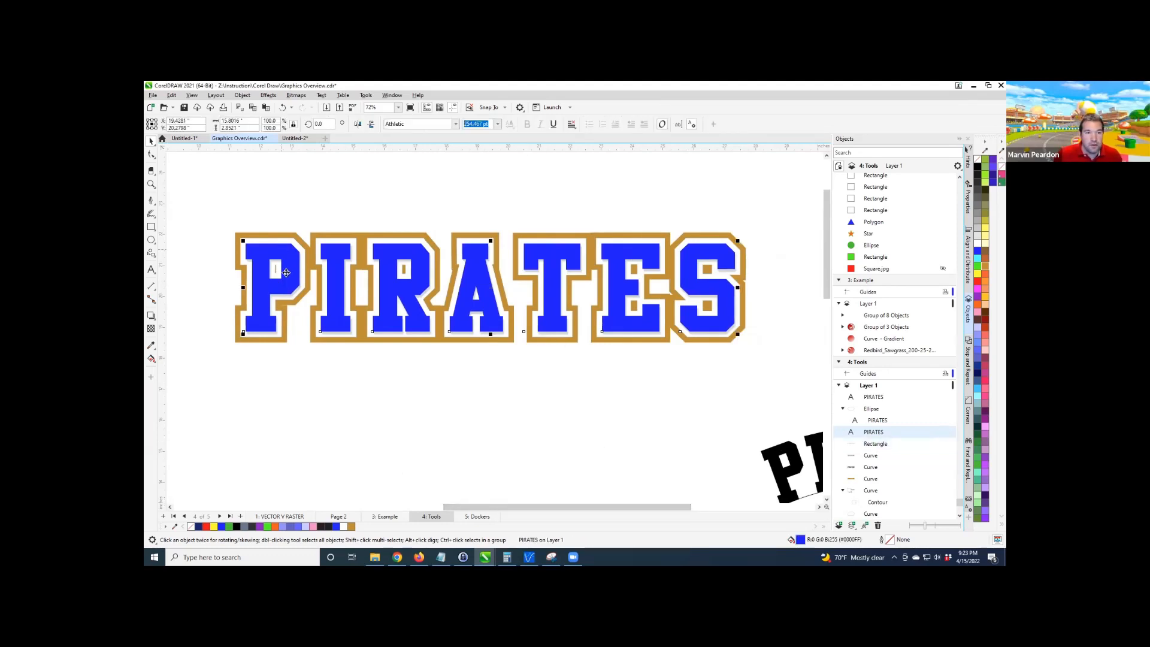
Apply a horizontal blue-to-white fountain fill across the PIRATES text with the Interactive Fill tool.
left_click(152, 321)
left_click(151, 359)
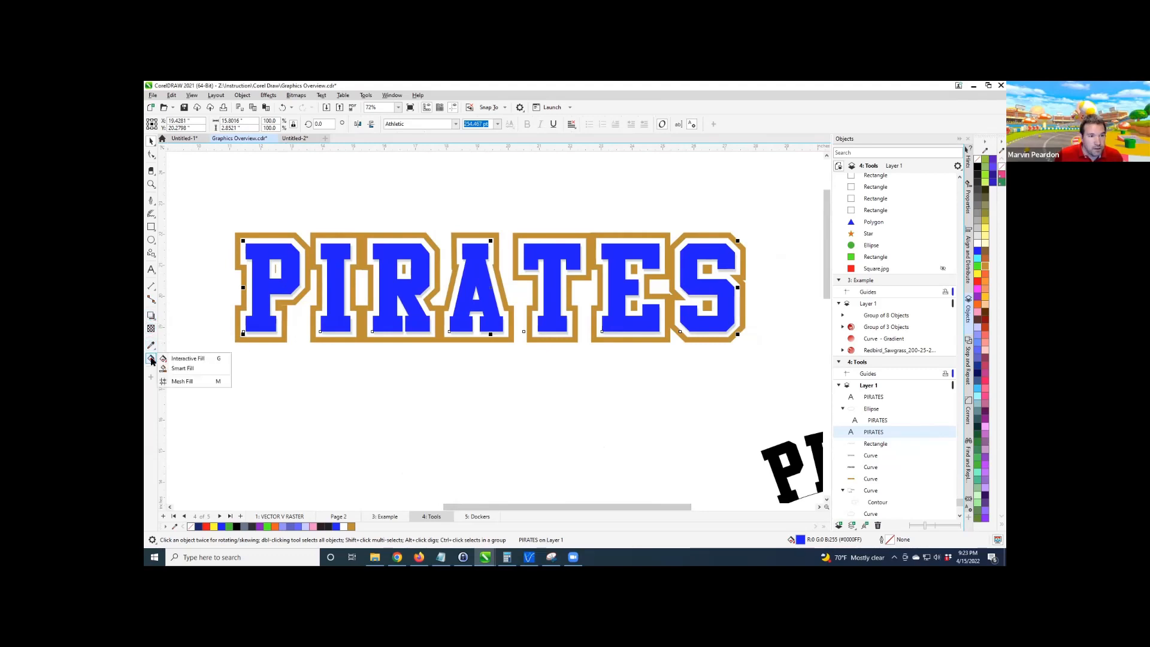
left_click(173, 359)
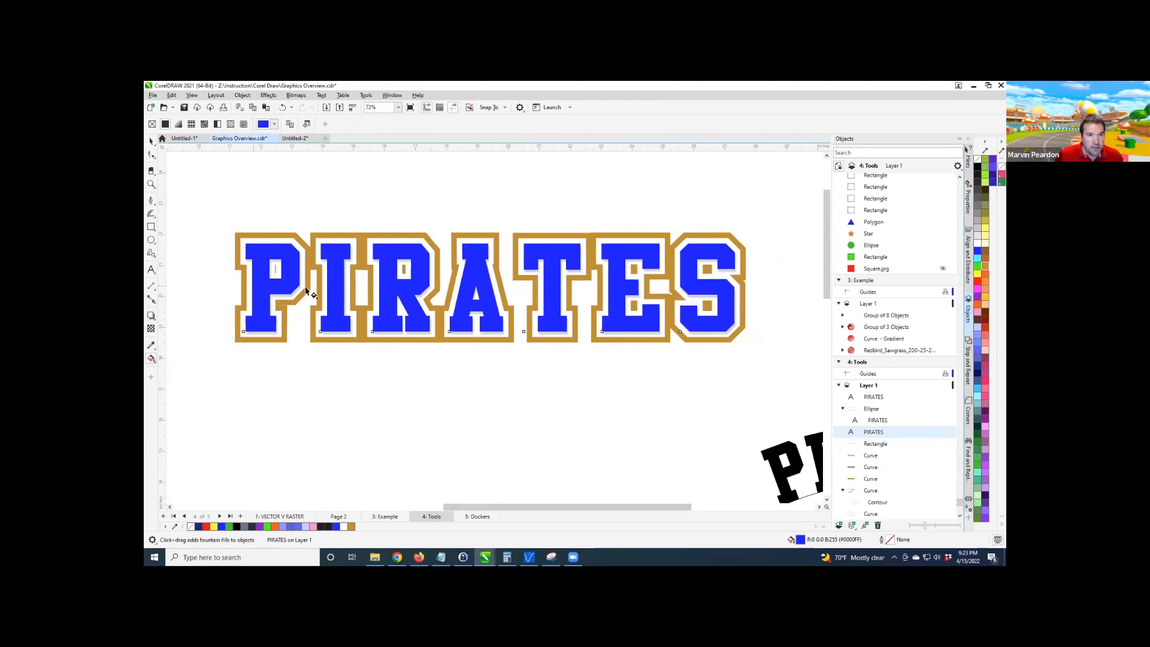
left_click_drag(253, 286, 758, 292)
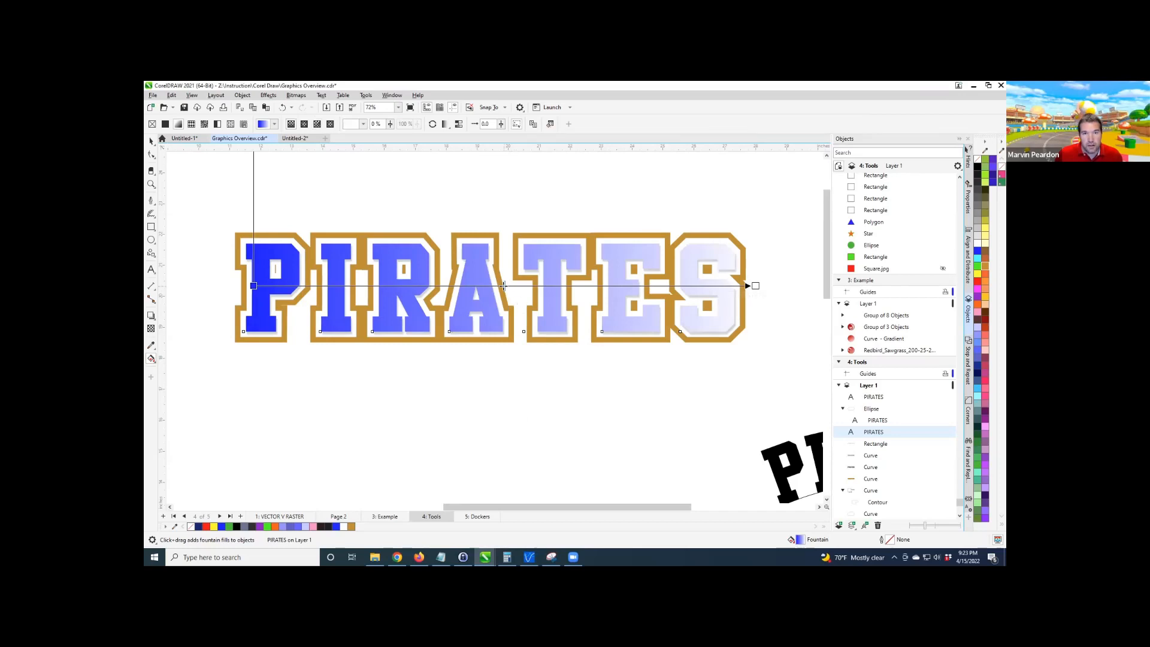
Shift the fountain fill's midpoint toward the white end and redirect the gradient to run vertically down below the letters.
left_click_drag(421, 288, 420, 288)
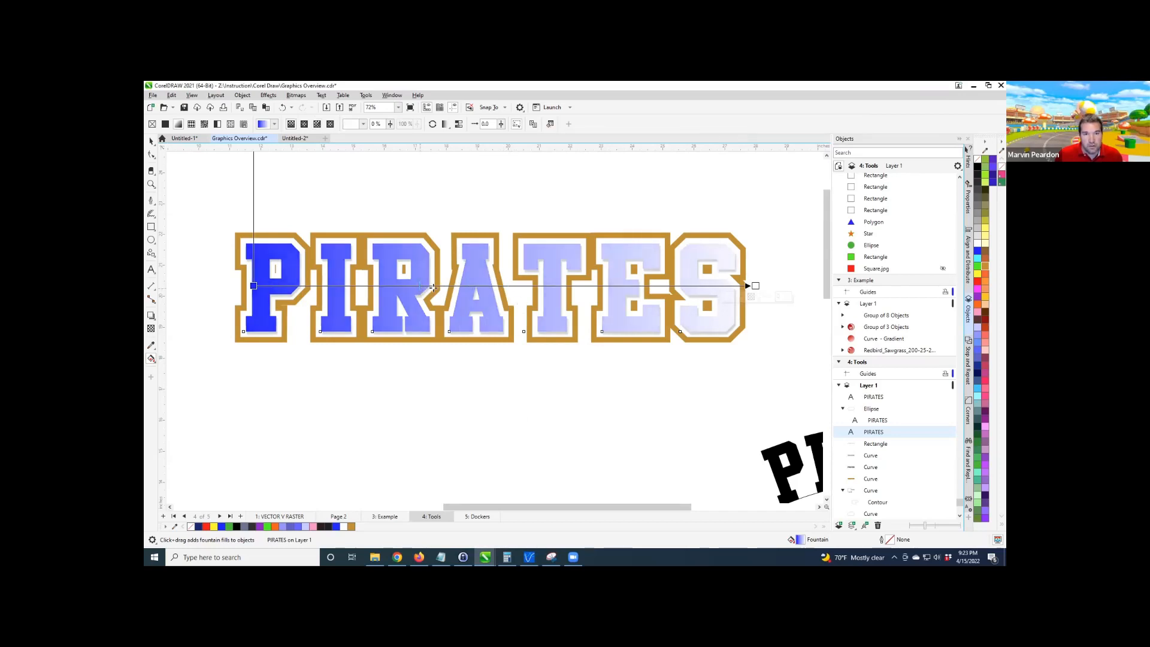
left_click_drag(593, 288, 630, 290)
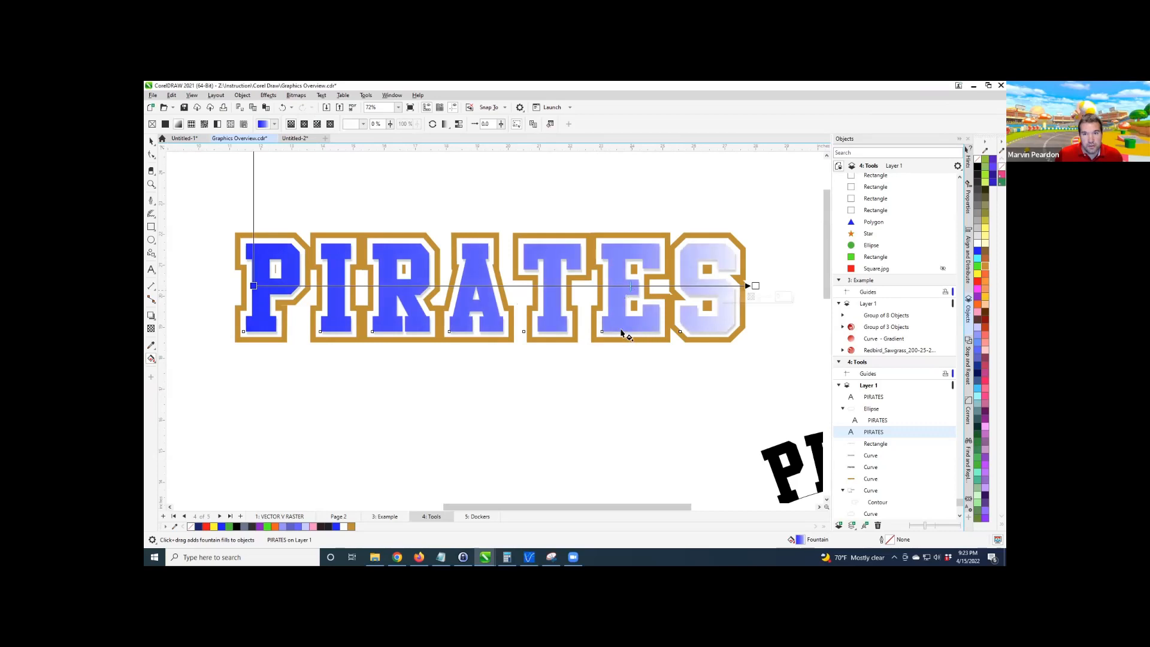
left_click_drag(756, 284, 320, 431)
scroll(560, 392, "down", 1)
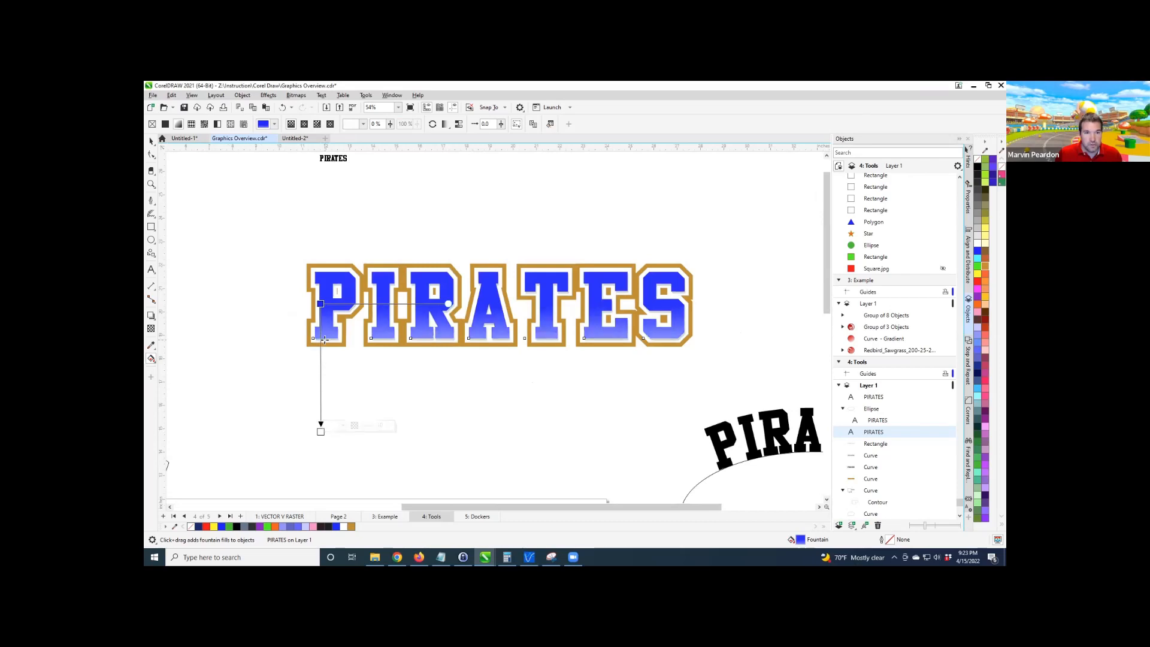
Move the fountain fill's blue start point to just above the letter P and examine the vertical gradient on the letters up close.
left_click_drag(322, 303, 320, 261)
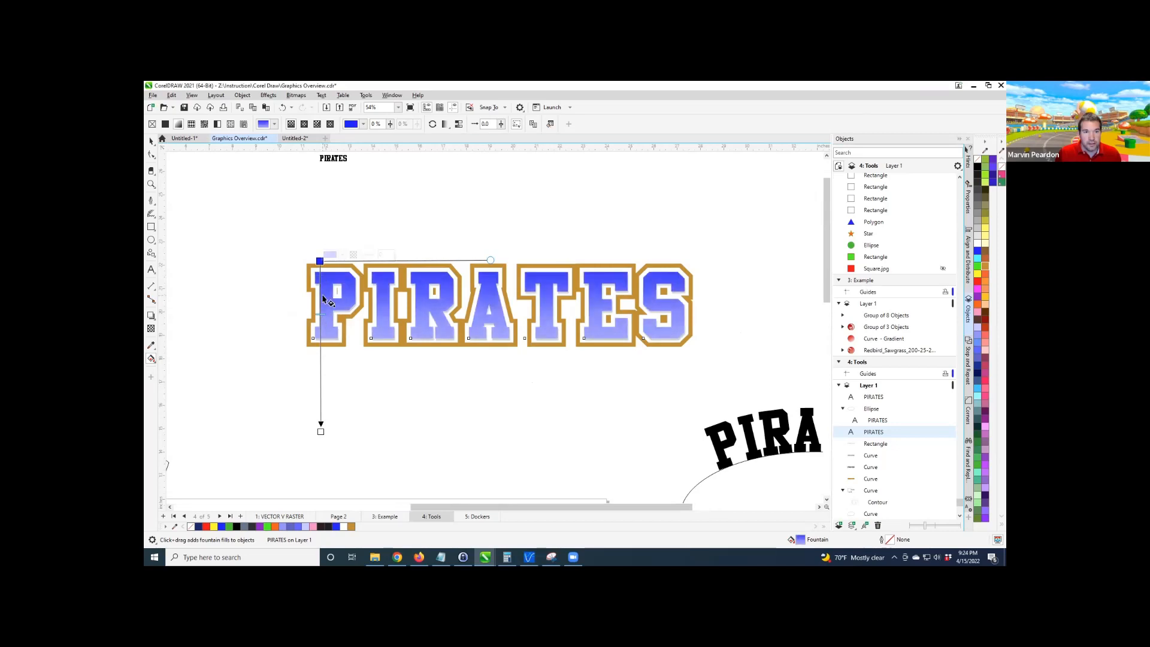
scroll(322, 274, "up", 2)
scroll(349, 278, "up", 4)
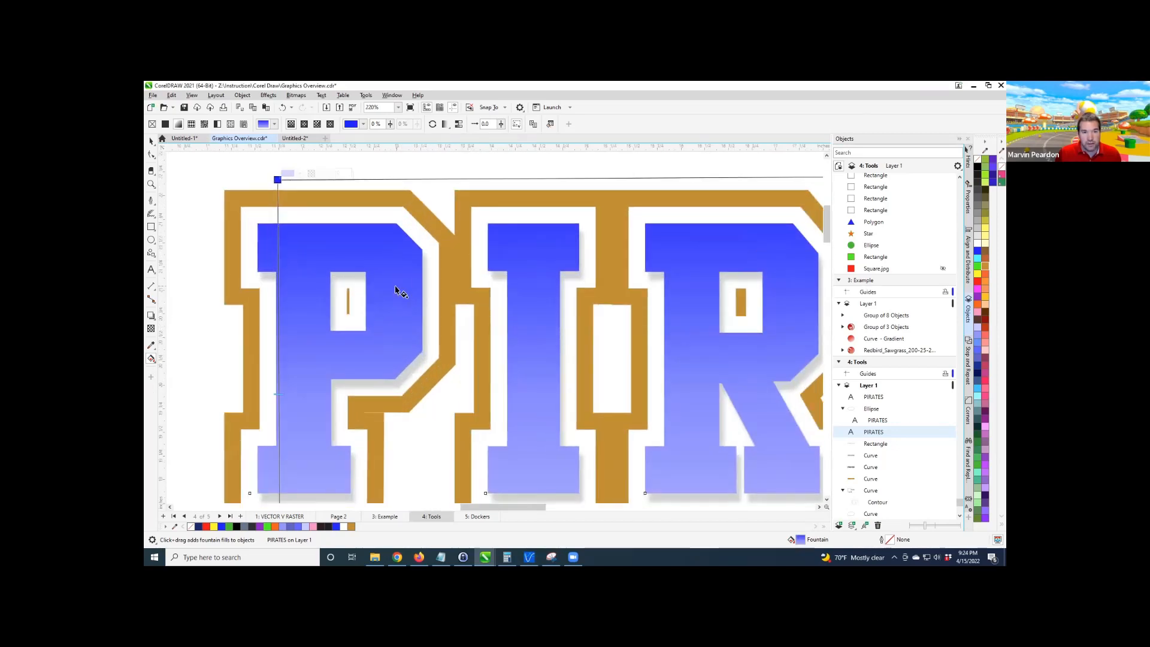
scroll(395, 288, "up", 1)
scroll(408, 277, "down", 1)
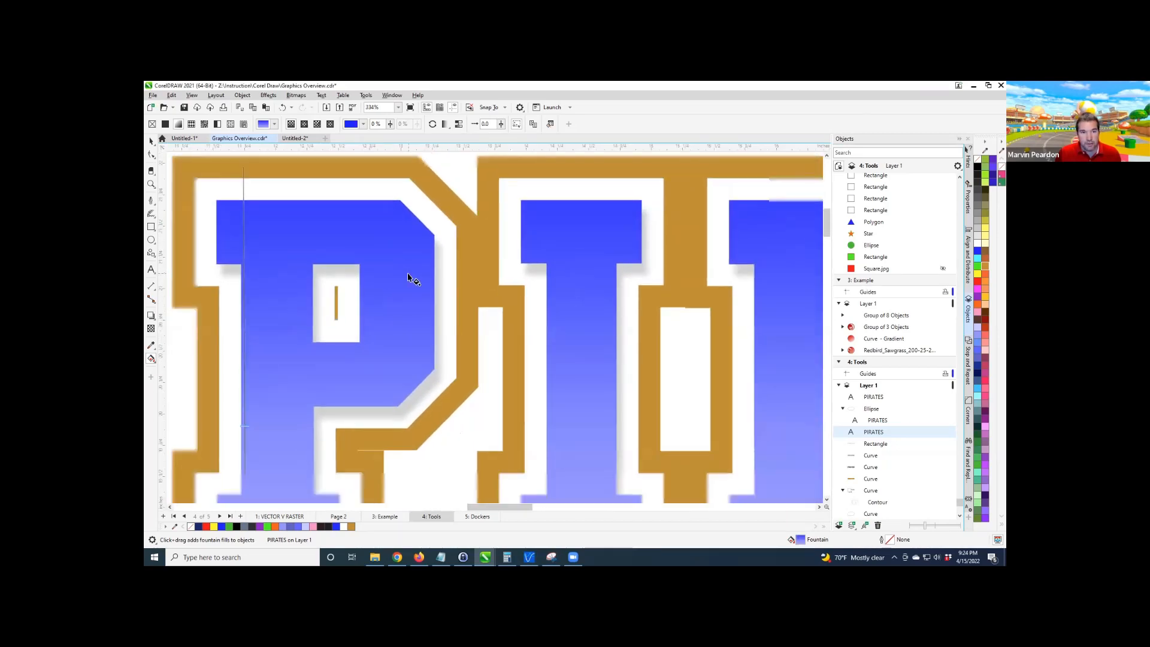
scroll(297, 263, "down", 1)
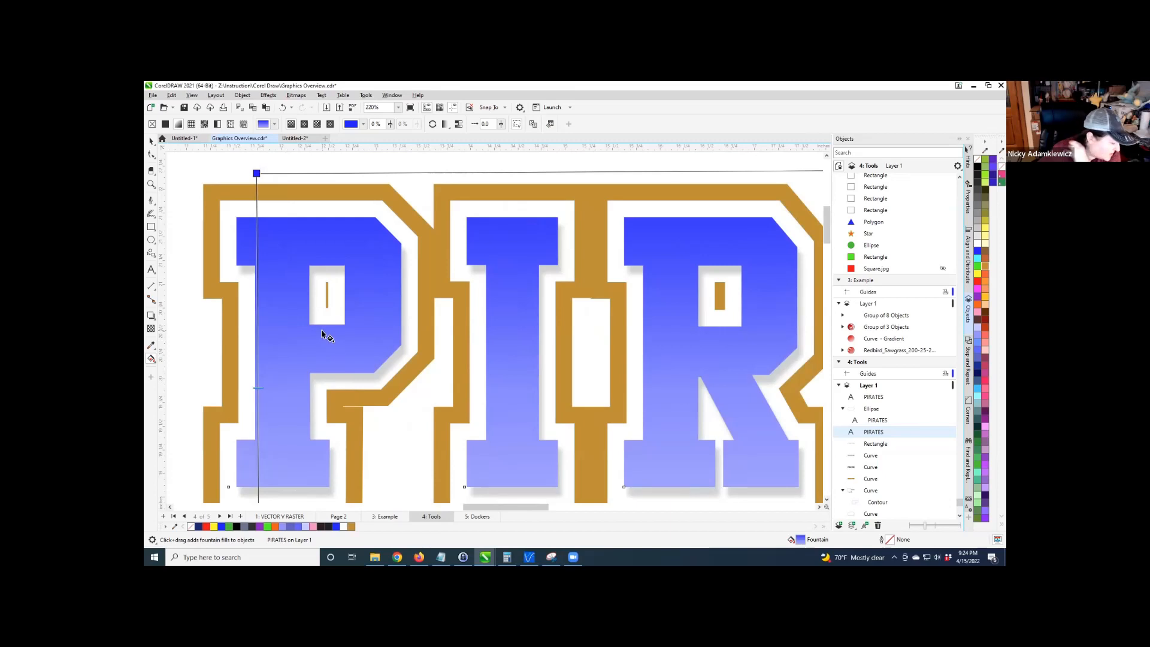
scroll(319, 326, "down", 1)
scroll(310, 316, "down", 1)
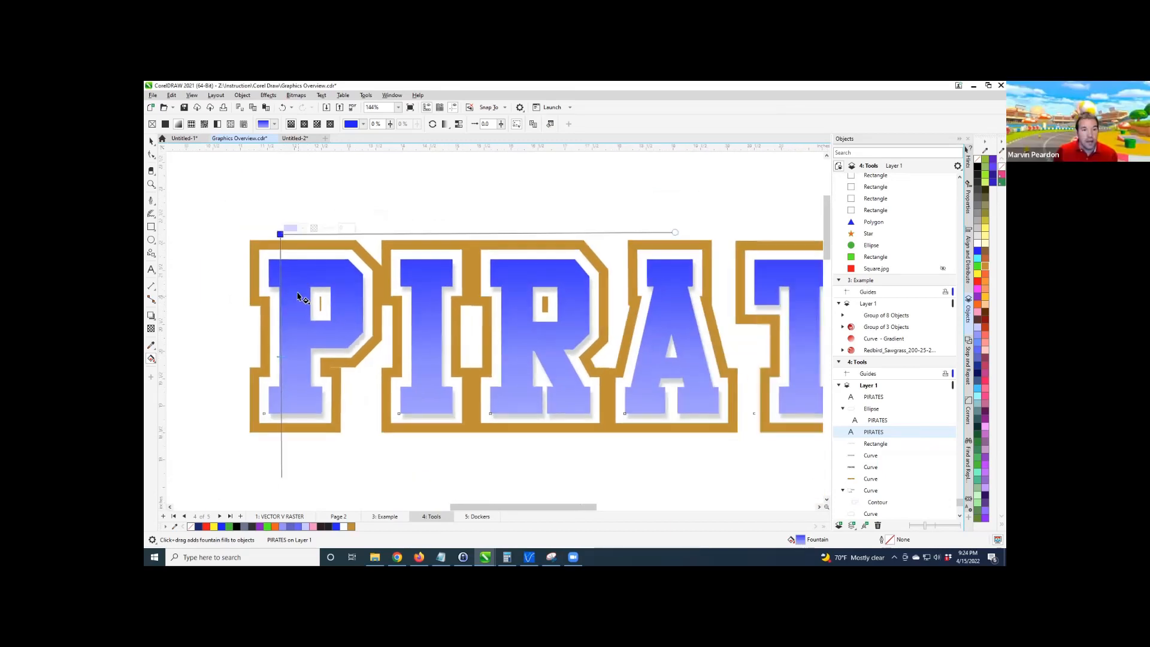
scroll(291, 292, "down", 1)
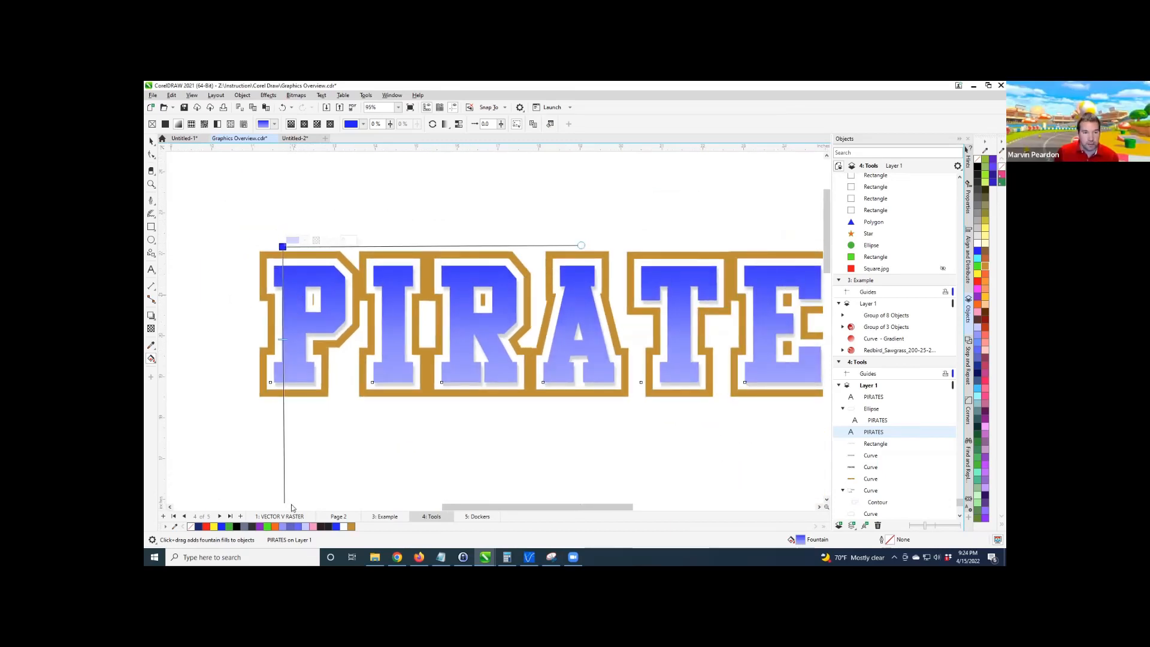
scroll(279, 401, "down", 1)
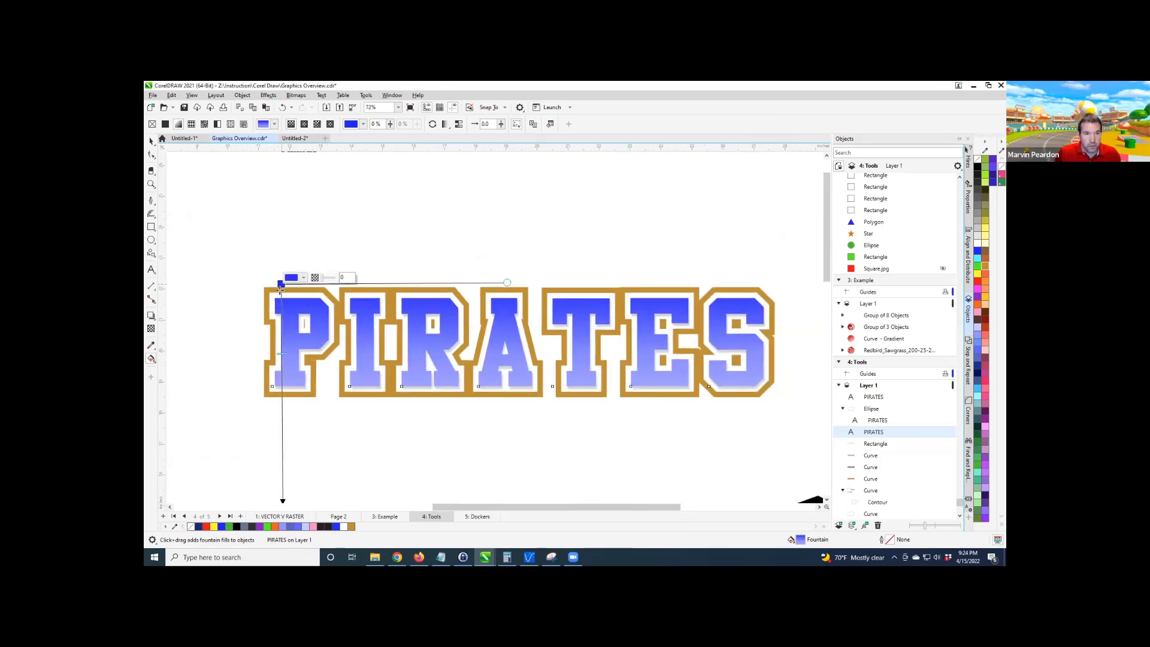
Redirect the PIRATES fountain fill to run horizontally from the left edge of the P to just past the S.
left_click_drag(282, 284, 273, 340)
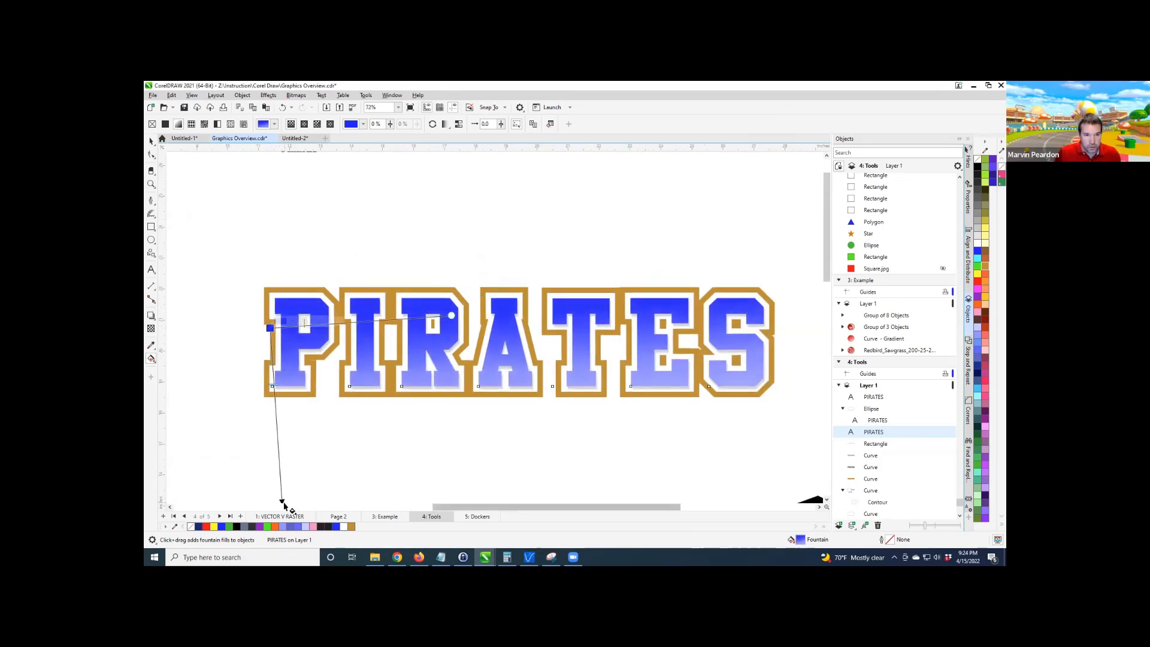
left_click_drag(283, 499, 304, 454)
key("ctrl+z")
scroll(296, 476, "down", 1)
left_click_drag(286, 500, 719, 345)
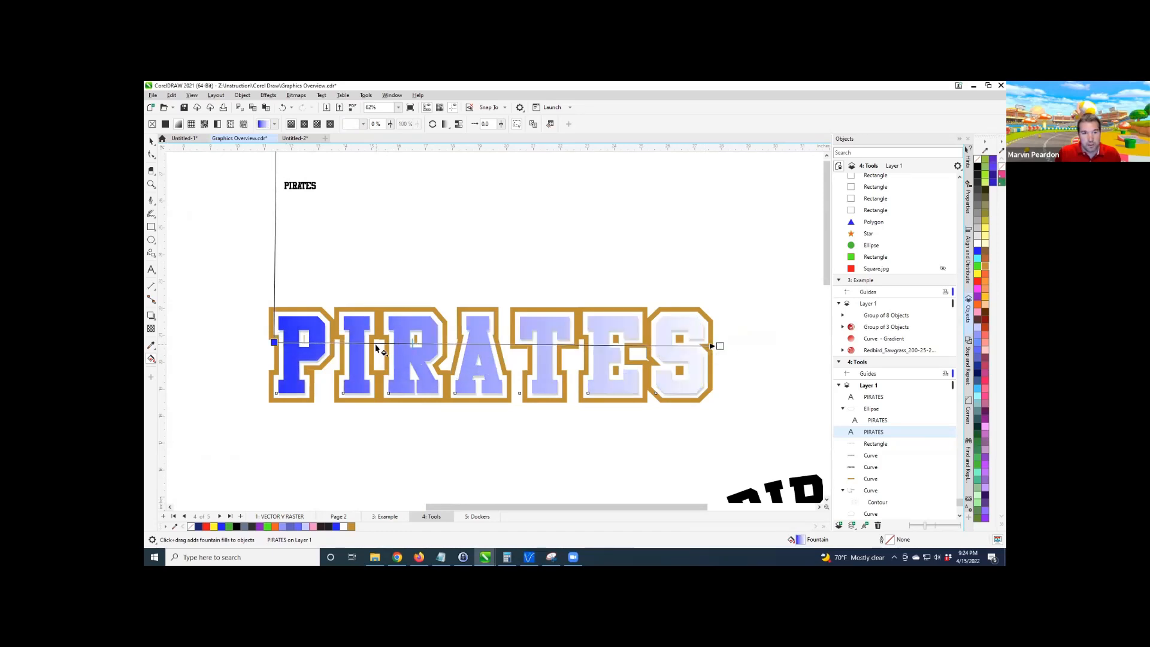
left_click(376, 348)
key("ctrl+z")
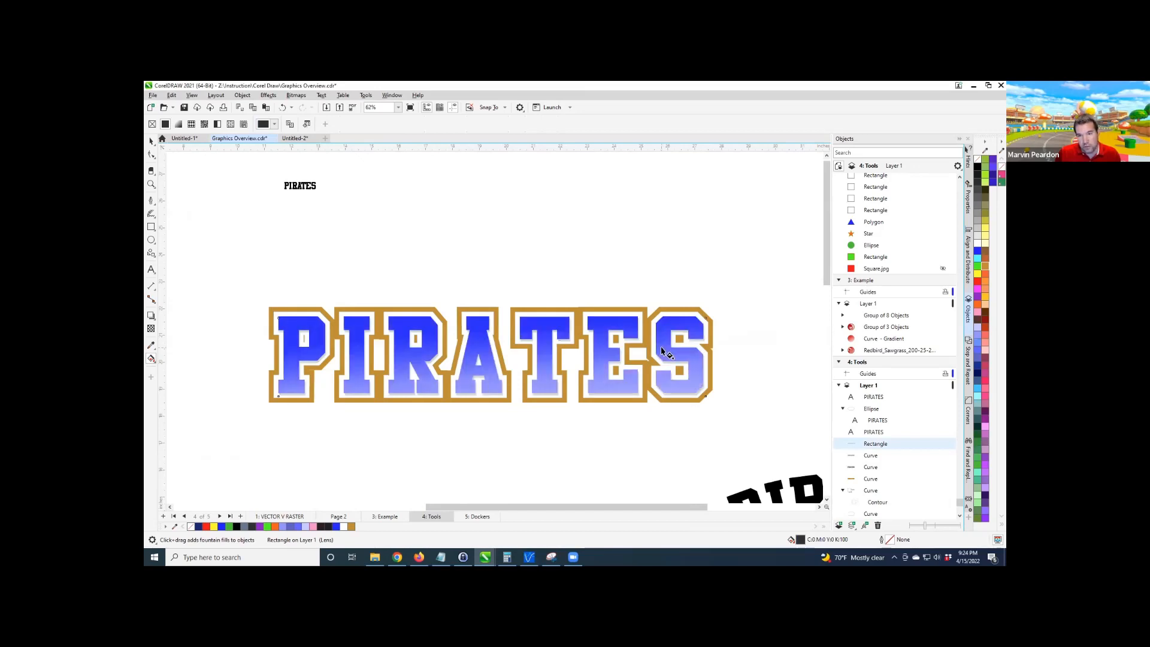
left_click(360, 368)
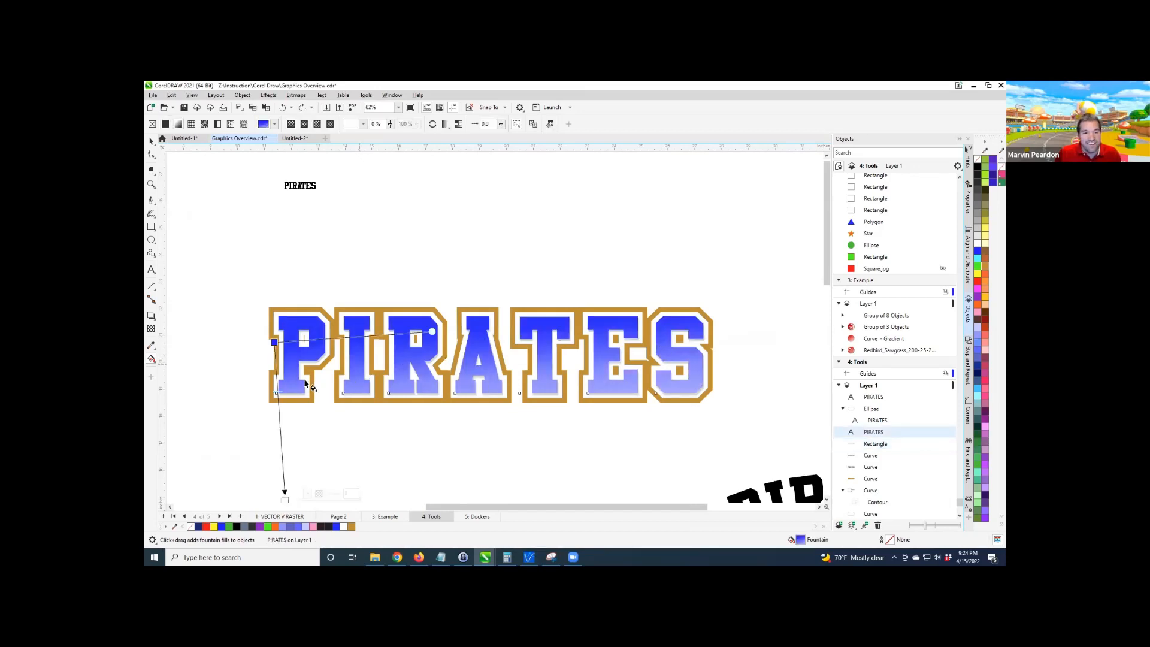
left_click_drag(285, 494, 731, 345)
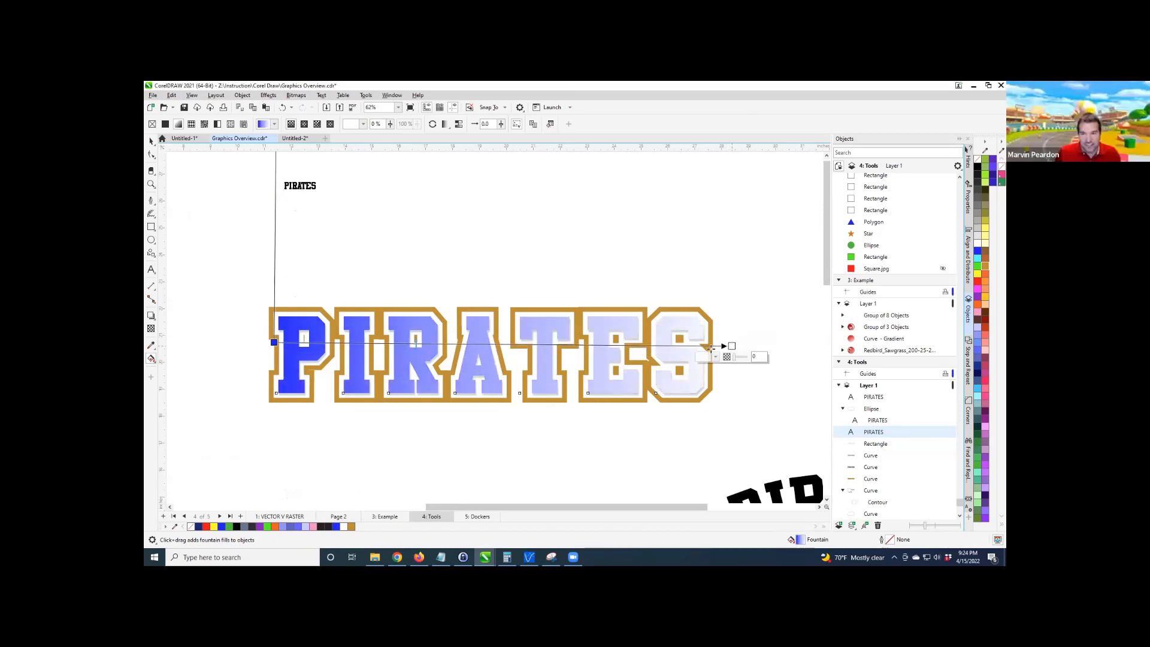
Add a color node near the fill's white end, slide it to 75%, and delete it.
double_click(709, 346)
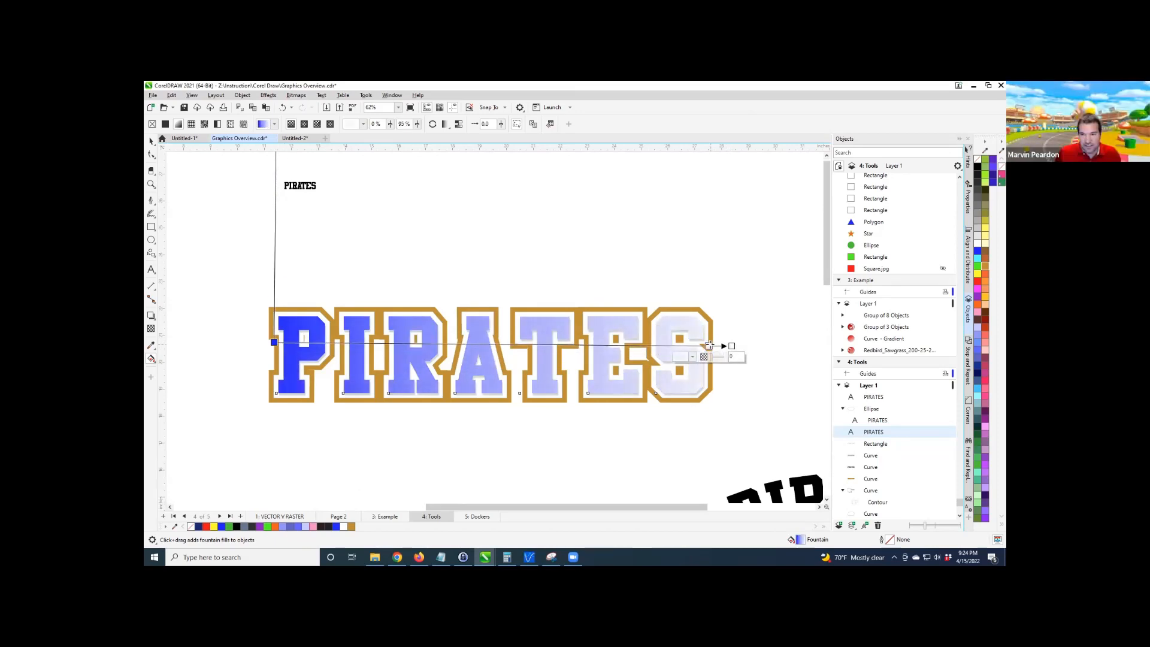
left_click_drag(704, 345, 617, 346)
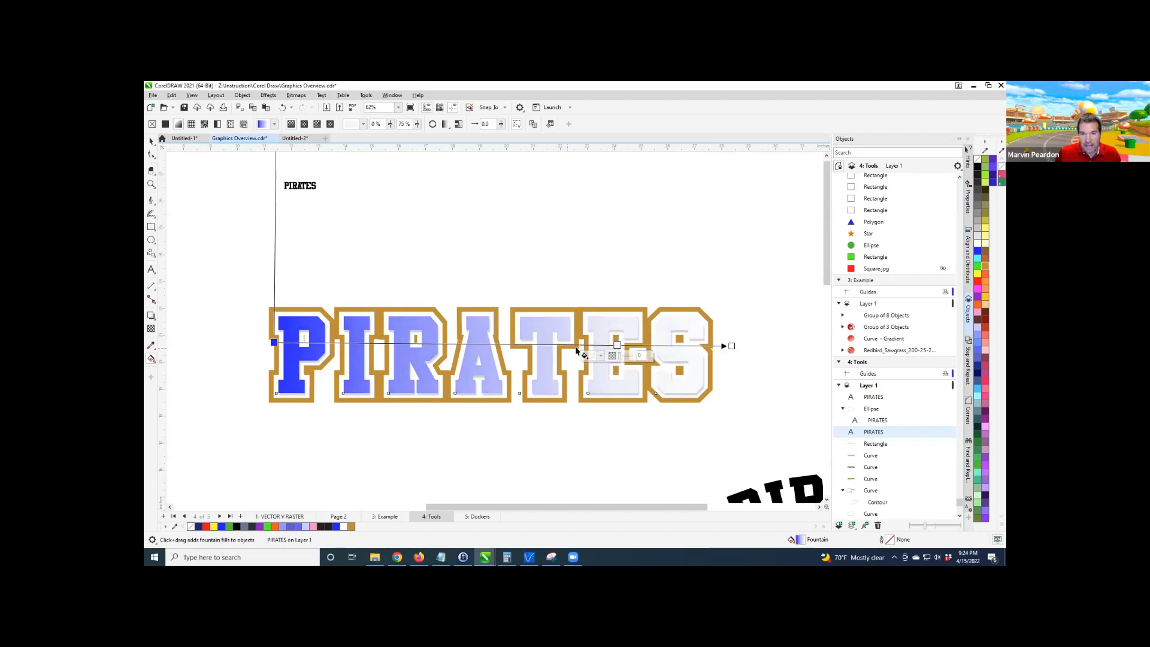
double_click(616, 345)
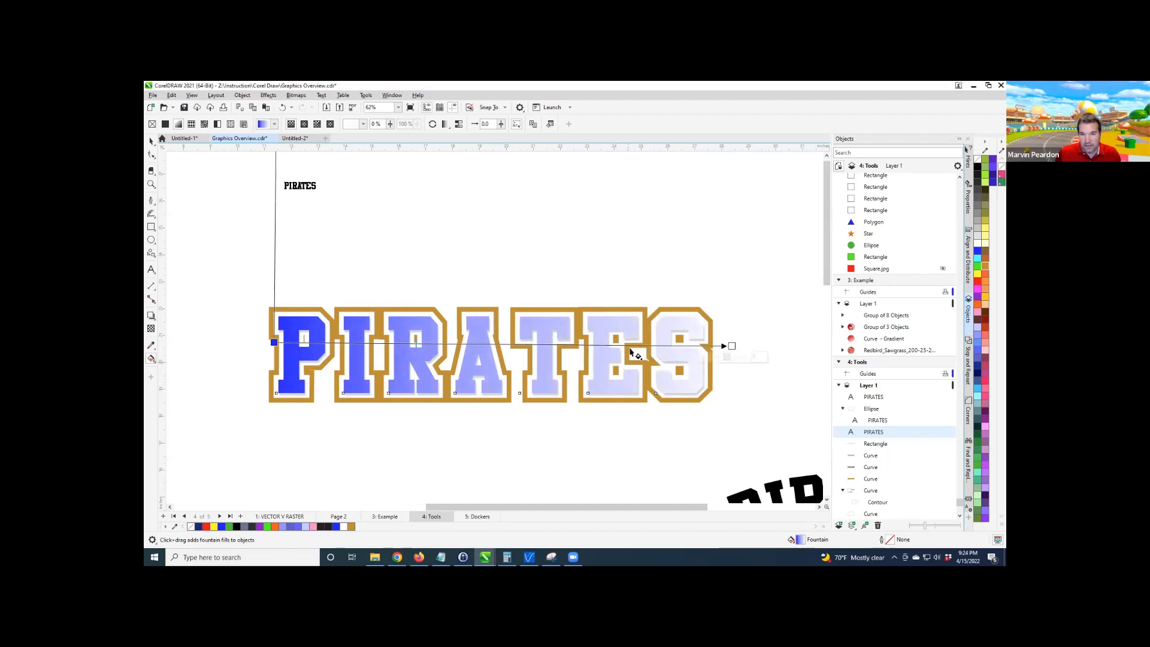
Add a color node at 75% of the PIRATES fountain fill, over the E, and color it orange.
double_click(617, 345)
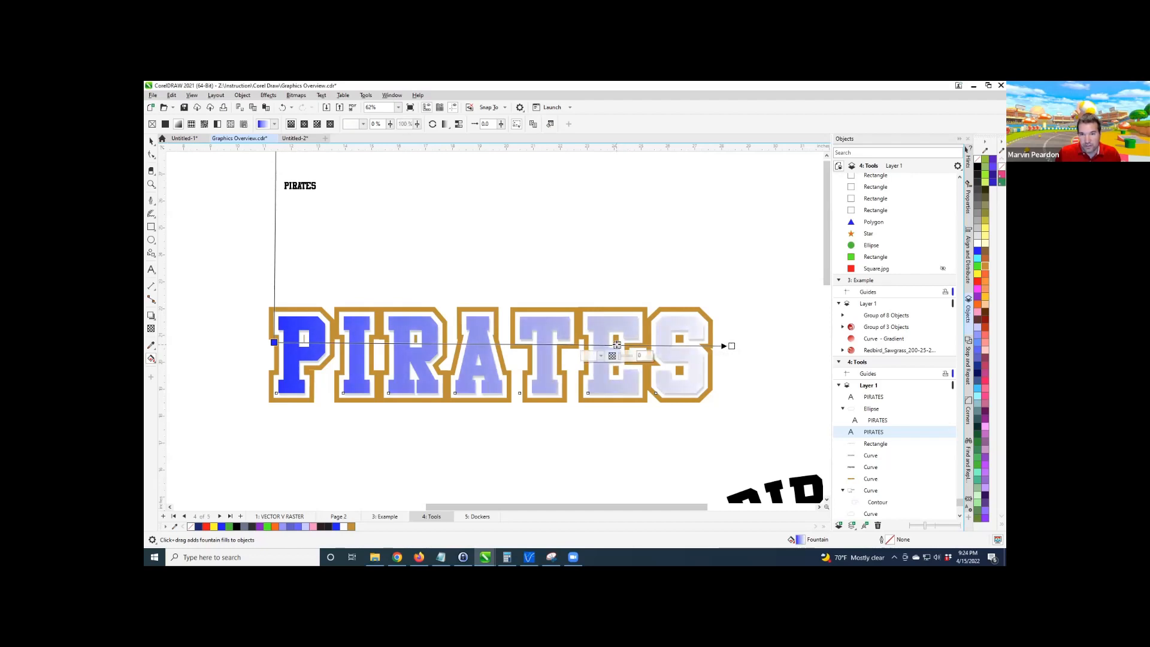
left_click(594, 360)
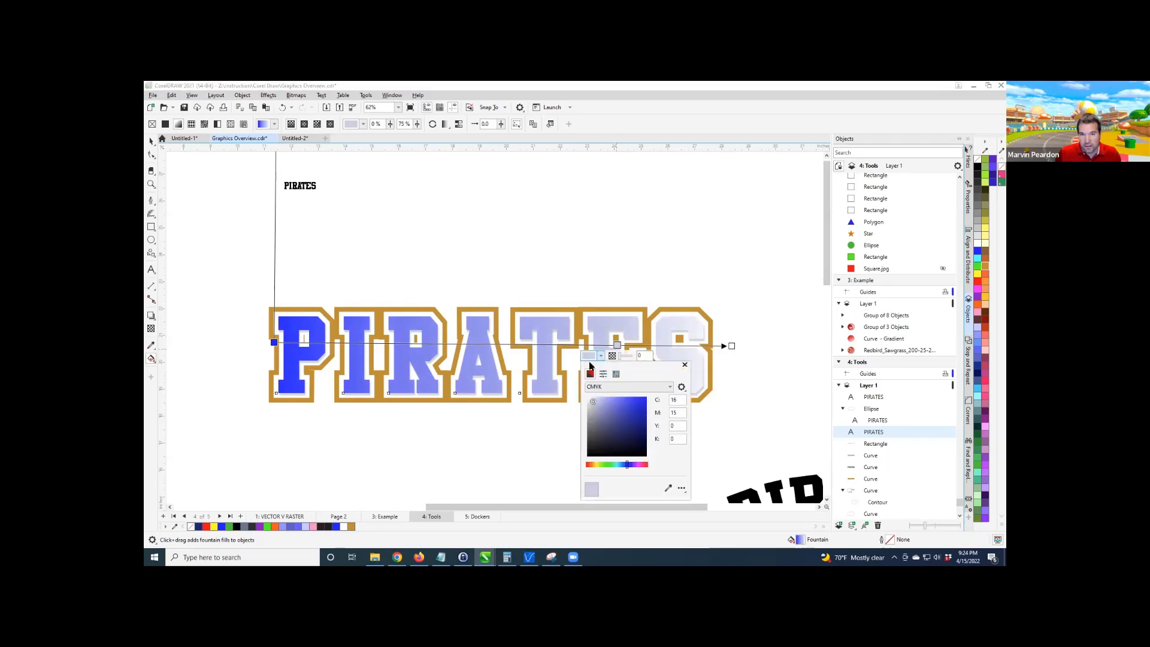
left_click(590, 465)
left_click(646, 398)
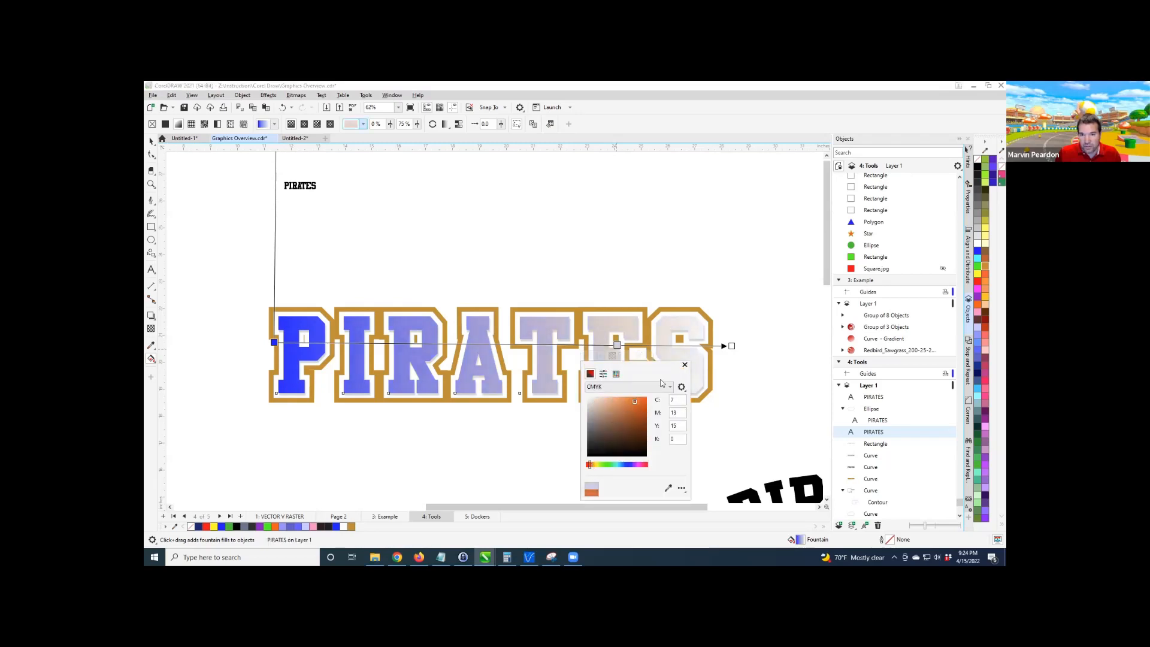
left_click(467, 345)
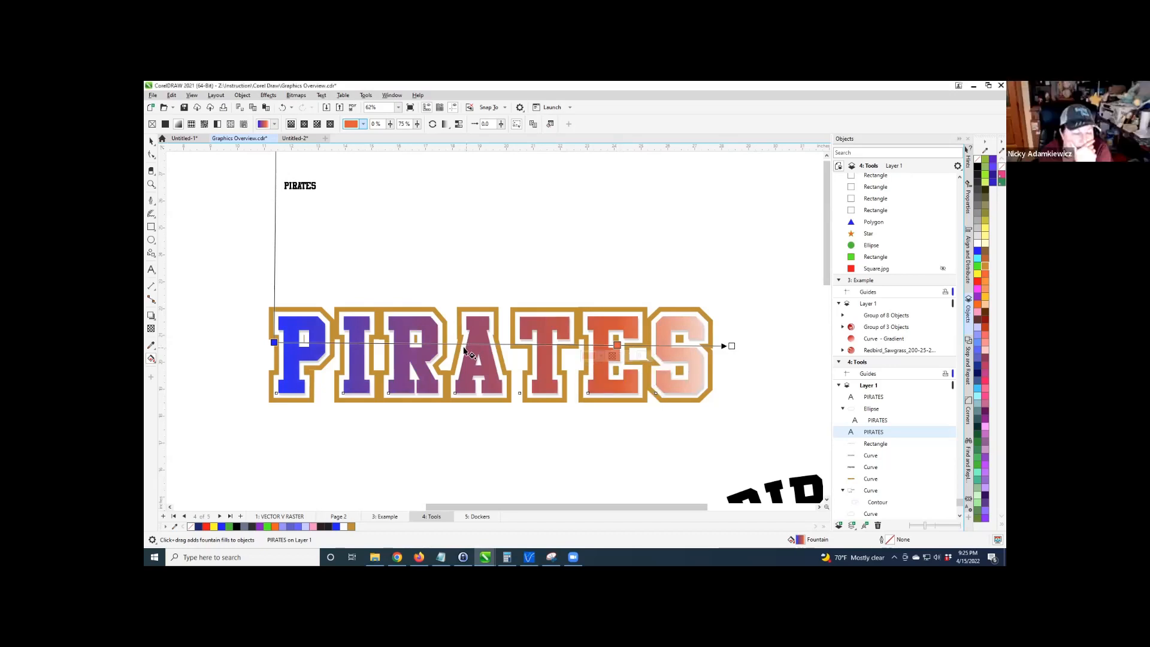
left_click(608, 354)
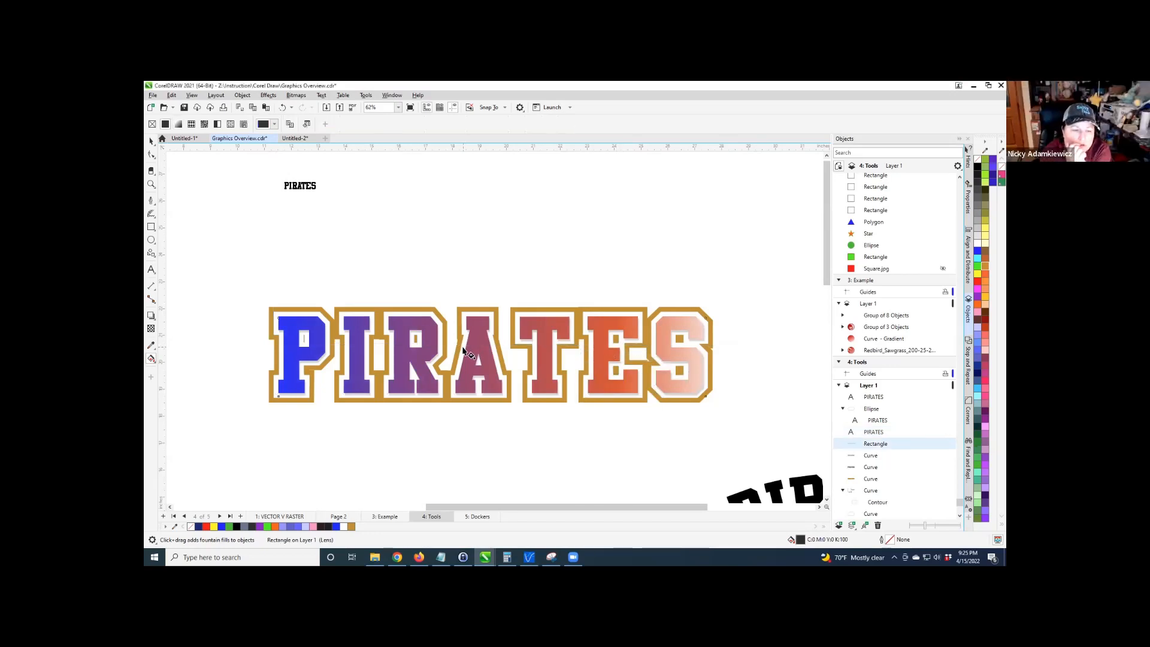
left_click(608, 356)
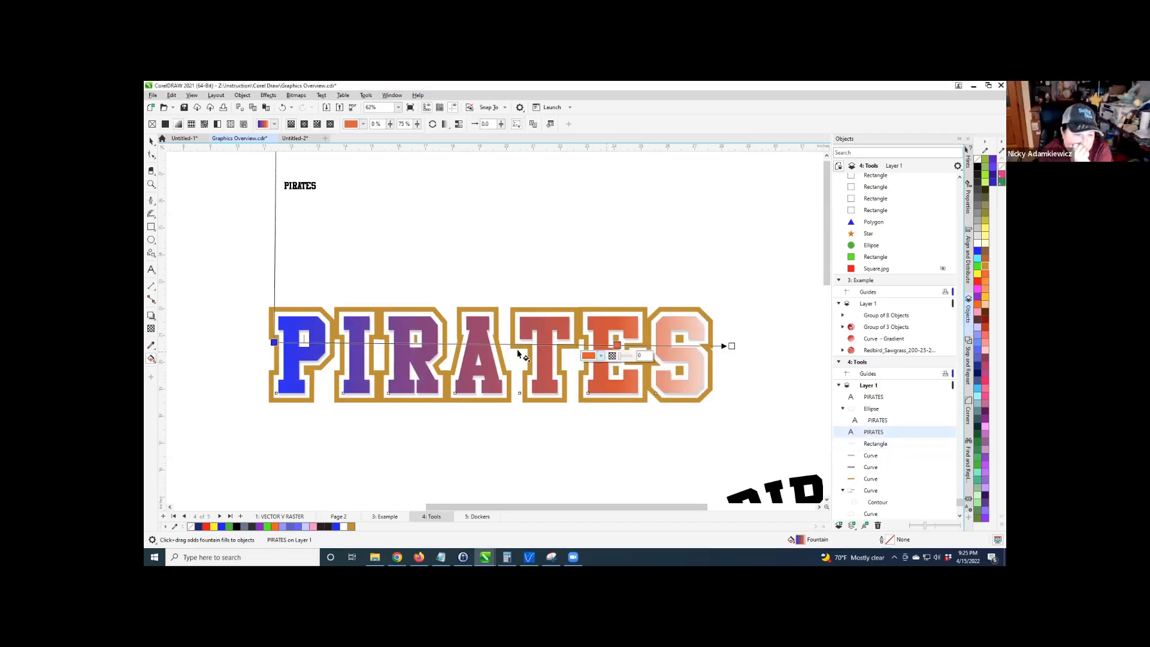
Add a bright yellow color node at 34% of the fountain fill, over the R, and deselect the text.
left_click(431, 347)
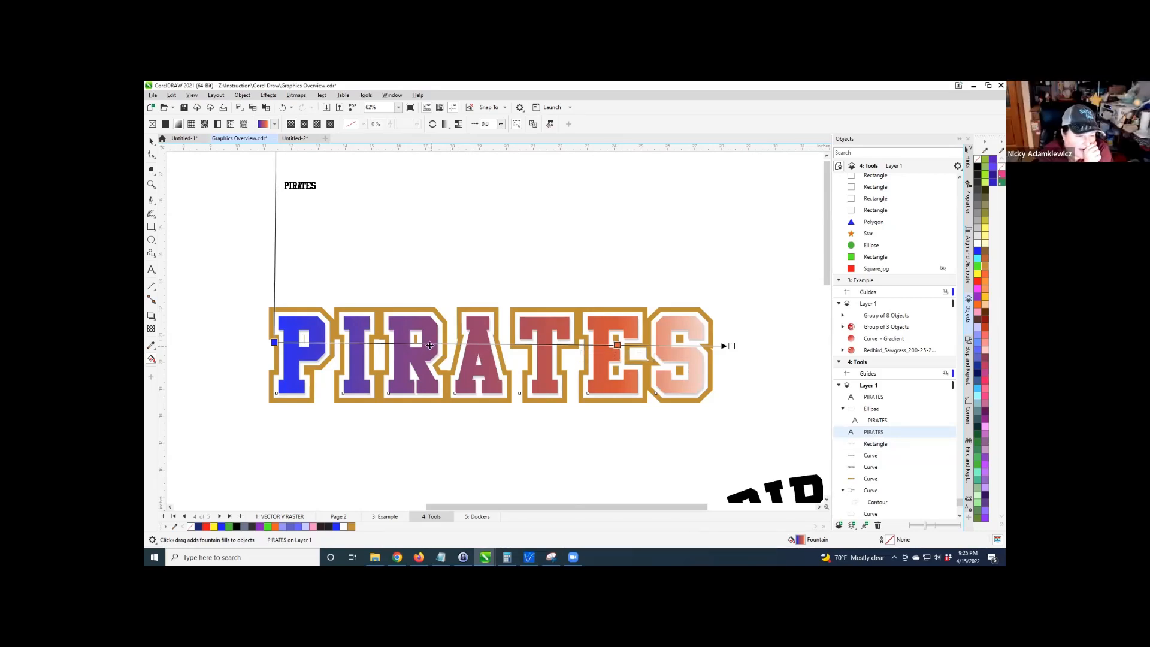
double_click(430, 344)
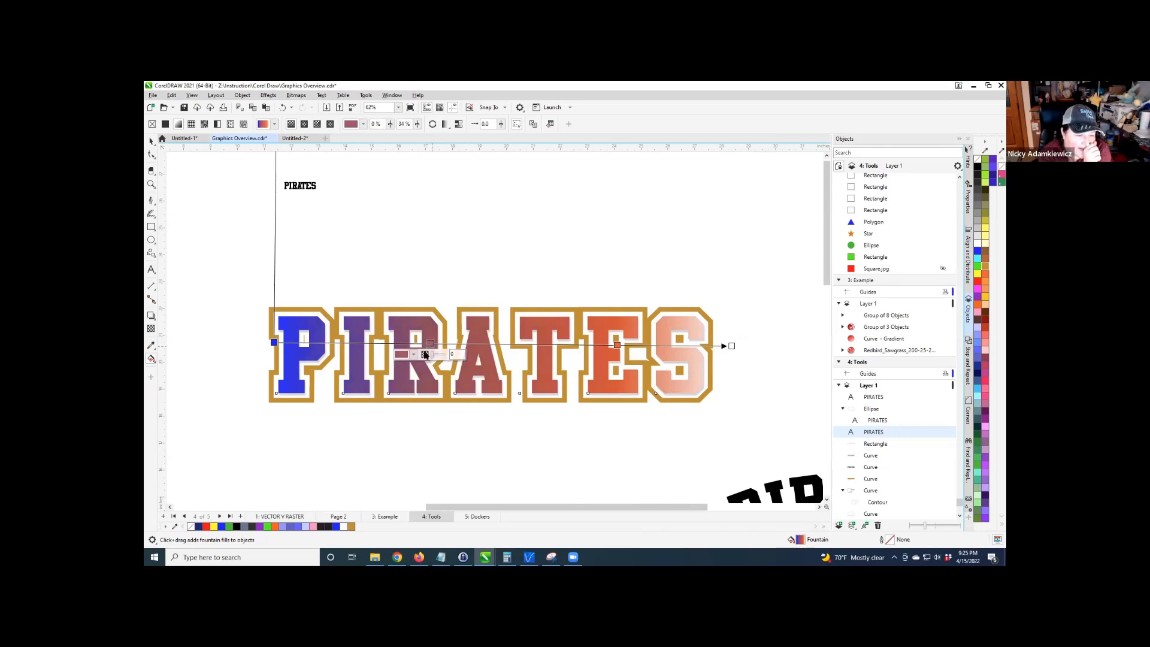
left_click(407, 354)
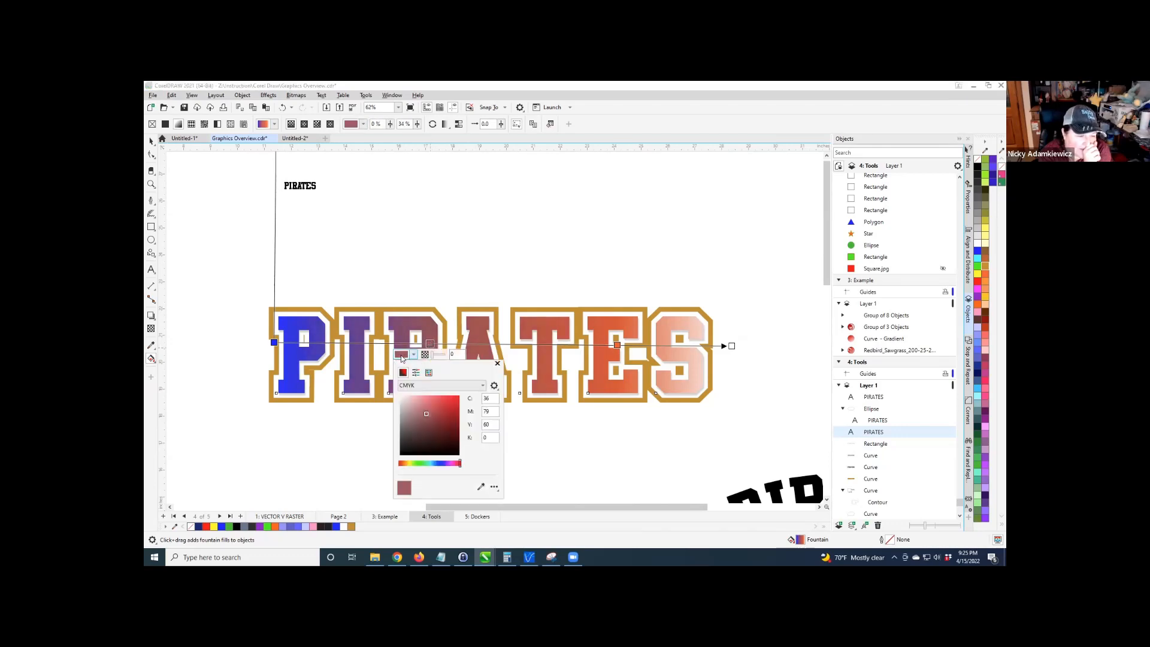
left_click(407, 463)
left_click(460, 395)
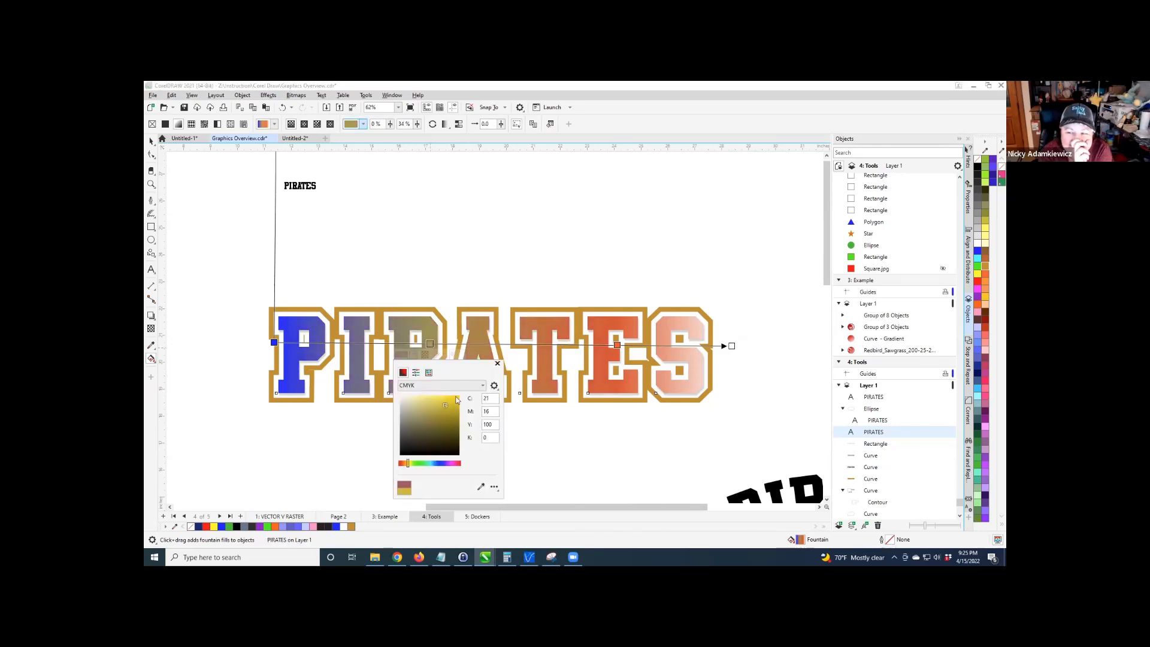
left_click(497, 364)
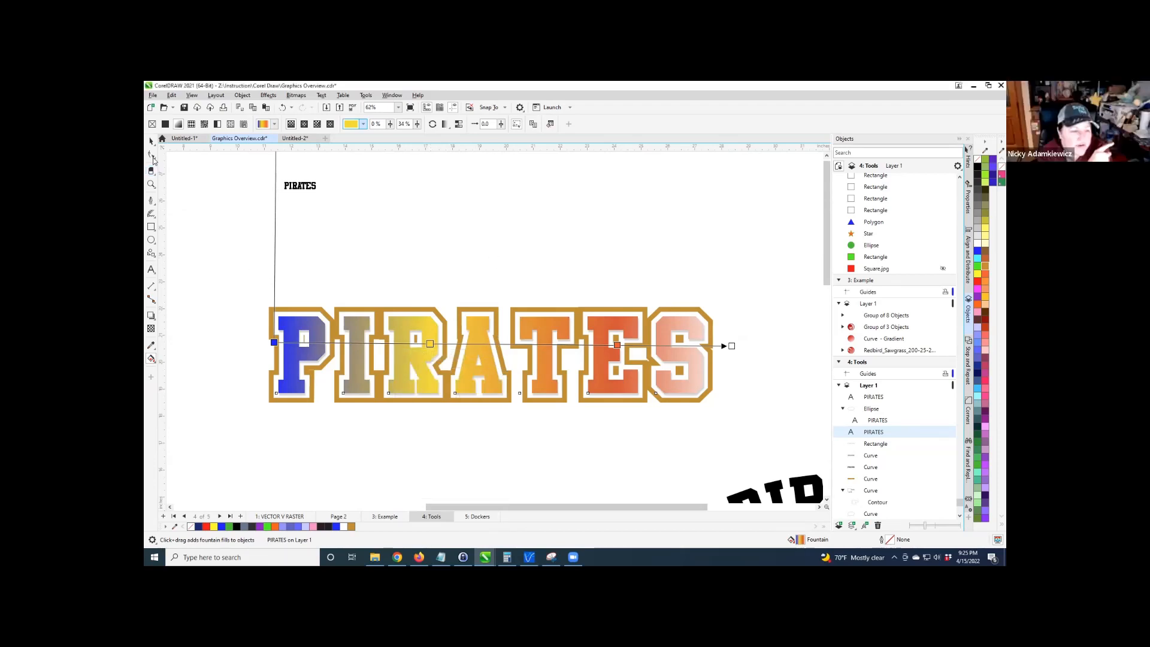
left_click(151, 141)
left_click(222, 262)
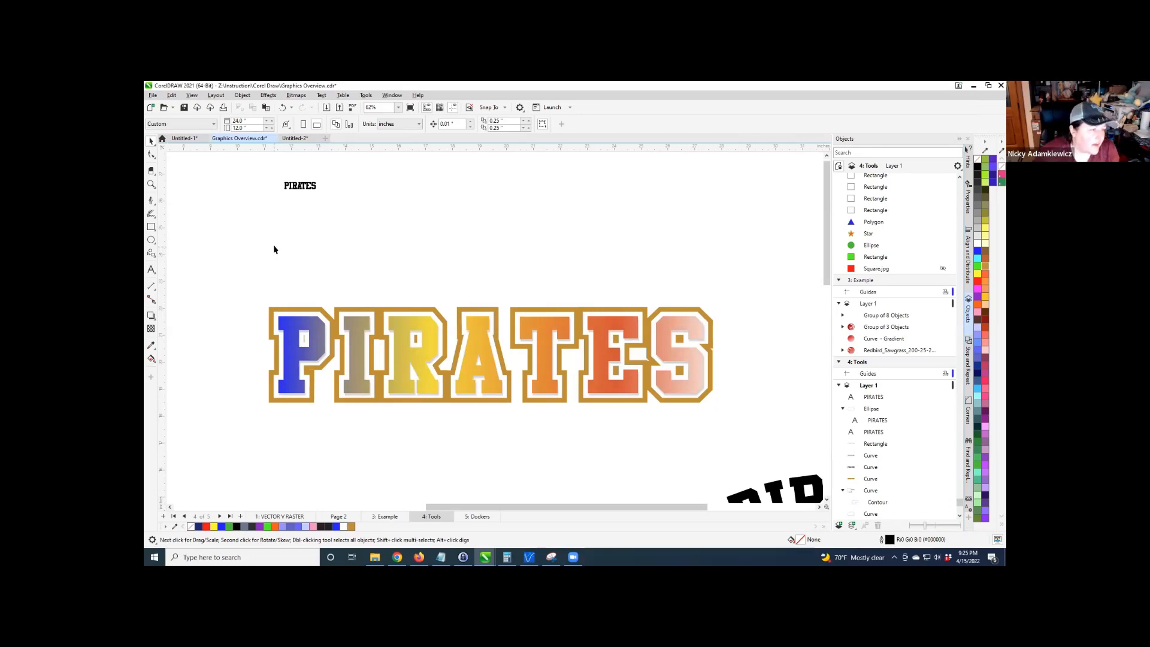
Preview a master hue shift of 163 on the PIRATES text with Hue/Saturation/Lightness and cancel the adjustment.
left_click(270, 96)
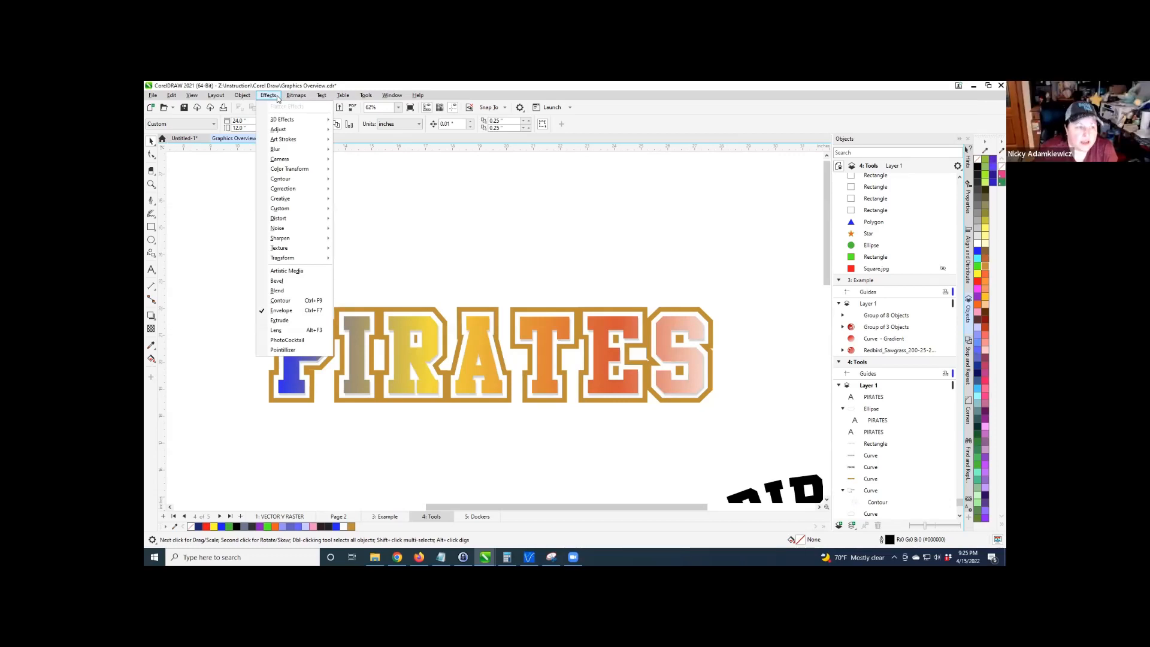
left_click(337, 84)
left_click(359, 355)
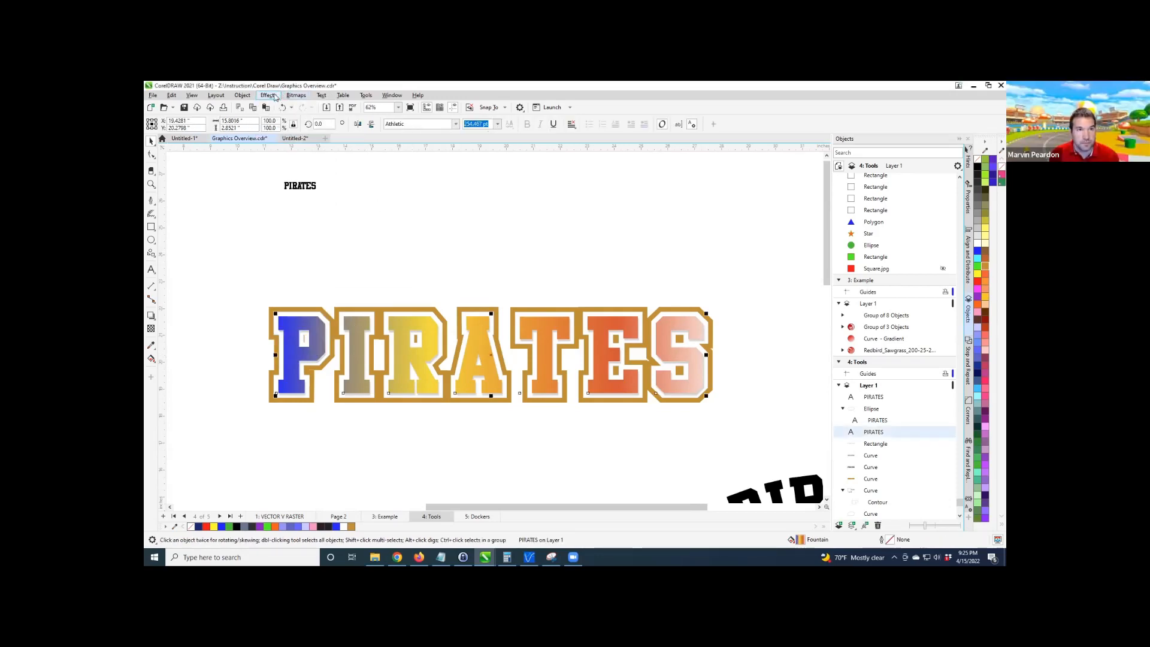
left_click(275, 97)
mouse_move(304, 132)
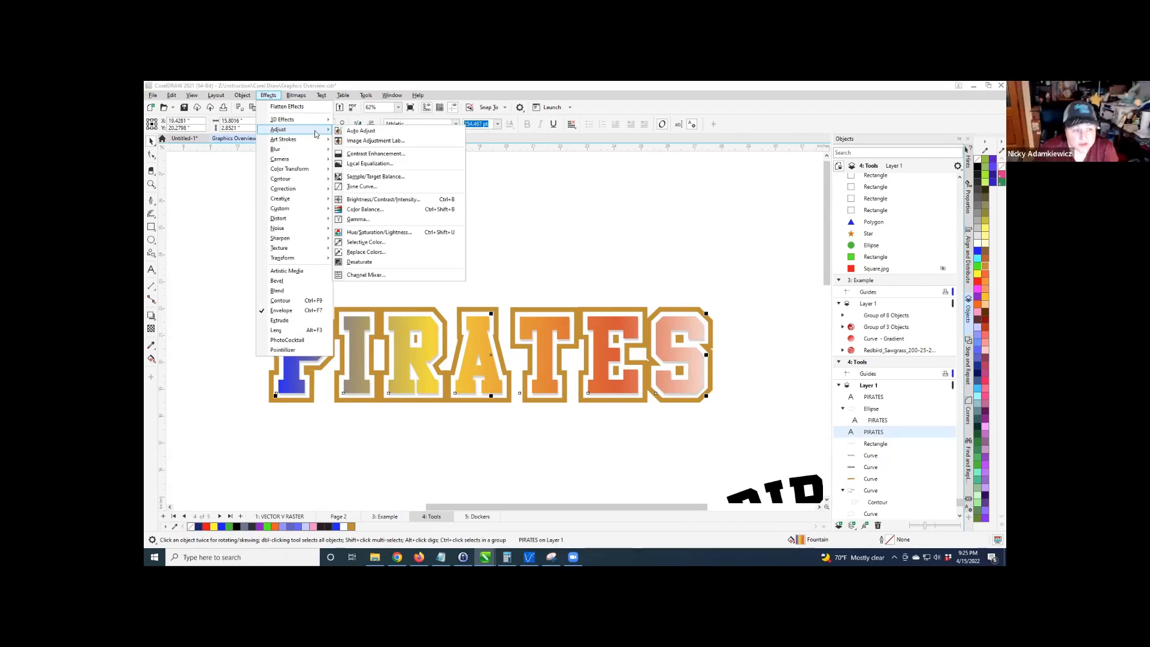
left_click(373, 233)
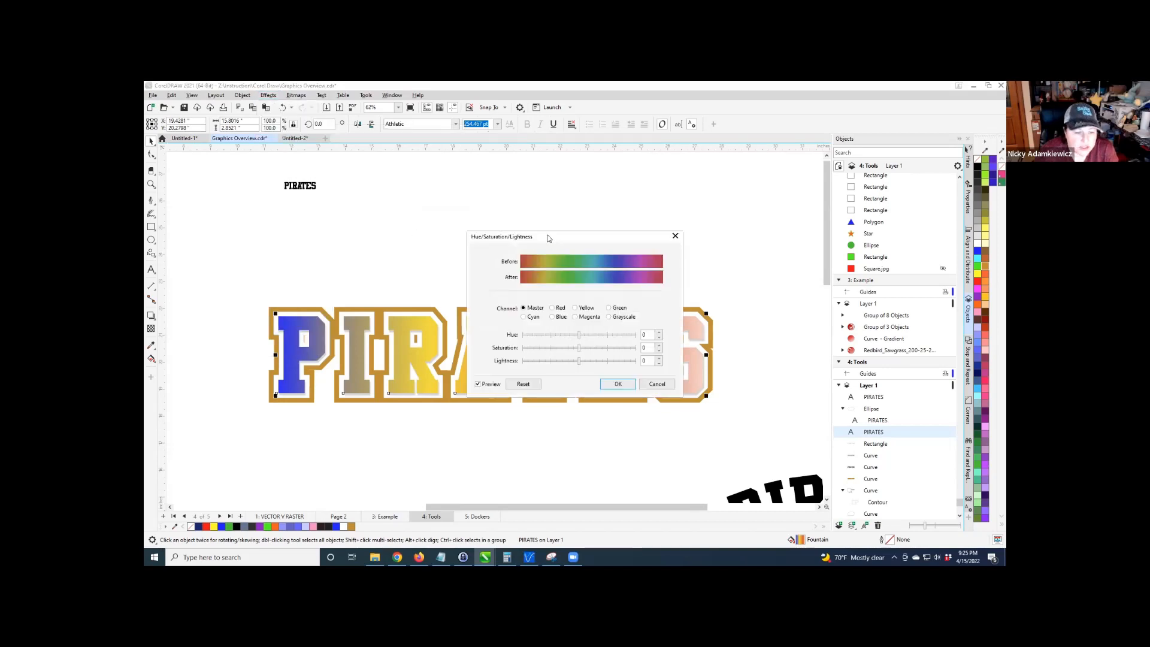
left_click_drag(547, 238, 452, 145)
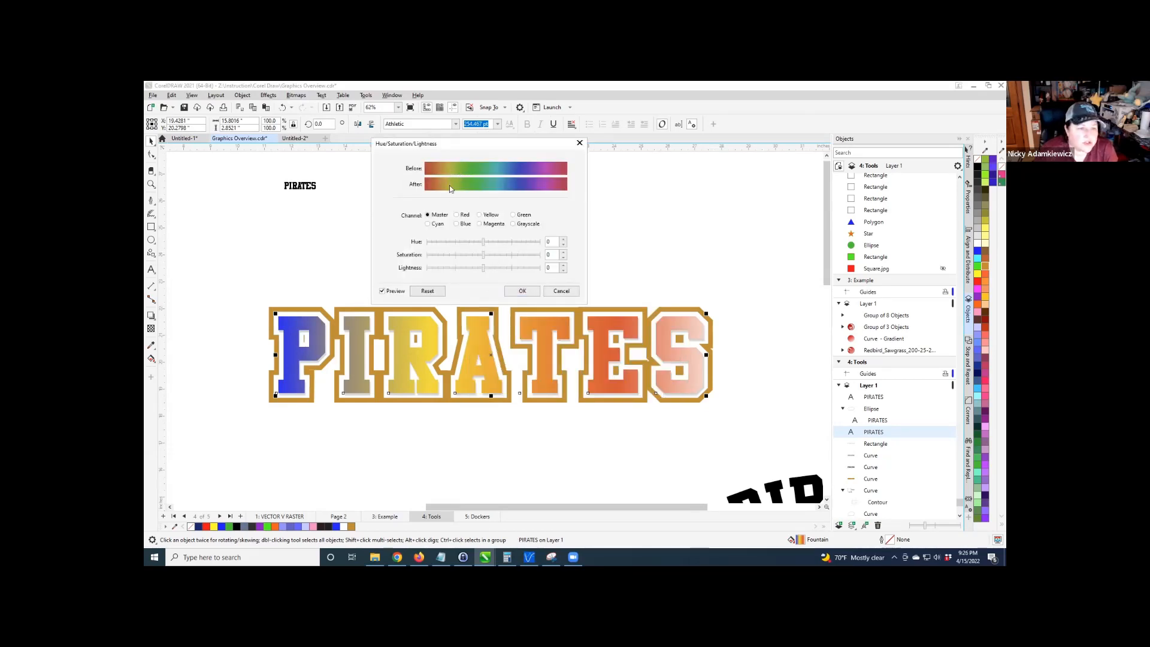
left_click_drag(482, 241, 536, 242)
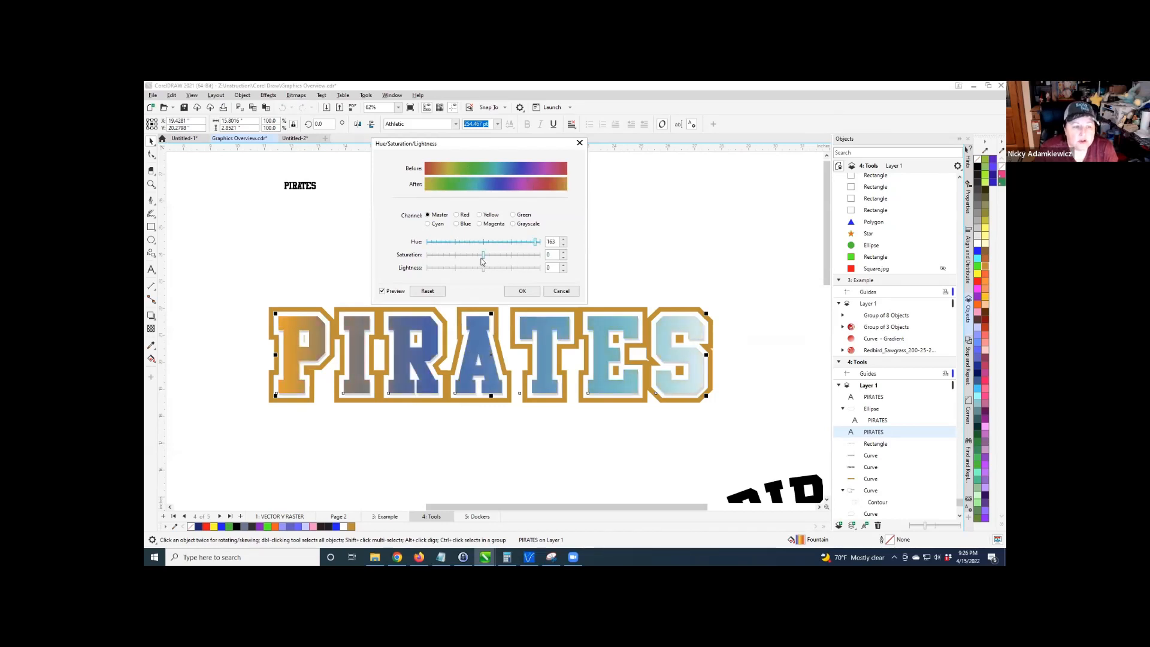
left_click(561, 291)
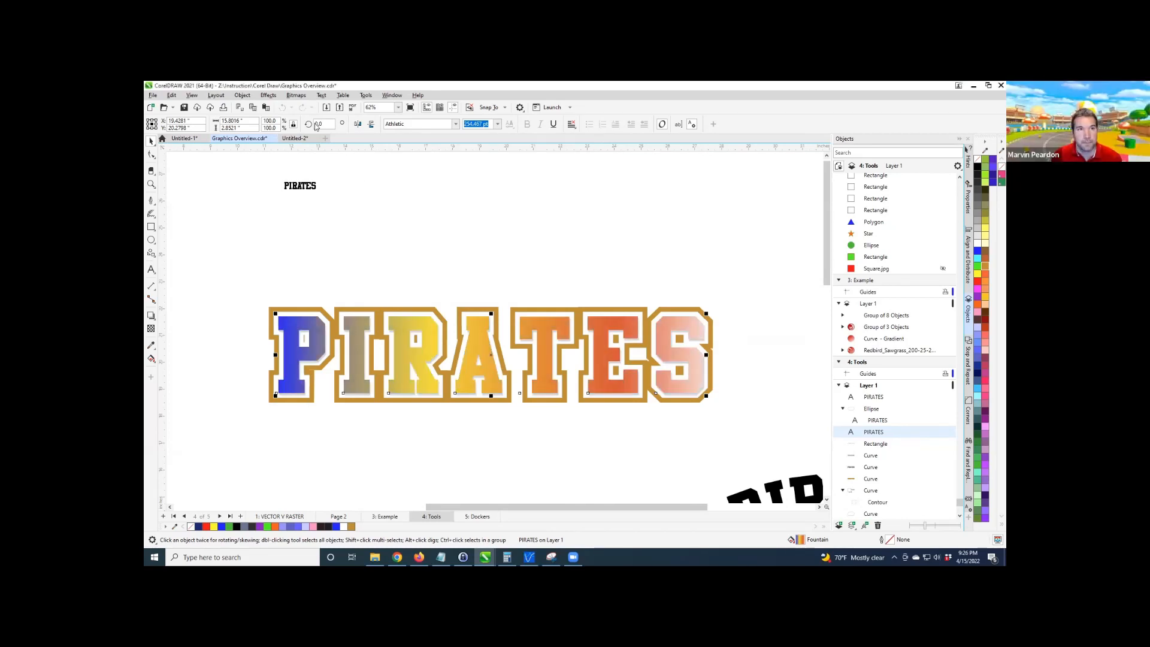
Preview a Gaussian Blur on the gradient PIRATES text, reducing its radius to about 13.6 pixels.
left_click(268, 95)
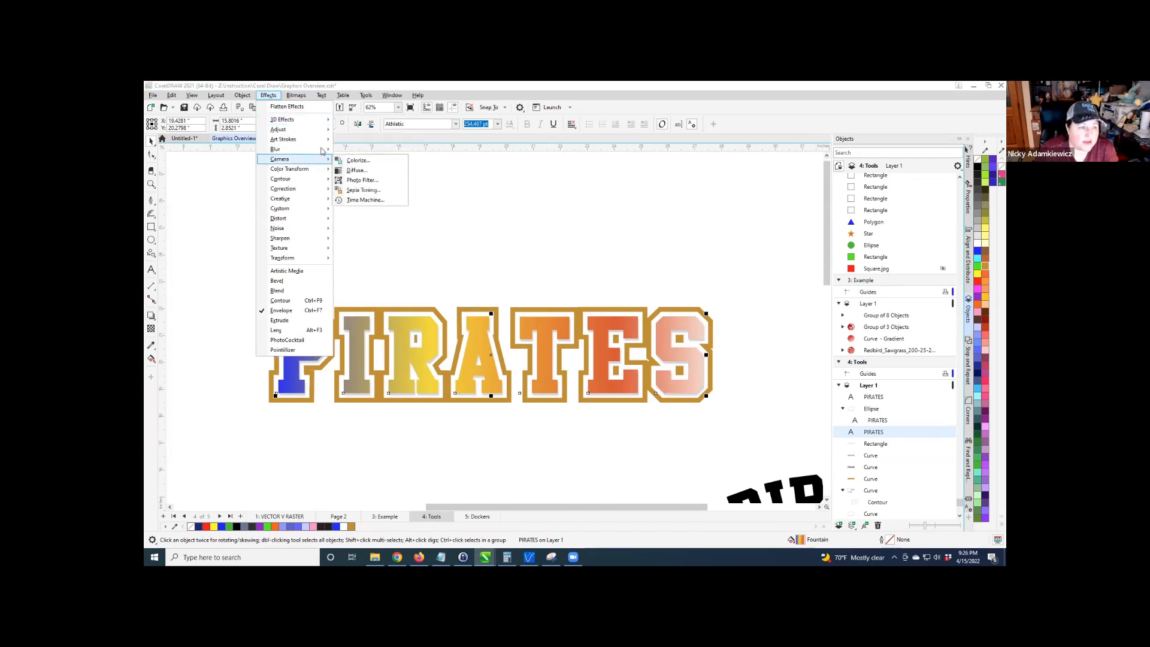
left_click(365, 170)
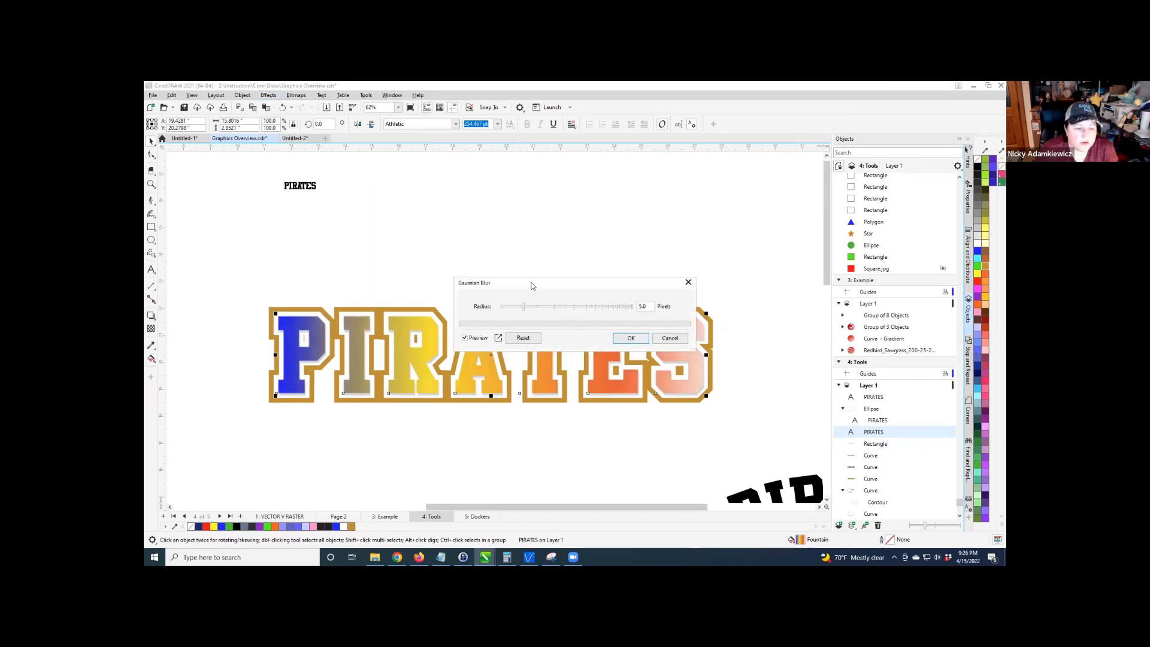
left_click_drag(542, 283, 517, 255)
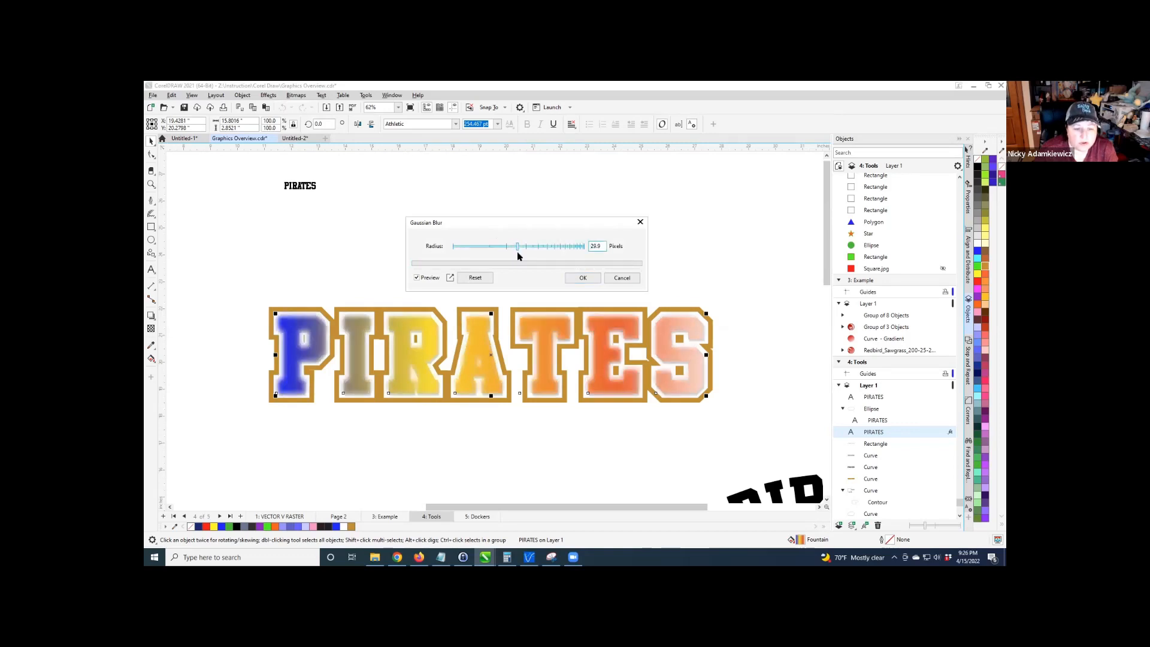
left_click_drag(518, 248, 495, 250)
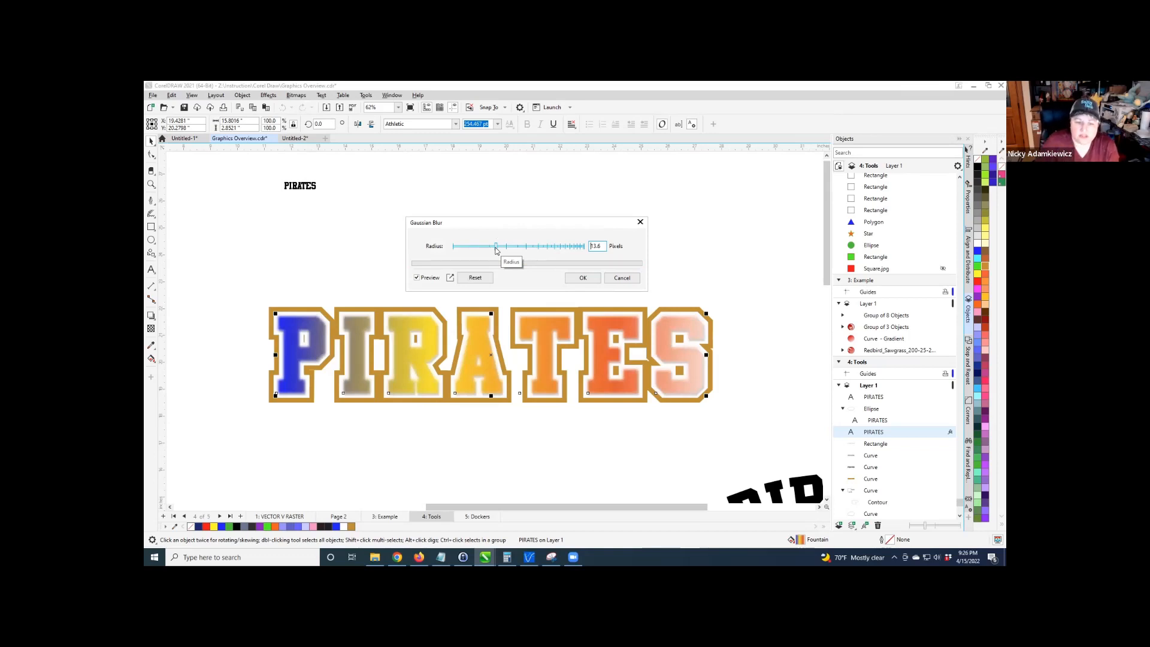
Try stronger and weaker Gaussian Blur radii on the gradient PIRATES text, then cancel the effect.
left_click_drag(495, 250, 546, 250)
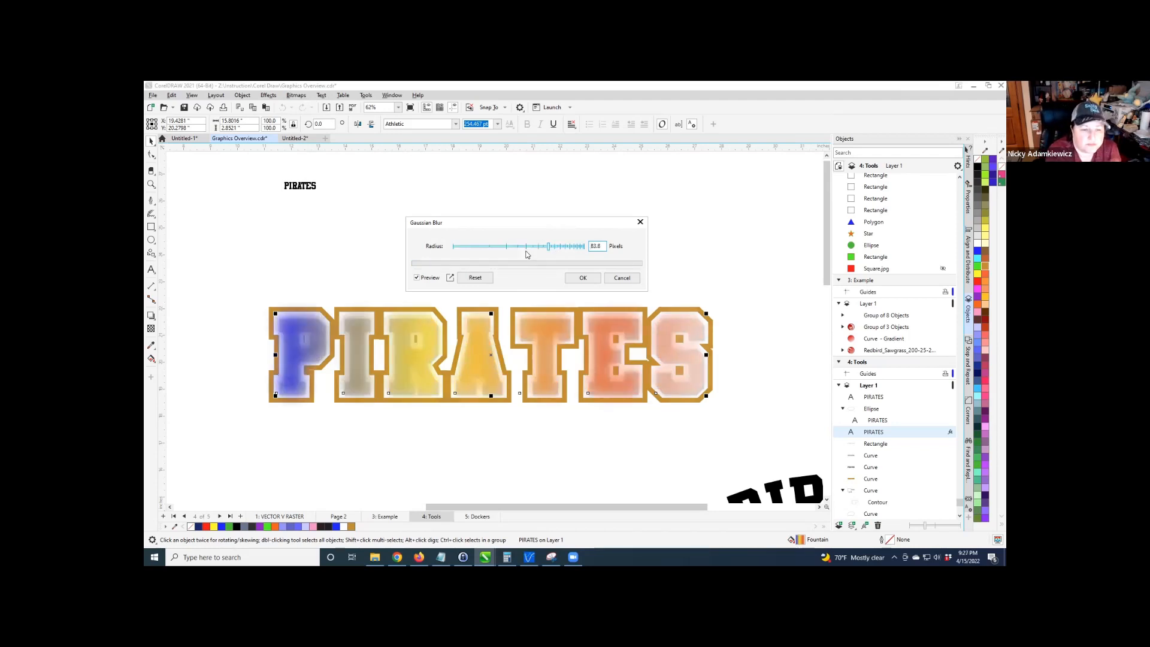
left_click(526, 247)
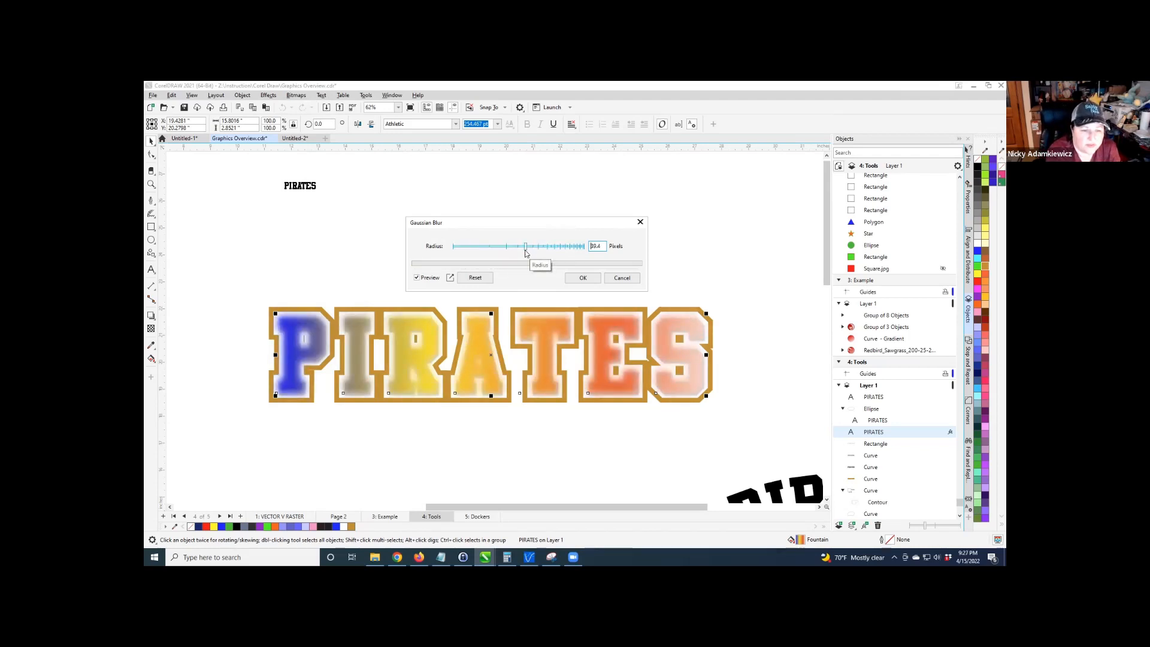
left_click(621, 277)
Try the Watercolor art stroke effect on the gradient PIRATES text with brush size 2, then cancel it.
left_click(270, 96)
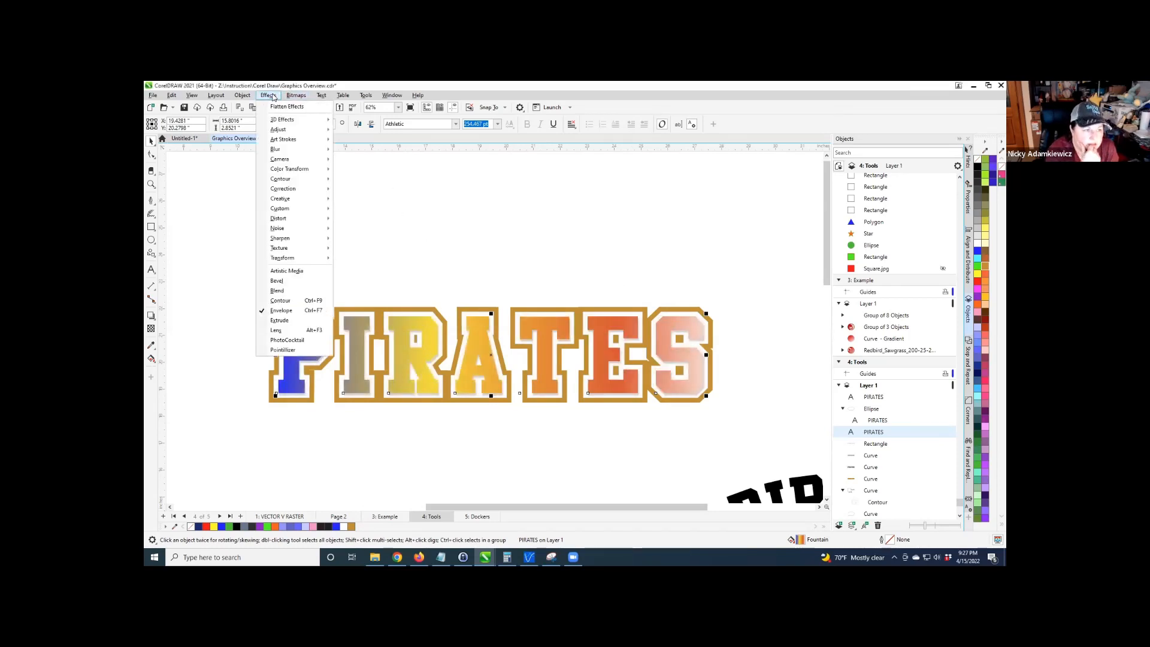
mouse_move(301, 134)
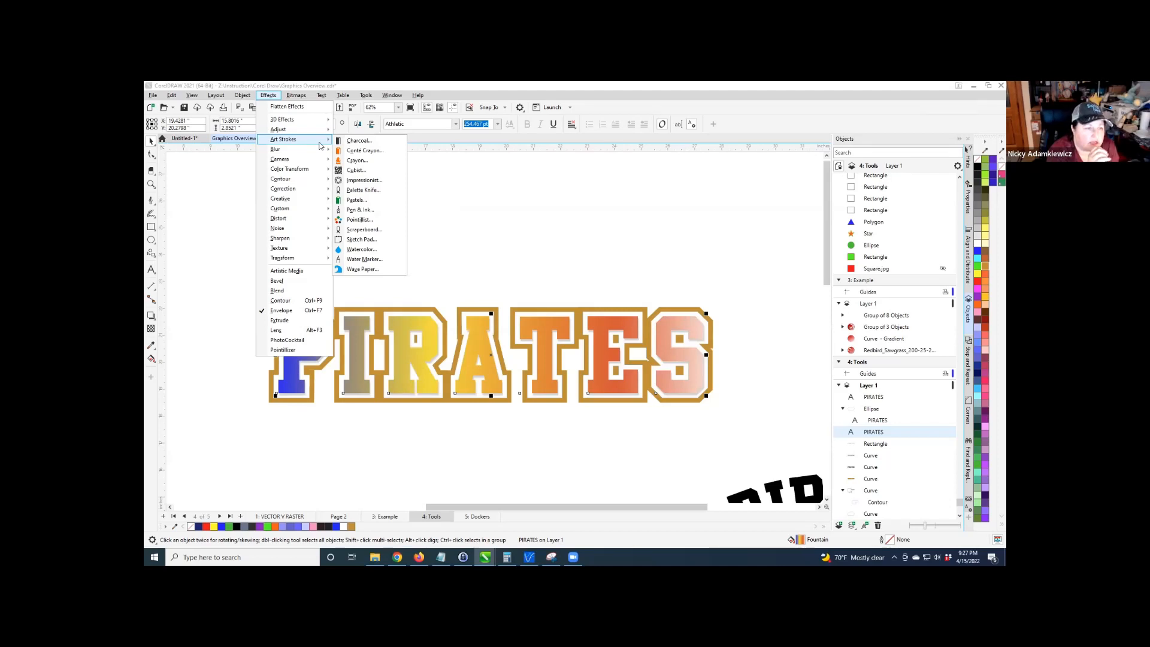
left_click(361, 251)
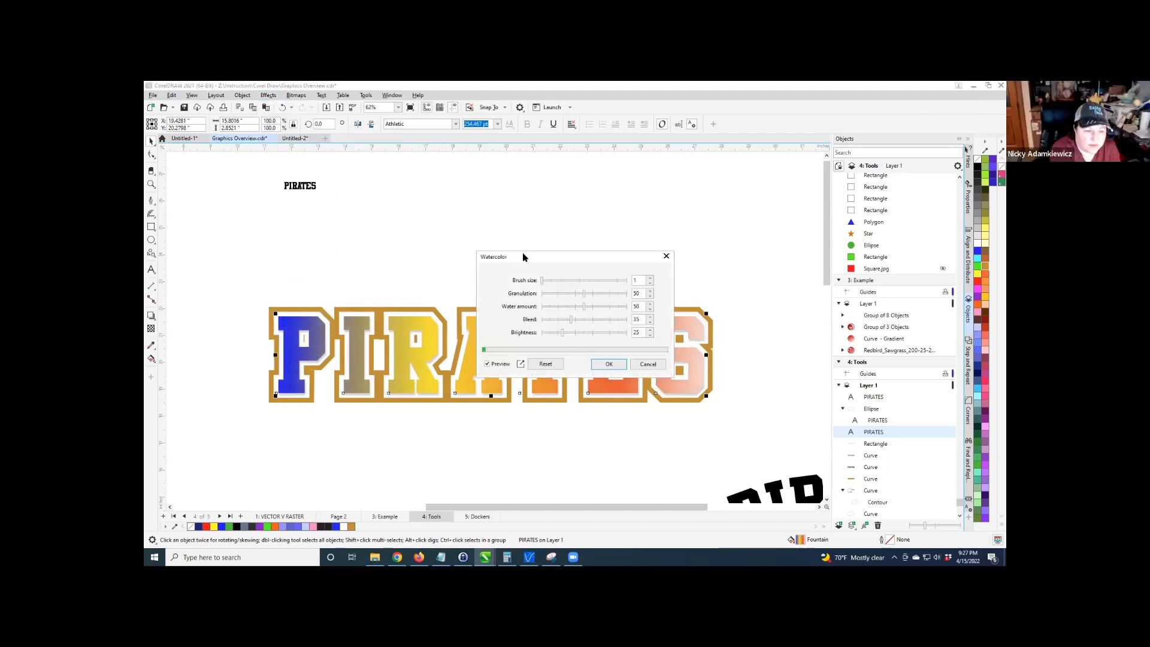
left_click_drag(522, 257, 443, 172)
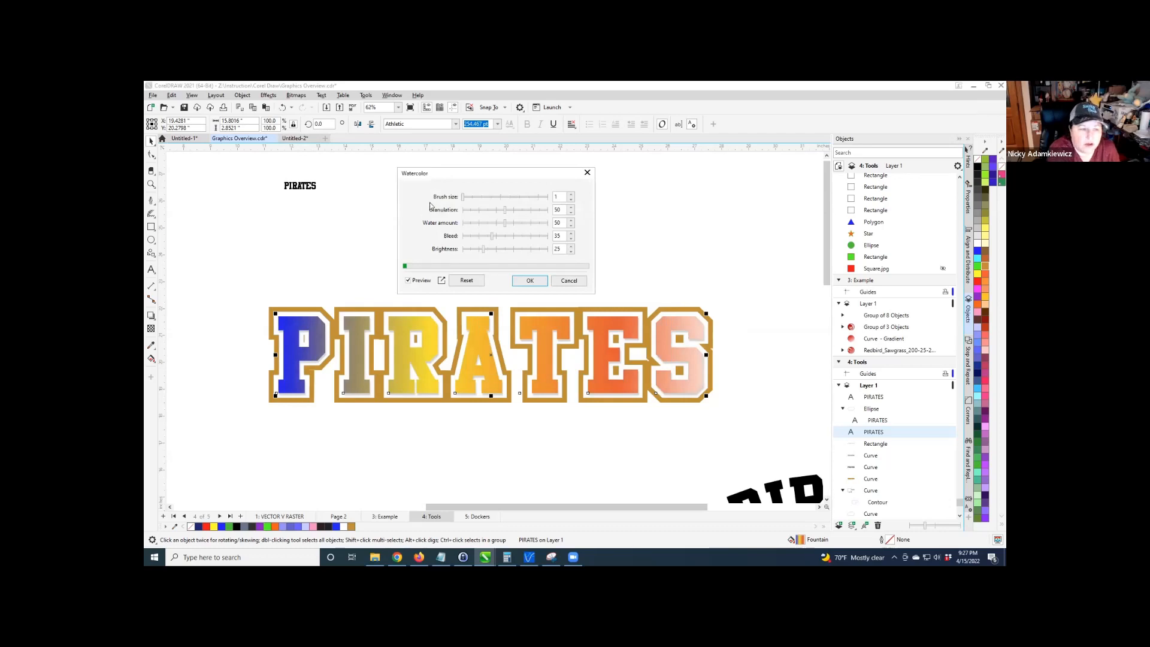
left_click_drag(465, 197, 472, 197)
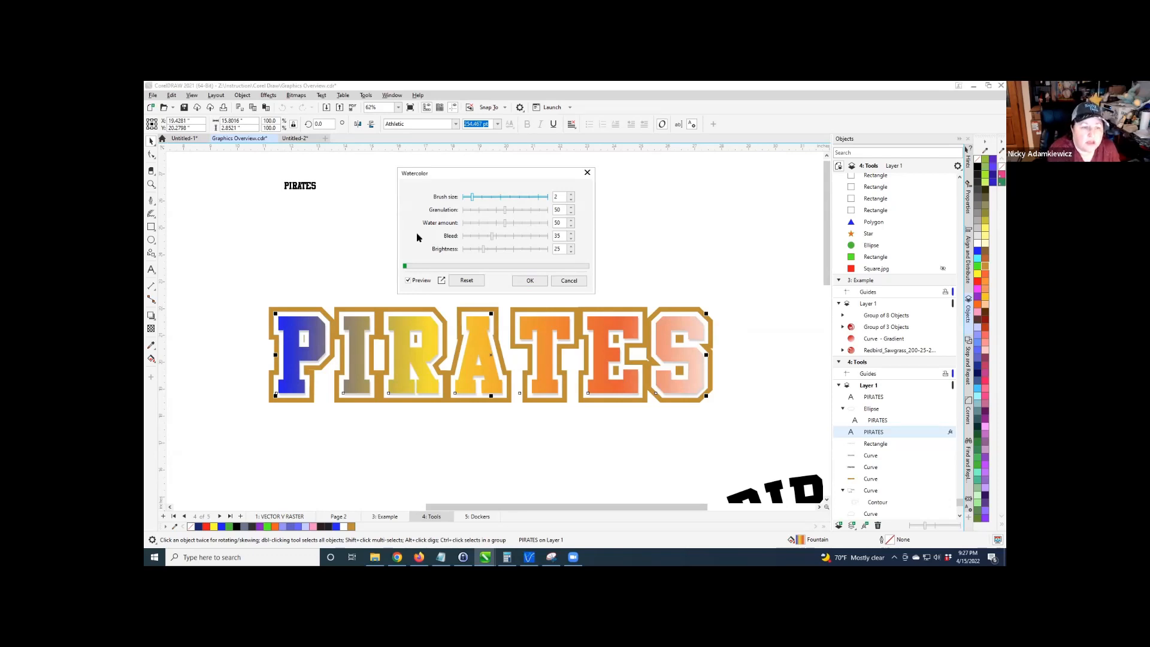
left_click(568, 281)
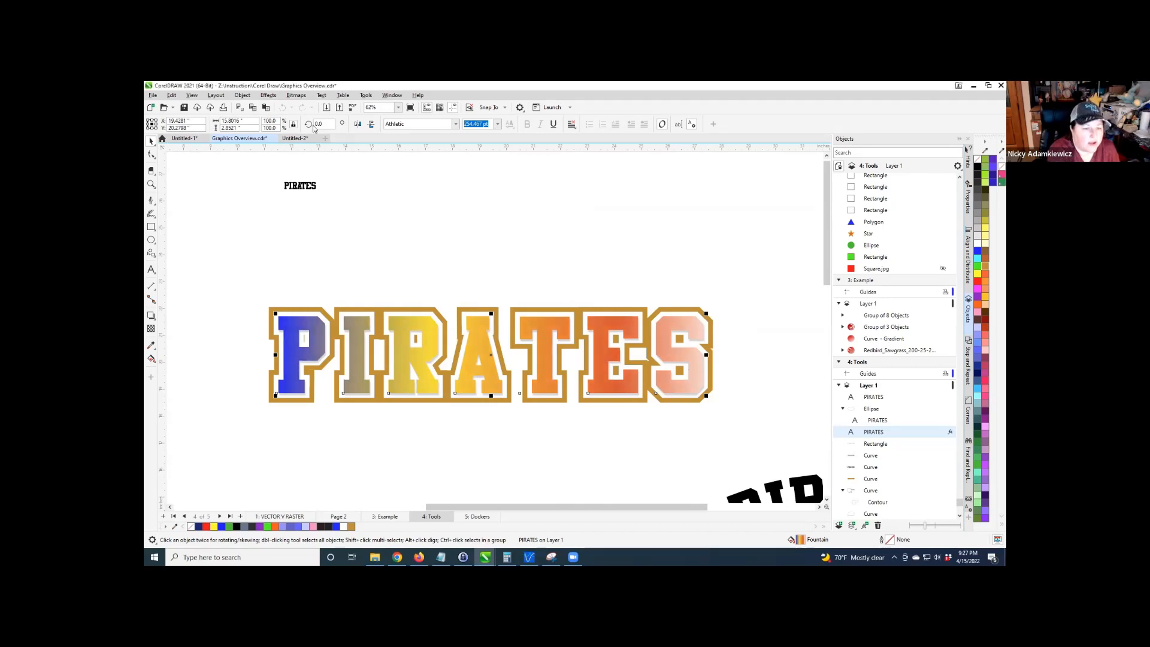
Start a Stained Glass effect on the gradient PIRATES text with the solder color set to grey #B3B3B3.
left_click(269, 95)
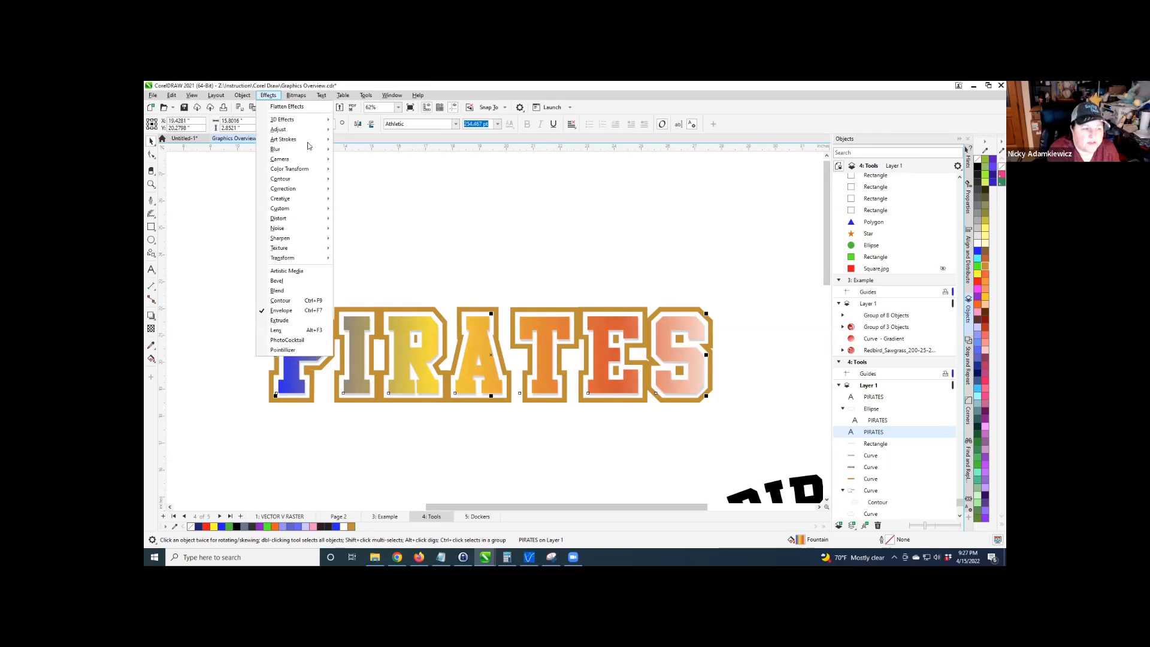
mouse_move(311, 180)
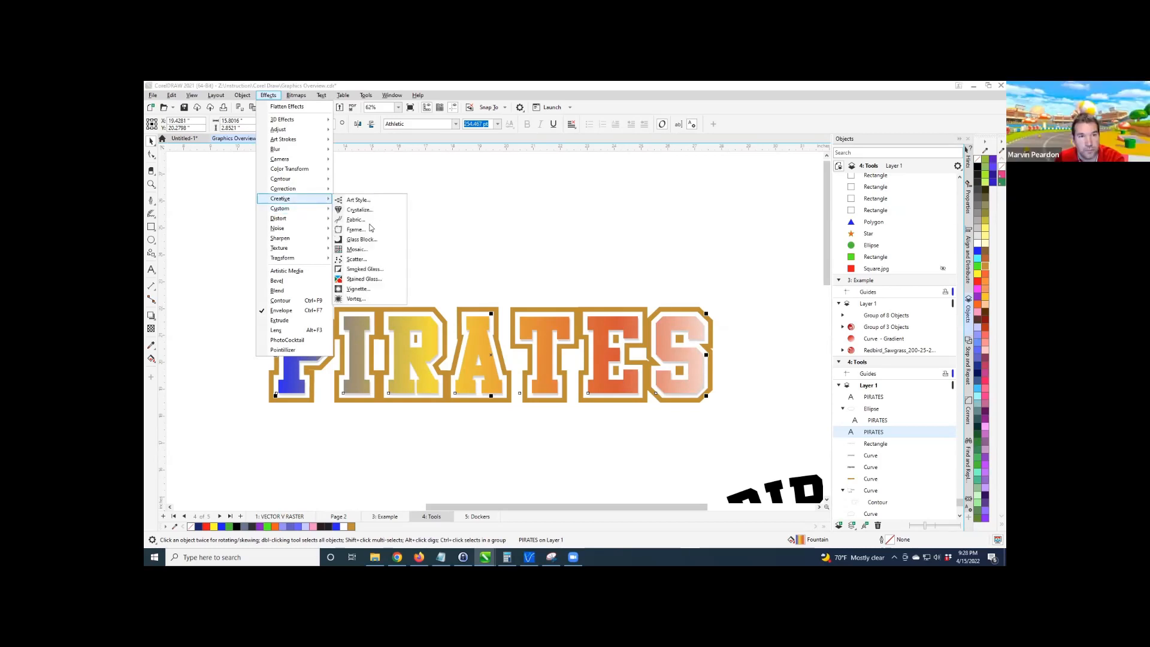
left_click(360, 279)
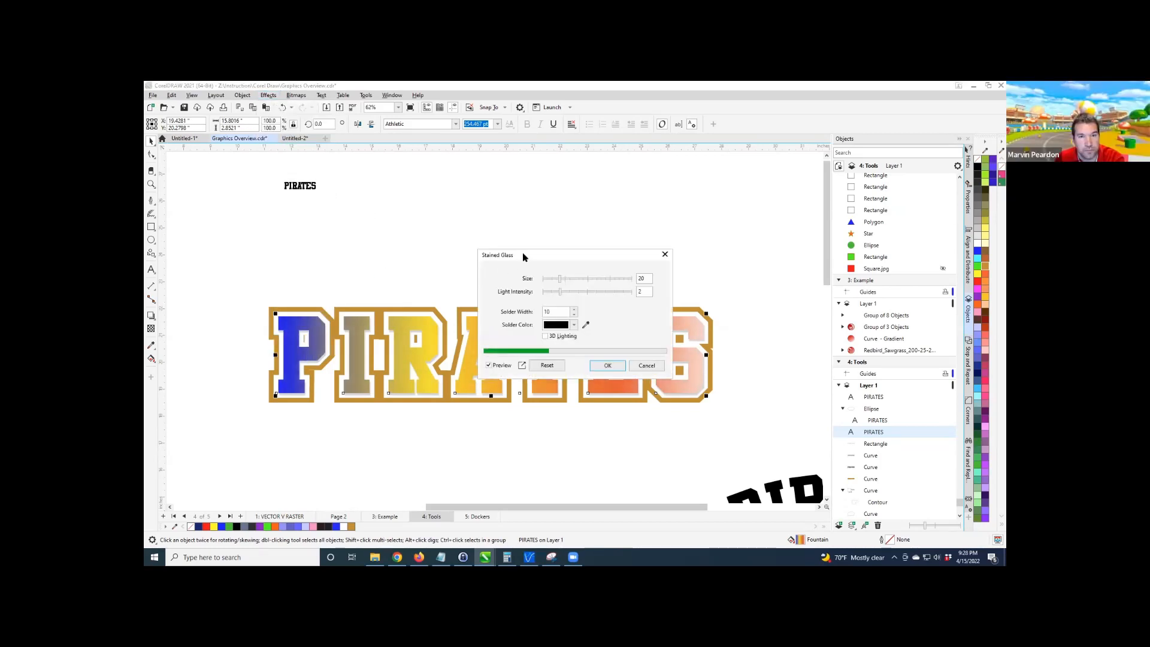
left_click_drag(518, 251, 449, 171)
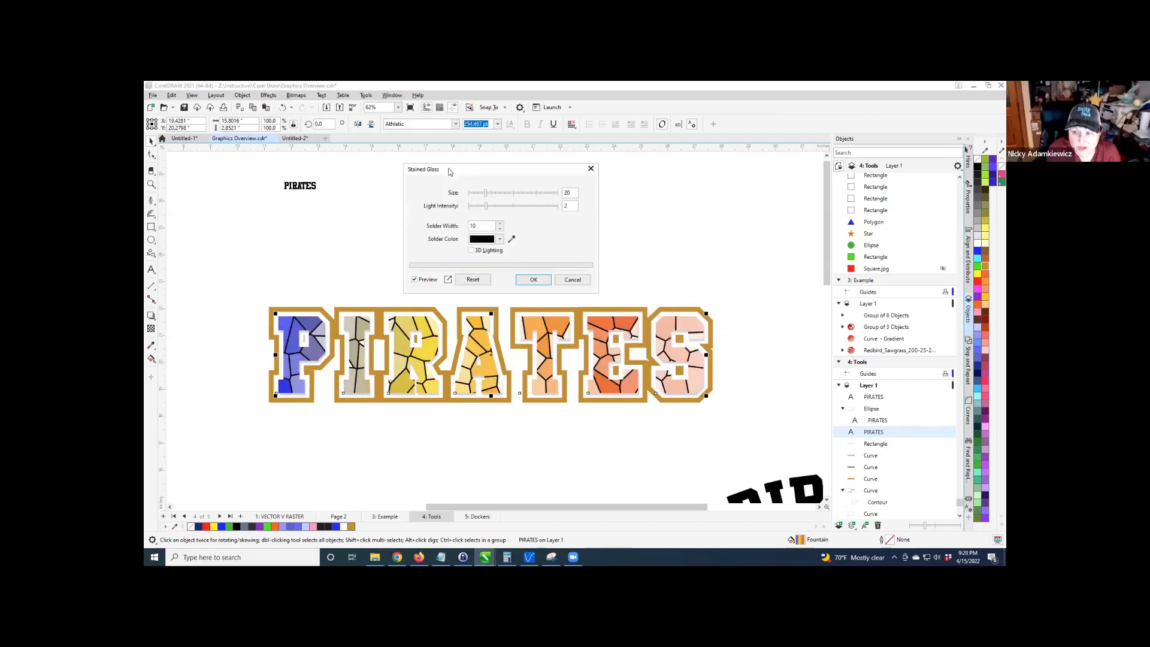
left_click(499, 239)
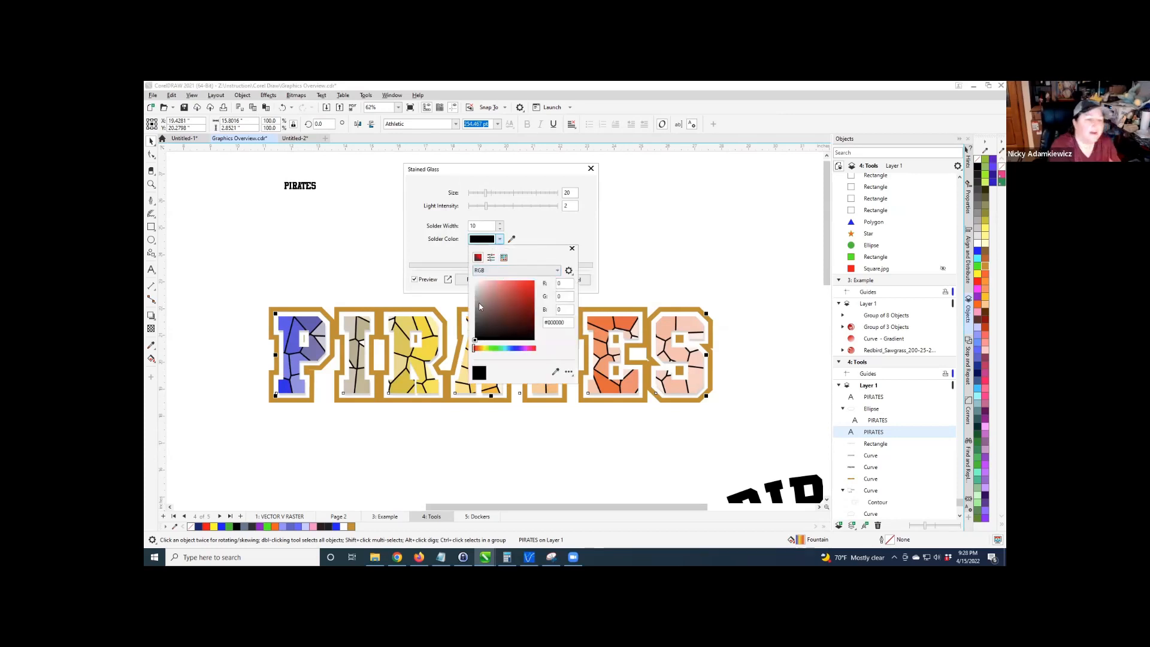
left_click(475, 298)
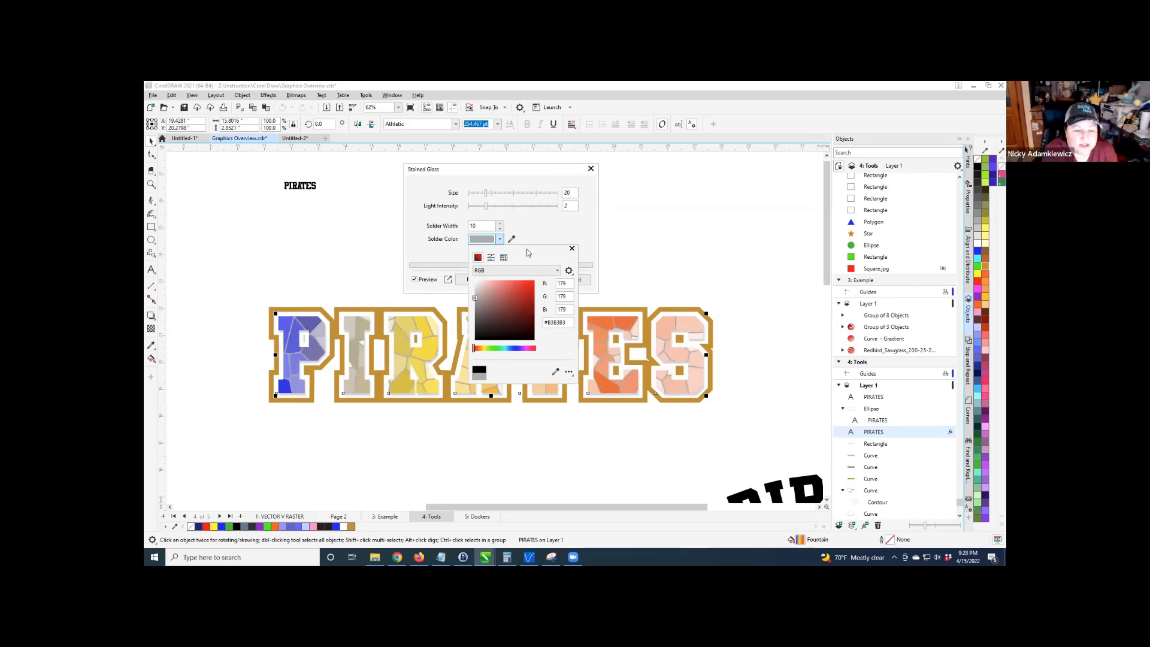
left_click(572, 247)
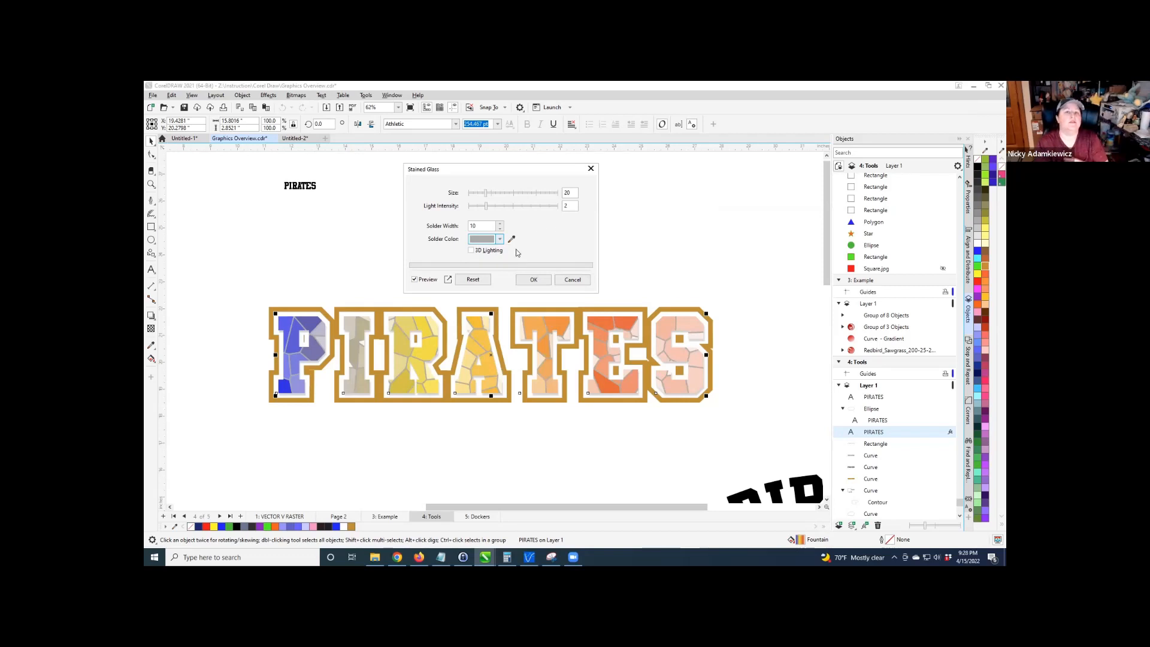
Reduce the solder width of the Stained Glass effect and apply it to the PIRATES text.
left_click(500, 229)
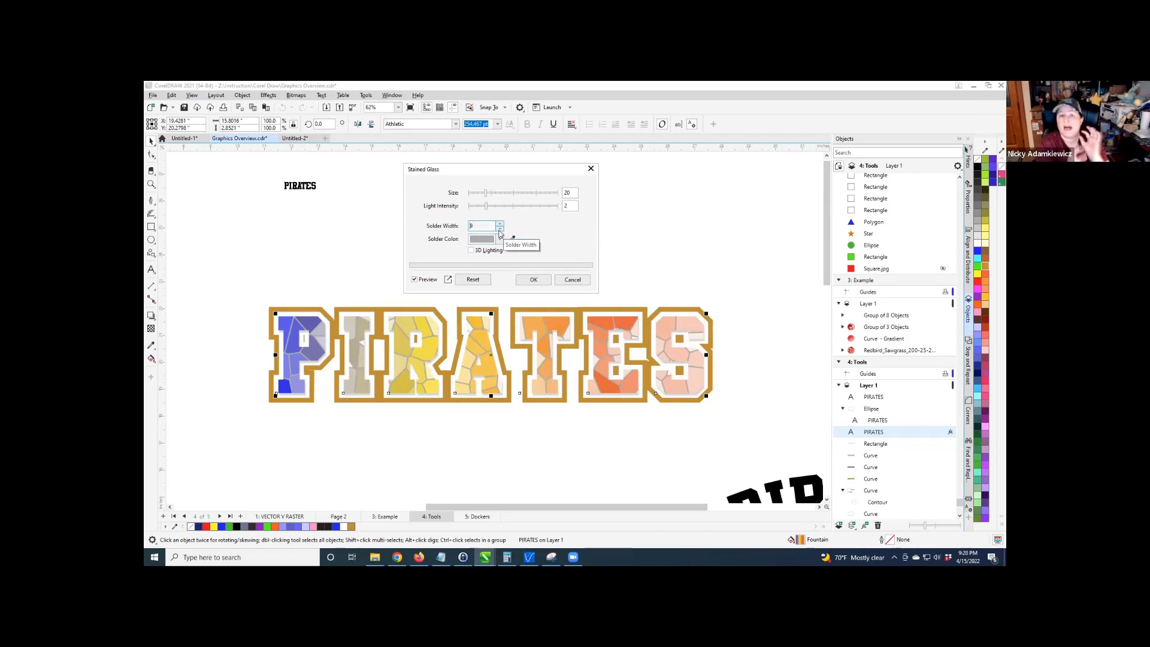
left_click(499, 229)
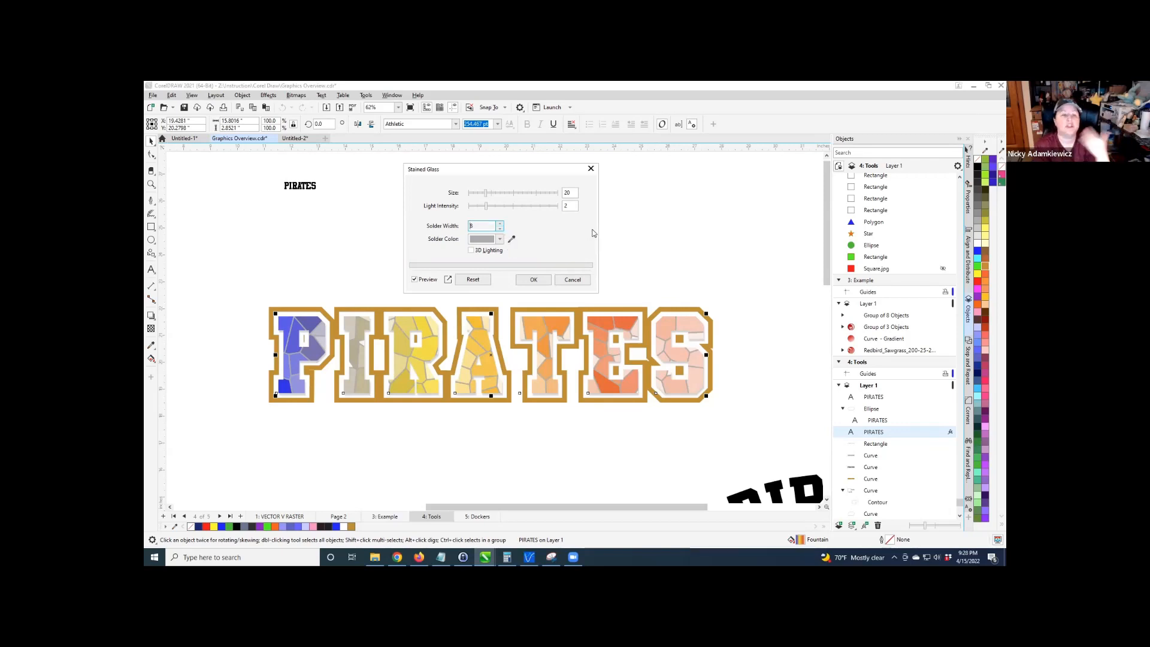
left_click(535, 280)
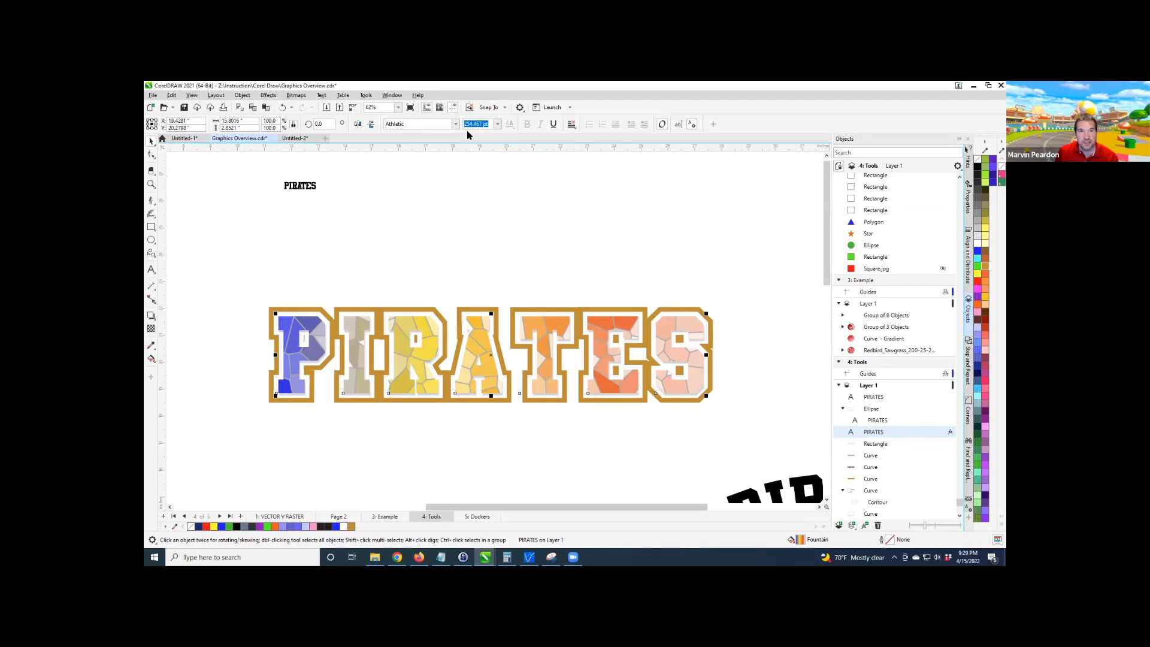
Review the list of available dockers and show the Properties docker for the selected PIRATES text.
left_click(381, 97)
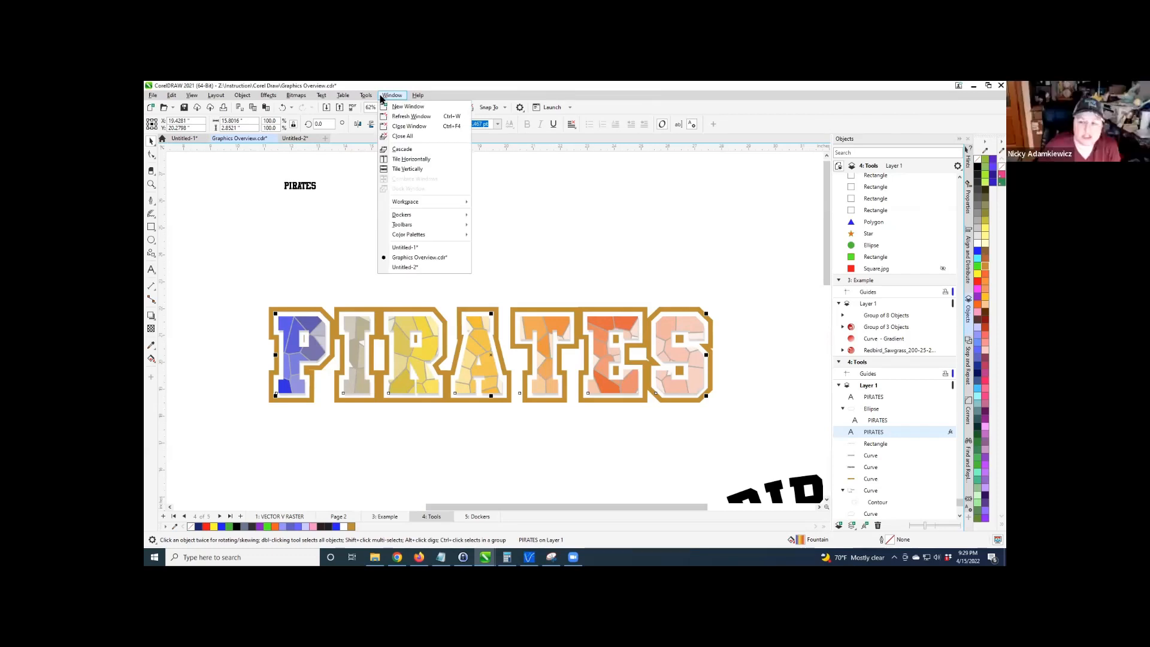
left_click(381, 97)
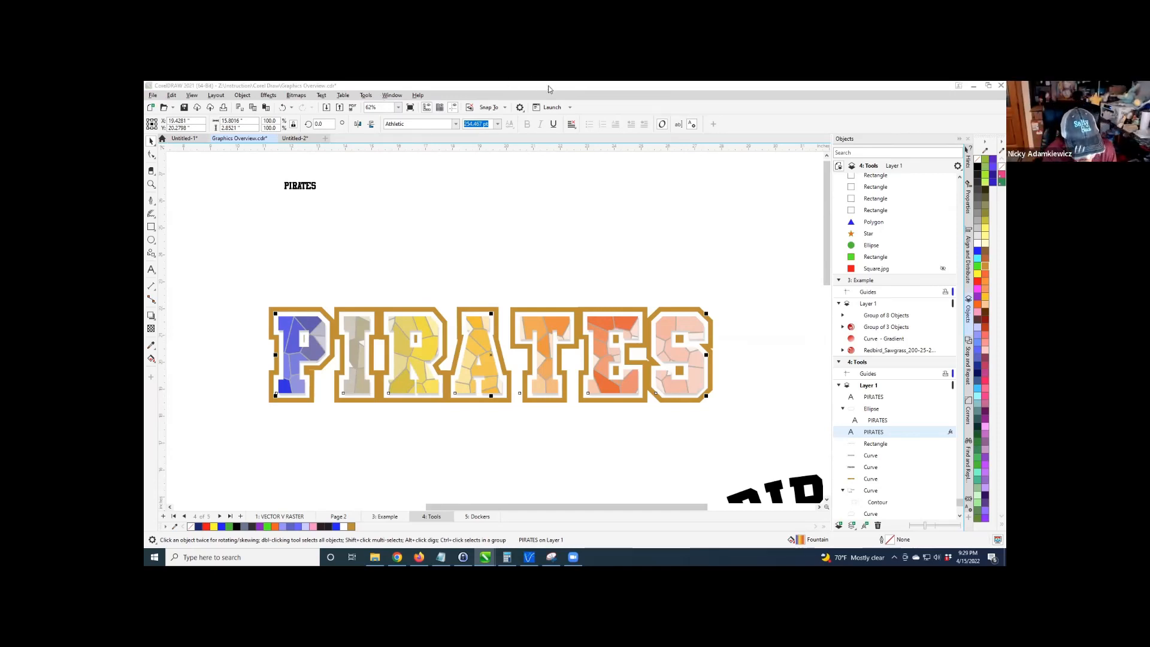
left_click(392, 95)
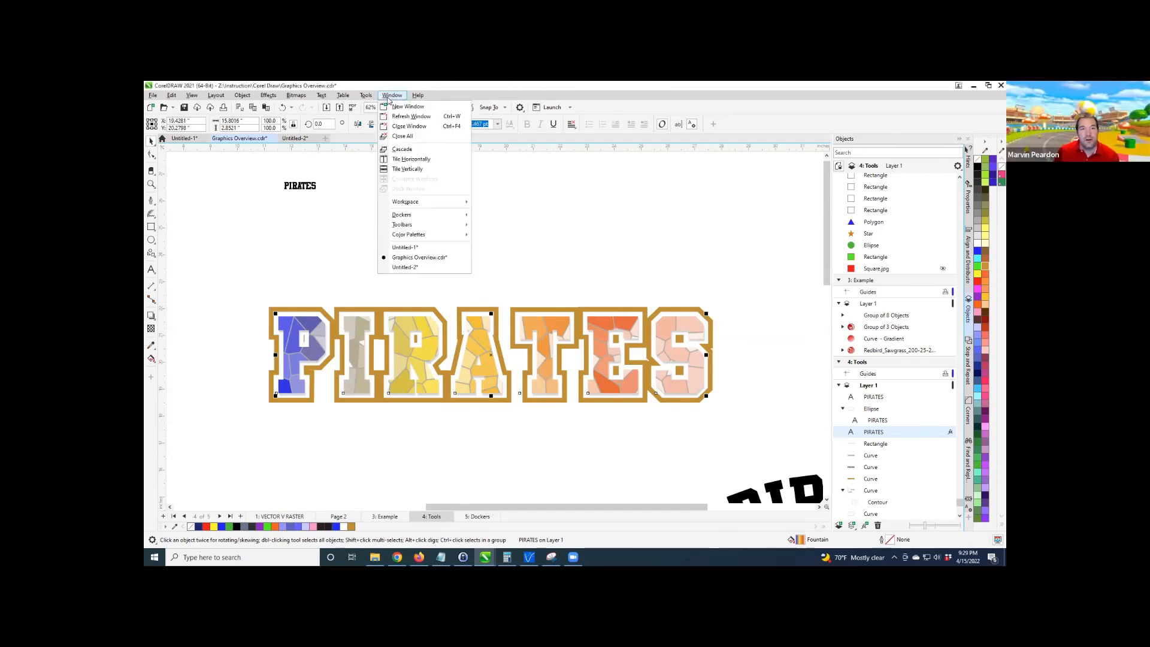
mouse_move(423, 216)
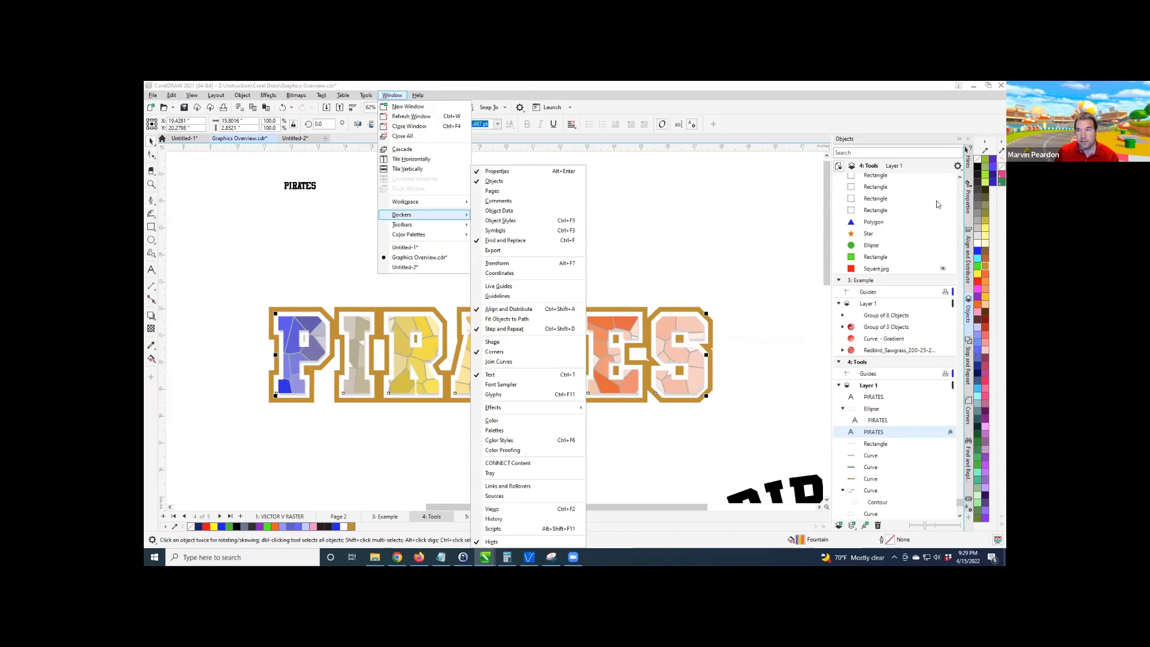
left_click(968, 204)
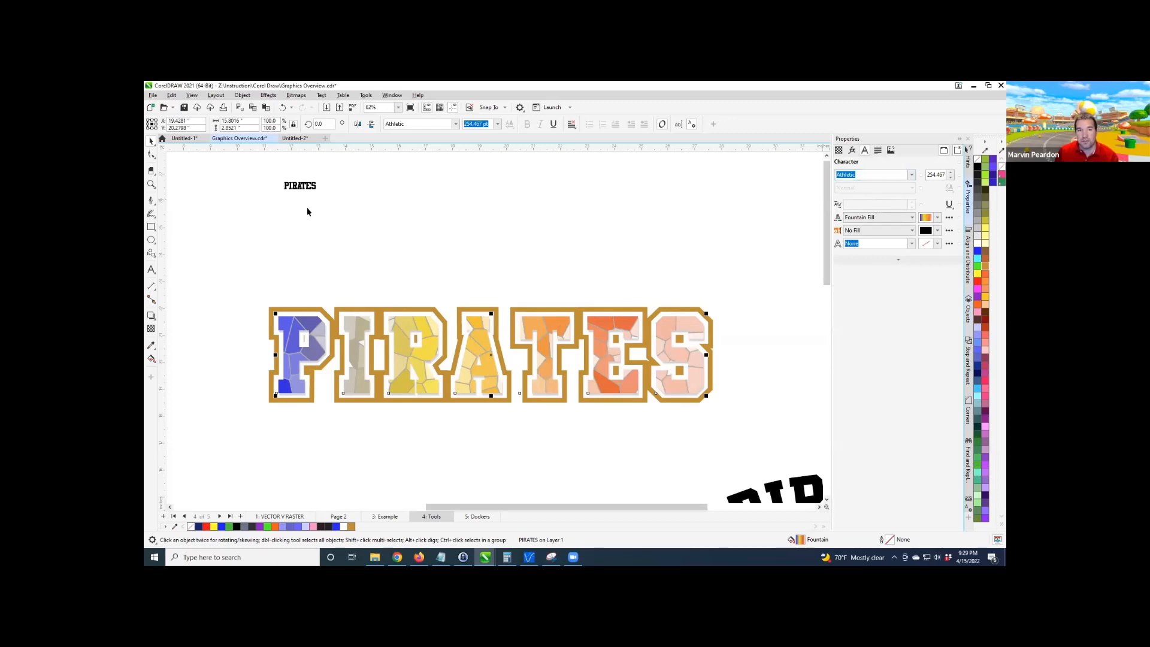
Enlarge the small black PIRATES text to about 7.22 inches wide and view the properties of the arched PIRATES text.
left_click(302, 186)
left_click_drag(317, 190, 483, 281)
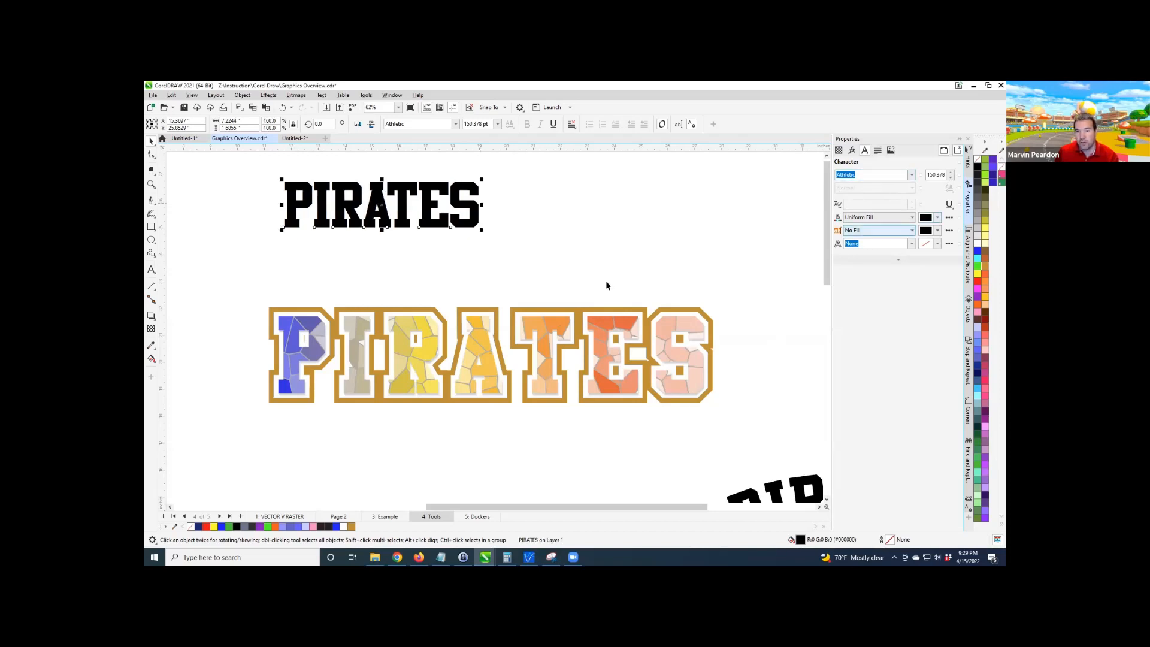
scroll(605, 285, "down", 2)
left_click(693, 489)
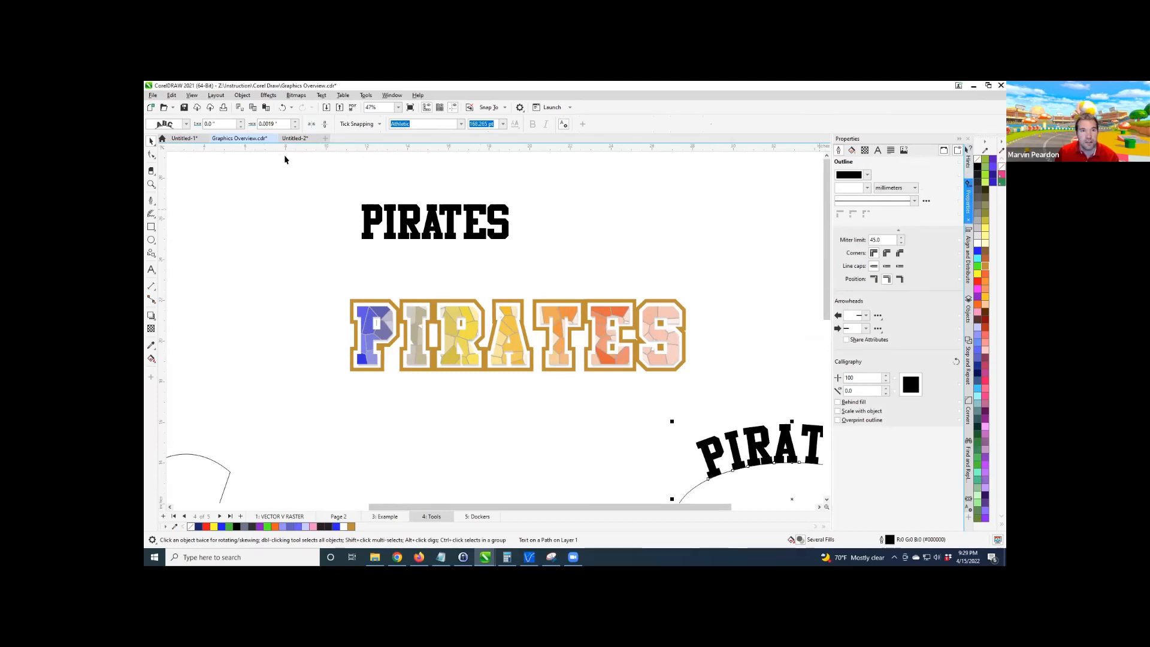
key("Escape")
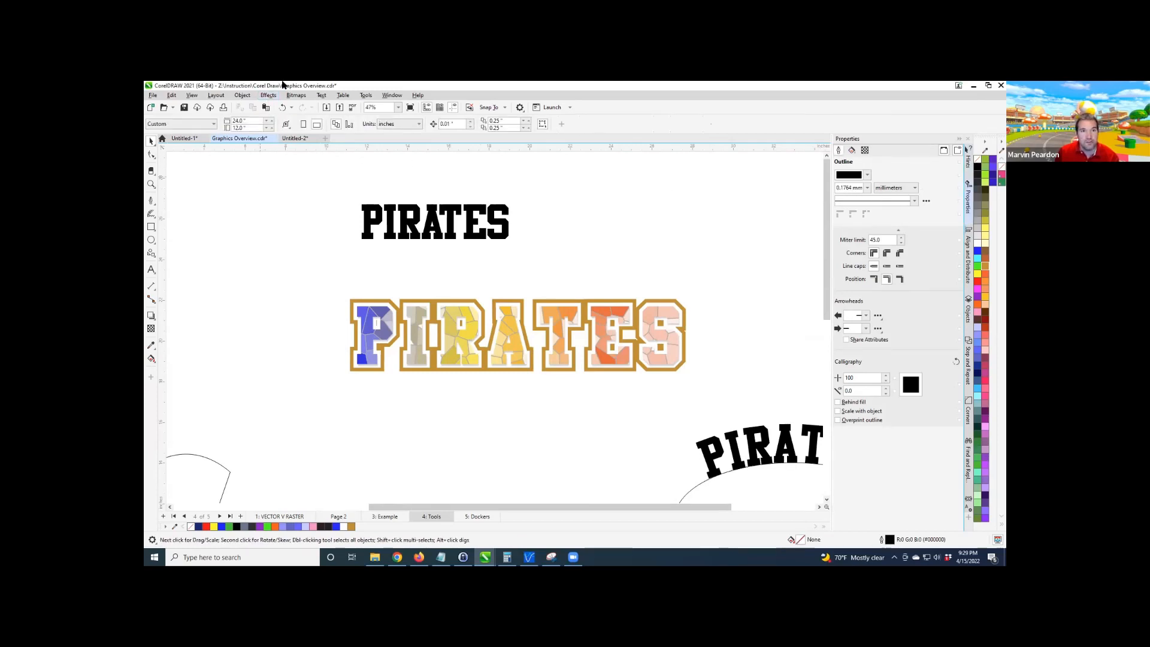
Insert a QR code and move it to the empty area outside the page, beside the black PIRATES text.
left_click(242, 97)
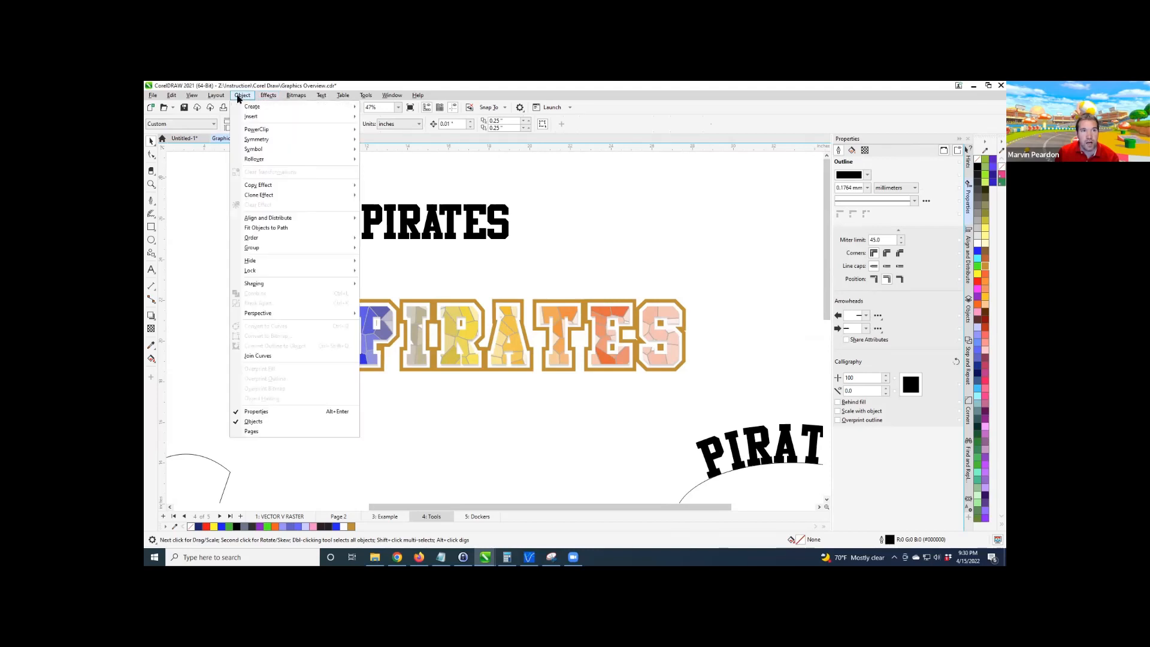
mouse_move(251, 119)
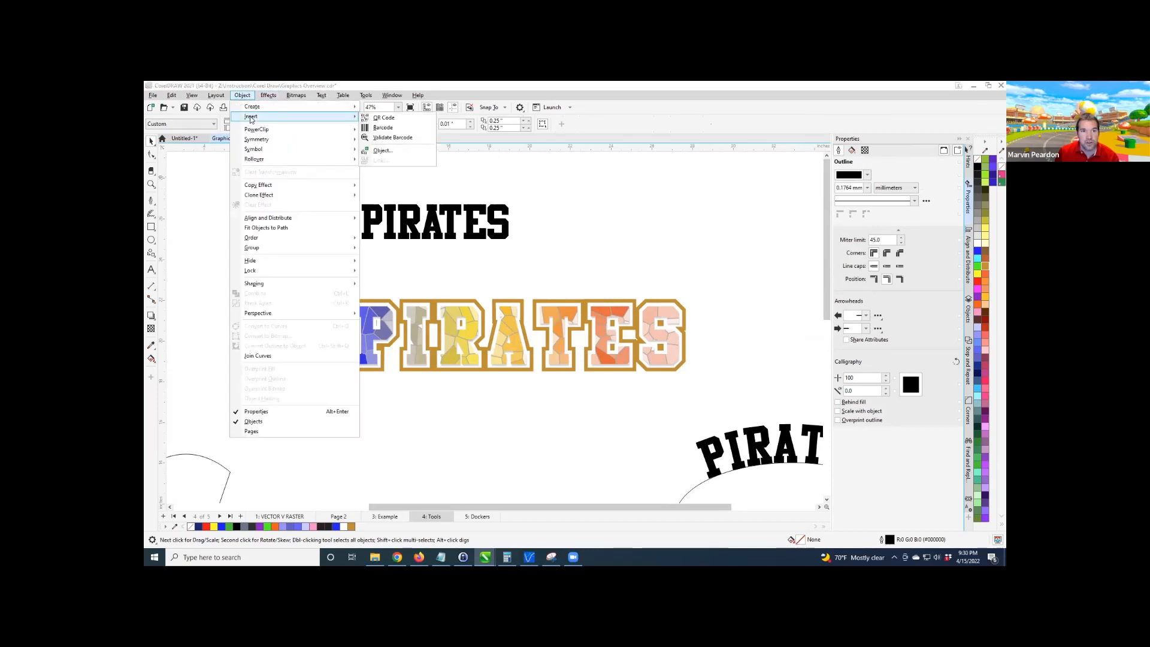
left_click(393, 120)
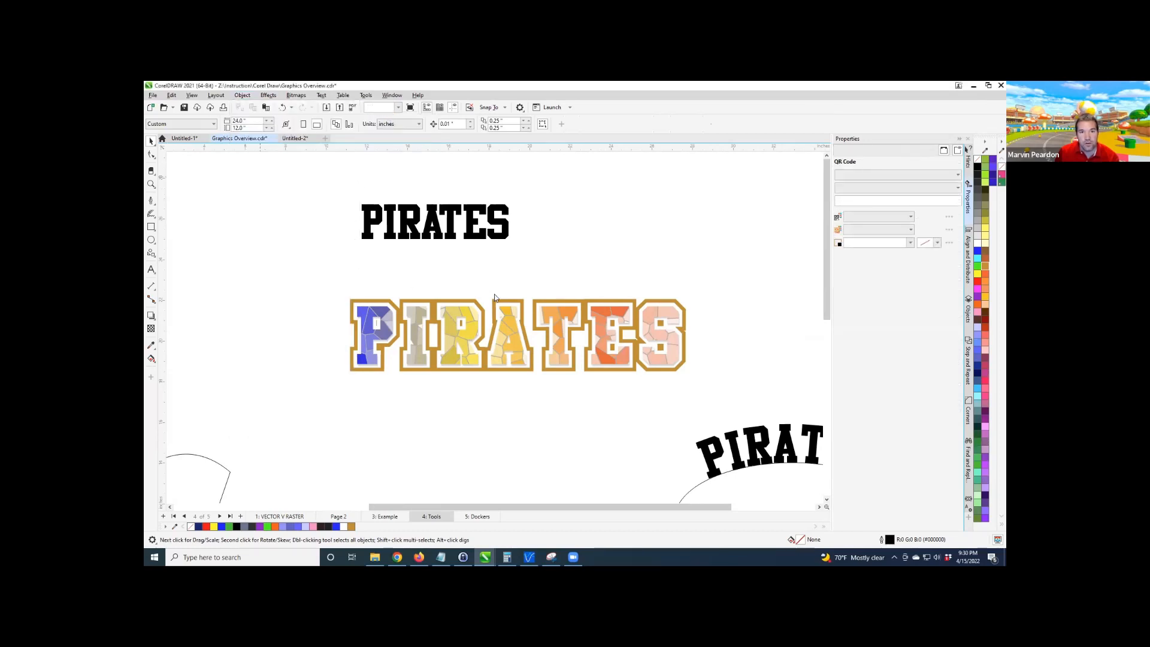
scroll(494, 298, "down", 4)
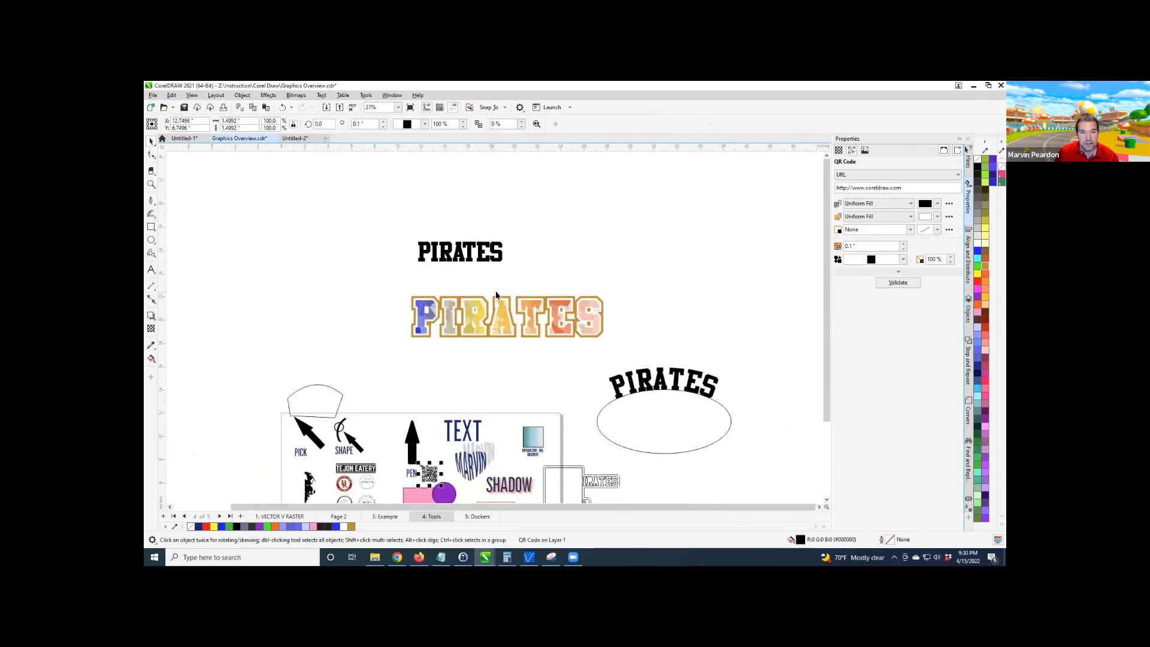
left_click_drag(442, 425, 245, 214)
Enlarge the QR code proportionally to about 2.34 inches square.
scroll(245, 214, "up", 2)
scroll(245, 213, "up", 9)
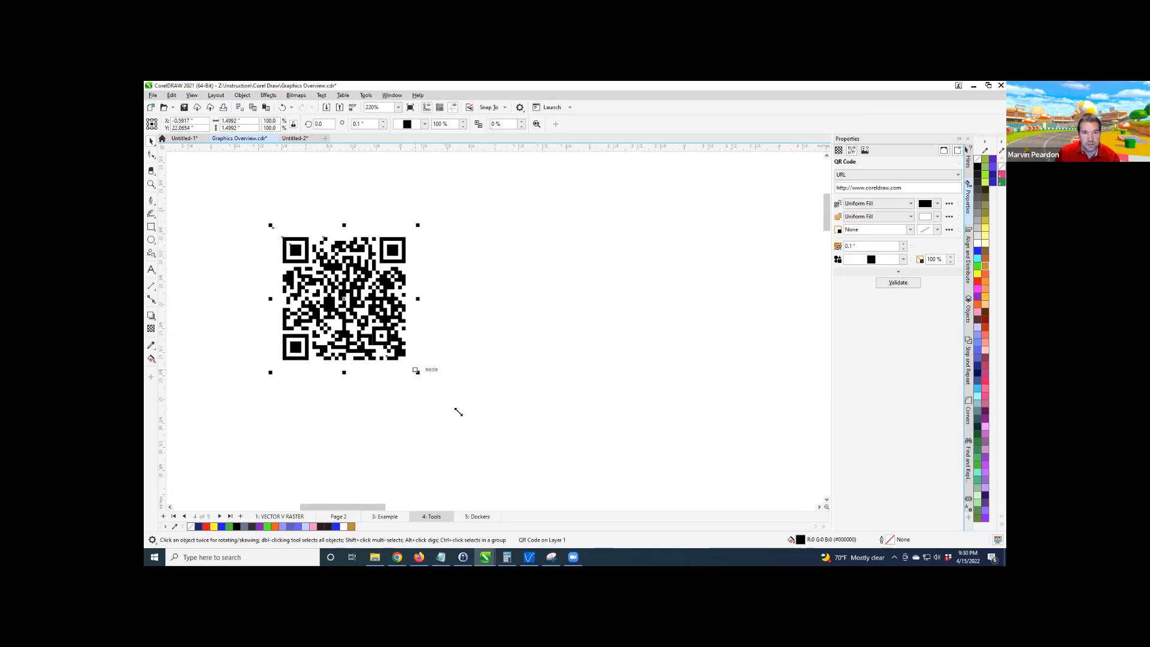
left_click_drag(458, 412, 530, 454)
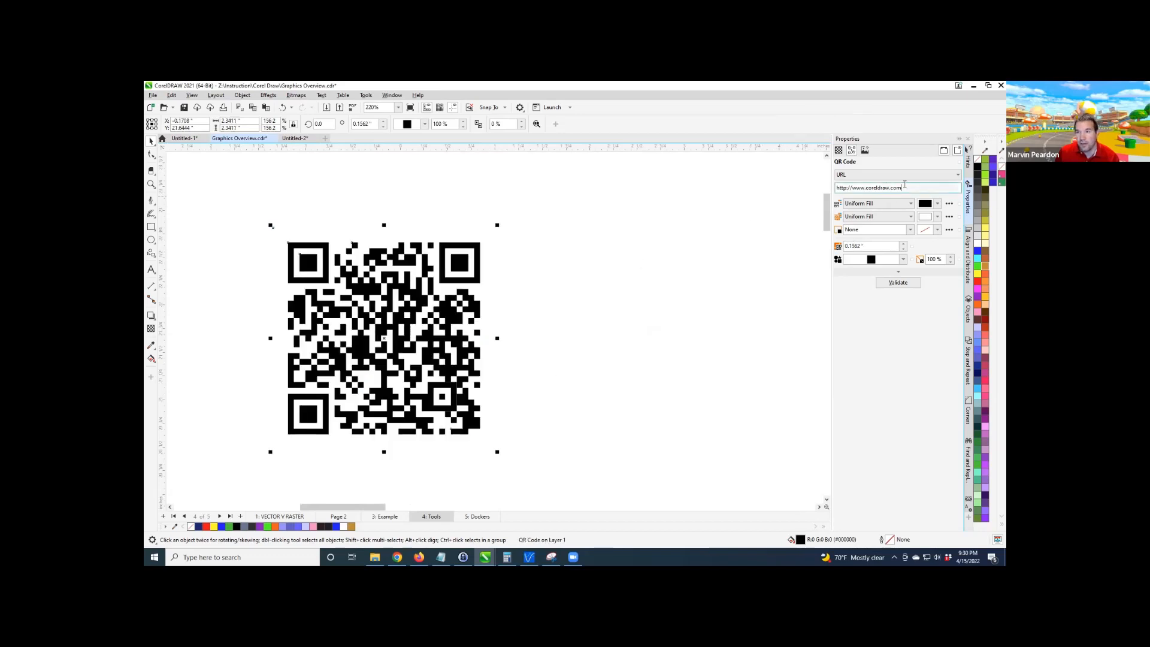
left_click_drag(905, 185, 861, 184)
type("sassysubbe")
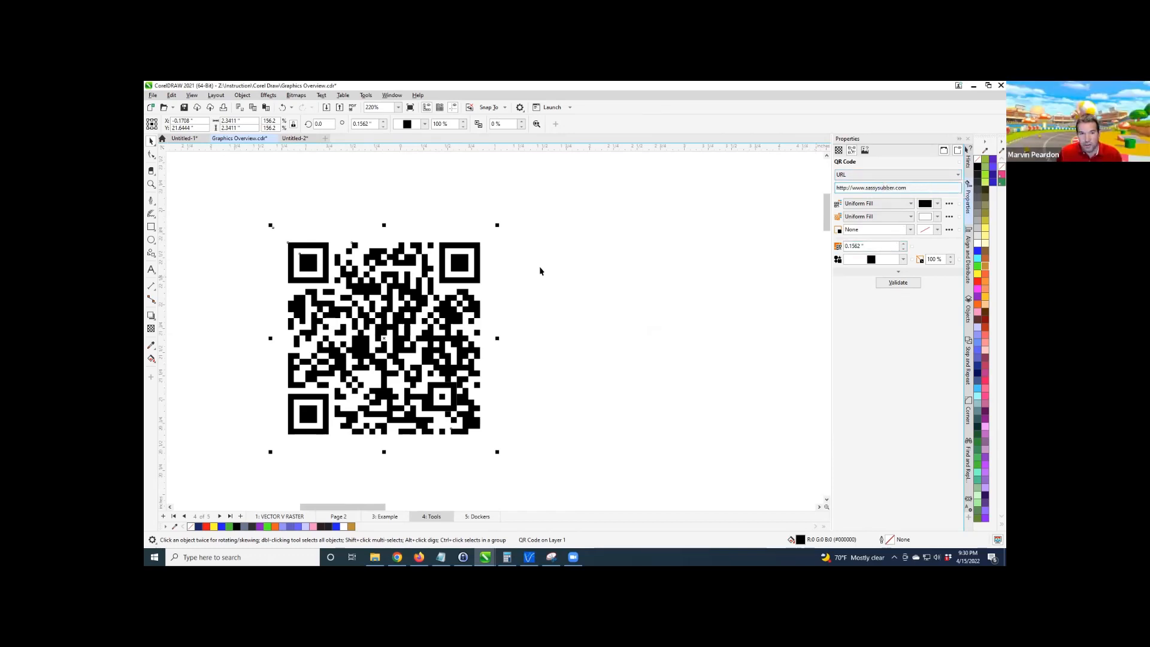
key("Tab")
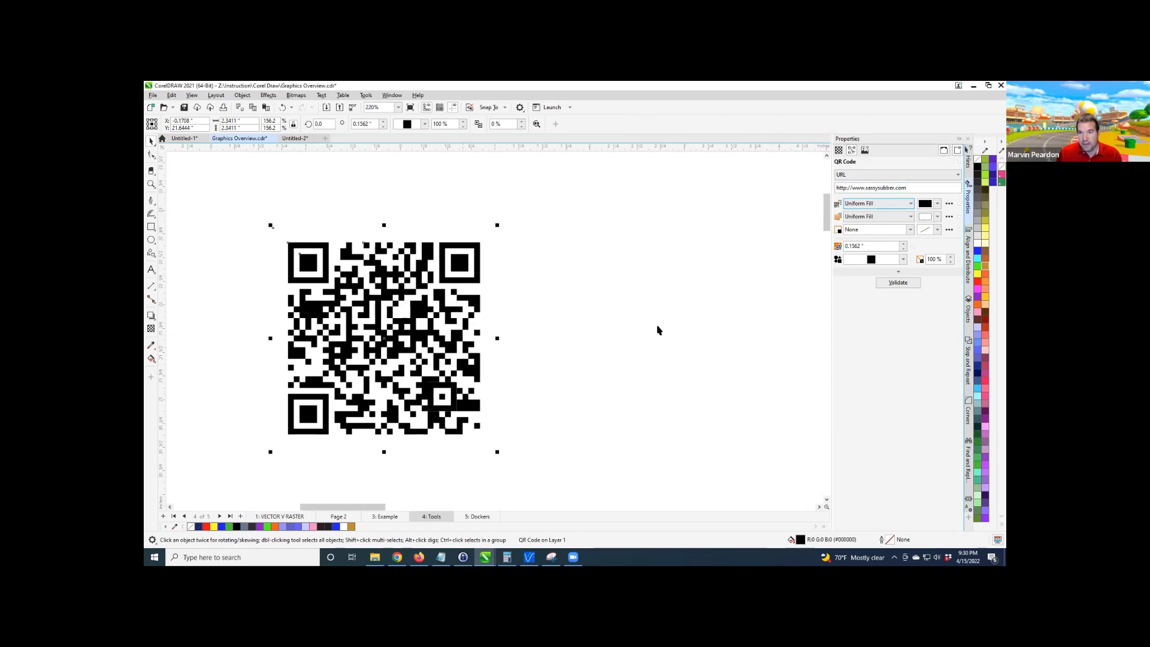
double_click(879, 187)
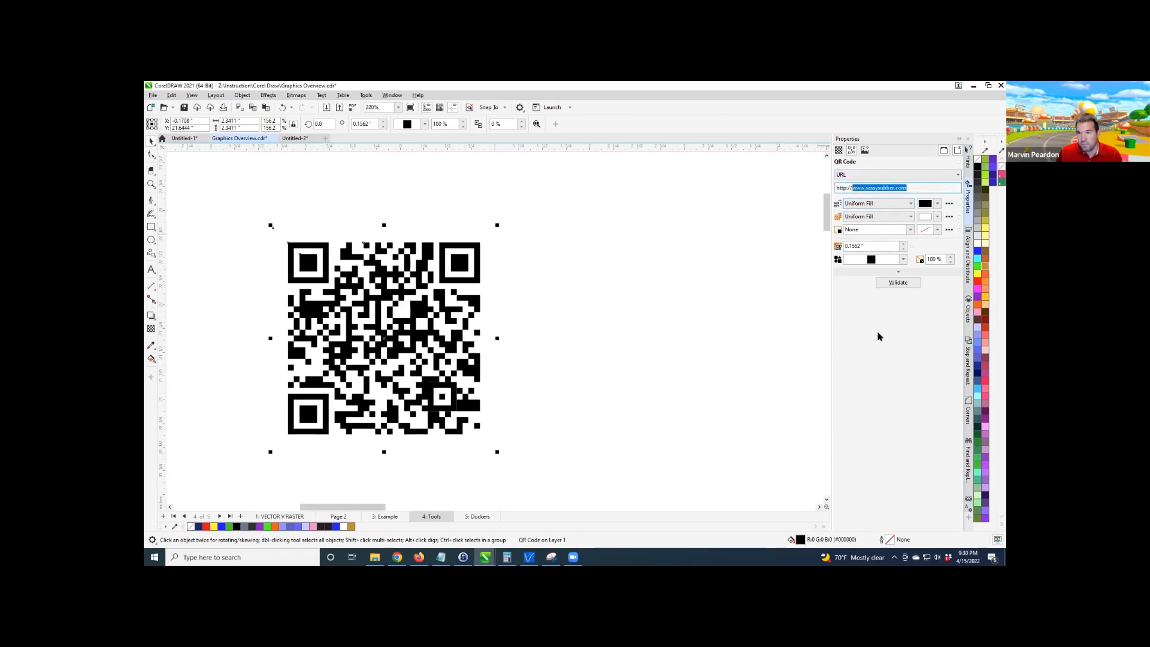
Validate the QR code and move it slightly up and right, to about X 0.2 and Y 21.76 inches.
left_click(893, 282)
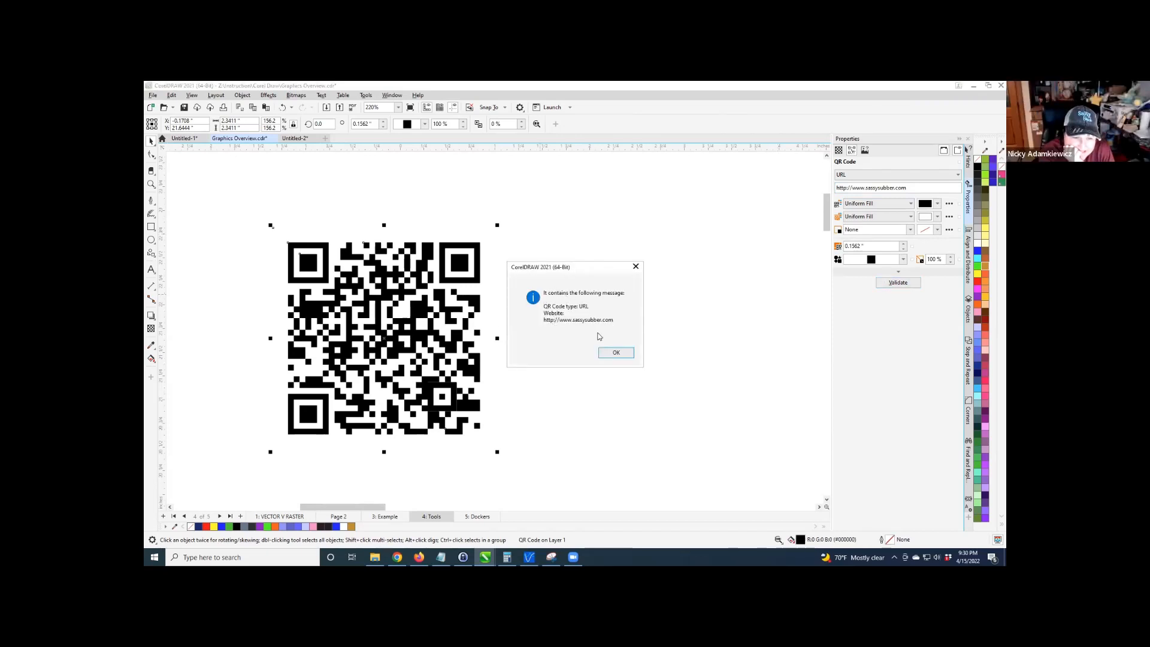
left_click(608, 352)
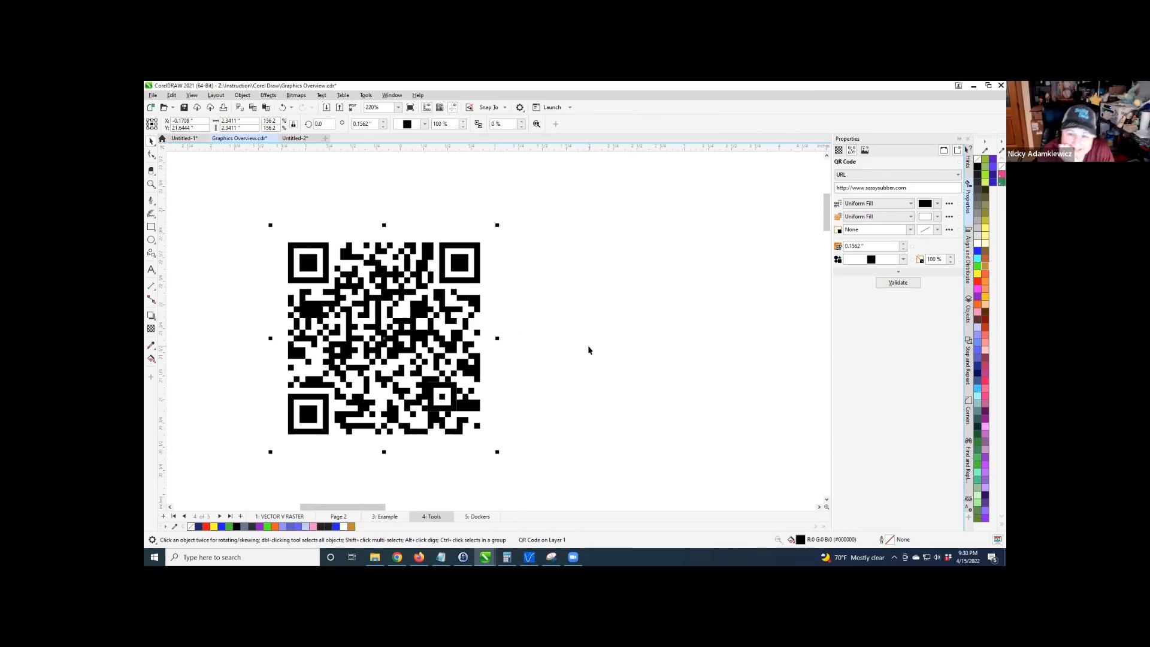
left_click_drag(439, 284, 475, 273)
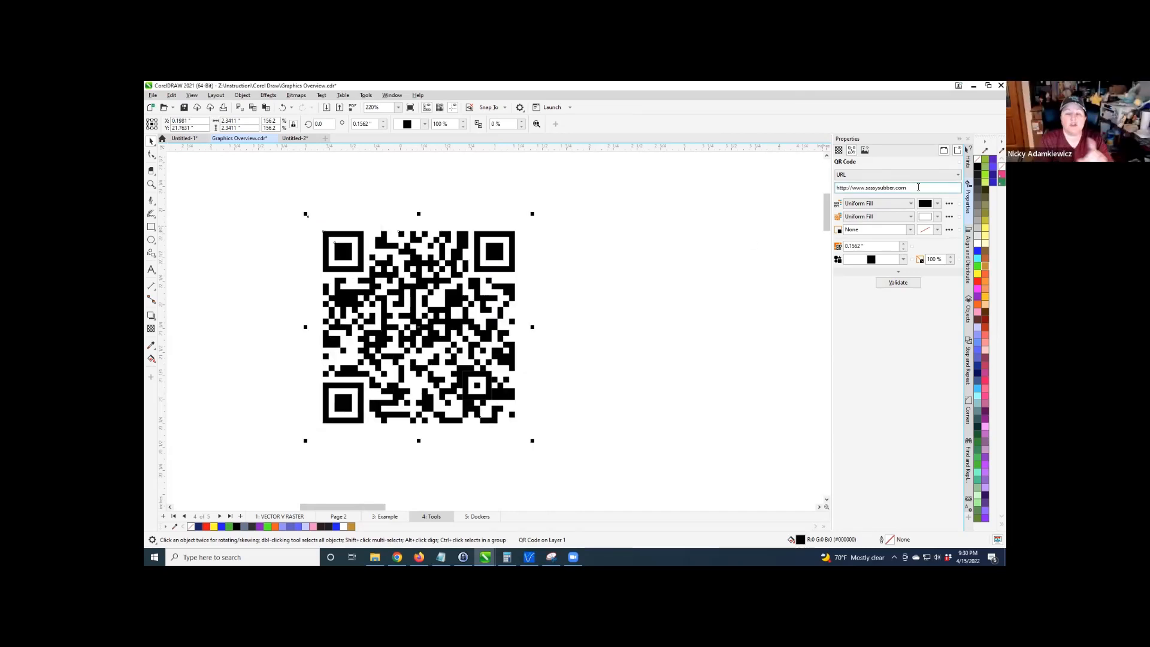
left_click_drag(908, 187, 868, 185)
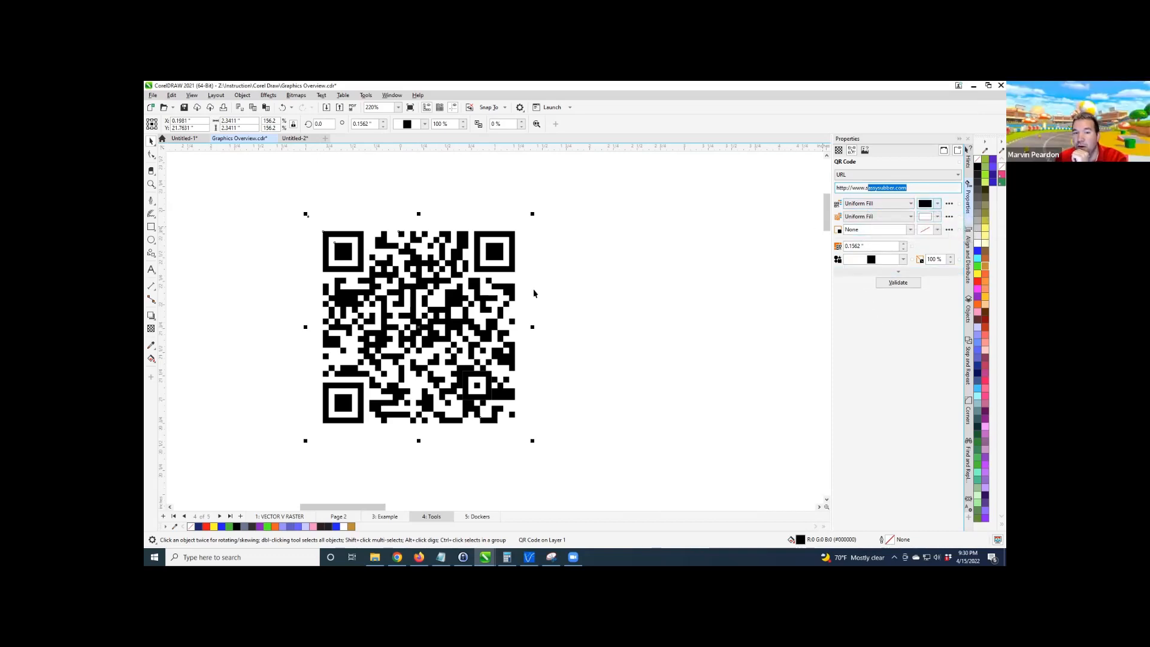
Set the QR code's pixel fill color to red, #FF0000.
left_click(937, 204)
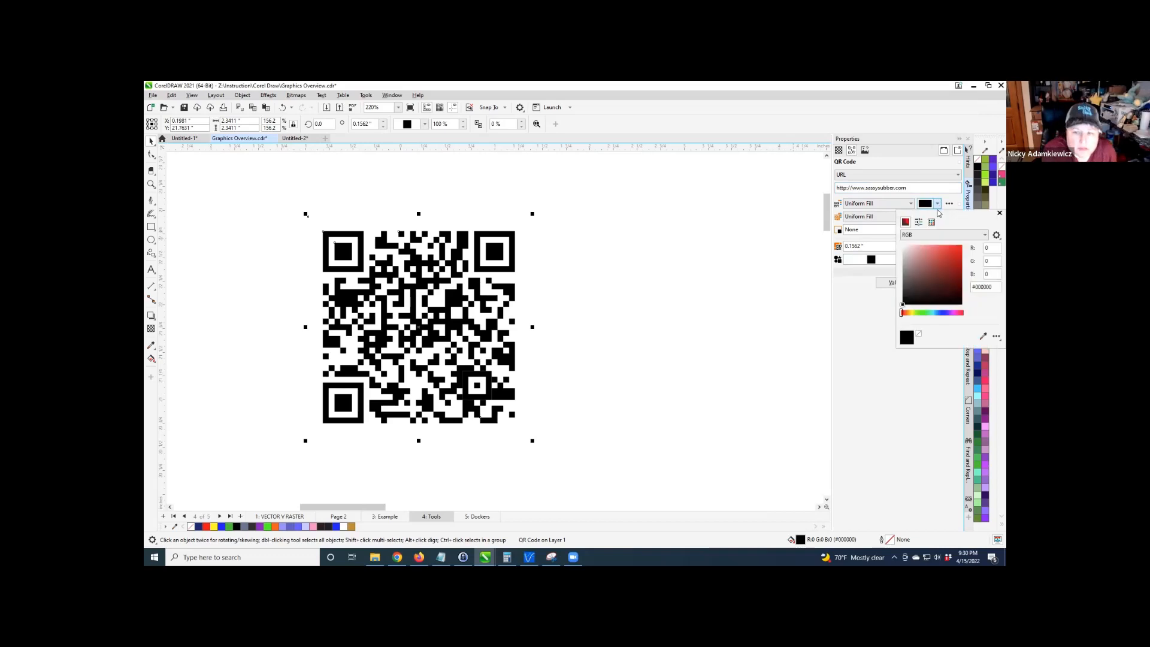
left_click(962, 245)
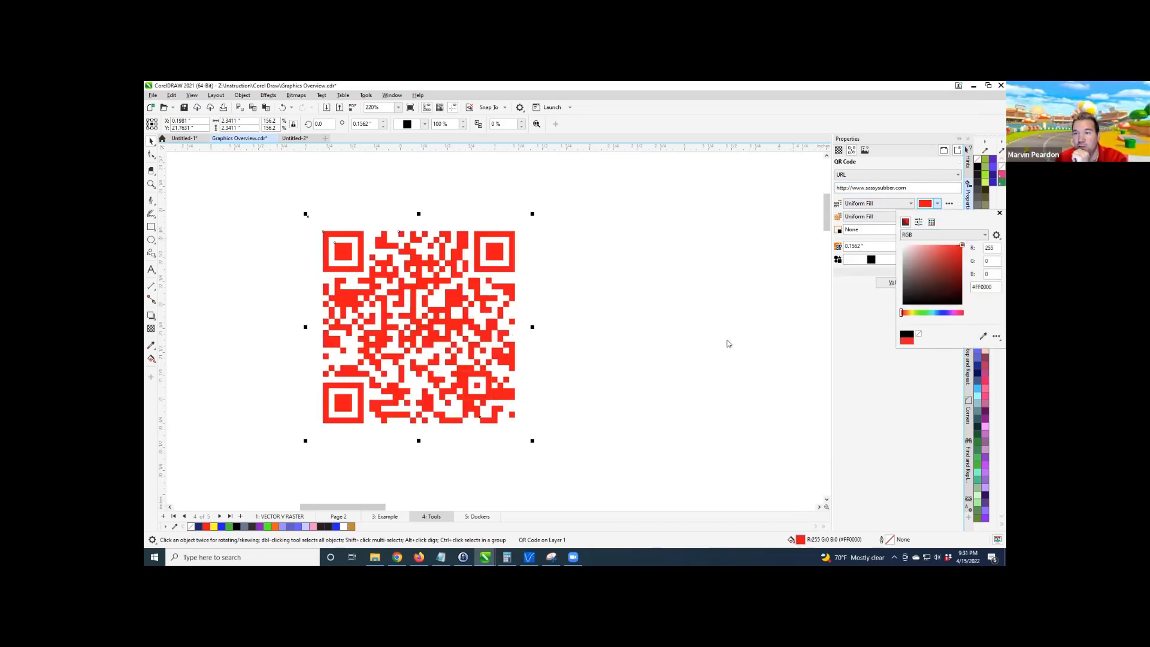
left_click(859, 329)
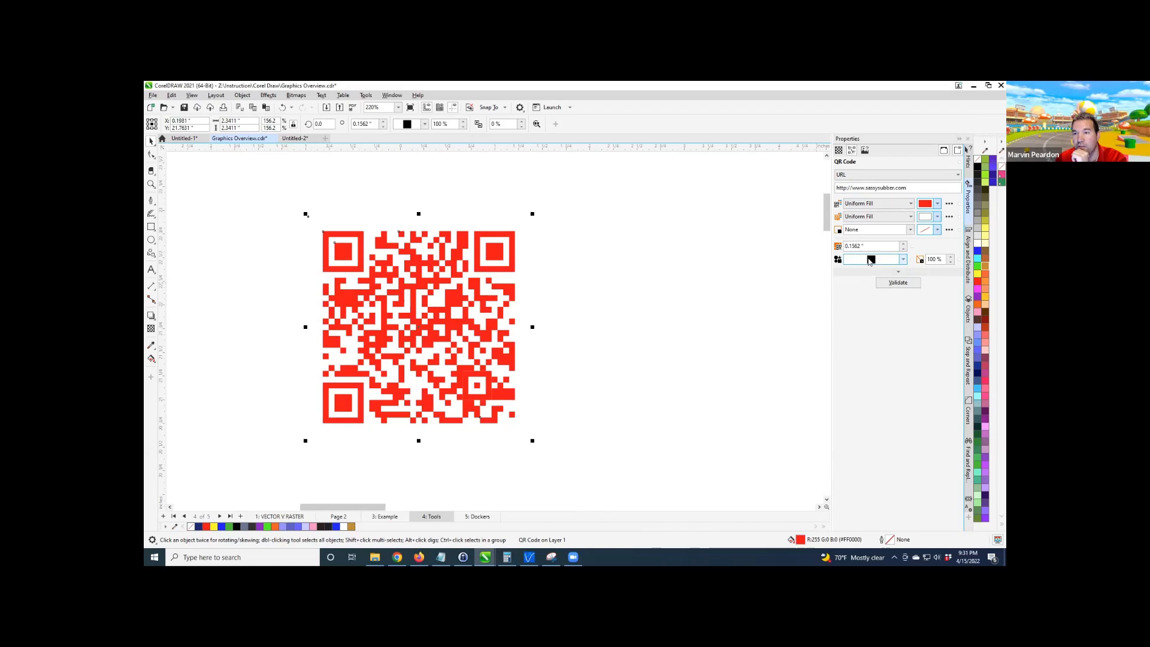
Try the star and diamond pixel shapes on the QR code and settle on round pixels.
left_click(902, 260)
left_click(854, 298)
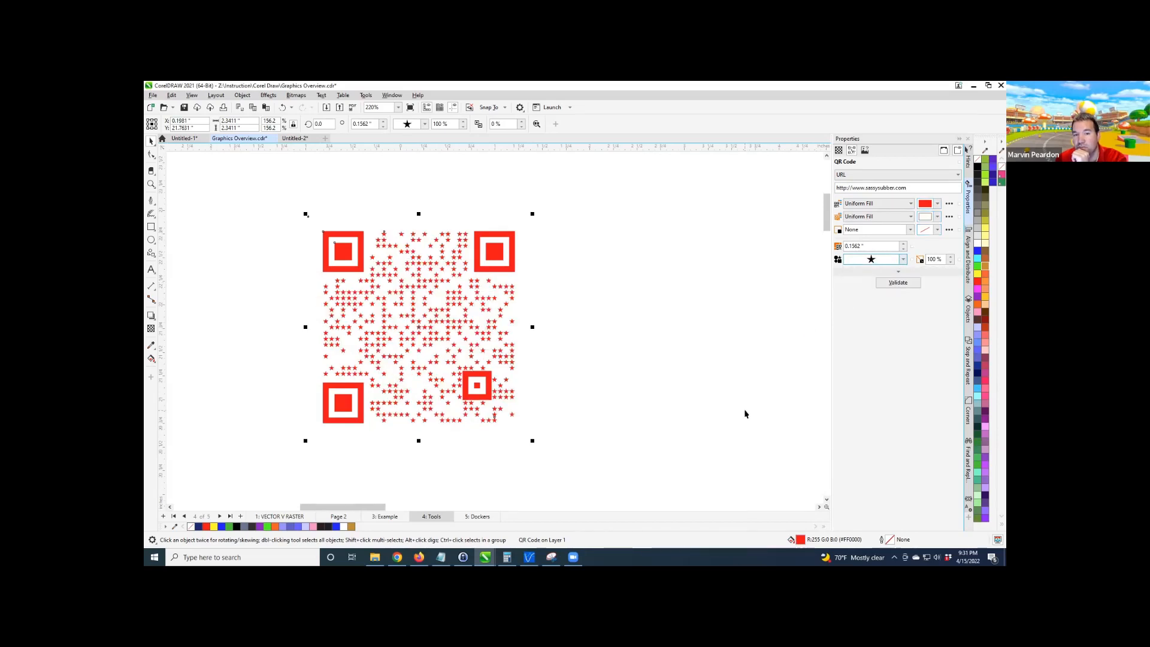
scroll(458, 329, "up", 2)
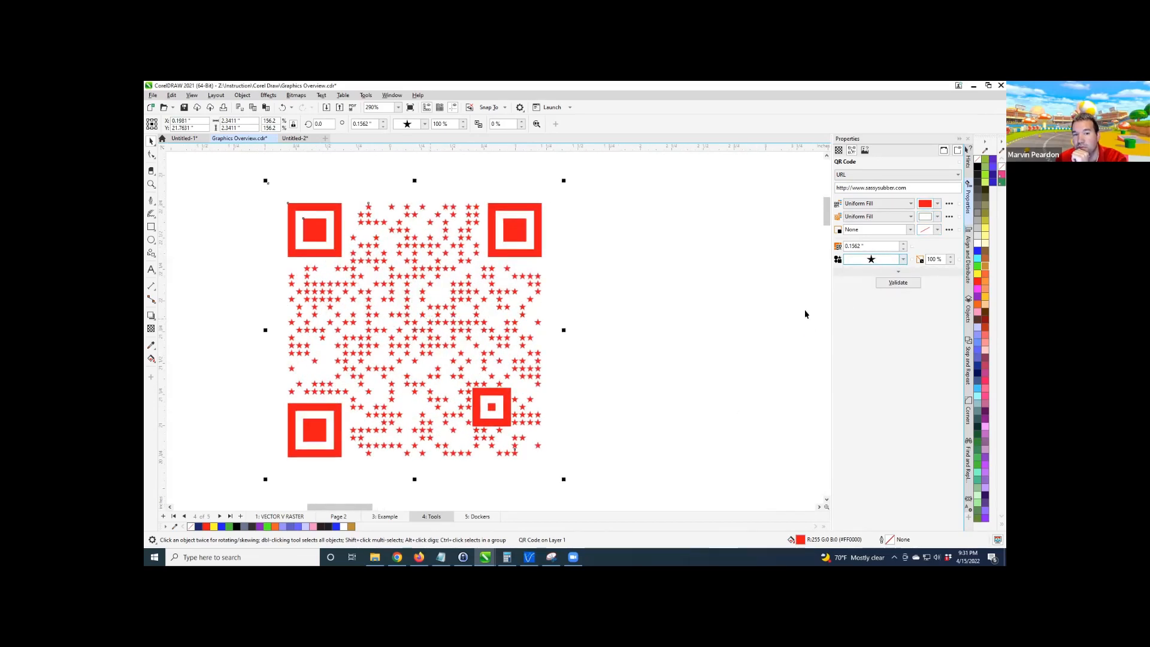
left_click(904, 260)
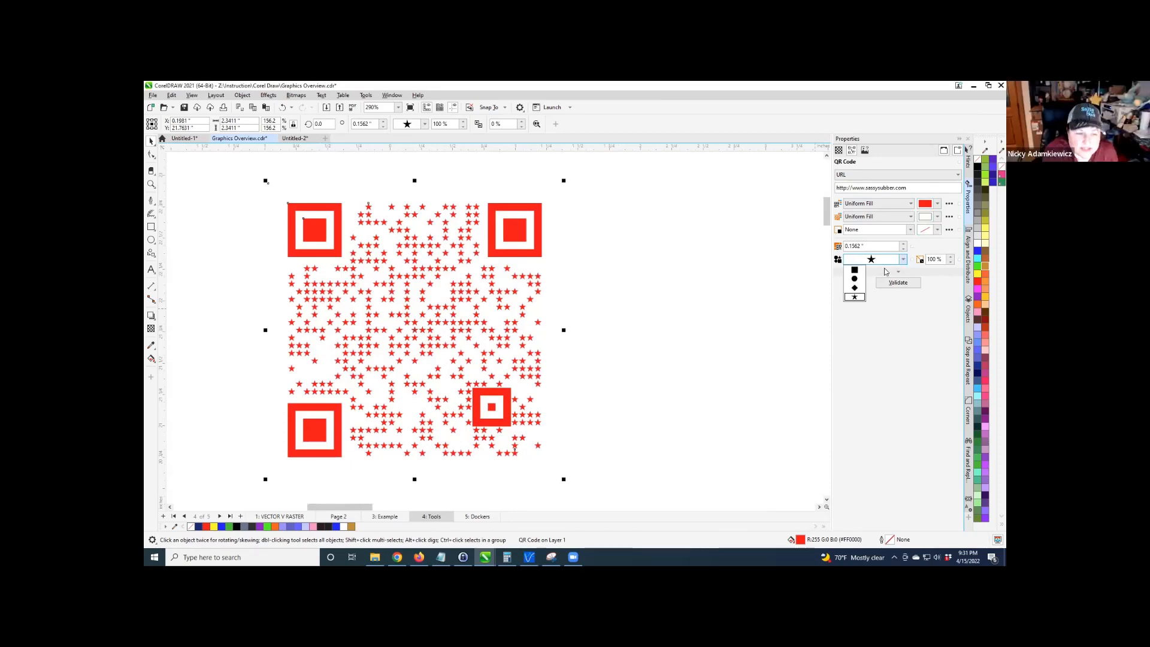
left_click(855, 287)
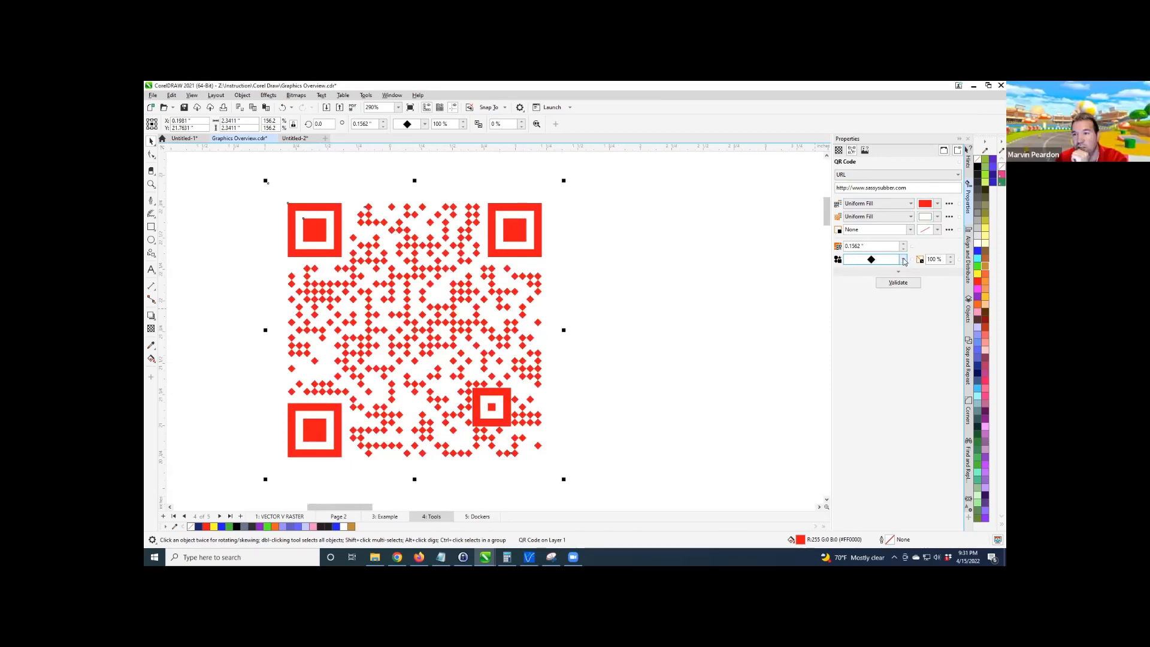
left_click(904, 260)
left_click(855, 279)
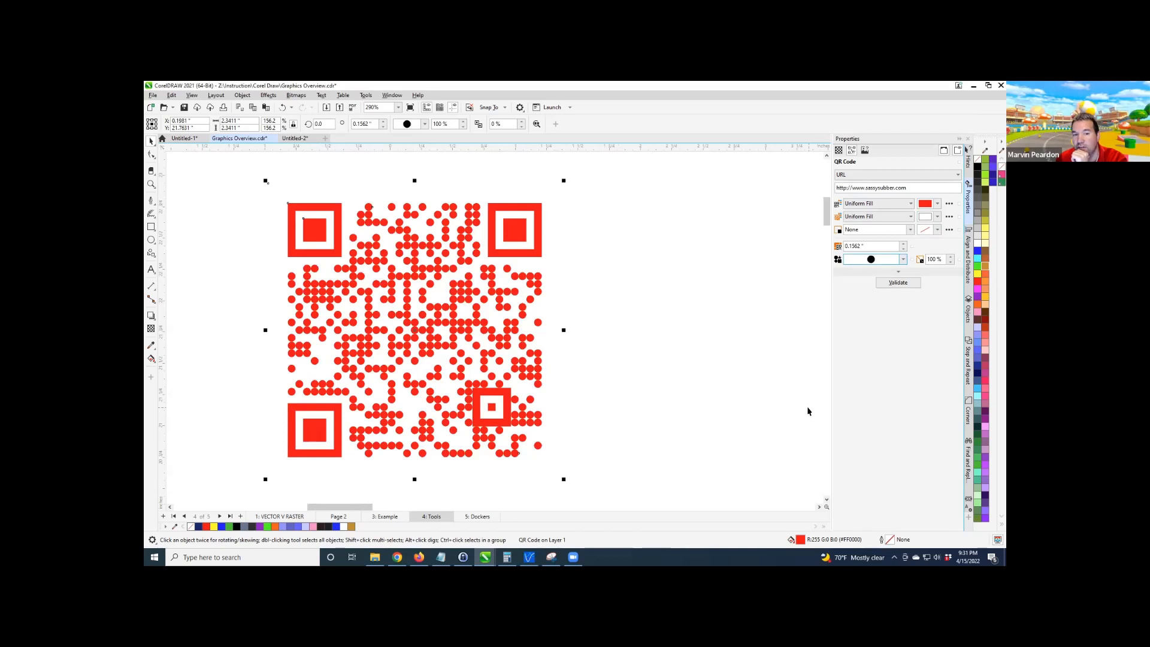
Change the QR code's pixel fill to a very dark brown, #422424.
left_click(938, 205)
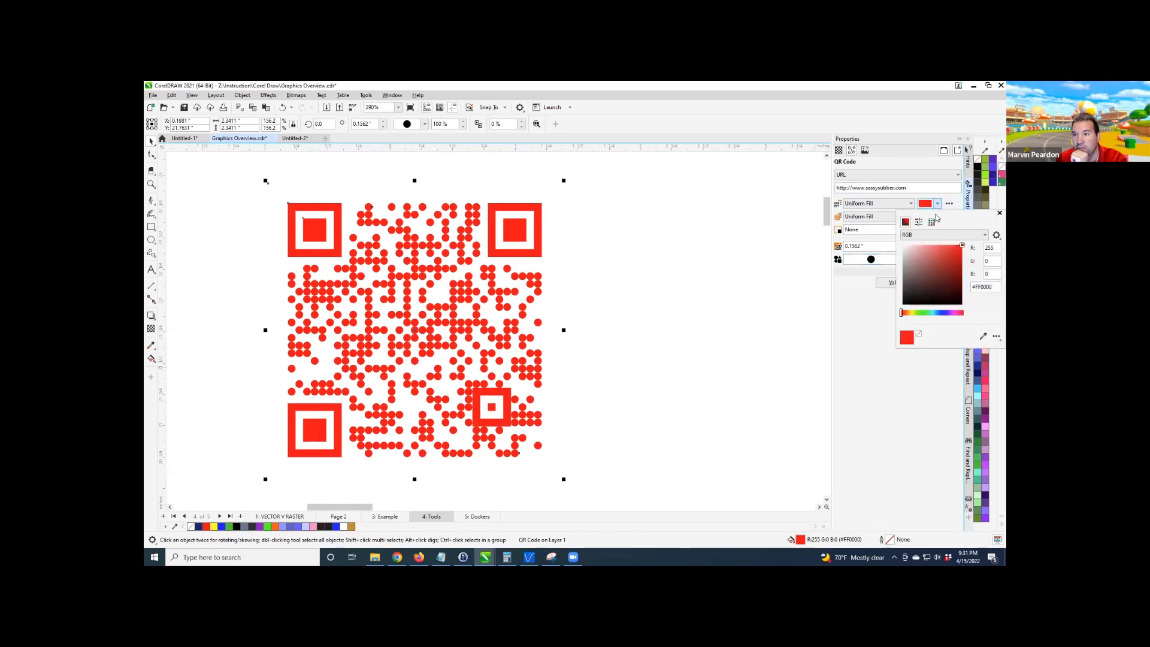
left_click(929, 288)
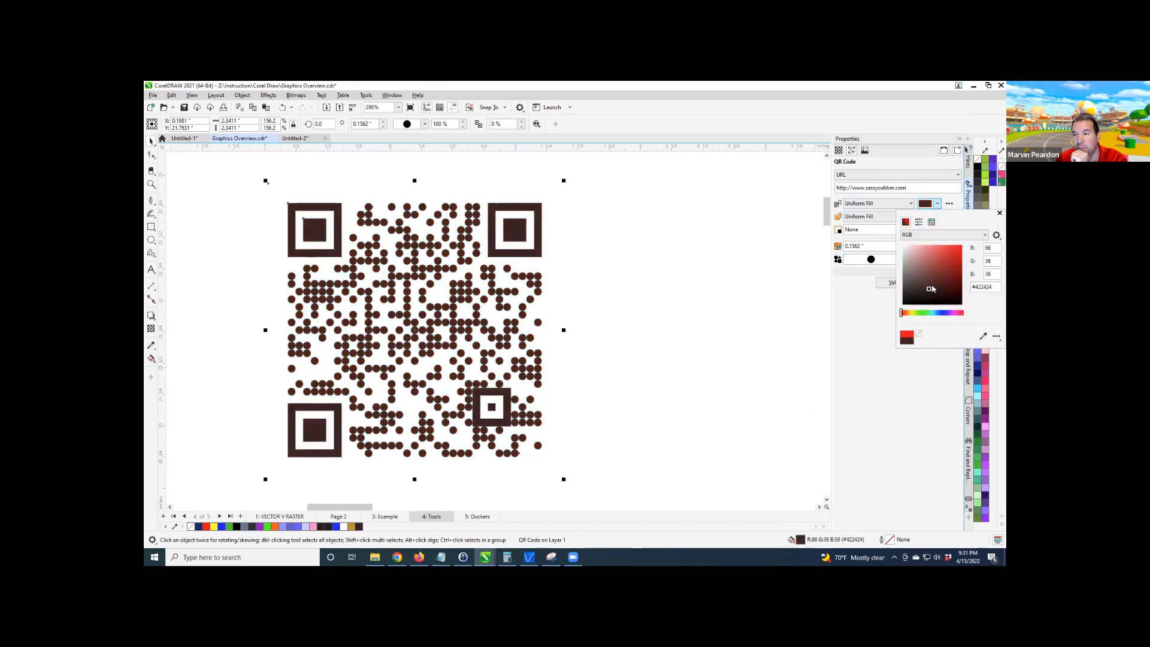
left_click(926, 166)
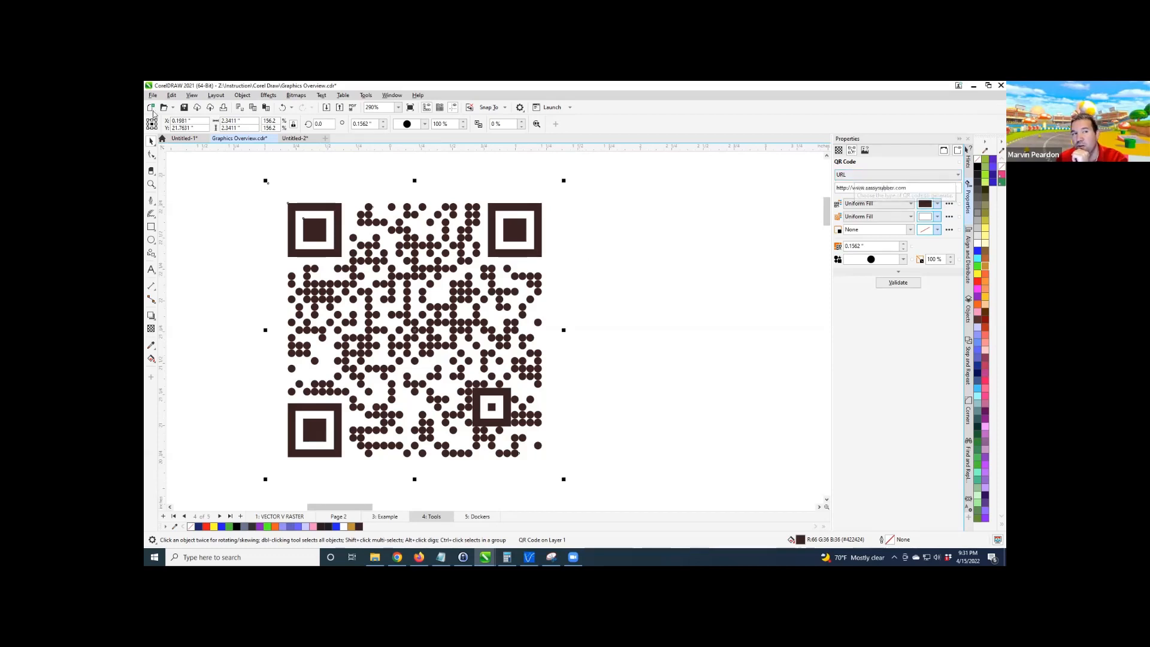
left_click(242, 96)
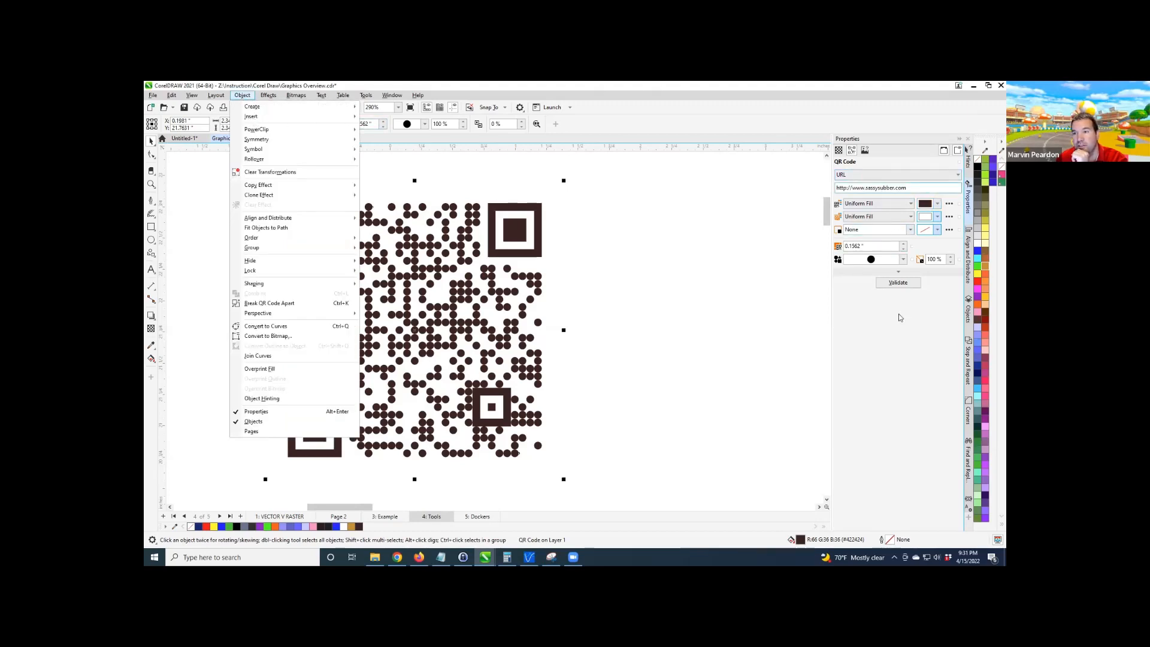
left_click(903, 353)
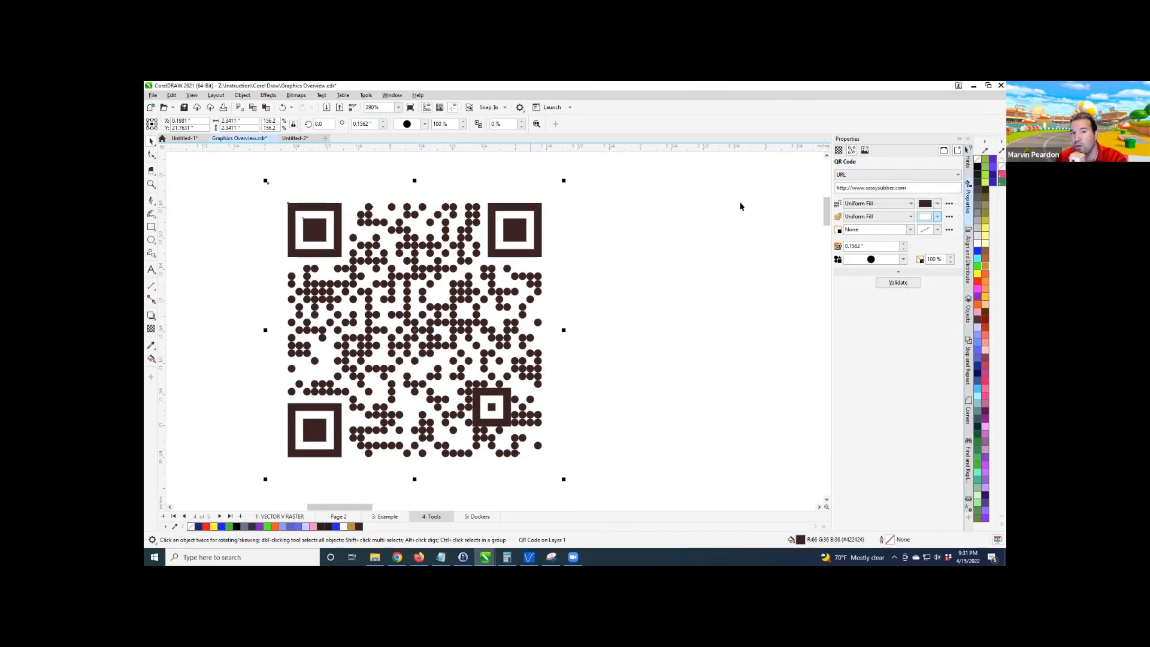
Switch the QR code's content type to Calendar event, back to URL, and to Calendar event again.
left_click(861, 176)
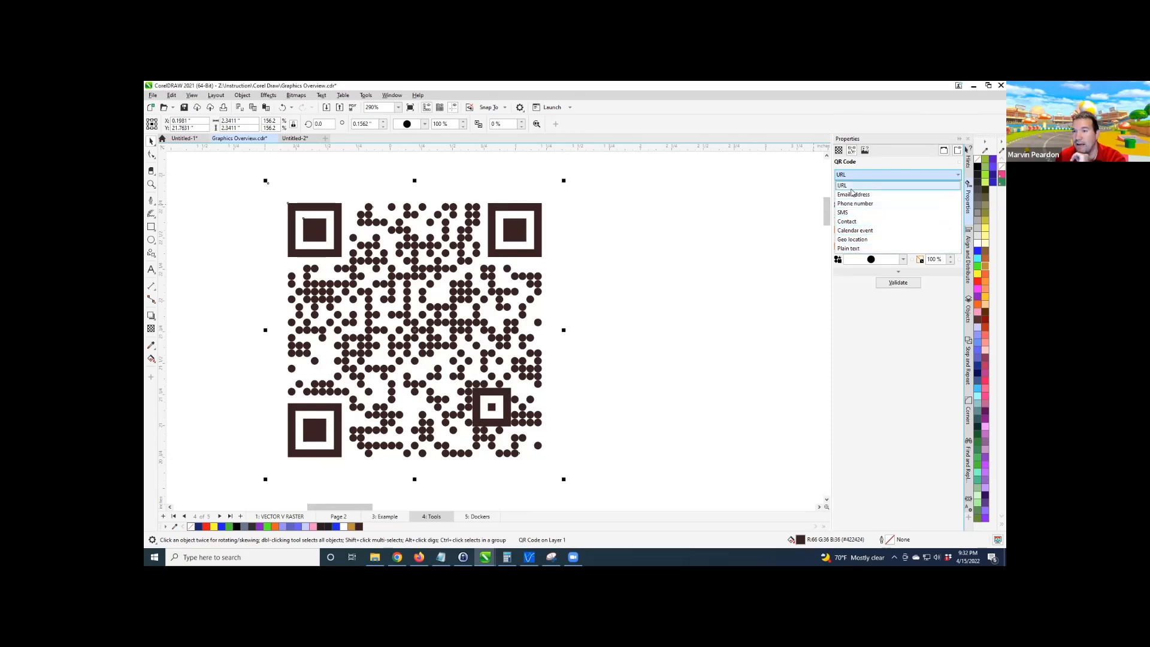
left_click(855, 231)
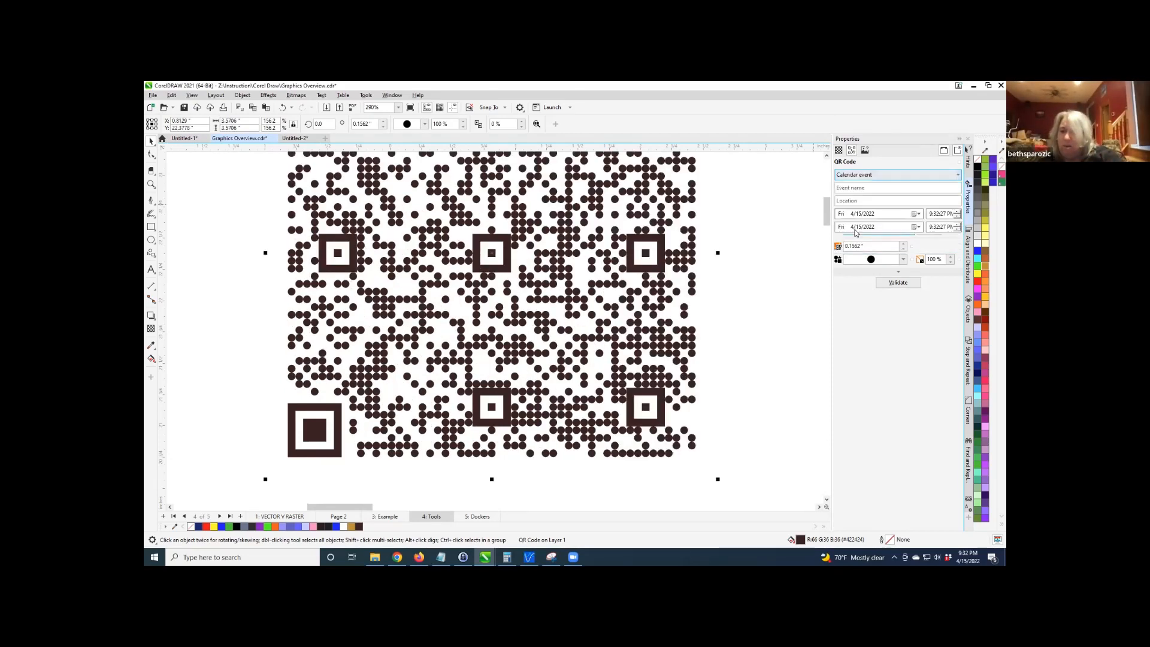
left_click(867, 189)
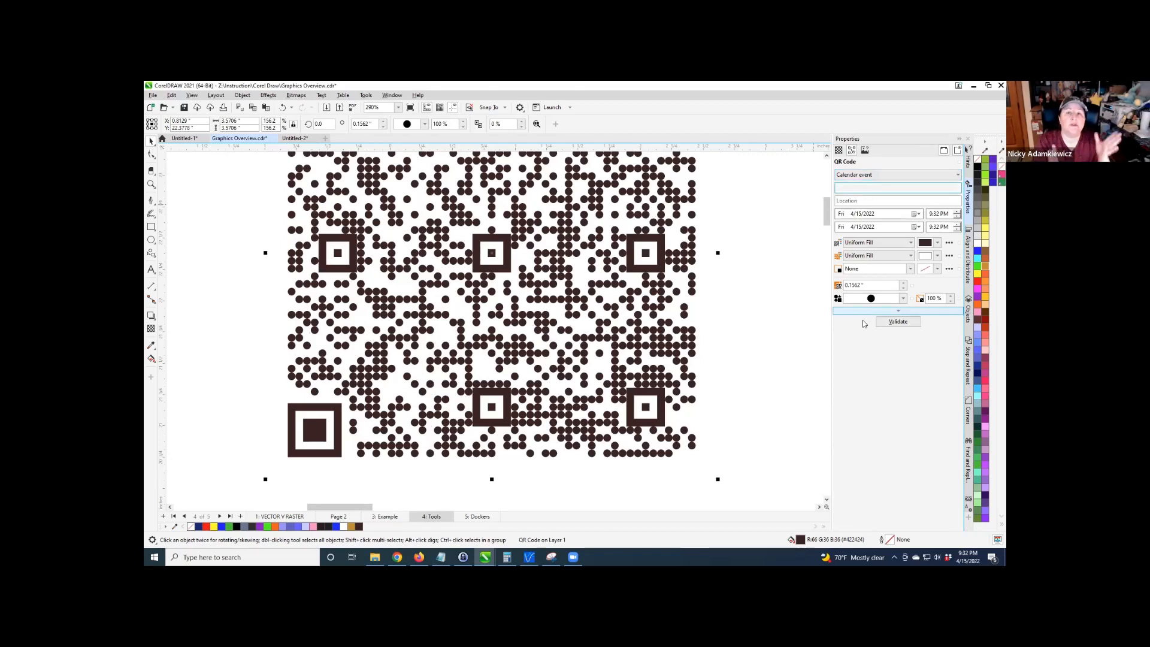
left_click(854, 176)
left_click(854, 185)
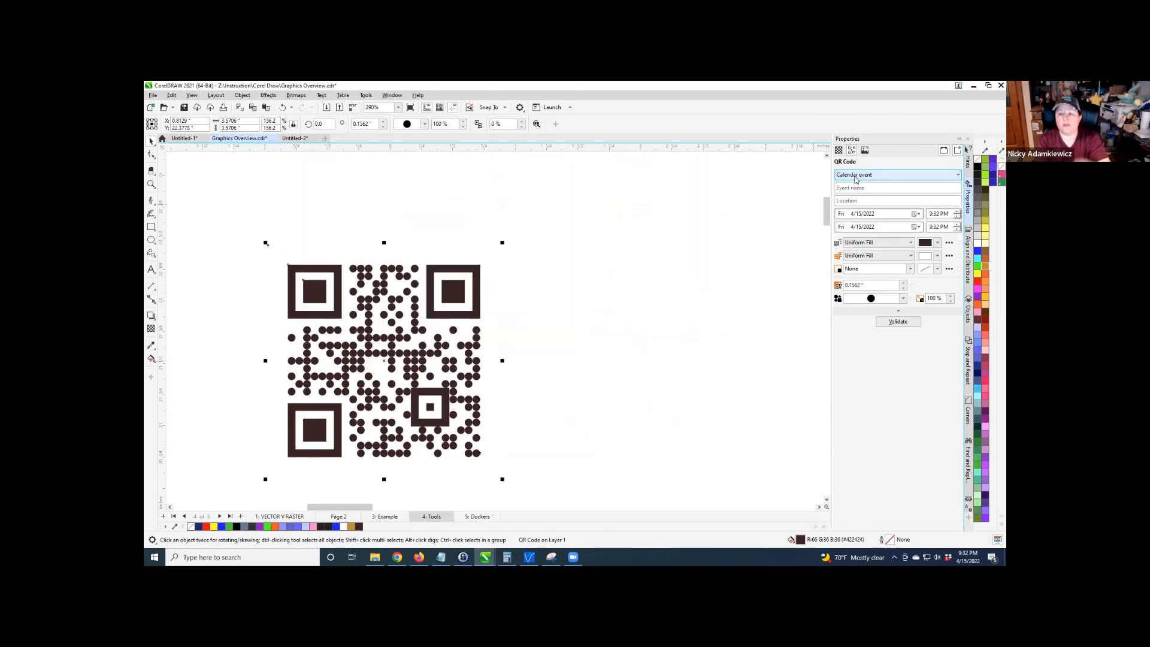
left_click(857, 174)
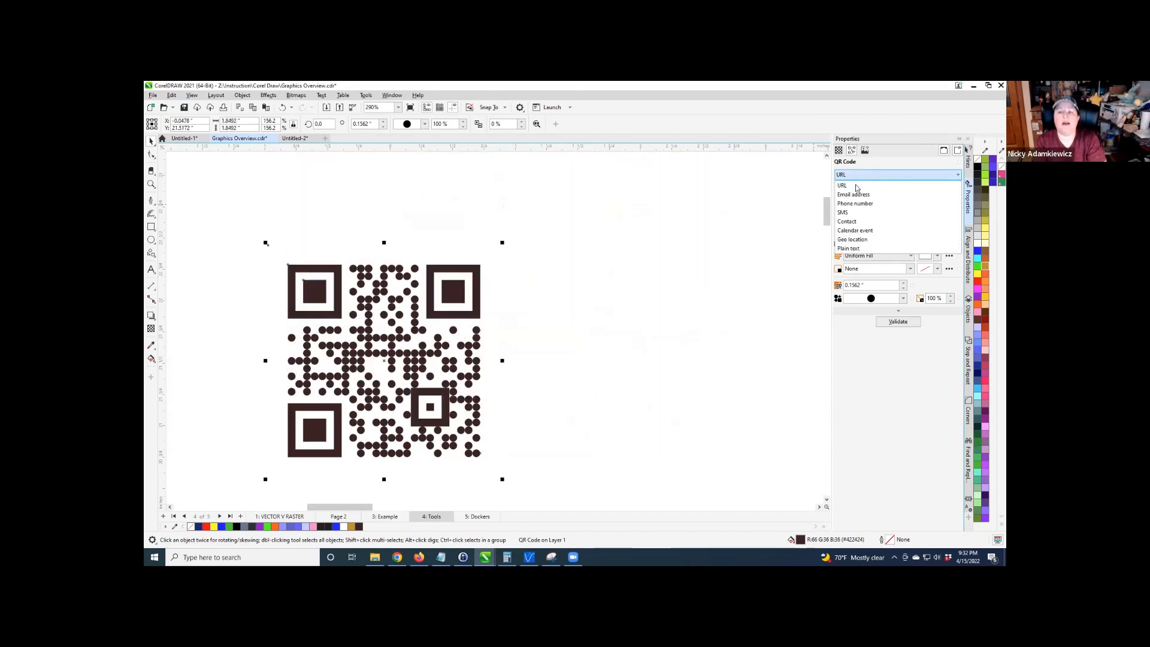
left_click(854, 231)
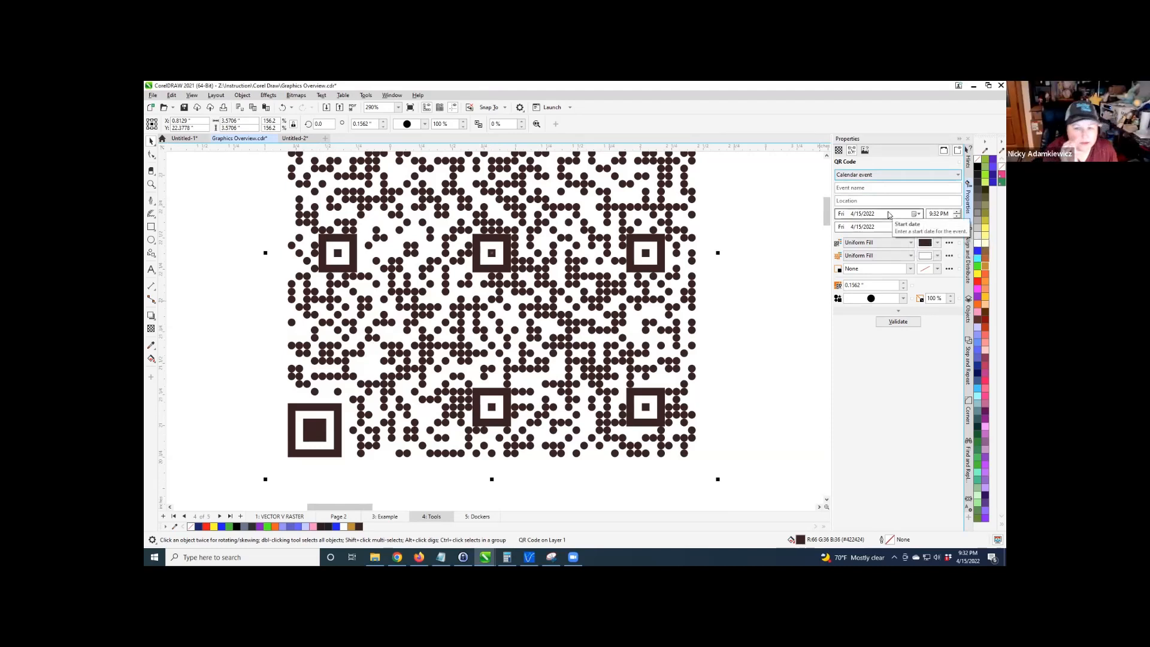
View the QR code's summary, barcode and transparency properties.
left_click(864, 152)
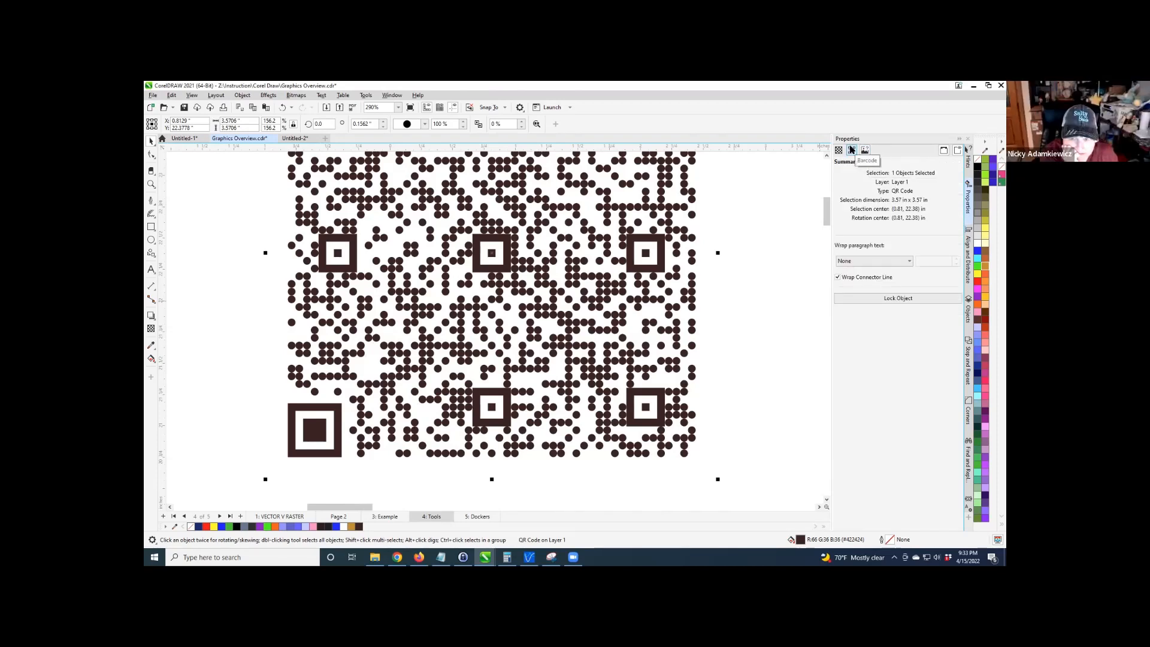
left_click(853, 150)
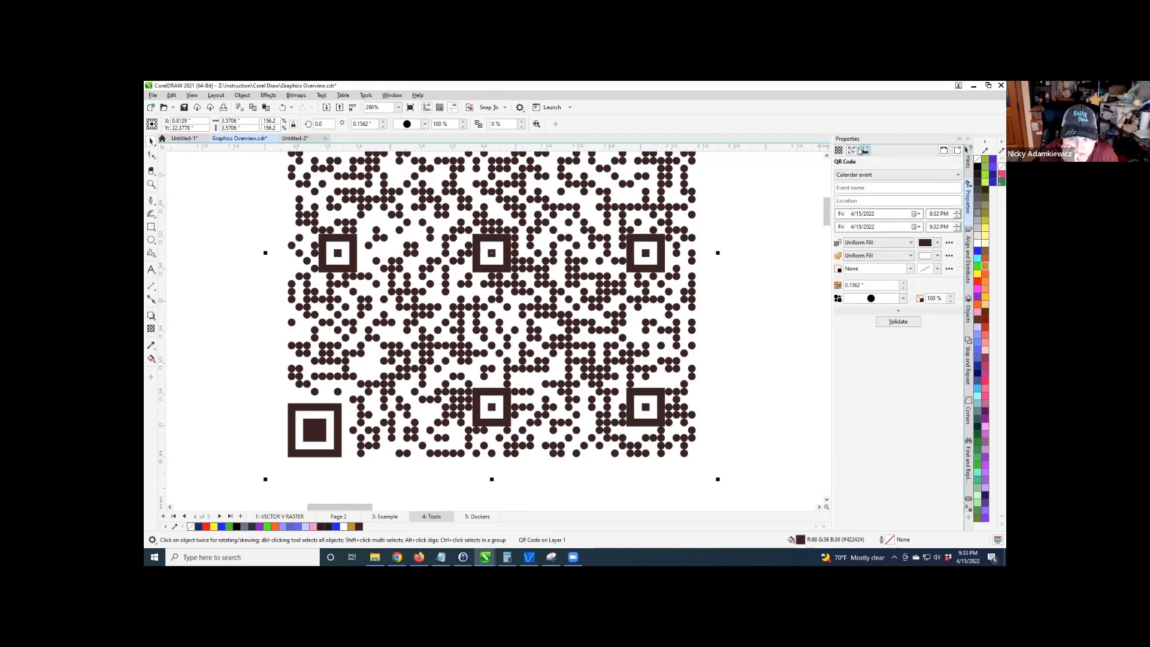
left_click(839, 150)
left_click(853, 150)
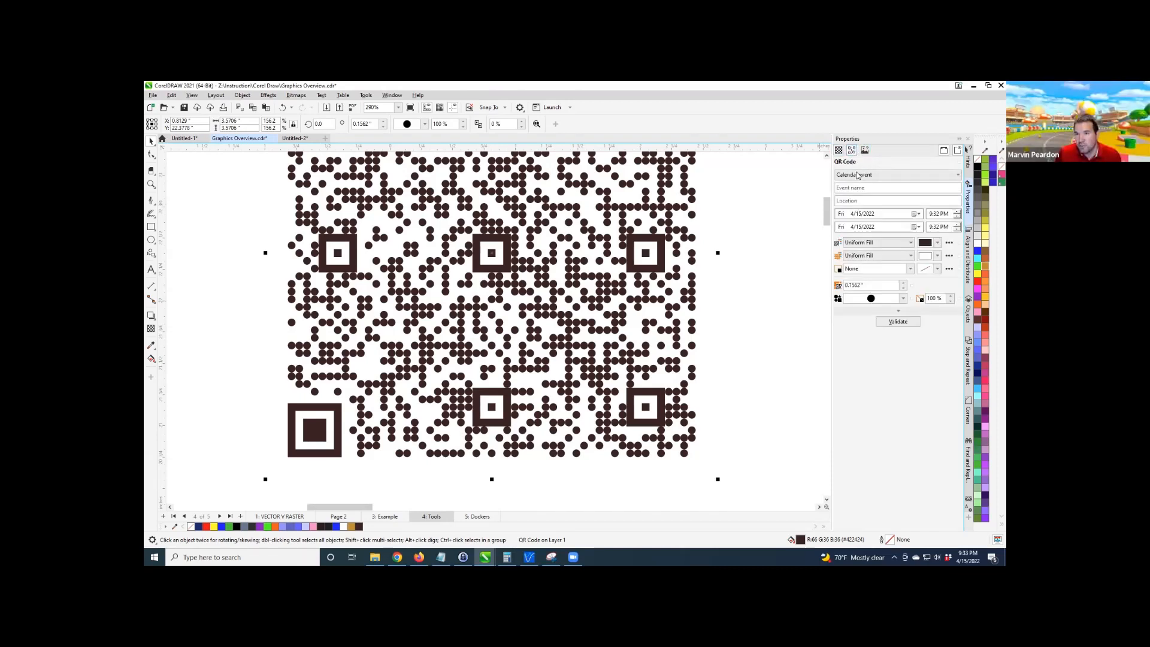
Set the QR code's content type back to URL and look over its transparency and summary properties.
left_click(853, 174)
left_click(849, 184)
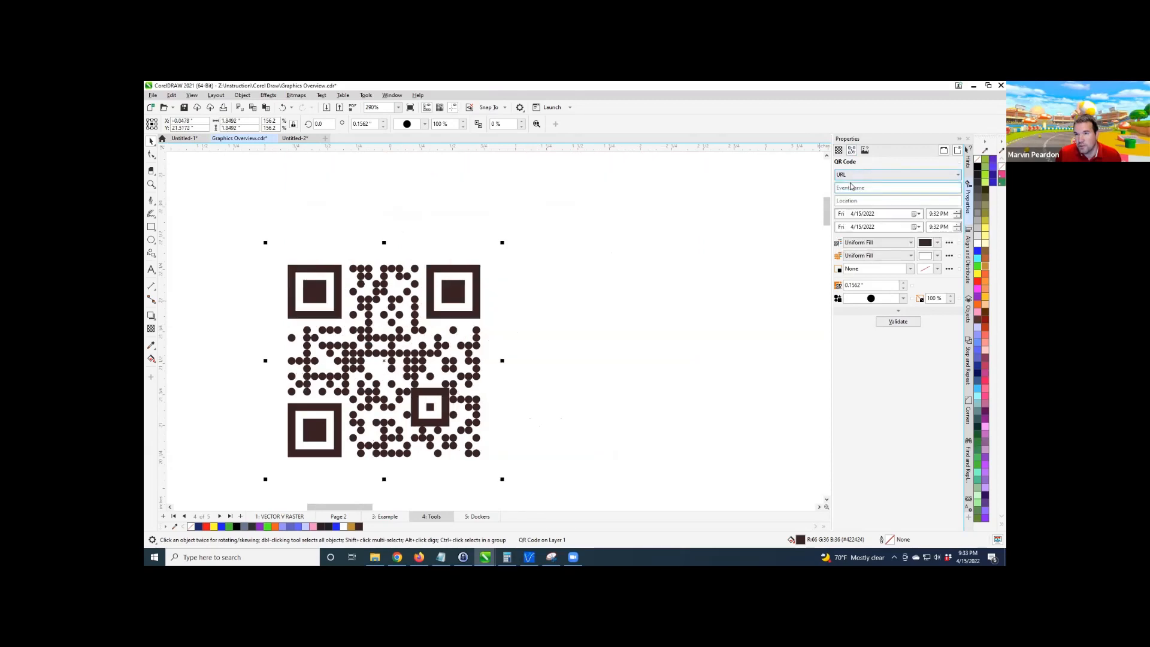
left_click(838, 150)
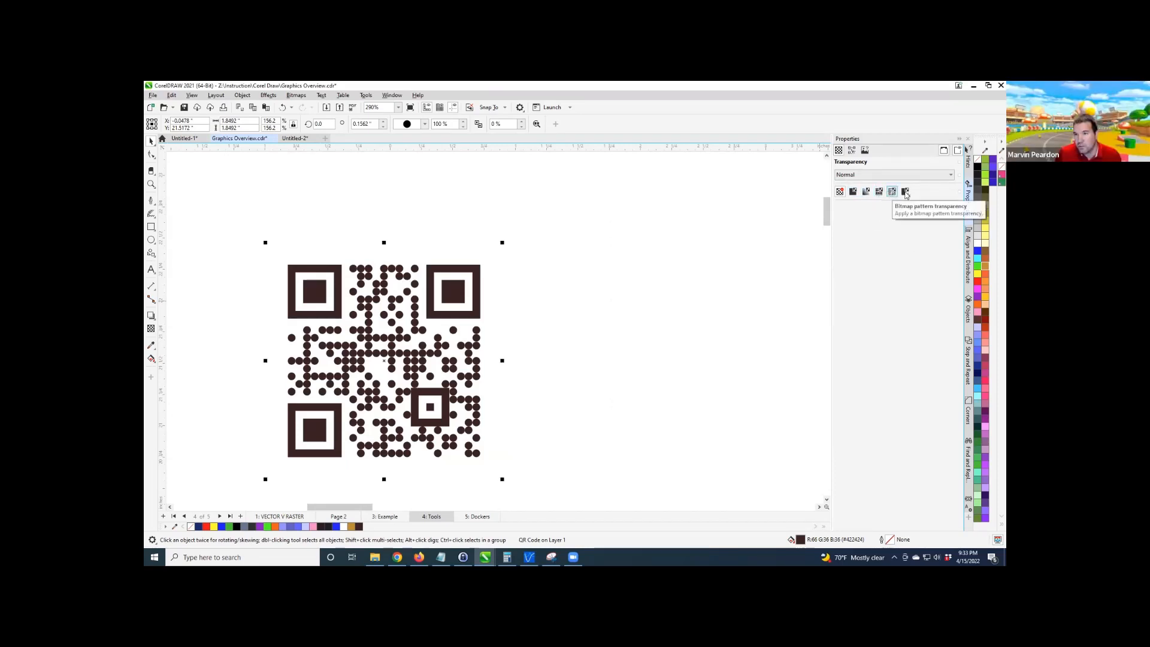
left_click(865, 152)
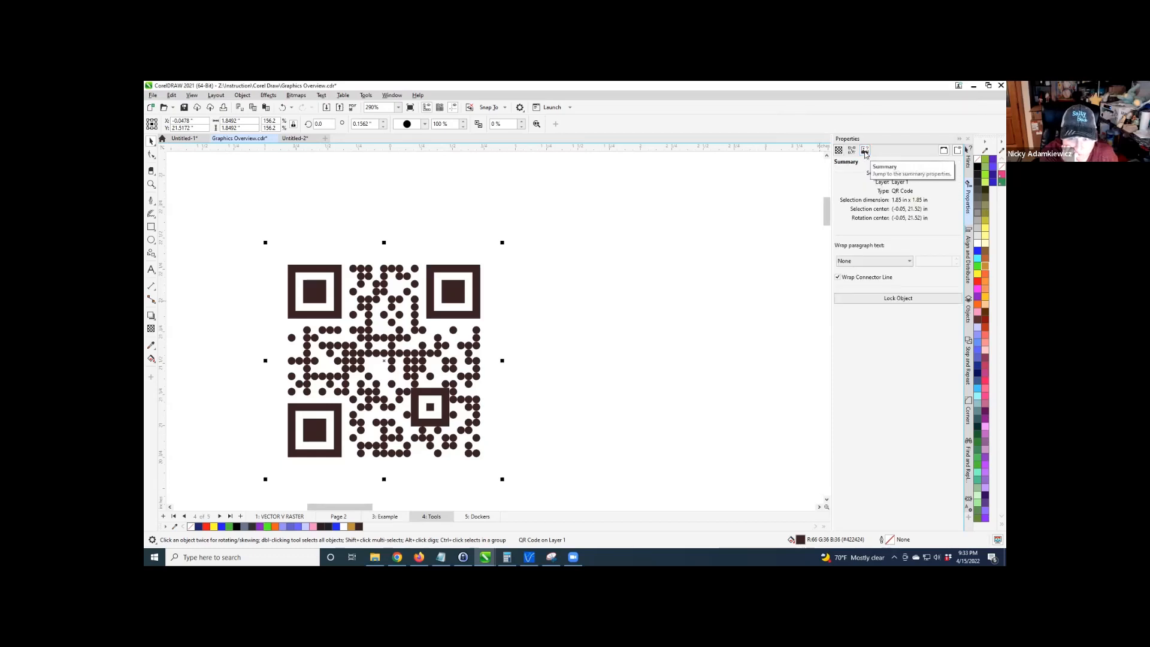
left_click(852, 151)
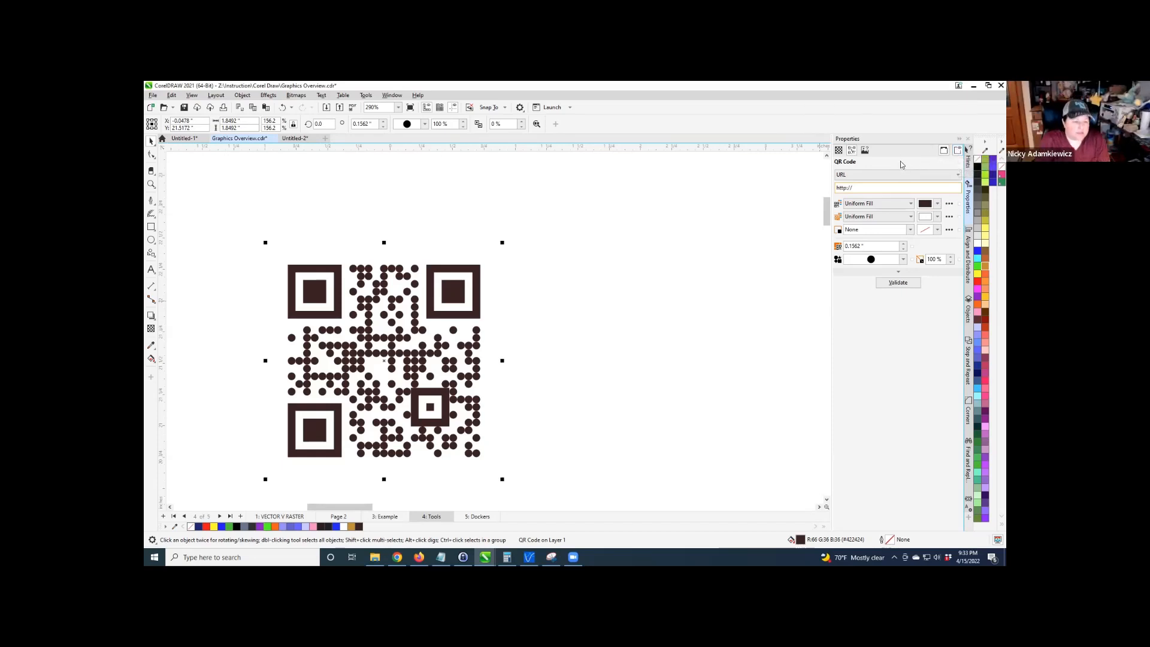
Look over the QR code's outline width choices, background fill types and paragraph text wrapping options without changing them.
left_click(910, 228)
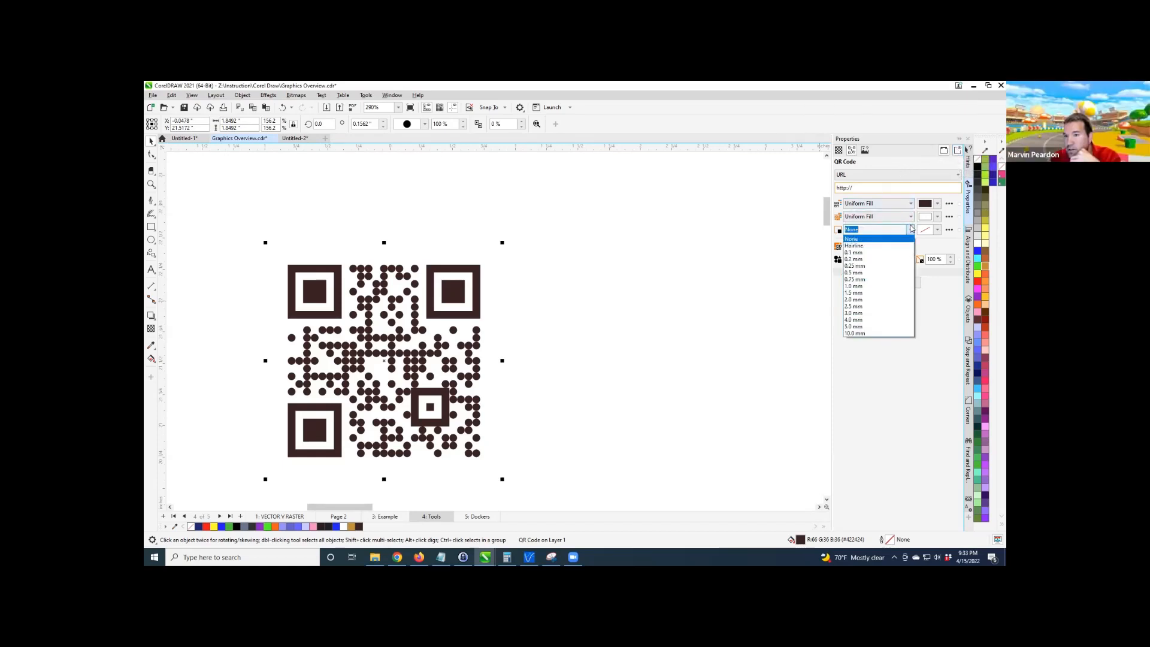
left_click(910, 228)
left_click(911, 217)
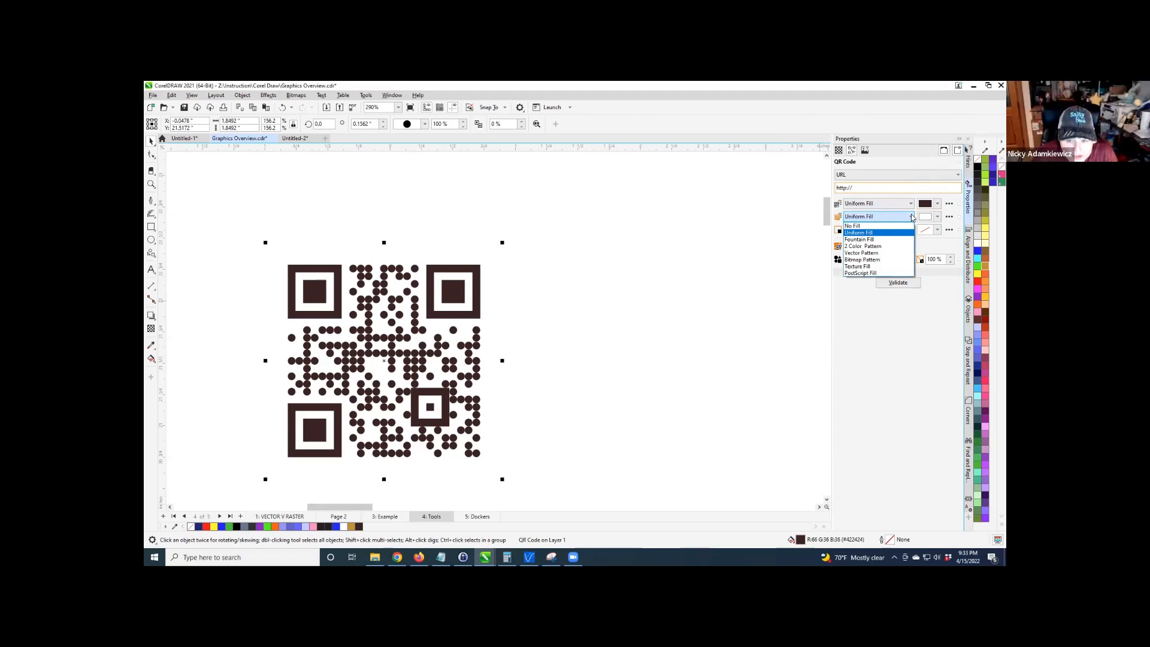
left_click(909, 162)
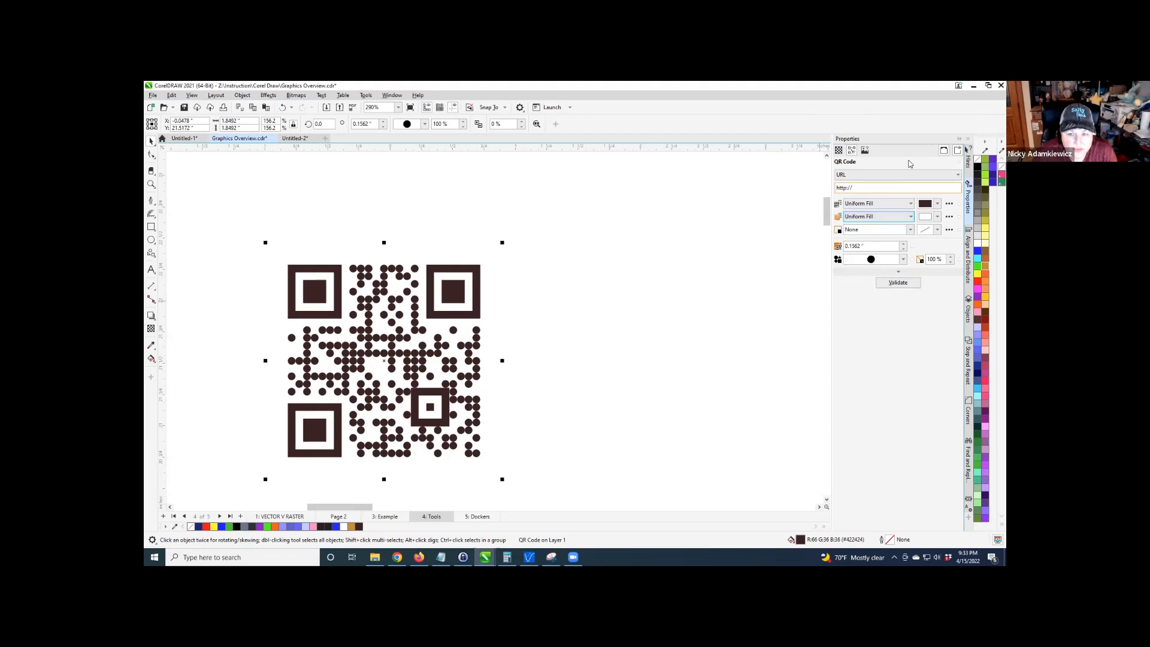
left_click(866, 151)
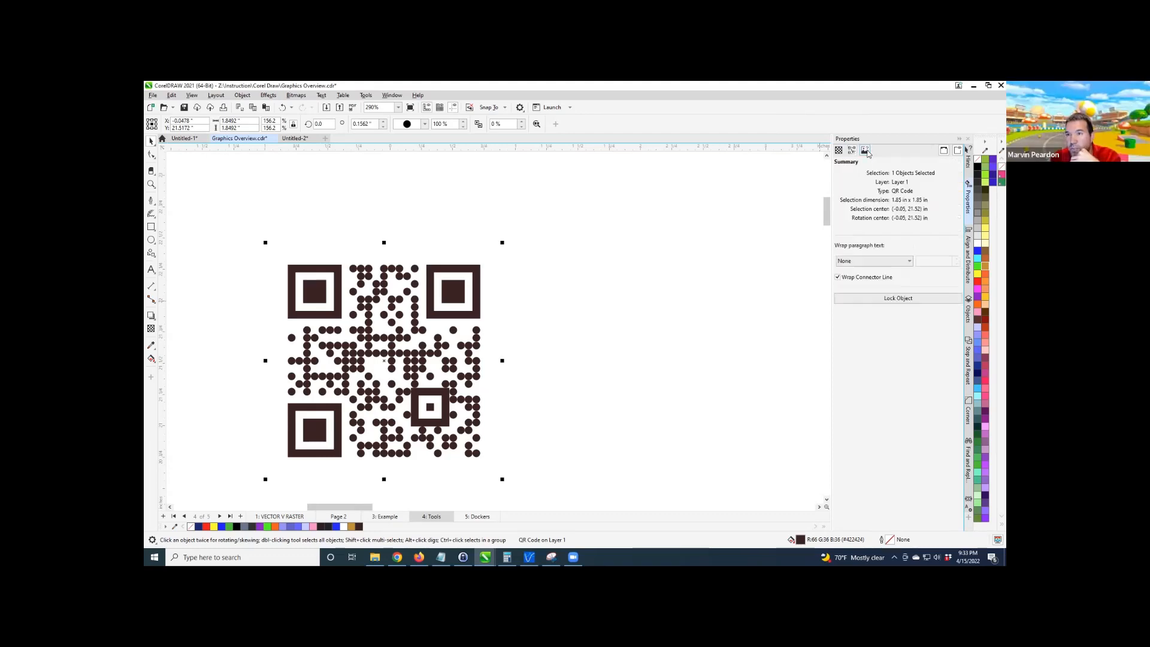
left_click(885, 262)
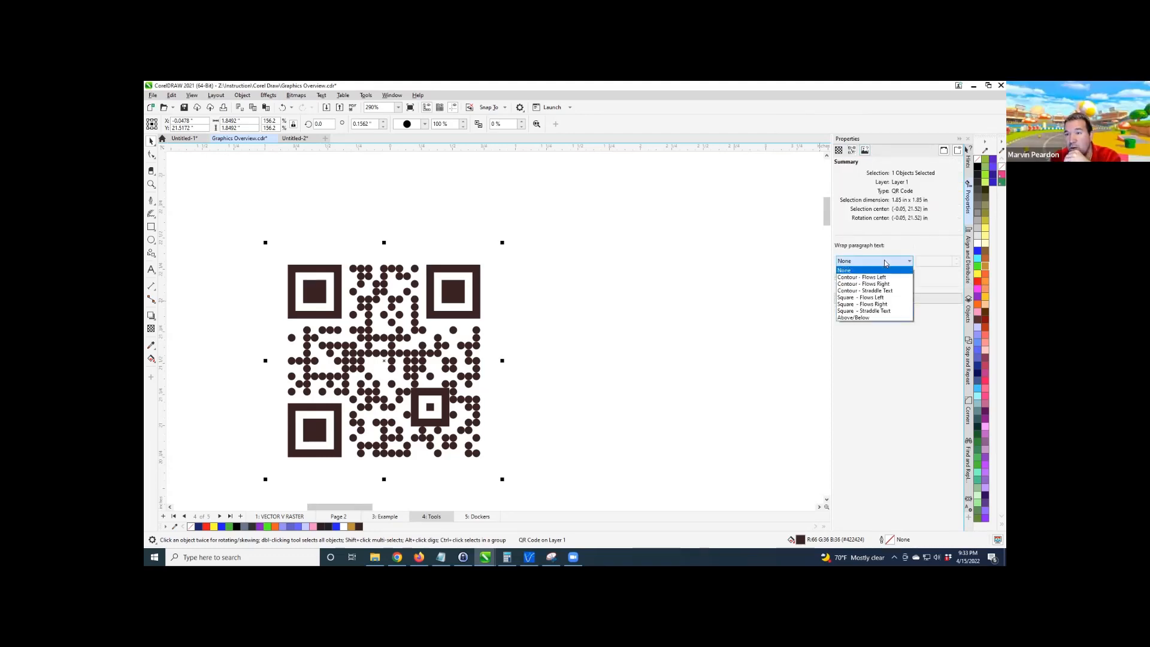
left_click(880, 246)
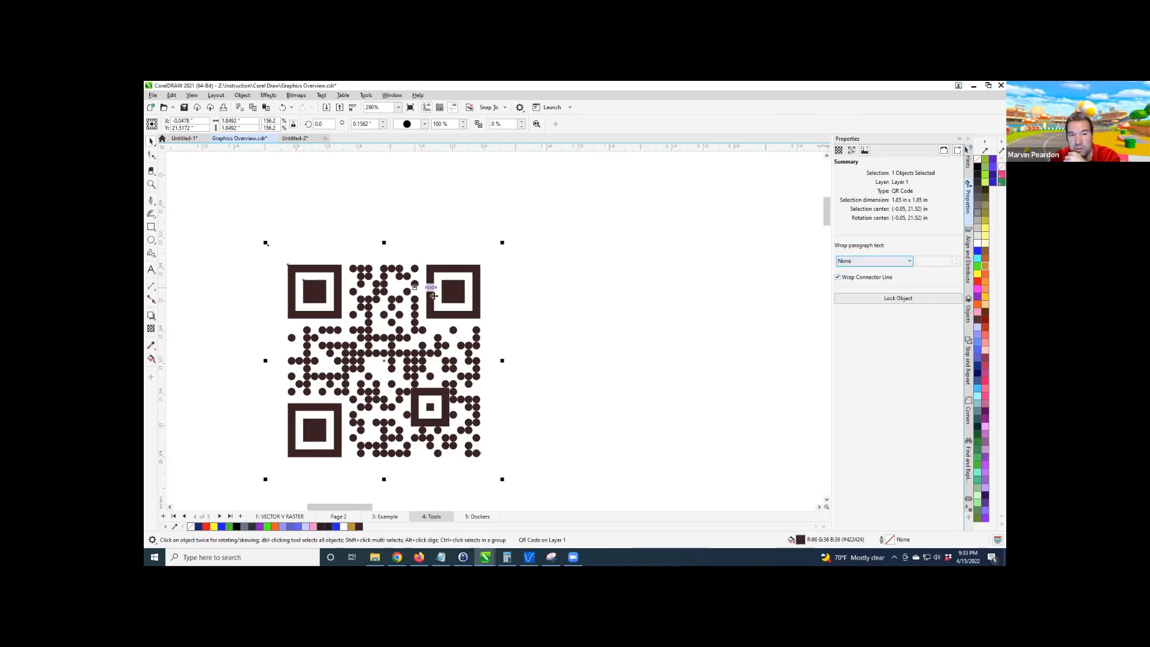
Move the QR code about 0.18 inches right and 0.15 inches up, and redisplay its QR code properties.
left_click_drag(437, 293, 459, 273)
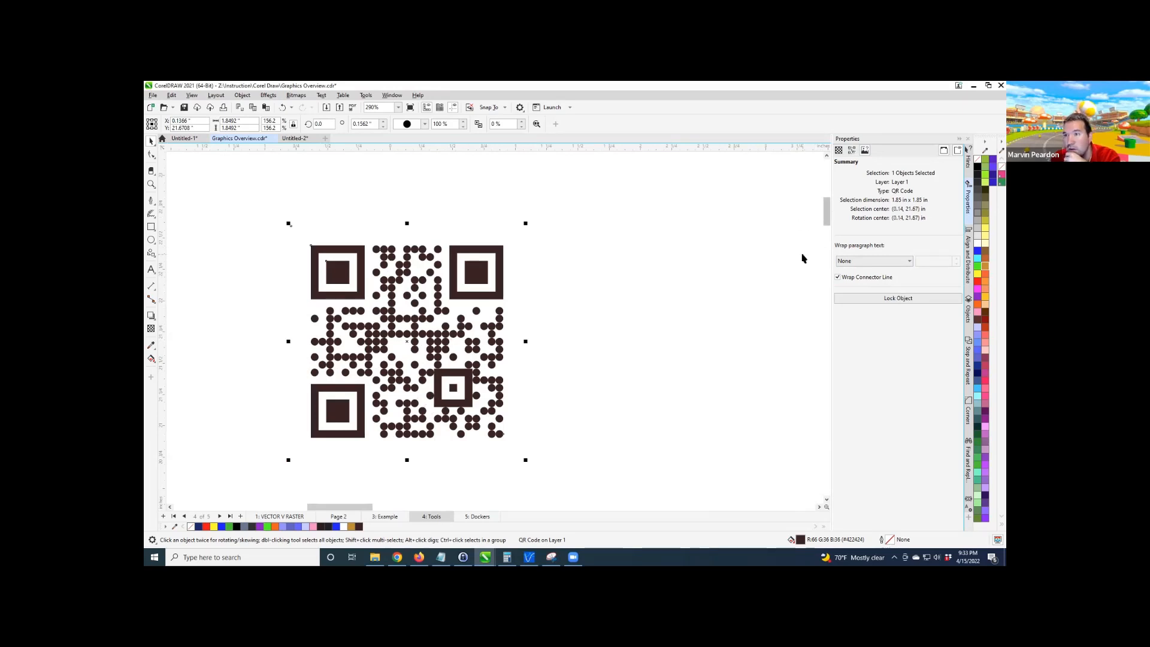
left_click(839, 151)
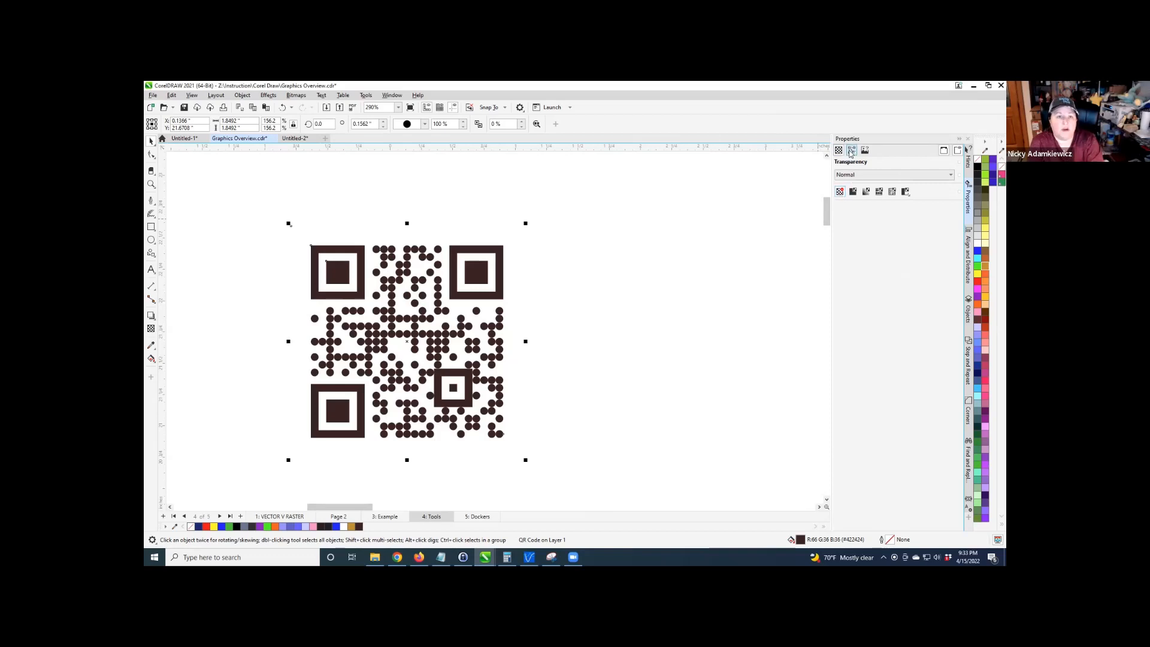
left_click(851, 150)
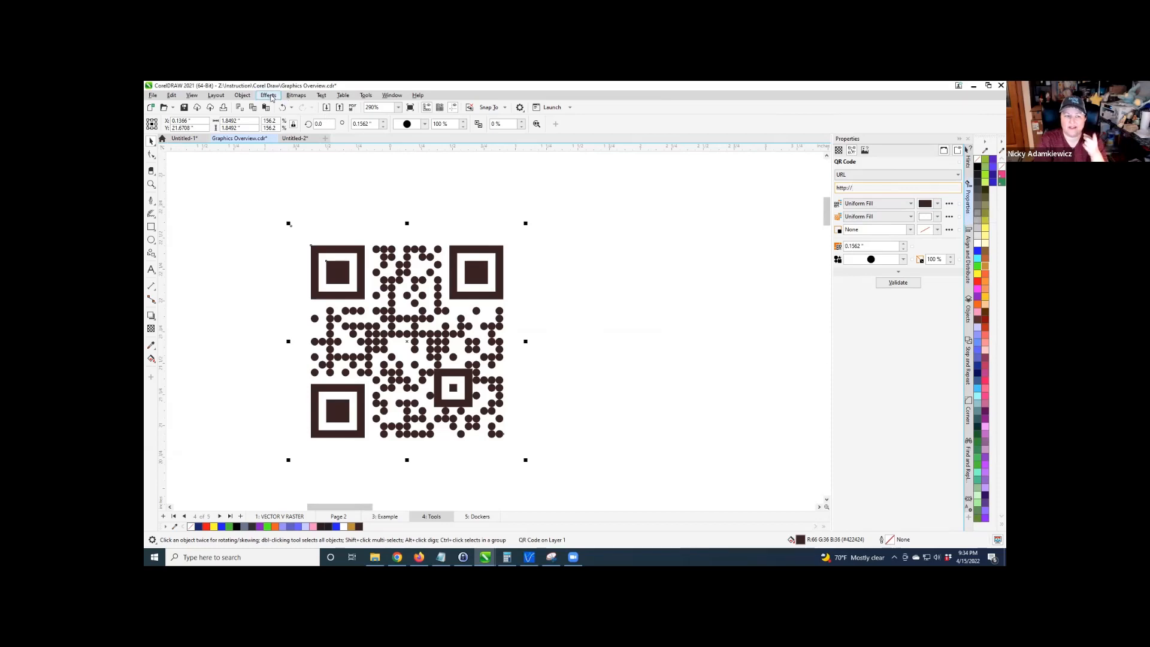
Open the Barcode Wizard to view its options, close it without inserting a barcode, and reselect the QR code.
left_click(268, 95)
mouse_move(242, 95)
mouse_move(334, 118)
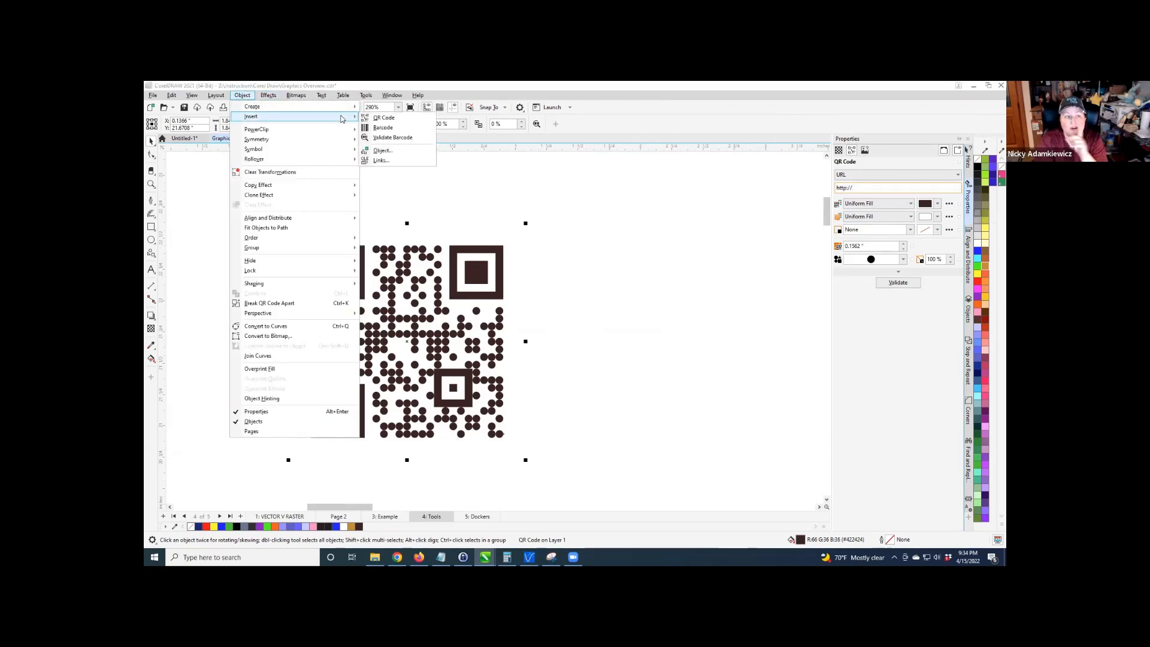
left_click(382, 127)
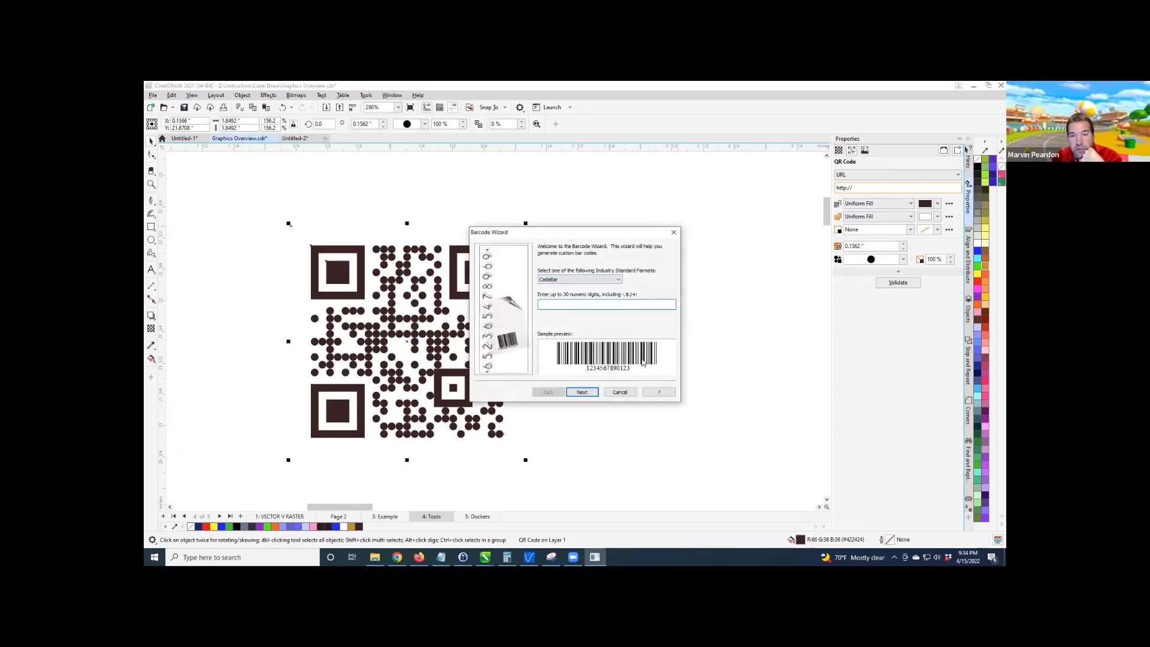
left_click_drag(600, 236, 619, 229)
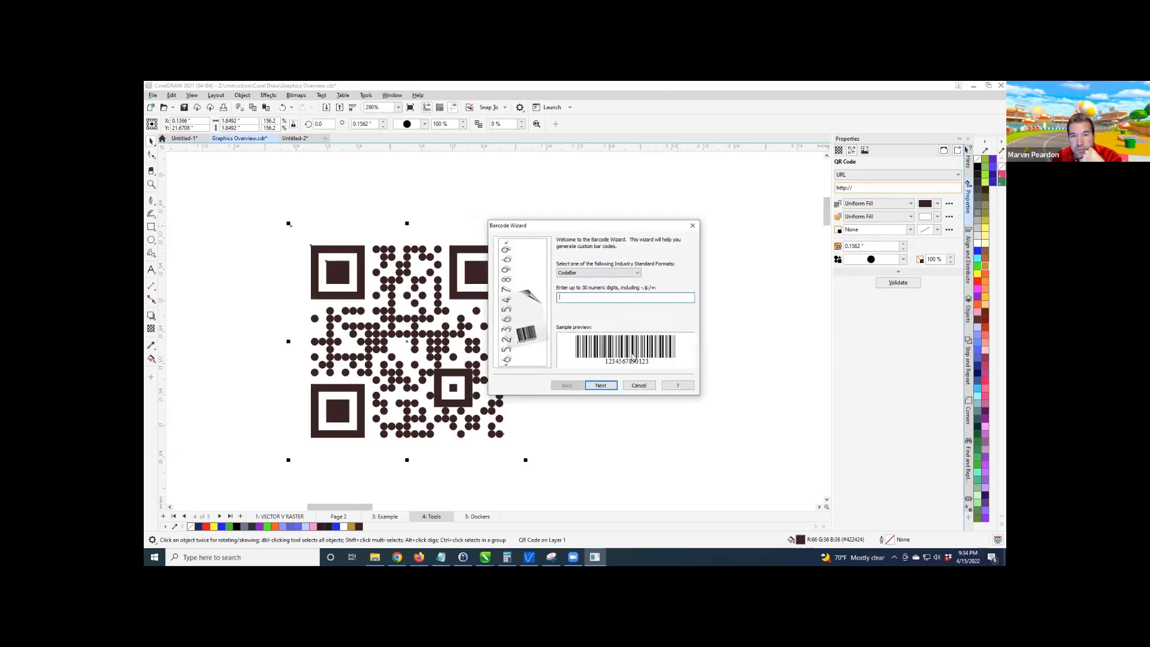
left_click(637, 386)
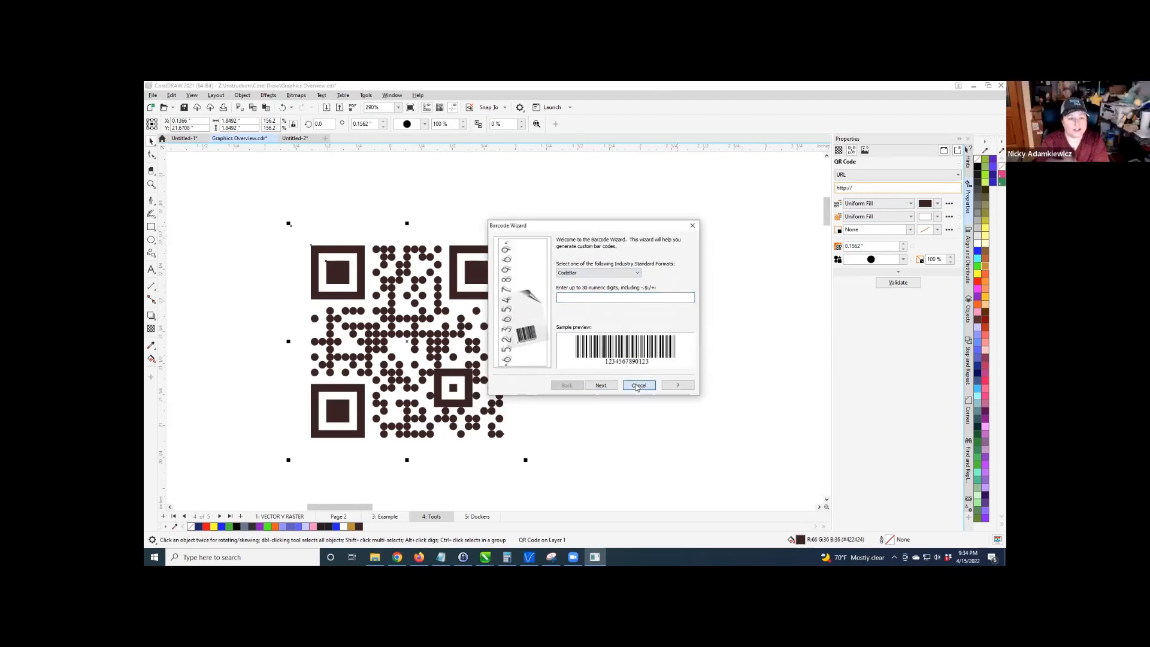
left_click(635, 387)
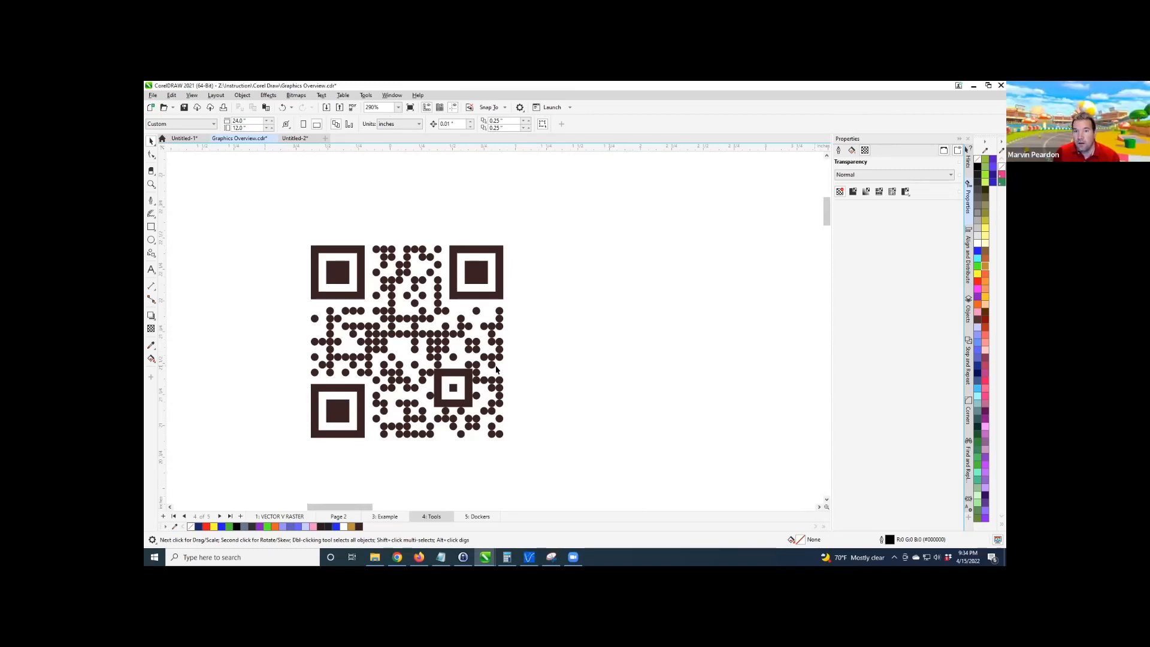
left_click(486, 302)
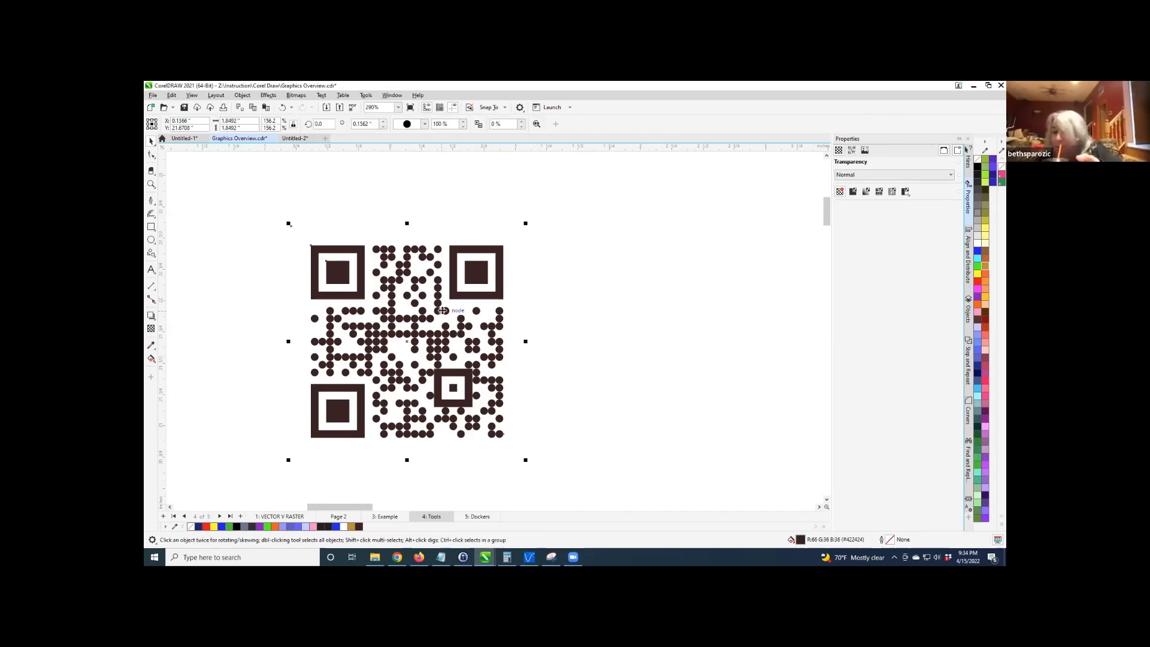
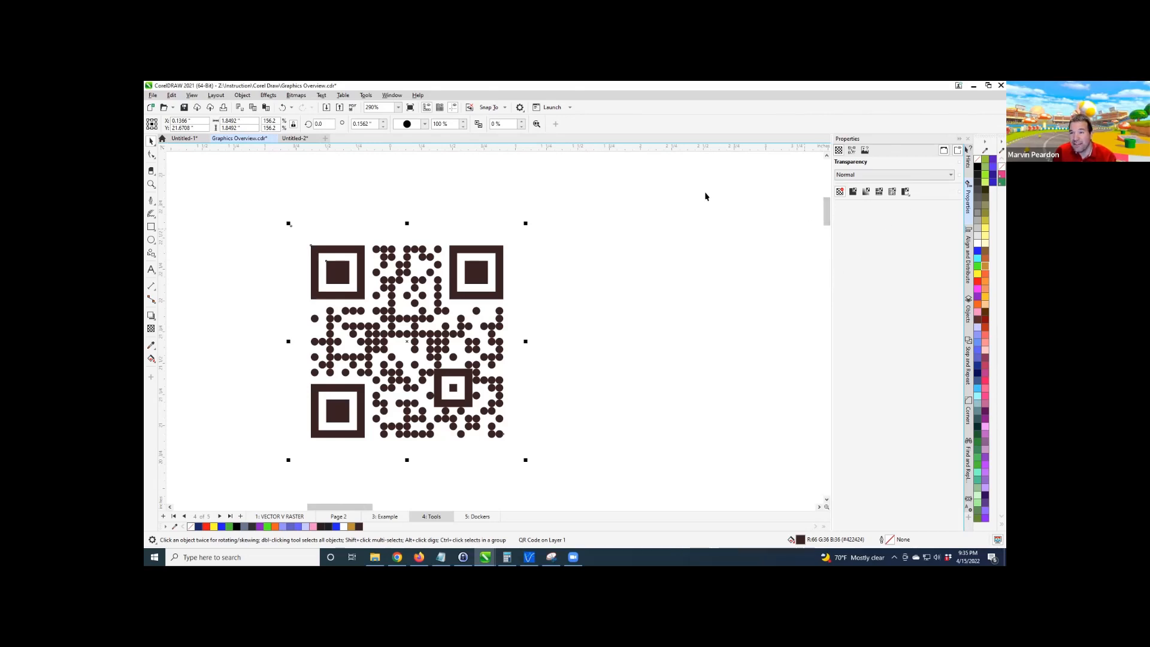
left_click(966, 204)
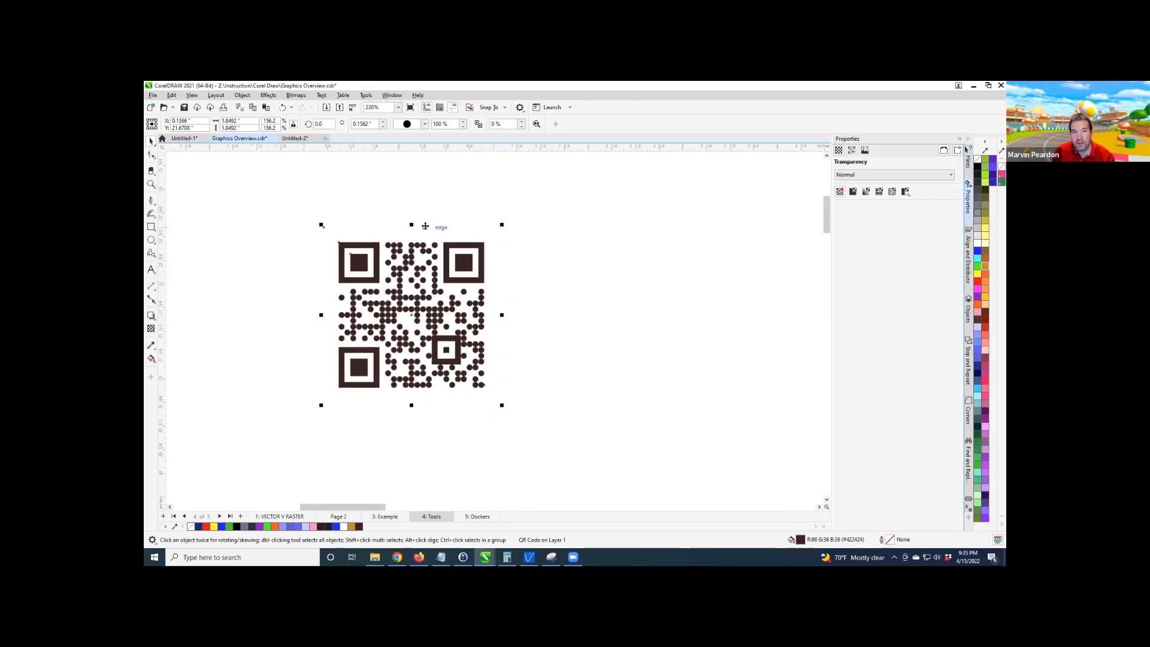
Display the character properties of the black PIRATES text and move it about 6.7 inches left and 1.4 inches up.
scroll(433, 248, "down", 5)
scroll(483, 386, "down", 4)
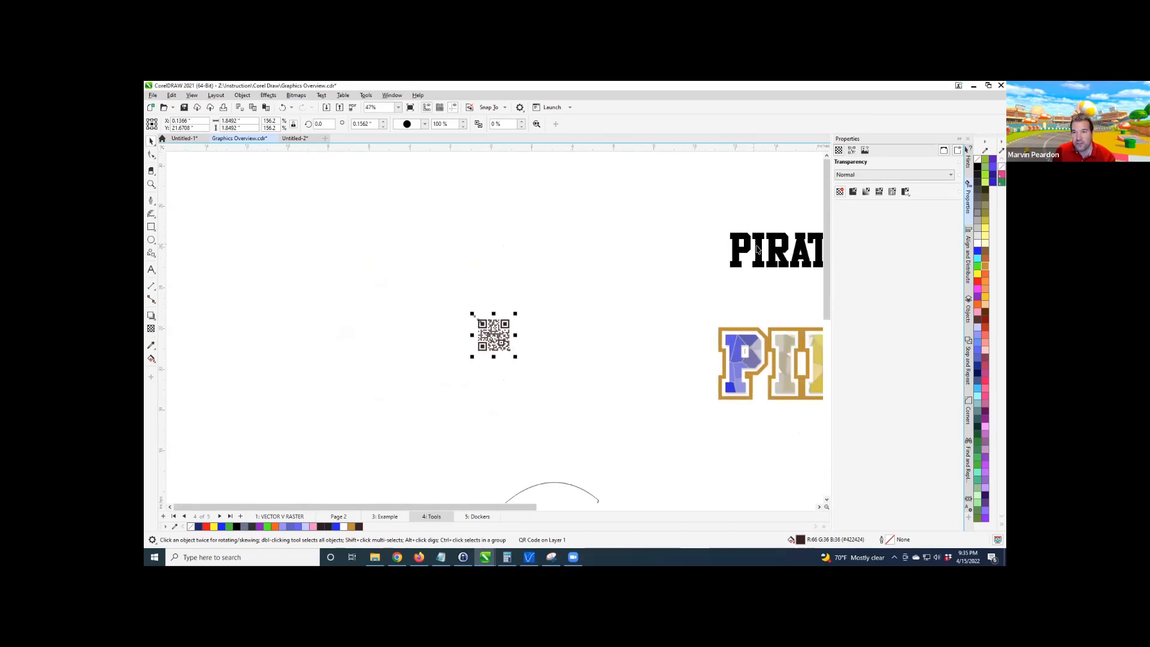
left_click(756, 249)
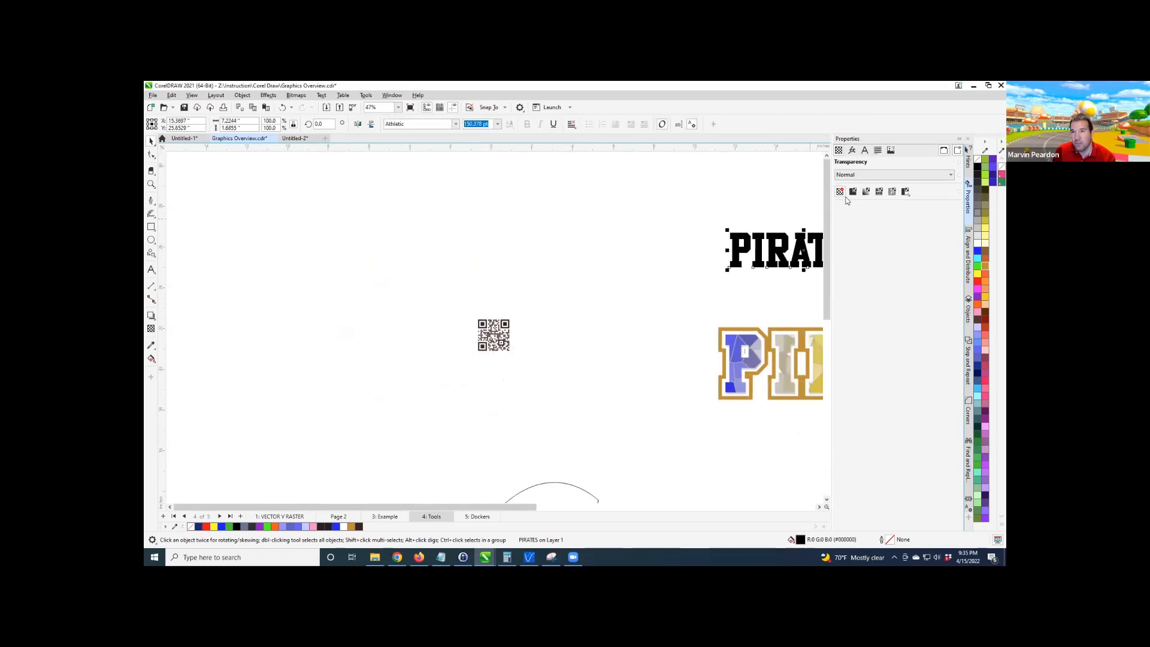
scroll(567, 318, "down", 1)
scroll(783, 238, "up", 2)
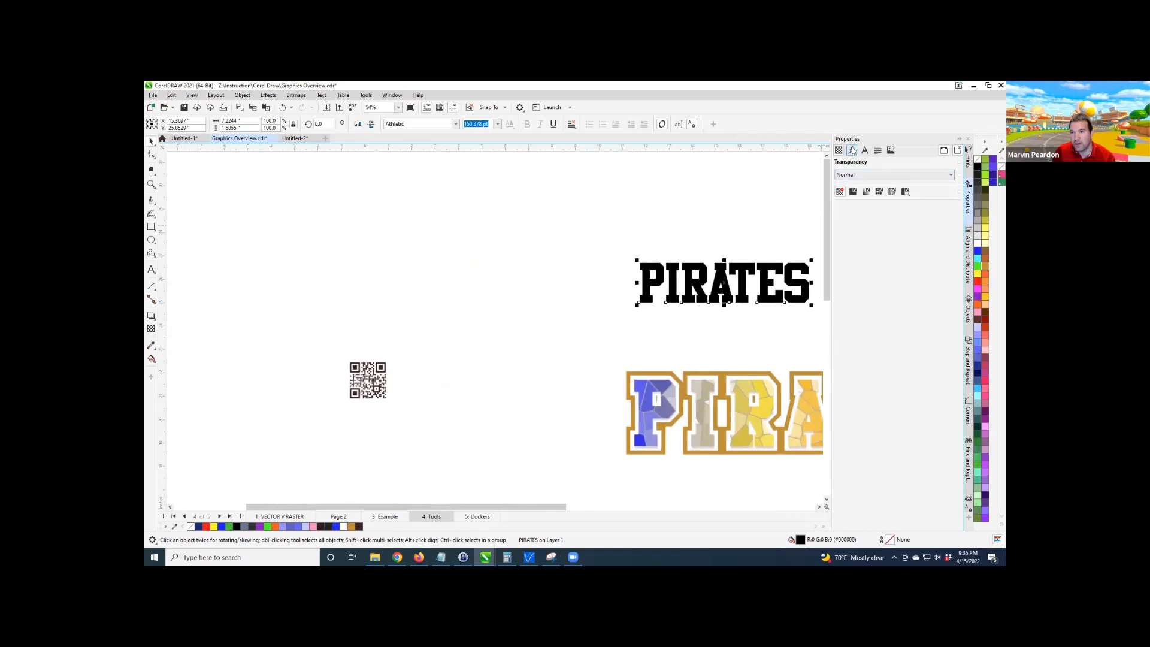
left_click(851, 150)
left_click(864, 150)
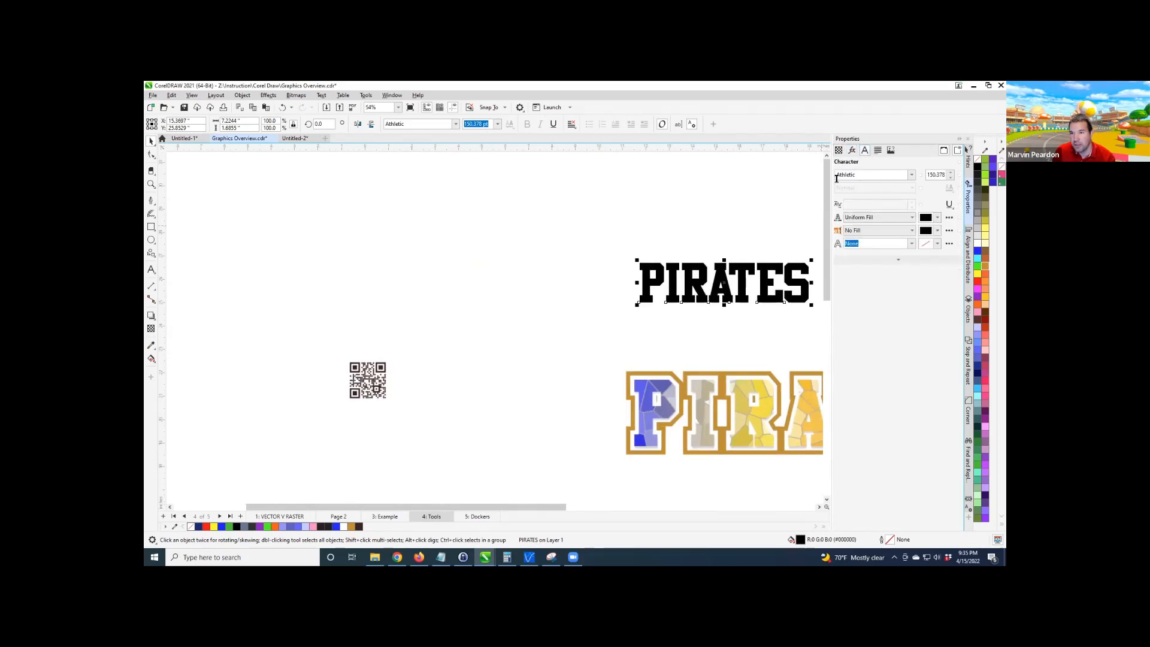
left_click_drag(742, 284, 585, 252)
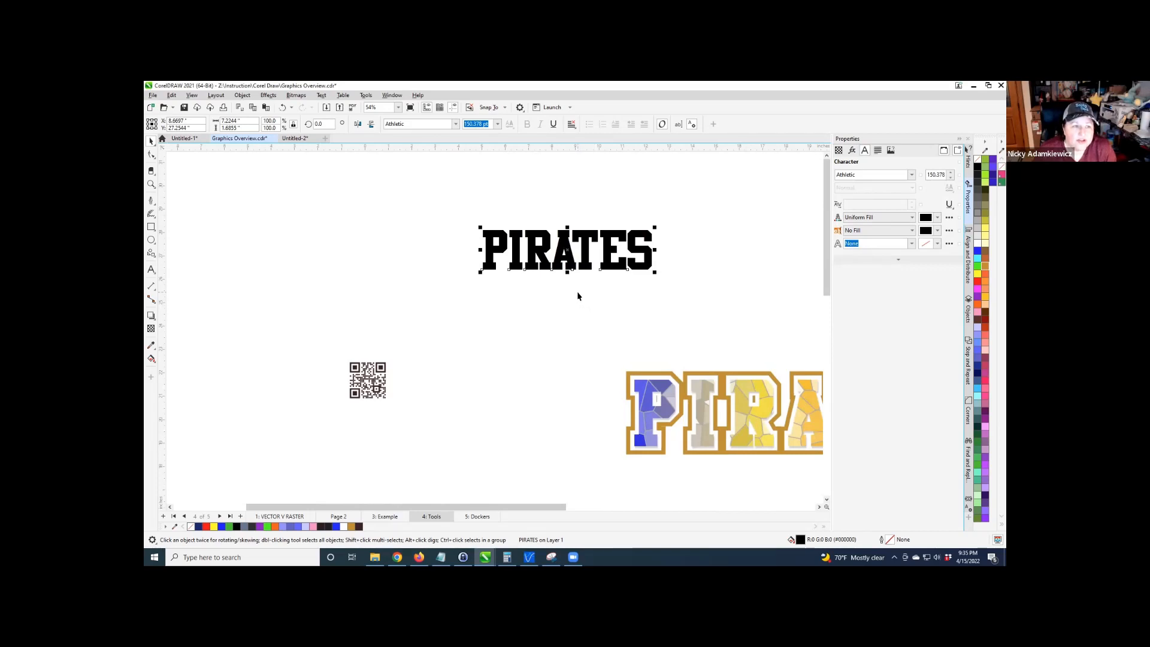
Open the Glyphs docker and browse the characters of the Arial font.
left_click(391, 95)
mouse_move(418, 217)
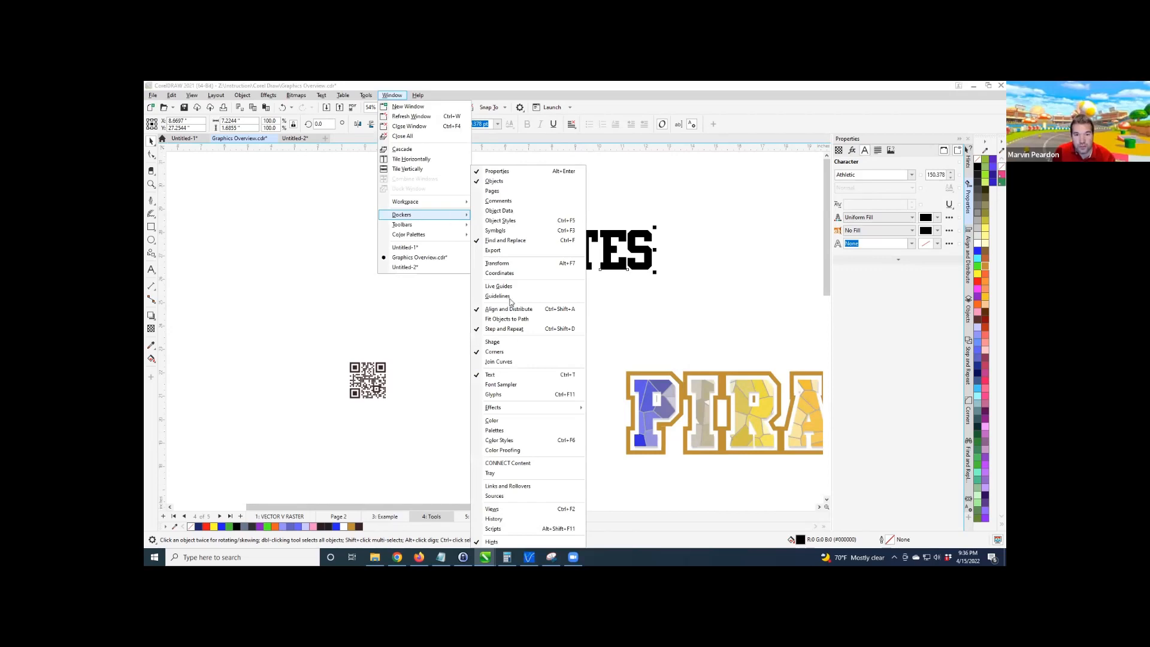
left_click(492, 397)
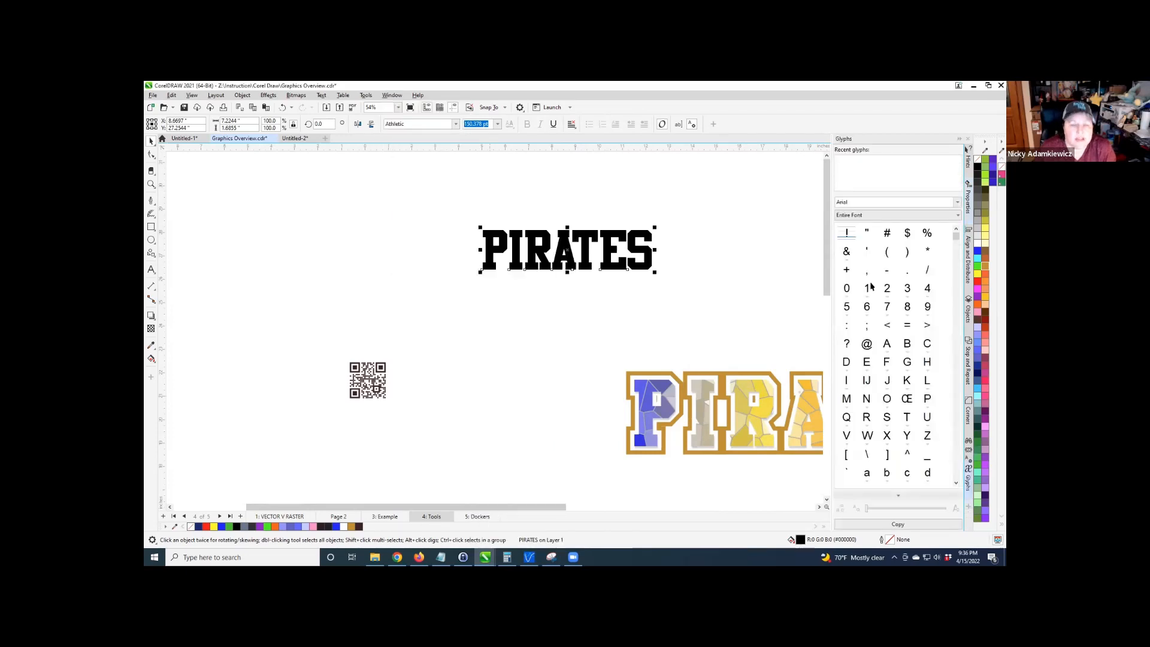
scroll(886, 360, "down", 10)
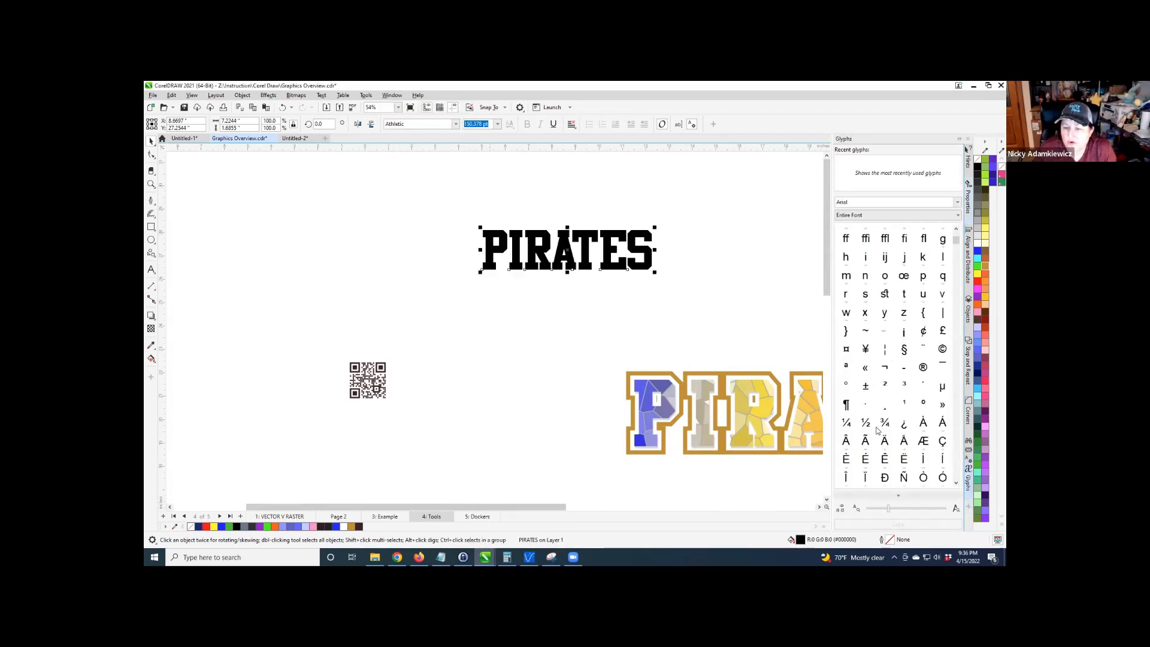
scroll(886, 416, "down", 2)
Set the Glyphs docker's font to Samantha Italic and browse its characters.
left_click(880, 202)
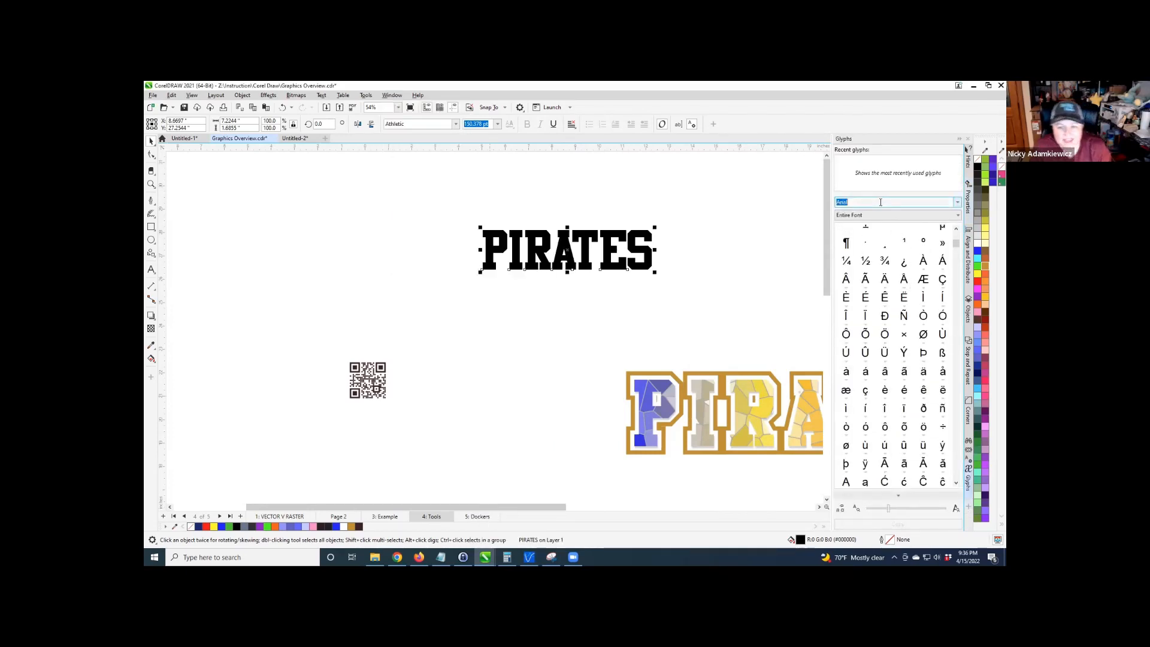
type("Sama")
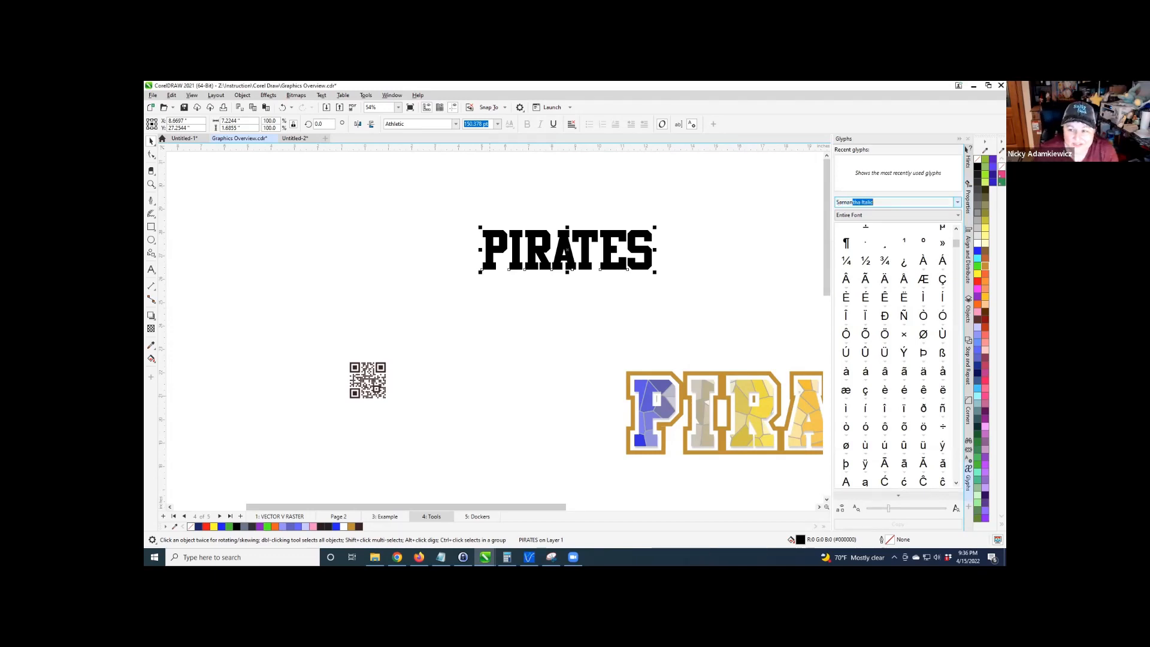
type("n")
key("Return")
scroll(885, 330, "down", 2)
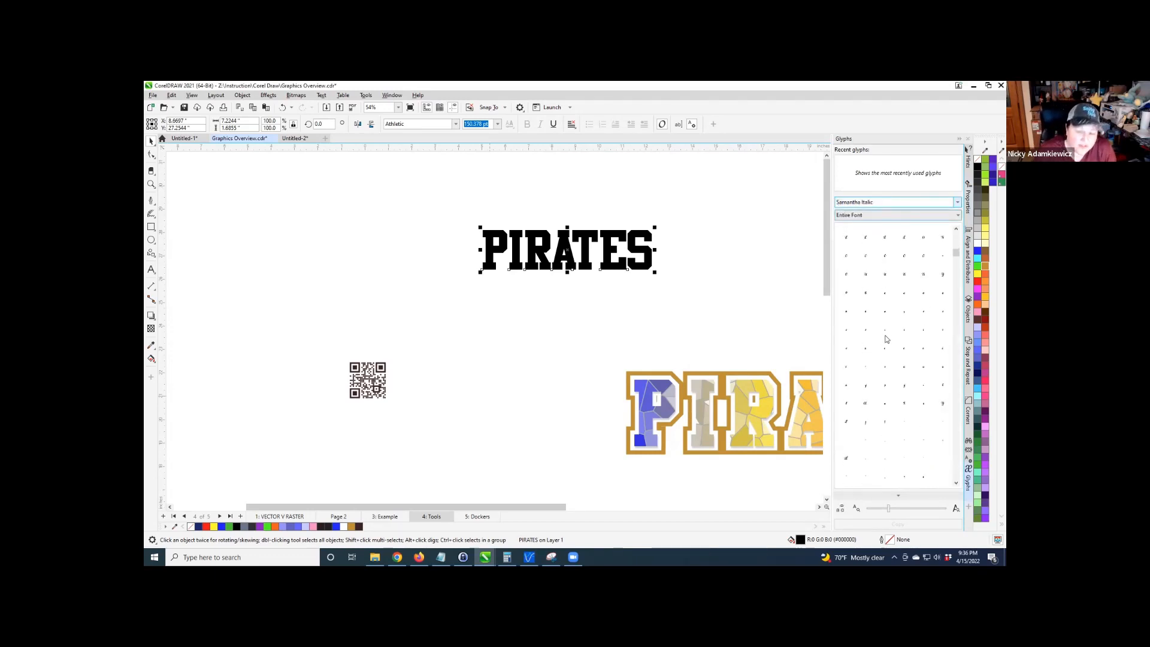
scroll(888, 398, "down", 2)
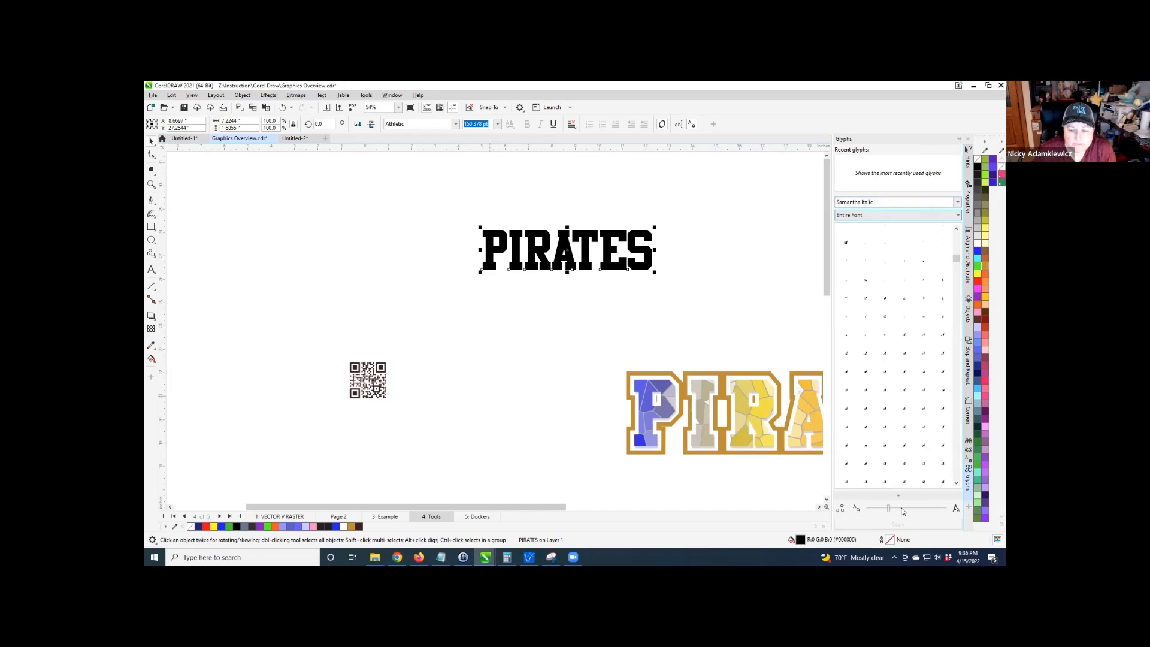
Enlarge the glyph previews to two per row and look through the Samantha Italic letters and ligatures.
left_click_drag(902, 511, 927, 510)
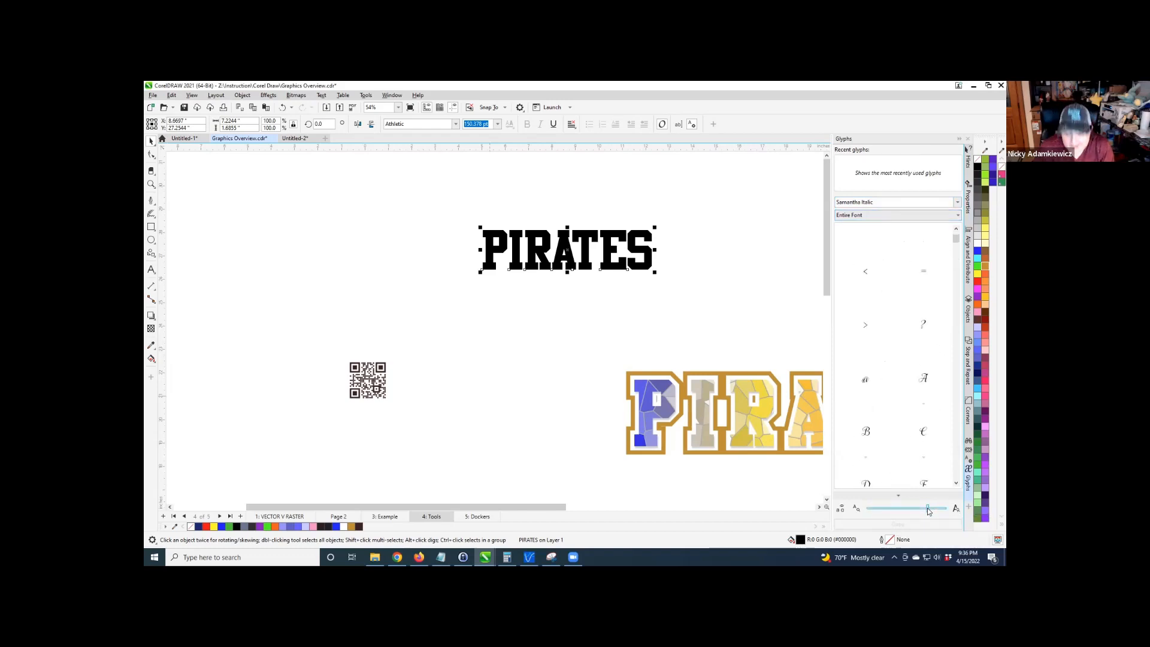
scroll(886, 372, "down", 12)
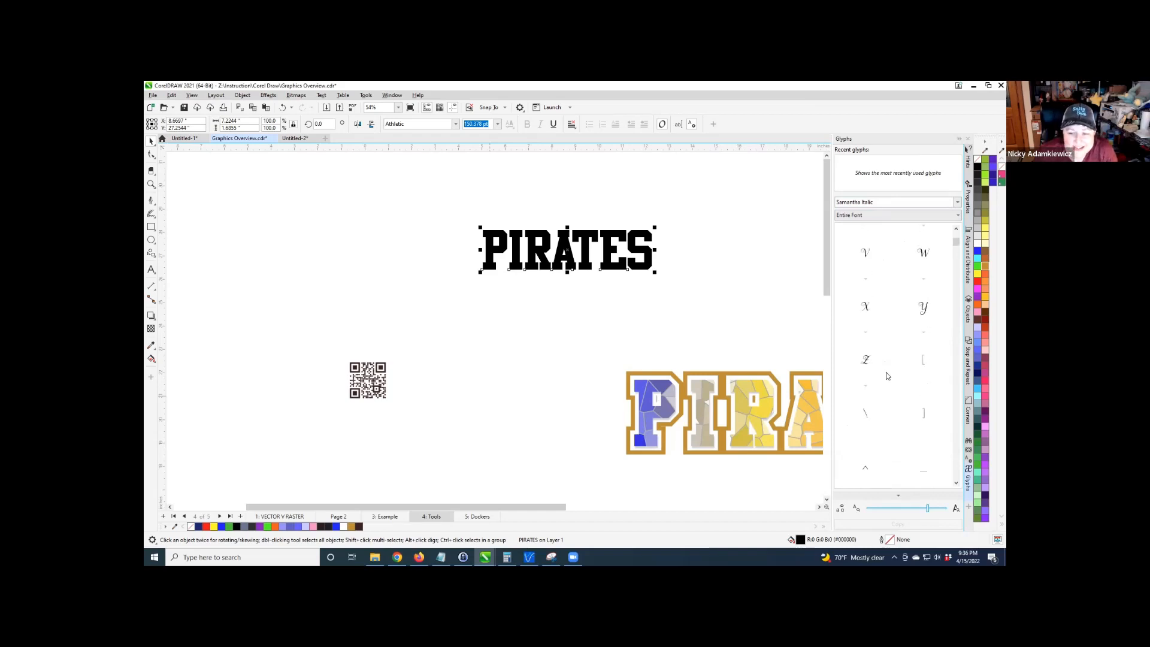
scroll(886, 371, "down", 15)
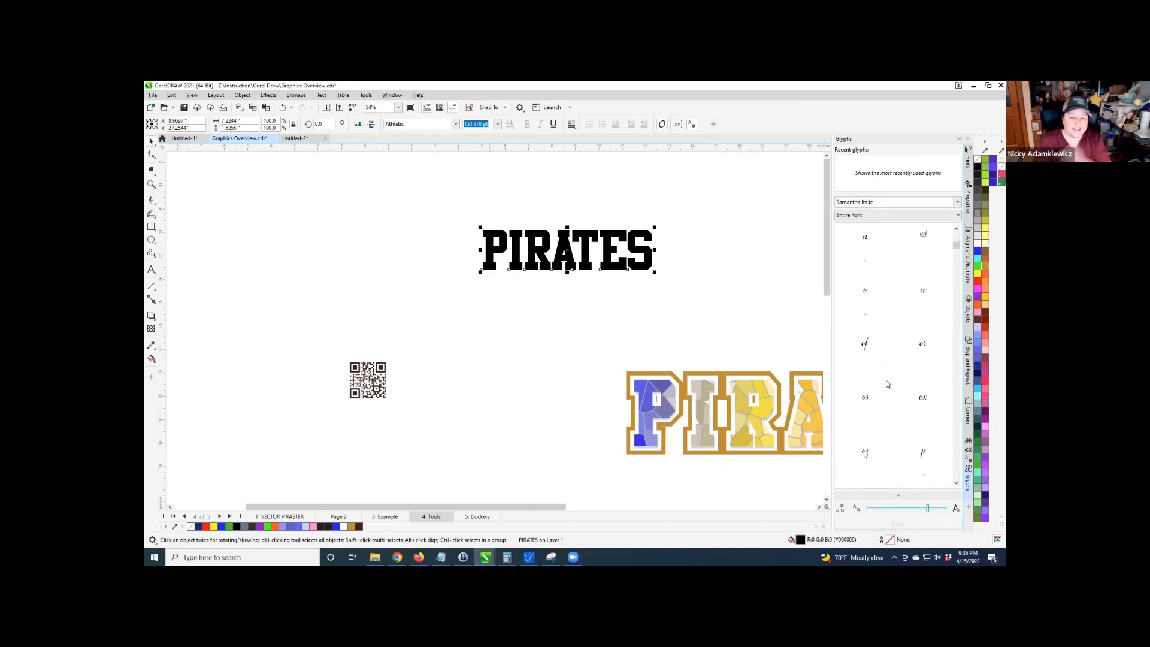
scroll(887, 384, "down", 8)
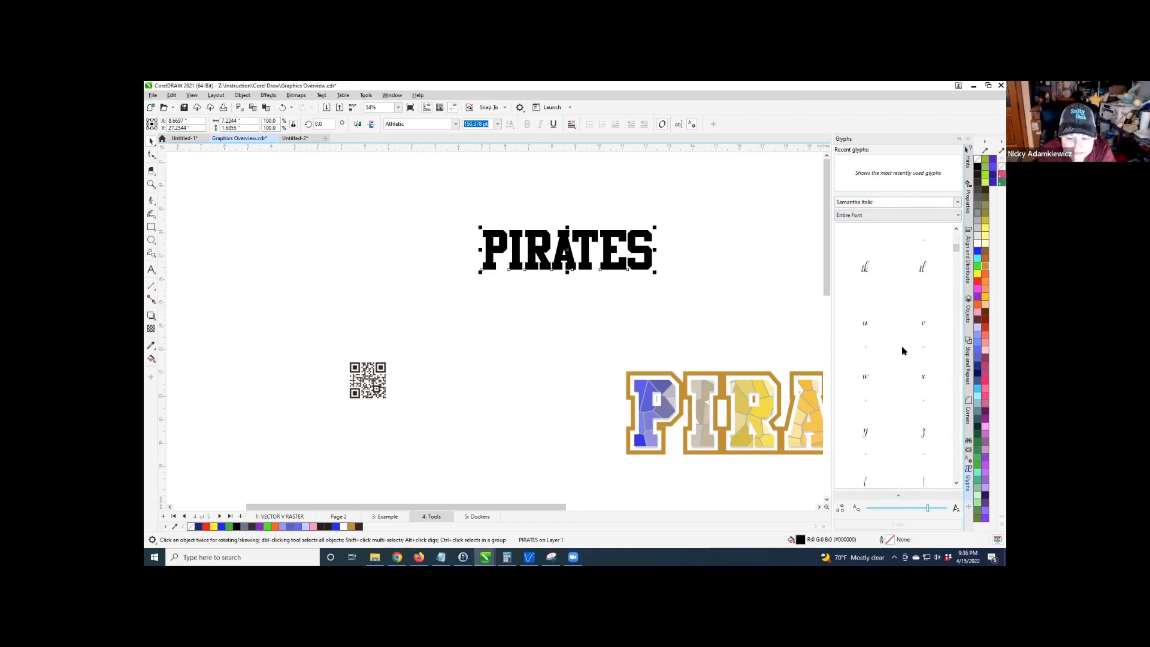
Look through the list of available dockers and display the Align and Distribute, Properties and Objects dockers in turn.
left_click(970, 259)
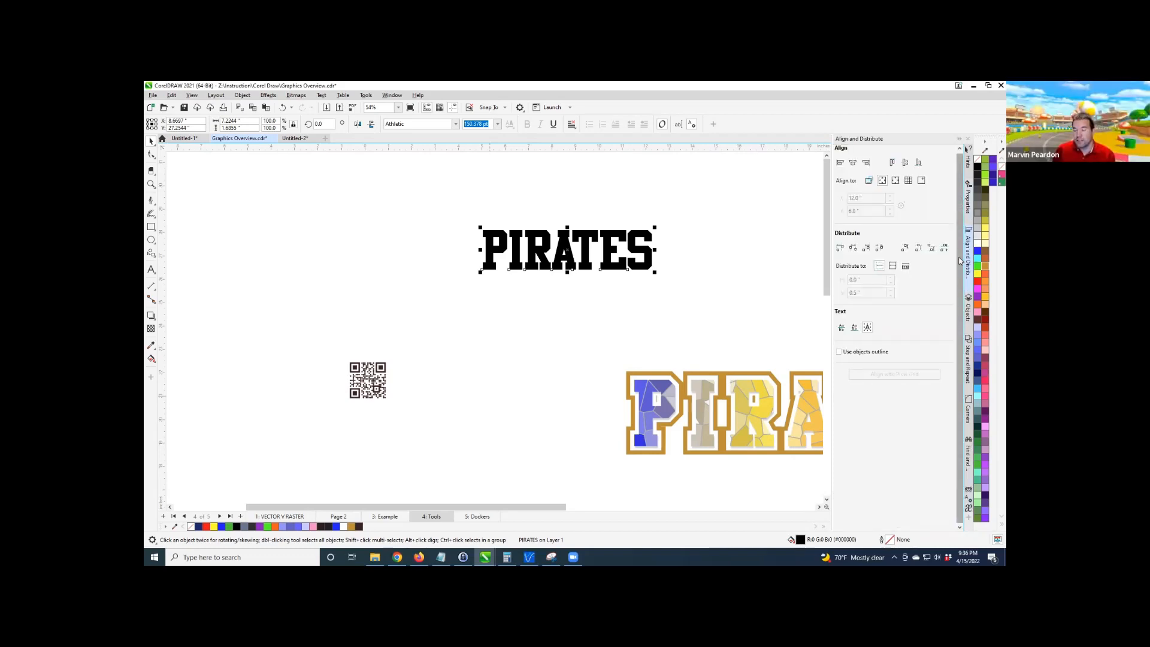
left_click(390, 96)
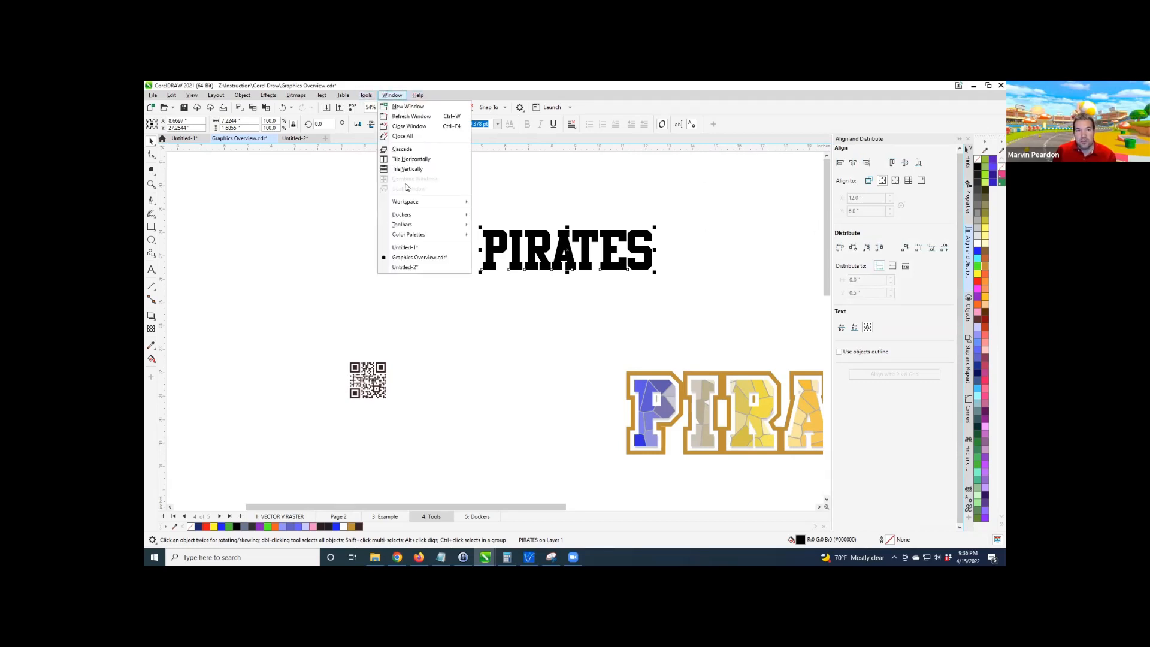
mouse_move(469, 218)
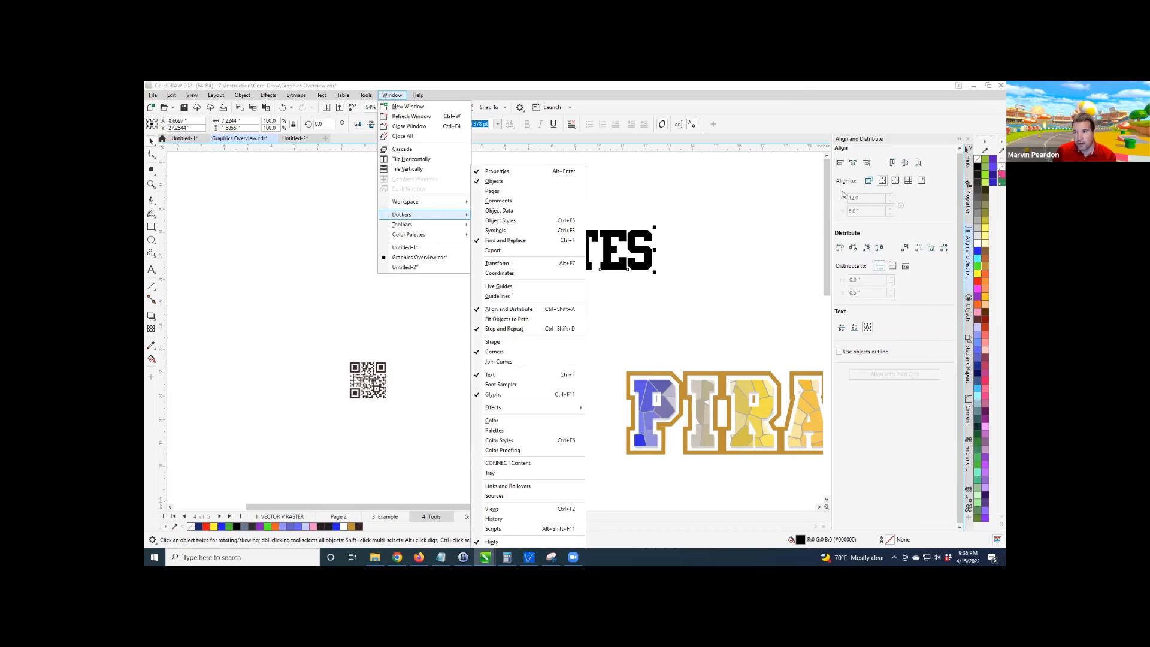
left_click(859, 127)
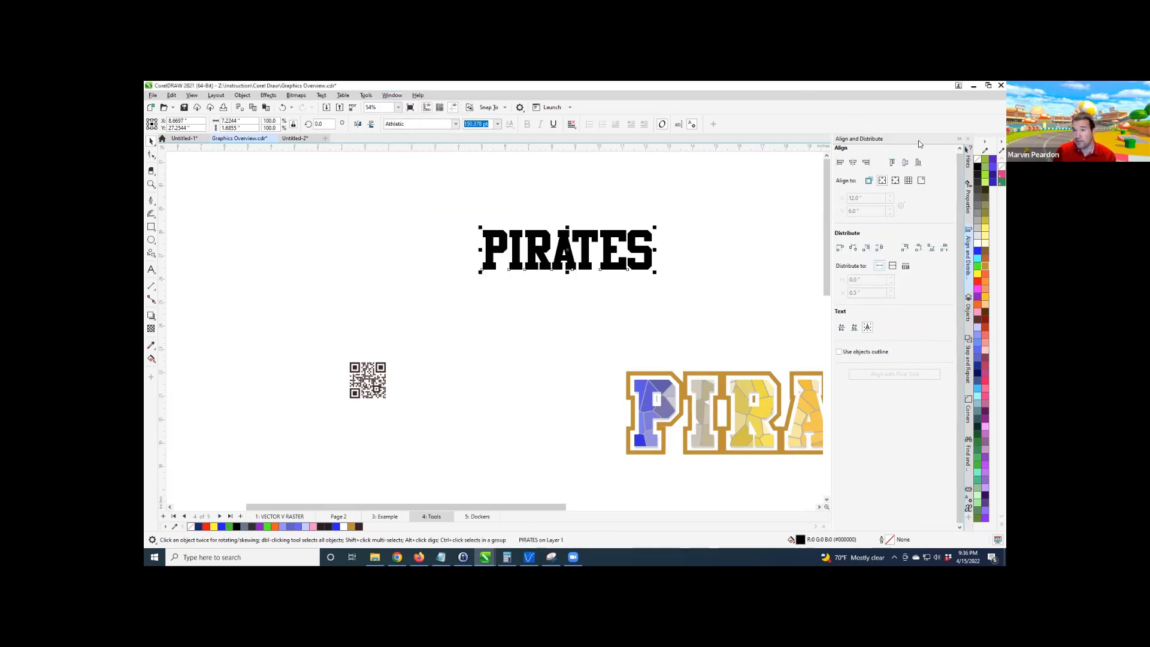
left_click(968, 201)
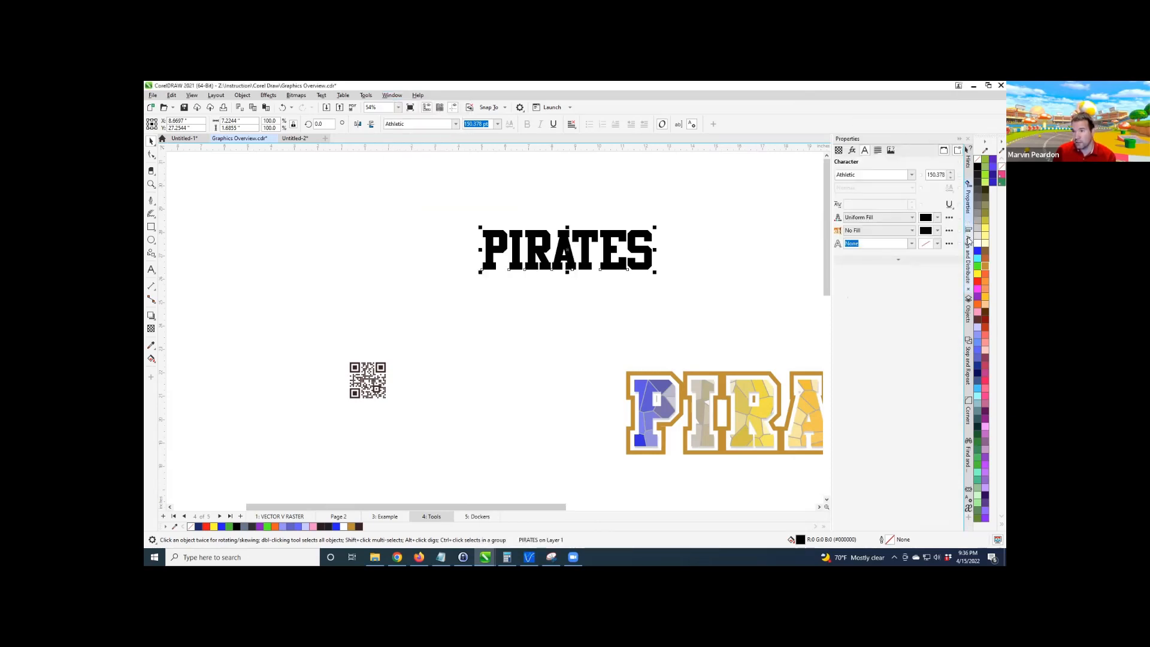
left_click(969, 247)
left_click(968, 312)
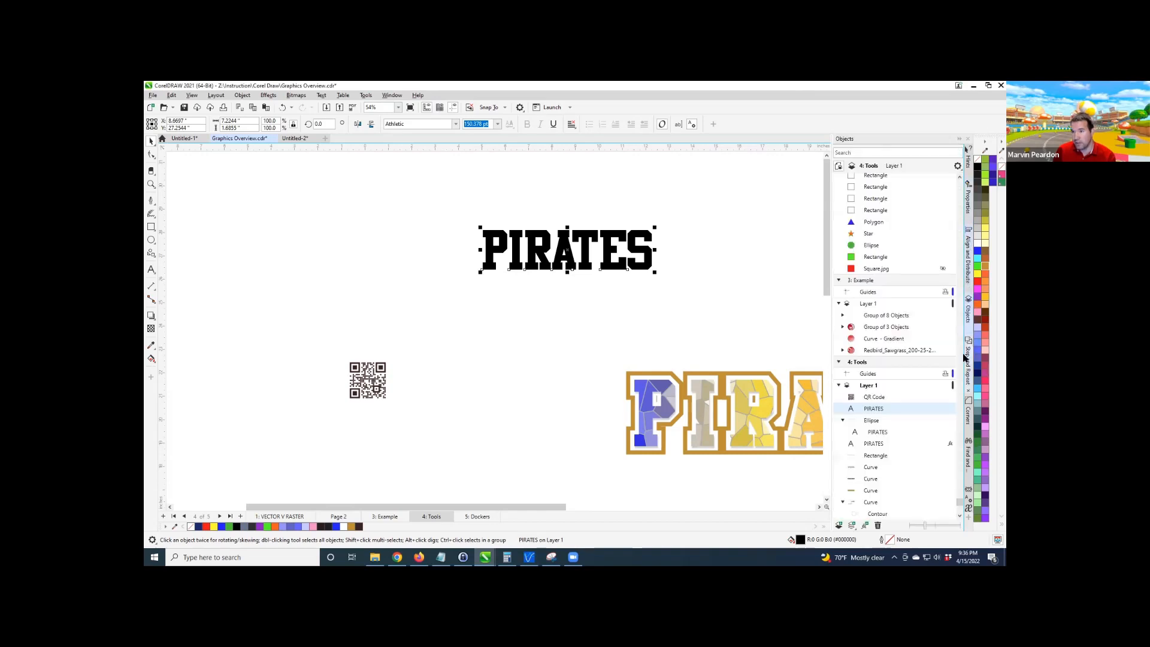
Float the Align and Distribute docker over the drawing area and dock it back with the other dockers.
left_click(969, 261)
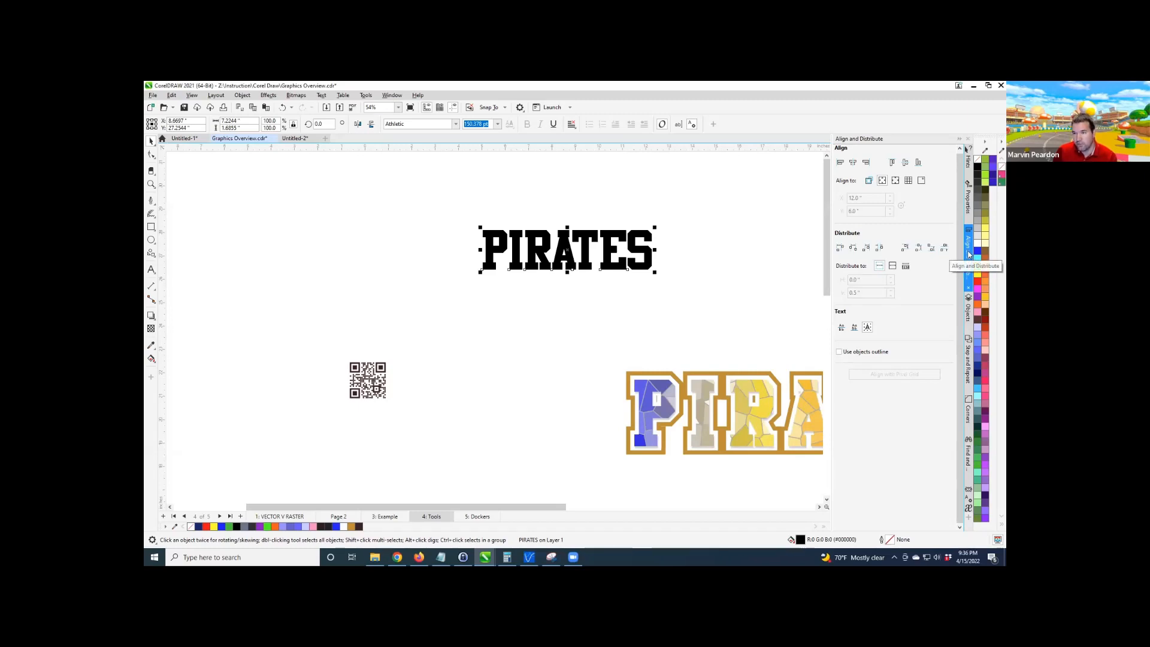
left_click_drag(956, 253, 297, 246)
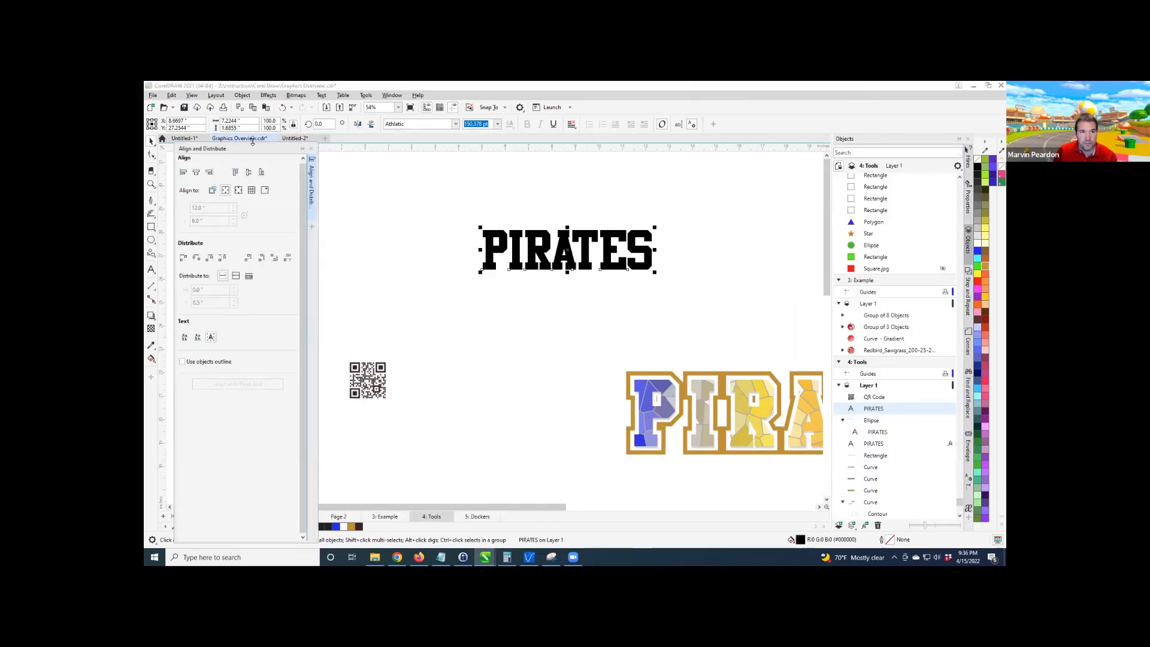
left_click_drag(252, 141, 259, 190)
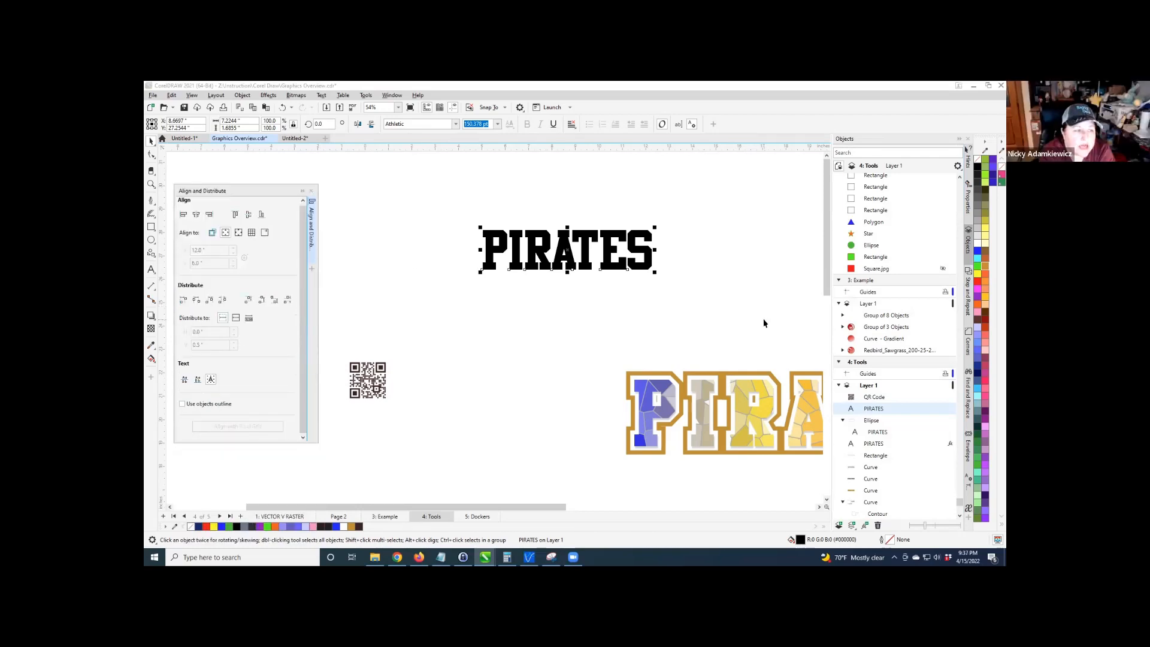
double_click(246, 193)
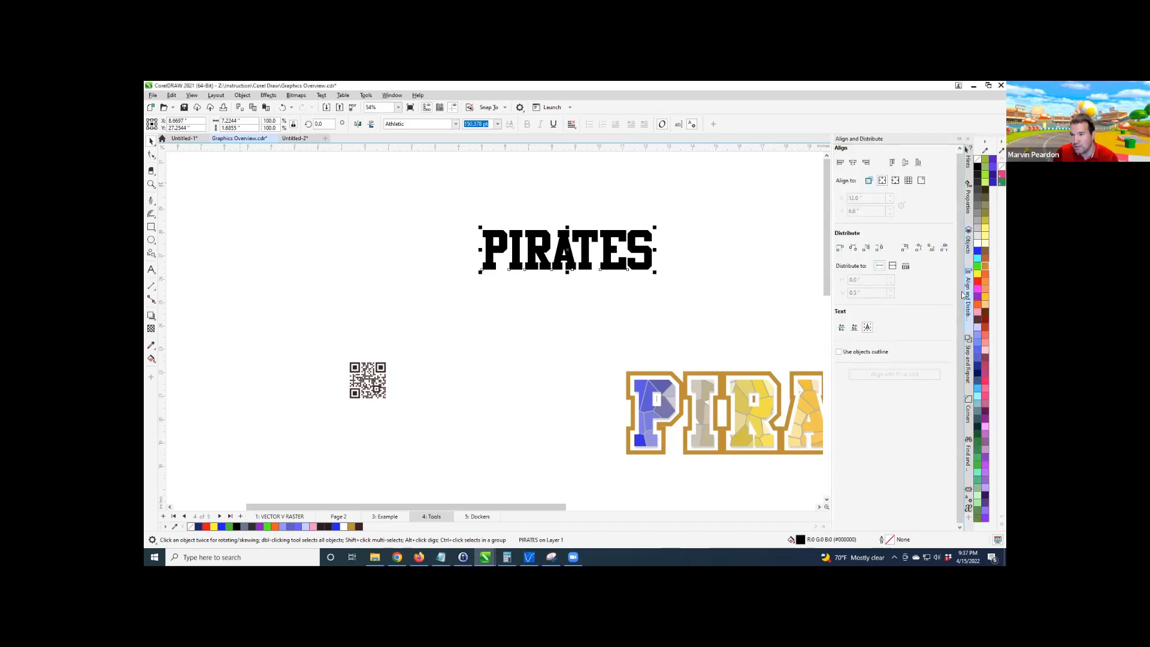
Look through the Objects docker's list and view the VECTOR V RASTER page before returning to the Tools page.
left_click(967, 252)
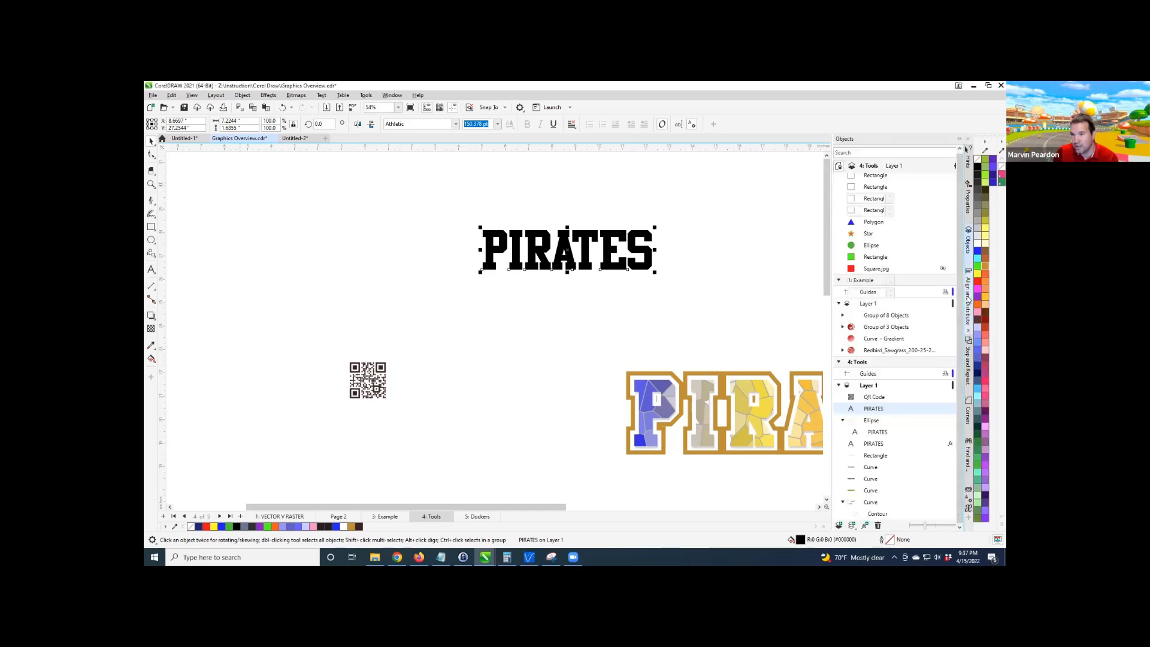
left_click(967, 295)
left_click(966, 244)
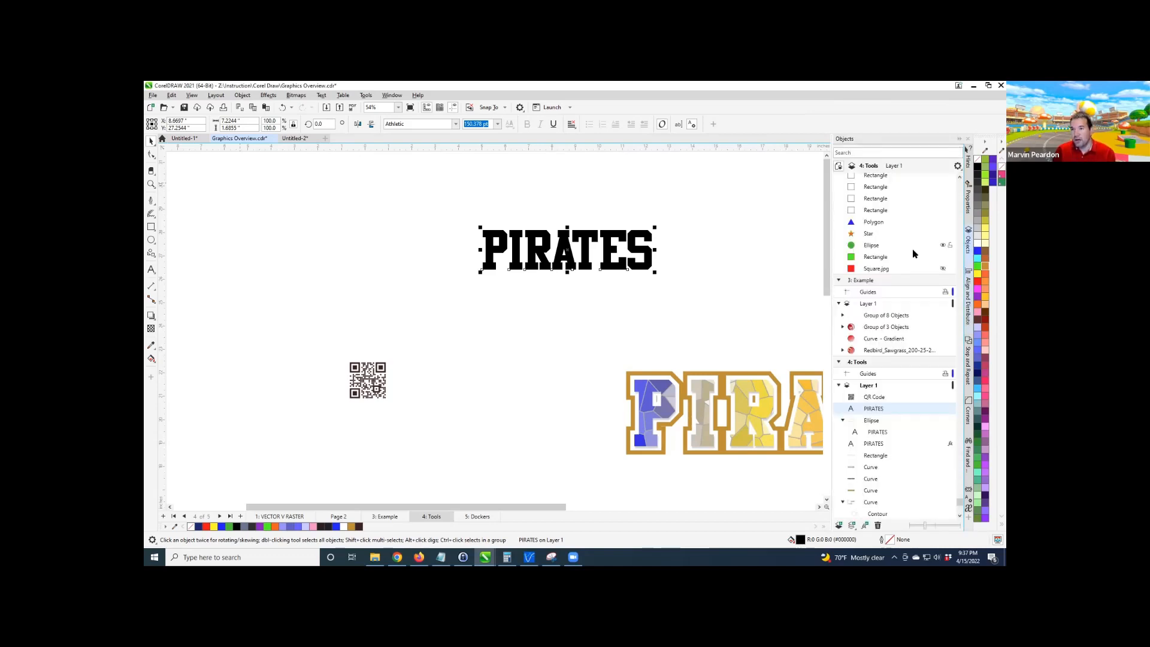
scroll(897, 250, "up", 8)
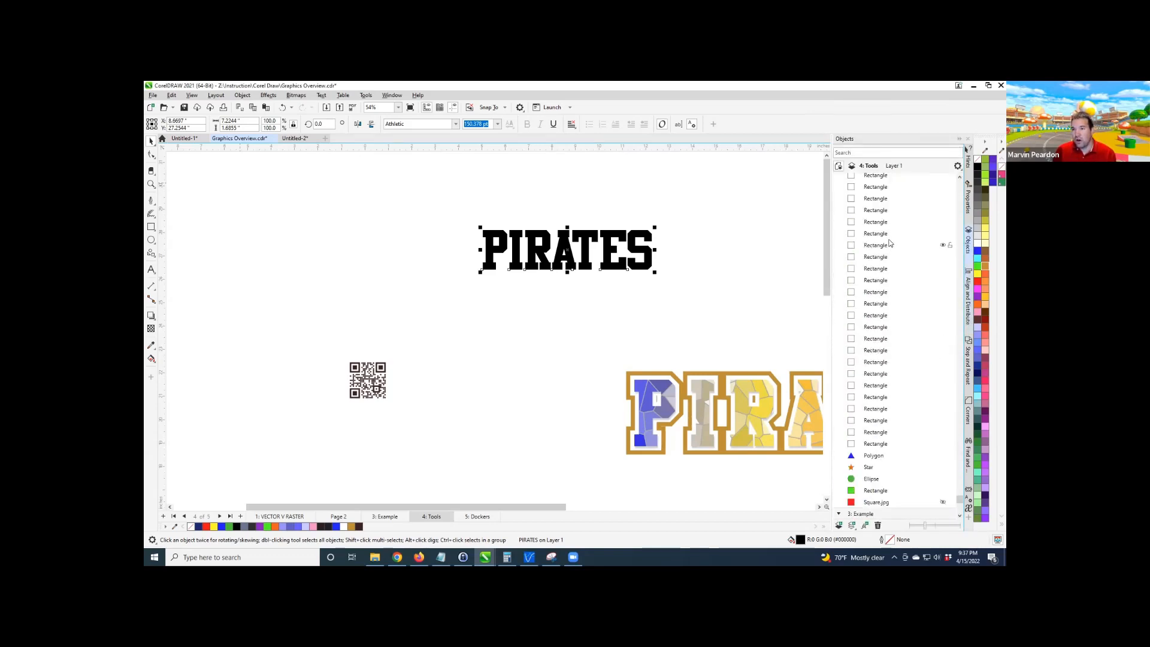
scroll(515, 323, "down", 6)
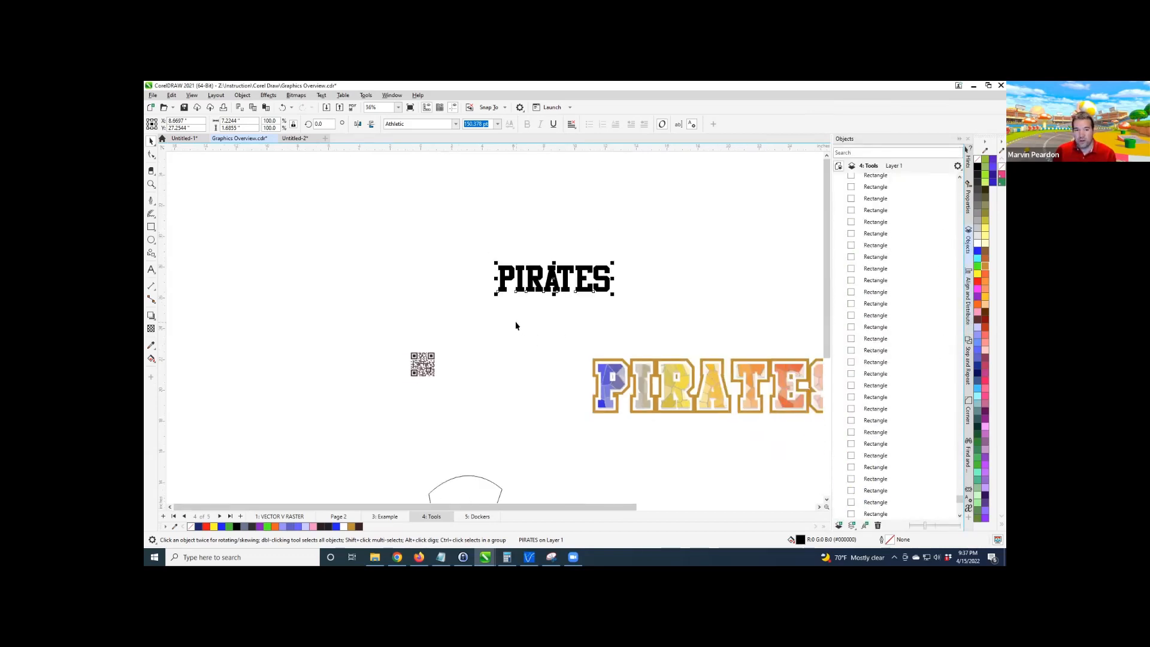
left_click(278, 516)
left_click(338, 516)
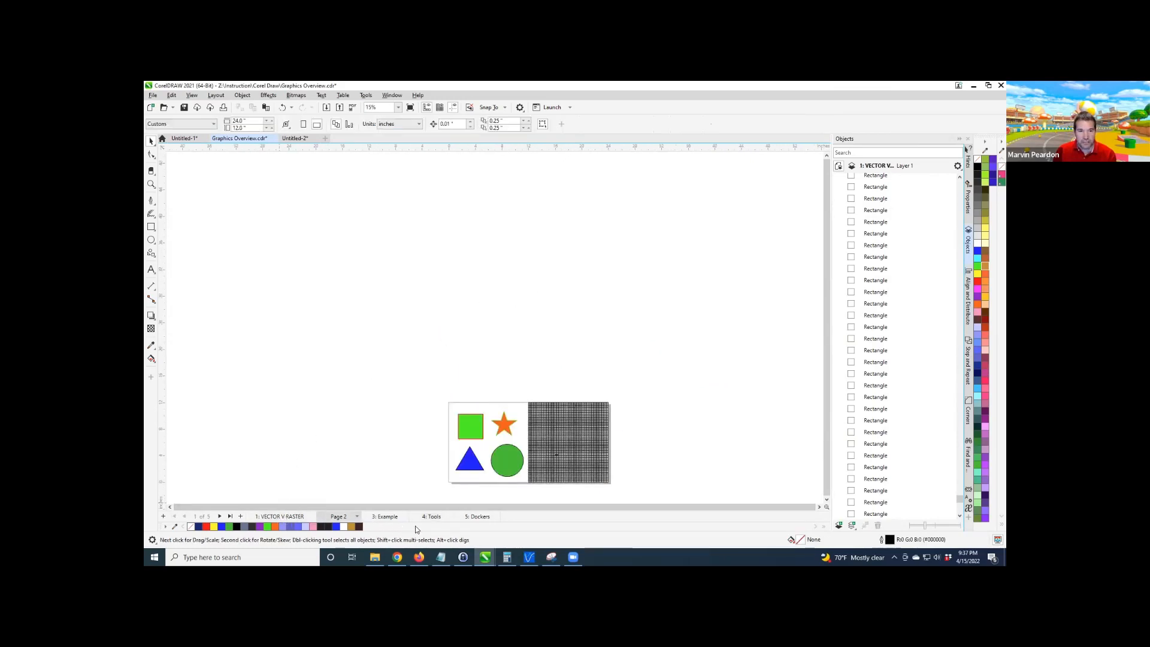
left_click(429, 518)
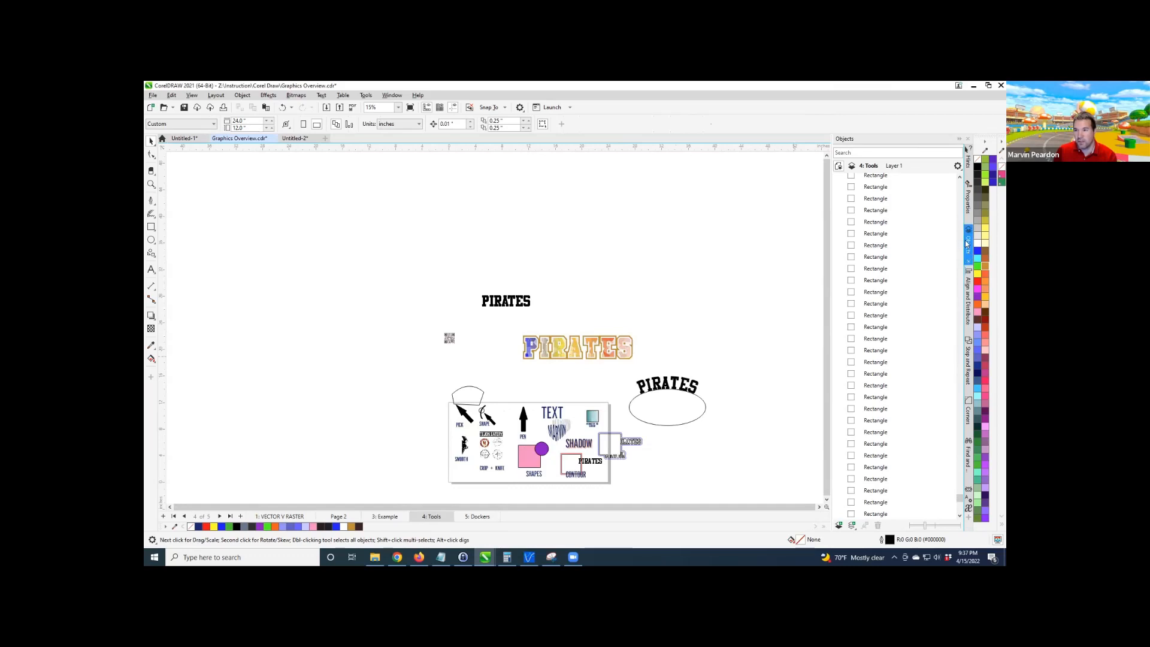
Examine the objects grouped by page in the Objects docker, down to Layer 1 of the Tools page.
scroll(877, 230, "down", 1)
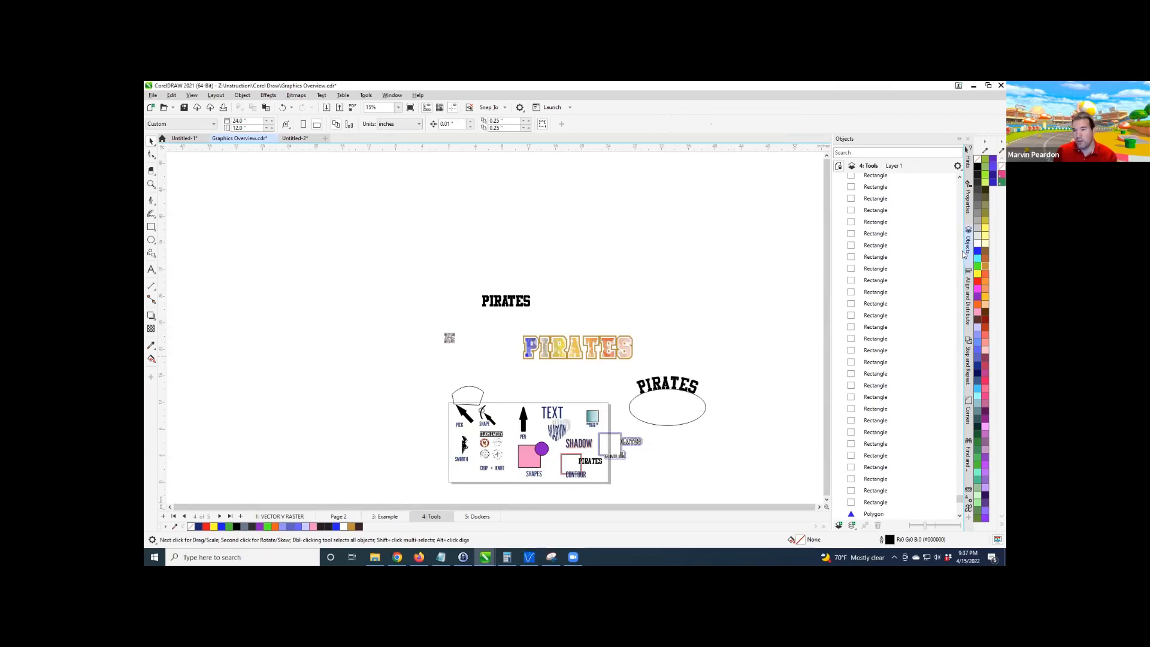
scroll(884, 359, "down", 5)
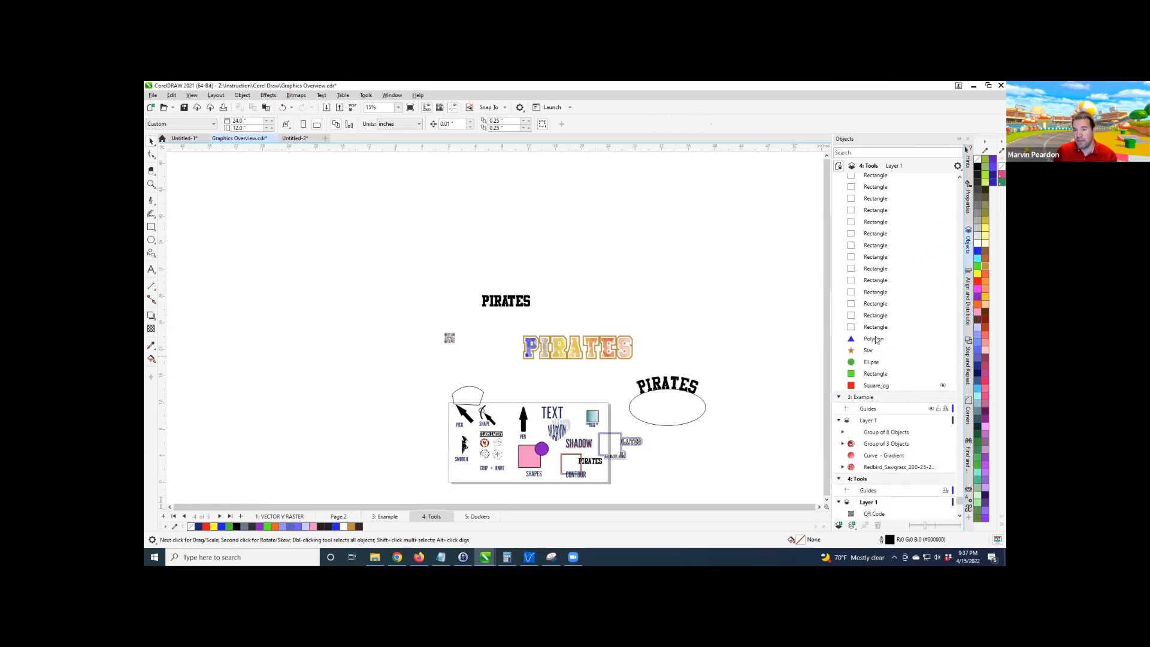
scroll(871, 294, "up", 4)
scroll(871, 290, "up", 2)
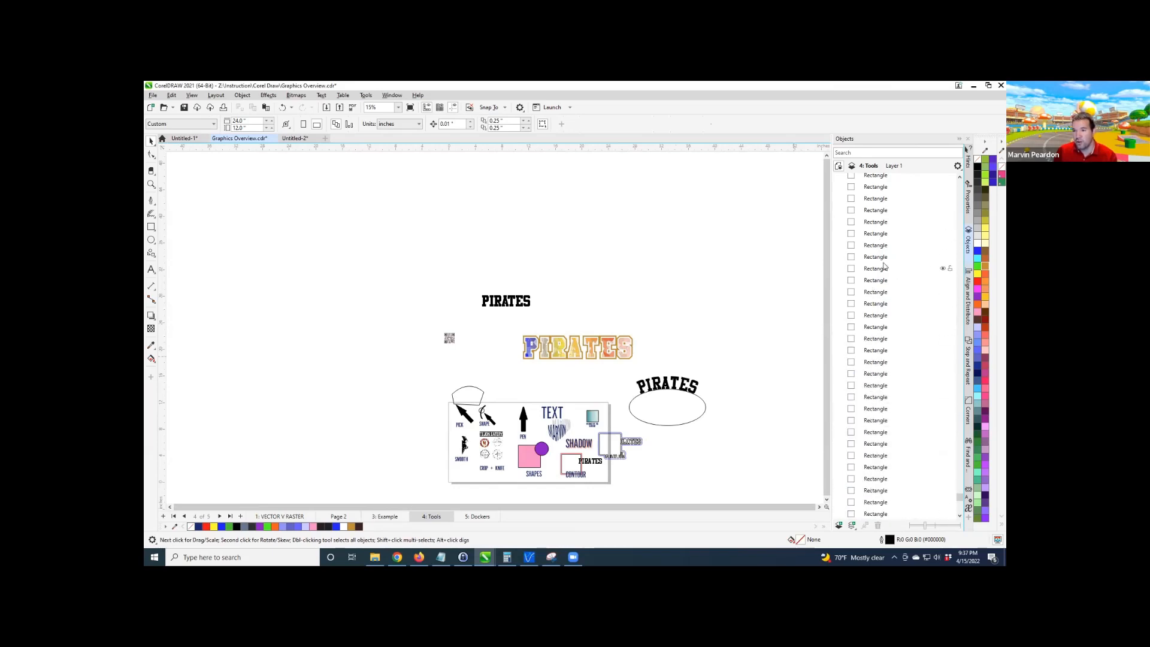
scroll(871, 358, "down", 7)
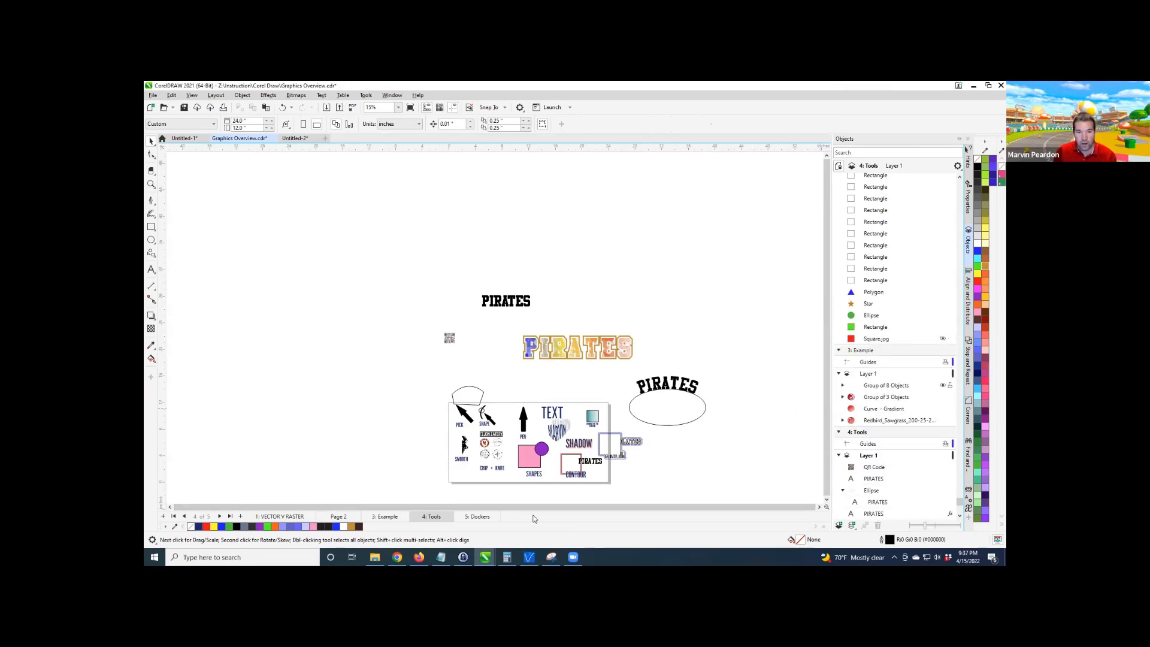
scroll(898, 383, "down", 3)
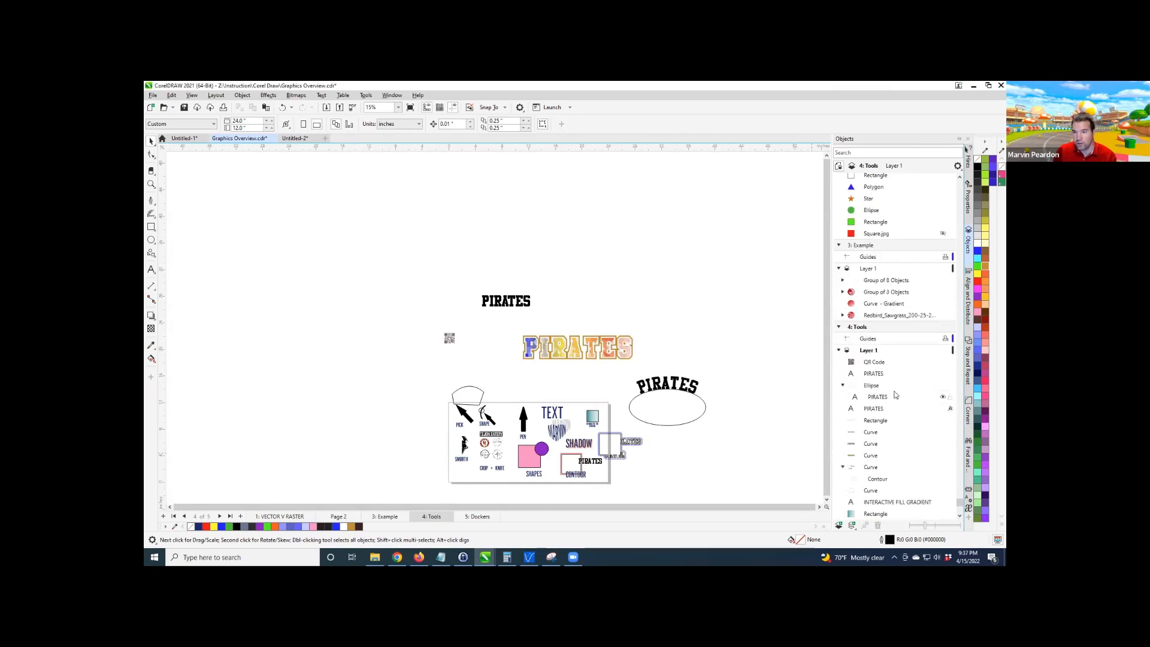
Enlarge the QR code to about 9.2 inches square and move it about 3.5 inches left and 4.6 inches down.
left_click(871, 362)
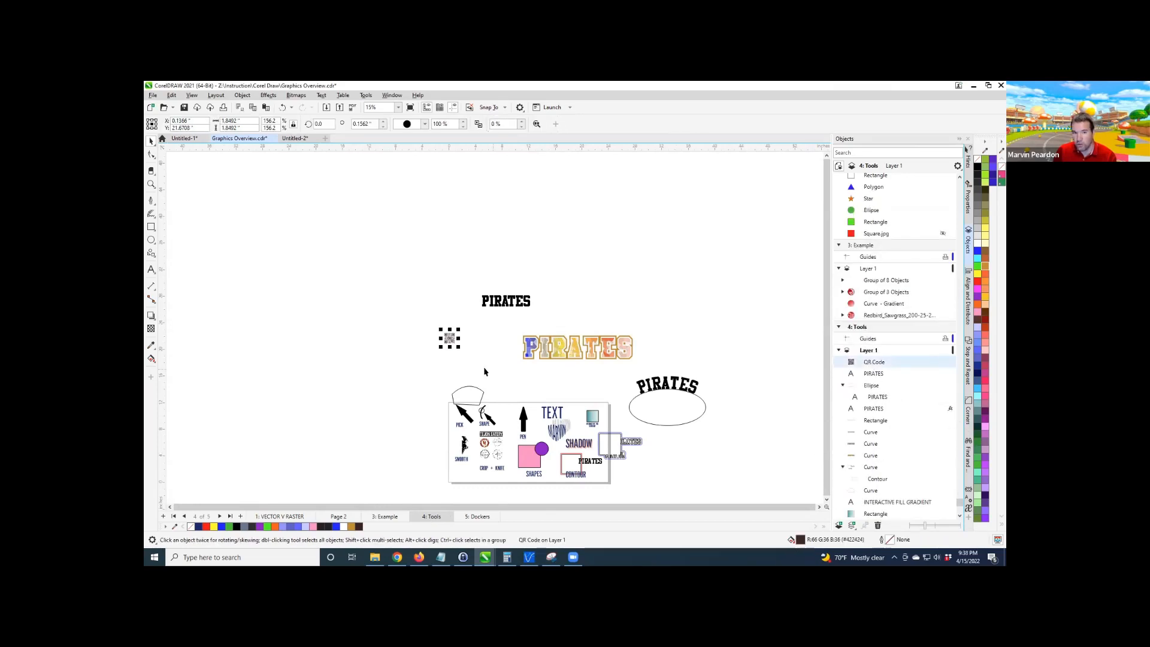
left_click_drag(417, 297, 392, 280)
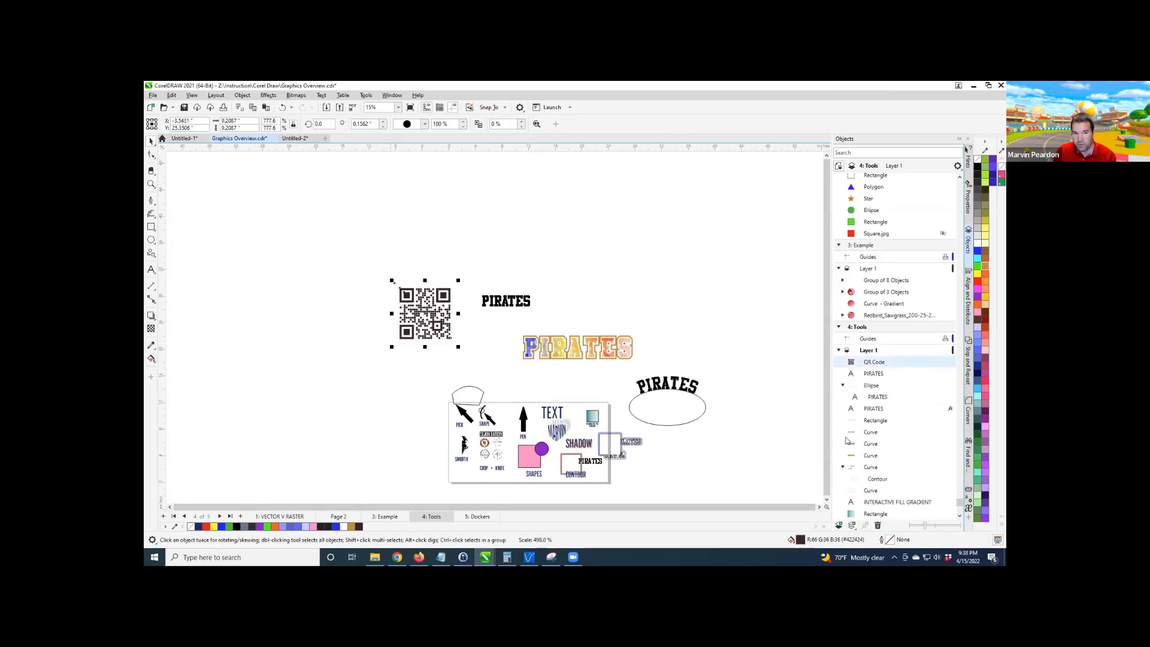
scroll(872, 421, "down", 2)
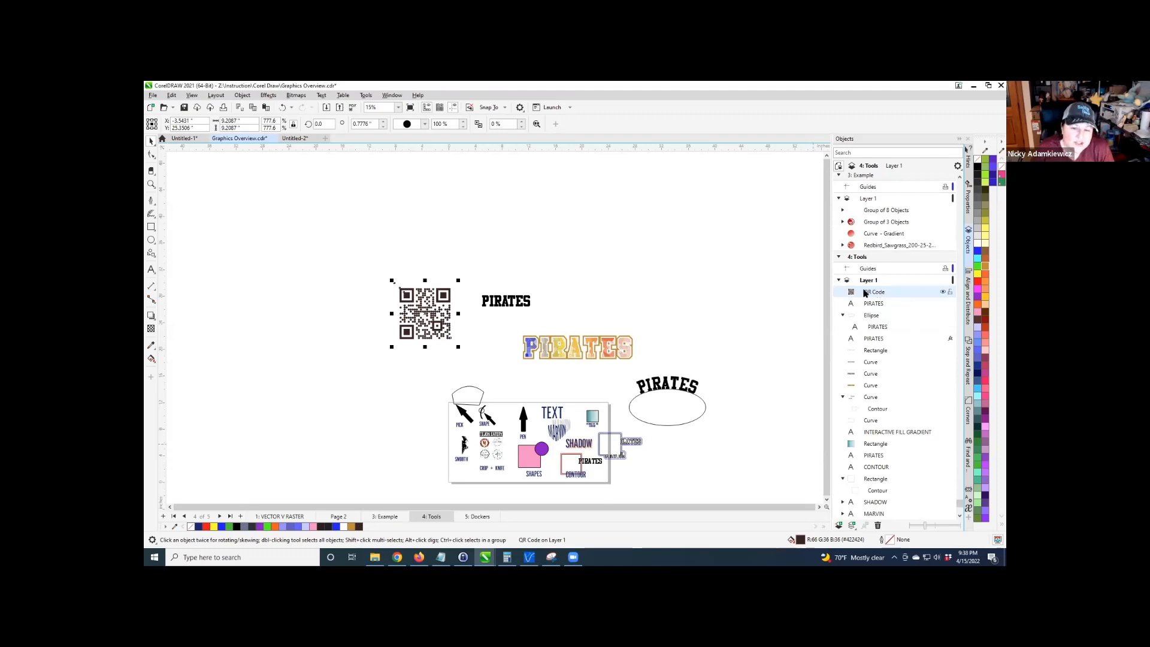
left_click_drag(435, 322, 411, 353)
Move the pink square to the QR code's right edge and the purple circle to its upper edge so both overlap it.
left_click_drag(527, 461, 429, 343)
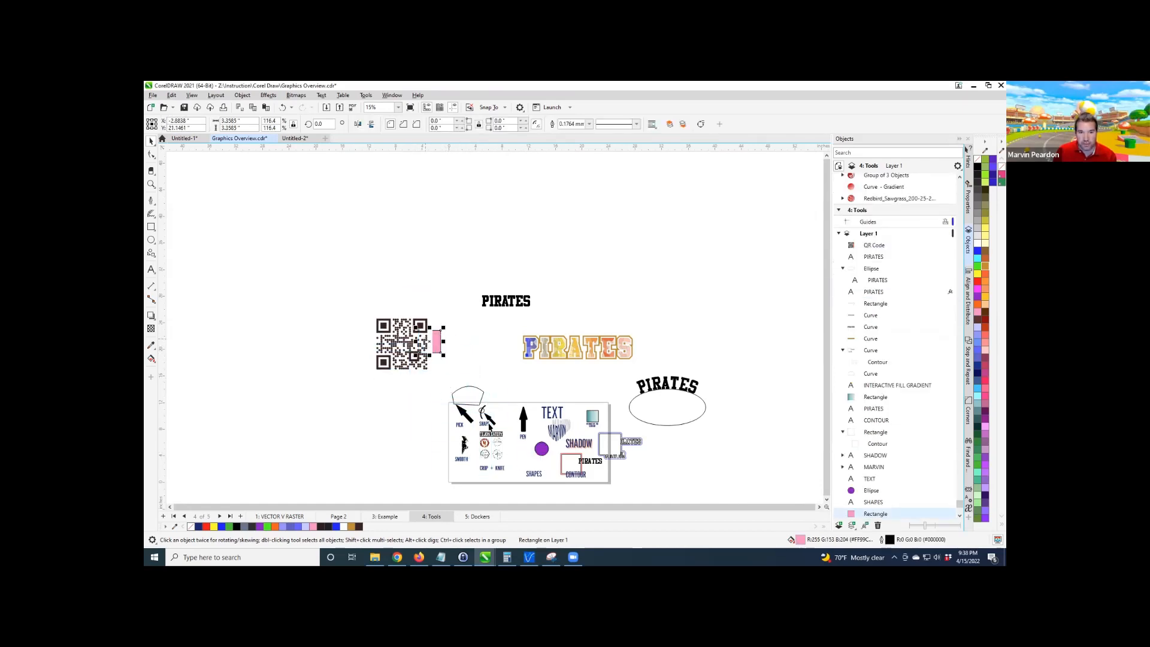
left_click_drag(542, 449, 392, 341)
scroll(414, 307, "up", 5)
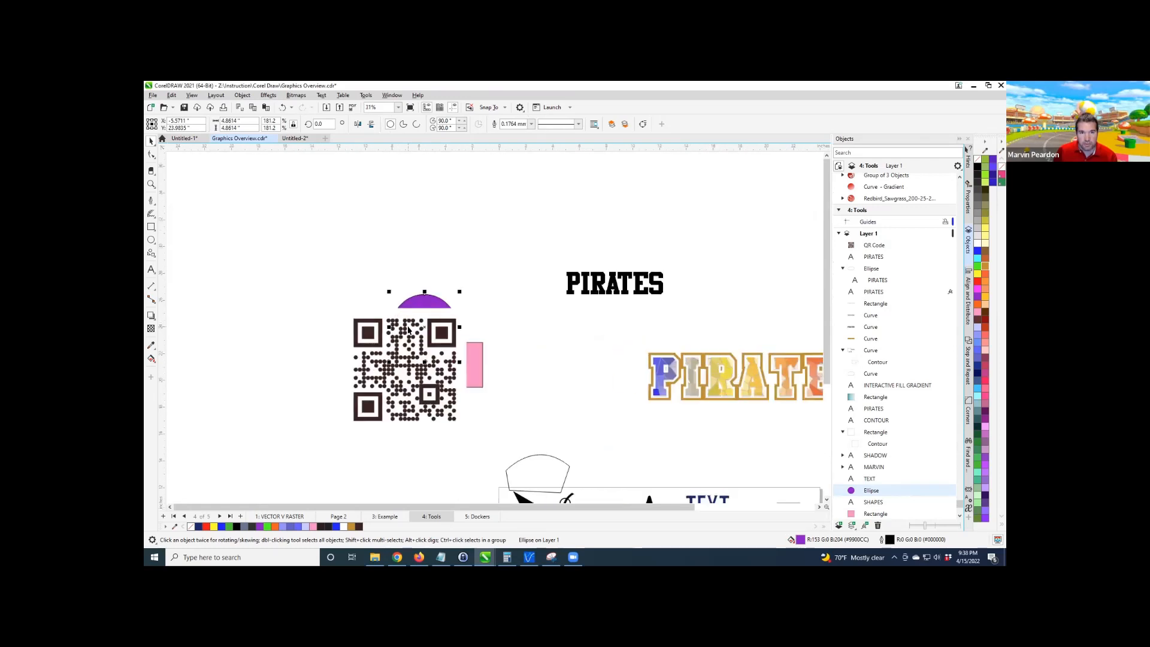
Locate the pink square, QR code and purple circle in the object list, and move the circle above the QR code.
left_click(498, 381)
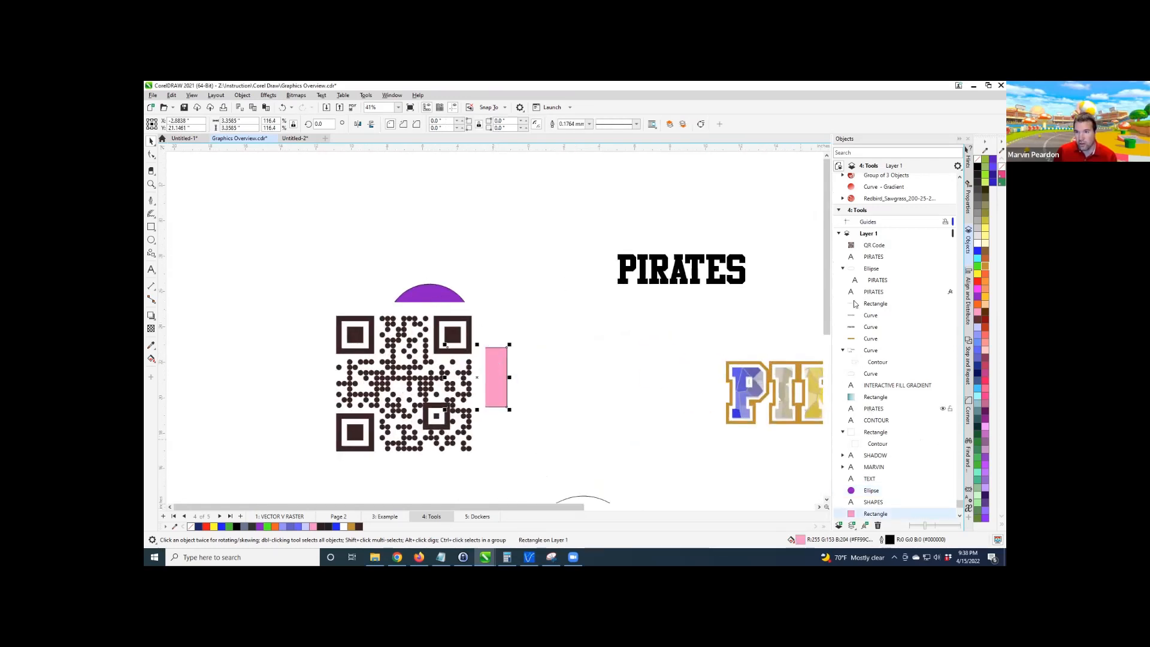
left_click(873, 246)
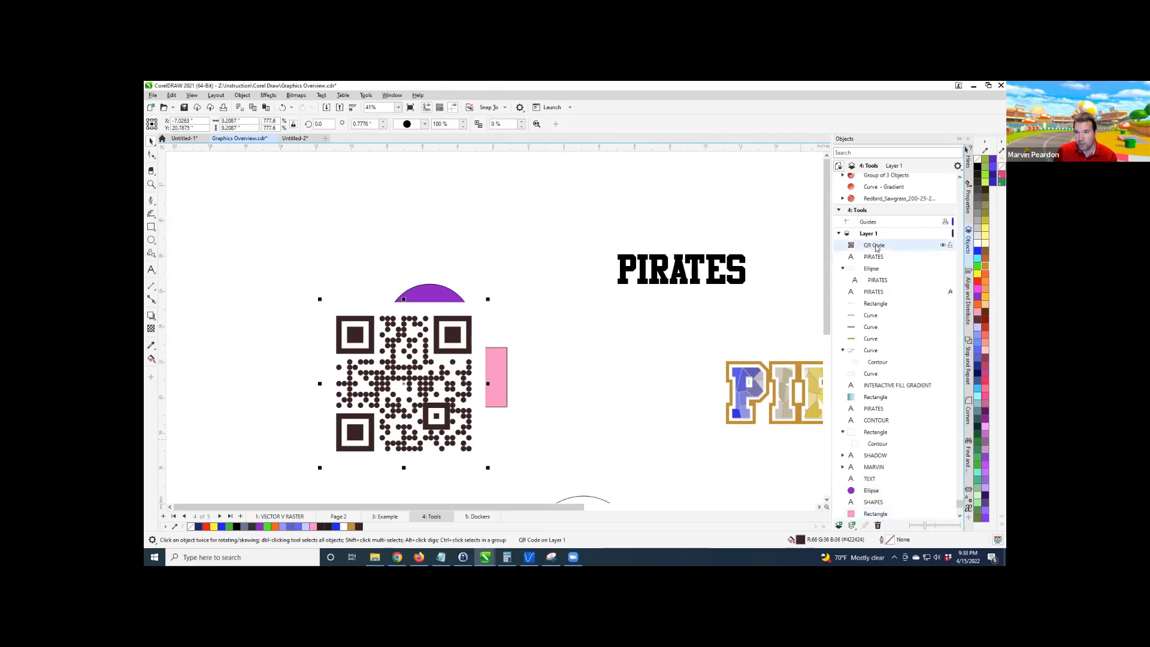
left_click(873, 491)
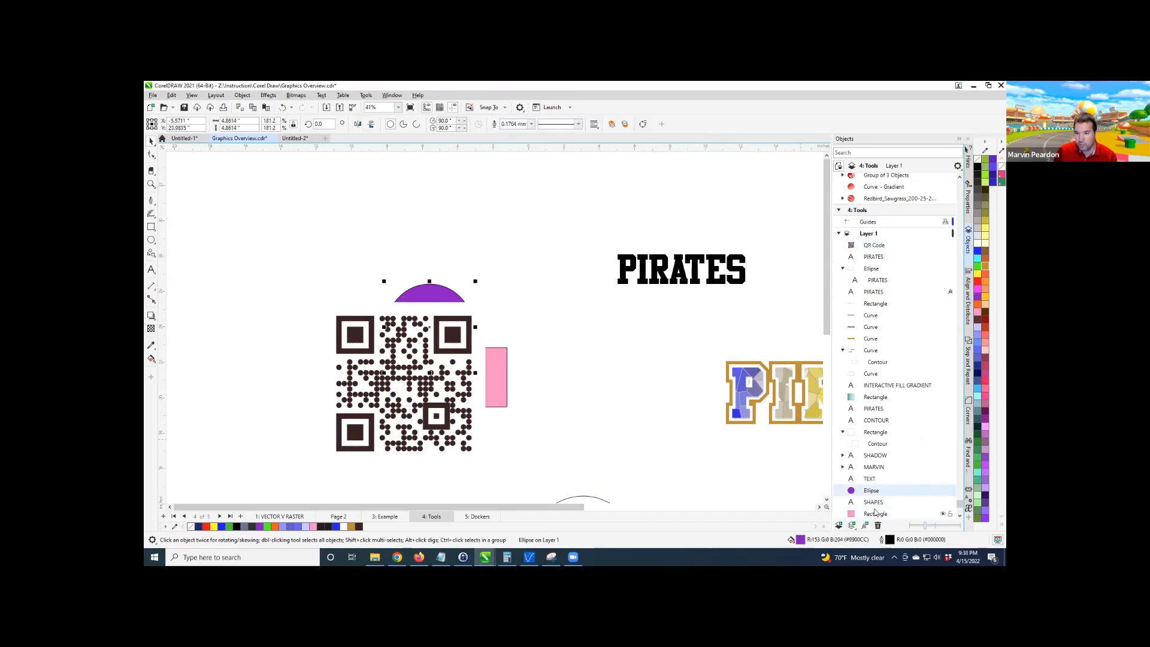
left_click(874, 512)
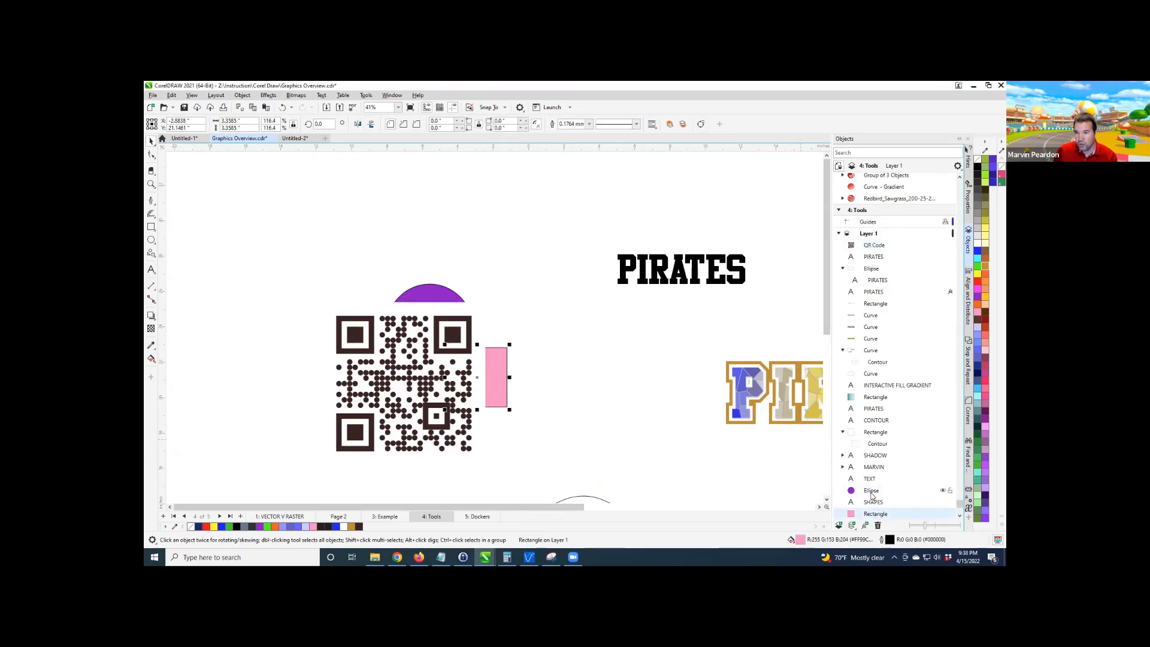
left_click(871, 491)
left_click_drag(878, 492, 874, 245)
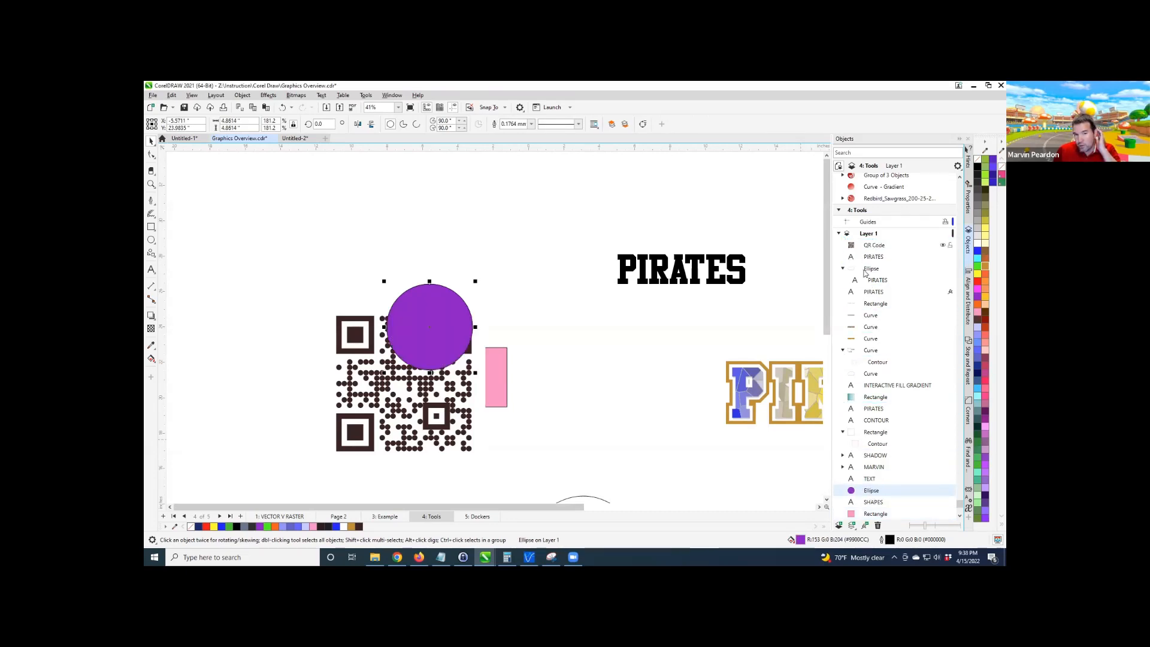
Move the pink square forward one object at a time in the stacking order, and finally bring it to the front.
left_click(880, 513)
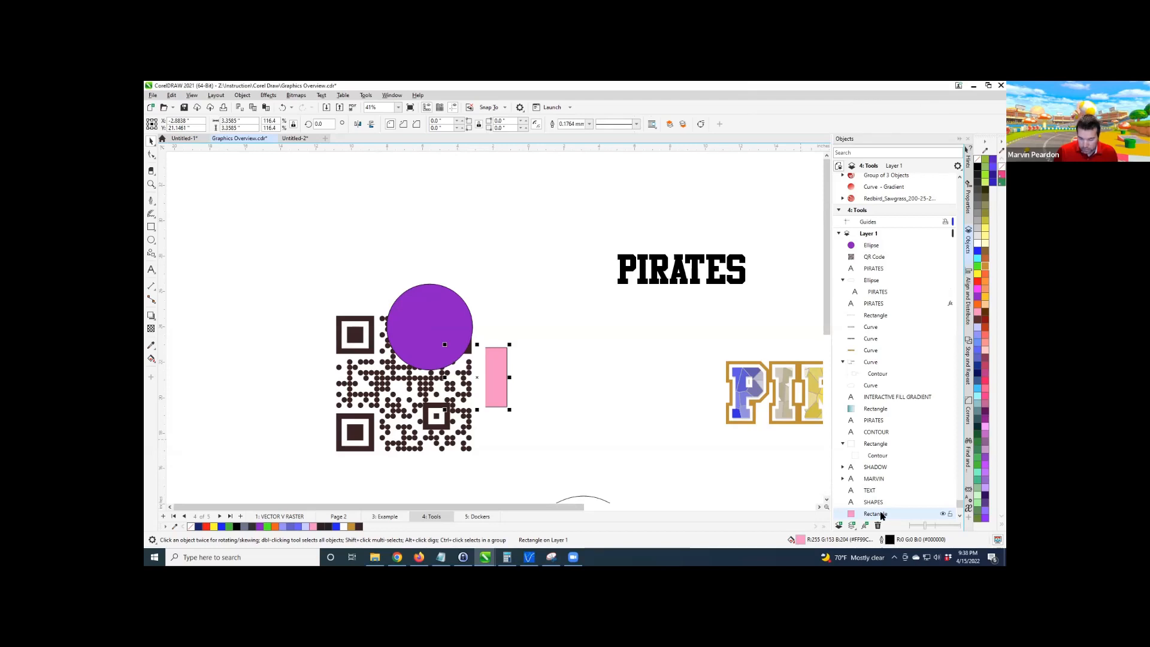
key("ctrl+Page_Up")
key("ctrl+Page_Up")
key("ctrl+Page_Up")
key("ctrl+Page_Up")
key("ctrl+Page_Up")
key("ctrl+Page_Up")
key("ctrl+Page_Up")
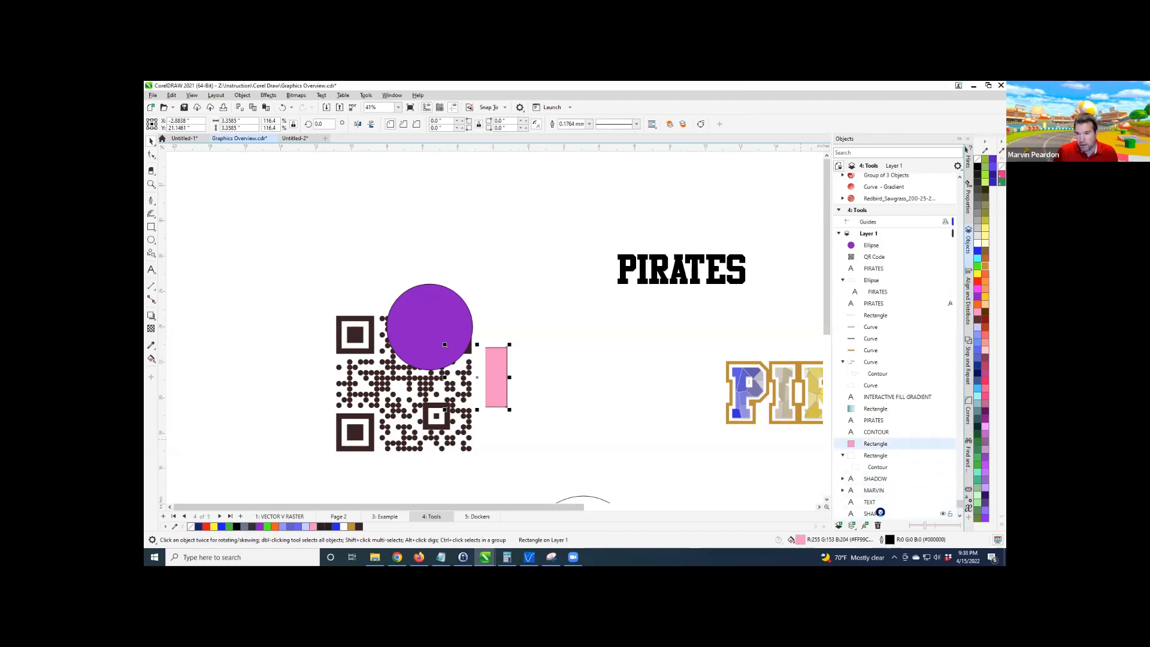
key("ctrl+Page_Up")
key("ctrl+Page_Up")
key("ctrl+Page_Up")
key("ctrl+Page_Up")
key("ctrl+Page_Up")
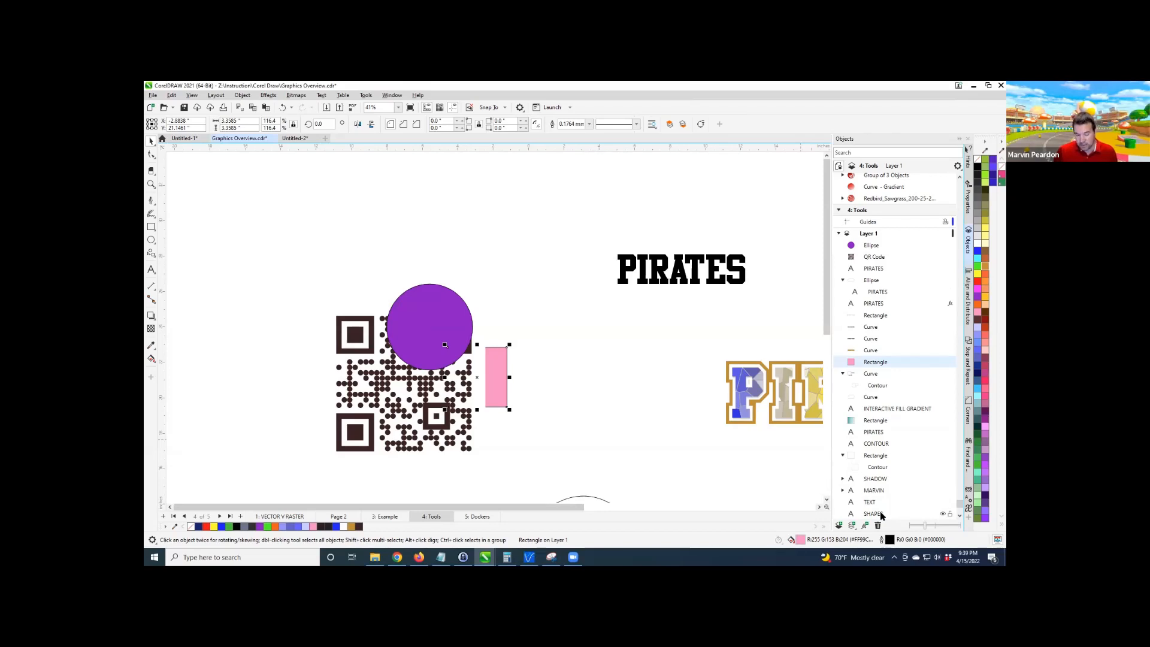
key("shift+Page_Up")
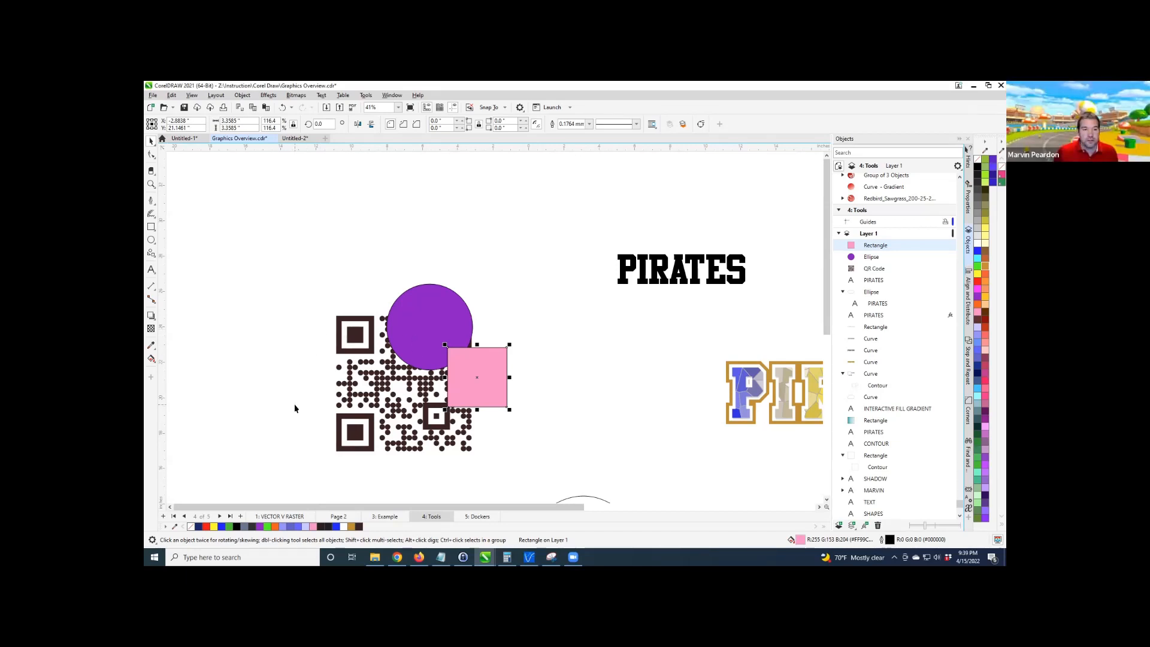
Look through the document's pages, from VECTOR V RASTER to 5: Dockers, and return to the VECTOR V RASTER page.
scroll(455, 312, "down", 6)
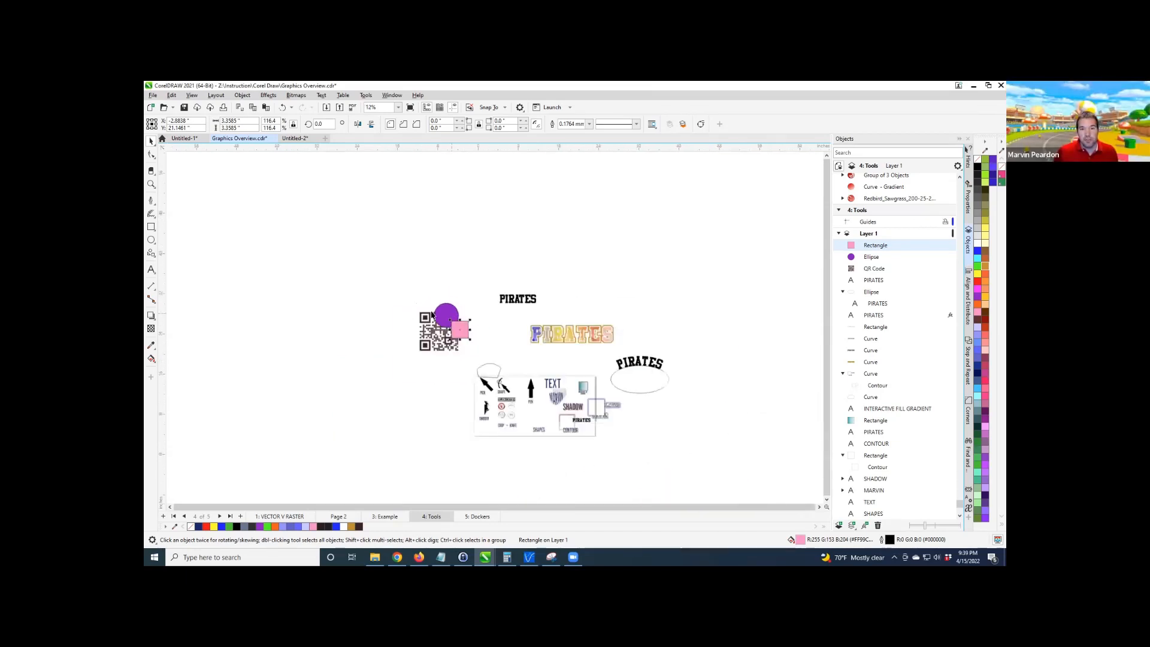
scroll(539, 424, "up", 1)
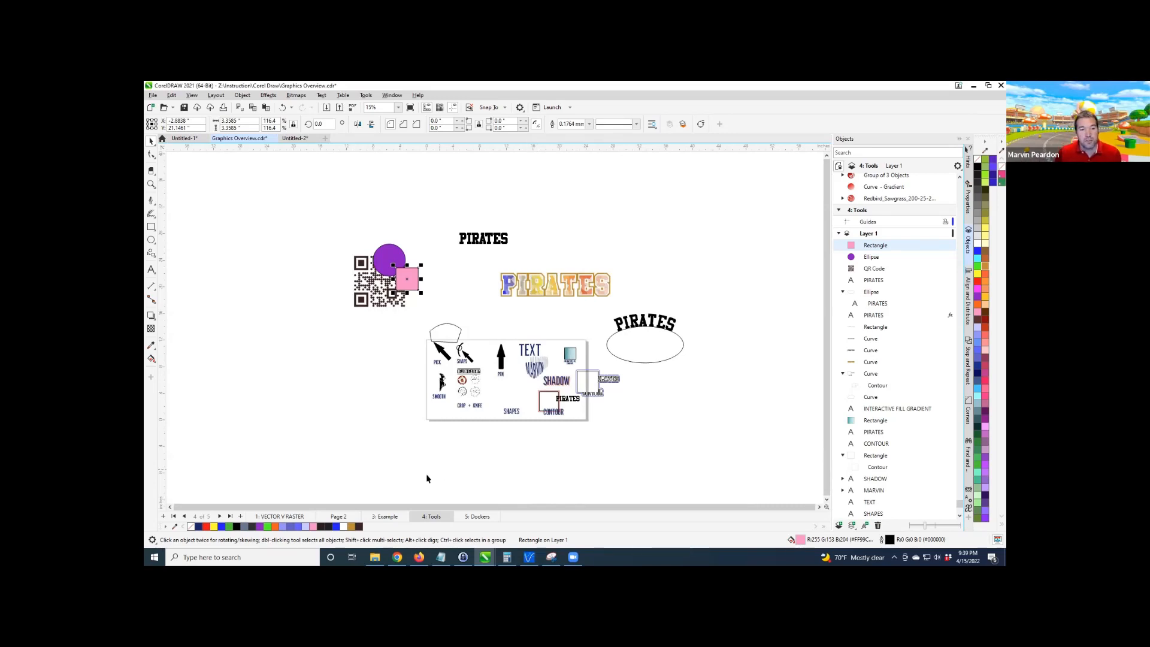
left_click(284, 517)
left_click(356, 517)
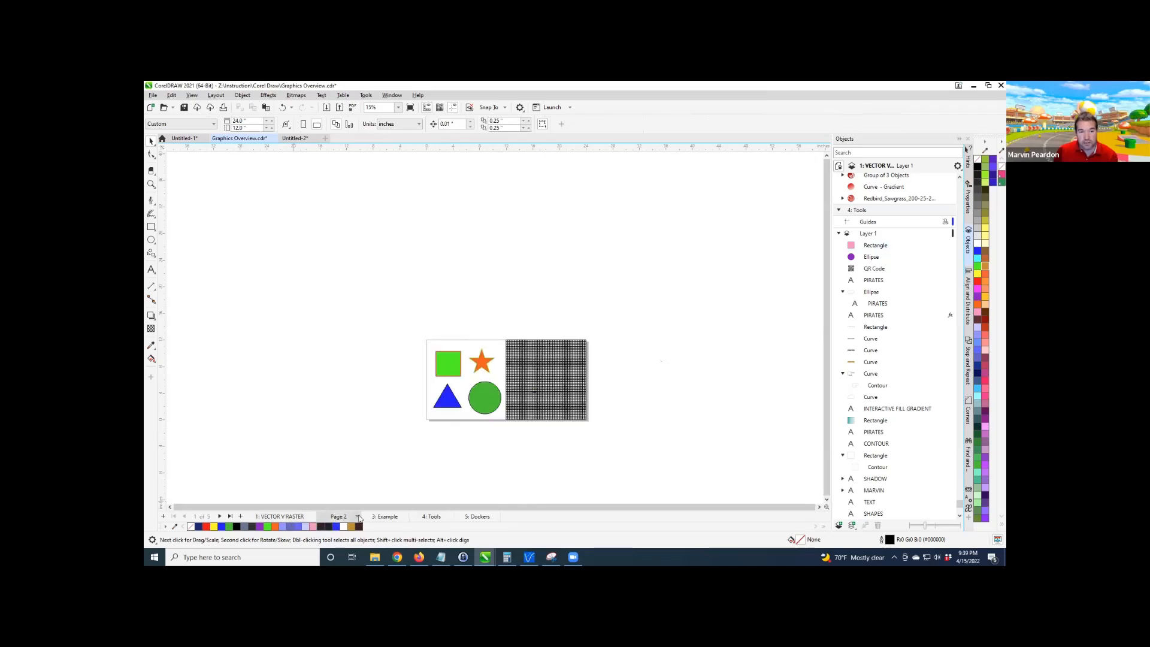
left_click(384, 516)
left_click(431, 516)
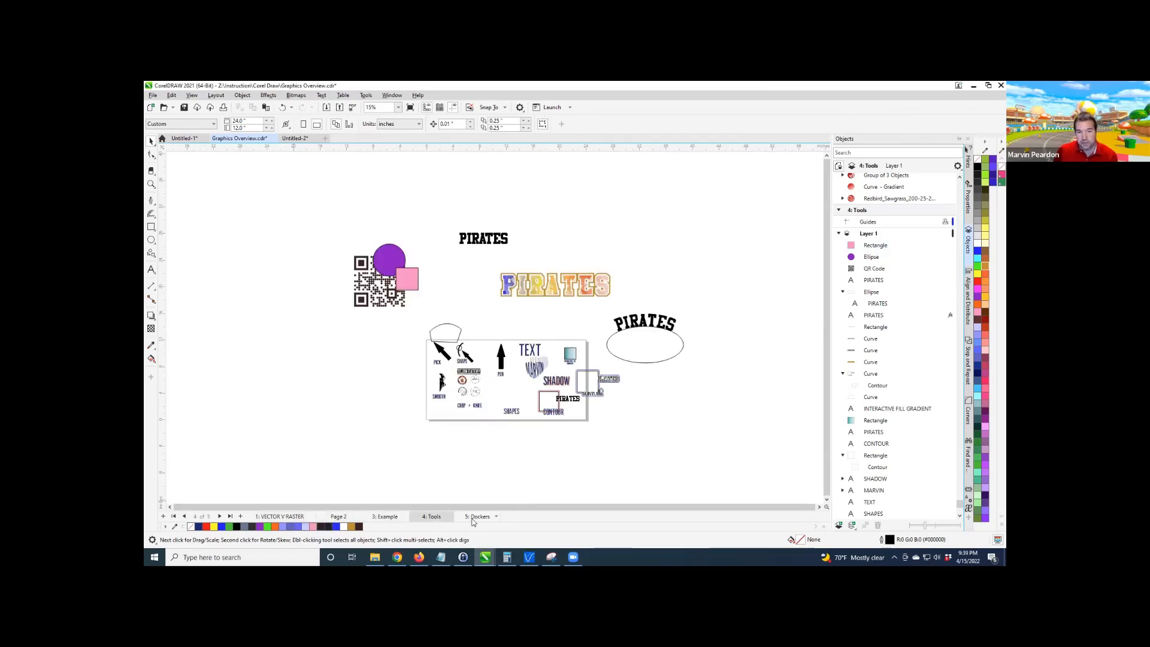
left_click(474, 518)
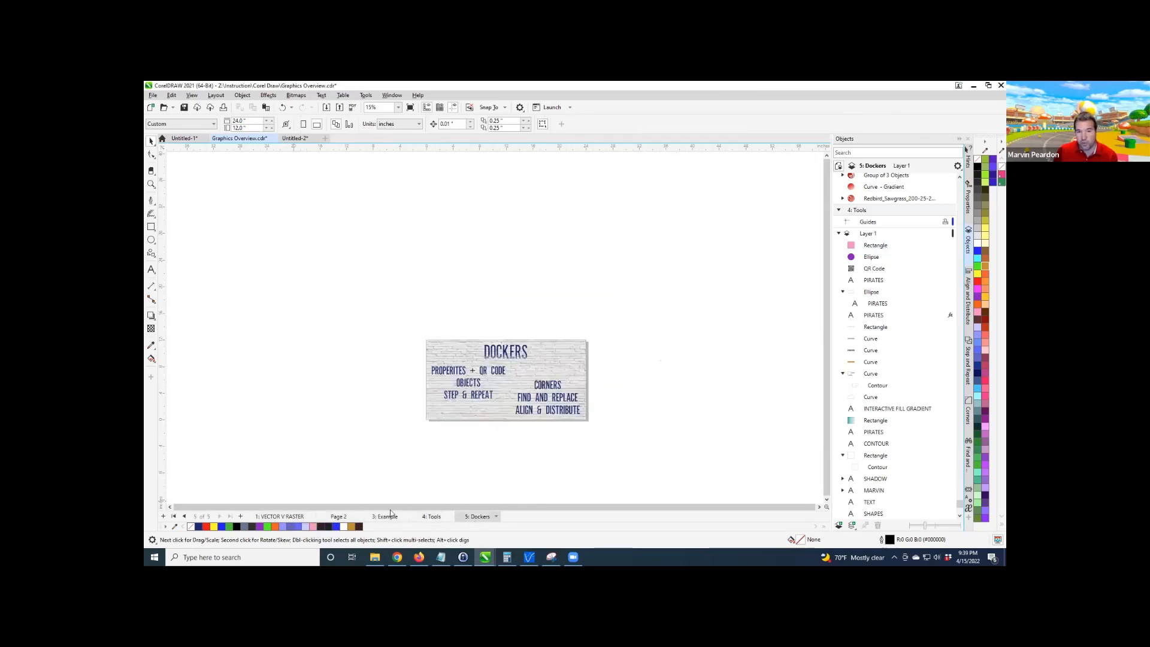
left_click(279, 516)
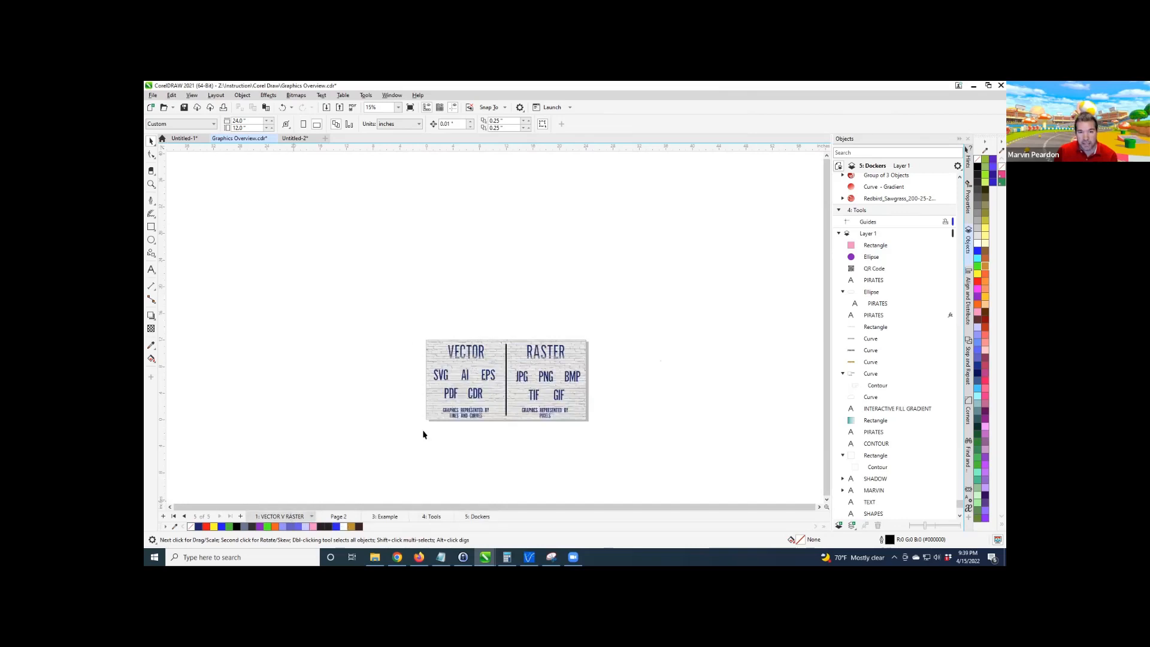
Select all objects on the VECTOR V RASTER page to view them in the object list, and clear the selection.
left_click_drag(647, 445, 639, 455)
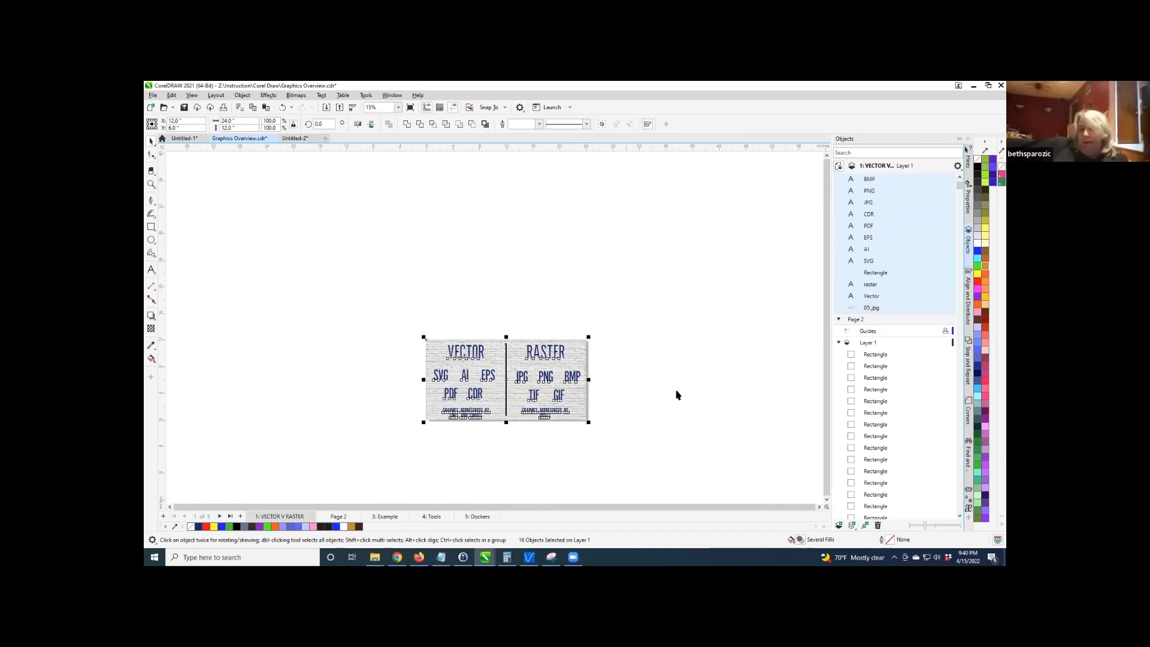
scroll(628, 398, "up", 1)
scroll(873, 268, "up", 3)
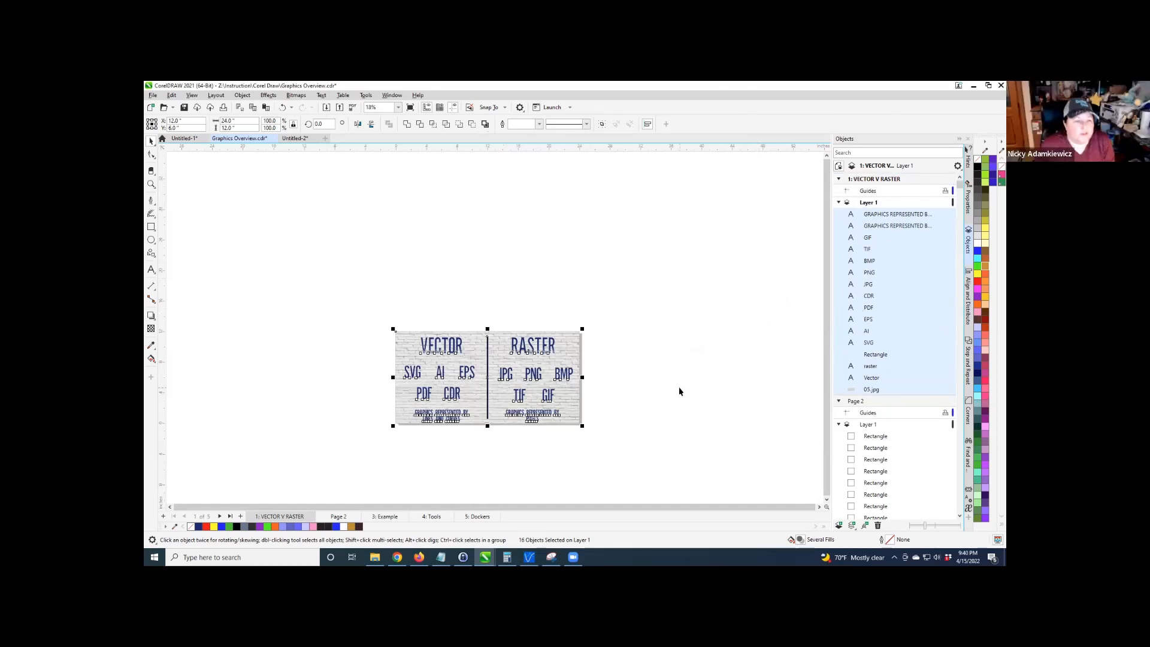
left_click(511, 471)
scroll(512, 471, "up", 2)
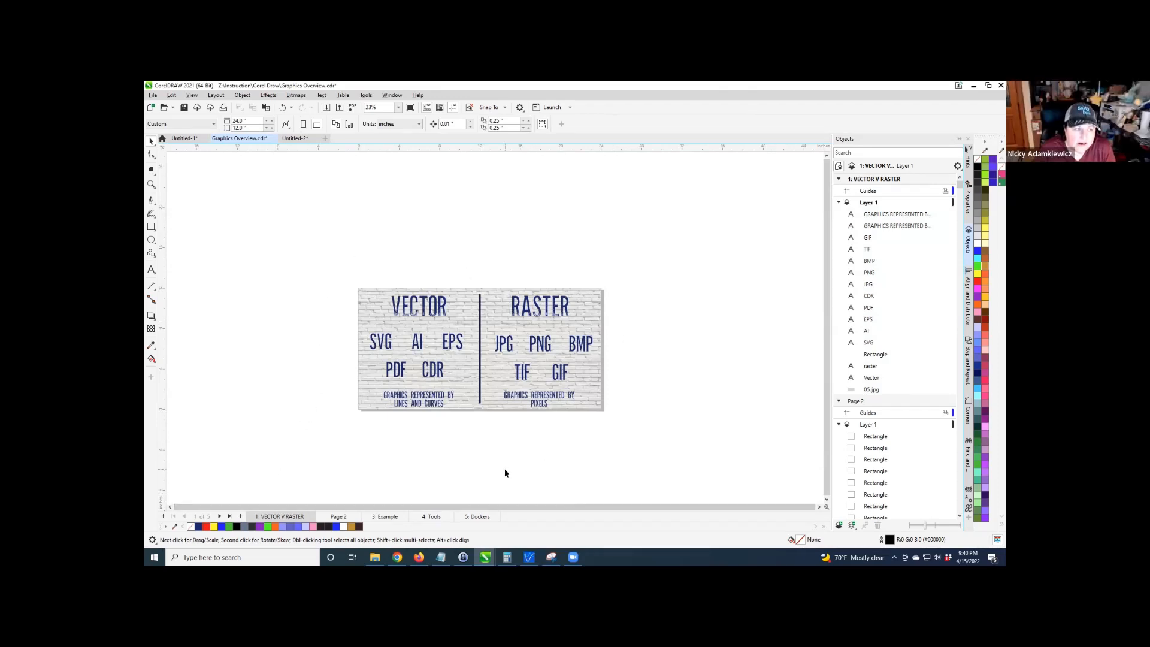
Group the QR code, purple circle and pink square on the 4: Tools page.
left_click(336, 516)
left_click(383, 516)
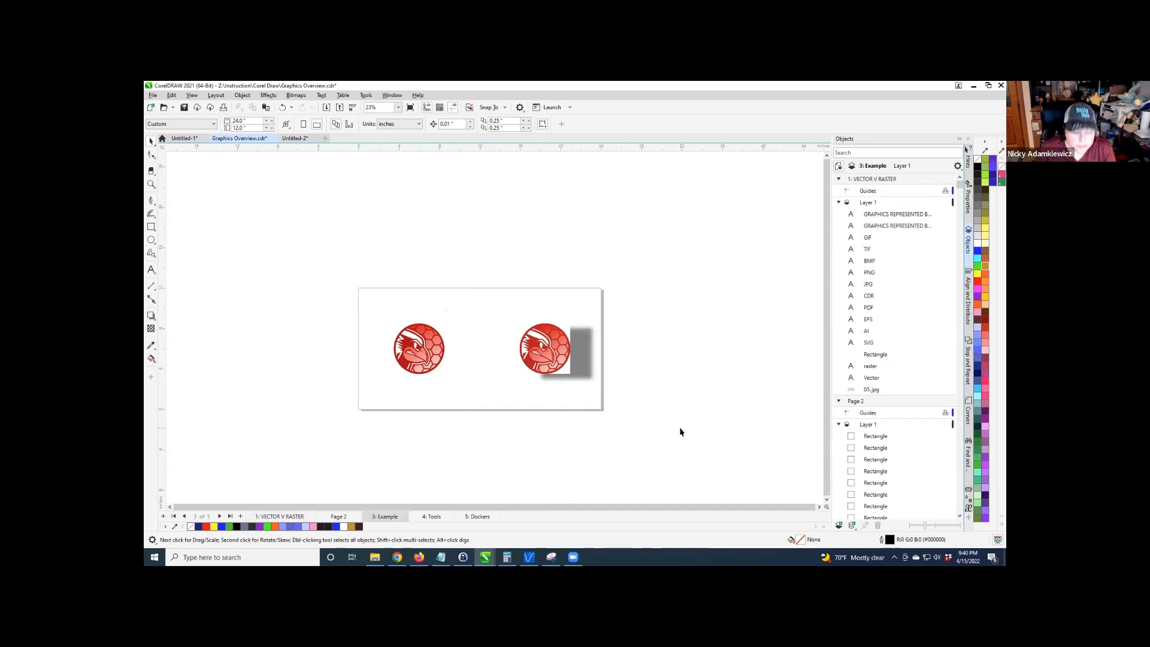
left_click(443, 521)
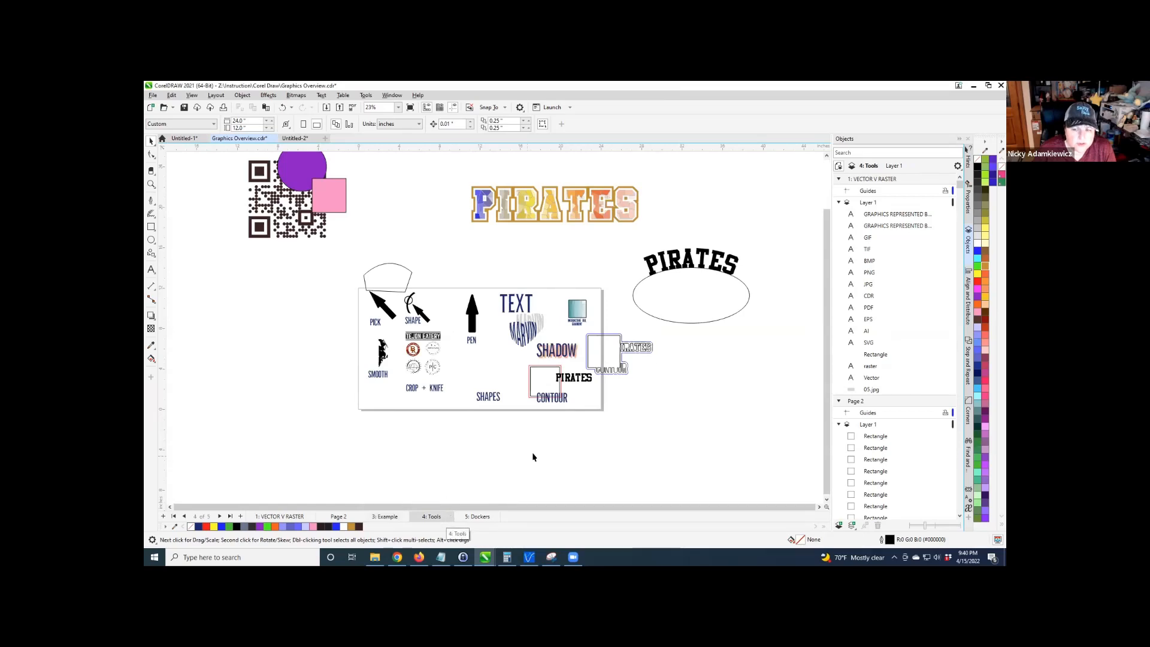
scroll(639, 457, "down", 2)
scroll(398, 273, "up", 2)
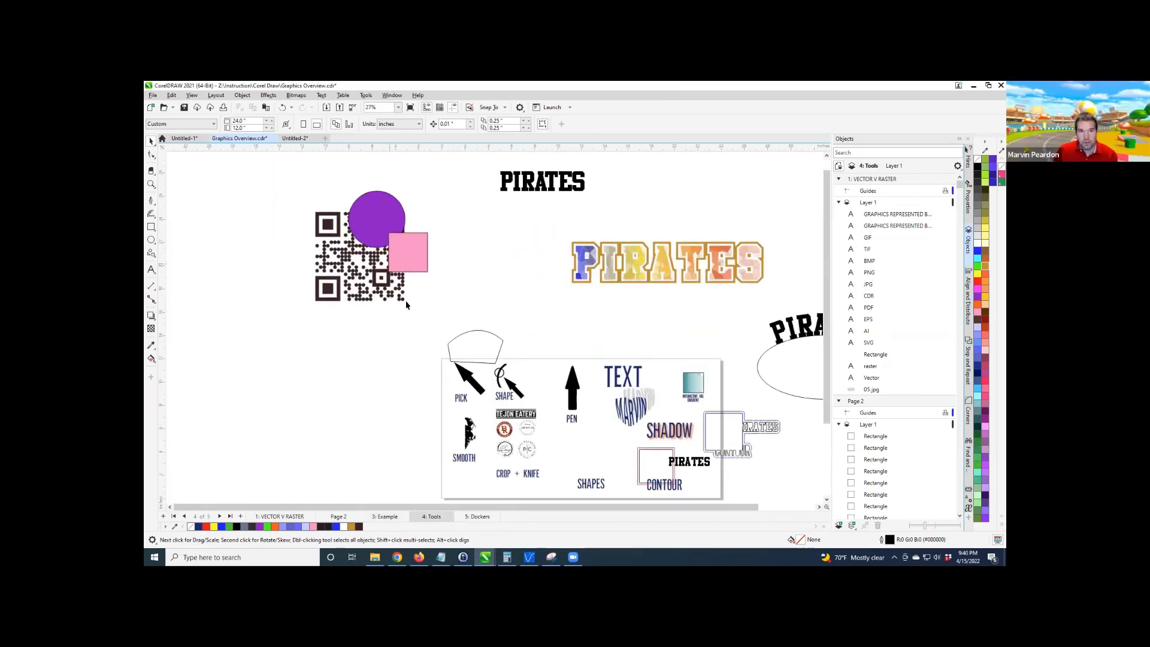
left_click_drag(283, 178, 456, 325)
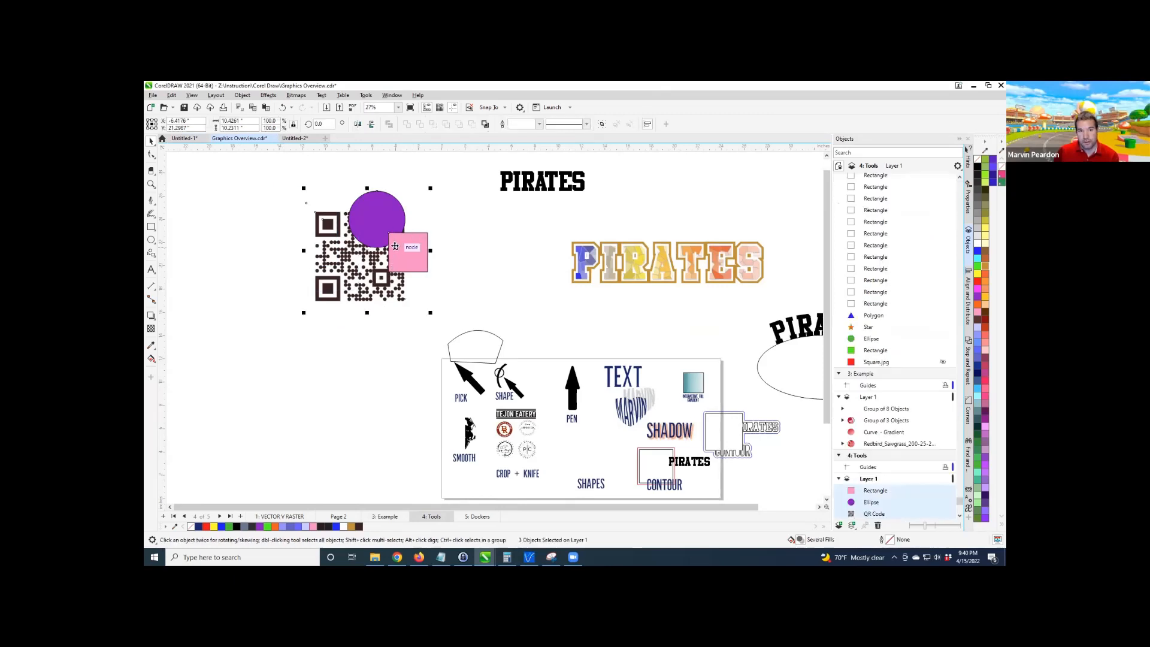
right_click(410, 260)
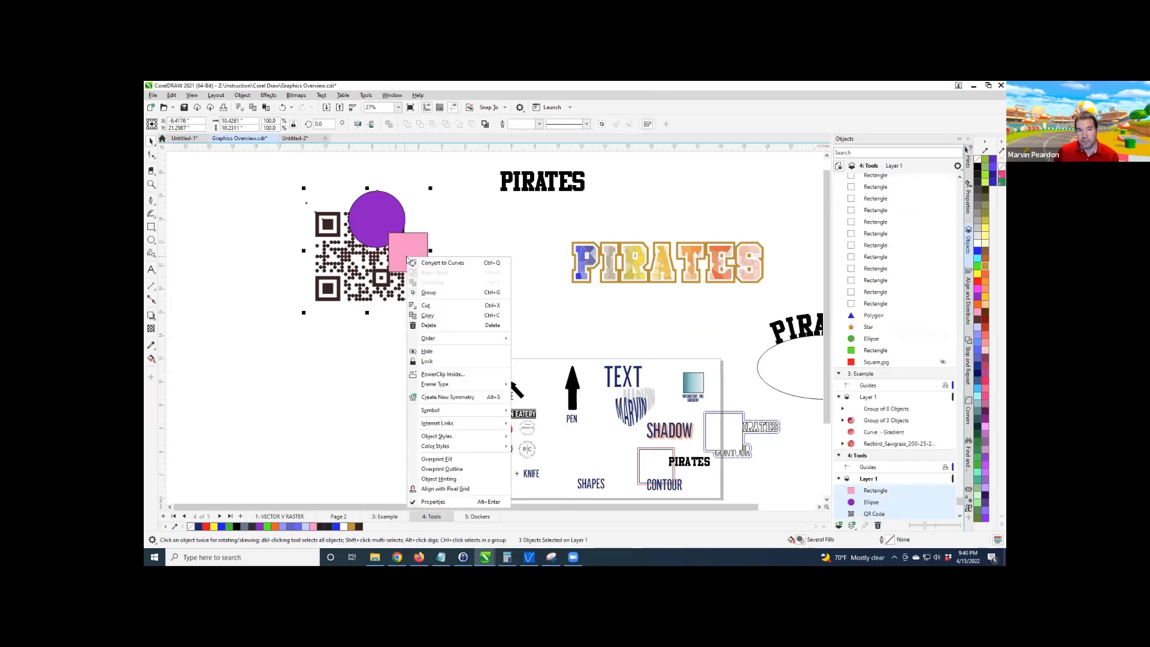
left_click(428, 293)
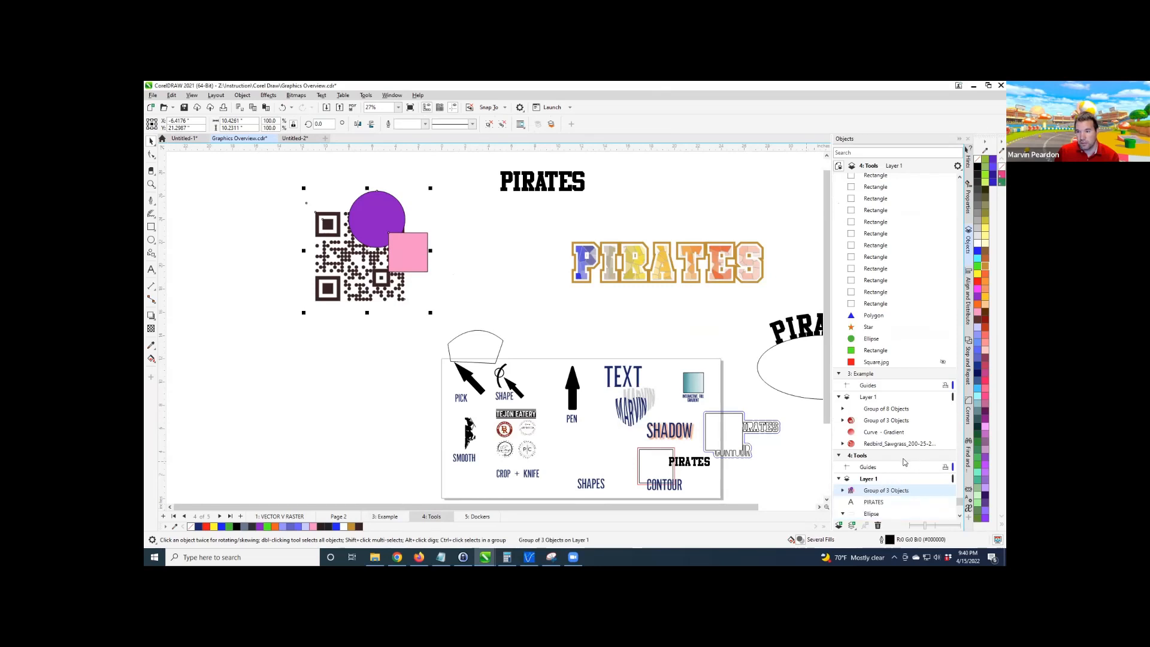
Locate the new group in the object list and move it about 3.3 inches left and 0.5 inch down overall.
scroll(904, 461, "down", 1)
scroll(904, 461, "down", 1)
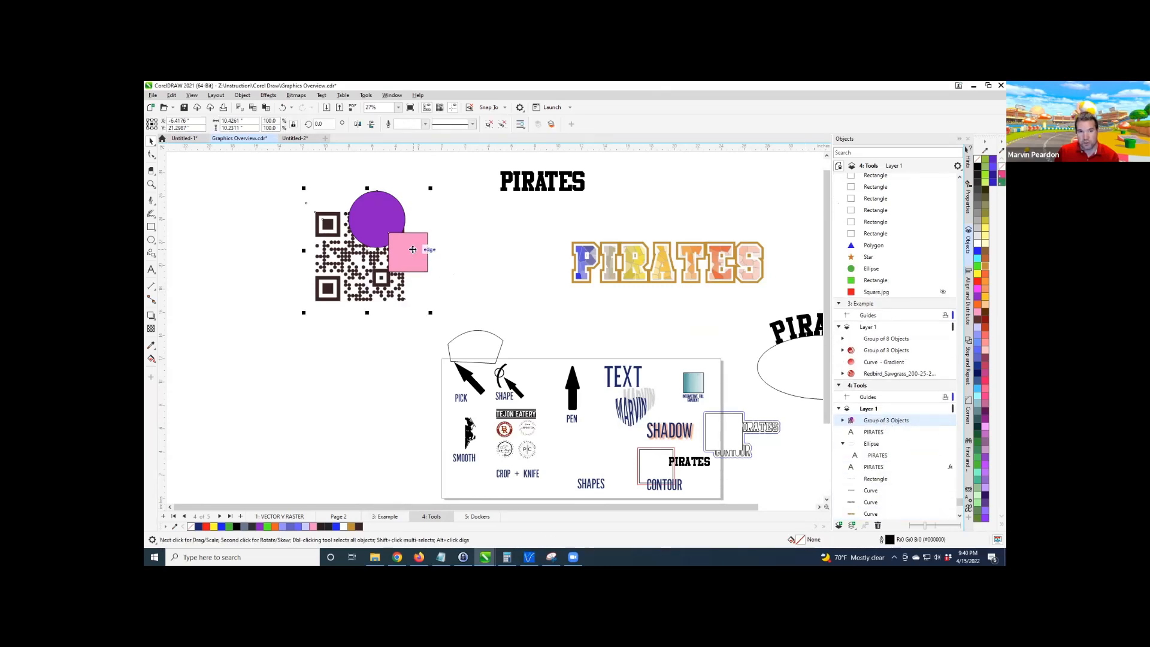
left_click_drag(412, 252, 451, 226)
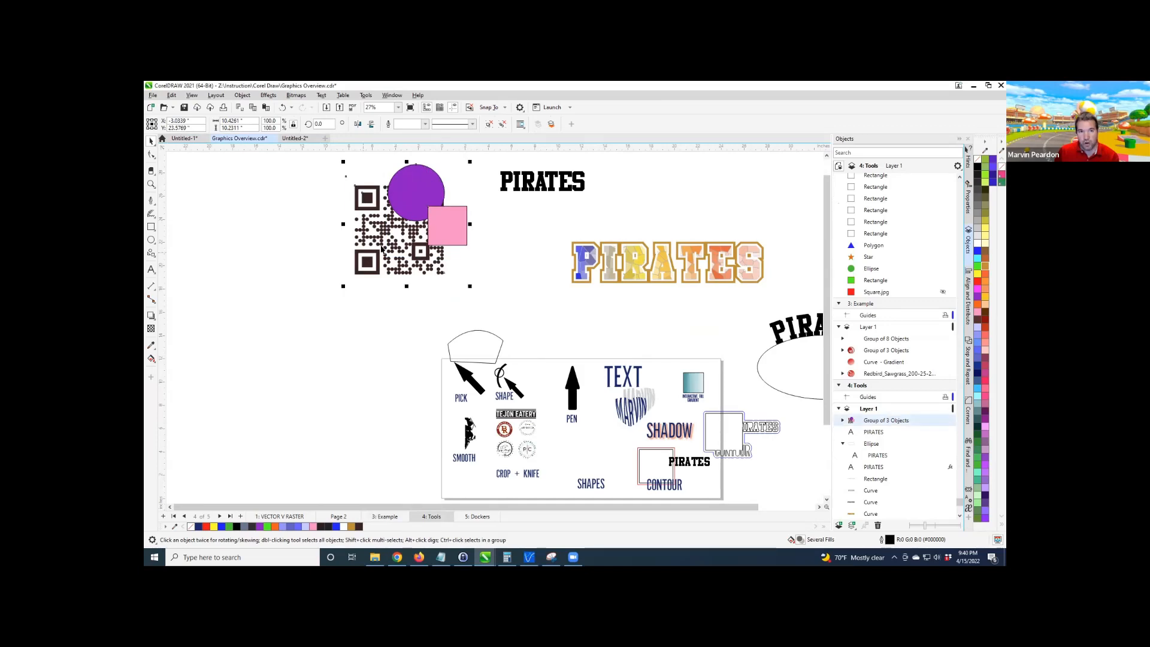
left_click_drag(378, 257, 301, 289)
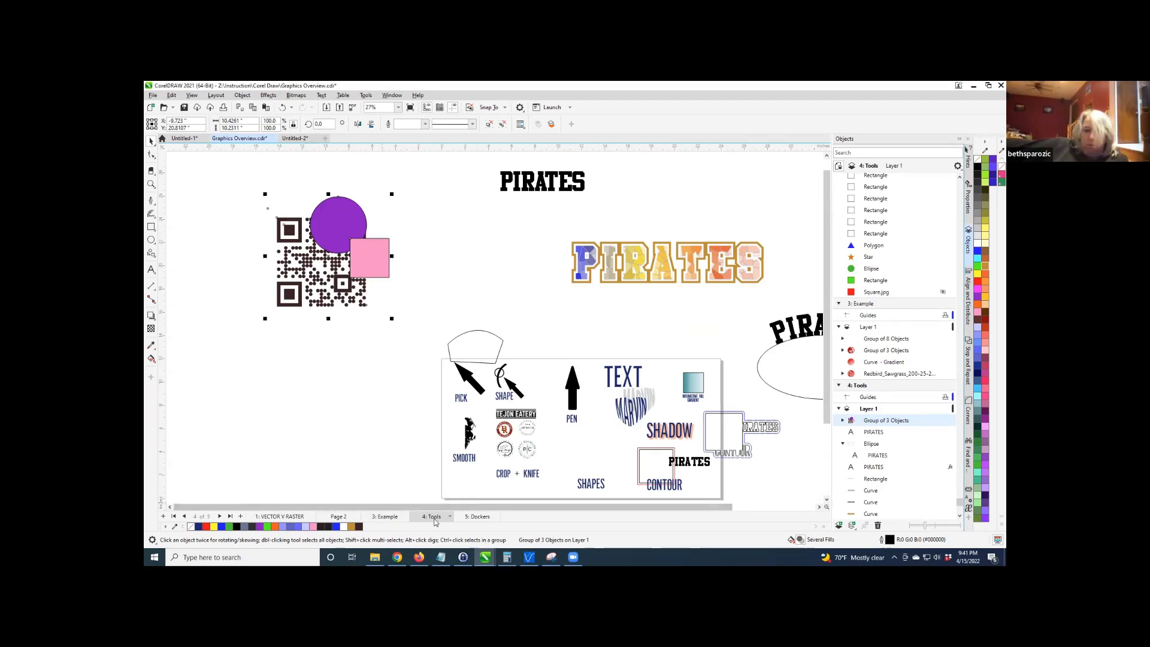
Open the 3: Example page.
left_click(349, 518)
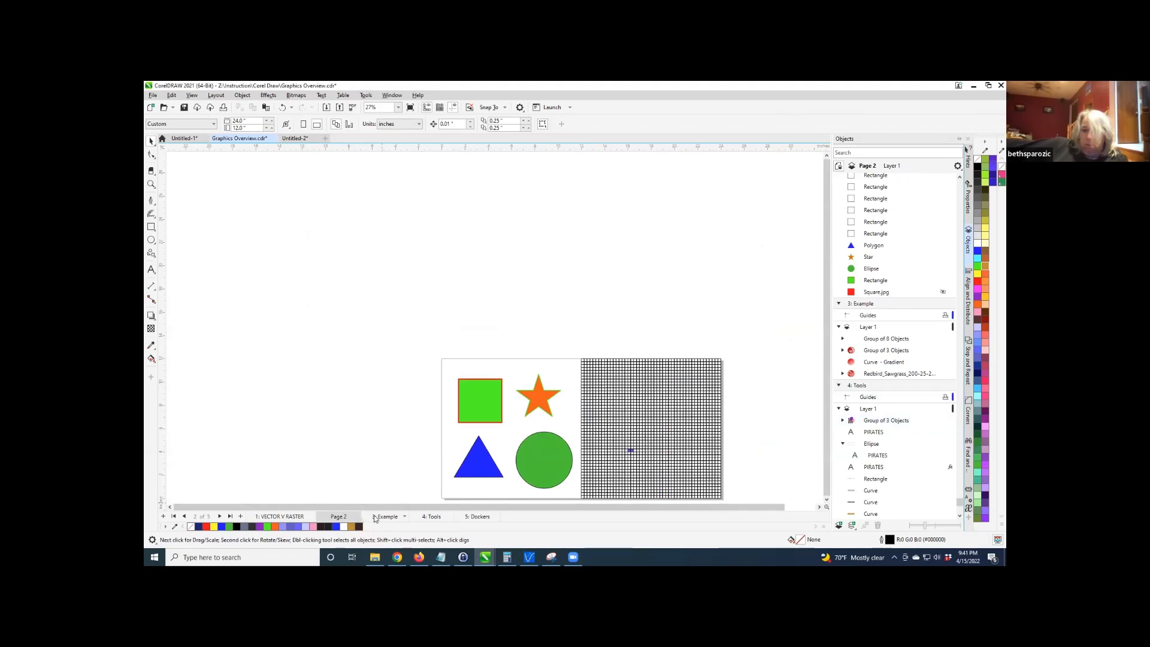
left_click(378, 519)
Move the left bird emblem's dark red group above the page, to about X 0.68 and Y 18.6 inches, and ungroup it.
left_click(519, 441)
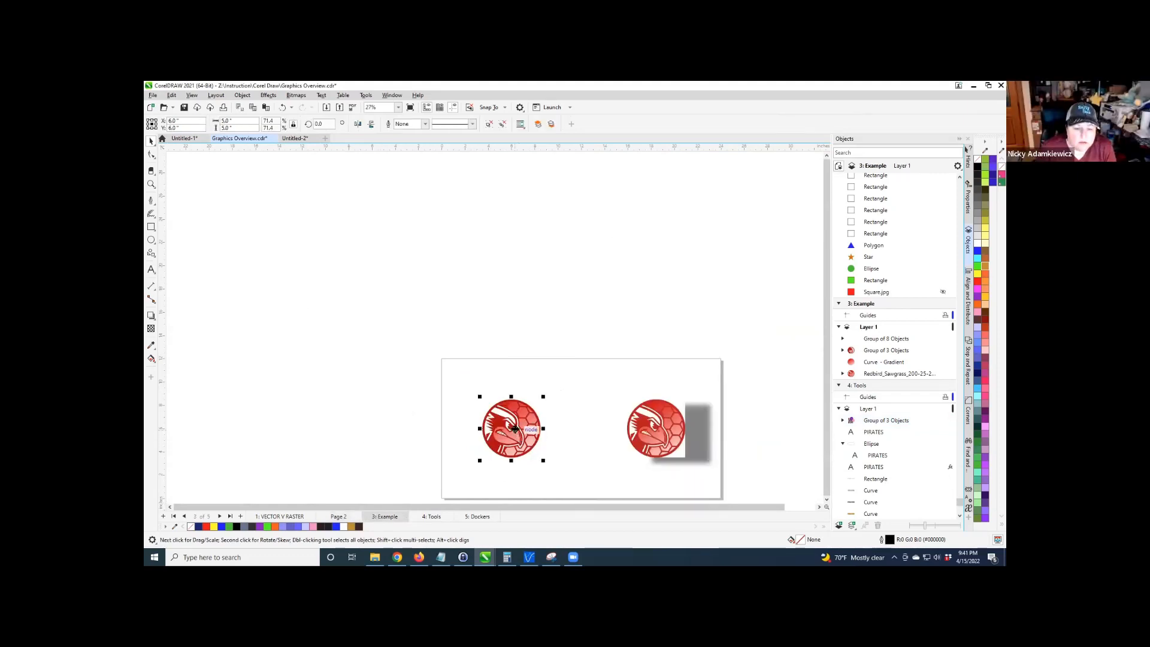
left_click_drag(509, 426, 450, 289)
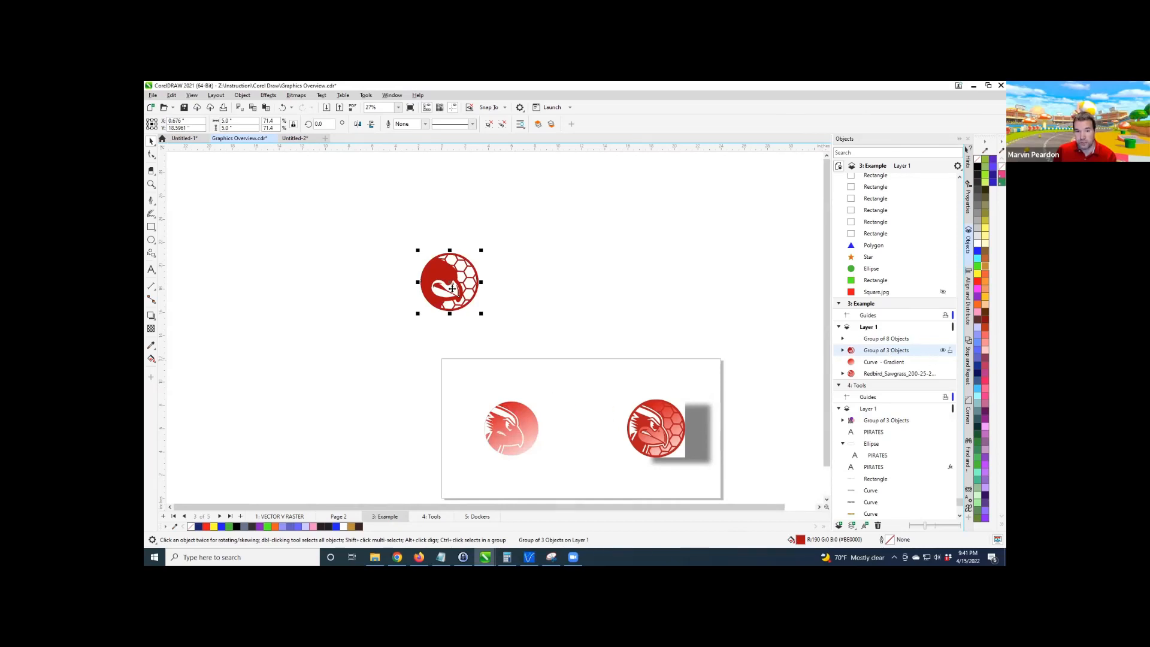
left_click(523, 424)
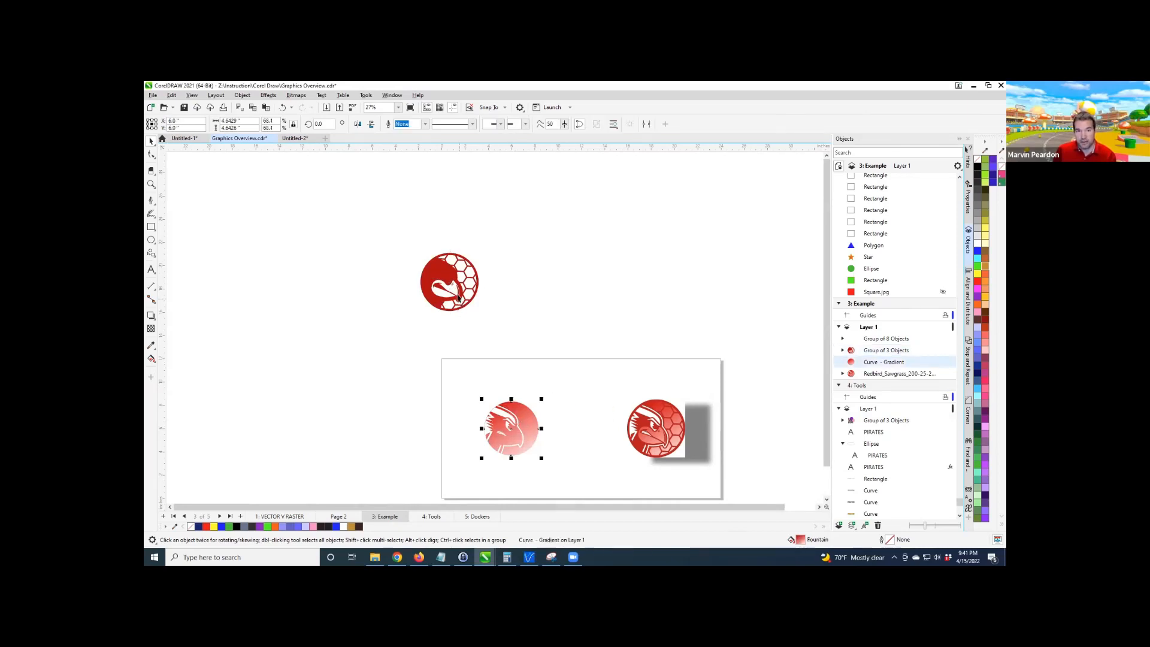
right_click(459, 295)
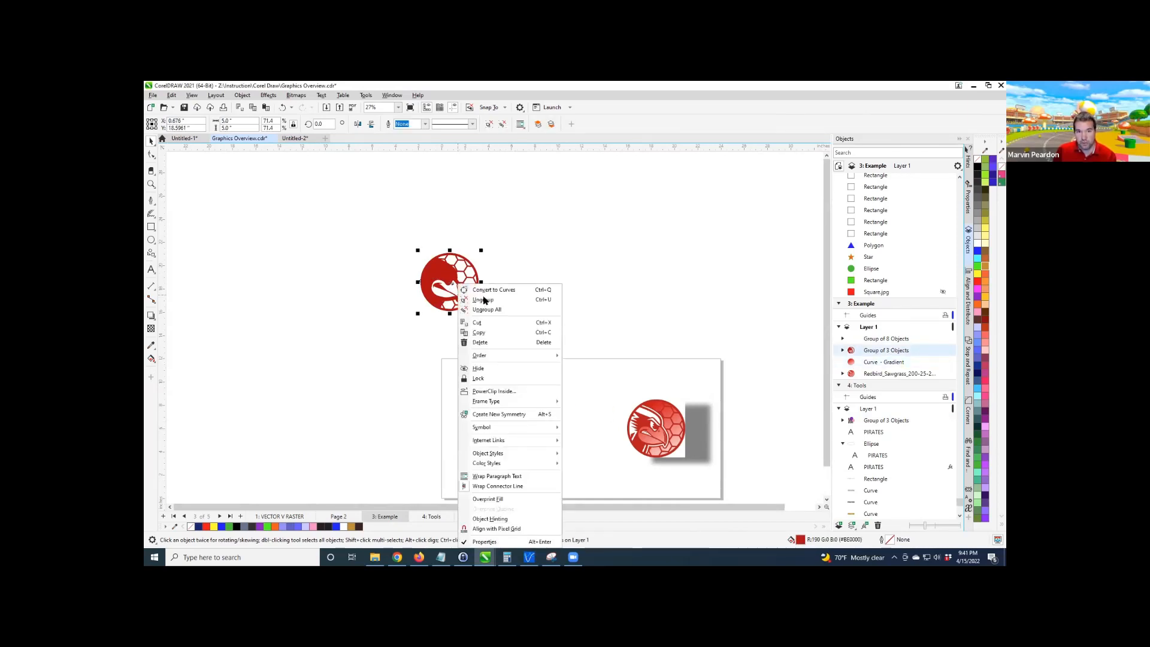
left_click(489, 300)
left_click(510, 288)
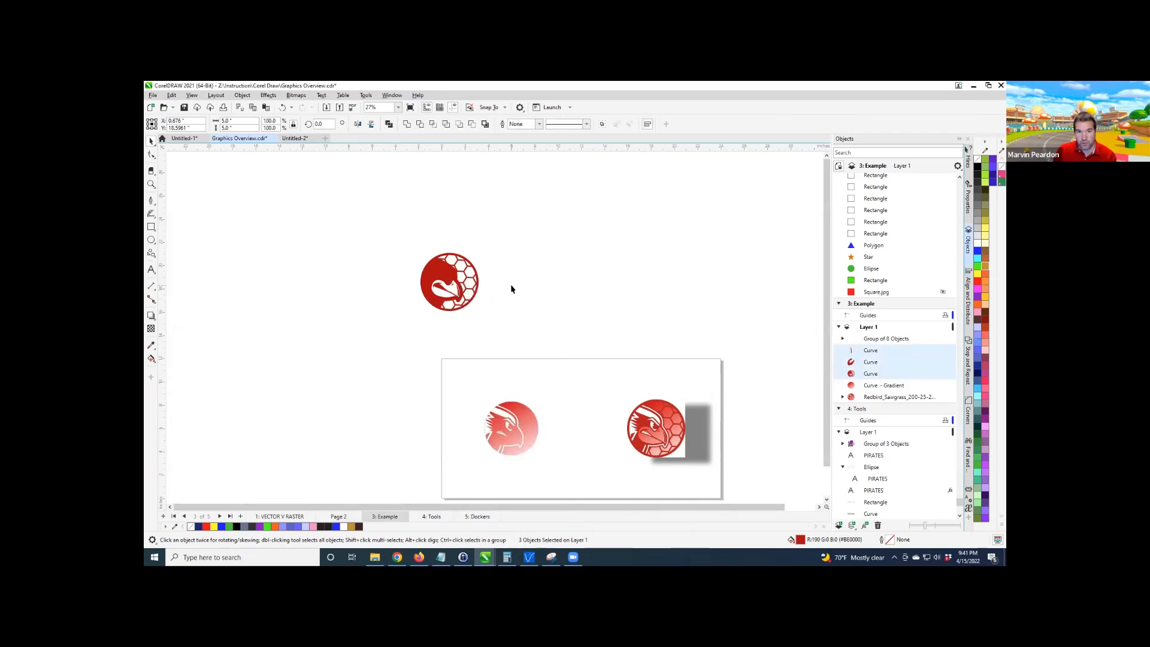
Move the large dark red honeycomb curve about 7.3 inches right and 0.6 inch up, and break it apart.
left_click(442, 276)
left_click_drag(442, 276, 528, 270)
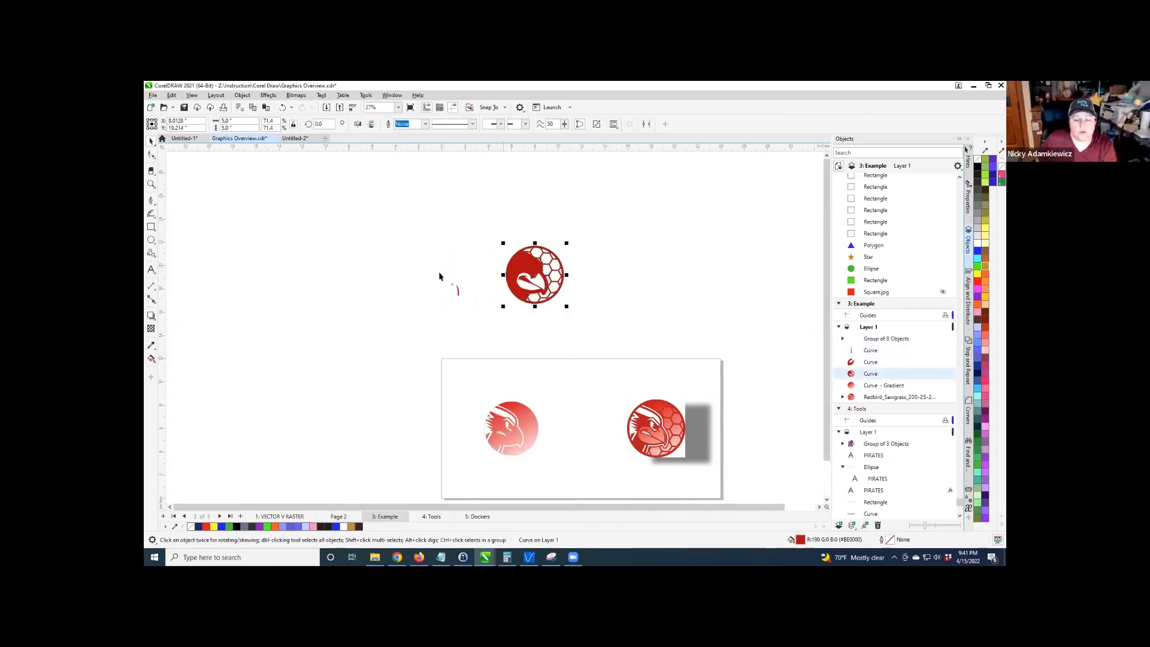
left_click_drag(438, 271, 468, 318)
scroll(530, 281, "up", 3)
right_click(540, 264)
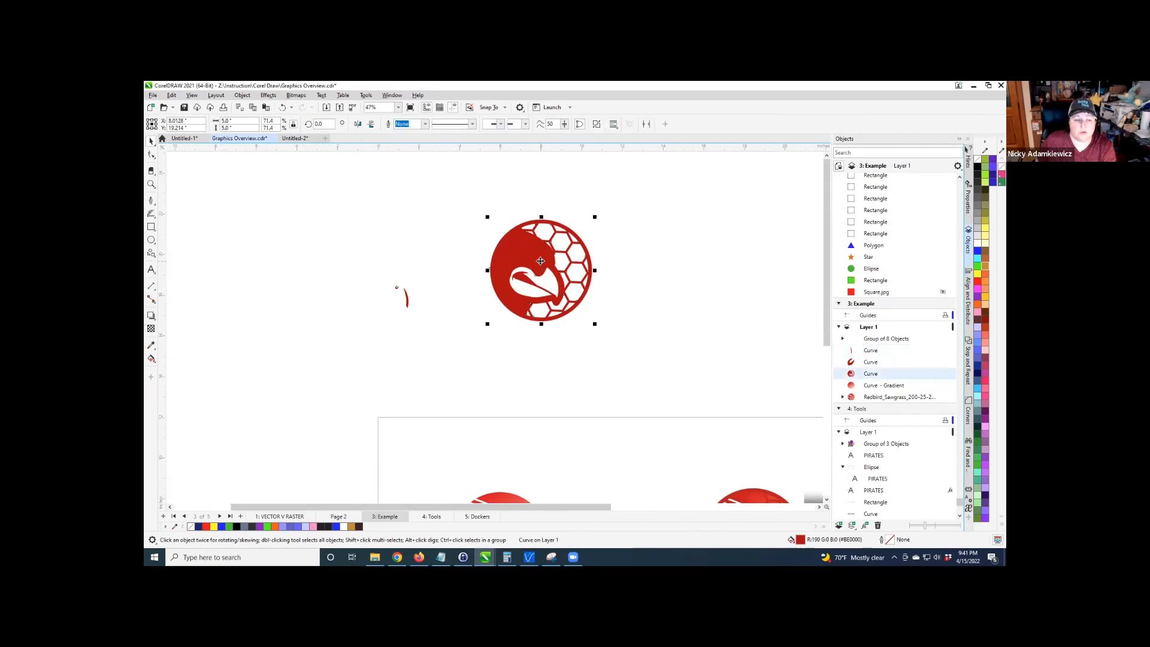
left_click(576, 278)
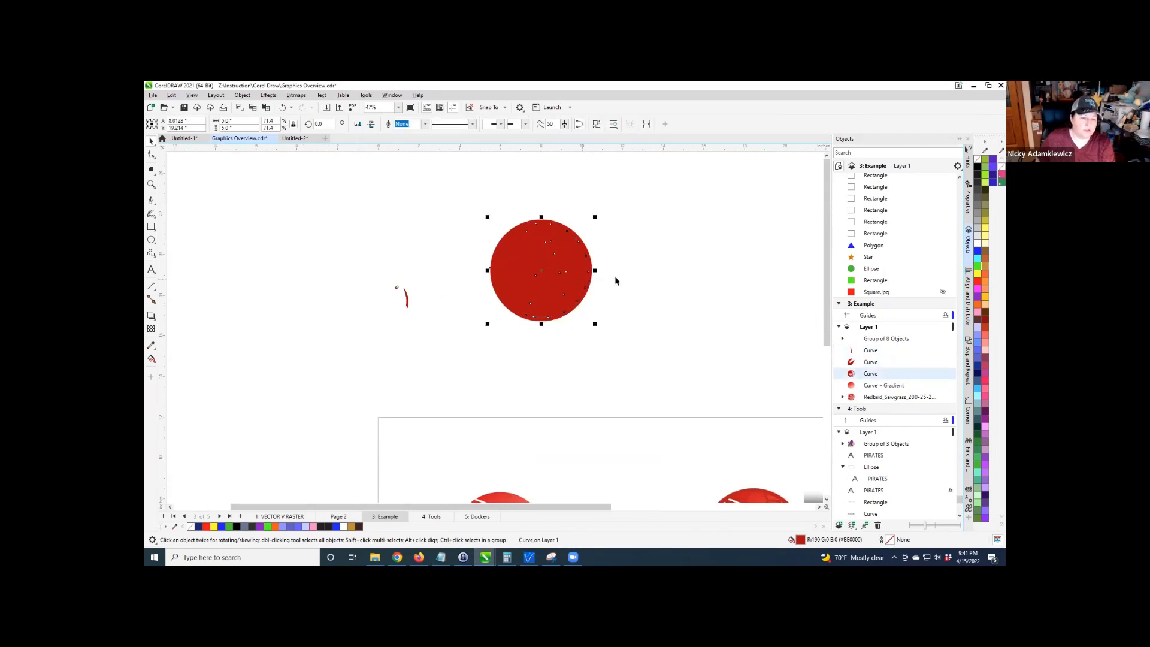
Move the solid red circle off the honeycomb pieces, about 6.4 inches left and 1.9 inches up.
left_click(575, 272)
left_click_drag(567, 257, 437, 218)
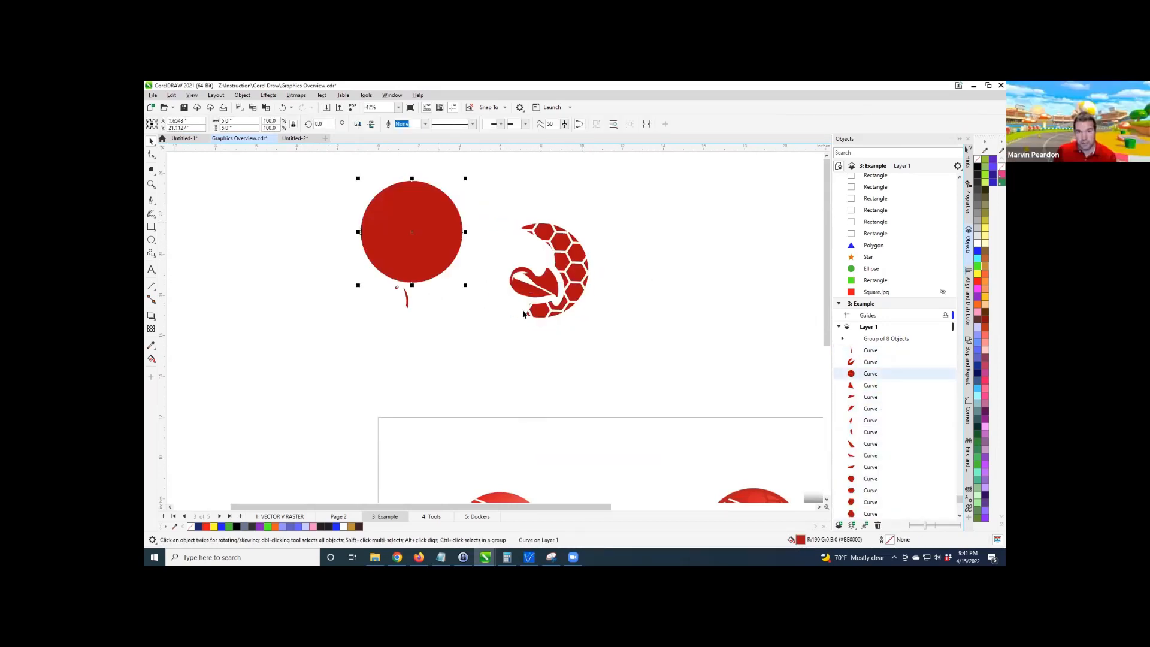
scroll(506, 347, "down", 2)
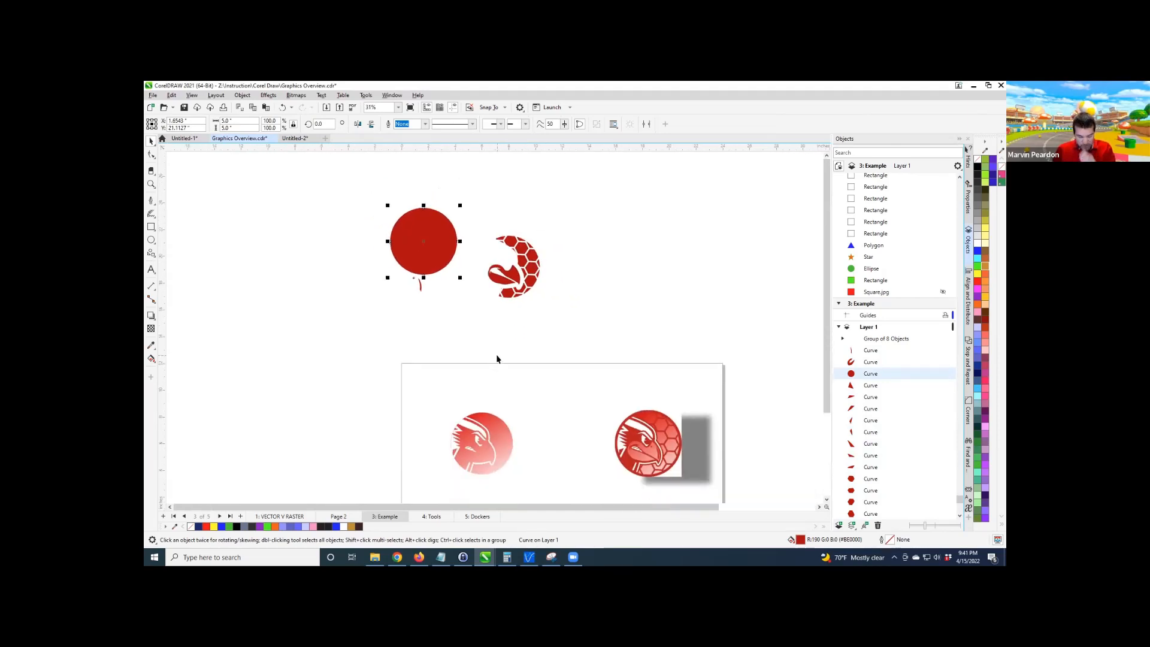
Undo the moves, the break-apart and the ungrouping of the left bird emblem's dark red part, and clear the selection.
key("ctrl+z")
key("ctrl+z")
key("ctrl+z")
key("ctrl+z")
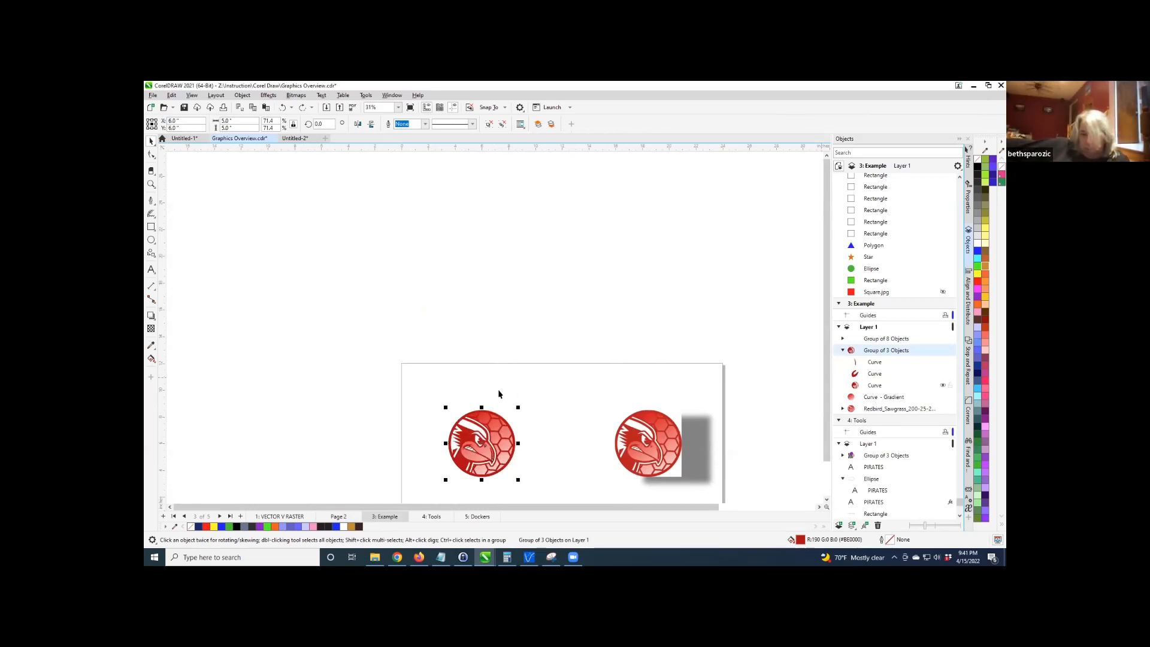
left_click(437, 303)
Group all the parts of the left bird emblem together.
scroll(436, 303, "down", 2)
scroll(477, 427, "up", 3)
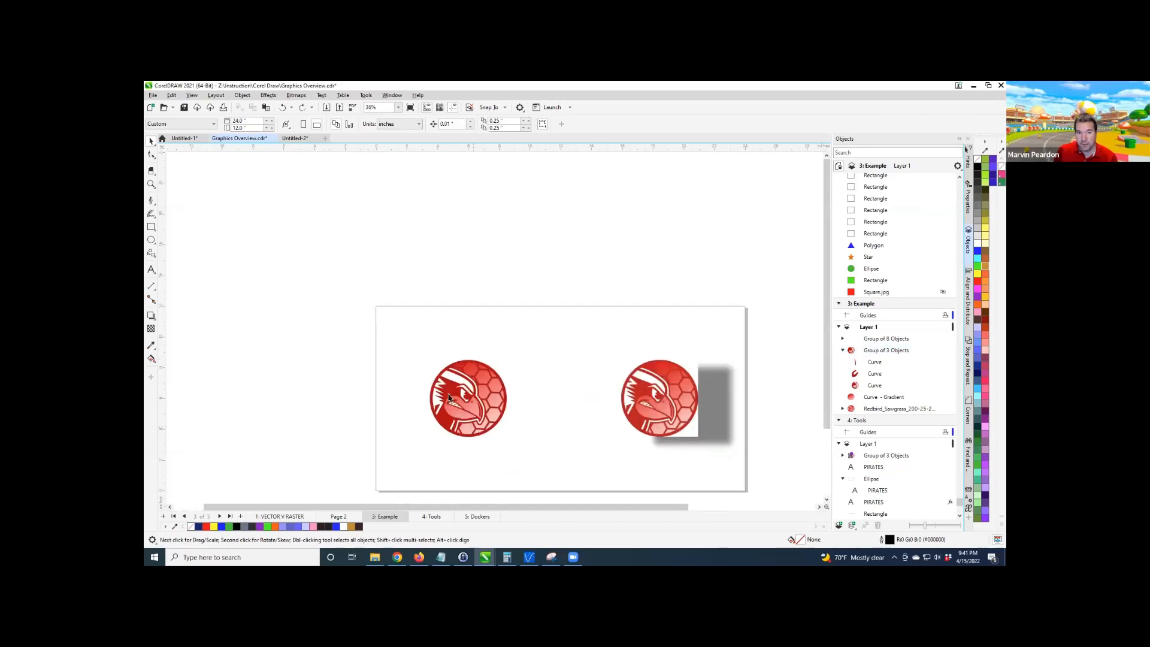
left_click_drag(380, 333, 539, 462)
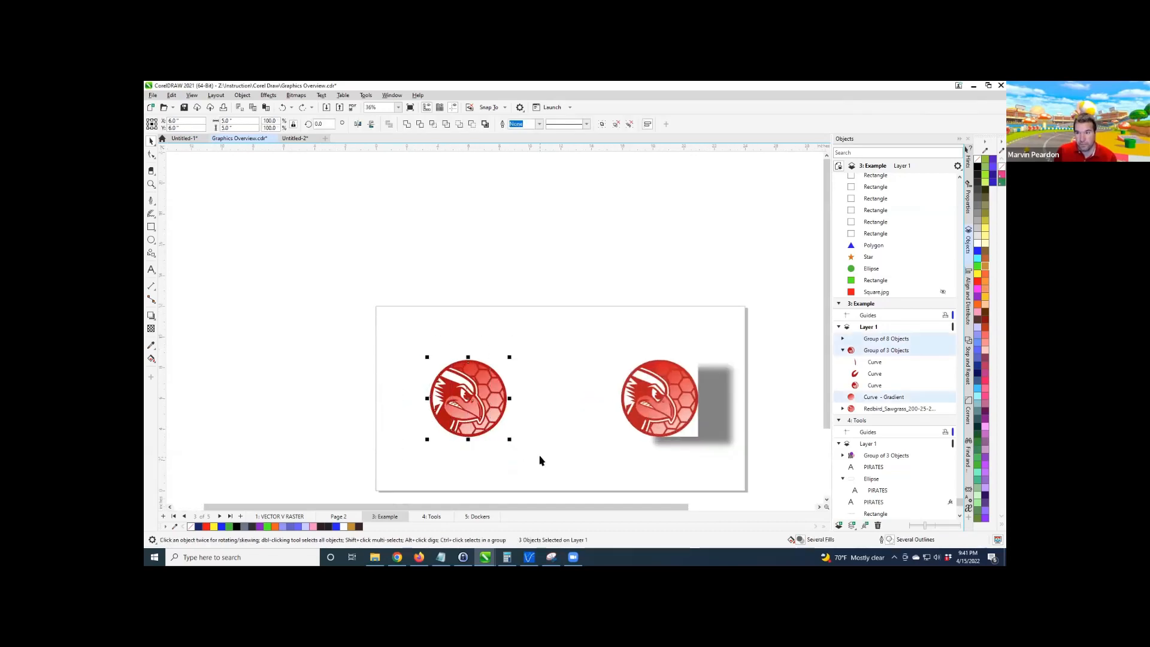
key("ctrl+g")
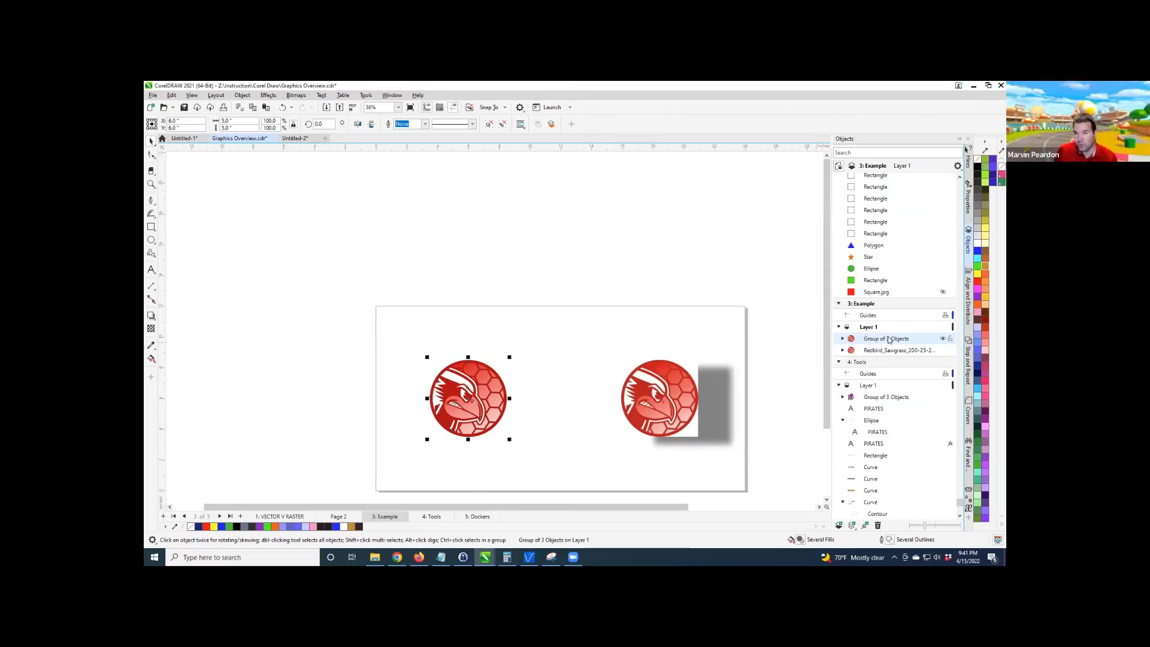
Move the grouped bird emblem about 1 inch right and 1.2 inches up, and center it on the page.
left_click(611, 296)
left_click(475, 395)
left_click_drag(474, 394, 496, 382)
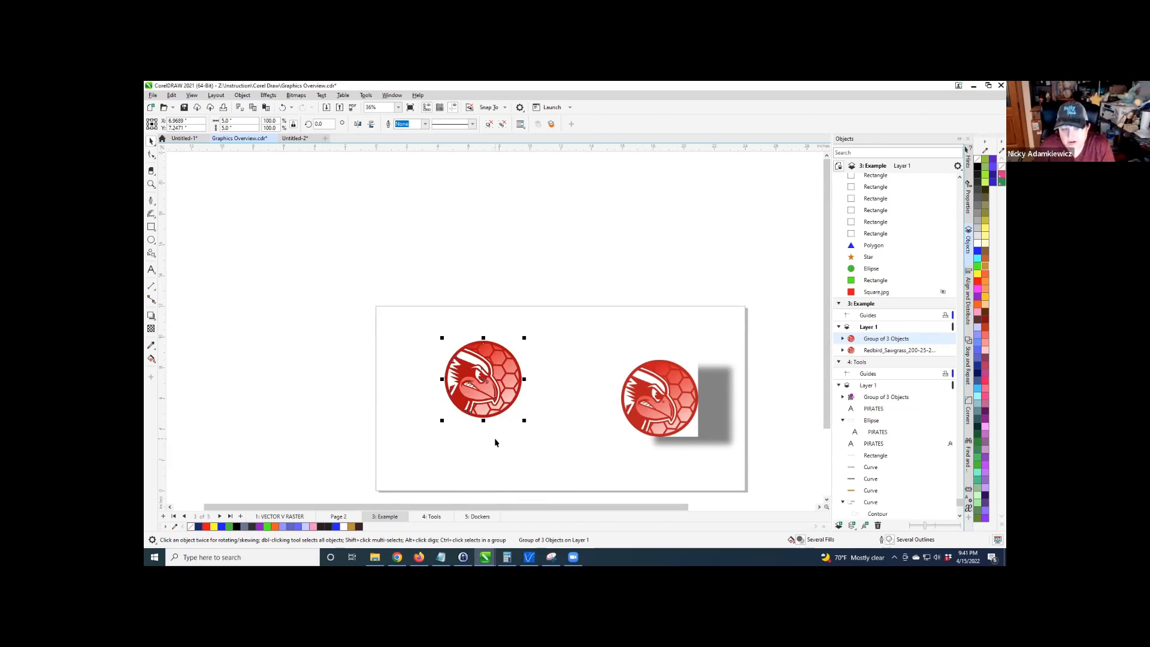
key("p")
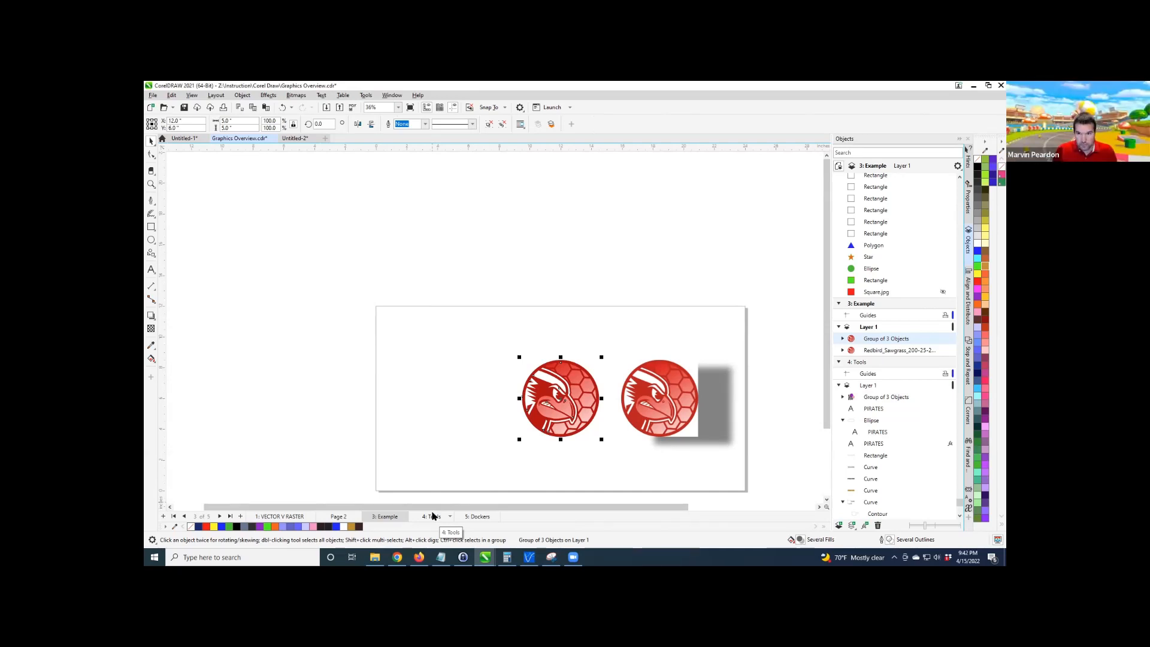
Undo the centering, move and grouping of the left bird emblem, and go to the 4: Tools page.
key("ctrl+z")
key("ctrl+z")
key("ctrl+z")
key("ctrl+z")
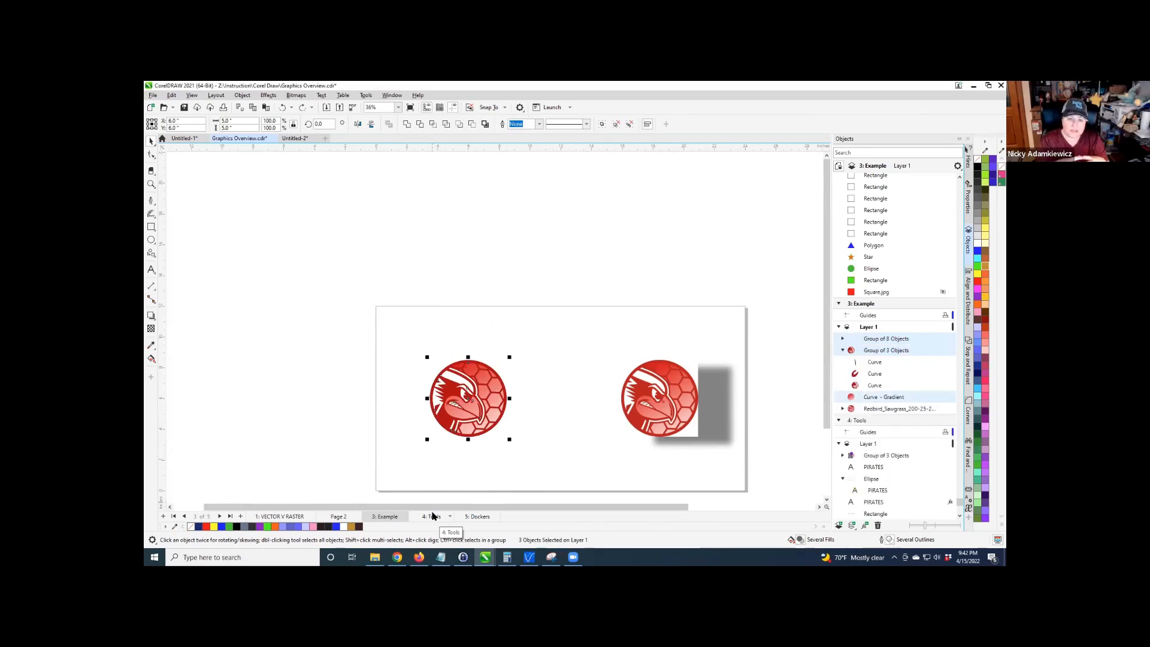
left_click(433, 516)
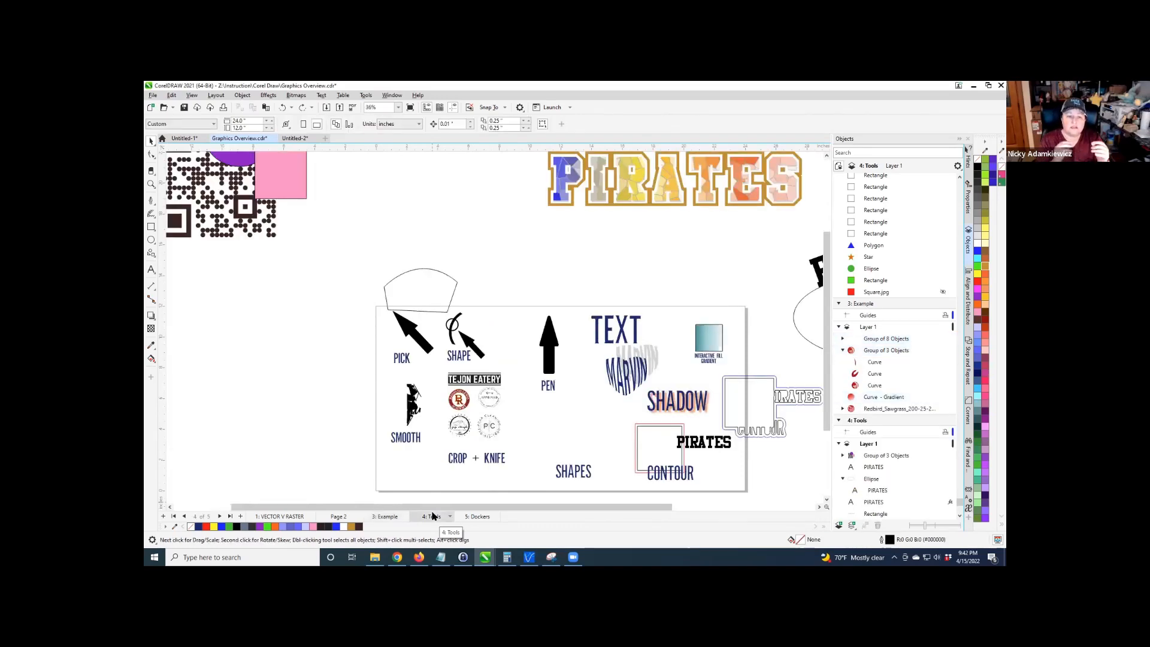
Select all objects on and around the page, center them on the page, and undo the centering.
scroll(407, 452, "down", 4)
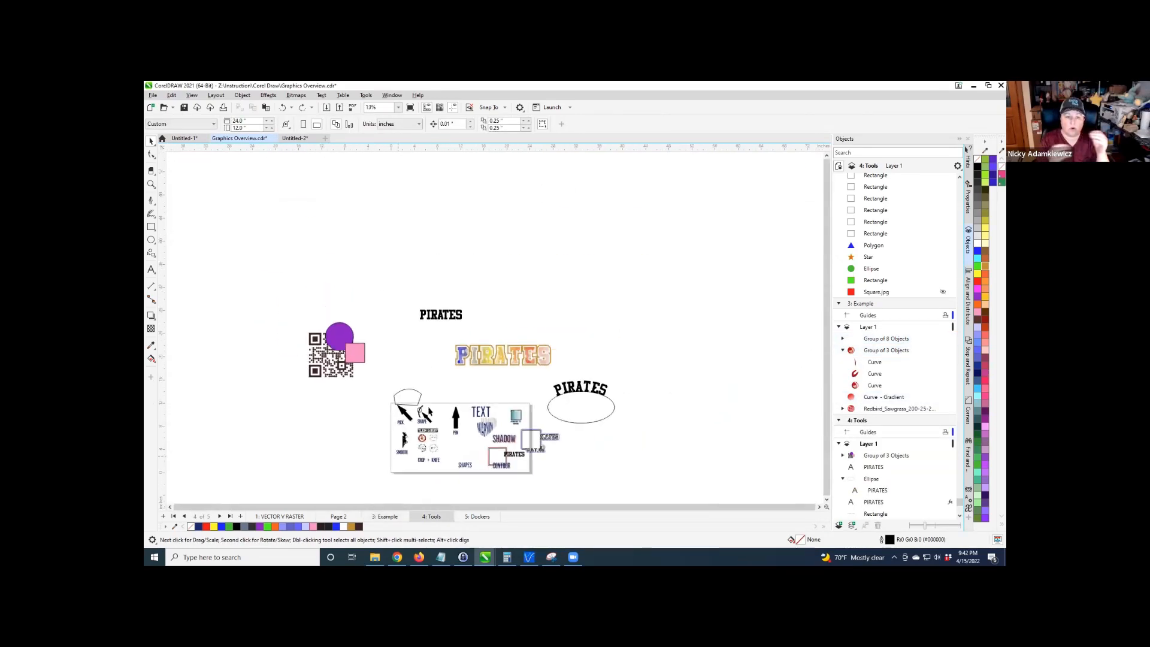
scroll(475, 441, "up", 1)
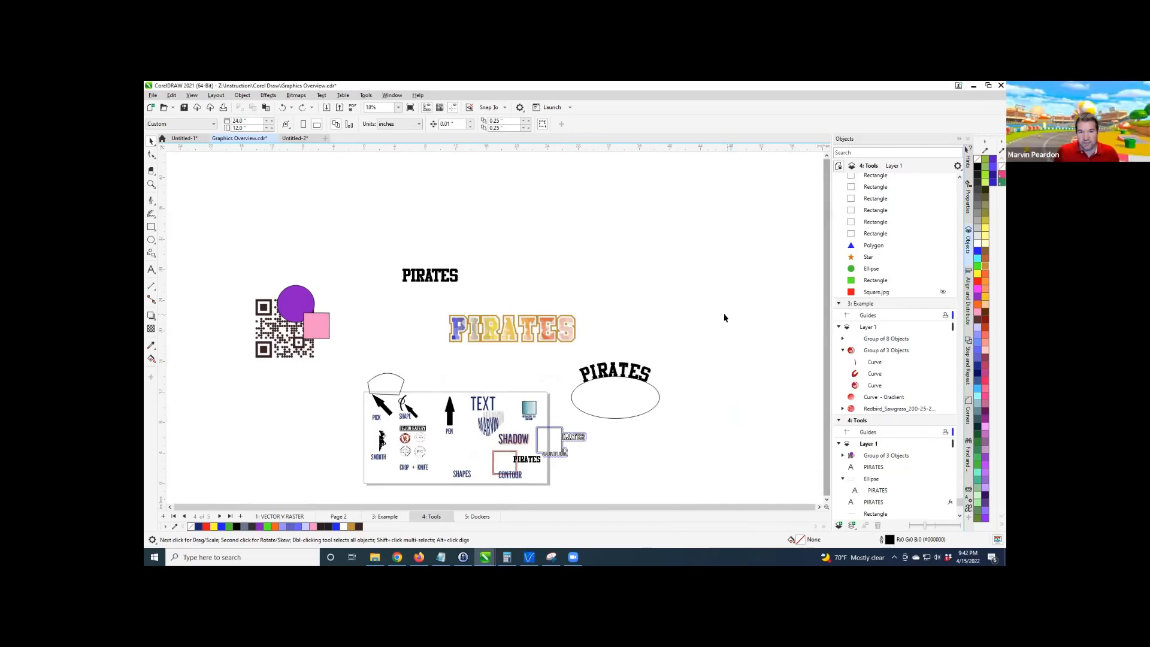
key("ctrl+a")
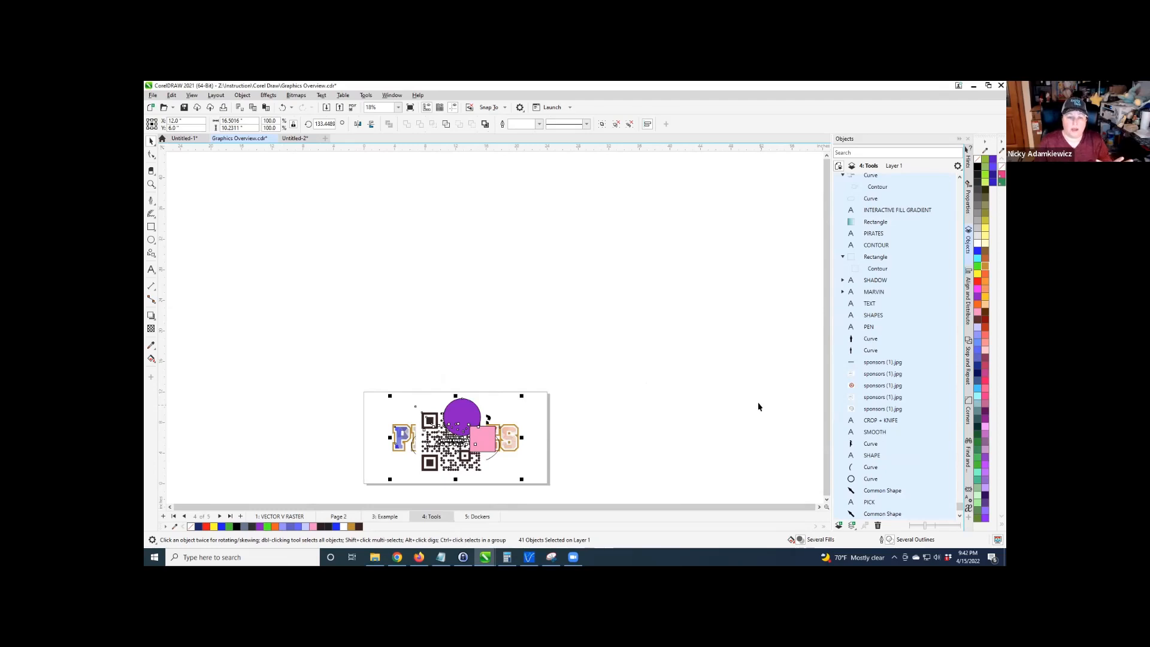
key("ctrl+z")
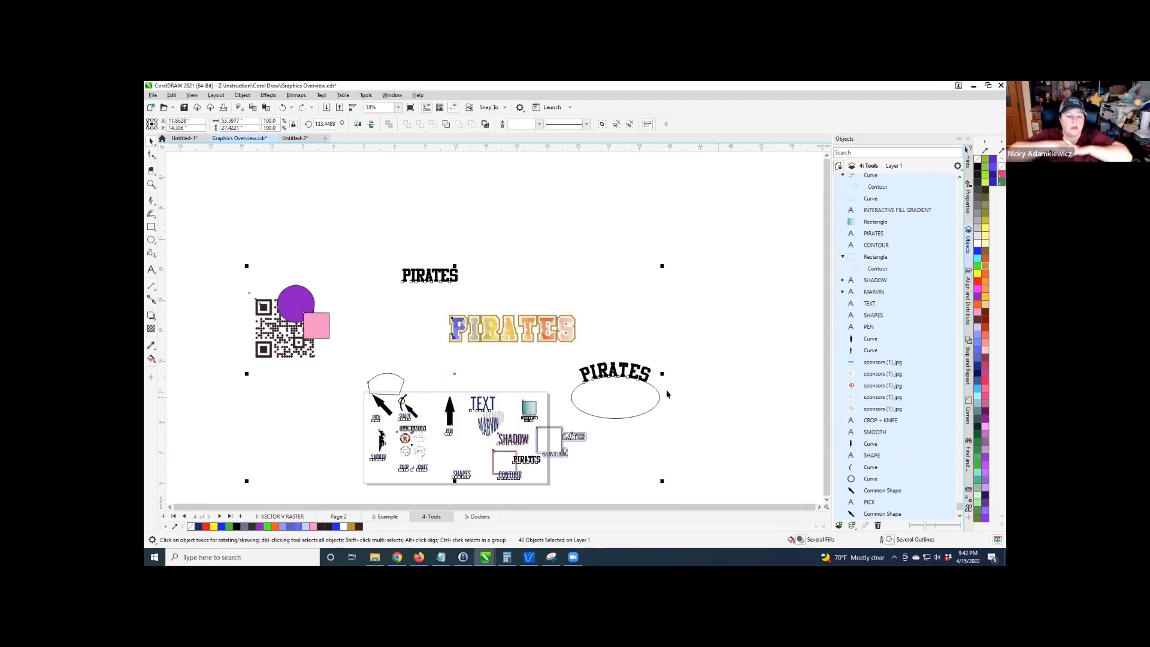
Group all the objects after moving them about 12.6 inches right and 14.8 inches up, and center the group on the page.
left_click_drag(616, 370, 713, 258)
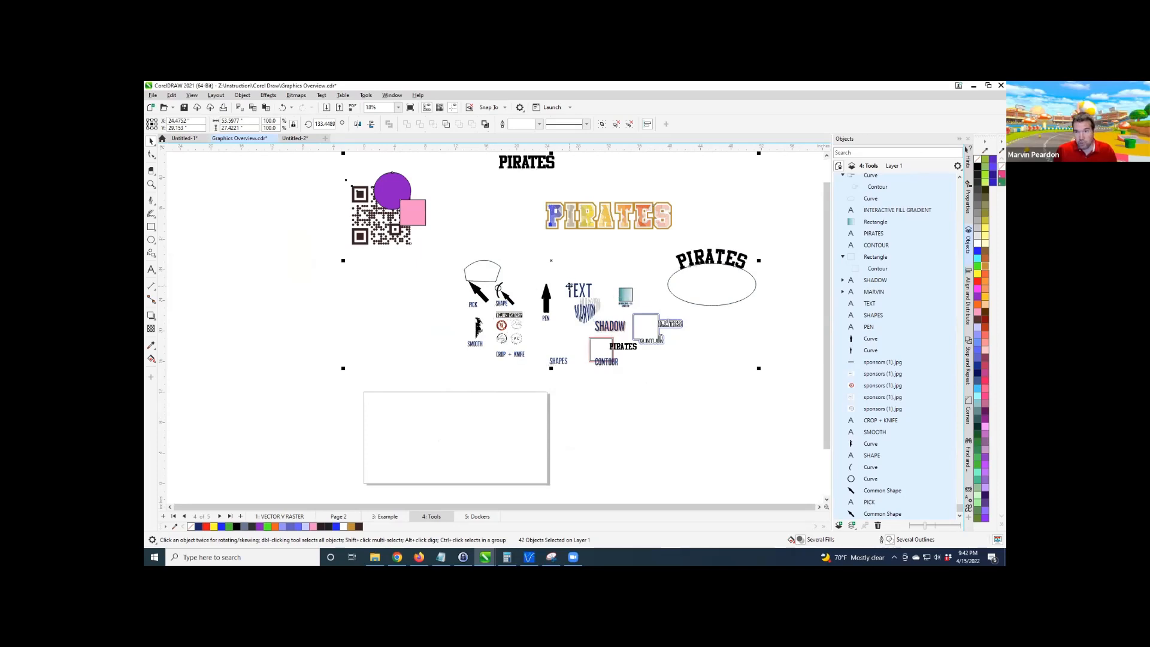
key("ctrl+g")
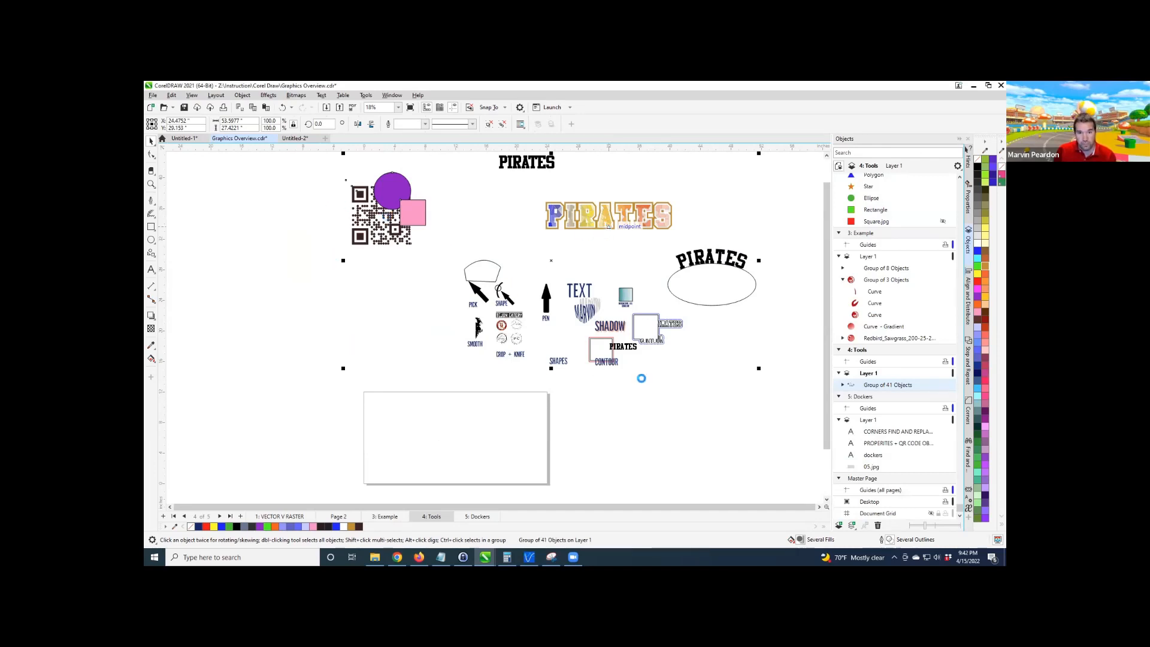
key("p")
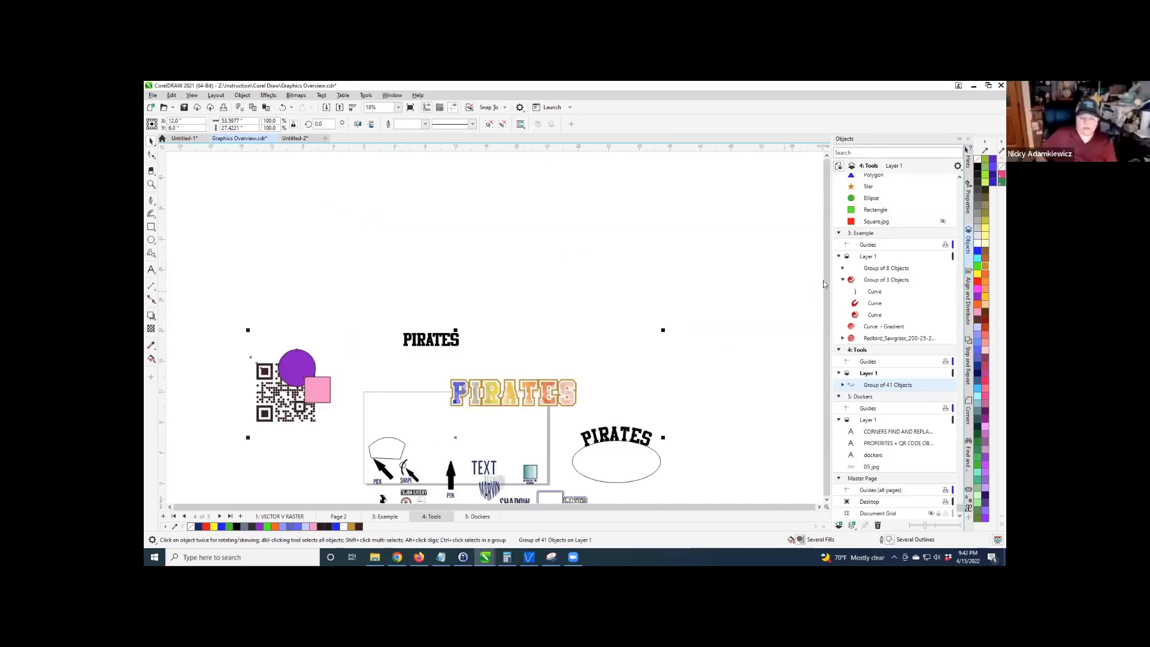
left_click(827, 500)
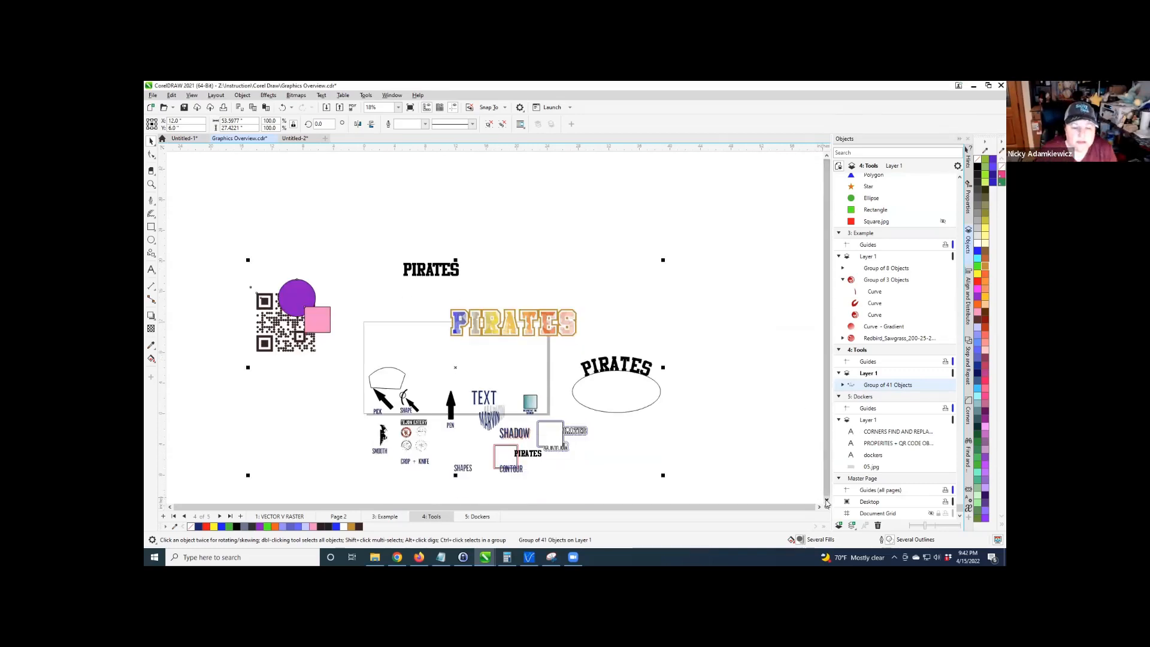
left_click(826, 502)
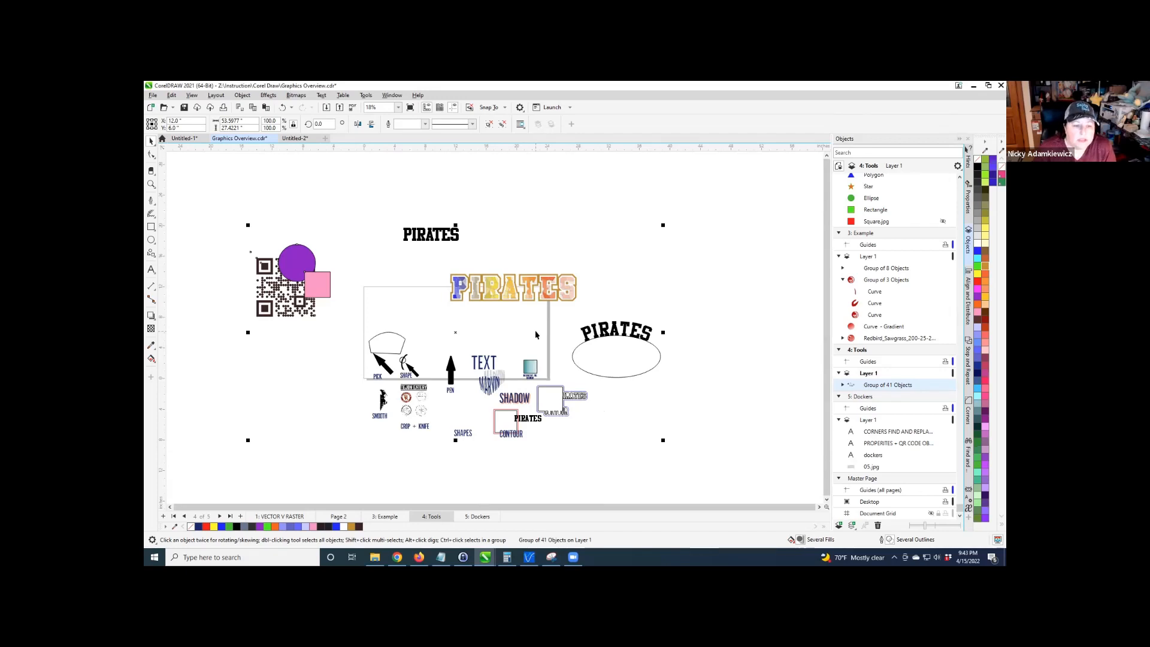
Ungroup all the objects and the QR code group, and open Step and Repeat with the purple circle selected.
key("ctrl+u")
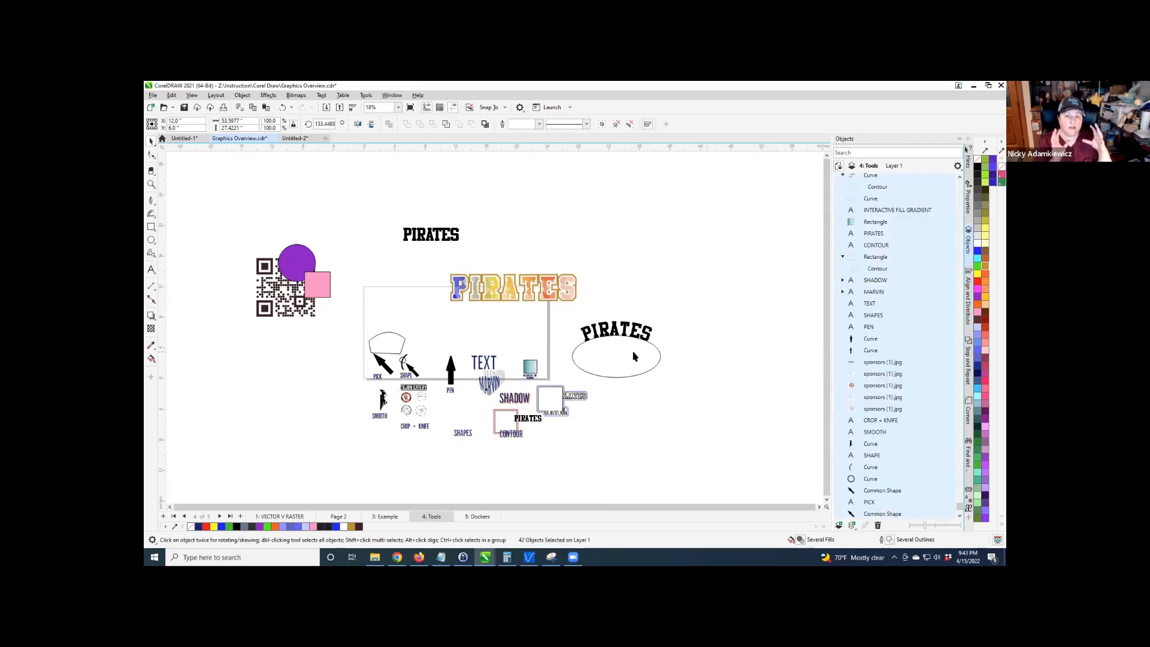
left_click(284, 263)
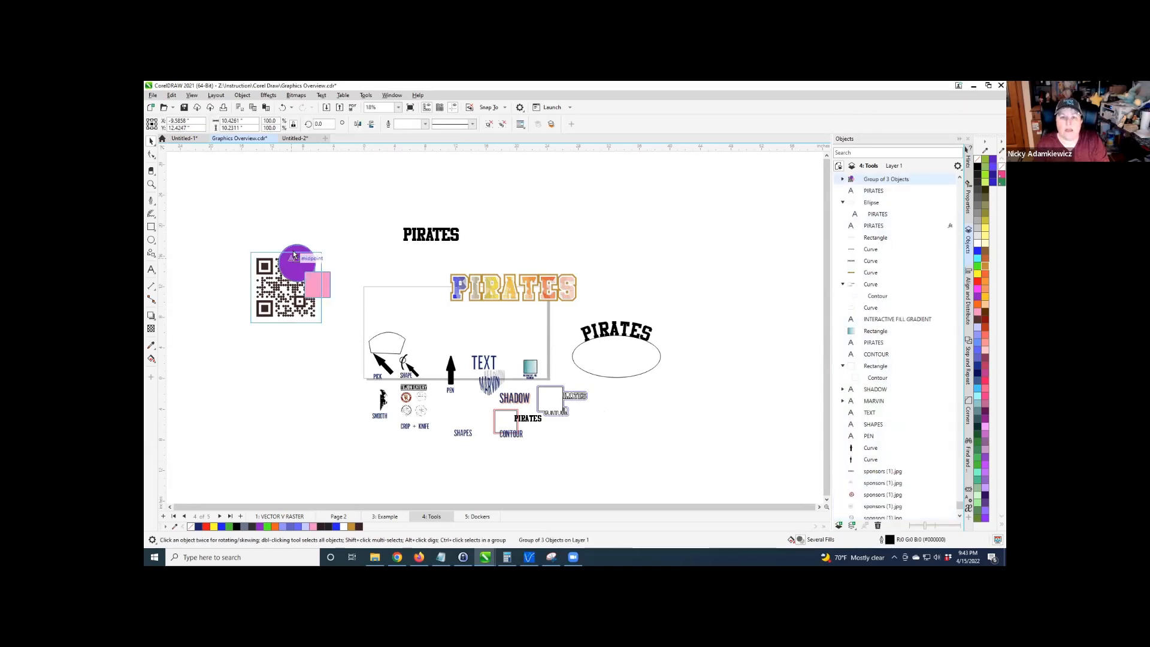
right_click(298, 252)
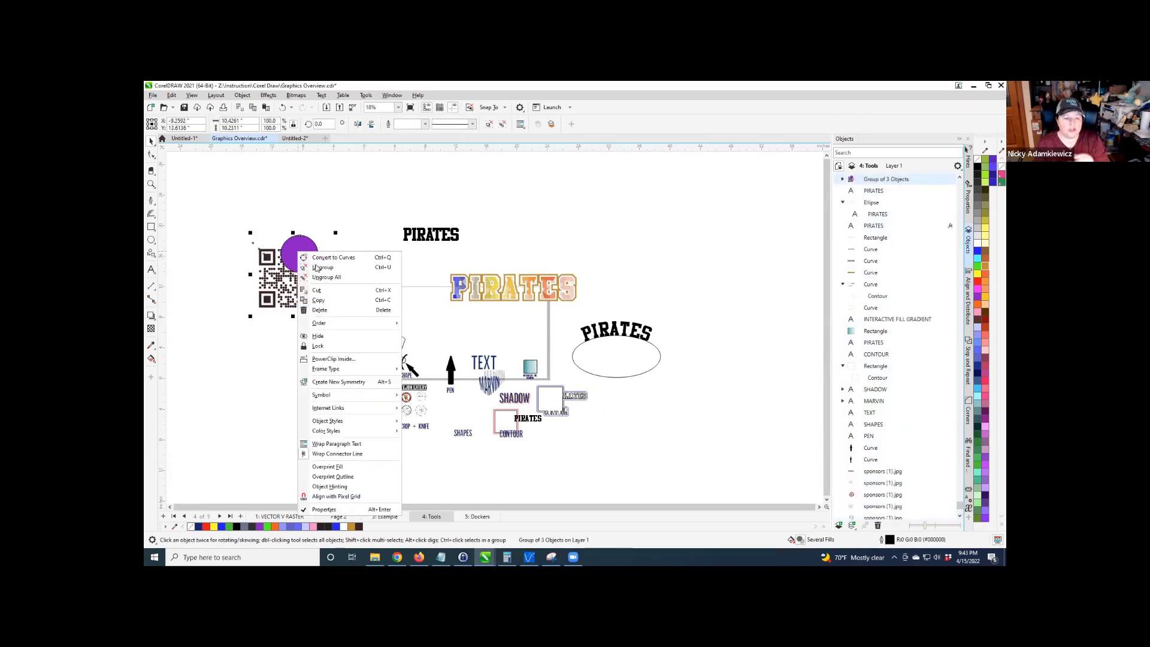
left_click(322, 267)
left_click(305, 249)
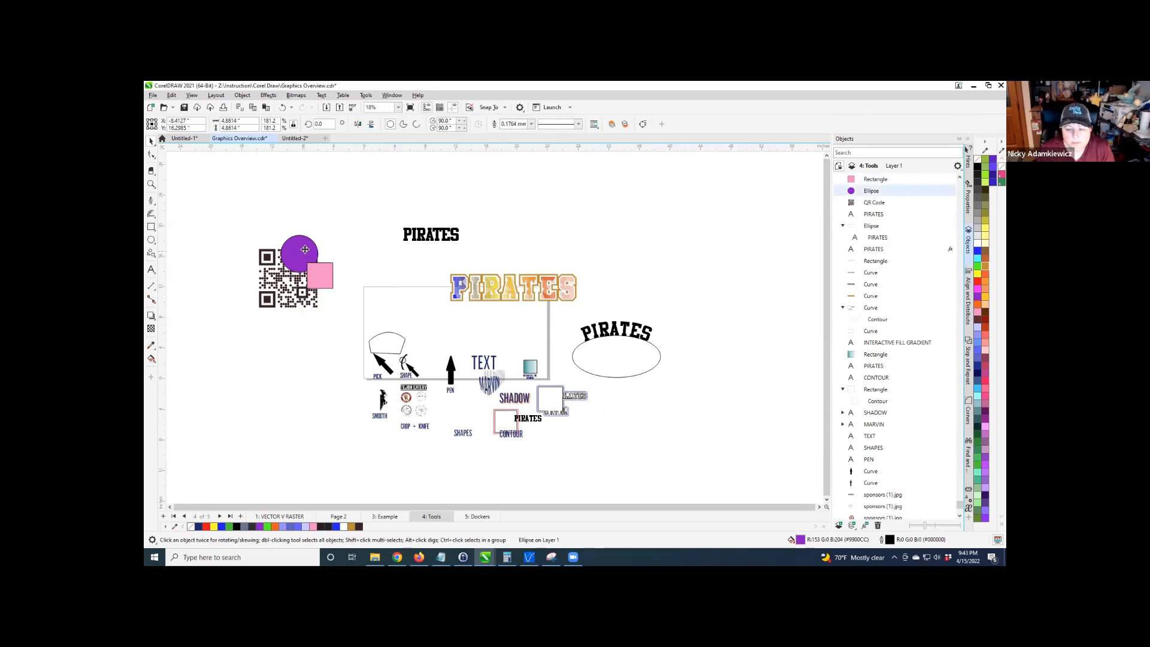
scroll(305, 249, "up", 3)
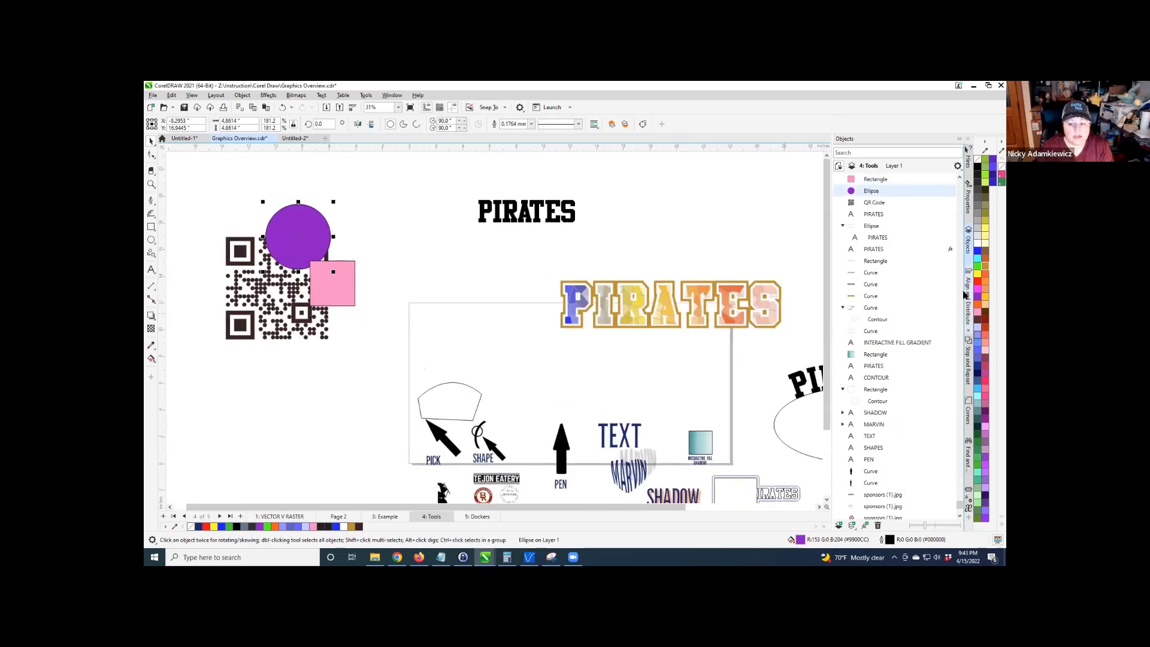
left_click(971, 353)
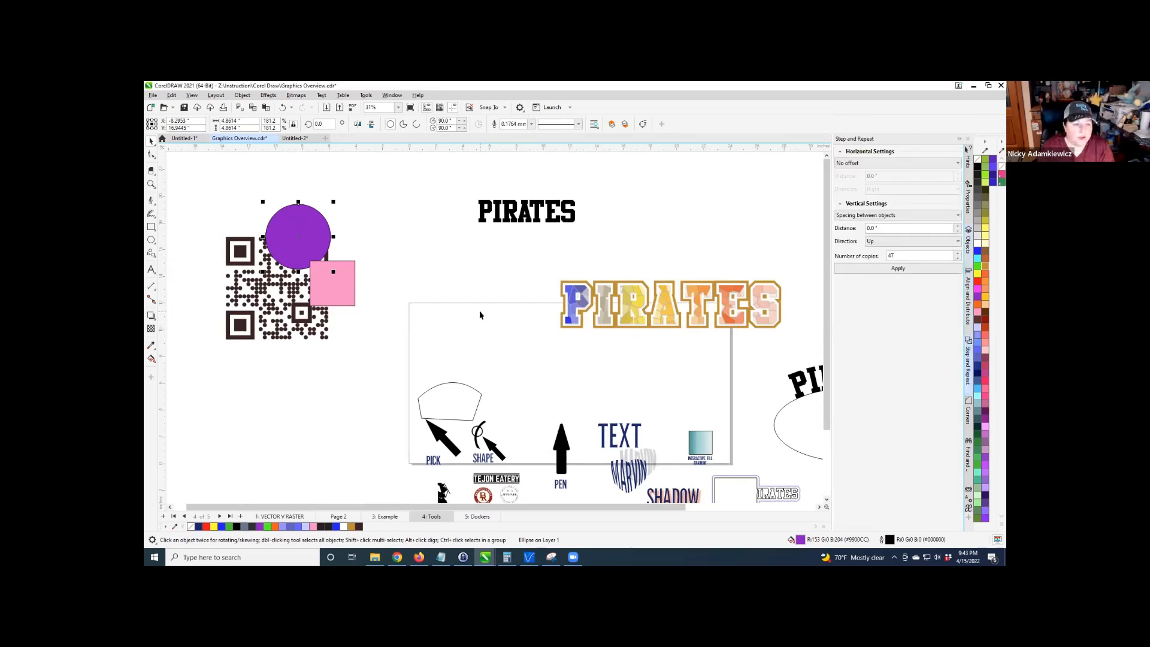
Copy the straight black PIRATES text above the page, and create a new document.
left_click(496, 210)
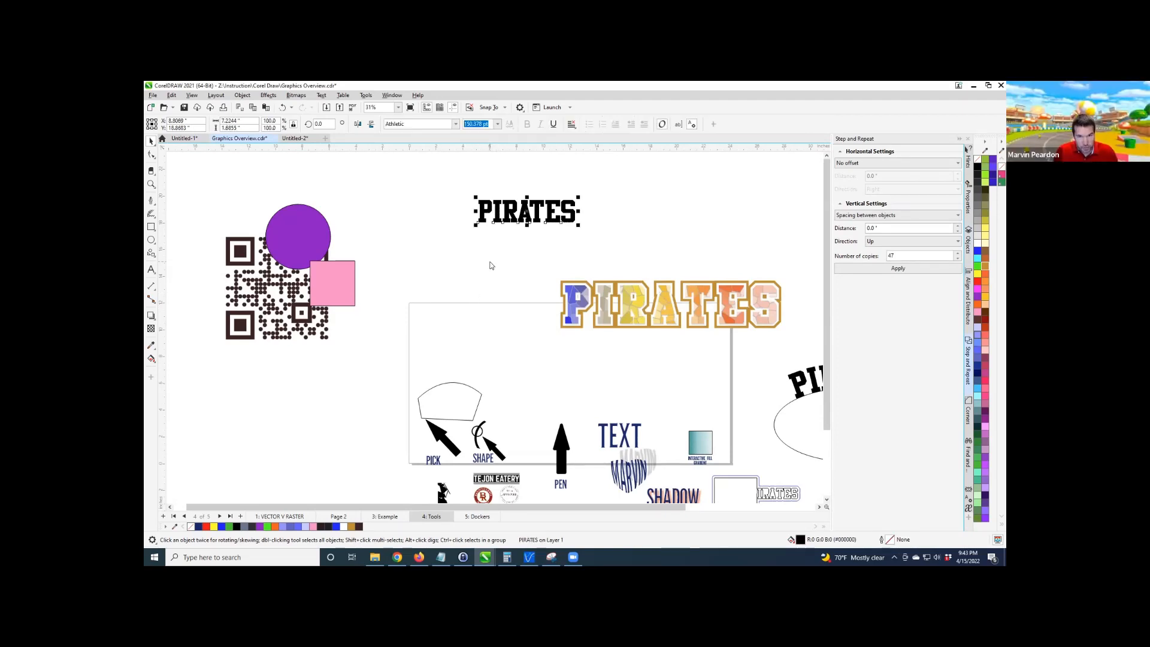
key("ctrl+n")
left_click(605, 410)
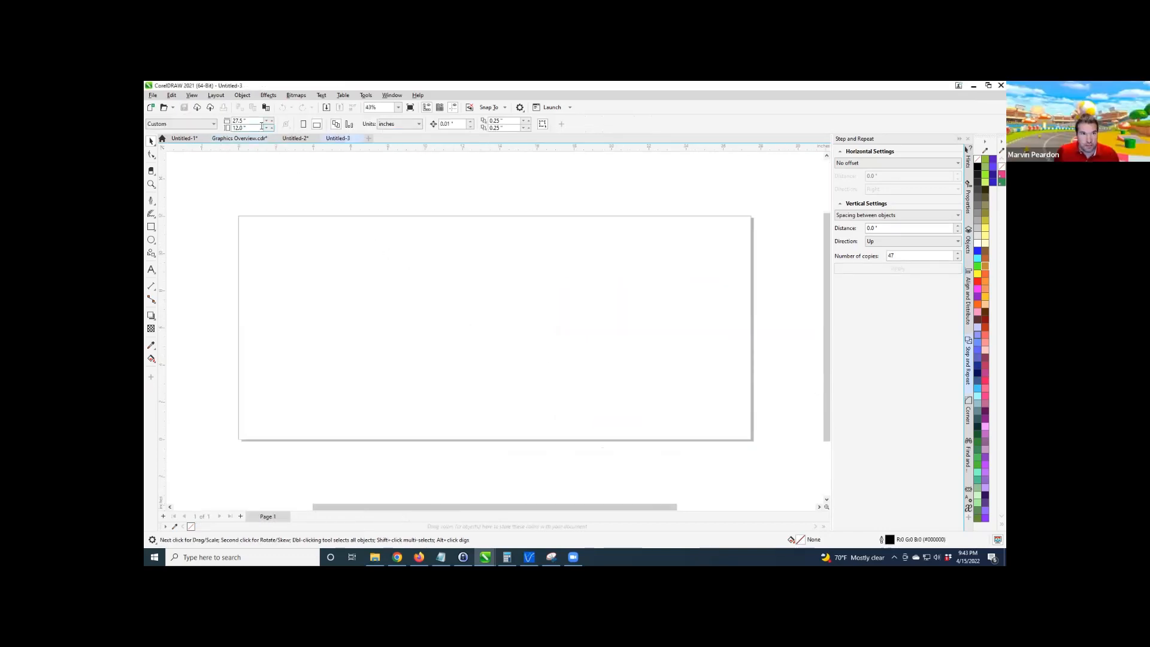
Set the new document's page size to 13 inches wide and 19 inches high.
left_click_drag(256, 121, 213, 122)
type("13")
key("Tab")
type("19")
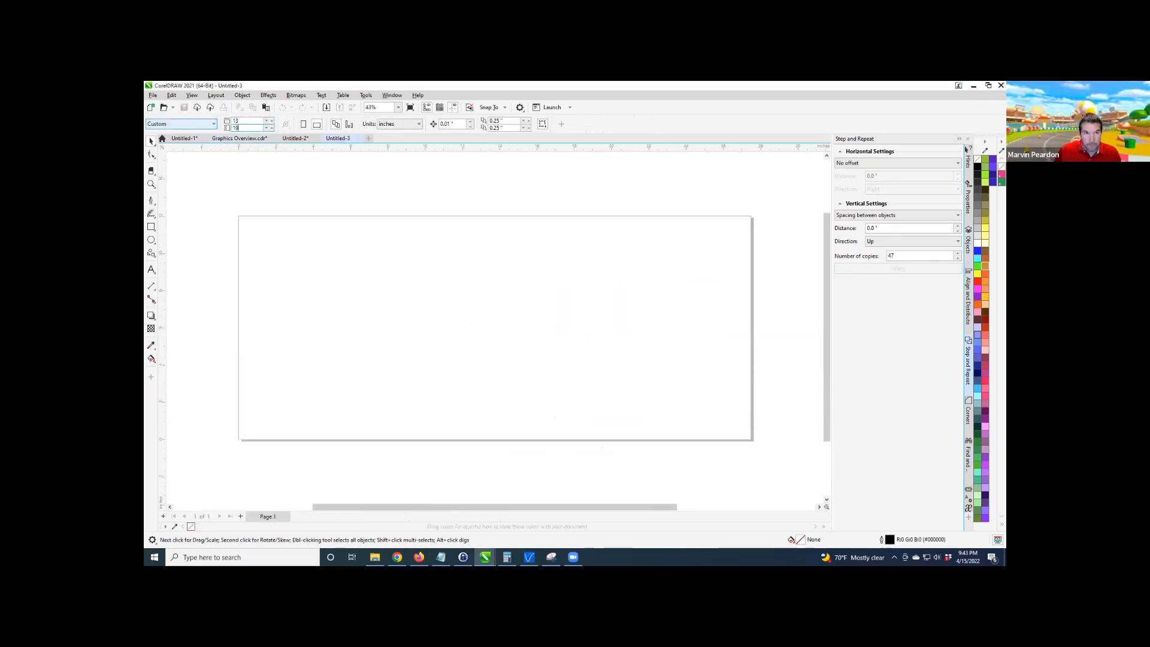
key("Return")
scroll(431, 276, "down", 1)
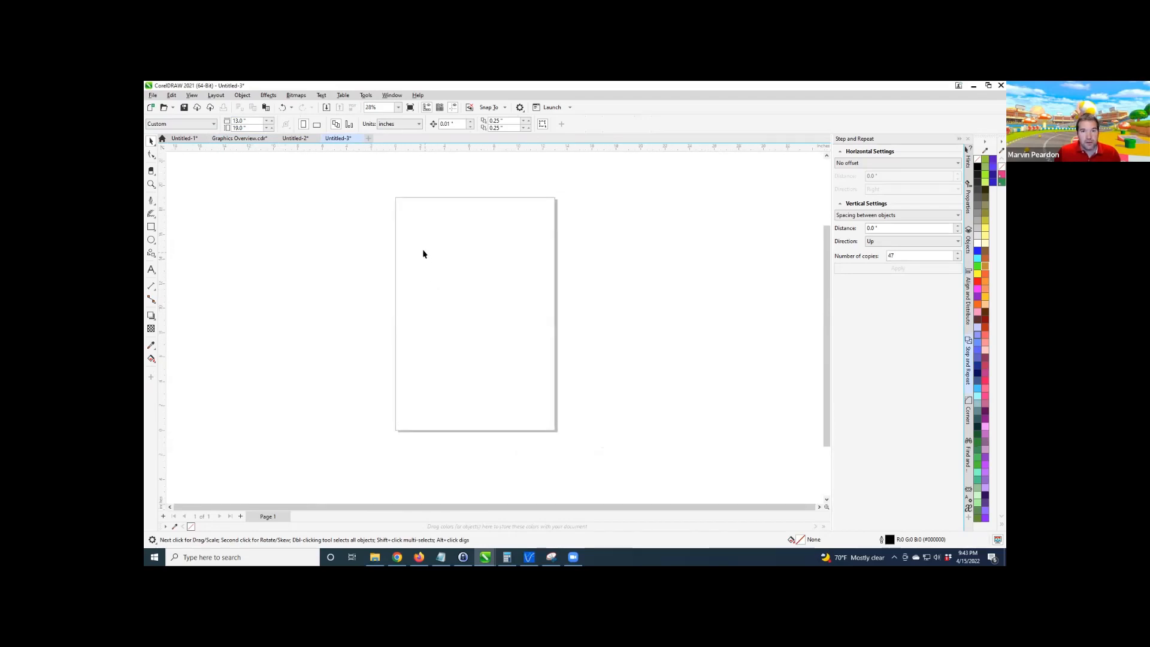
Paste the PIRATES text, shrink it to about 3.77 inches wide, and place its center at about X 5.5 and Y 4.8 inches.
scroll(423, 254, "up", 1)
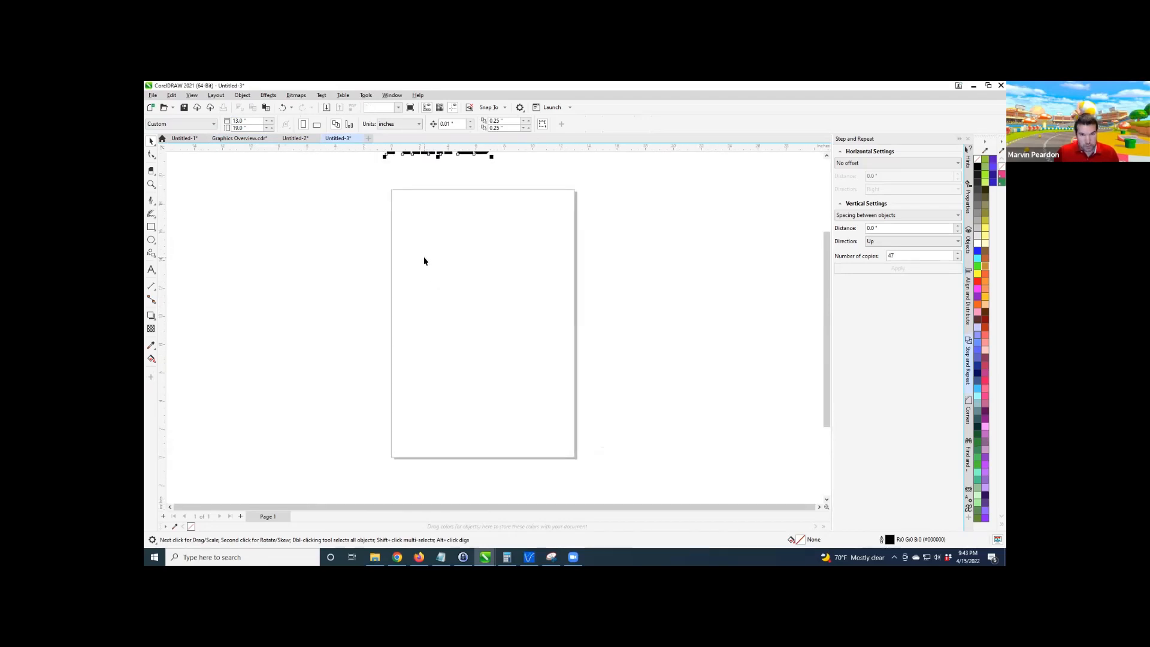
key("ctrl+v")
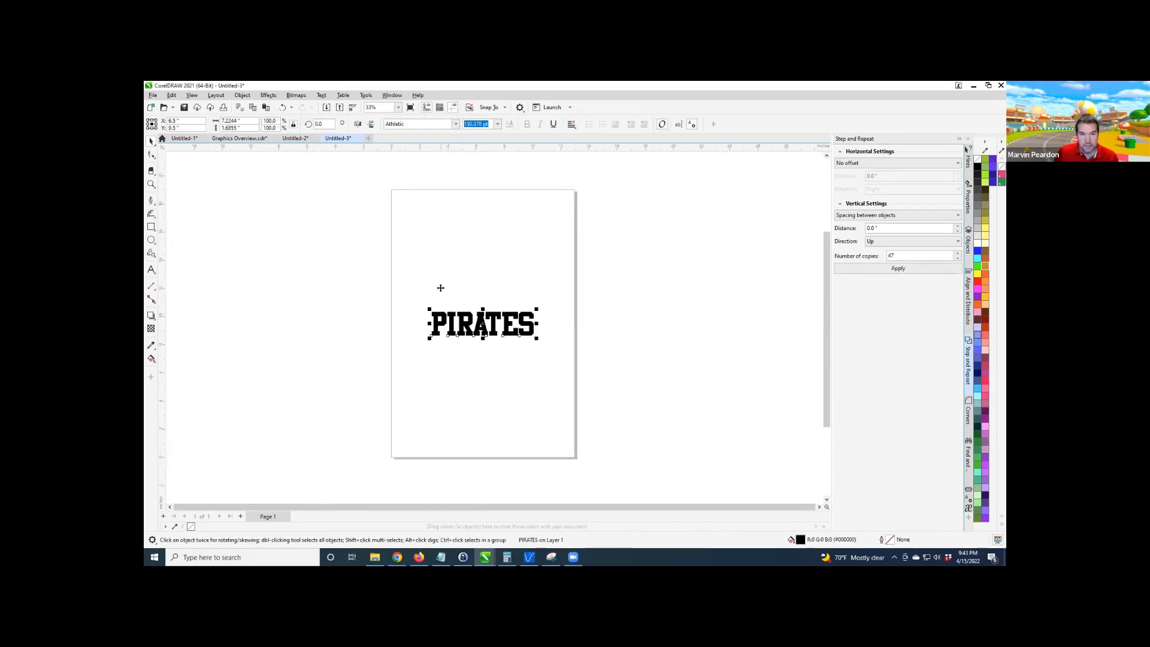
left_click_drag(535, 309, 443, 422)
scroll(437, 423, "up", 1)
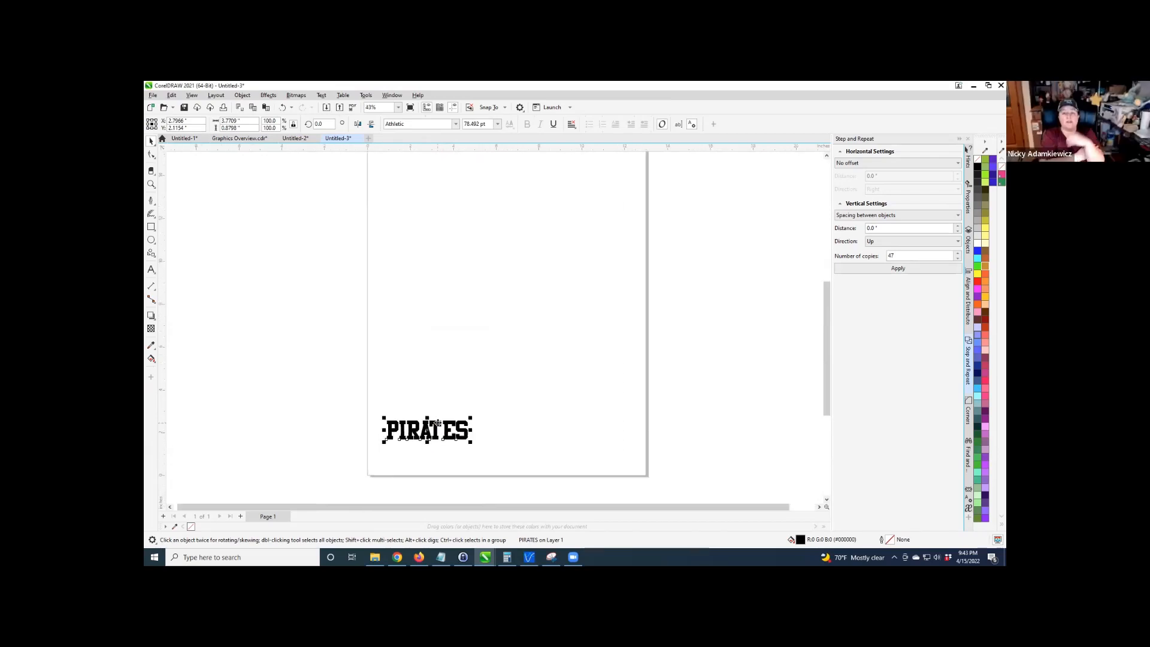
scroll(437, 423, "up", 1)
scroll(565, 379, "down", 1)
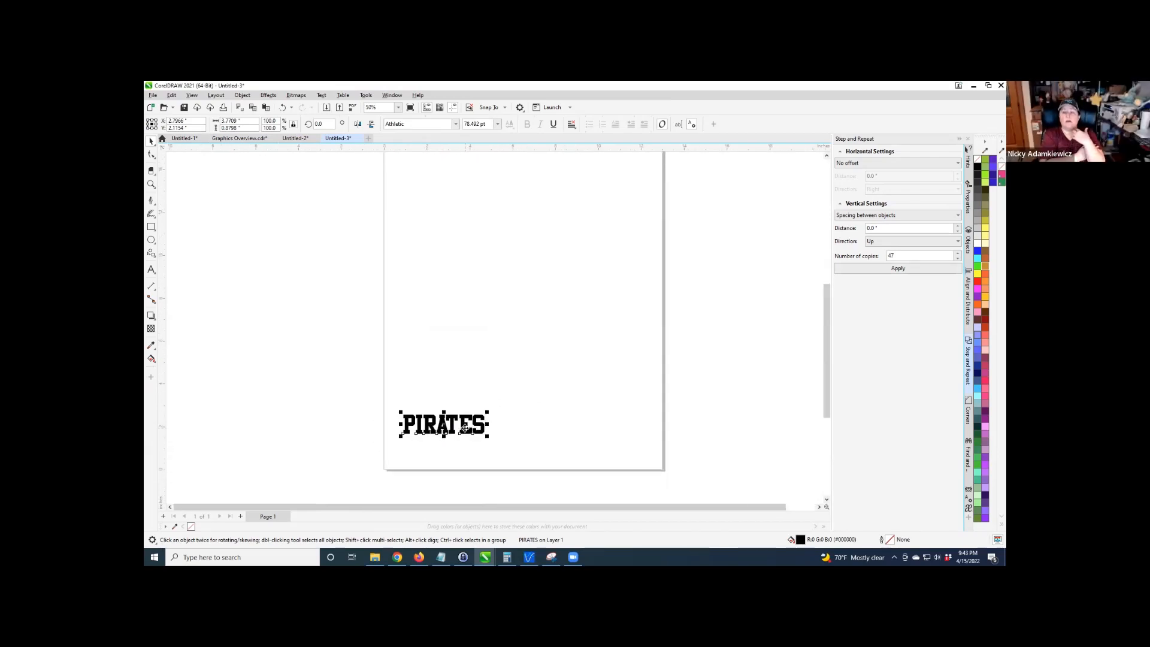
left_click_drag(465, 426, 523, 369)
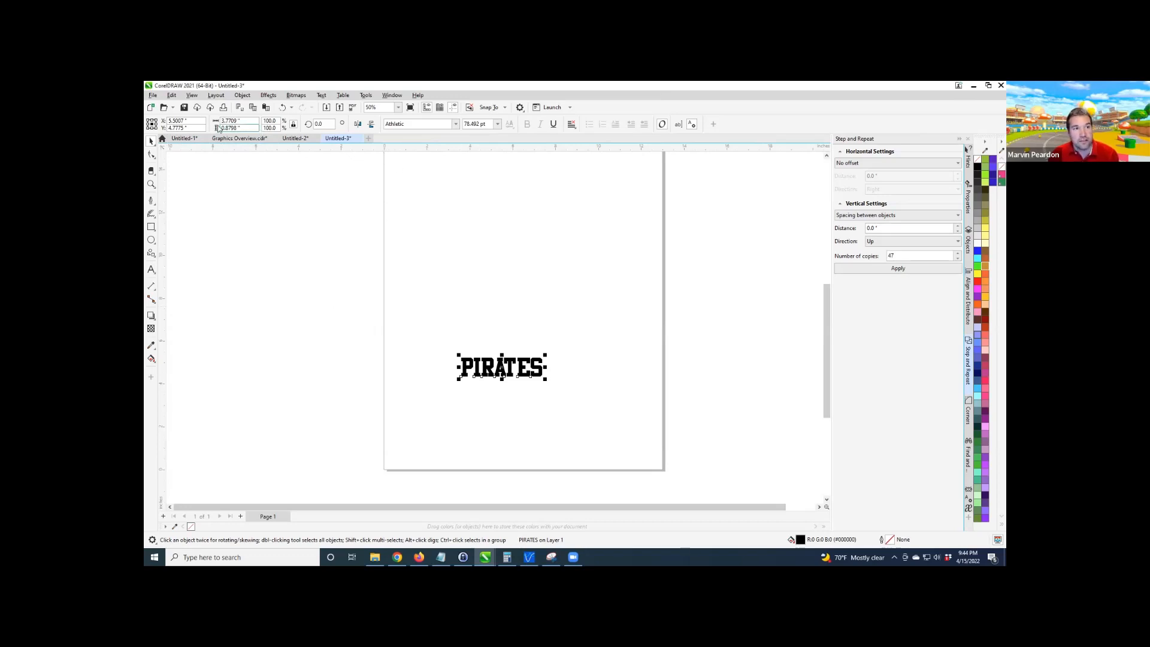
Check the X and Y position values of the PIRATES text, and clear the selection.
left_click(174, 120)
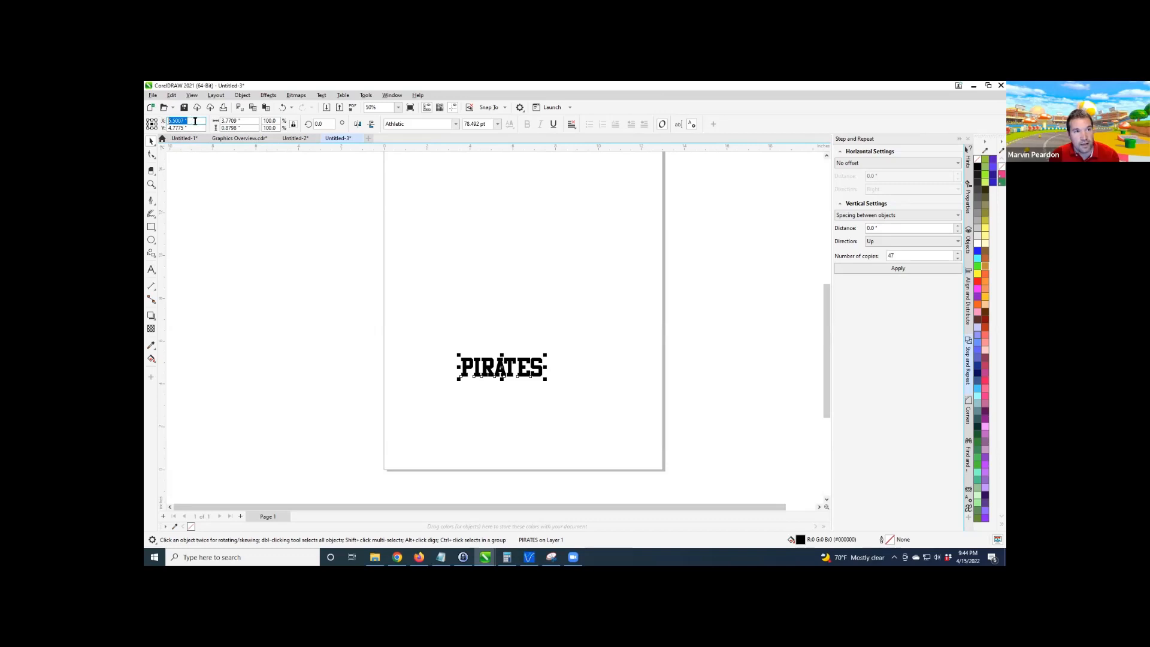
left_click_drag(189, 128, 169, 129)
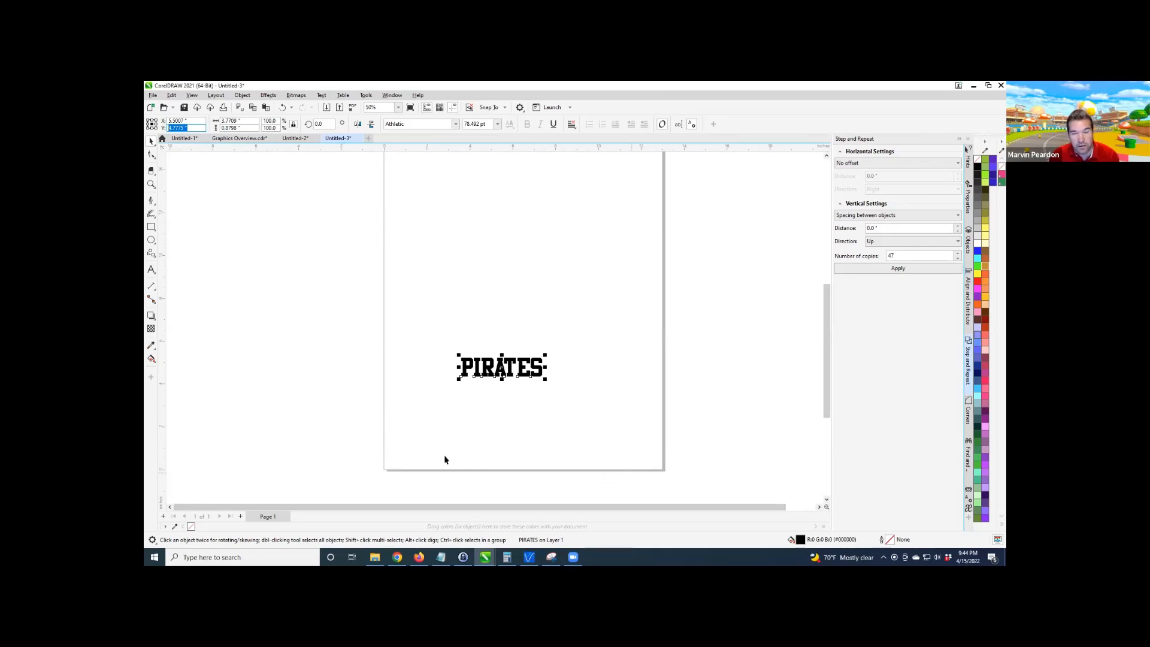
left_click(427, 310)
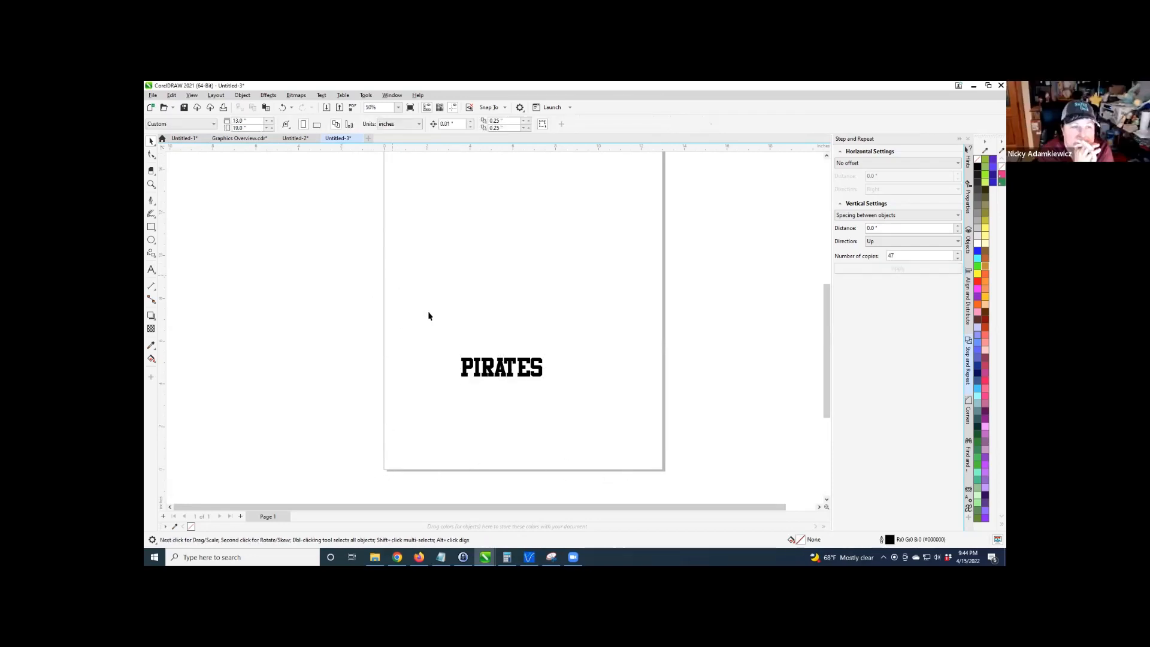
Set the PIRATES text's object origin to its lower-left corner, and check its X and Y position values.
left_click(466, 370)
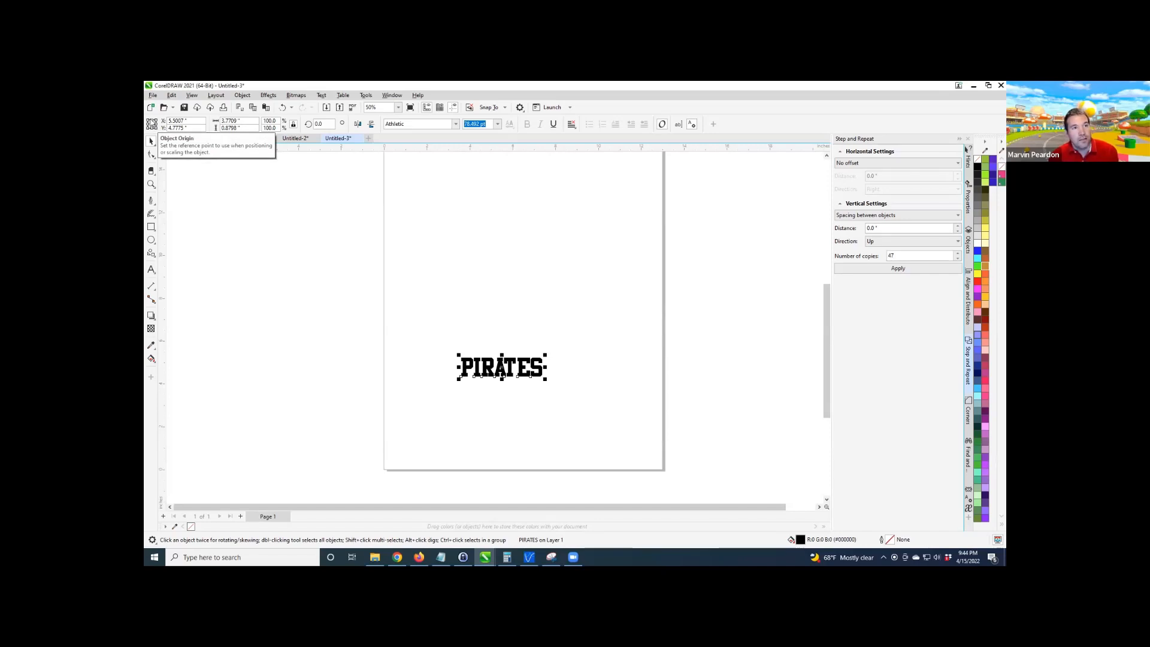
left_click(149, 128)
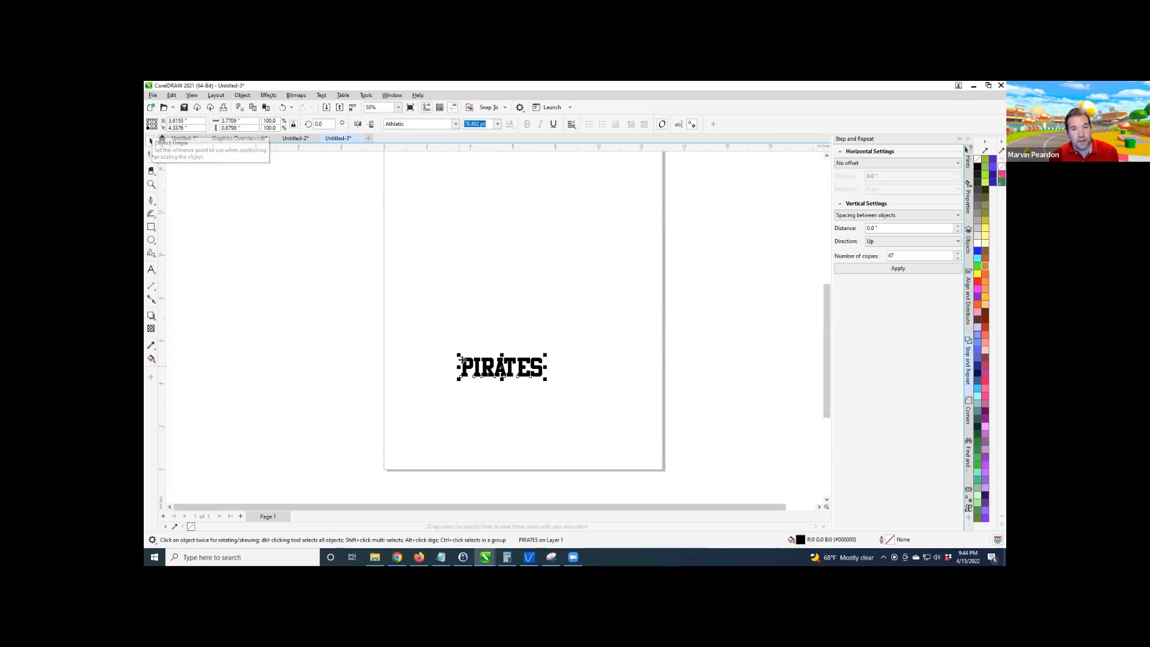
left_click(190, 121)
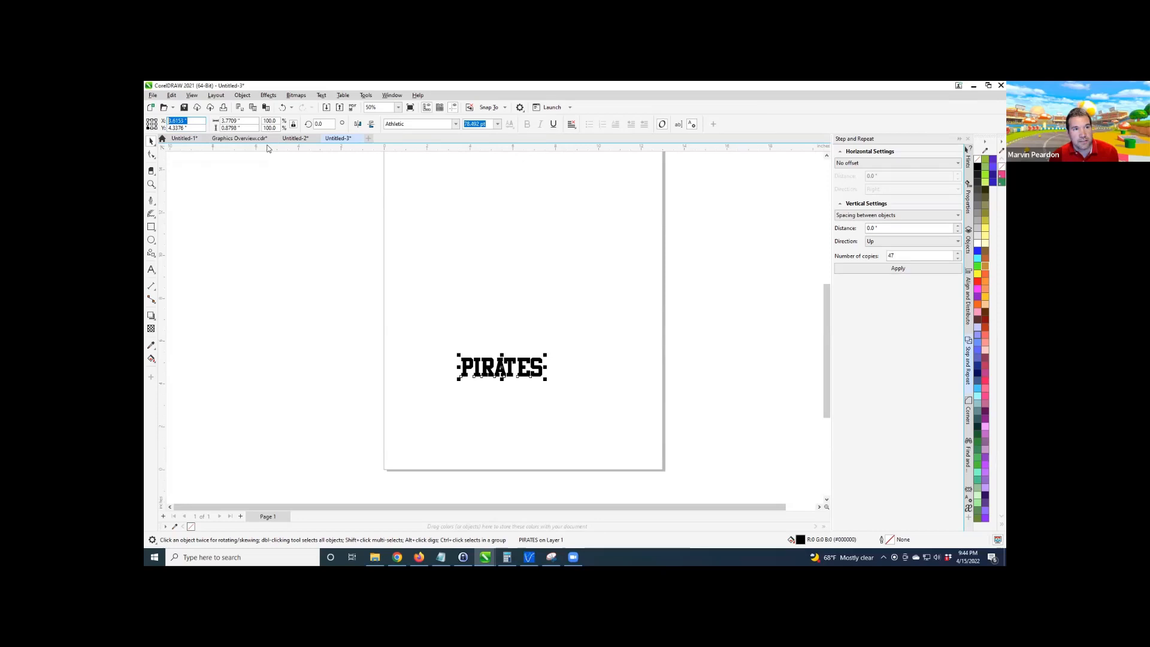
left_click(183, 128)
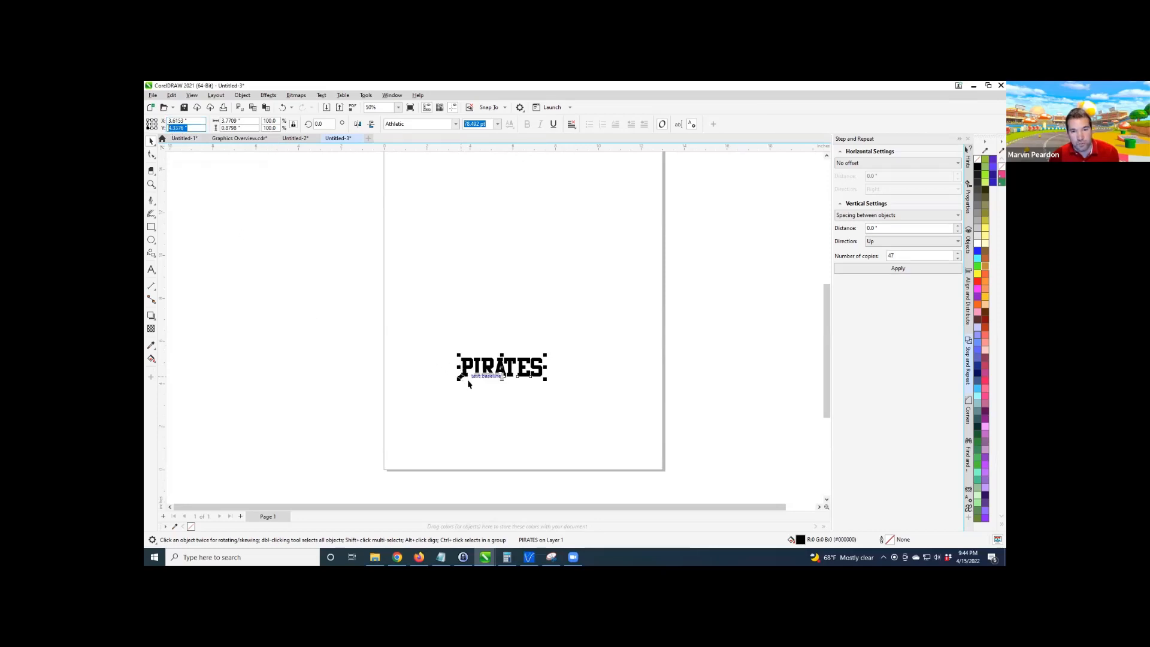
left_click(190, 120)
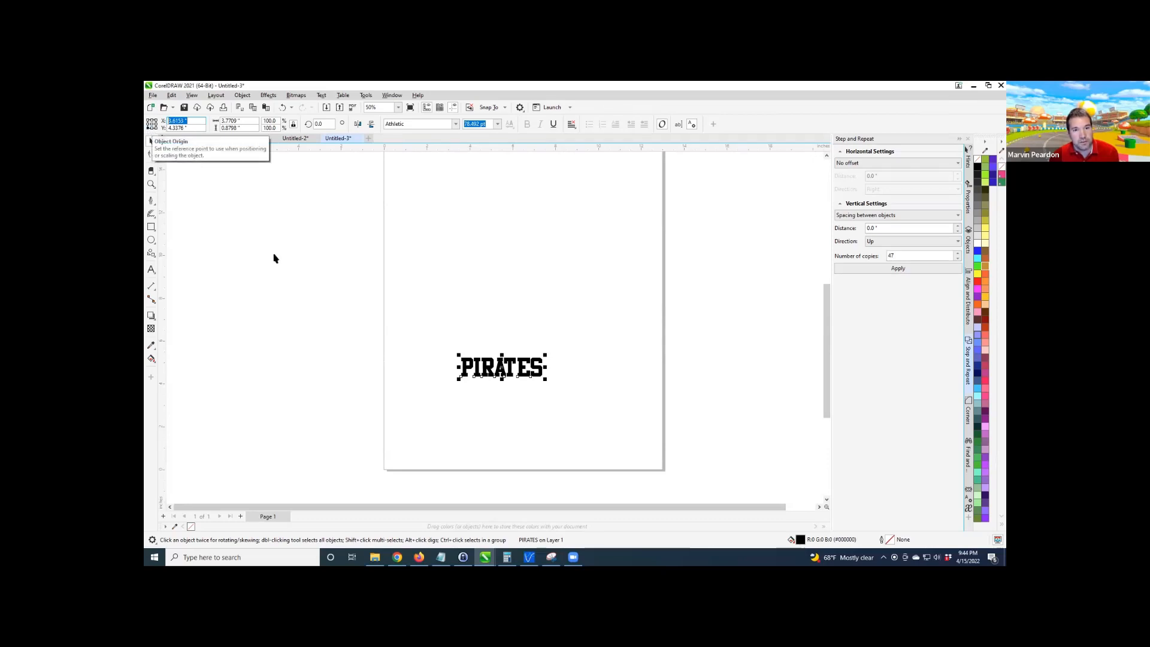
scroll(449, 380, "up", 4)
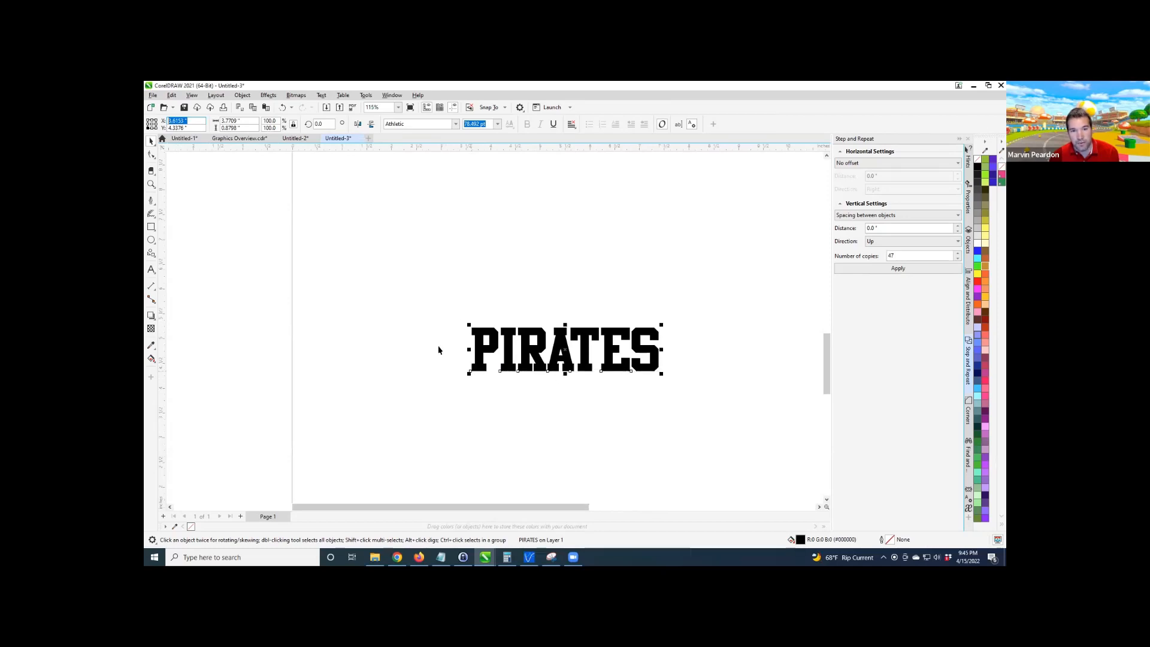
Move the PIRATES text's lower-left corner to X 0.5 and Y 0.5 inches, and clear the selection.
scroll(438, 343, "down", 3)
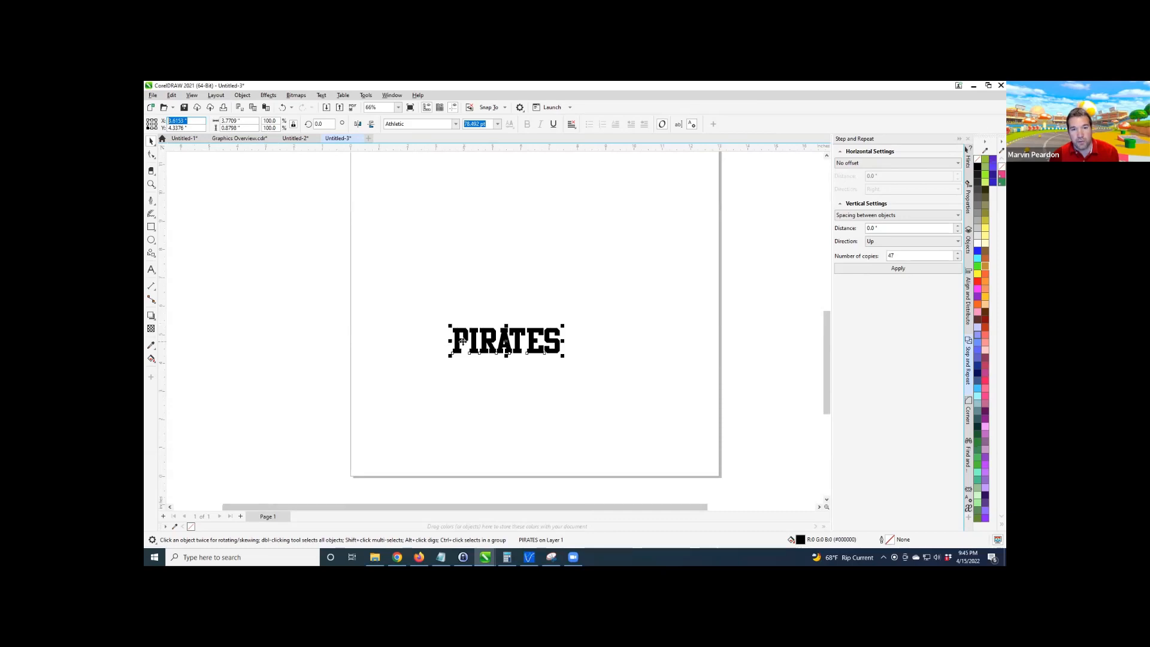
left_click_drag(462, 343, 461, 316)
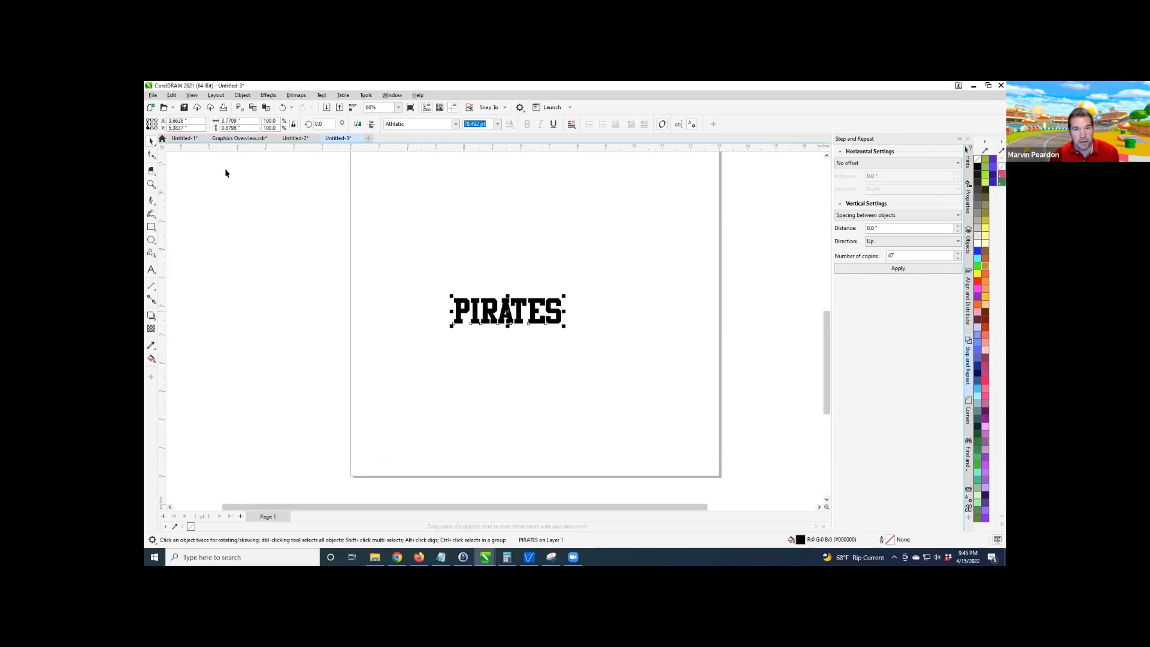
left_click(180, 120)
type("5")
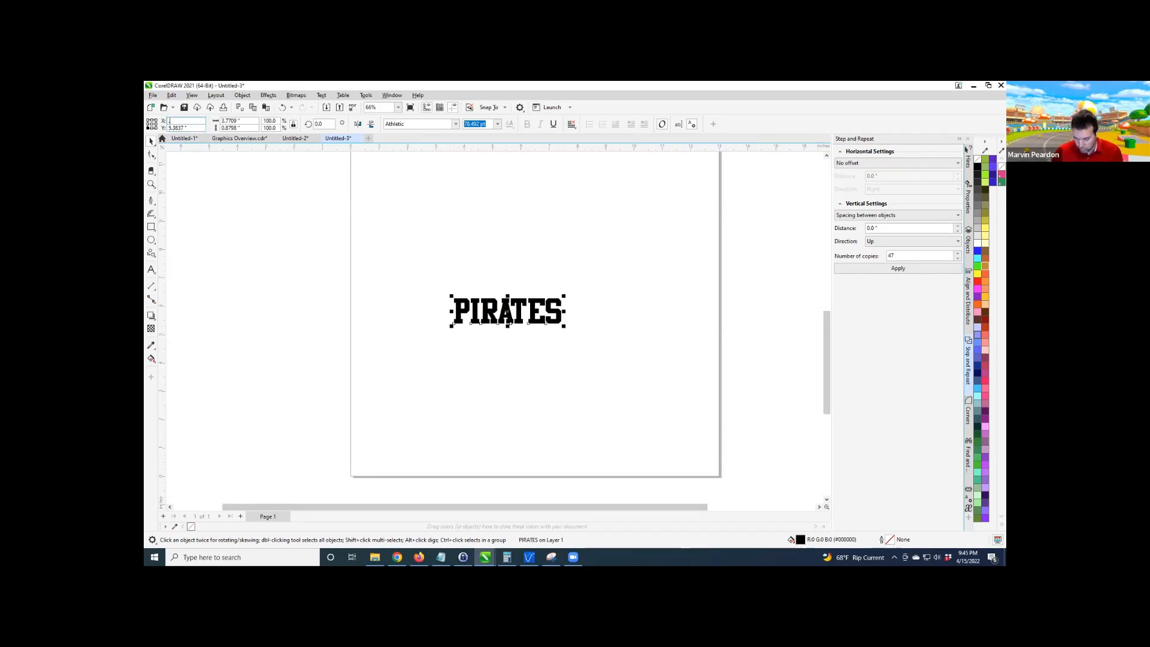
key("Tab")
type(".5")
key("Return")
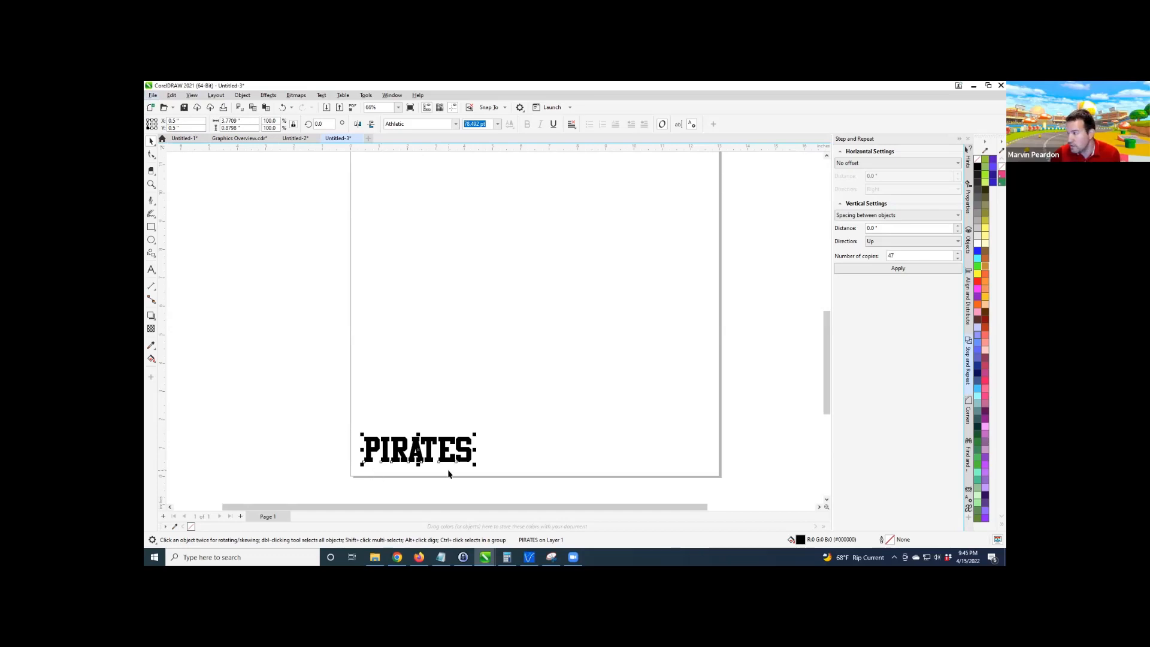
left_click(465, 381)
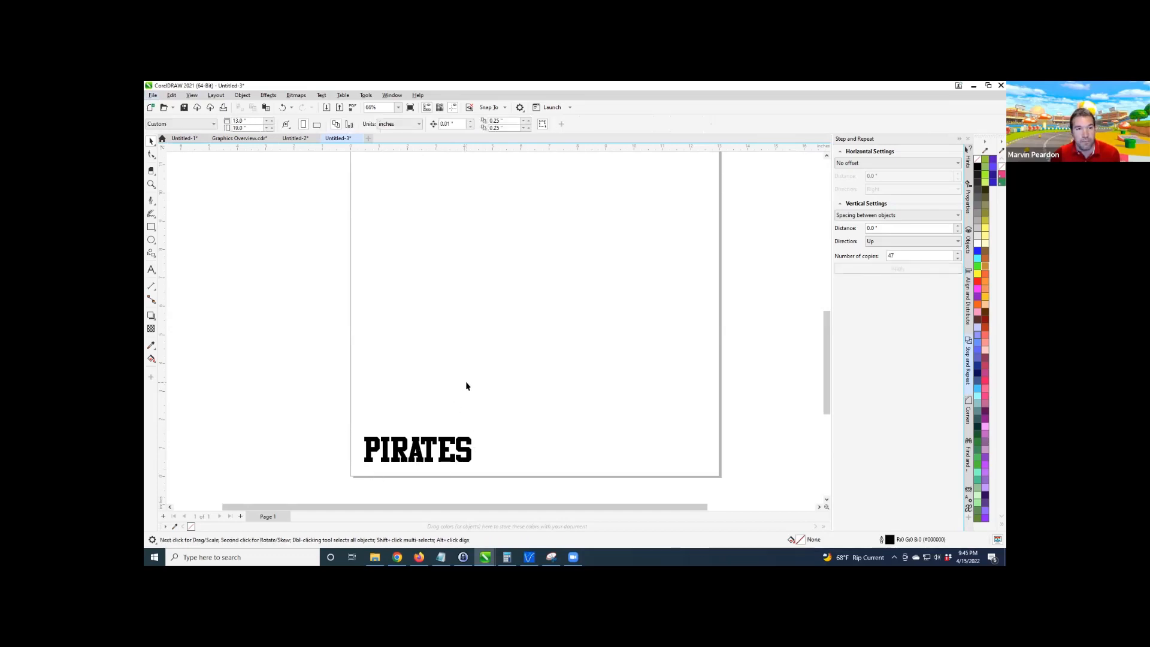
Reselect the PIRATES text and check its X and Y position values with the object origin at its center.
left_click(368, 452)
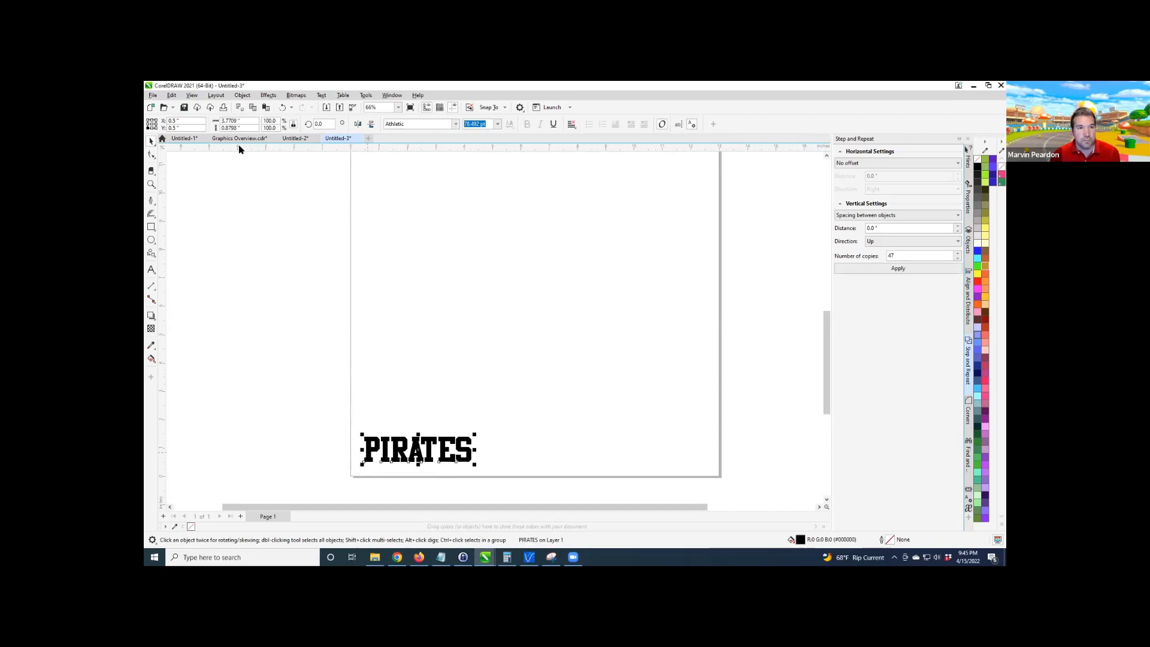
left_click(176, 122)
left_click(177, 129)
key("Return")
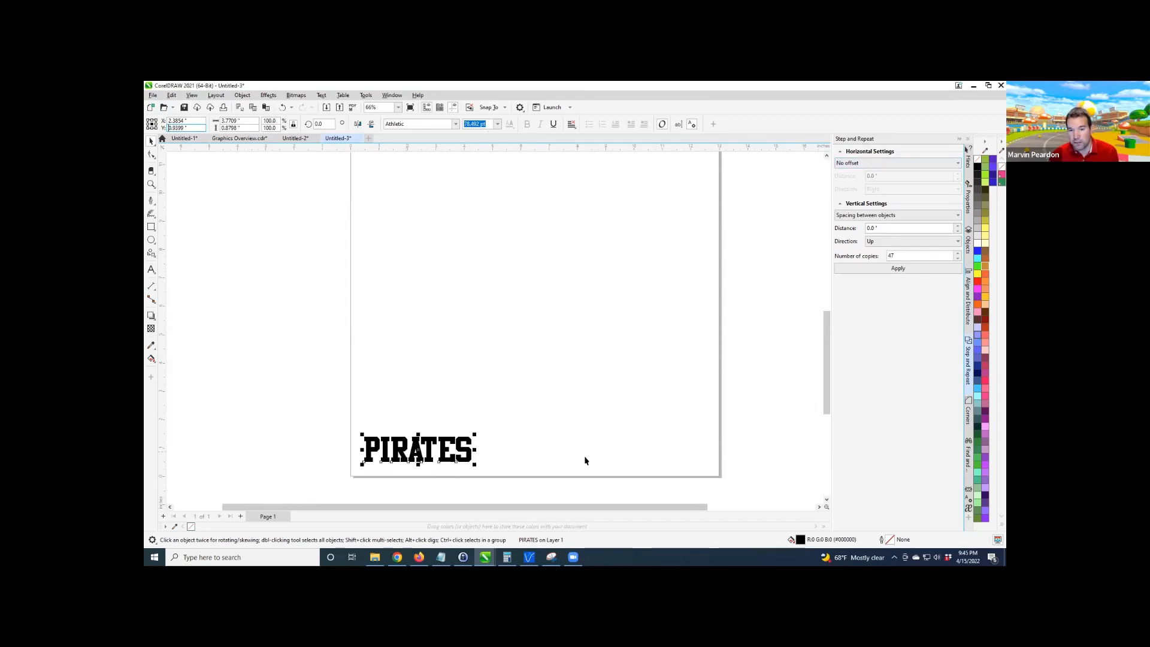
Configure Step and Repeat with 0.2 inch horizontal spacing between objects toward the right and no vertical offset.
left_click(856, 163)
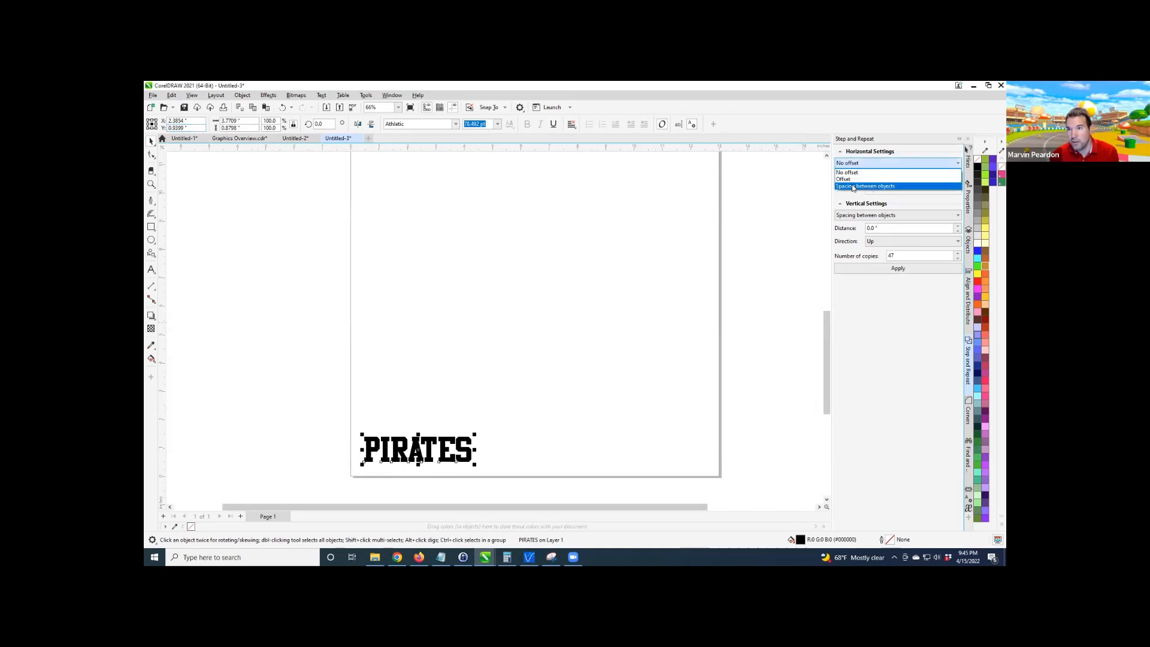
left_click(854, 187)
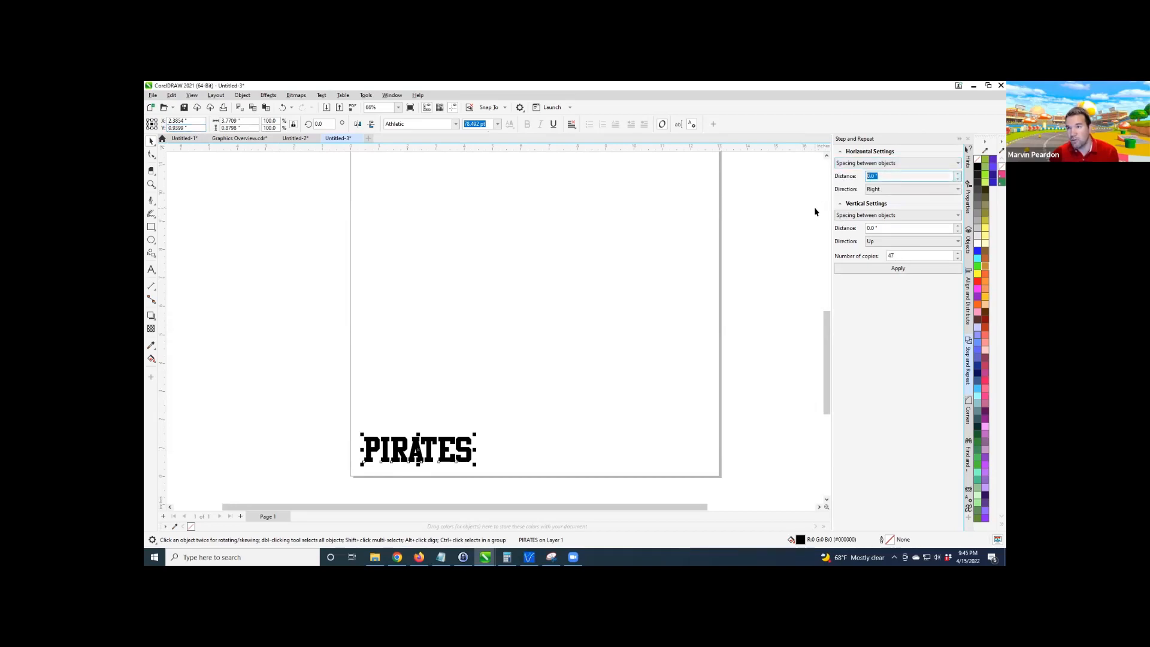
type("0.2")
key("Tab")
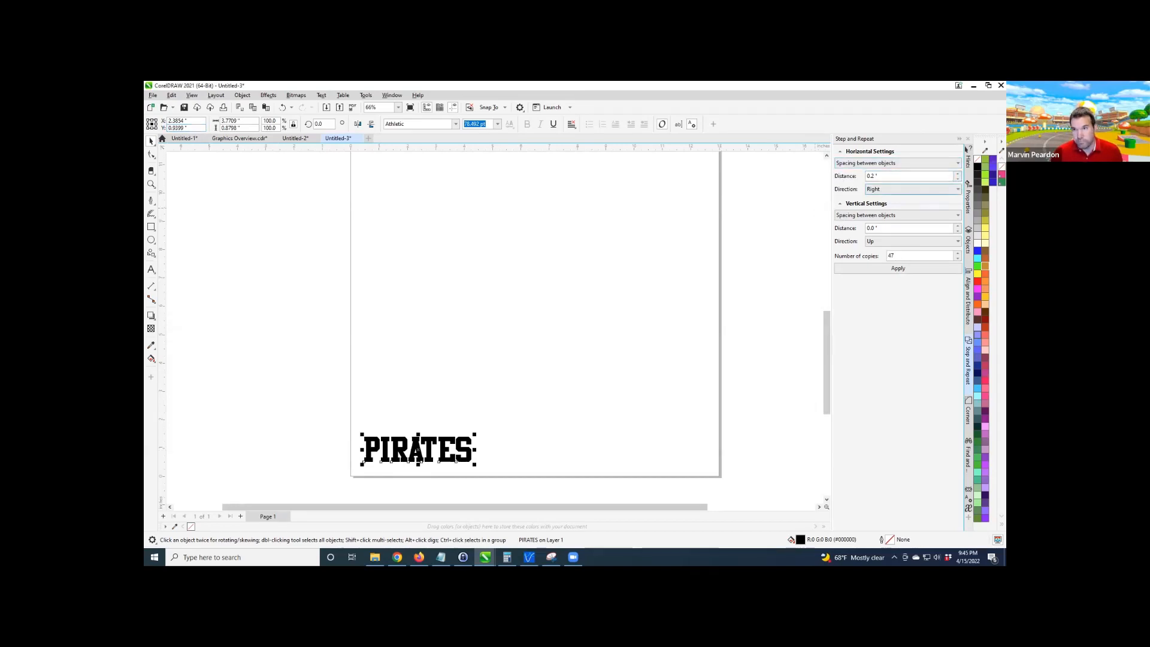
left_click(860, 219)
left_click(853, 224)
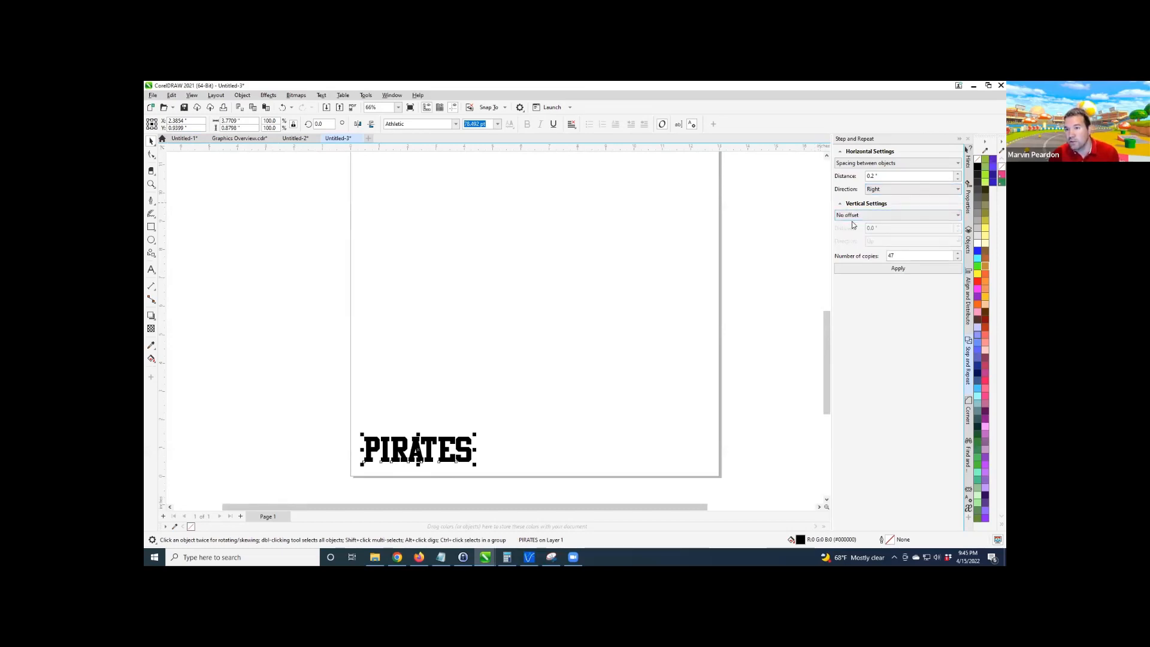
Set the number of copies to 1 and apply Step and Repeat twice to make a row of three PIRATES texts.
double_click(890, 256)
type("1")
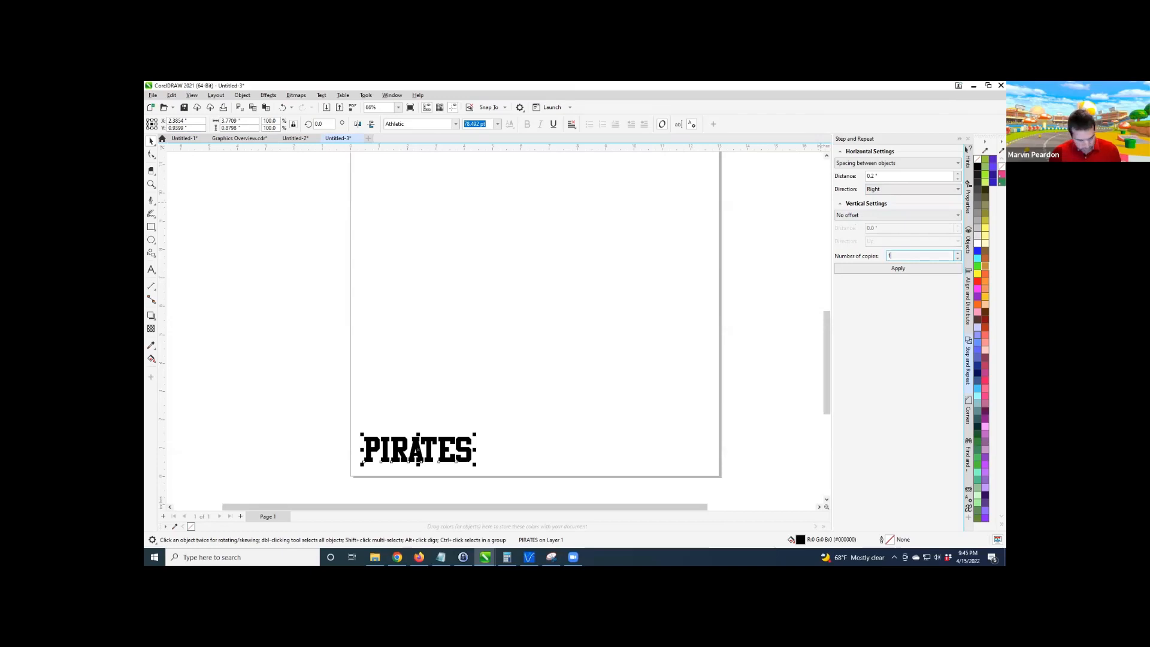
key("Tab")
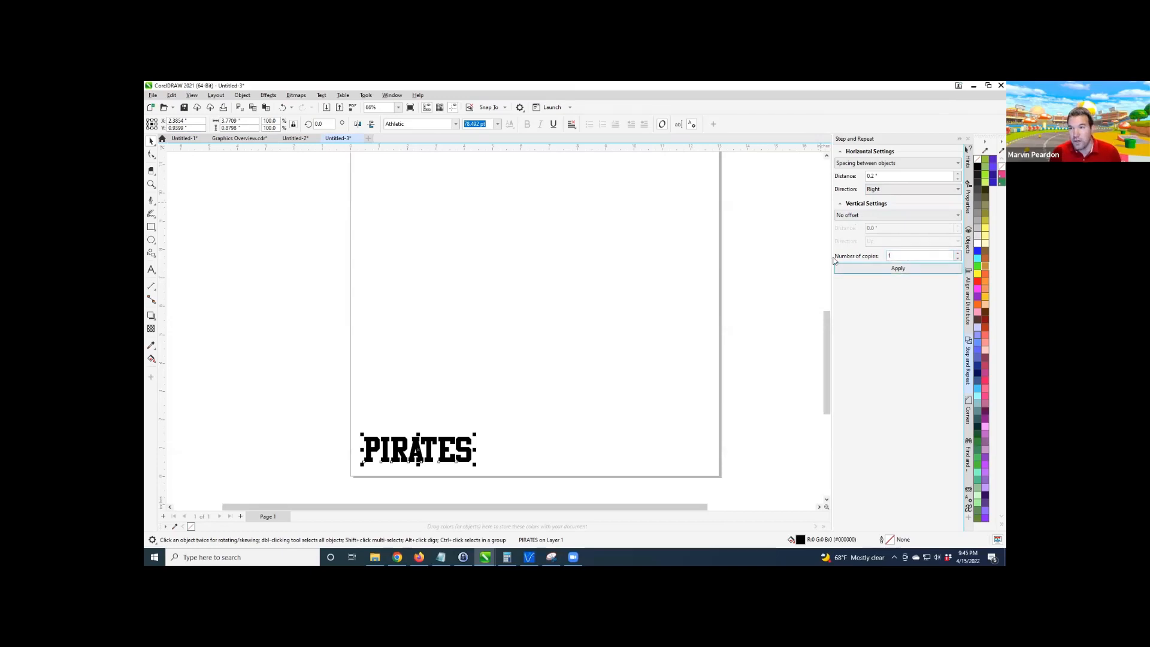
left_click(881, 273)
left_click(881, 273)
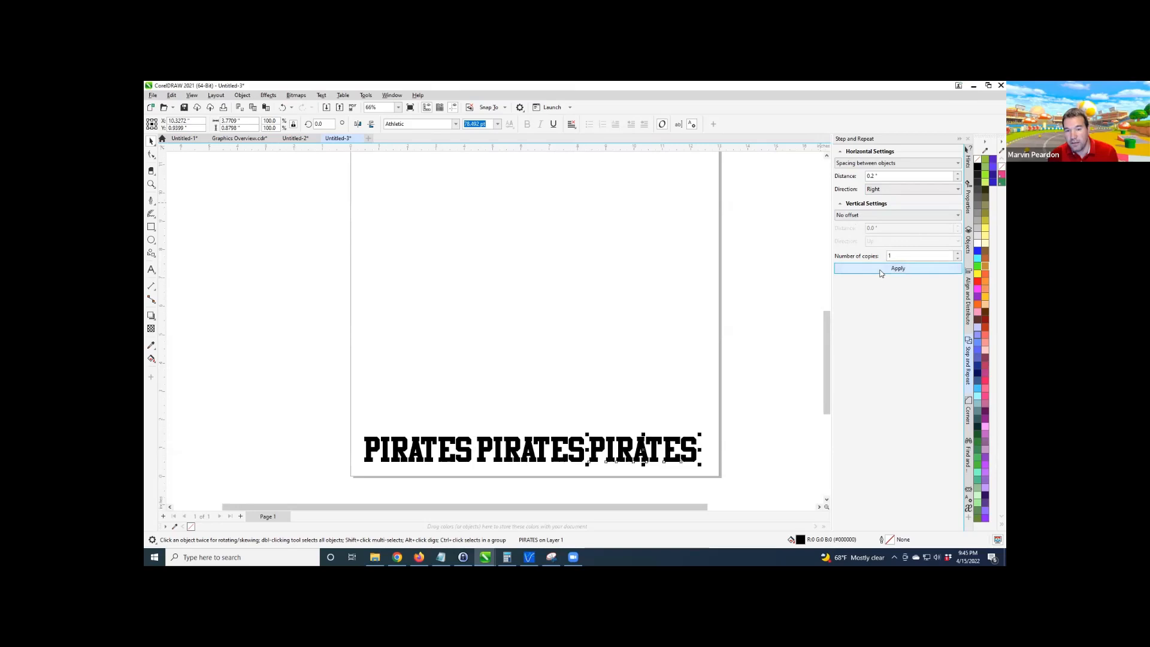
left_click(769, 435)
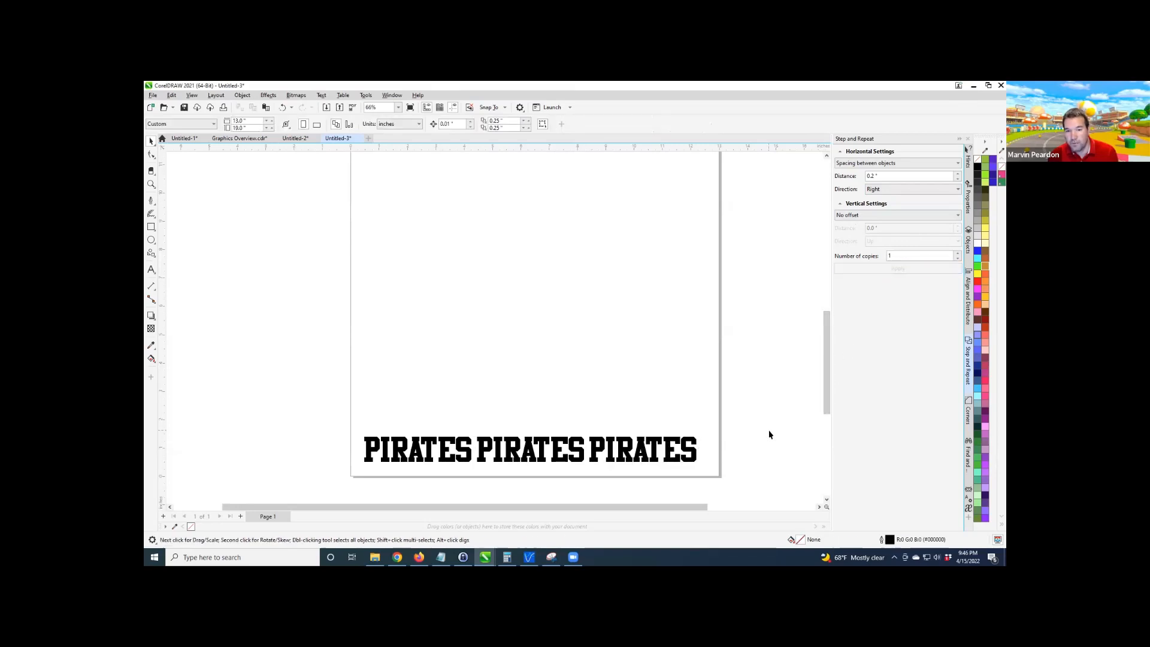
Position the rightmost PIRATES text by its lower-right corner at X 13-.5 inches.
left_click(642, 455)
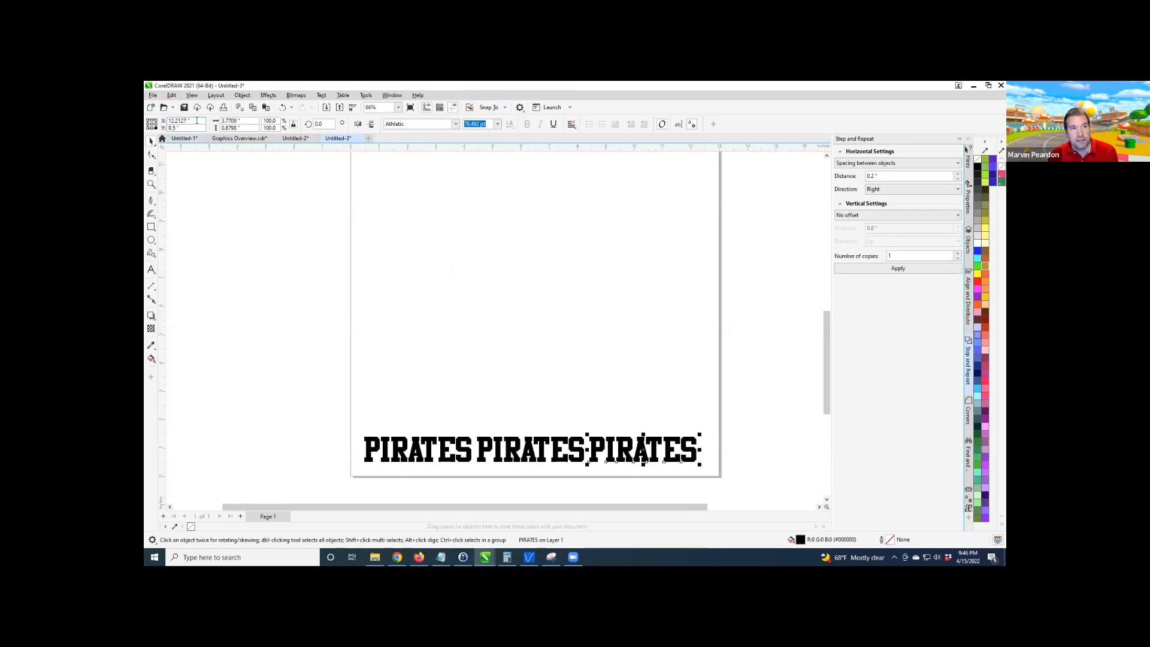
left_click_drag(197, 121, 166, 120)
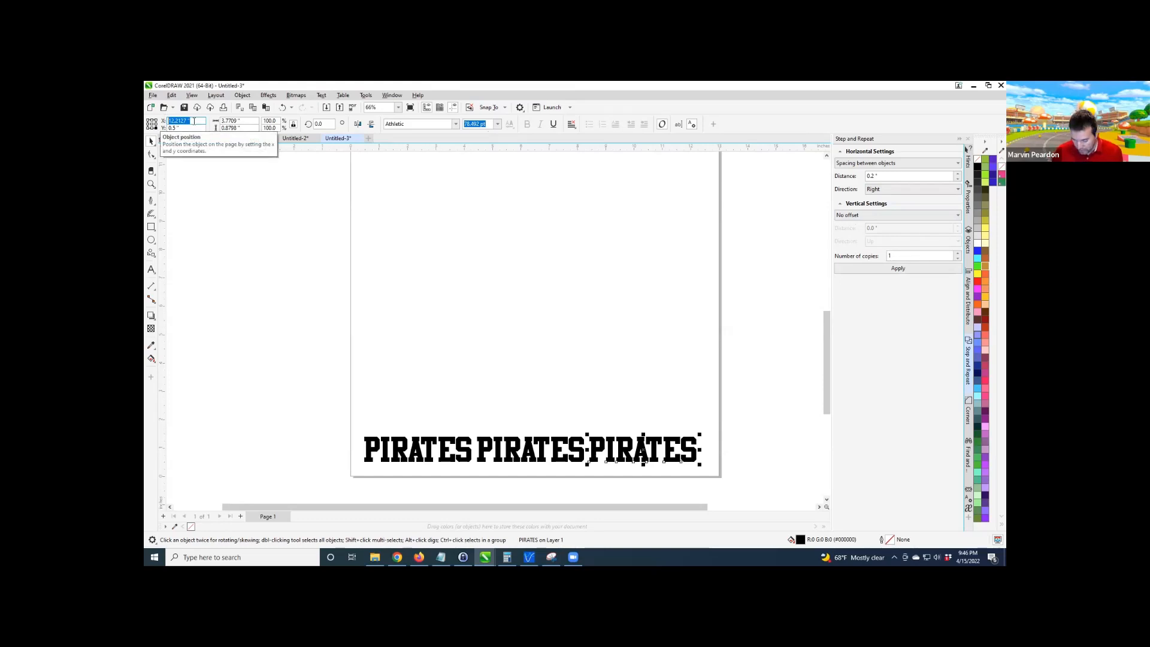
type("13")
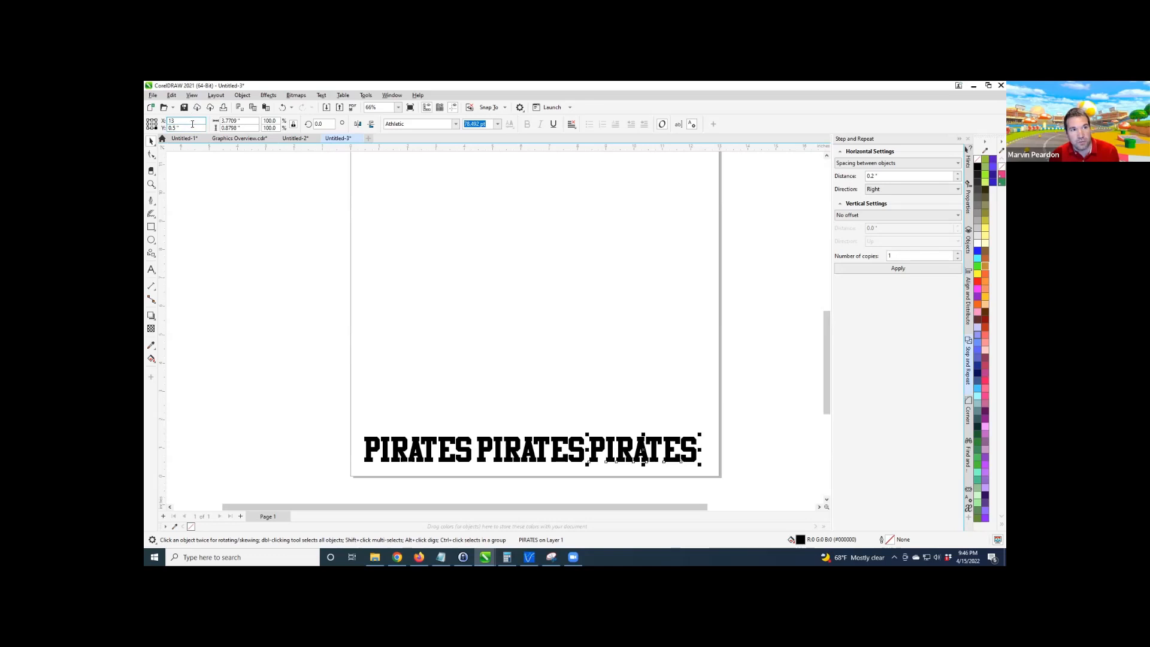
type("-.5")
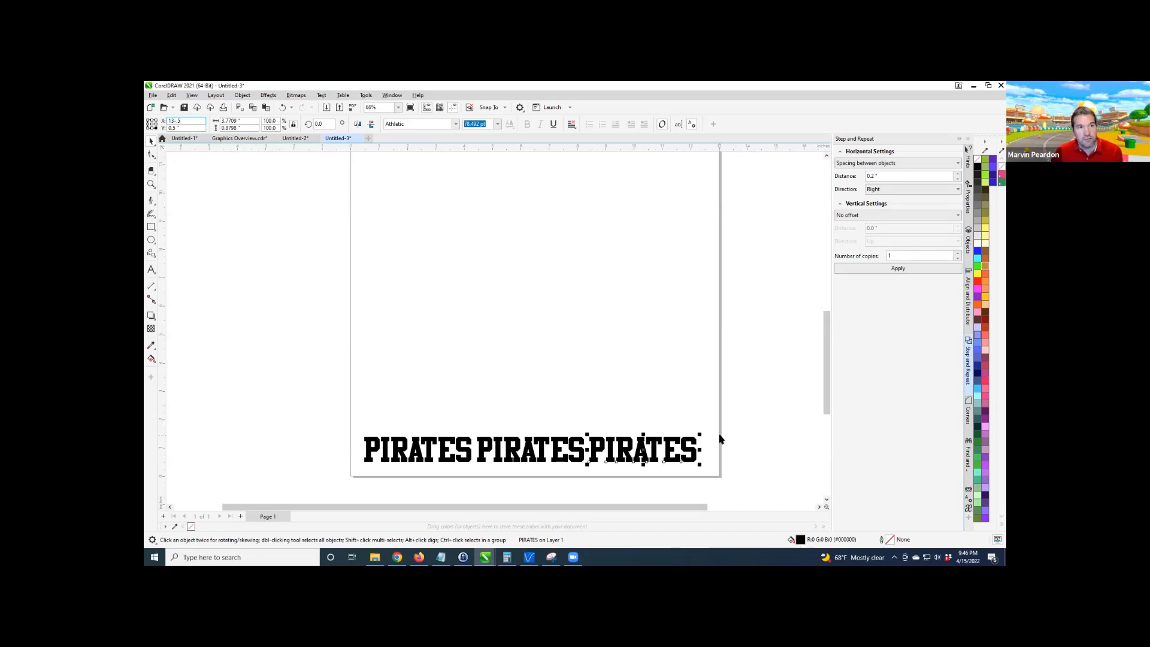
key("Return")
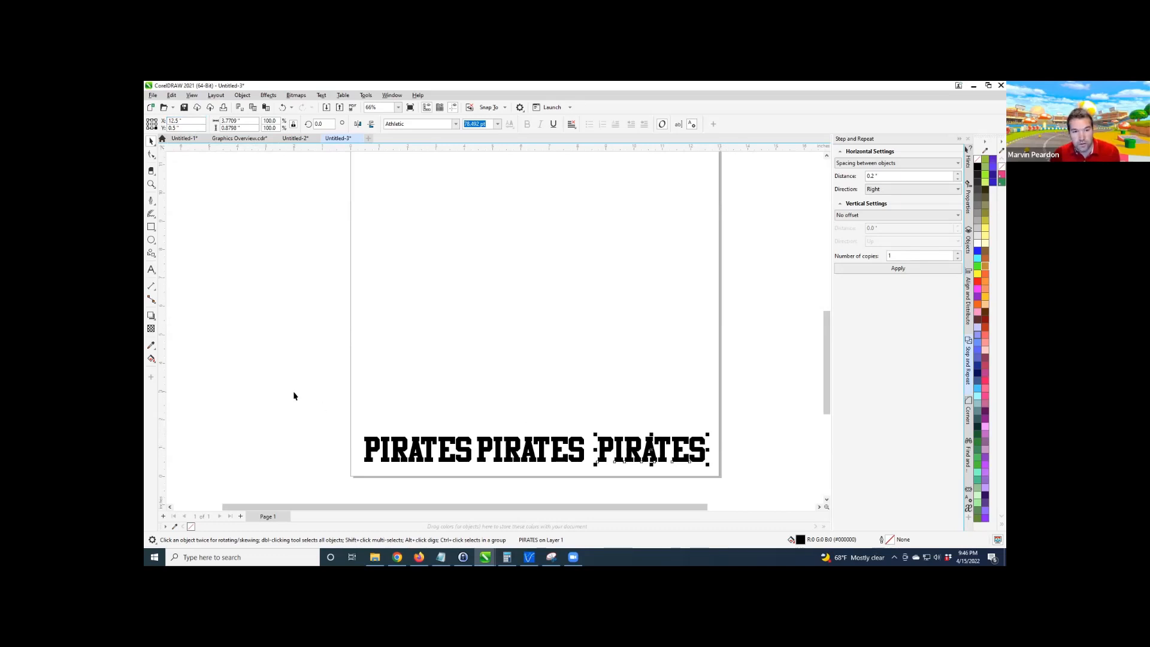
Distribute the three PIRATES texts with even horizontal spacing from a floating Align and Distribute docker, and group them.
left_click_drag(292, 393, 731, 454)
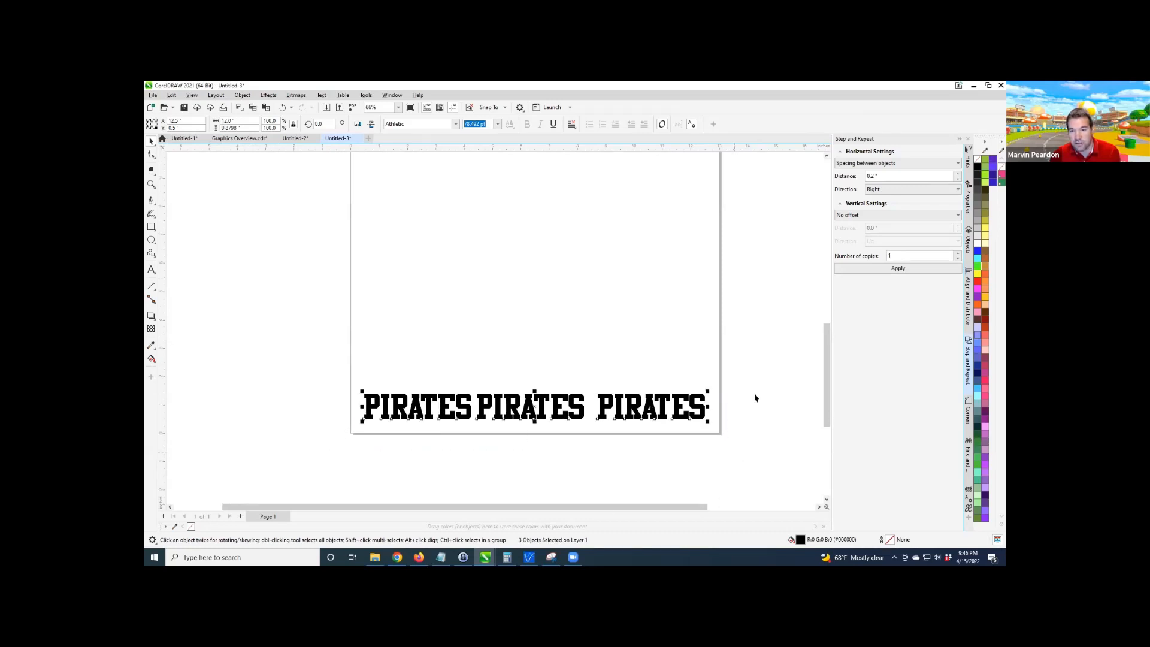
left_click(970, 299)
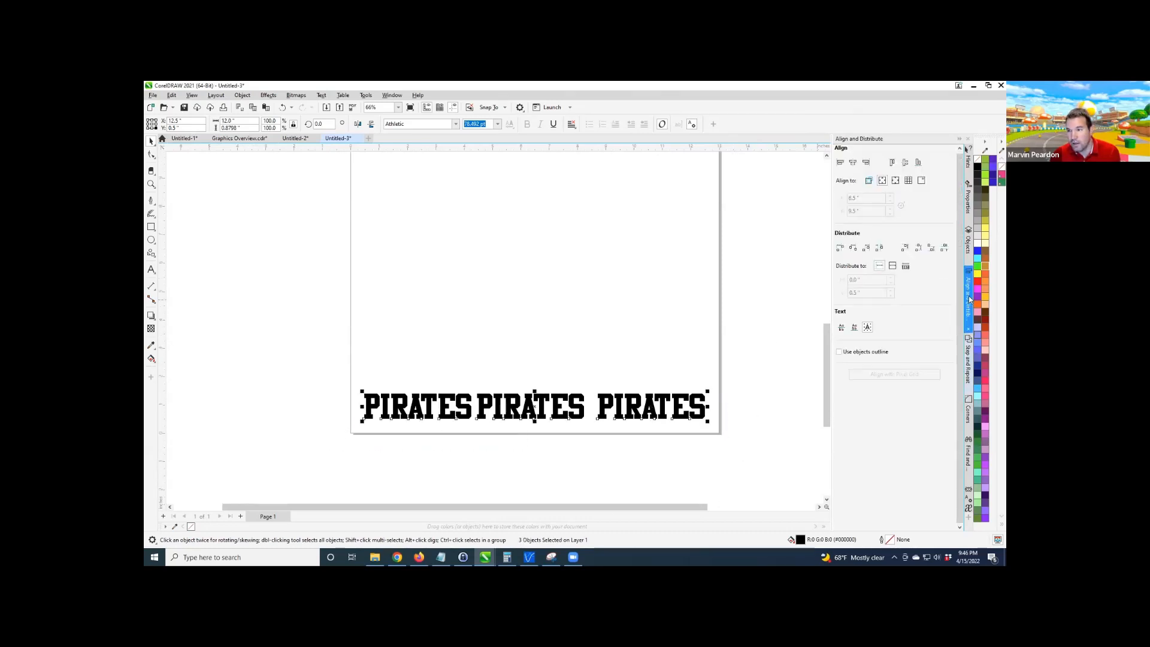
mouse_move(968, 296)
left_mouse_down()
mouse_move(603, 278)
mouse_move(351, 290)
mouse_move(308, 305)
left_mouse_up()
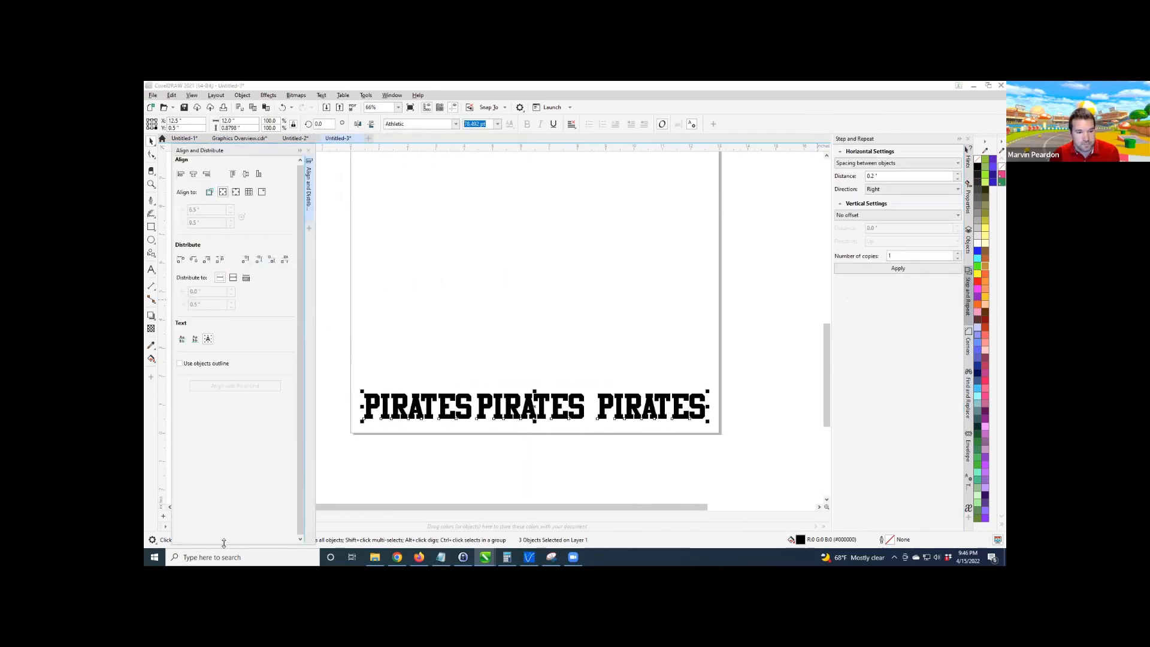
left_click_drag(223, 542, 236, 400)
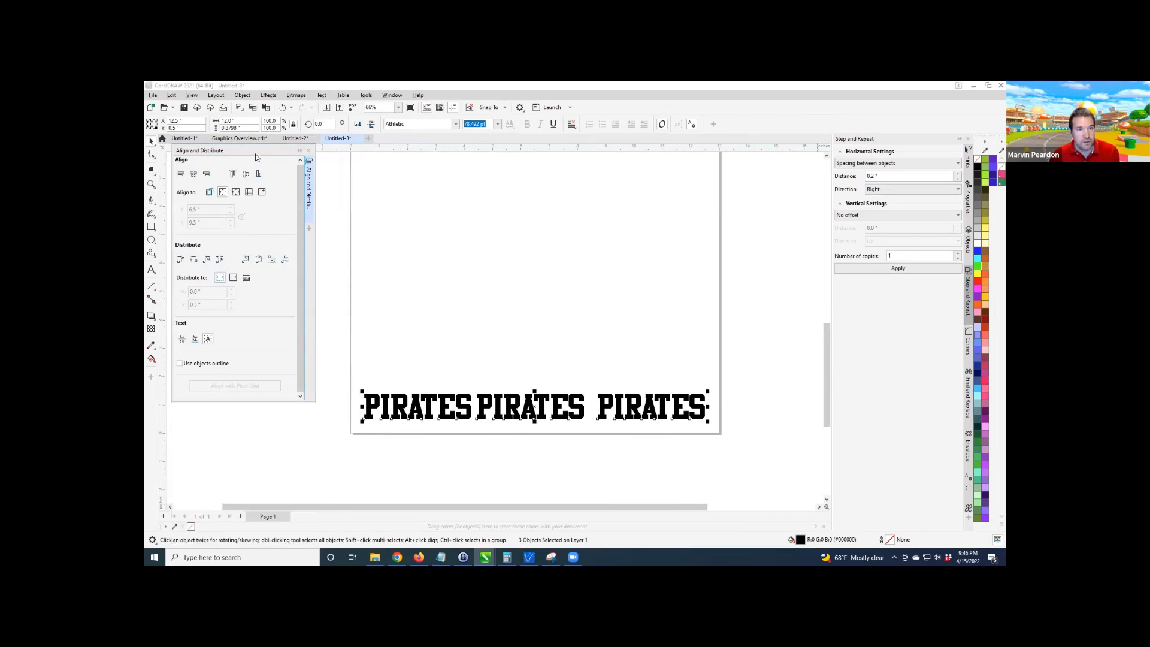
left_click_drag(258, 151, 264, 224)
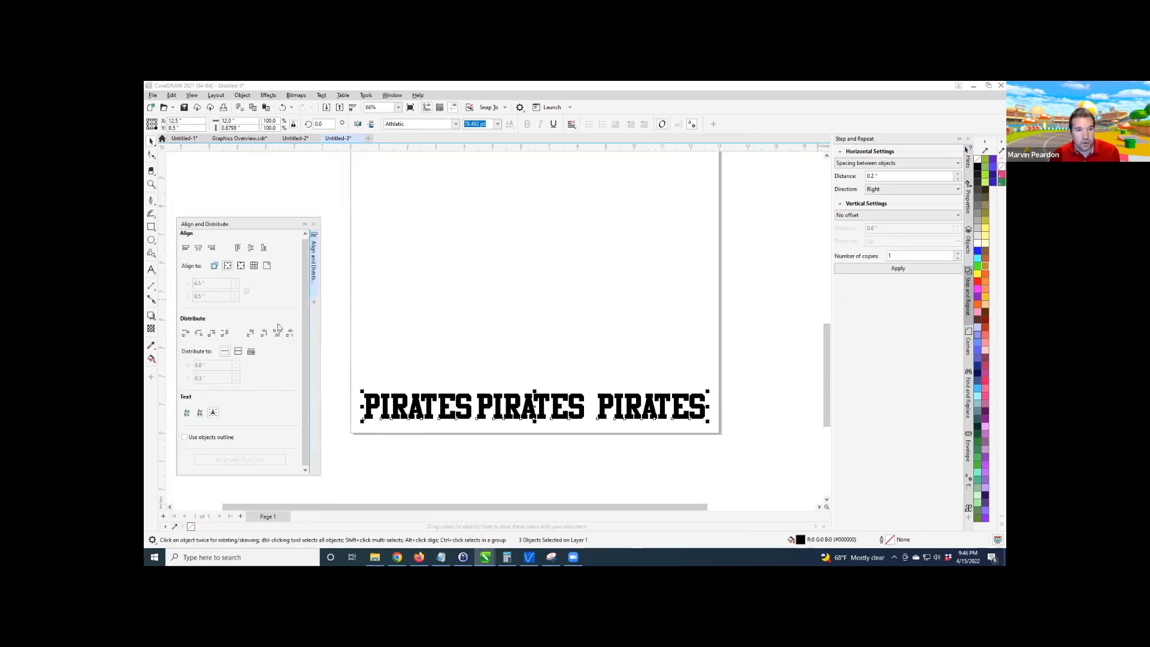
left_click(224, 335)
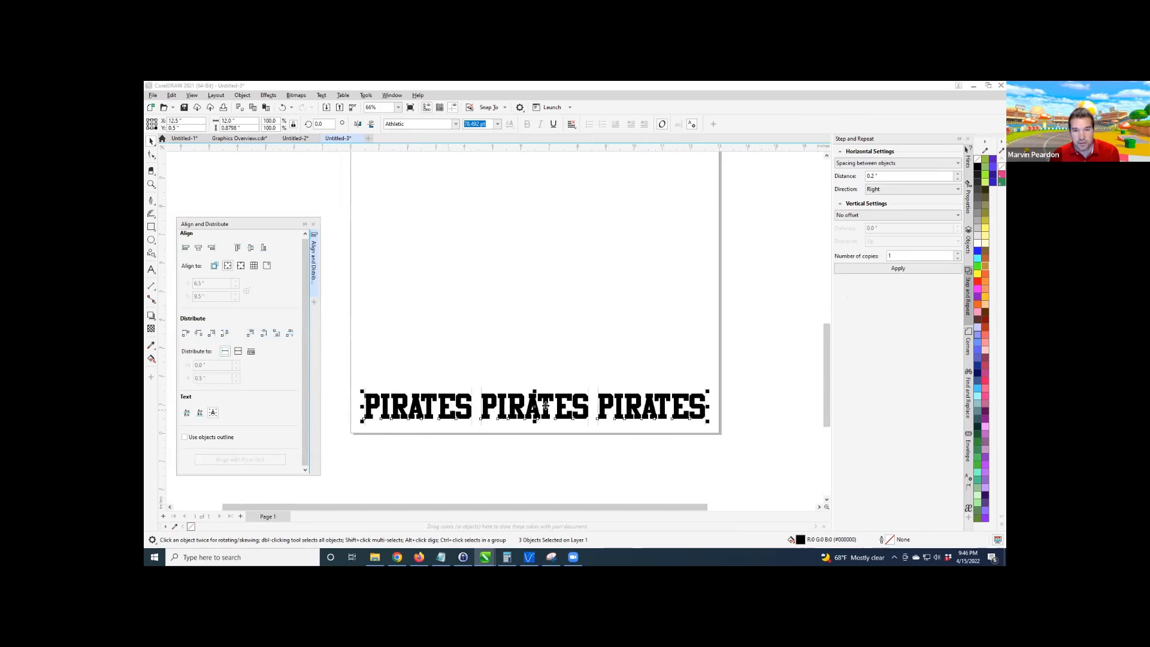
key("ctrl+g")
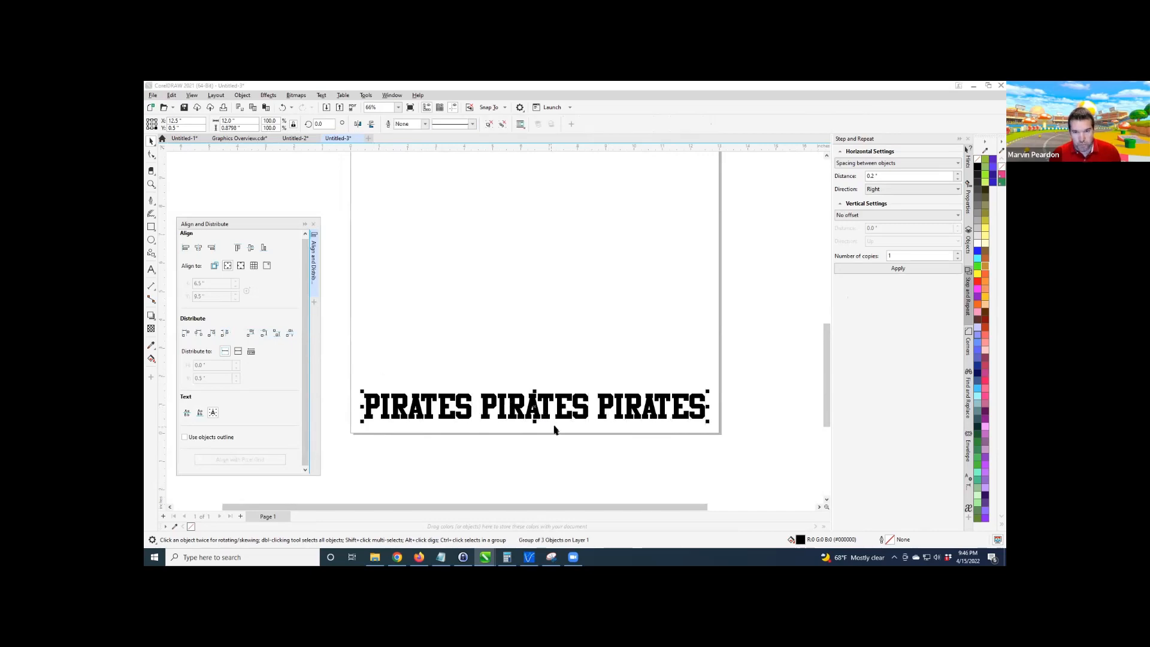
Configure Step and Repeat with no horizontal offset and 0.2 inch vertical spacing between objects in the Up direction.
left_click(857, 163)
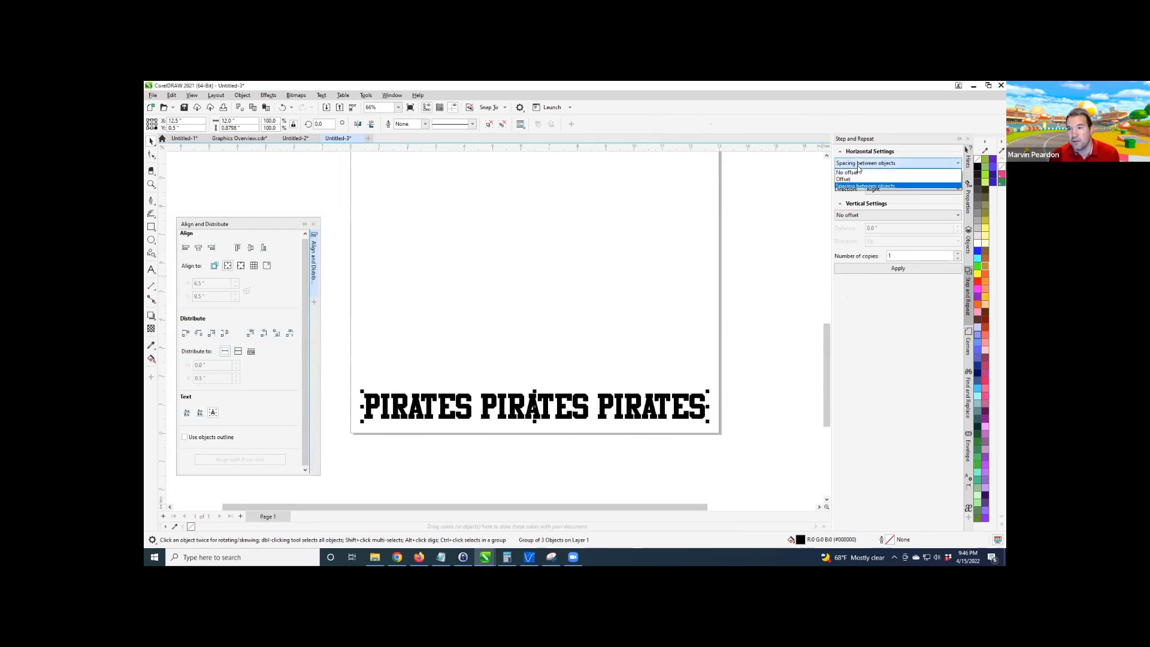
left_click(856, 171)
left_click(854, 214)
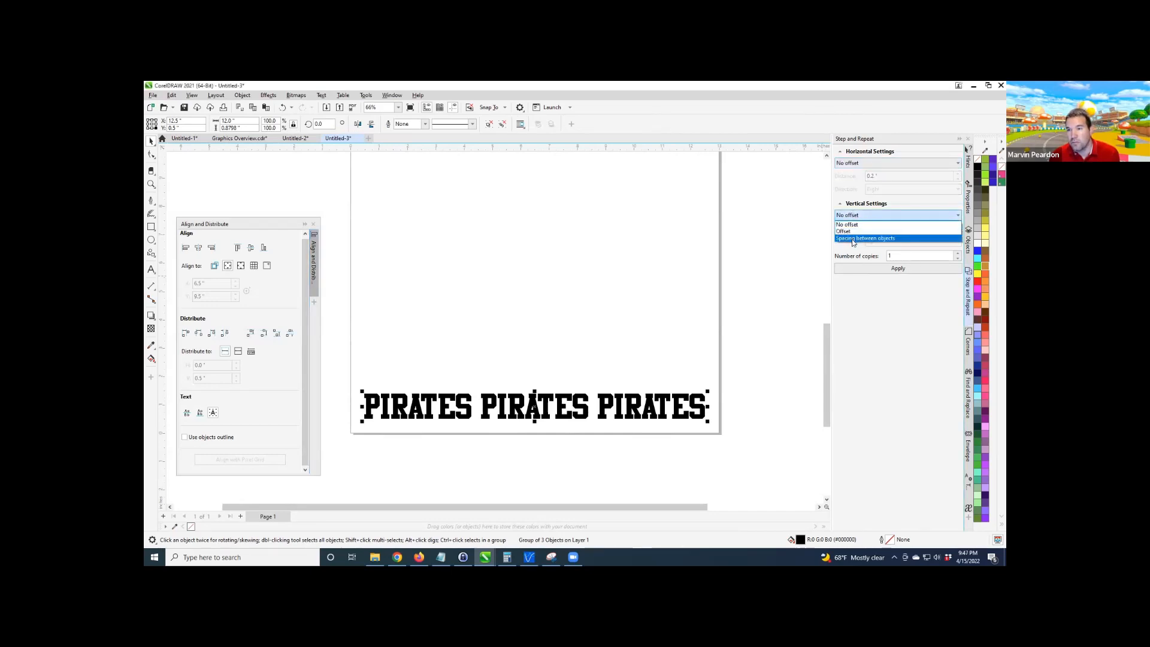
left_click(851, 231)
type(".2")
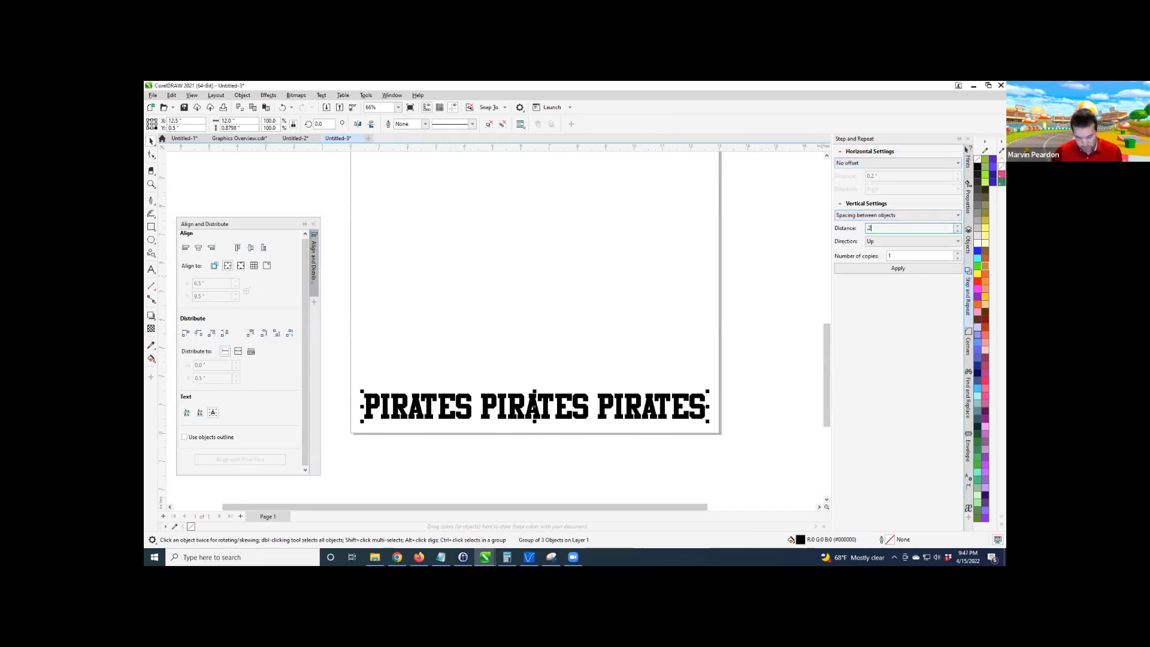
key("Tab")
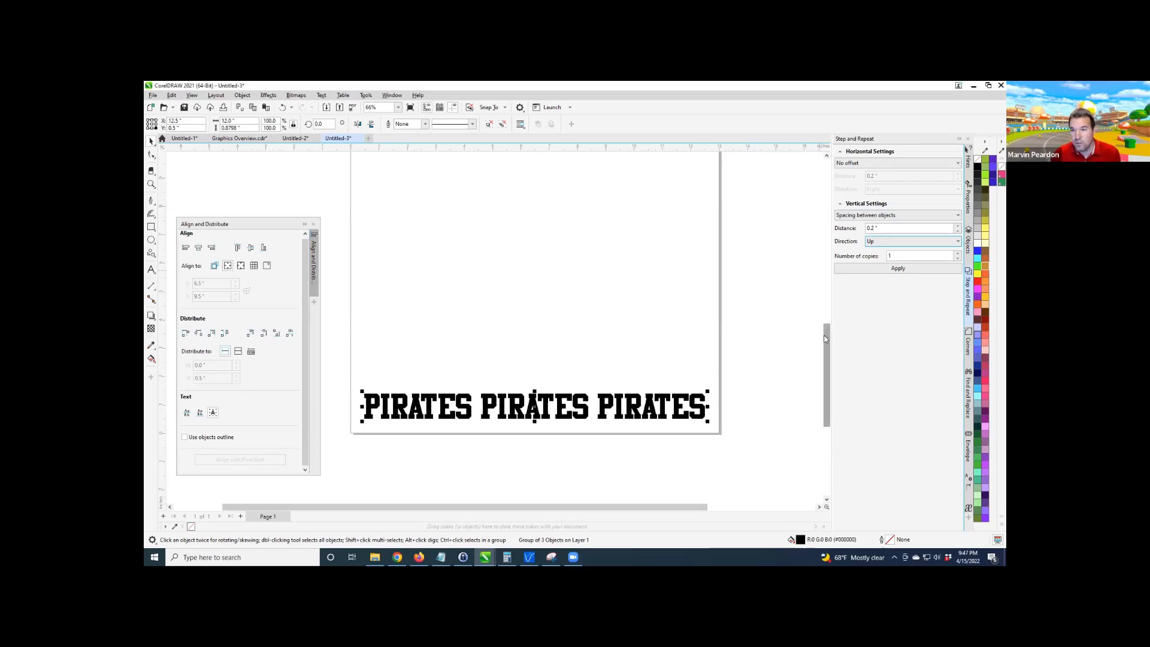
Apply Step and Repeat six times to the grouped PIRATES row to stack seven rows upward from the page's lower edge.
scroll(830, 312, "up", 1)
left_click(848, 269)
left_click(848, 269)
left_click(848, 269)
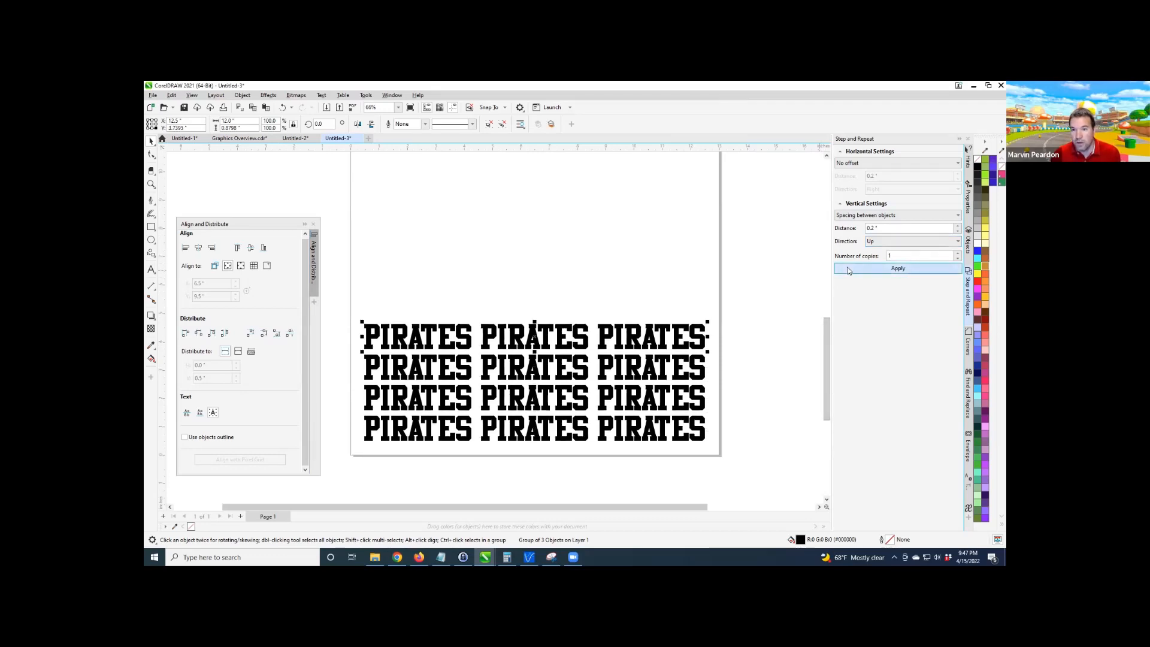
left_click(848, 269)
left_click(848, 268)
left_click(848, 269)
Repeat the topmost PIRATES row five times upward with Step and Repeat, keeping the 0.2 inch vertical spacing.
scroll(749, 310, "down", 2)
scroll(748, 309, "down", 1)
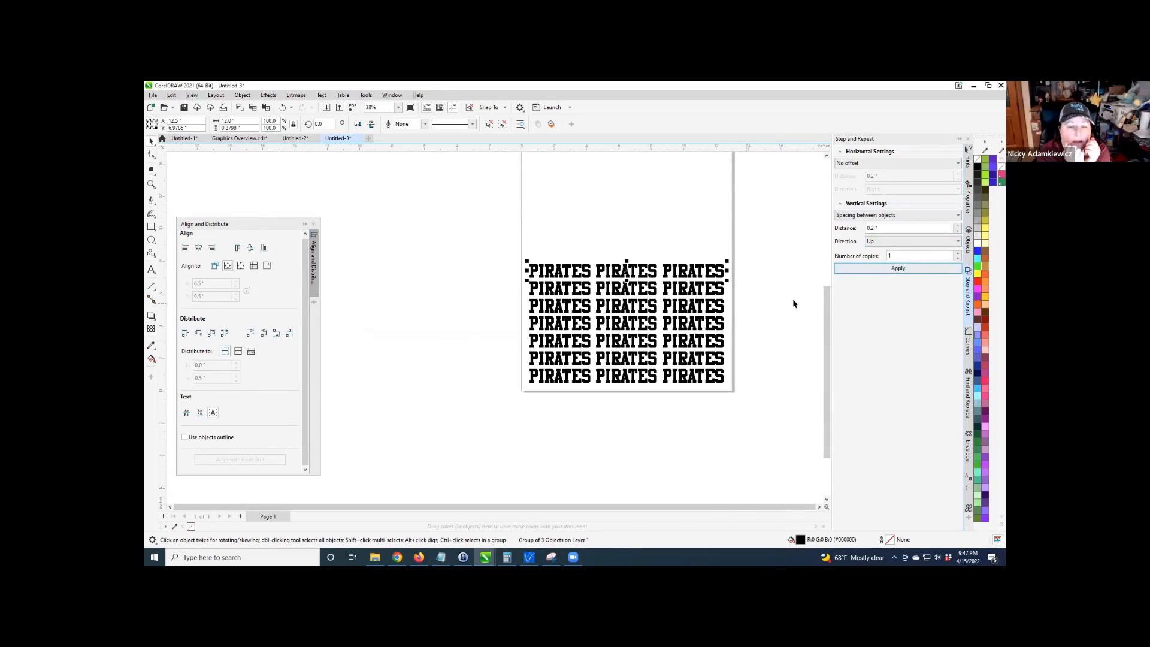
left_click_drag(826, 300, 826, 253)
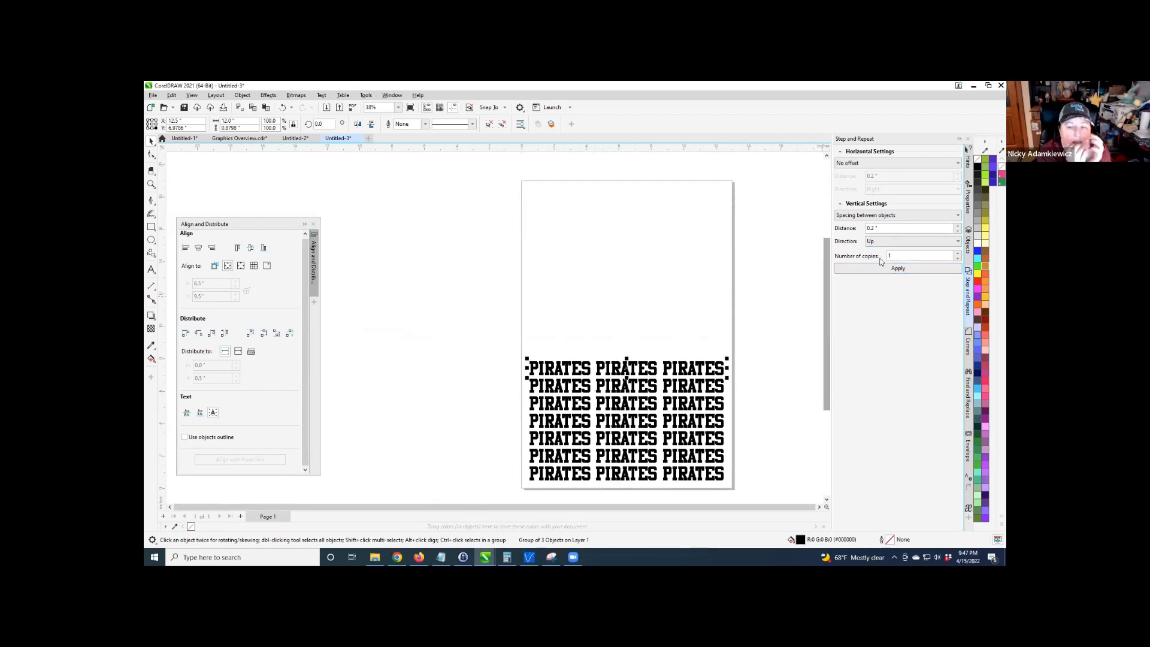
double_click(907, 256)
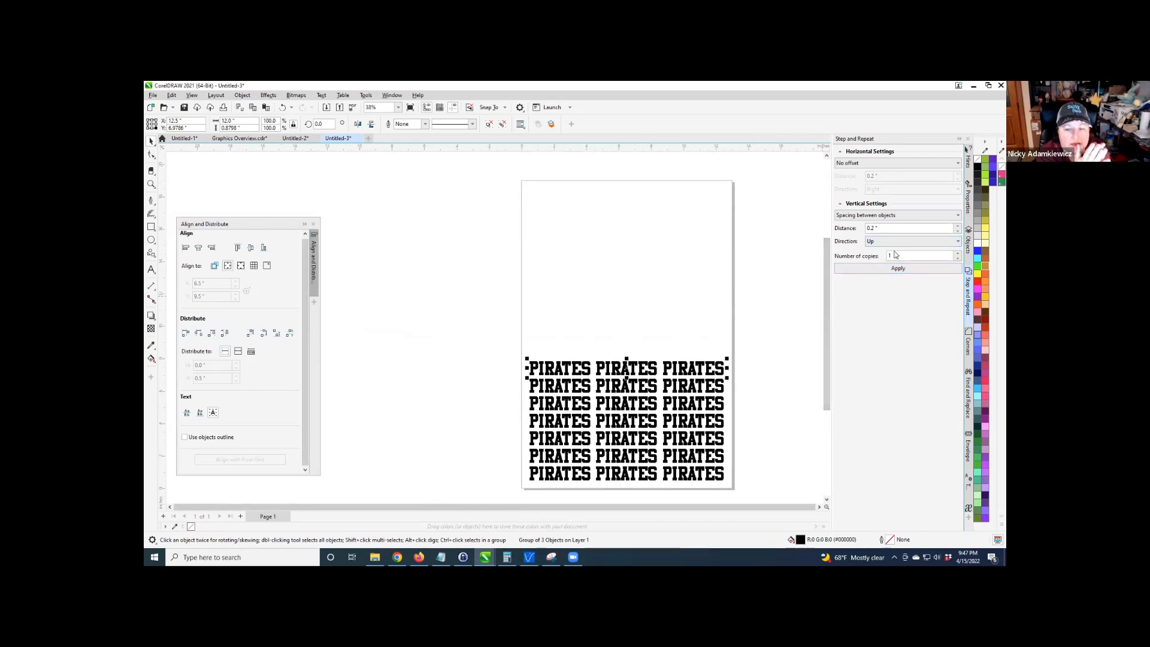
type("5")
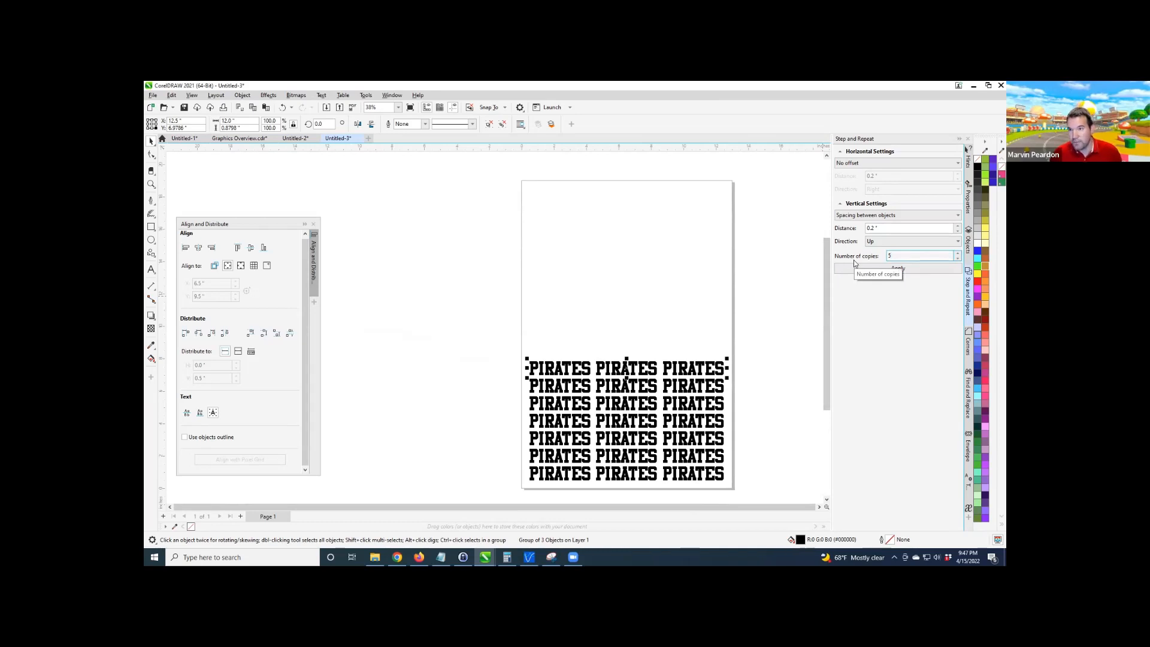
left_click(853, 268)
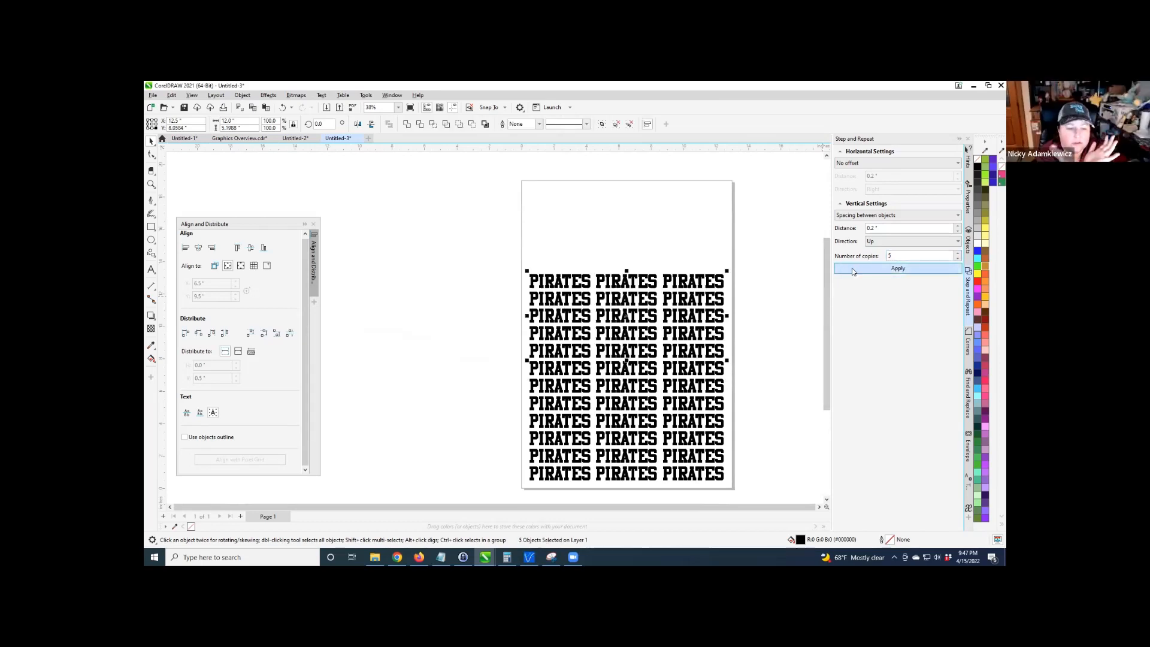
left_click(852, 268)
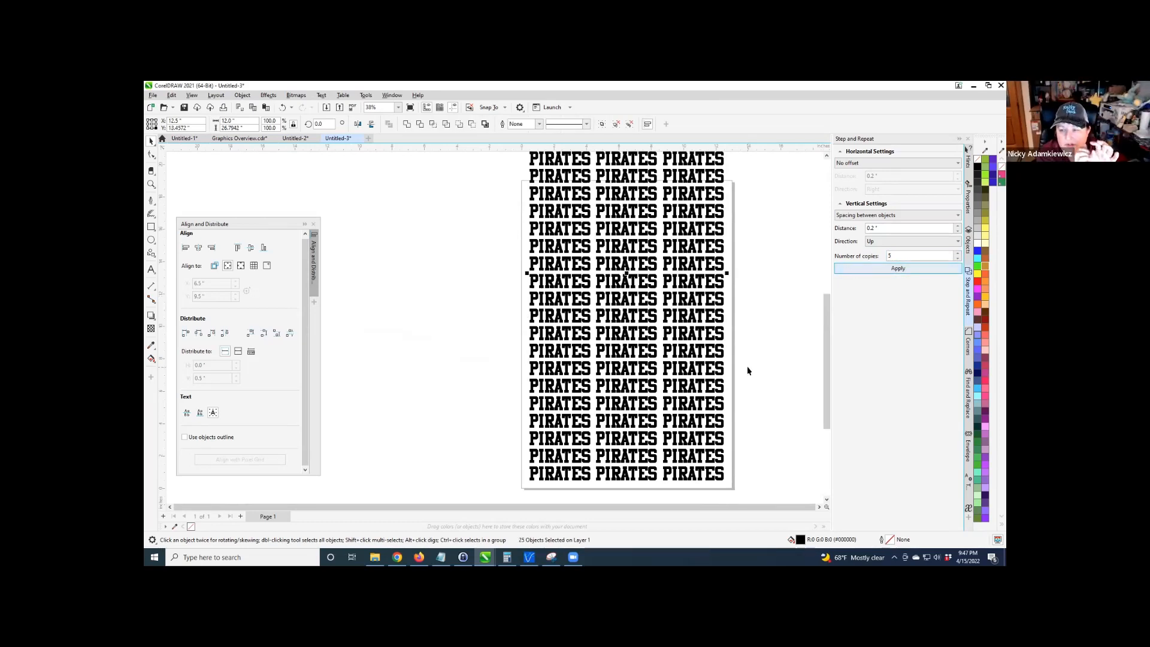
key("ctrl+z")
double_click(898, 256)
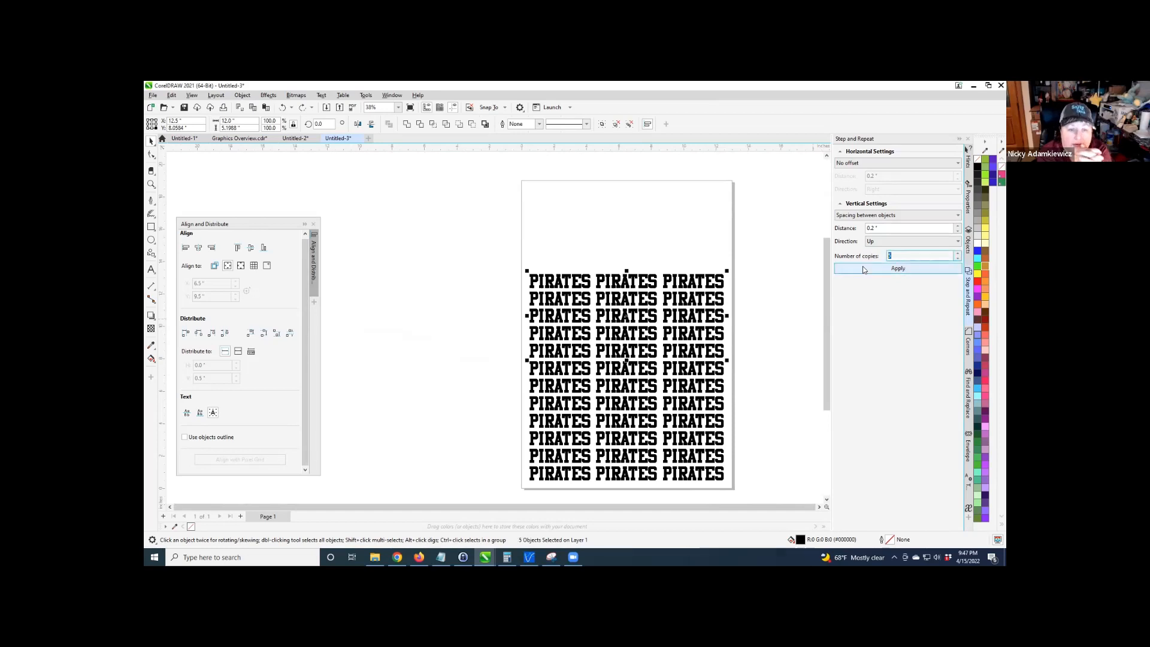
Select only the topmost PIRATES row and apply Step and Repeat upward with 2 copies until the rows pass the page's upper edge.
left_click(731, 286)
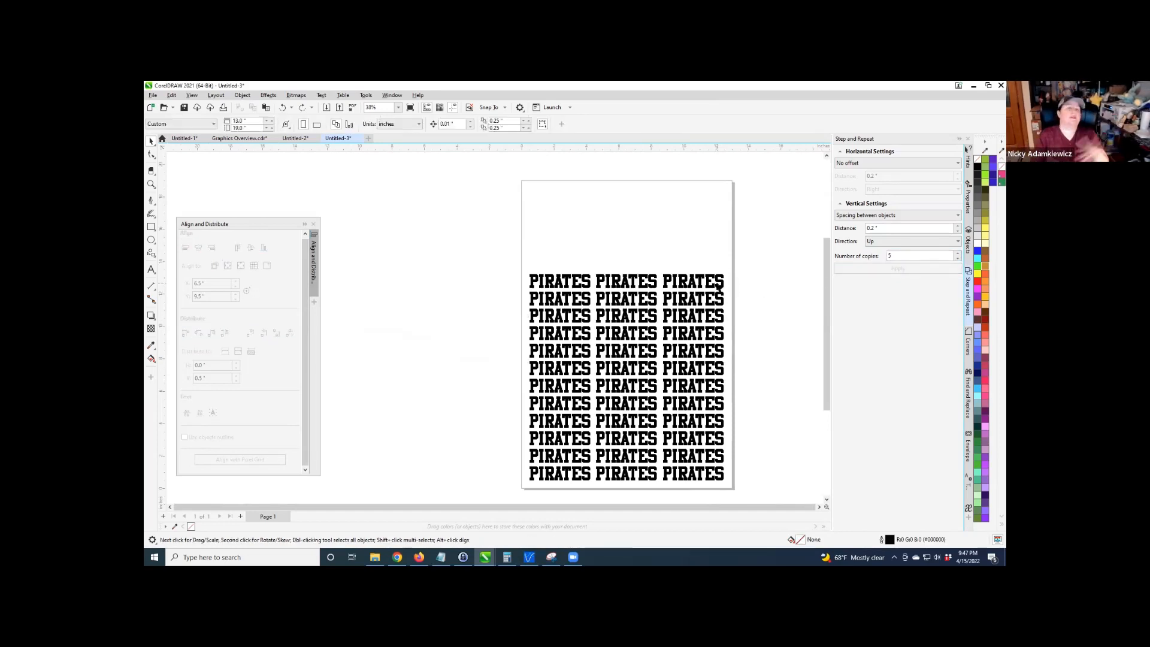
left_click(721, 286)
left_click_drag(898, 256, 862, 256)
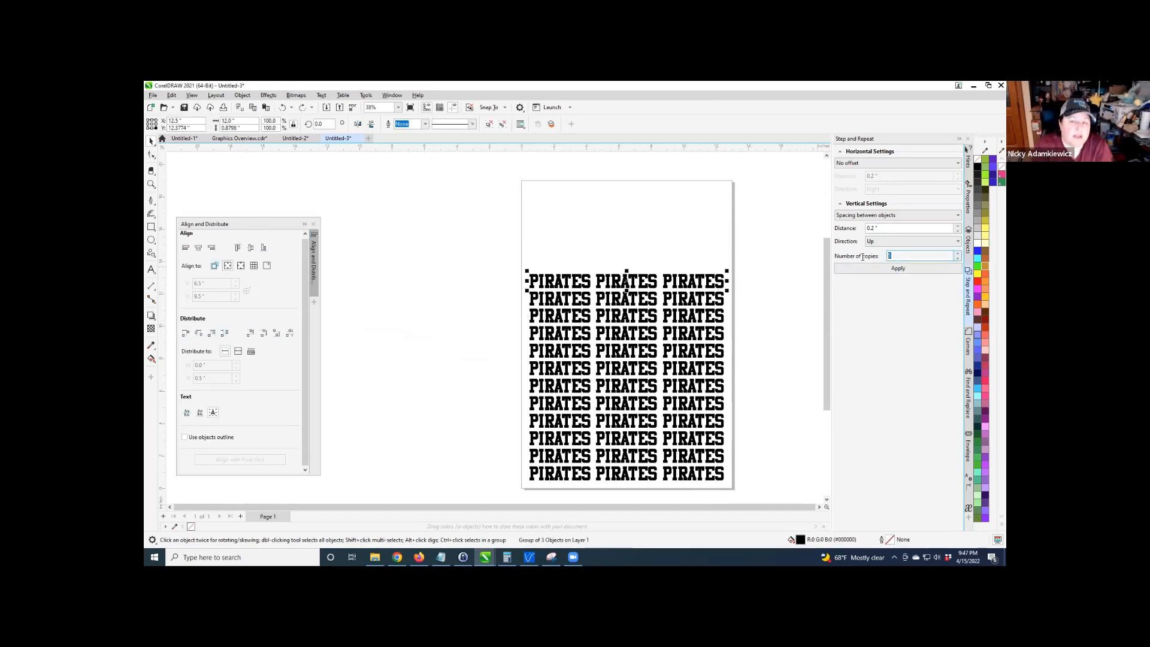
type("2")
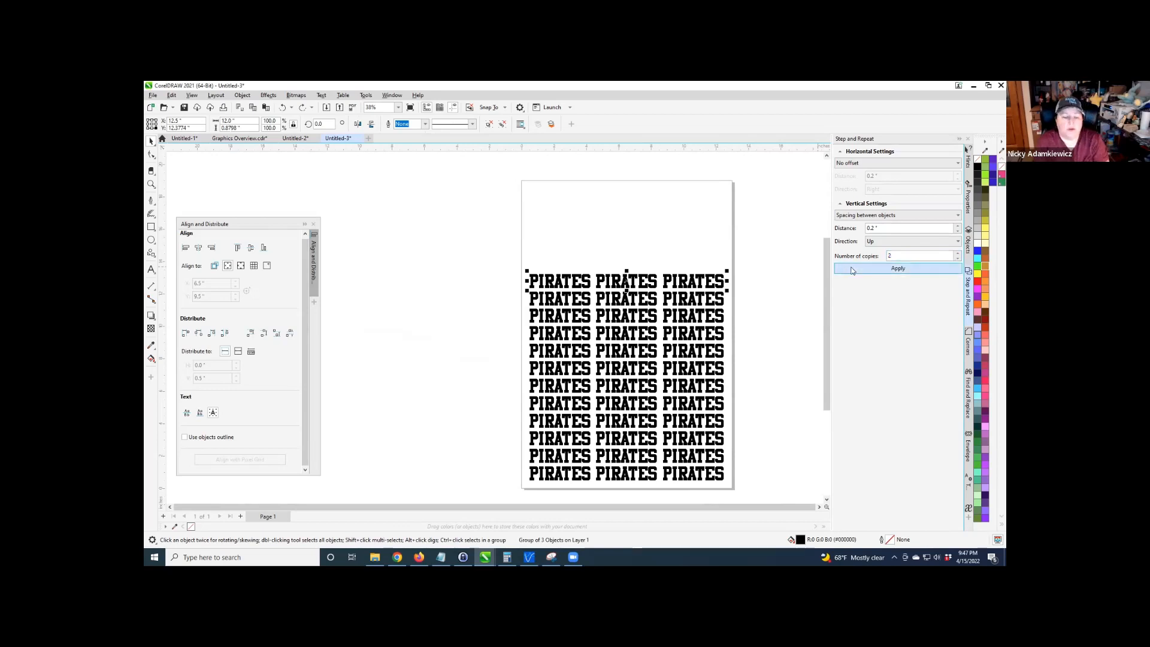
left_click(853, 269)
Delete the PIRATES row that extends beyond the page's upper edge.
left_click(726, 188)
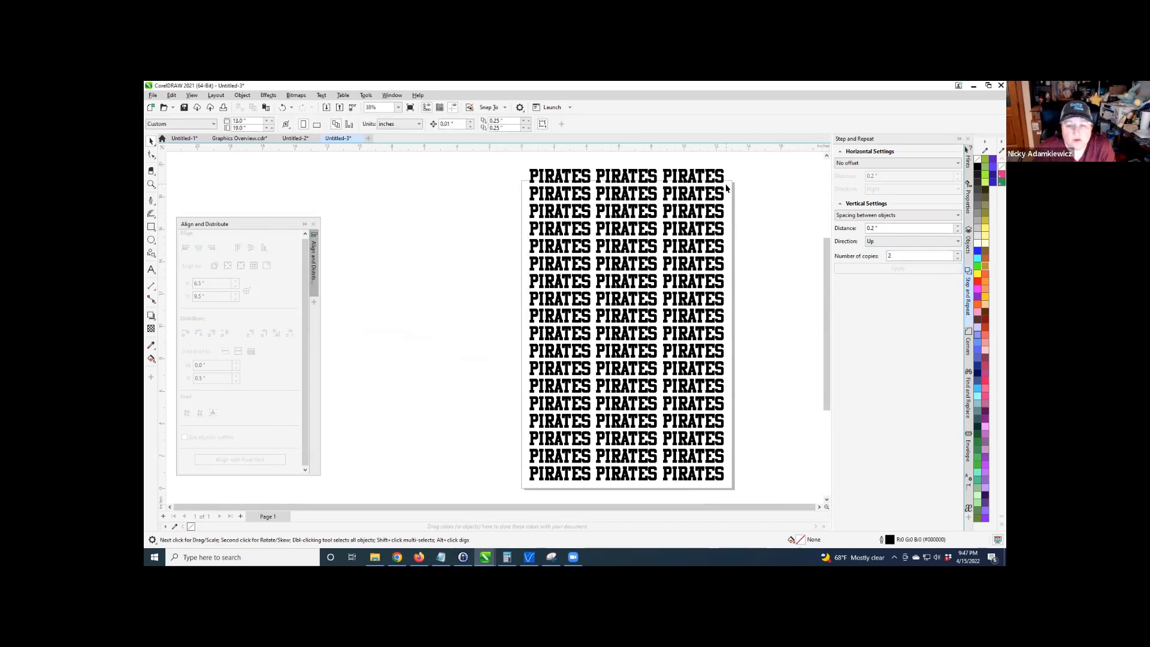
left_click(723, 180)
key("Delete")
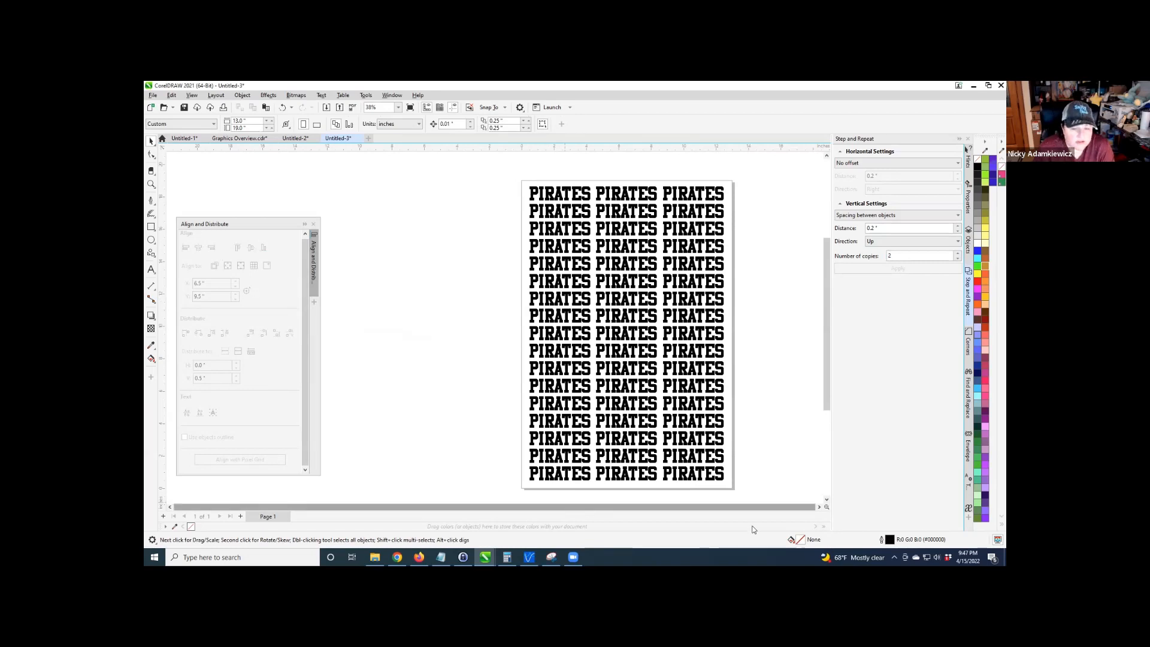
left_click(819, 506)
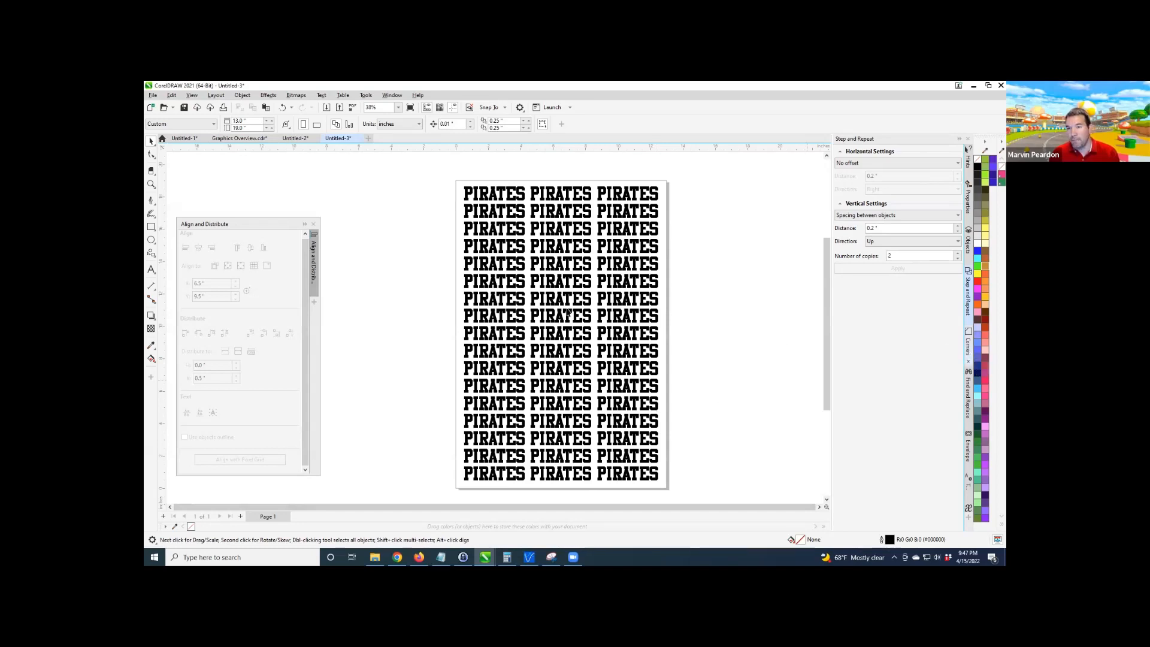
left_click(299, 139)
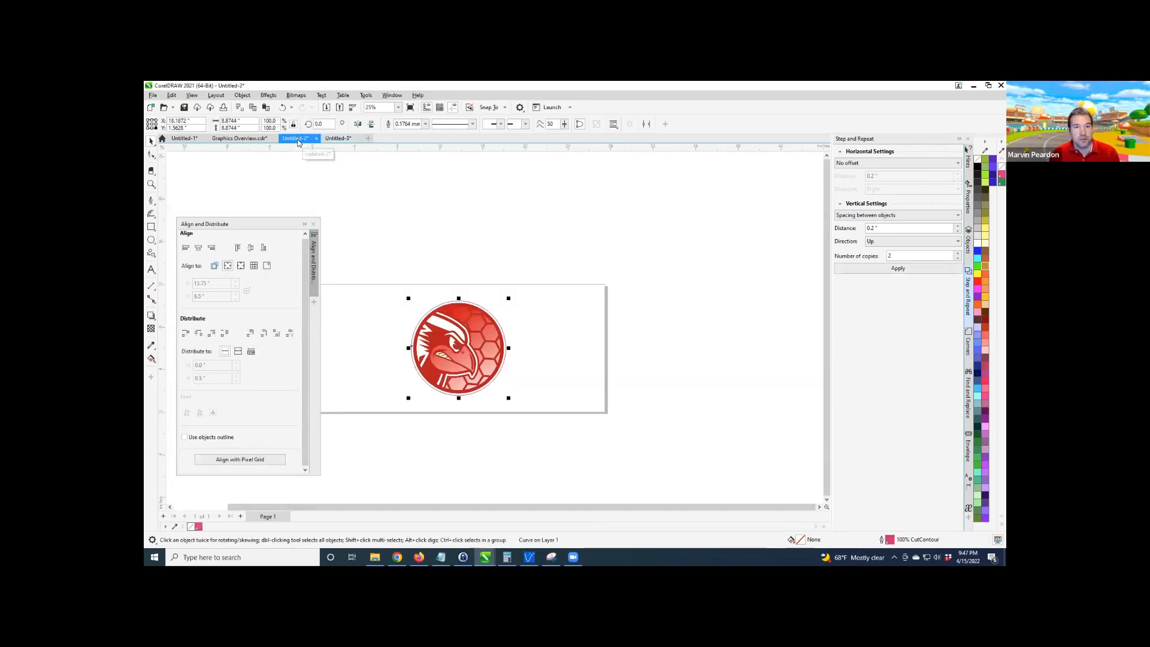
left_click(328, 138)
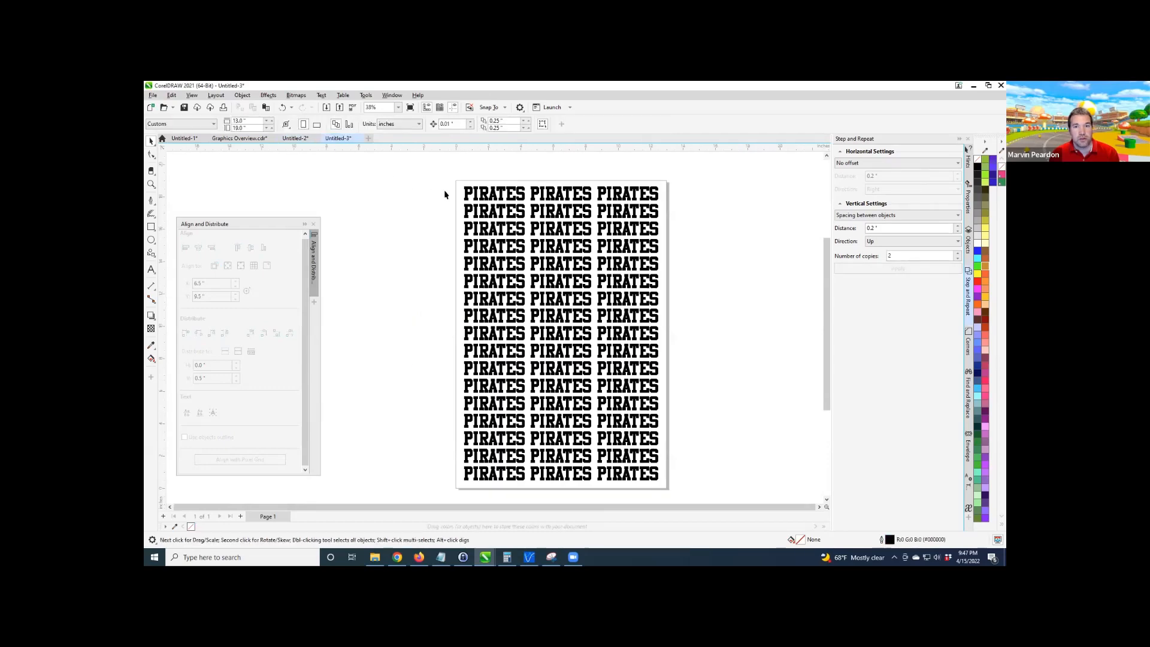
Ungroup the topmost PIRATES row into its separate texts and show the document's object list.
scroll(477, 187, "up", 4)
left_click(579, 235)
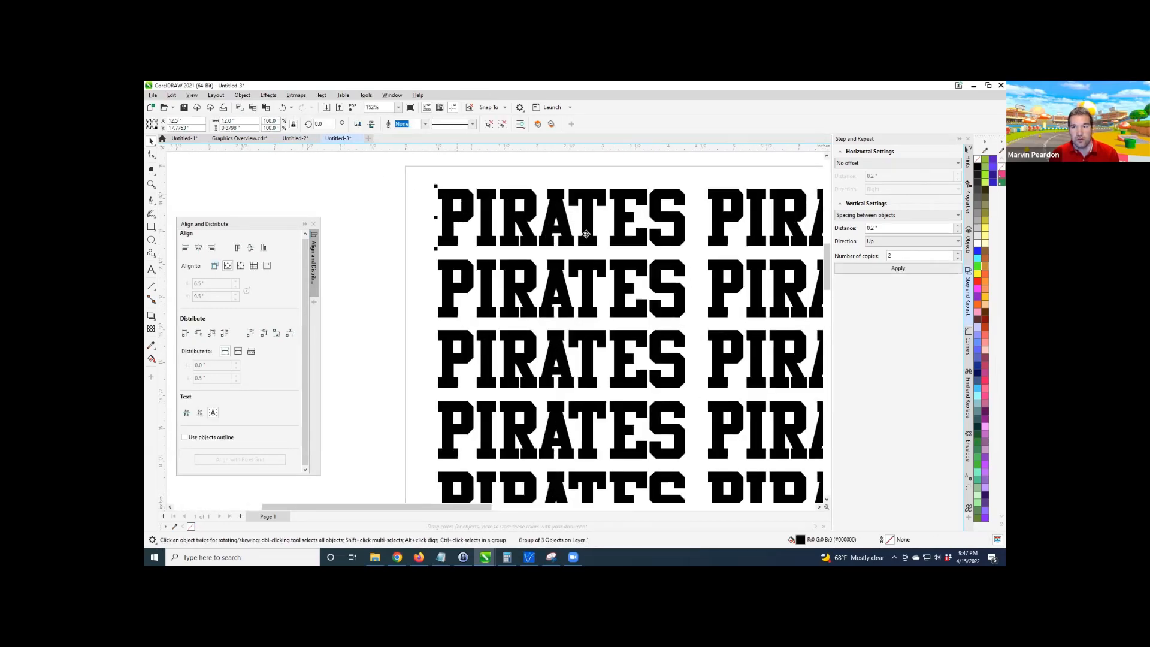
key("ctrl+u")
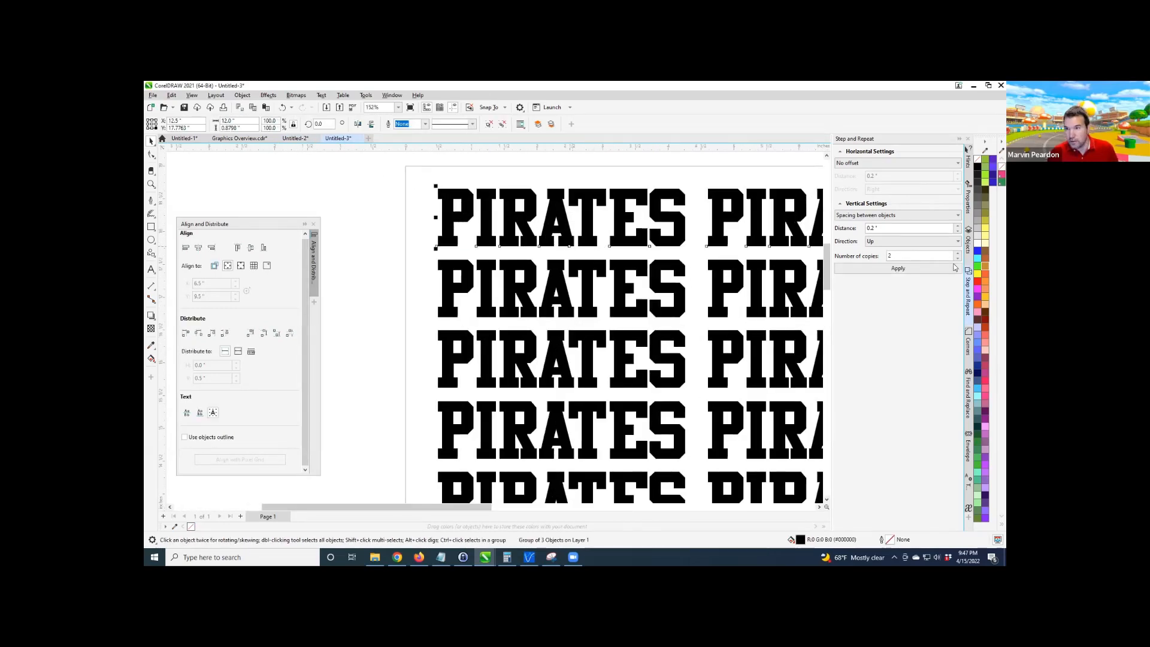
left_click(968, 242)
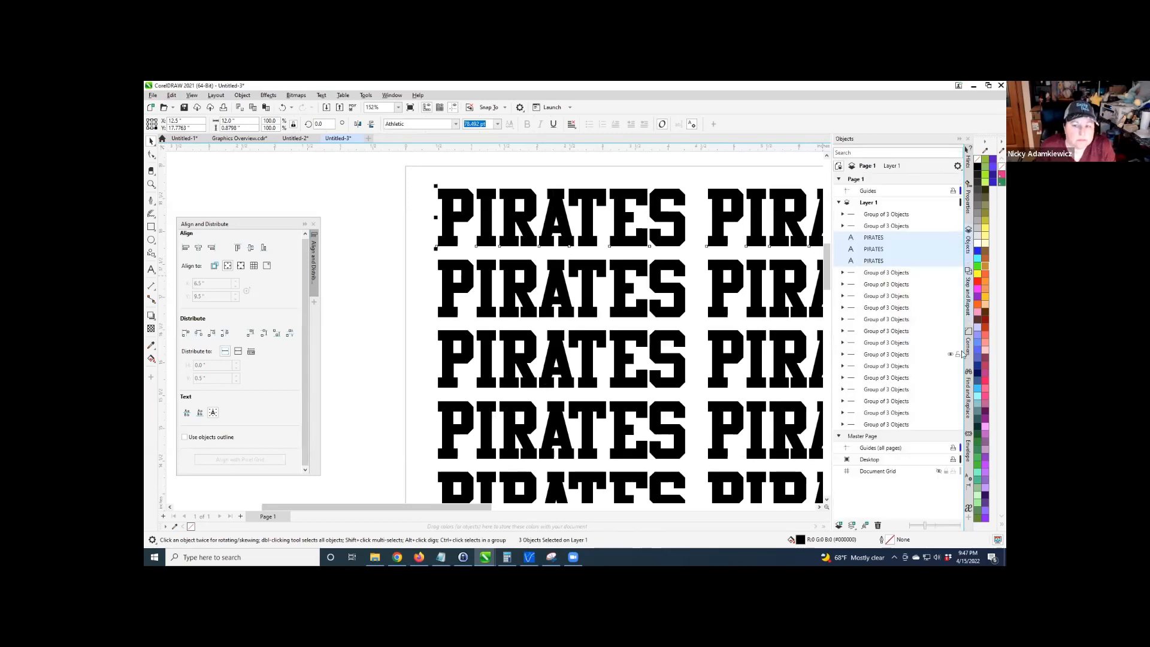
Convert the leftmost PIRATES text in the topmost row to curves.
scroll(491, 191, "up", 1)
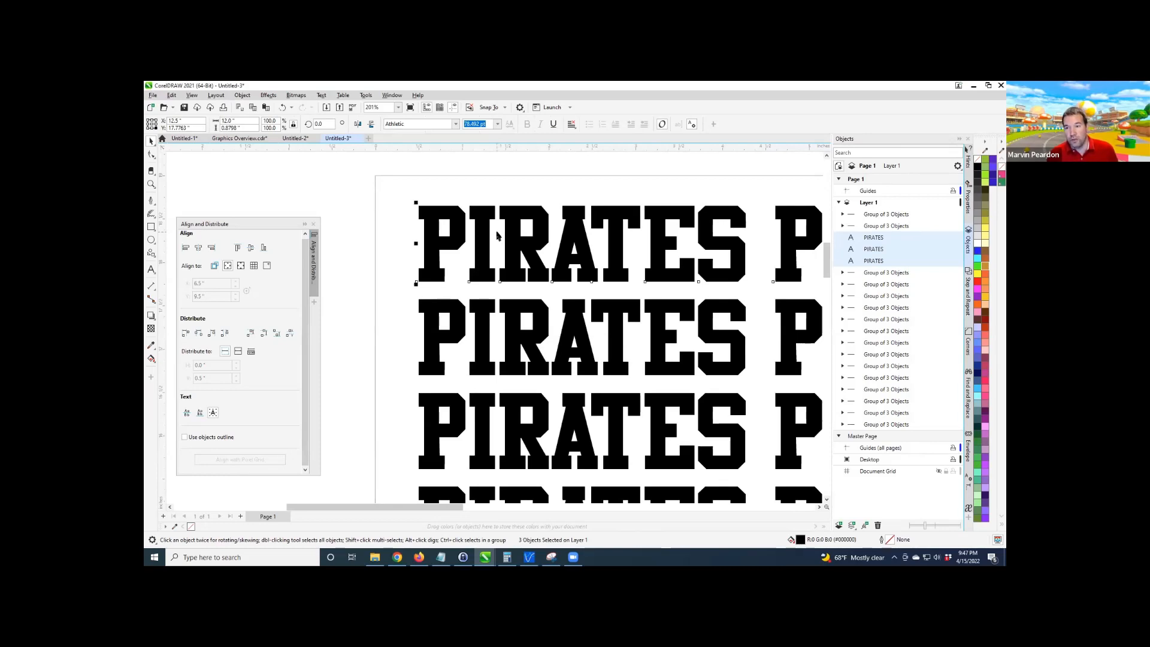
left_click(412, 245)
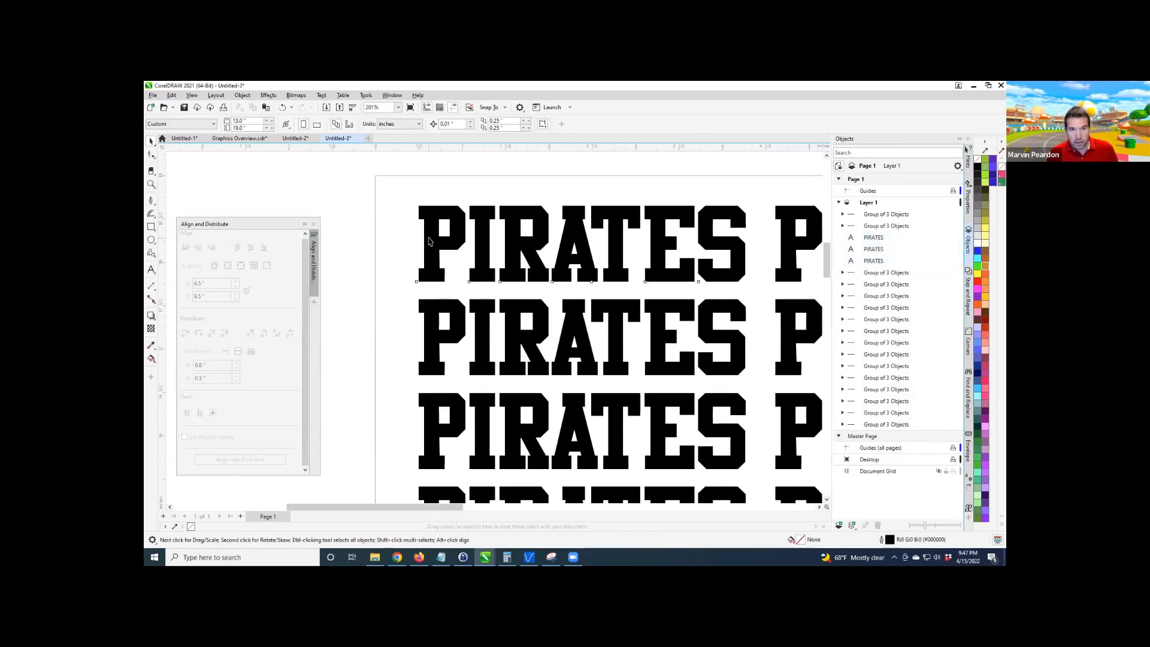
left_click(429, 237)
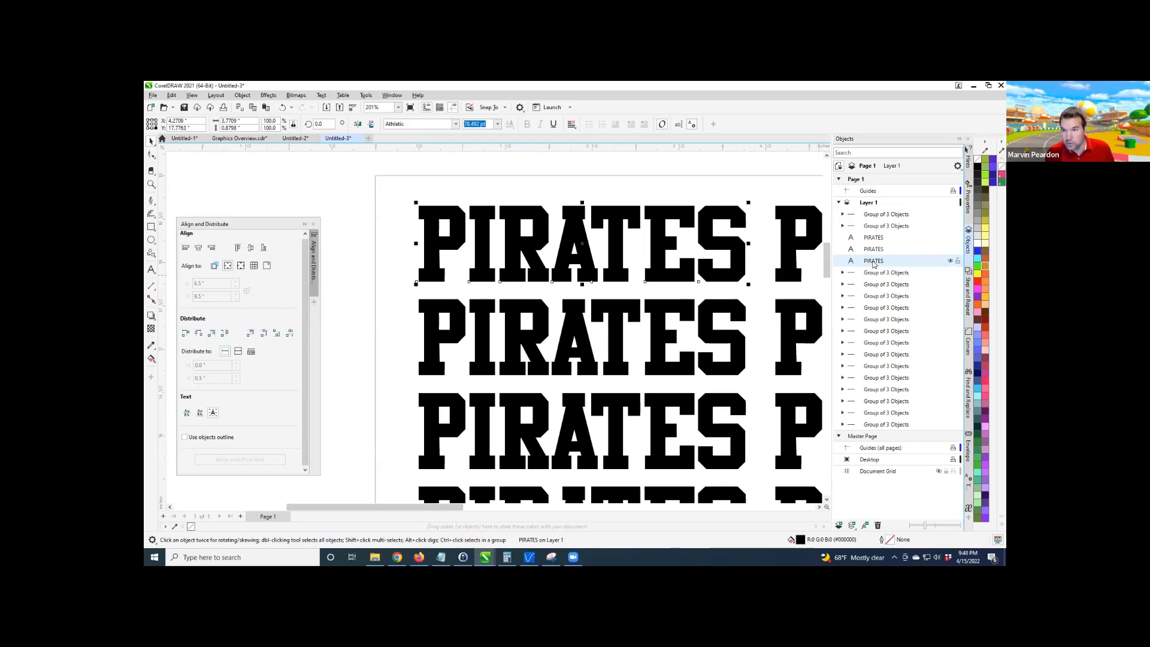
key("ctrl+q")
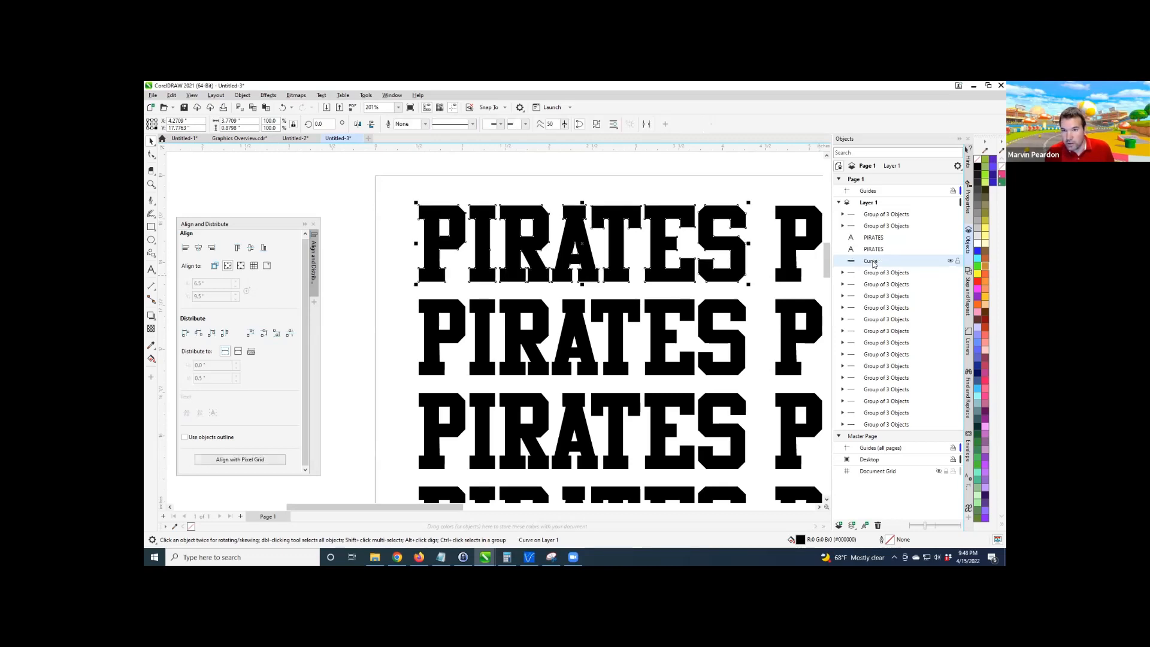
Preview Fillet corners with a 0.125 inch radius on the converted PIRATES curve.
scroll(757, 243, "up", 5)
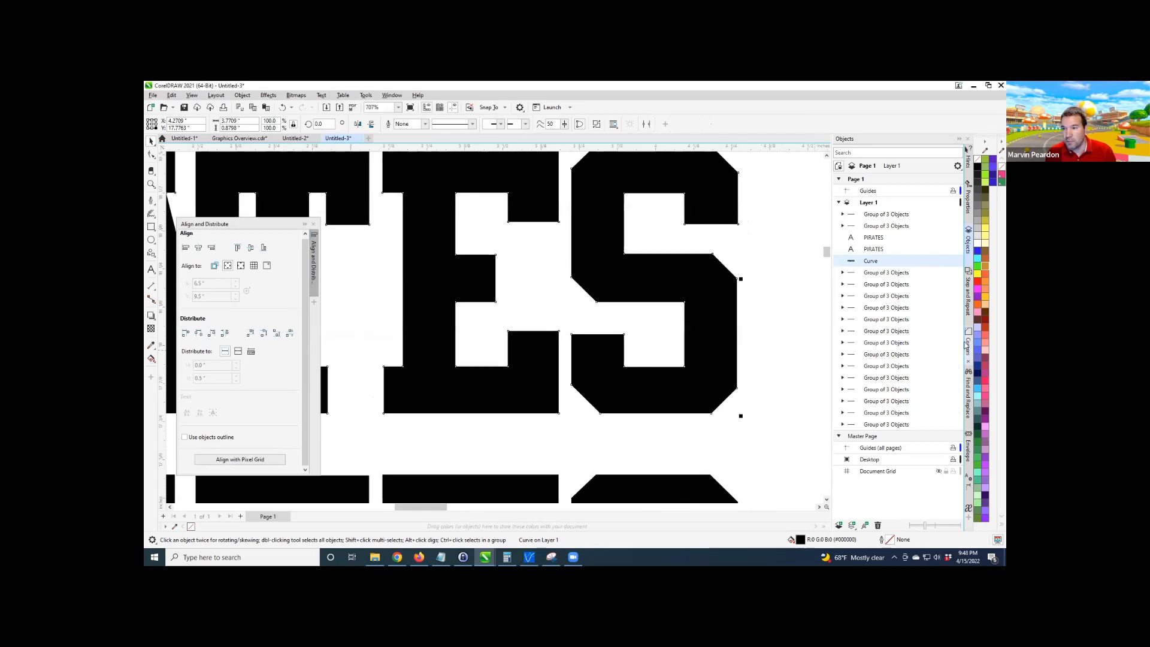
left_click(969, 345)
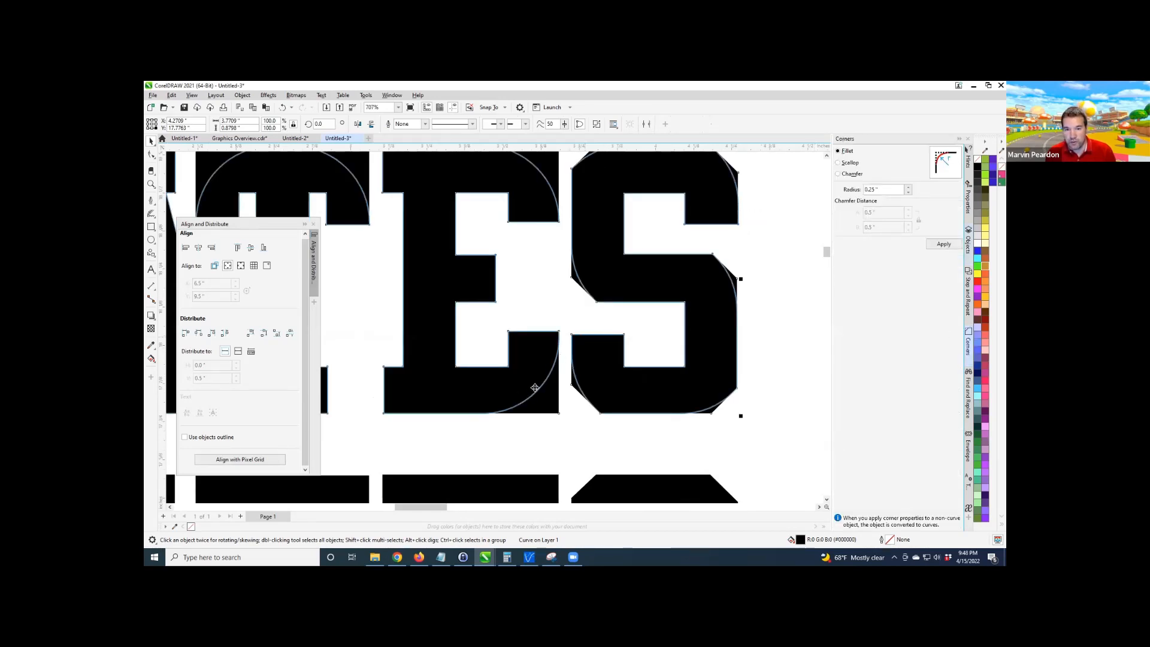
left_click_drag(885, 189, 854, 190)
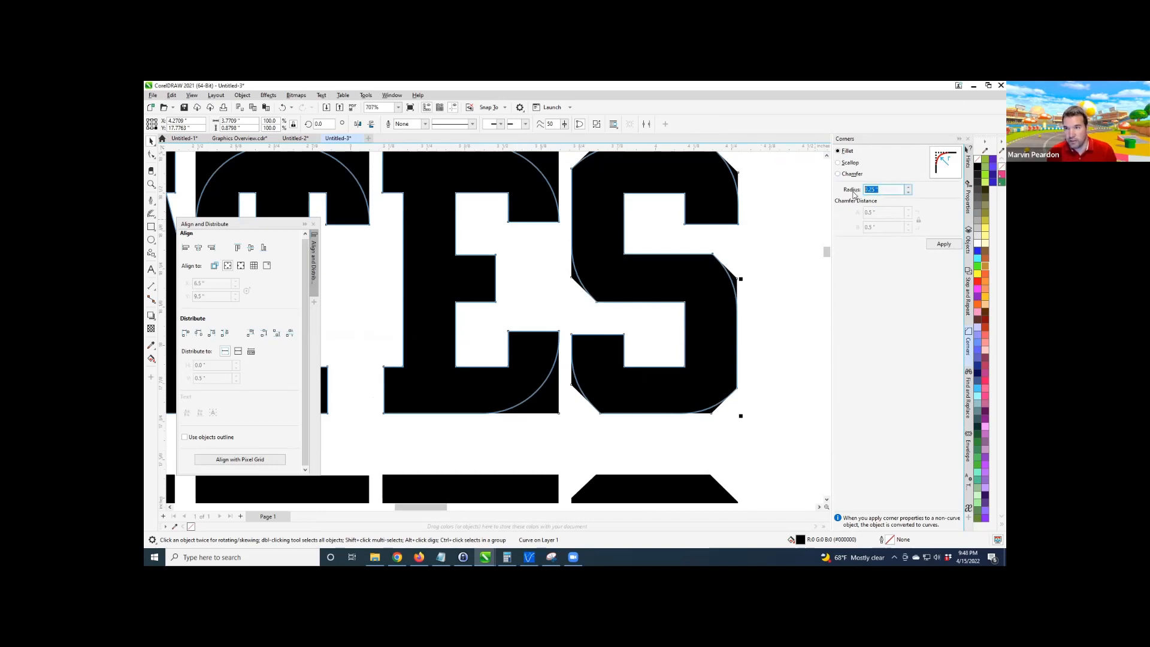
key("BackSpace")
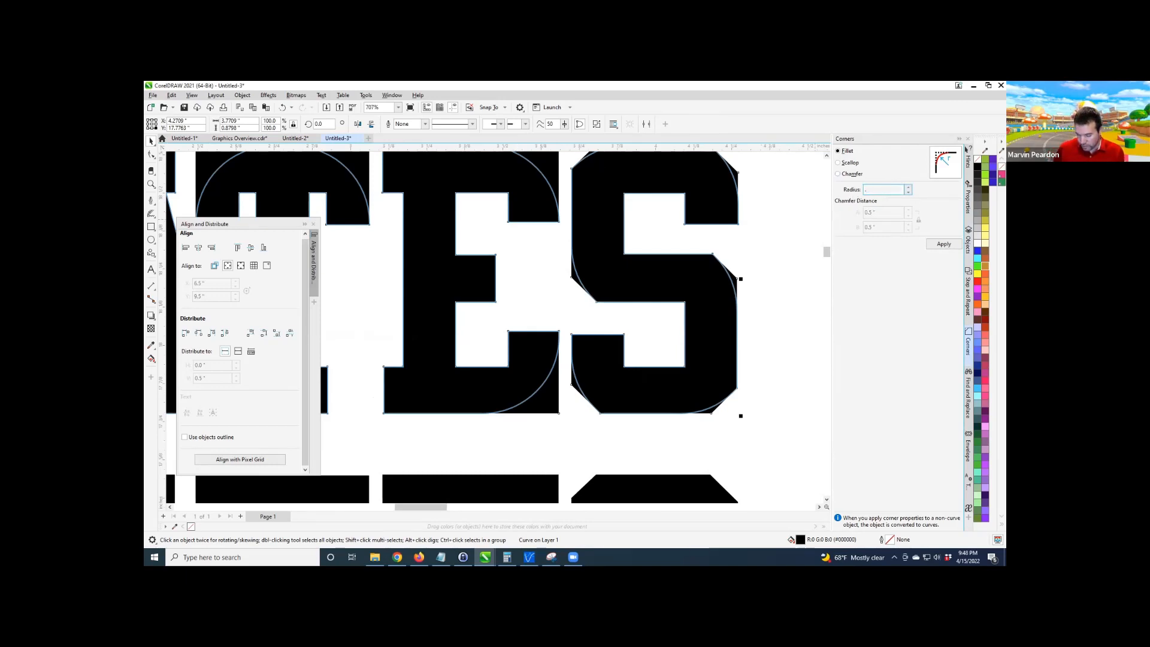
type("0.125")
key("Return")
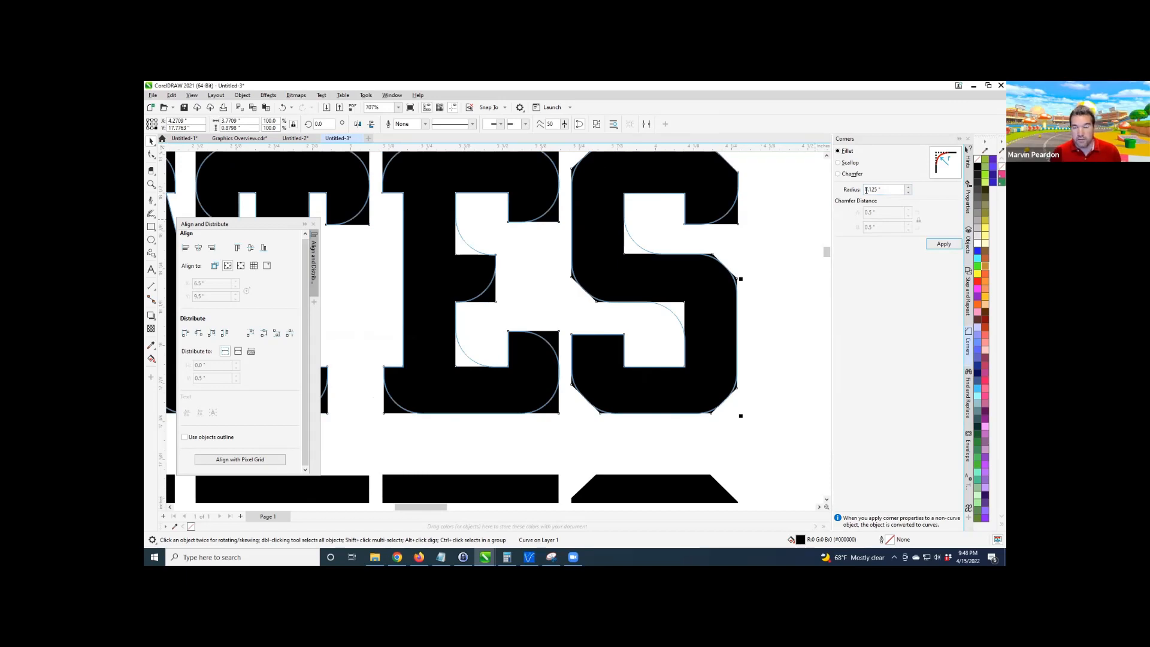
Reduce the fillet radius to 0.05 inch and further to 0.03 inch, and apply it to the converted PIRATES curve.
left_click_drag(893, 190, 846, 190)
type("0.05")
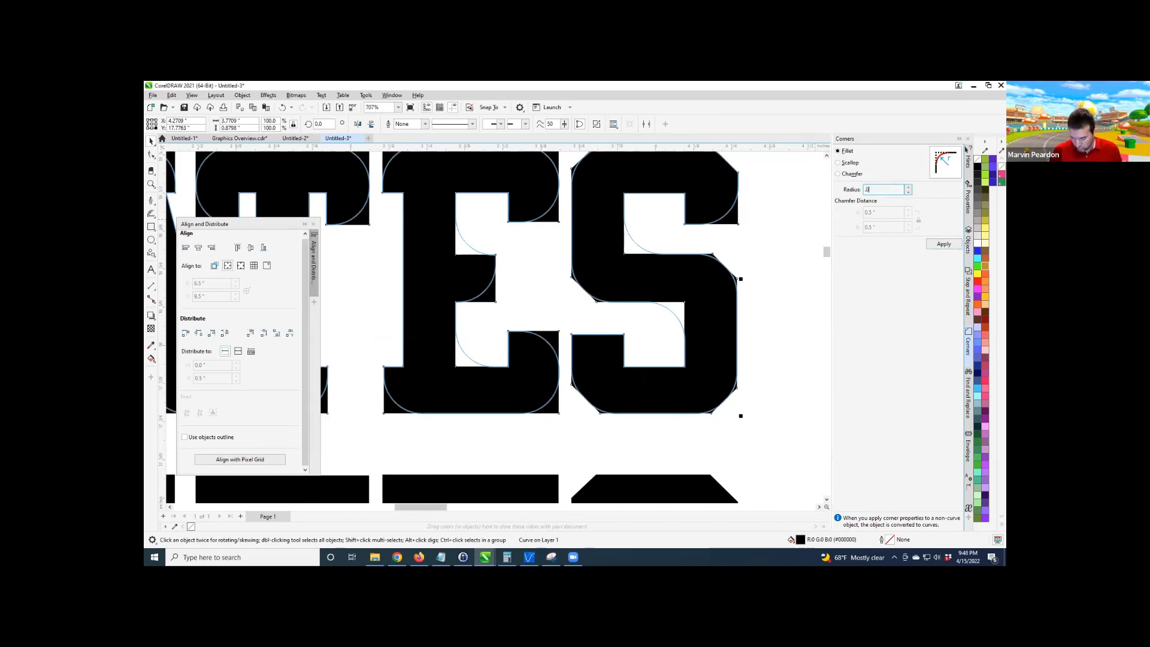
key("Return")
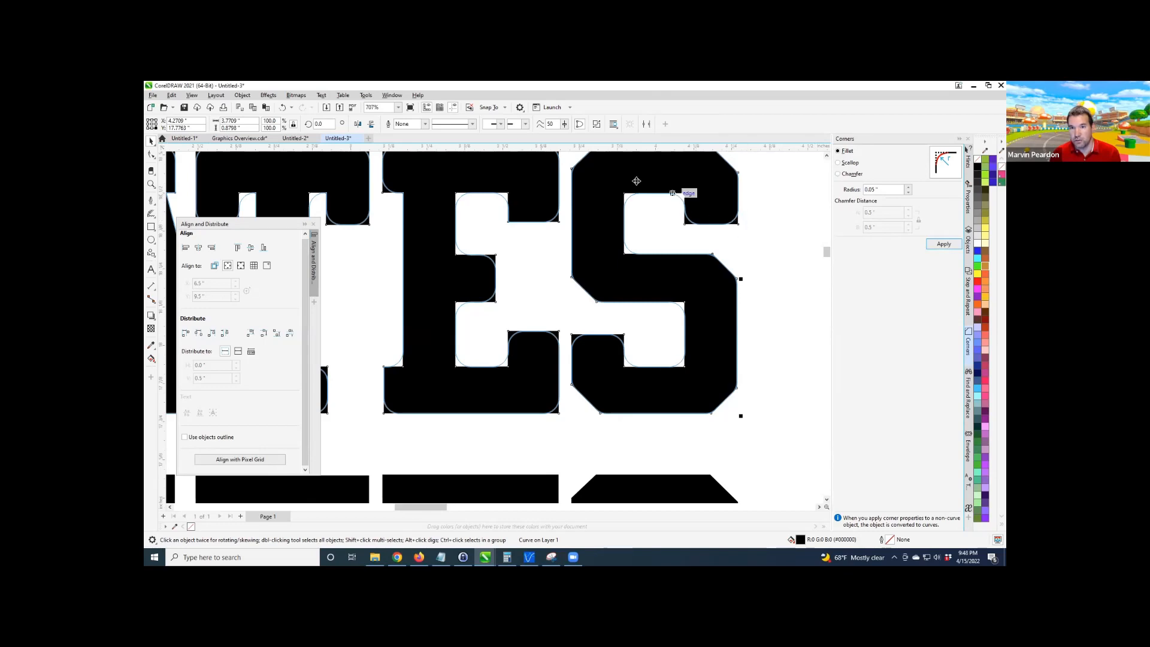
left_click(908, 192)
left_click(908, 192)
left_click(942, 245)
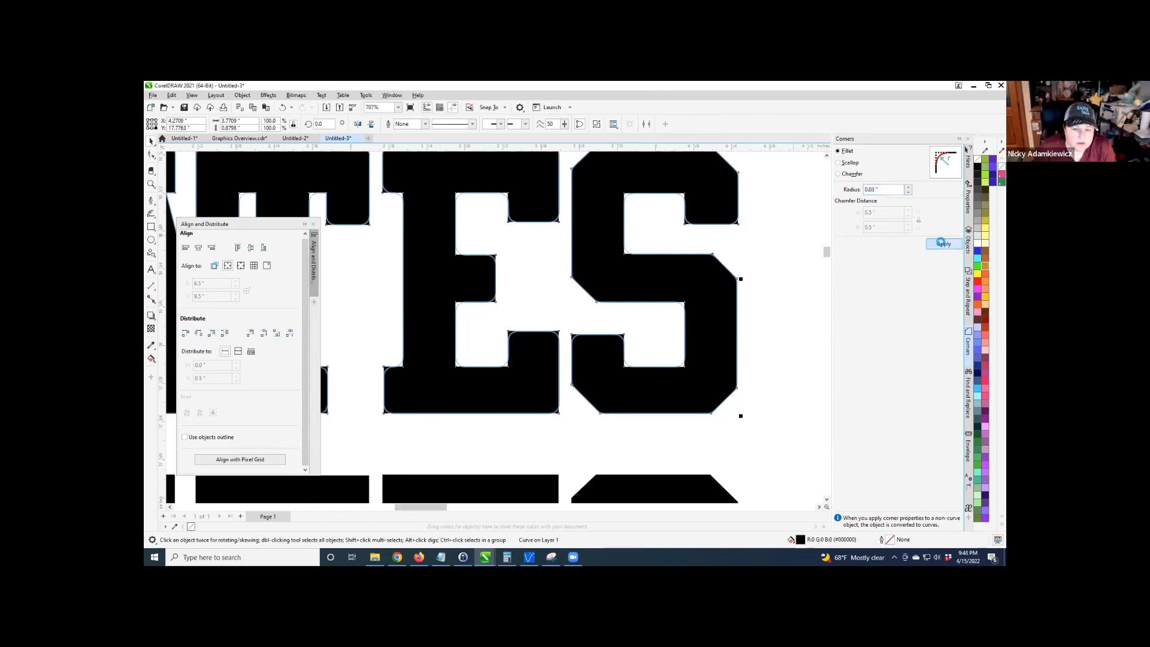
left_click(606, 345)
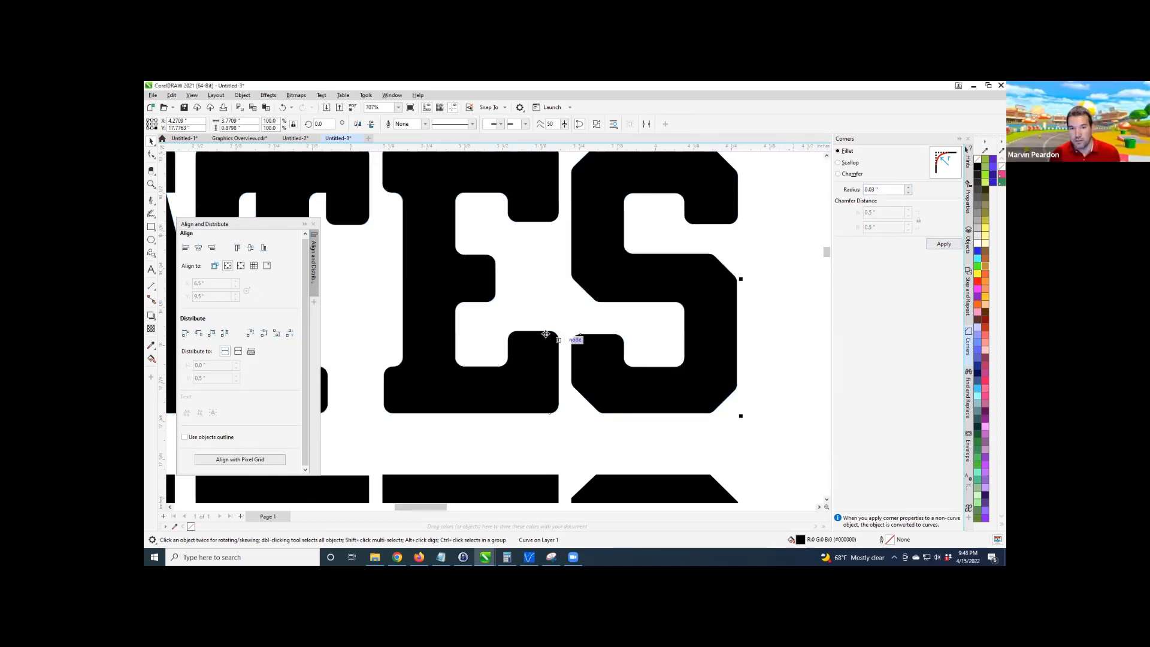
scroll(666, 329, "down", 2)
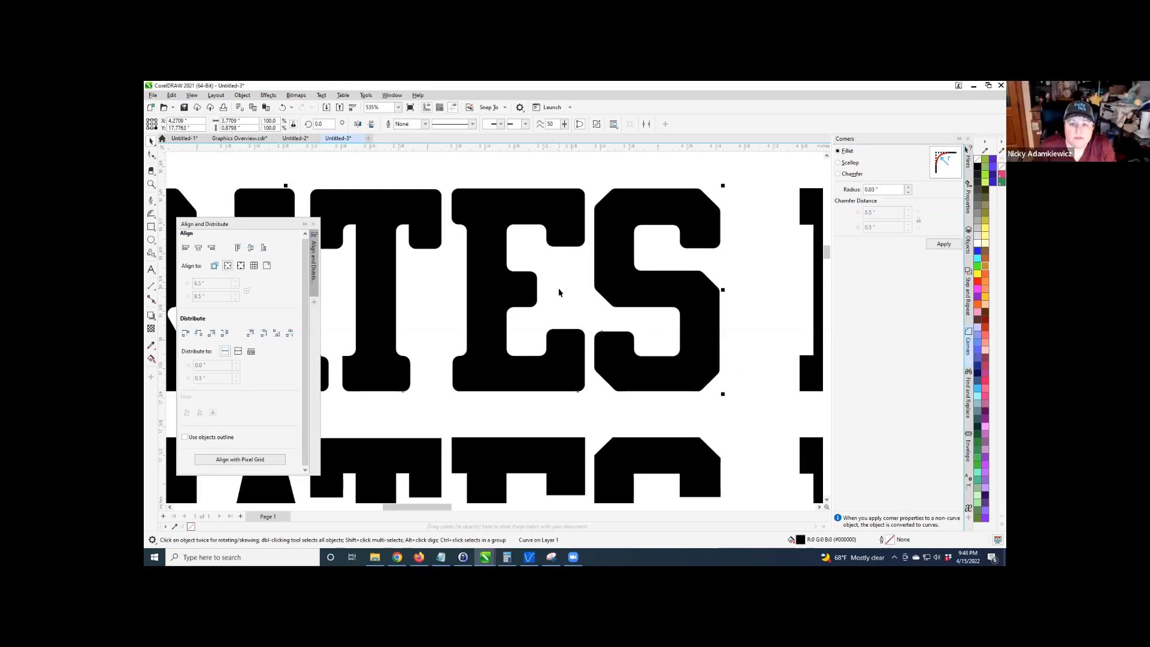
scroll(559, 292, "down", 6)
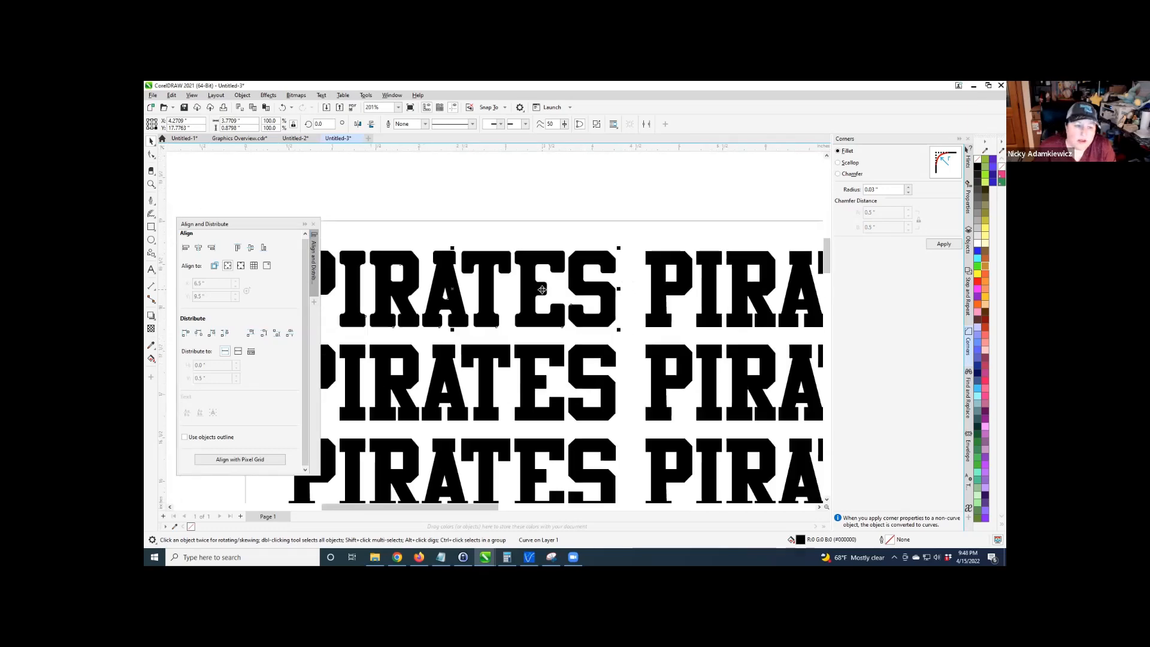
scroll(537, 286, "down", 1)
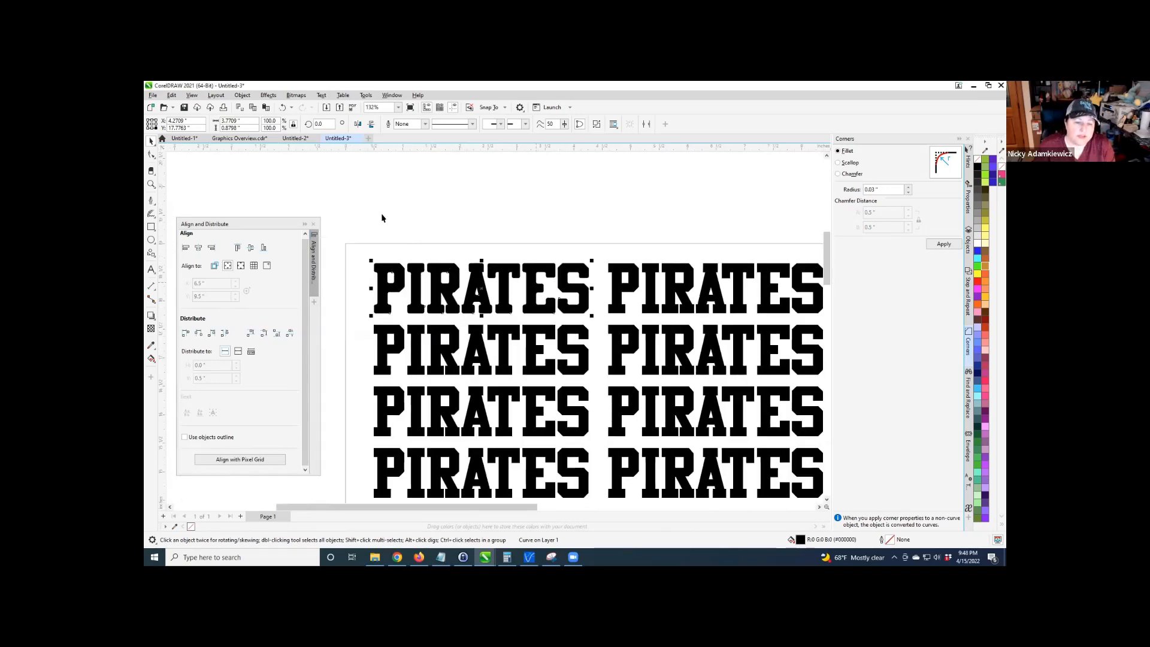
scroll(376, 212, "down", 1)
scroll(376, 211, "down", 3)
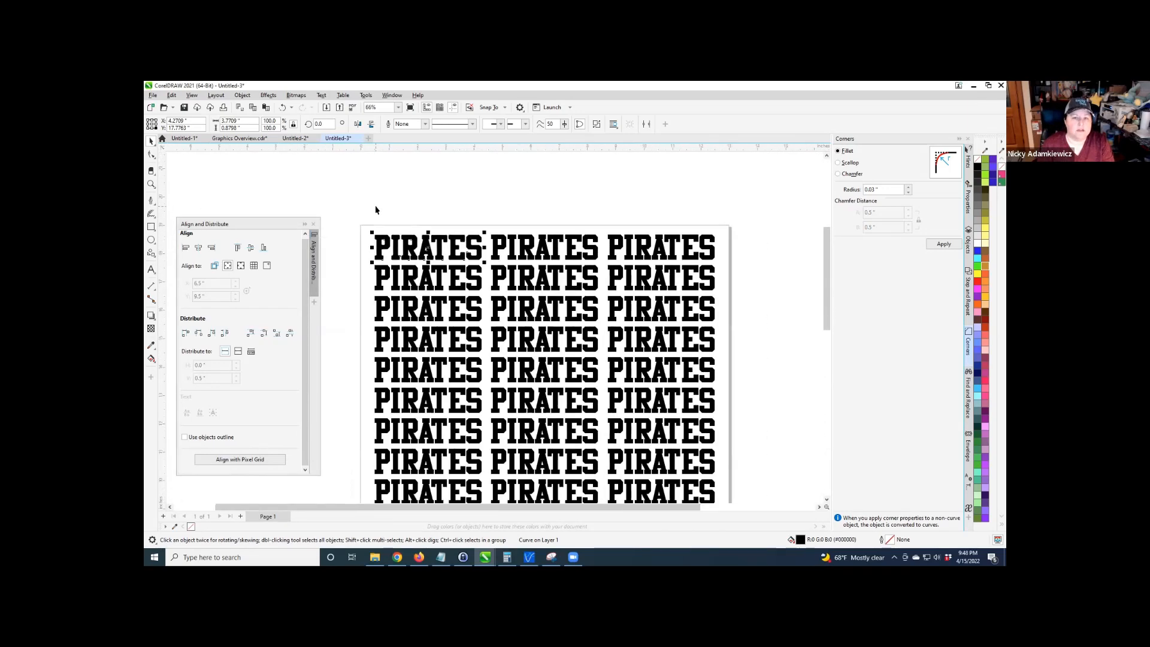
Fill the second, fourth and sixth PIRATES rows from the page's top edge with purple.
left_click(436, 277)
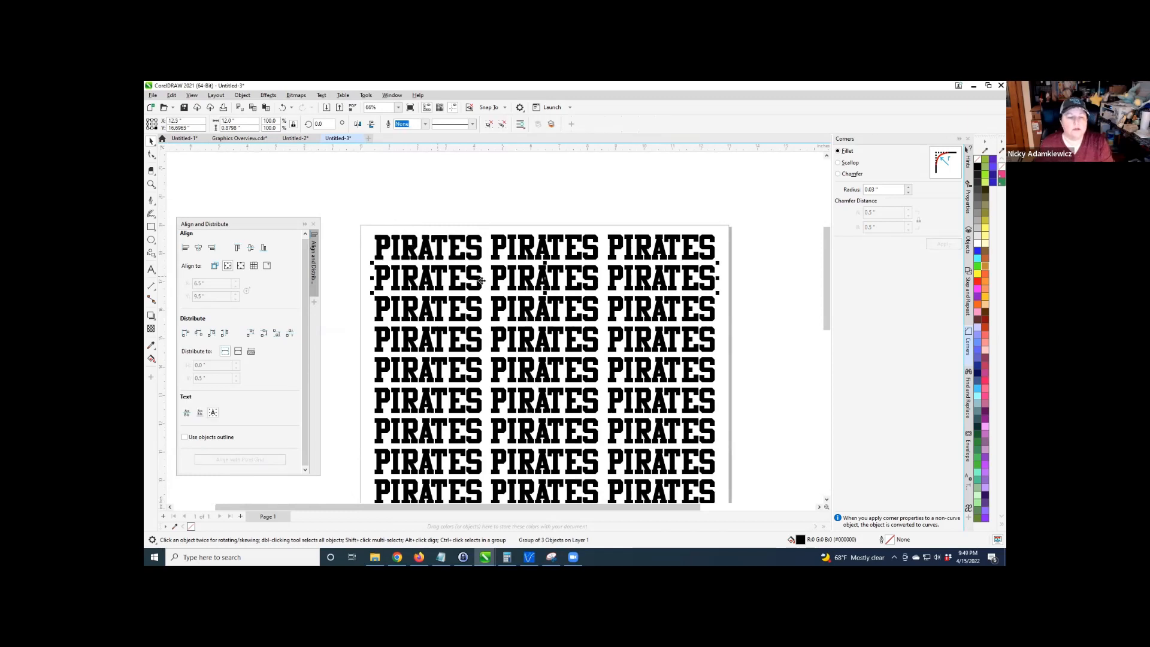
left_click(977, 297)
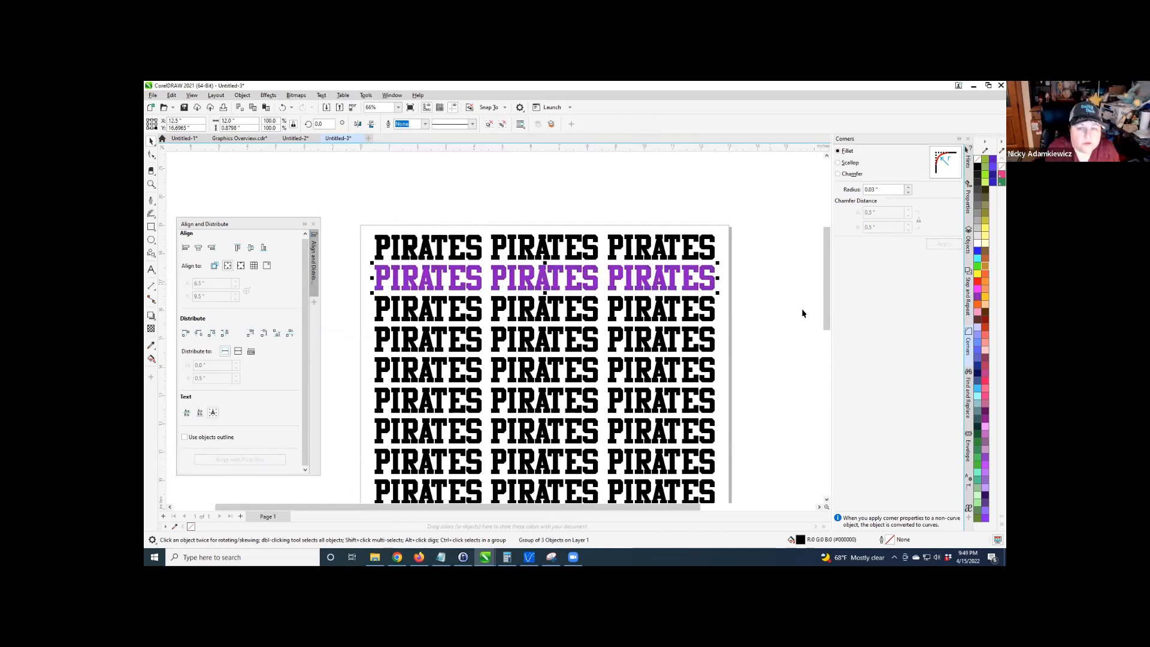
left_click(621, 333)
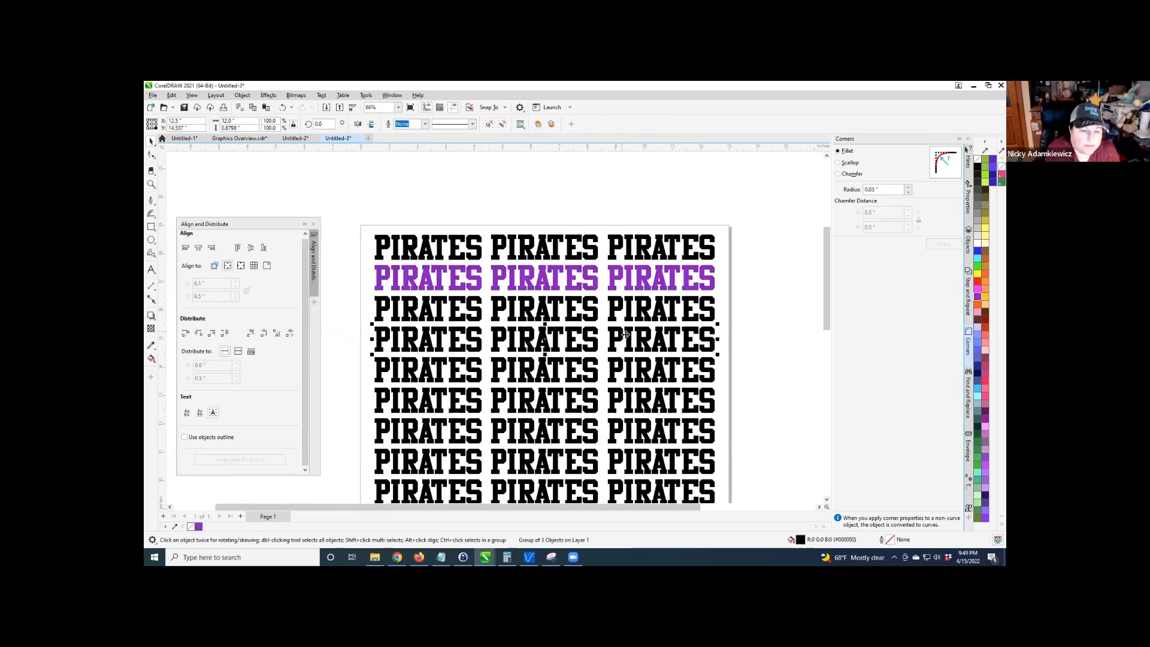
left_click(975, 300)
left_click(674, 400)
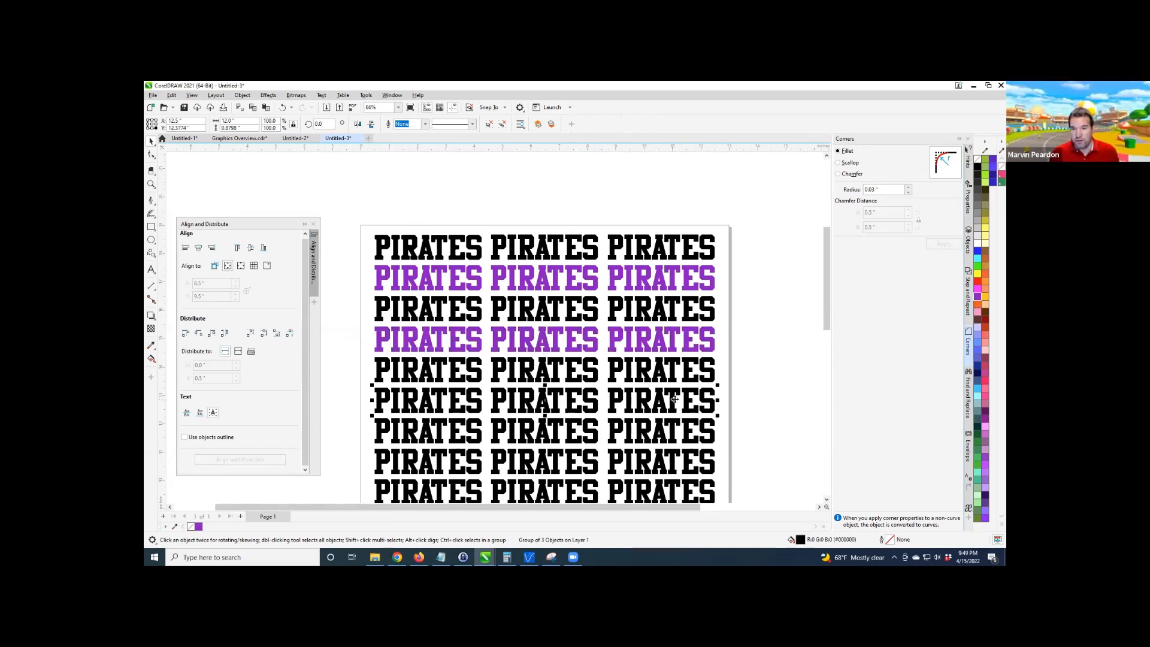
left_click(974, 301)
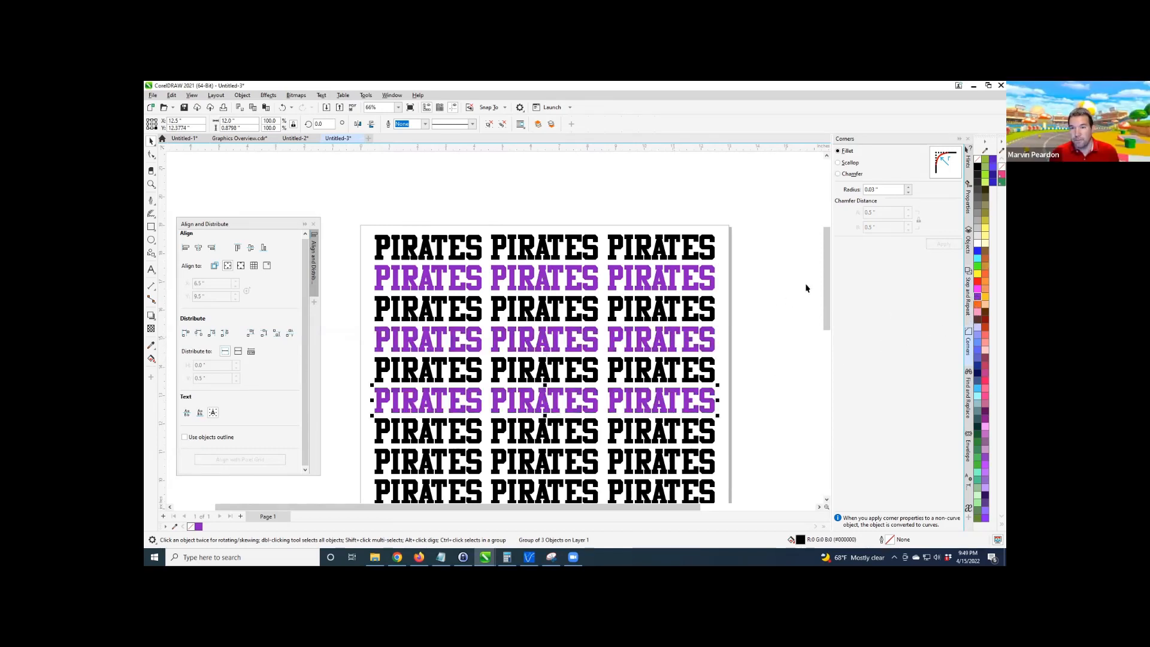
Fill the eighth, tenth and twelfth PIRATES rows with the same purple.
left_click_drag(826, 272, 721, 311)
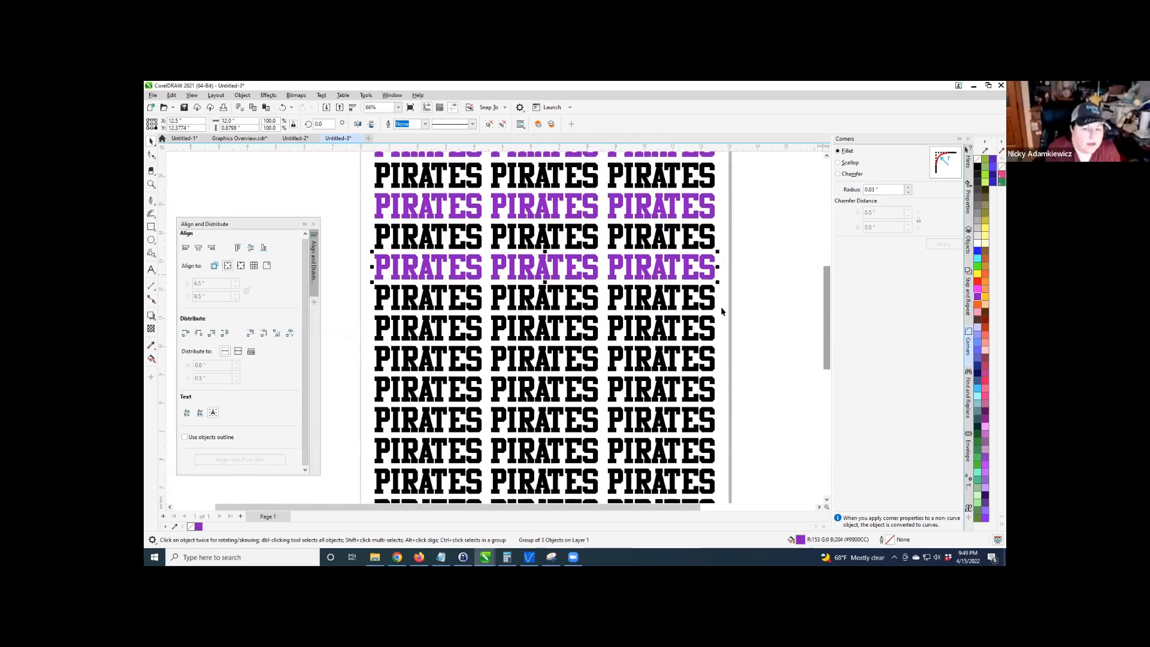
left_click(674, 322)
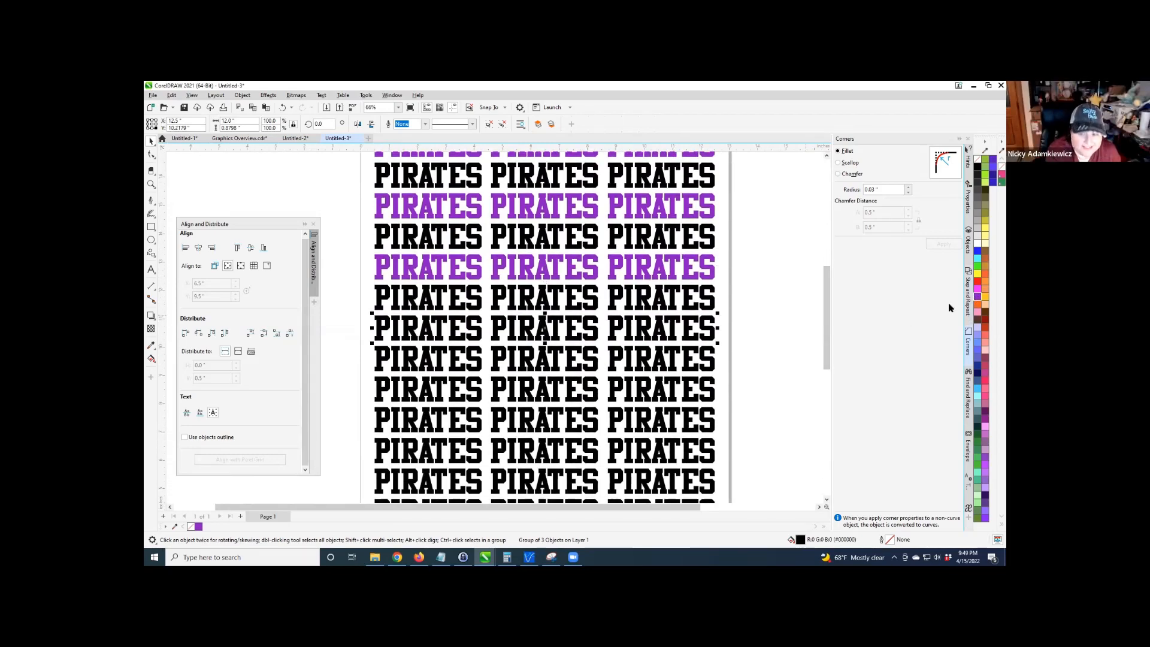
left_click(977, 299)
left_click(686, 384)
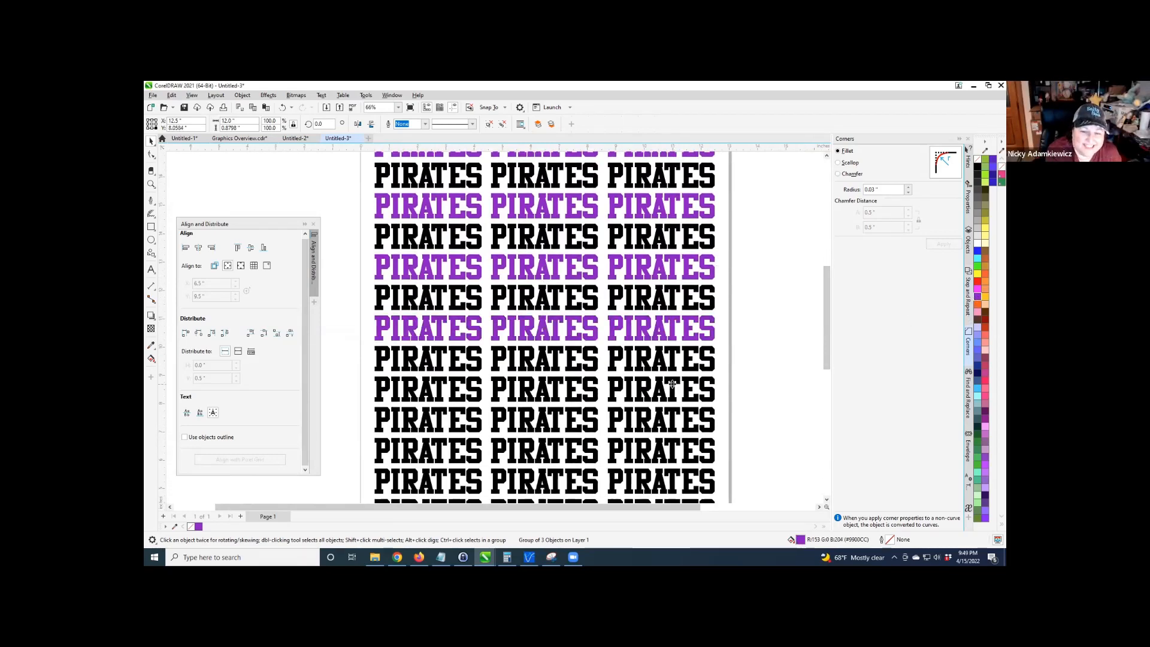
left_click(976, 301)
left_click(671, 448)
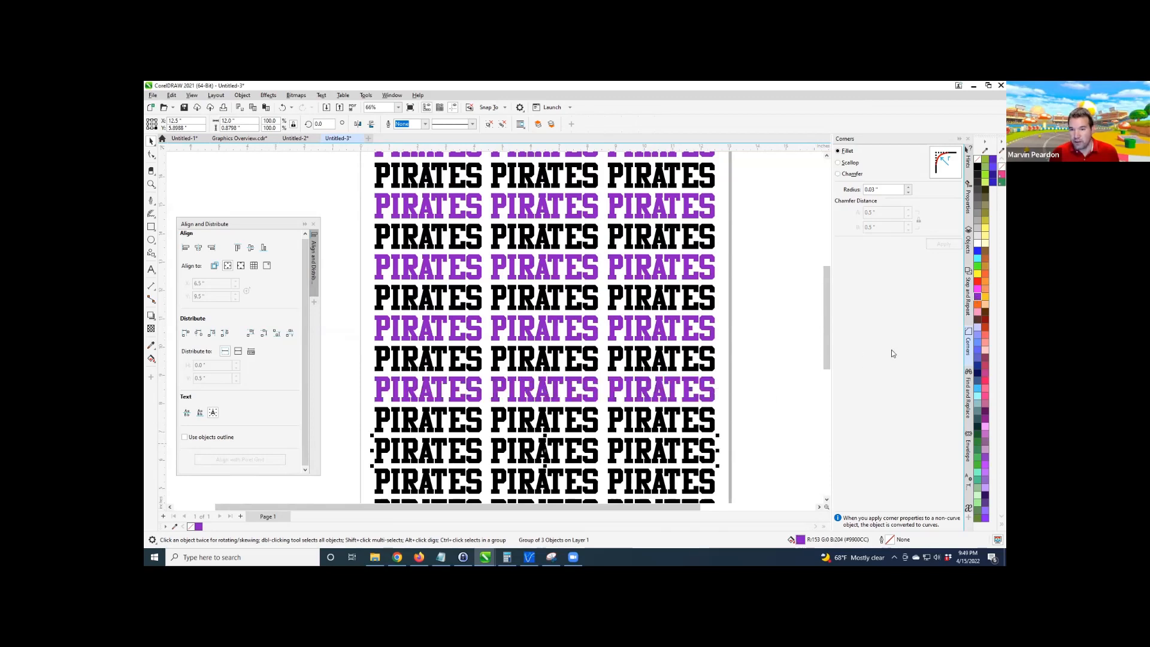
left_click(977, 300)
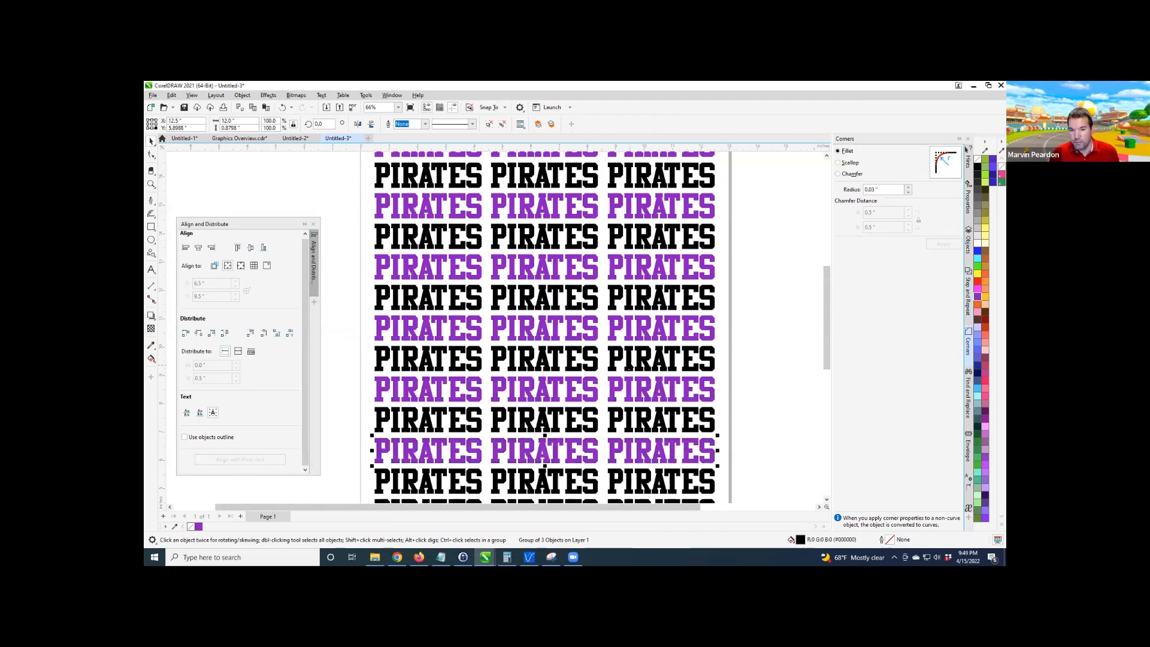
Try to build a Find and Replace object query from the grouped purple row, second from the page's top edge.
scroll(668, 460, "down", 2)
scroll(663, 358, "down", 1)
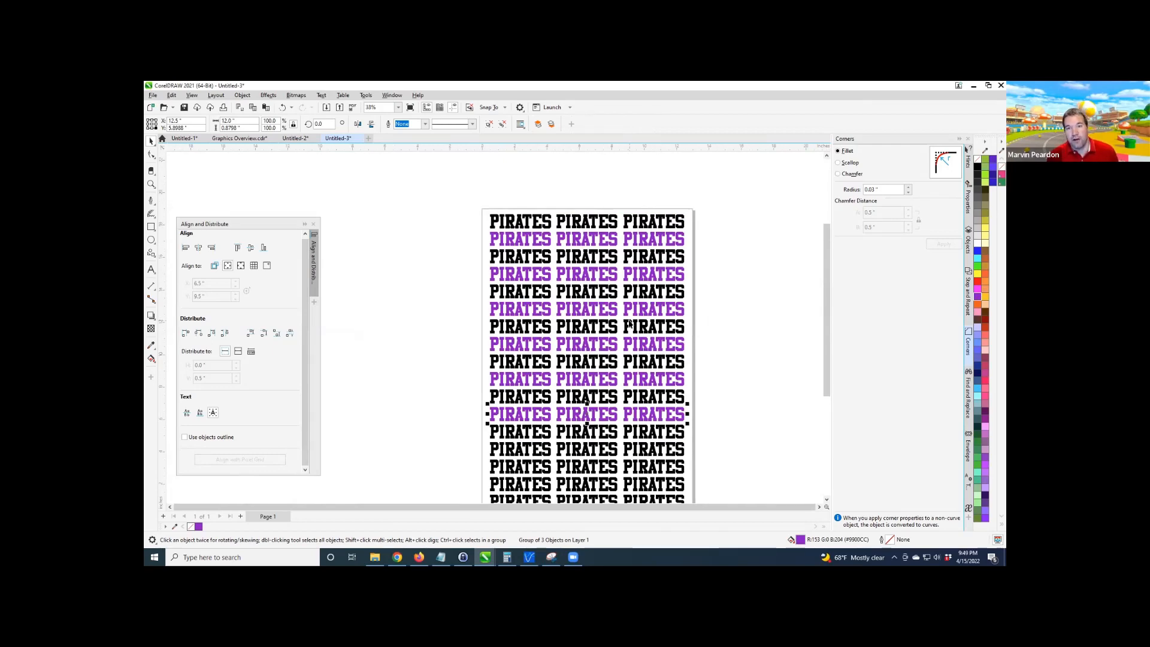
scroll(606, 274, "up", 1)
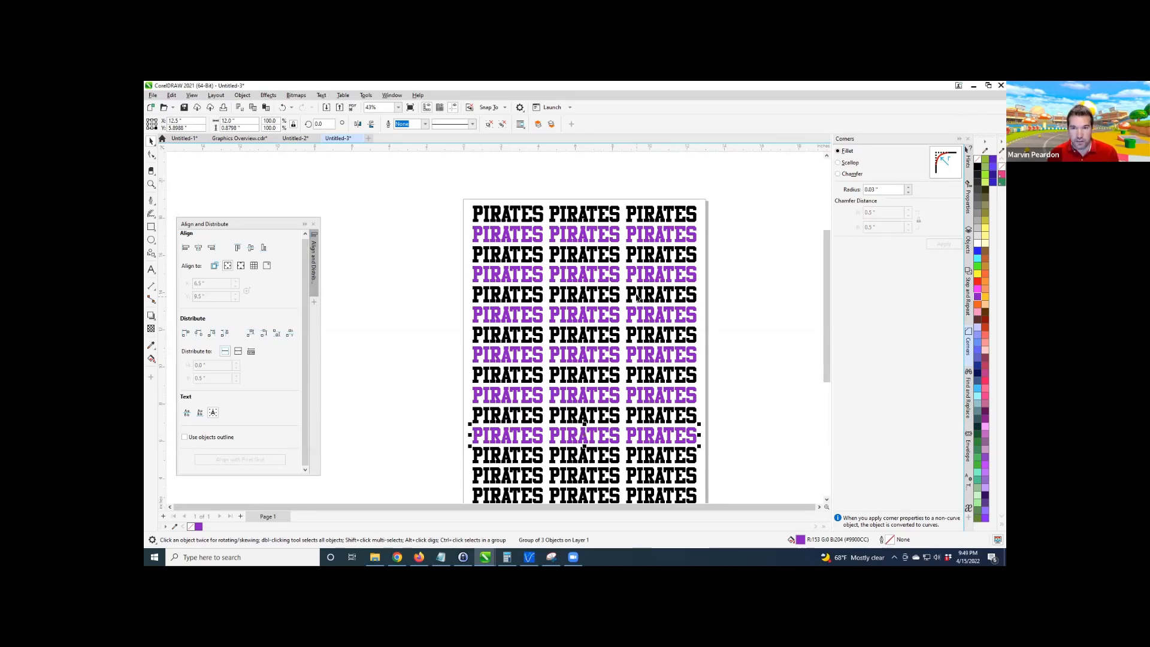
left_click(969, 398)
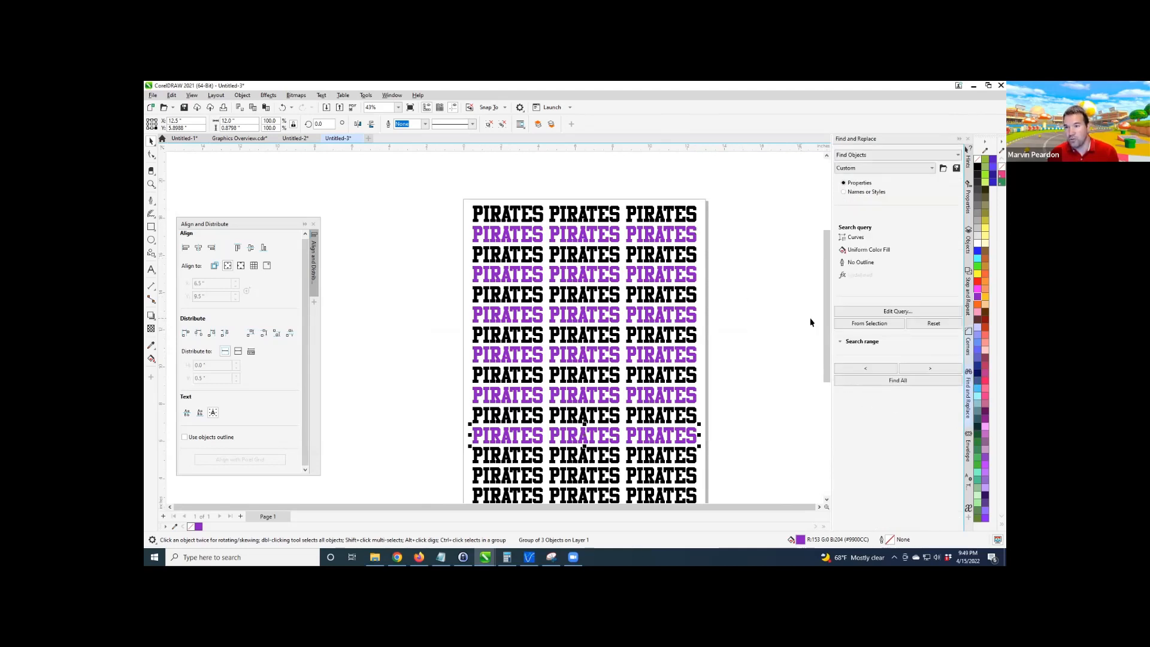
left_click(694, 238)
left_click(693, 233)
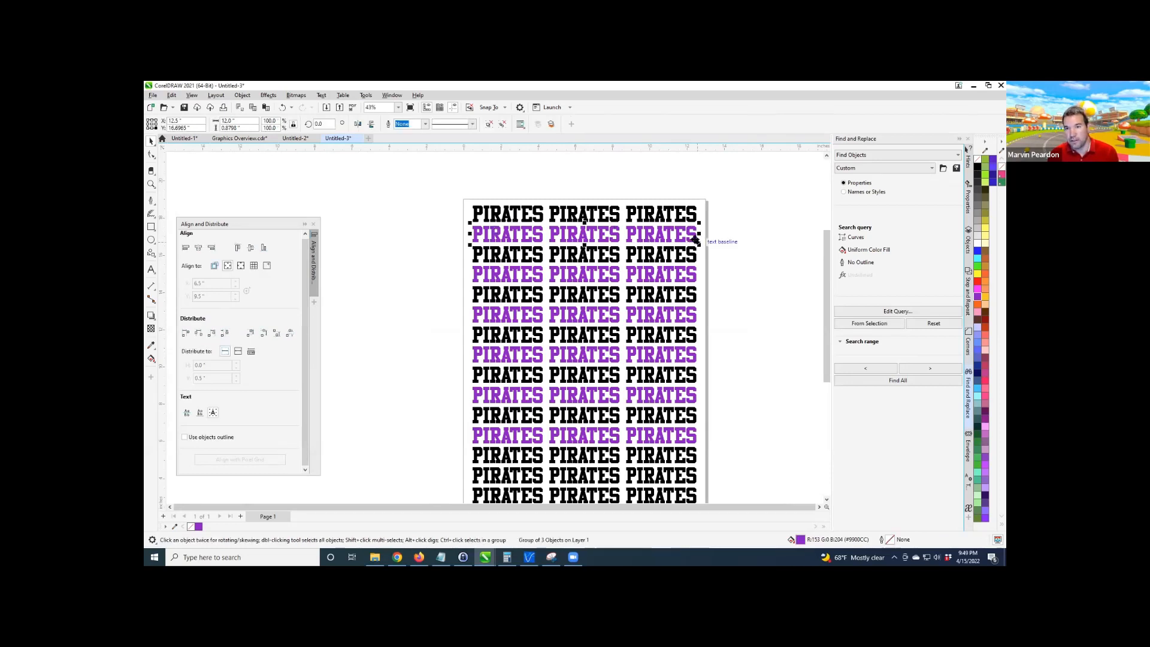
left_click(872, 326)
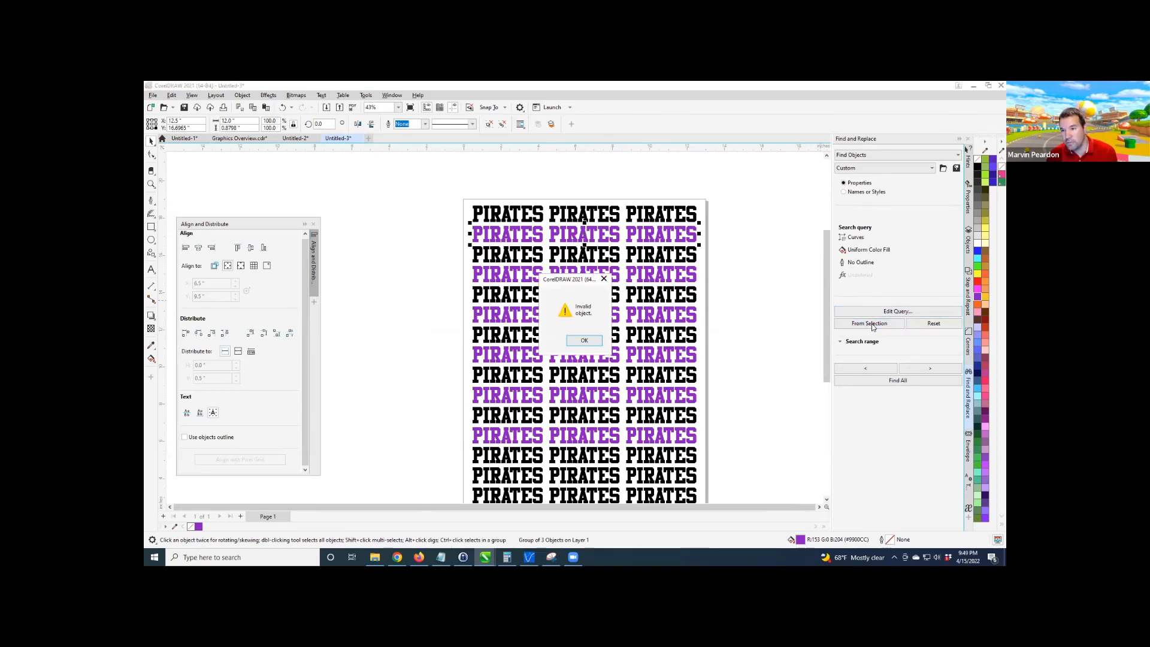
left_click(605, 339)
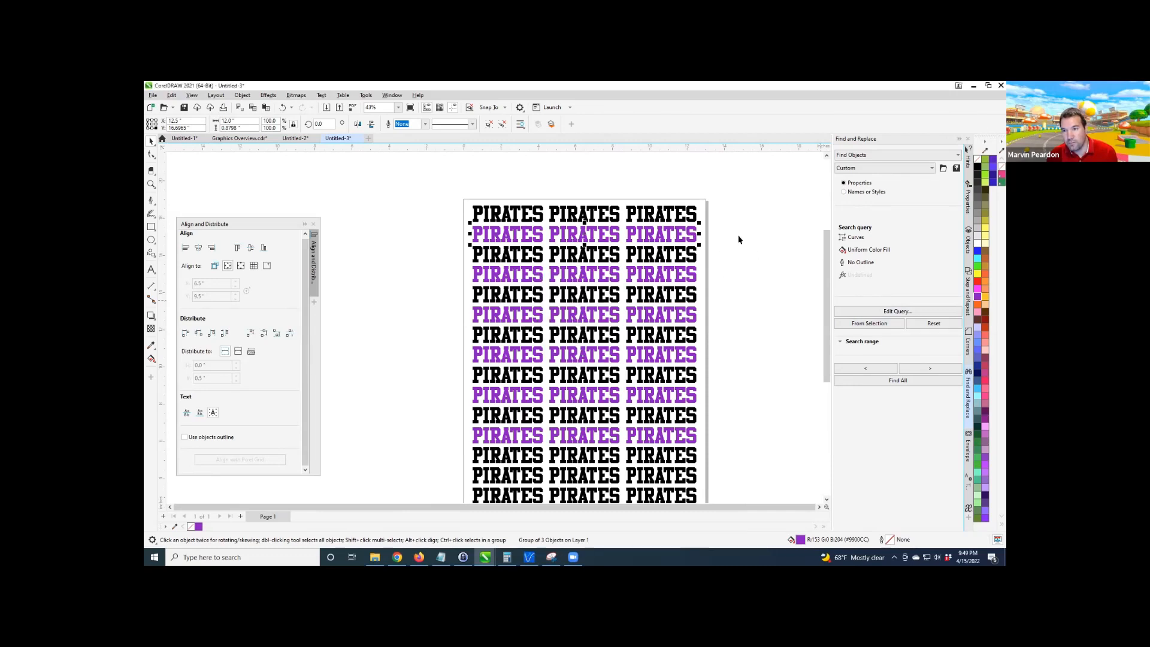
left_click(859, 324)
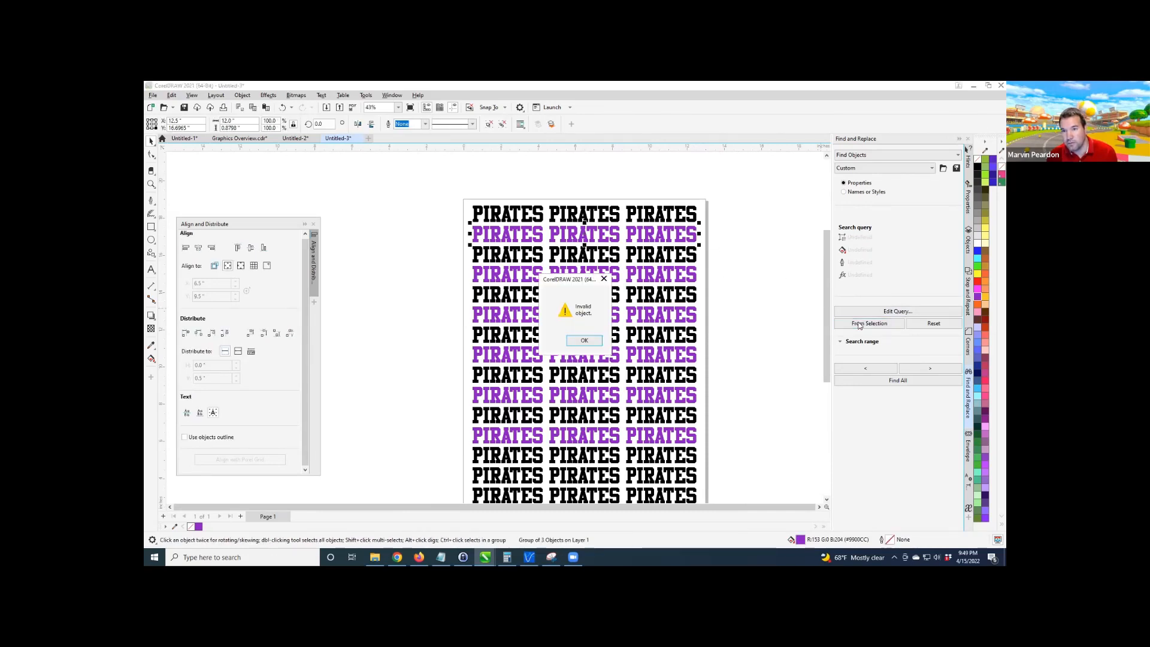
left_click(586, 340)
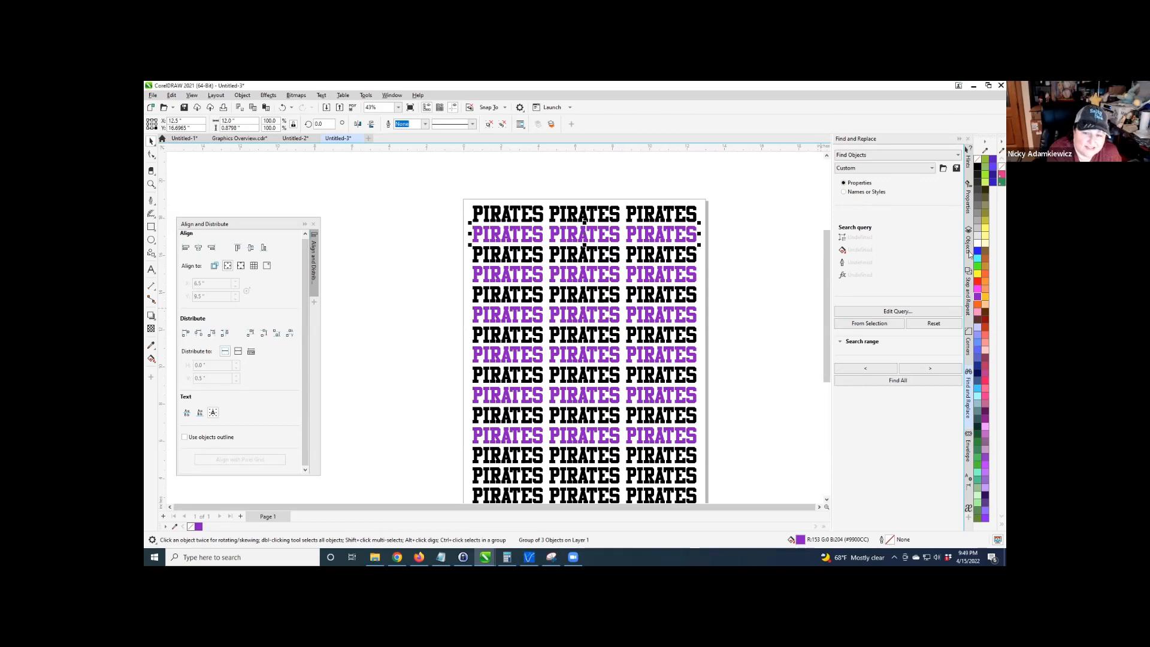
Select one PIRATES text inside the second row's group and build the Find Objects query from it.
left_click(970, 251)
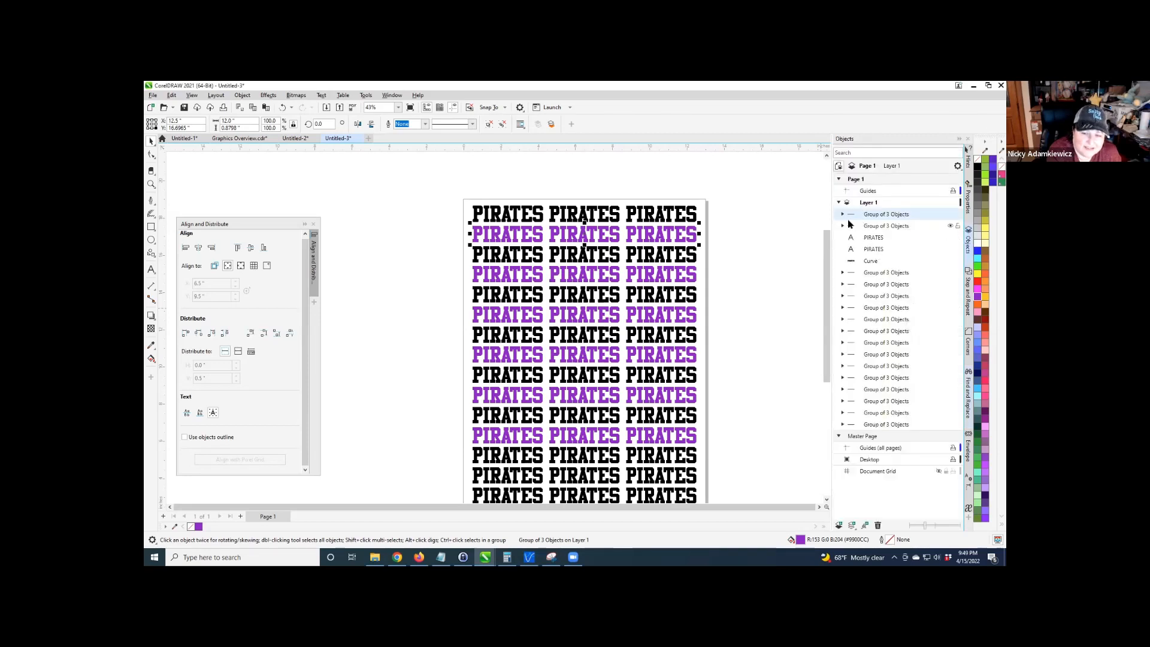
left_click(842, 213)
left_click(877, 227)
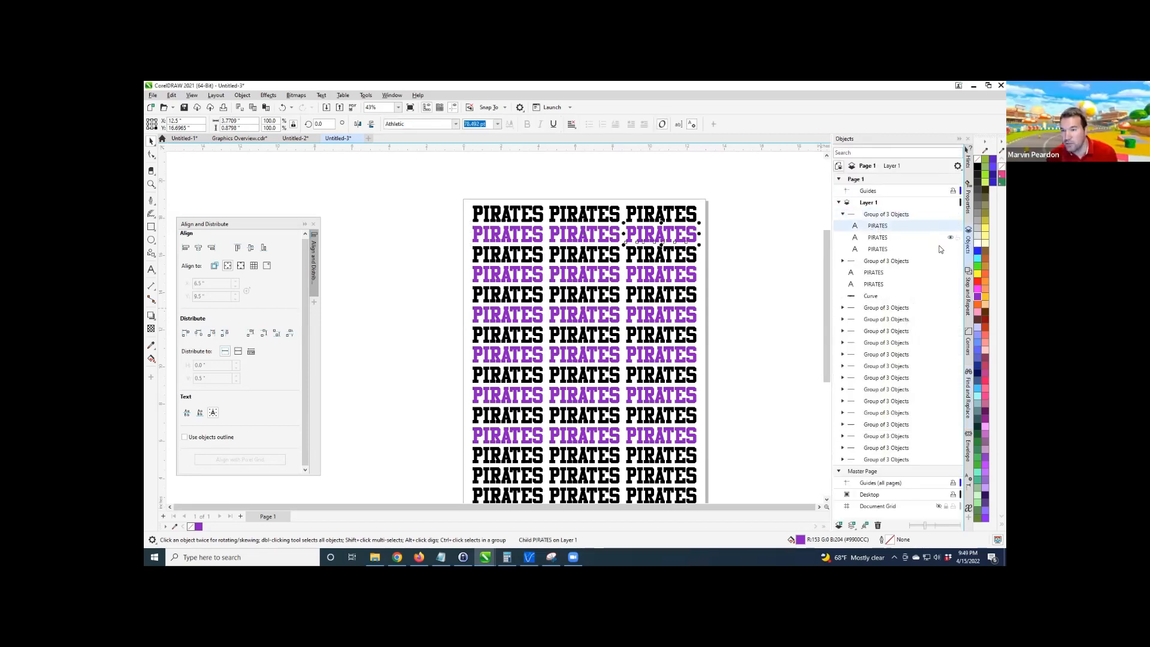
key("ctrl+shift+d")
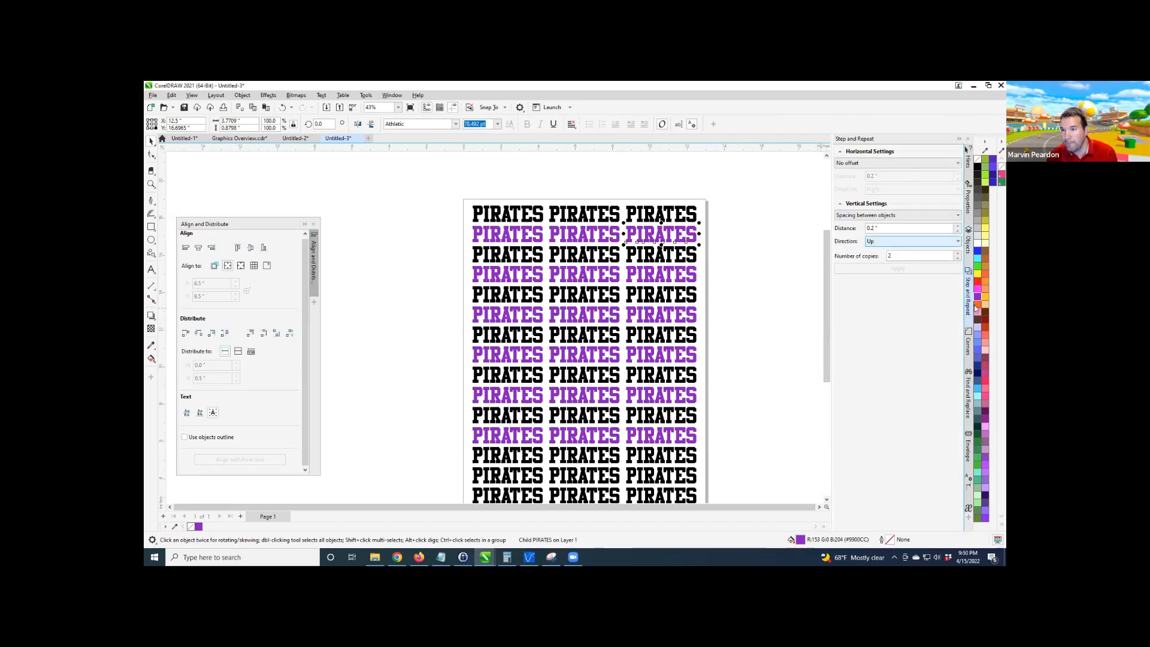
left_click(968, 389)
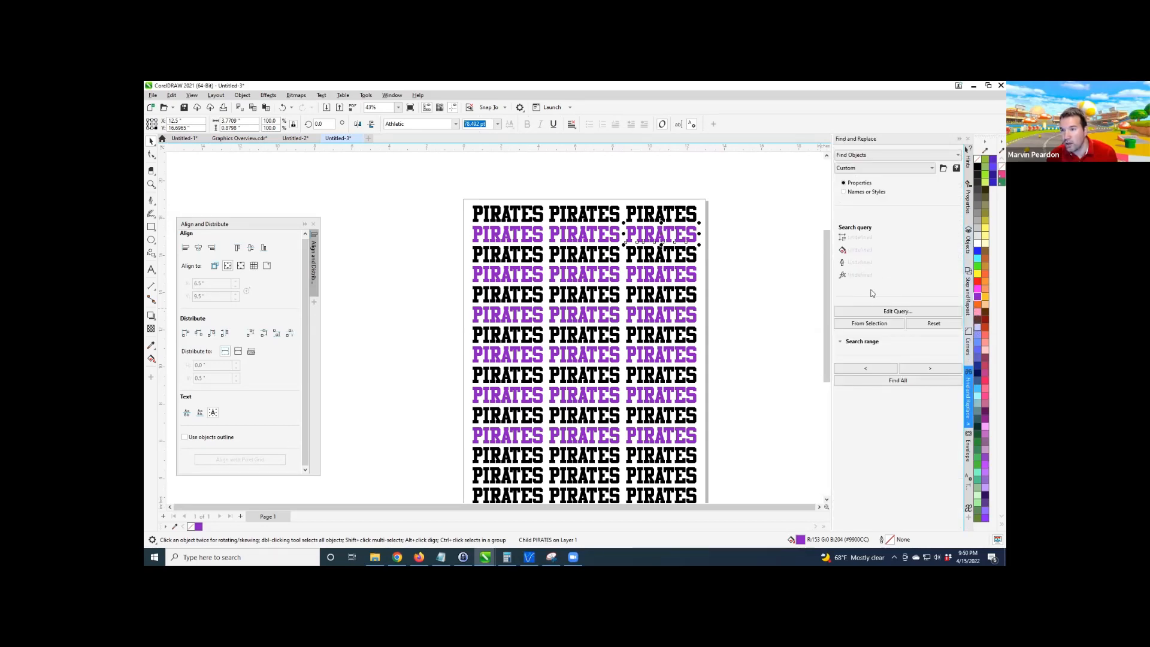
left_click(860, 326)
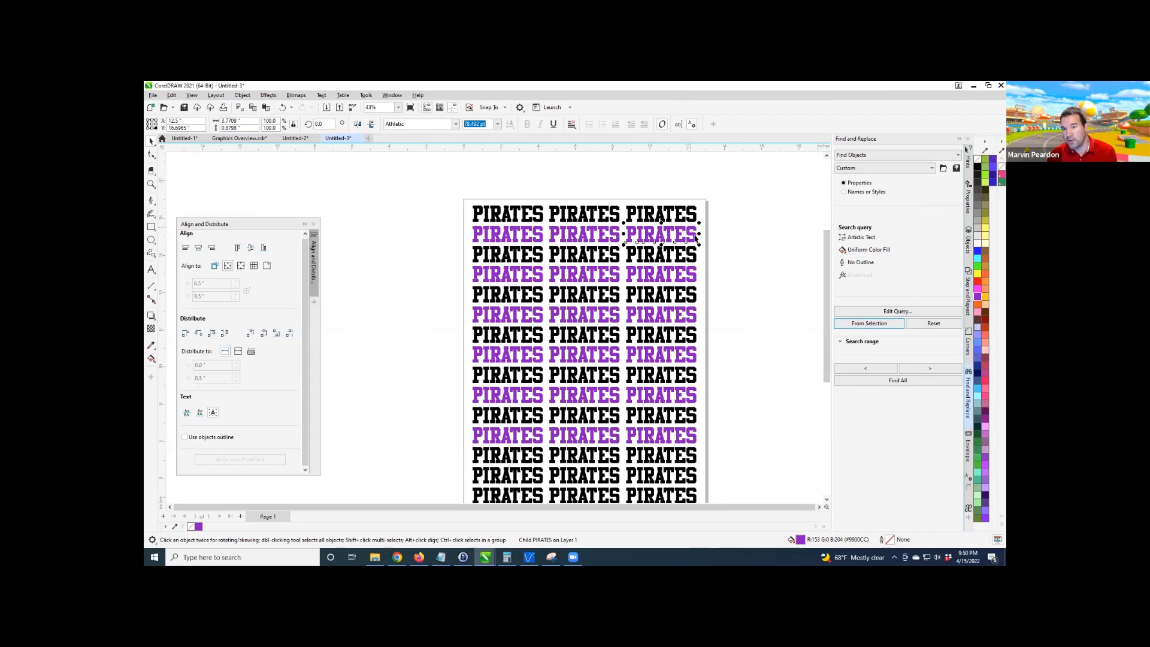
Find all objects matching the purple text query and fill them with light blue (#6699FF).
left_click(902, 382)
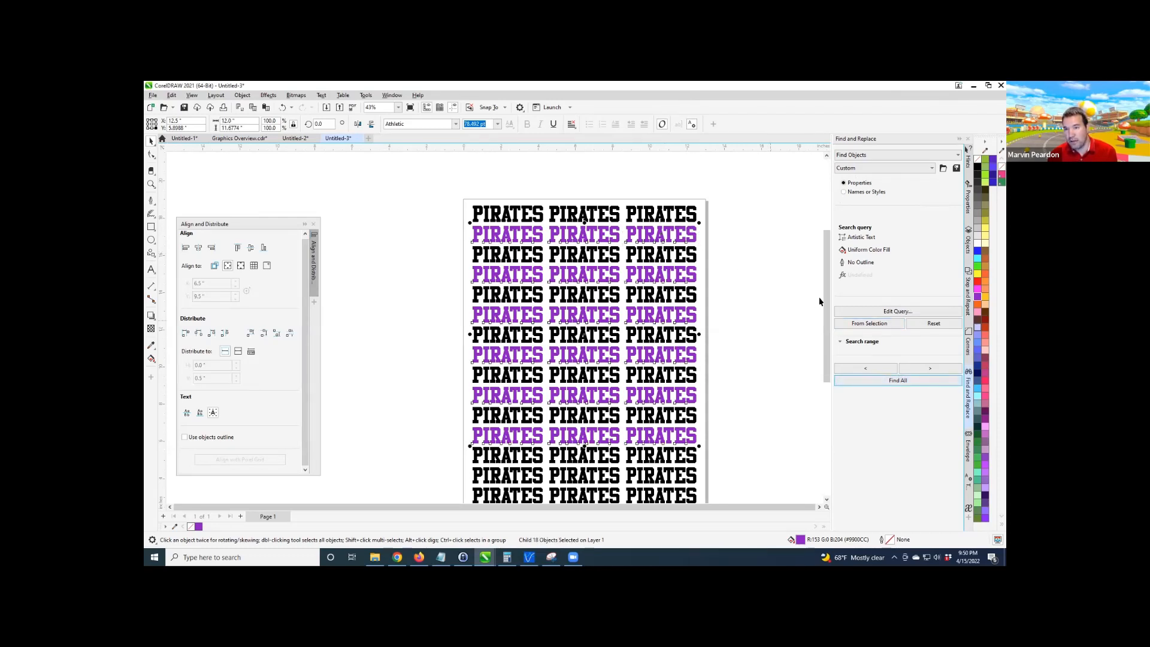
scroll(828, 294, "down", 3)
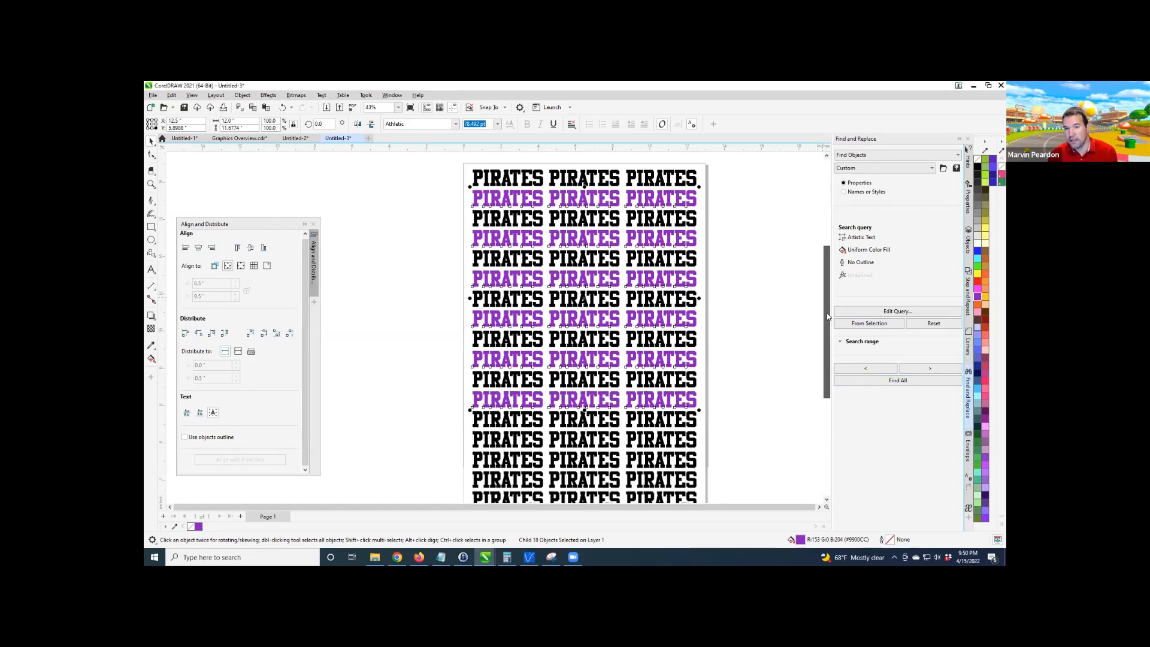
left_click(977, 343)
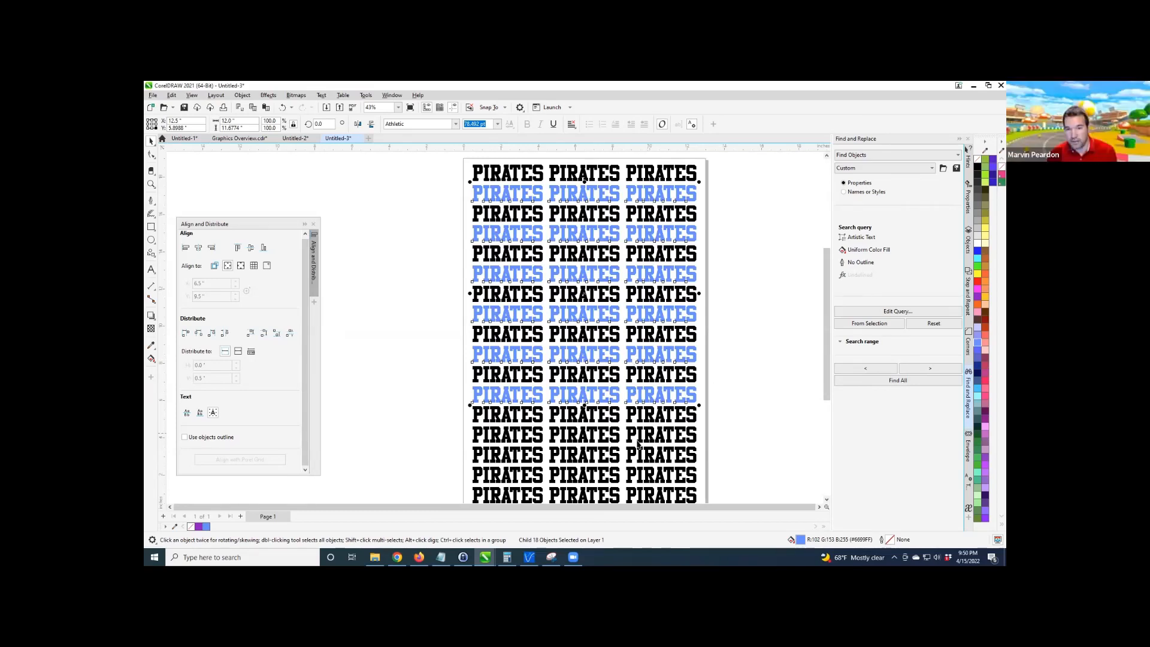
View the Example page of Graphics Overview.cdr and return to the Untitled-3 document.
left_click(298, 139)
left_click(257, 139)
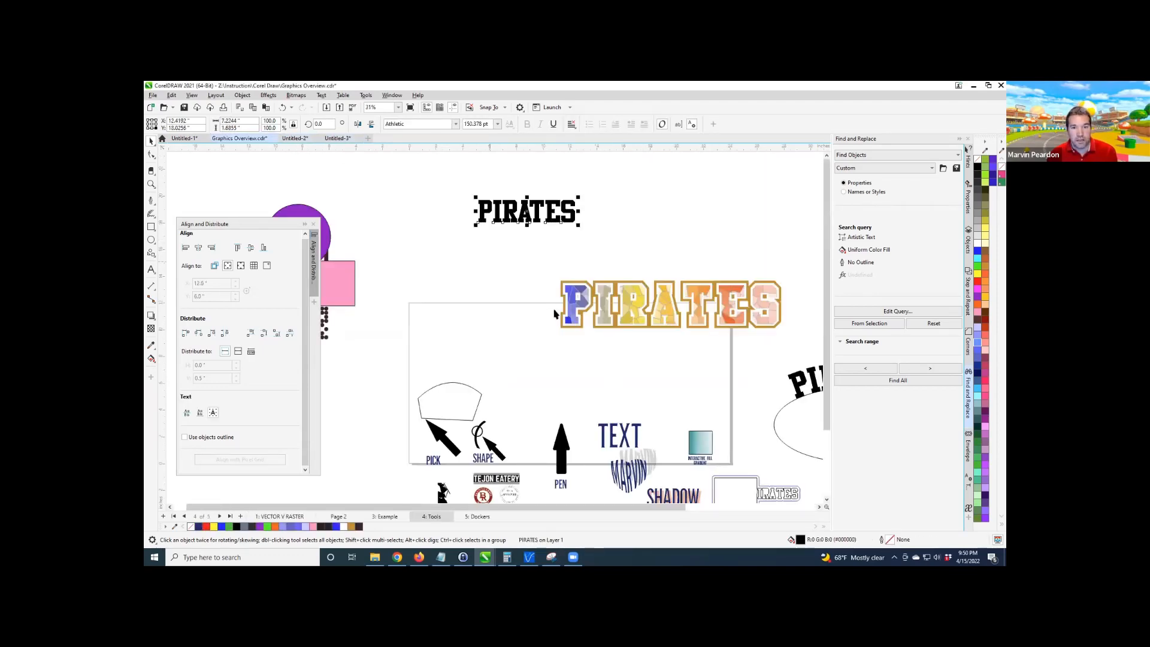
left_click(390, 518)
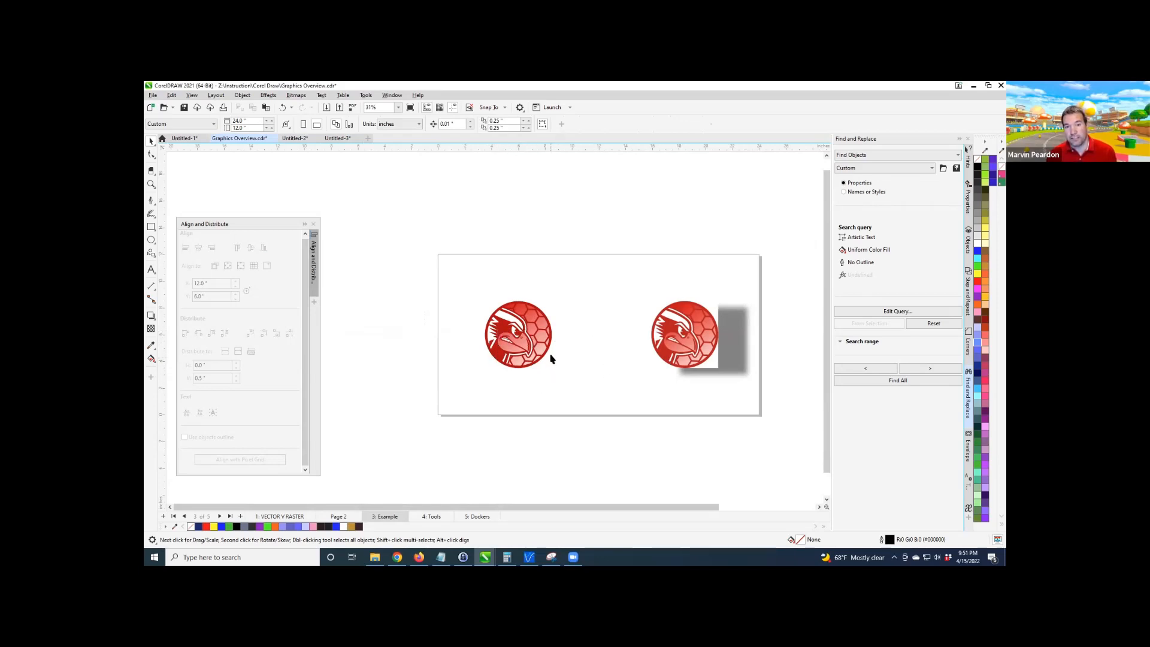
left_click(337, 138)
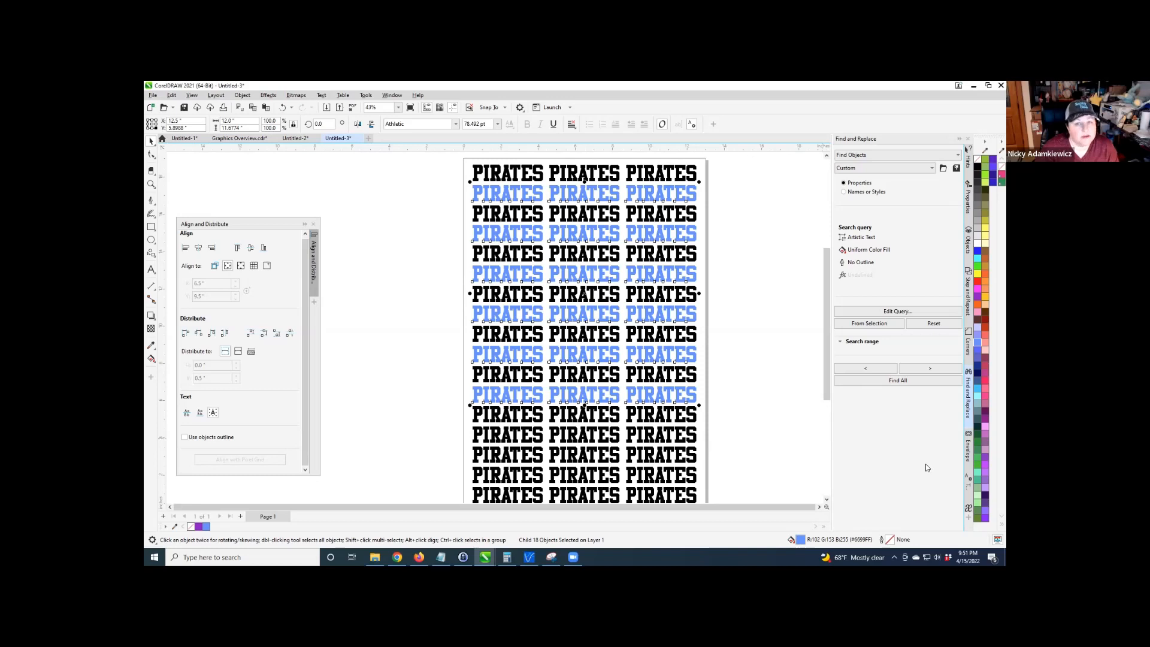
Show the Envelope presets and the Text properties, and deselect the PIRATES texts to view the whole page.
left_click(967, 454)
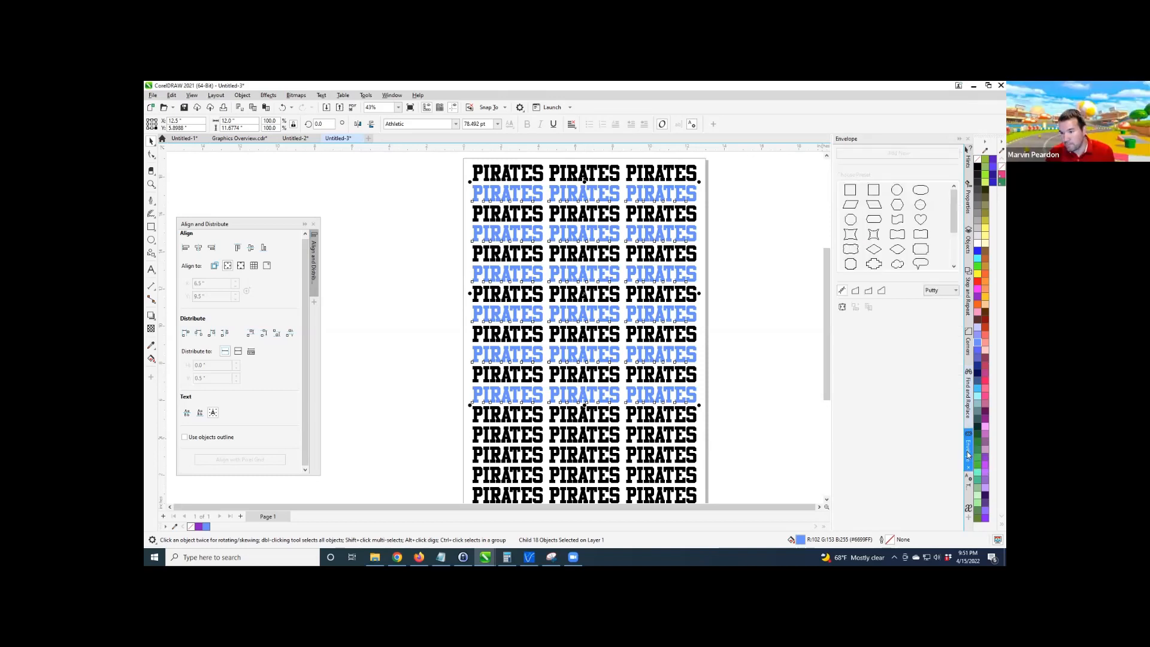
left_click(968, 484)
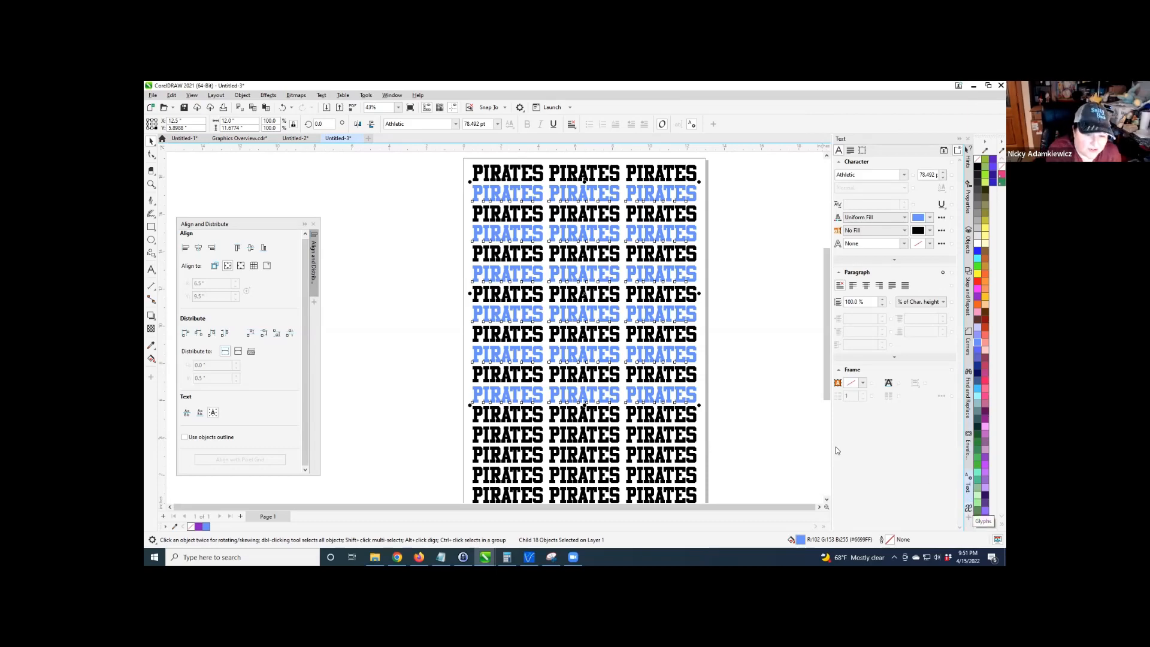
left_click(752, 421)
scroll(623, 368, "down", 1)
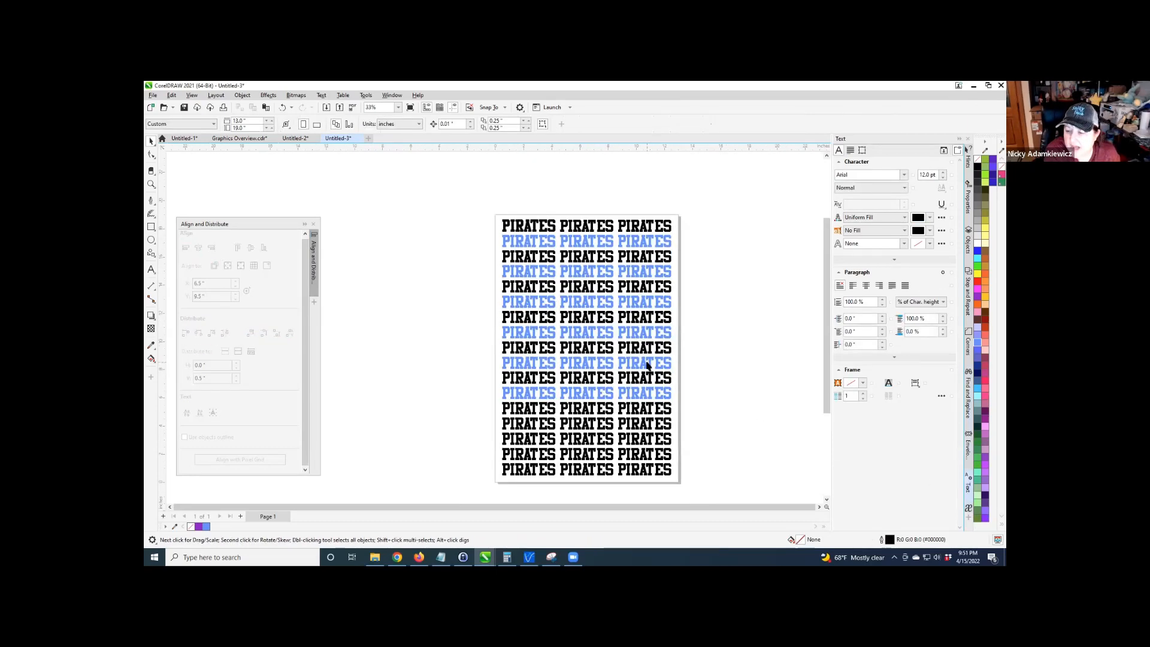
left_click_drag(828, 346, 826, 362)
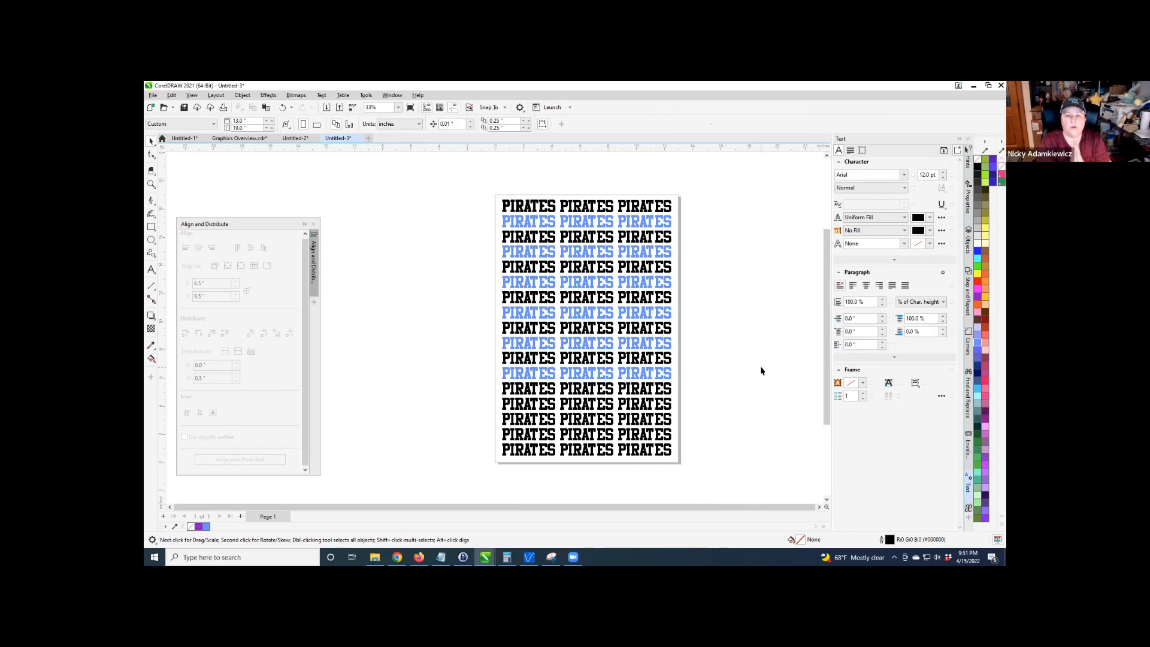
View the Untitled-2 document with the bird logo and switch to Graphics Overview.cdr.
left_click(295, 138)
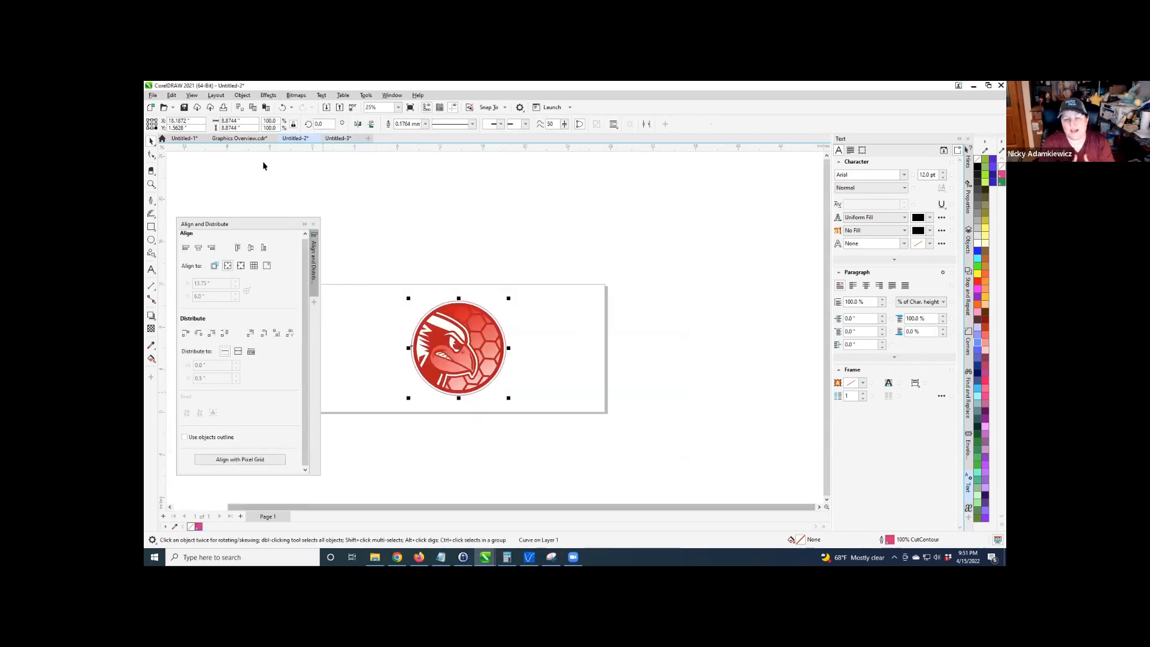
left_click(239, 138)
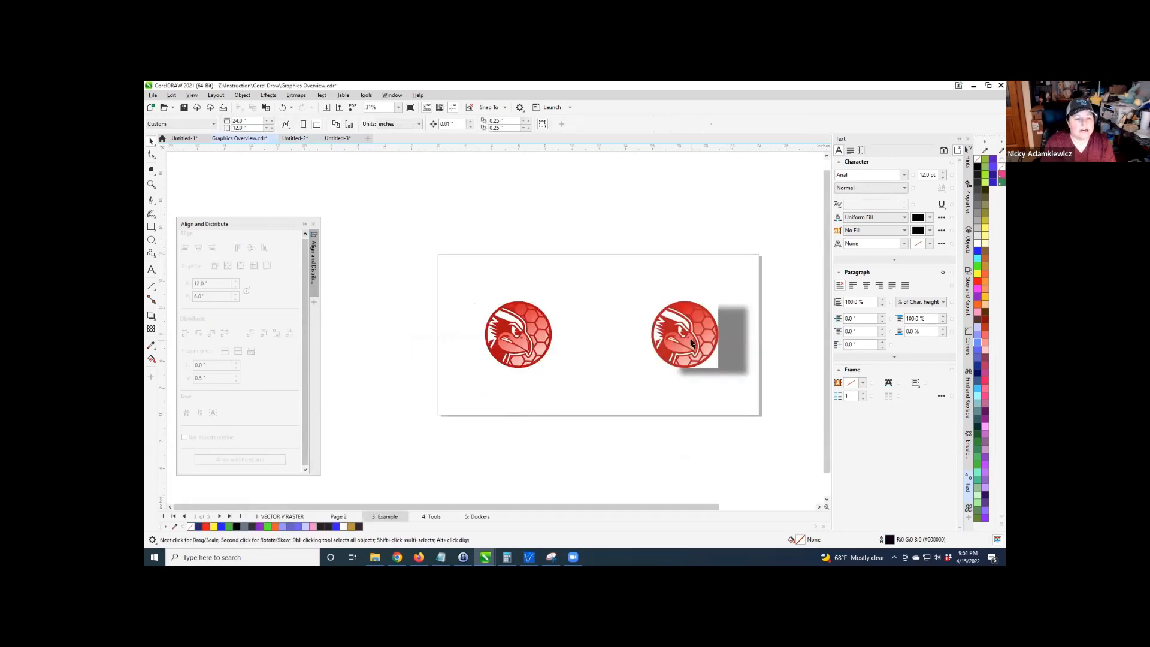
Delete the drop shadow behind the second bird logo and position the logo on the page beside the other one.
left_click_drag(747, 376, 691, 297)
left_click(691, 298)
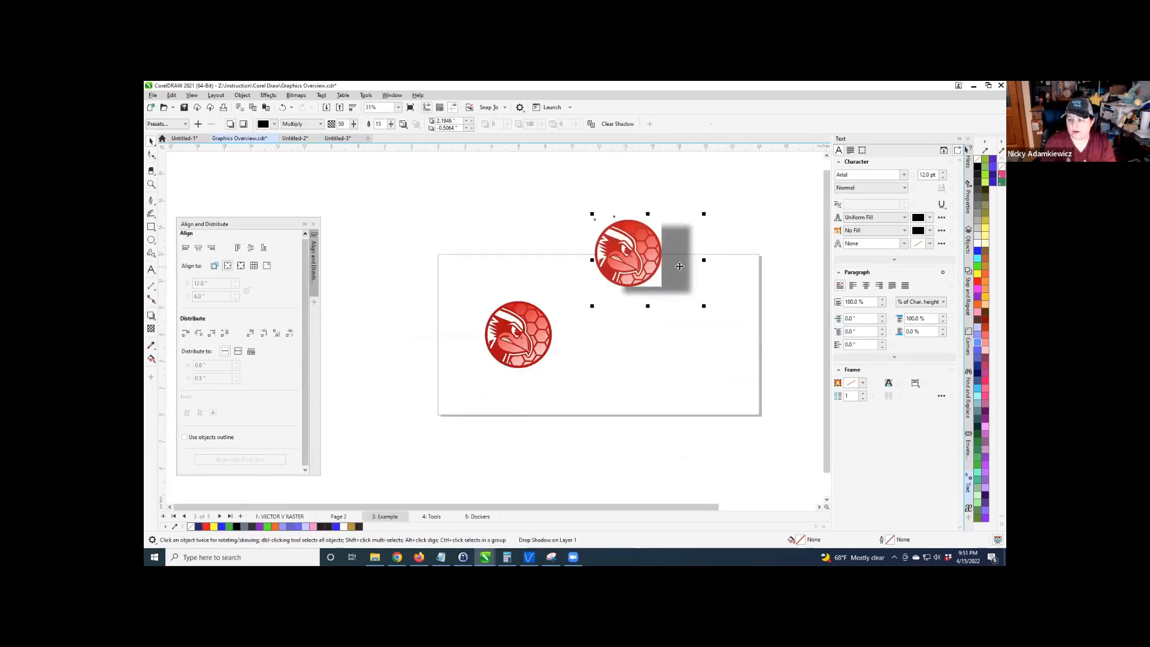
right_click(681, 268)
left_click(705, 274)
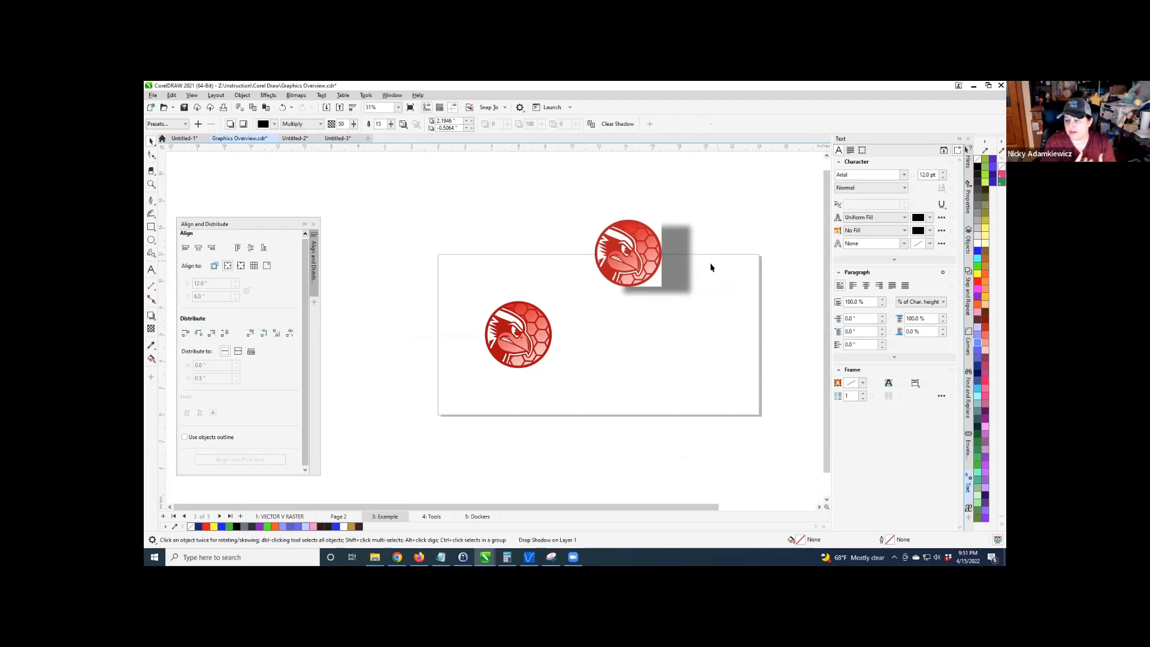
left_click(677, 259)
key("Delete")
left_click(648, 260)
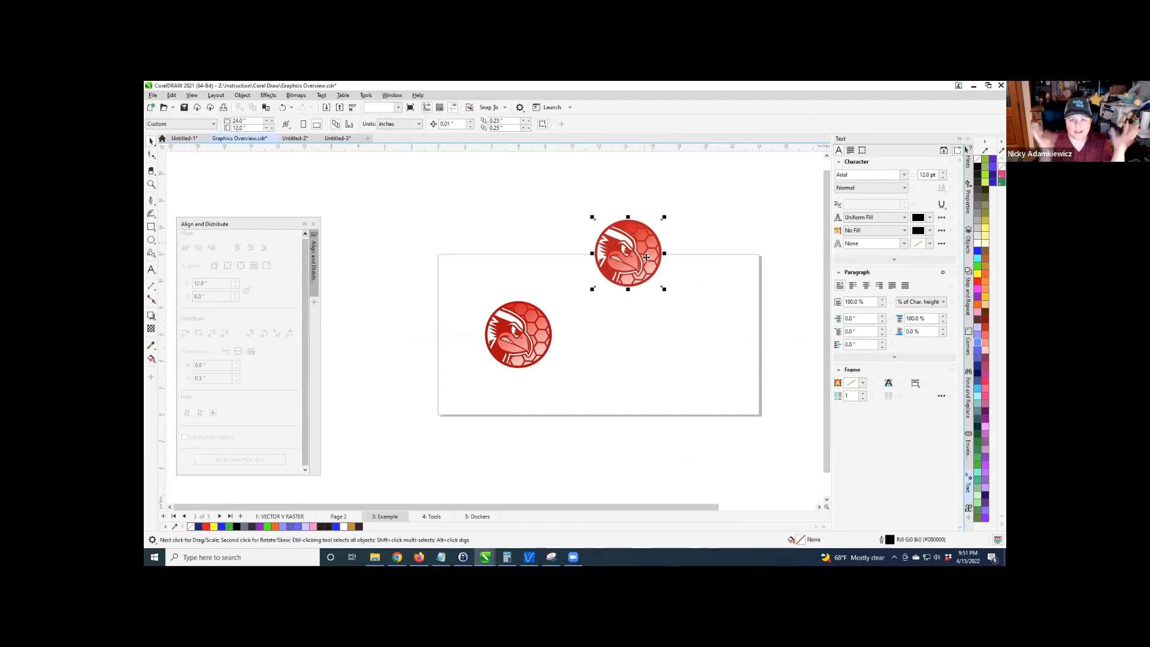
left_click_drag(648, 260, 667, 336)
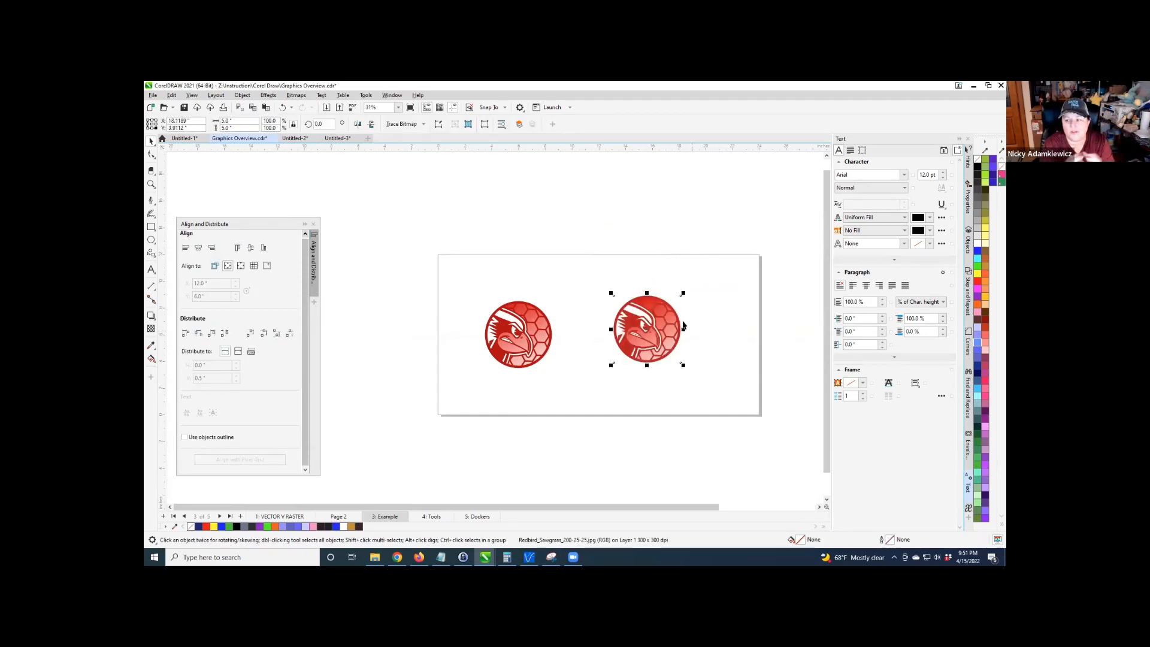
scroll(683, 325, "up", 3)
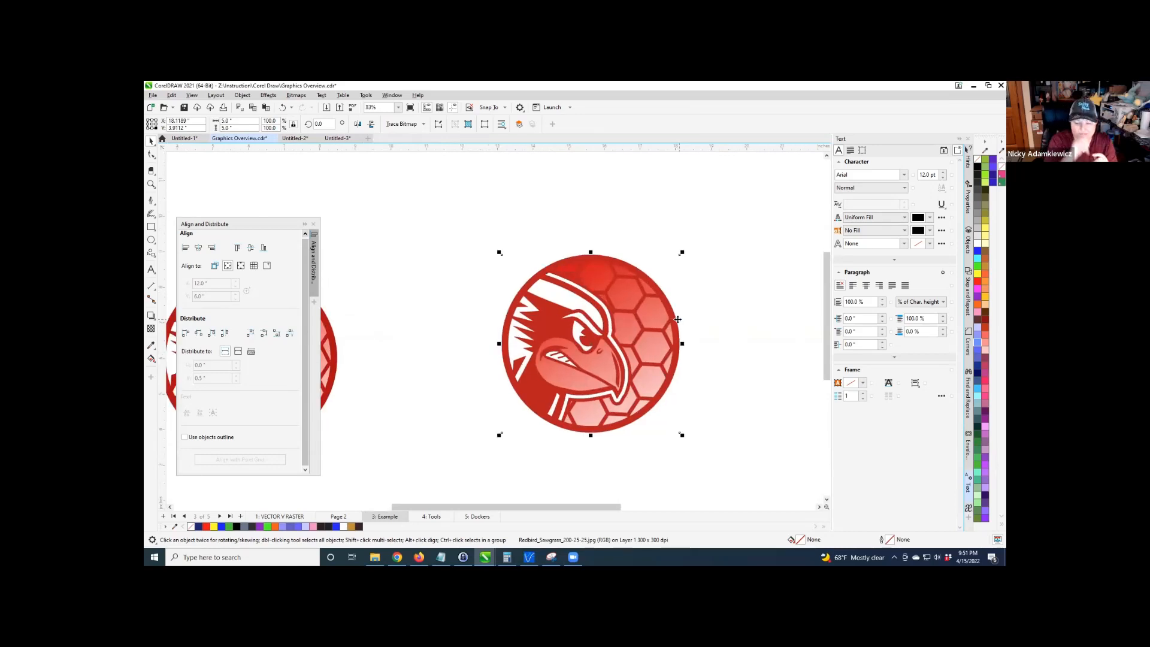
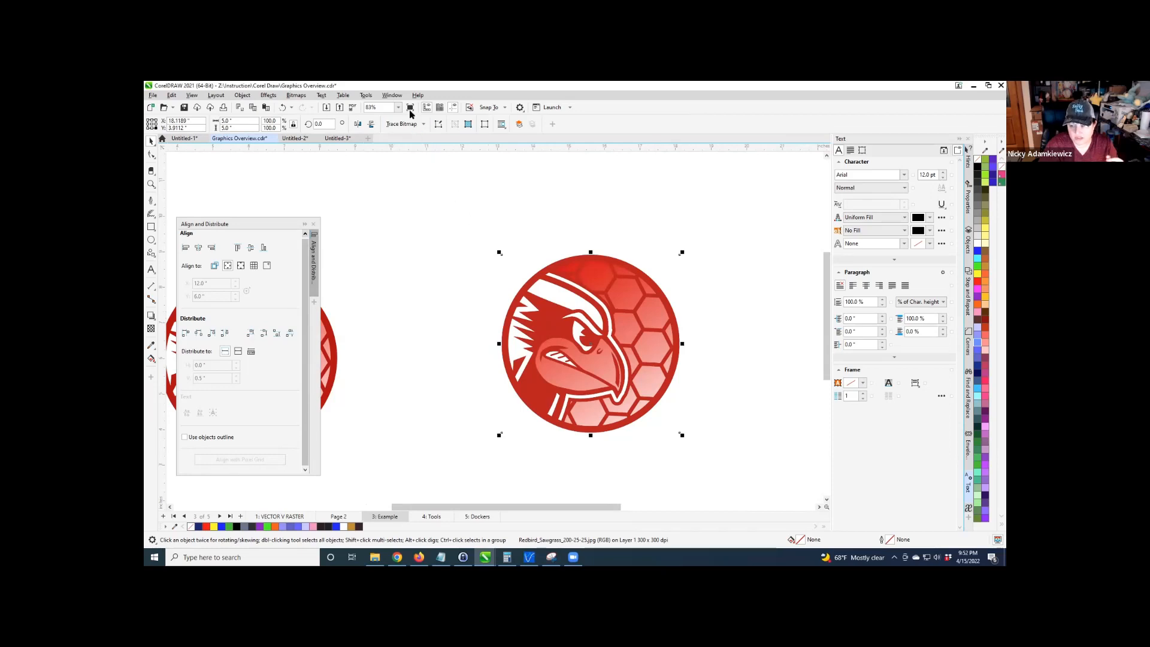
Show the list of available dockers and close it without choosing one.
left_click(392, 94)
mouse_move(445, 215)
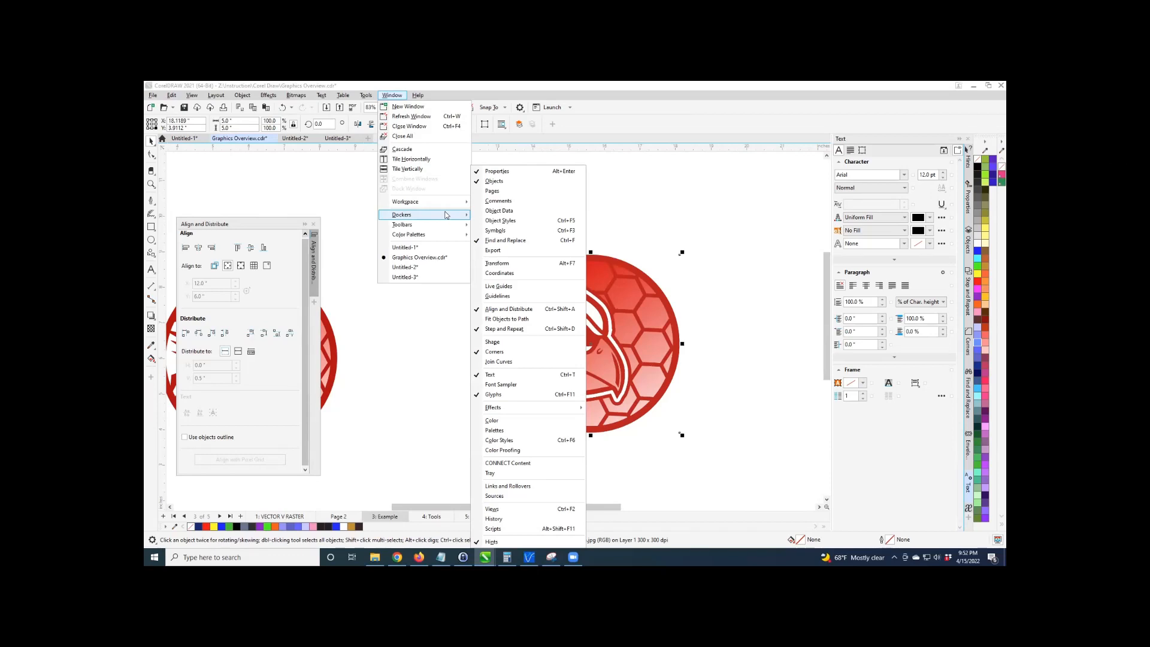
left_click(648, 107)
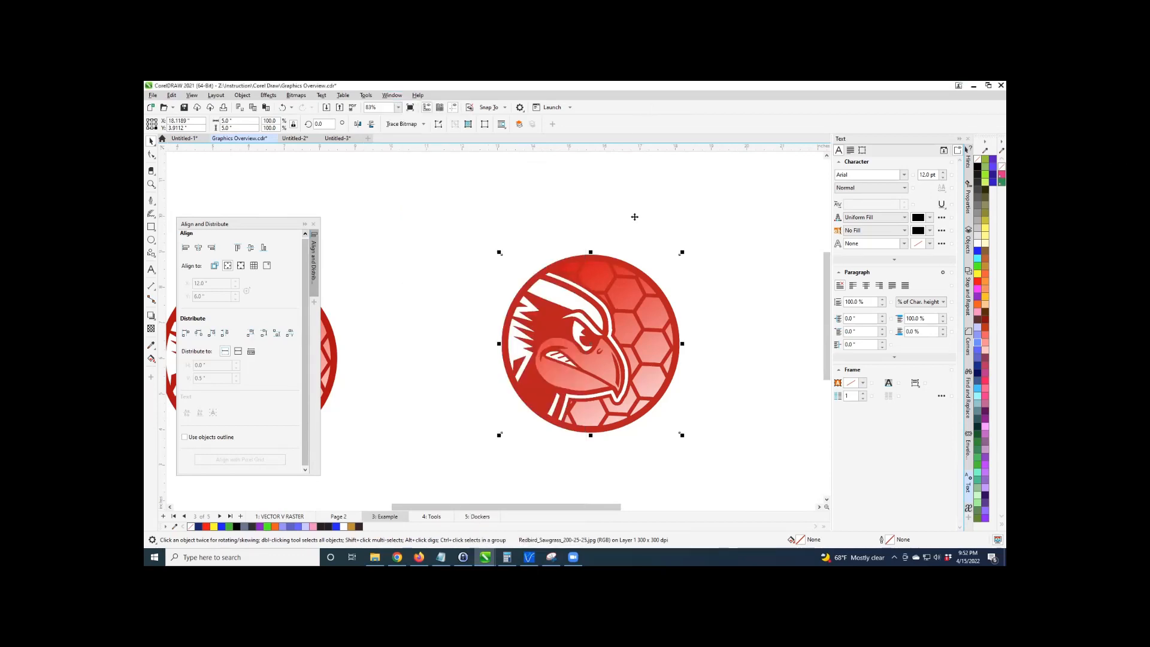
Pull the vector bird logo's dark red group off its gradient circle and ungroup it.
scroll(657, 358, "down", 1)
scroll(656, 358, "down", 3)
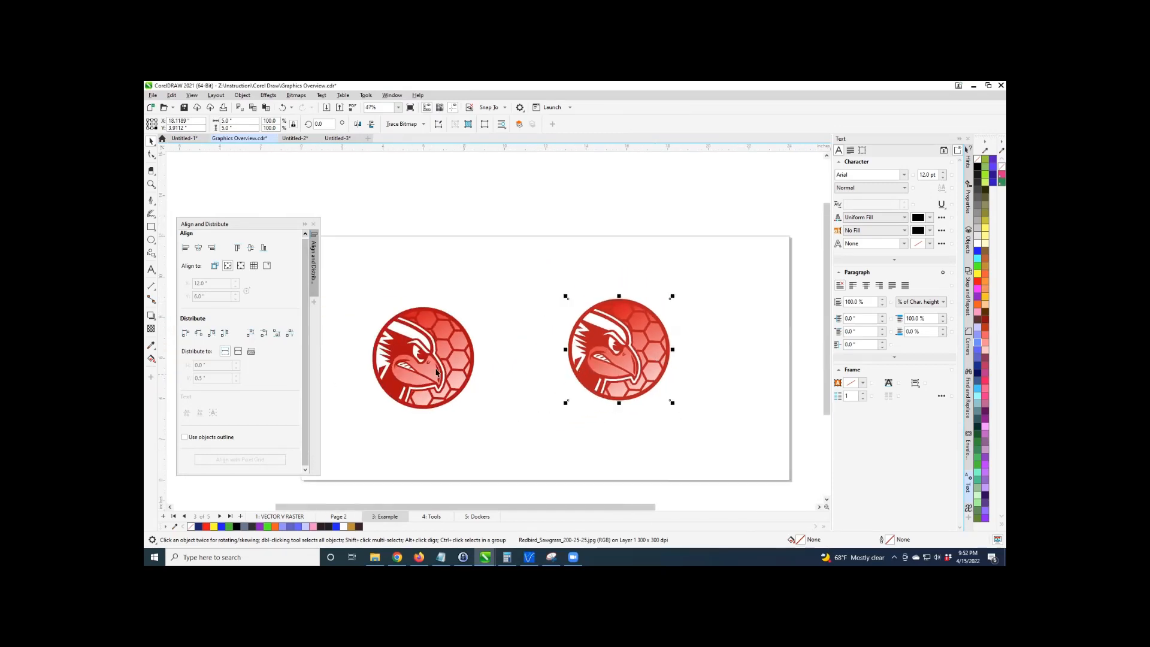
scroll(394, 361, "up", 3)
left_click(393, 361)
left_click_drag(394, 360, 523, 258)
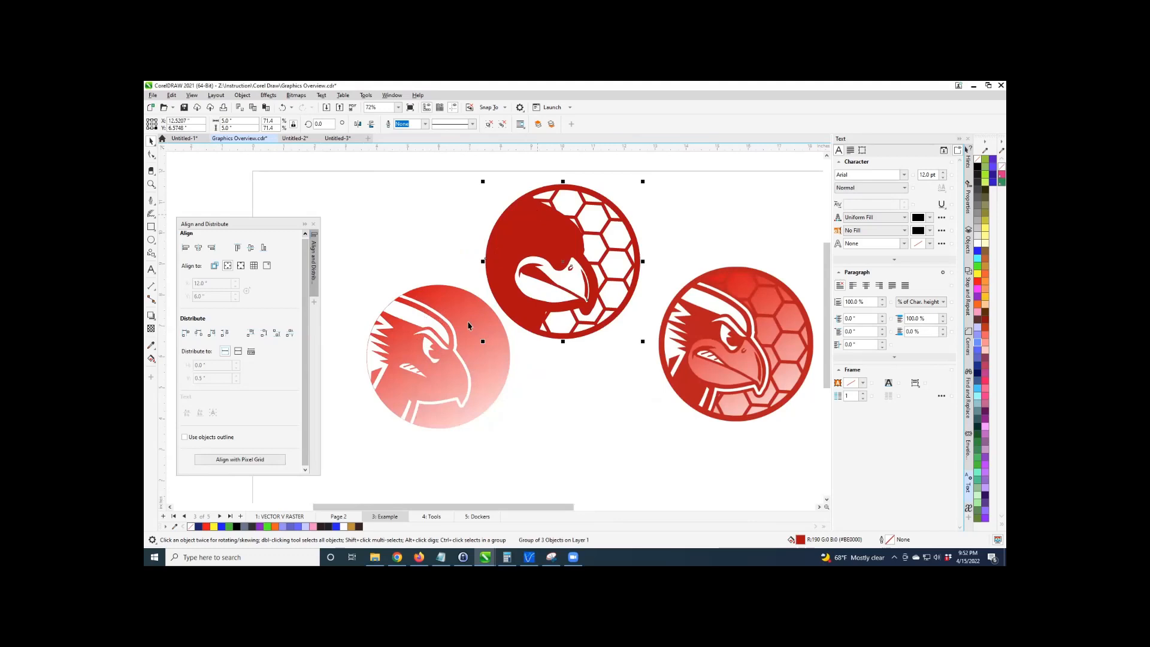
right_click(543, 246)
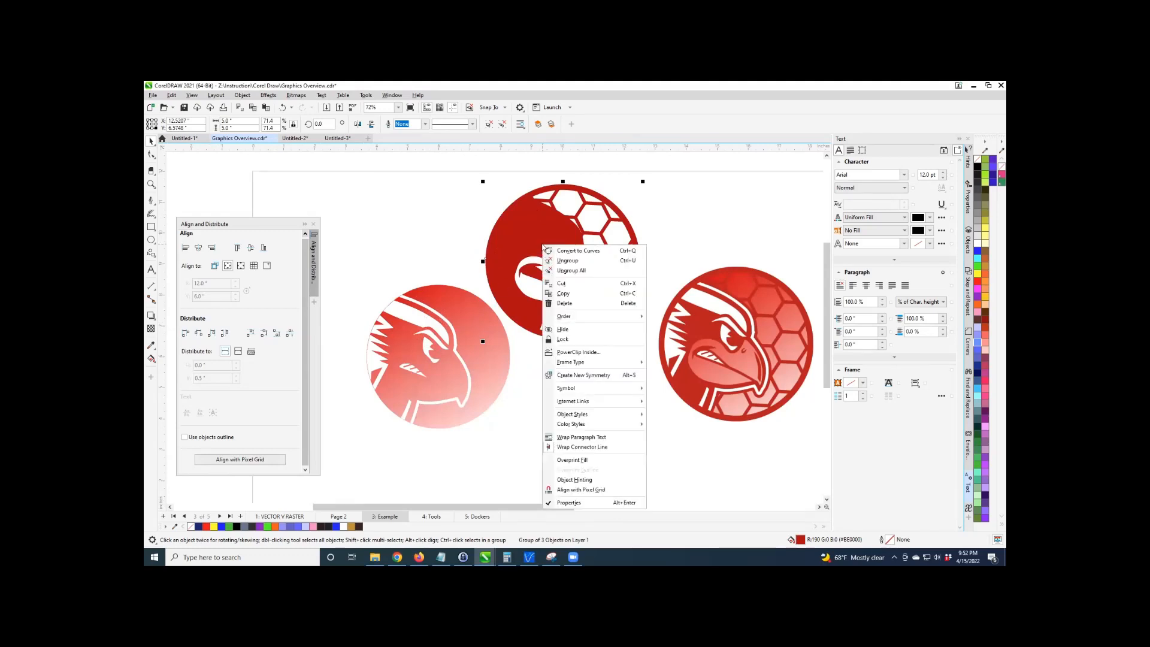
left_click(565, 260)
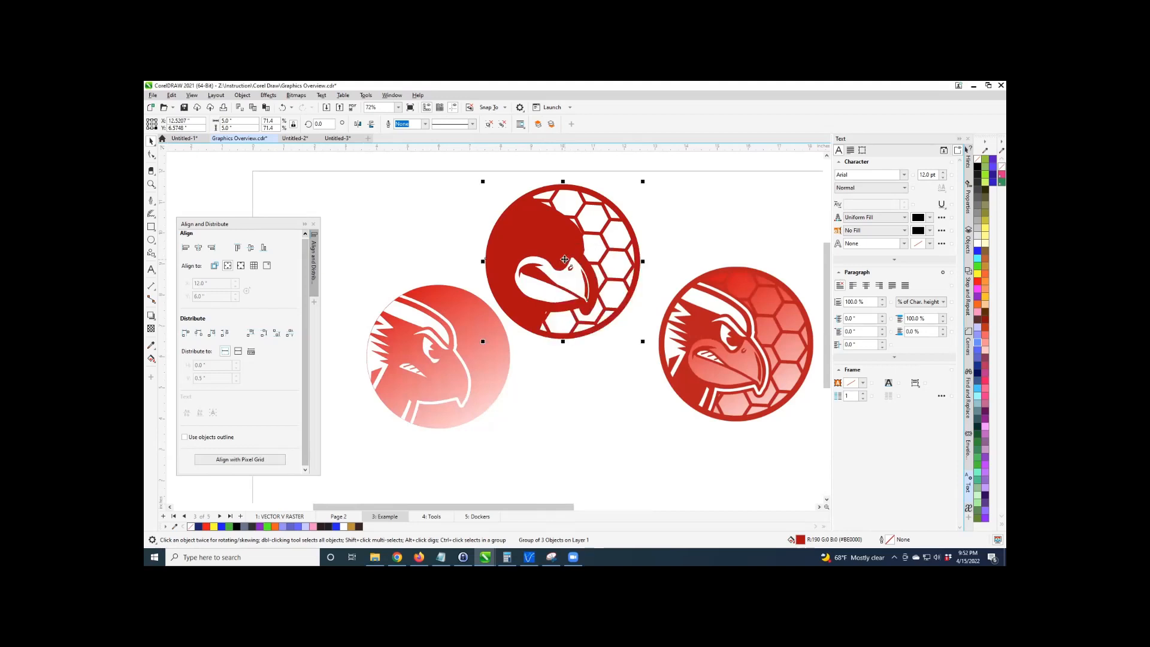
Show the nodes of the ungrouped dark red main curve and move the curve off its two small beak pieces.
left_click(666, 218)
left_click(634, 240)
key("F10")
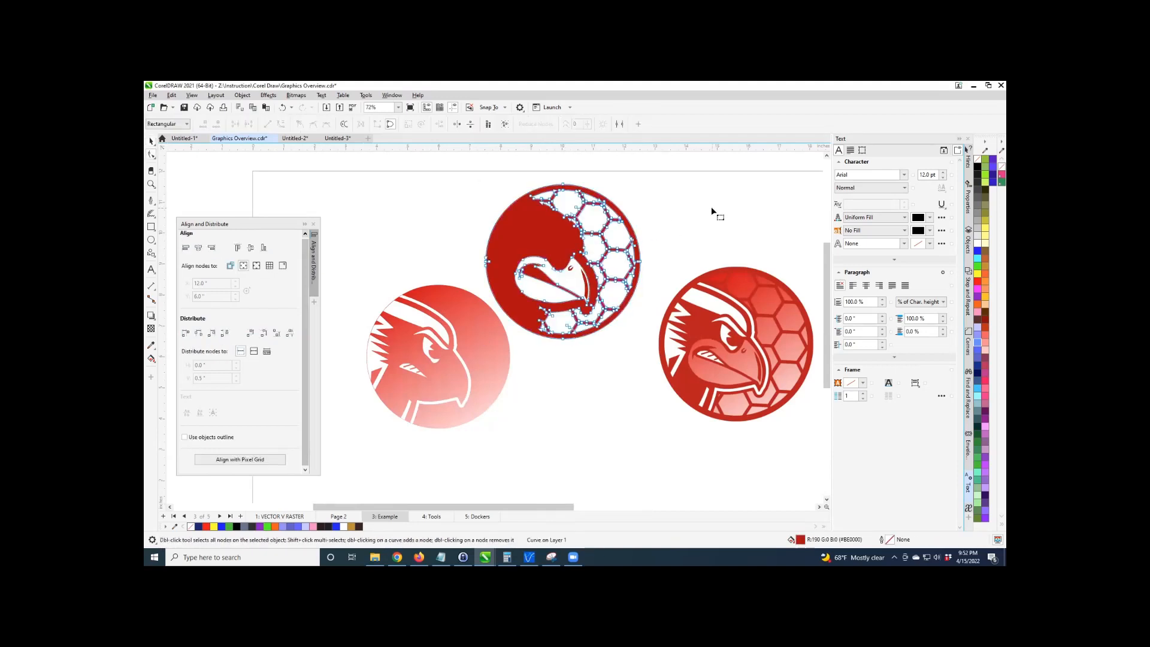
left_click(151, 140)
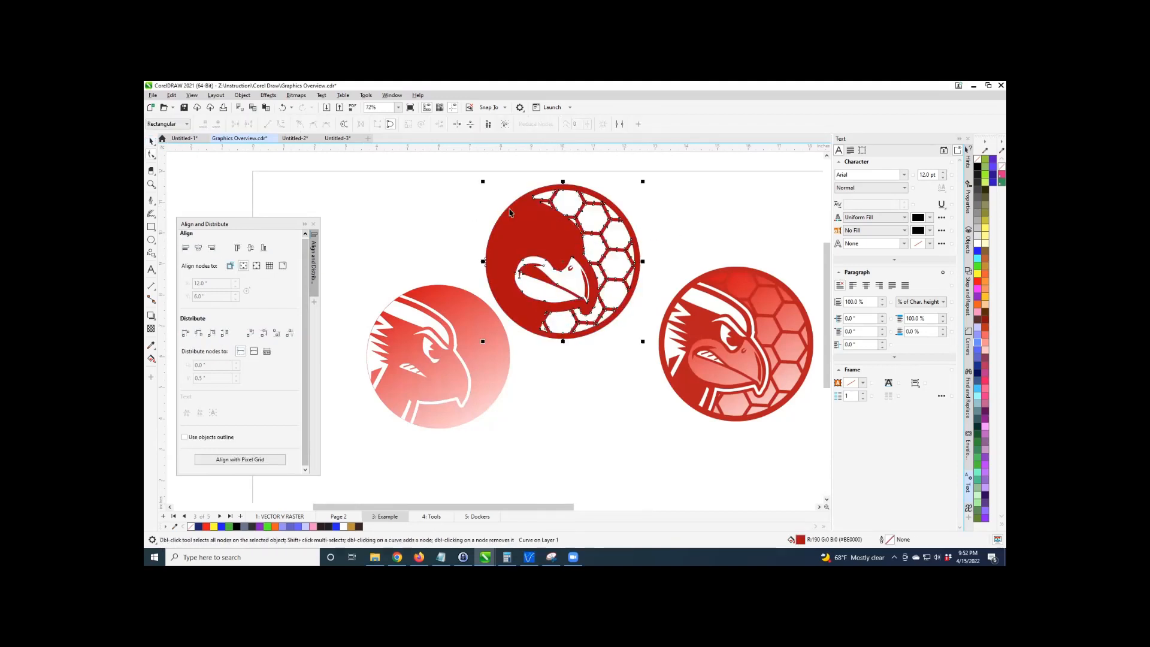
left_click_drag(630, 220, 709, 196)
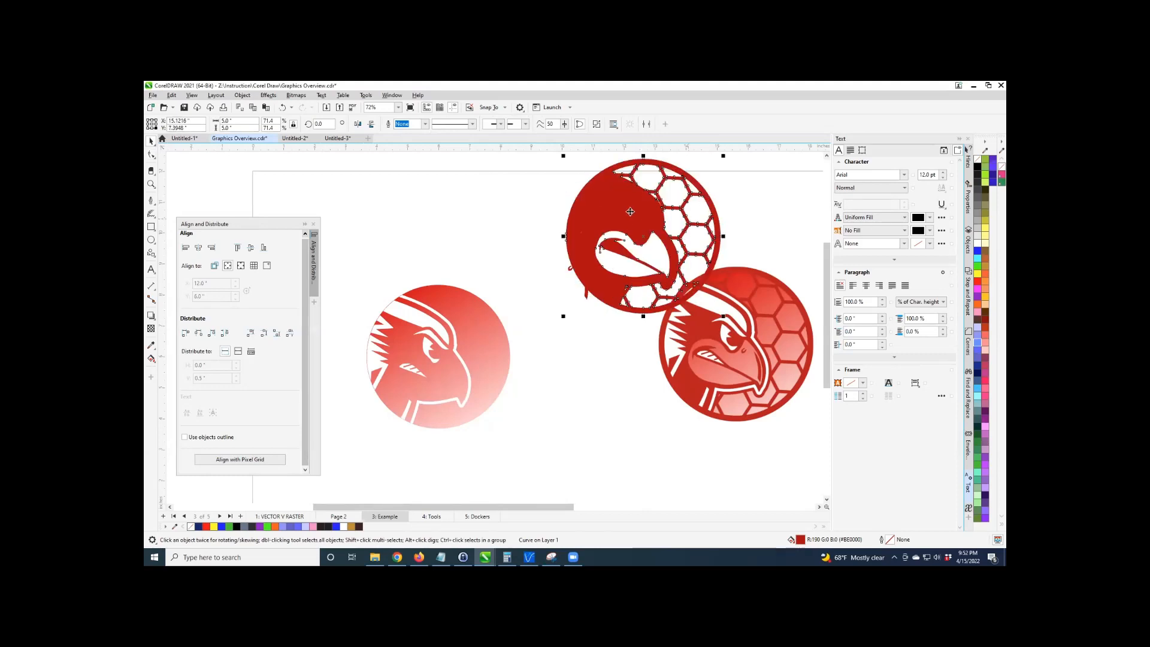
left_click_drag(623, 212, 567, 225)
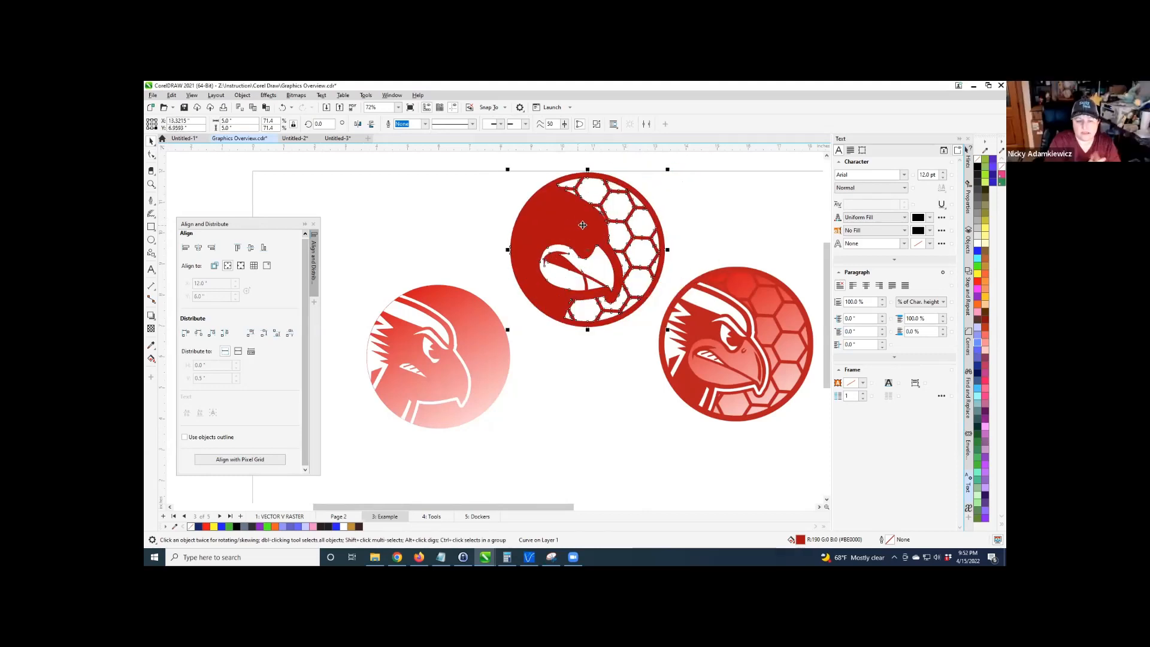
Break the dark red main curve apart into its separate shapes.
scroll(599, 215, "up", 1)
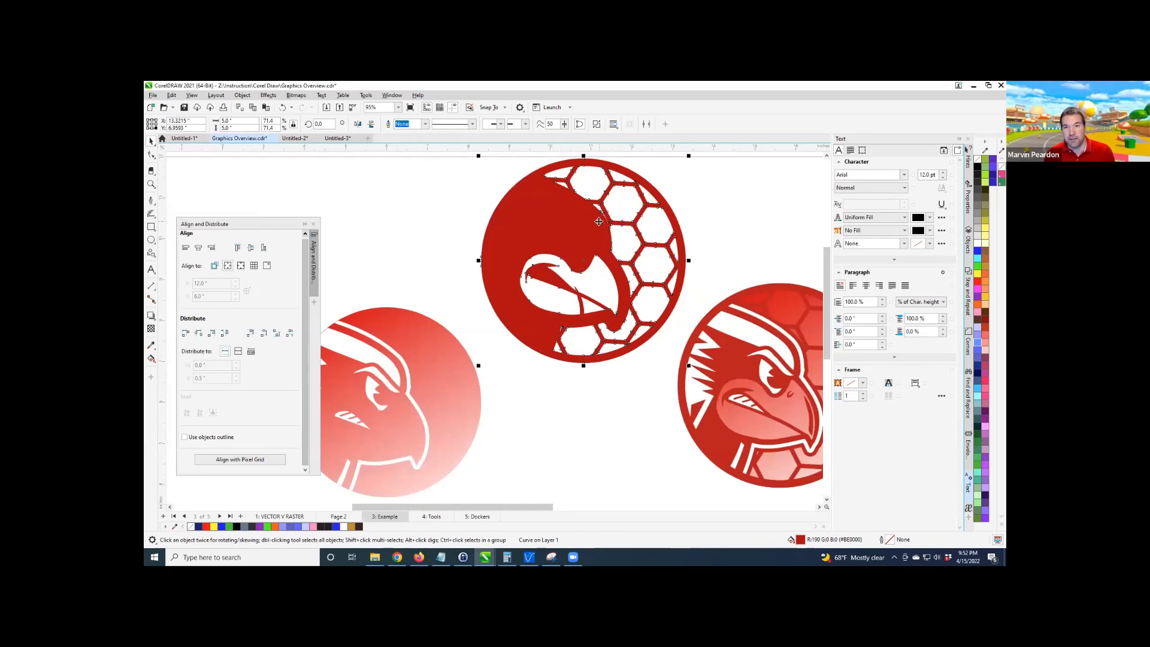
scroll(595, 204, "up", 3)
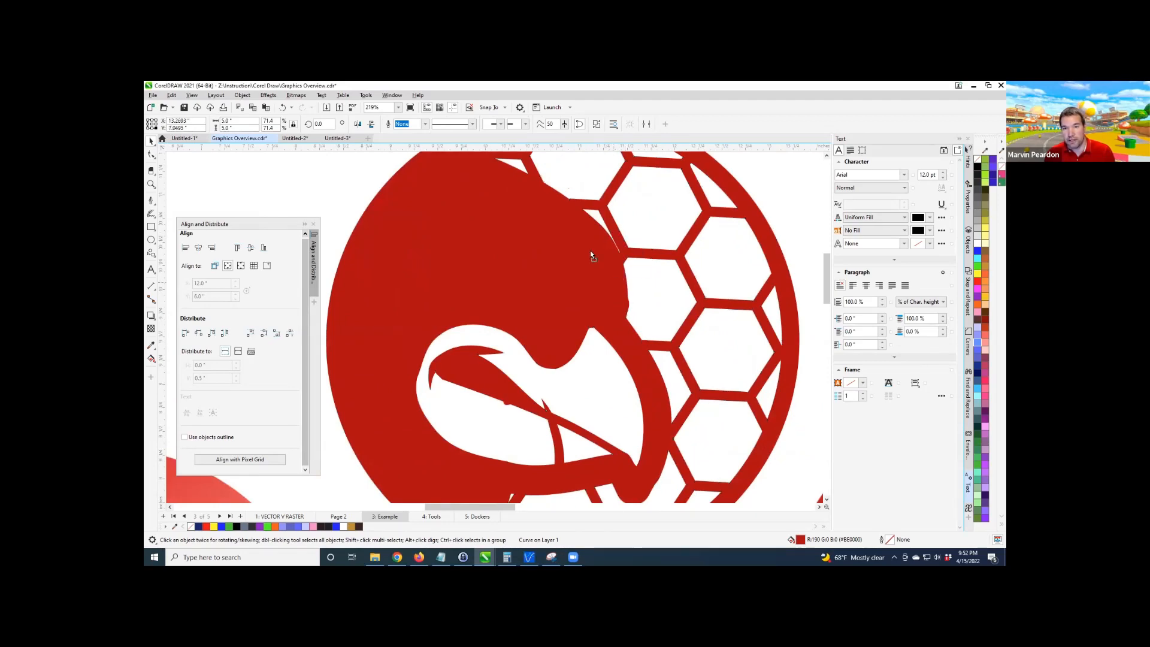
scroll(590, 250, "down", 3)
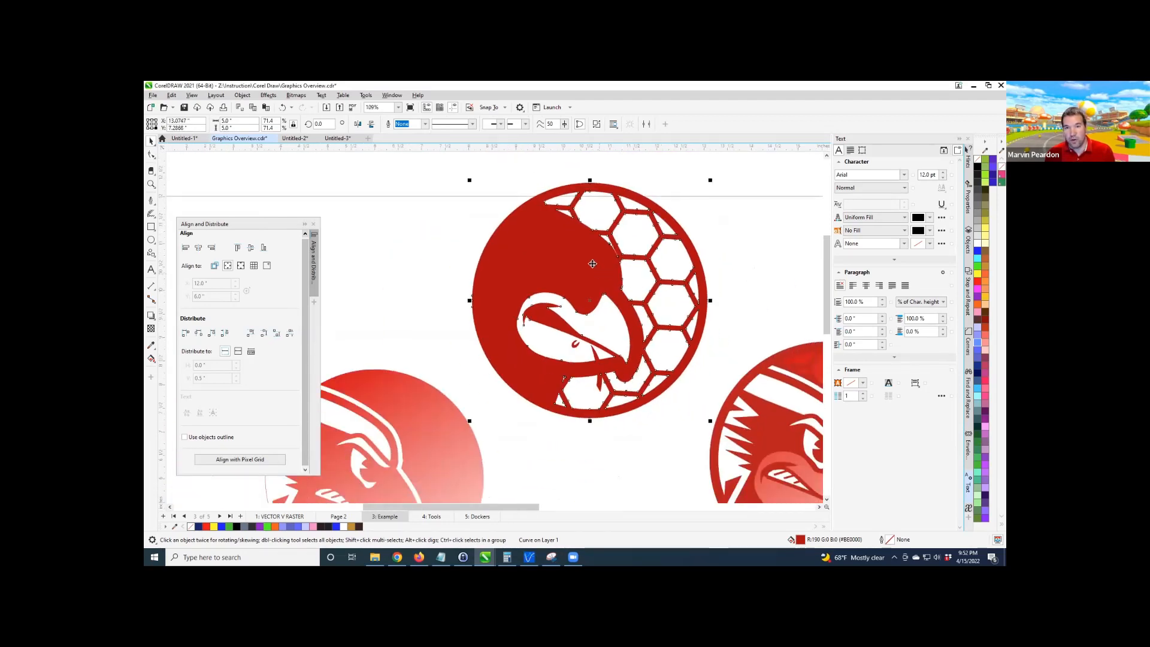
right_click(602, 274)
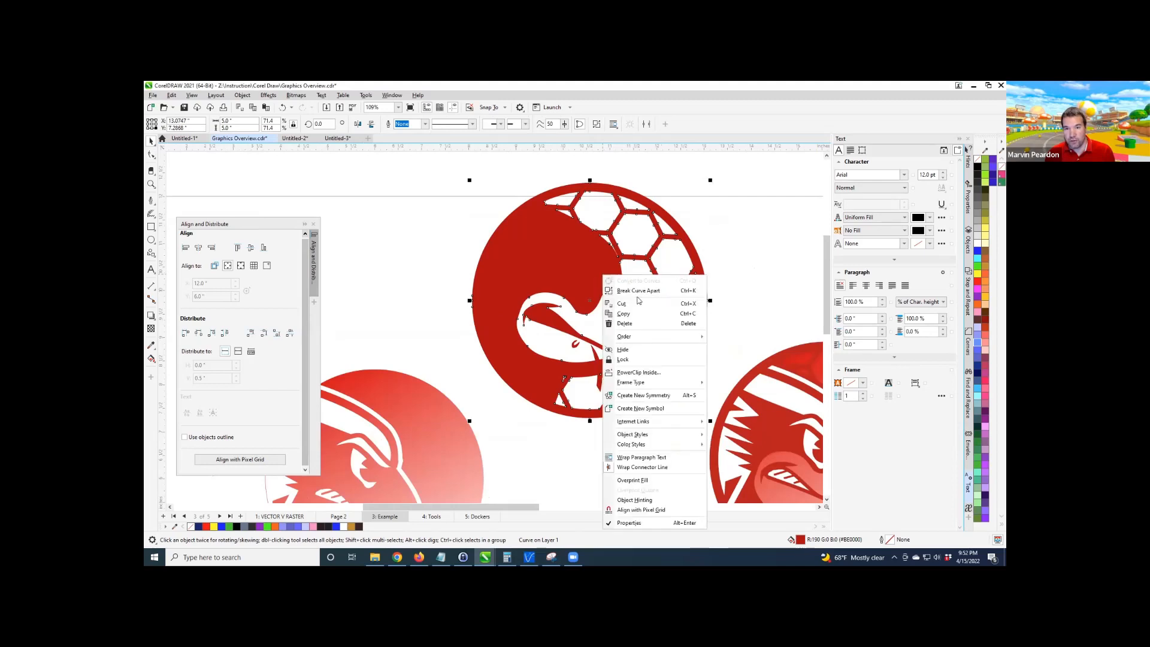
left_click(638, 292)
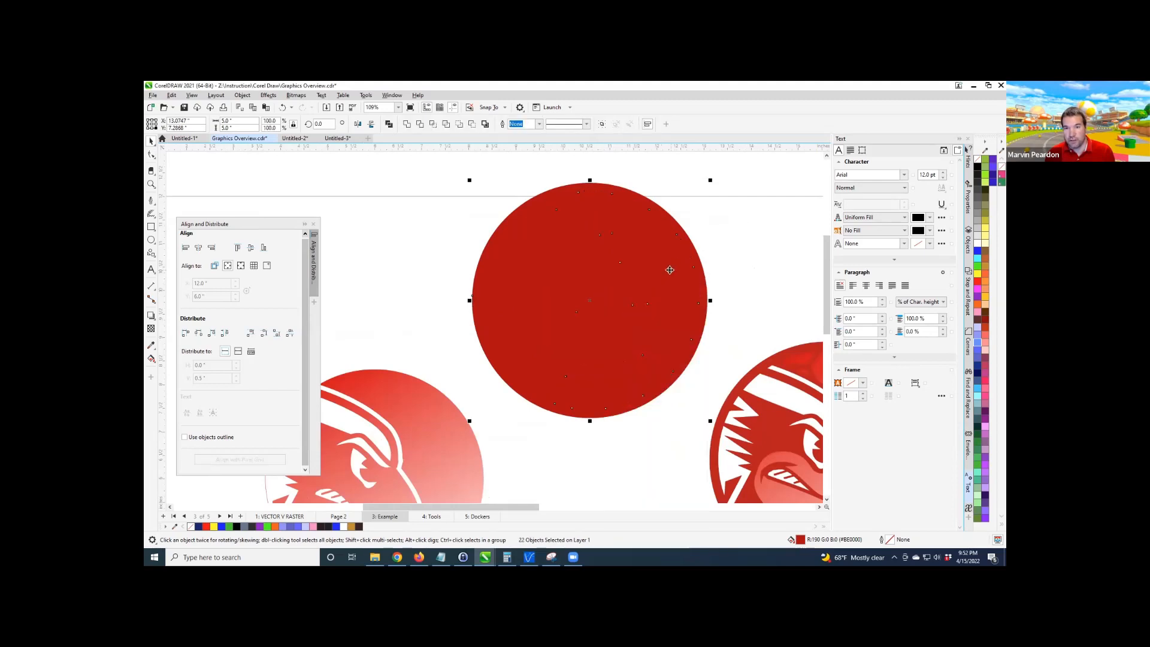
Move the solid red circle aside and pull one hexagon piece away from the remaining shapes.
scroll(670, 270, "down", 2)
left_click(665, 274)
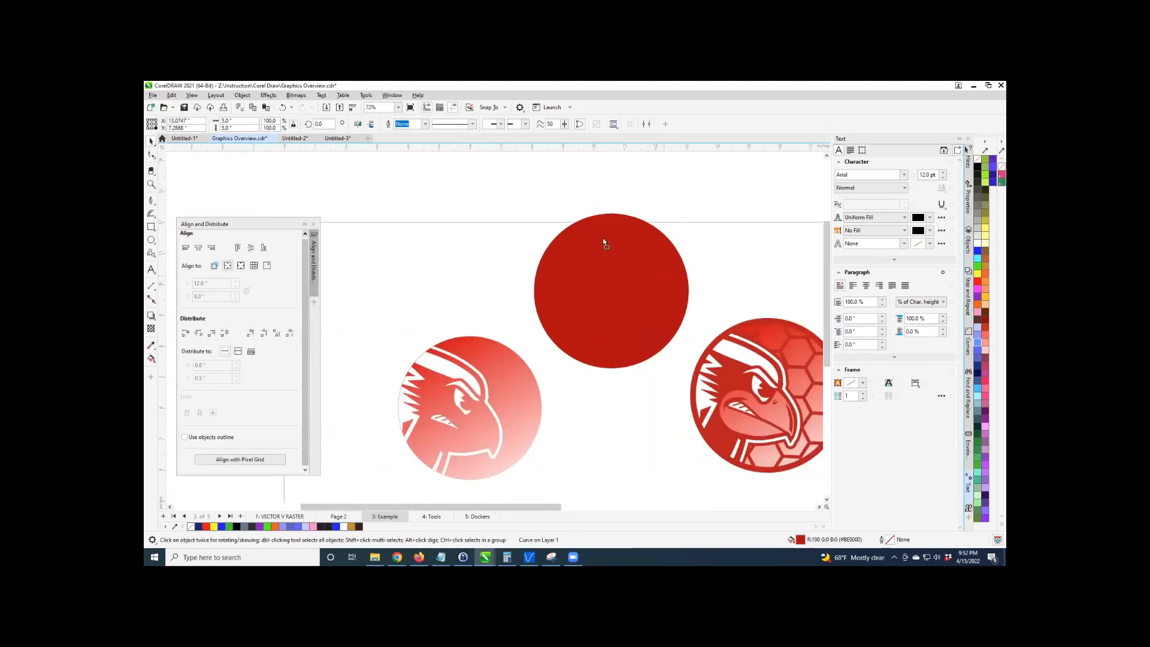
left_click_drag(603, 238, 441, 170)
left_click(647, 277)
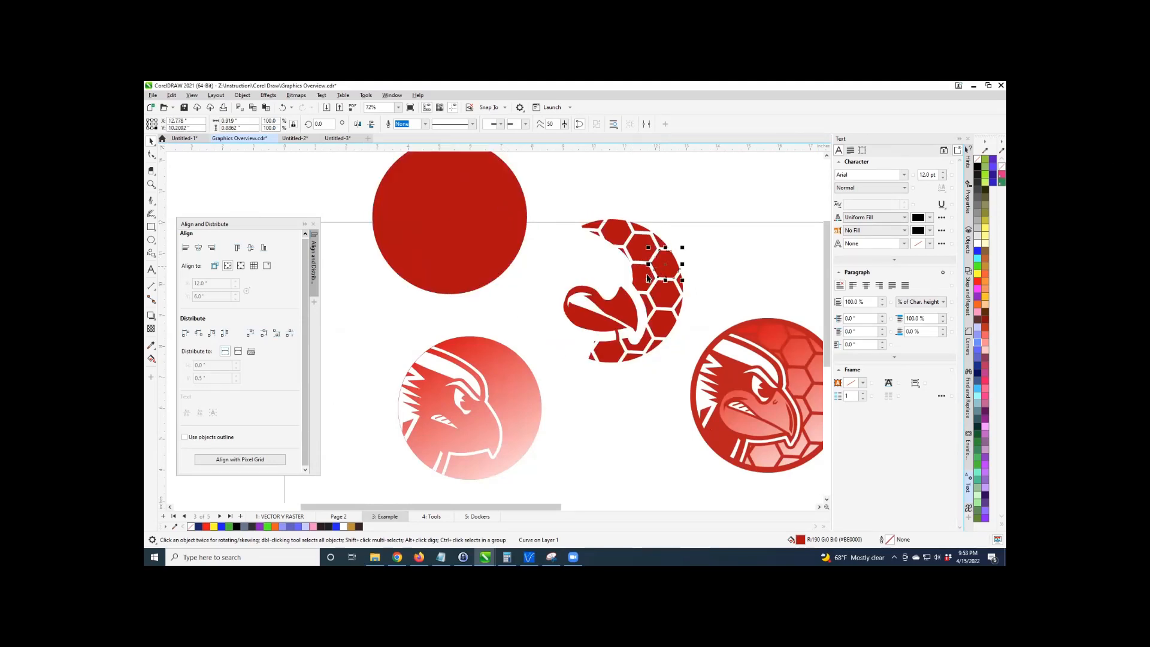
left_click_drag(648, 277, 660, 218)
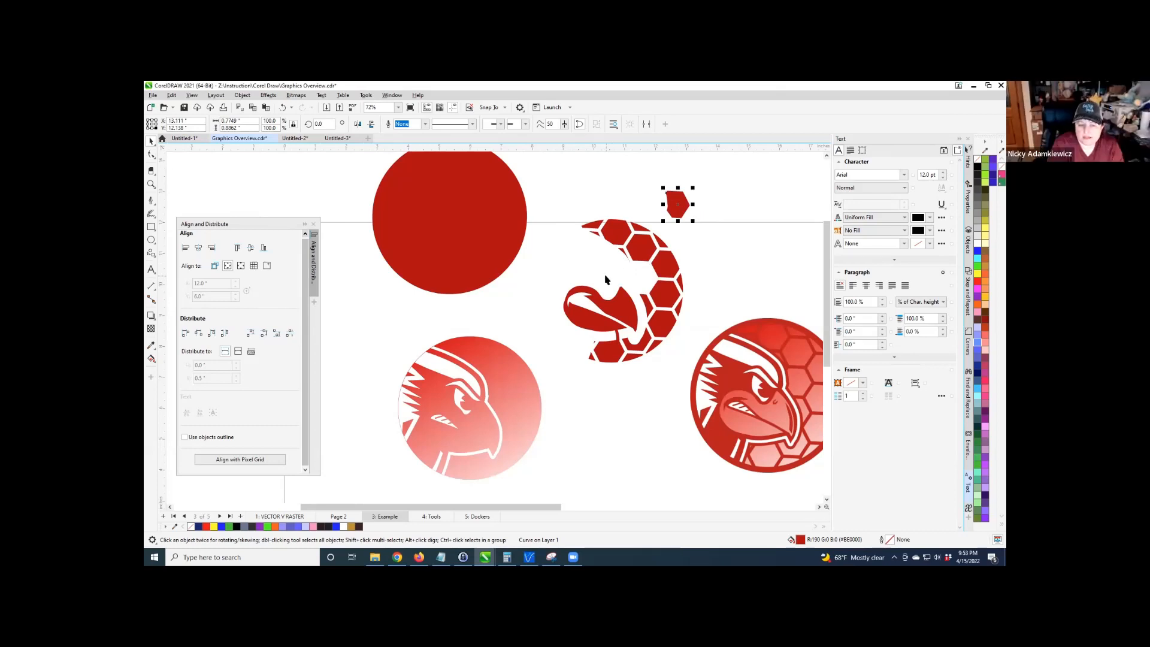
Undo the moves of the circle and hexagon piece and the breaking apart of the curve.
key("ctrl+z")
key("ctrl+z")
key("ctrl+z")
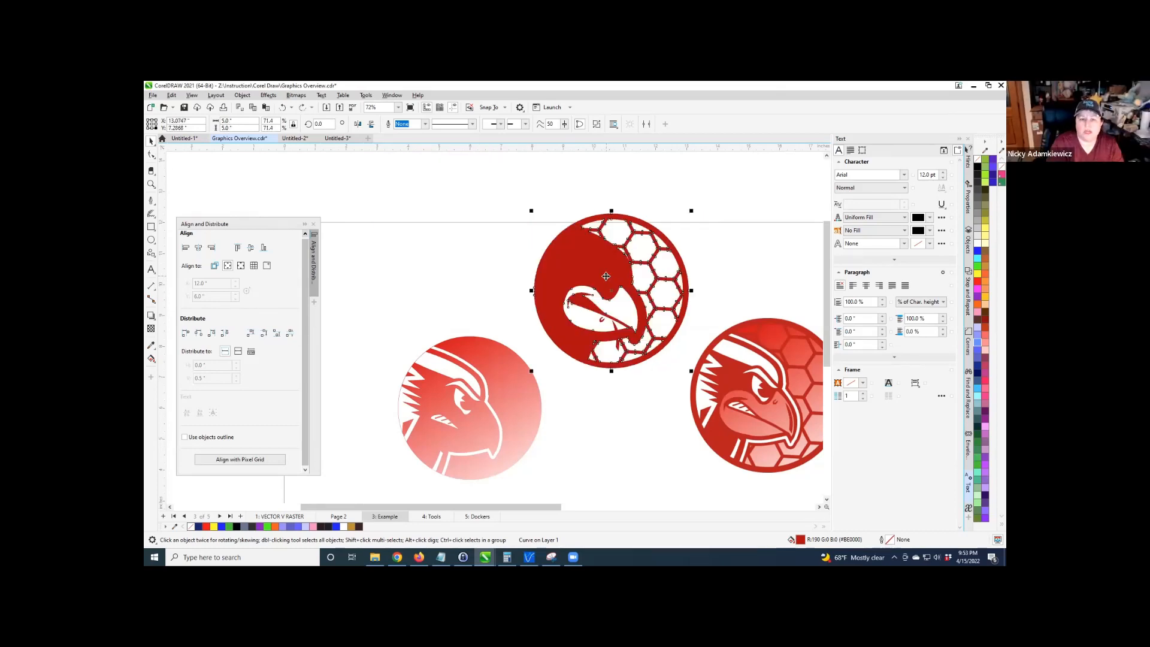
Try a light purple fill on the main curve, and undo everything back to the intact grouped logo on its gradient circle.
left_click(977, 334)
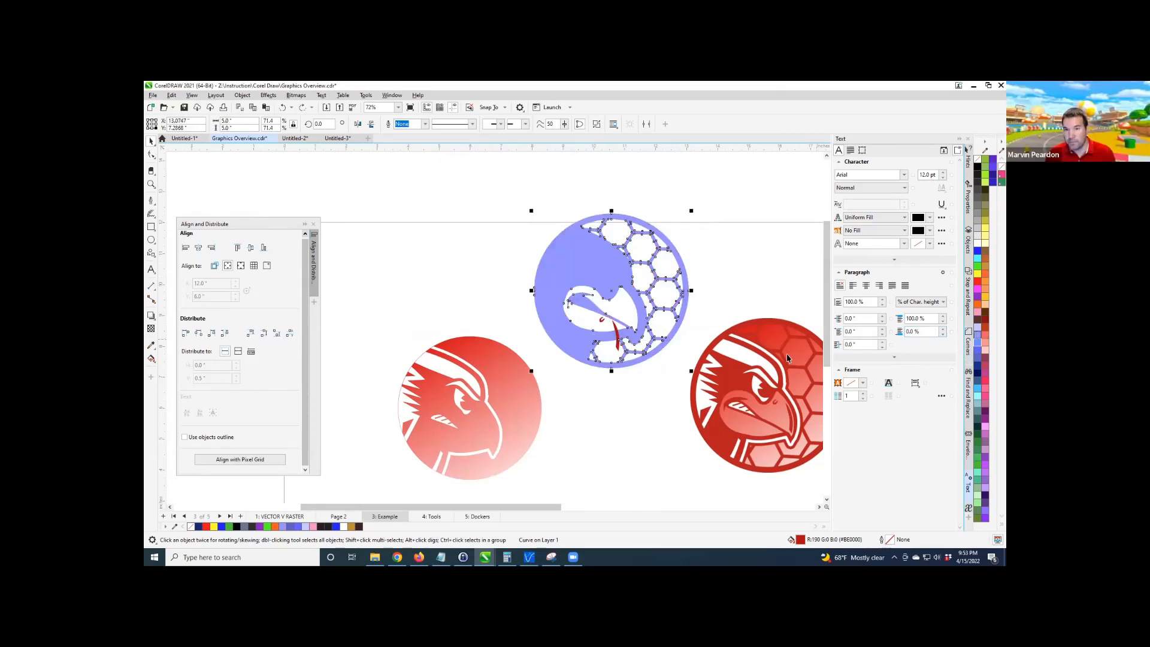
key("Escape")
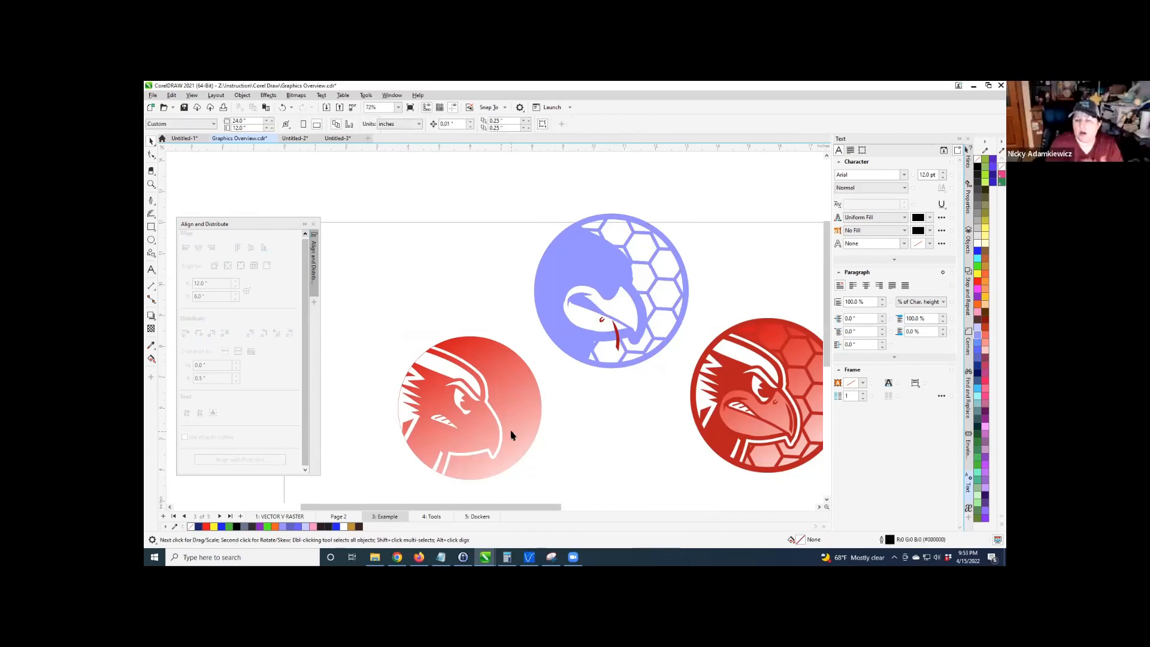
key("ctrl+z")
key("ctrl+z")
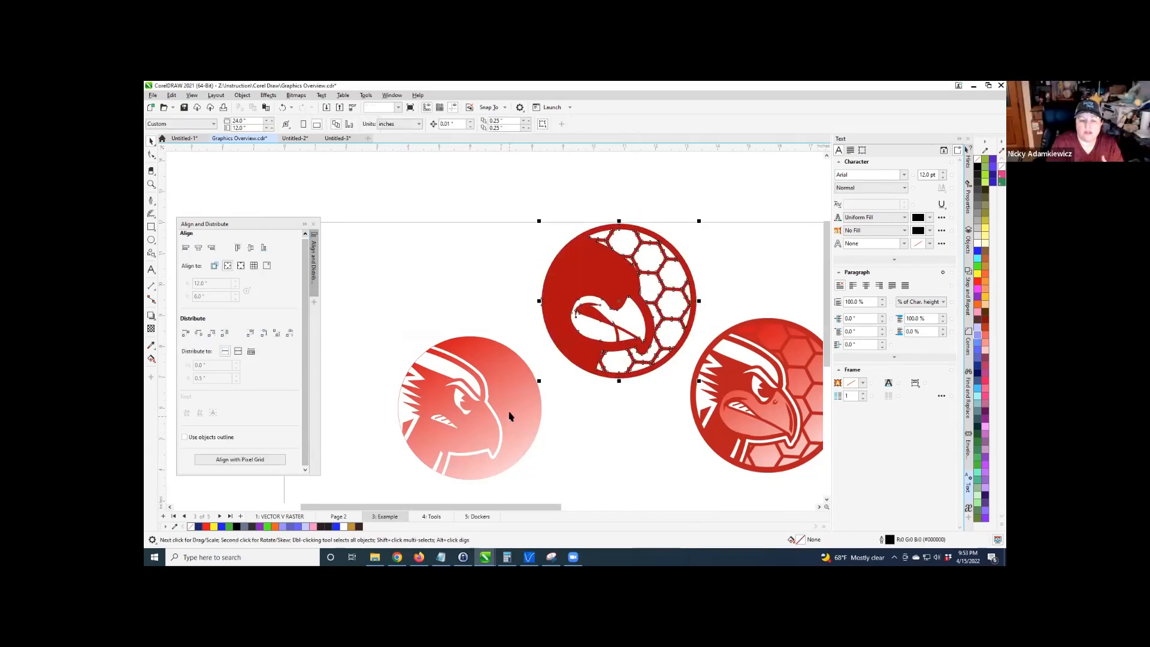
key("ctrl+z")
key("ctrl+z")
key("ctrl+z")
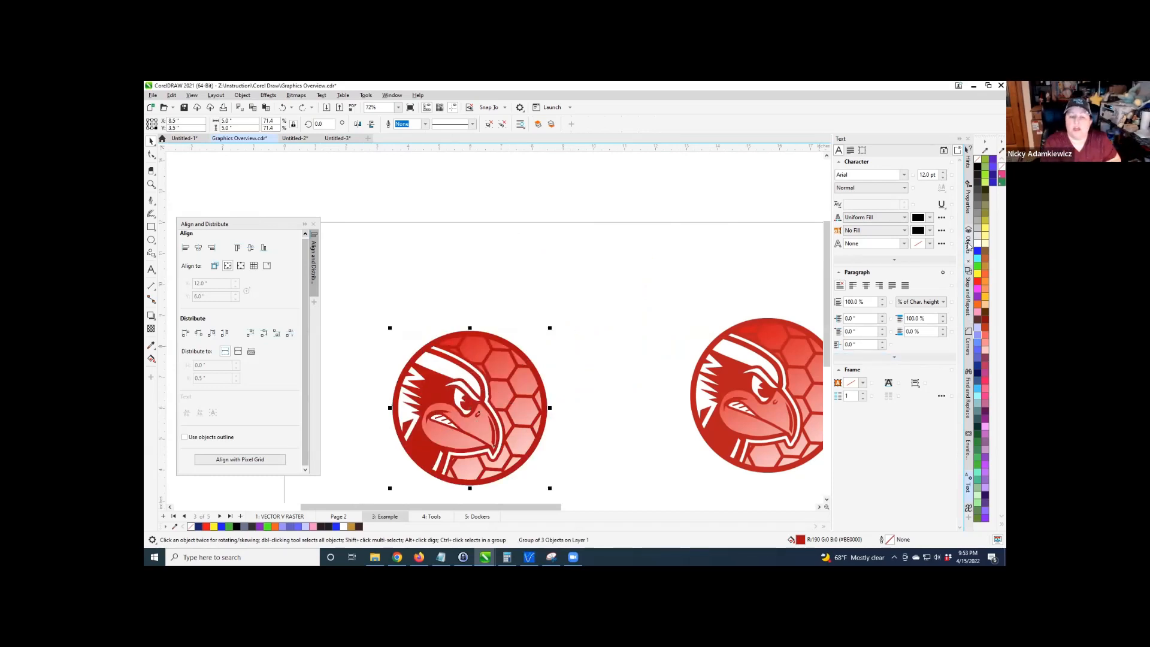
Select the main curve inside the logo's group of three objects through the Objects docker and fill it with Desert Blue (#336699).
left_click(969, 246)
scroll(916, 447, "down", 3)
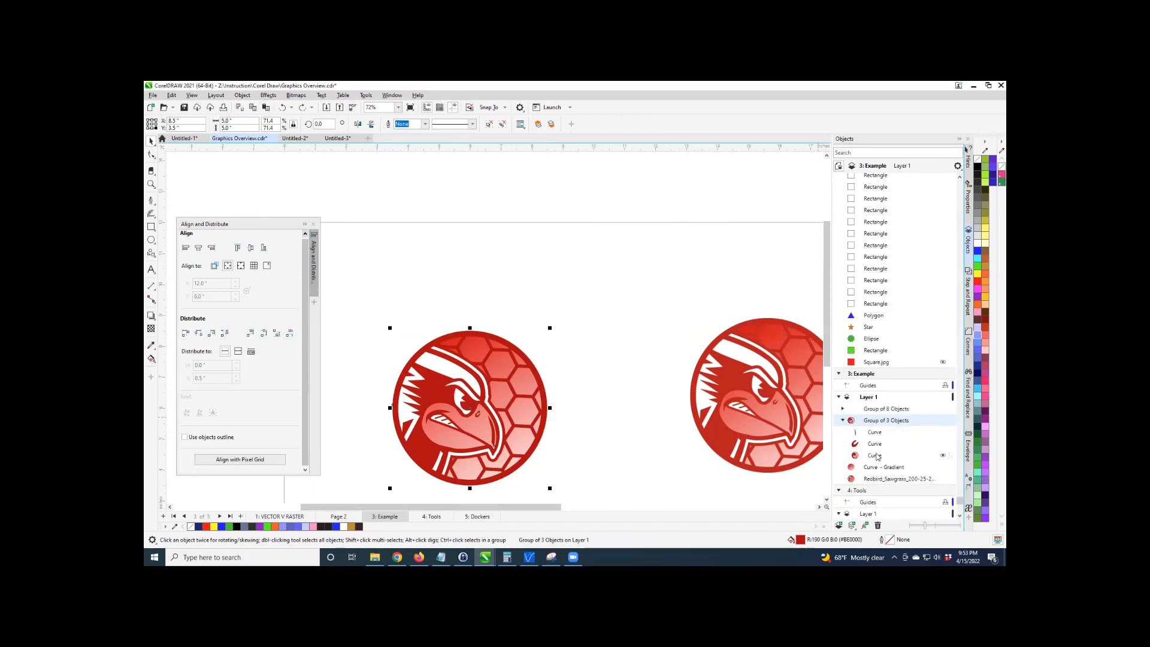
left_click(876, 456)
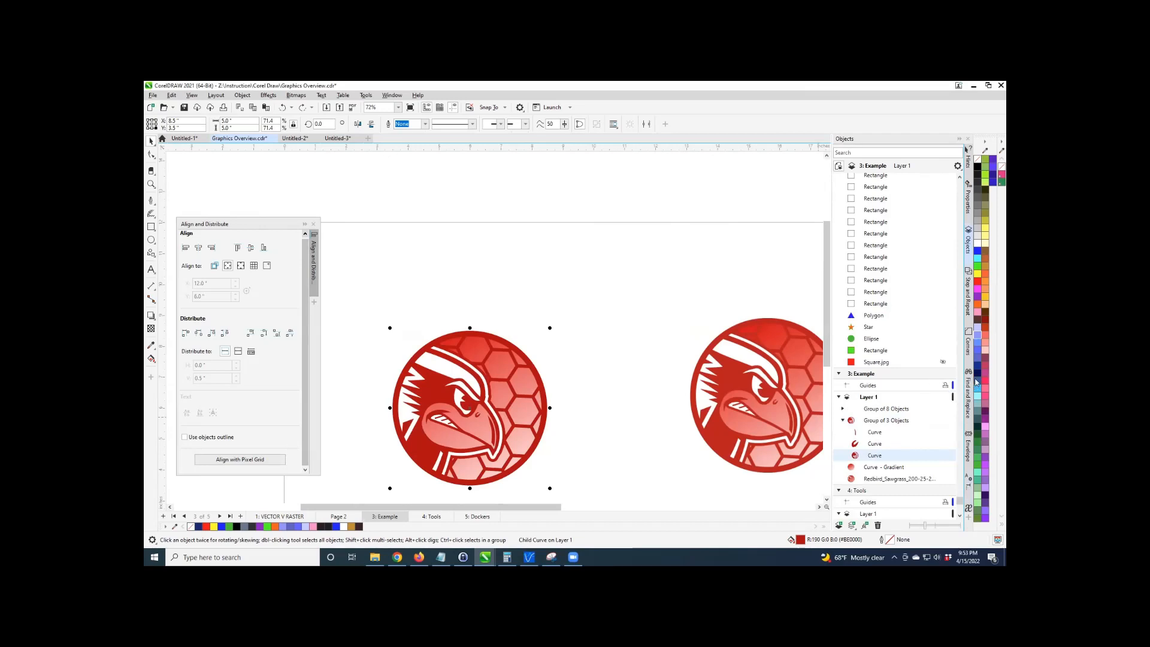
left_click(976, 381)
left_click(614, 450)
scroll(485, 445, "up", 2)
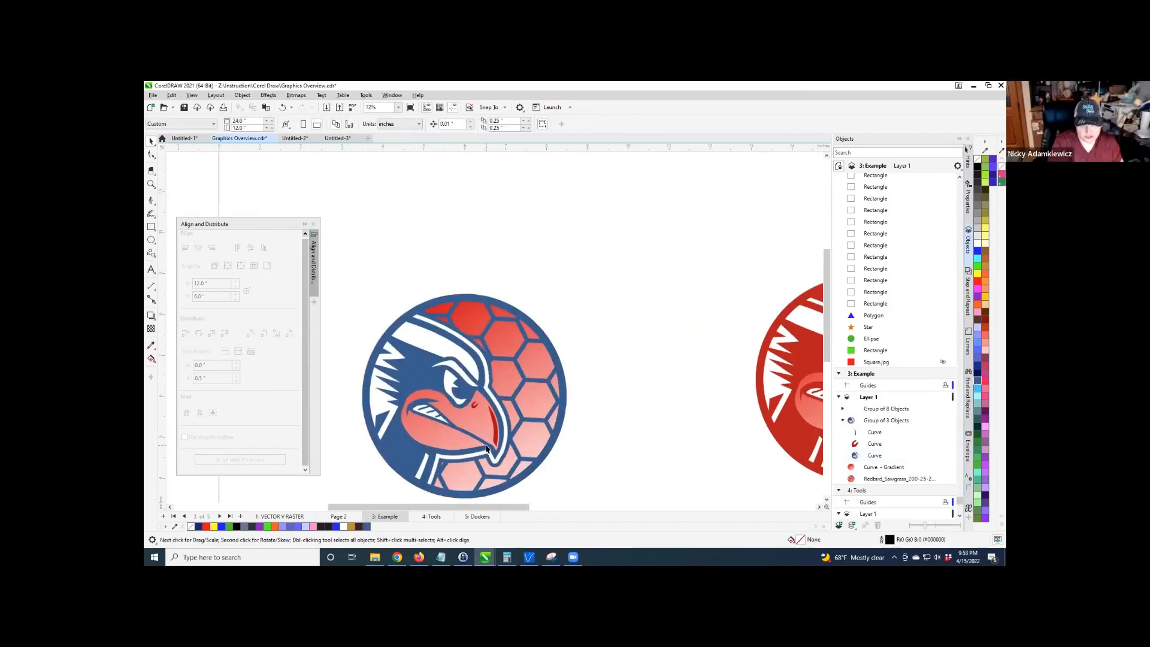
Fill the narrow red curve along the beak's edge, the first child of the group, with Desert Blue (#336699).
left_click(502, 436)
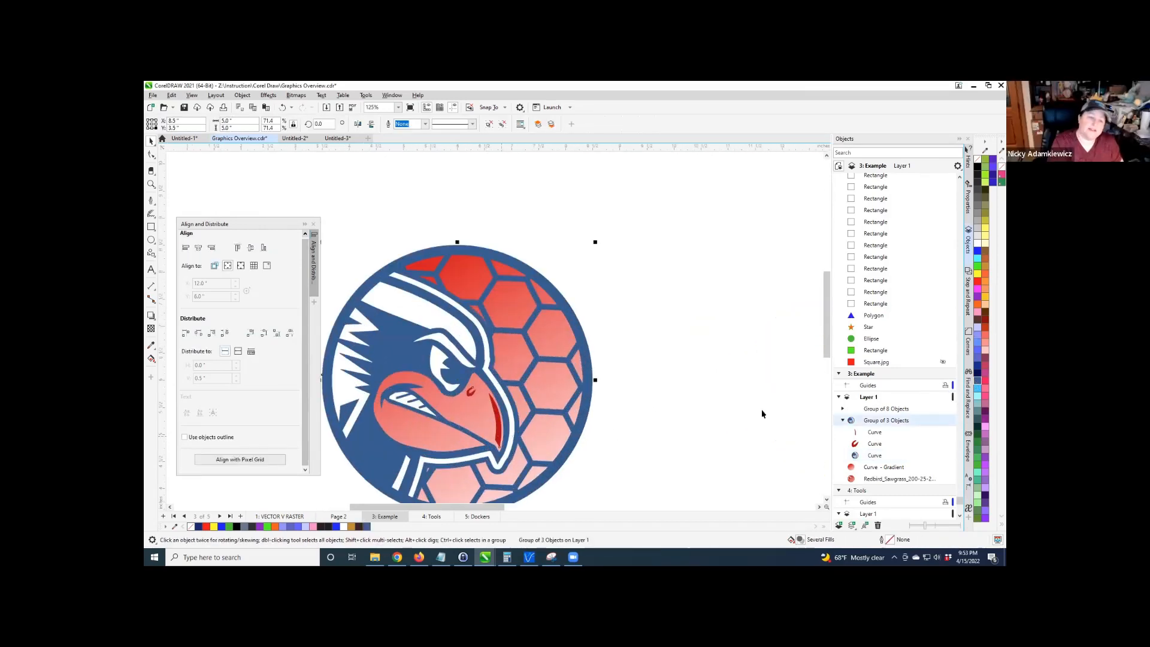
left_click(868, 433)
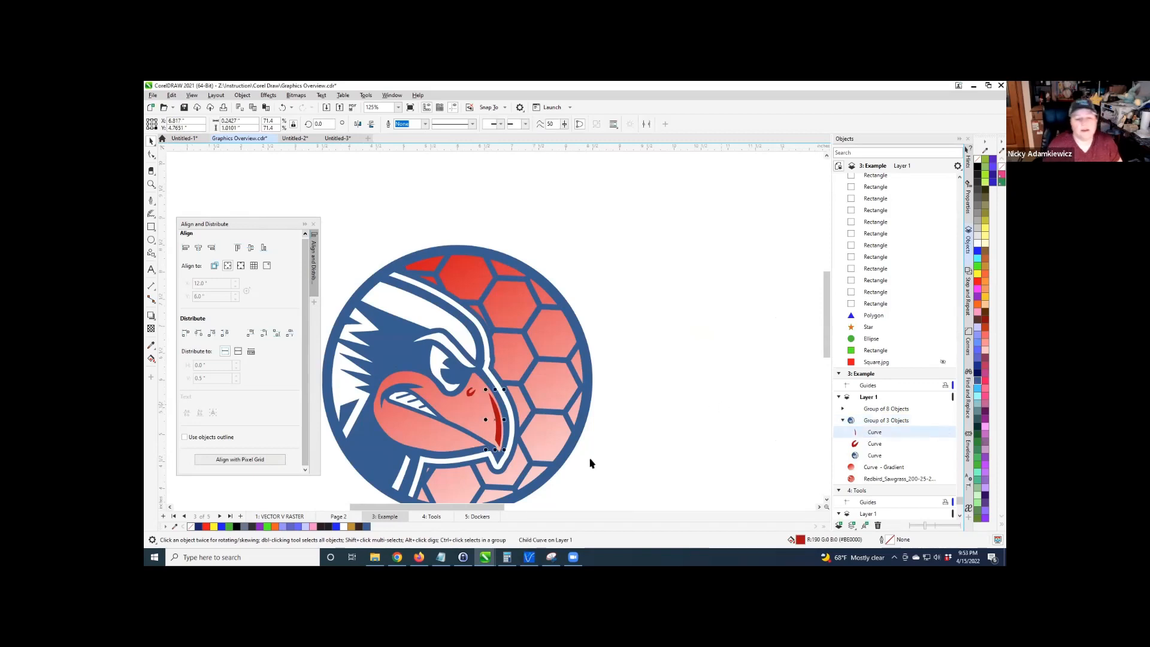
left_click(367, 527)
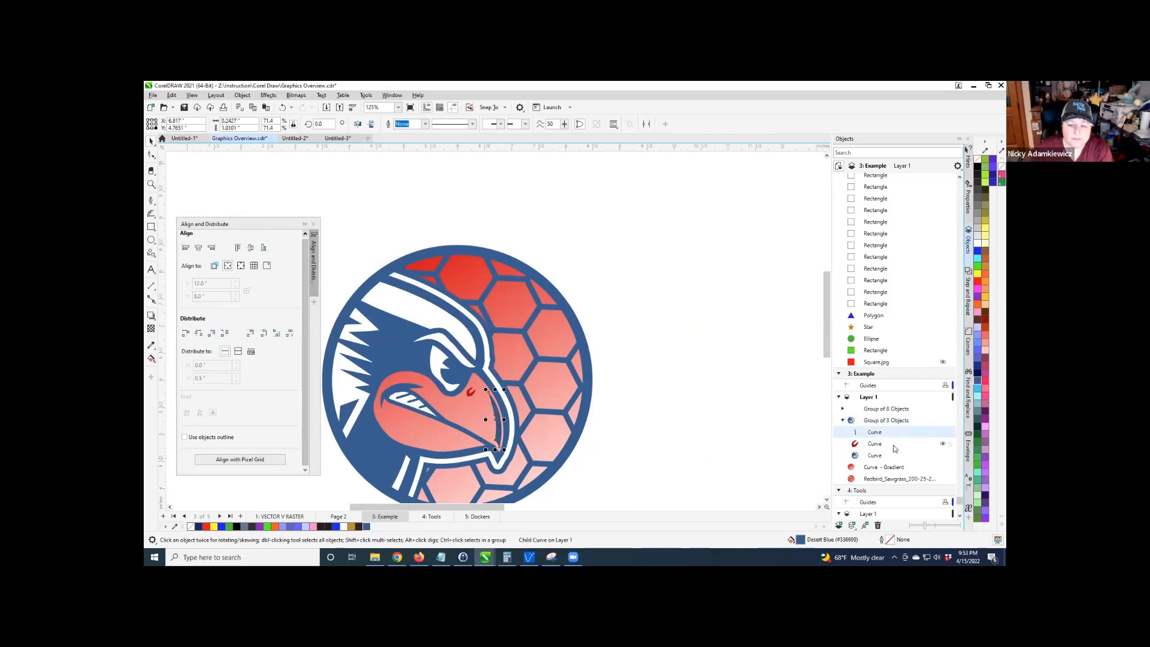
Fill the small nostril curve on the beak, the second child of the group, with Desert Blue (#336699) and clear the selection.
left_click(872, 443)
left_click(365, 526)
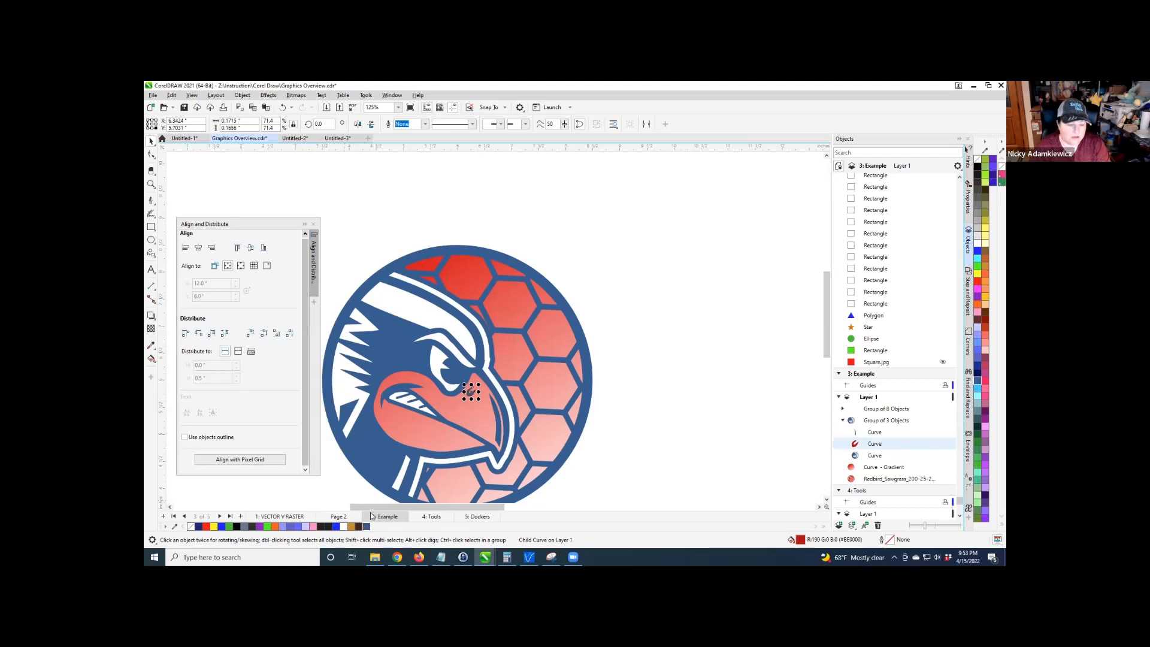
scroll(824, 305, "down", 2)
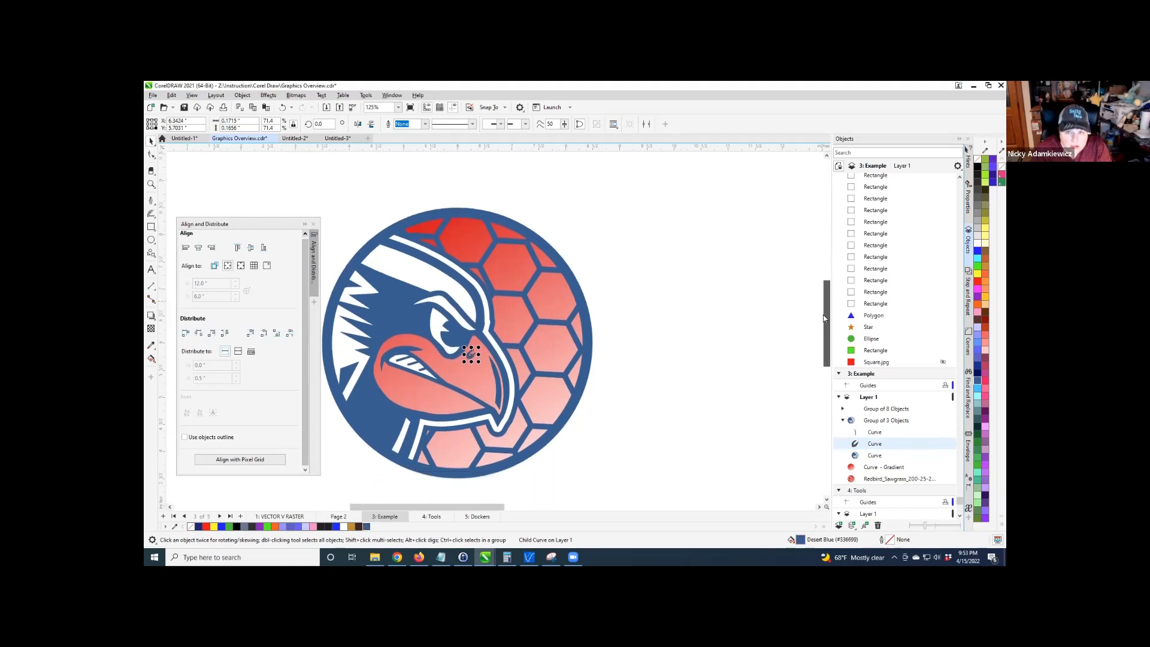
left_click(616, 372)
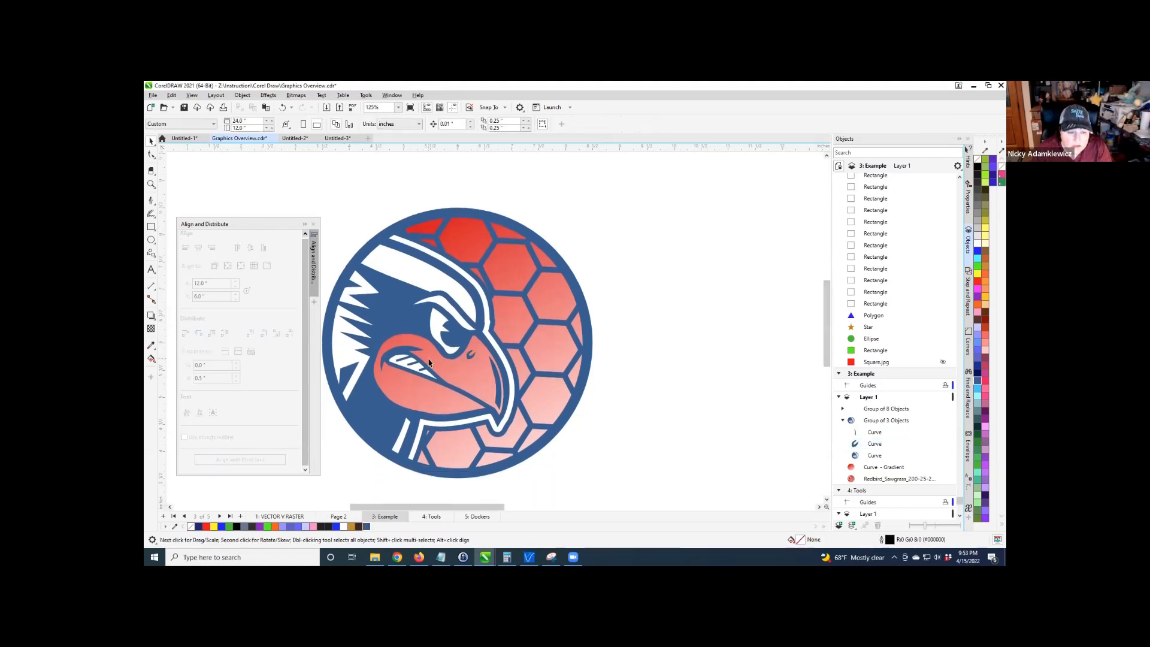
Select the all-red Redbird_Sawgrass bitmap logo and move it slightly up and to the left on the page.
scroll(430, 362, "down", 2)
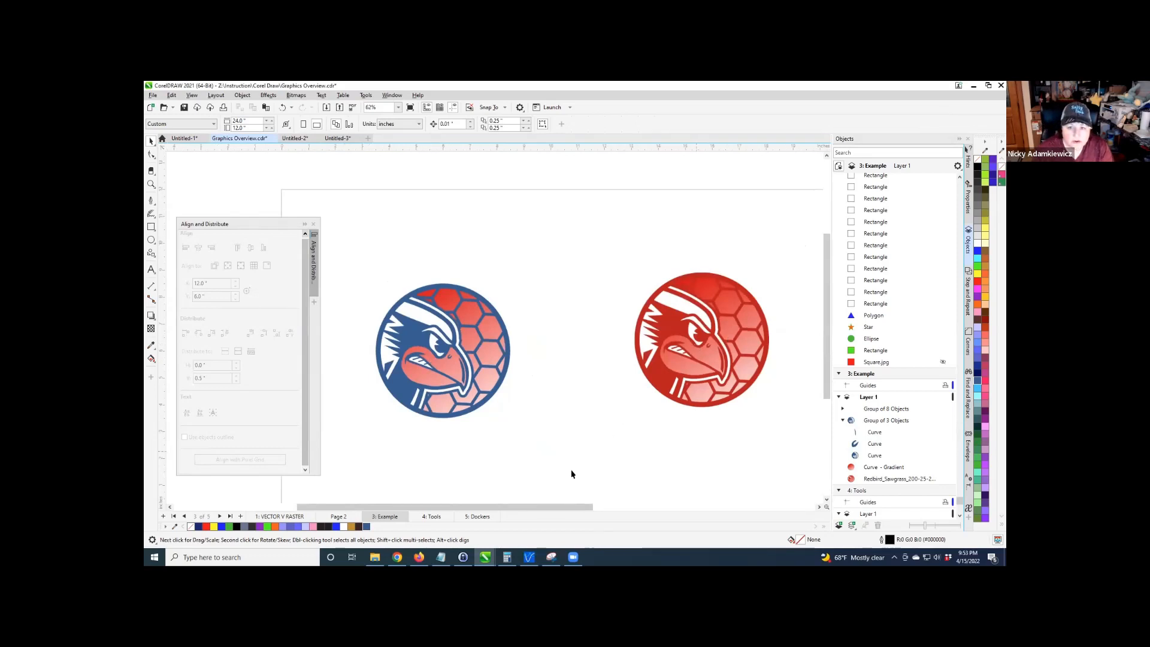
left_click_drag(571, 506, 633, 507)
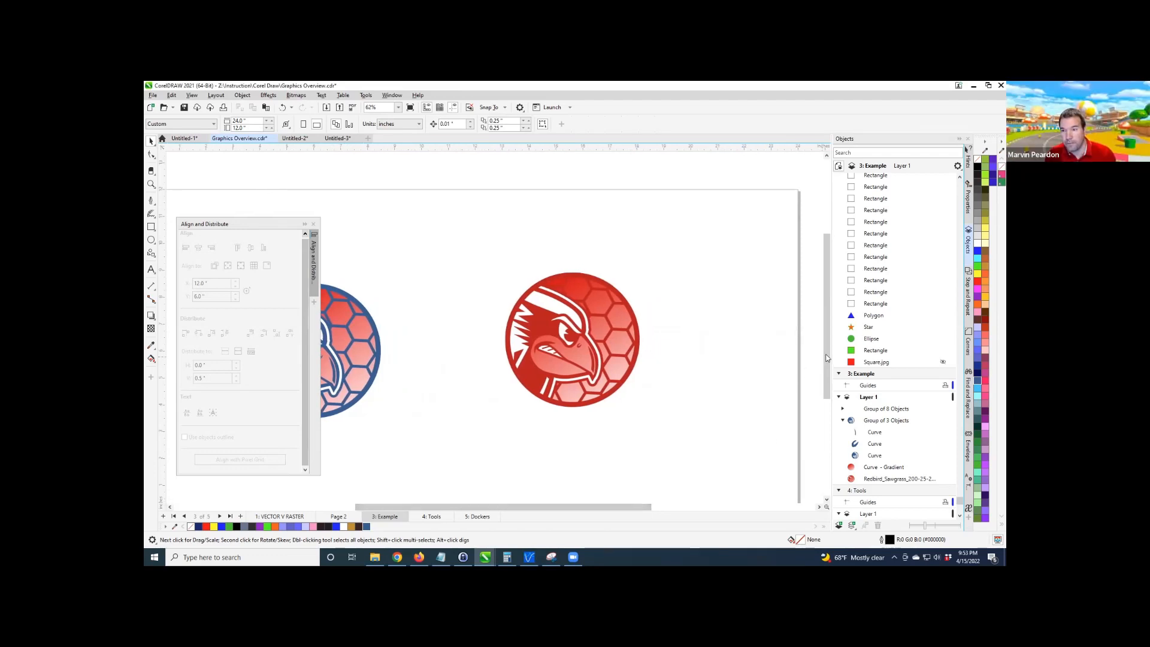
left_click_drag(826, 353, 826, 346)
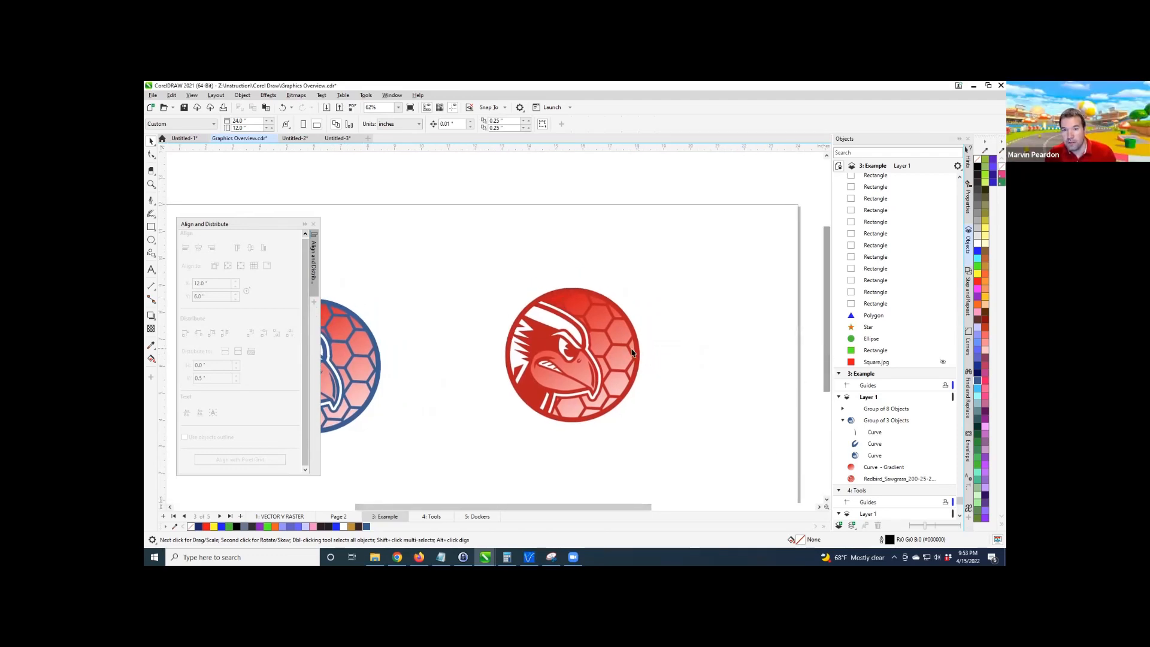
left_click(573, 345)
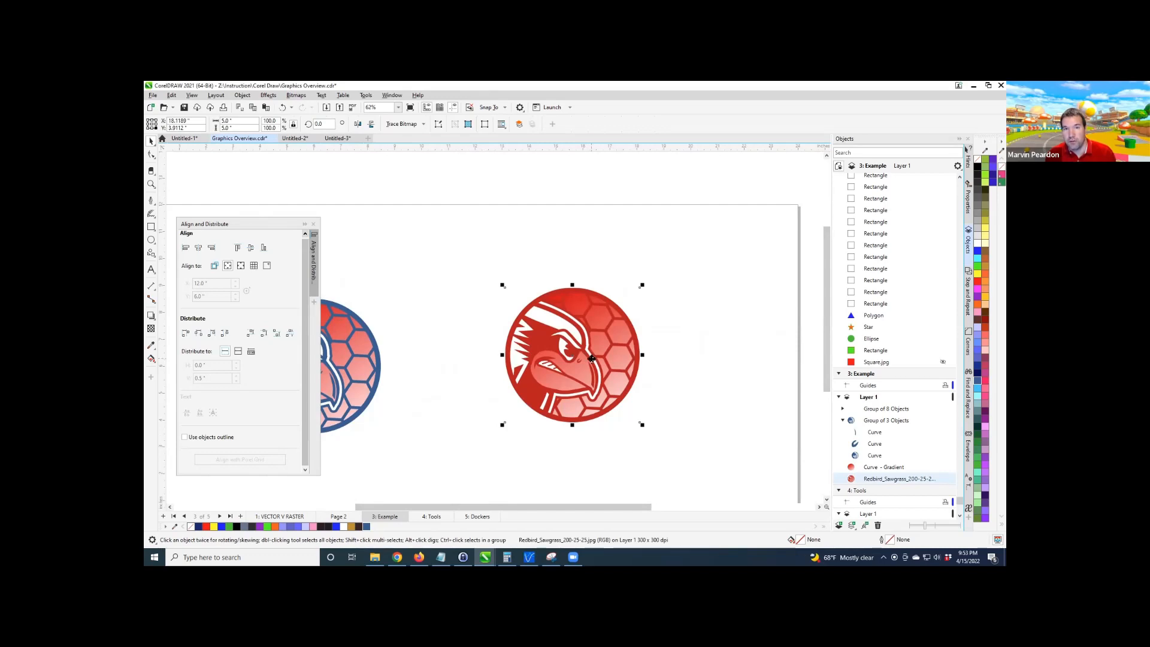
scroll(591, 358, "up", 2)
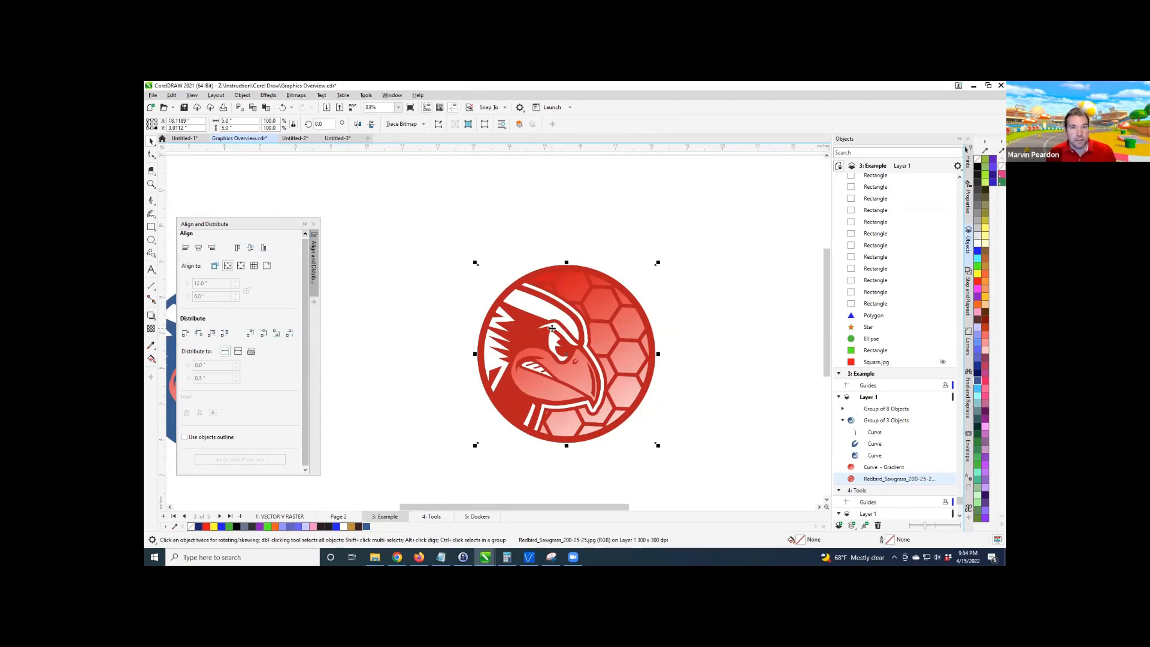
left_click_drag(538, 323, 511, 285)
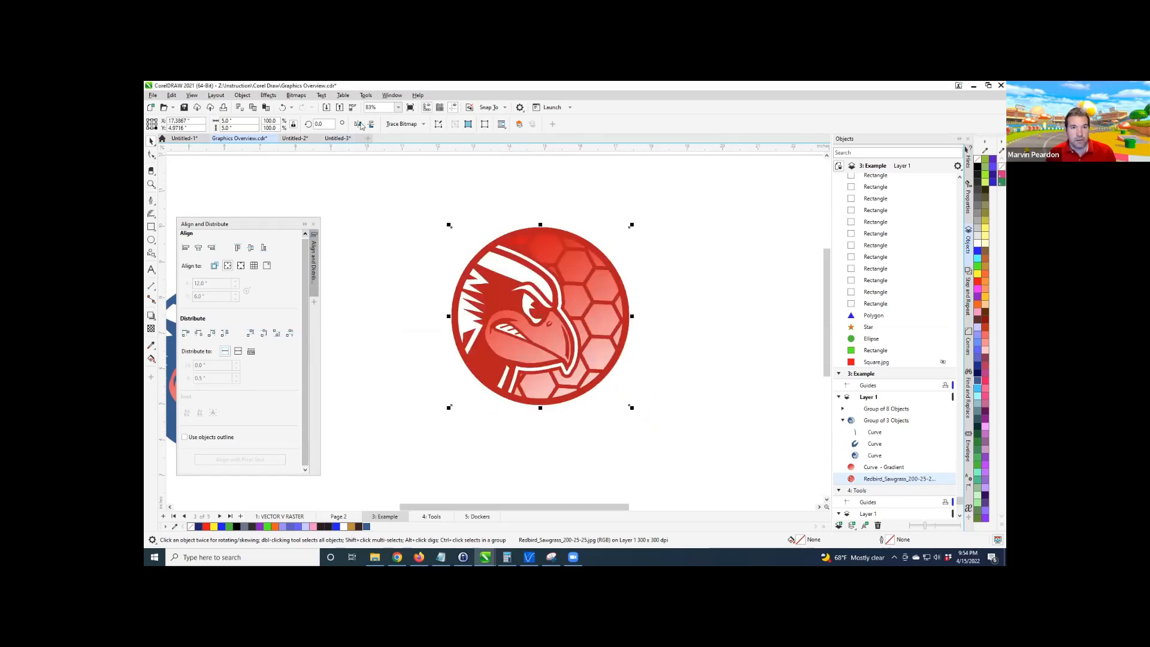
Try converting the red logo image to an RGB Color (24-bit) bitmap with anti-aliasing and a transparent background, and undo the conversion.
left_click(295, 96)
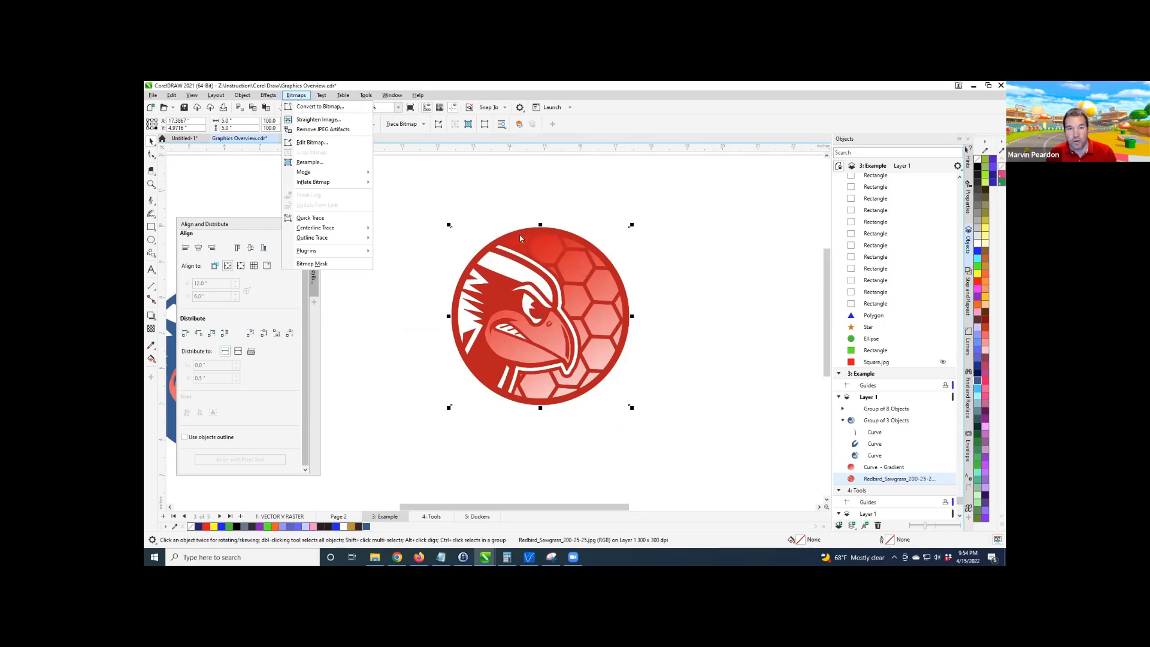
left_click(293, 107)
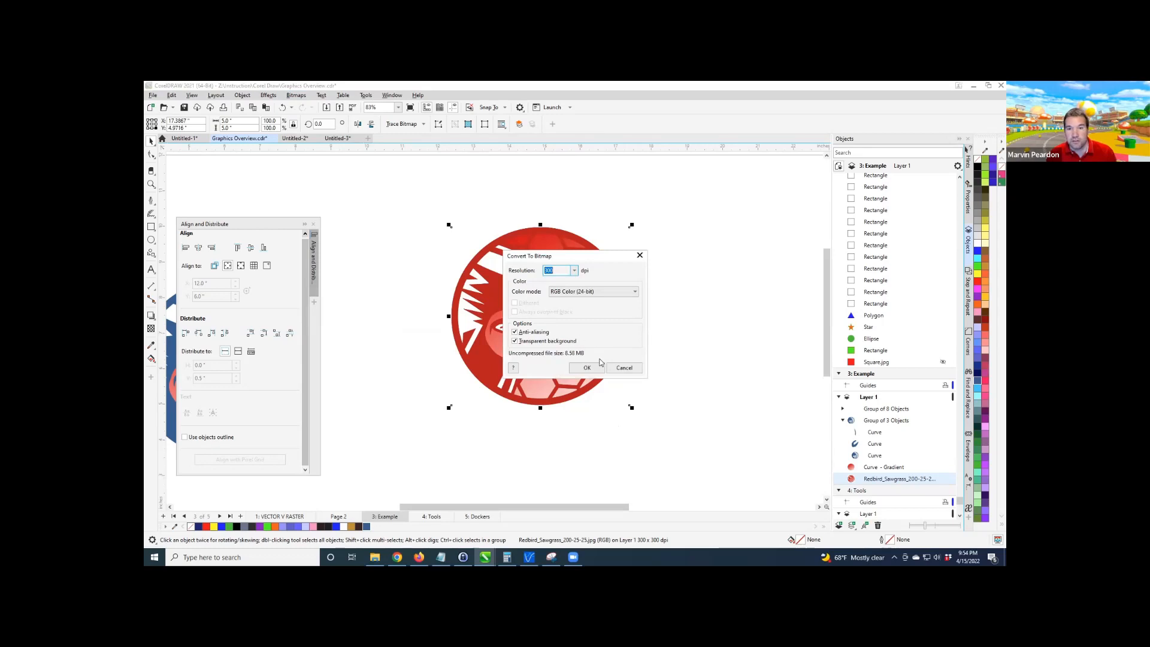
left_click(590, 367)
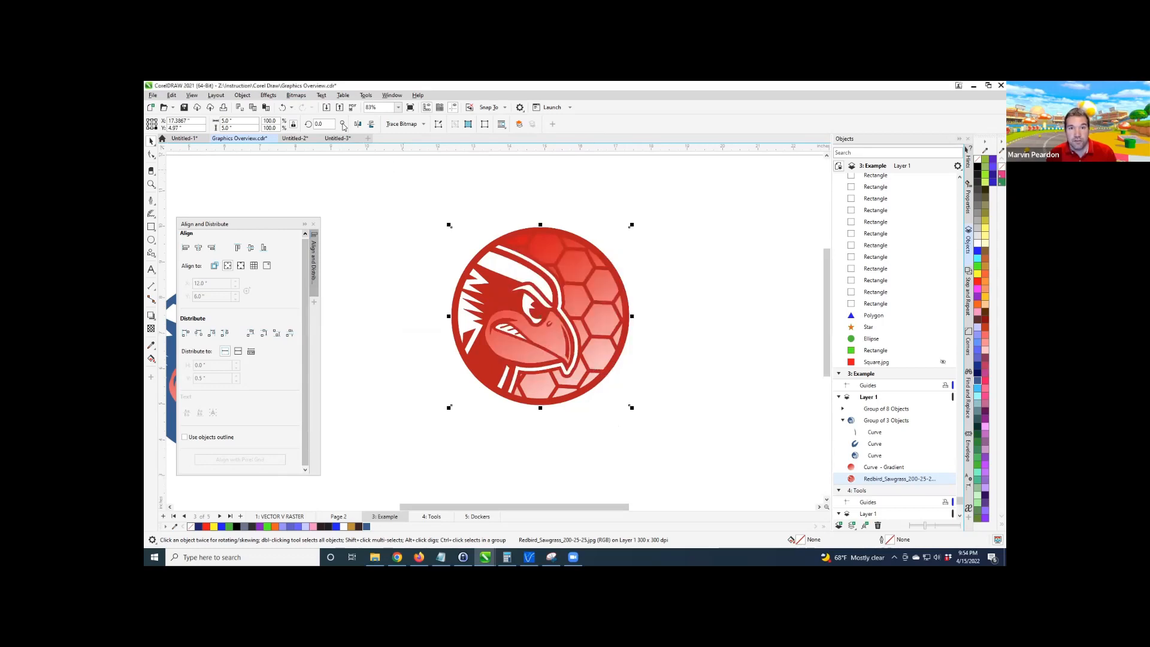
left_click(300, 97)
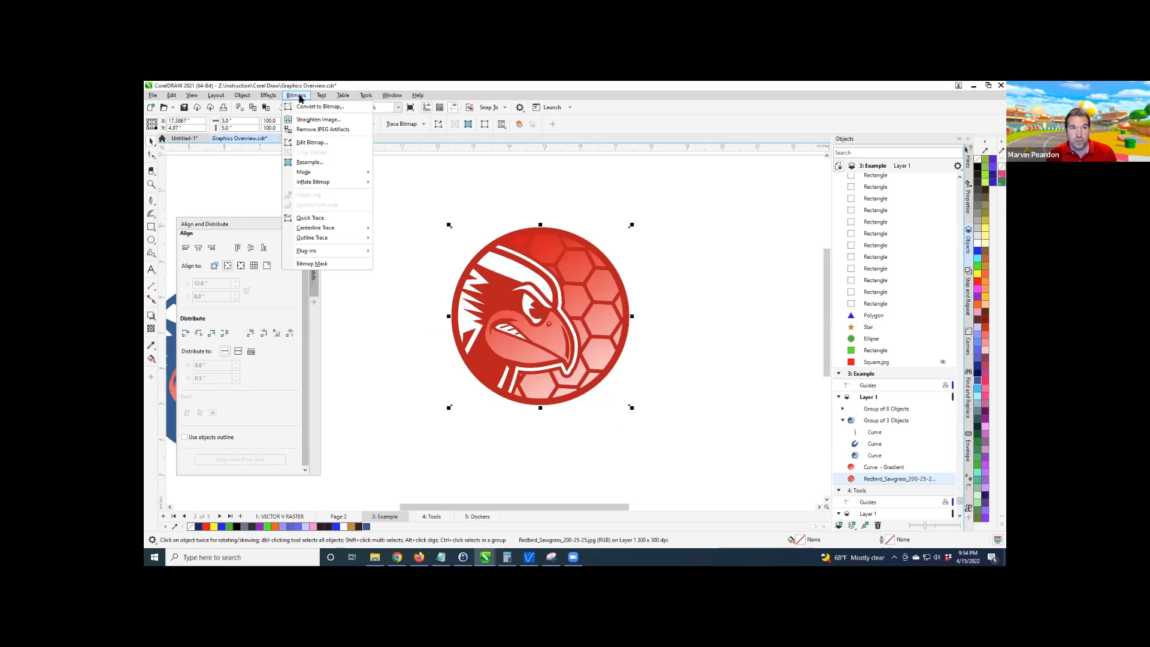
left_click(400, 283)
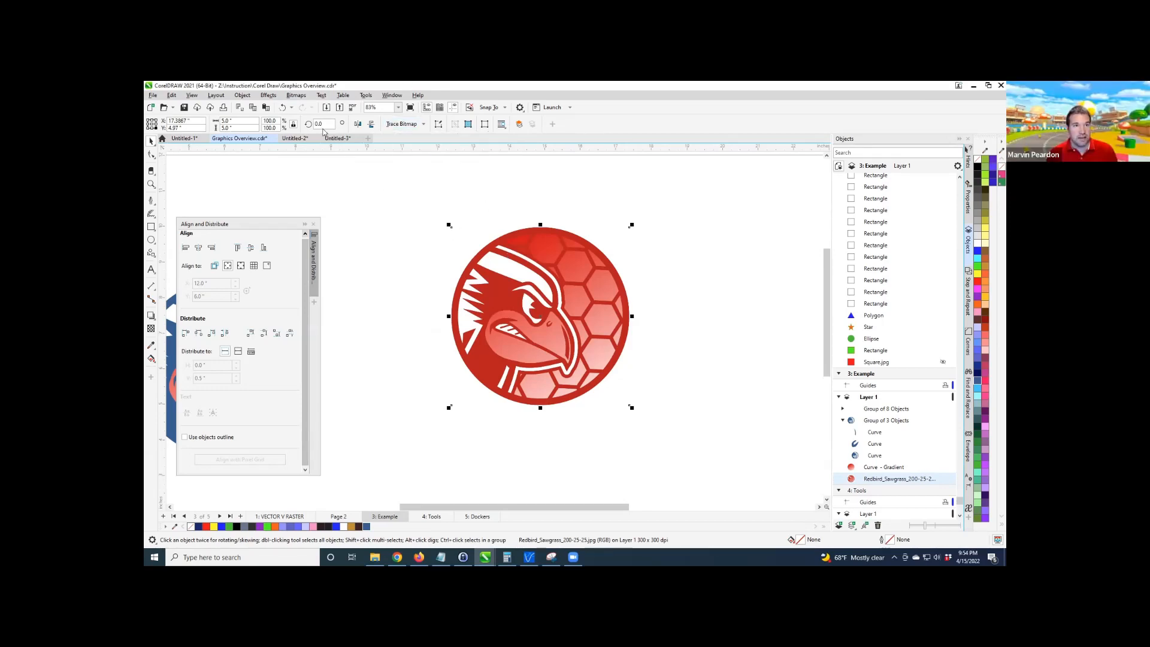
left_click(301, 97)
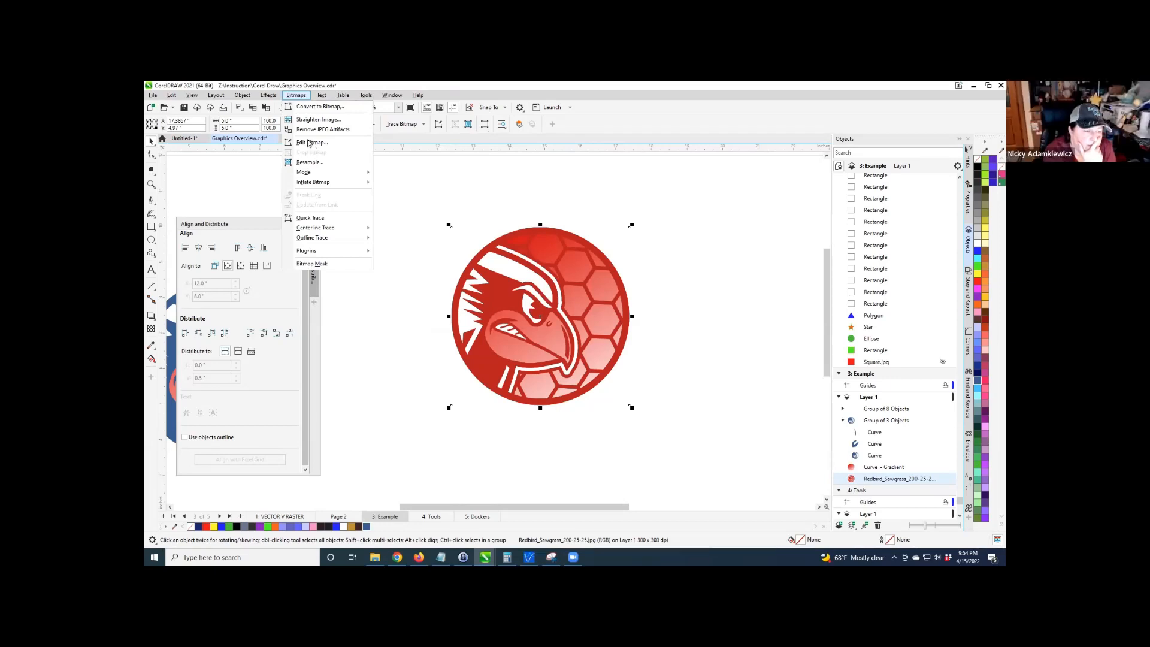
left_click(477, 197)
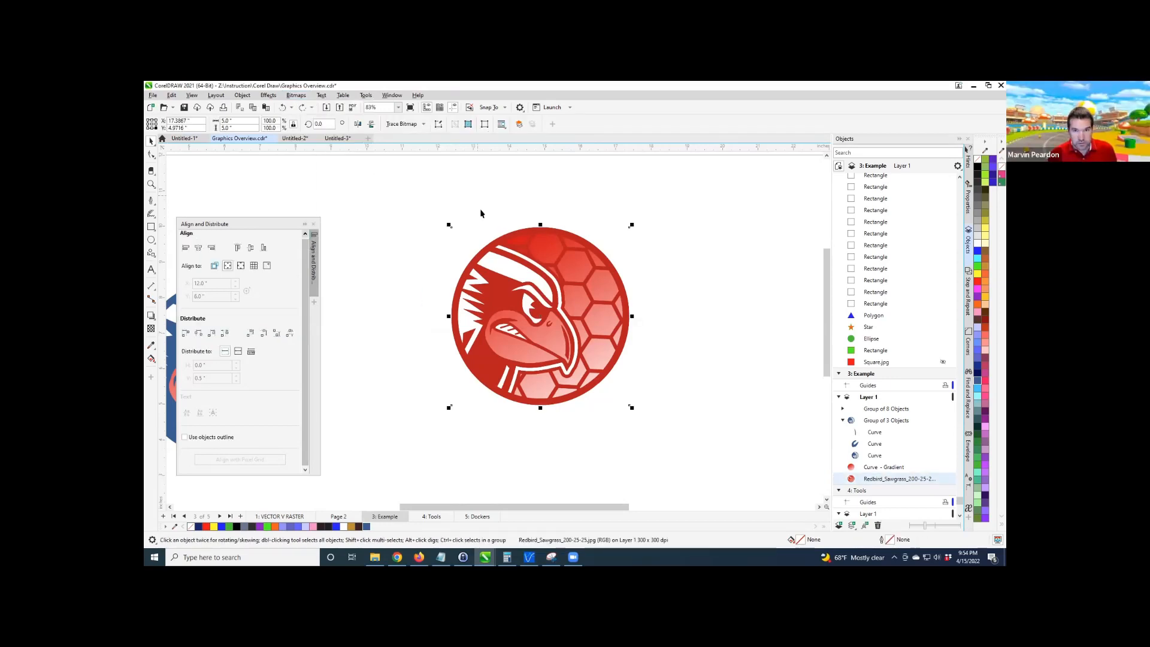
Open the red logo bitmap for editing in Corel PHOTO-PAINT and move its window clear of the drawing's left part.
left_click(297, 97)
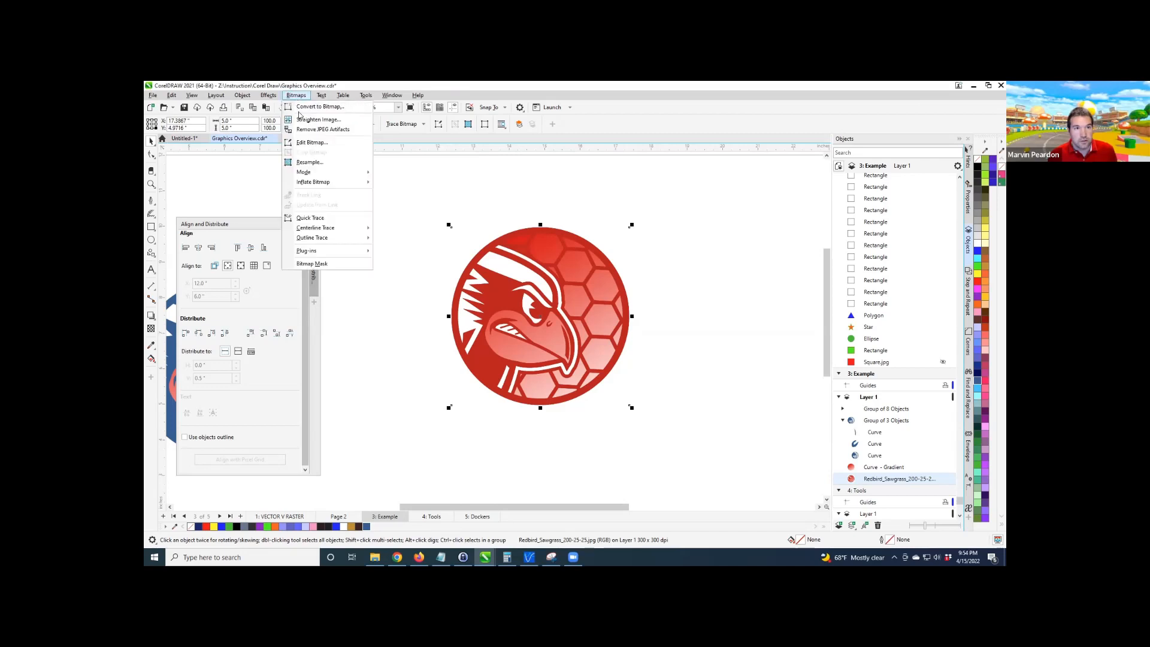
left_click(304, 144)
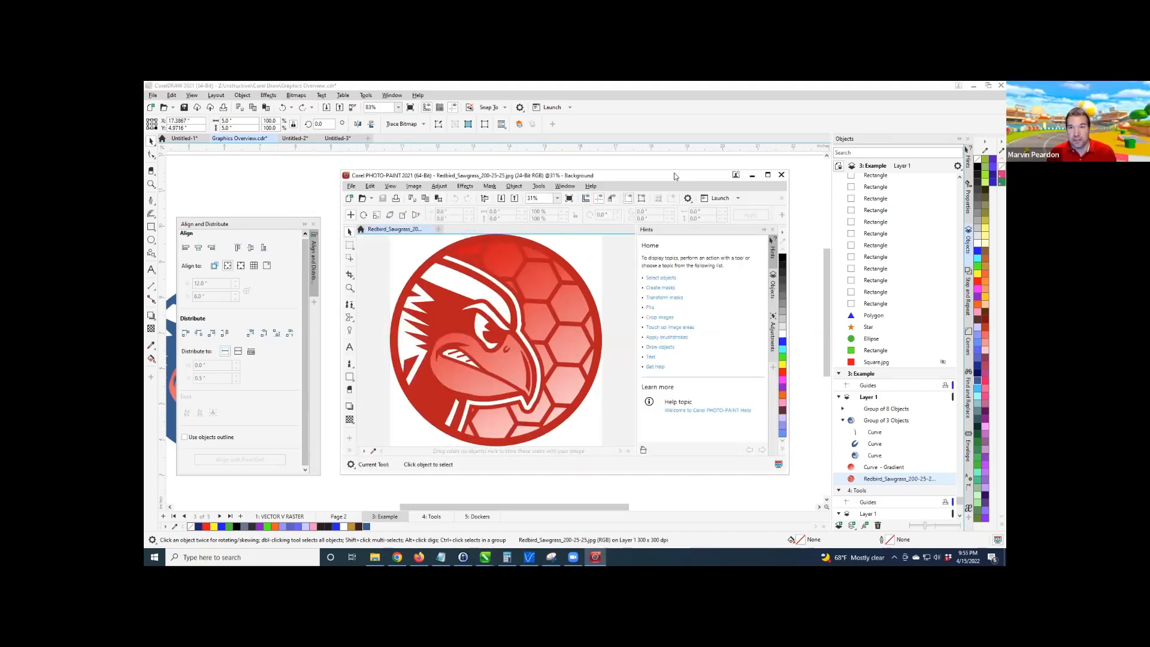
mouse_move(674, 175)
left_mouse_down()
mouse_move(796, 162)
mouse_move(793, 132)
left_mouse_up()
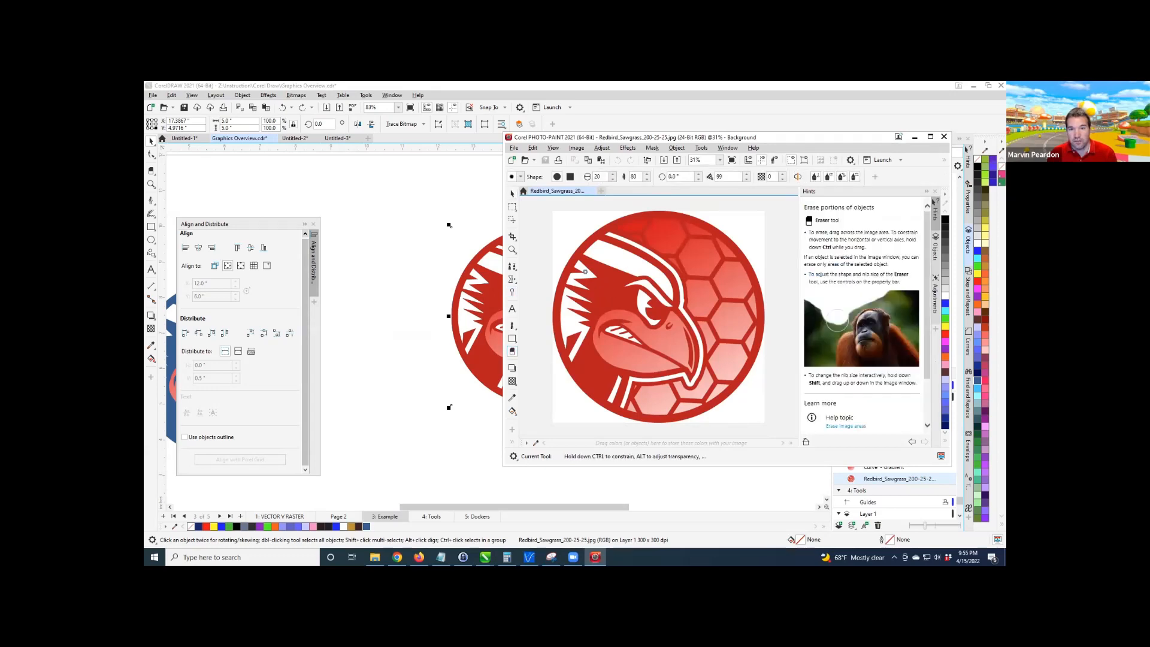
Scribble over the bird's head with the Eraser tool, save the changes back to the drawing and return to CorelDRAW.
mouse_move(577, 247)
left_mouse_down()
mouse_move(707, 261)
mouse_move(599, 389)
mouse_move(634, 251)
mouse_move(599, 293)
left_mouse_up()
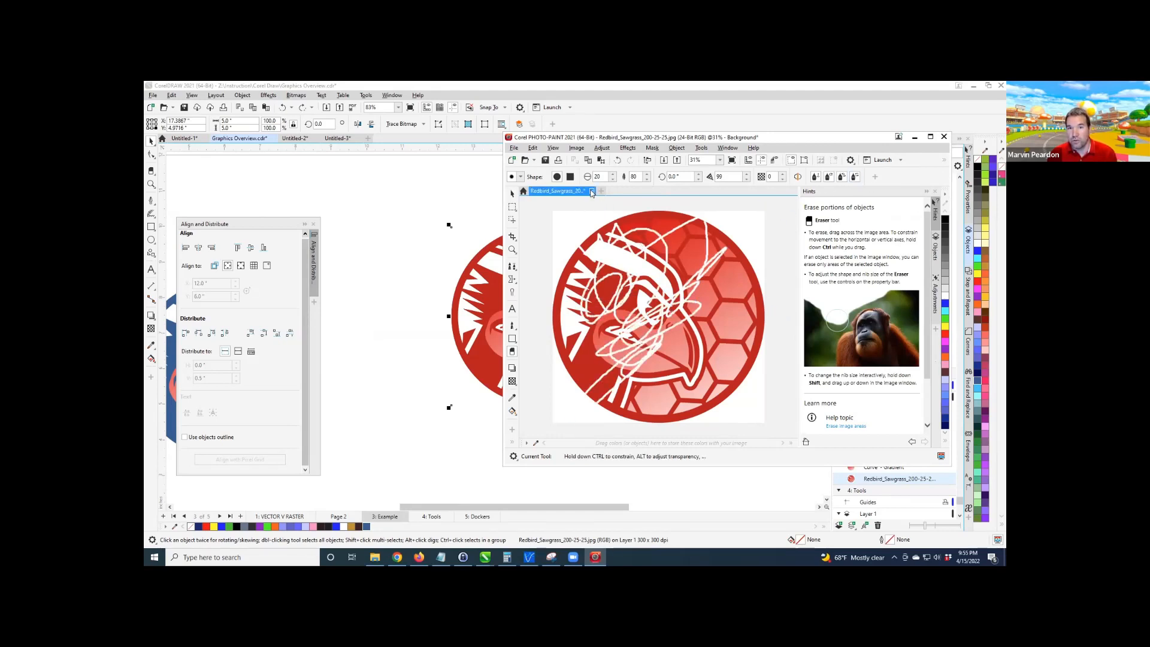
left_click(592, 190)
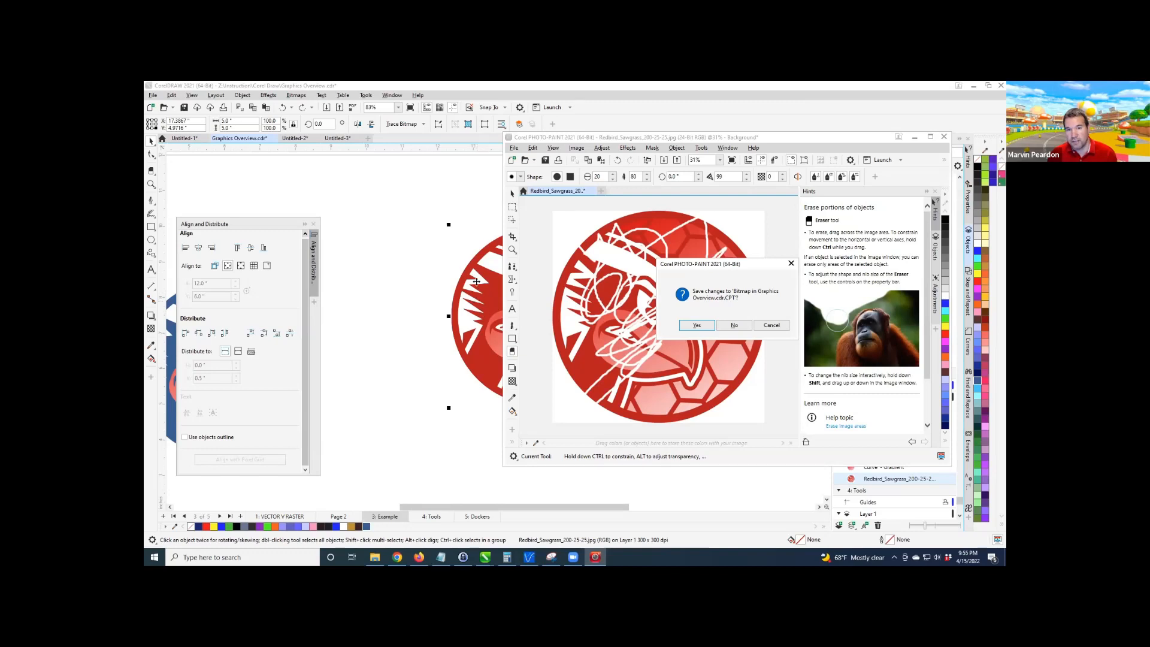
left_click(697, 325)
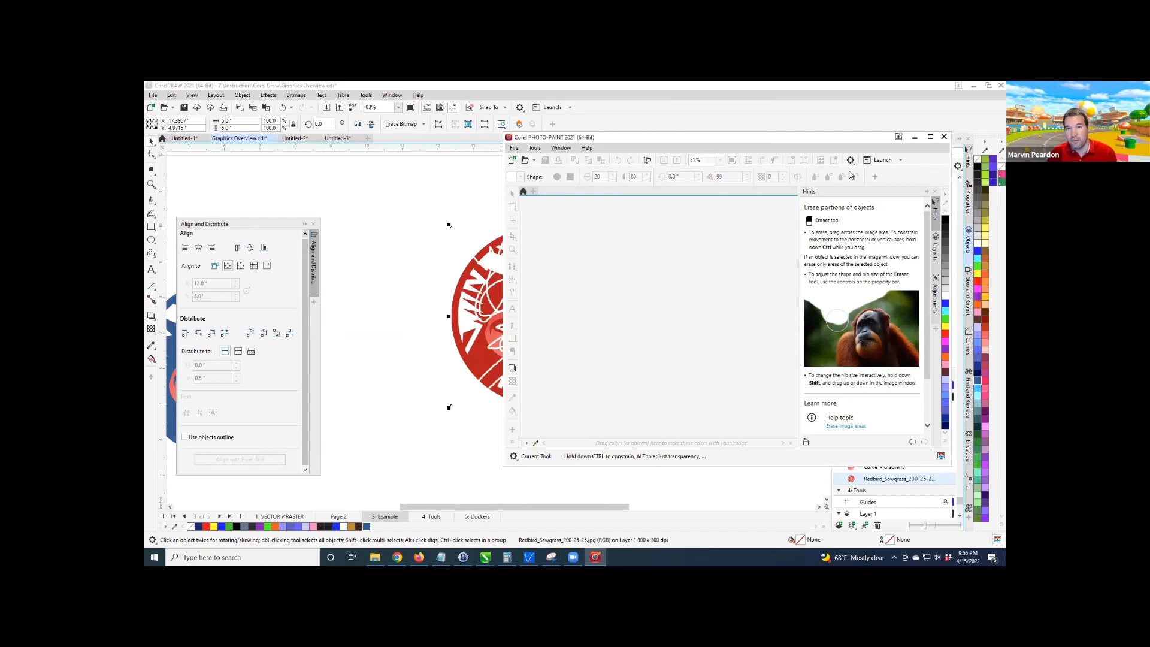
left_click(914, 137)
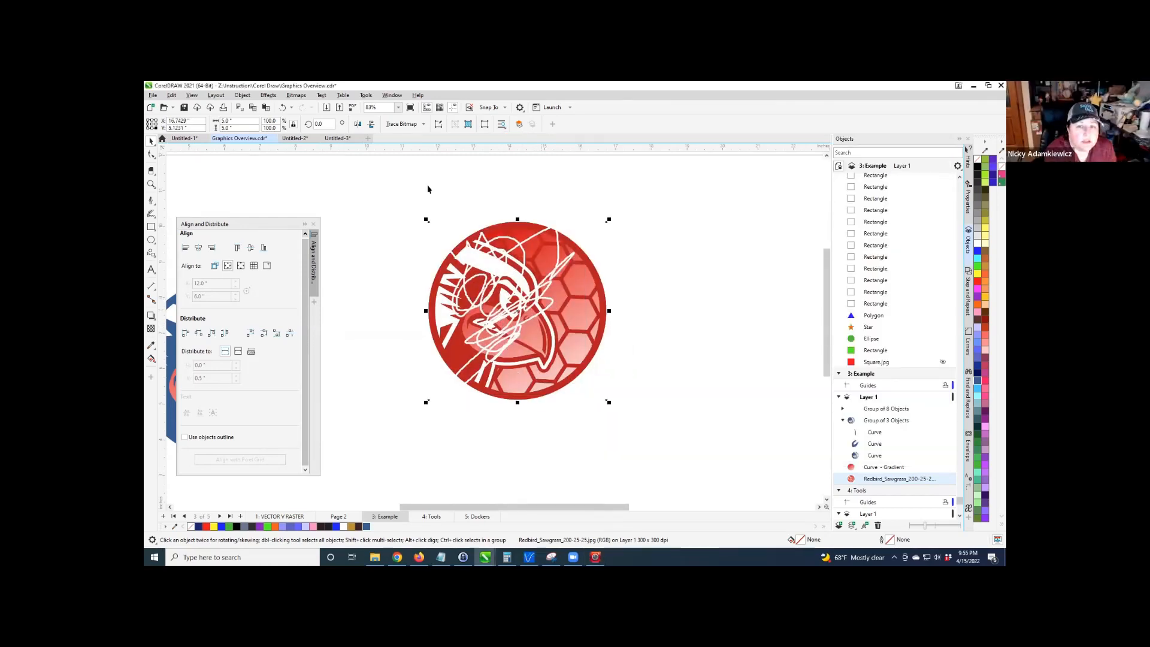
Reopen the scribbled logo bitmap for editing in Corel PHOTO-PAINT at 25% zoom.
left_click(296, 96)
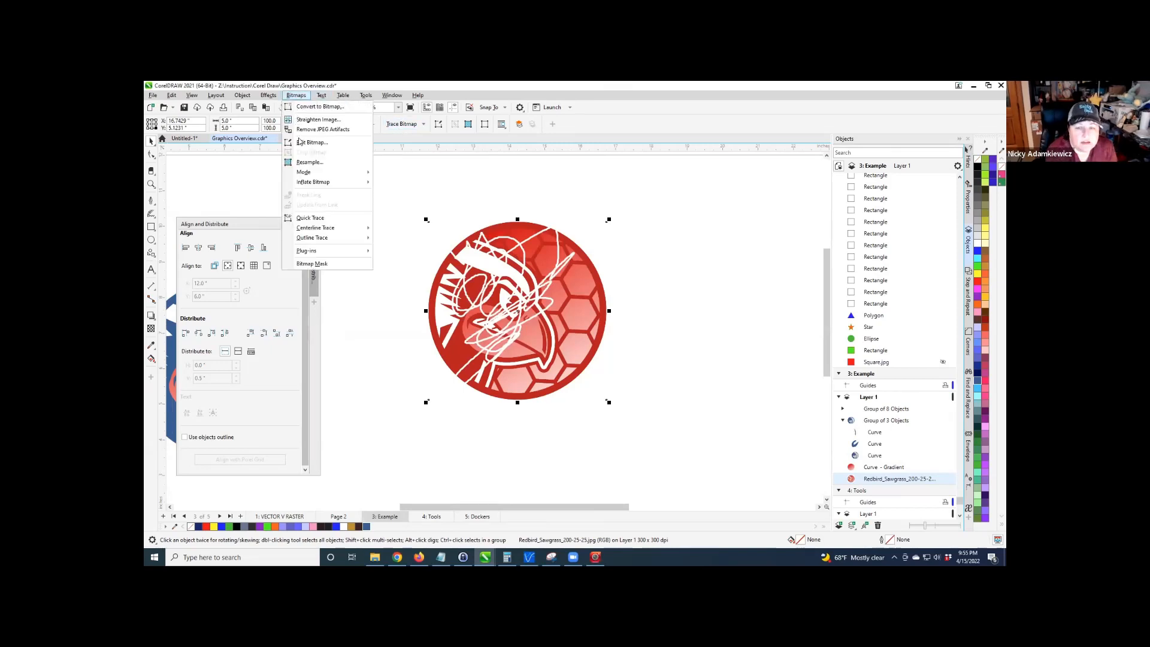
left_click(309, 142)
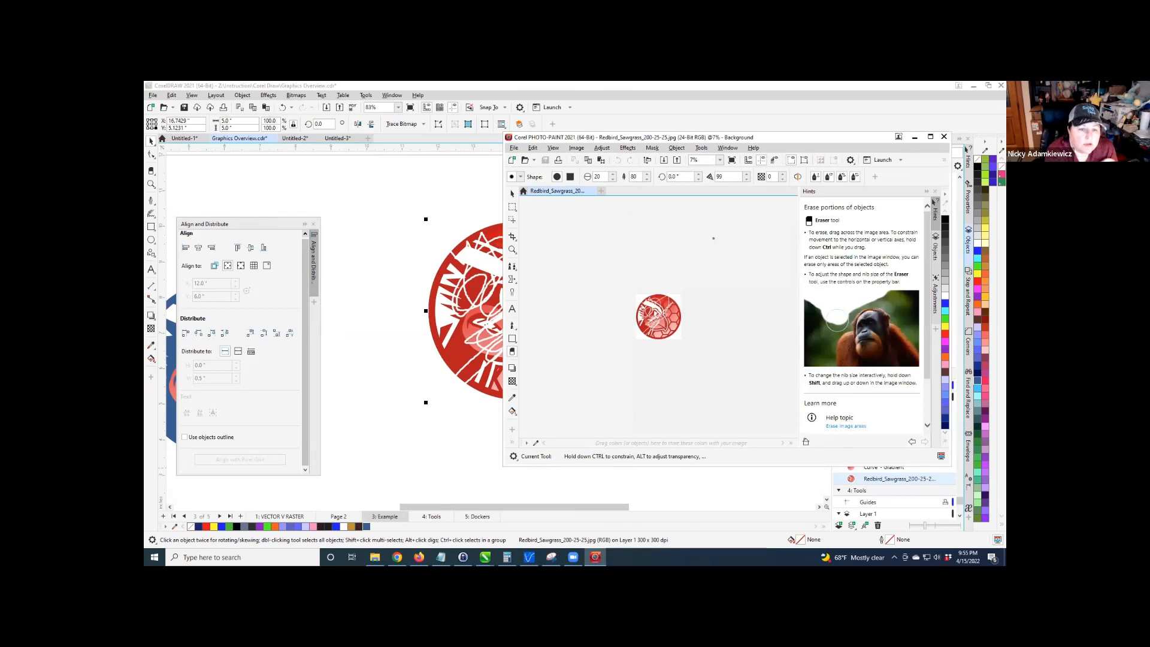
scroll(650, 321, "up", 5)
scroll(649, 321, "down", 3)
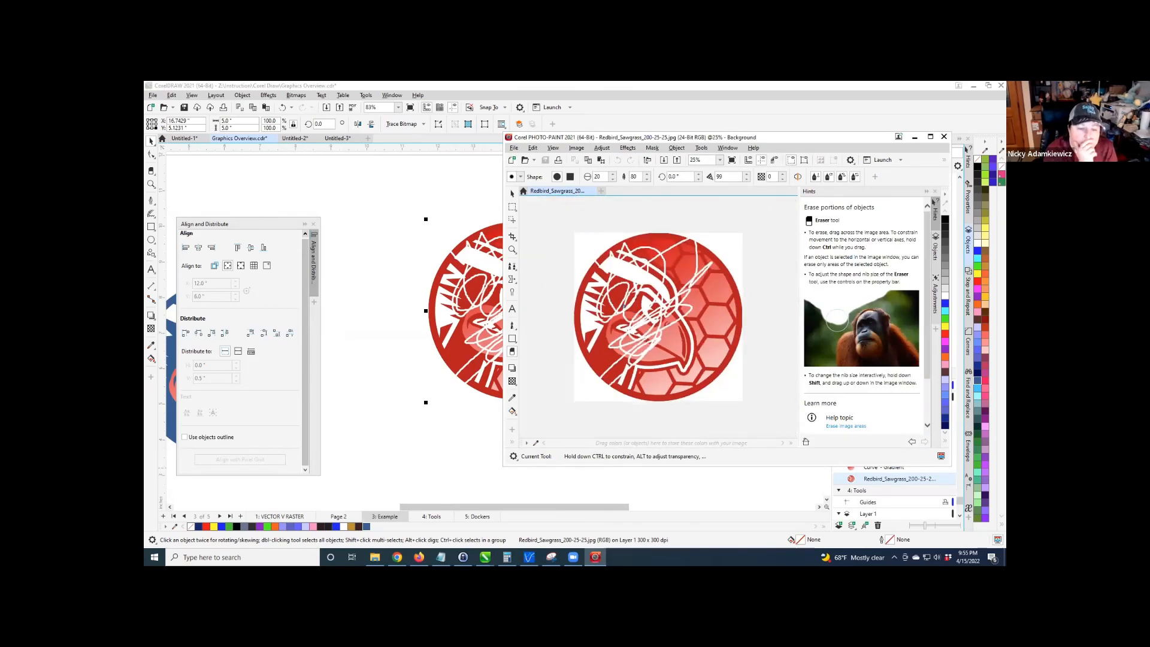
Paint a blue zigzag across the bird's face with the Paint tool's Quick Doodler brush, and save the image back to the drawing.
left_click(511, 292)
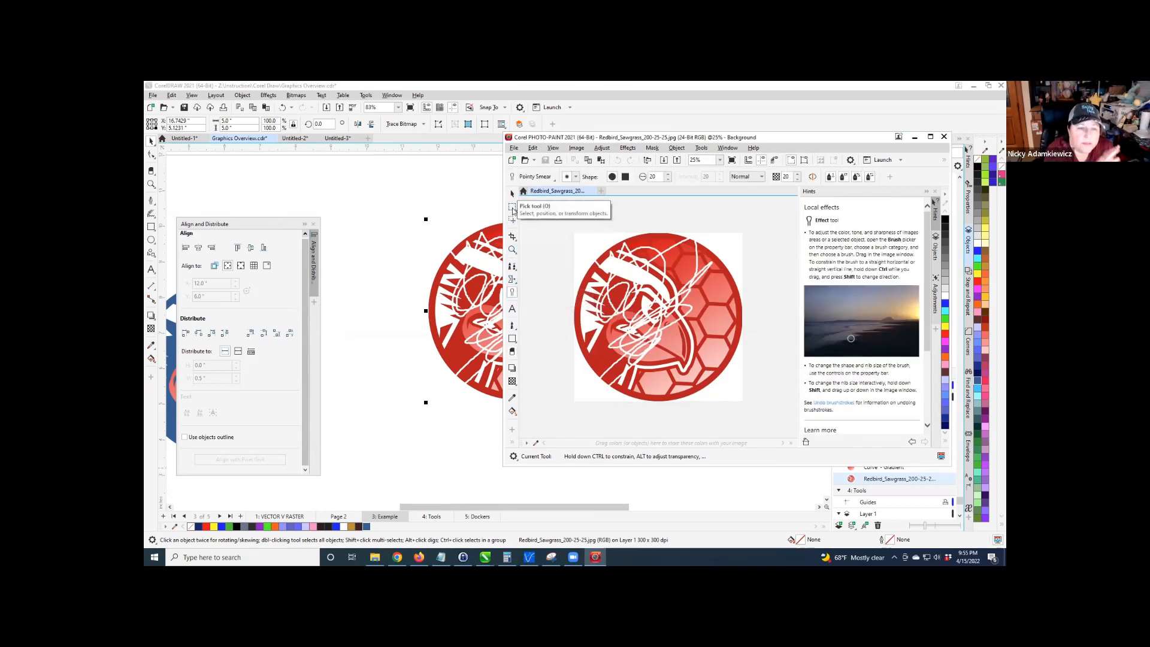
left_click(513, 266)
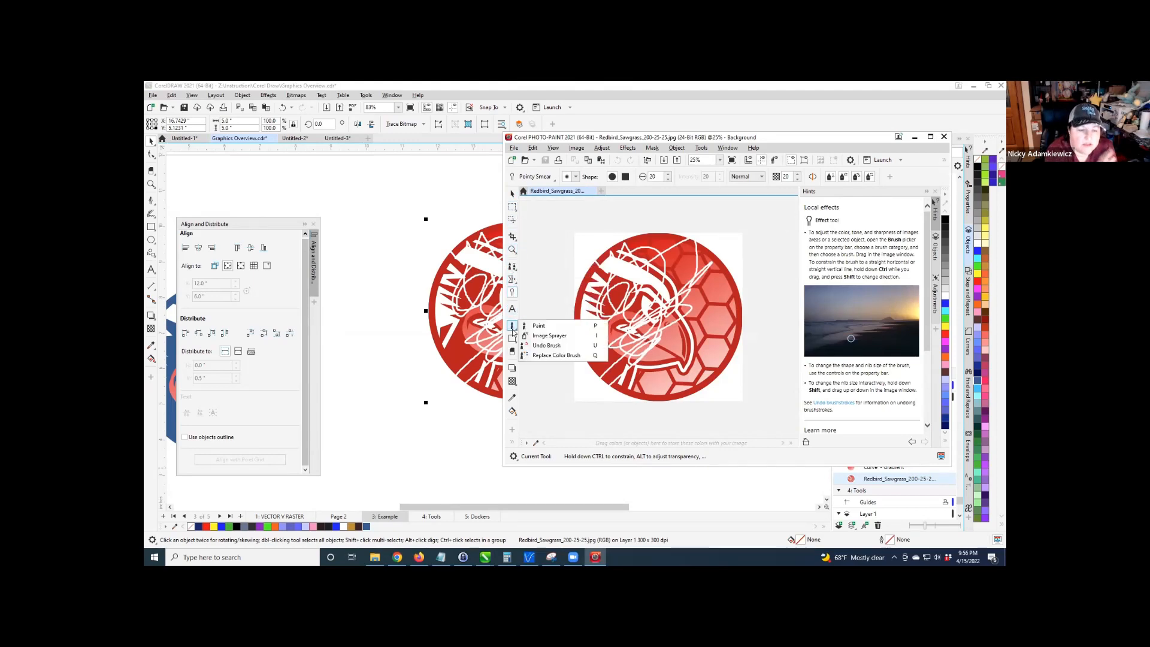
left_click(537, 325)
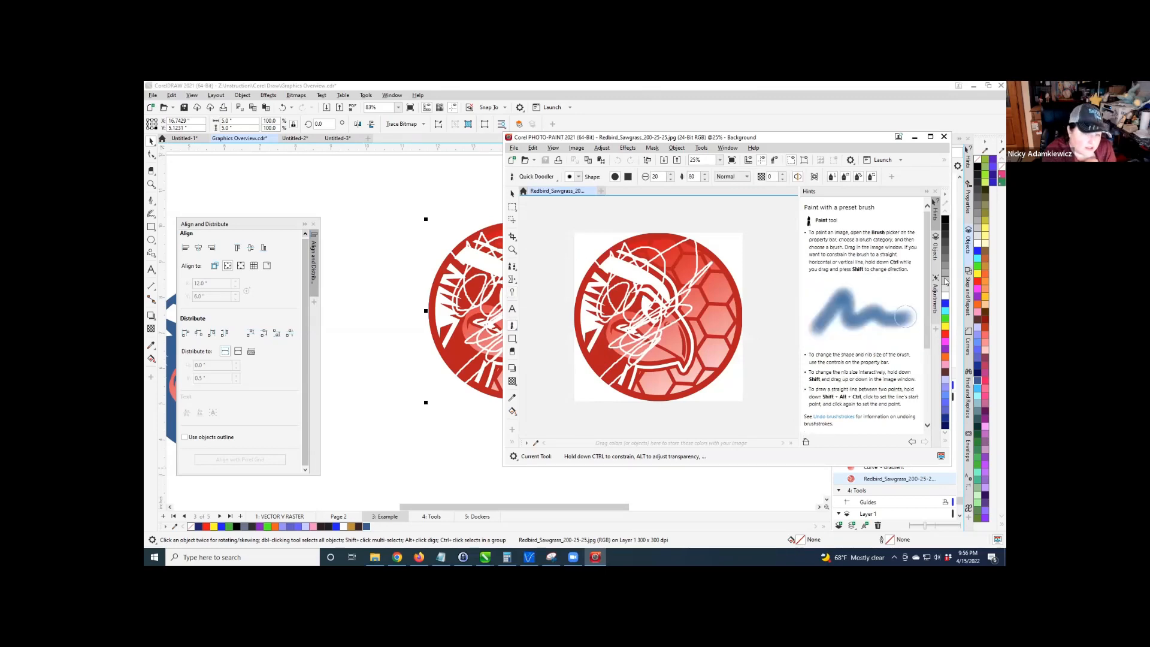
mouse_move(658, 273)
left_mouse_down()
mouse_move(630, 311)
mouse_move(683, 367)
left_mouse_up()
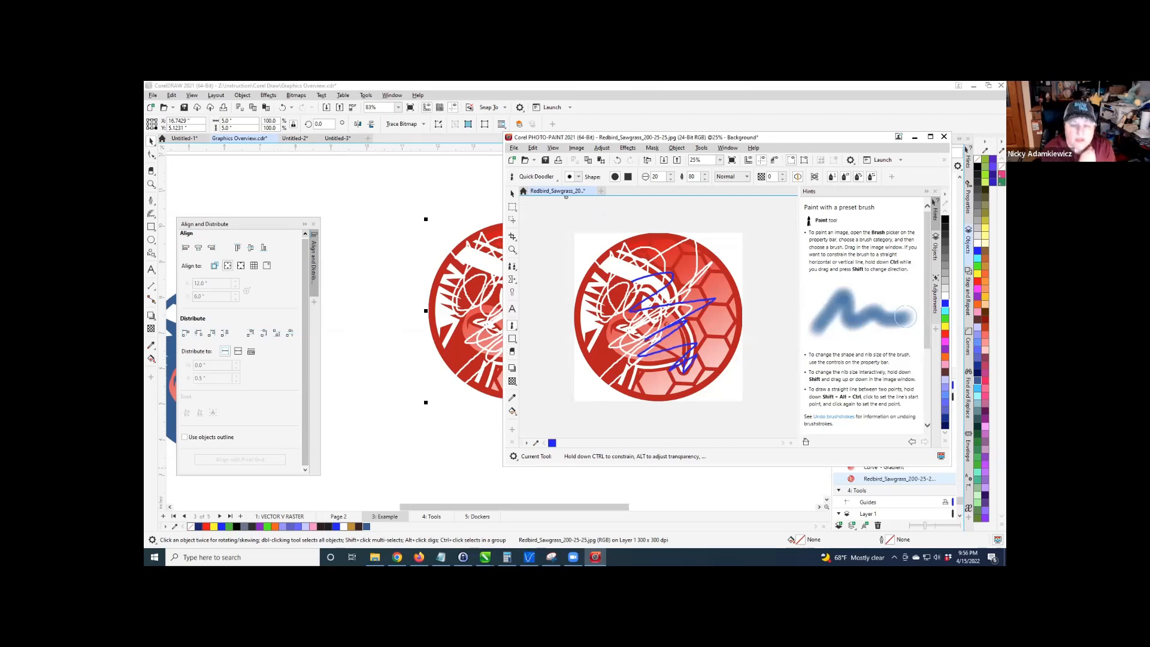
left_click(591, 190)
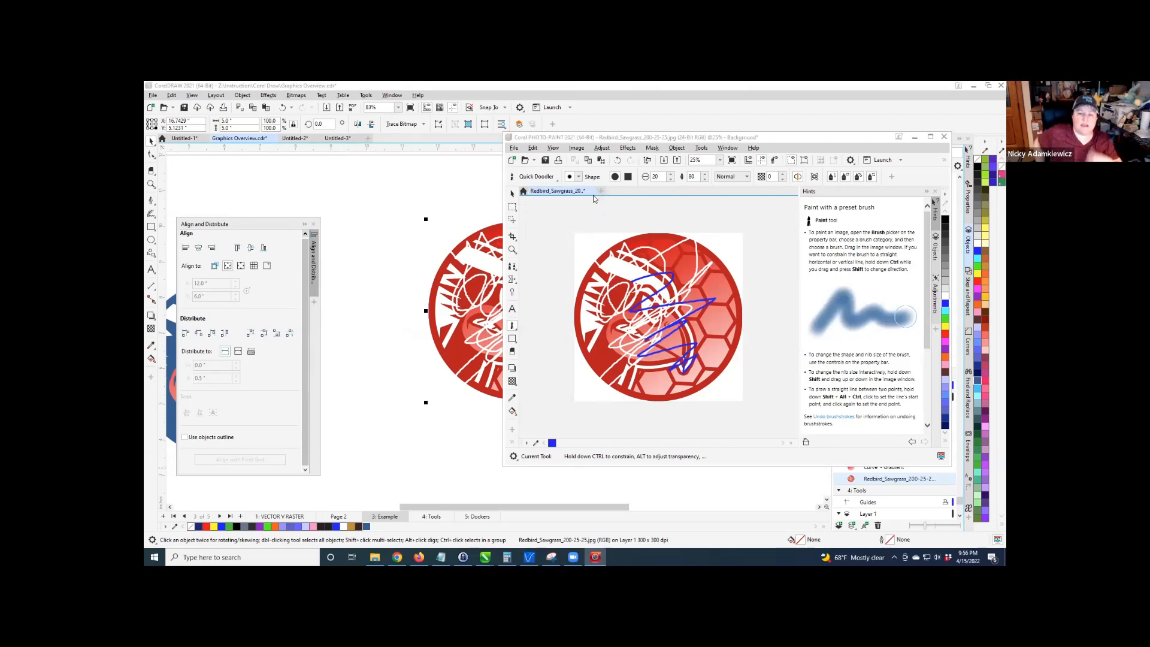
left_click(711, 327)
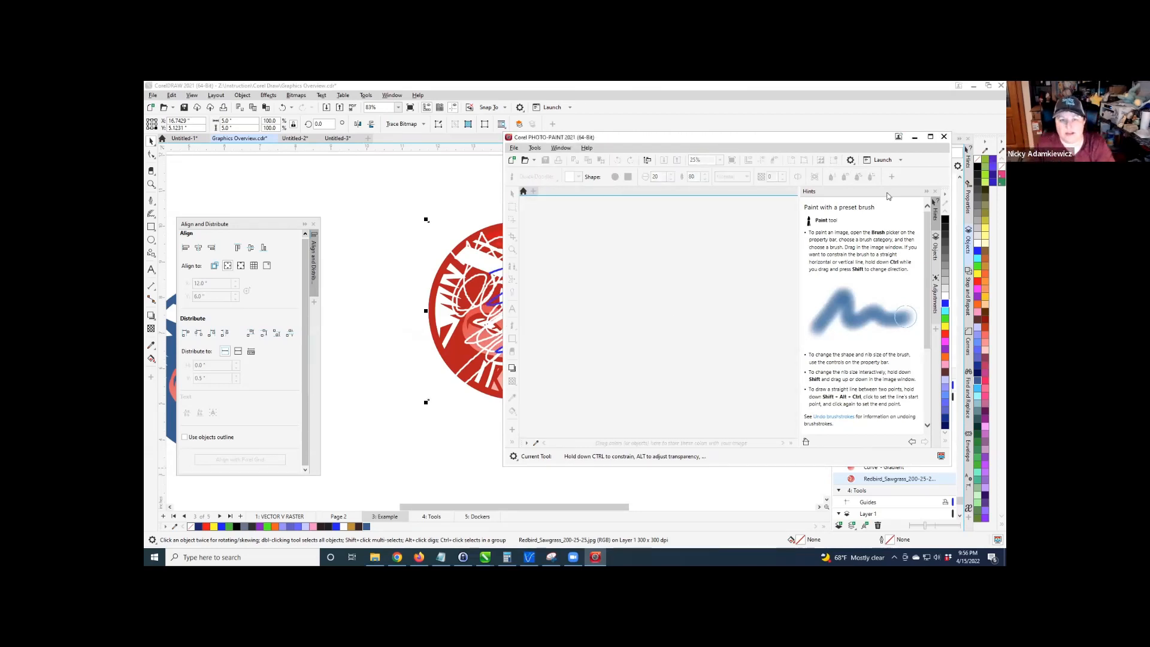
Close PHOTO-PAINT, undo the painted and erased strokes and the last move of the logo bitmap in CorelDRAW, and deselect it.
left_click(943, 139)
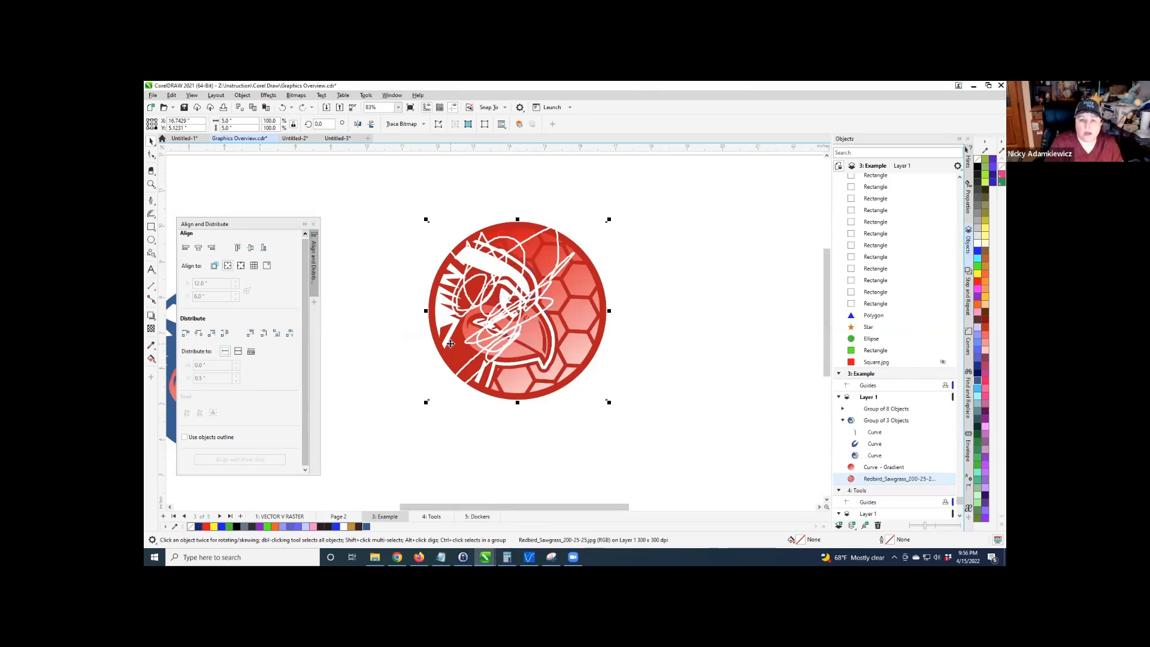
key("ctrl+z")
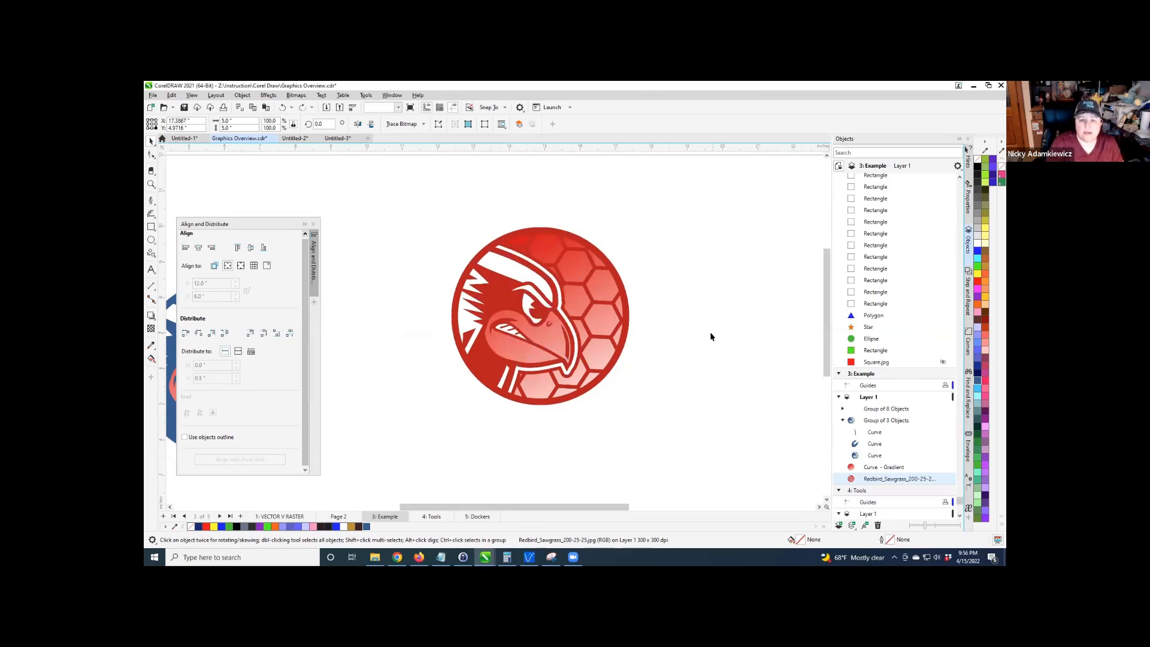
left_click(709, 333)
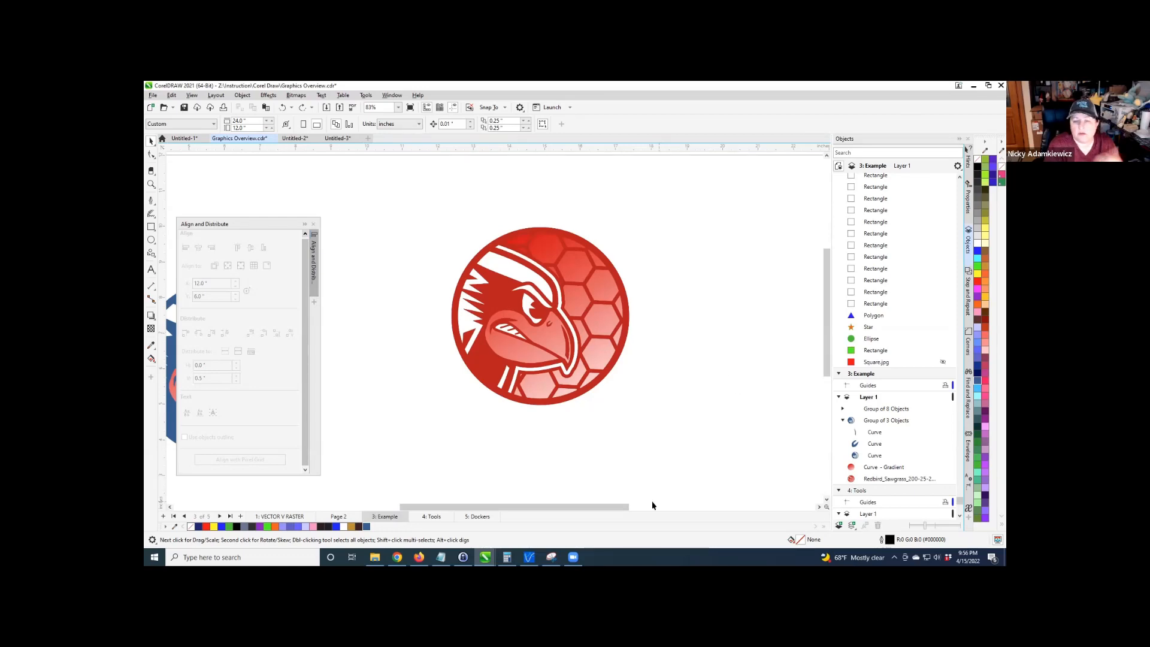
Recolor the start node of the blue bird logo's gradient curve with the Interactive Fill tool, sampling the logo's blue (RGB 51, 102, 153).
left_click_drag(611, 507, 517, 511)
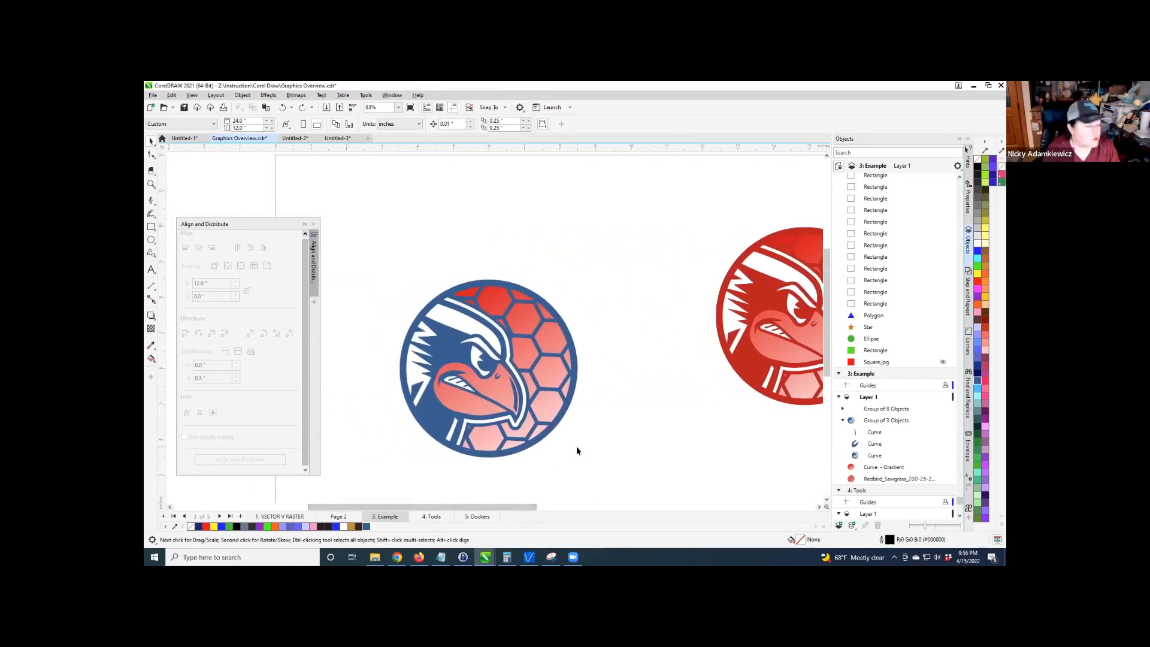
left_click(874, 467)
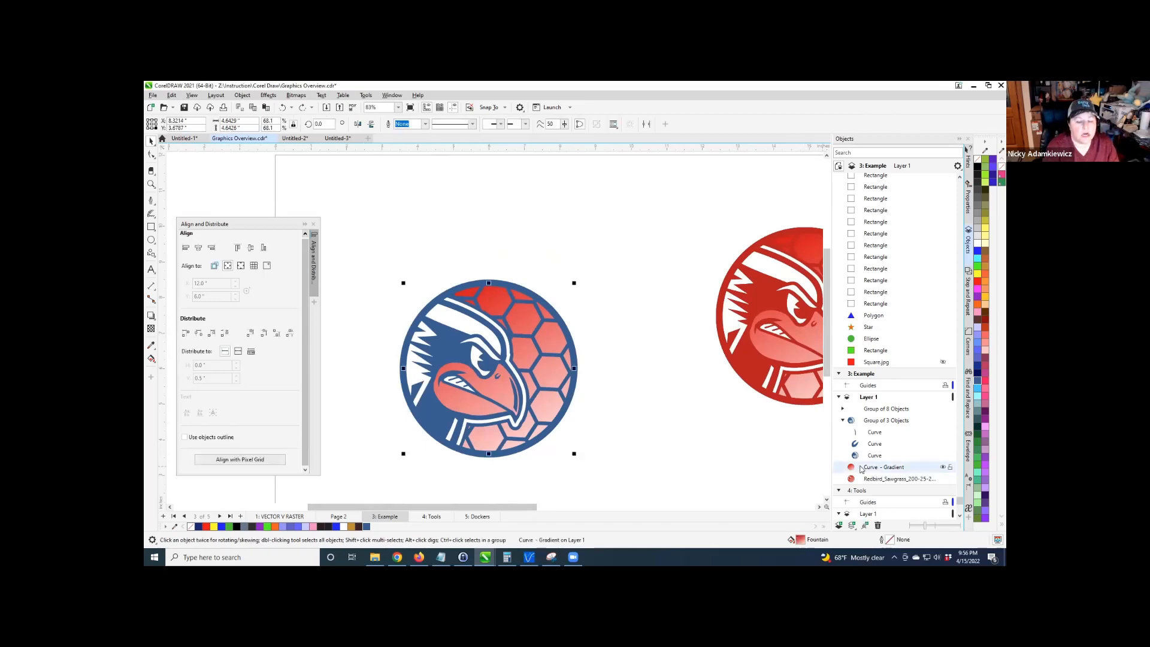
left_click(151, 359)
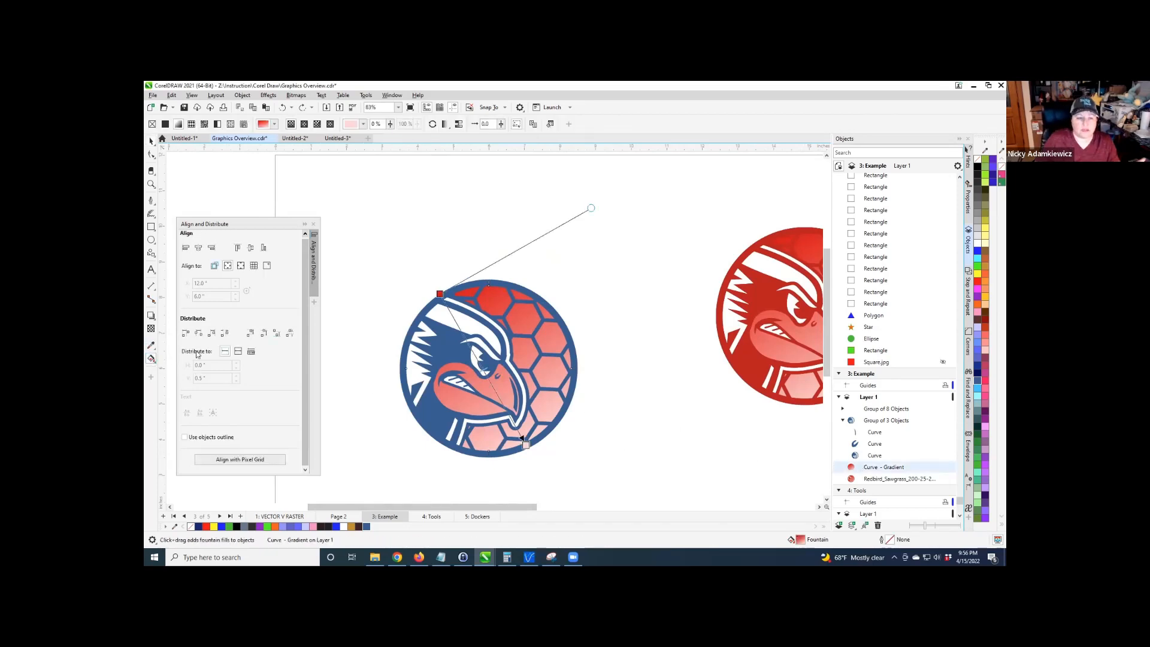
left_click(440, 294)
left_click(446, 286)
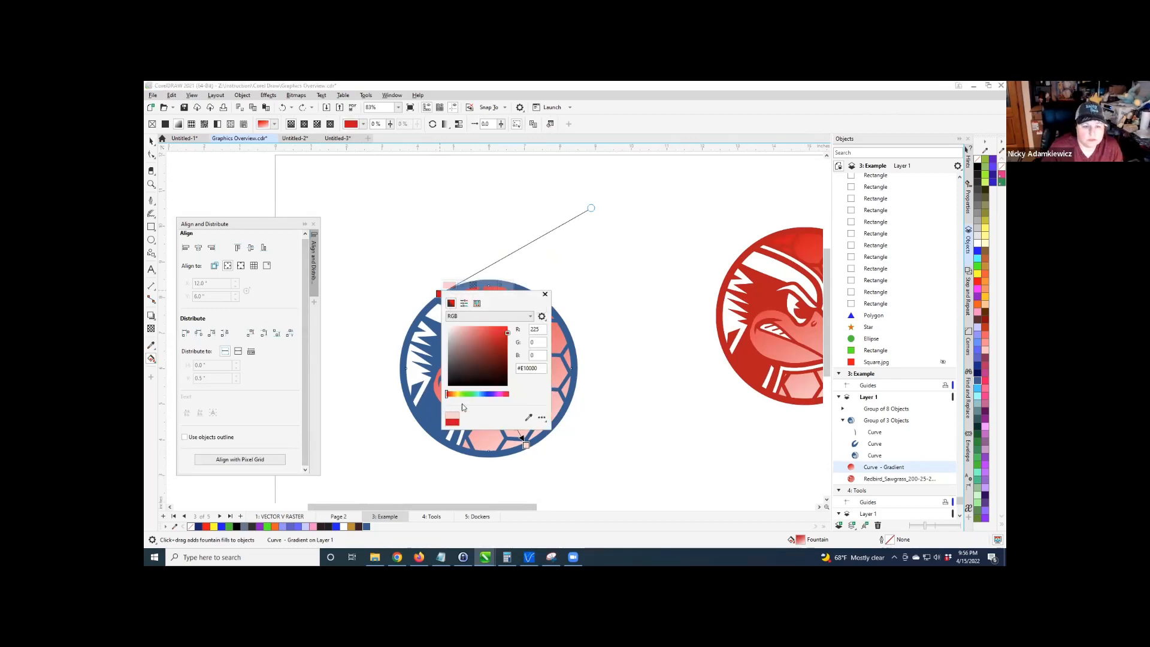
left_click(526, 419)
left_click(429, 418)
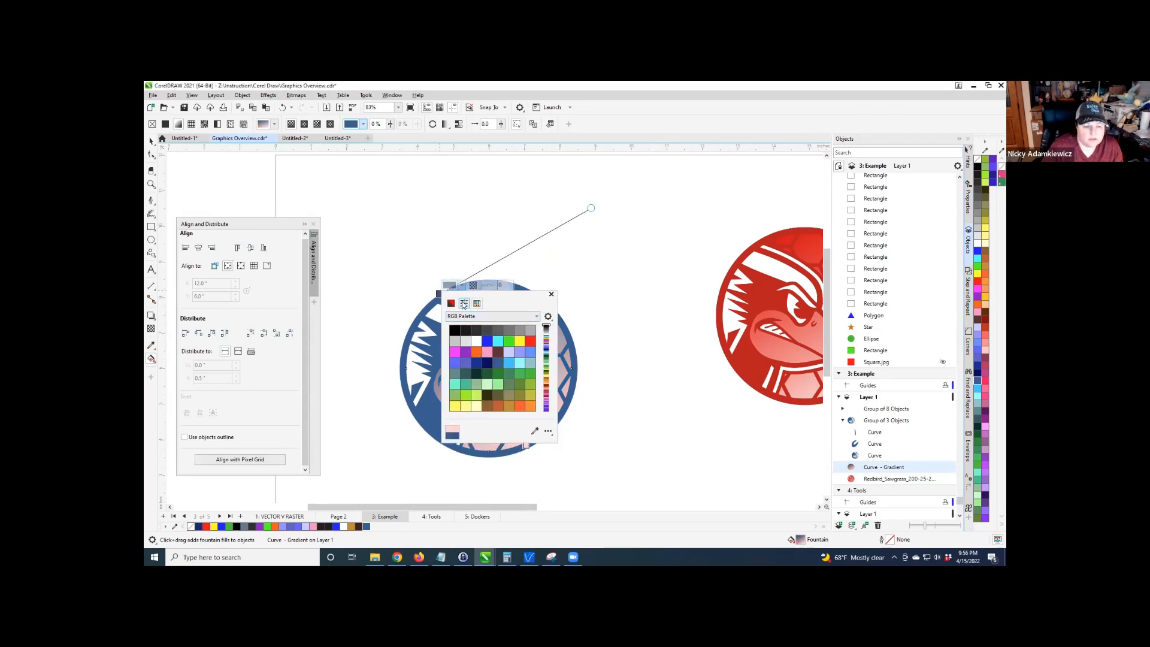
Darken the gradient's start color to a deeper blue around RGB 44, 86, 128 in the color viewer.
left_click(455, 304)
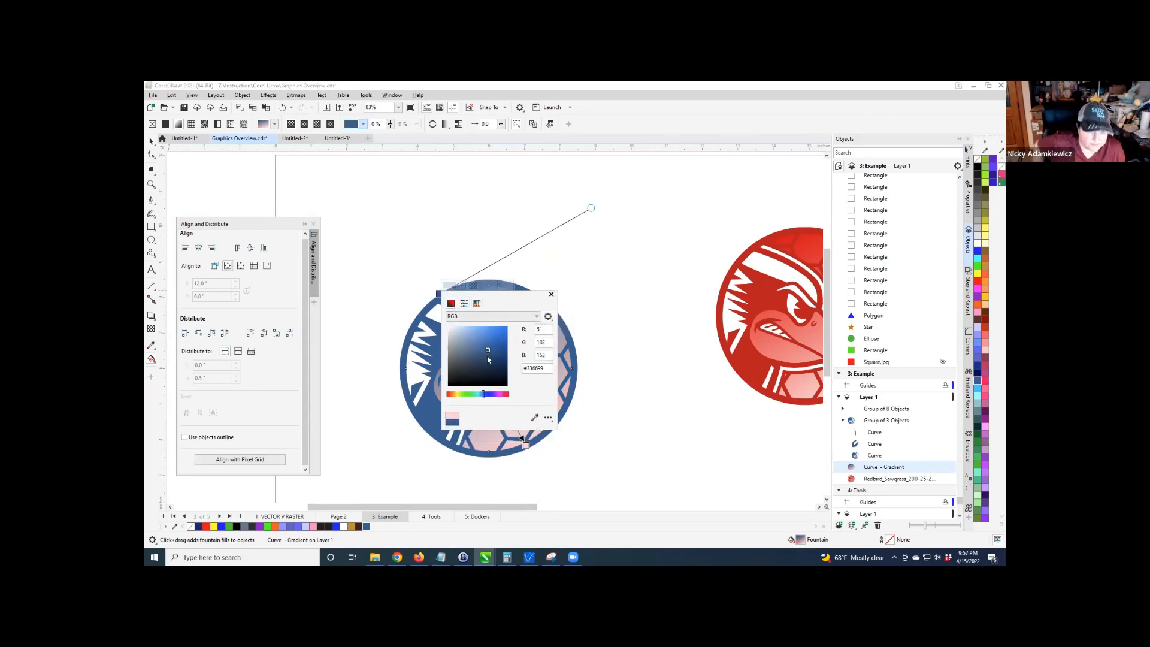
left_click(488, 357)
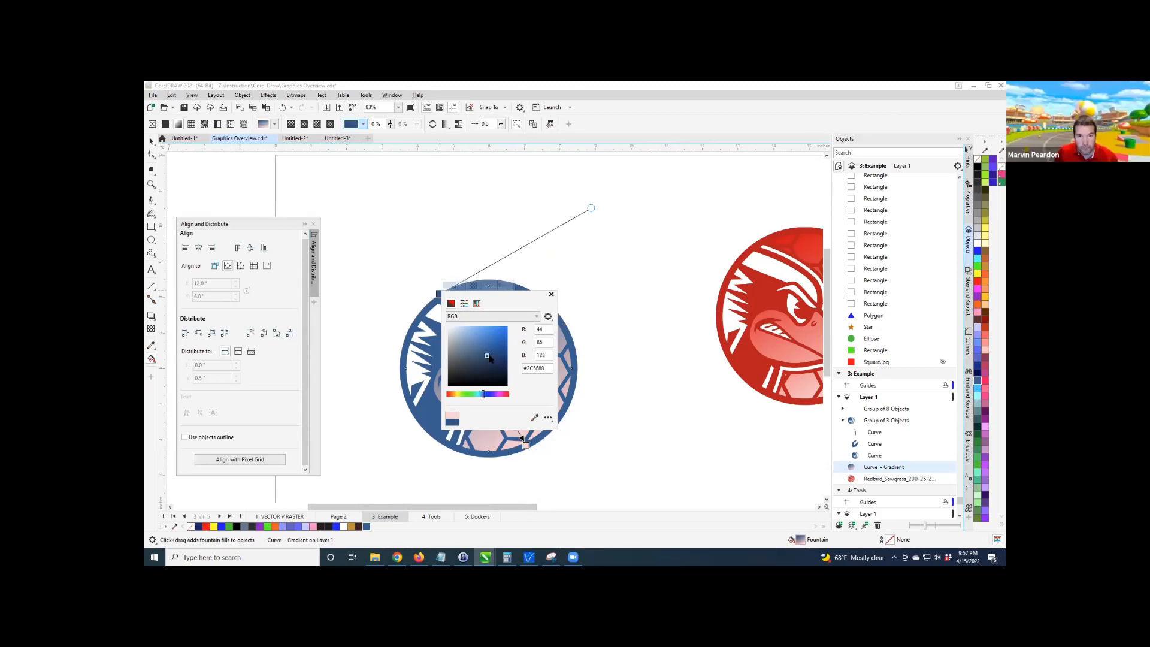
left_click(490, 359)
left_click(495, 363)
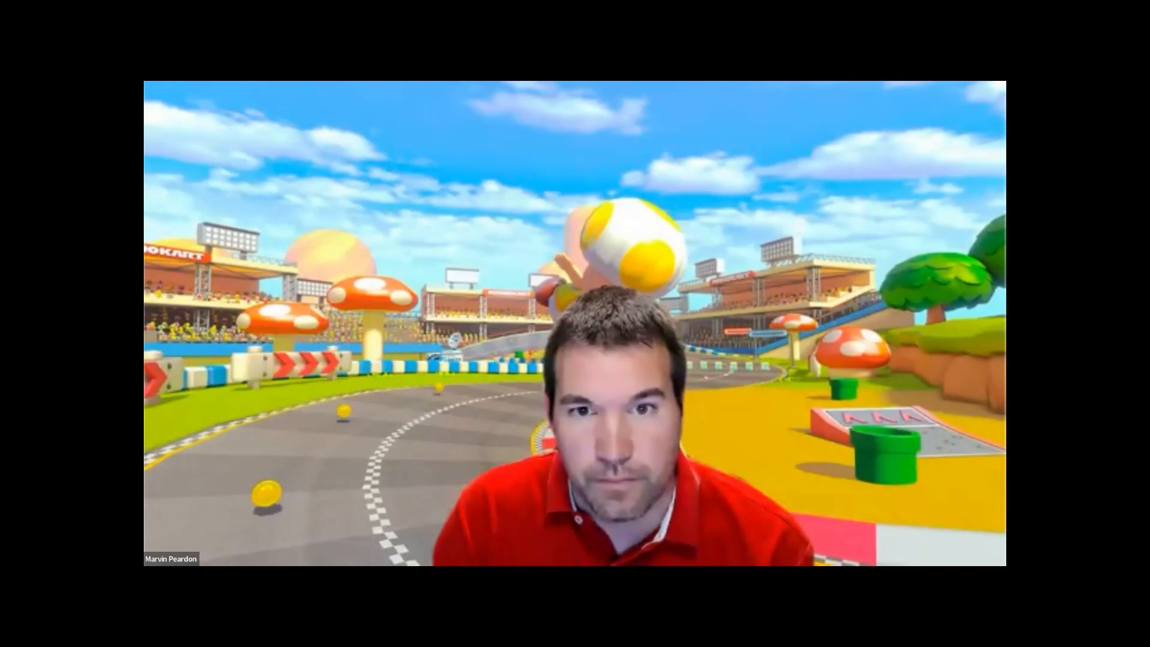